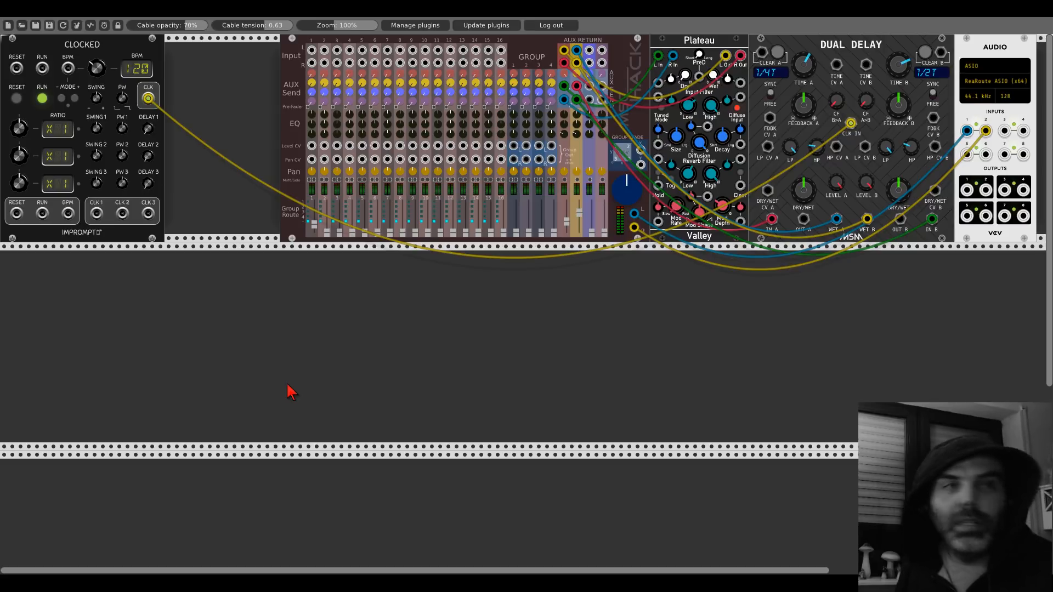
- Add the Starling Via modules SYNC, META, SCANNER and GATESEQ to the empty second rack row
right_click(308, 359)
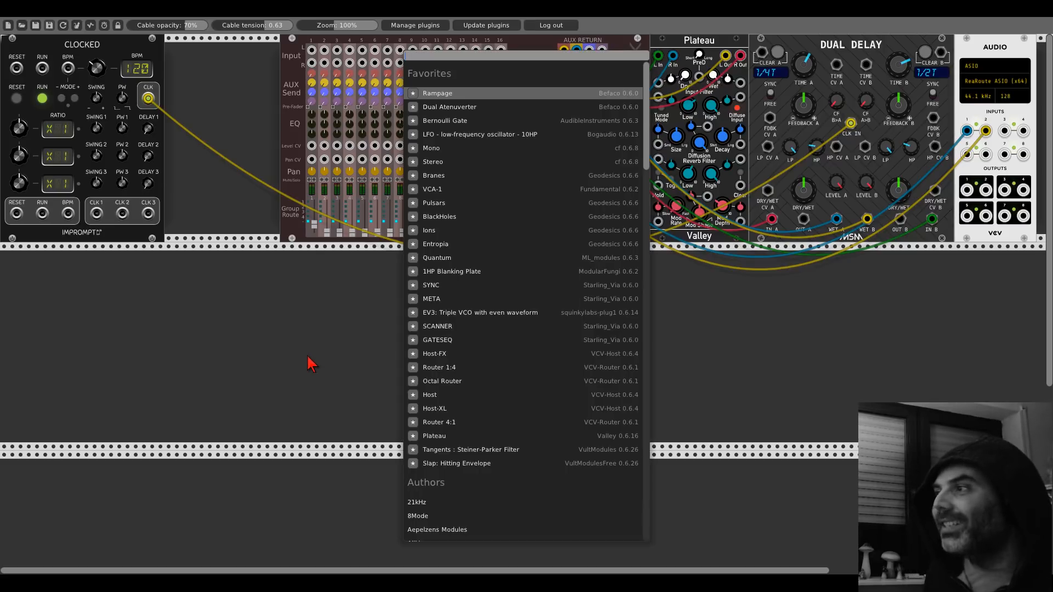
click(437, 285)
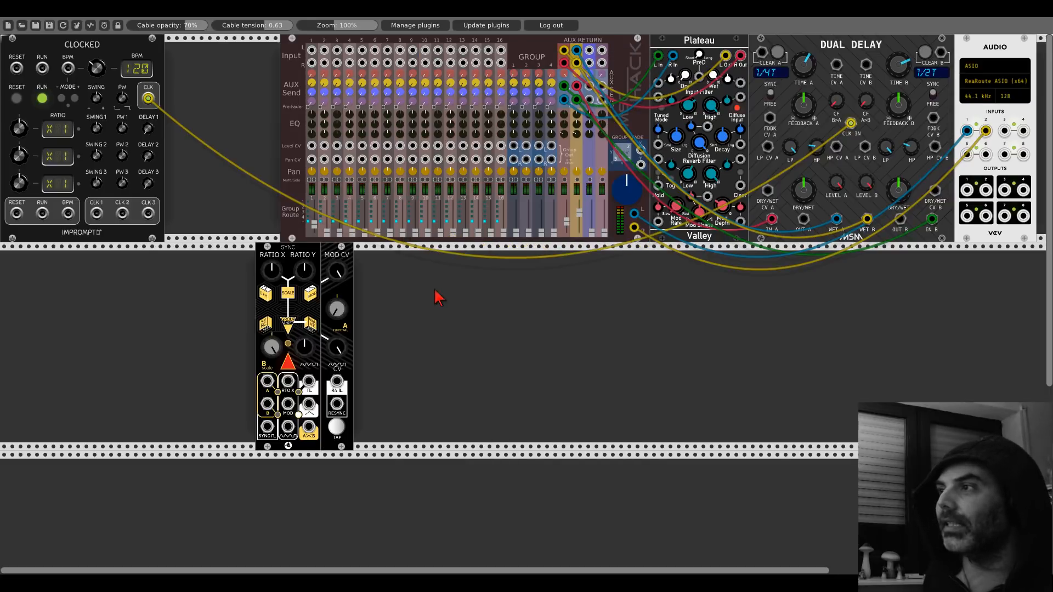
right_click(439, 297)
click(447, 305)
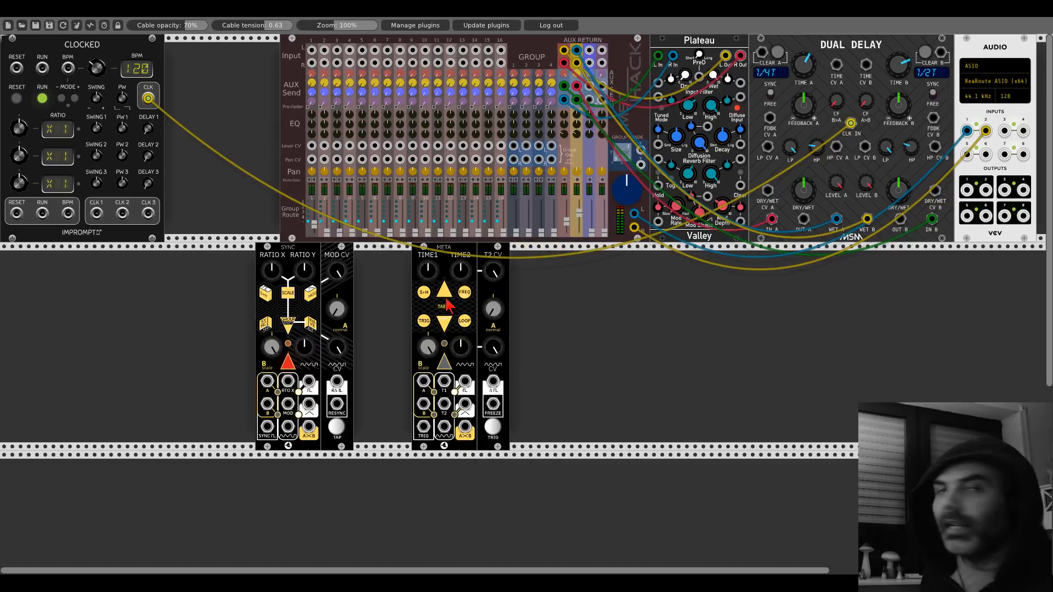
right_click(565, 311)
click(471, 330)
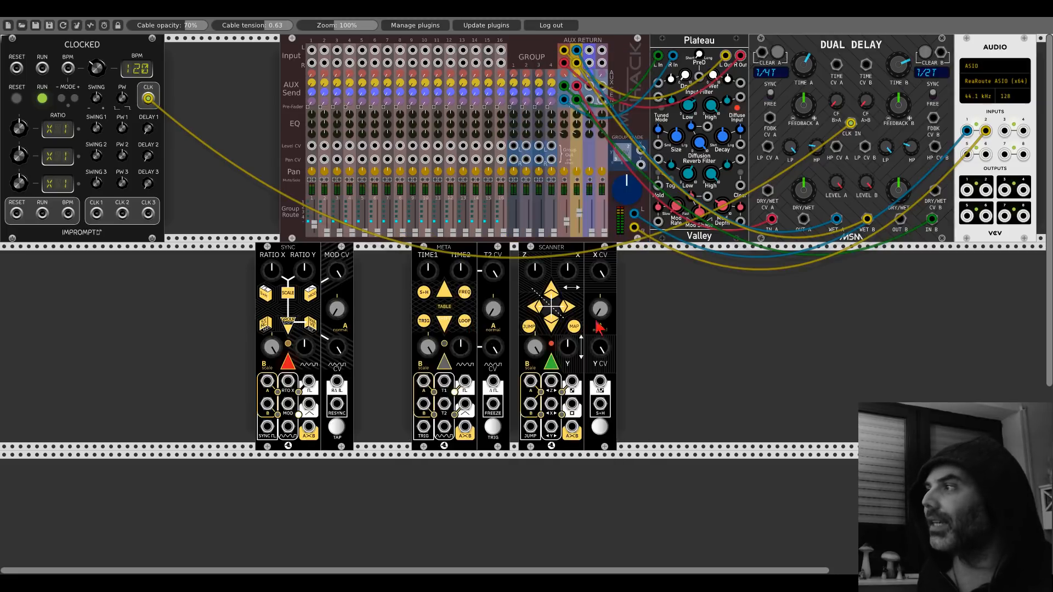
right_click(599, 328)
click(449, 343)
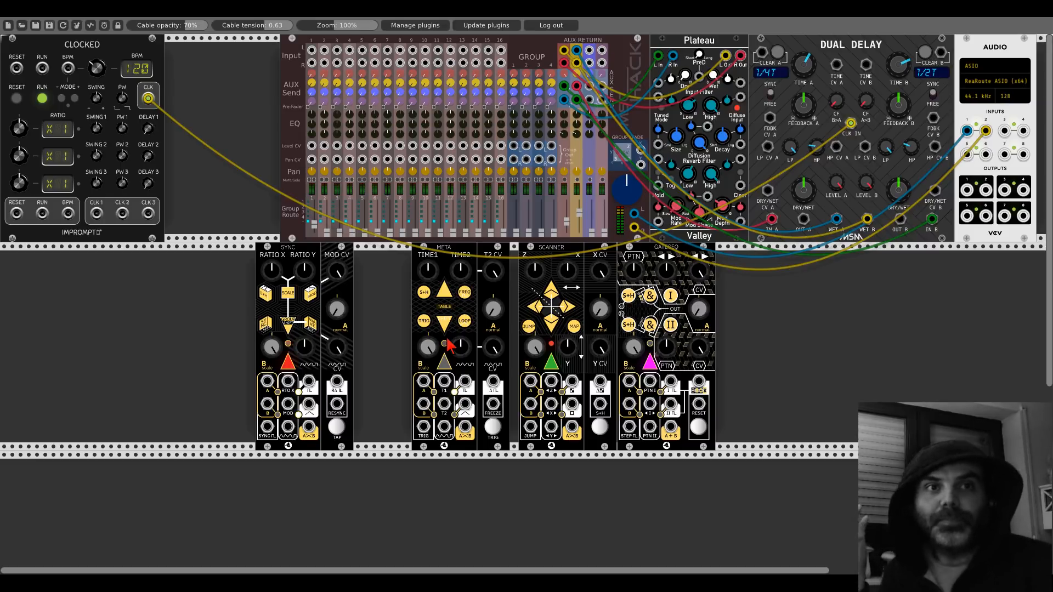
- Delete the SYNC, SCANNER and GATESEQ modules, keeping only META in the second row
right_click(295, 251)
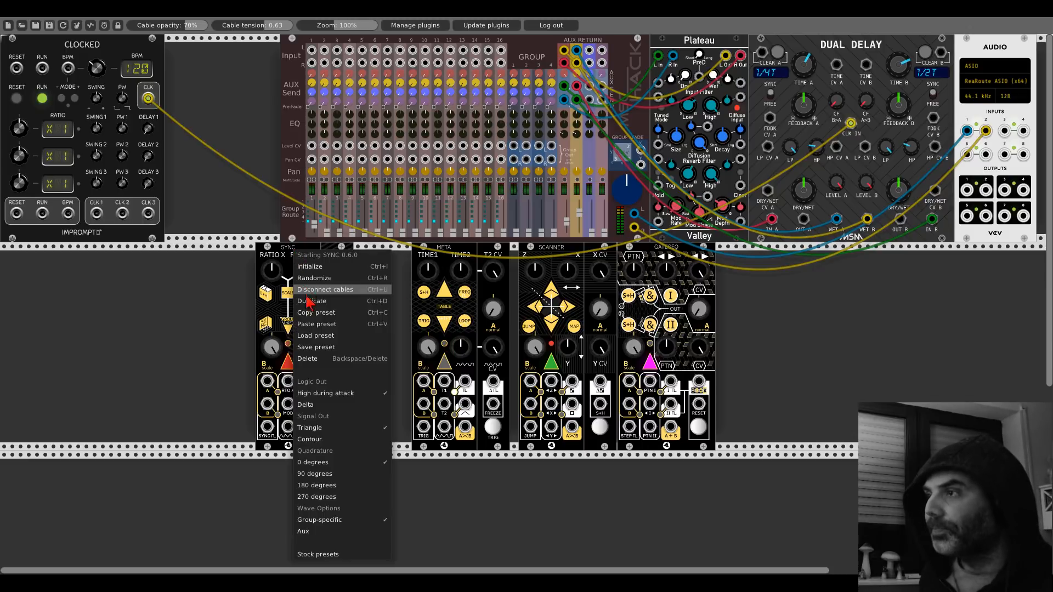
click(319, 362)
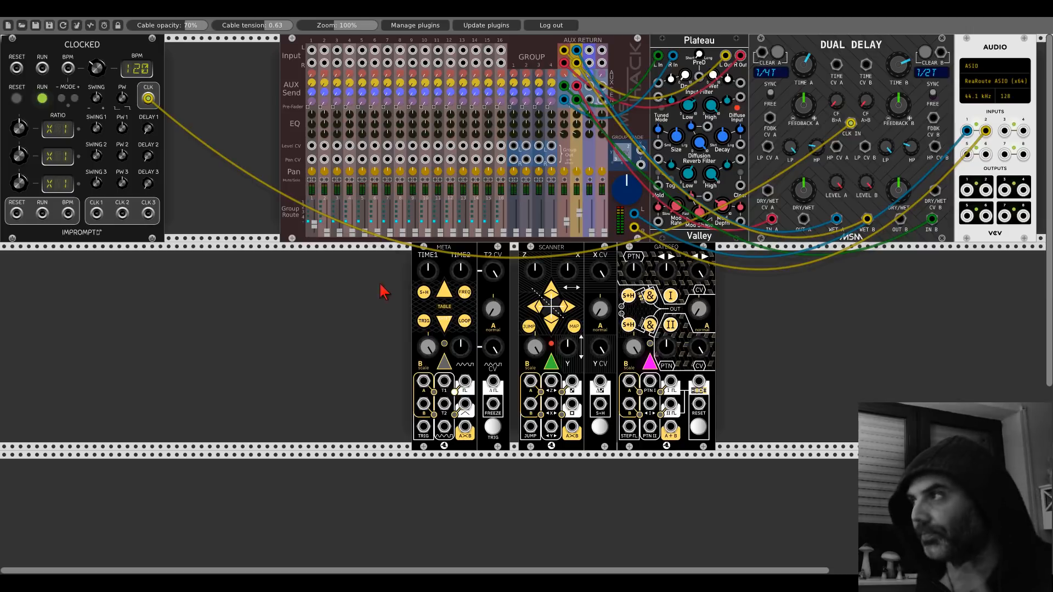
right_click(448, 257)
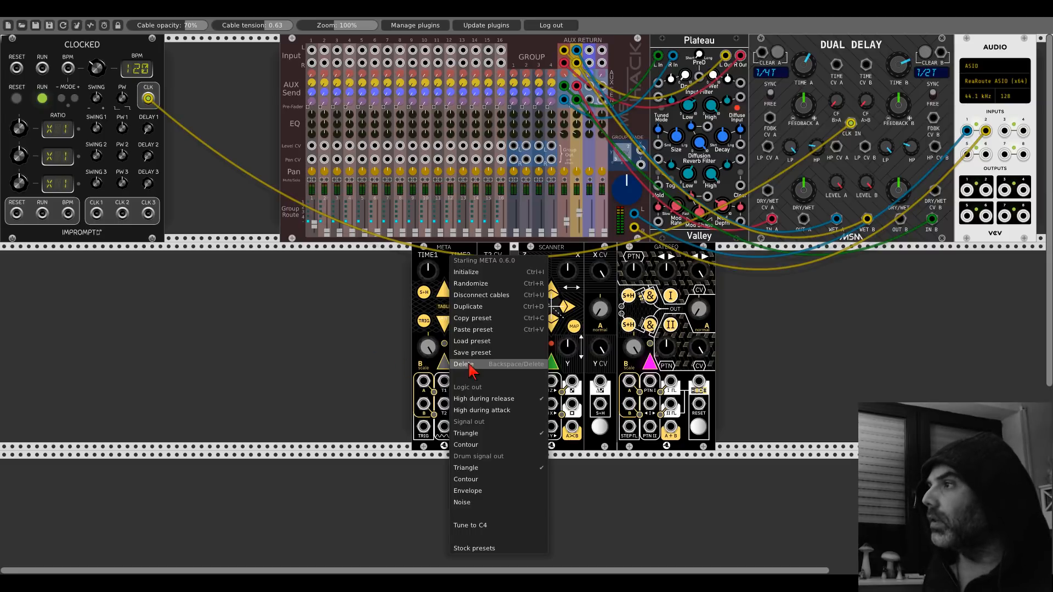
click(391, 341)
right_click(551, 252)
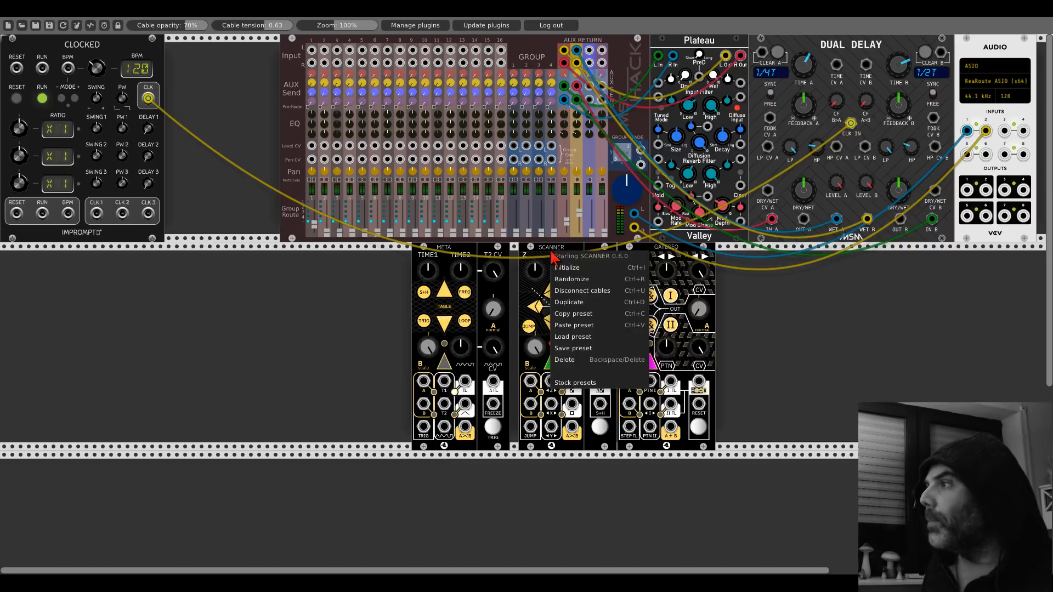
click(563, 365)
right_click(646, 256)
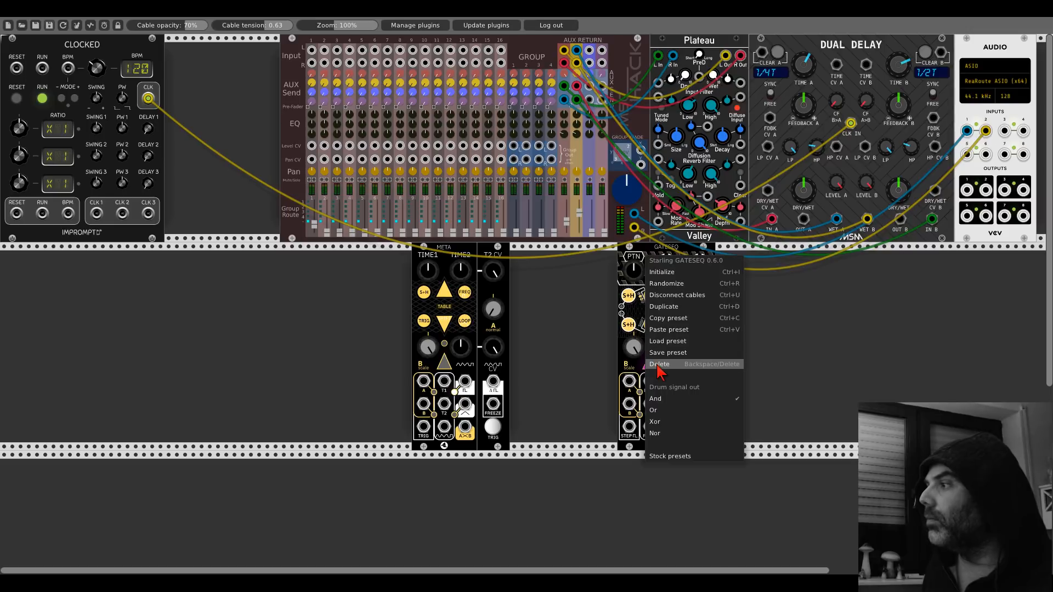
click(658, 367)
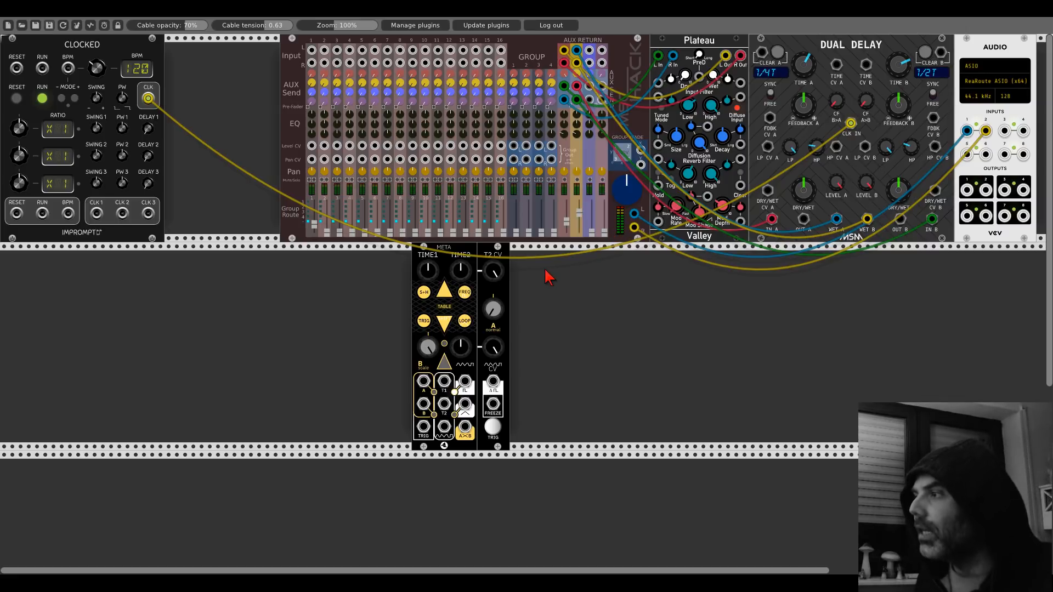
- Add a Scope module beside META and patch META's A><B output into the Scope's X IN
right_click(576, 324)
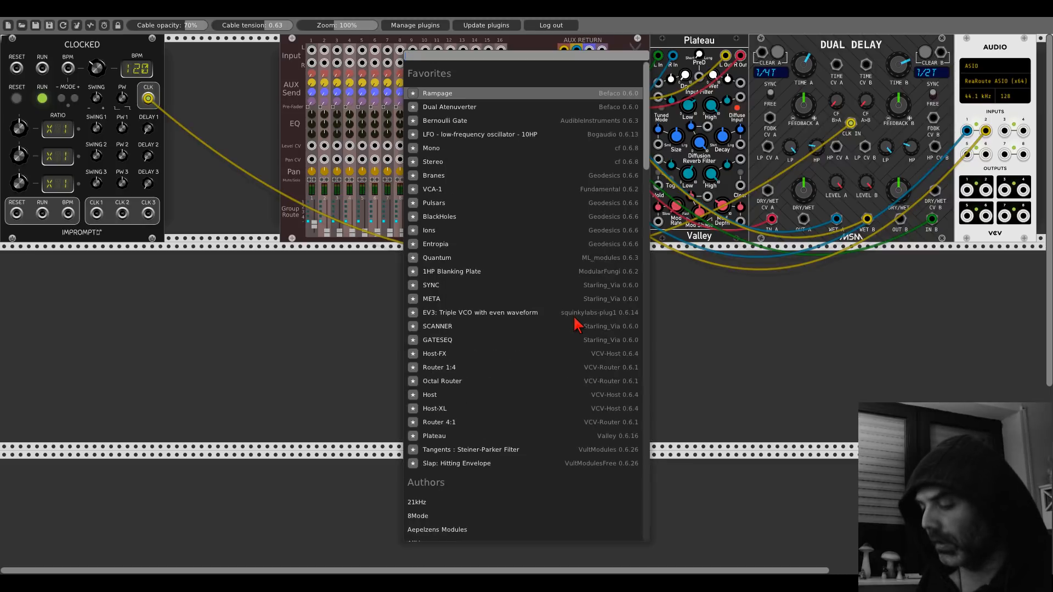
text(scope)
key(Return)
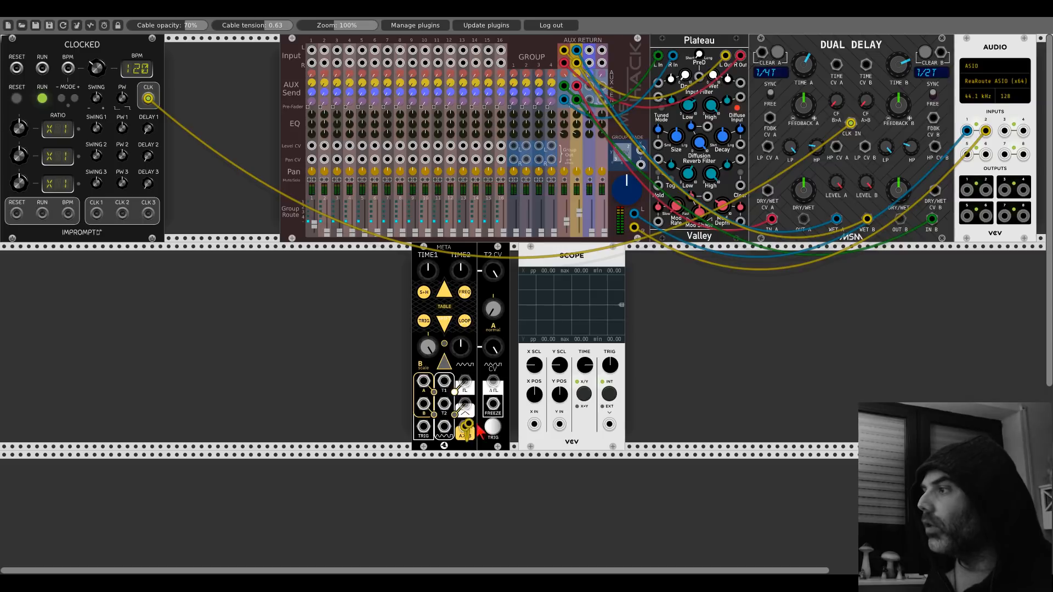
drag(464, 427, 534, 424)
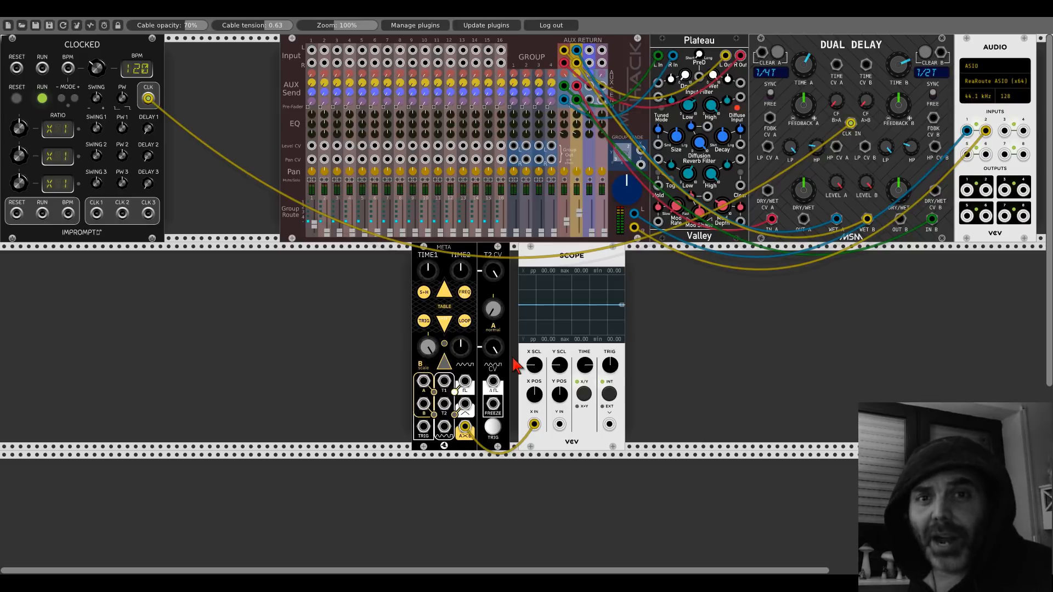
- Examine the list of stock presets available for the META module
right_click(447, 263)
mouse_move(460, 551)
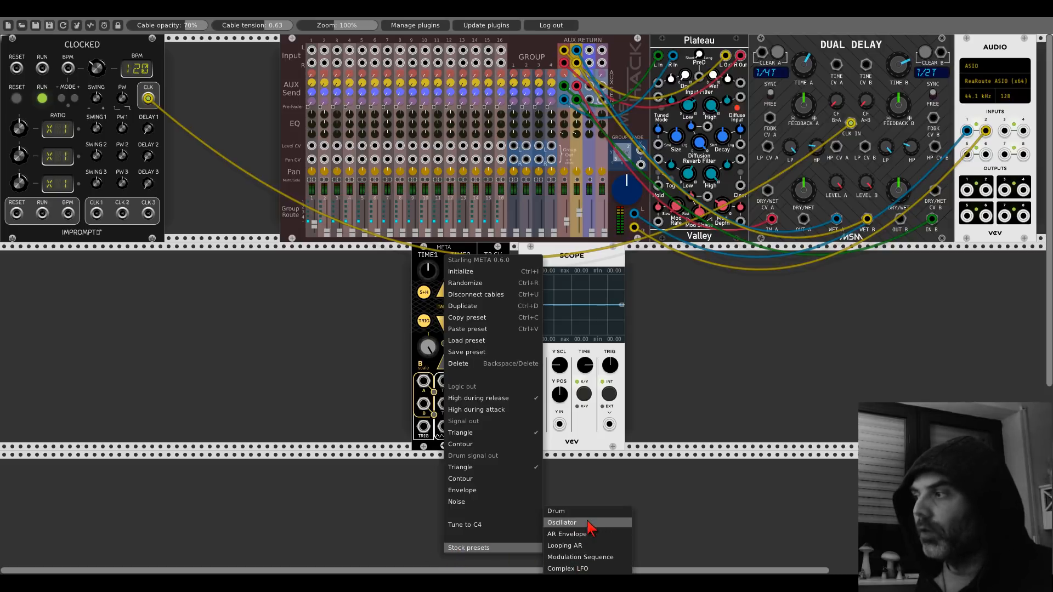
click(669, 316)
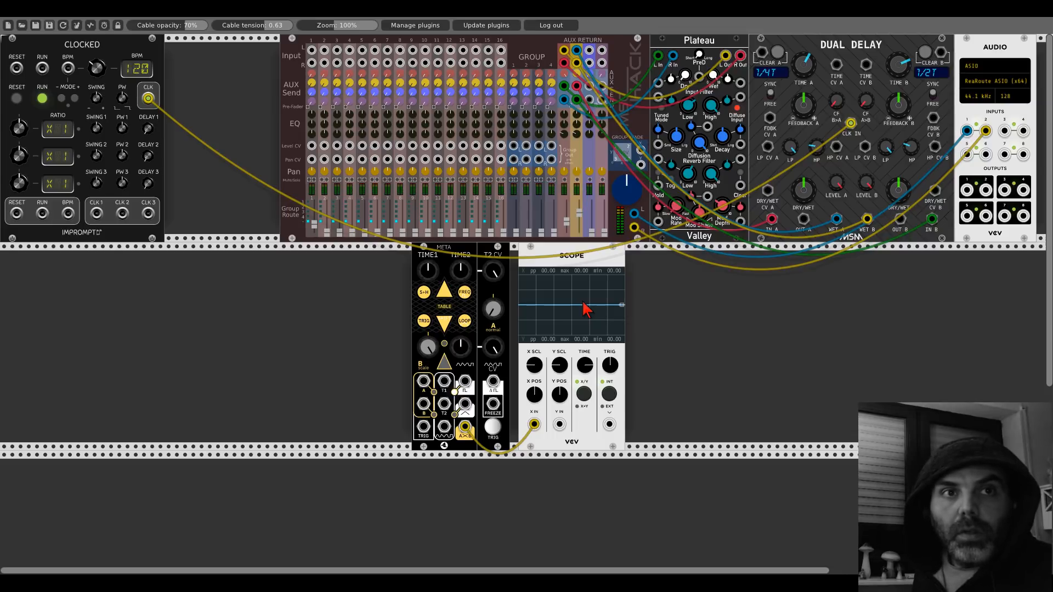
- Enlarge the rack to 158% around META and Scope, and fire META's manual trigger to view its waveform
drag(328, 25, 358, 25)
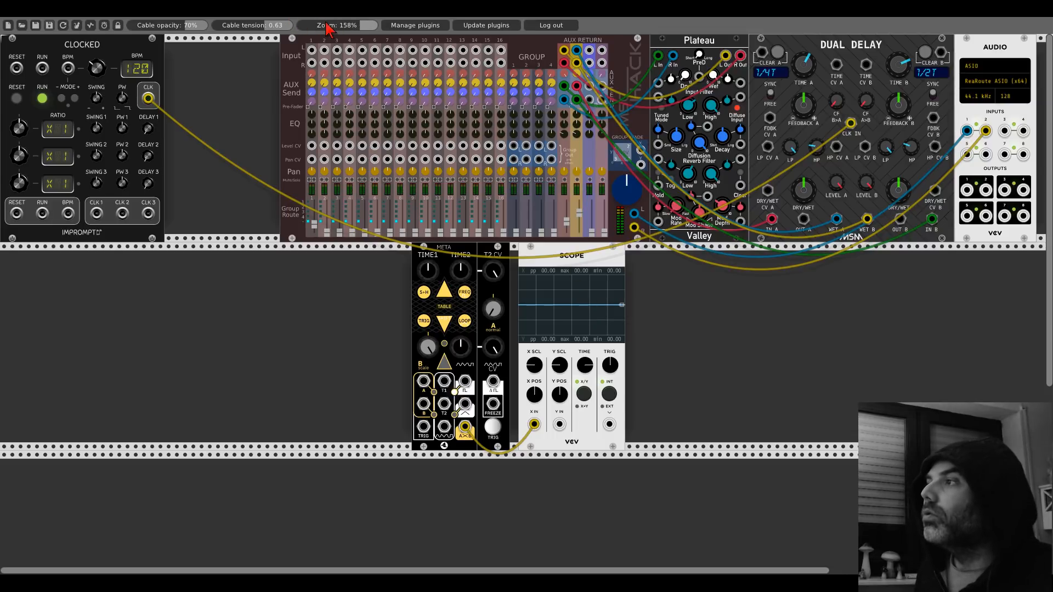
drag(604, 442, 291, 197)
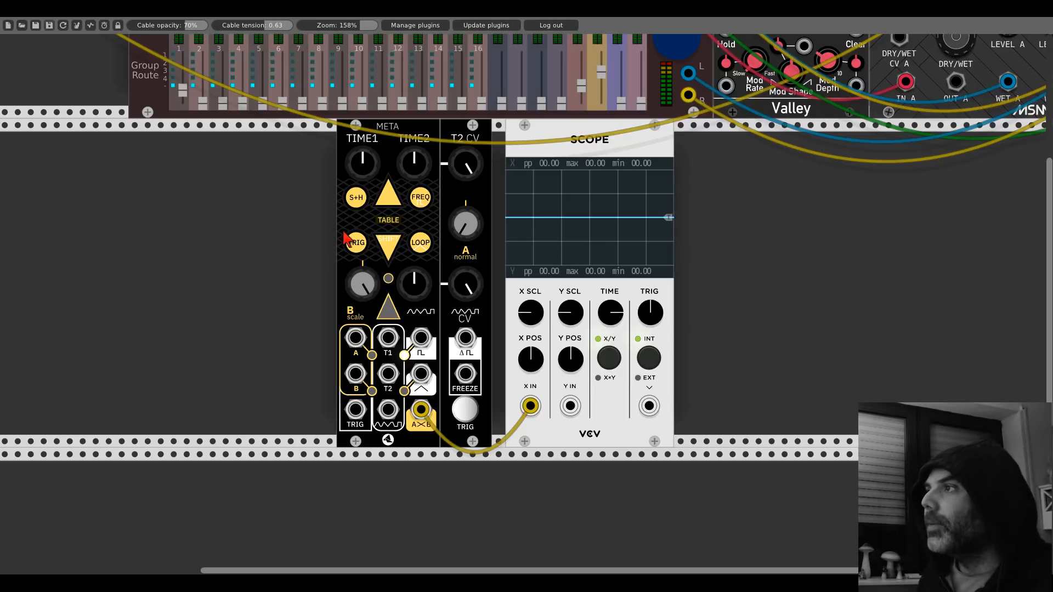
click(465, 408)
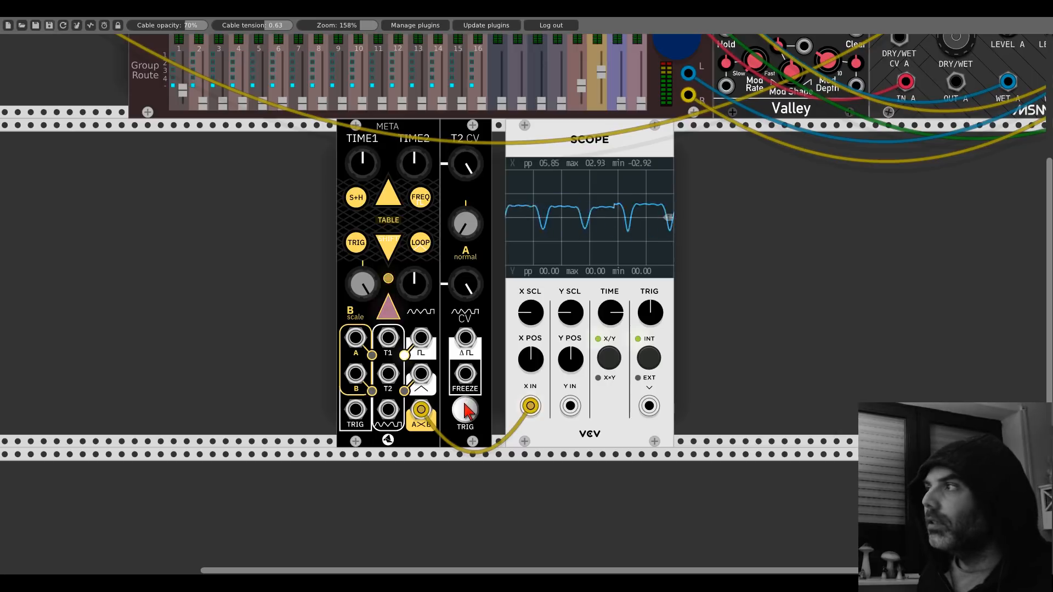
- Patch META's A><B output to the left input of mixer channel 1
scroll(155, 273, up, 5)
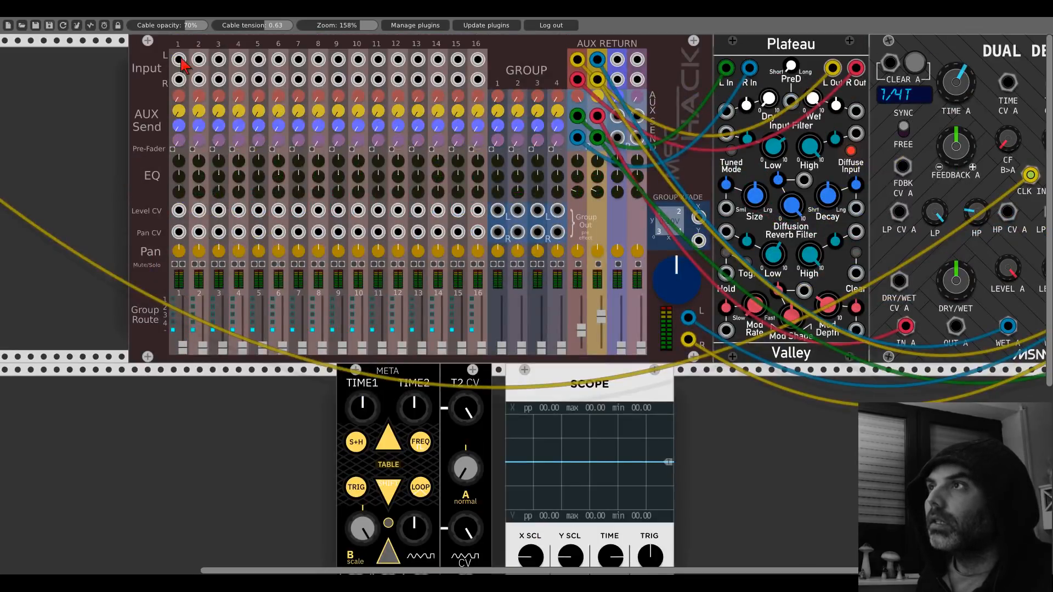
drag(179, 60, 181, 63)
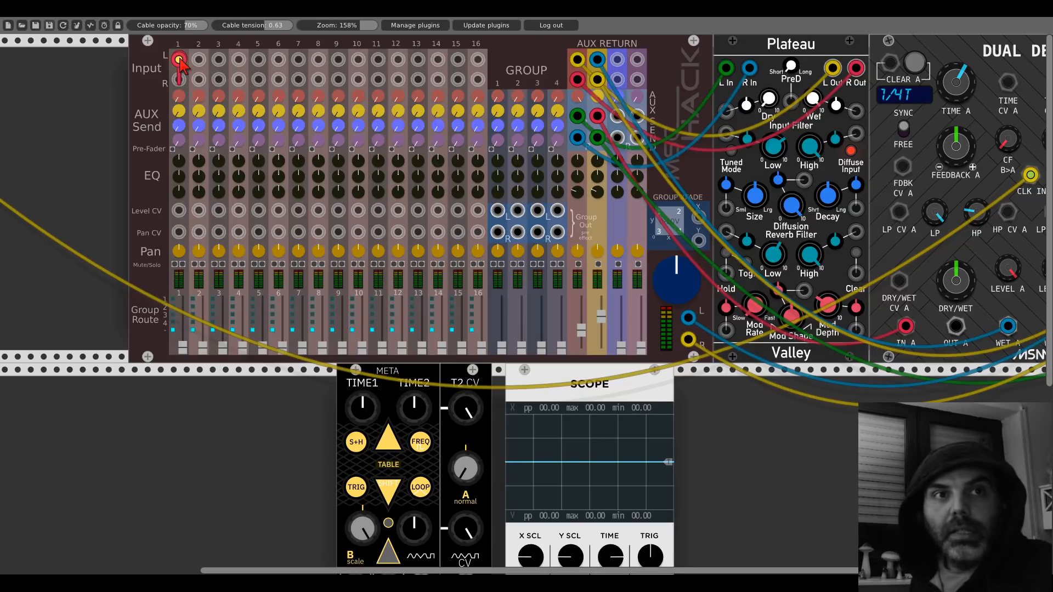
scroll(213, 153, down, 5)
drag(179, 62, 421, 517)
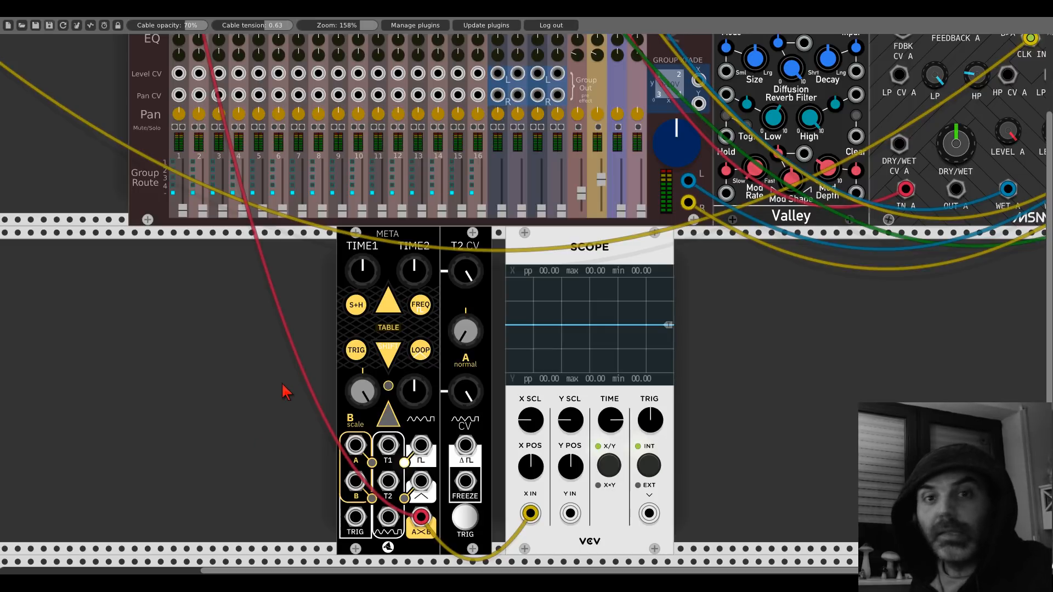
- Raise mixer channel 1's fader and fire META's manual trigger several times to audition the sound
click(467, 521)
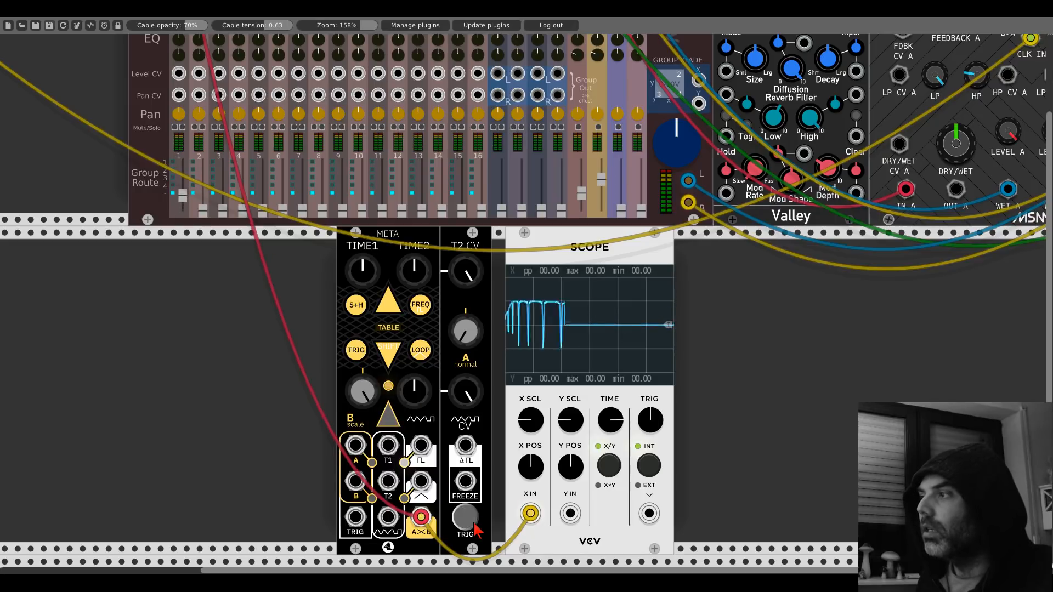
click(474, 525)
click(473, 526)
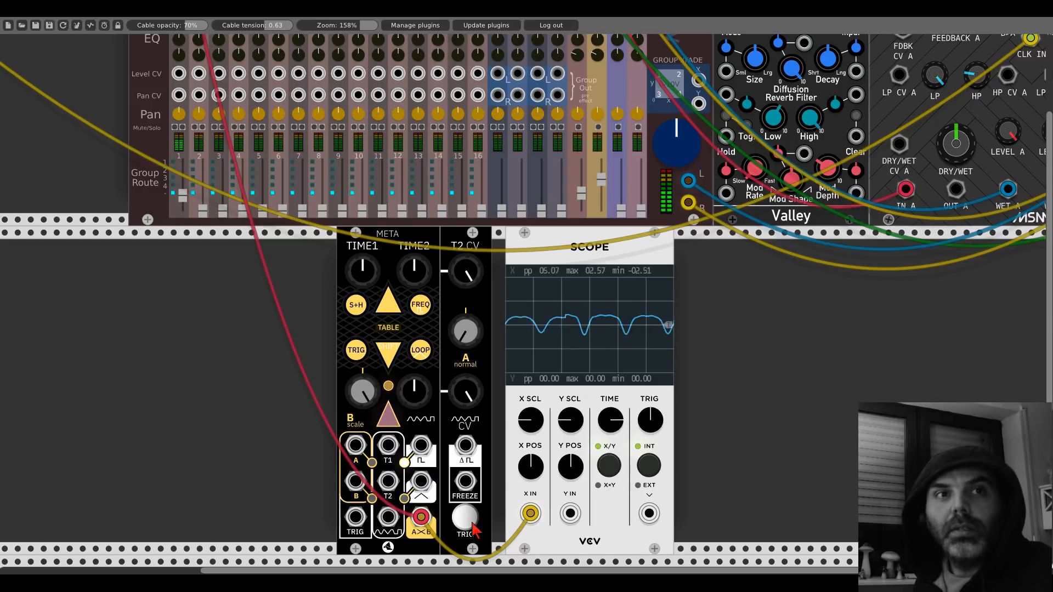
click(474, 526)
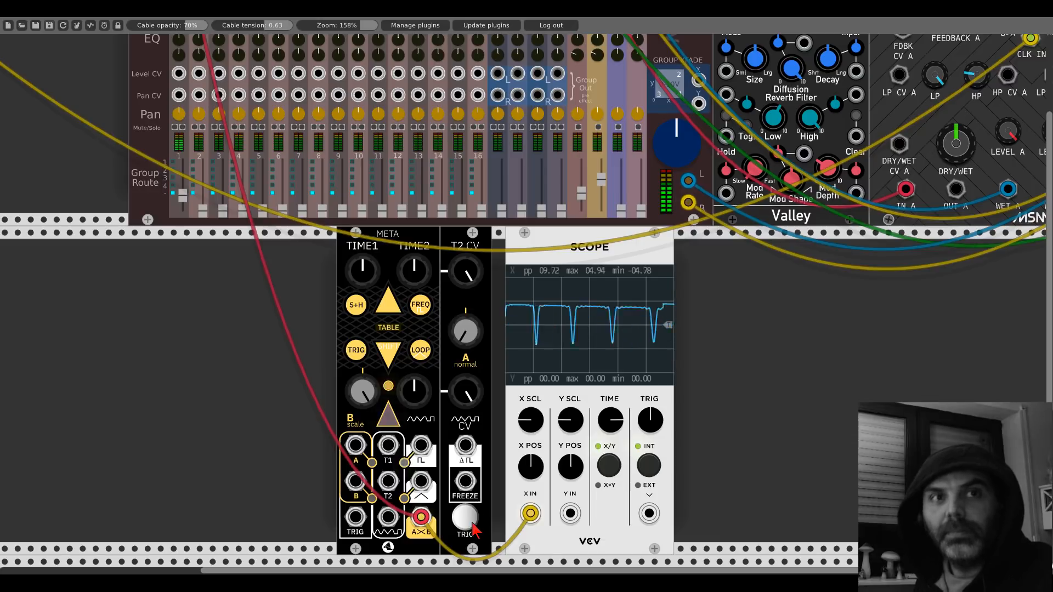
click(475, 526)
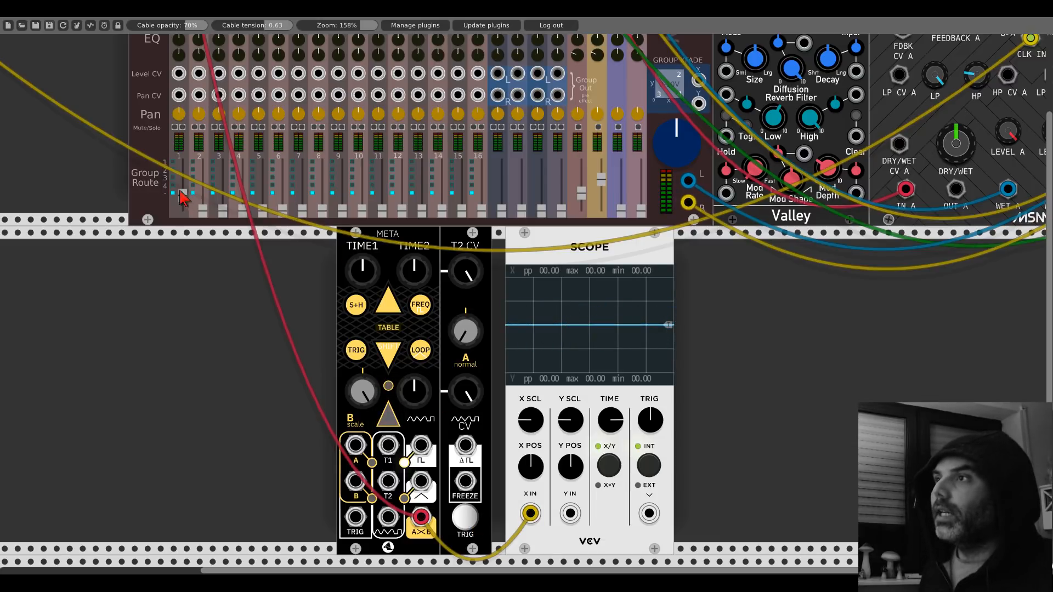
- Find the Quad Euclidean Rhythm module with the search text "eucli" and add it to the empty third row
drag(204, 319, 460, 241)
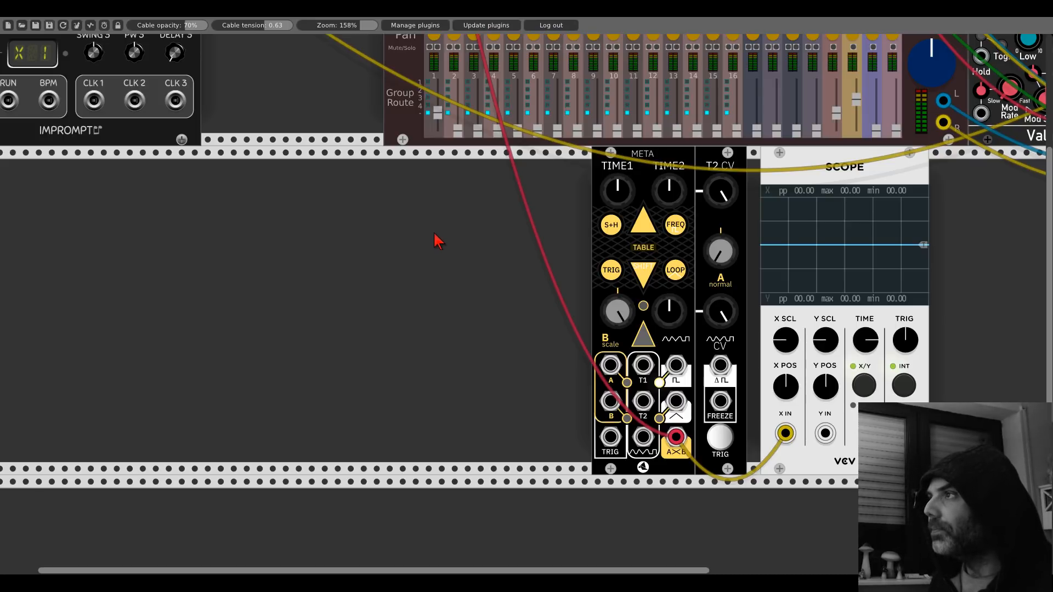
scroll(433, 242, left, 2)
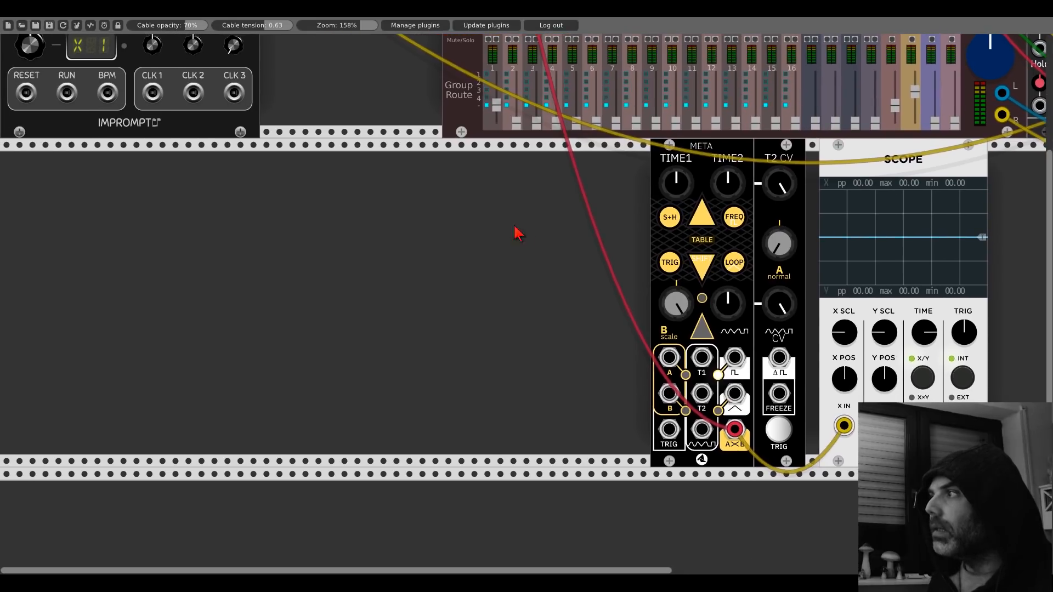
right_click(375, 272)
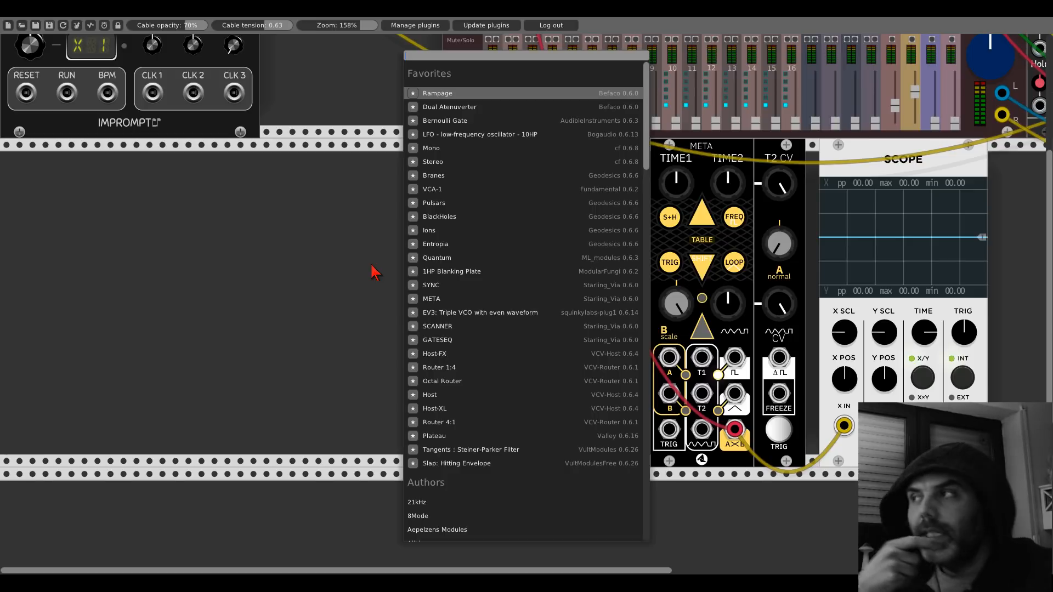
click(337, 252)
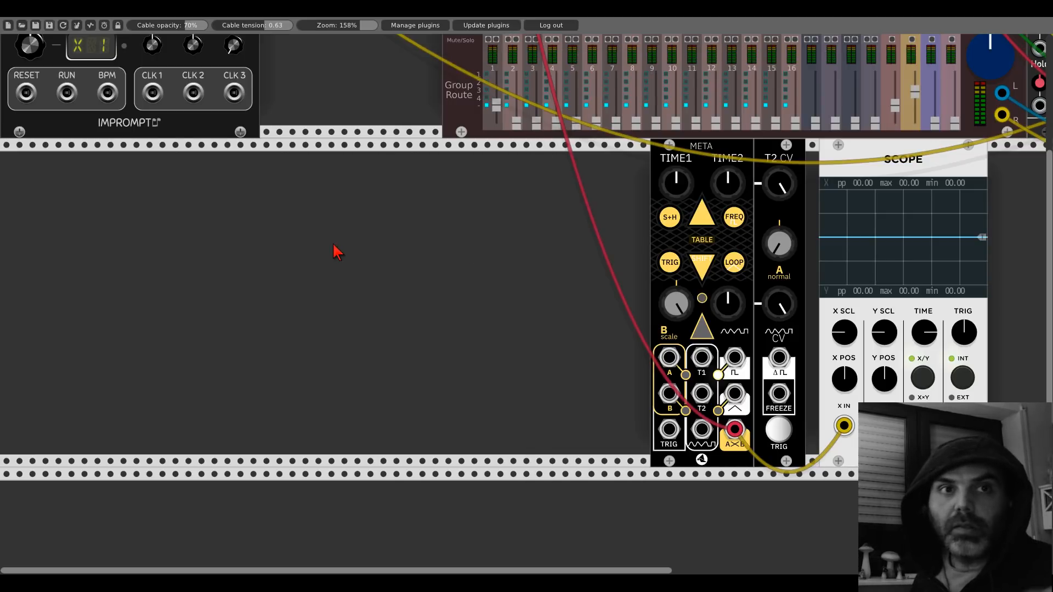
scroll(337, 252, down, 10)
right_click(357, 337)
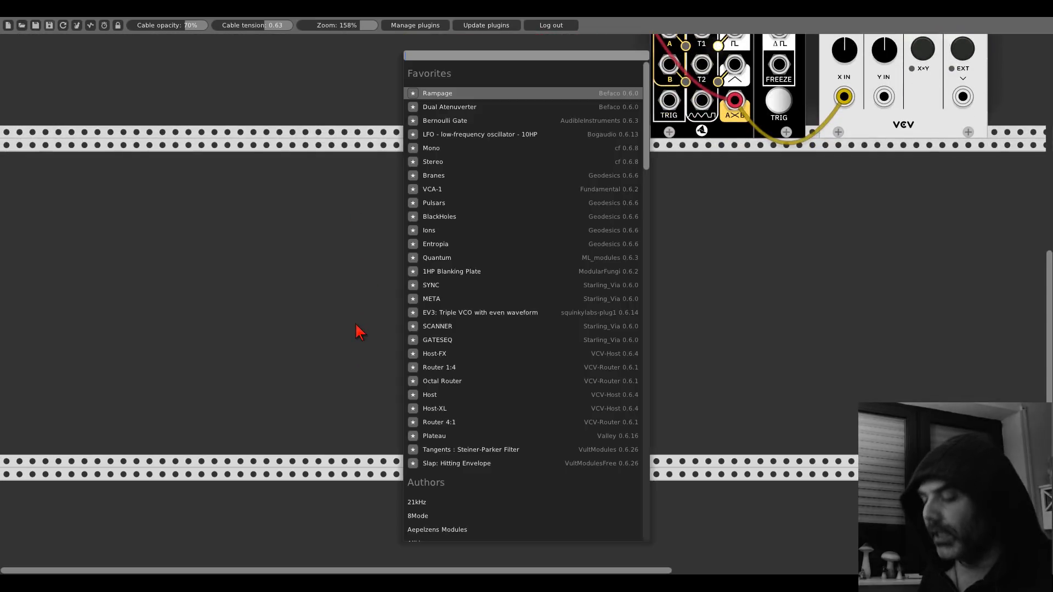
text(eucli)
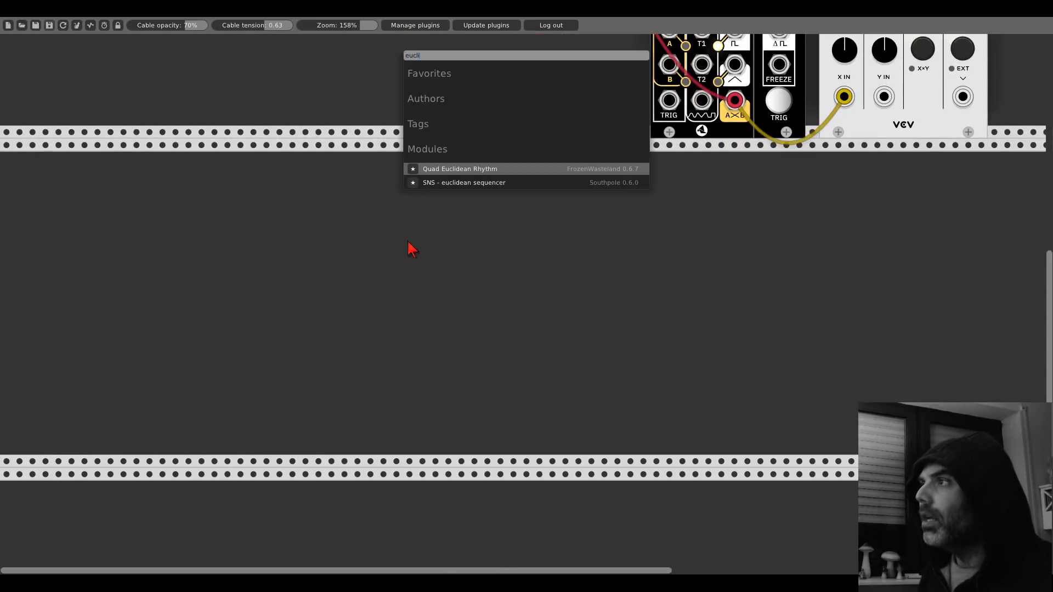
click(446, 169)
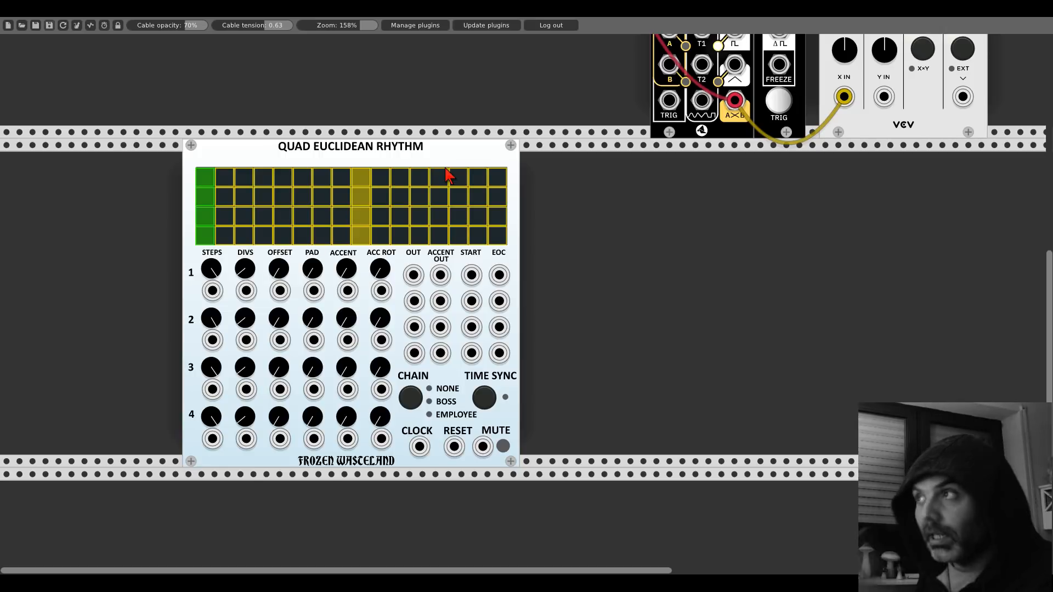
- Move the Quad Euclidean Rhythm module to the start of its row and place a duplicate directly beside it
drag(440, 171, 225, 181)
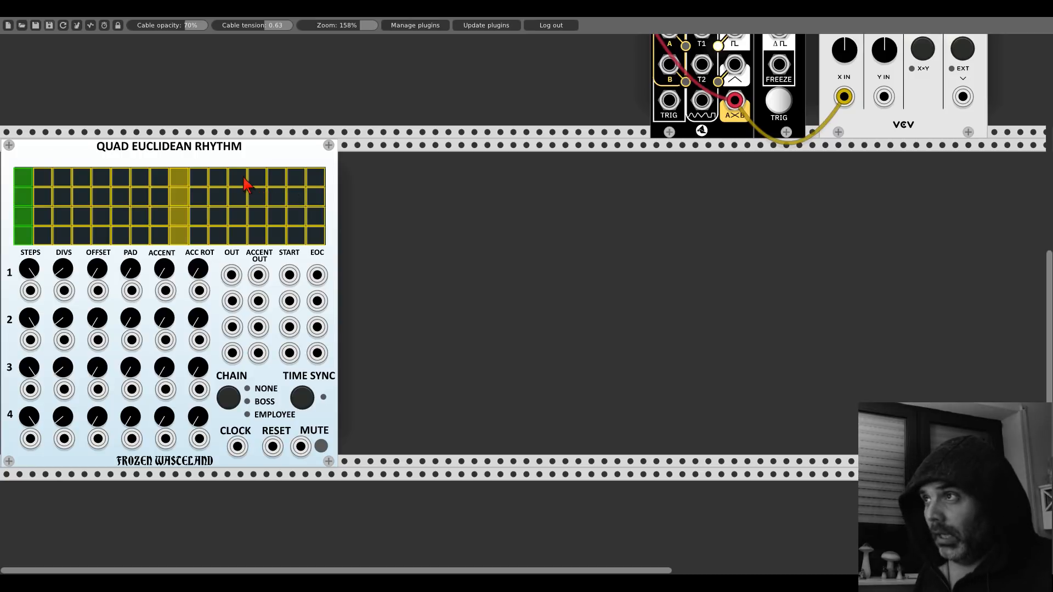
key(ctrl+d)
drag(264, 121, 463, 375)
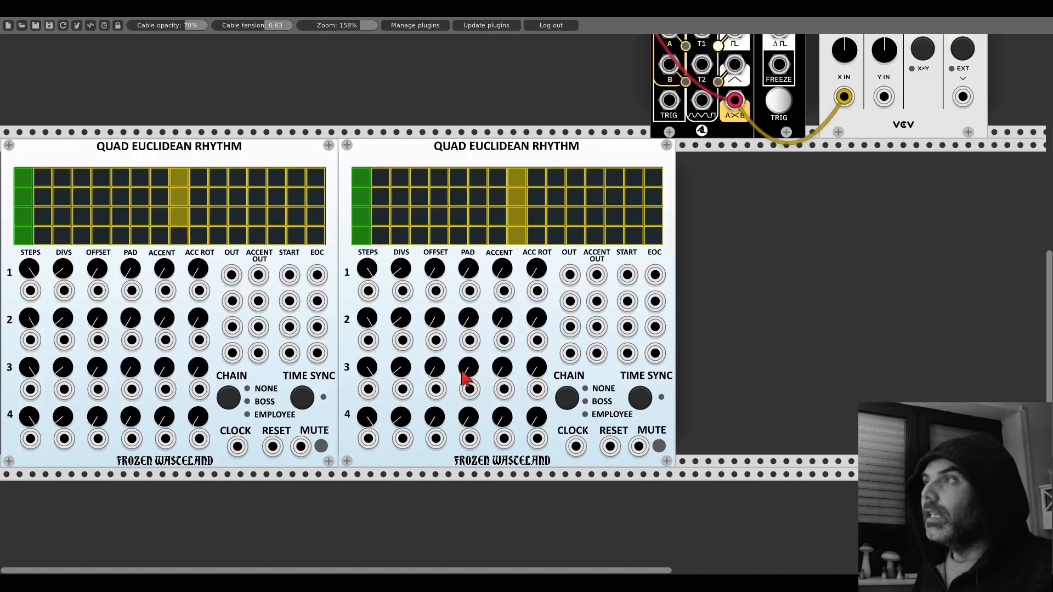
- Place a third Quad Euclidean Rhythm duplicate beside the second and patch each module's channel 1 EOC to the next one's START in a loop
key(ctrl+d)
drag(510, 500, 693, 255)
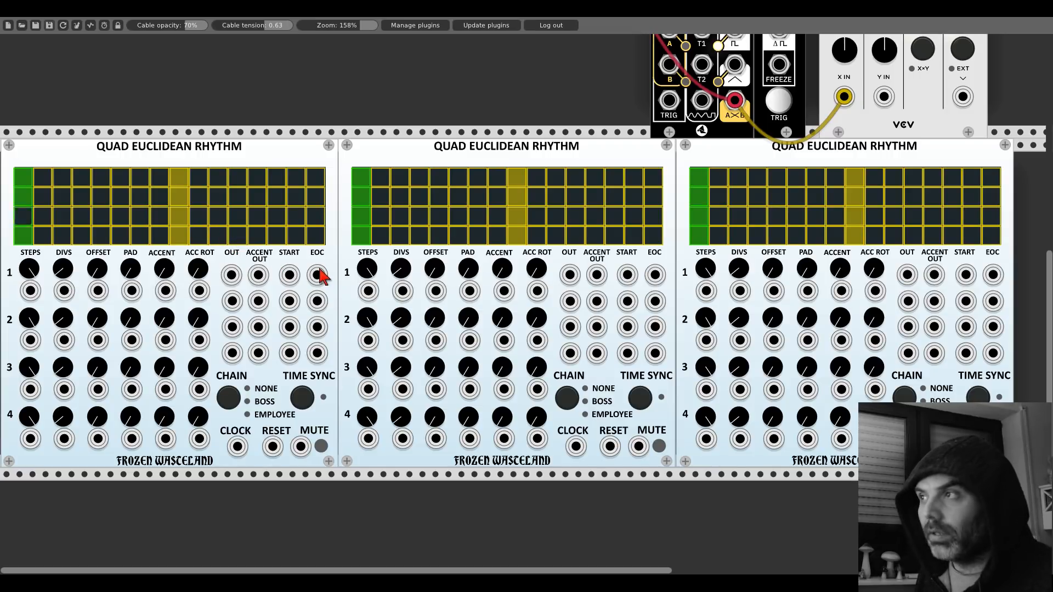
drag(318, 274, 634, 276)
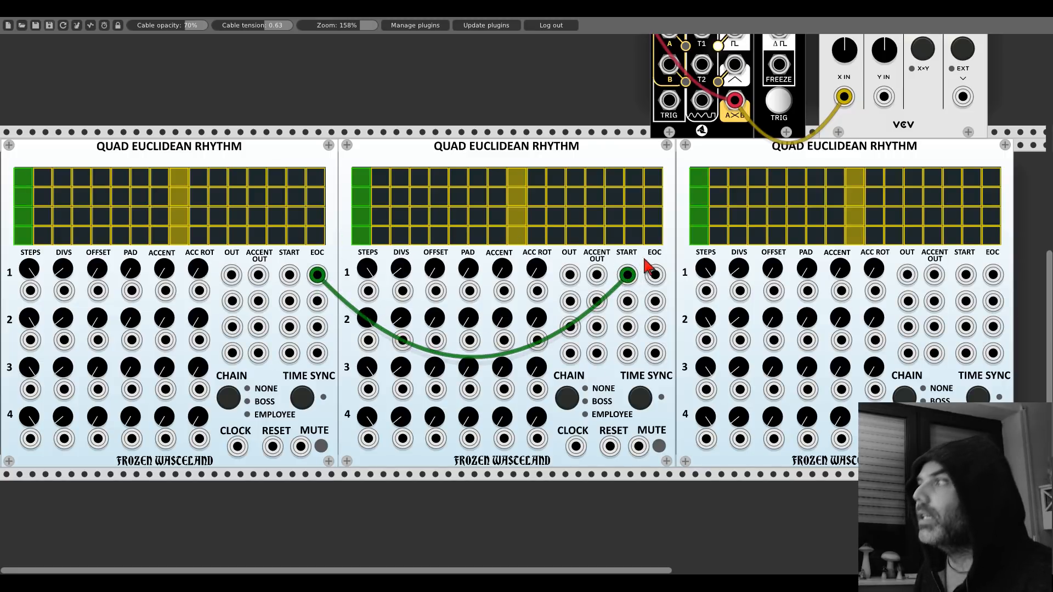
drag(656, 280, 964, 276)
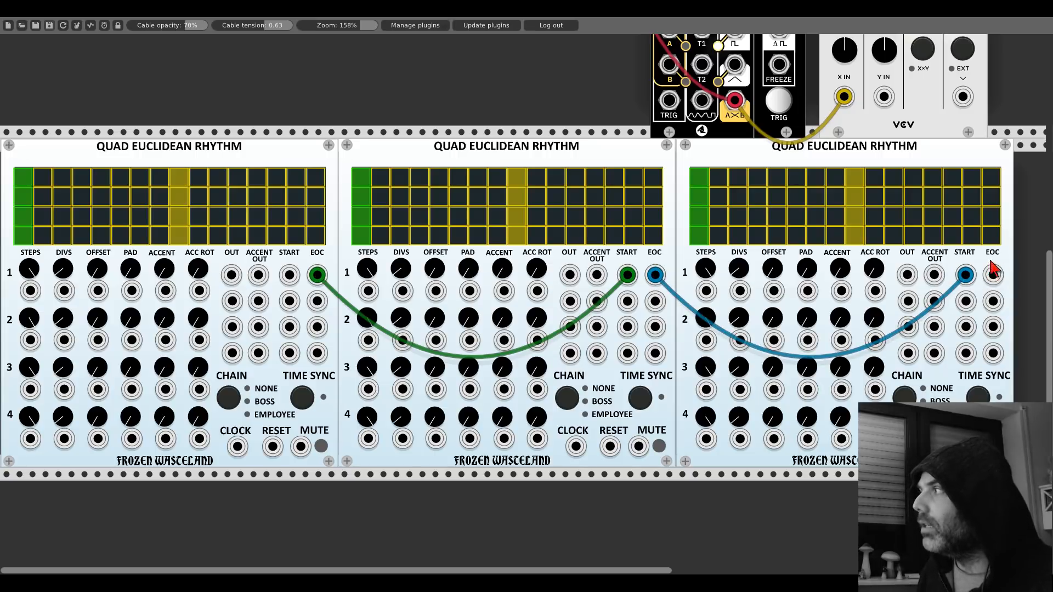
drag(993, 276, 289, 275)
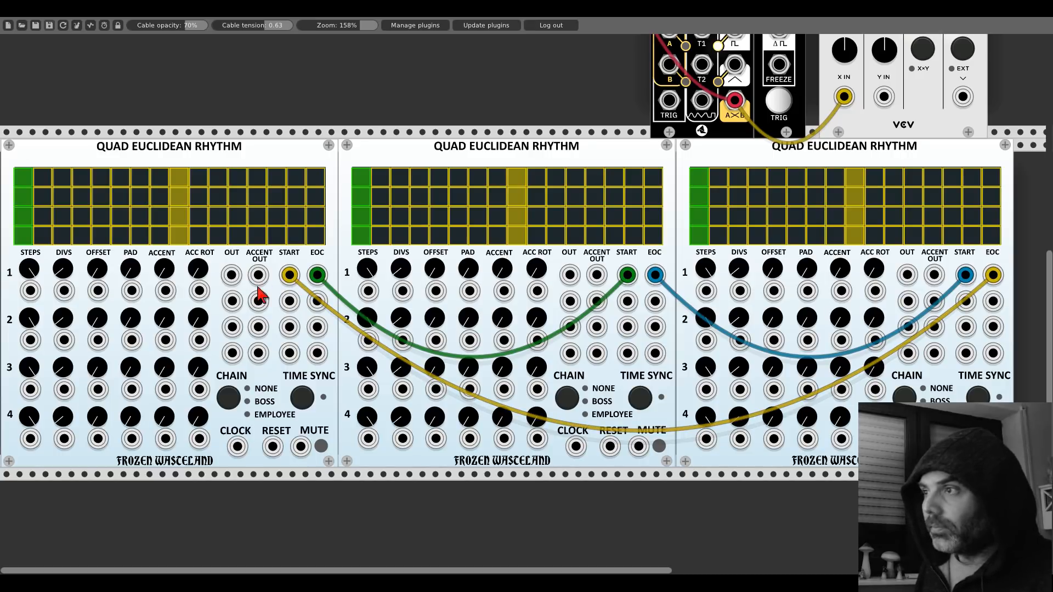
- Set the chain mode to Boss on the first Quad Euclidean Rhythm module and Employee on the other two
click(229, 399)
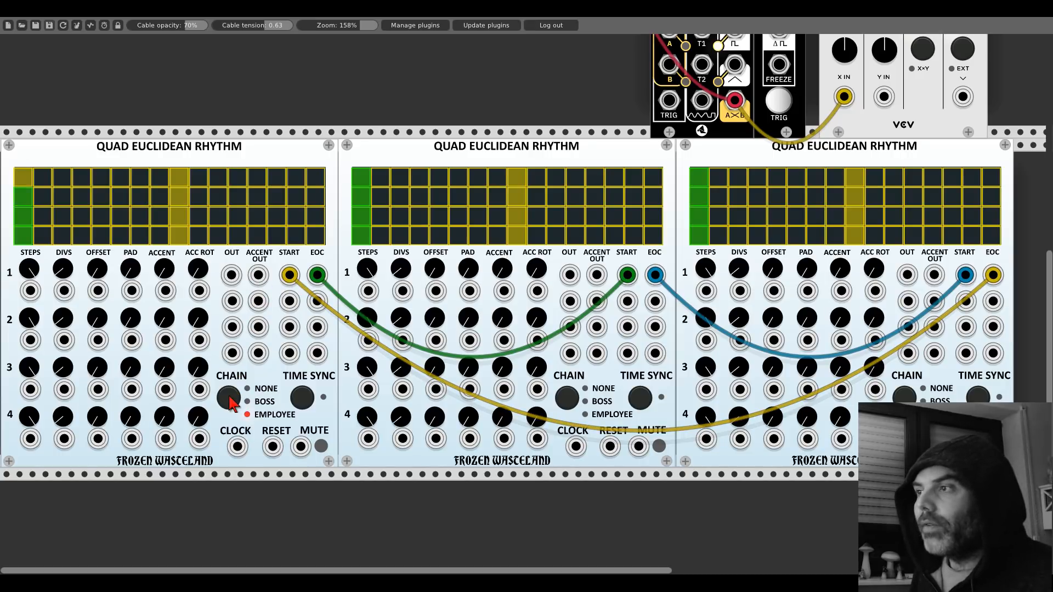
click(229, 399)
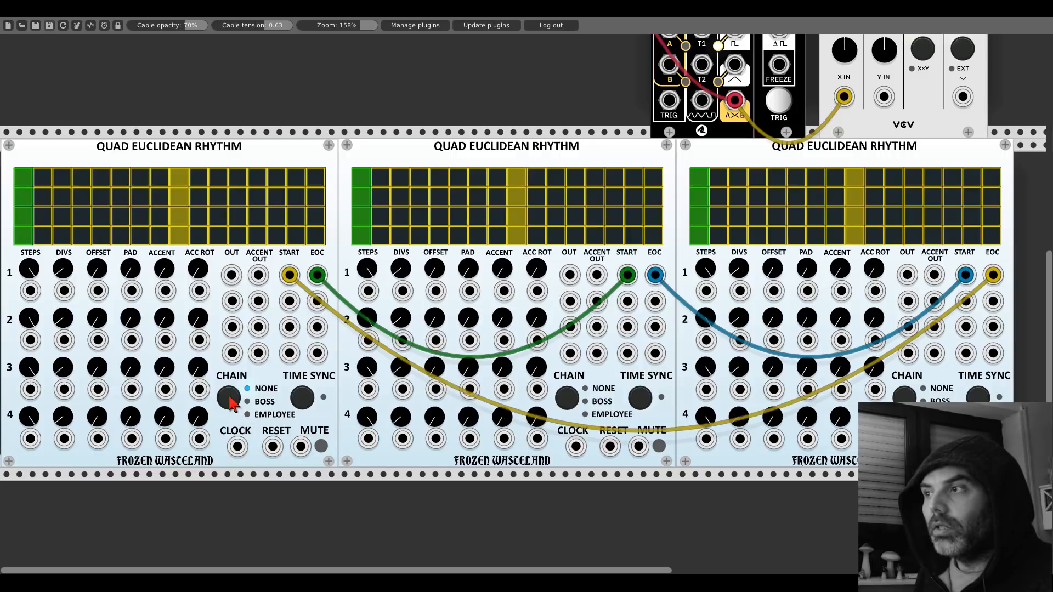
click(229, 399)
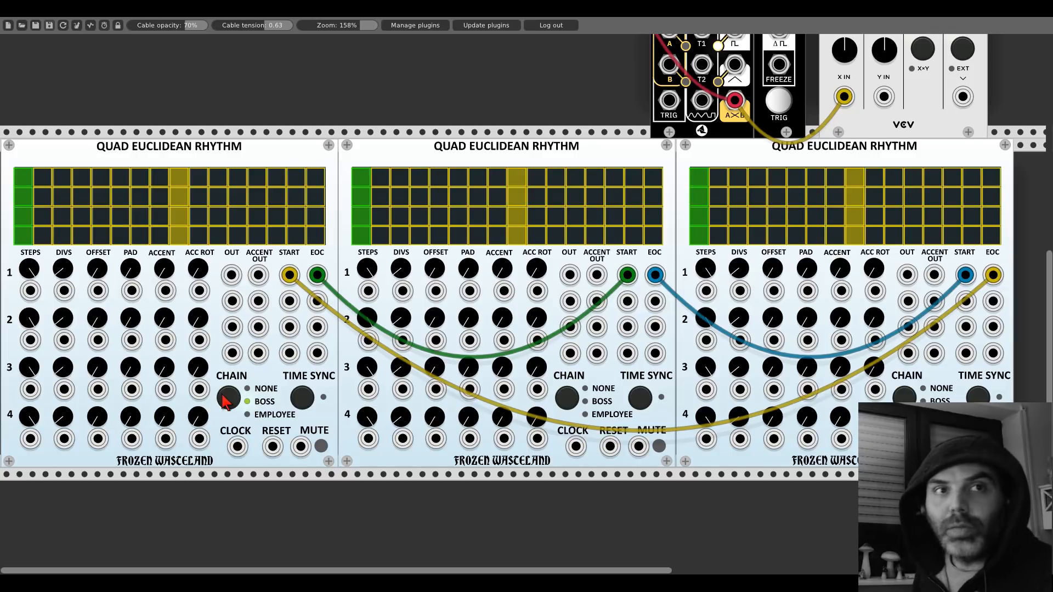
click(568, 399)
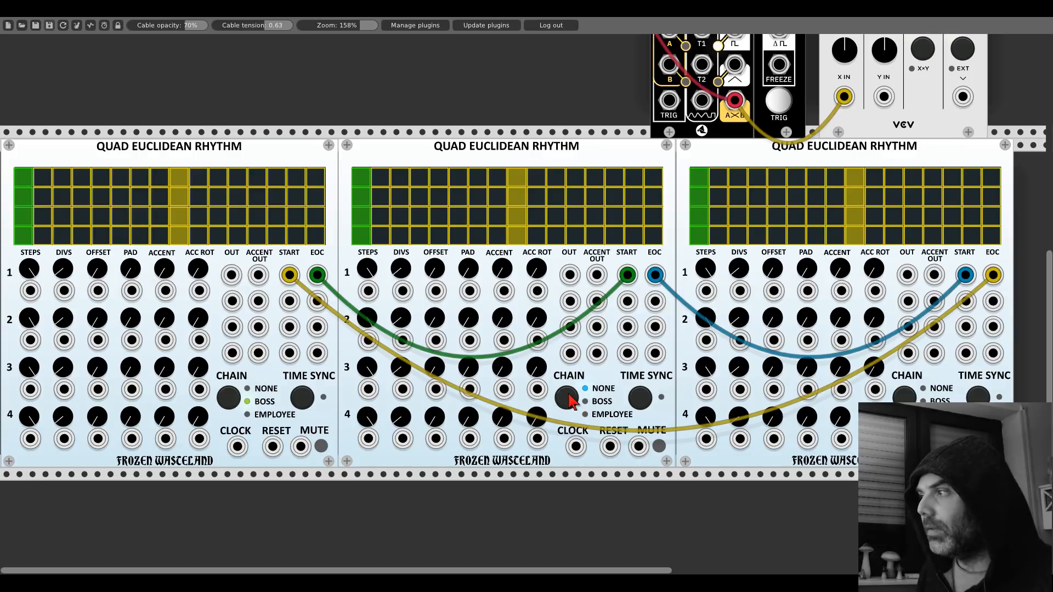
click(568, 399)
click(568, 399)
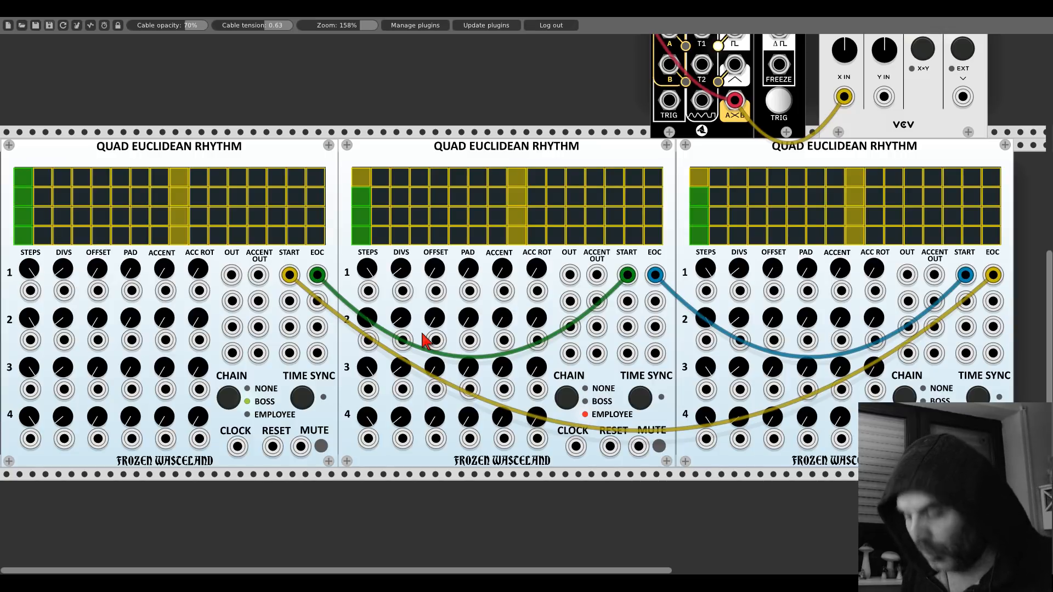
- Patch Clocked's CLK 1 output to the CLOCK input of the first Quad Euclidean Rhythm module
scroll(99, 307, up, 10)
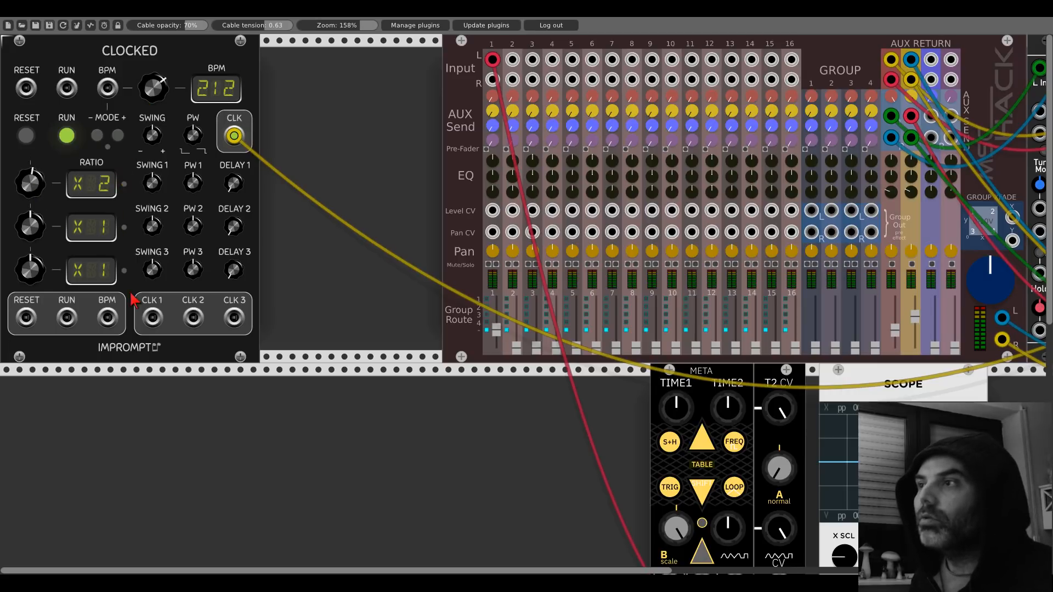
drag(151, 317, 156, 317)
scroll(164, 55, down, 2)
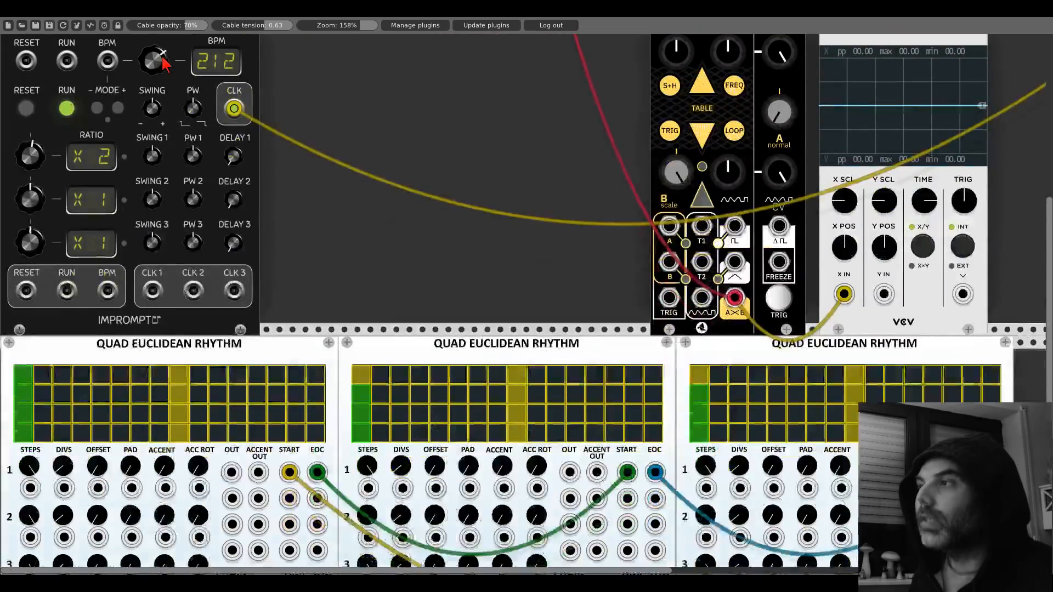
scroll(154, 109, down, 5)
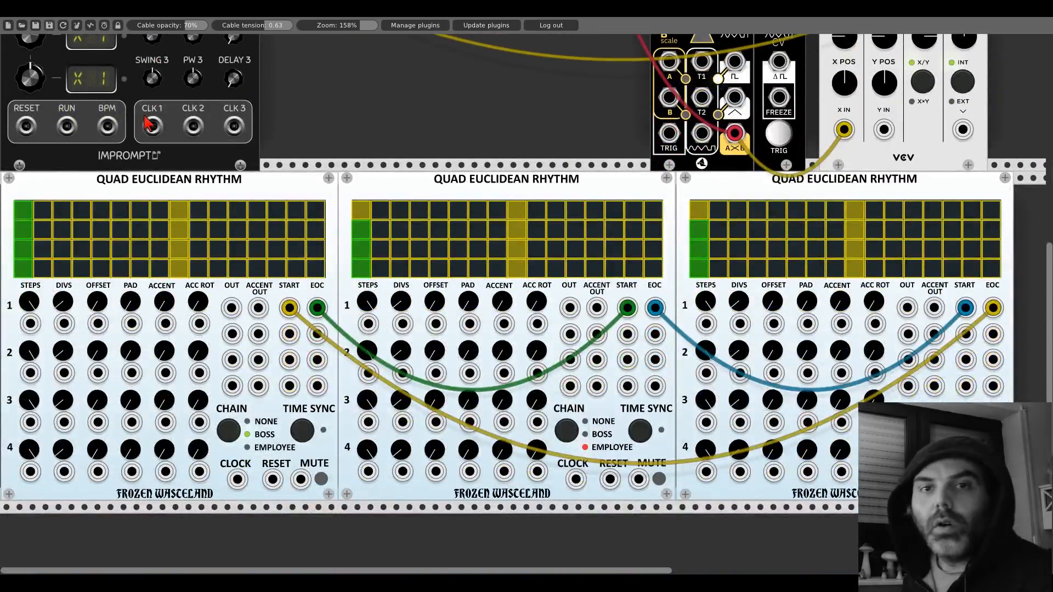
drag(153, 128, 199, 281)
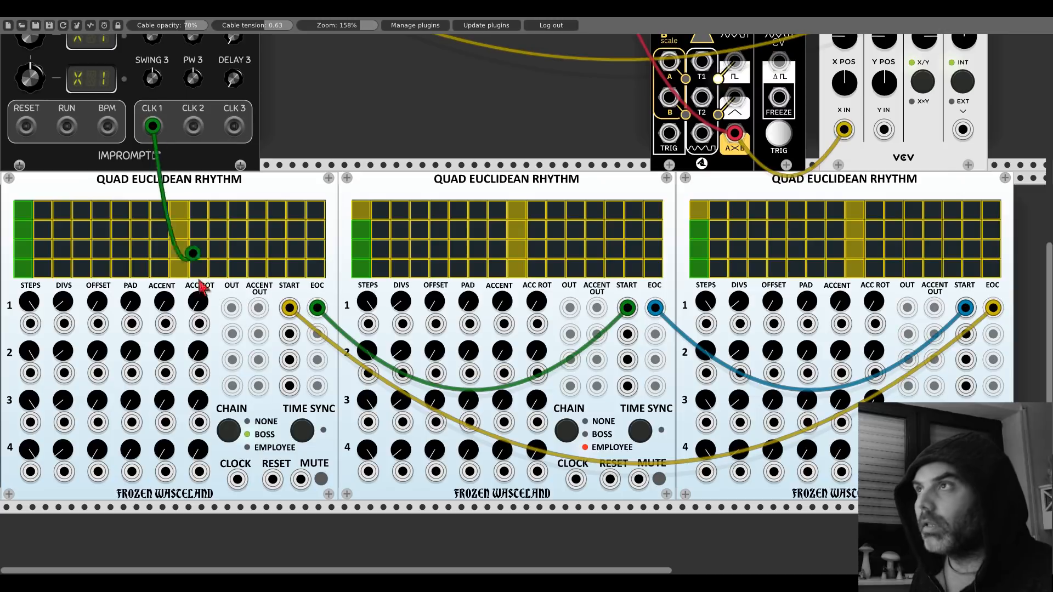
drag(230, 473, 237, 478)
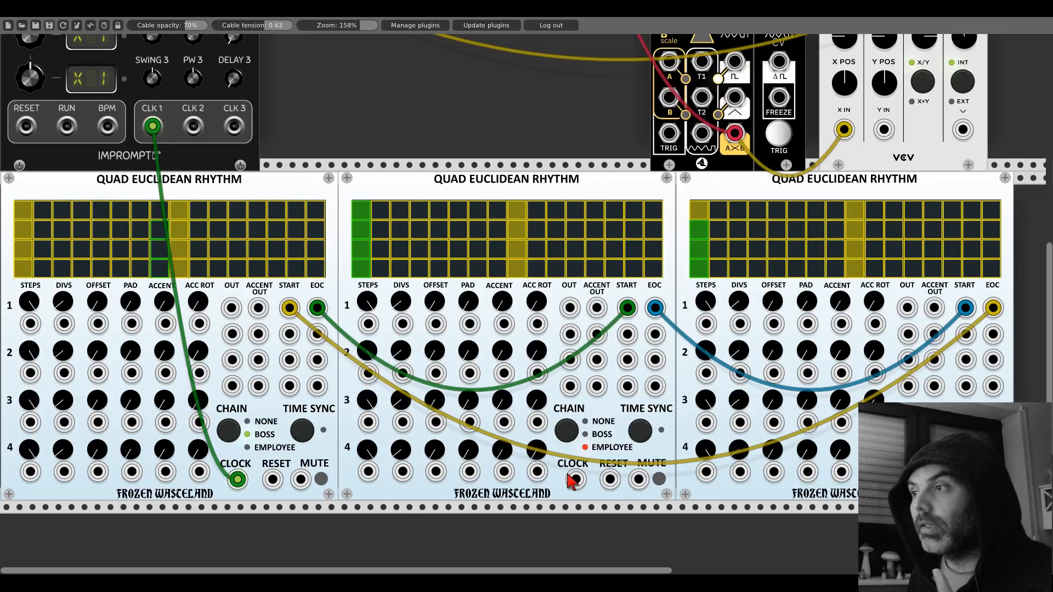
- Set Clocked's second ratio to x3, and patch CLK 2 to the second sequencer's CLOCK input and CLK 1 to the third's
scroll(107, 170, up, 3)
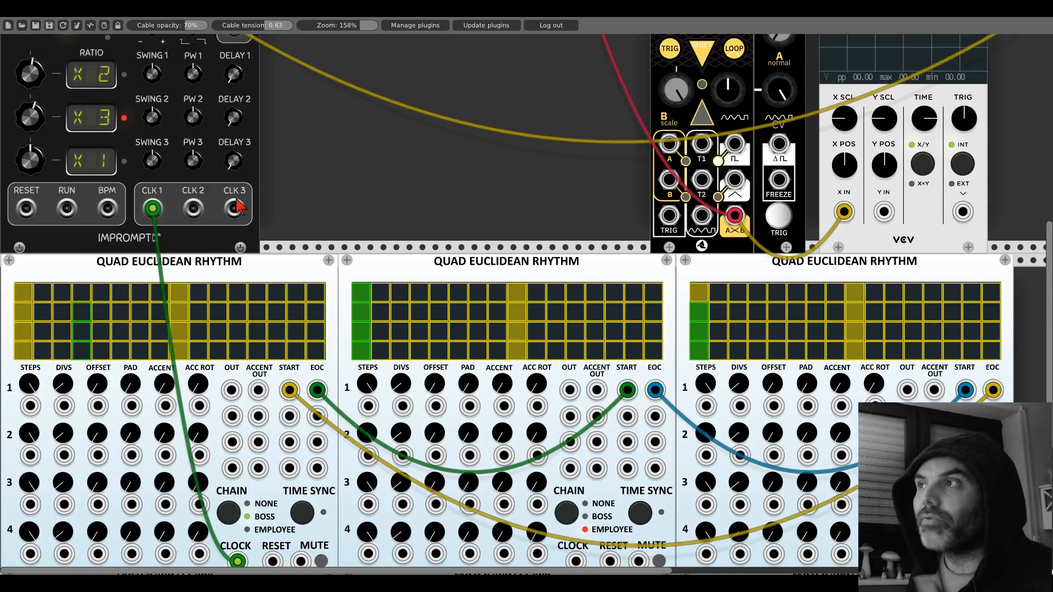
drag(193, 208, 570, 381)
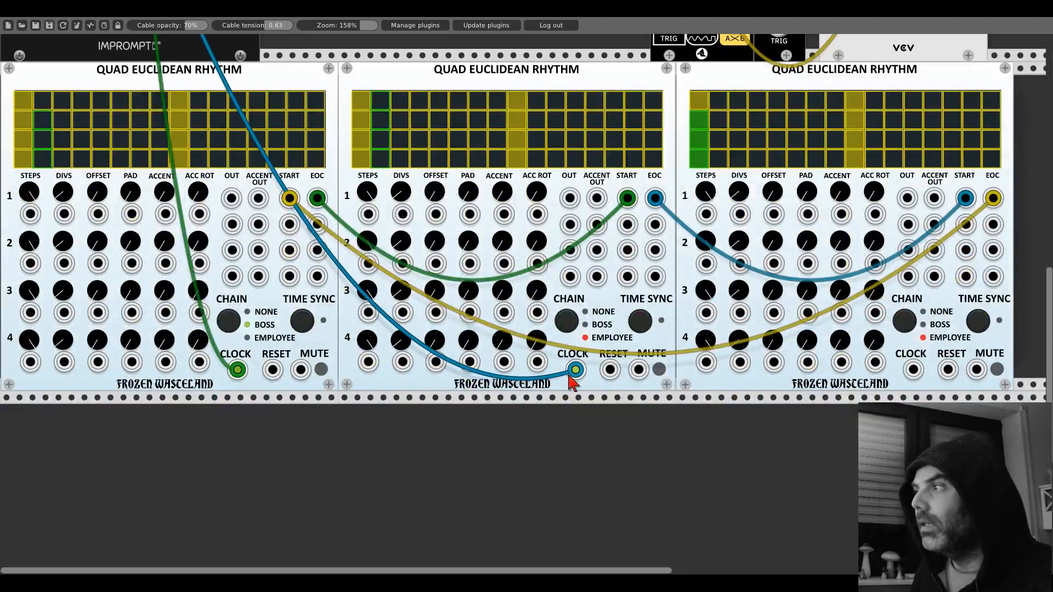
drag(912, 369, 152, 209)
scroll(911, 370, up, 7)
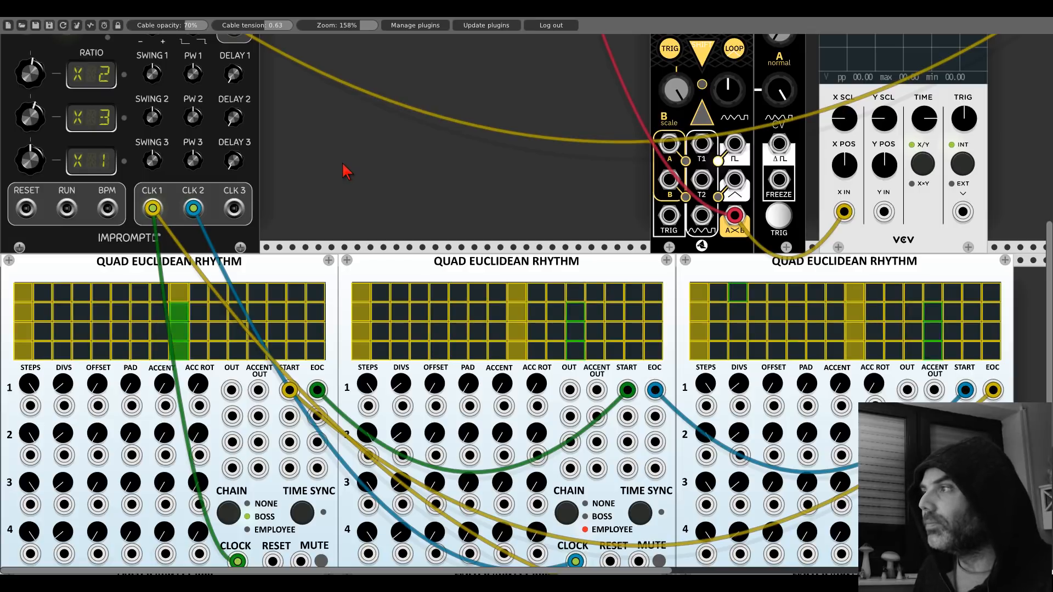
- Patch Clocked's RESET output to the RESET inputs of all three Quad Euclidean Rhythm modules
scroll(283, 278, down, 4)
drag(272, 452, 26, 99)
drag(610, 452, 26, 99)
drag(947, 452, 26, 98)
scroll(46, 131, up, 5)
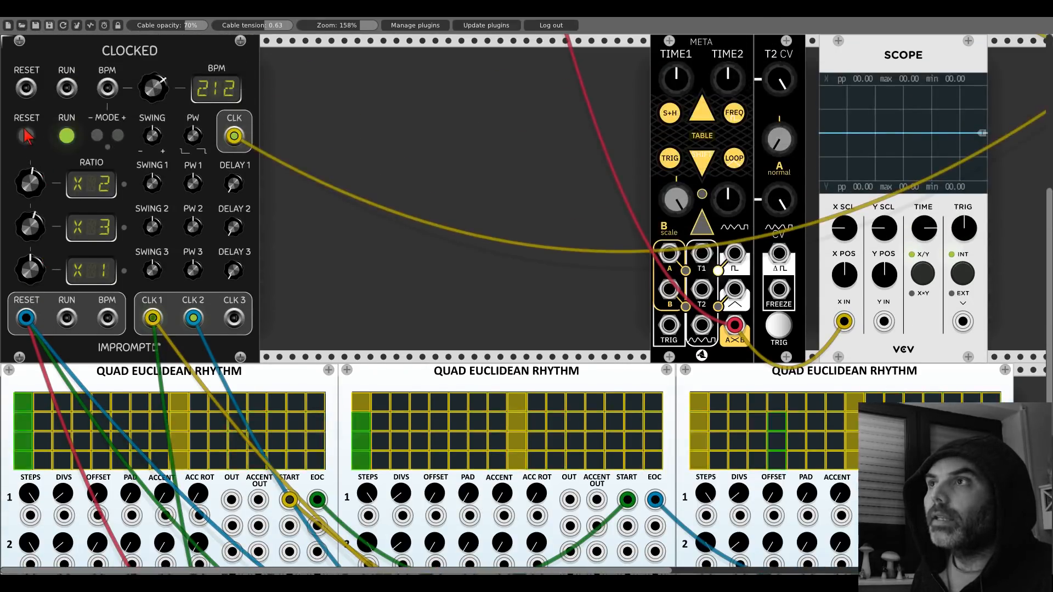
- Set channel 1 to 12 steps on the first sequencer, 14 on the second and 10 on the third, raising the divisions on each
scroll(384, 233, down, 4)
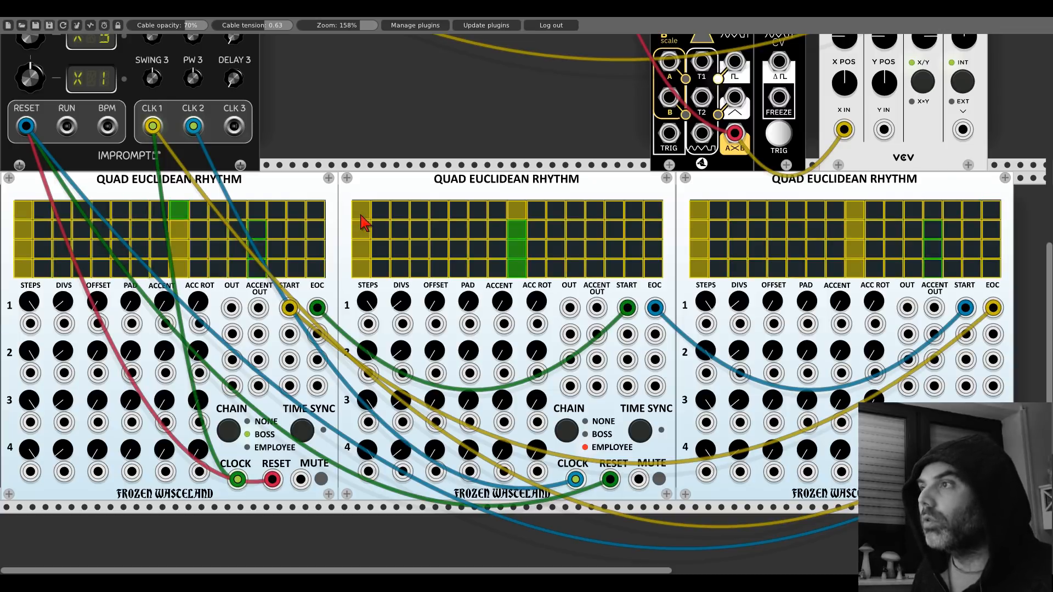
drag(30, 305, 30, 378)
drag(61, 305, 62, 244)
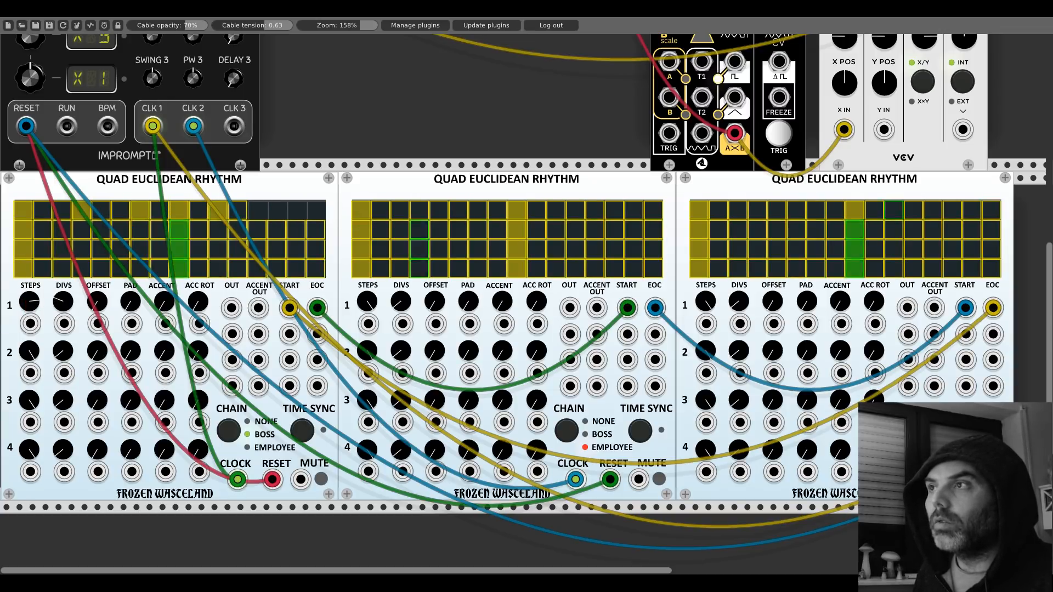
drag(367, 304, 368, 342)
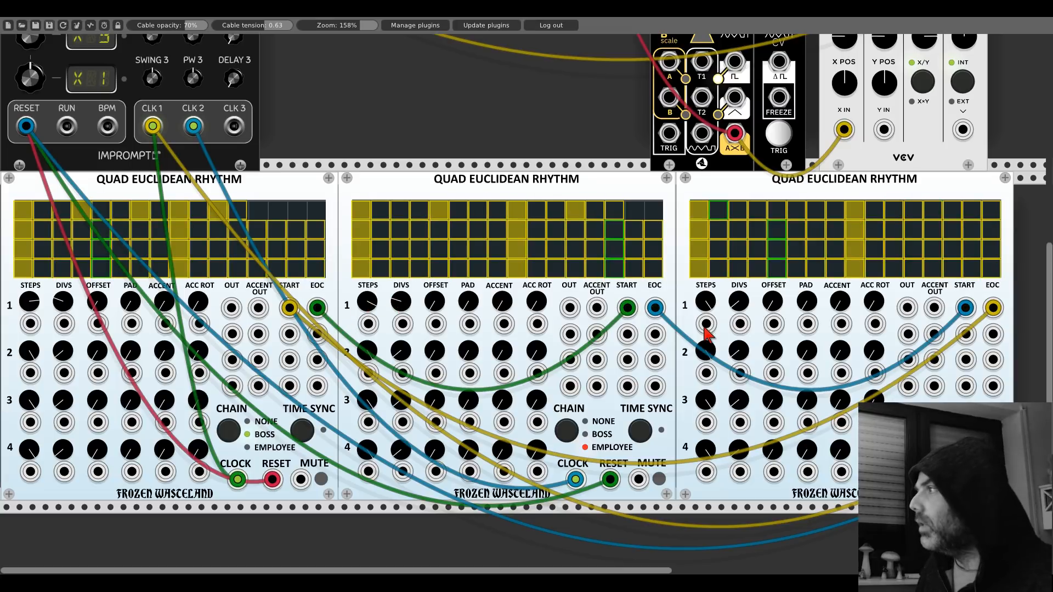
drag(705, 306, 706, 391)
drag(738, 303, 738, 278)
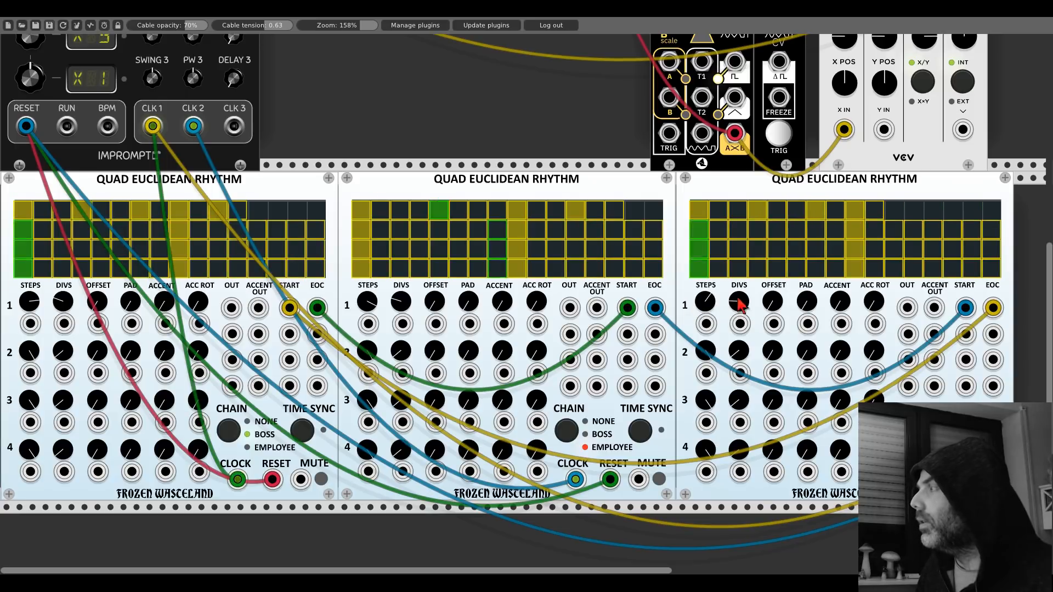
- Open the module browser over the empty rack space beside the third Quad Euclidean Rhythm module
scroll(573, 162, right, 10)
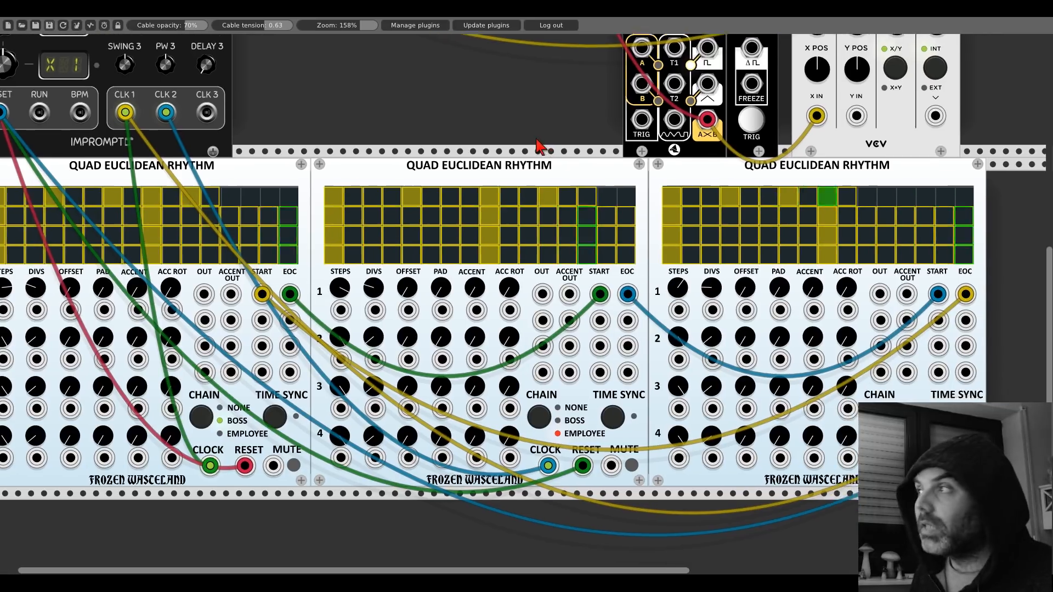
right_click(809, 301)
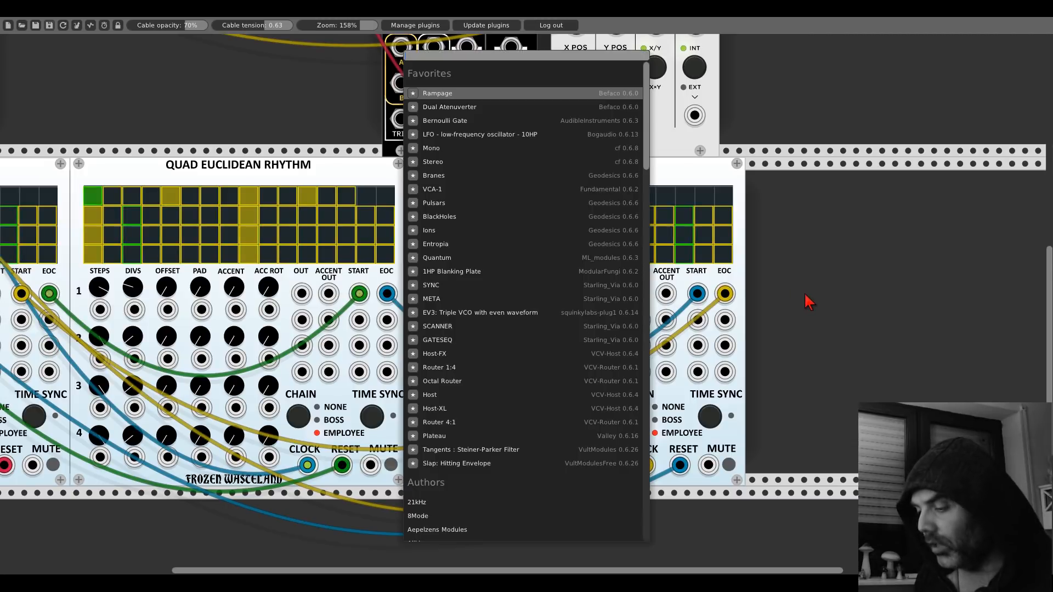
text(unity)
key(BackSpace)
key(BackSpace)
key(BackSpace)
key(BackSpace)
key(BackSpace)
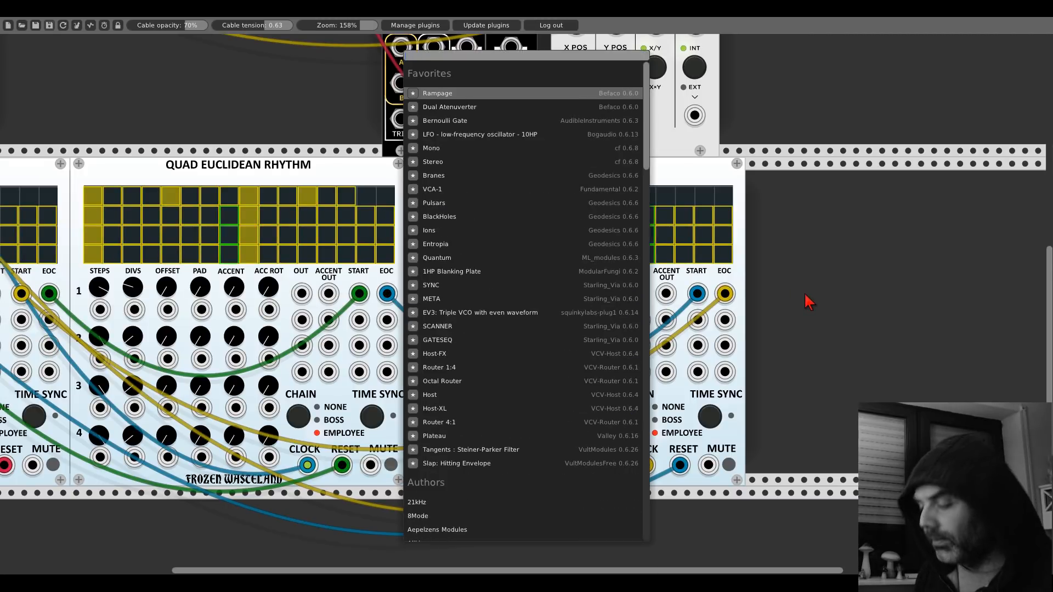
- Find the Bogaudio UMIX unity mixer with the search text "umix", add it and place it directly against the third sequencer
text(umix)
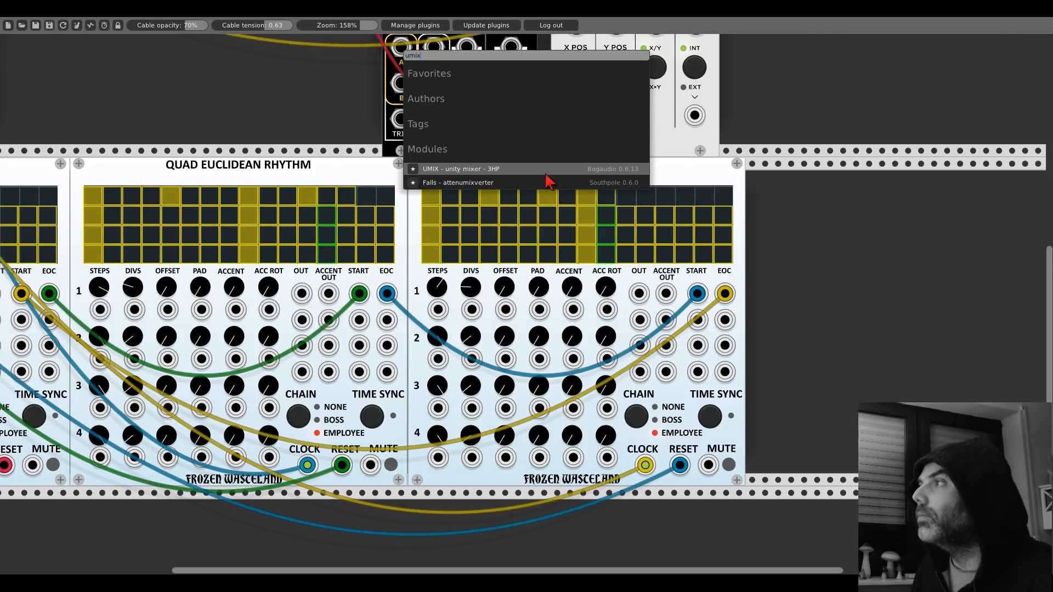
click(547, 173)
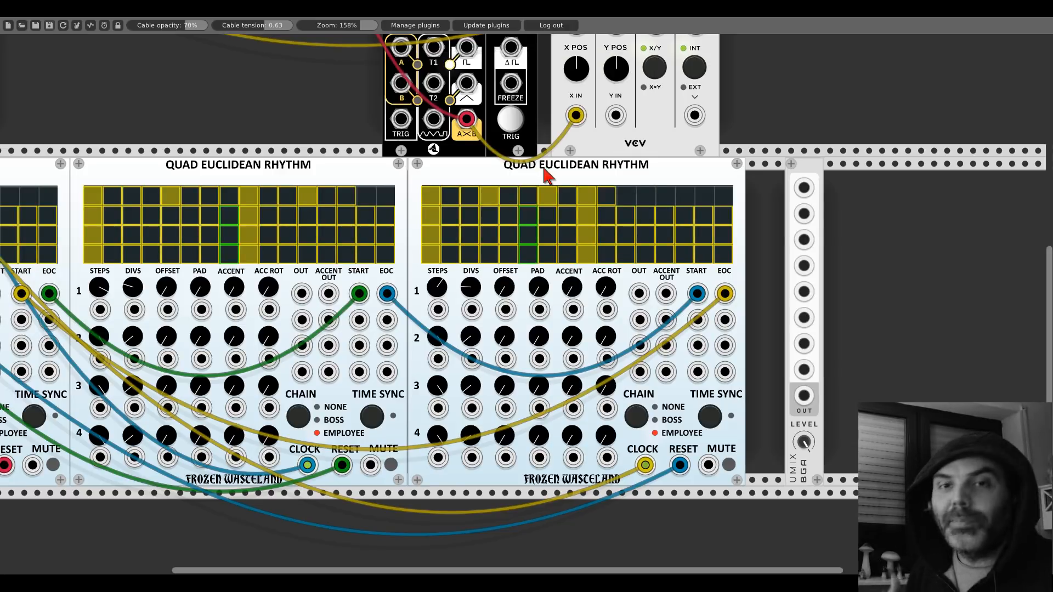
drag(795, 169, 756, 170)
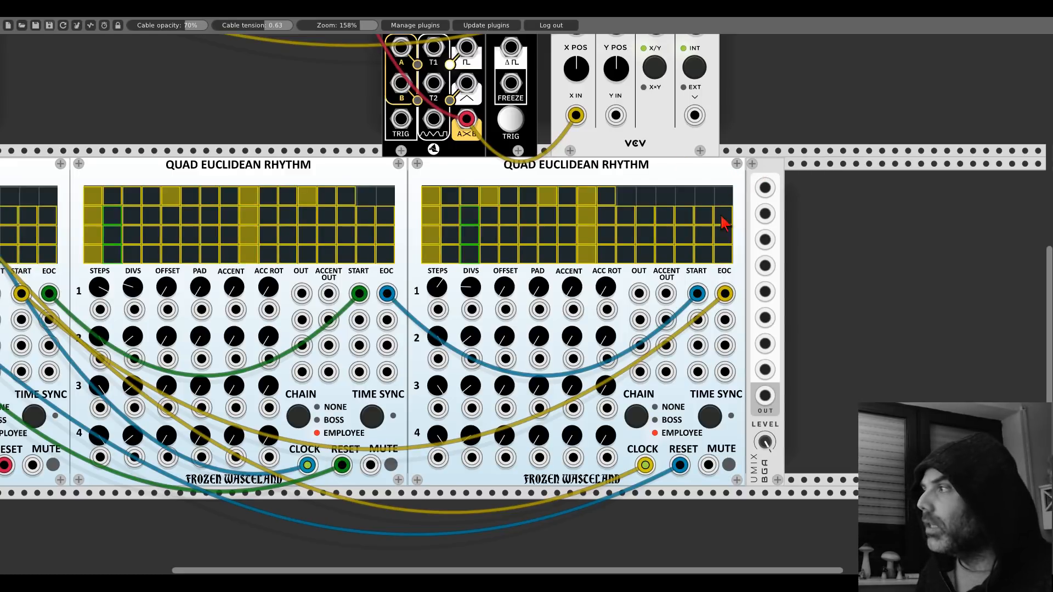
- Patch the three sequencers' channel 1 OUT jacks to UMIX's first three inputs and UMIX's output to META's TRIG input
drag(620, 224, 754, 208)
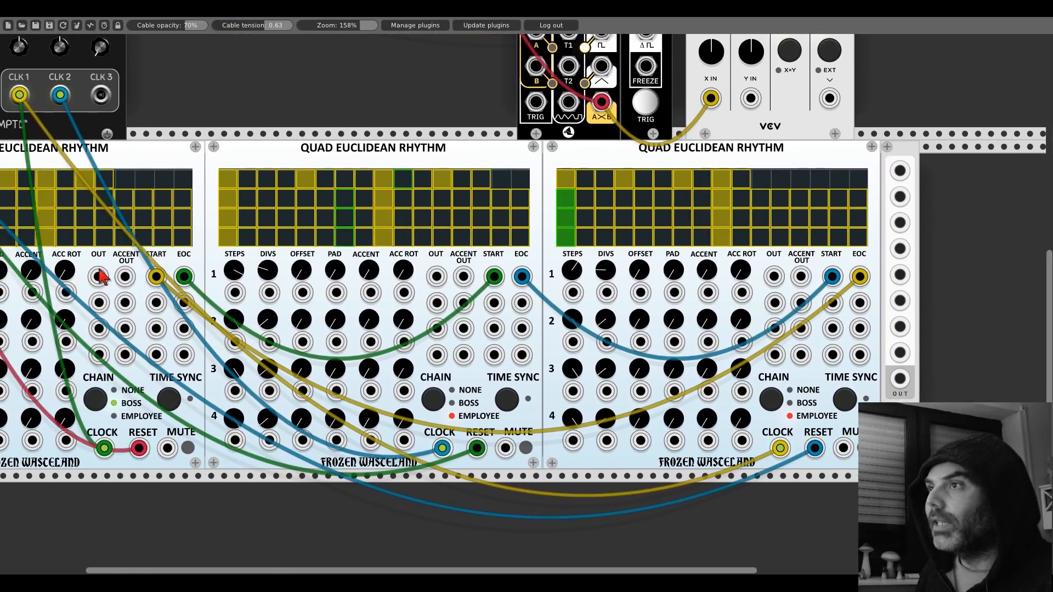
drag(98, 276, 436, 276)
drag(774, 277, 897, 222)
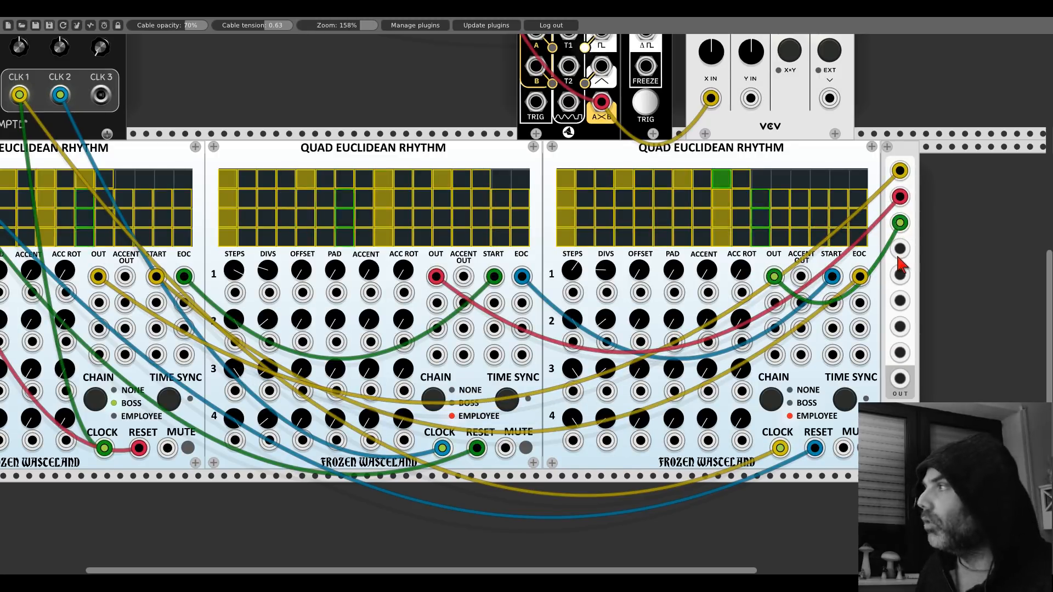
drag(899, 379, 536, 324)
scroll(897, 387, up, 5)
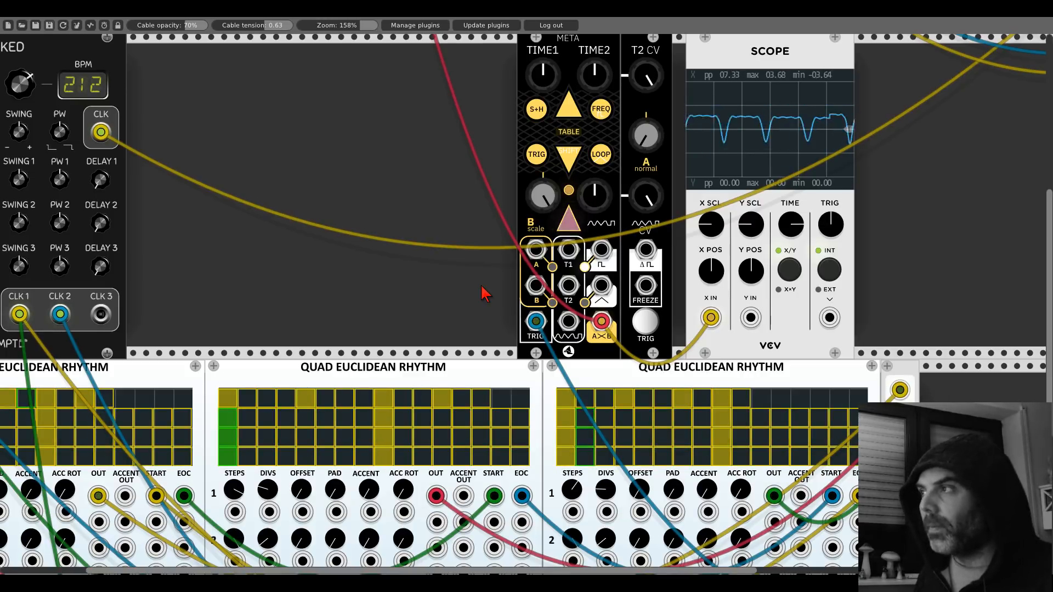
drag(444, 260, 625, 203)
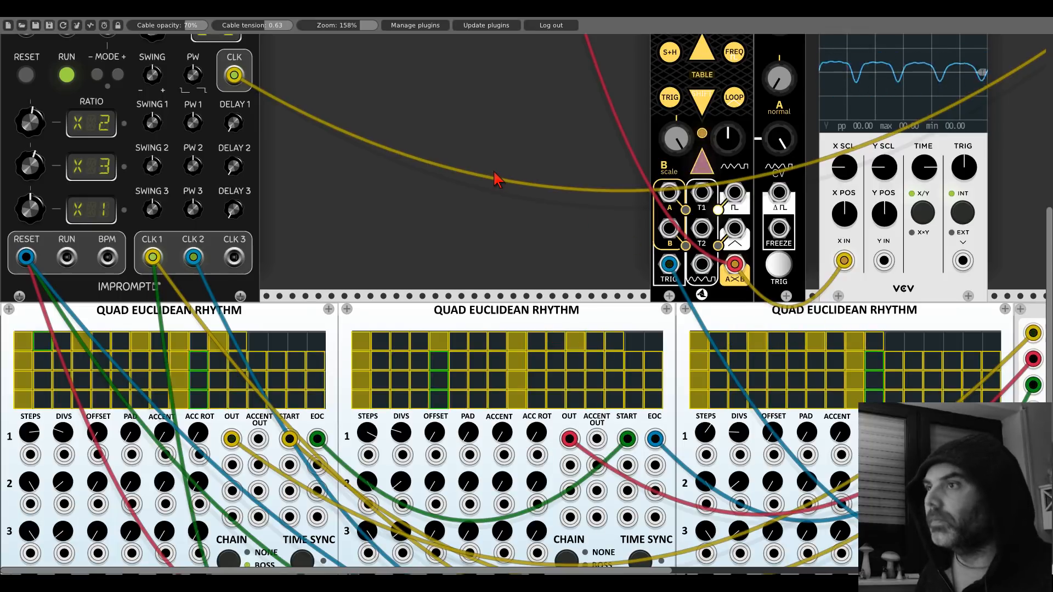
scroll(527, 211, up, 10)
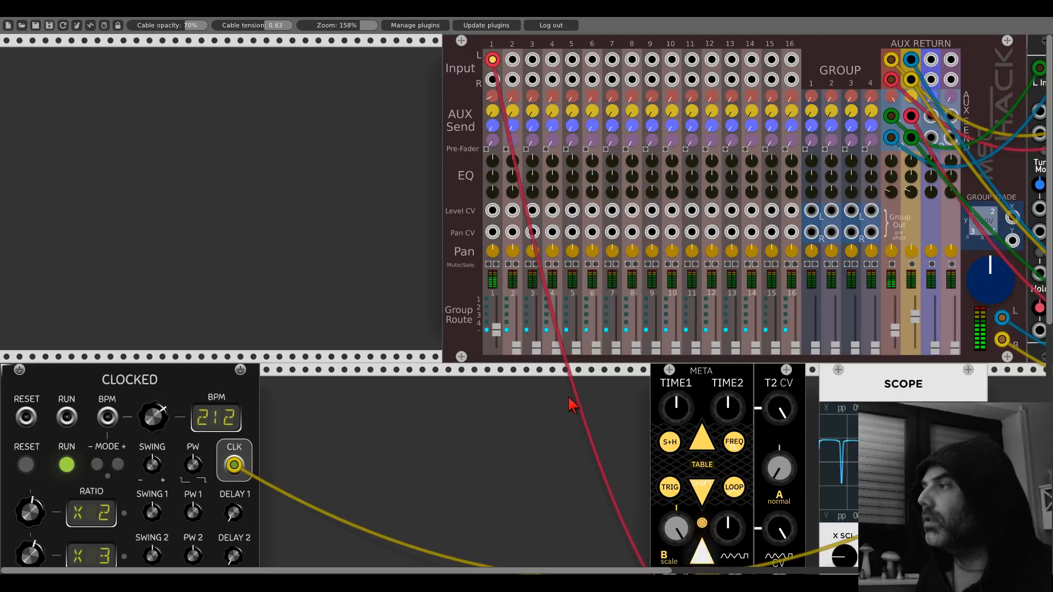
scroll(570, 404, down, 8)
scroll(582, 306, down, 3)
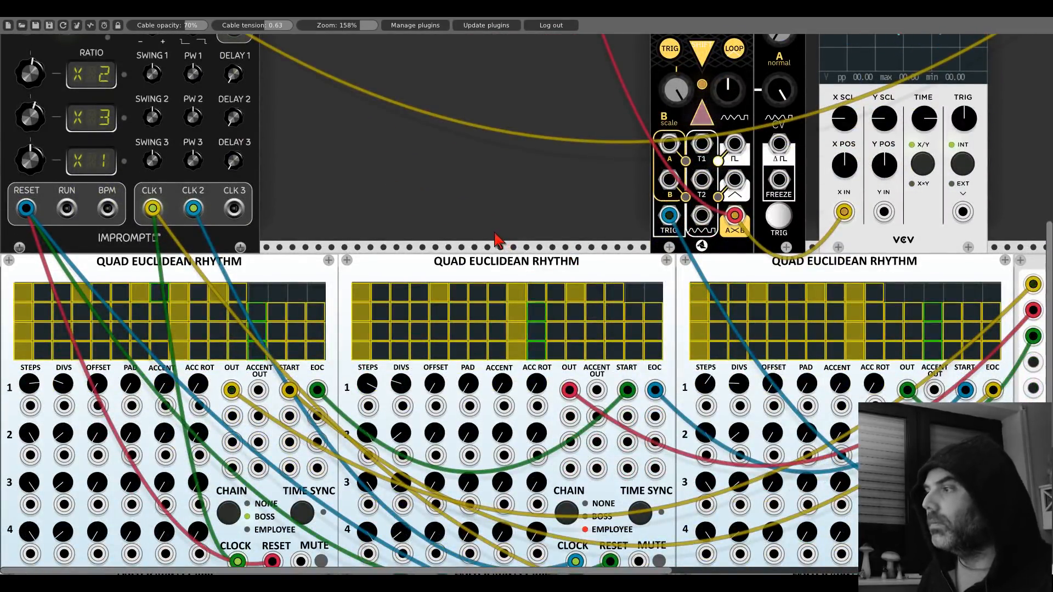
scroll(496, 240, down, 3)
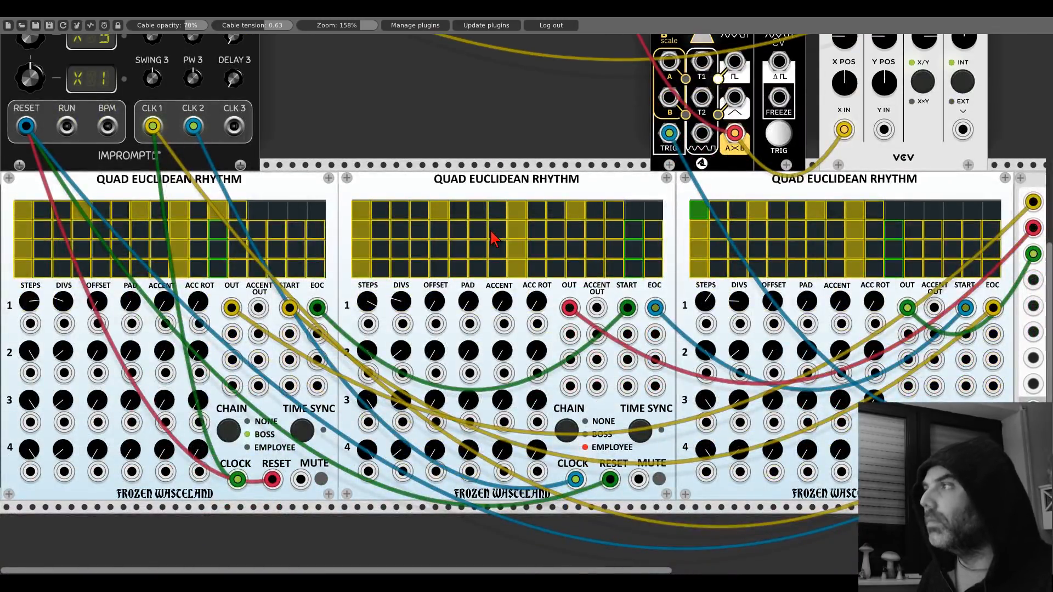
- Try Clocked's second clock ratio at X 4 with a reset, and settle on a ratio of X 2
scroll(418, 167, up, 4)
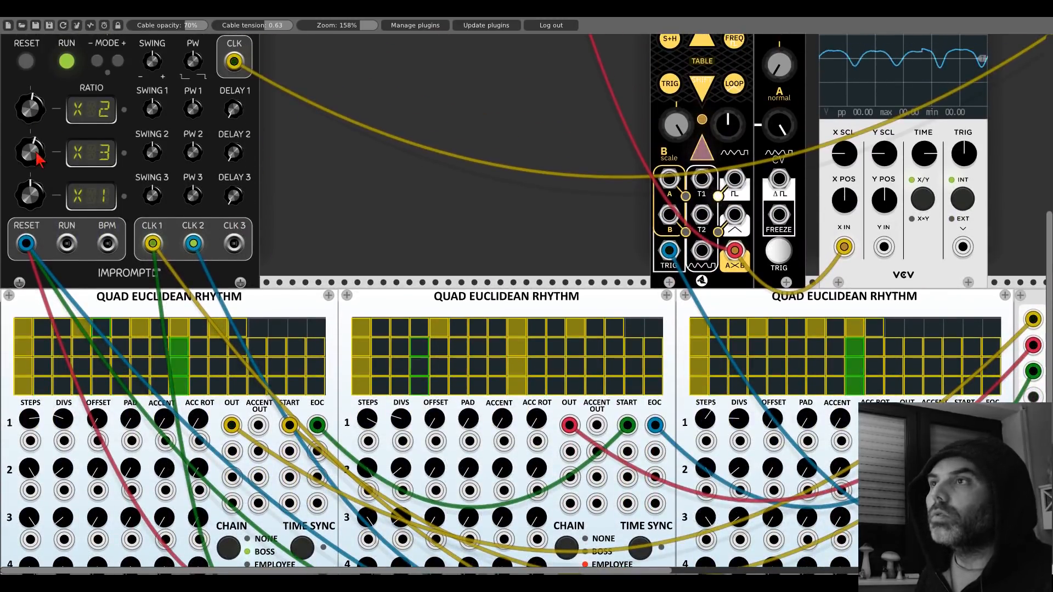
drag(33, 150, 33, 141)
click(26, 56)
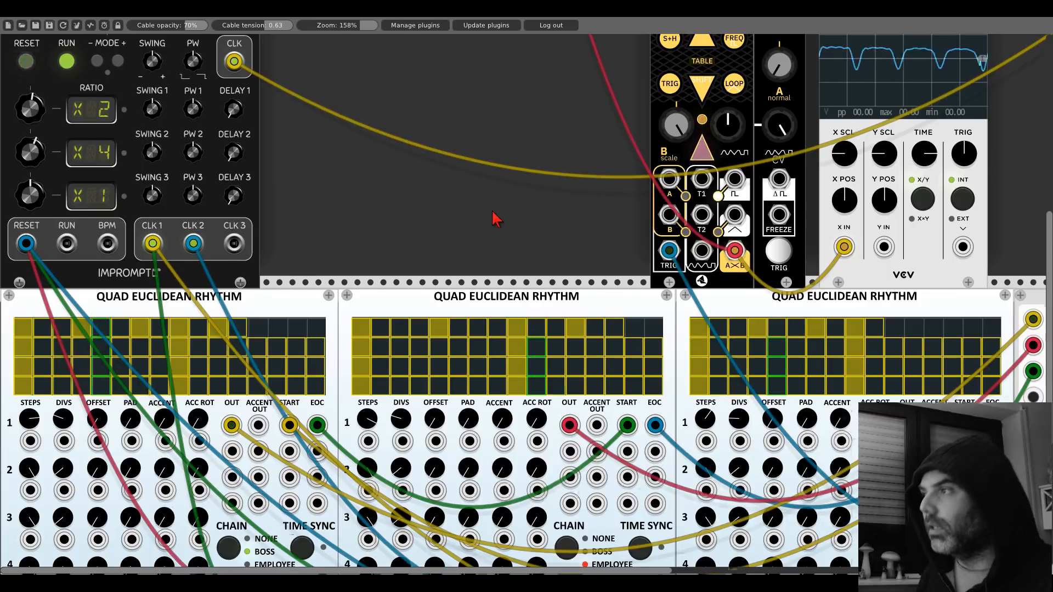
scroll(493, 218, down, 4)
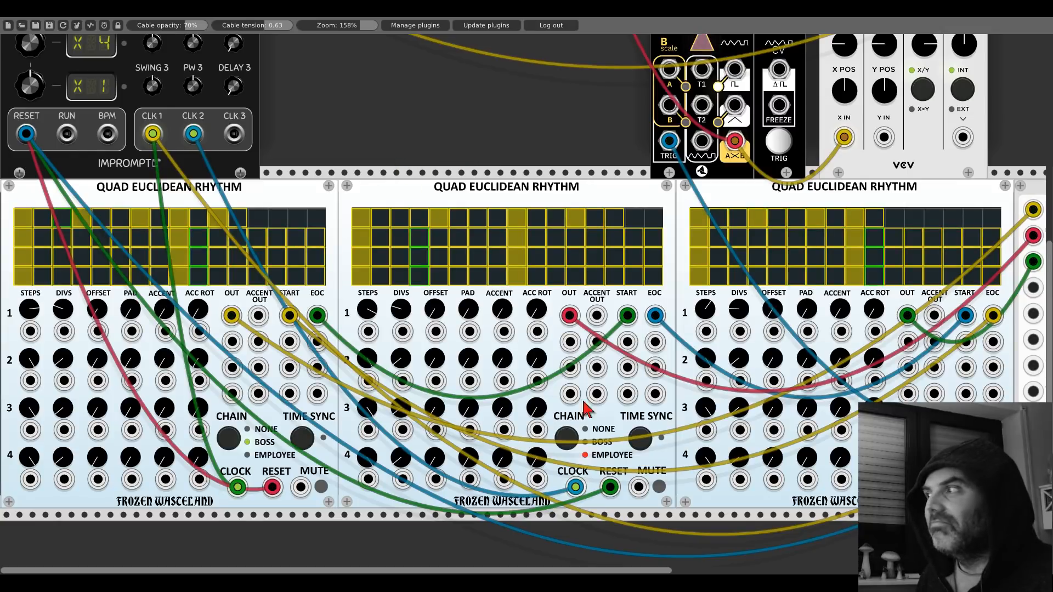
scroll(359, 216, up, 5)
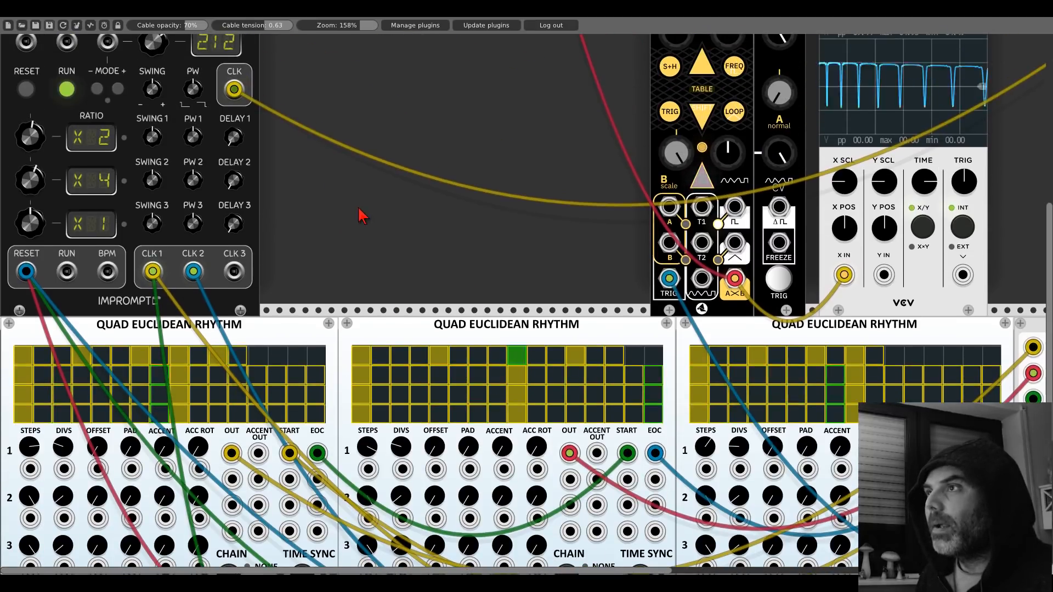
drag(33, 176, 32, 203)
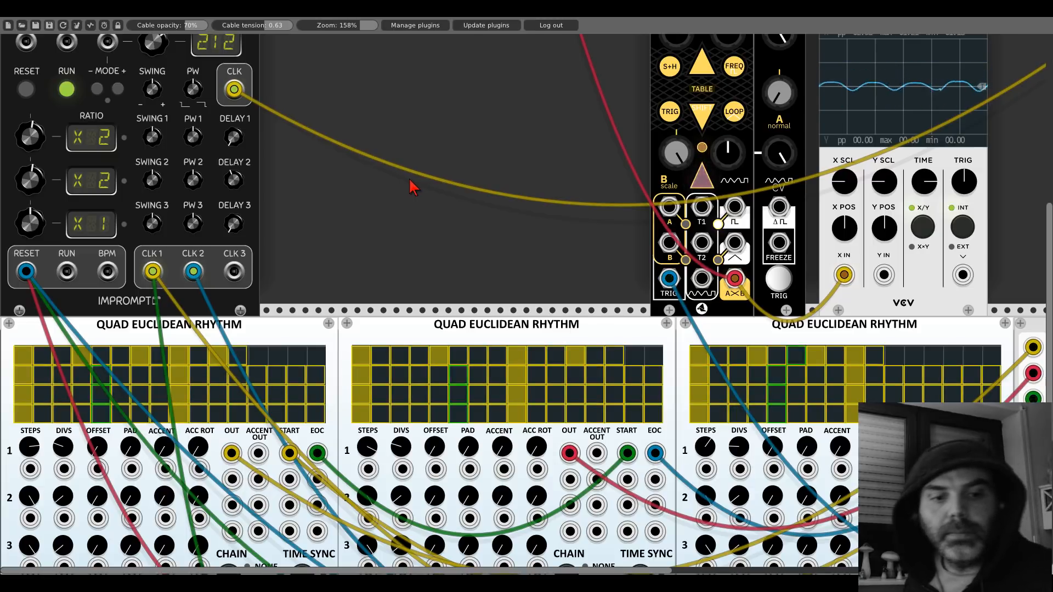
- Shape the META drum sound by leaving TIME1 below centre, TIME2 near centre and the wave shape knob partway down
drag(633, 178, 457, 290)
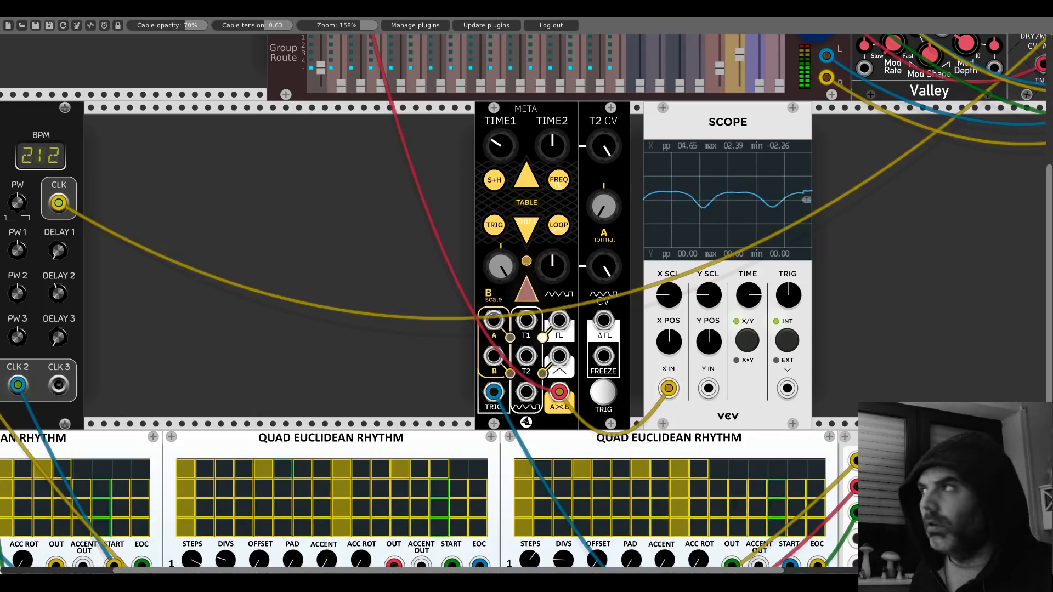
drag(500, 145, 500, 187)
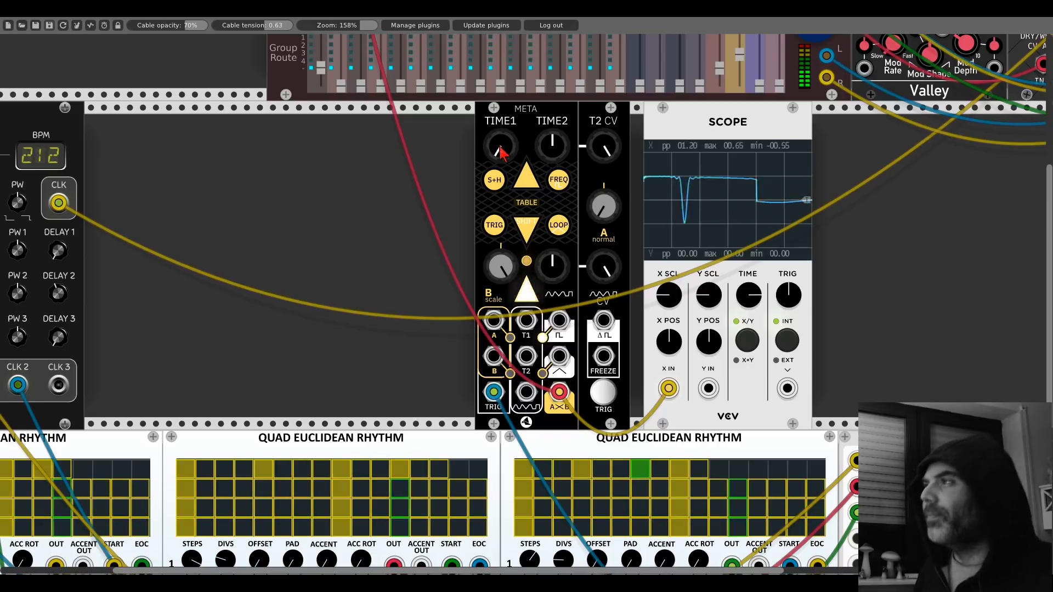
drag(556, 148, 556, 72)
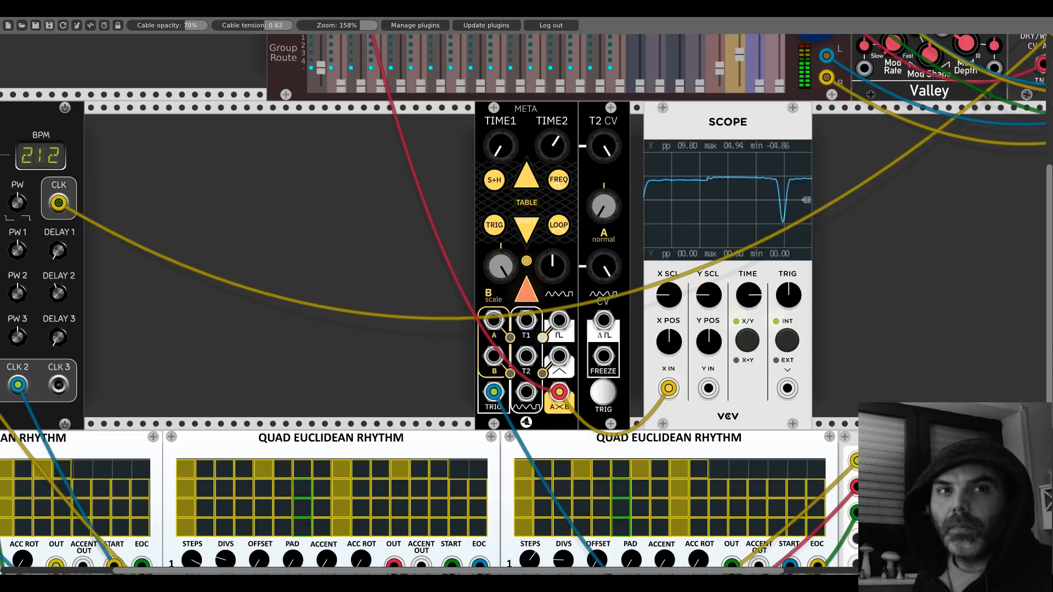
mouse_move(554, 147)
mouse_down()
mouse_move(553, 133)
mouse_move(500, 126)
mouse_move(517, 164)
mouse_up()
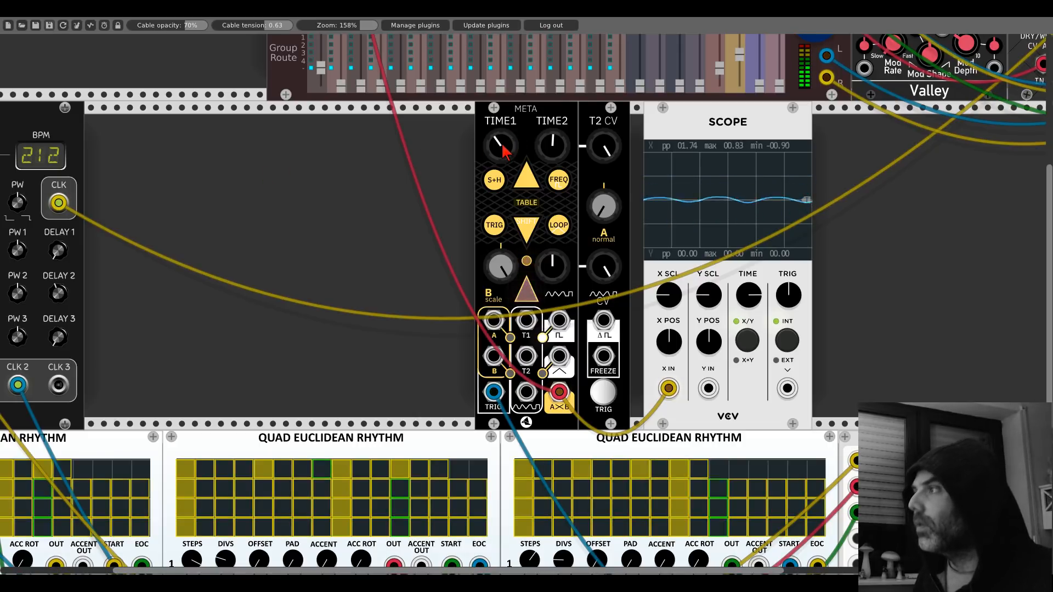
drag(552, 267, 552, 376)
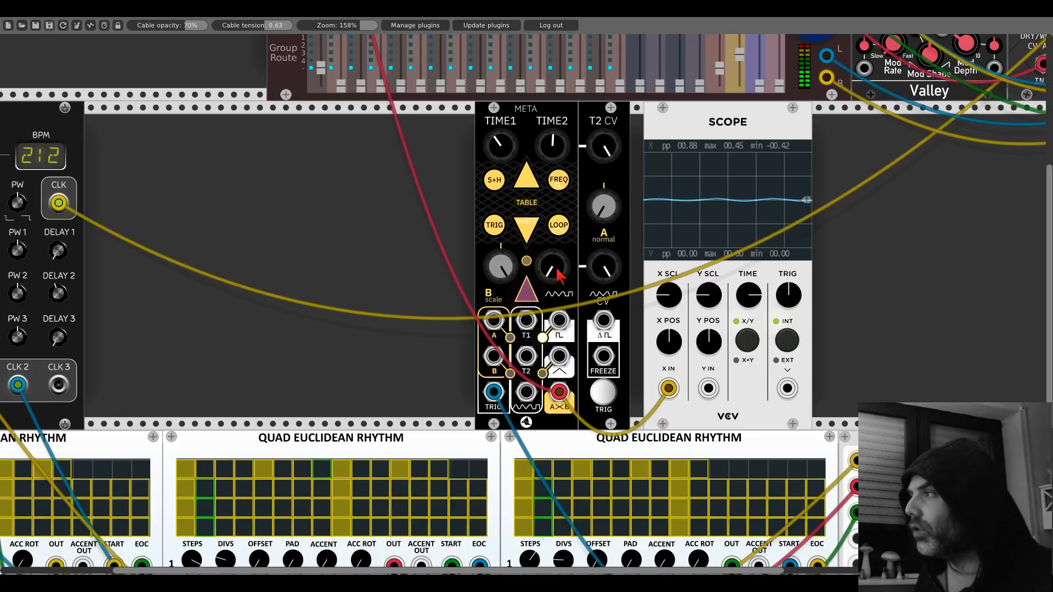
mouse_move(555, 270)
mouse_down()
mouse_move(556, 71)
mouse_move(556, 201)
mouse_up()
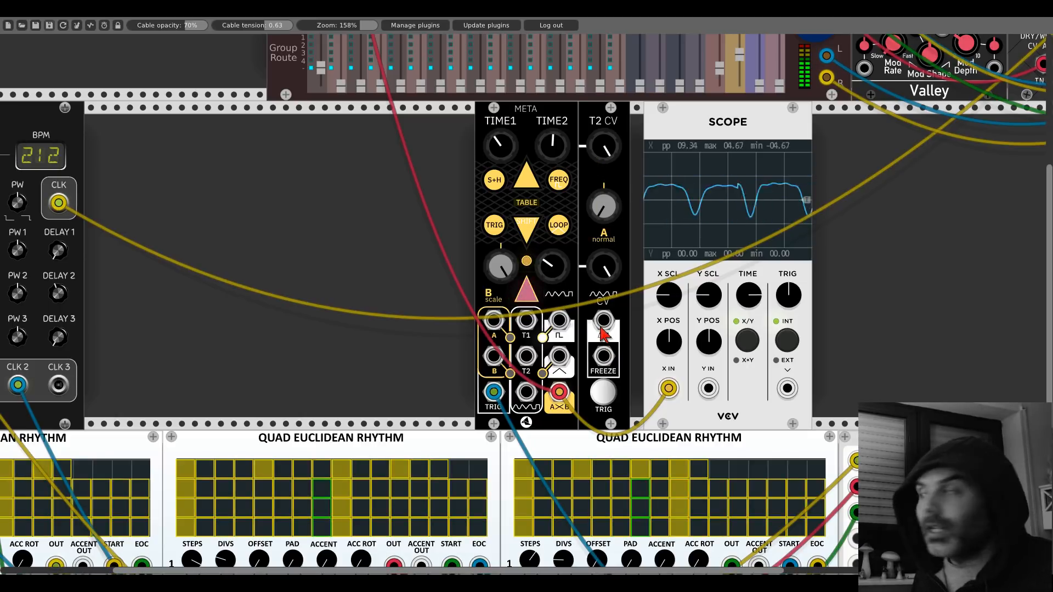
- Check META's delta/square output on the Scope's Y input, and patch that output to the mixer's channel 2 left input
drag(603, 320, 708, 388)
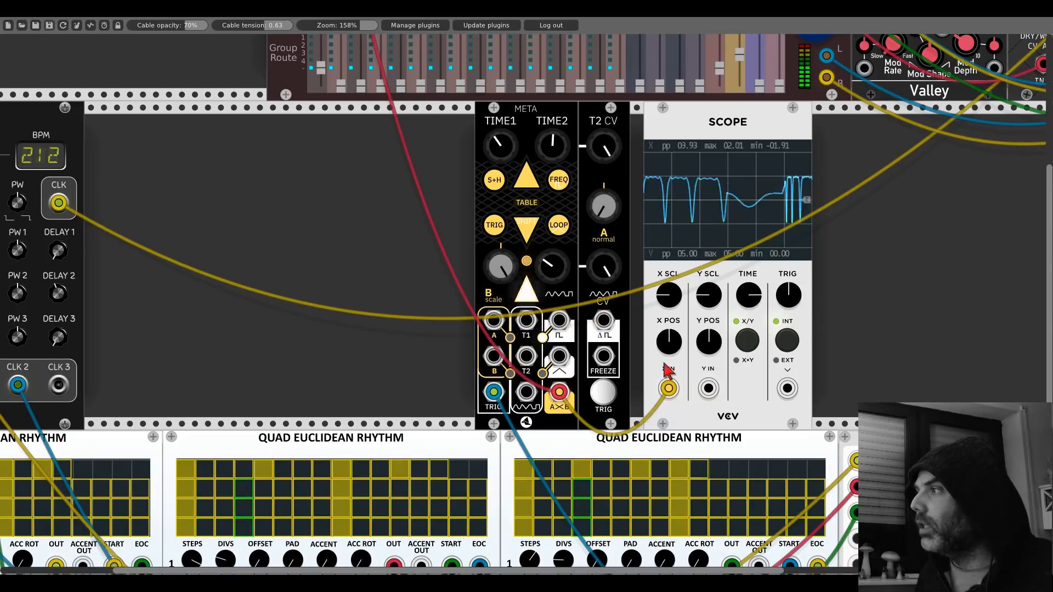
scroll(401, 128, up, 5)
drag(402, 129, 337, 59)
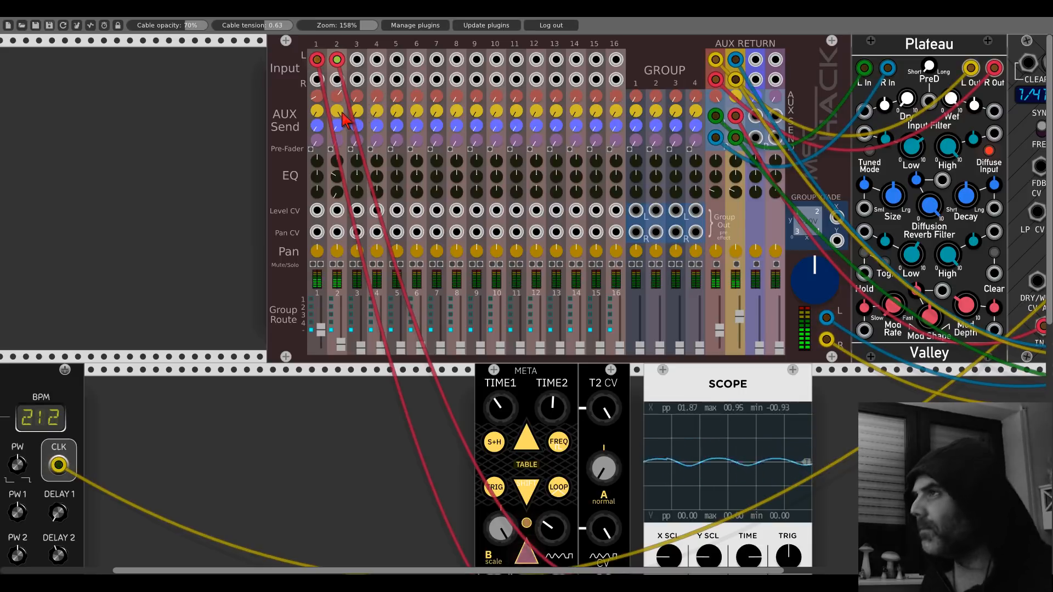
- Check the Dual Delay's TIME A setting and turn up the mixer's large blue main level knob
scroll(689, 392, right, 10)
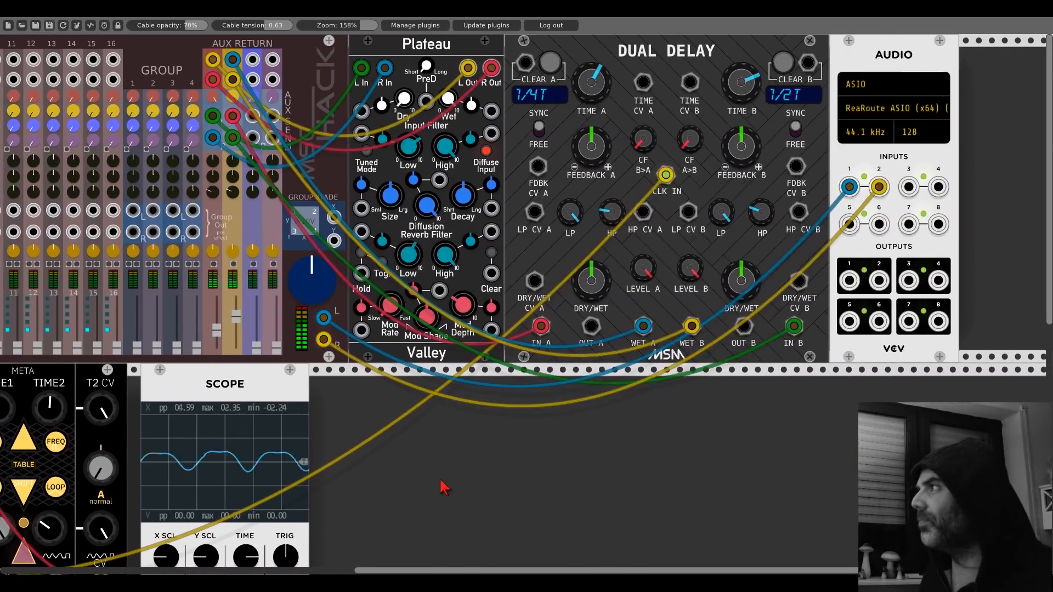
drag(591, 82, 591, 83)
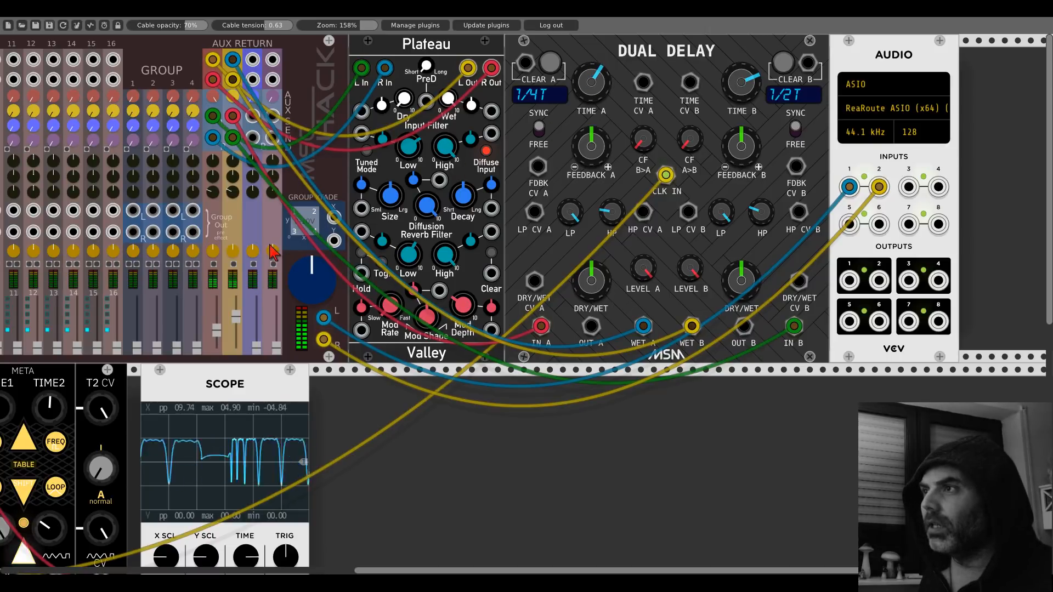
scroll(576, 318, left, 7)
scroll(574, 312, left, 1)
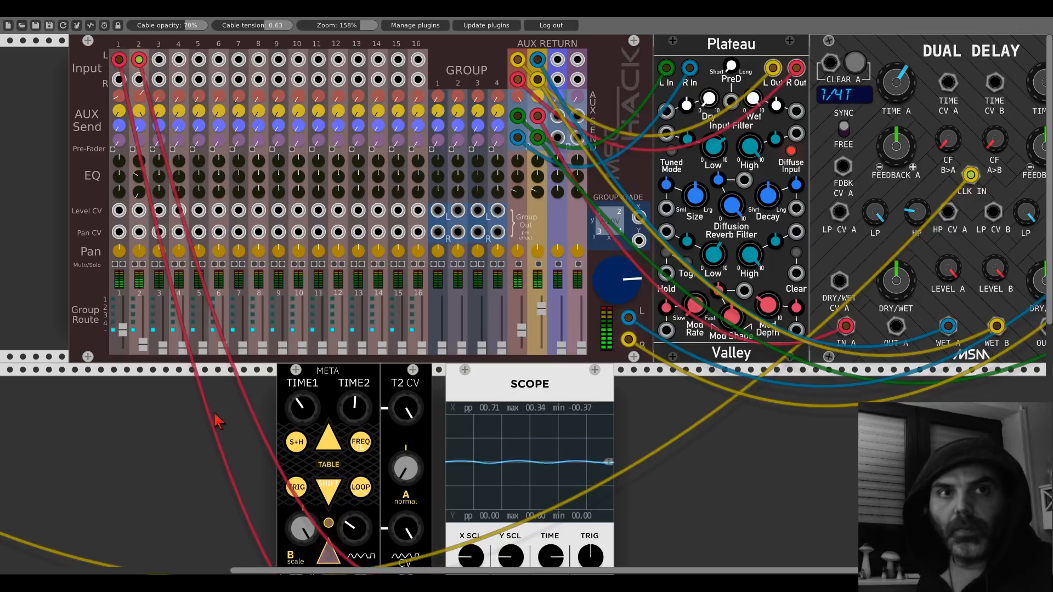
- Turn META's wave shape knob down to its minimum
scroll(214, 422, down, 3)
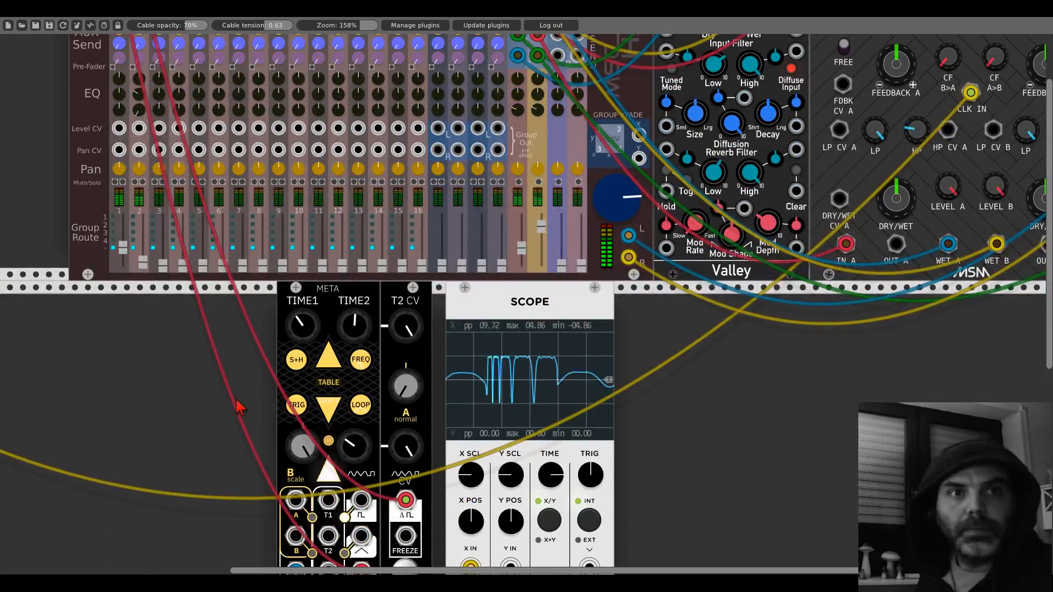
drag(236, 399, 330, 335)
drag(468, 371, 468, 357)
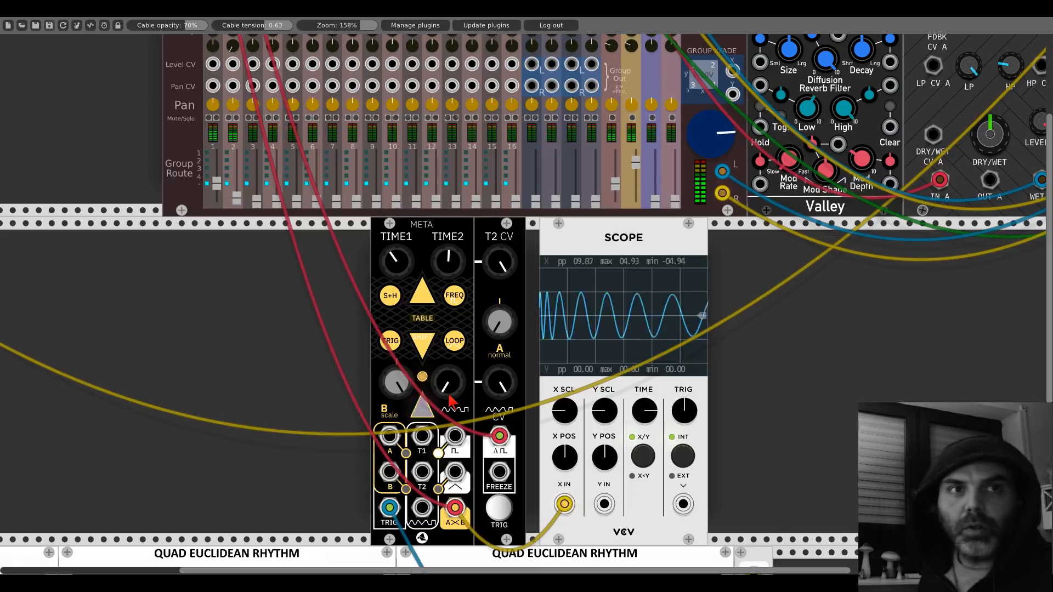
mouse_move(447, 392)
mouse_down()
mouse_move(446, 181)
mouse_move(446, 392)
mouse_up()
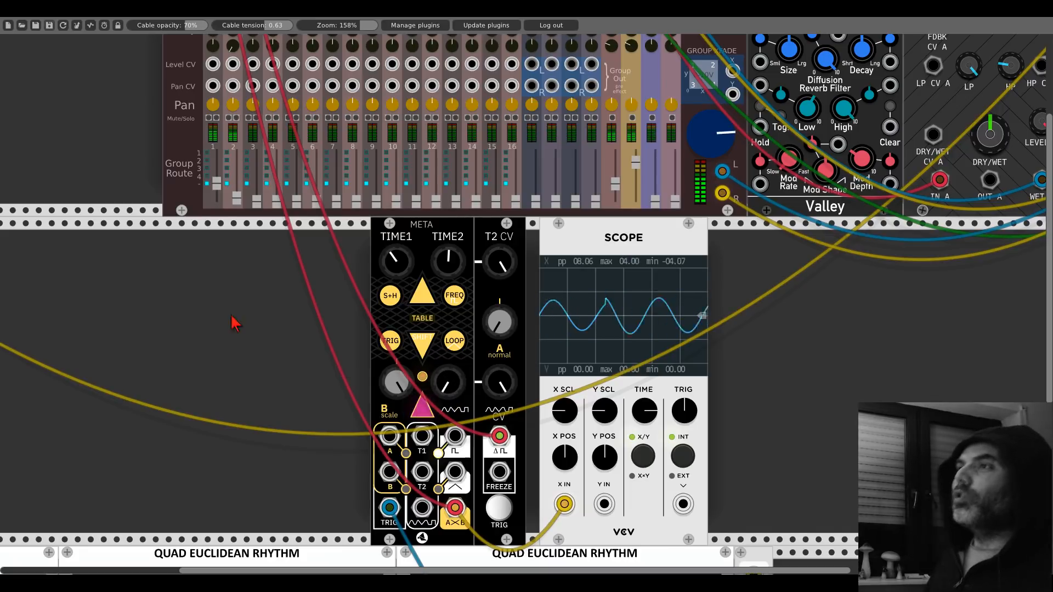
- Add the Geodesics Branes sample and hold in the empty space above Clocked and switch it to its dark panel
drag(233, 319, 667, 506)
scroll(307, 214, down, 1)
right_click(249, 188)
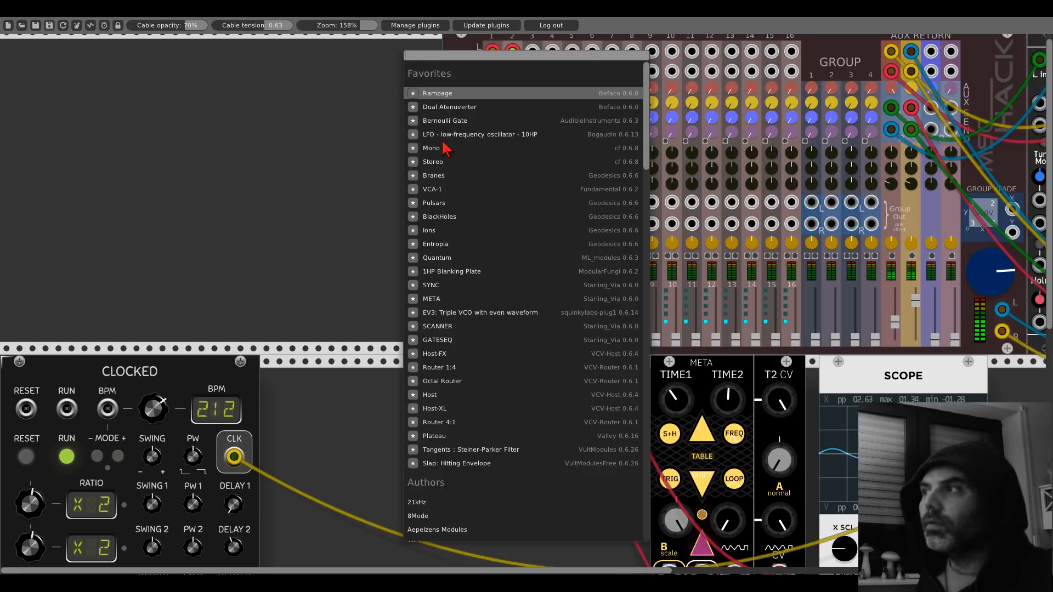
click(443, 176)
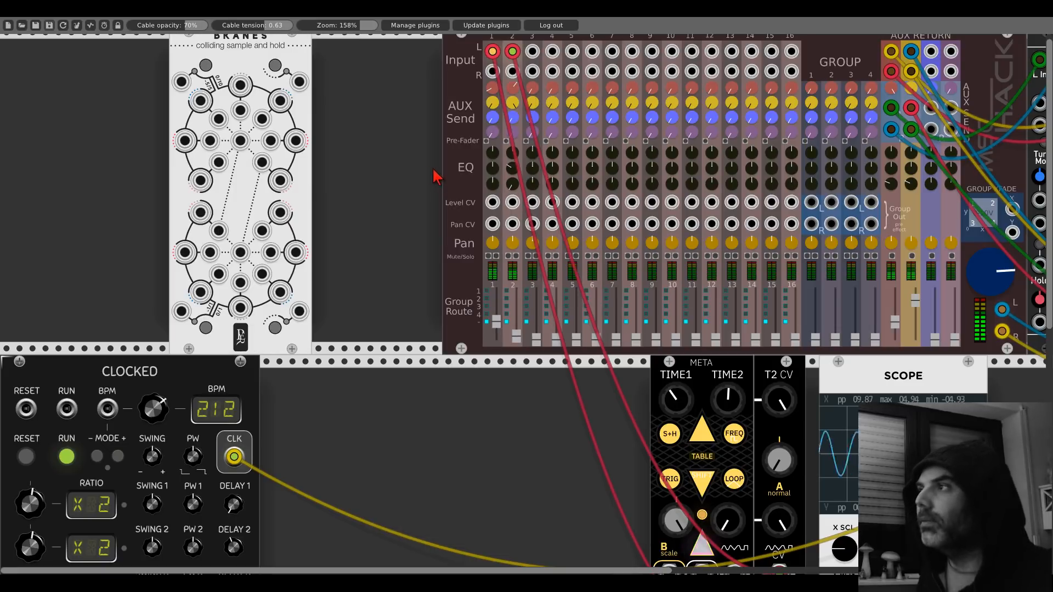
right_click(245, 53)
click(259, 207)
- Patch Clocked's CLK 1 to the central trigger jack of Branes' upper half and Branes' uppermost output to META's wave shape CV input
drag(240, 141, 160, 500)
scroll(242, 142, down, 5)
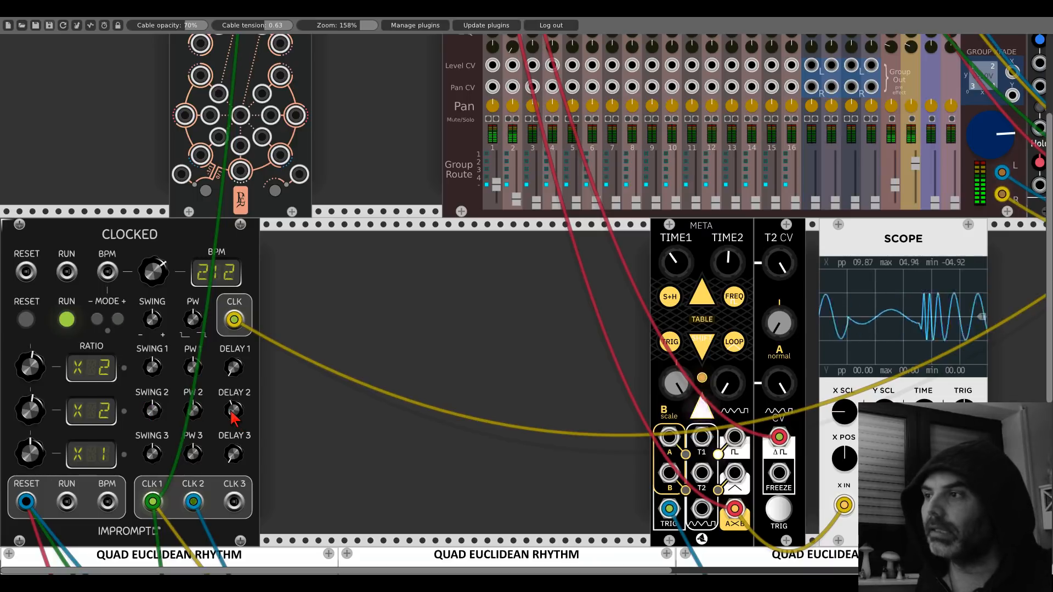
scroll(284, 327, up, 5)
drag(240, 95, 702, 435)
scroll(339, 160, down, 8)
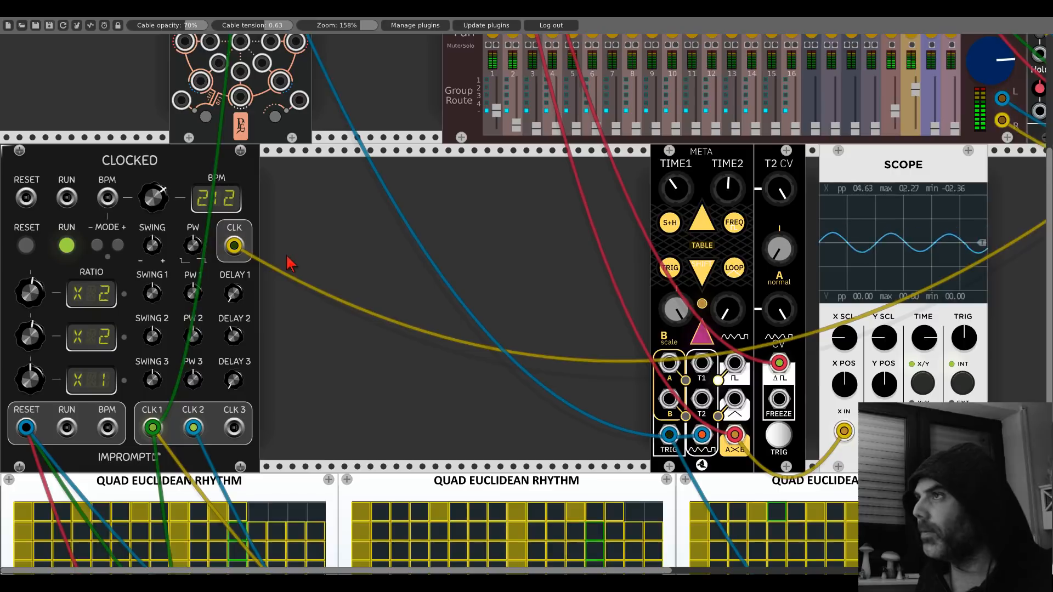
scroll(286, 263, up, 8)
scroll(465, 280, down, 9)
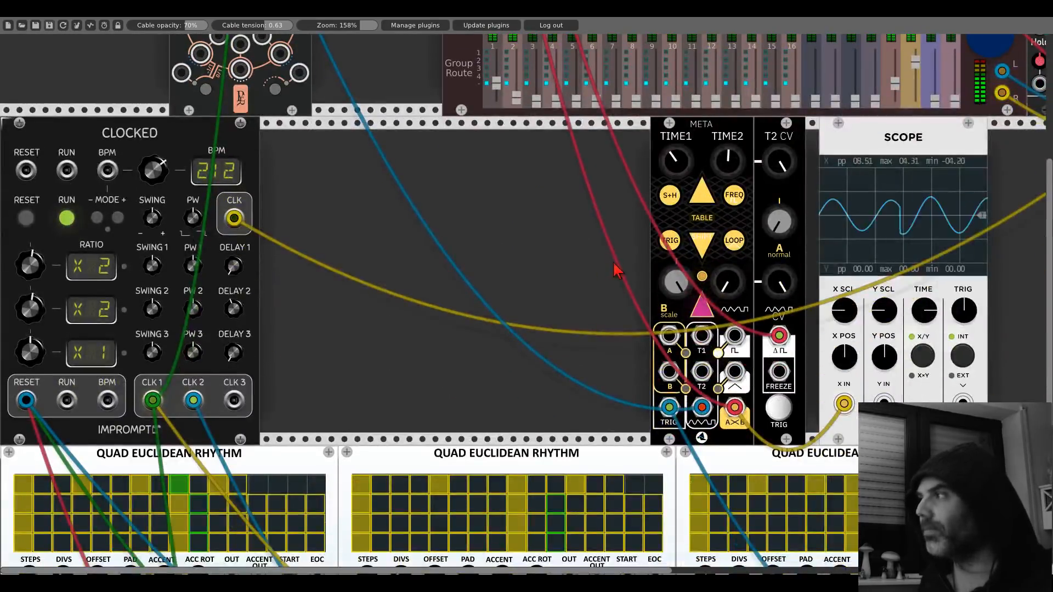
- Move Branes away from the mixer, add Geodesics BlackHoles directly beside it and switch the new module to its dark panel
scroll(445, 270, right, 5)
scroll(445, 270, right, 1)
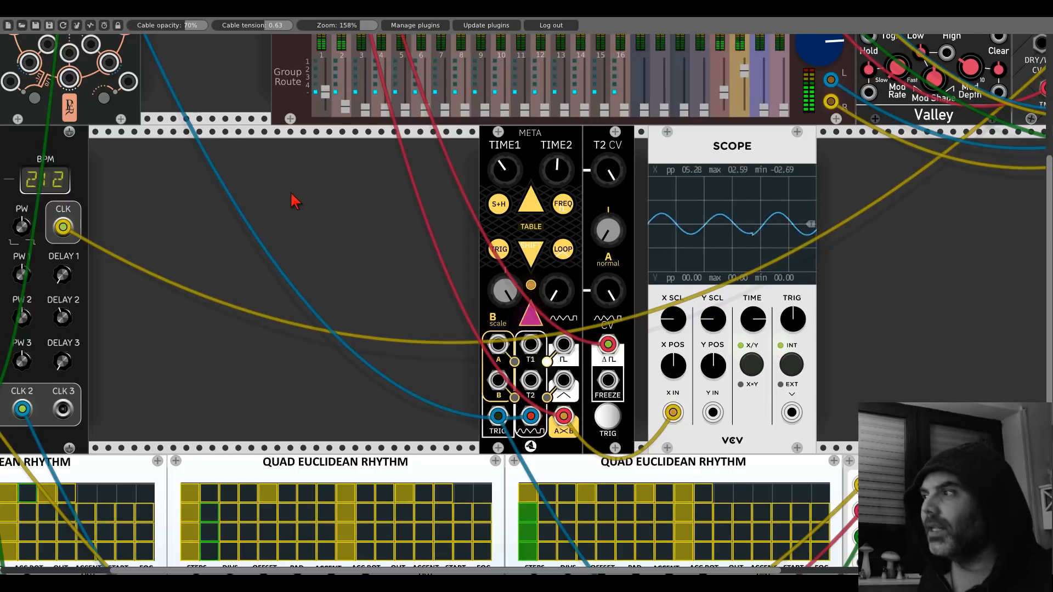
drag(291, 193, 747, 458)
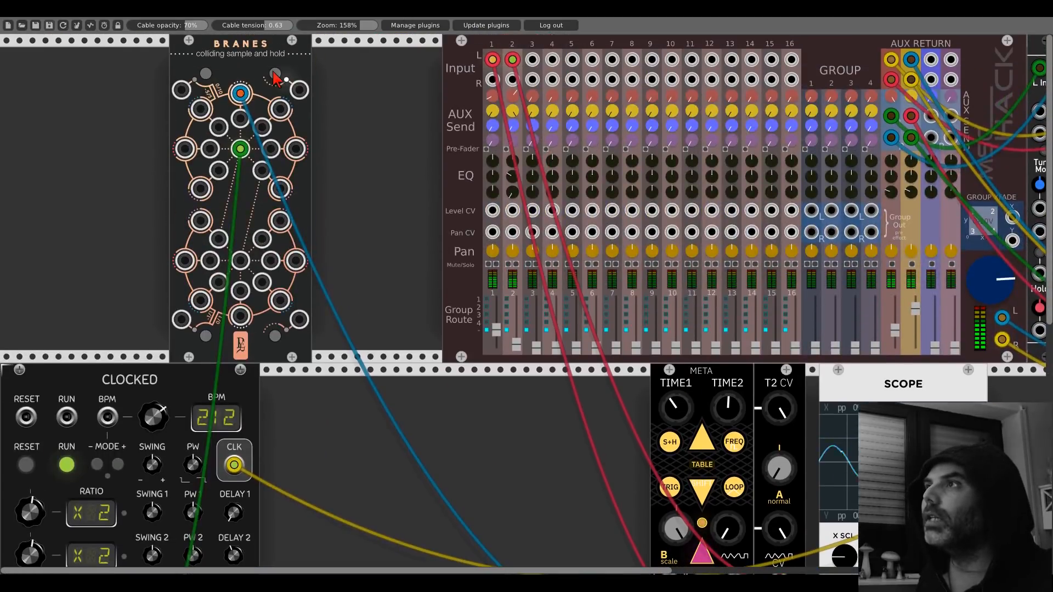
drag(274, 74, 170, 74)
right_click(279, 92)
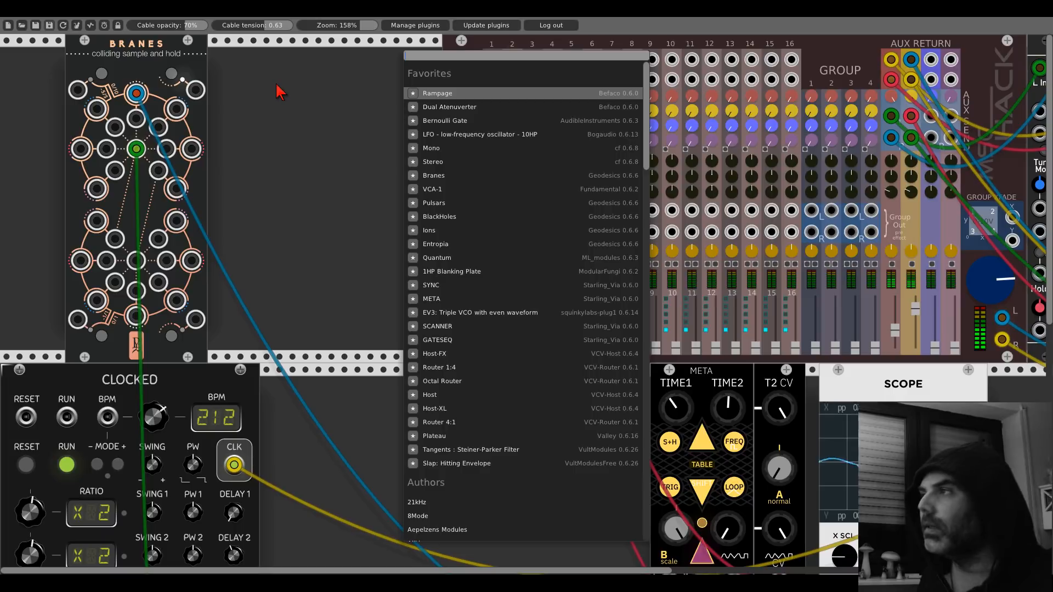
click(436, 216)
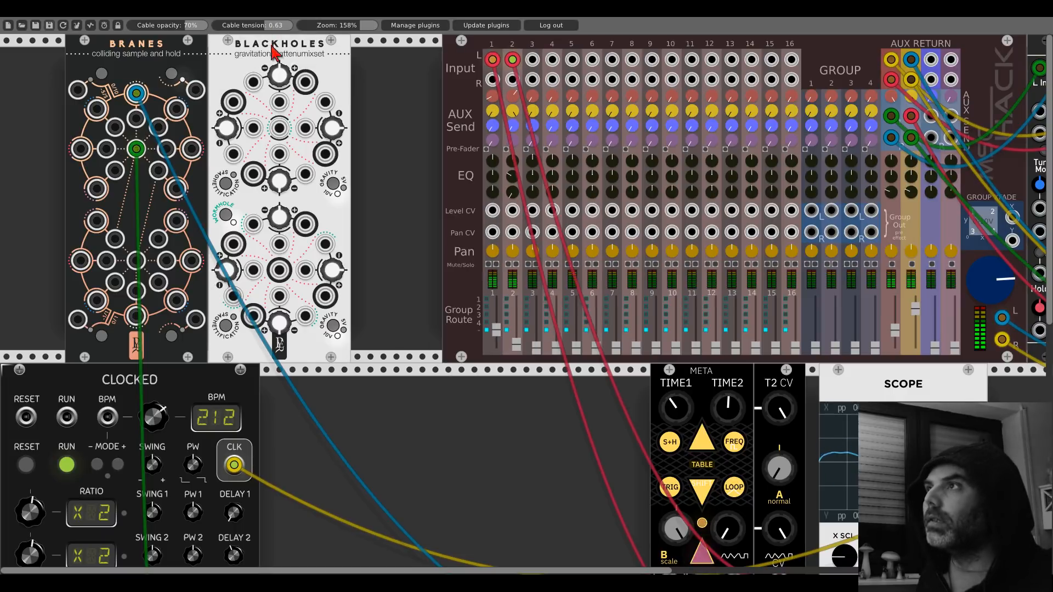
right_click(275, 56)
click(296, 209)
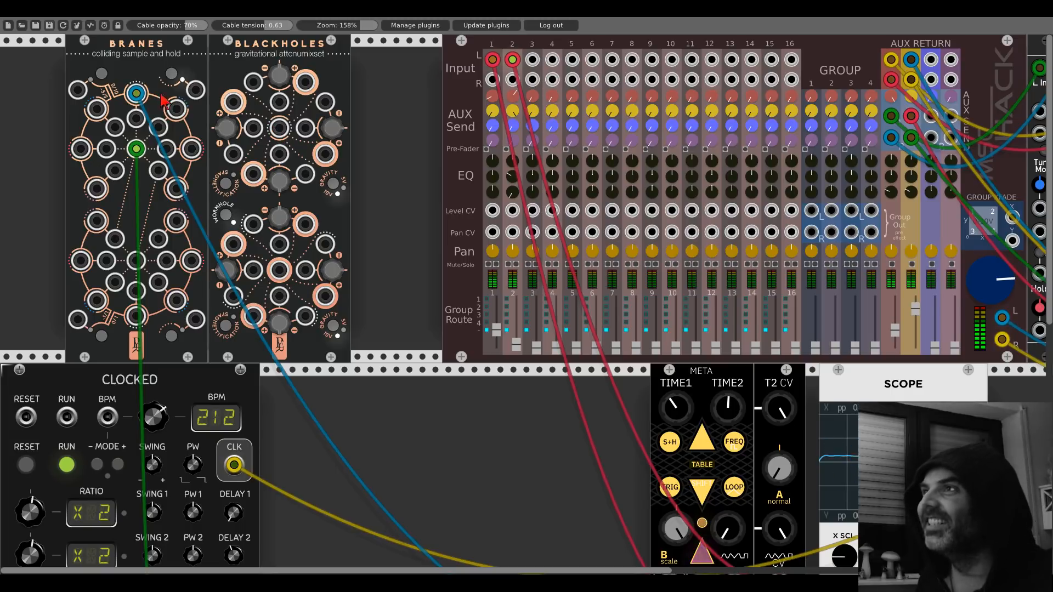
- Reroute Branes' uppermost output into BlackHoles' first input and patch the matching BlackHoles output to META's wave shape CV input
click(138, 94)
drag(137, 94, 360, 112)
scroll(360, 112, down, 3)
drag(567, 324, 702, 489)
scroll(429, 325, up, 5)
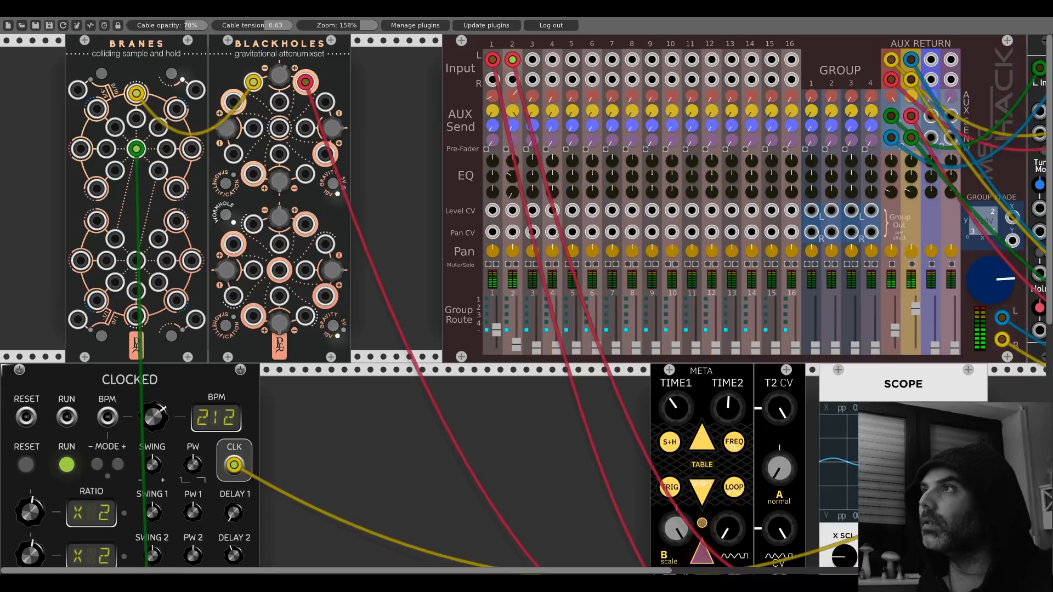
- Raise META's wave shape knob partway to offset the modulation coming from BlackHoles
scroll(676, 383, down, 4)
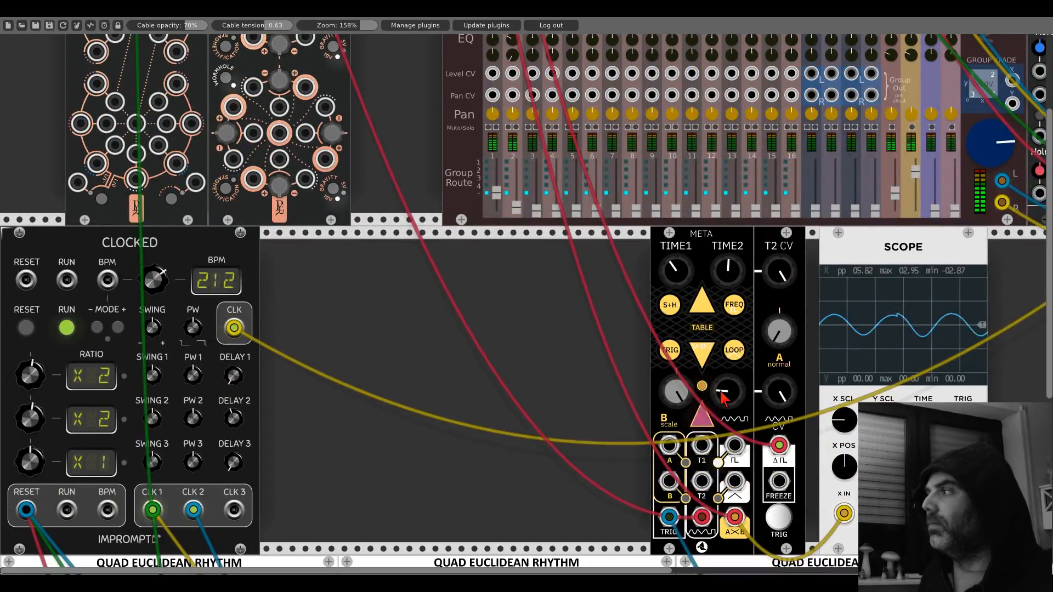
scroll(280, 301, up, 4)
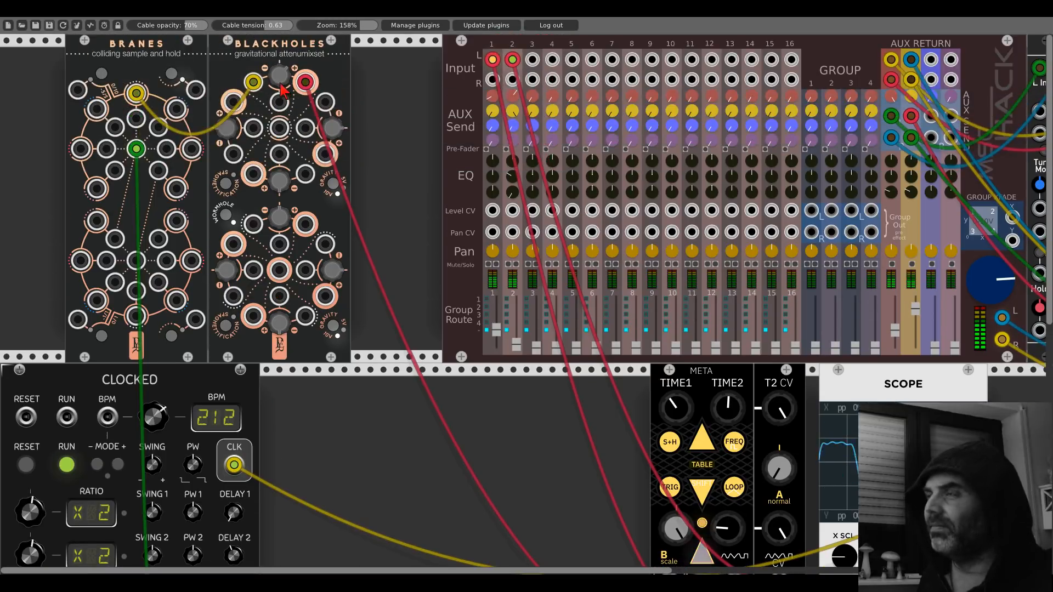
scroll(394, 251, down, 10)
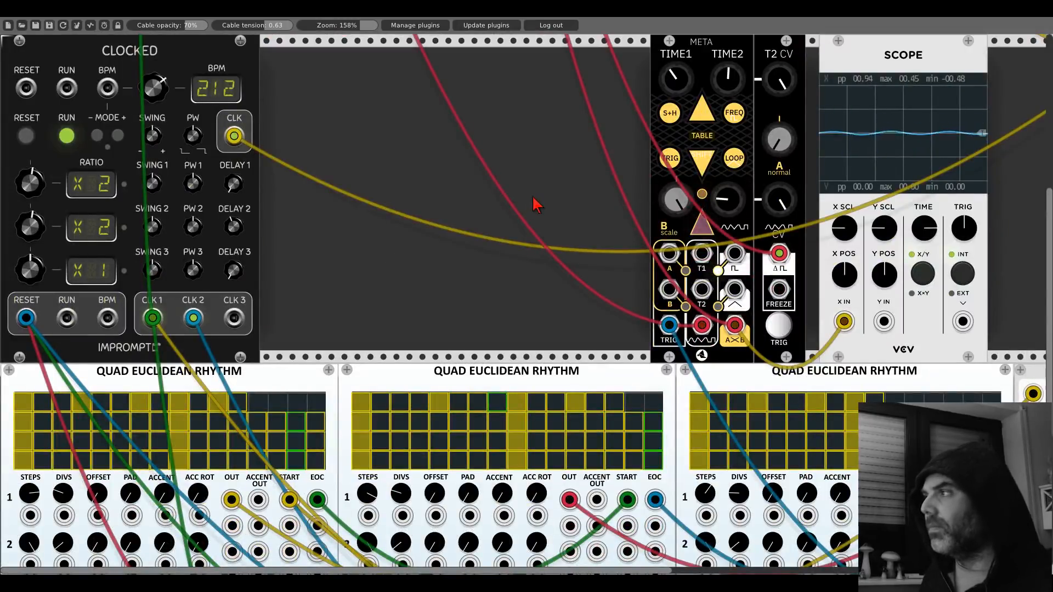
- Fine-tune the level fader of mixer channel 2
drag(581, 165, 340, 237)
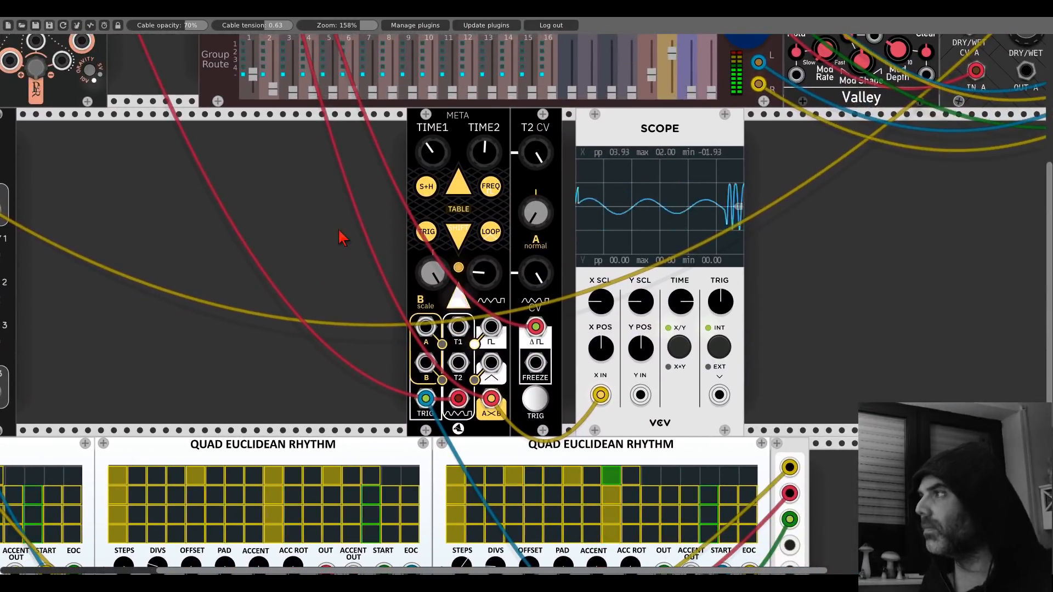
scroll(336, 238, up, 8)
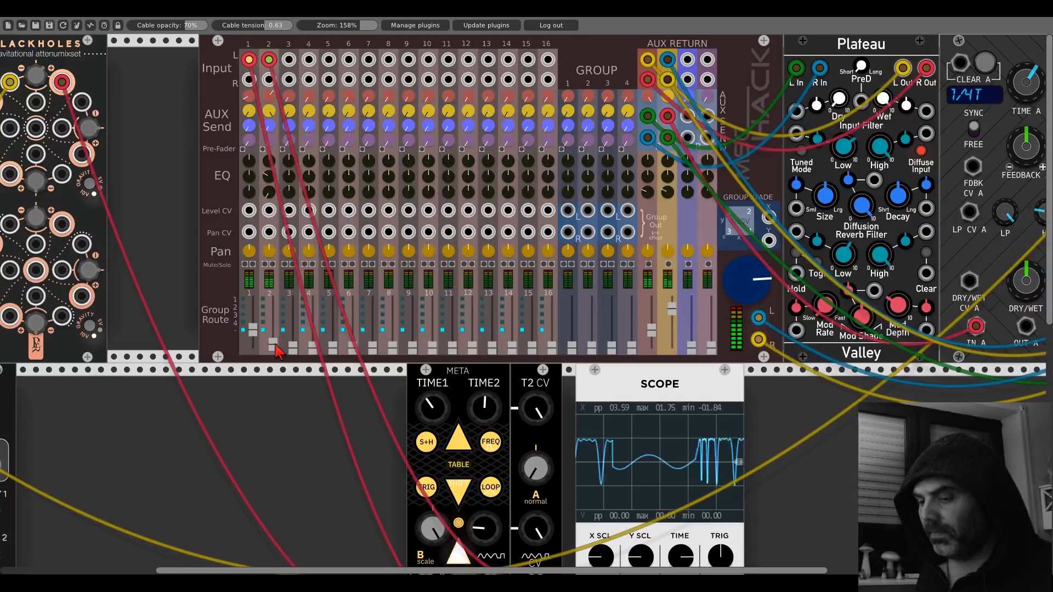
drag(276, 346, 275, 348)
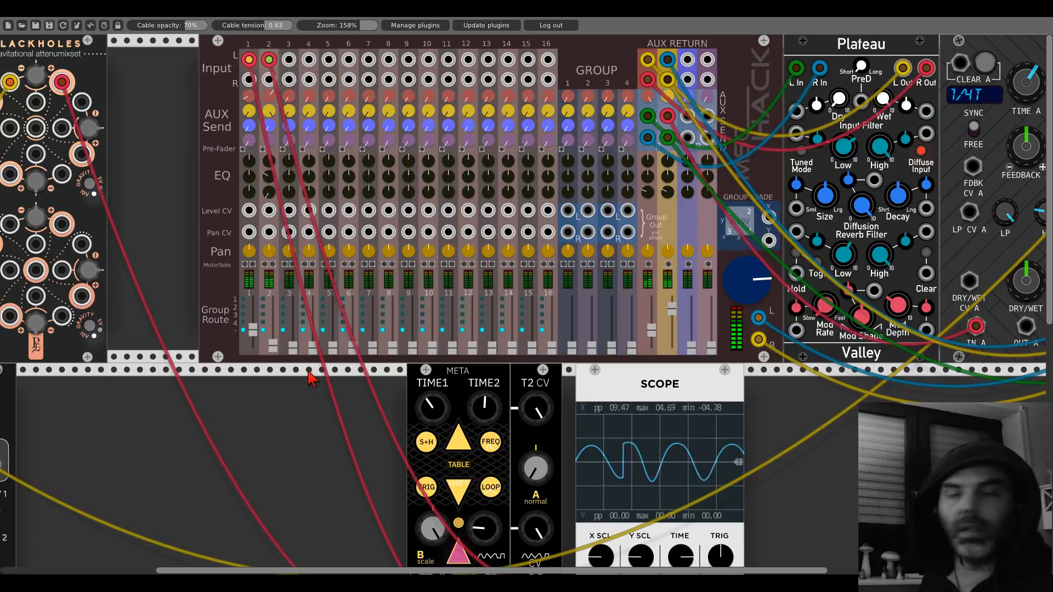
- Bypass BlackHoles by patching Branes' uppermost output straight to META's wave shape CV input, and reduce the wave shape CV amount
scroll(318, 378, down, 5)
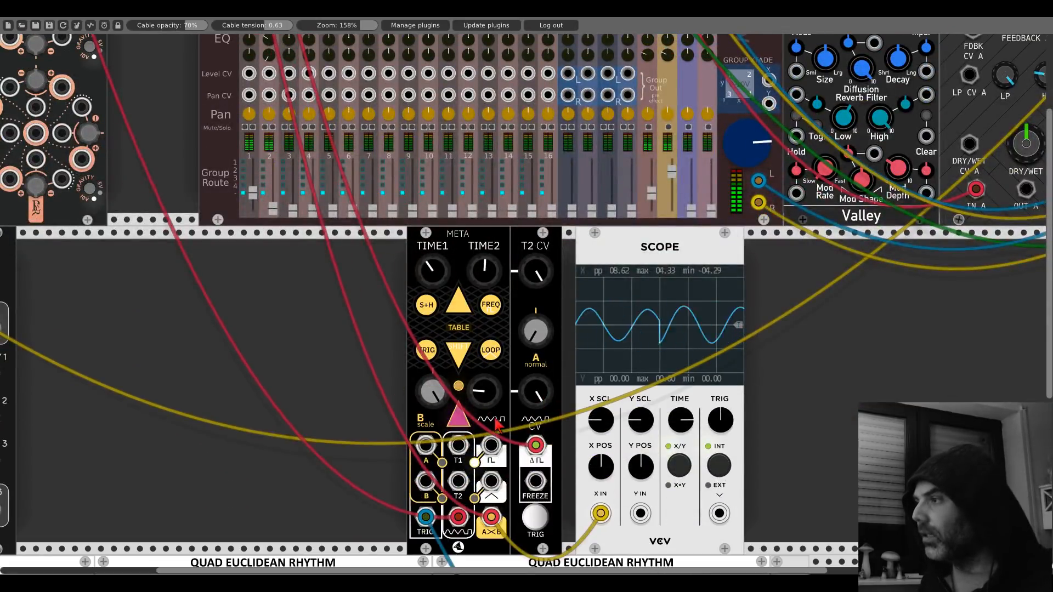
right_click(459, 518)
drag(460, 519, 4, 338)
scroll(148, 276, up, 5)
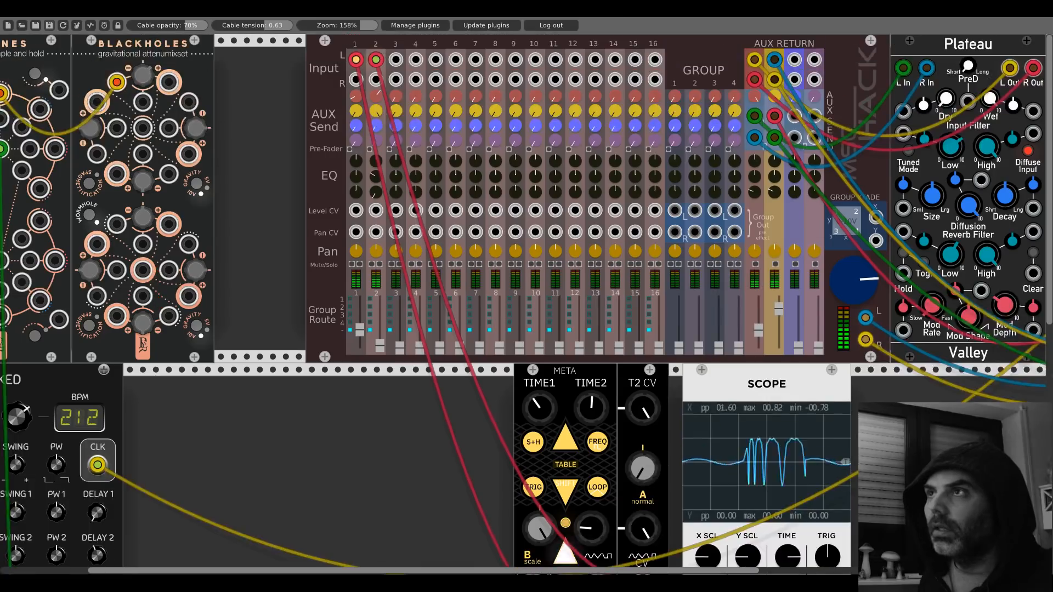
scroll(83, 165, left, 3)
drag(80, 93, 646, 436)
scroll(643, 438, down, 8)
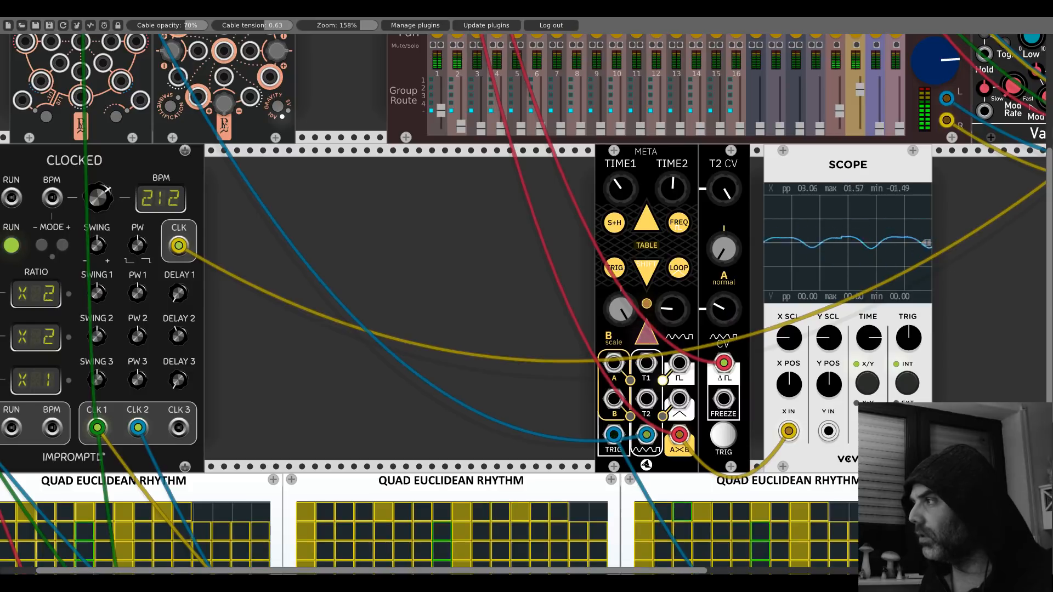
- Shorten row 2 of the first Quad Euclidean Rhythm, raise its divisions and patch its output to META's FREEZE input
drag(752, 289, 543, 286)
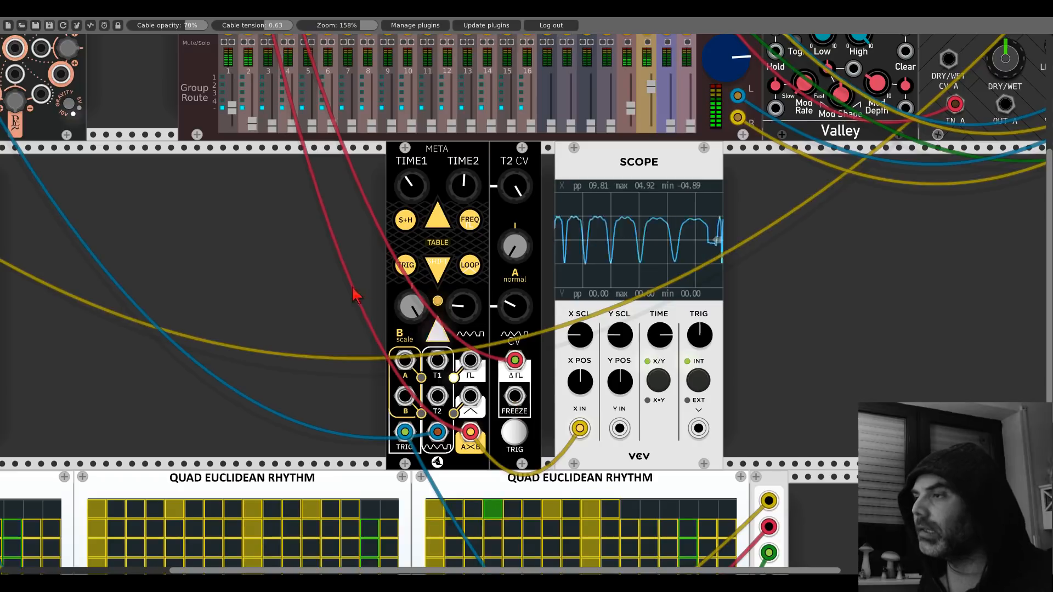
drag(256, 341, 521, 95)
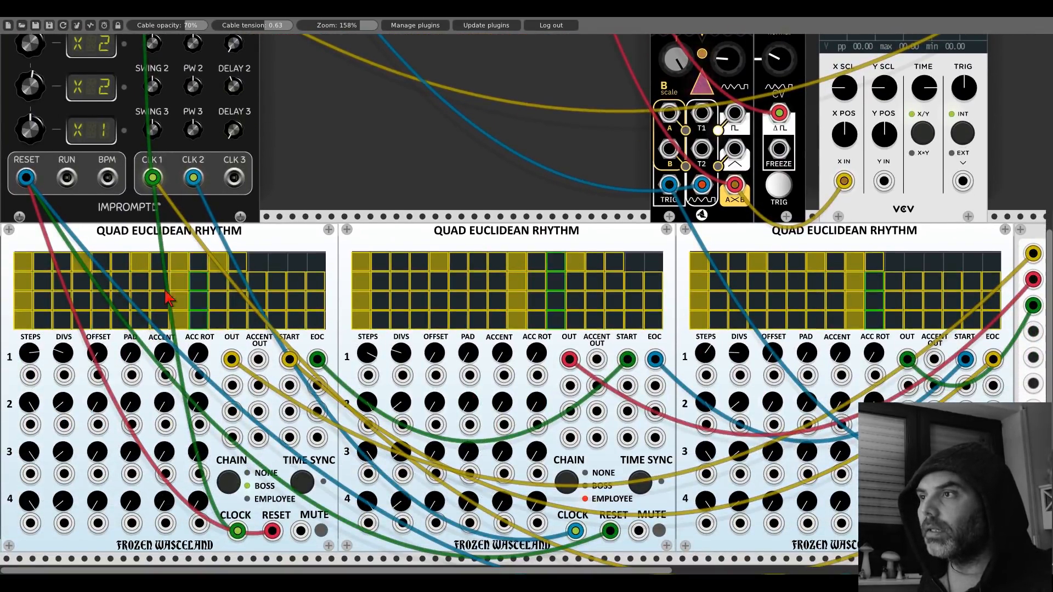
scroll(167, 298, down, 2)
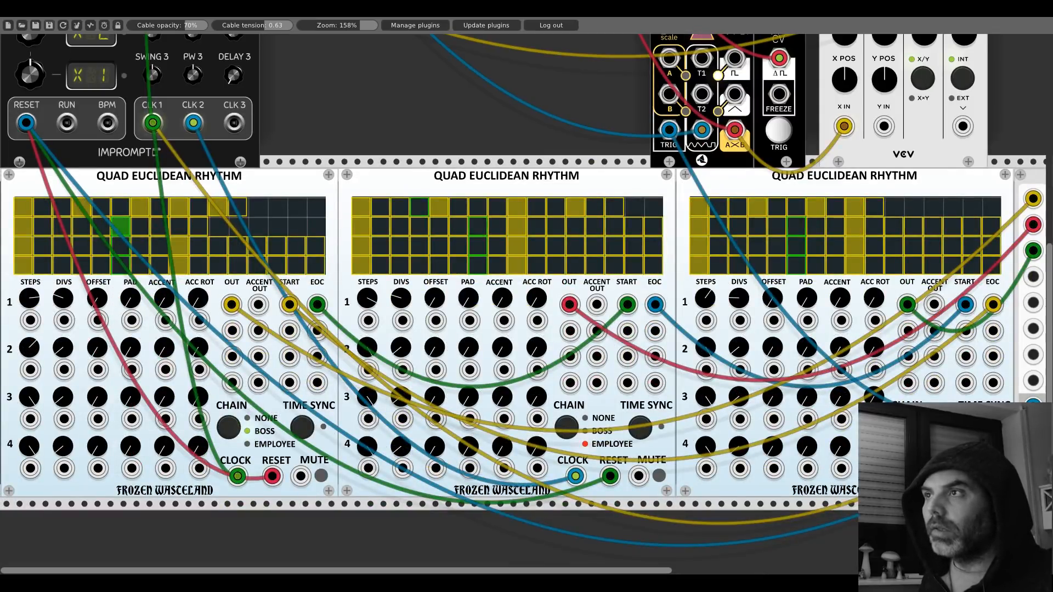
drag(29, 347, 29, 406)
drag(29, 347, 63, 330)
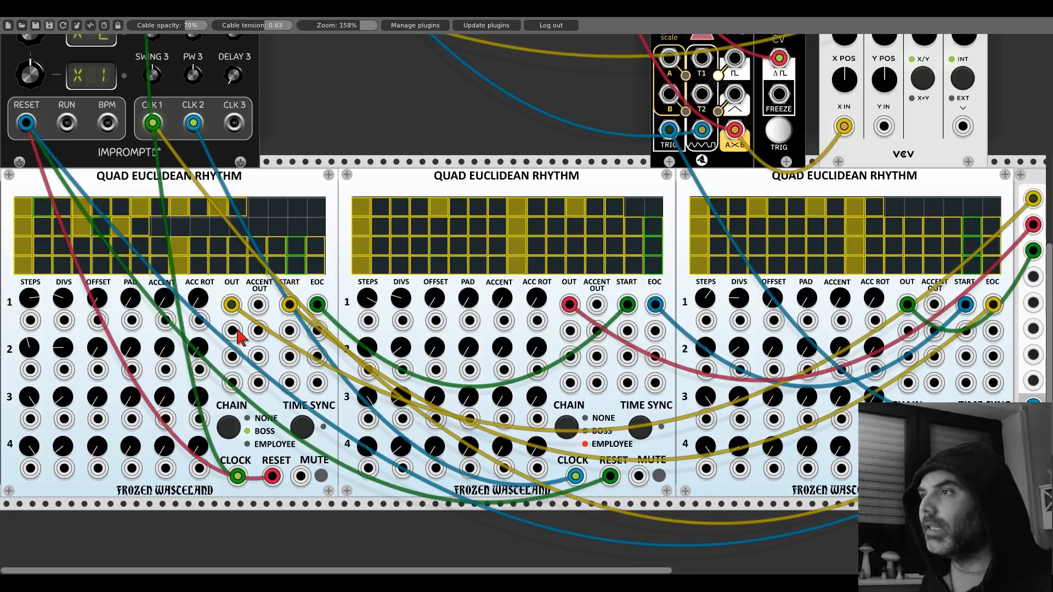
drag(232, 330, 779, 94)
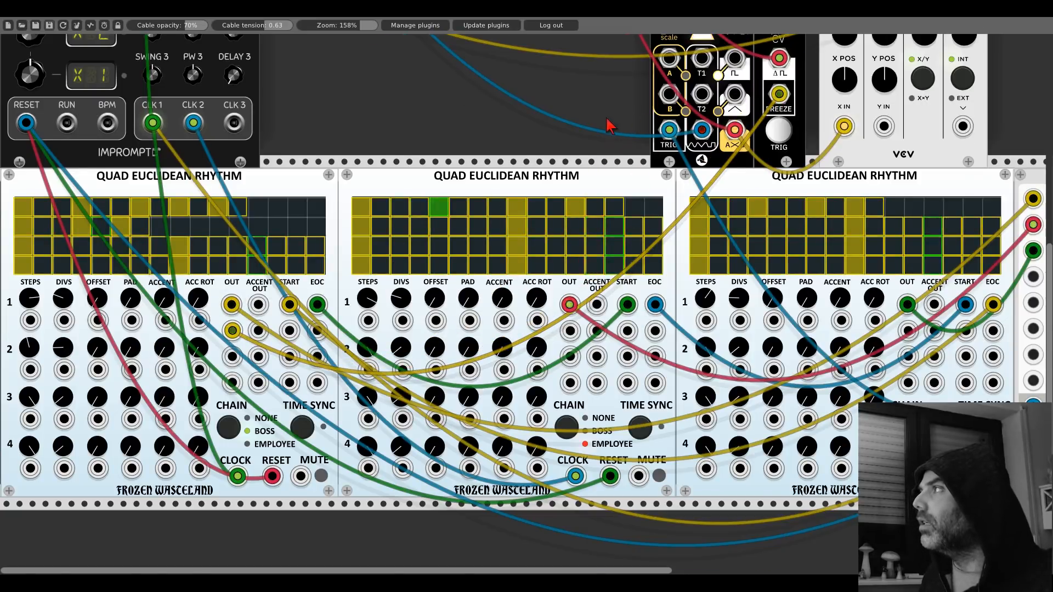
- Raise META's wave shape knob slightly and reset its TIME2 knob to the default centre position
scroll(610, 127, up, 10)
scroll(548, 270, up, 3)
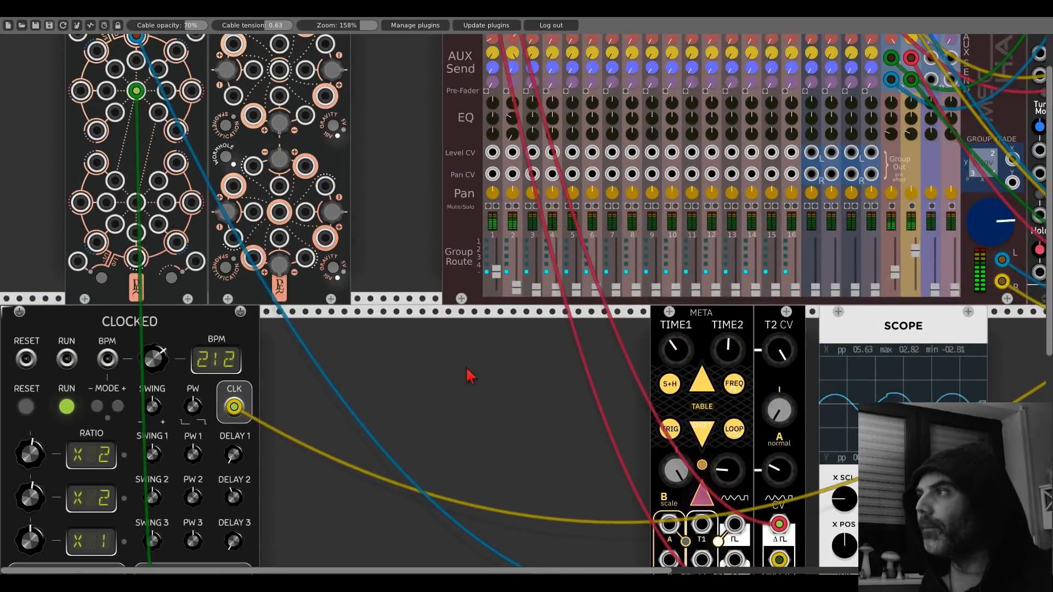
scroll(425, 371, down, 7)
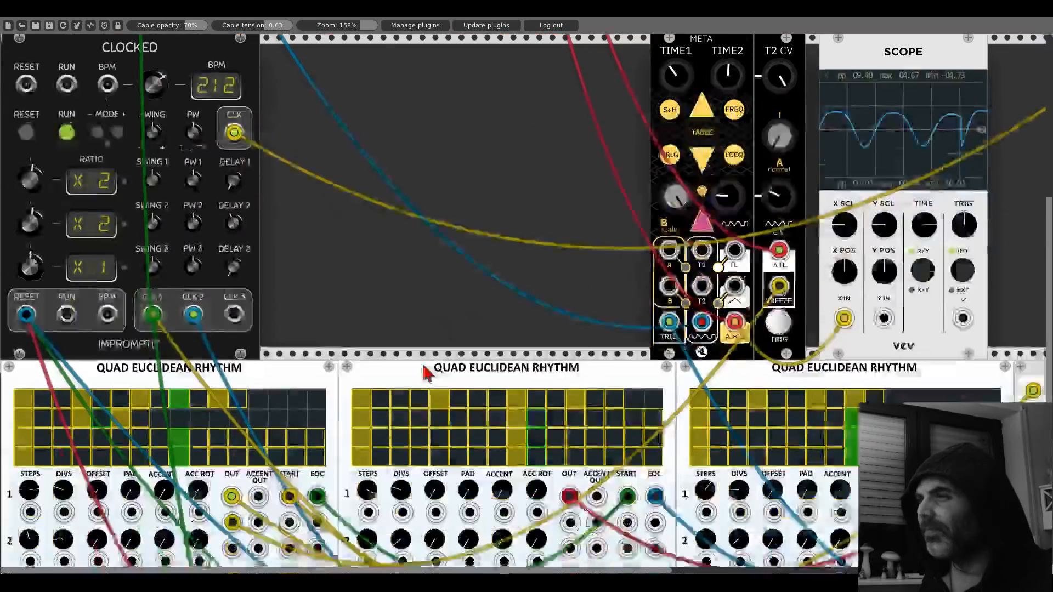
scroll(426, 375, down, 3)
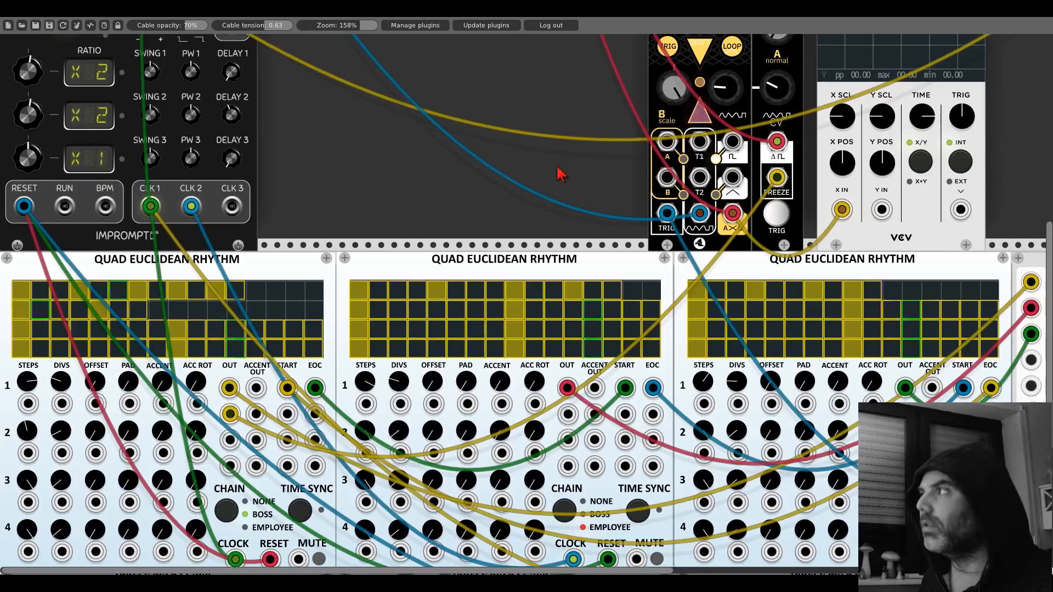
drag(559, 172, 90, 392)
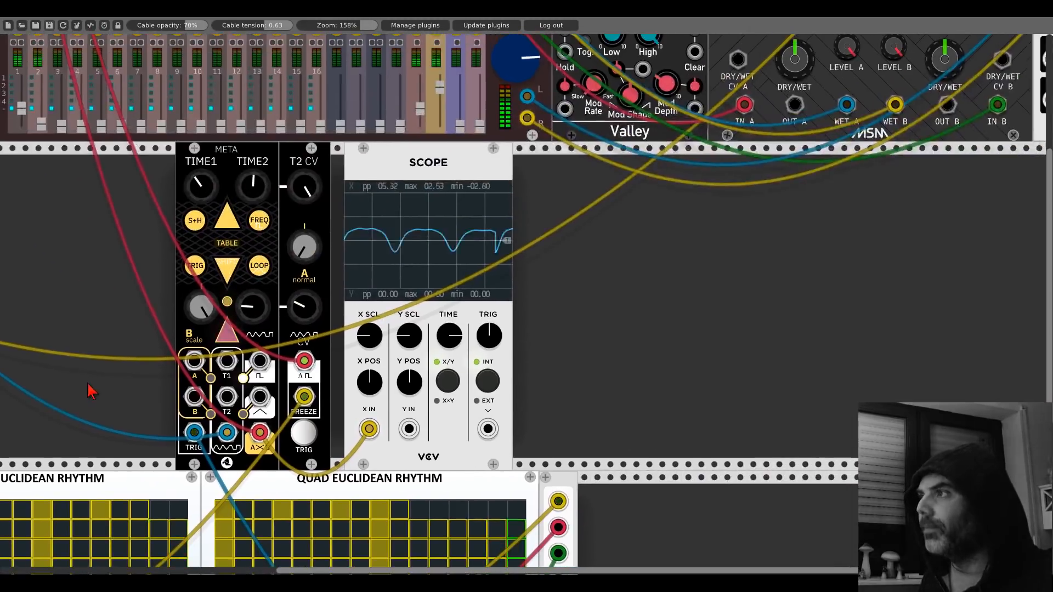
drag(127, 257, 219, 305)
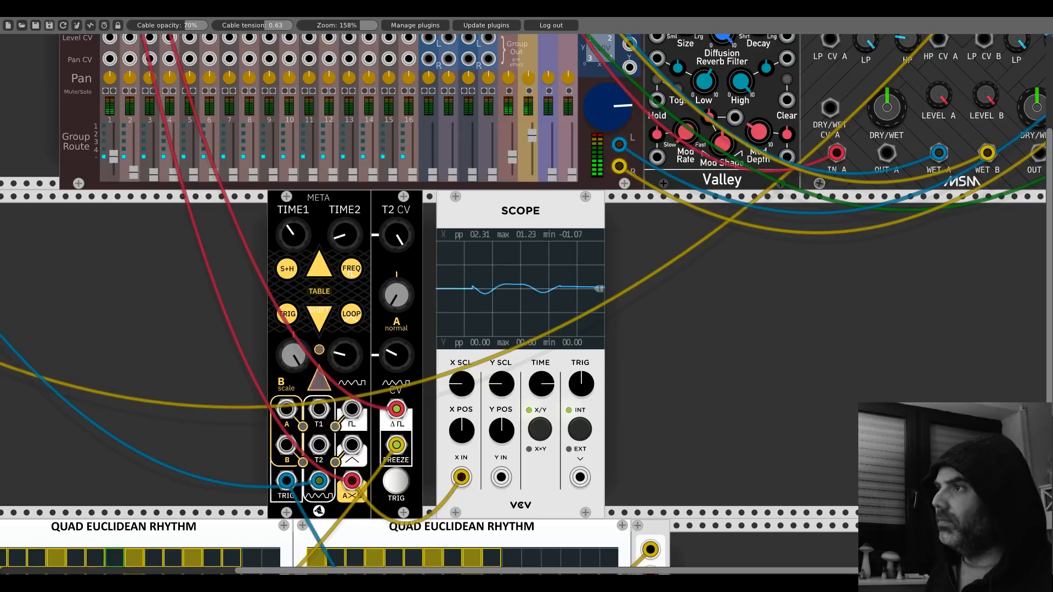
right_click(346, 228)
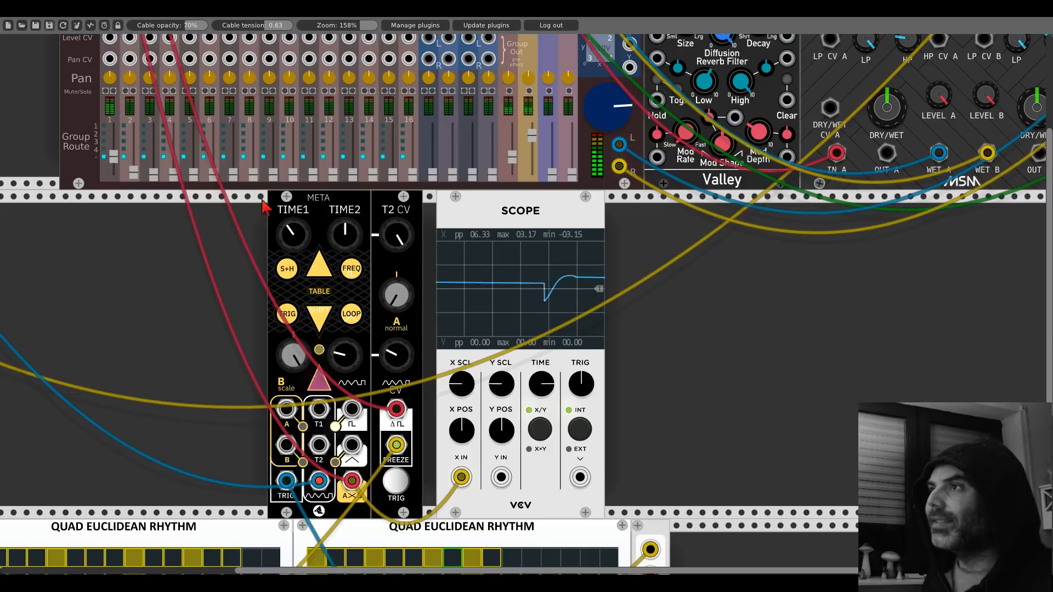
- Patch Branes' output just right of the uppermost one to META's T2 input and turn down the T2 CV amount
drag(235, 194, 274, 213)
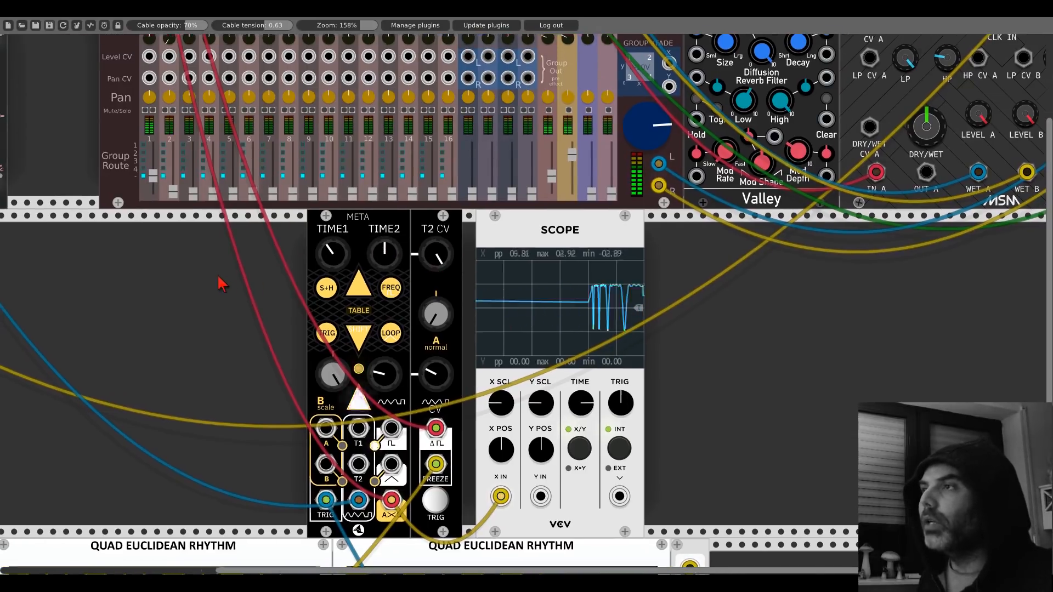
drag(219, 282, 682, 439)
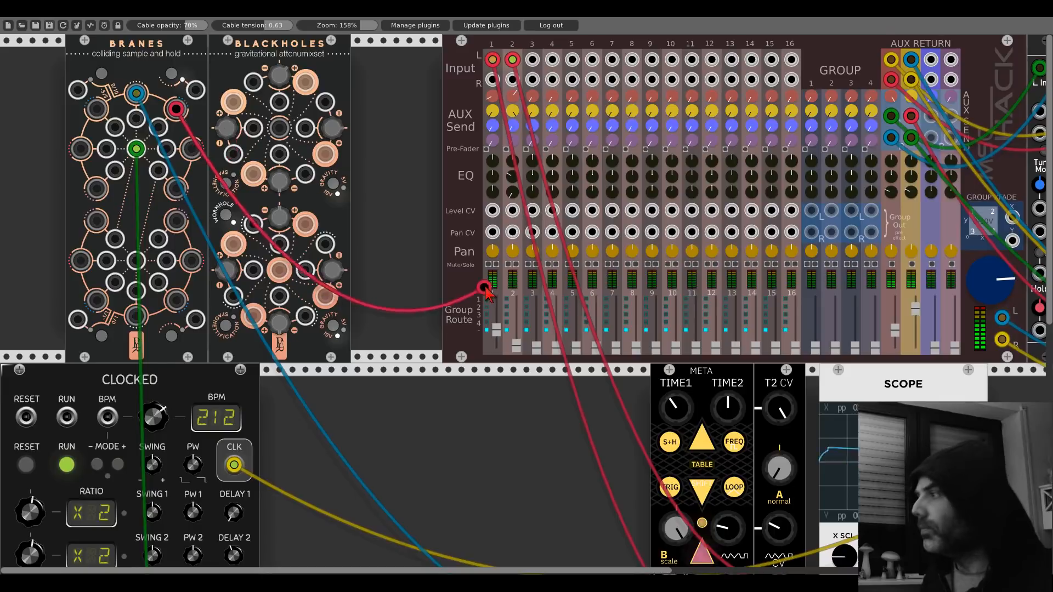
scroll(481, 284, down, 5)
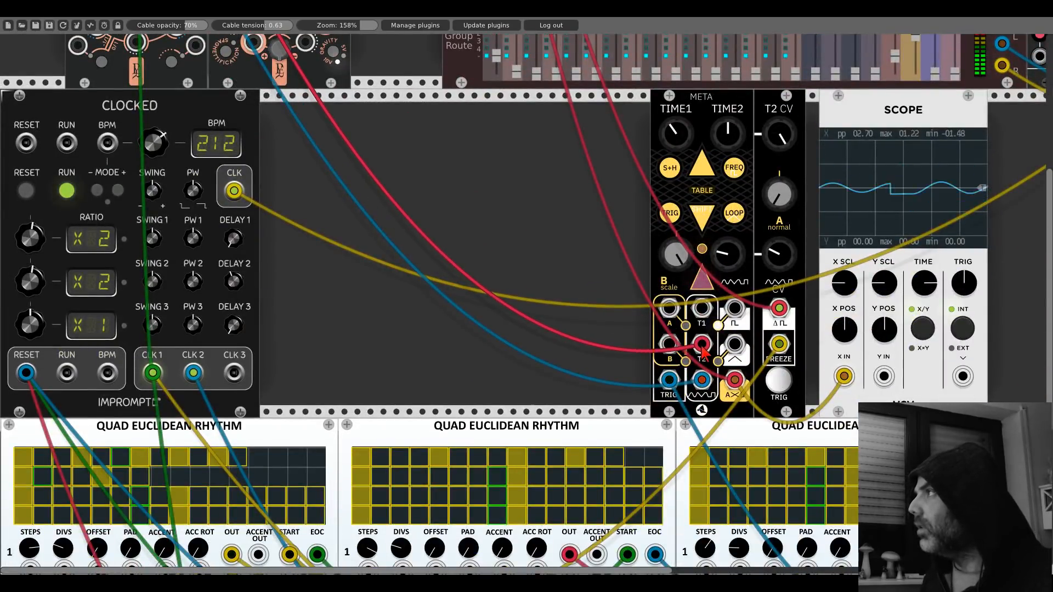
drag(780, 132, 781, 230)
drag(576, 174, 336, 238)
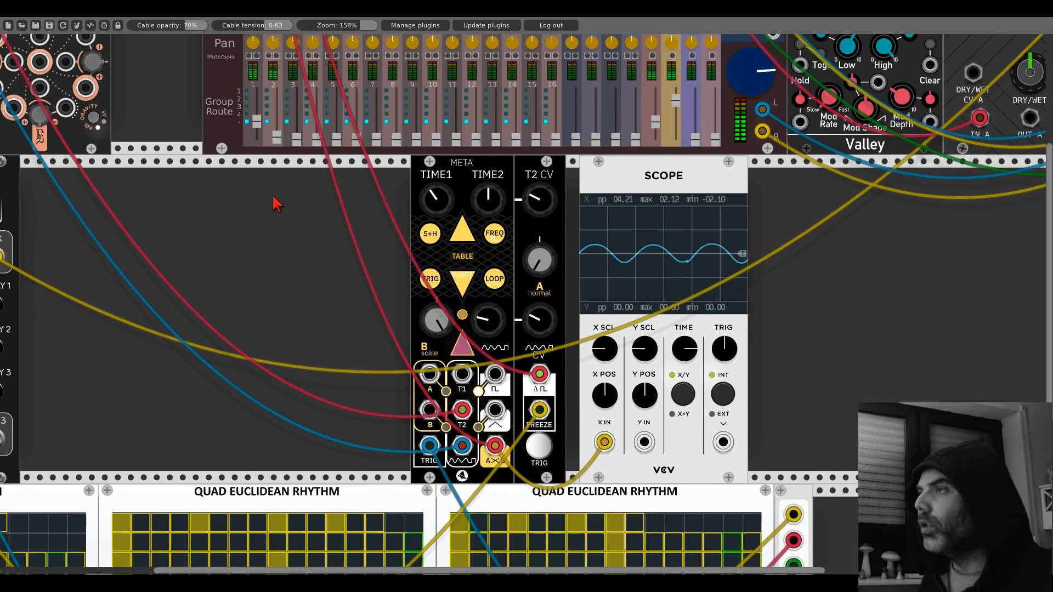
- Set Clocked's third ratio to x4 and trigger Branes' upper half from CLK 3 instead of CLK 1
drag(275, 201, 514, 282)
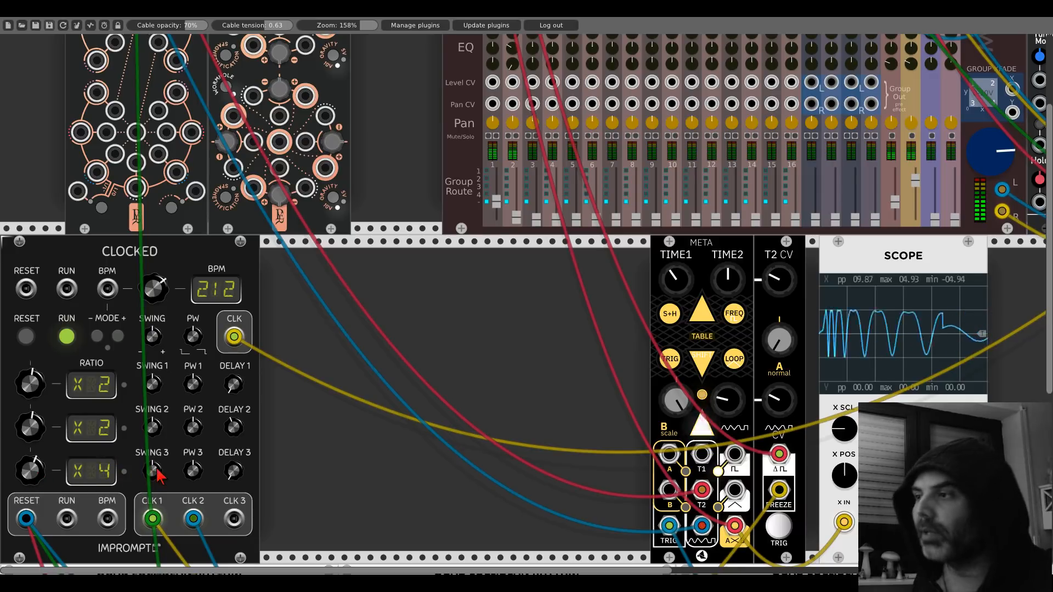
scroll(112, 176, up, 5)
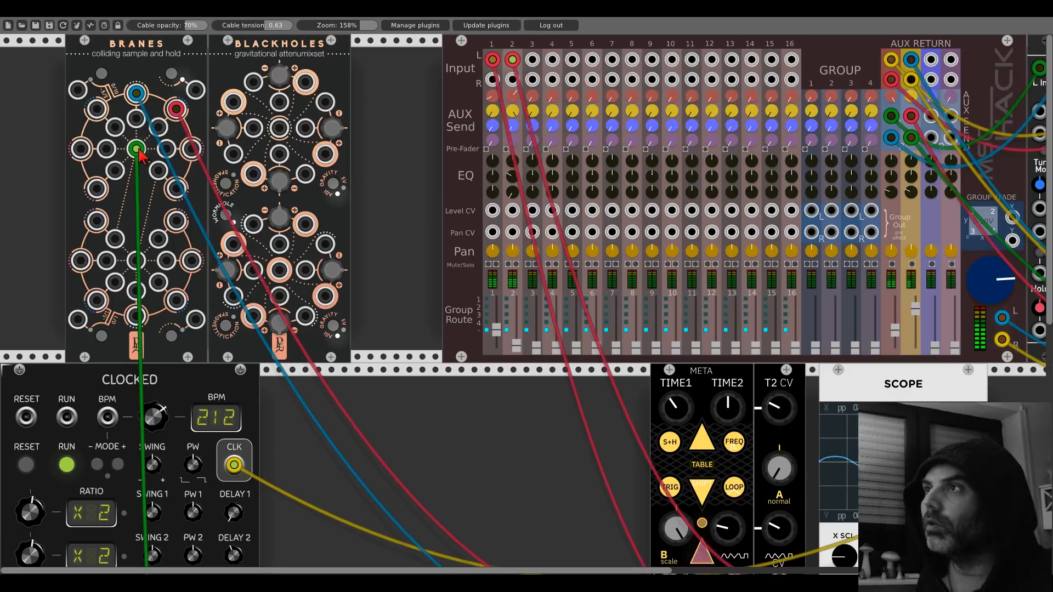
right_click(138, 149)
drag(138, 149, 235, 400)
scroll(140, 155, down, 9)
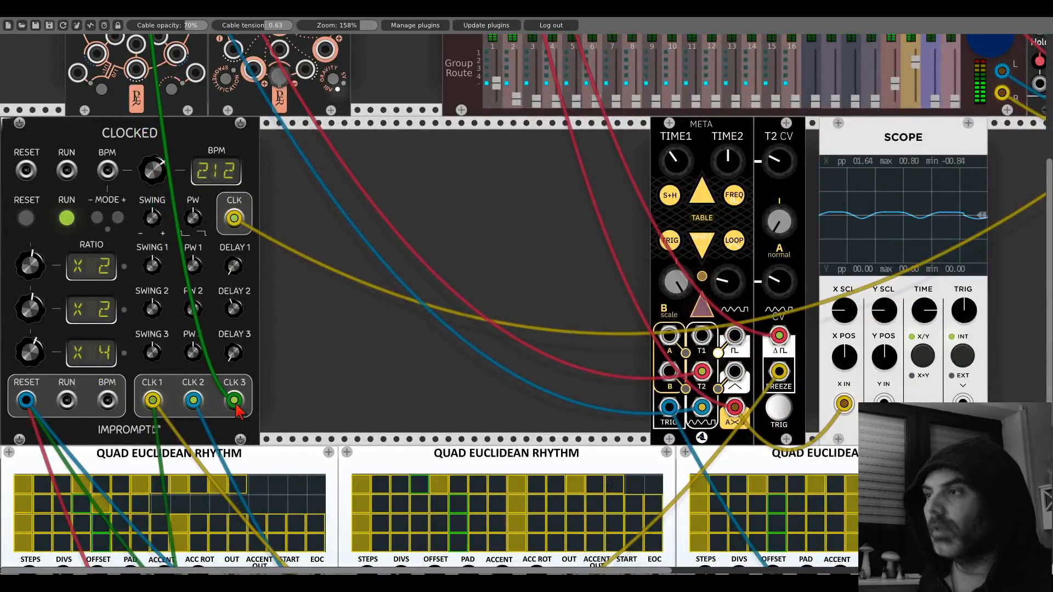
- Try a higher setting on META's TIME2 knob and reset it to its default
scroll(281, 293, up, 10)
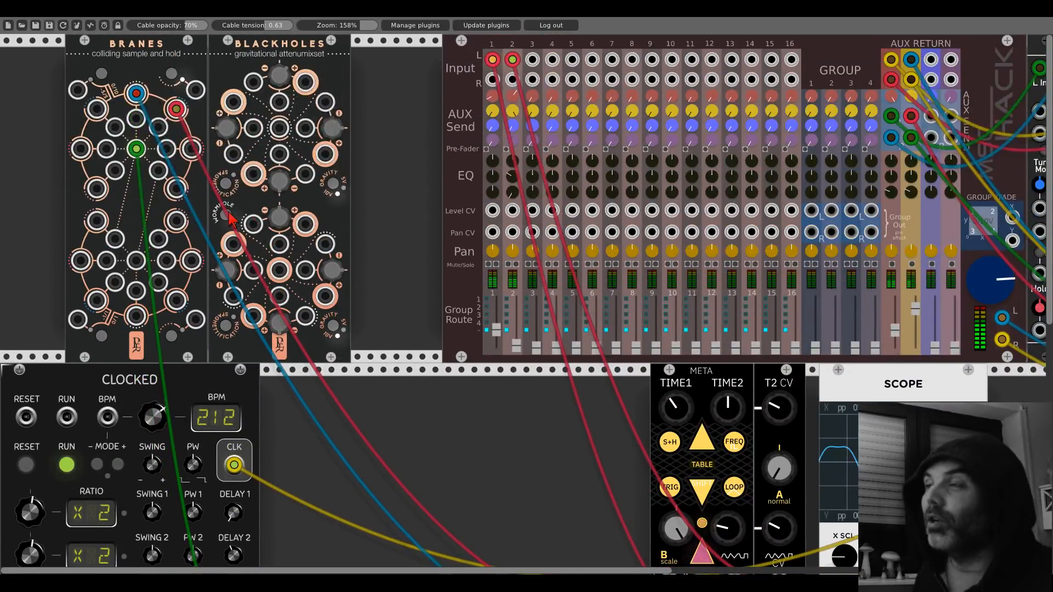
drag(627, 435, 852, 295)
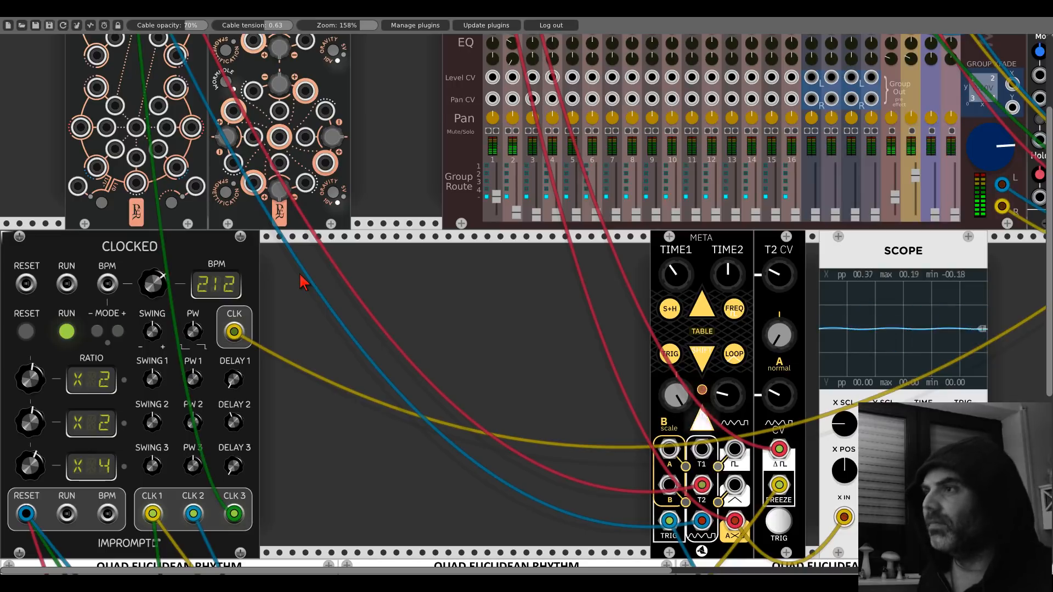
scroll(301, 282, up, 5)
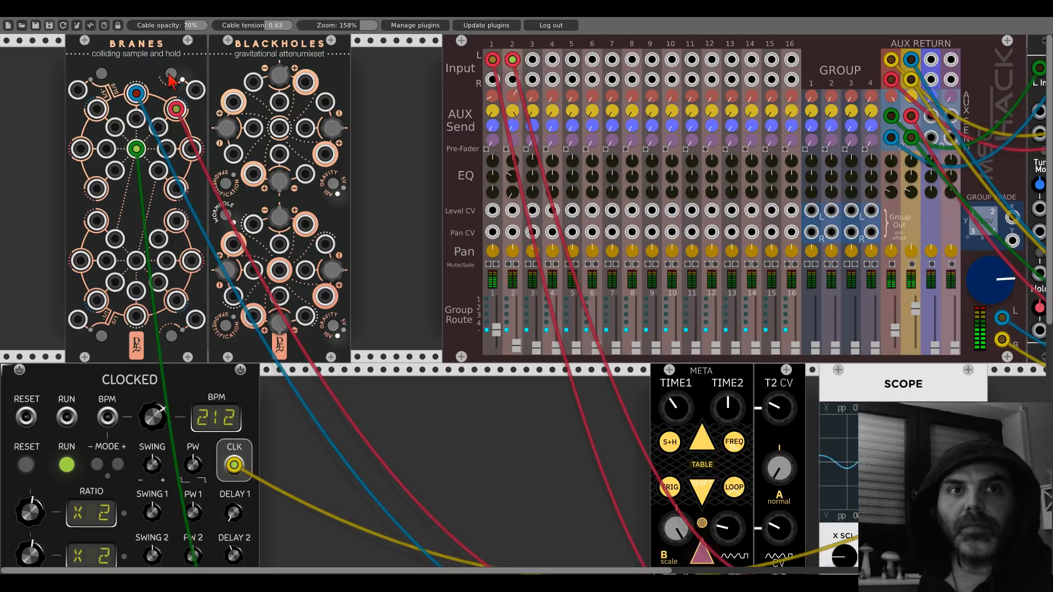
drag(536, 428, 254, 242)
scroll(451, 303, down, 1)
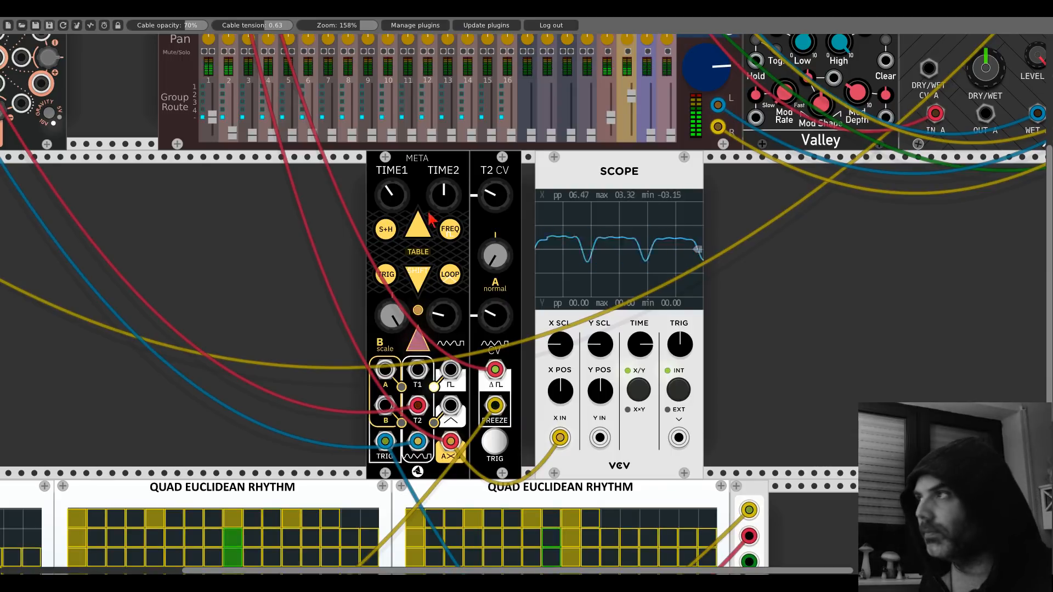
drag(444, 196, 444, 148)
double_click(448, 195)
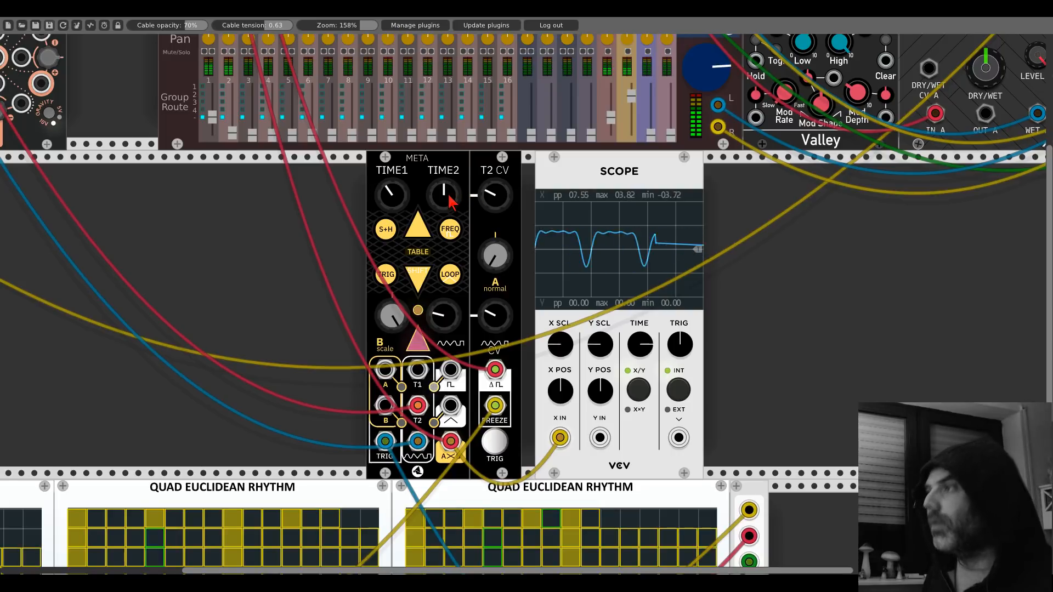
- Move META and the Scope further left in their row, then duplicate META and place the copy to the Scope's right
drag(452, 172, 245, 171)
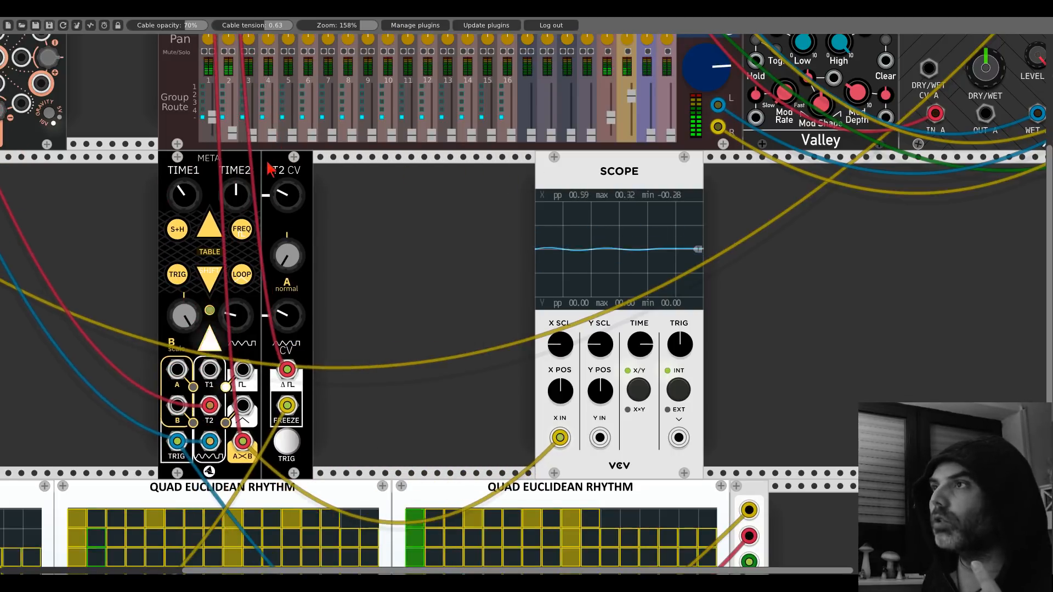
drag(547, 172, 326, 172)
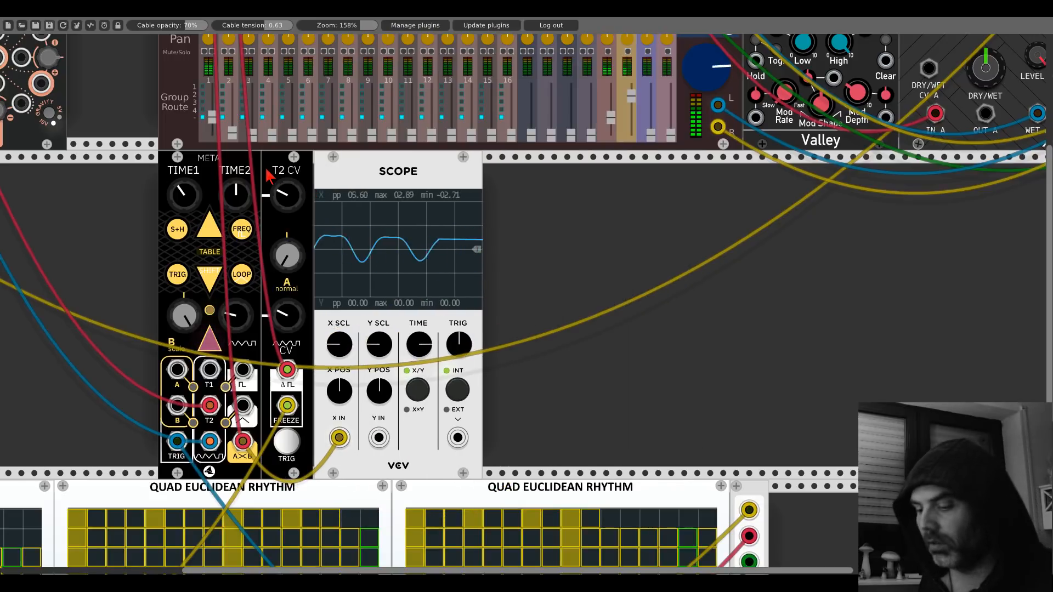
key(ctrl+d)
drag(112, 172, 635, 194)
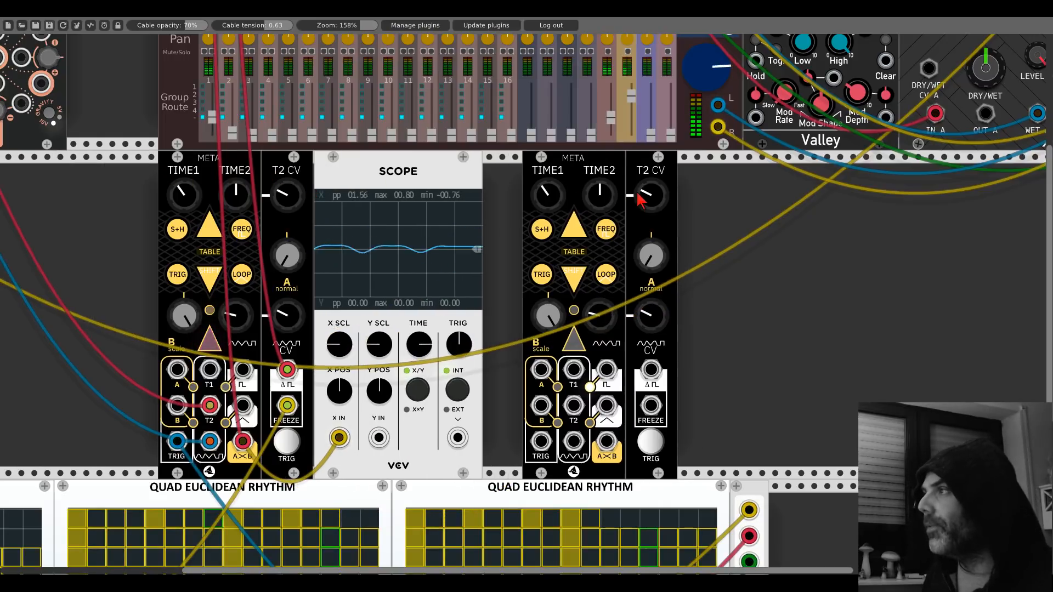
- Unplug the Scope, move it beside the duplicate META and patch the original META's square output to its X input
drag(340, 438, 355, 362)
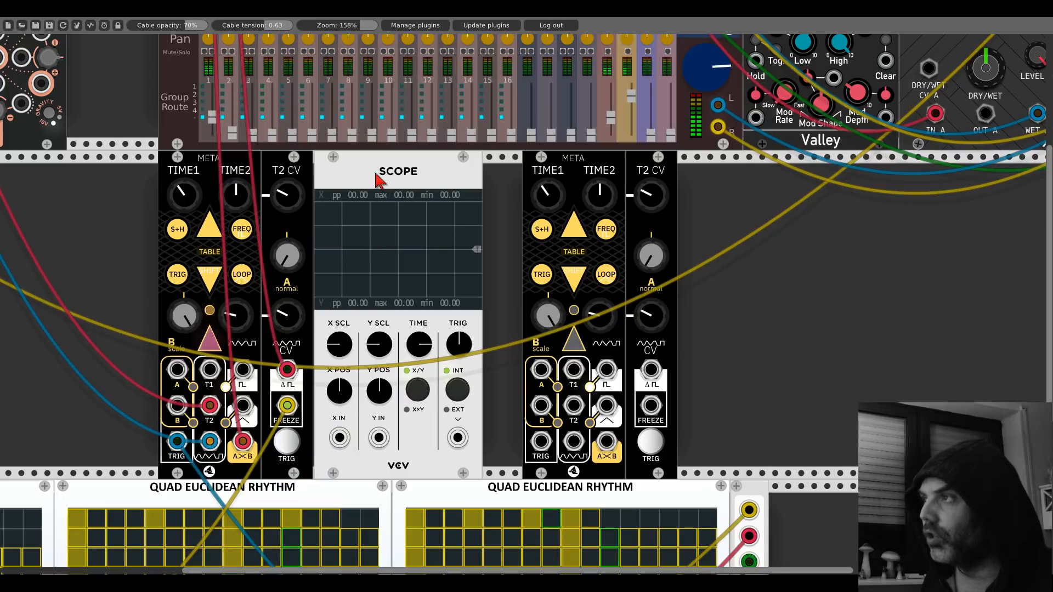
mouse_move(378, 175)
mouse_down()
mouse_move(552, 205)
mouse_move(581, 263)
mouse_up()
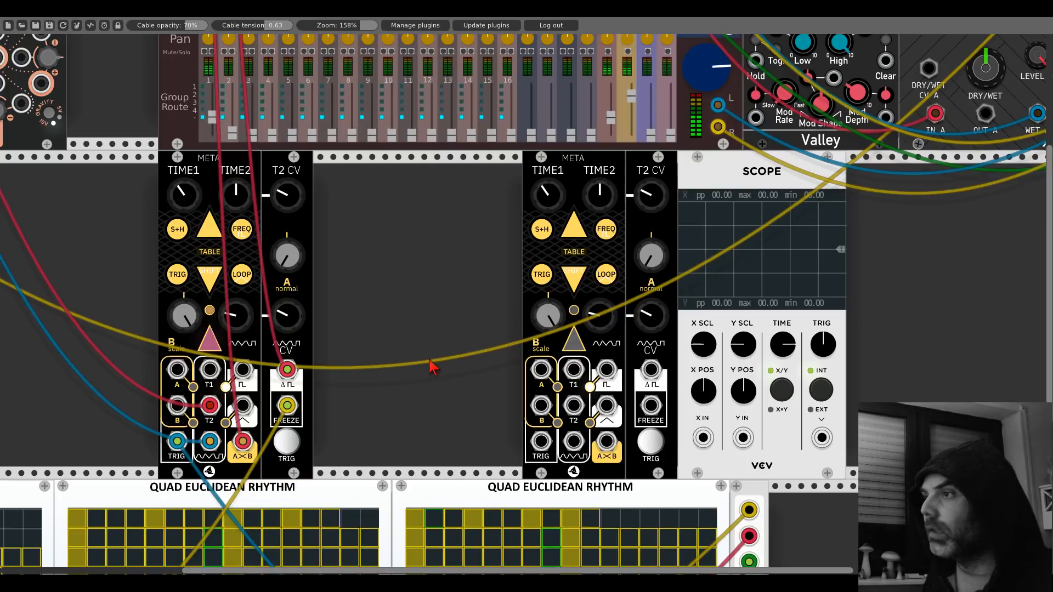
drag(243, 369, 703, 438)
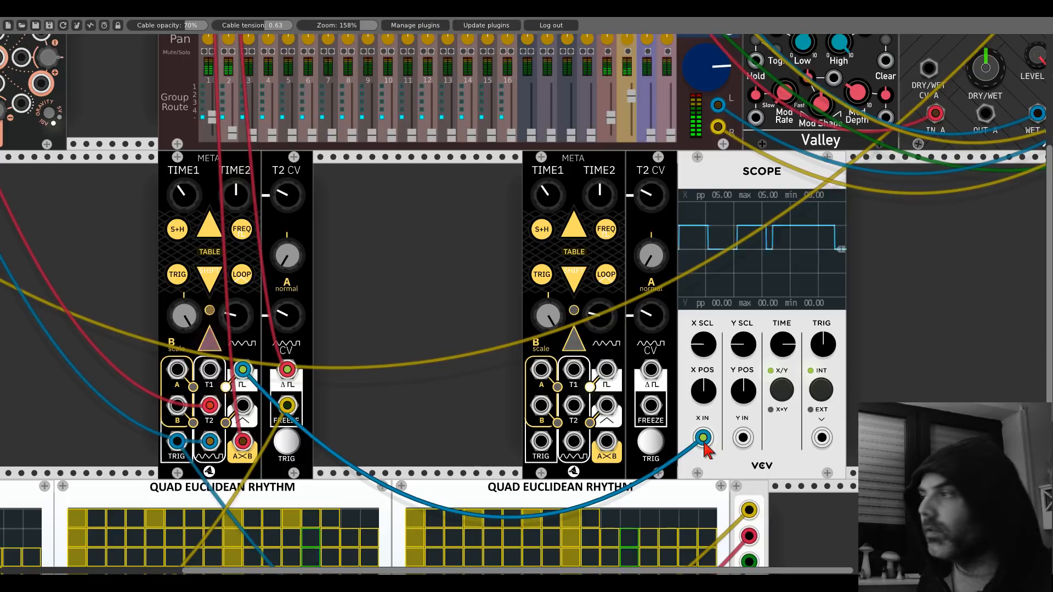
- Unplug the Scope and patch the original META's square output to the left input of mixer channel 3
drag(703, 437, 378, 424)
drag(242, 406, 247, 59)
scroll(240, 307, up, 5)
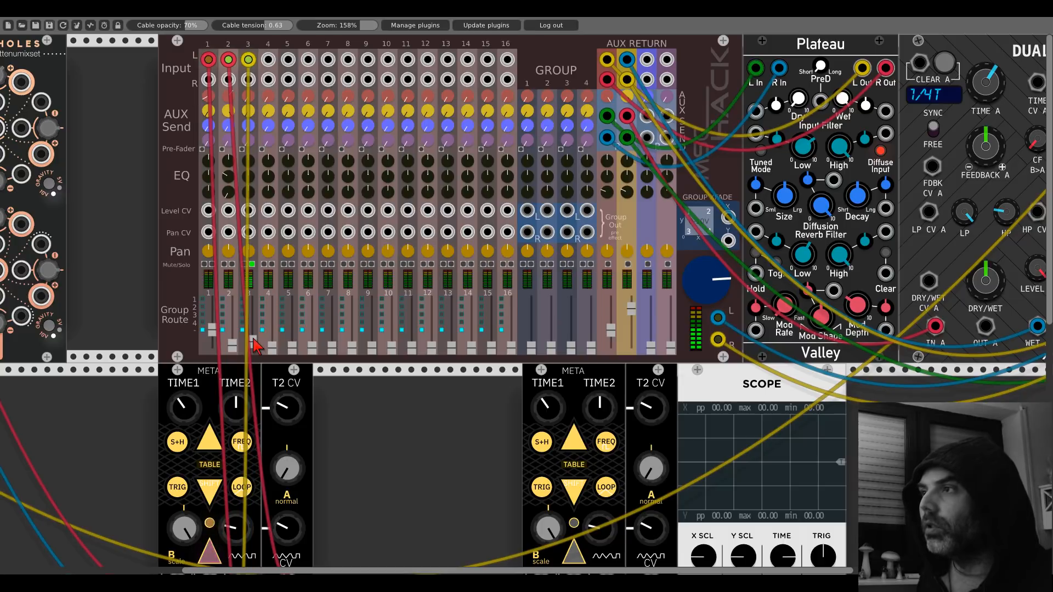
- Patch the original META's triangle output to the left input of mixer channel 4
scroll(265, 347, down, 5)
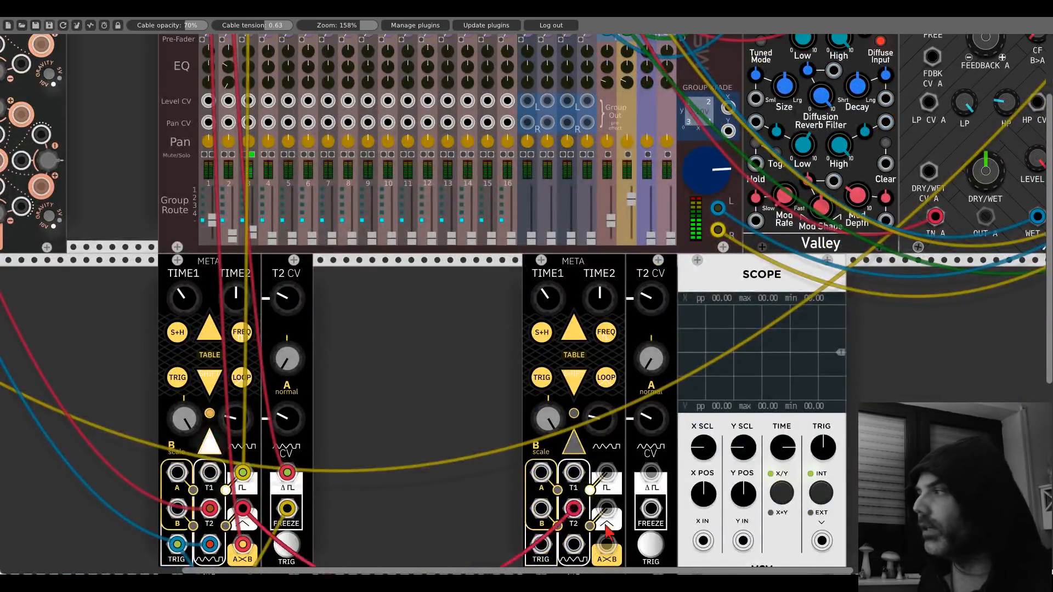
scroll(709, 508, down, 2)
drag(709, 509, 647, 433)
scroll(247, 379, up, 5)
drag(243, 402, 267, 61)
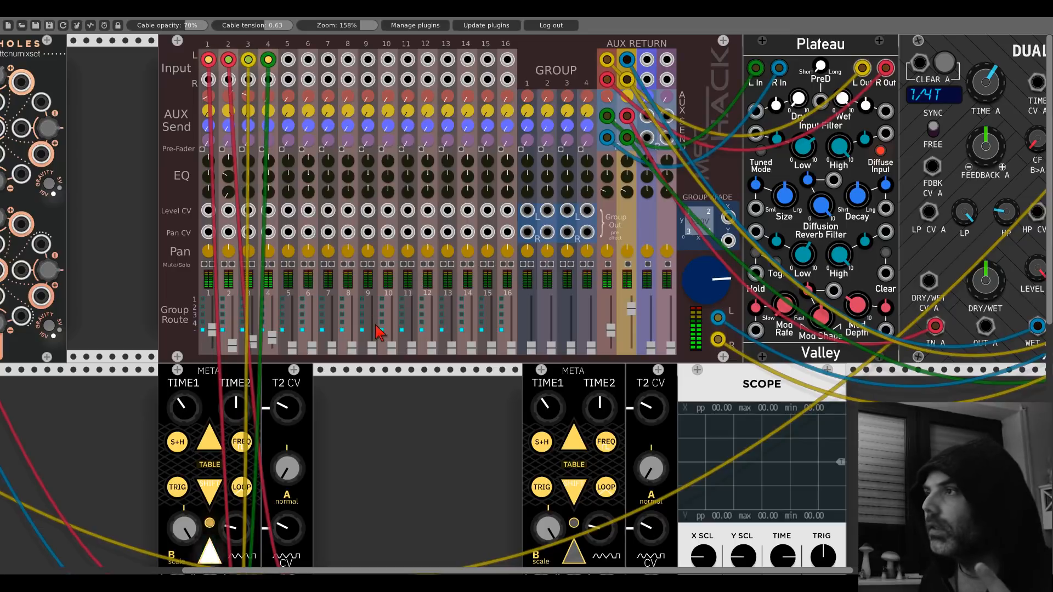
- Patch the duplicate META's A><B output to the Scope's X input
scroll(417, 405, down, 5)
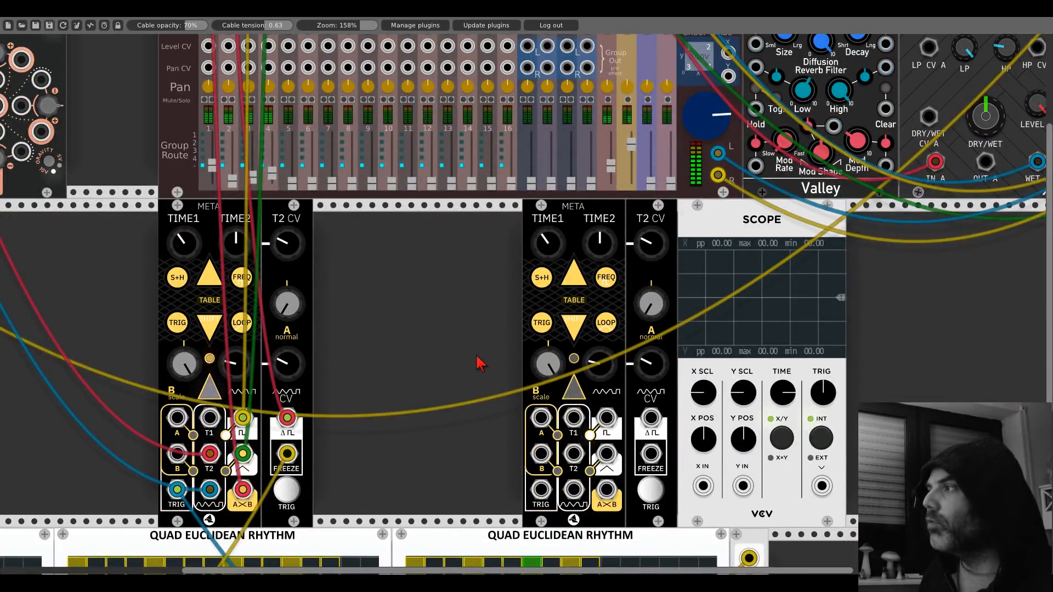
drag(479, 359, 255, 288)
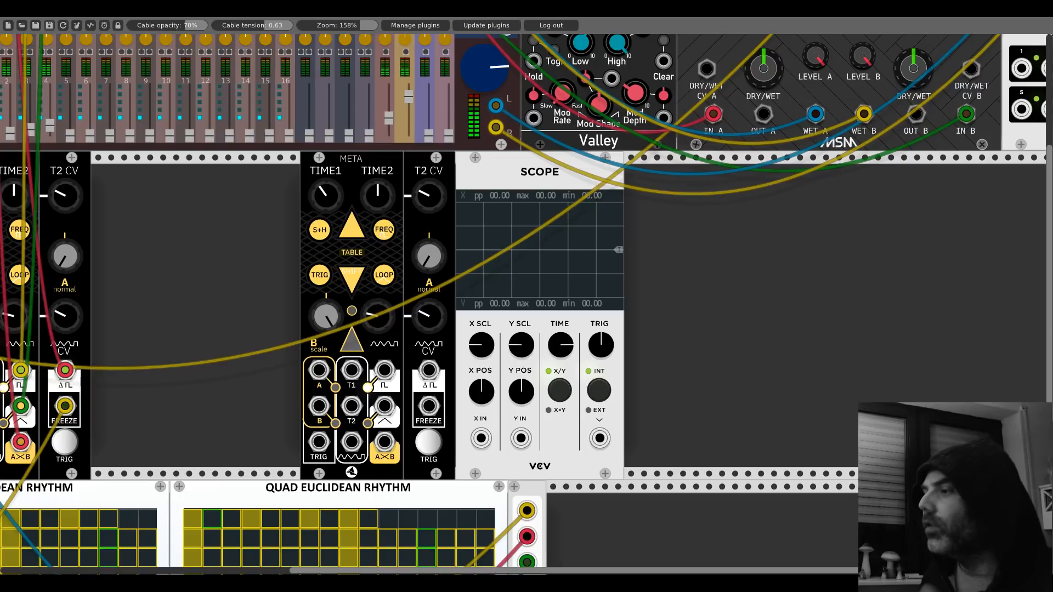
right_click(368, 169)
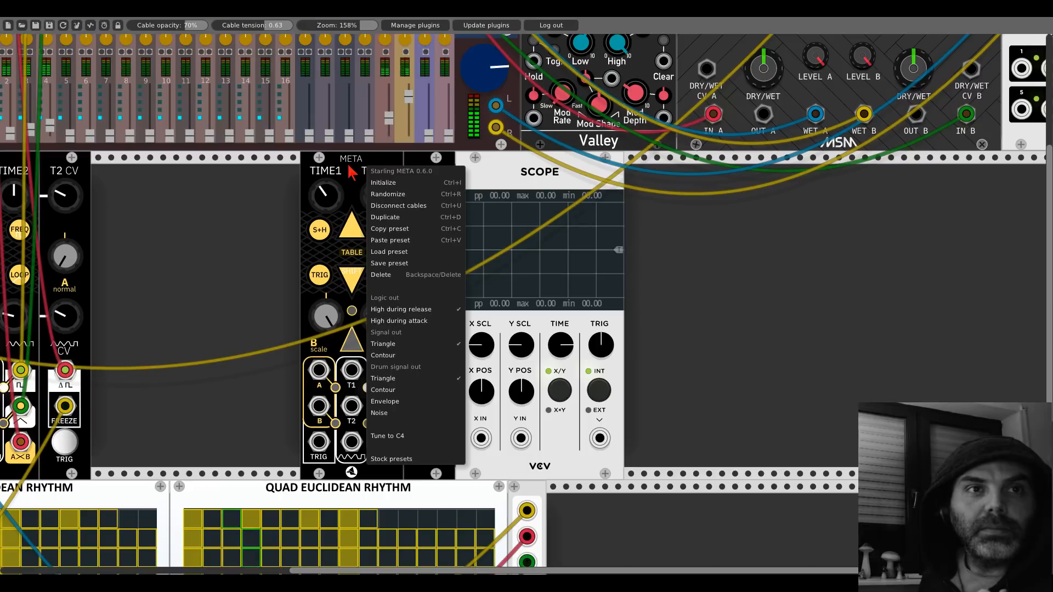
click(346, 173)
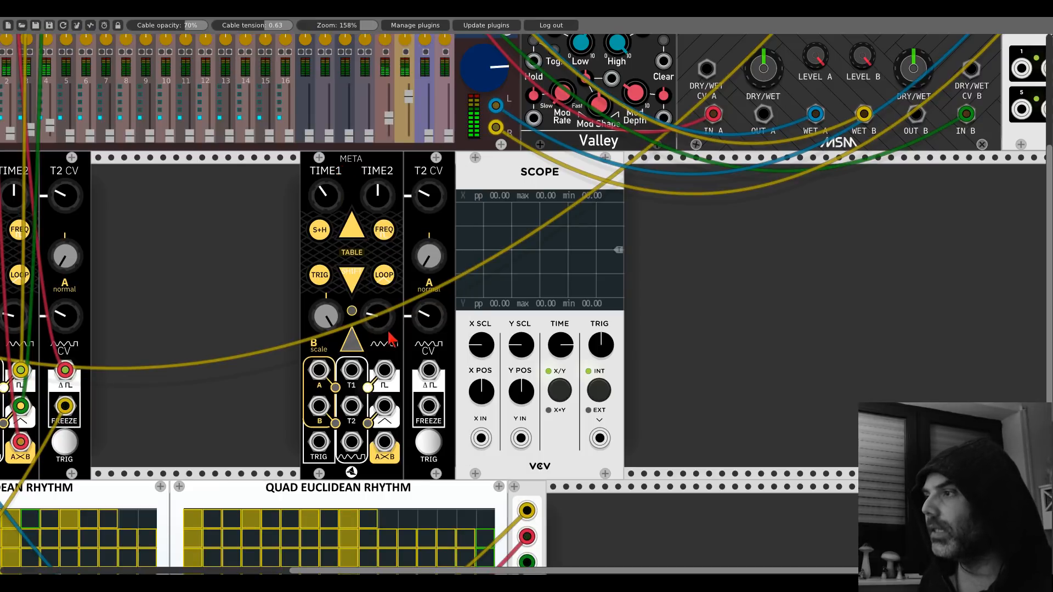
drag(384, 442, 475, 440)
- Move the Scope and the duplicate META further right in their row and initialize that META
drag(465, 188, 596, 191)
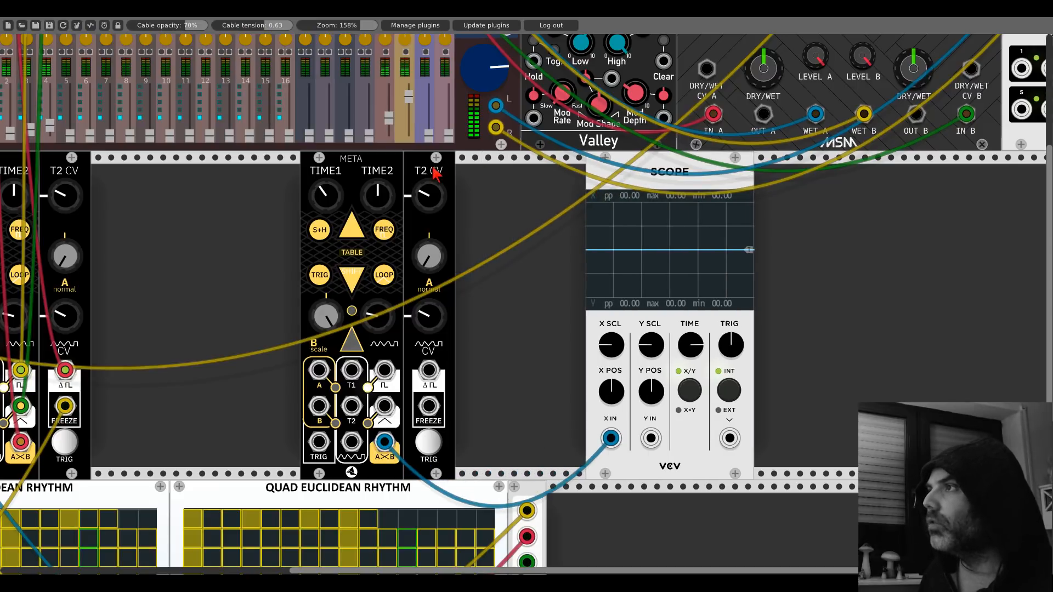
drag(436, 172, 553, 182)
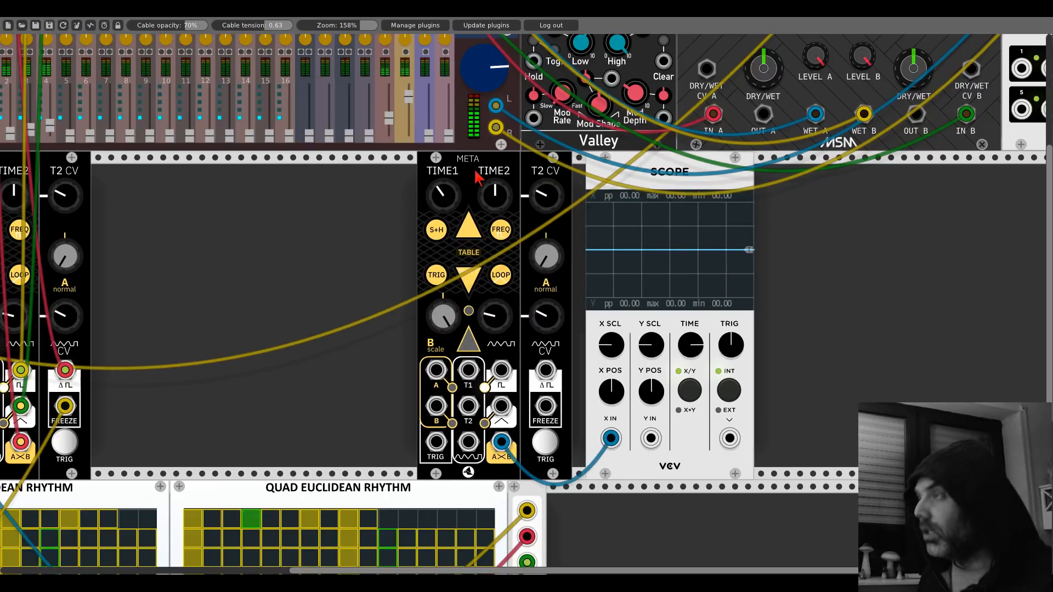
key(ctrl+i)
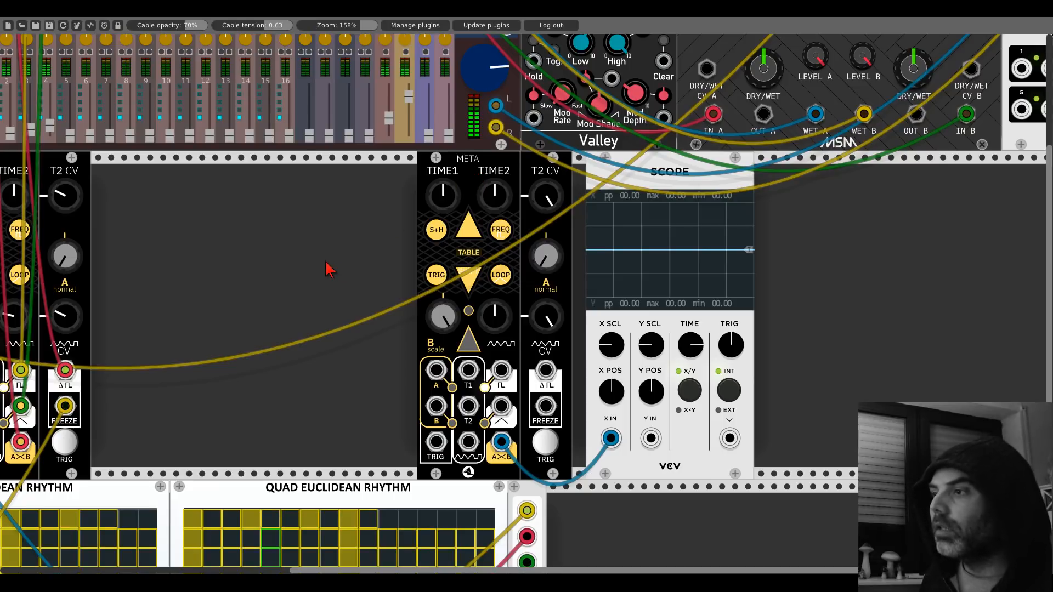
- Add an Entropia with the dark panel theme between the two METAs and place it directly against the duplicate META
right_click(271, 241)
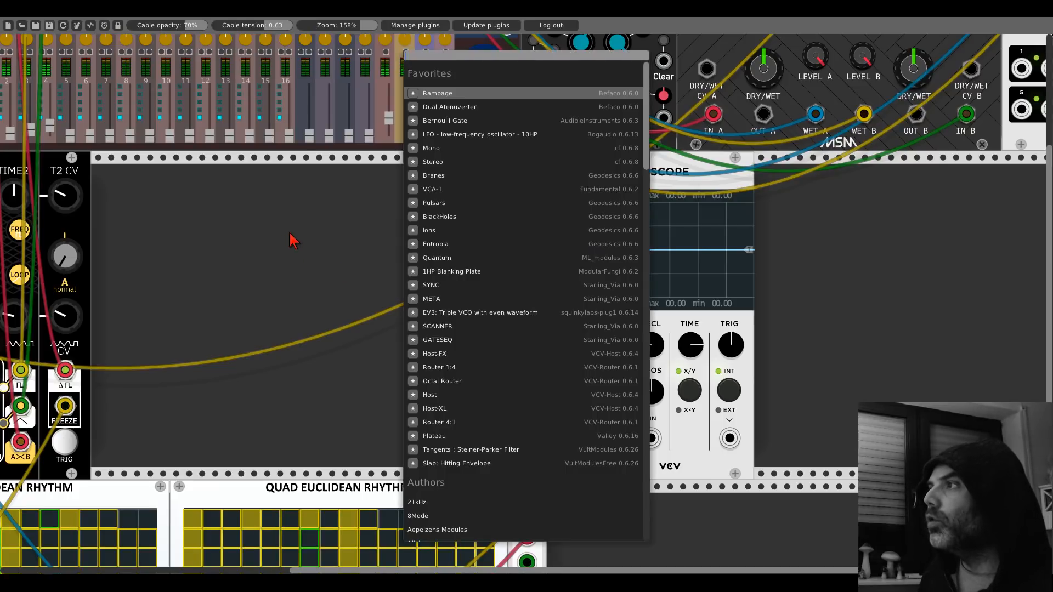
click(438, 246)
right_click(362, 182)
click(394, 344)
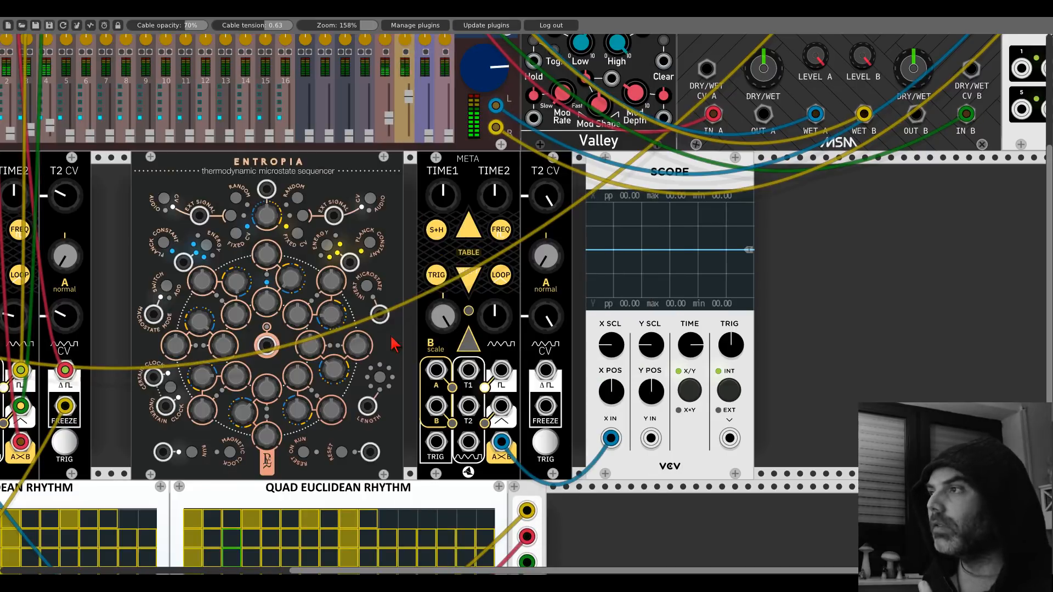
drag(340, 191, 354, 192)
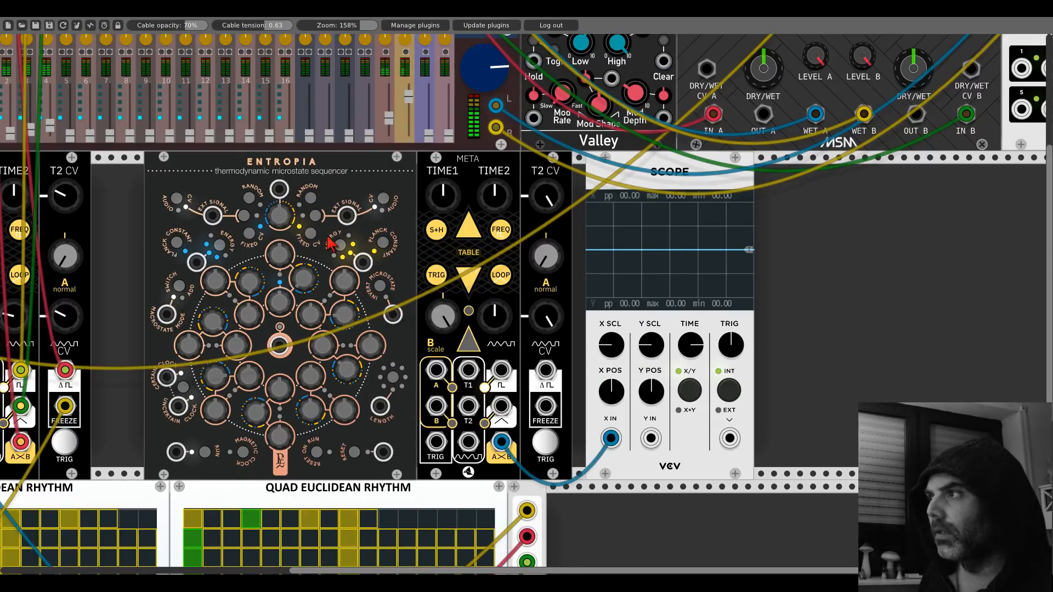
- Make room between Entropia and the duplicate META and add a Quantum module there
drag(591, 168, 681, 167)
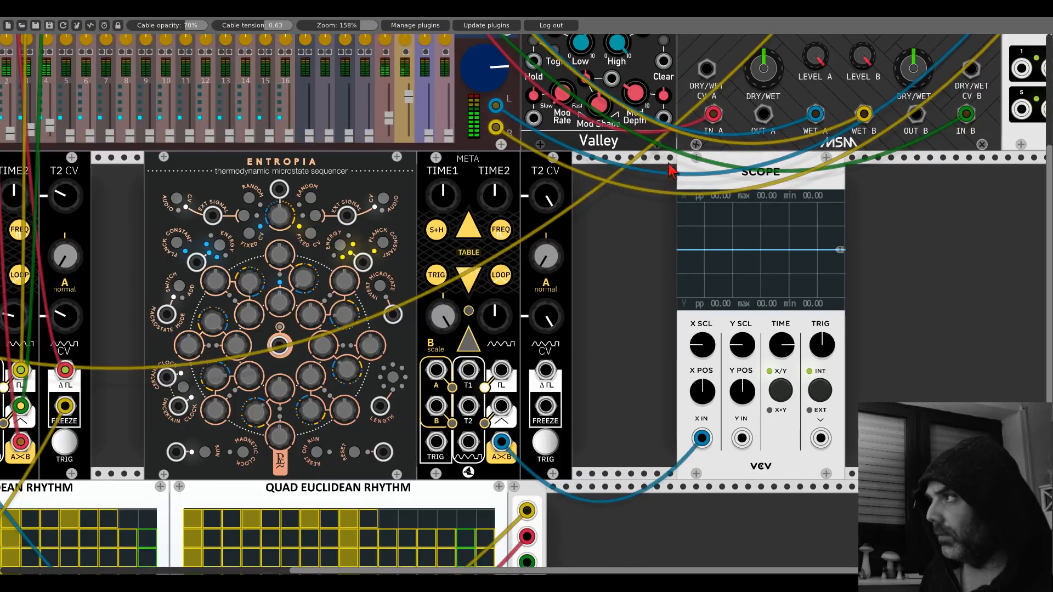
drag(525, 167, 630, 169)
drag(388, 174, 375, 173)
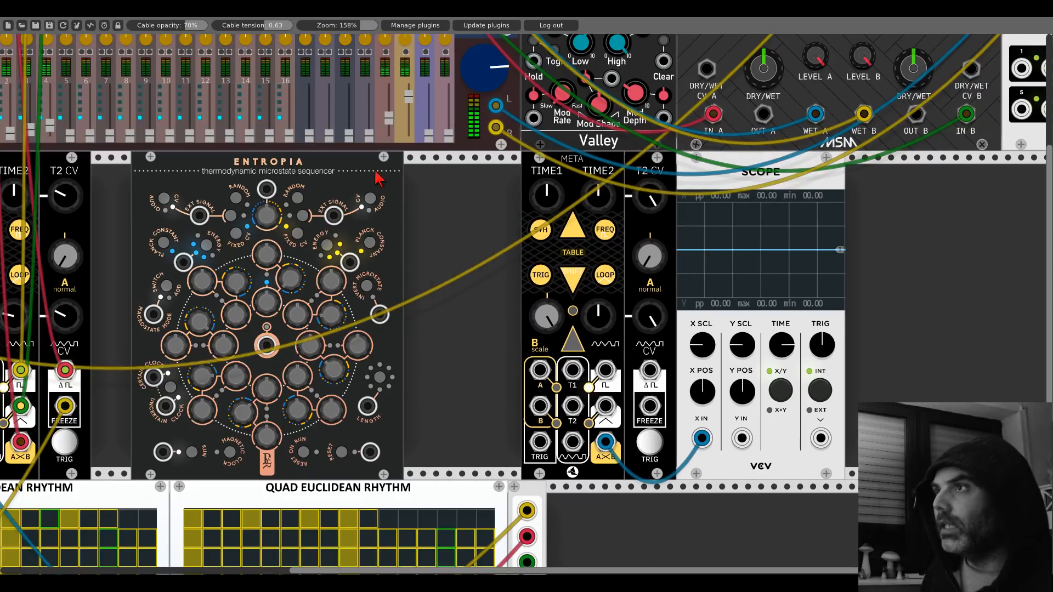
right_click(450, 208)
click(437, 258)
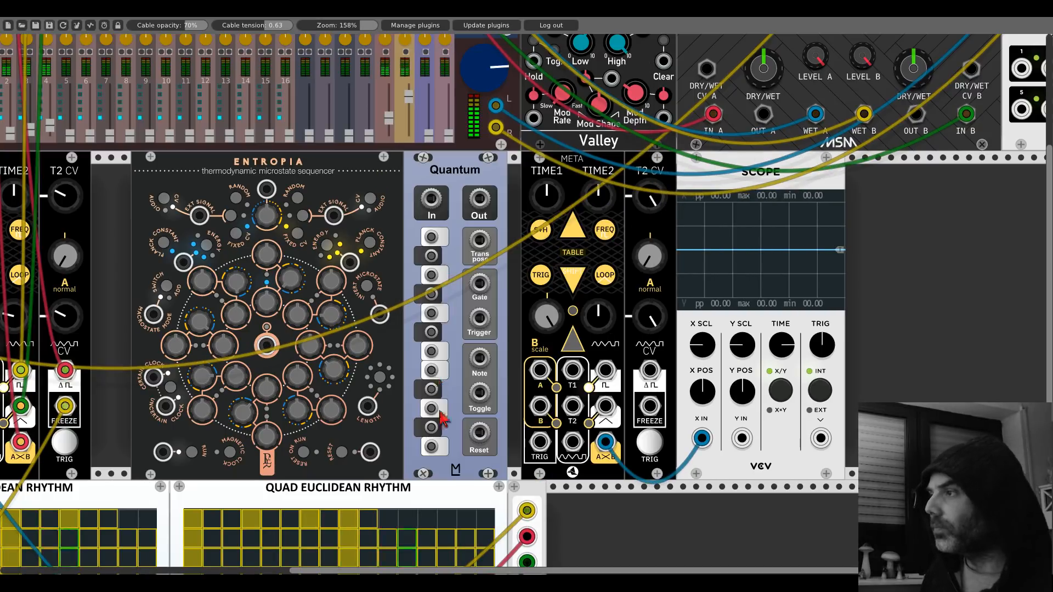
- Set Quantum's active notes to C, D#, G and A#
click(433, 390)
click(431, 312)
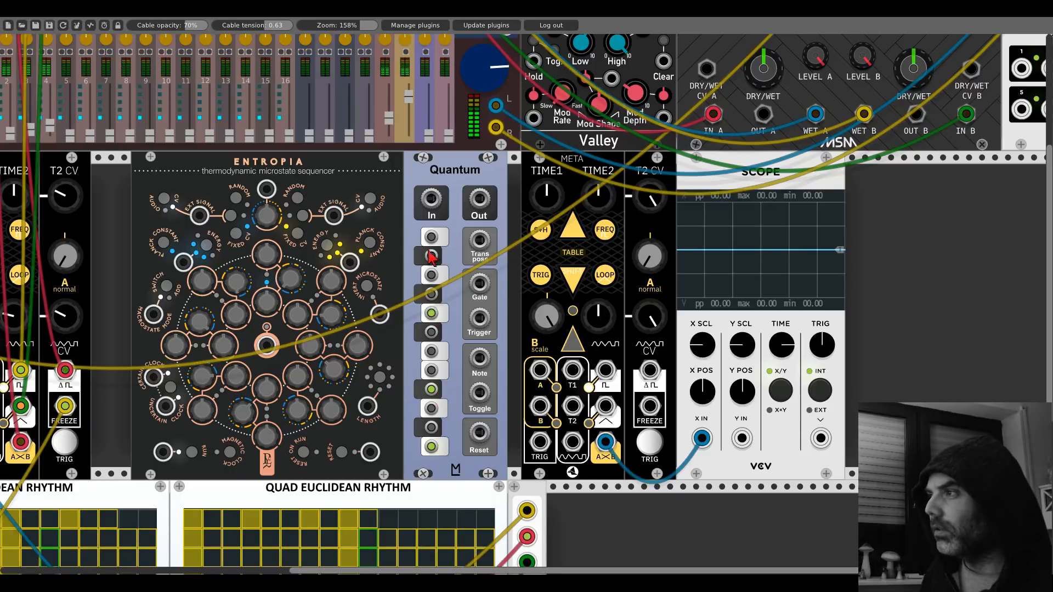
click(431, 256)
- Patch Entropia's central output through Quantum to the duplicate META's T1 input and close the gaps up to META and the Scope
drag(266, 345, 572, 371)
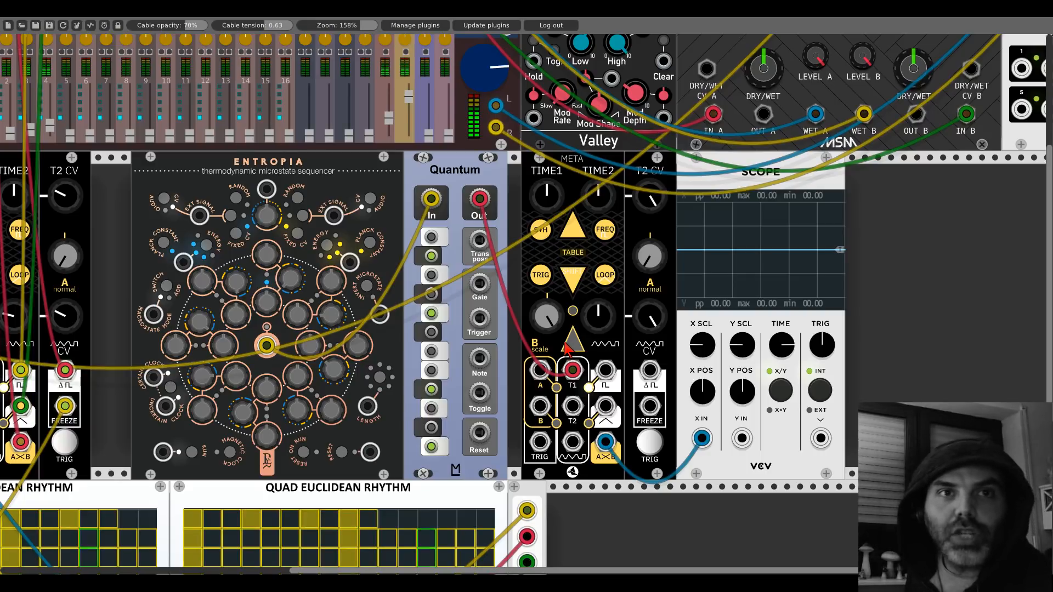
drag(540, 162, 527, 161)
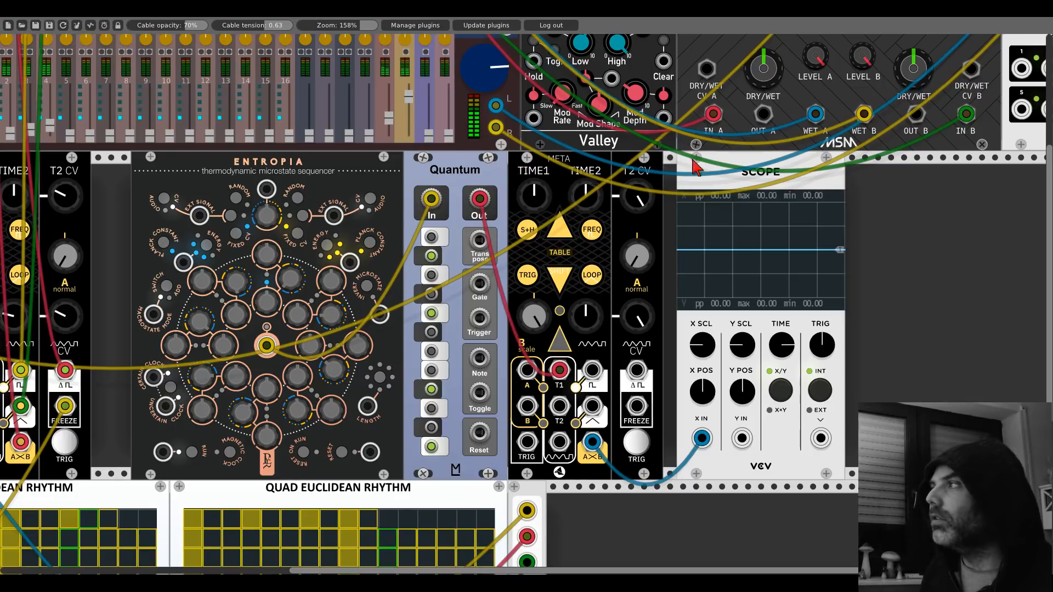
drag(715, 165, 702, 164)
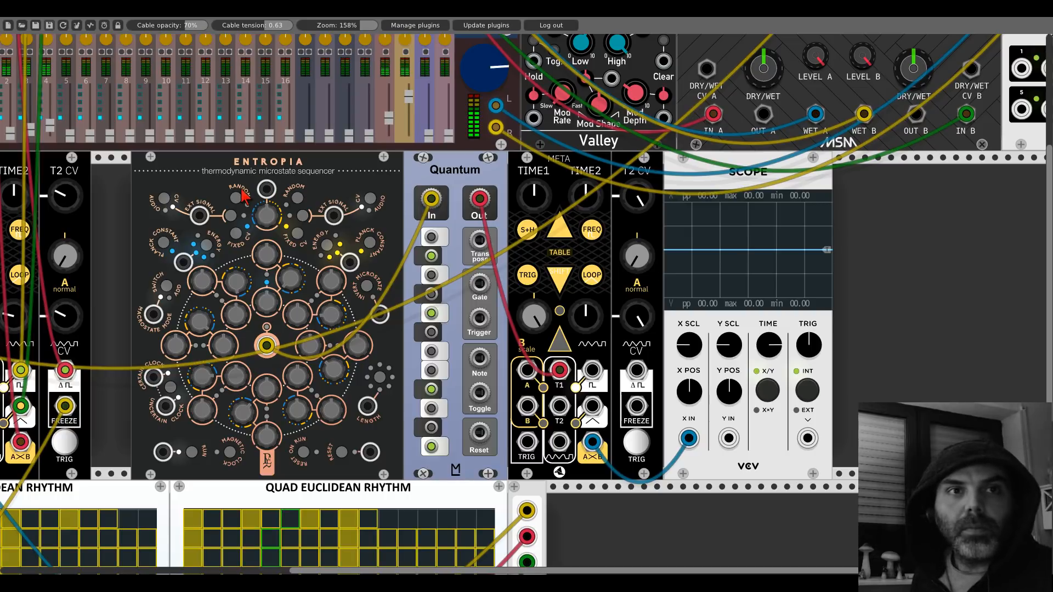
- Patch the second OUT of the middle Quad Euclidean Rhythm to Entropia's Certain Clock input
drag(238, 193, 254, 187)
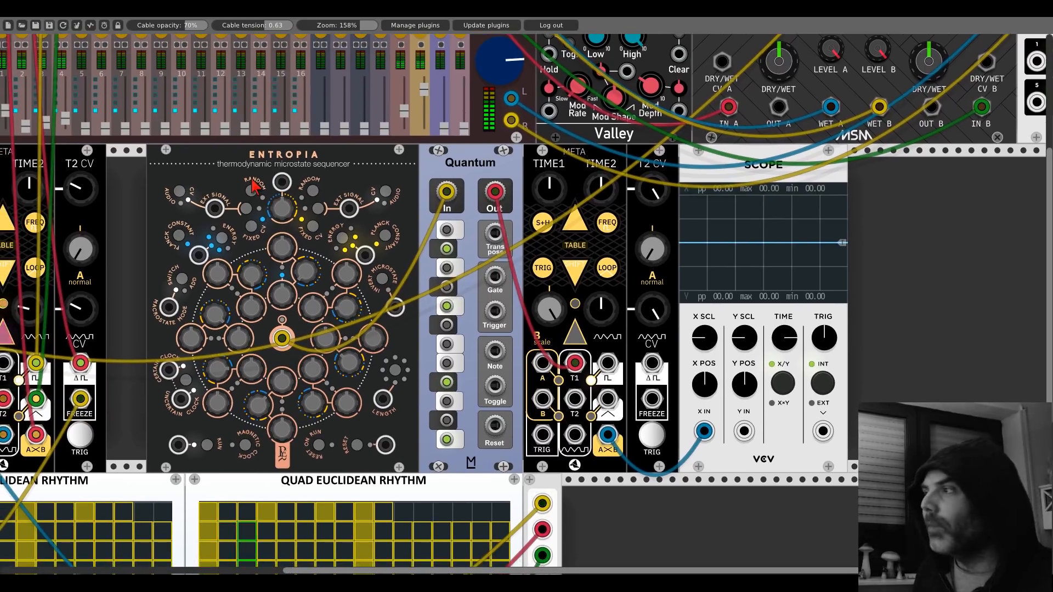
drag(159, 358, 582, 134)
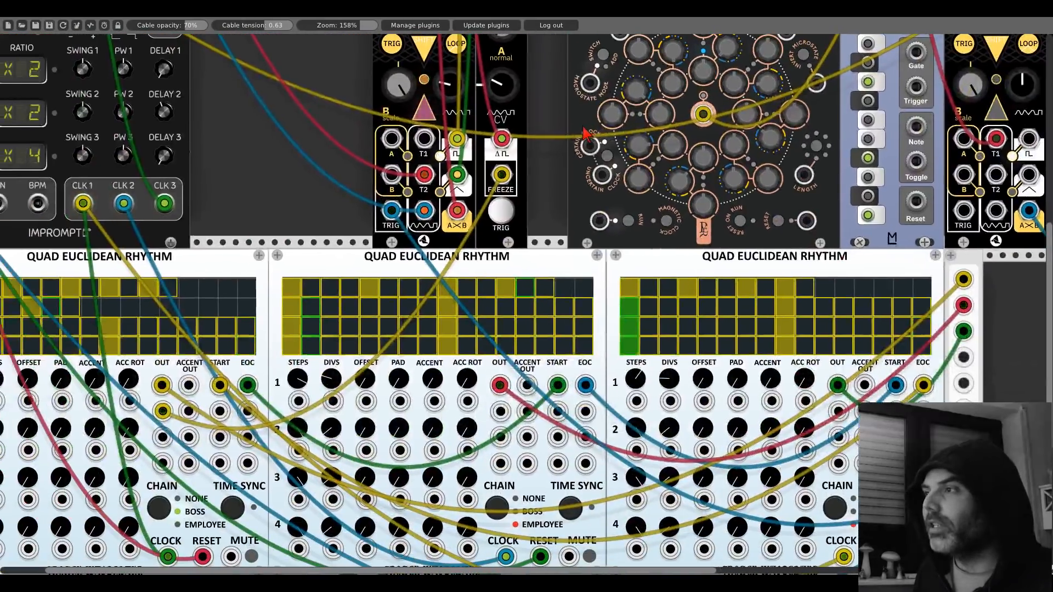
drag(230, 233, 321, 136)
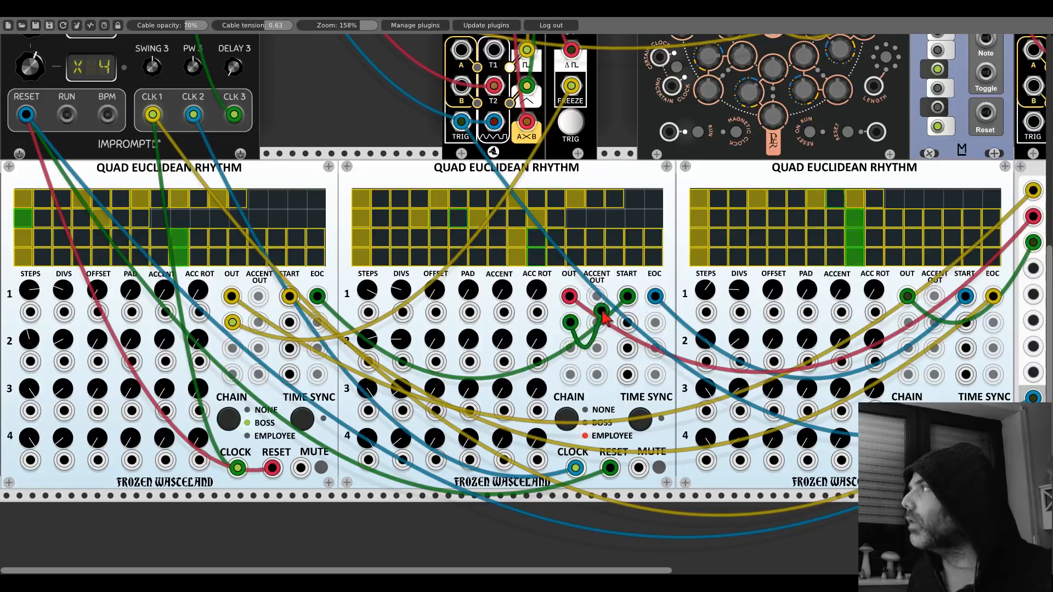
scroll(603, 317, up, 5)
drag(602, 317, 659, 330)
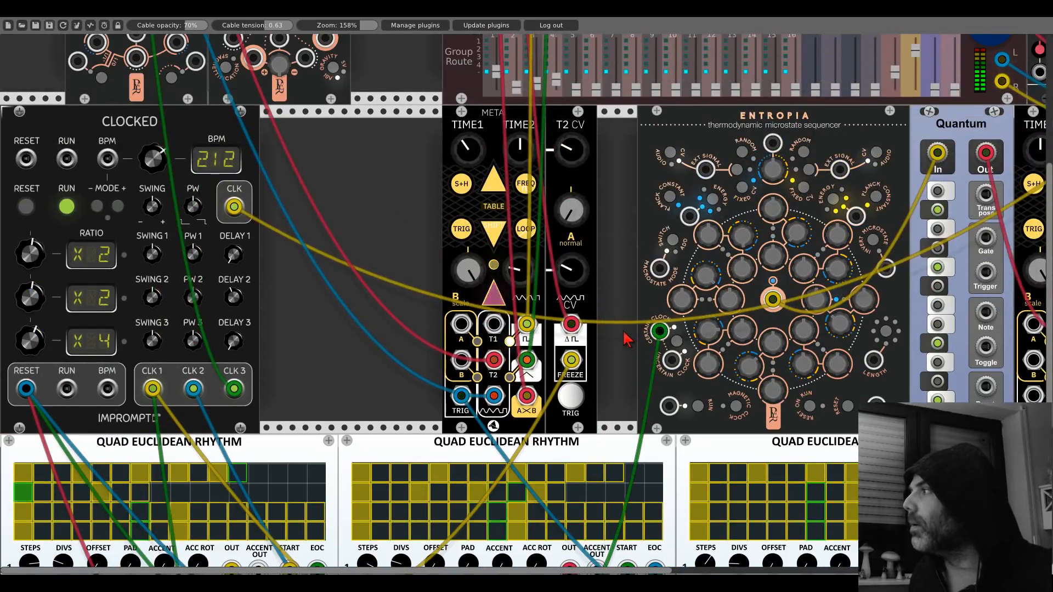
scroll(350, 314, right, 5)
drag(538, 226, 512, 225)
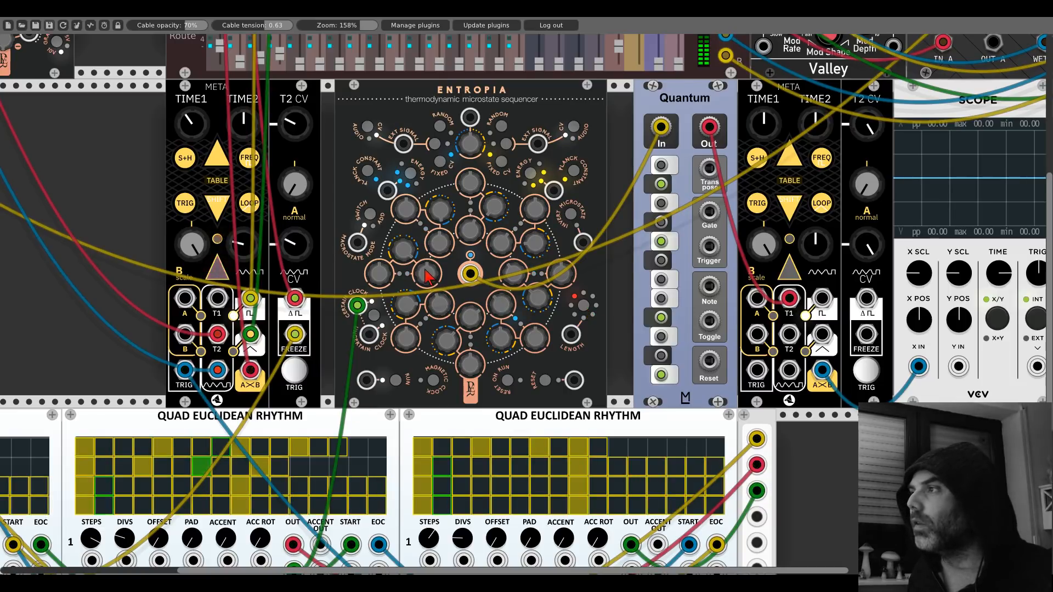
- Turn on LOOP on the duplicate META and patch its A><B output to the left input of mixer channel 5
drag(527, 104, 507, 168)
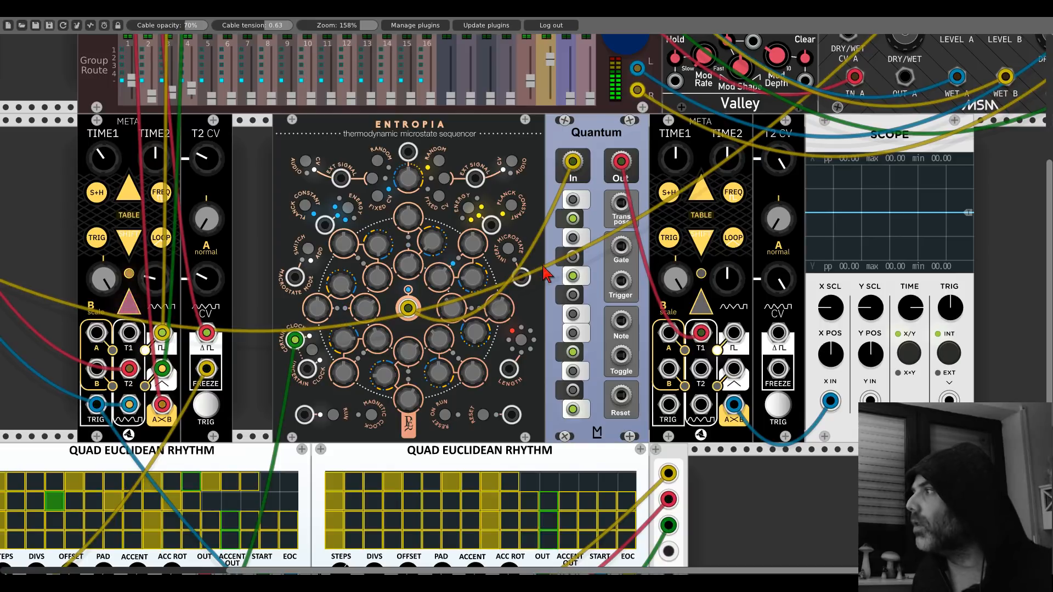
click(734, 240)
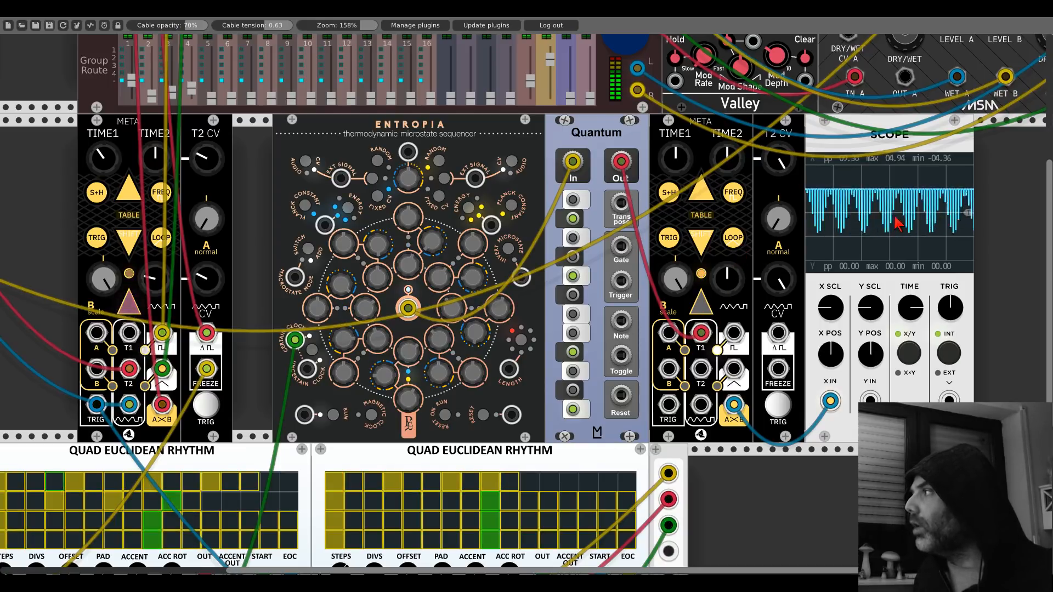
scroll(241, 81, up, 5)
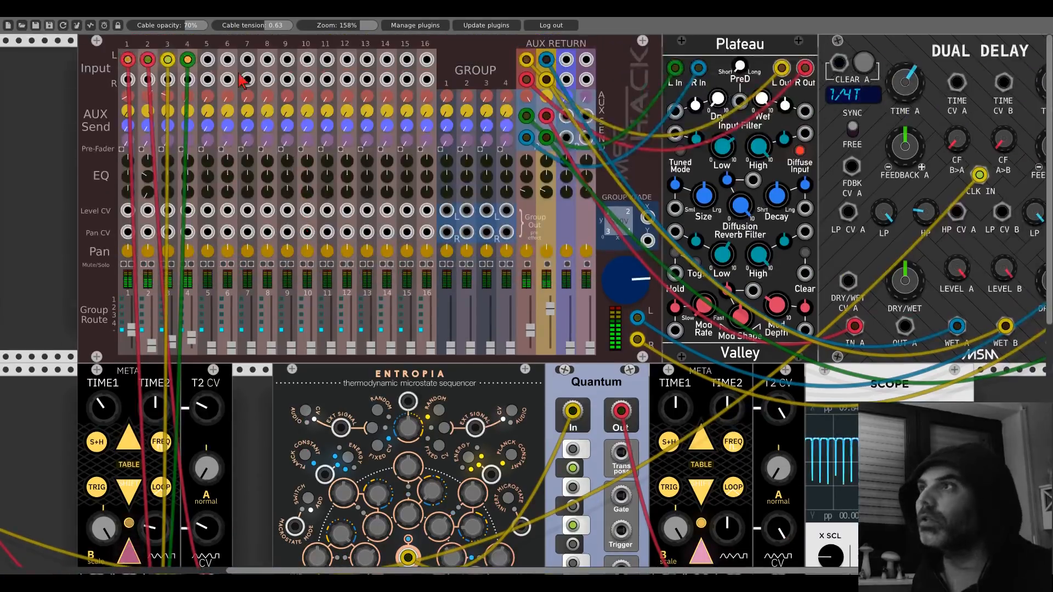
scroll(242, 81, down, 5)
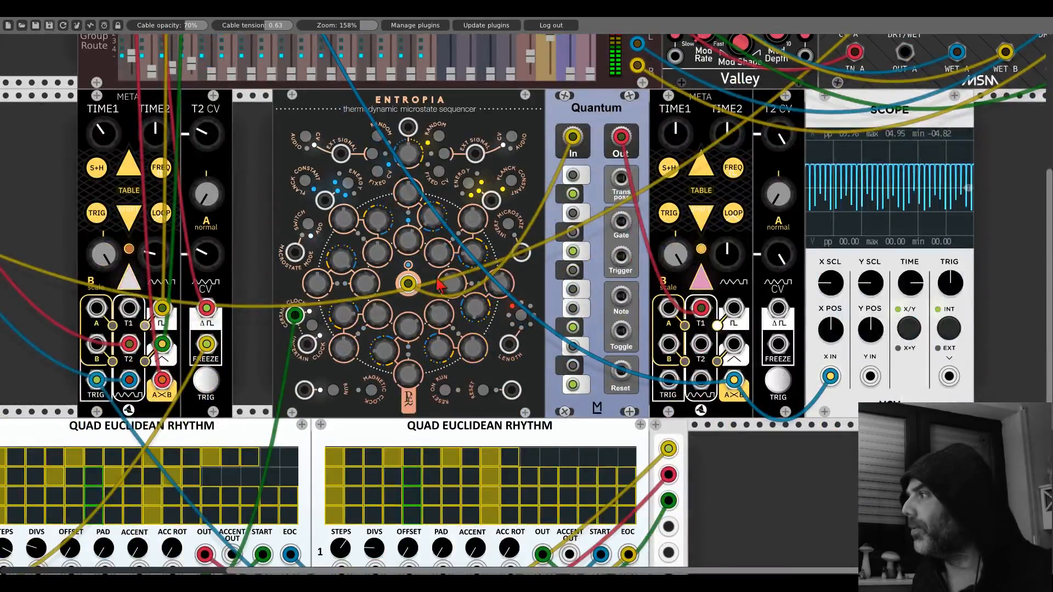
scroll(439, 283, up, 5)
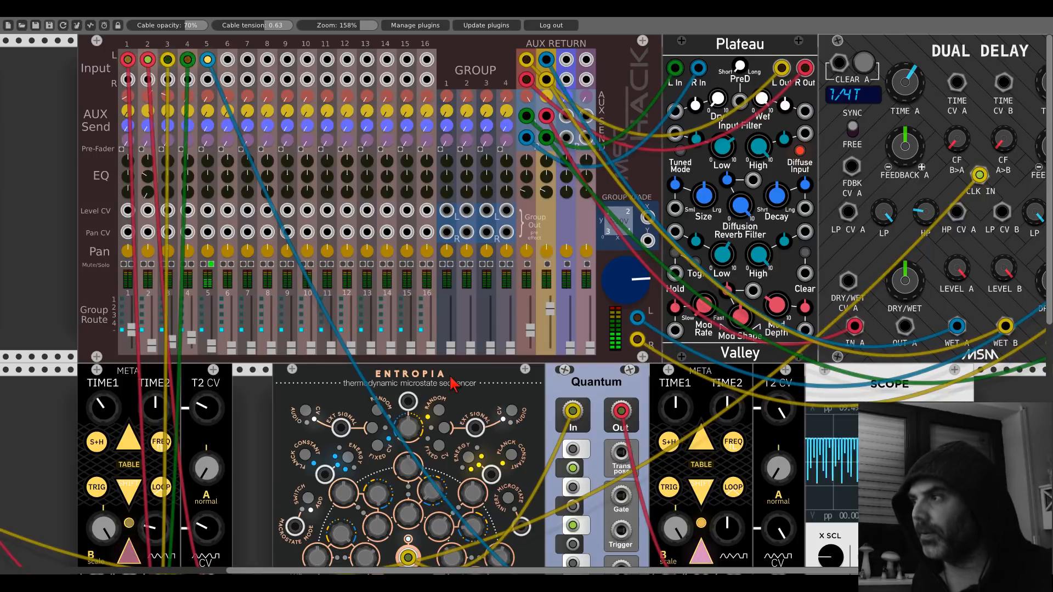
scroll(465, 378, down, 5)
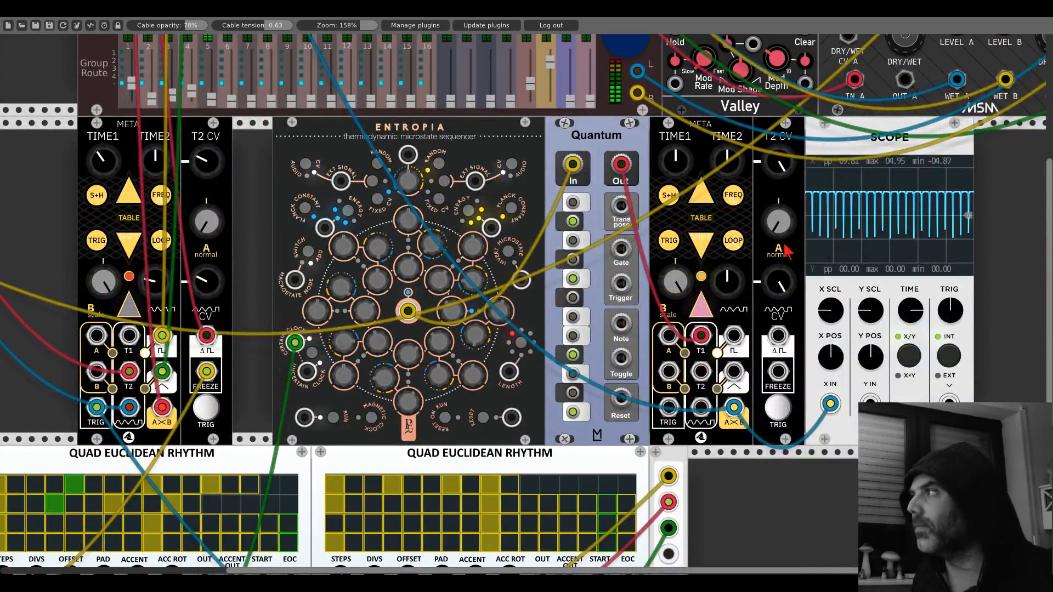
- Turn the duplicate META's waveform knob beneath LOOP down to its minimum
scroll(565, 184, right, 5)
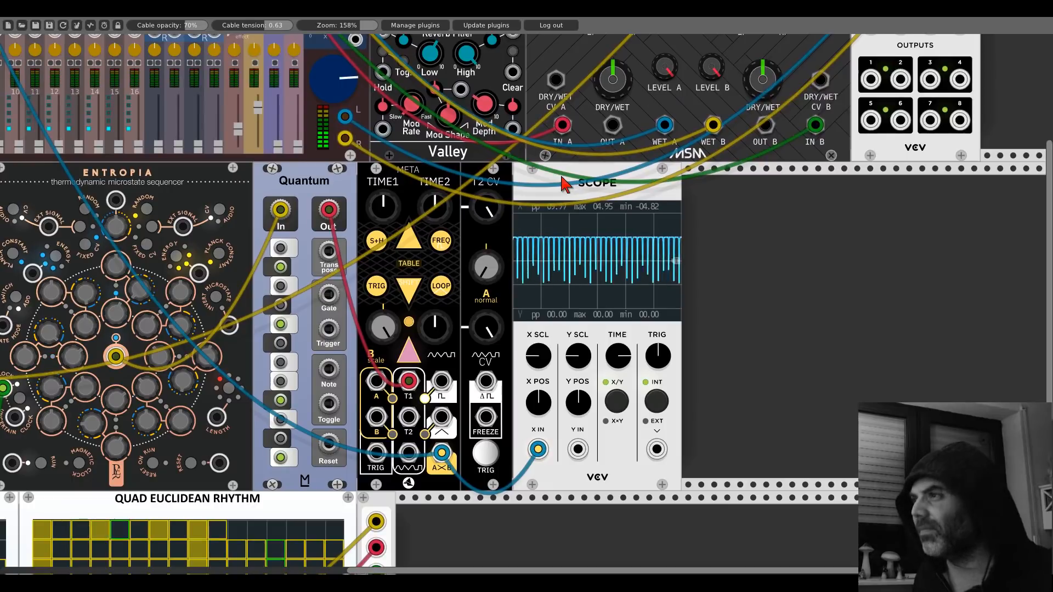
scroll(565, 184, down, 1)
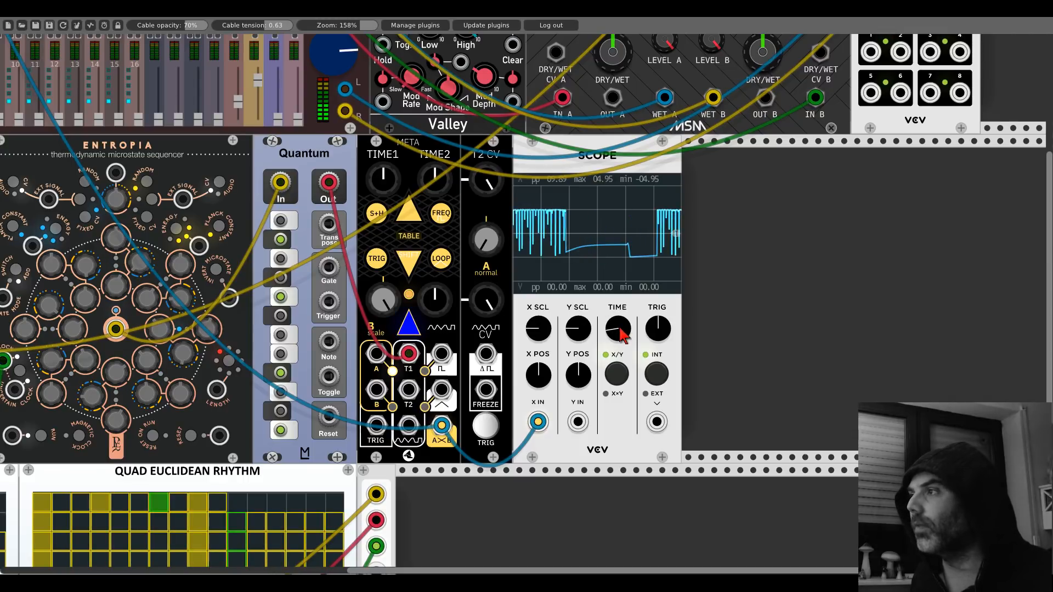
drag(434, 298, 434, 310)
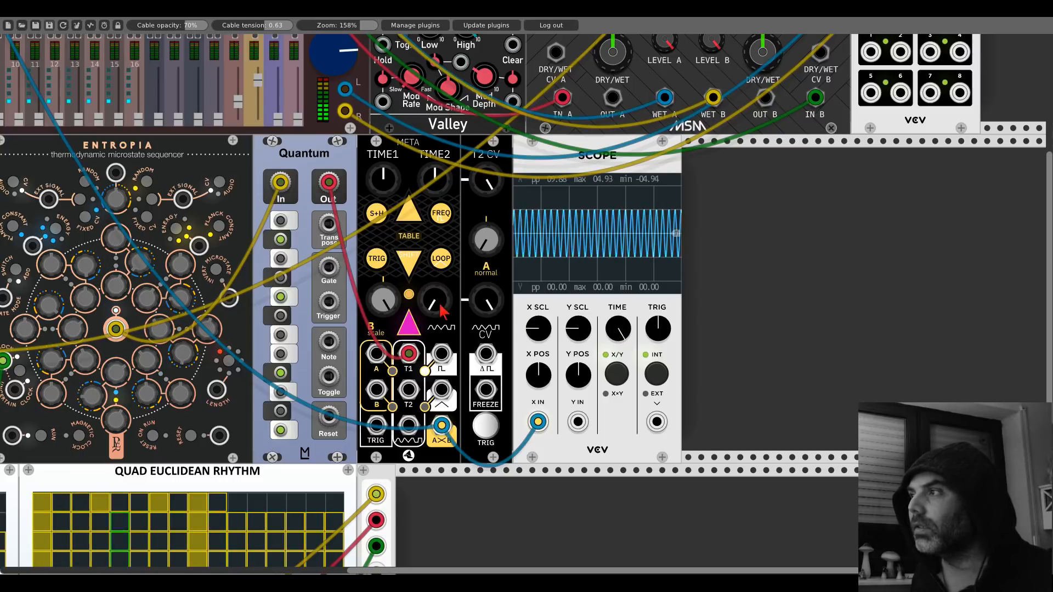
drag(440, 312, 435, 362)
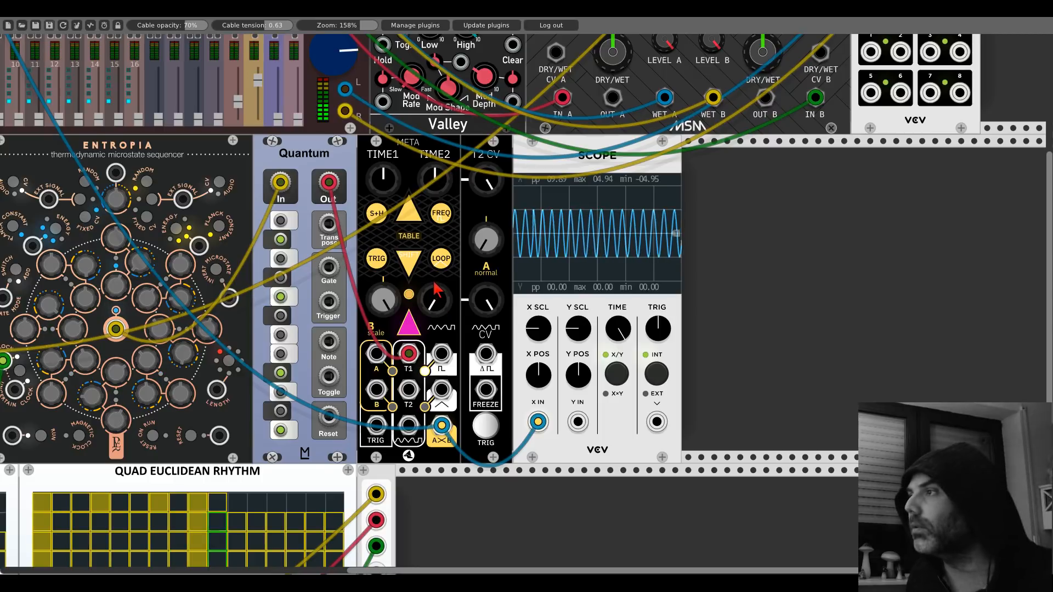
- Patch Quantum's Gate output to the looping META's TRIG input, after trying its Trigger output there
drag(376, 425, 331, 305)
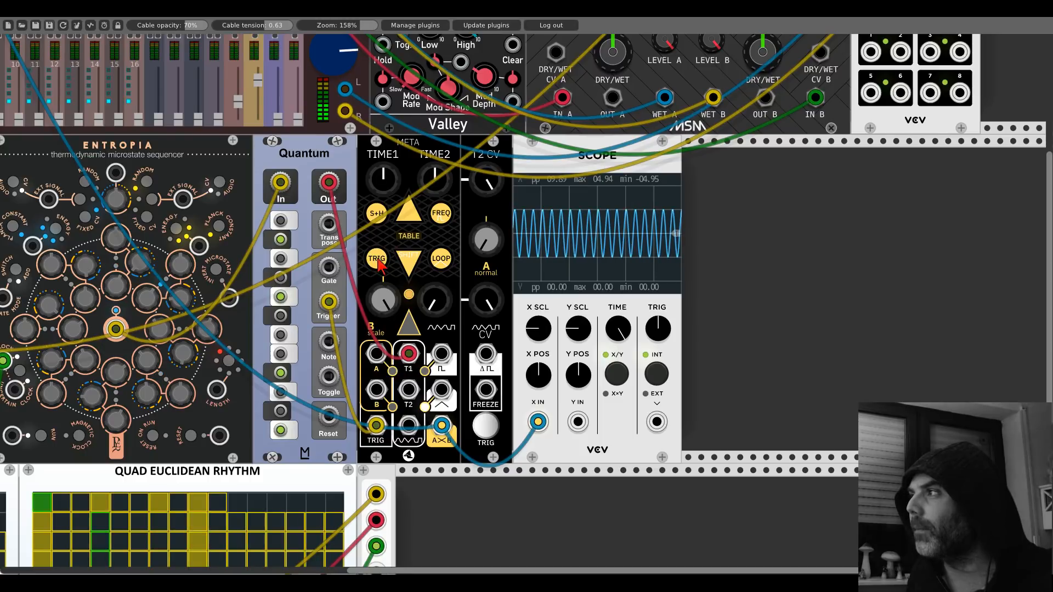
drag(330, 304, 330, 270)
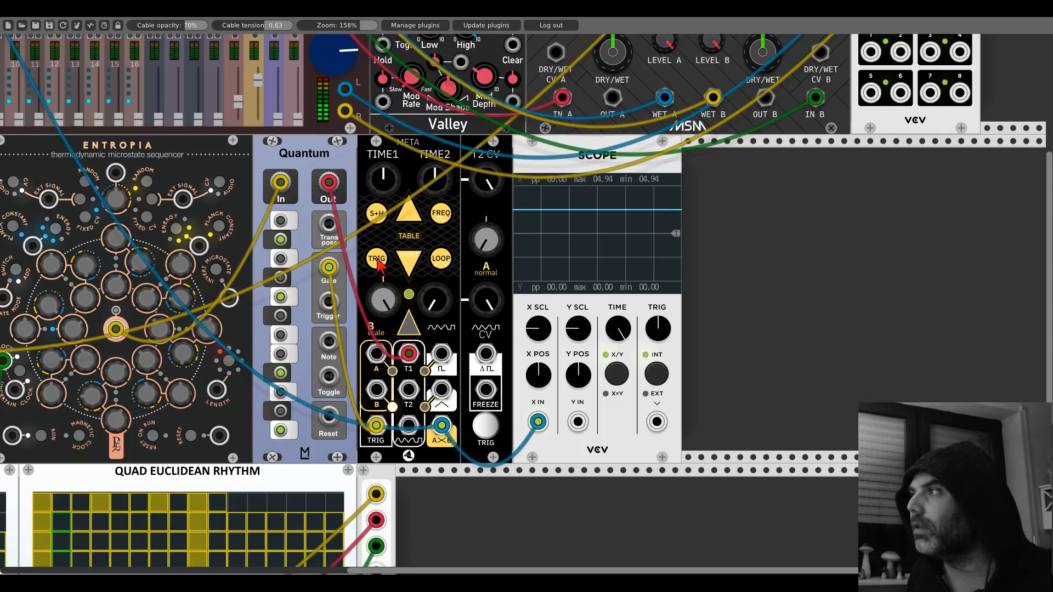
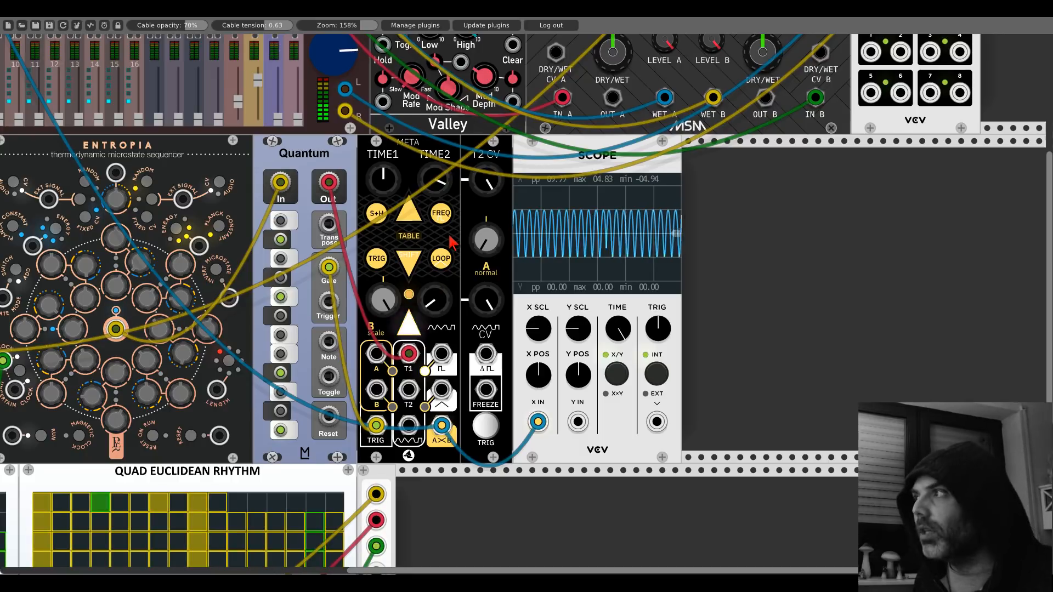
- Step the looping META three tables down with its TABLE selector
drag(449, 236, 514, 212)
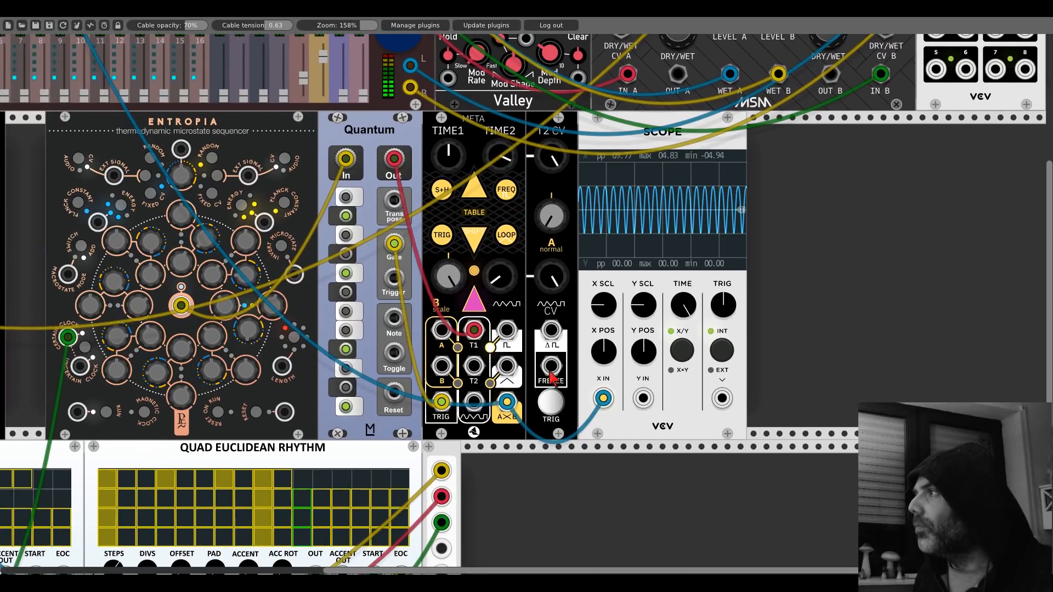
drag(194, 50, 530, 299)
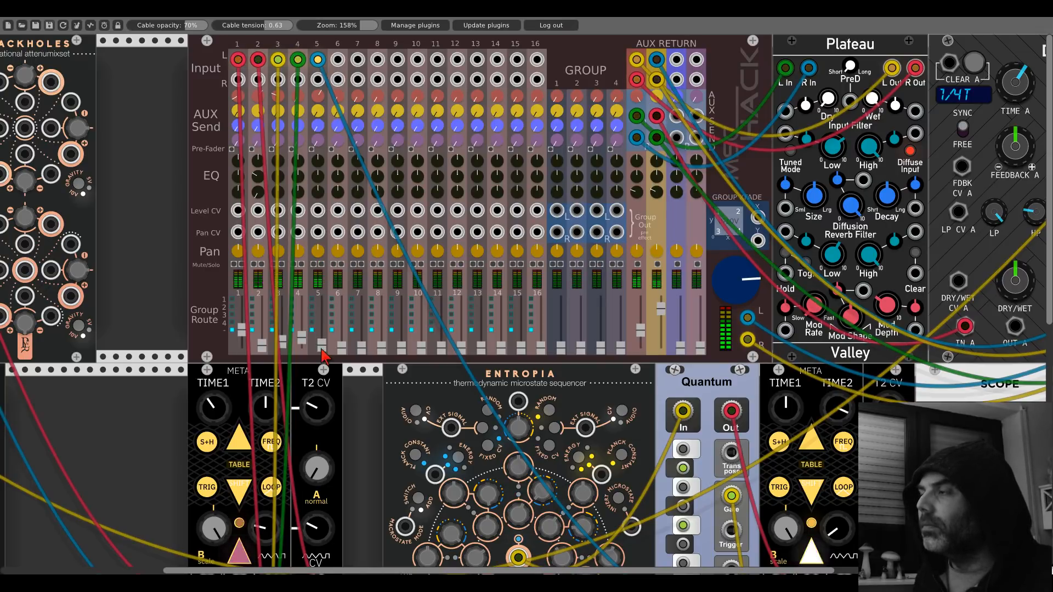
scroll(324, 354, down, 5)
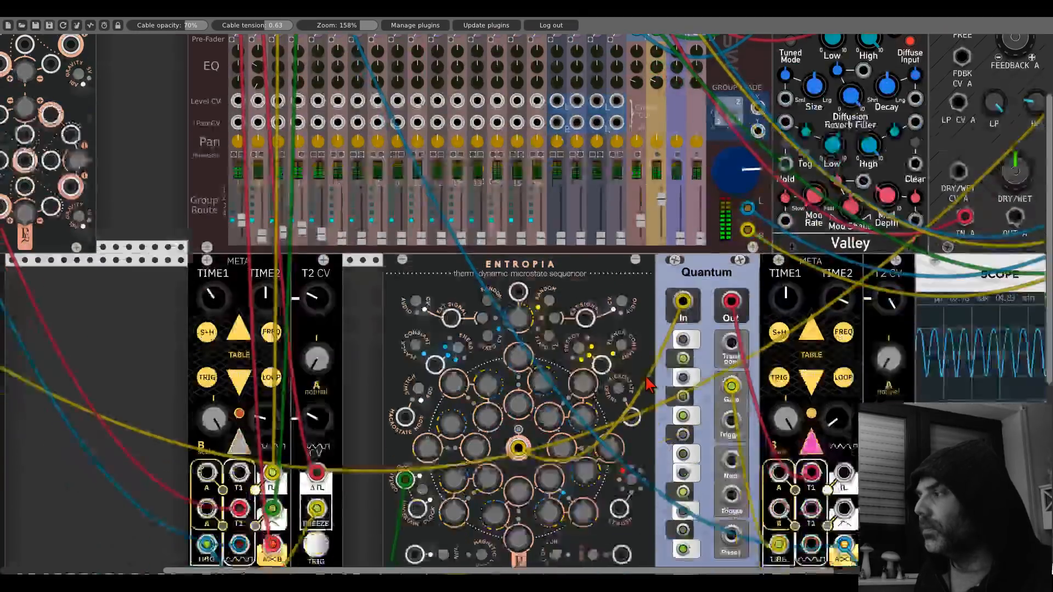
drag(567, 314, 451, 313)
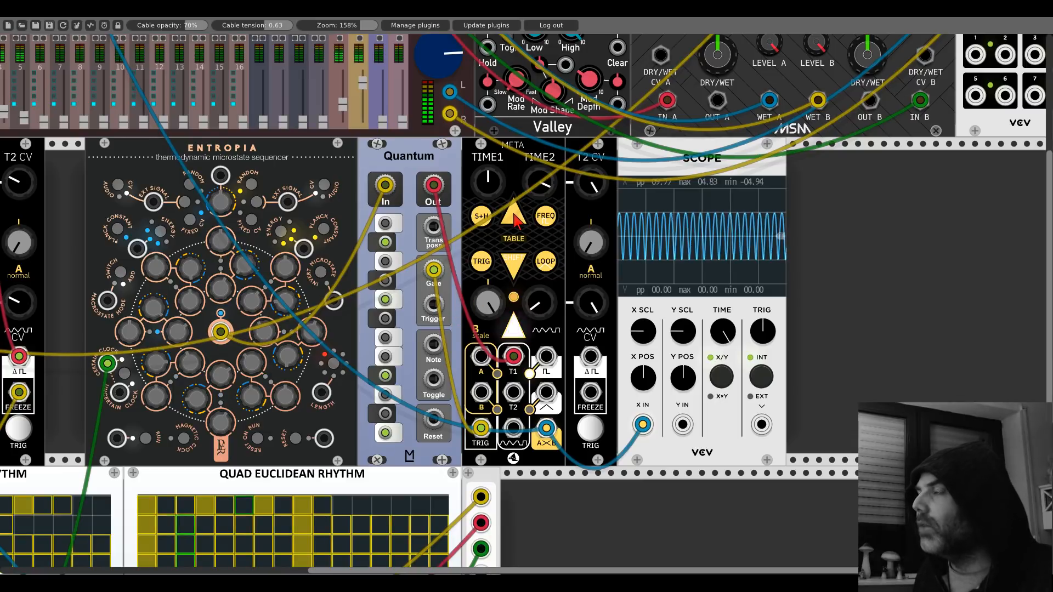
click(517, 266)
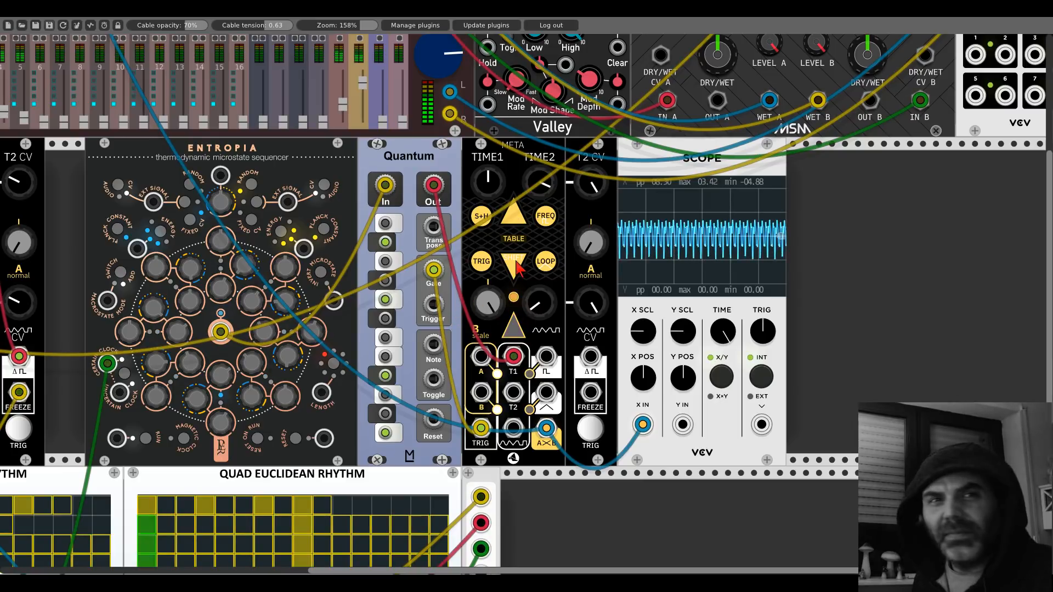
click(516, 266)
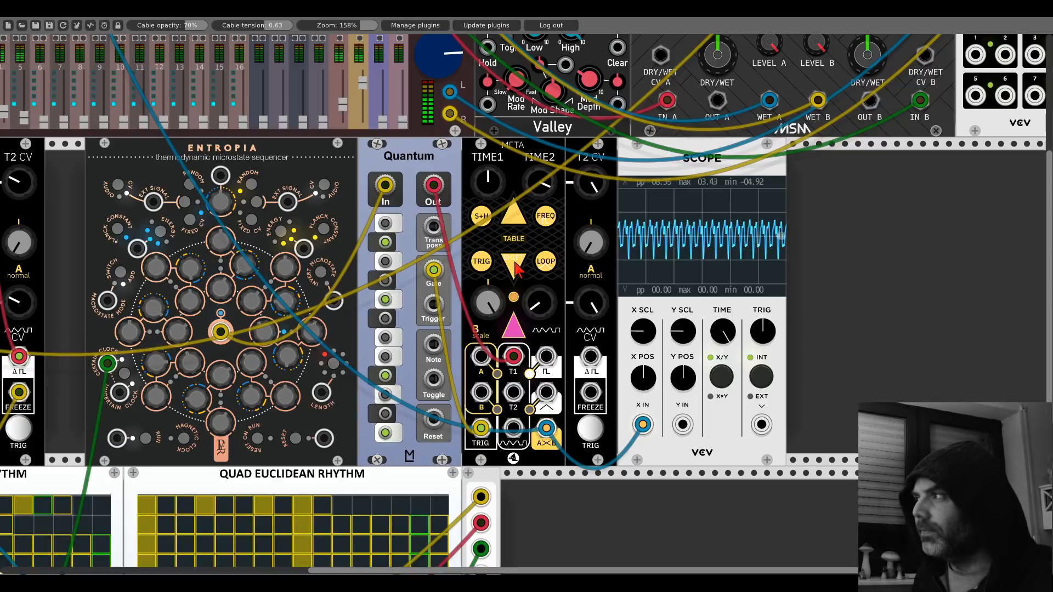
click(517, 265)
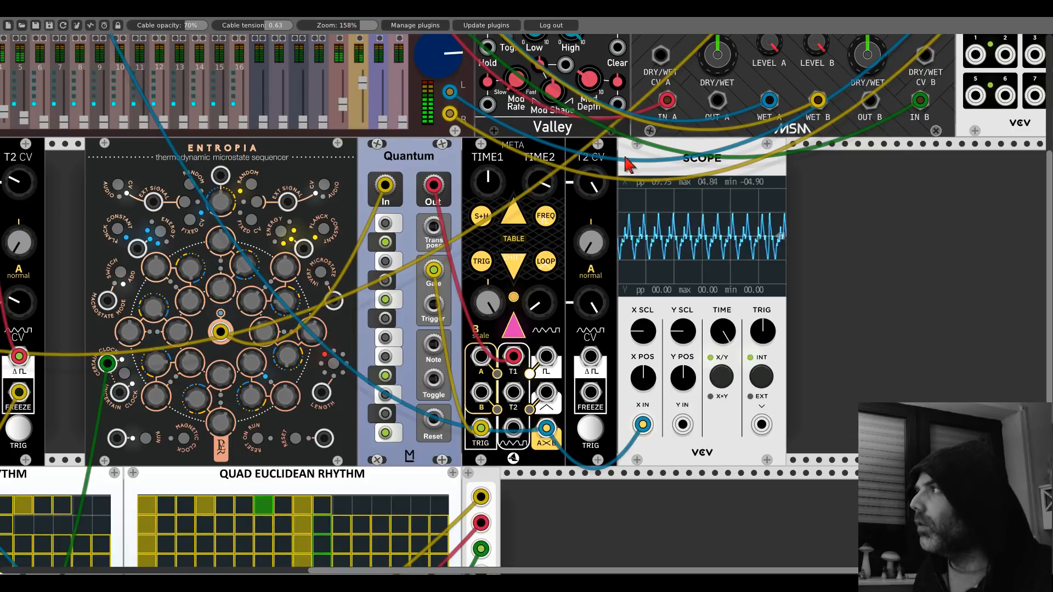
- Move the Scope and looping META away from Quantum and add a 21kHz D∞ module in the gap
drag(626, 159, 766, 169)
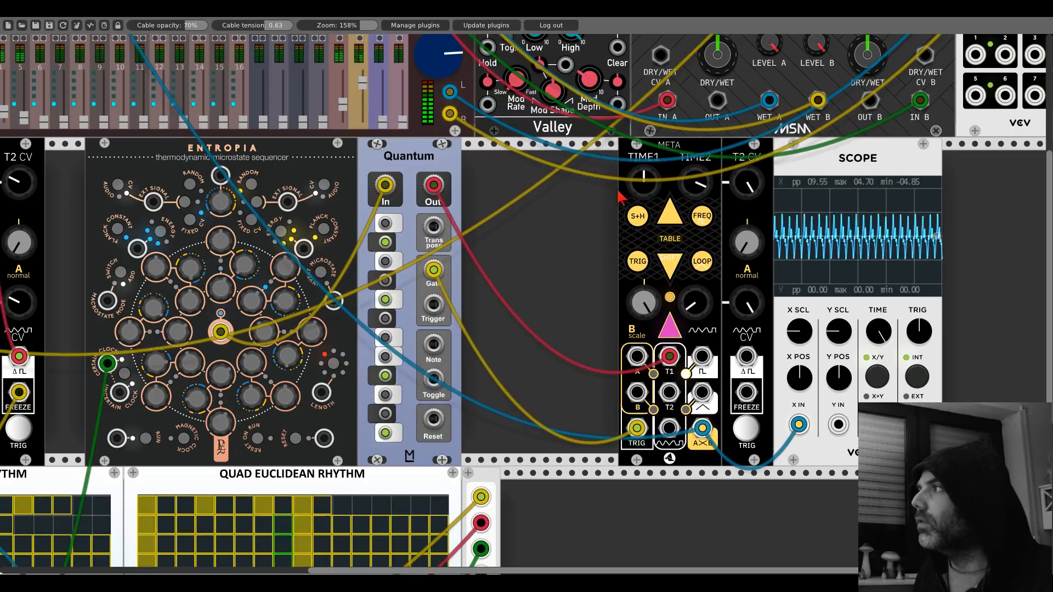
drag(643, 183, 643, 186)
right_click(582, 221)
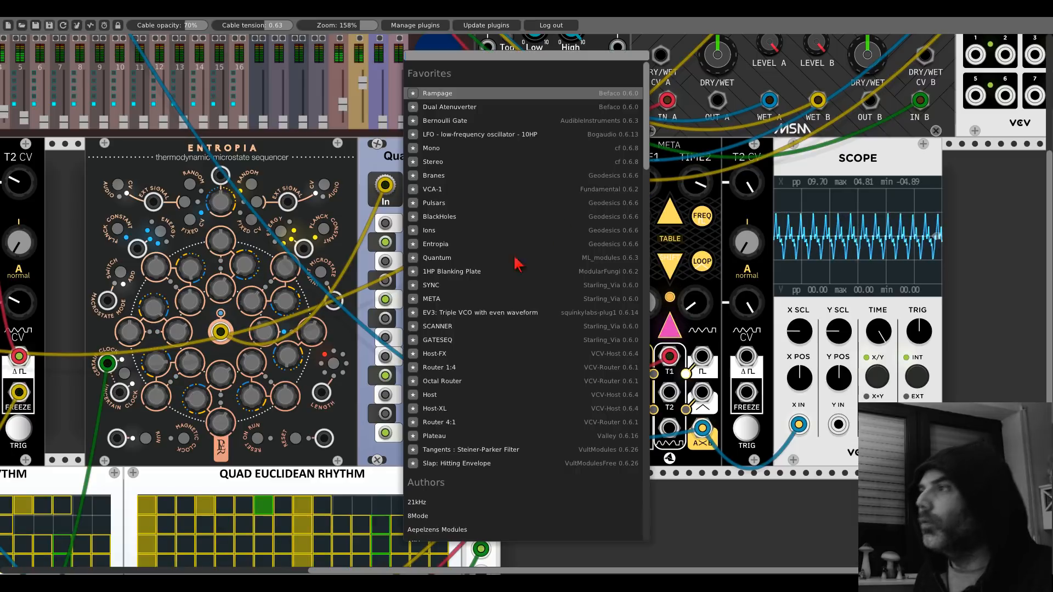
click(414, 504)
click(451, 121)
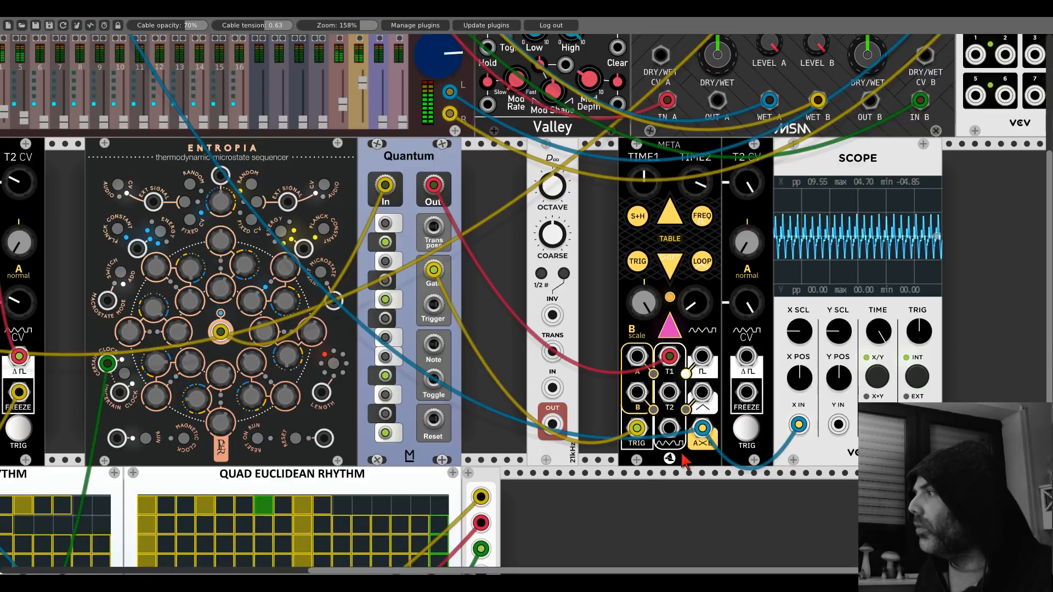
- Route Quantum's Out through D∞'s IN and OUT to the looping META's T1 input and close the gaps between the three modules
drag(669, 357, 552, 388)
drag(552, 424, 669, 356)
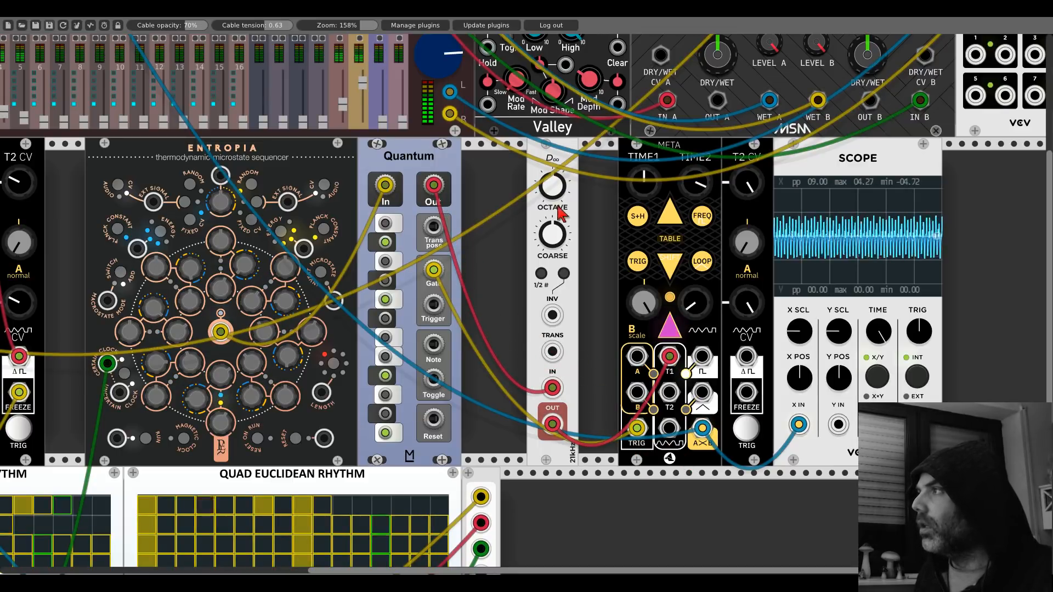
drag(556, 164, 490, 161)
drag(670, 165, 566, 165)
- Move the Scope farther away, duplicate the looping META, and place a duplicate of D∞ between the two METAs
drag(788, 166, 1030, 165)
key(ctrl+d)
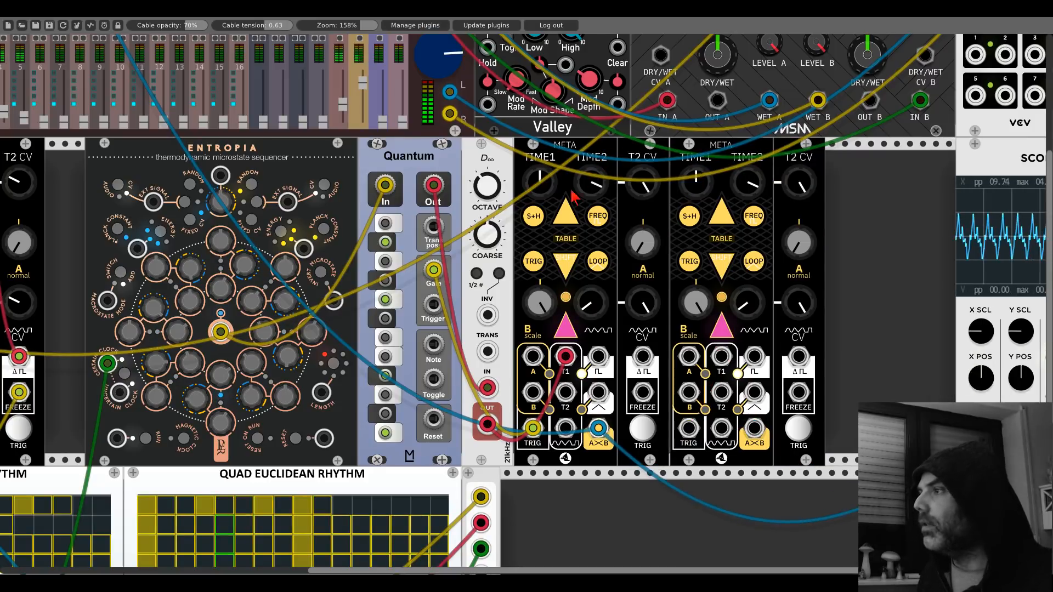
drag(719, 159, 811, 159)
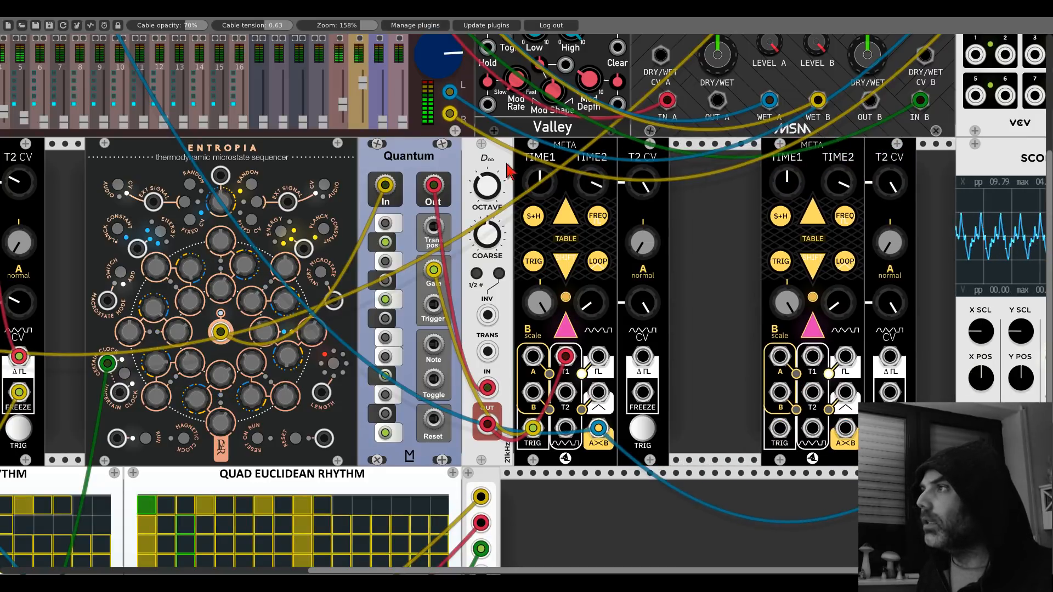
key(ctrl+d)
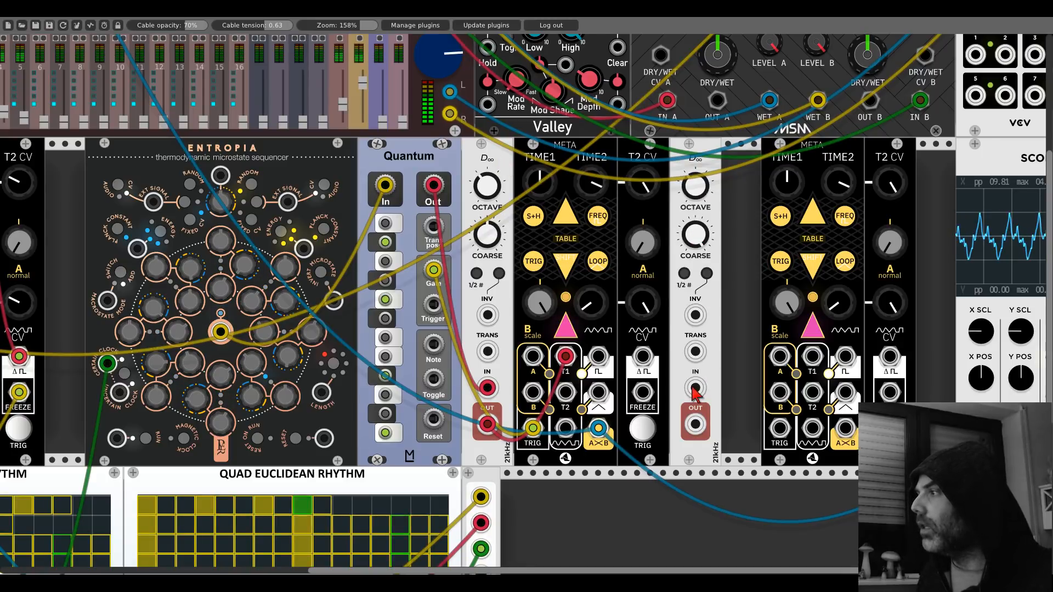
- Patch Quantum's Out through the second D∞ to the new META's T1 input, and its A><B output to mixer channel 6's left input
drag(695, 387, 433, 185)
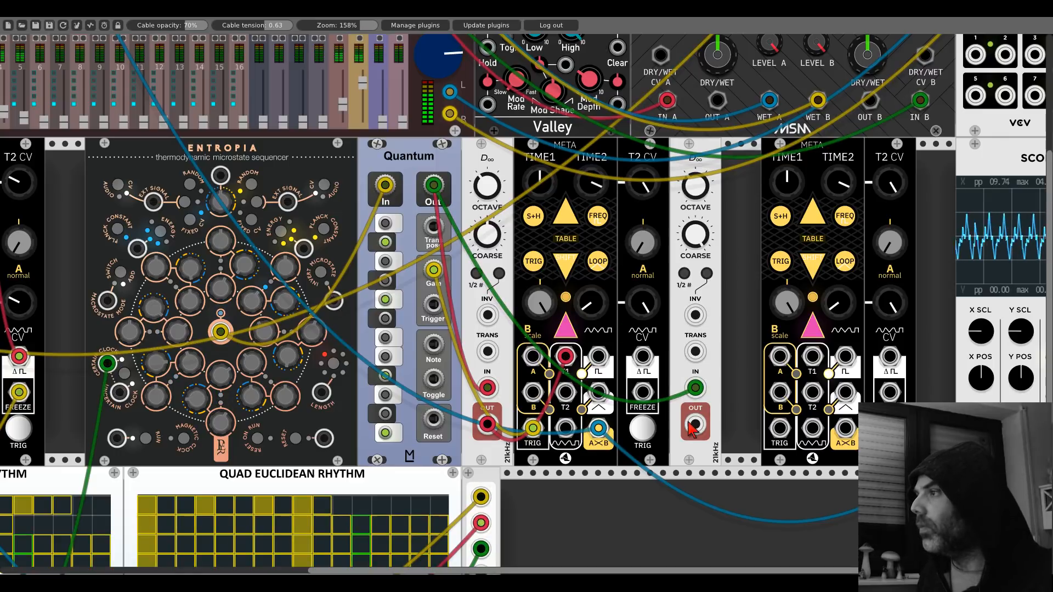
drag(695, 424, 812, 356)
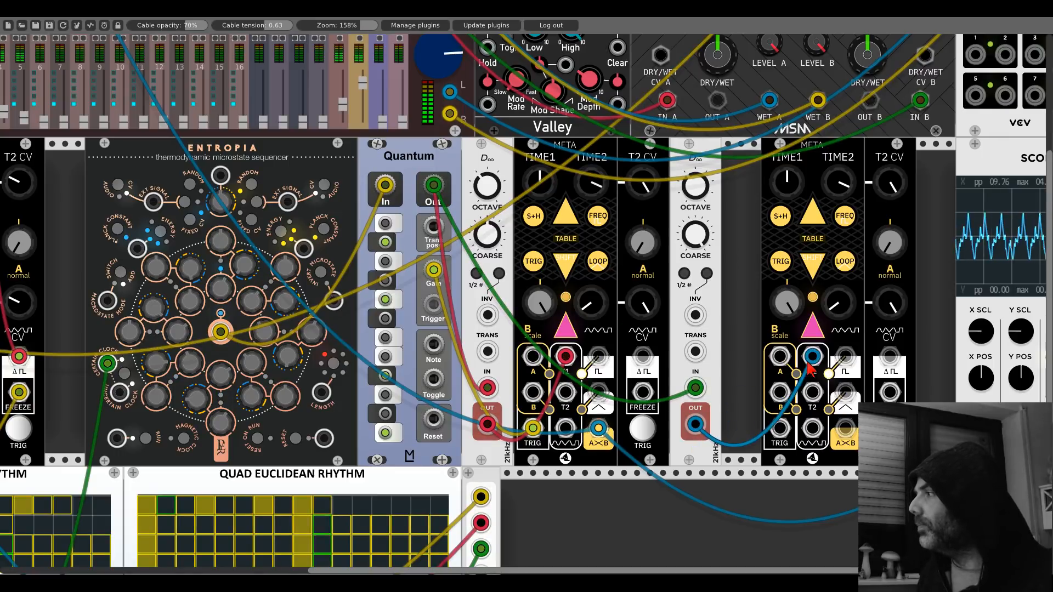
drag(845, 428, 180, 60)
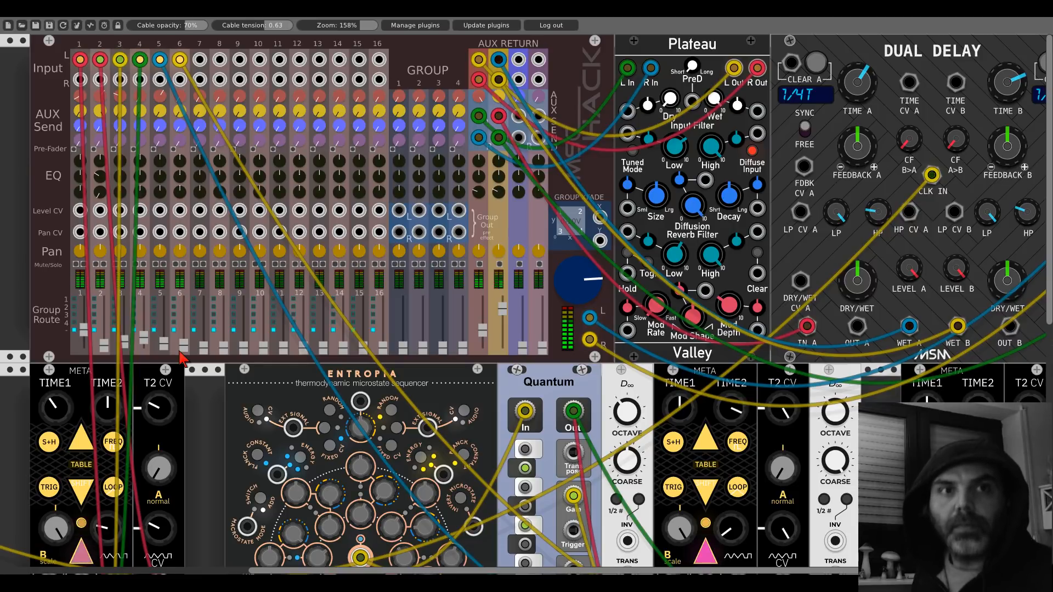
- Place the new META directly beside the second D∞ and the Scope directly beside that META
drag(629, 358, 391, 205)
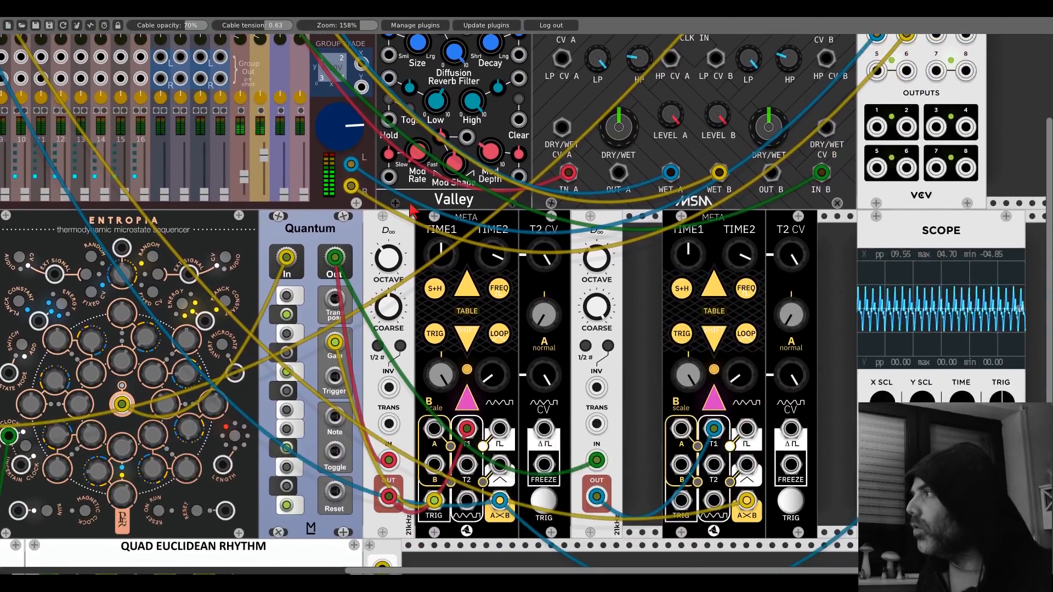
drag(729, 233, 685, 235)
drag(897, 233, 774, 240)
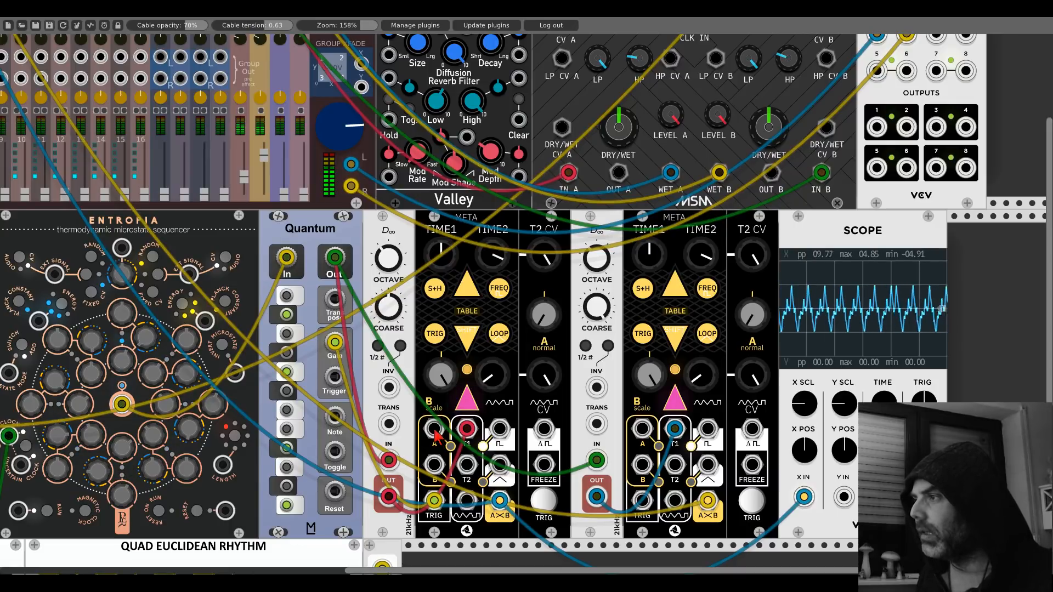
- Patch the new META's A><B output to the first looping META's A input, and try the reverse connection as well
drag(434, 429, 707, 500)
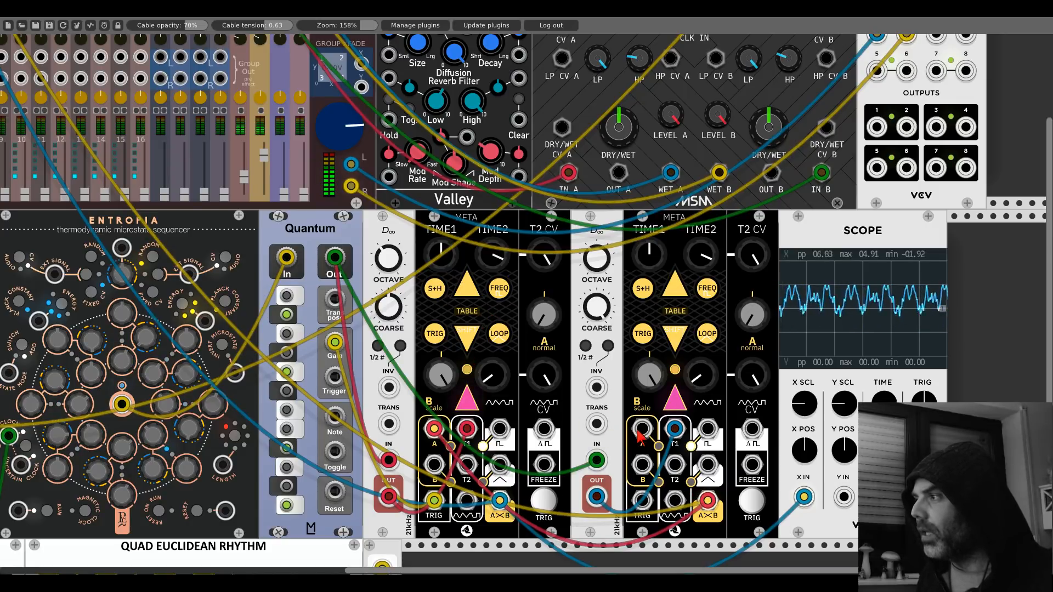
drag(639, 433, 507, 500)
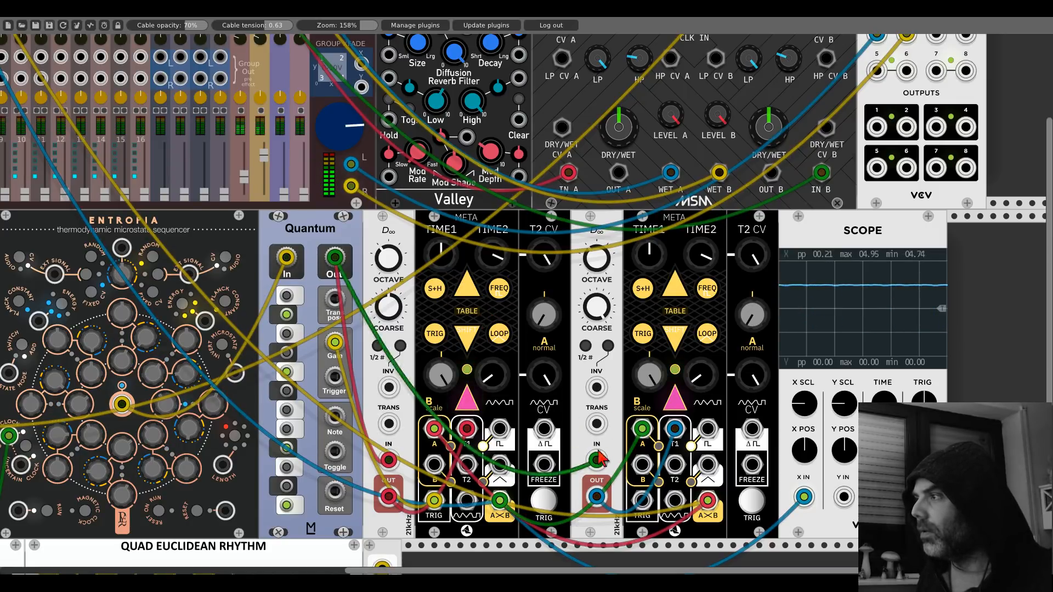
drag(642, 429, 615, 469)
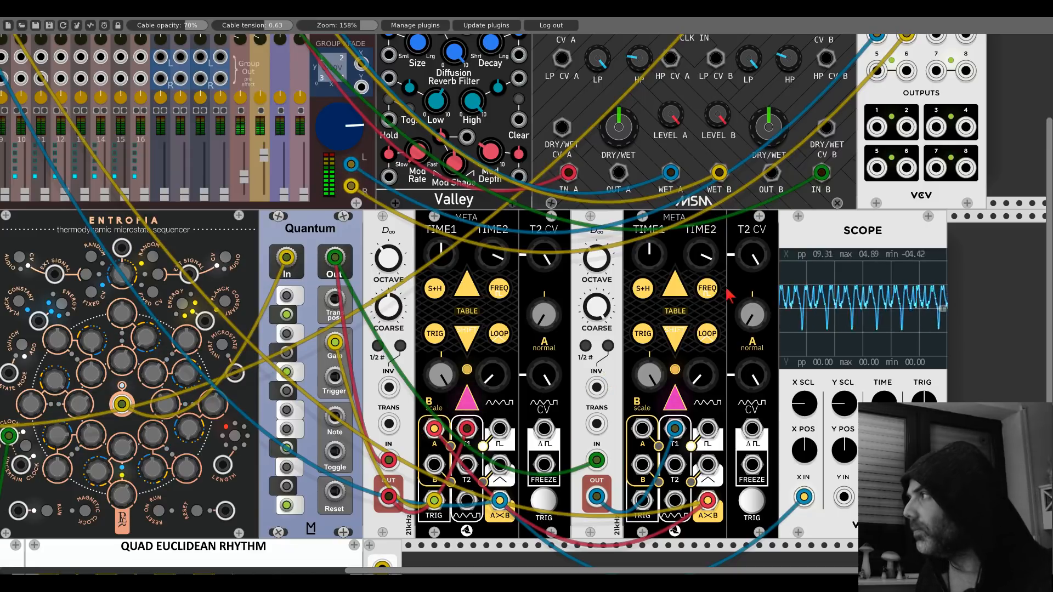
- Move the Scope and the new META away and add a Signal Delay module directly beside the second D∞
drag(785, 232, 942, 240)
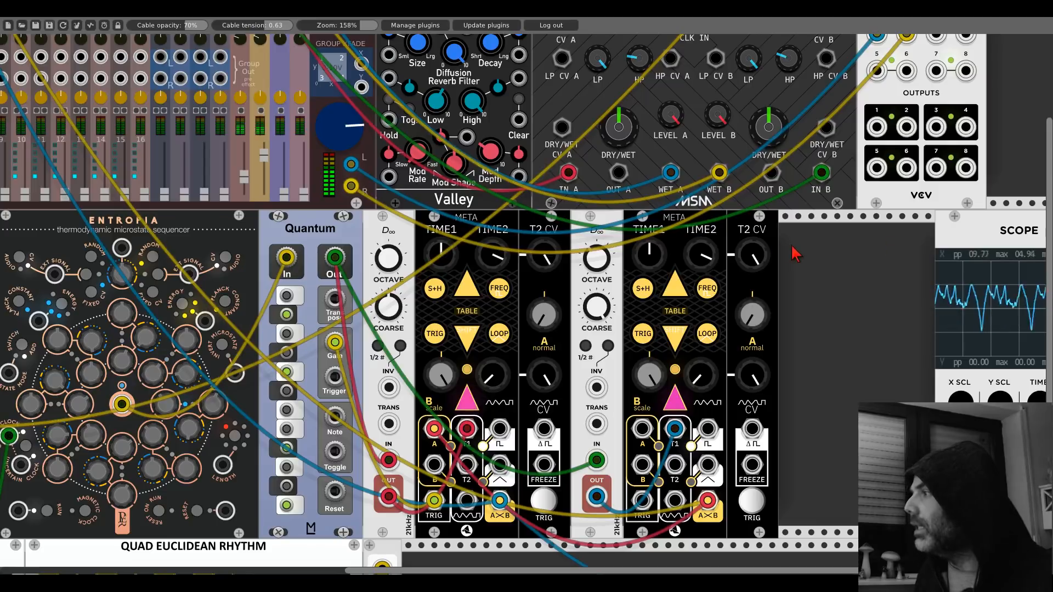
drag(791, 247, 731, 211)
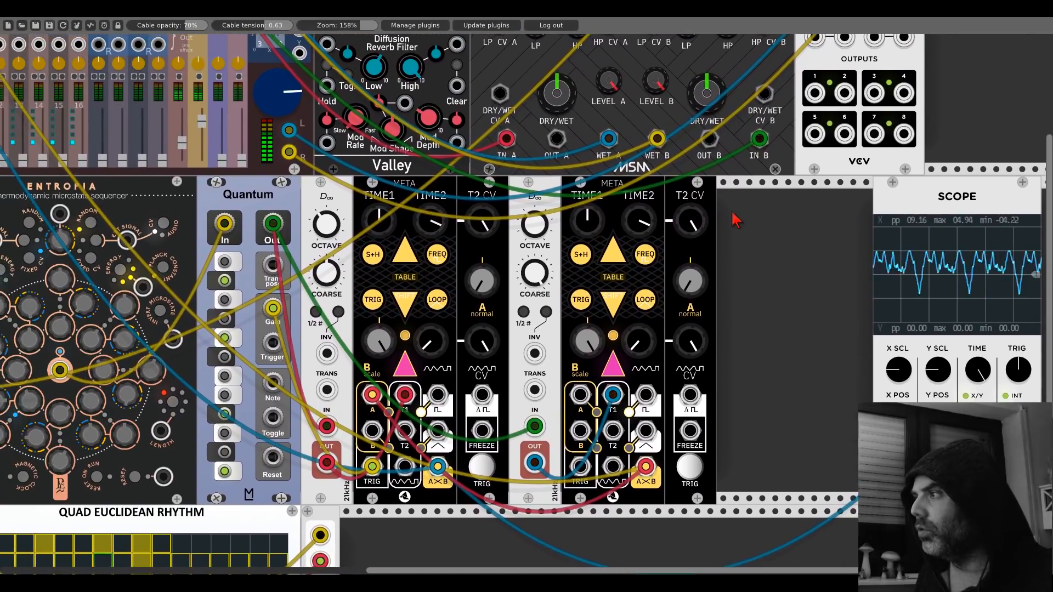
scroll(730, 212, down, 1)
drag(649, 178, 805, 181)
right_click(627, 231)
text(signal)
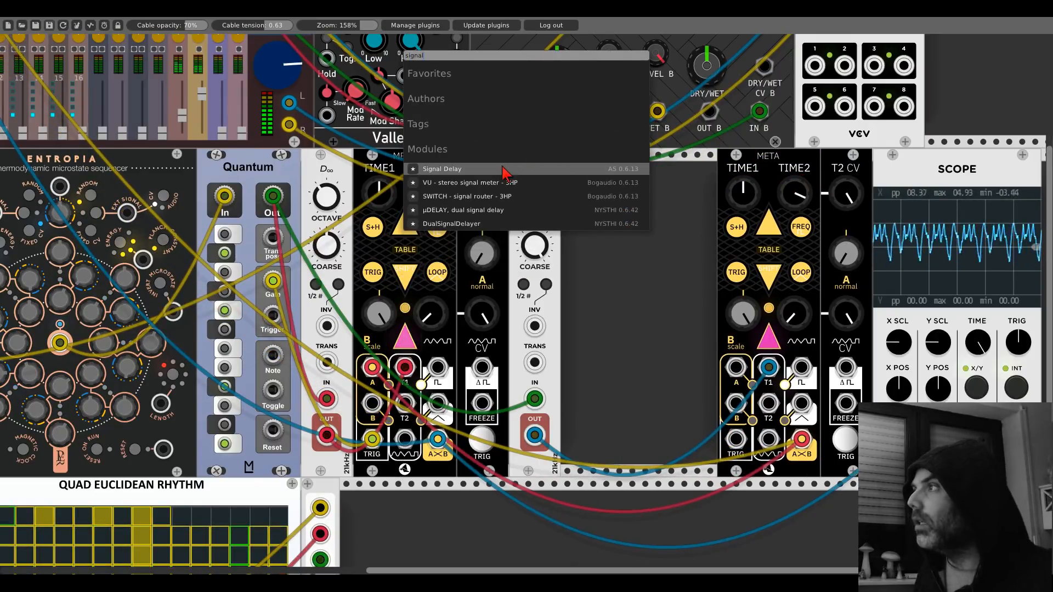
key(Return)
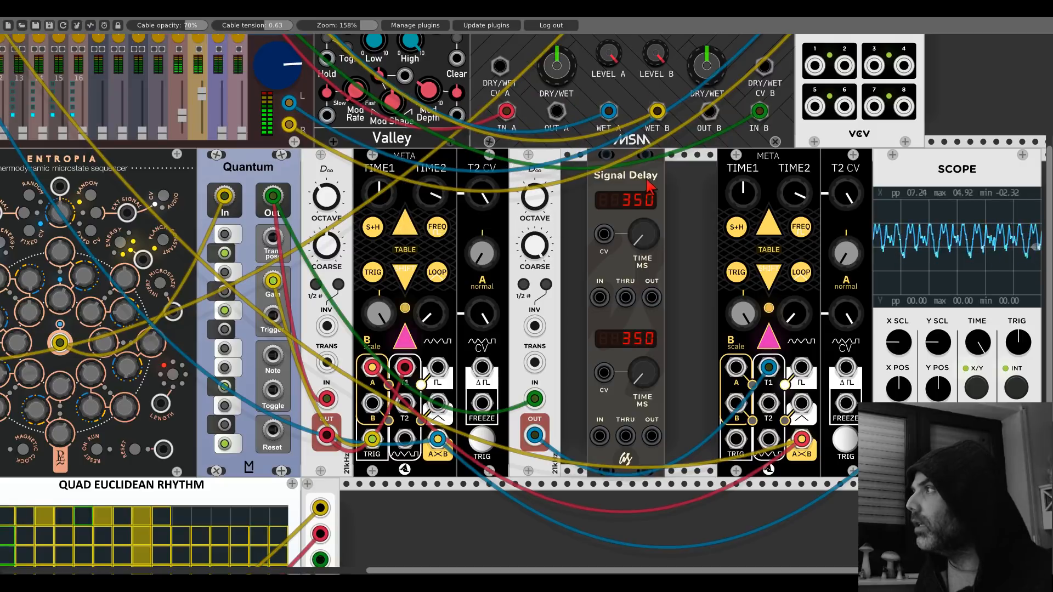
drag(675, 203, 528, 248)
- Move the Scope and new META farther away and add the BPM to Delay MS Calculator Compact beside Signal Delay
drag(736, 211, 889, 202)
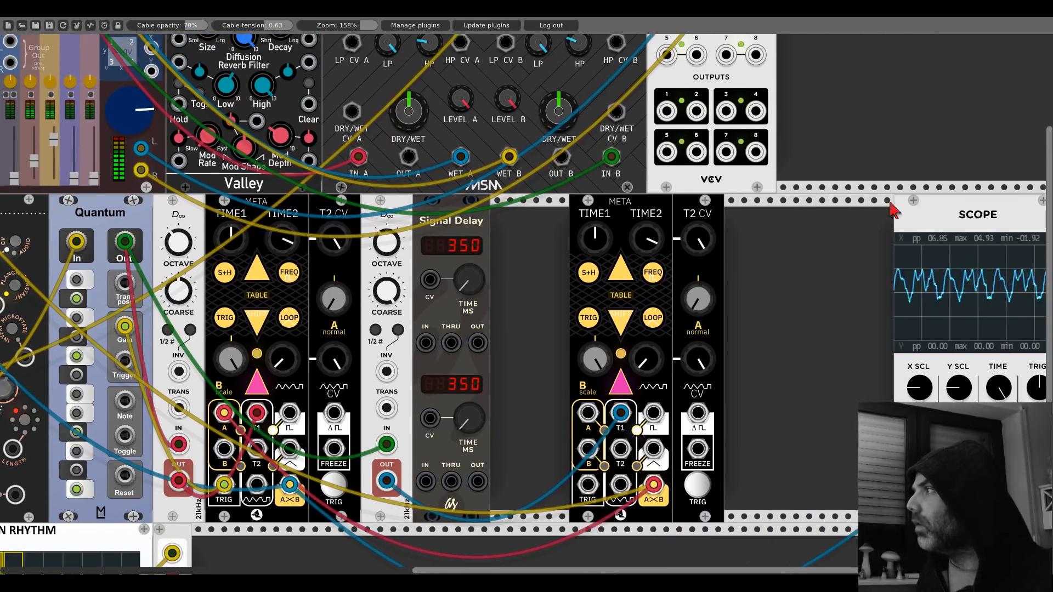
drag(653, 219, 823, 217)
right_click(571, 284)
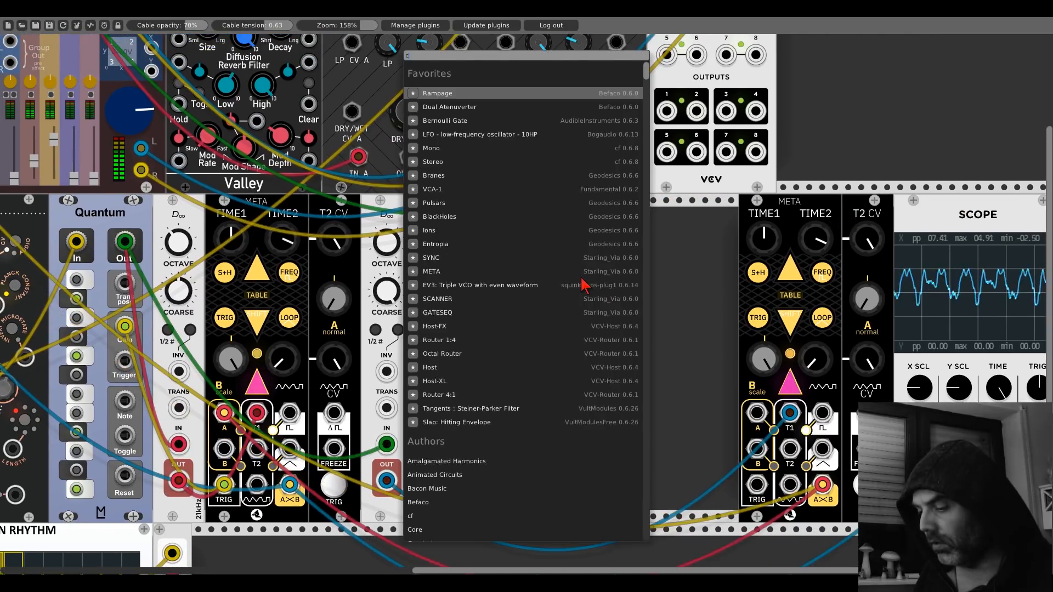
text(calcu)
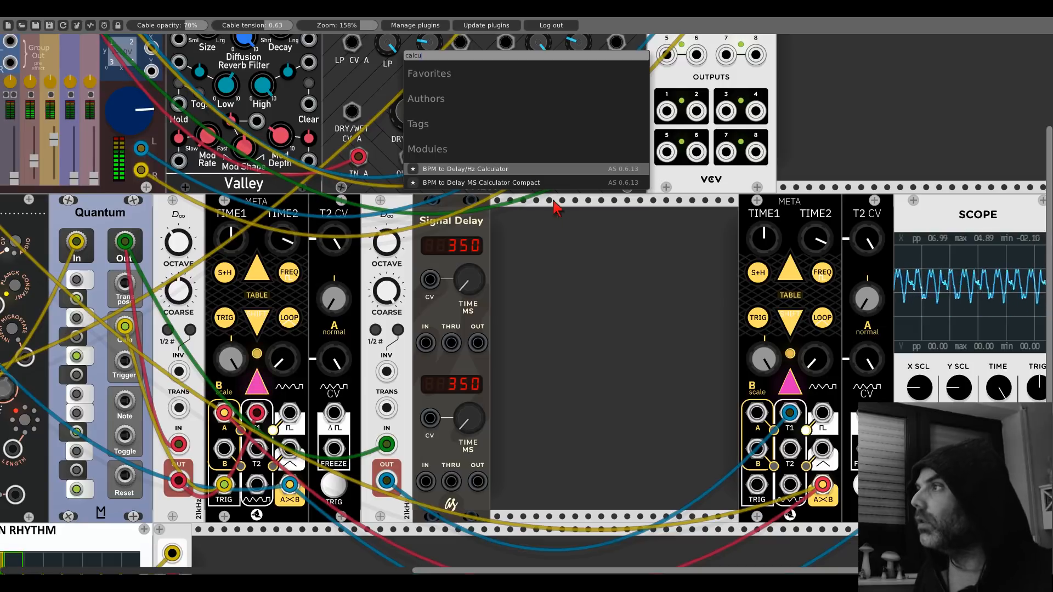
click(529, 183)
- Patch Clocked's BPM output to the EXT input of the BPM Delay/MS Calc
drag(554, 220, 171, 111)
scroll(524, 304, left, 15)
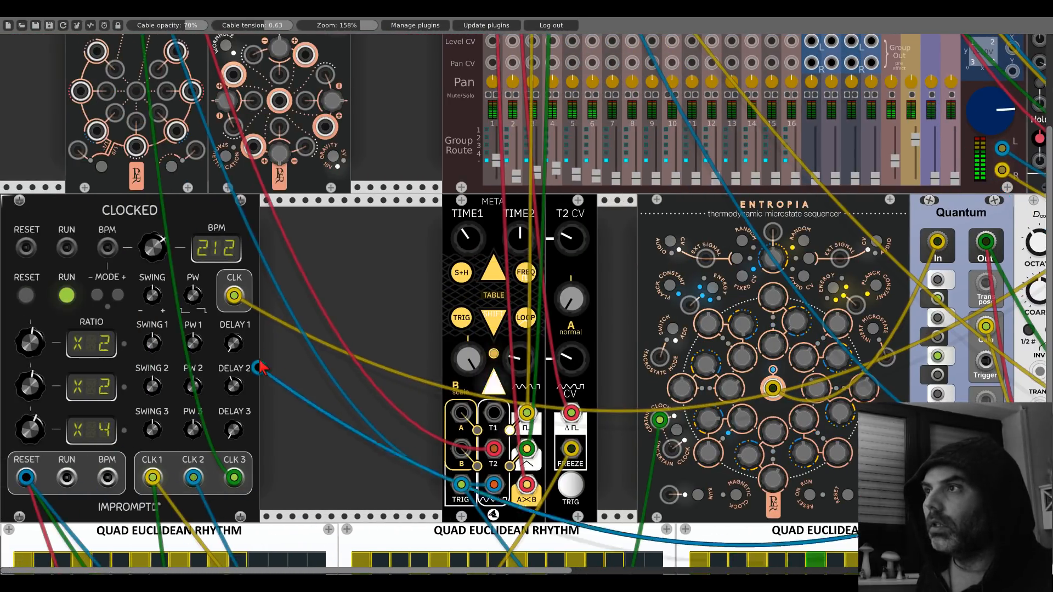
scroll(207, 291, right, 8)
scroll(207, 290, right, 6)
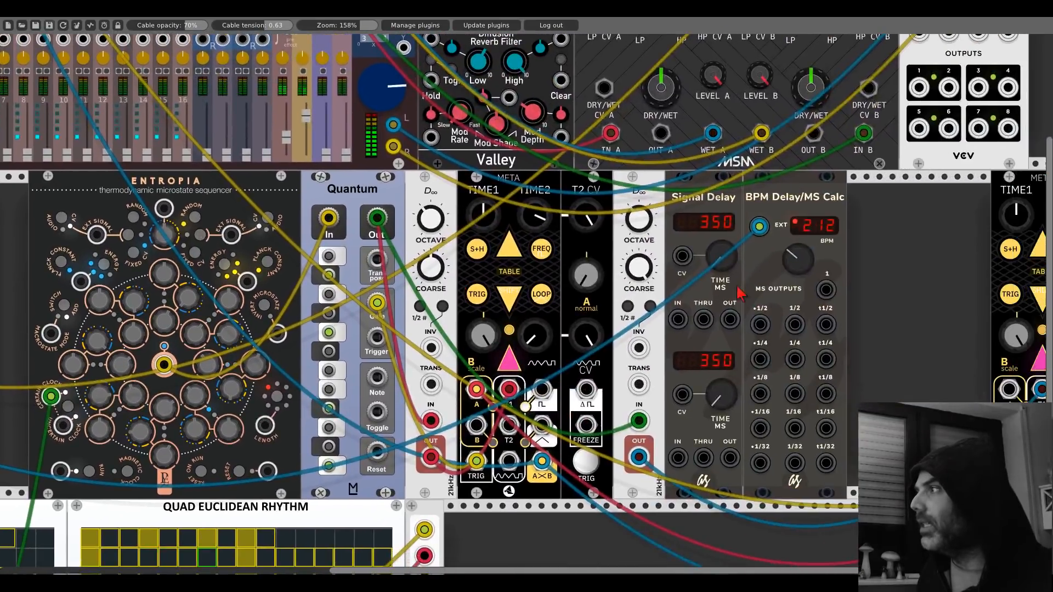
scroll(576, 266, right, 4)
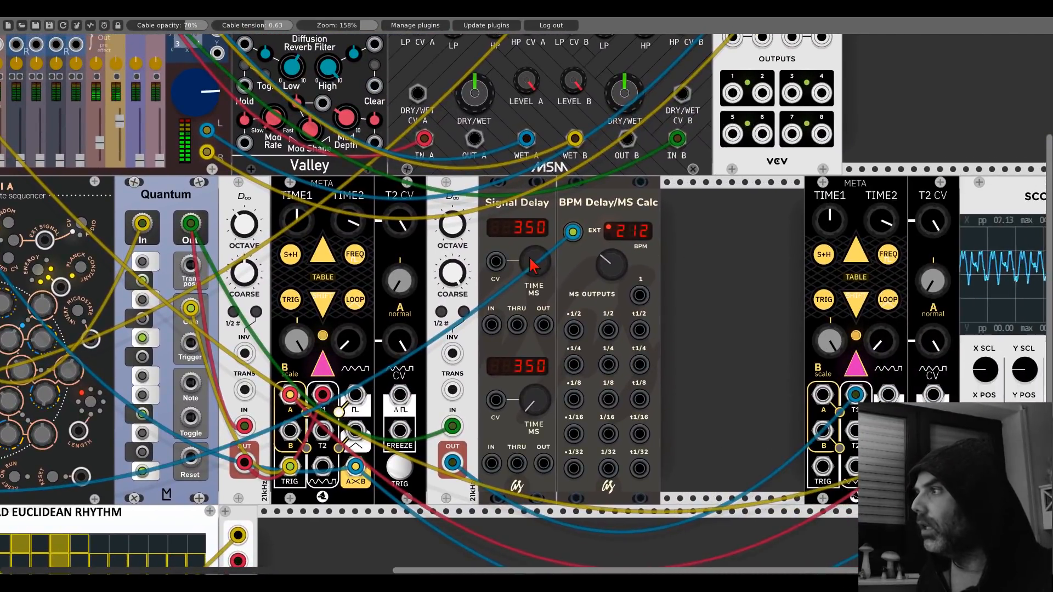
- Set the upper Signal Delay time to 1 ms and route the second D∞'s OUT through that delay into the second looping META's T1
drag(536, 263, 537, 269)
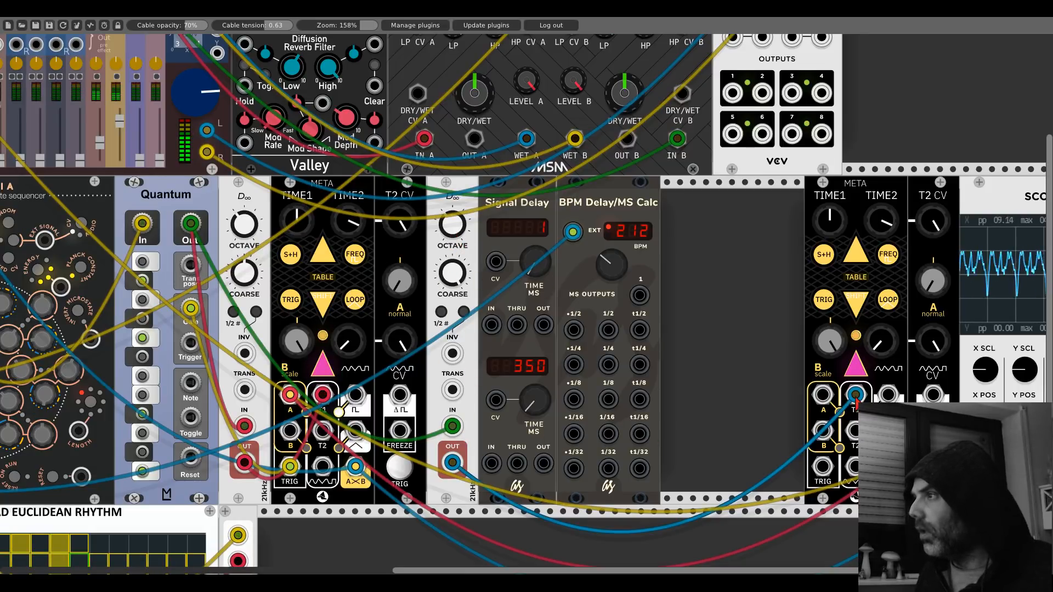
mouse_move(855, 398)
mouse_down()
mouse_move(607, 321)
mouse_move(489, 327)
mouse_move(542, 327)
mouse_move(855, 395)
mouse_up()
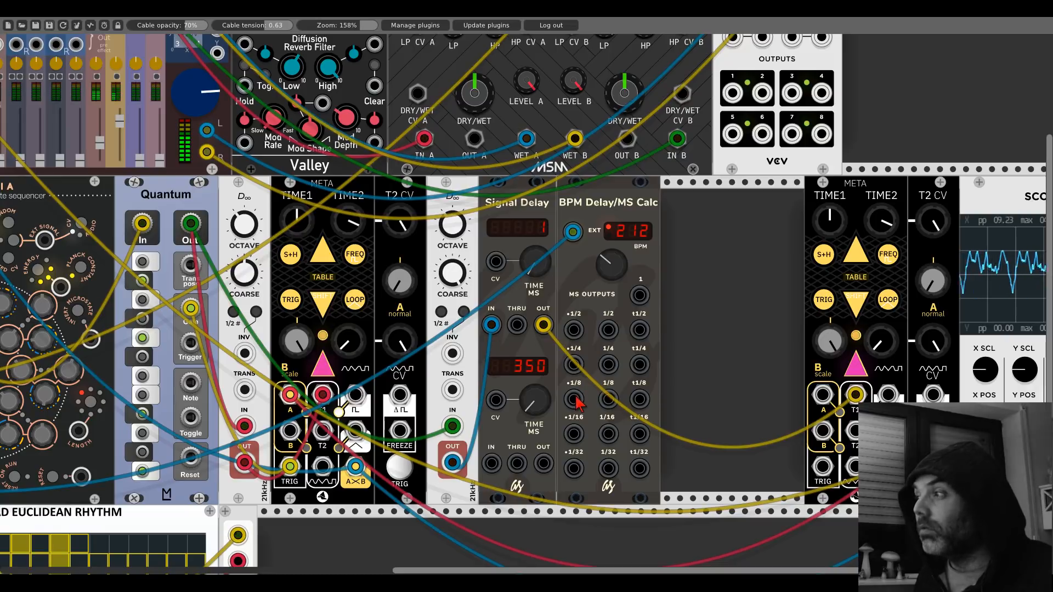
- Patch the BPM Delay/MS Calc's +1/8 output to the upper Signal Delay CV, trying the t1/8, t1/4 and 1/4 outputs as well
drag(574, 400, 575, 402)
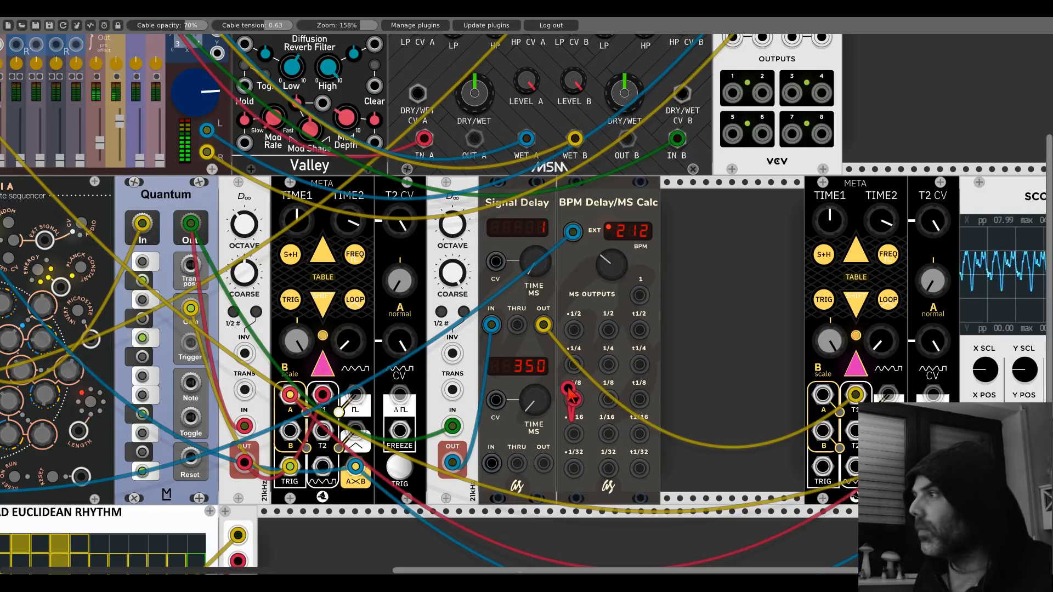
drag(565, 383, 496, 262)
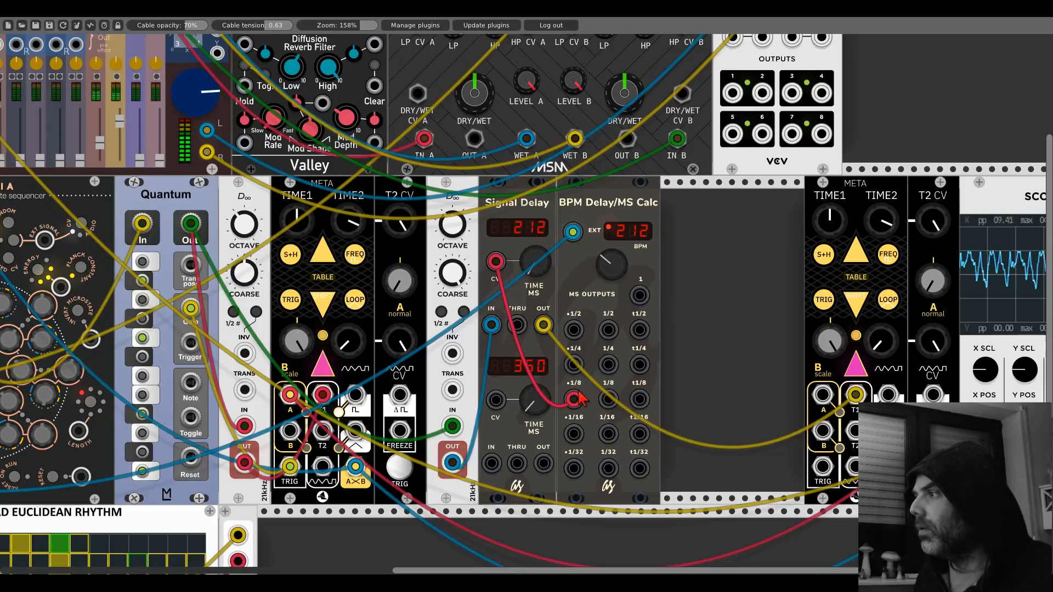
drag(574, 401, 639, 399)
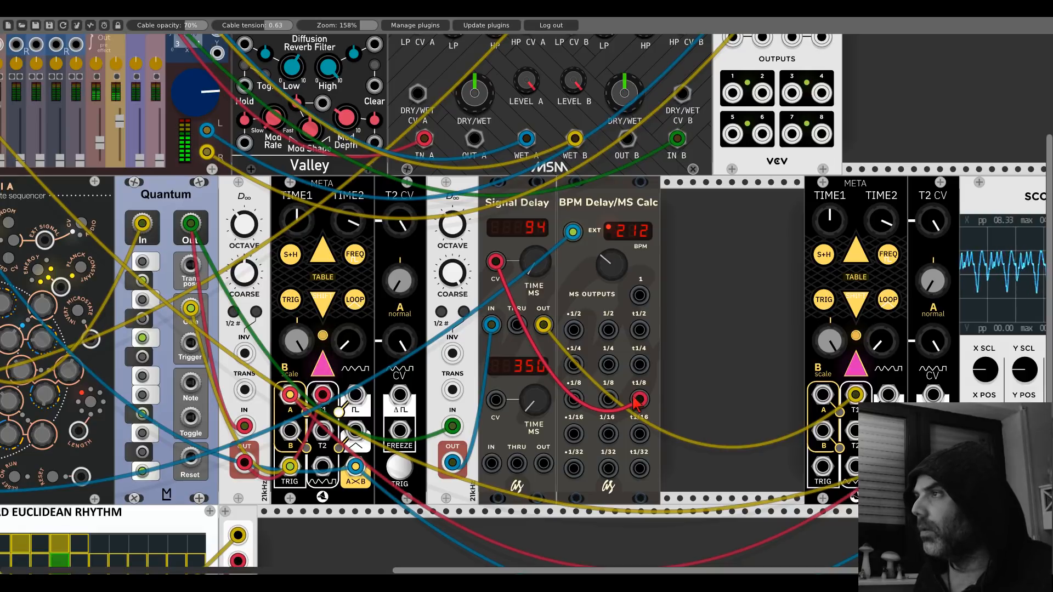
scroll(633, 398, up, 7)
scroll(633, 399, left, 15)
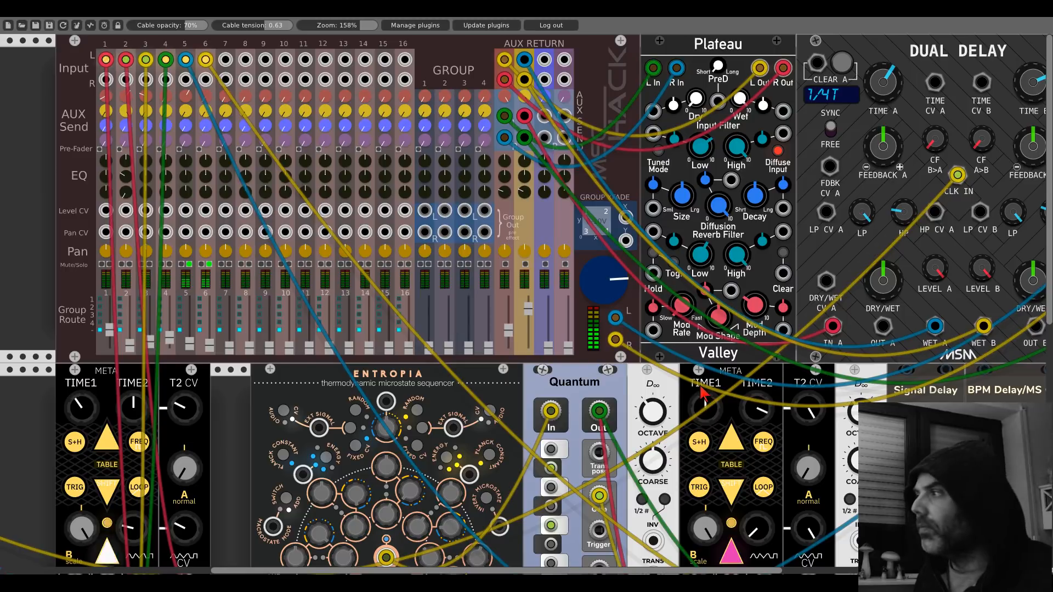
scroll(179, 185, down, 6)
scroll(180, 185, right, 15)
scroll(180, 185, down, 2)
scroll(179, 185, right, 4)
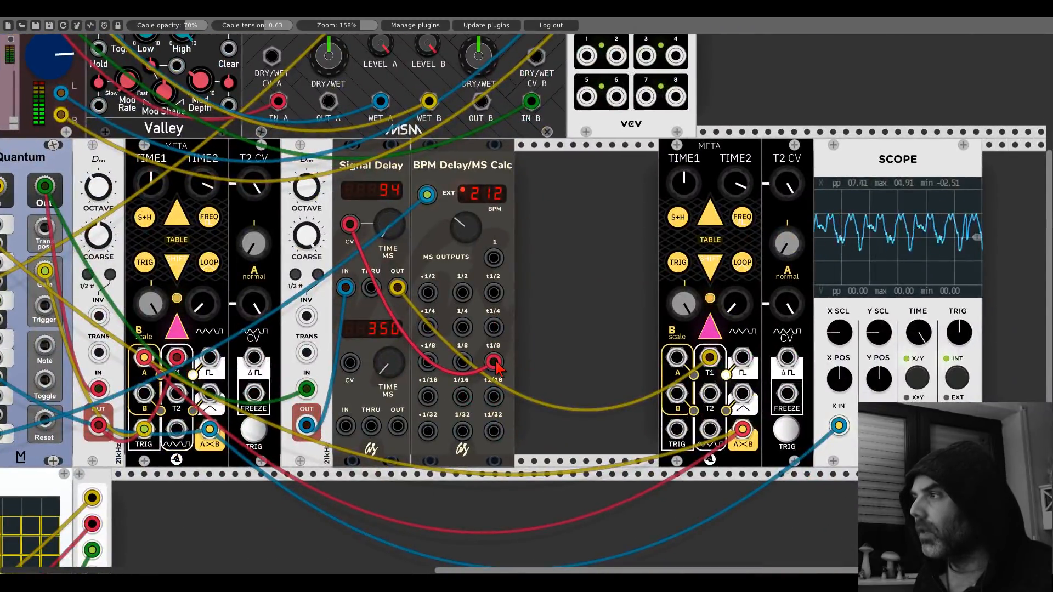
drag(493, 362, 494, 328)
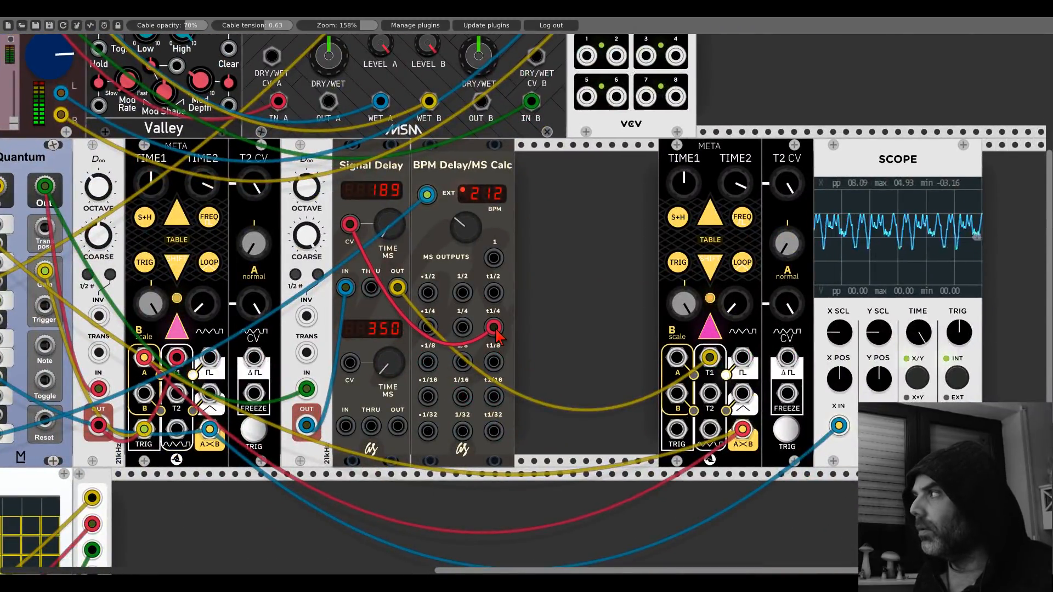
drag(494, 327, 462, 328)
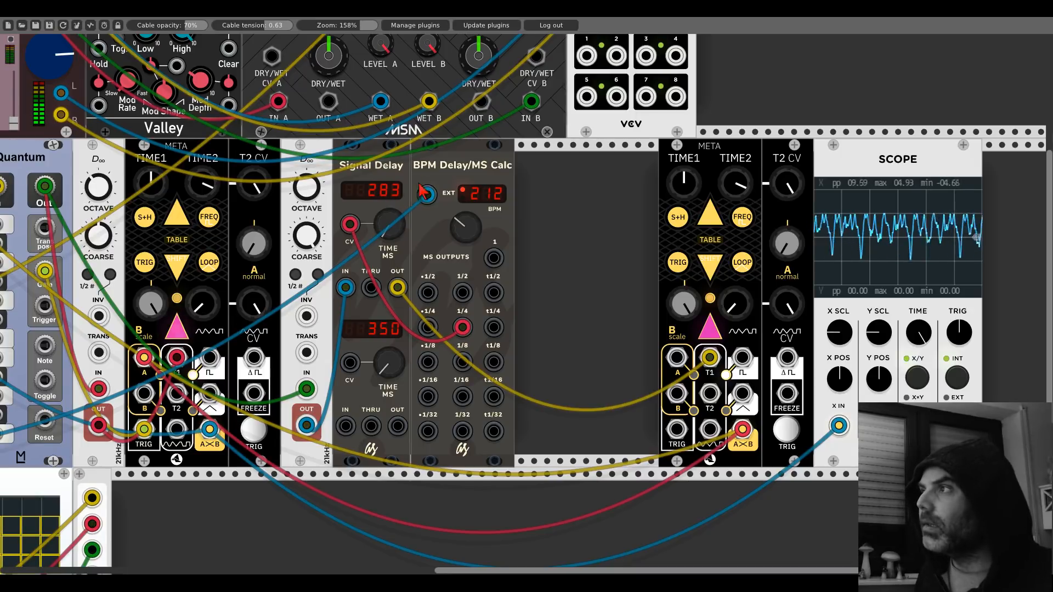
- Delete the BPM Delay/MS Calc module and move the second looping META and the Scope up against Signal Delay
right_click(436, 169)
click(448, 276)
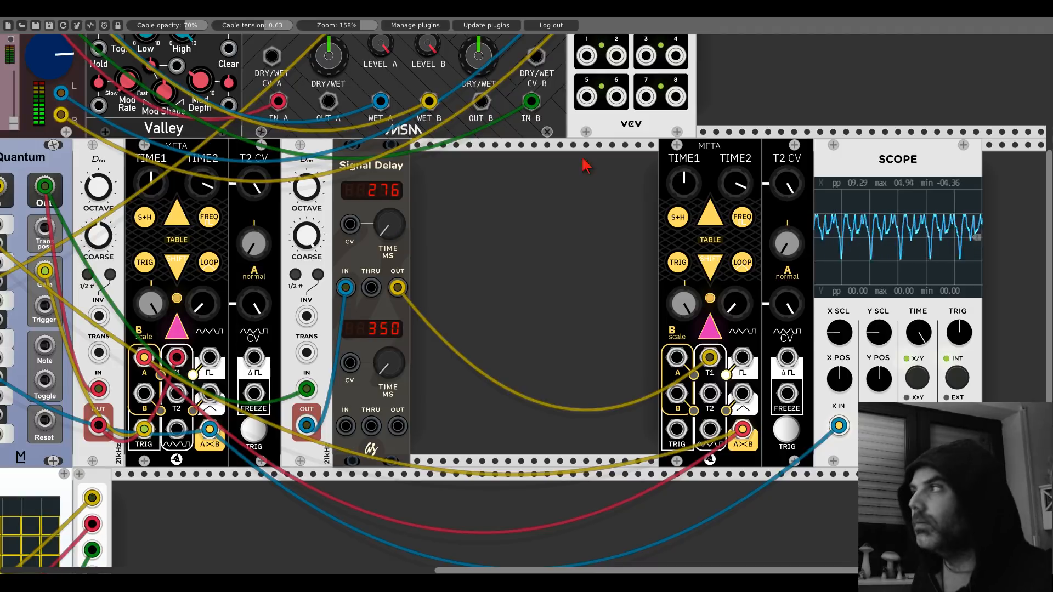
drag(685, 149, 445, 159)
drag(834, 158, 591, 160)
- Turn off solo on mixer channels 5 and 6
drag(335, 181, 949, 334)
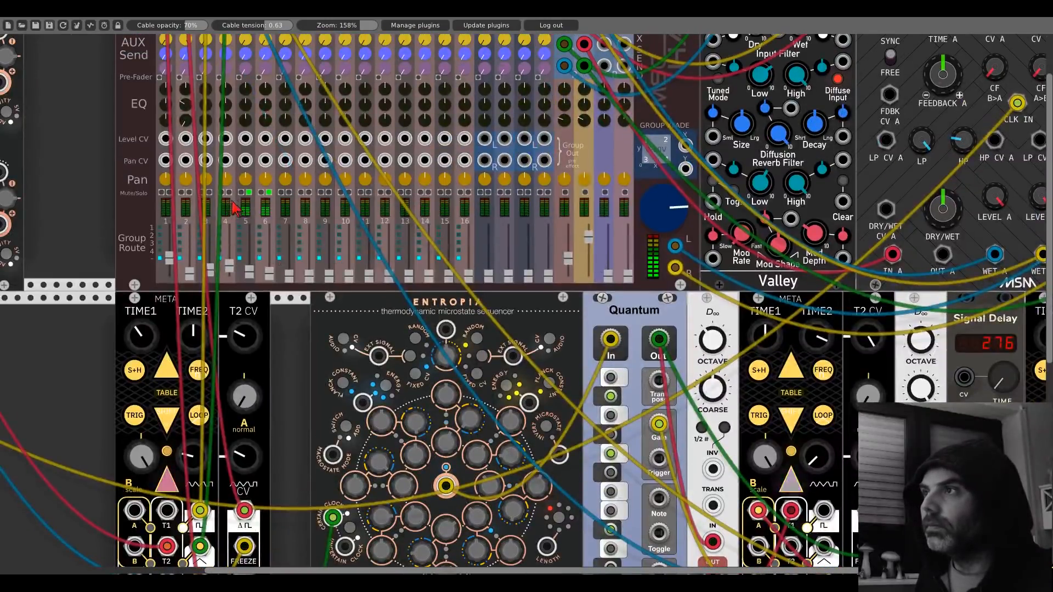
click(249, 193)
click(269, 192)
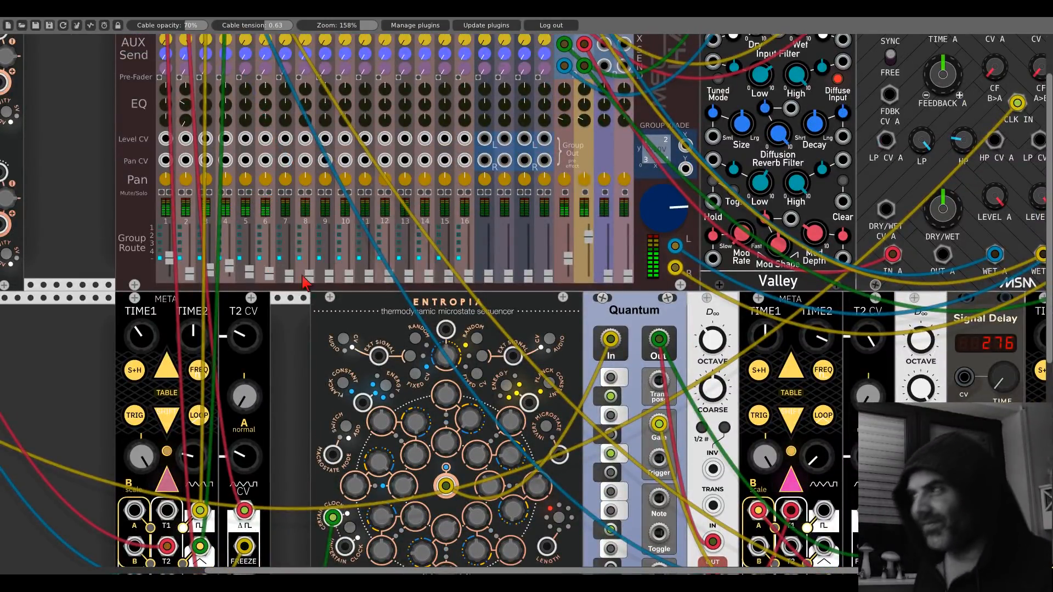
- Move the second Quad Euclidean Rhythm's clock cable from Clocked's CLK 2 output to CLK 1
drag(524, 267, 336, 181)
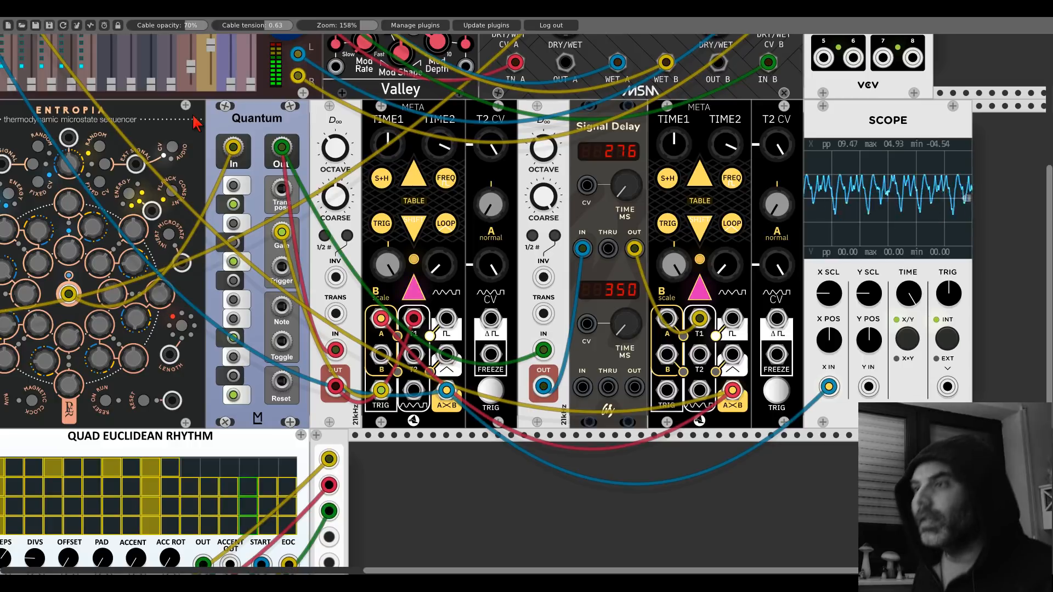
drag(251, 112, 779, 28)
drag(204, 223, 373, 108)
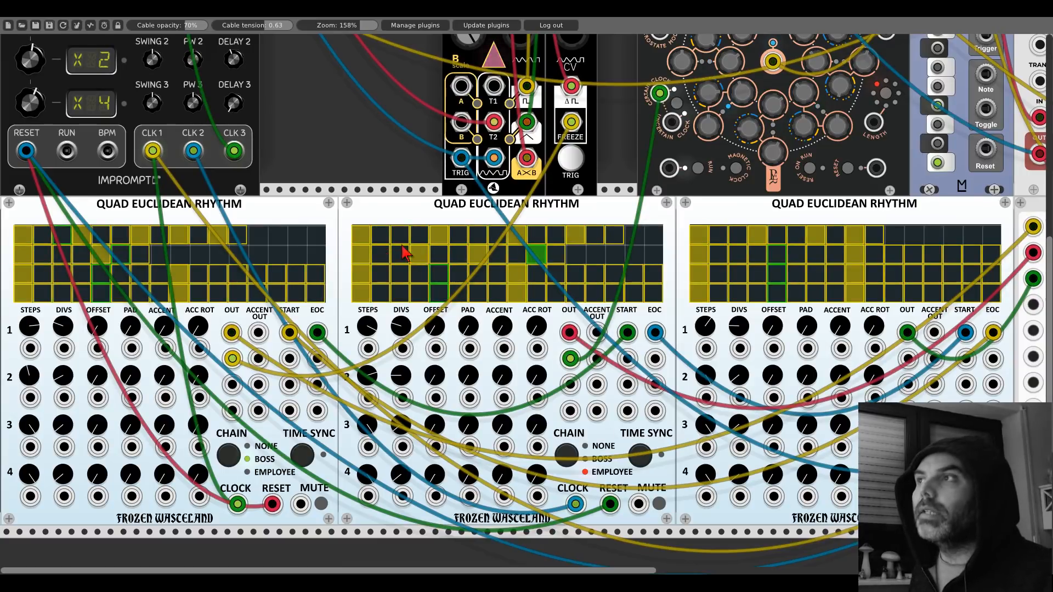
scroll(347, 216, up, 2)
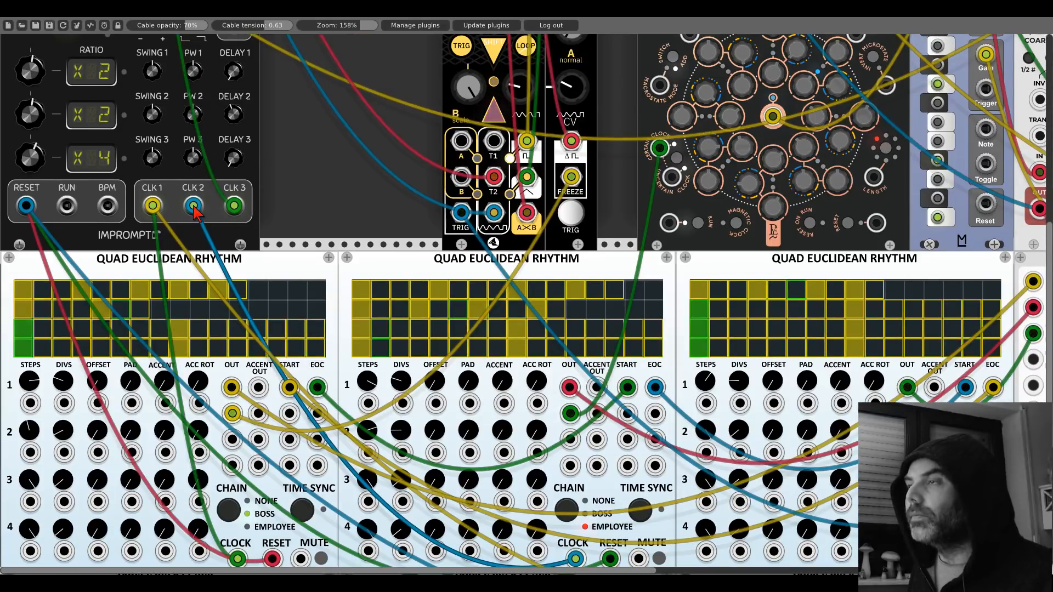
drag(195, 208, 153, 207)
scroll(58, 182, up, 4)
- Reset Clocked and restore its second clock's delay and ratio to their defaults, with the ratio at x1
click(27, 135)
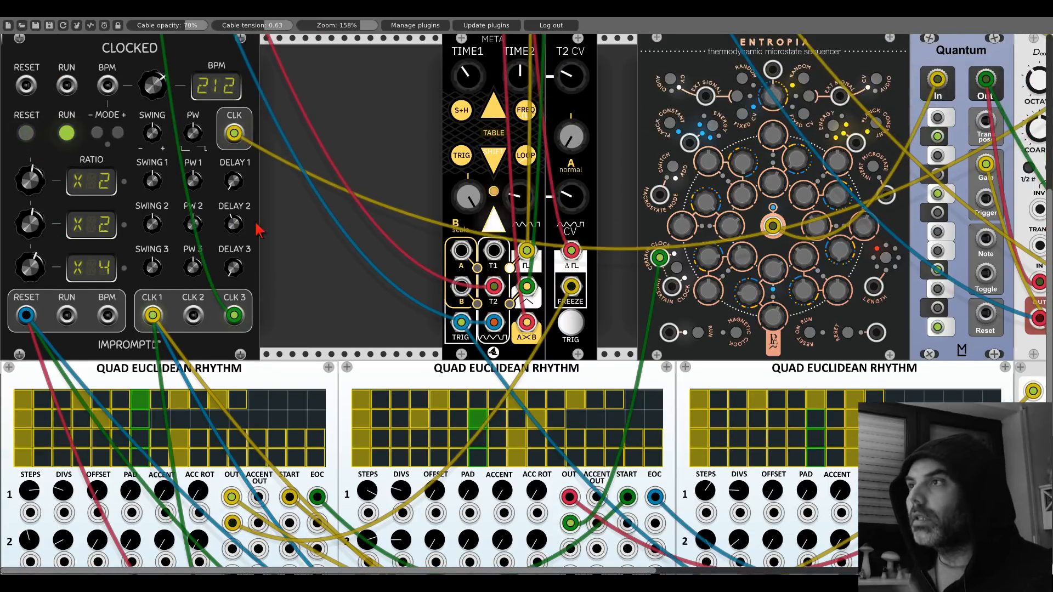
double_click(235, 225)
double_click(36, 226)
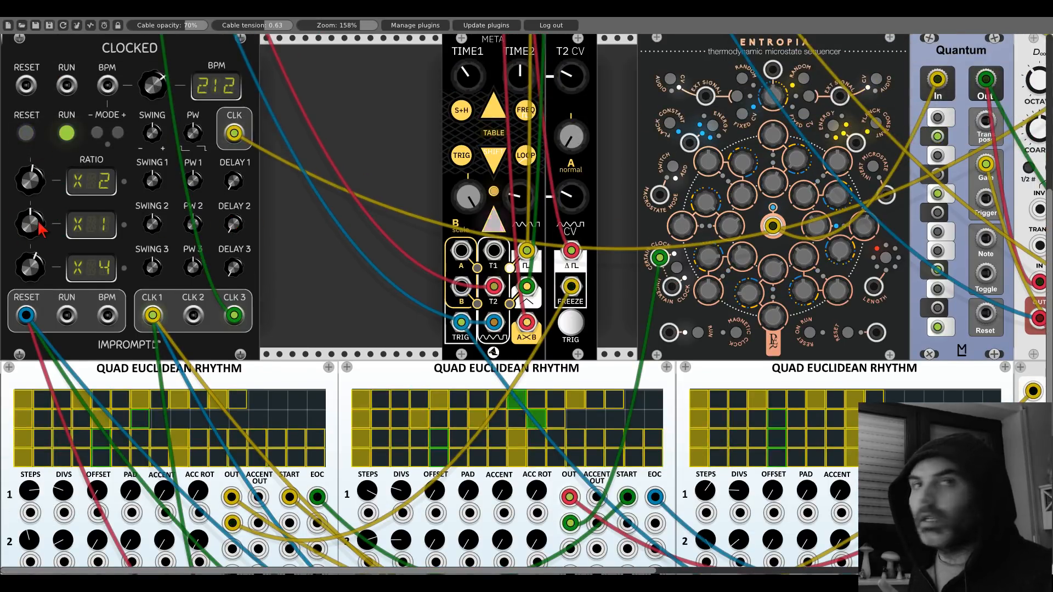
- Patch the first looping META's Δ gate output to the second looping META's TRIG input
scroll(408, 223, right, 1)
scroll(409, 224, right, 10)
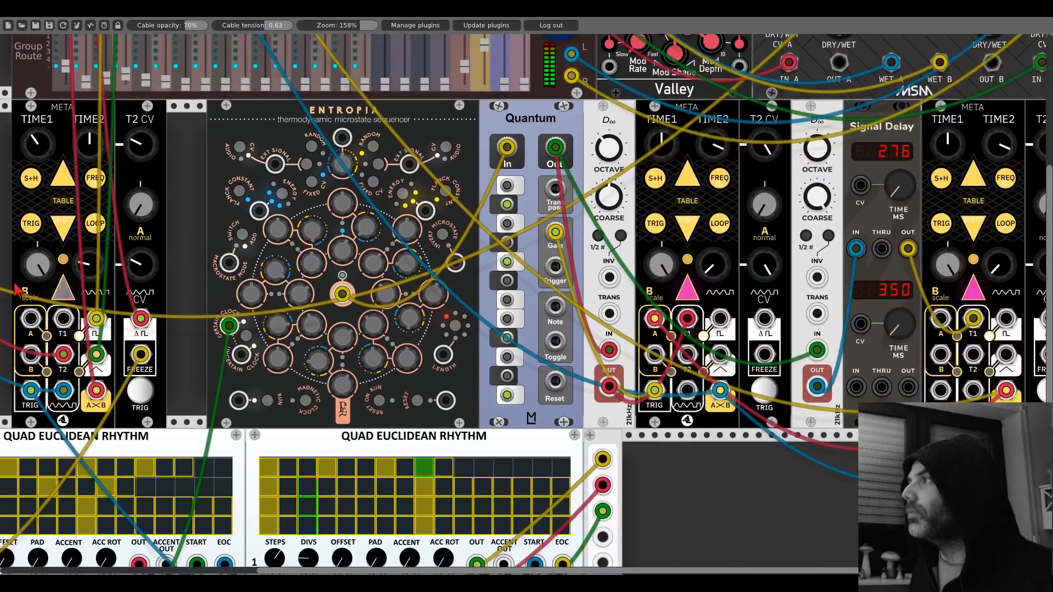
scroll(379, 222, right, 6)
scroll(376, 222, down, 1)
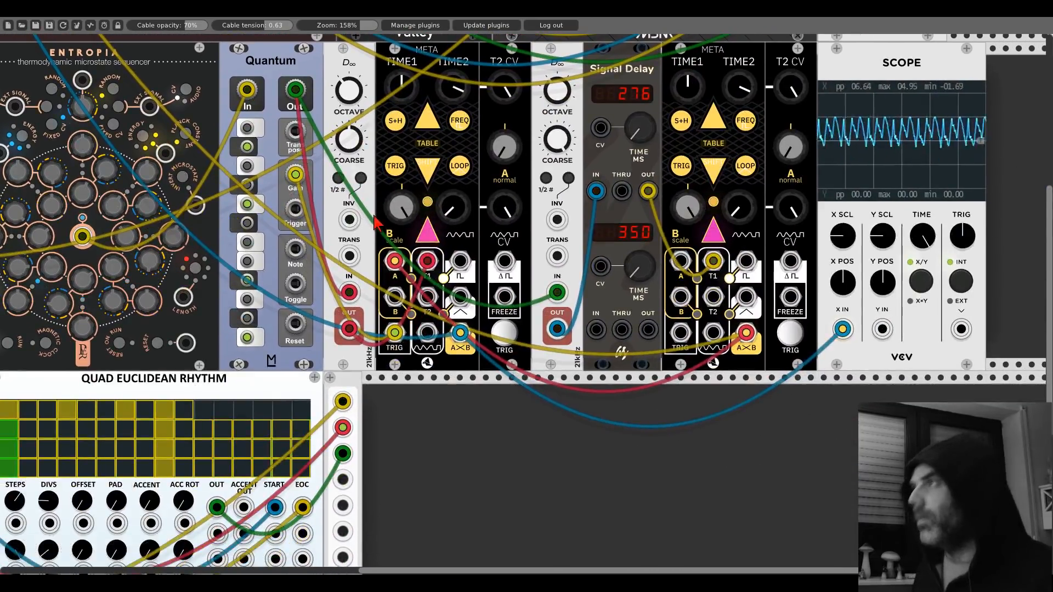
scroll(387, 229, up, 2)
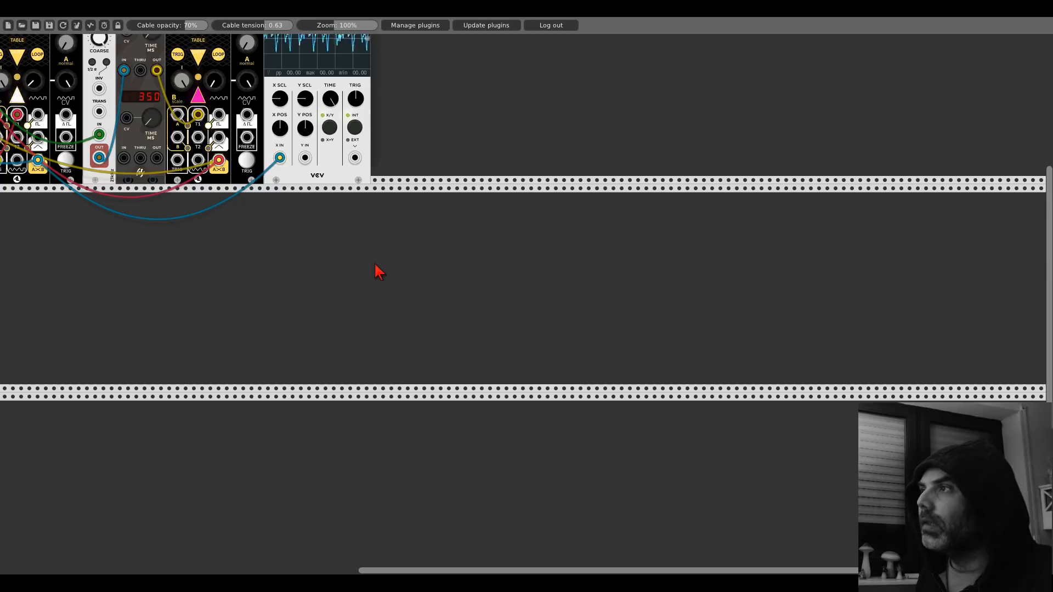
drag(405, 150, 1041, 327)
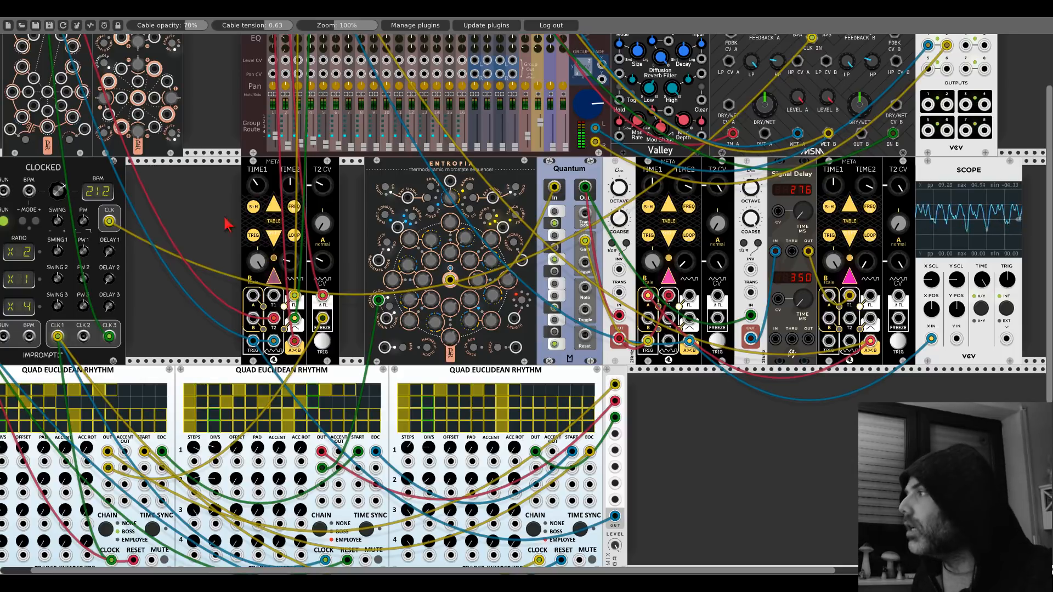
scroll(729, 378, down, 1)
drag(715, 357, 645, 371)
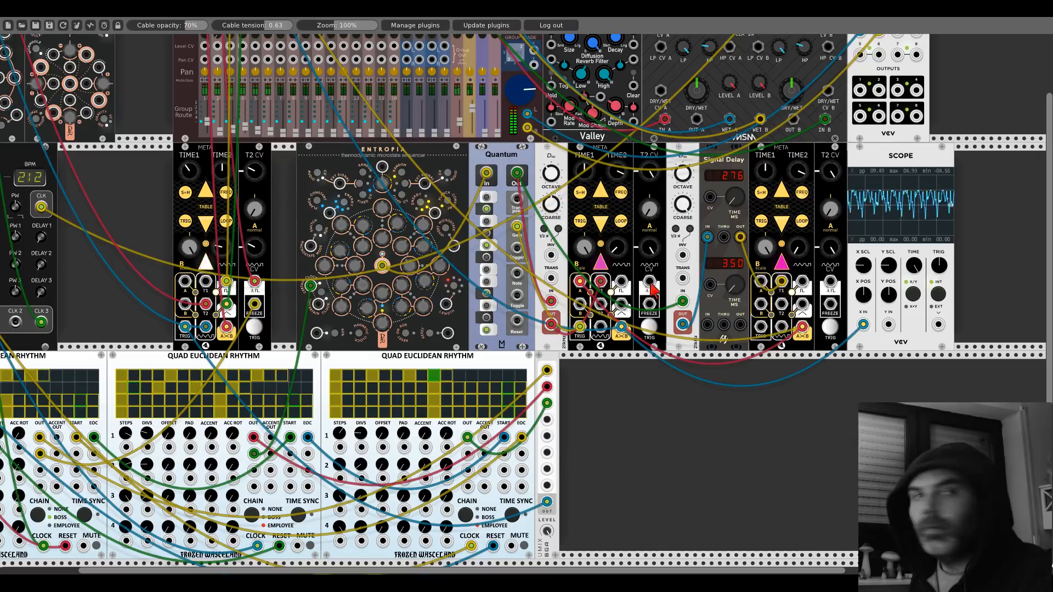
drag(650, 283, 642, 204)
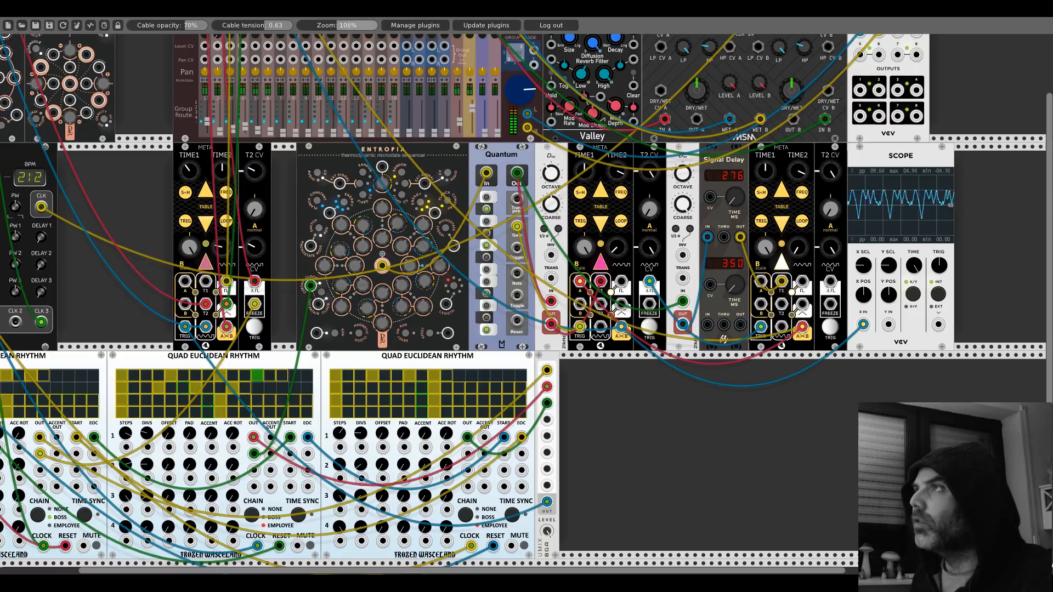
- Move the cable from the mixer's channel 6 left input to the right input of channel 5
drag(340, 26, 348, 25)
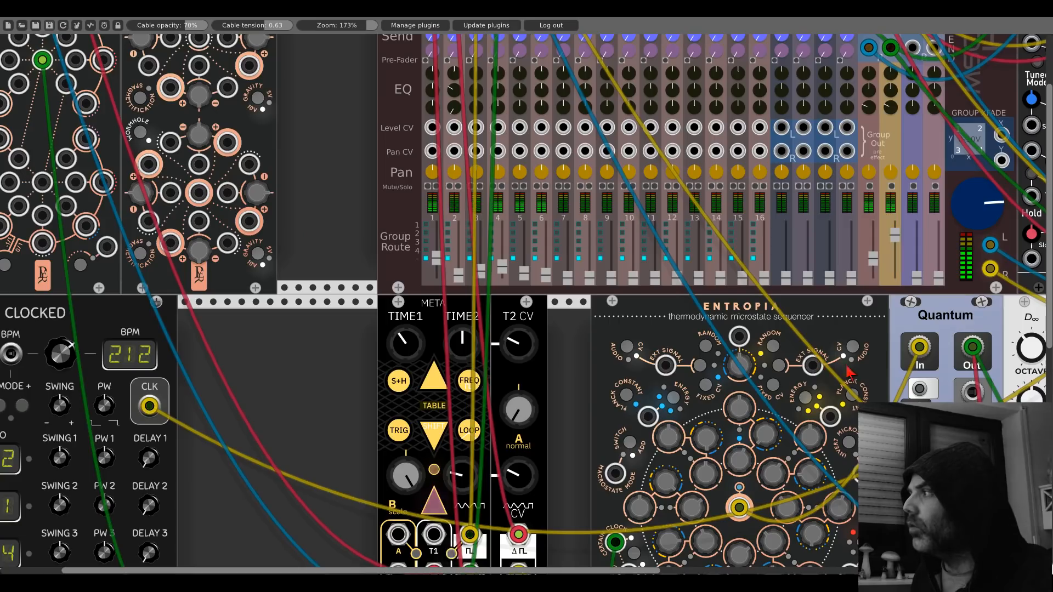
scroll(331, 172, right, 13)
scroll(331, 172, down, 5)
drag(654, 168, 424, 214)
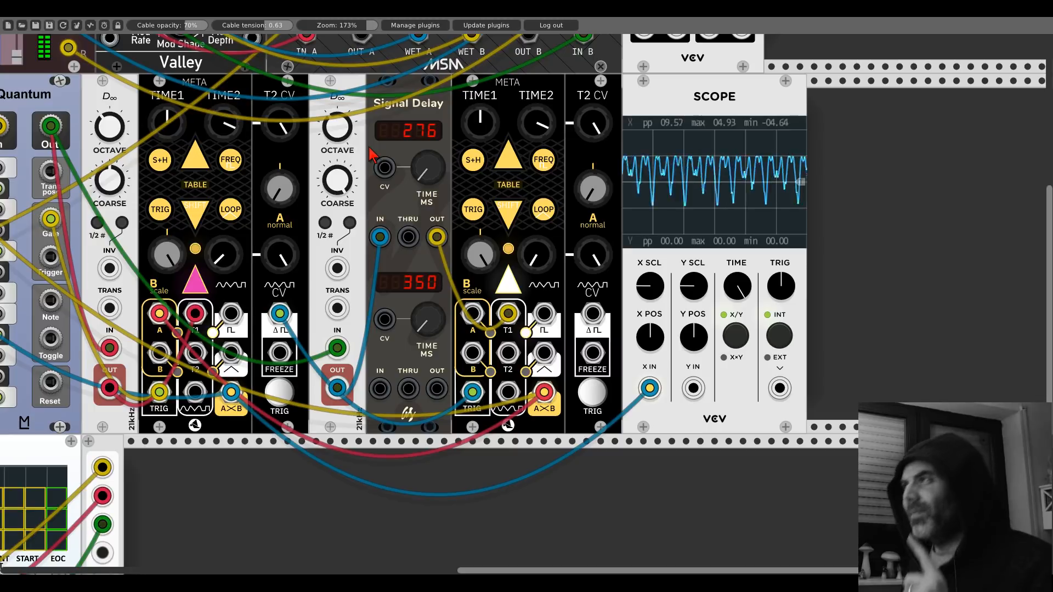
drag(372, 154, 546, 191)
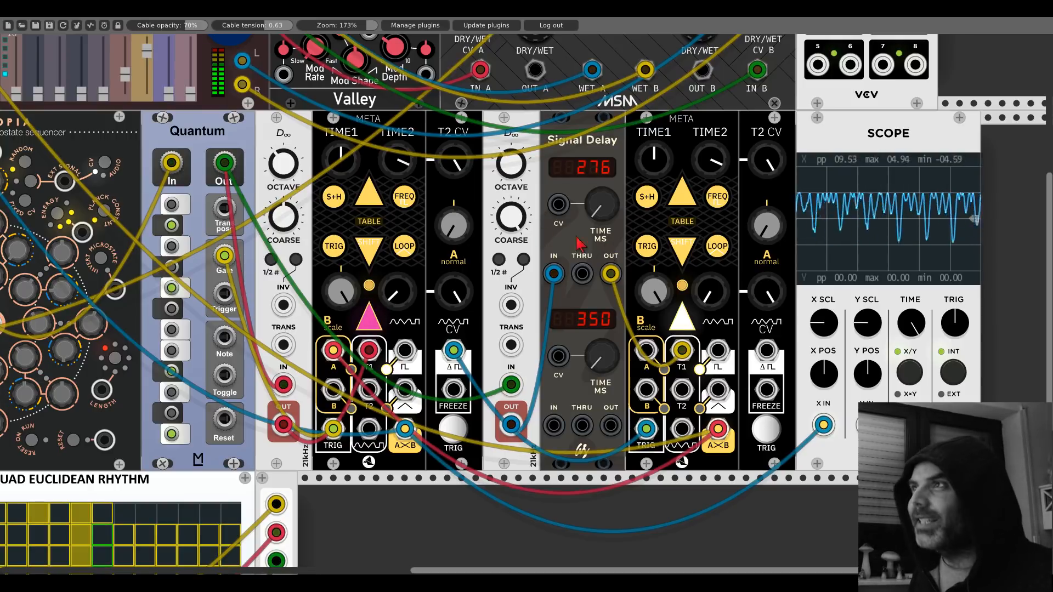
drag(278, 142, 982, 349)
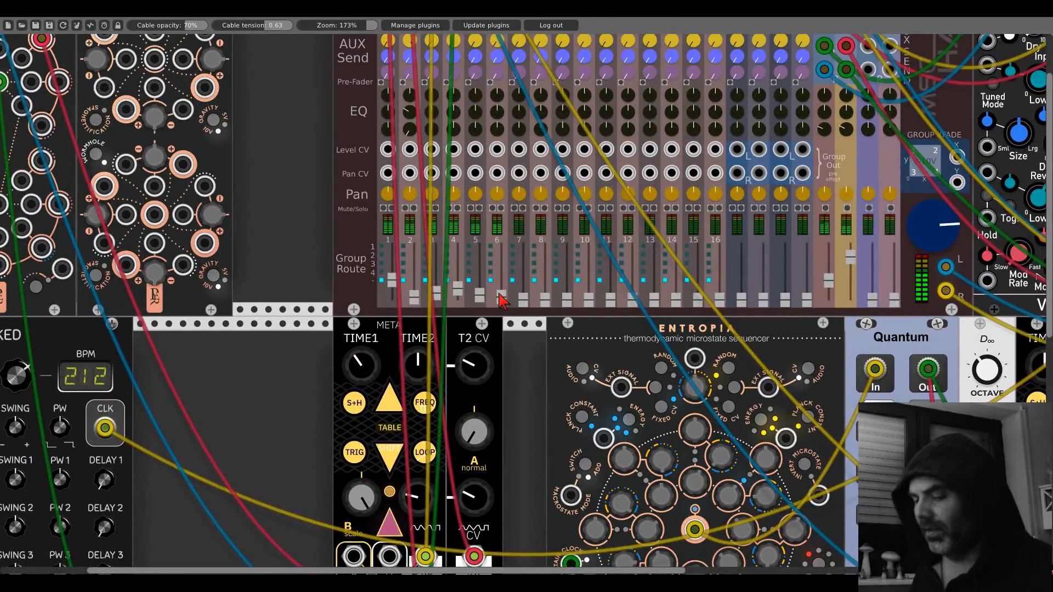
scroll(503, 301, up, 3)
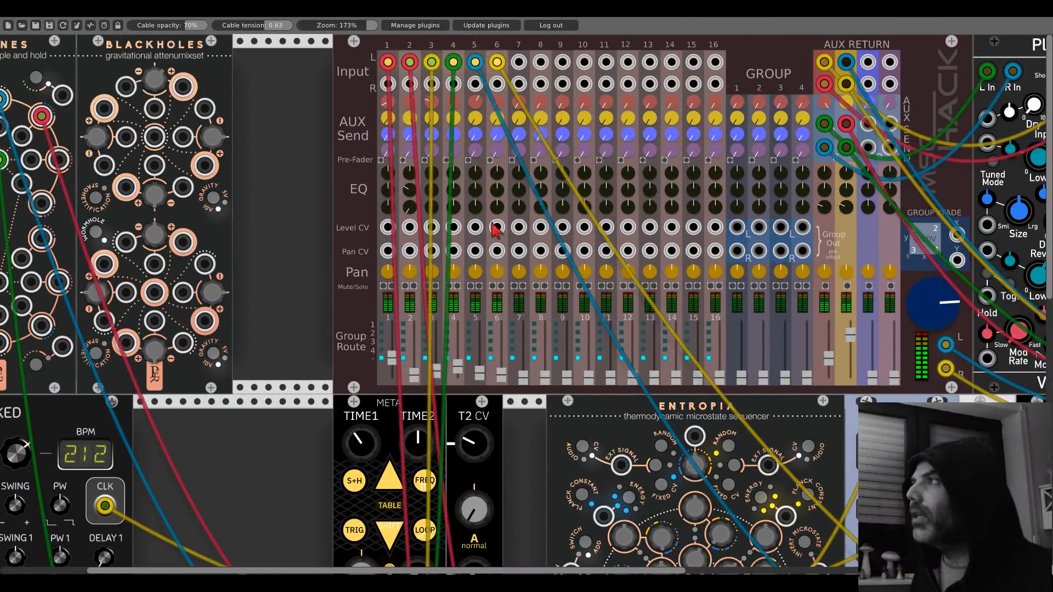
drag(496, 63, 475, 83)
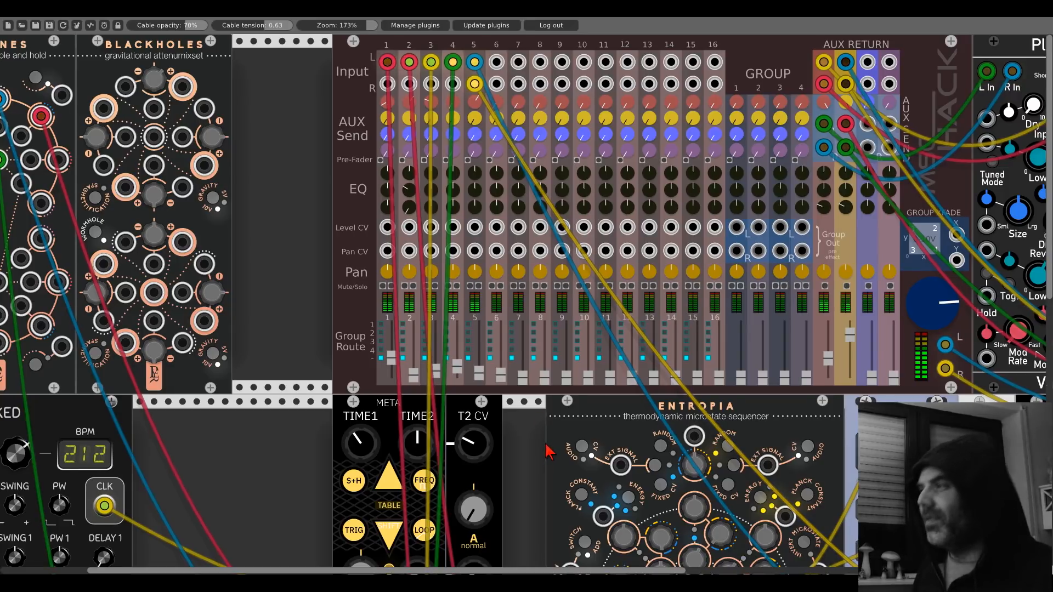
- Try the first looping META's plain gate output as the second META's trigger source, and restore the Δ gate connection
drag(537, 448, 14, 179)
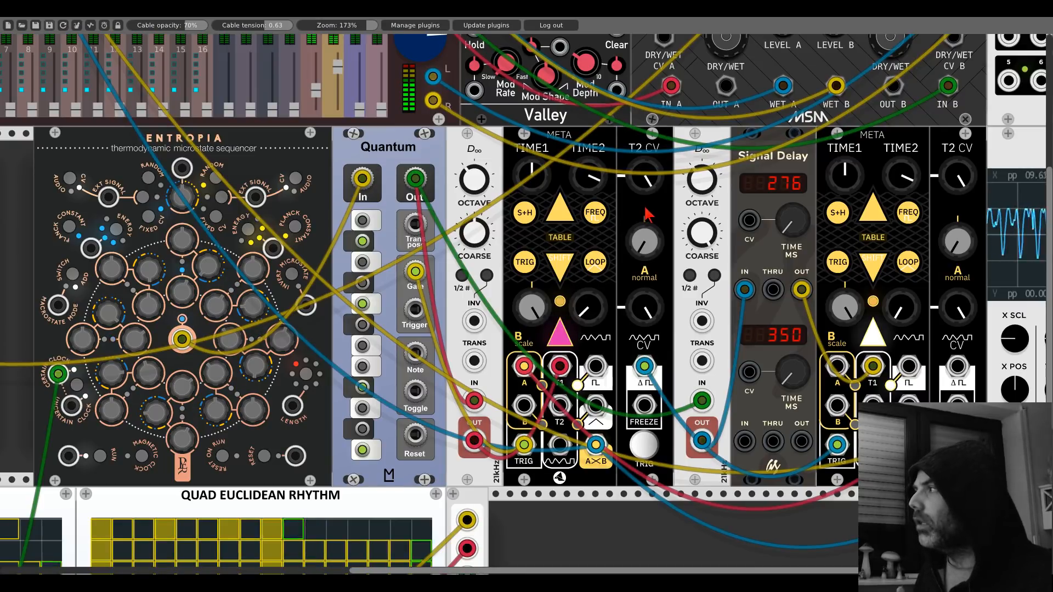
drag(645, 207, 433, 155)
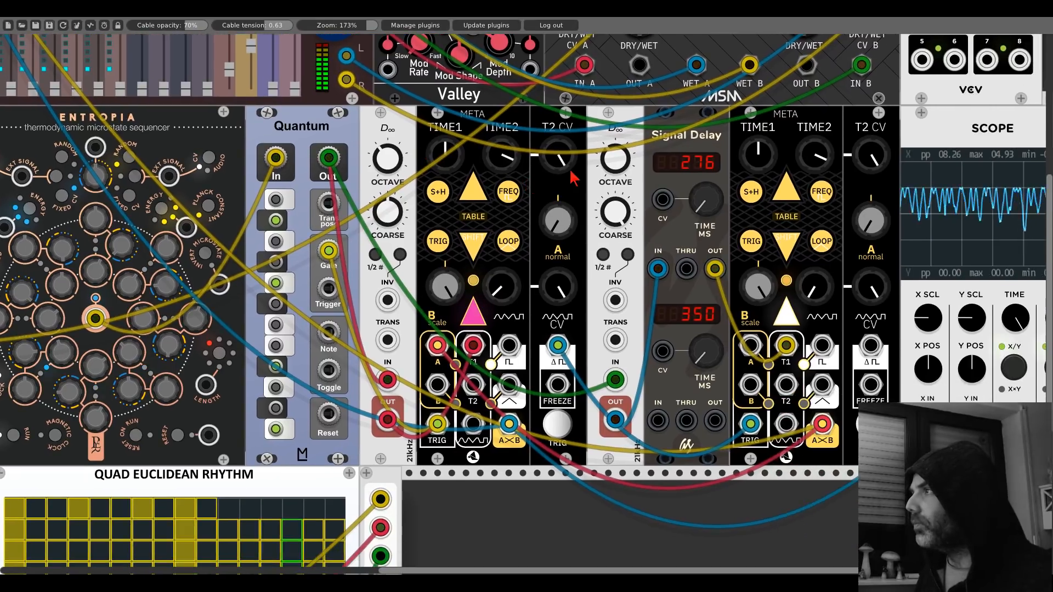
drag(575, 183, 373, 142)
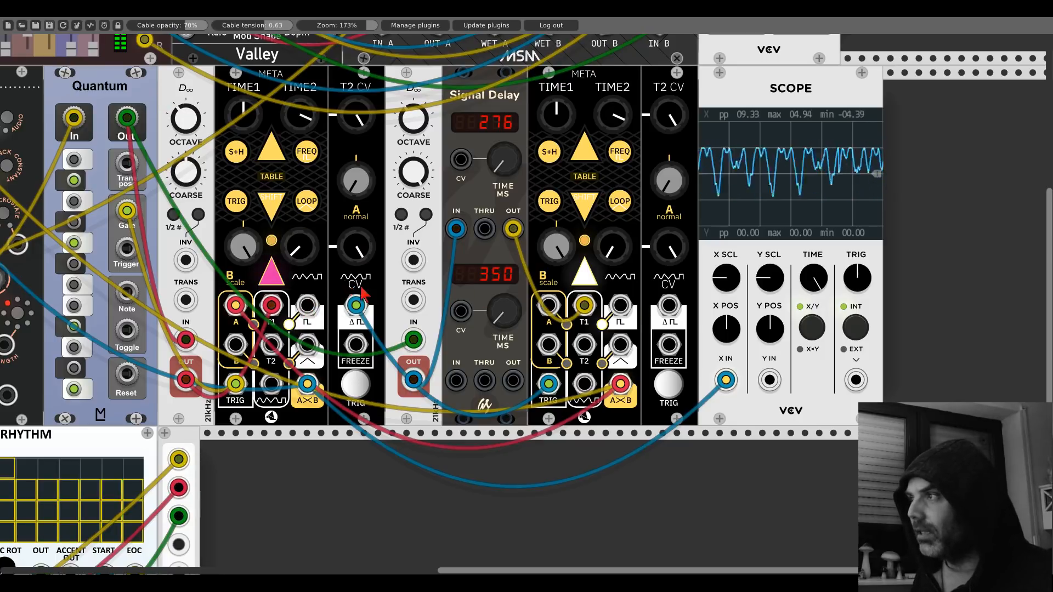
drag(352, 313, 312, 313)
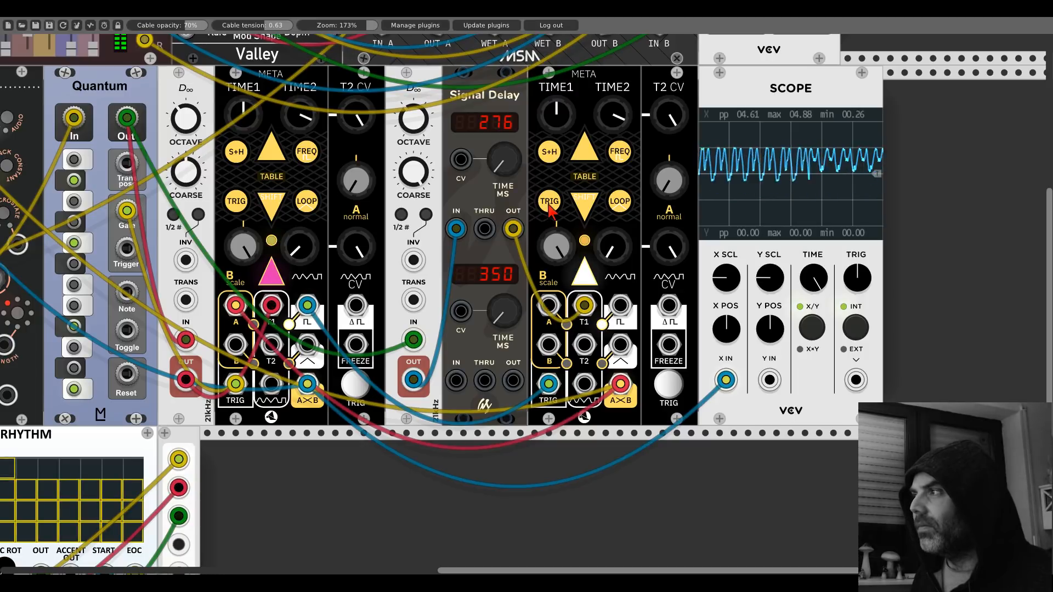
drag(310, 305, 347, 310)
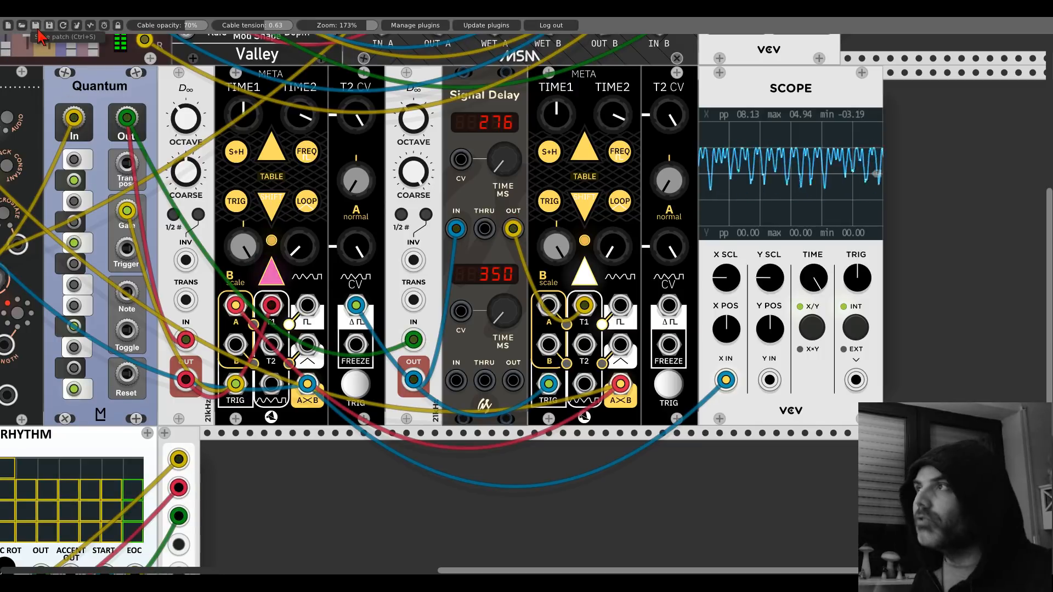
- Duplicate the first looping META module
key(ctrl+d)
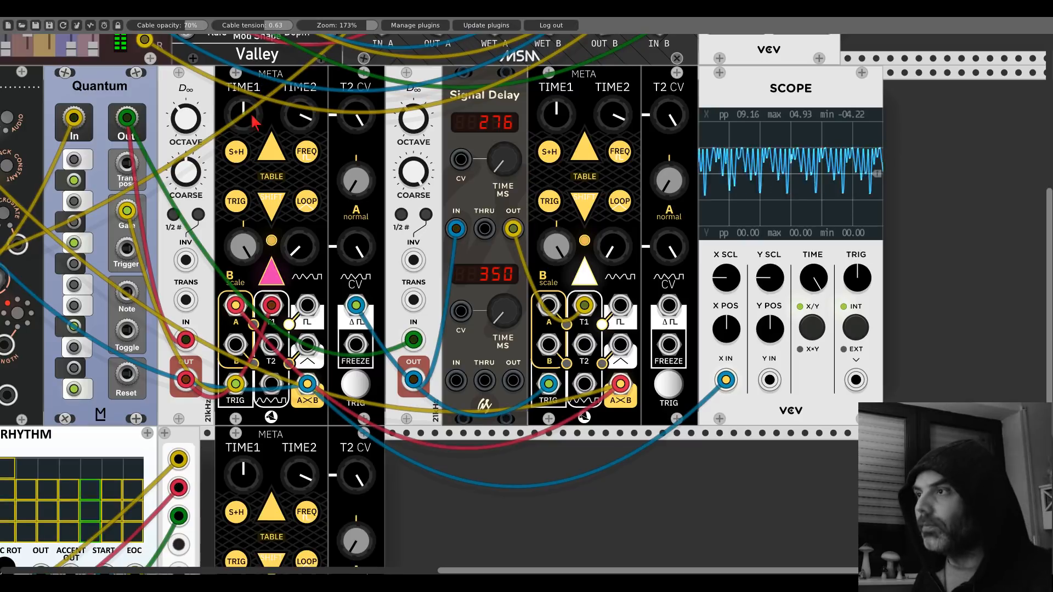
- Patch Clocked's master CLK output to the duplicated META's TRIG input
scroll(285, 284, down, 5)
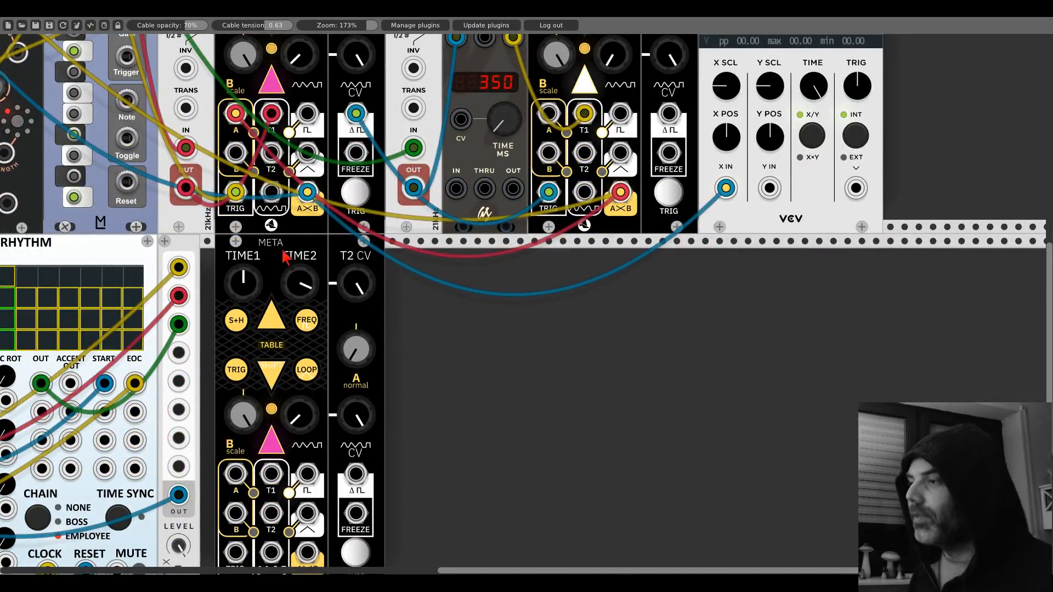
scroll(281, 262, down, 1)
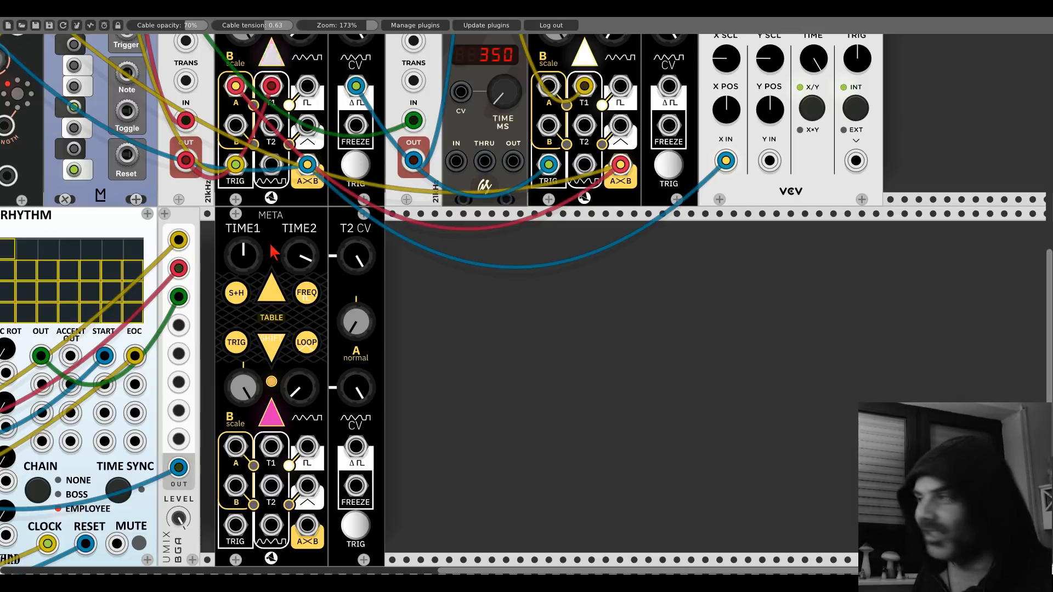
drag(275, 252, 465, 178)
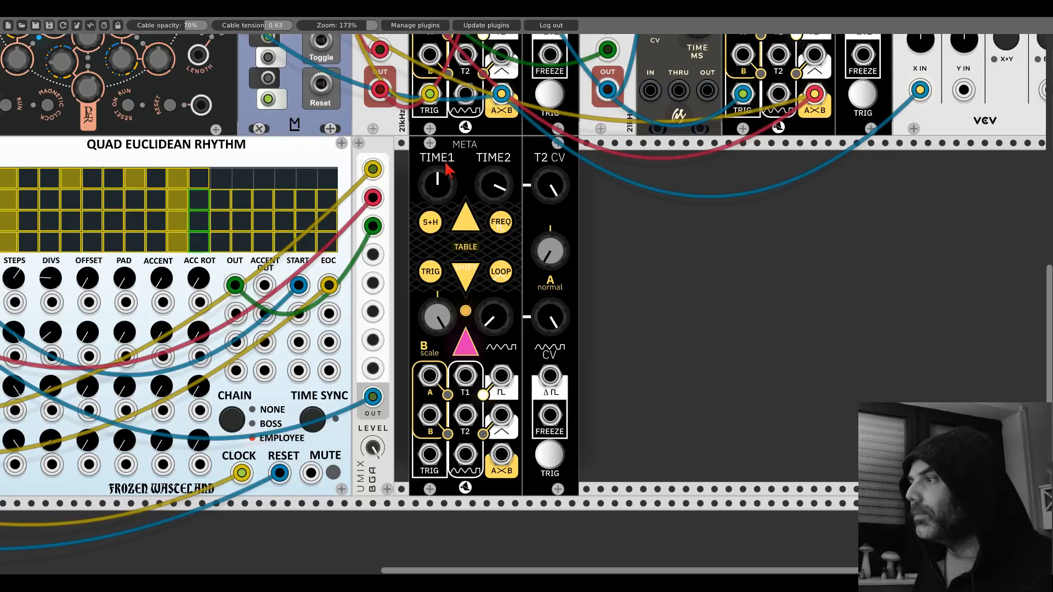
drag(430, 455, 255, 118)
scroll(243, 135, up, 8)
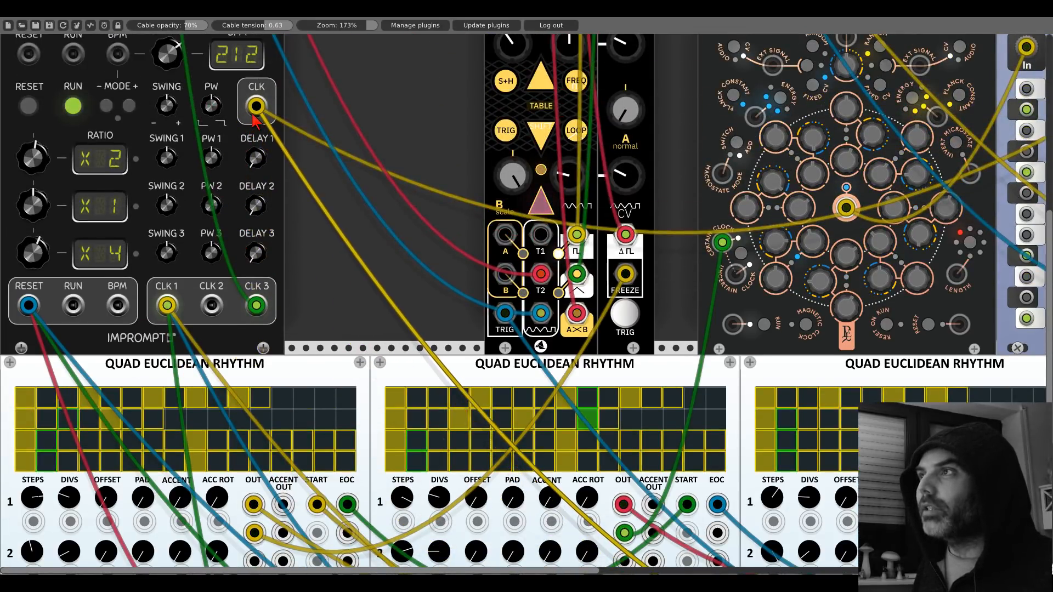
- Patch the duplicated META's A×B output to the left input of mixer channel 6
drag(658, 243, 169, 37)
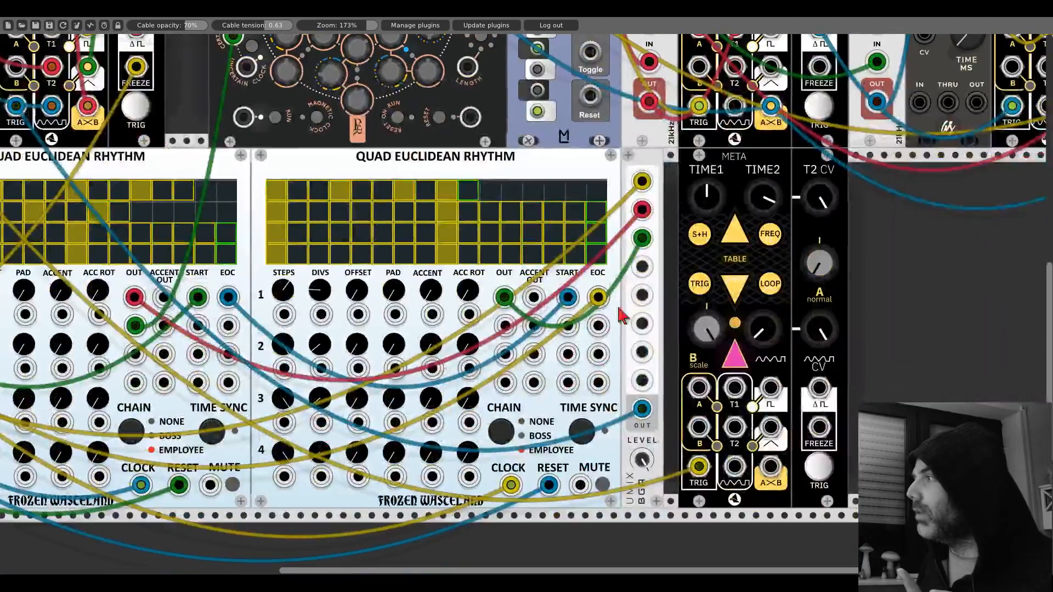
scroll(140, 104, up, 8)
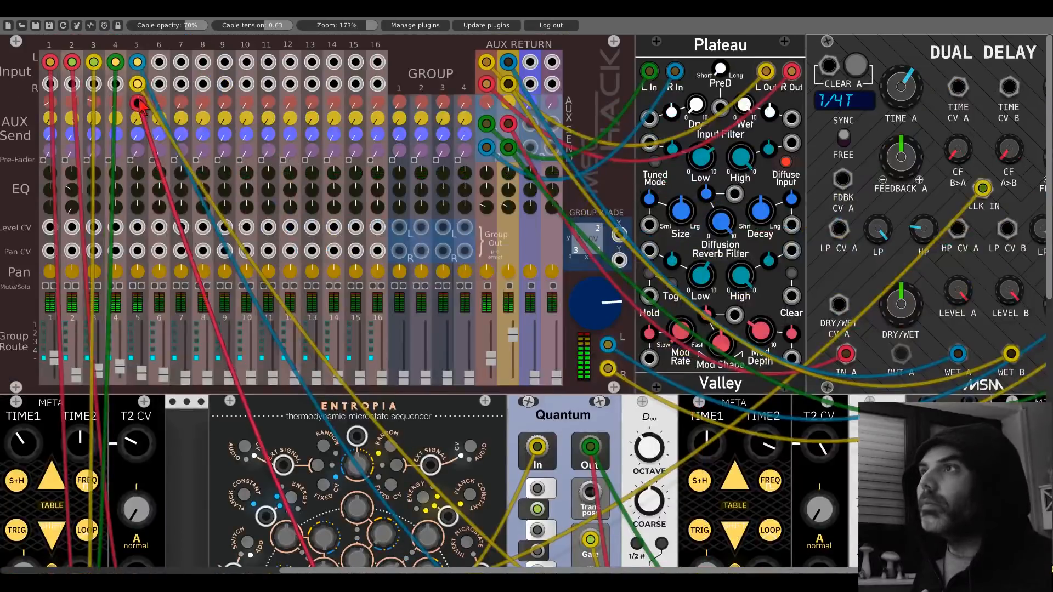
drag(139, 104, 159, 62)
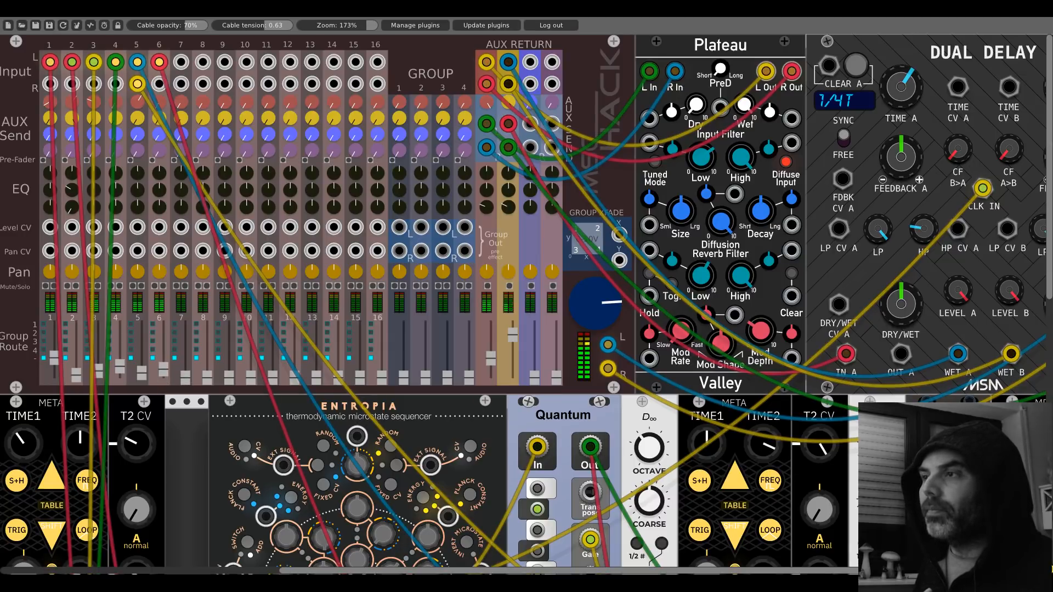
scroll(866, 395, down, 15)
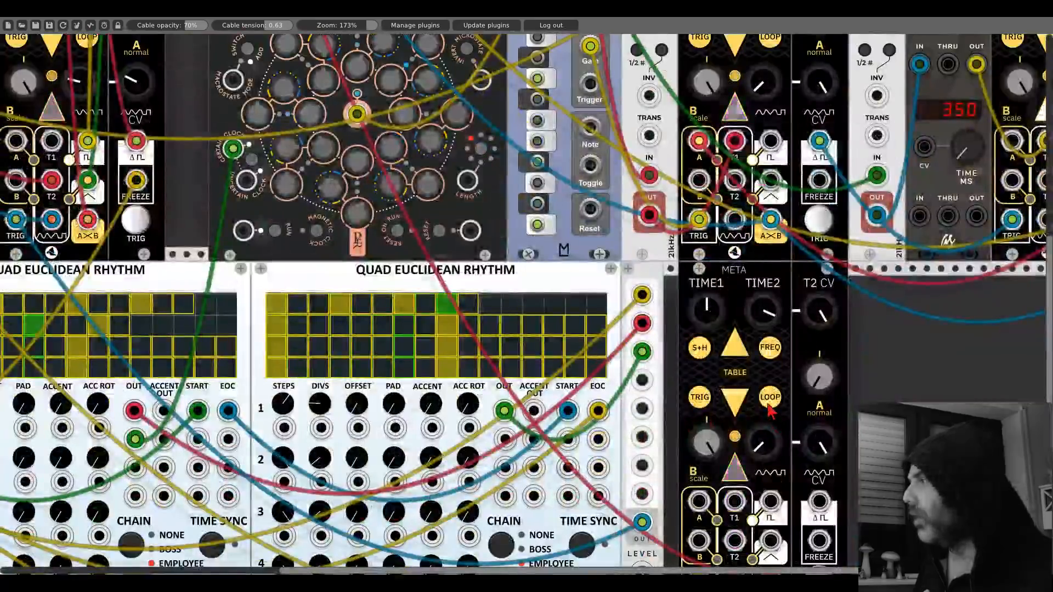
- Turn the duplicated META's TIME1 fully down
drag(866, 395, 569, 284)
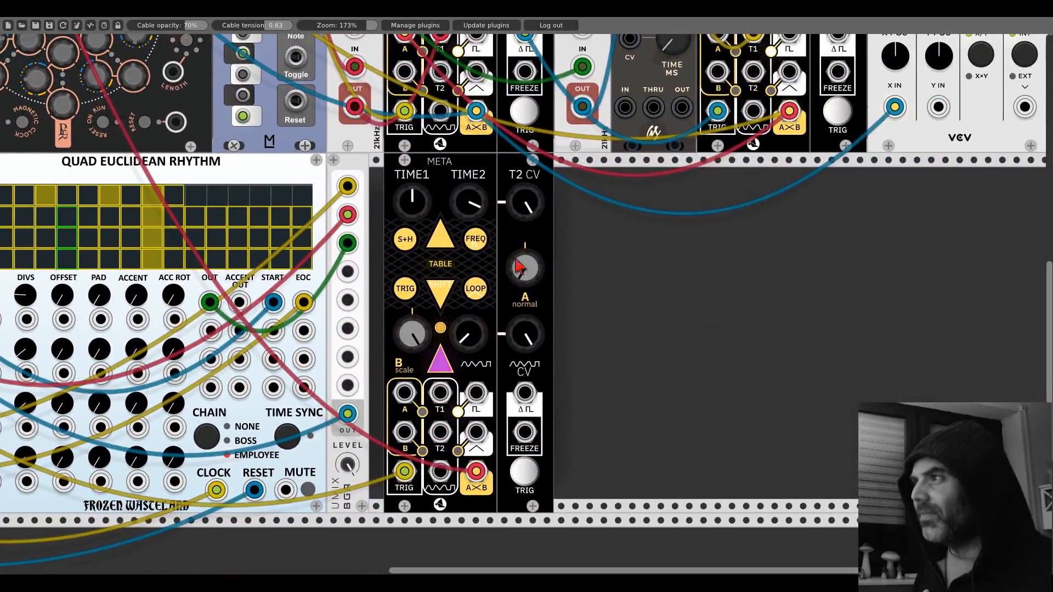
drag(412, 207, 412, 263)
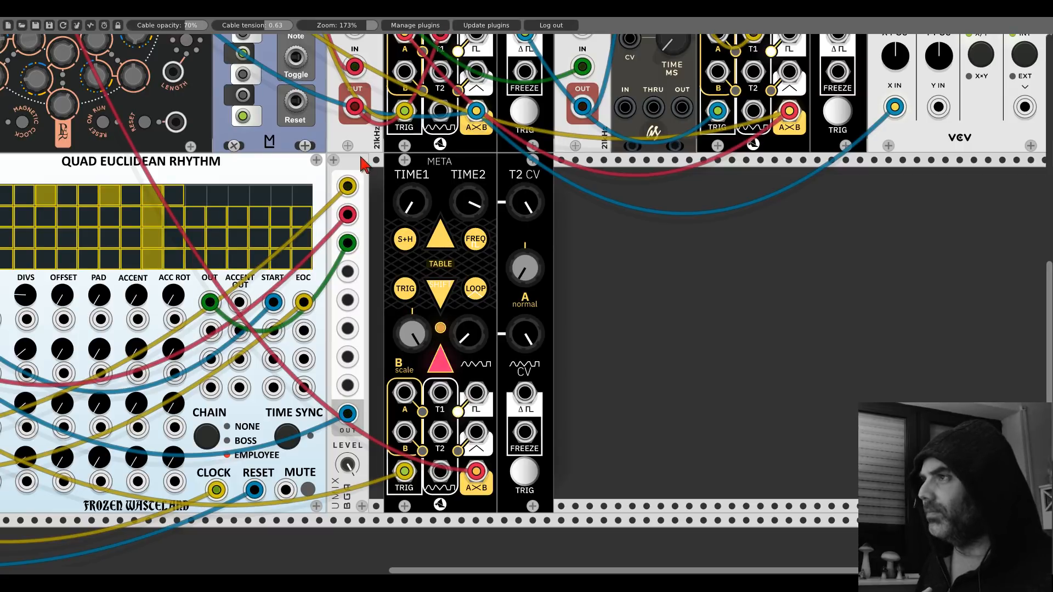
drag(377, 165, 1005, 555)
scroll(1005, 555, up, 5)
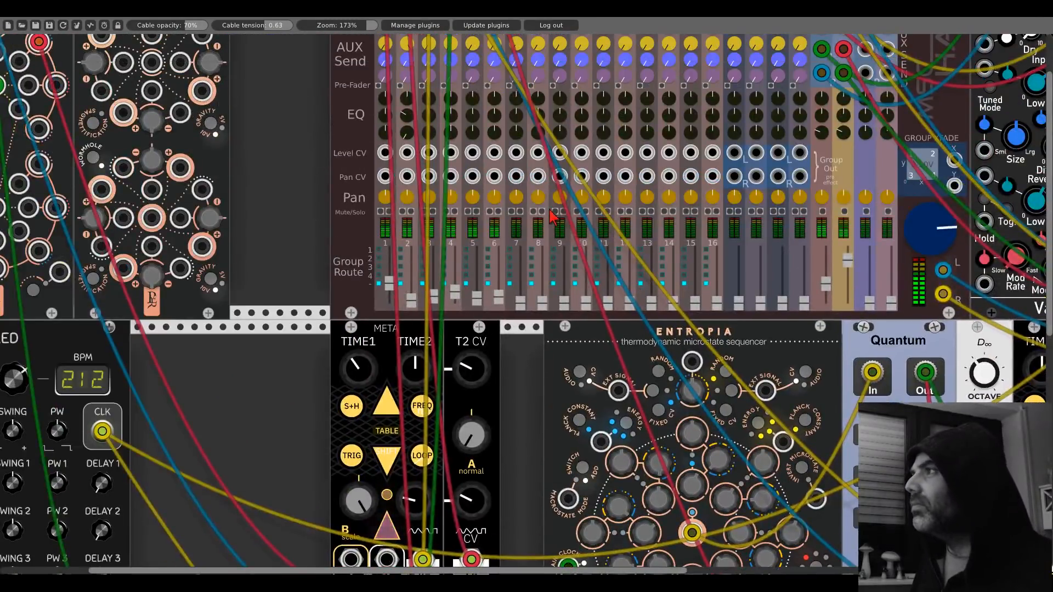
scroll(551, 216, up, 2)
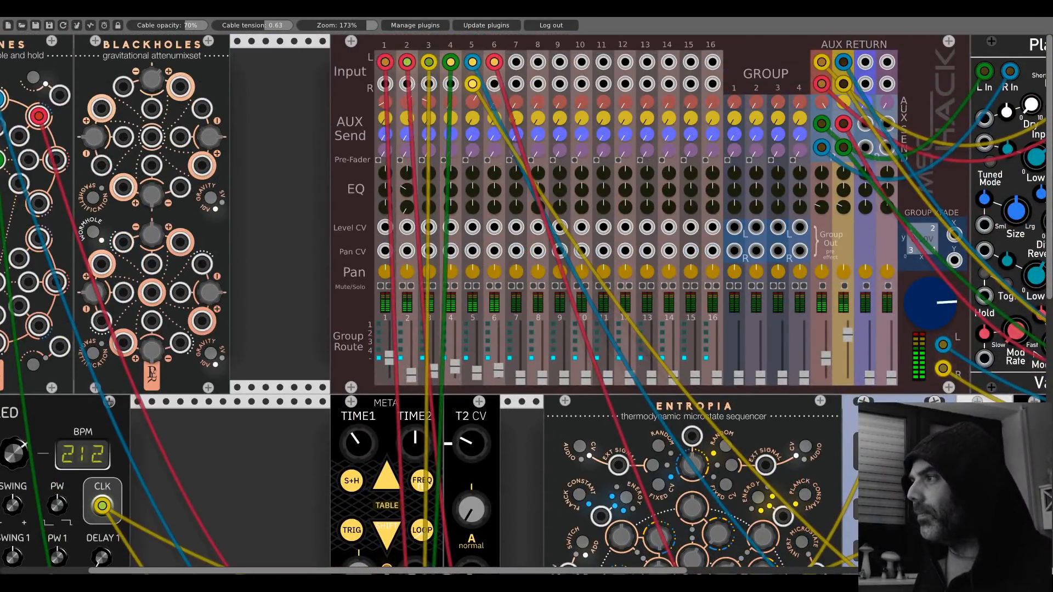
drag(818, 441, 316, 47)
drag(731, 385, 637, 181)
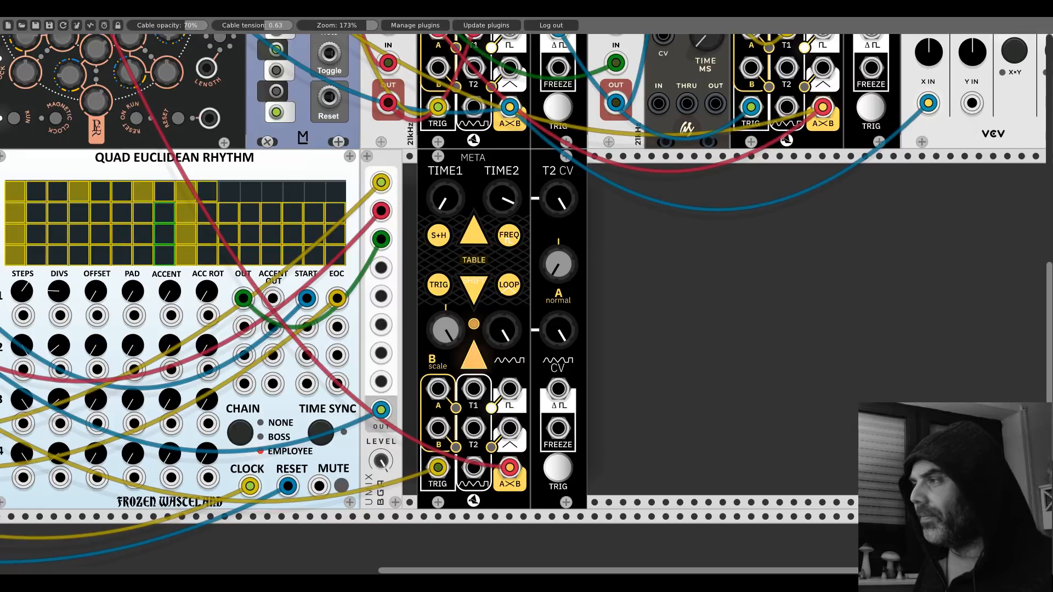
- Reset the duplicated META's TIME2 to its centre default and turn its waveform shape fully down
double_click(504, 198)
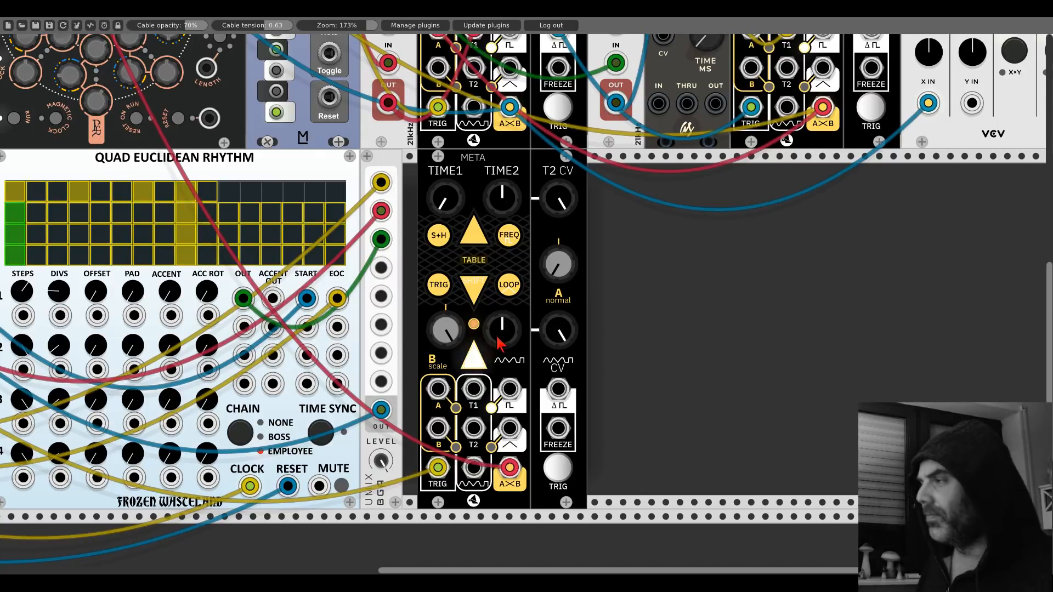
drag(496, 338, 497, 425)
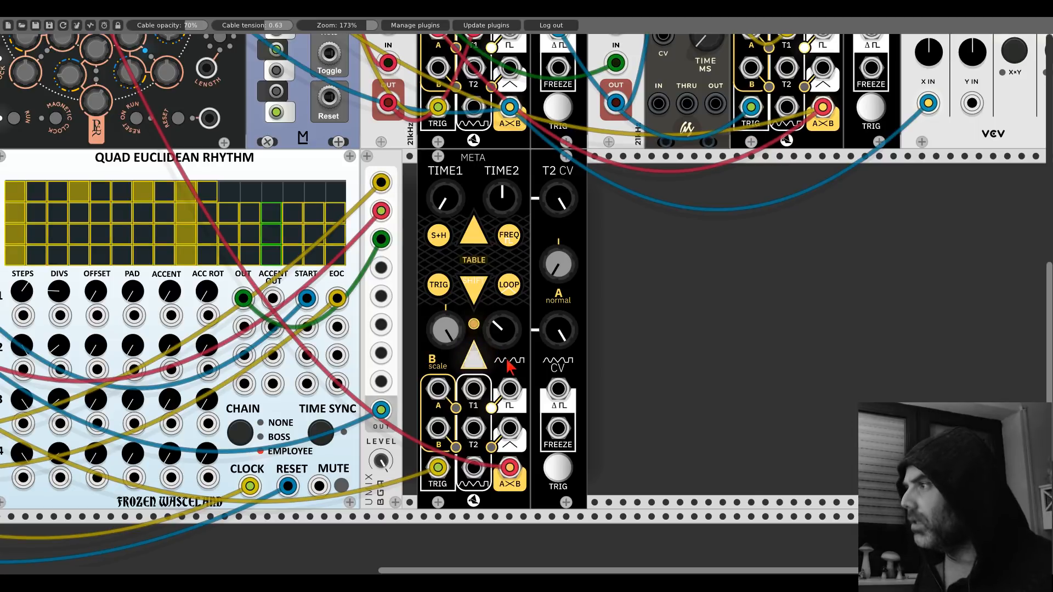
drag(504, 341, 505, 111)
- Solo mixer channel 6 to hear the duplicated META alone
drag(310, 212, 396, 277)
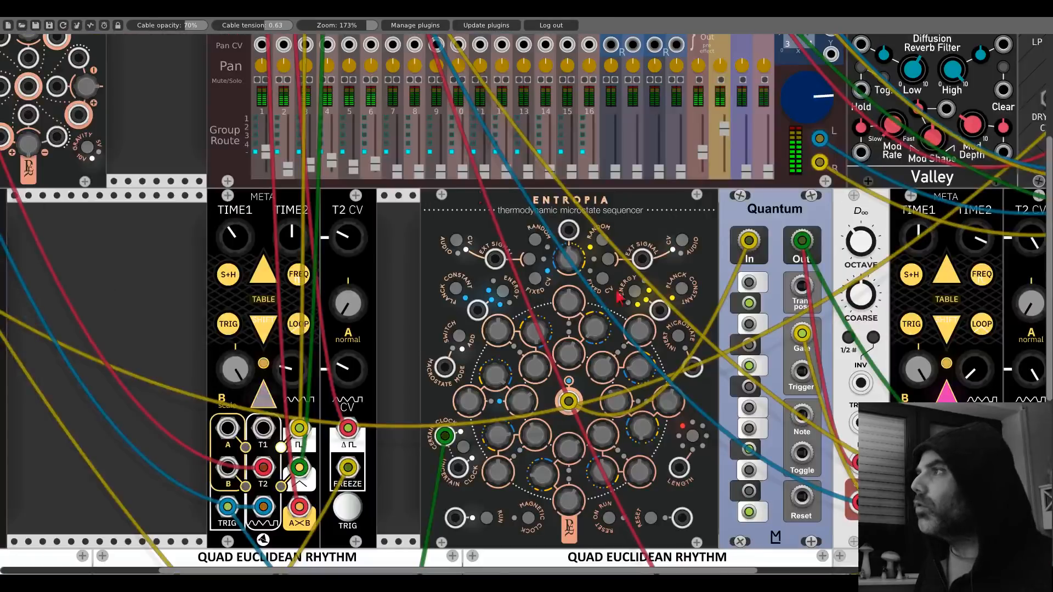
drag(230, 166, 359, 310)
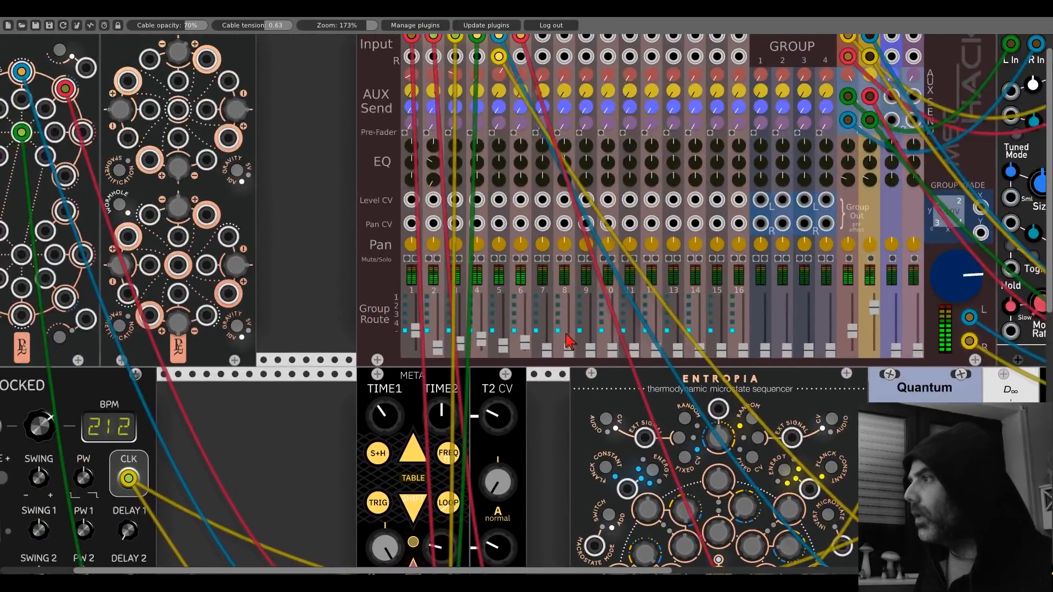
click(525, 259)
- Move the duplicated META's trigger cable from Clocked's master CLK to CLK 2 and set that clock's ratio to /2
drag(320, 113, 789, 271)
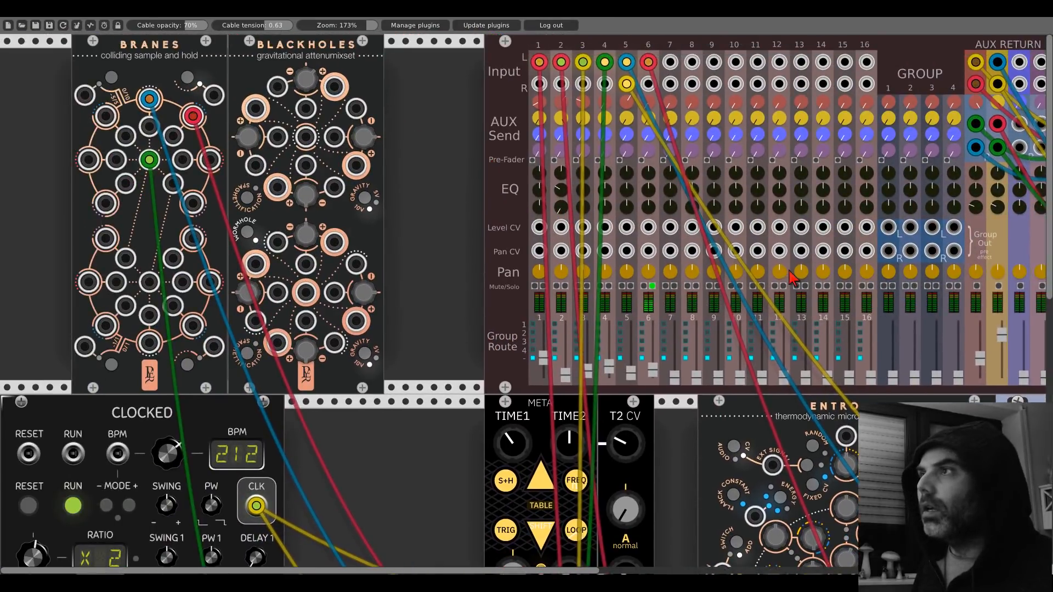
drag(446, 518, 452, 245)
drag(257, 231, 211, 430)
drag(34, 329, 40, 330)
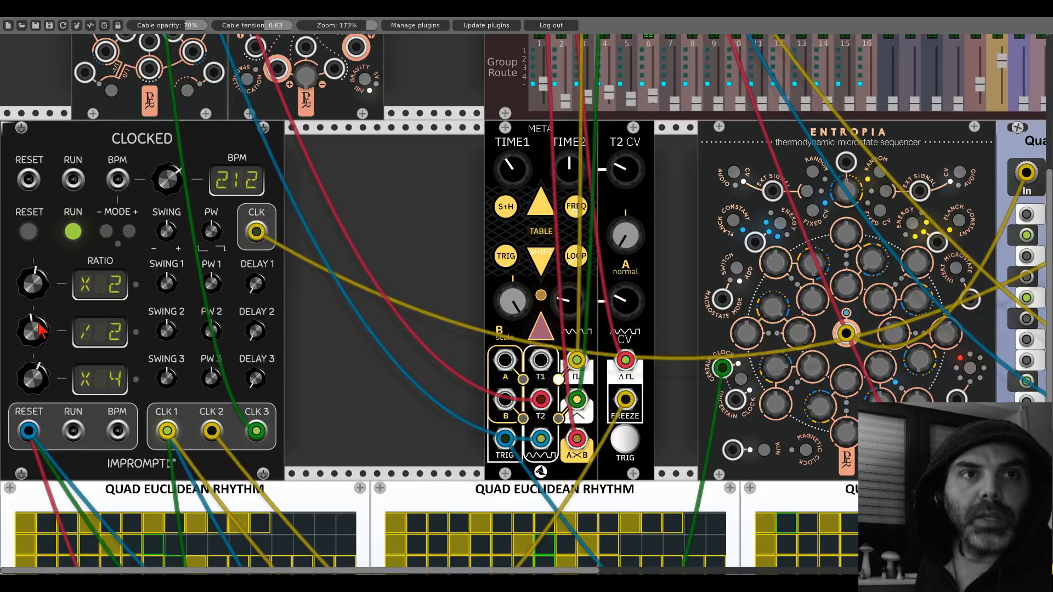
- Try the first looping META's A×B output as modulation on the duplicated META's A and B inputs, and disconnect it
drag(656, 453, 2, 114)
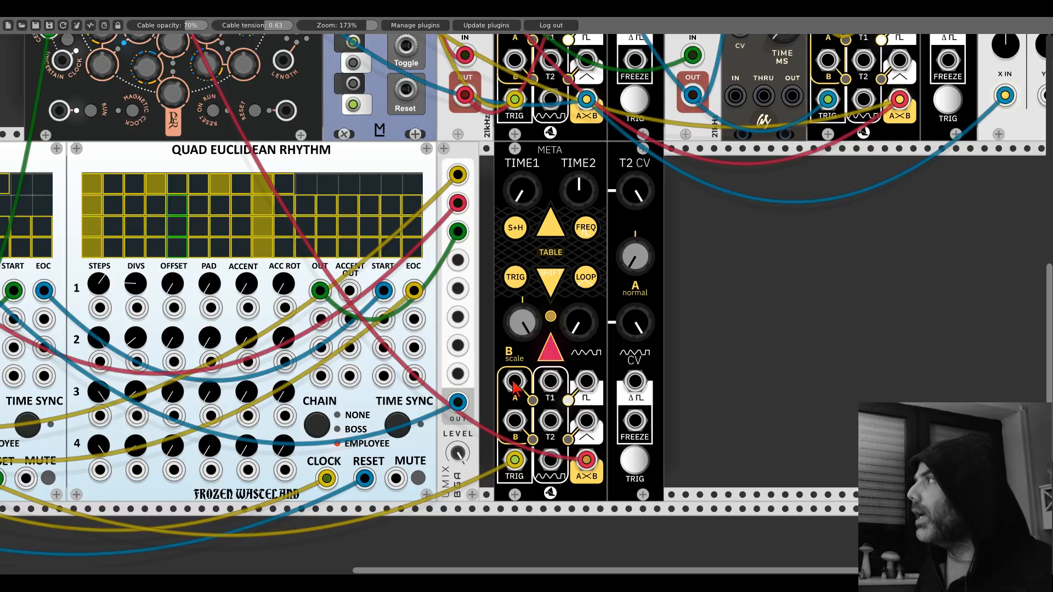
drag(513, 386, 586, 99)
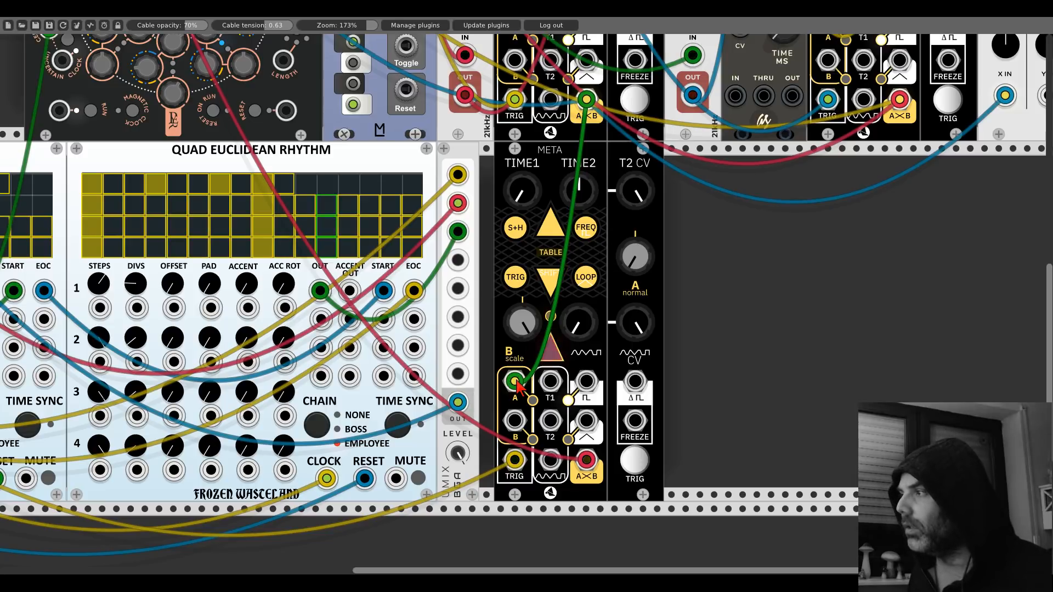
drag(518, 385, 518, 422)
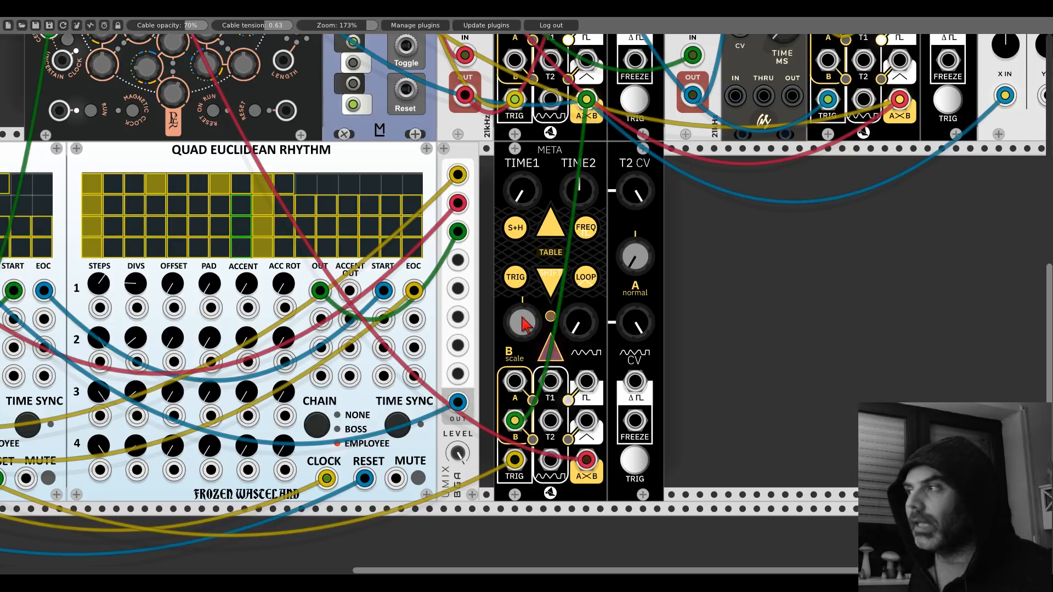
mouse_move(520, 319)
mouse_down()
mouse_move(520, 365)
mouse_move(520, 317)
mouse_up()
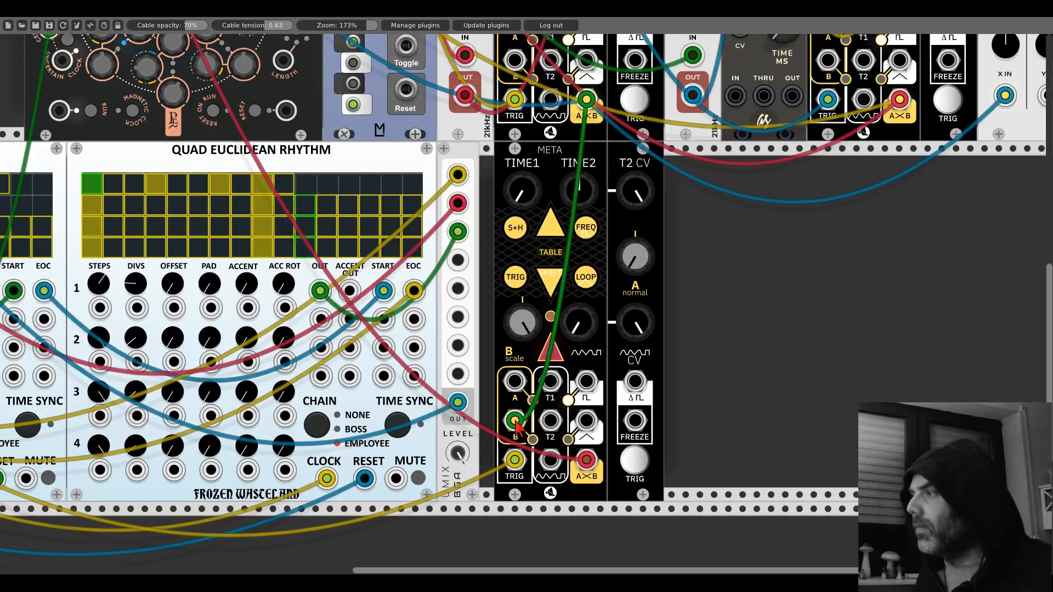
drag(515, 420, 587, 331)
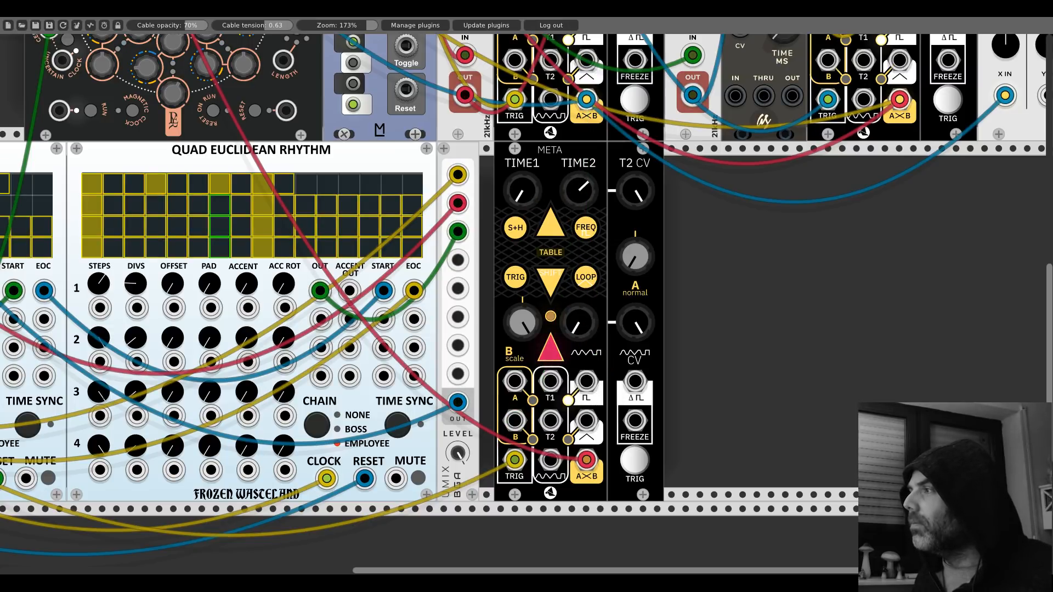
- Set the duplicated META's TIME2 slightly below centre
drag(579, 190, 585, 214)
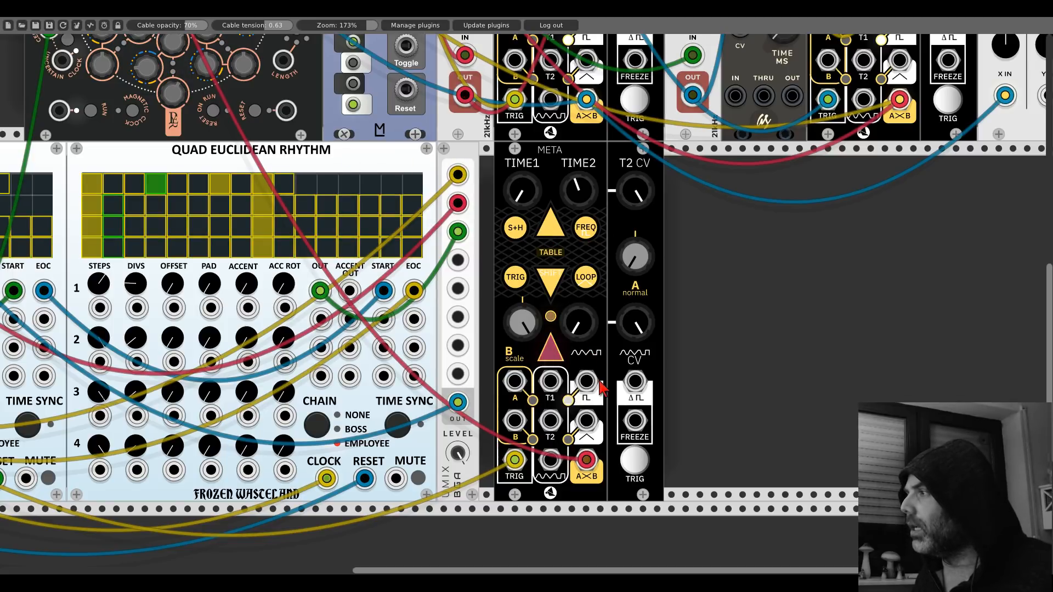
- Try the duplicated META's slope output on the left input of mixer channel 7, and disconnect it
drag(586, 420, 244, 63)
scroll(262, 211, up, 3)
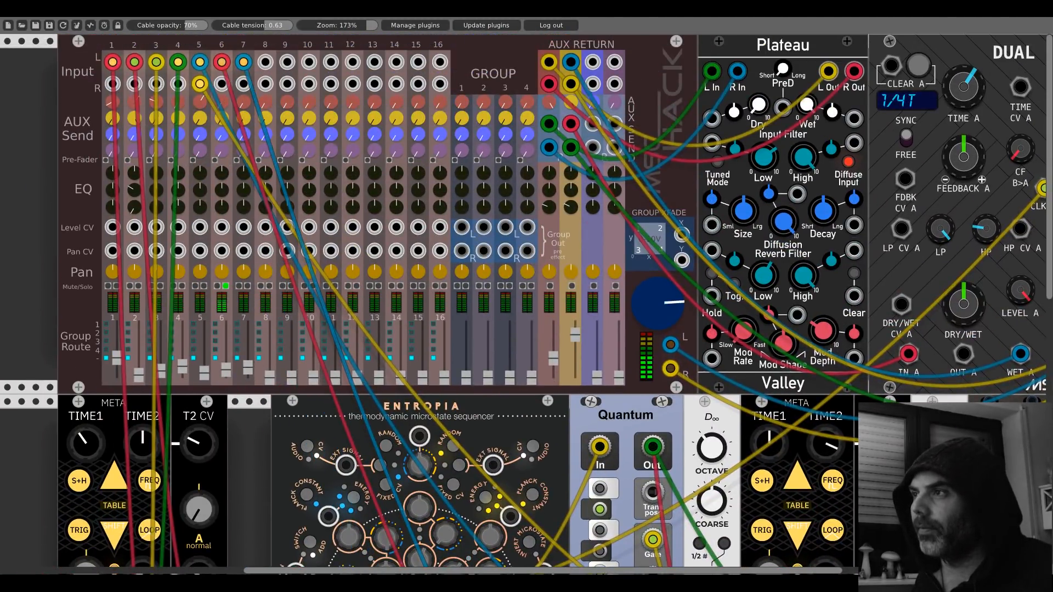
scroll(258, 380, down, 10)
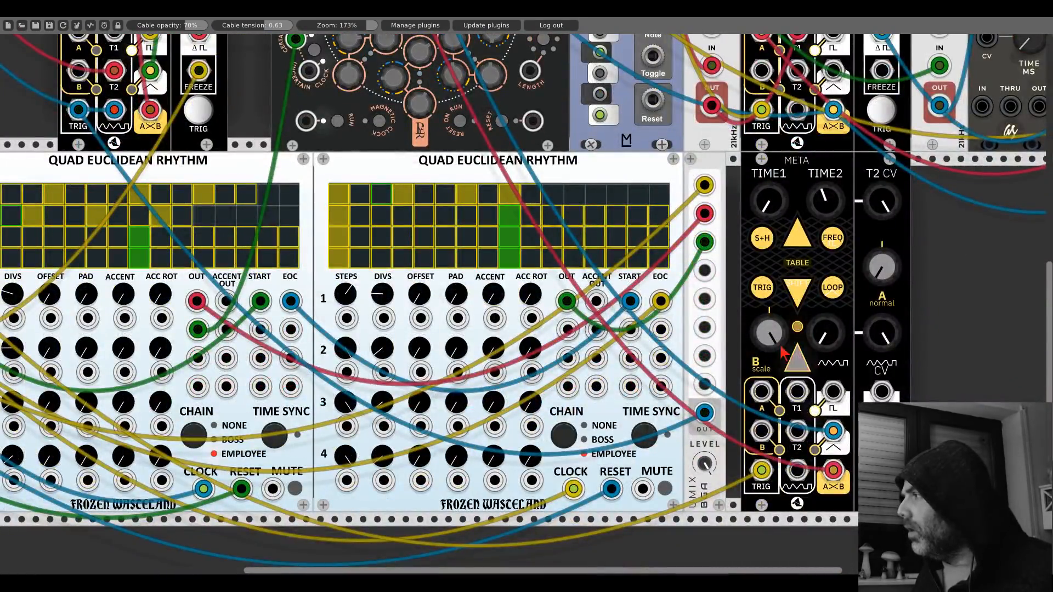
scroll(326, 196, up, 10)
scroll(327, 195, up, 1)
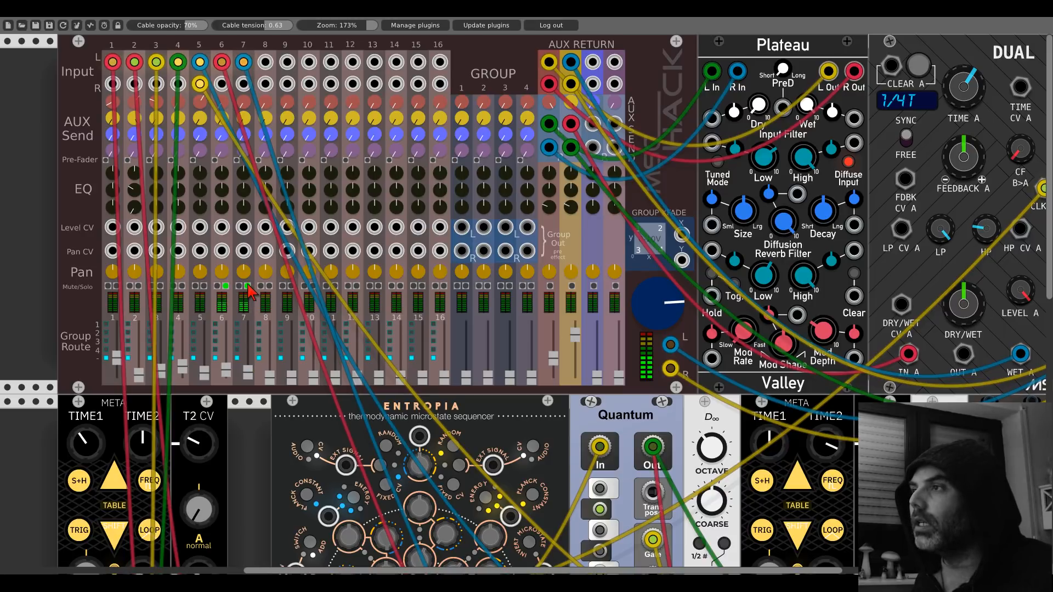
scroll(248, 293, down, 10)
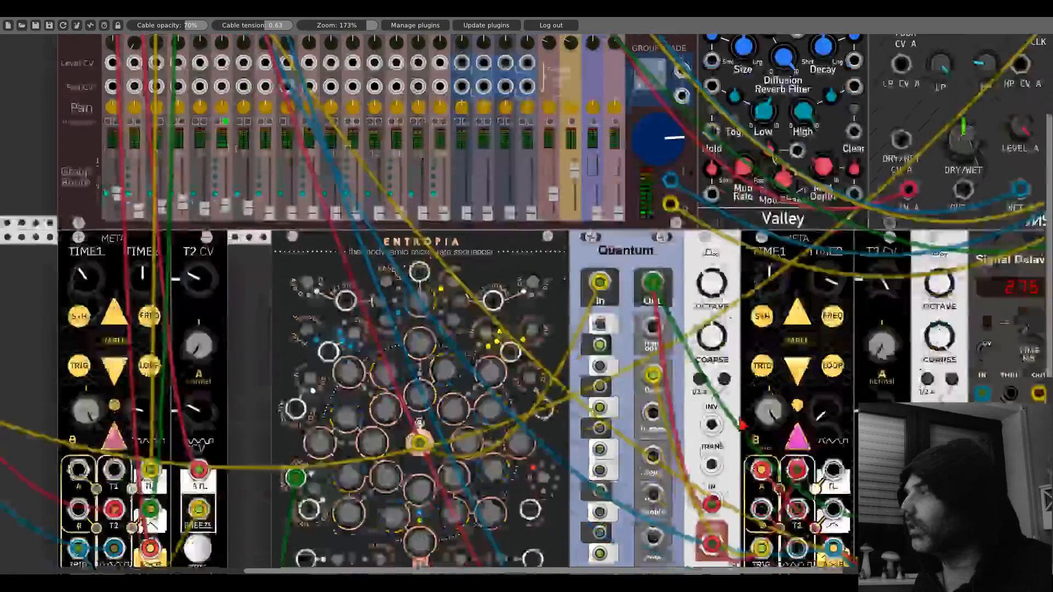
scroll(489, 209, right, 5)
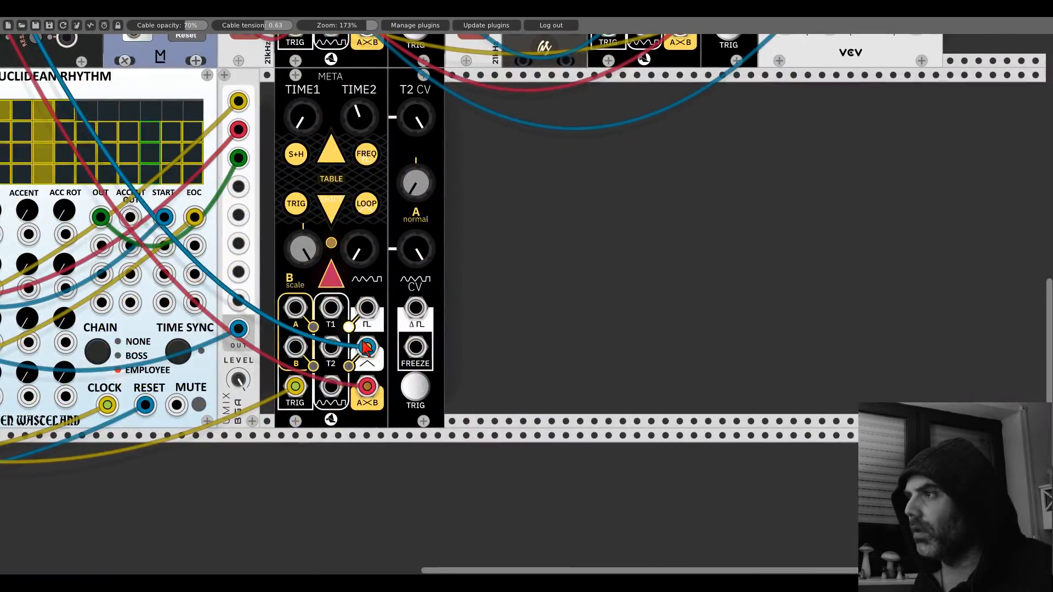
drag(367, 347, 372, 248)
- Raise mixer channel 6's fader and take the channel out of solo
drag(321, 118, 329, 127)
scroll(330, 132, up, 8)
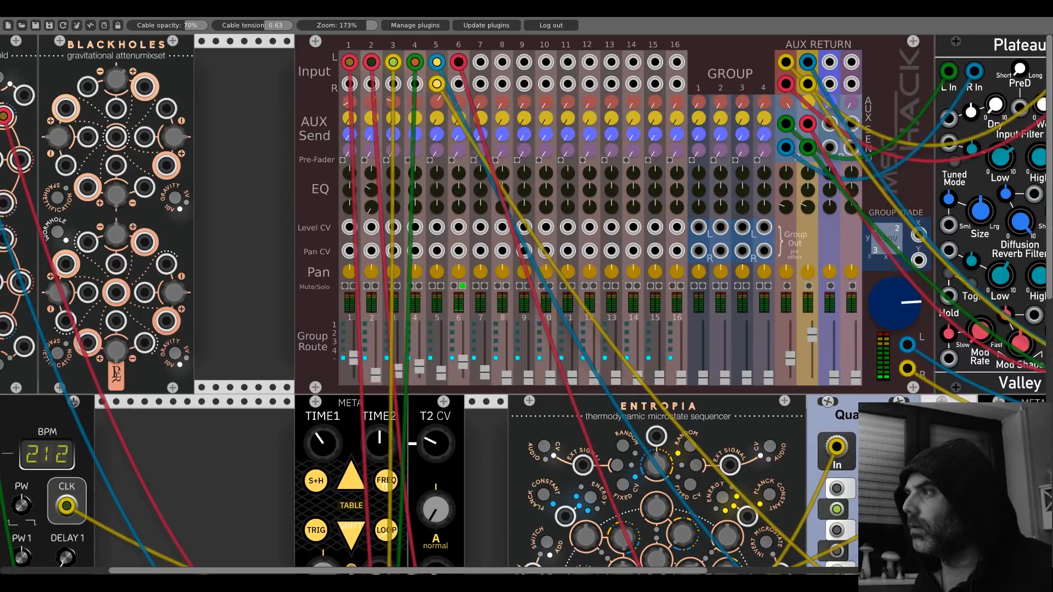
click(463, 286)
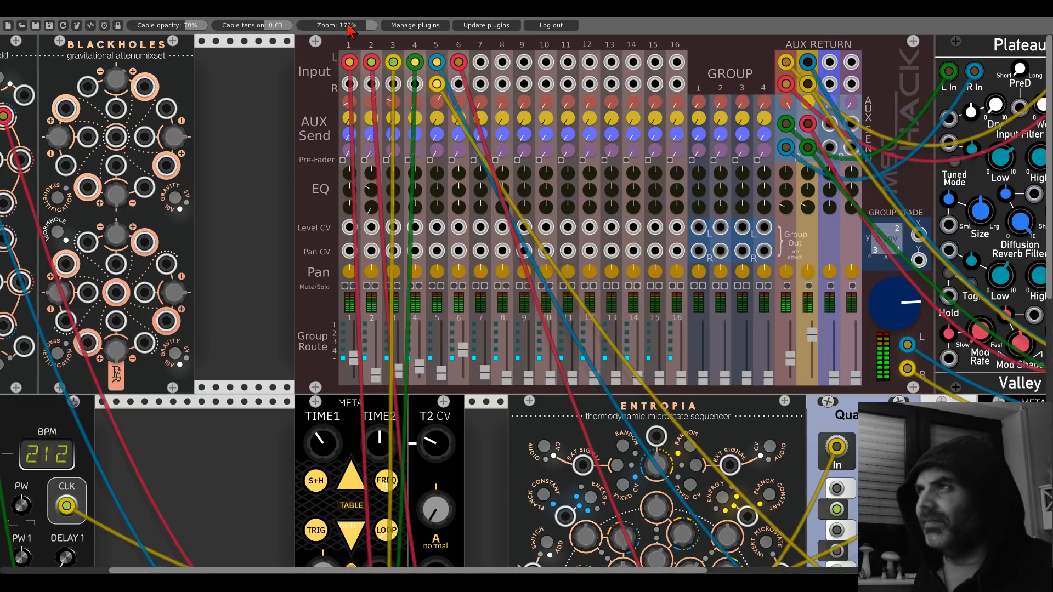
- Zoom the rack out to 123% and look over the looping META voices and the duplicated META
key(ctrl+minus)
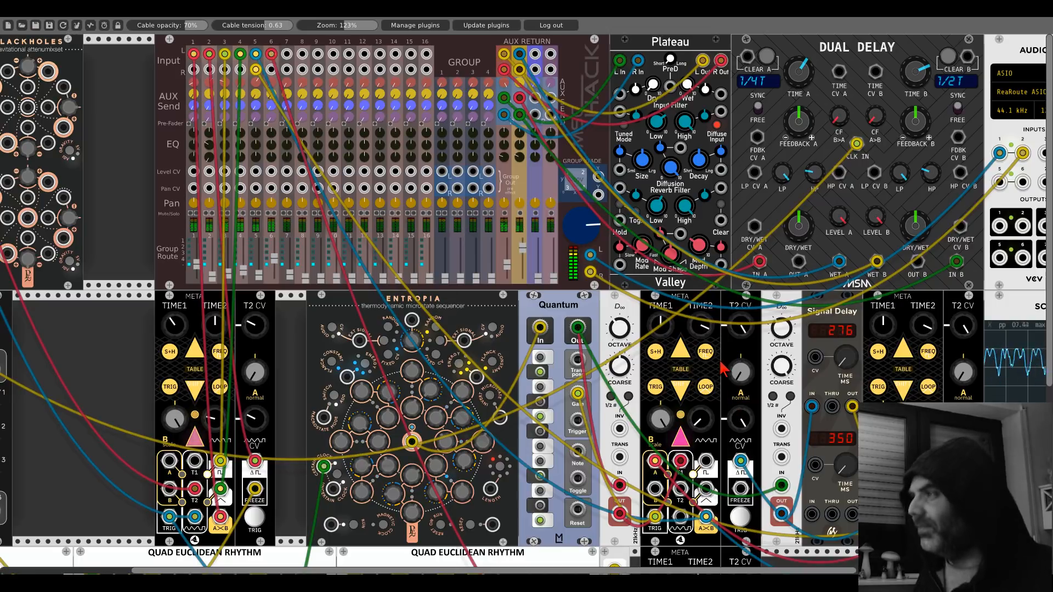
scroll(722, 368, down, 5)
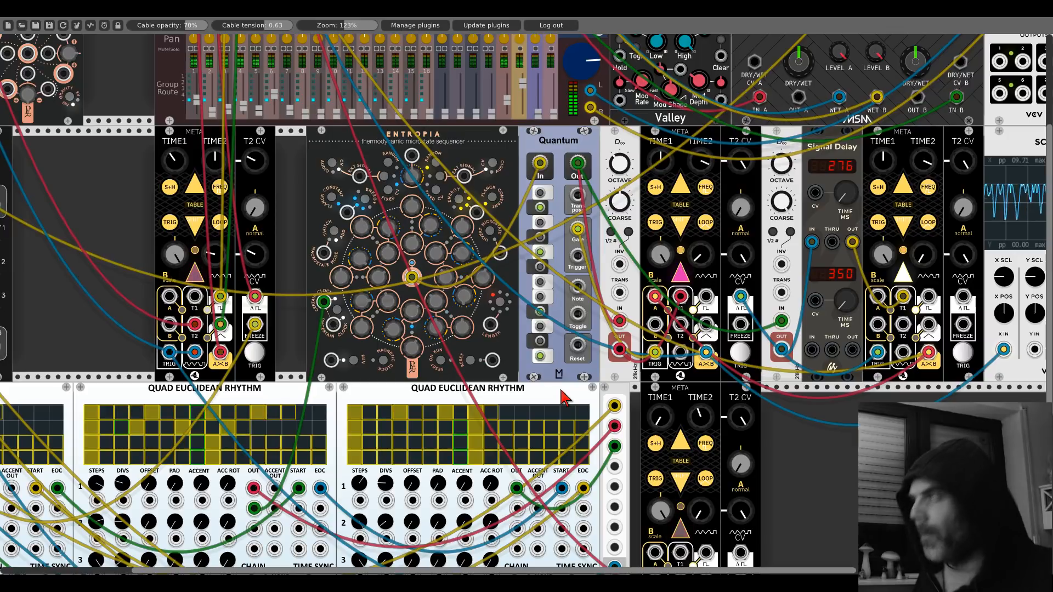
drag(776, 412, 422, 381)
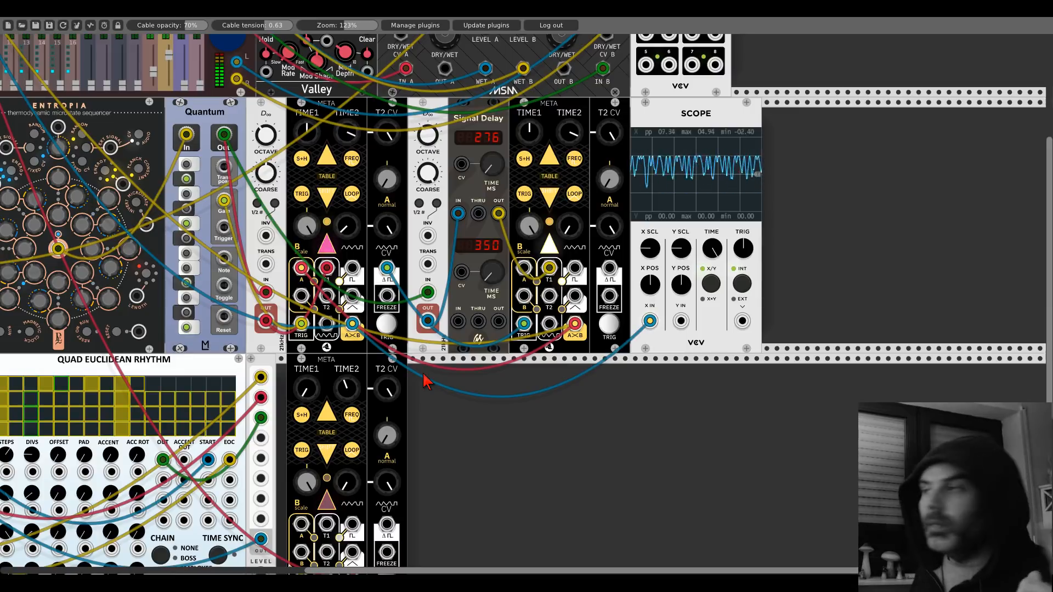
- Patch the lower META's slope output into its own B input, and check its channel on the mixer
scroll(494, 373, down, 2)
scroll(494, 373, left, 2)
scroll(516, 367, down, 4)
scroll(515, 367, left, 5)
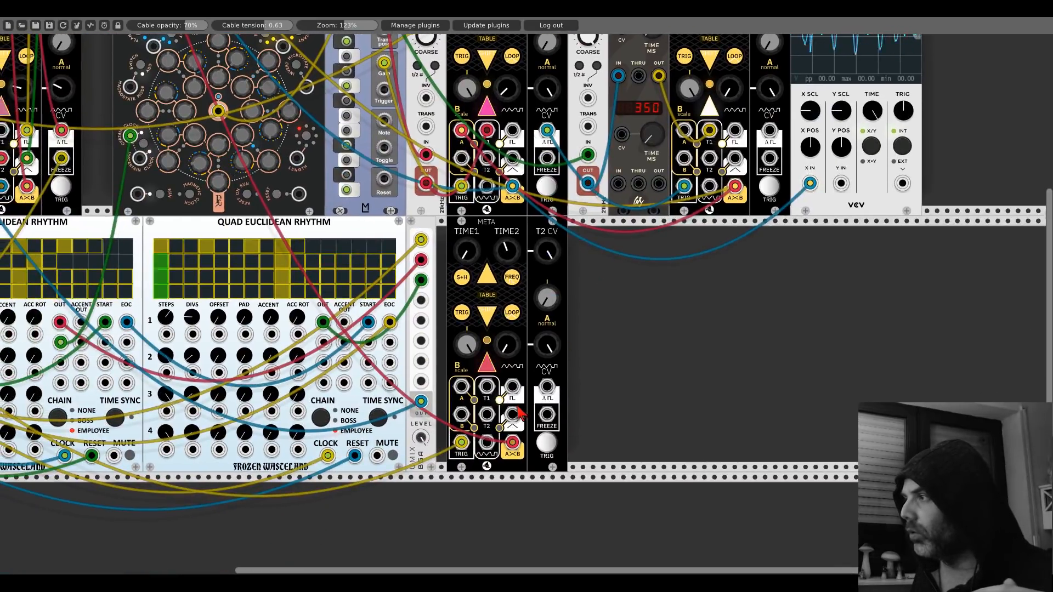
drag(512, 415, 461, 416)
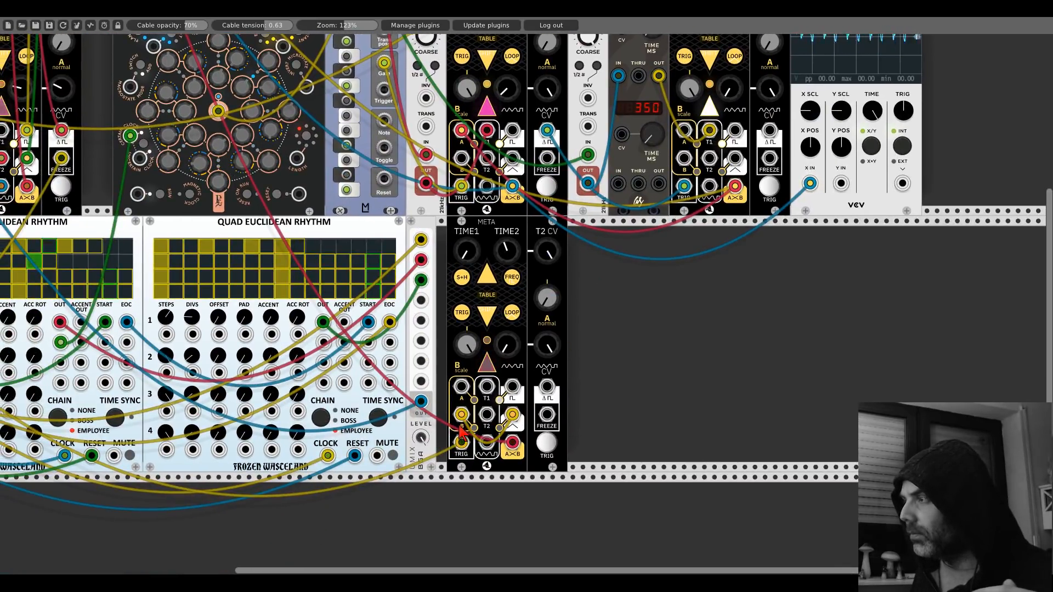
scroll(430, 418, up, 13)
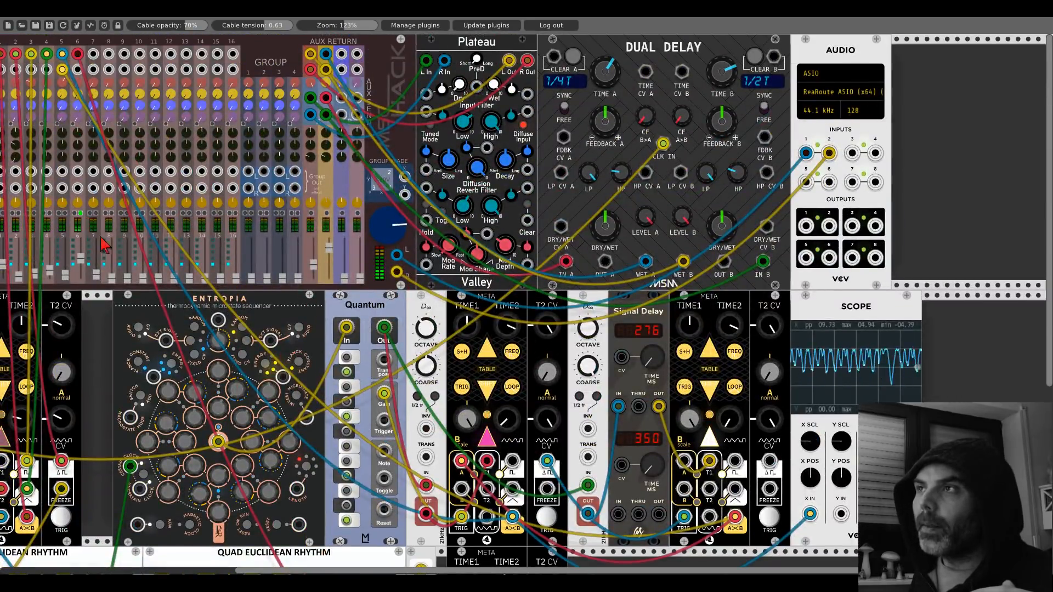
scroll(606, 453, down, 14)
- Compare the lower META with its B input cable unplugged and fed from the logic output, and restore the slope connection
mouse_move(464, 387)
mouse_down()
mouse_move(487, 401)
mouse_move(470, 384)
mouse_up()
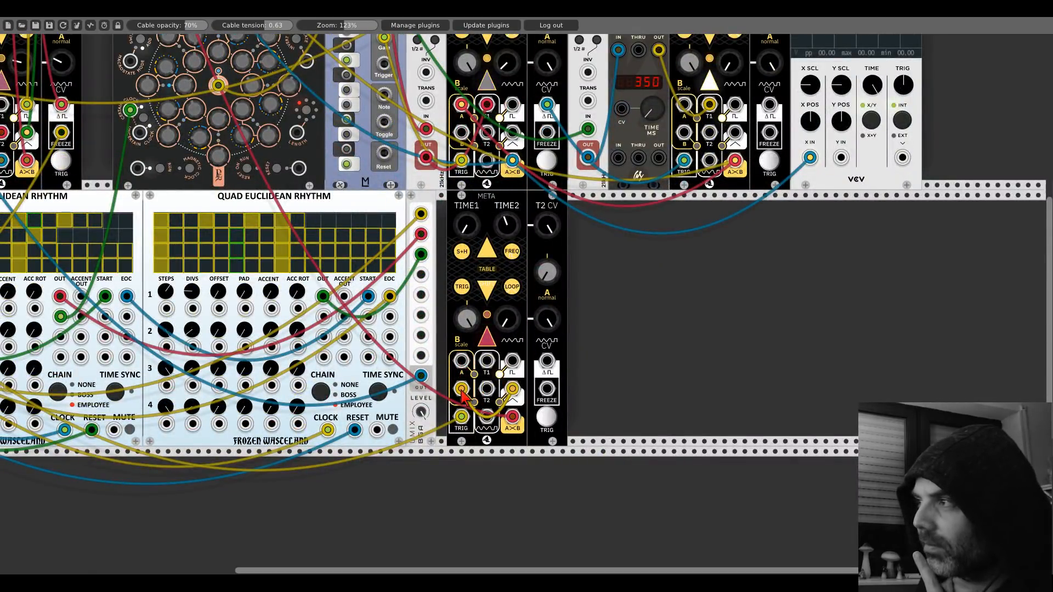
mouse_move(462, 388)
mouse_down()
mouse_move(479, 380)
mouse_move(463, 389)
mouse_up()
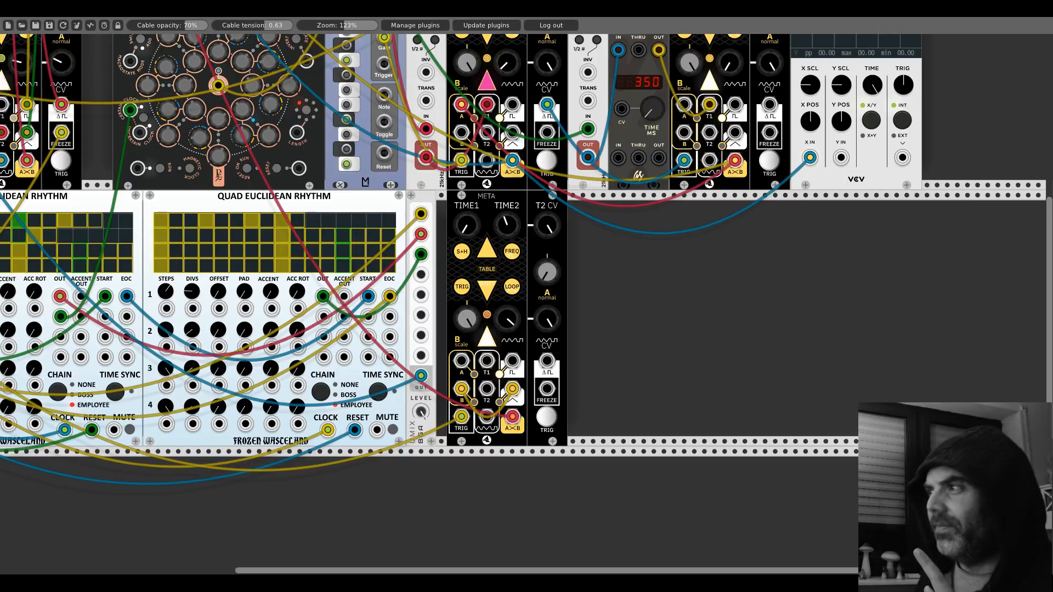
mouse_move(465, 386)
mouse_down()
mouse_move(478, 390)
mouse_move(464, 386)
mouse_up()
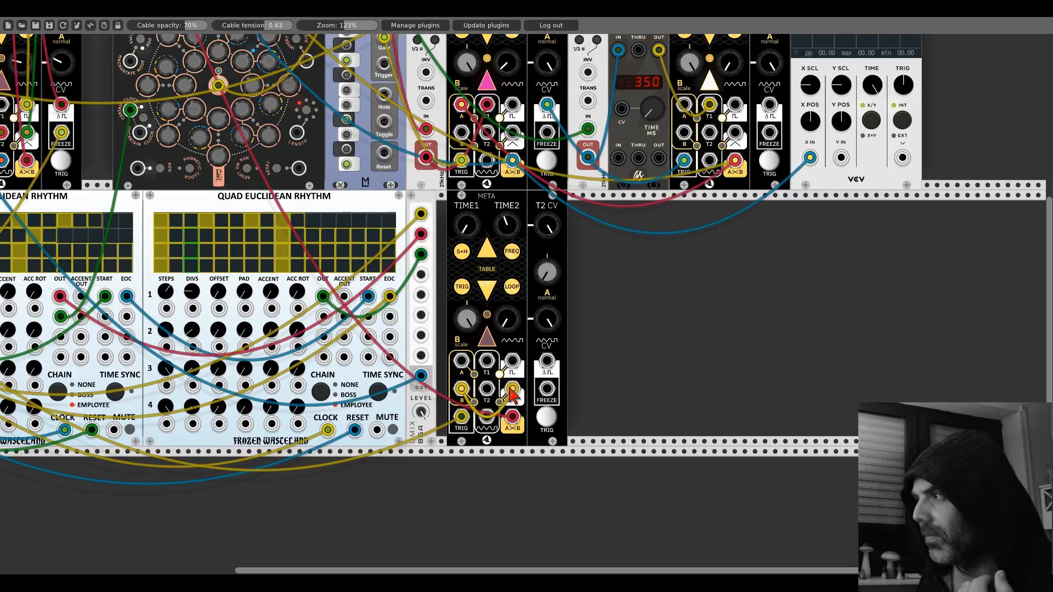
drag(511, 389, 512, 360)
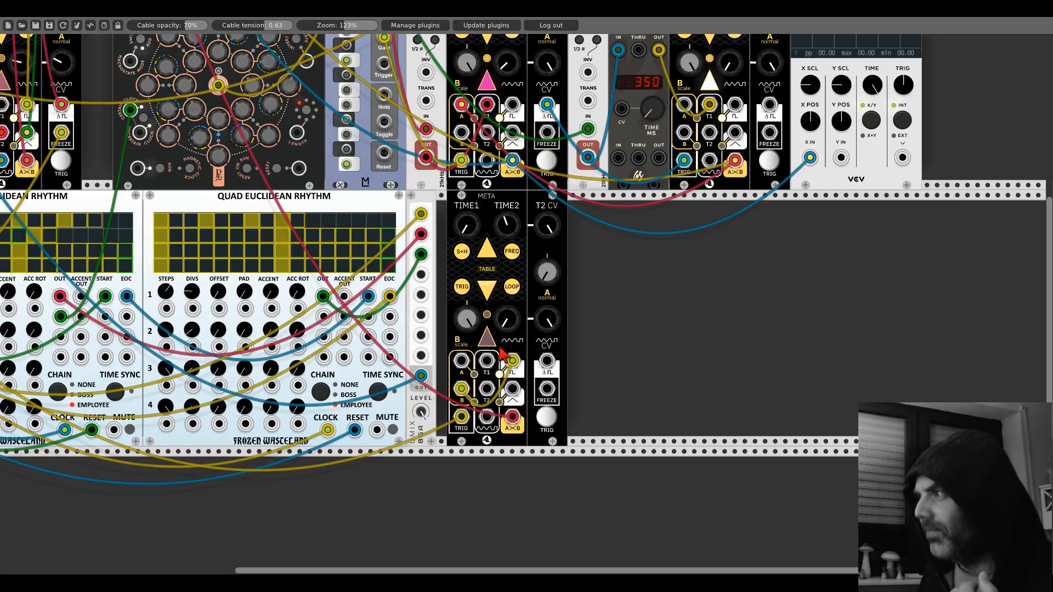
drag(512, 360, 462, 389)
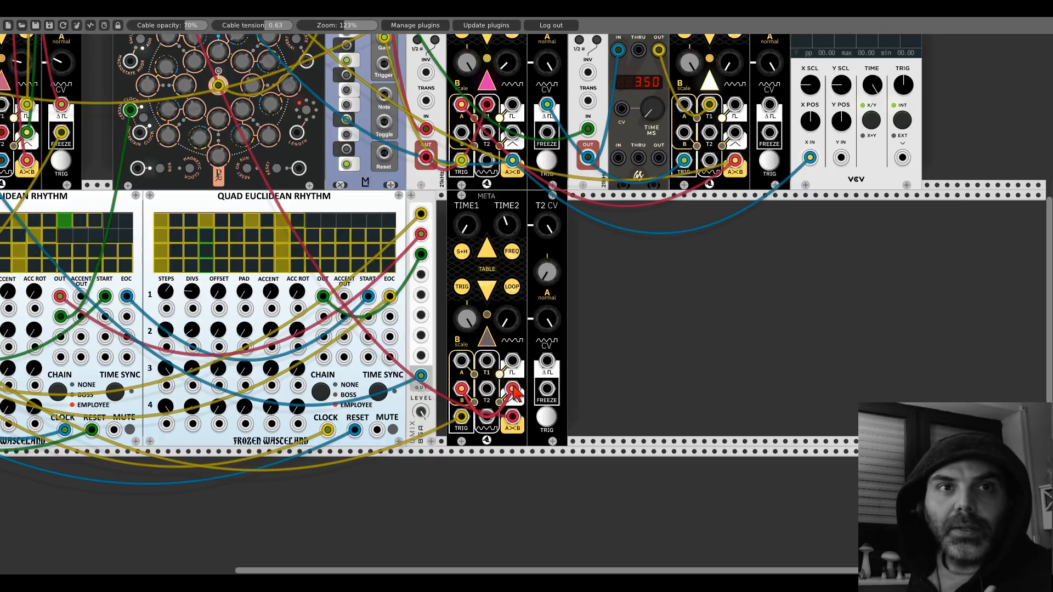
- Set the lower META's signal output to Contour, and try Noise as its drum signal before restoring Triangle
right_click(488, 208)
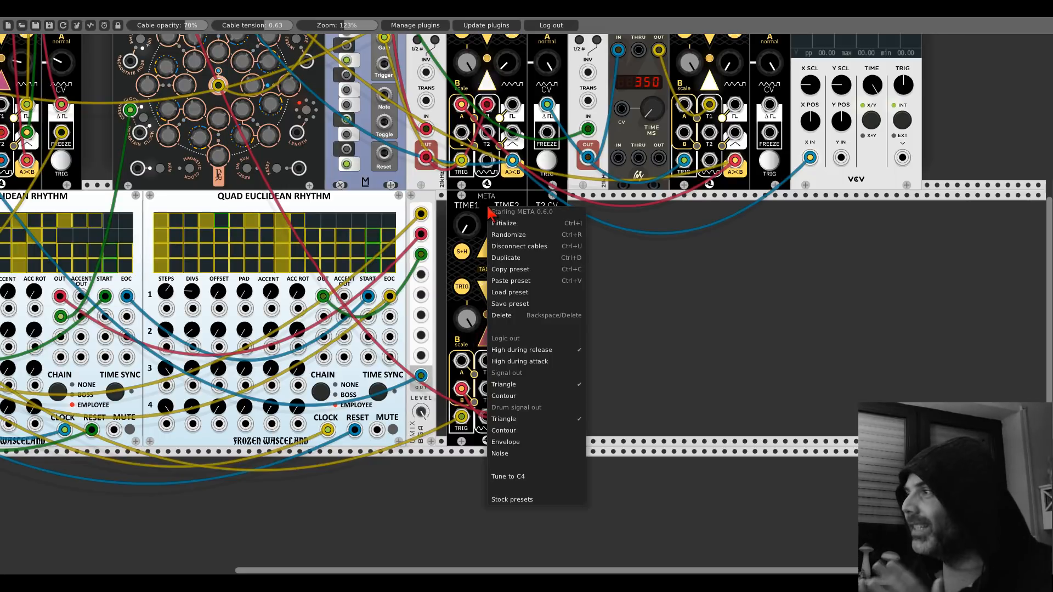
click(526, 396)
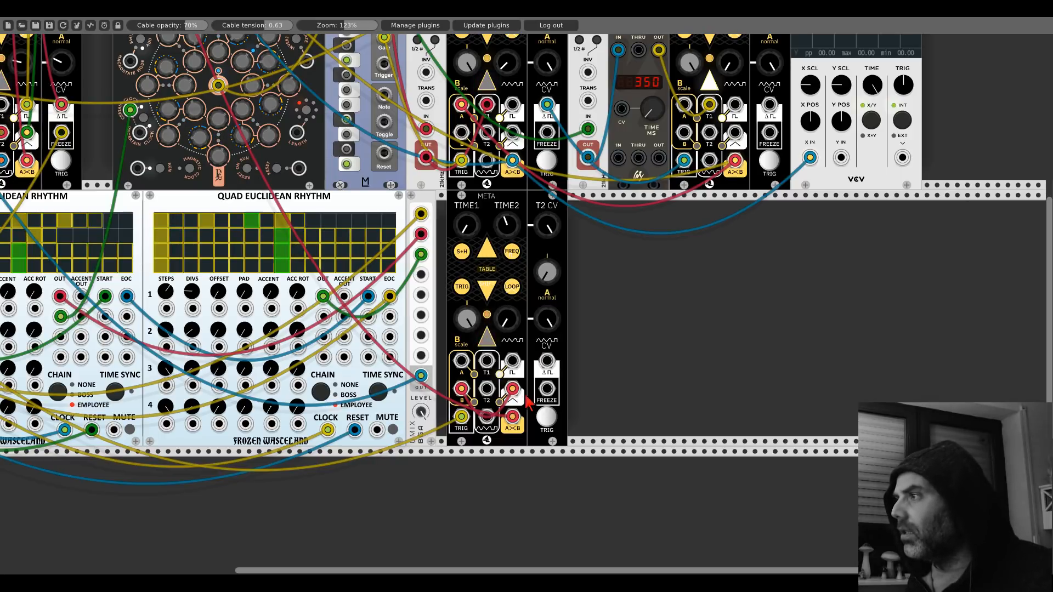
right_click(506, 340)
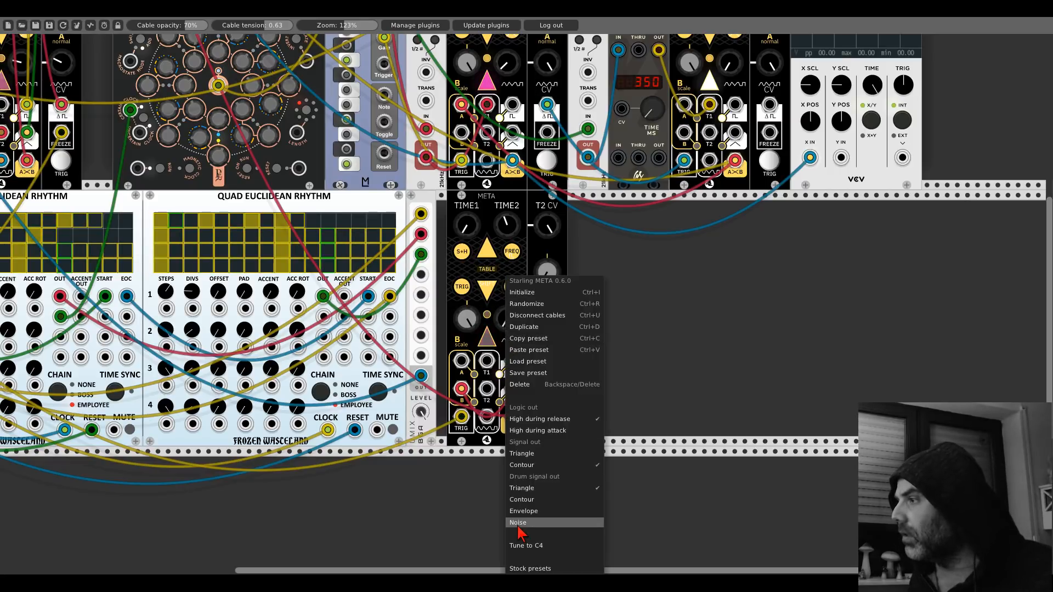
click(517, 524)
right_click(509, 351)
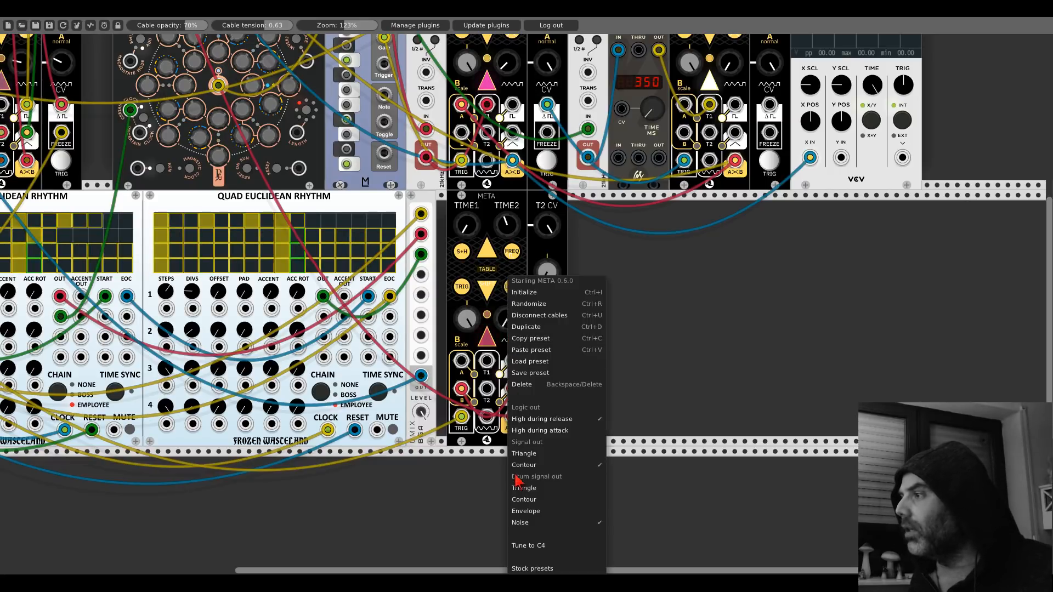
click(540, 489)
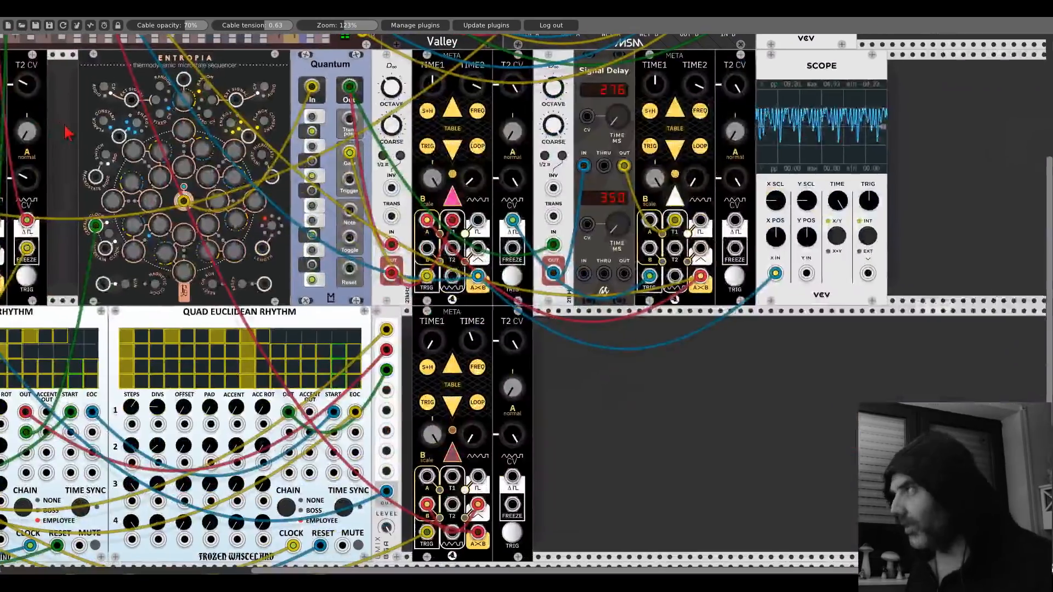
- Duplicate the lower META with the module CPU timers shown, and place the copy farther along the row, leaving a gap
scroll(459, 299, down, 1)
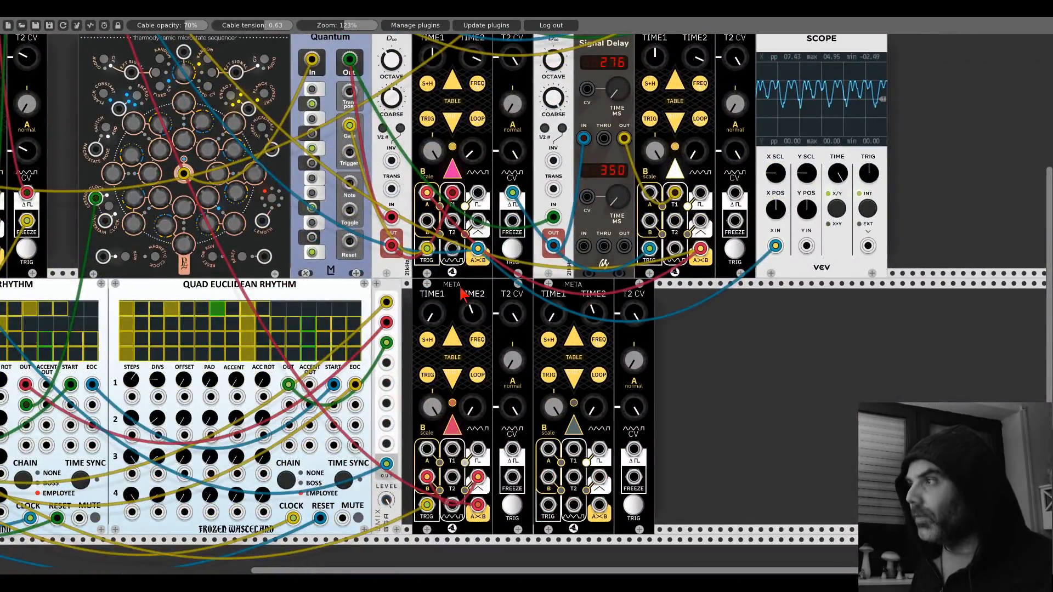
key(ctrl+d)
click(104, 25)
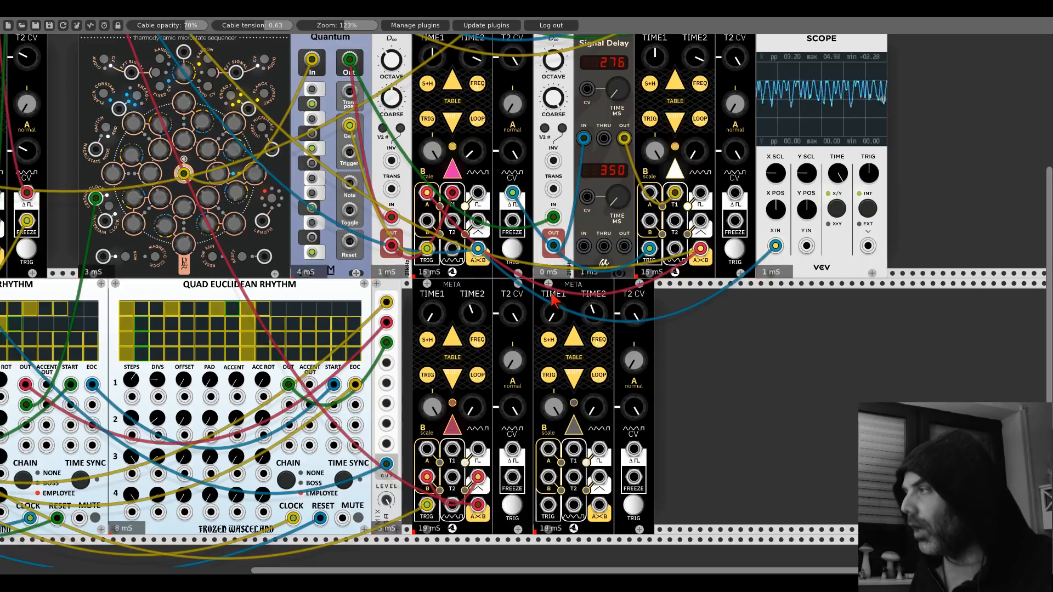
drag(553, 298, 686, 298)
- Find the KlirrFactoryFree modules and add a Clock Multiplier / Ratcheting Controller beside the new META
right_click(644, 326)
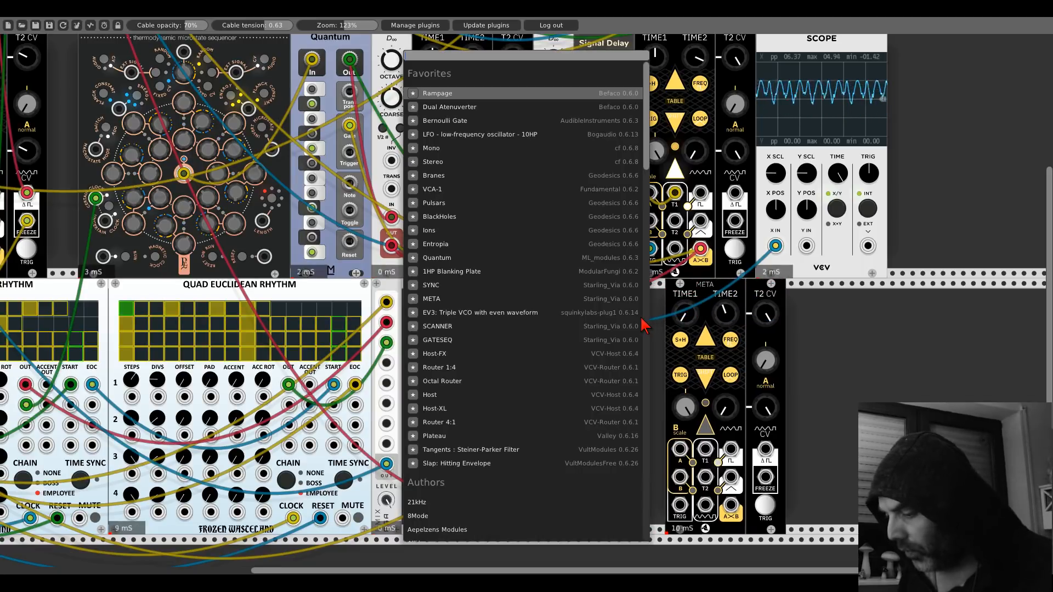
text(klirr)
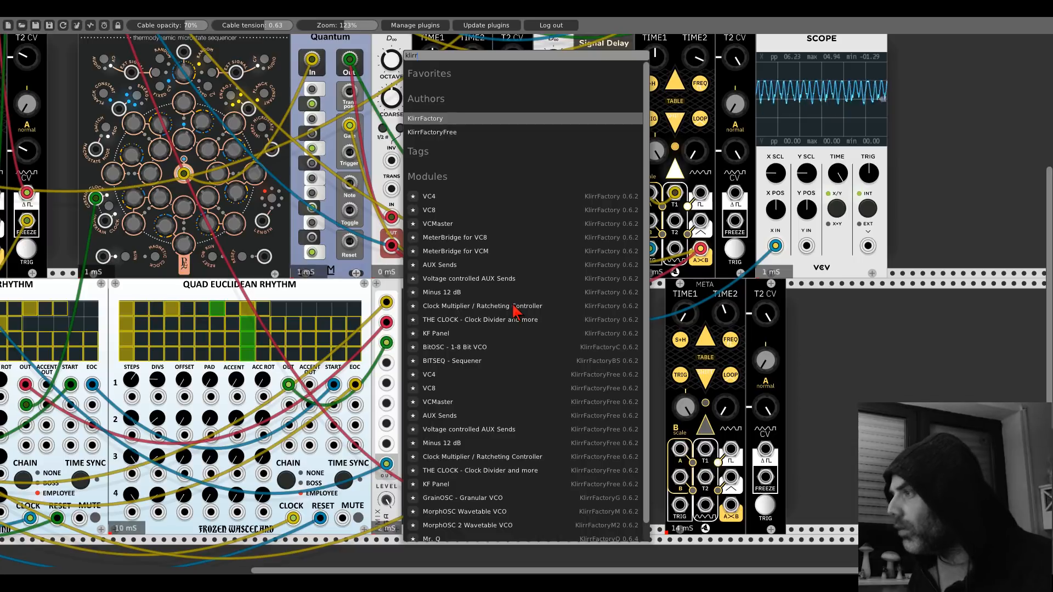
click(496, 460)
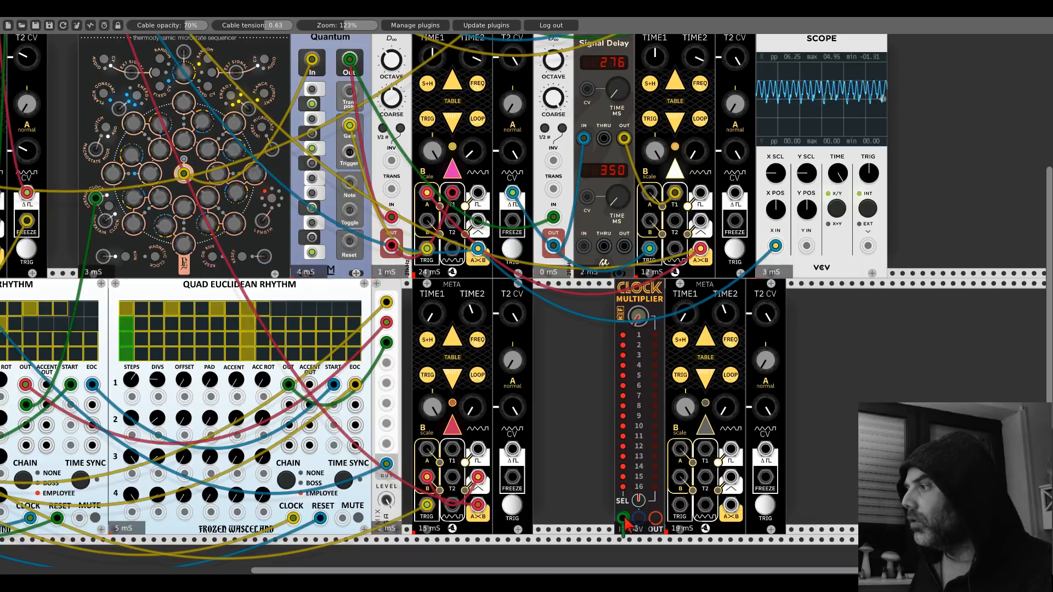
- Feed the Clock Multiplier's input from CLOCKED's CLK 1, and patch its output into the new META's TRIG input
scroll(627, 490, left, 10)
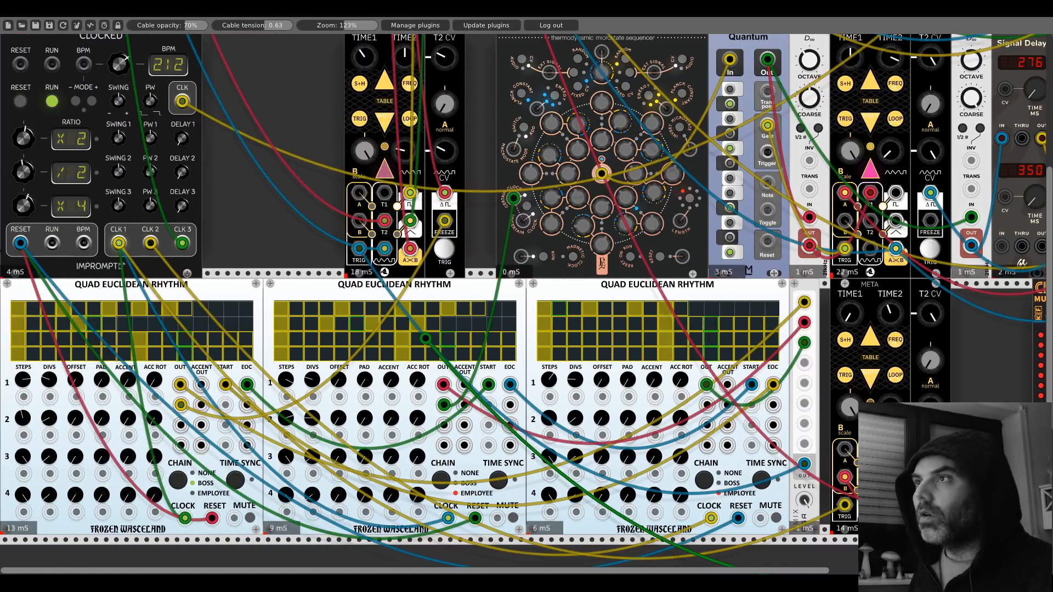
drag(425, 338, 118, 243)
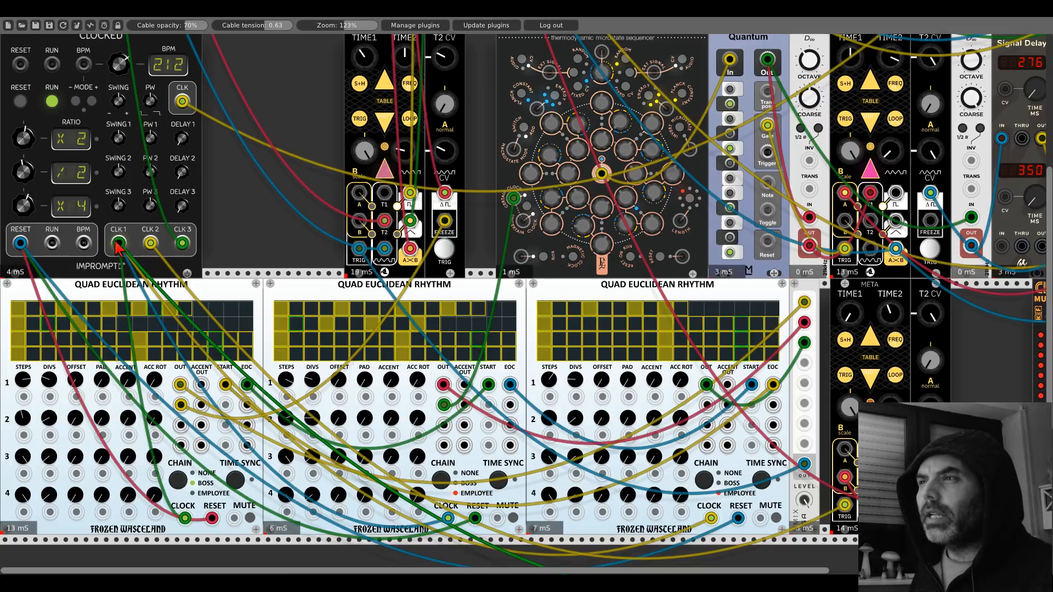
scroll(888, 392, right, 15)
scroll(888, 392, down, 2)
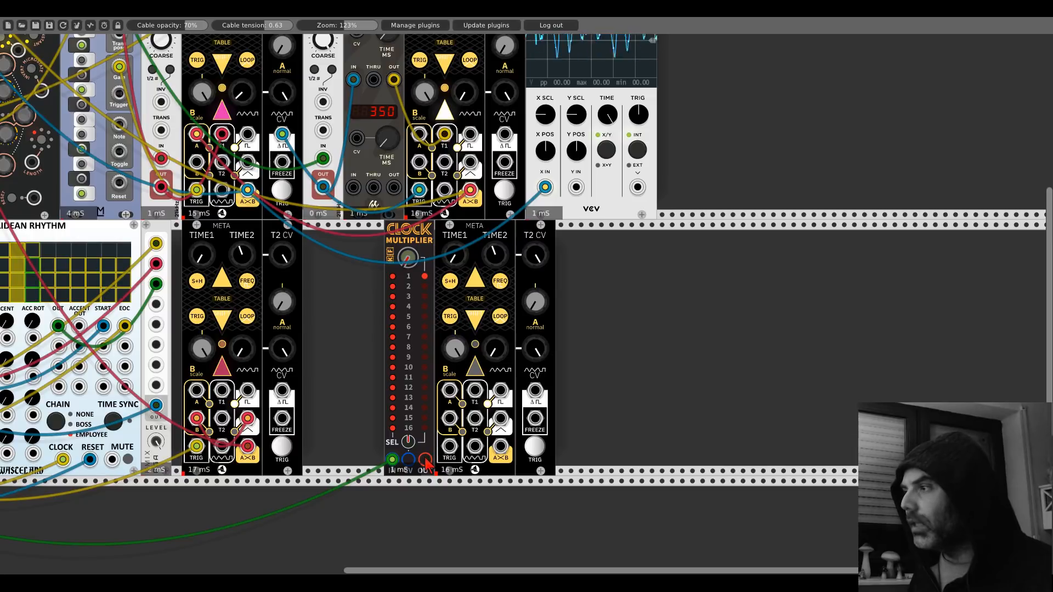
drag(425, 459, 449, 445)
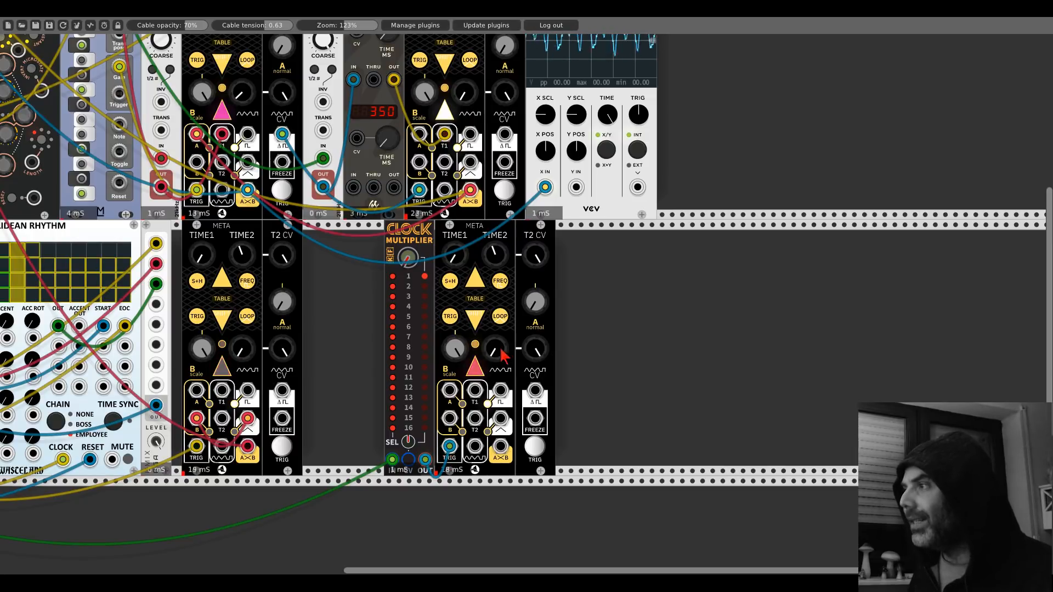
- Set the new META's drum signal to Noise and patch its A><B output into the left input of mixer channel 7
right_click(502, 433)
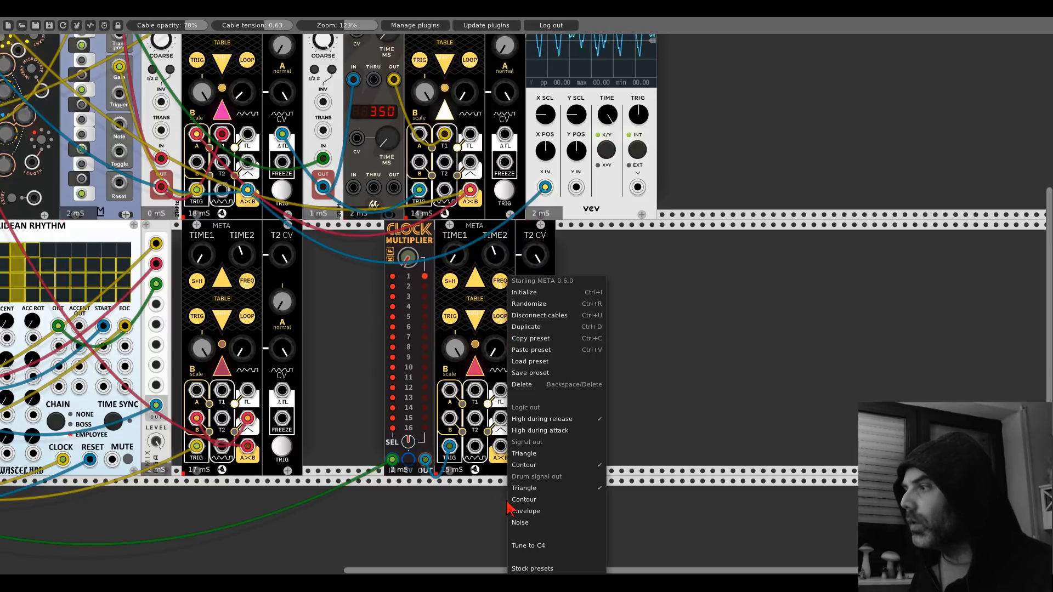
click(531, 524)
drag(501, 446, 157, 53)
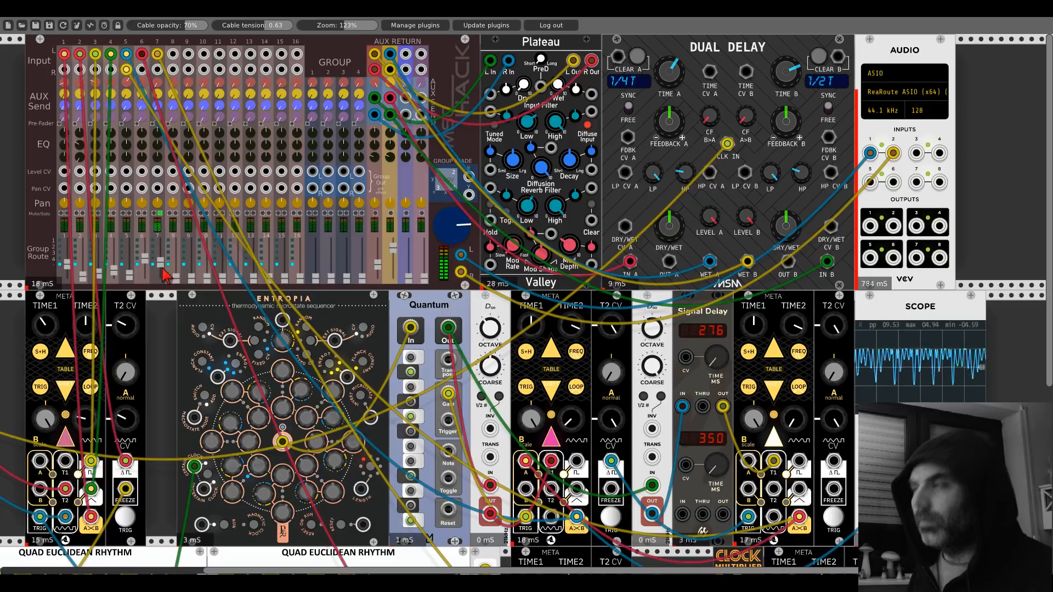
- Set the new META's signal output to Triangle
scroll(808, 204, down, 10)
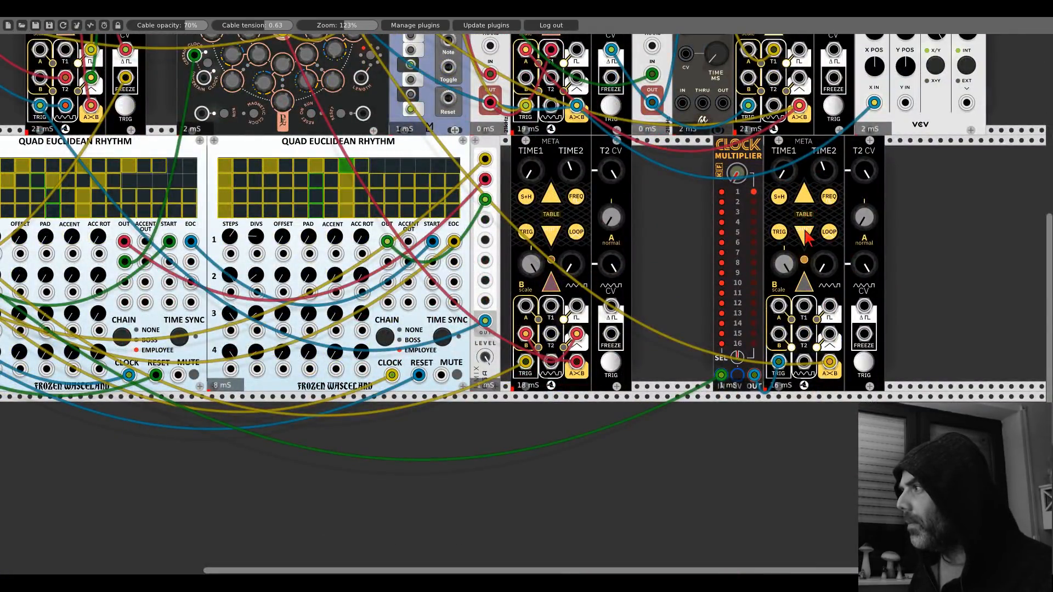
drag(888, 228, 702, 286)
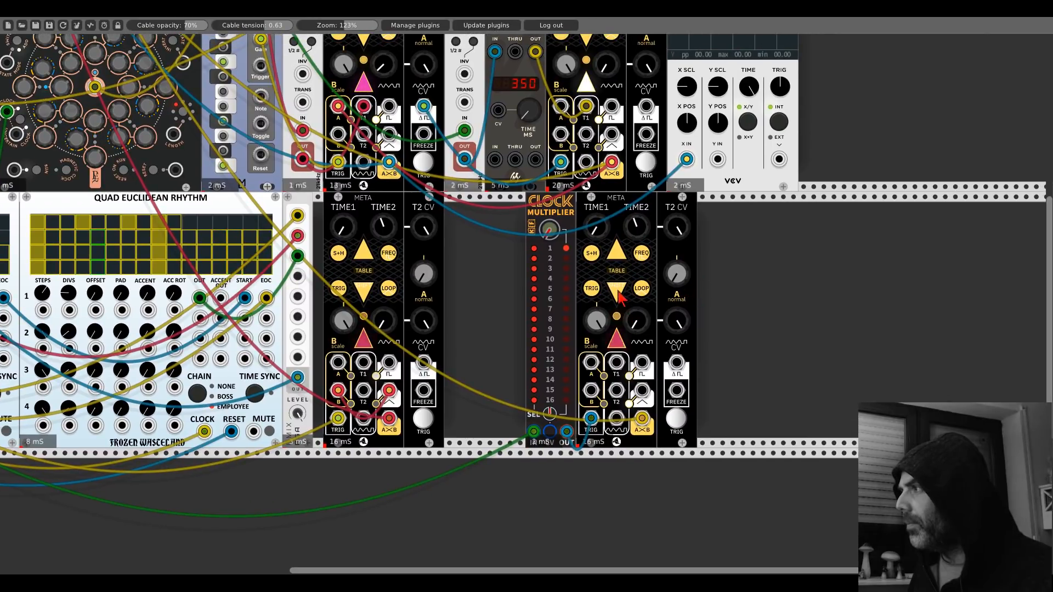
right_click(622, 234)
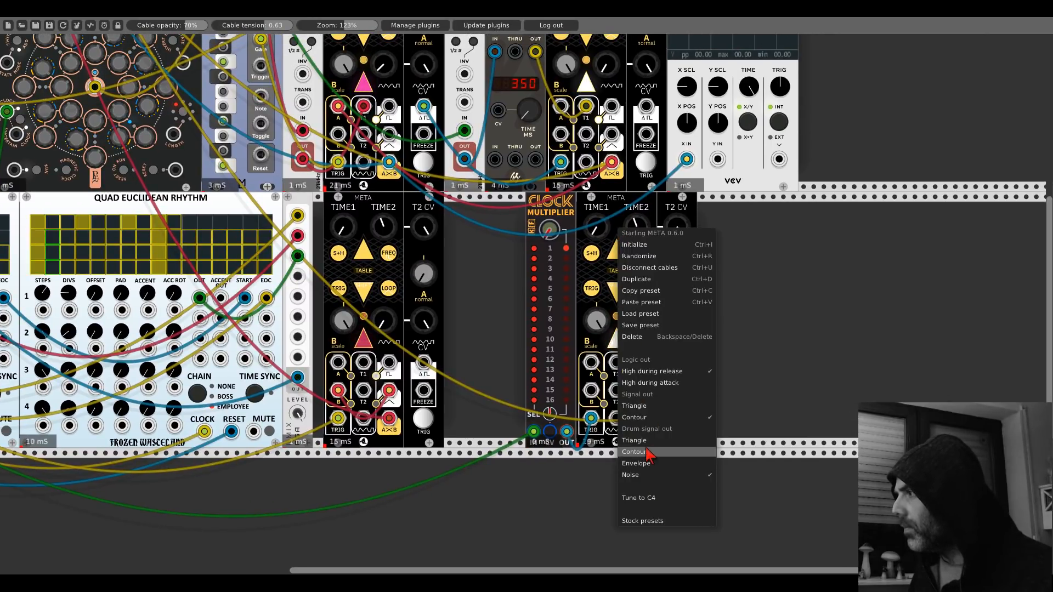
click(653, 408)
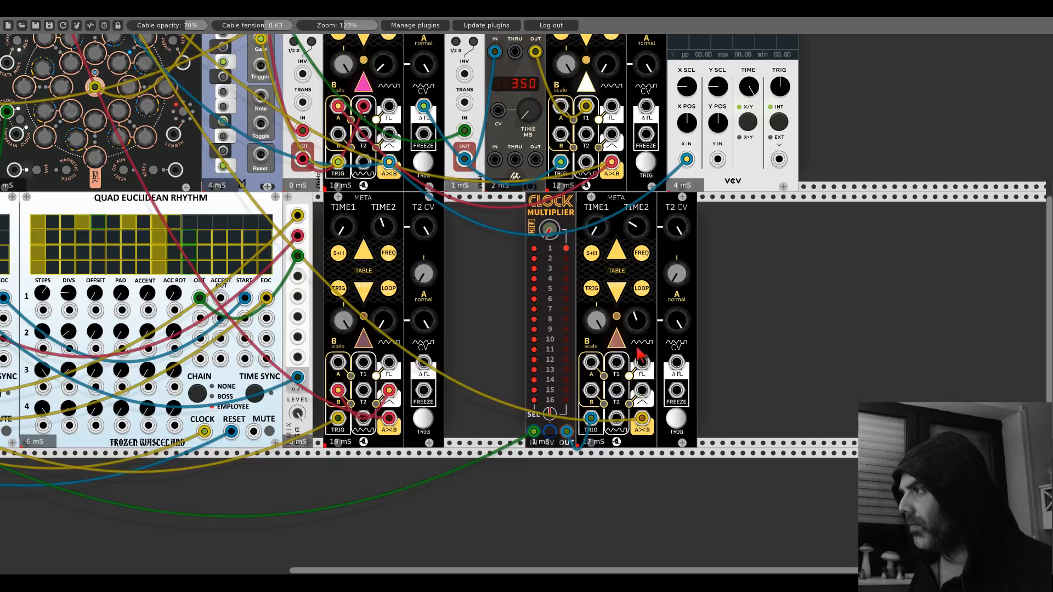
- Try the new META's slope and logic outputs on its B and A inputs, and patch the expander's logic output into B instead
drag(640, 391, 590, 390)
drag(642, 363, 591, 363)
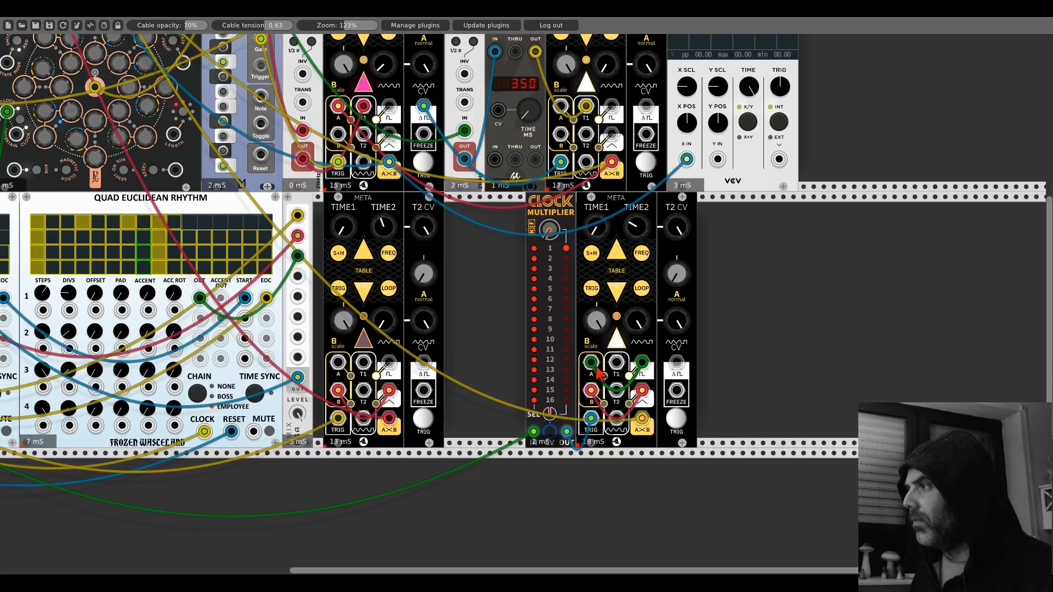
drag(642, 390, 590, 390)
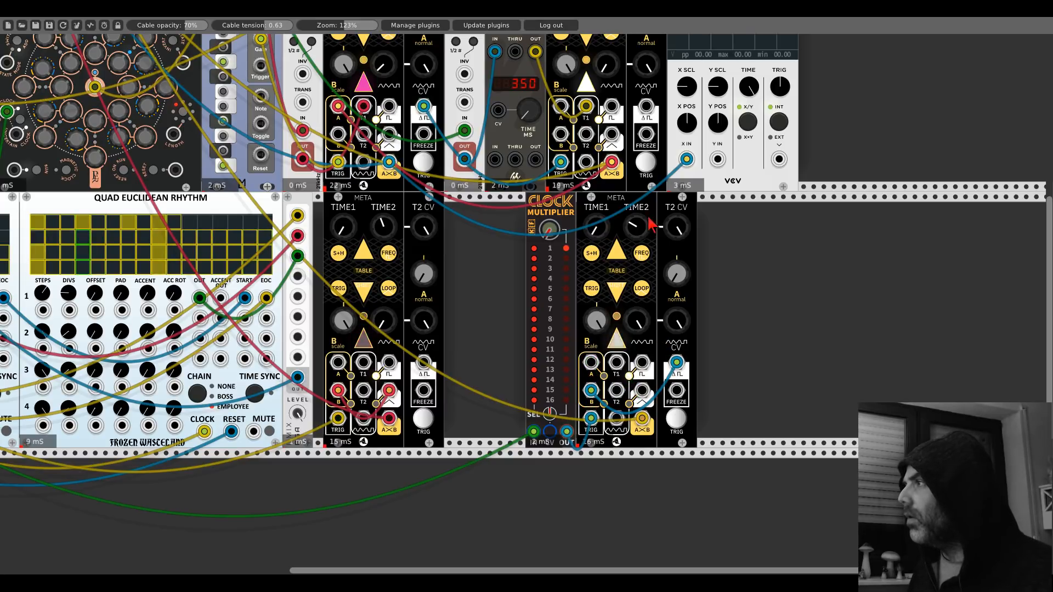
- Set the new META's TIME2 near minimum and check its drum output on mixer channel 7
drag(636, 226, 636, 263)
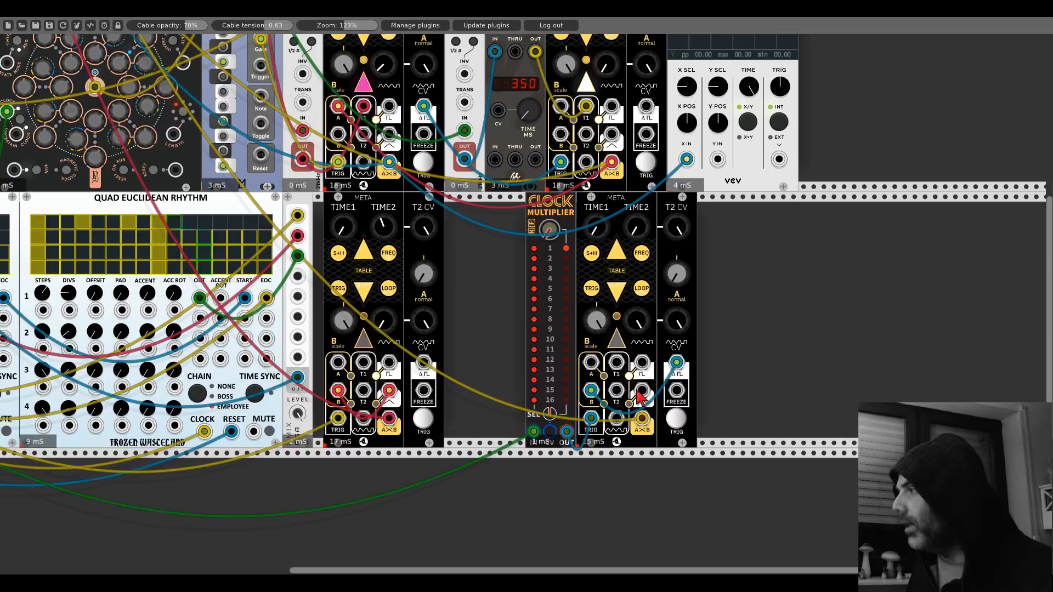
scroll(616, 357, up, 11)
drag(641, 418, 265, 54)
click(267, 213)
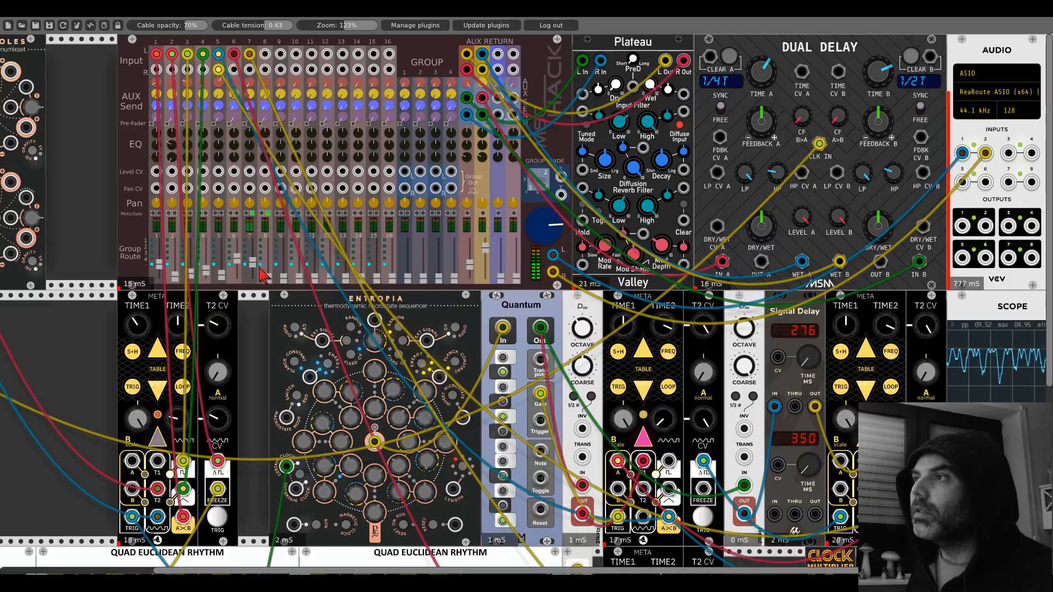
- Turn down the Clock Multiplier's multiplication knob and patch its CV input to the upper jack on BLACKHOLES
scroll(754, 373, down, 8)
drag(778, 397, 441, 306)
drag(488, 273, 488, 290)
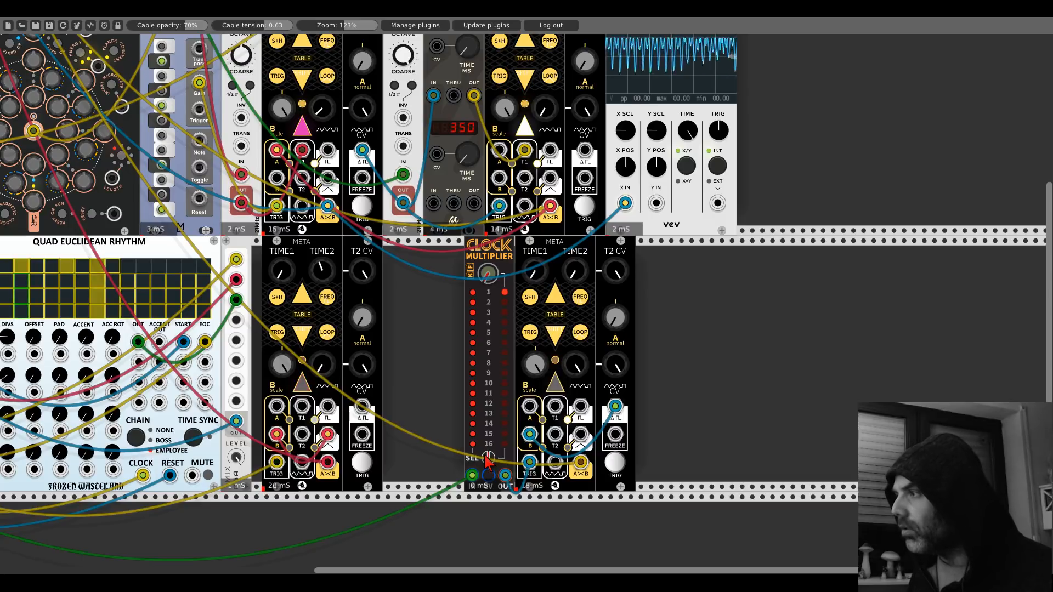
scroll(486, 460, left, 10)
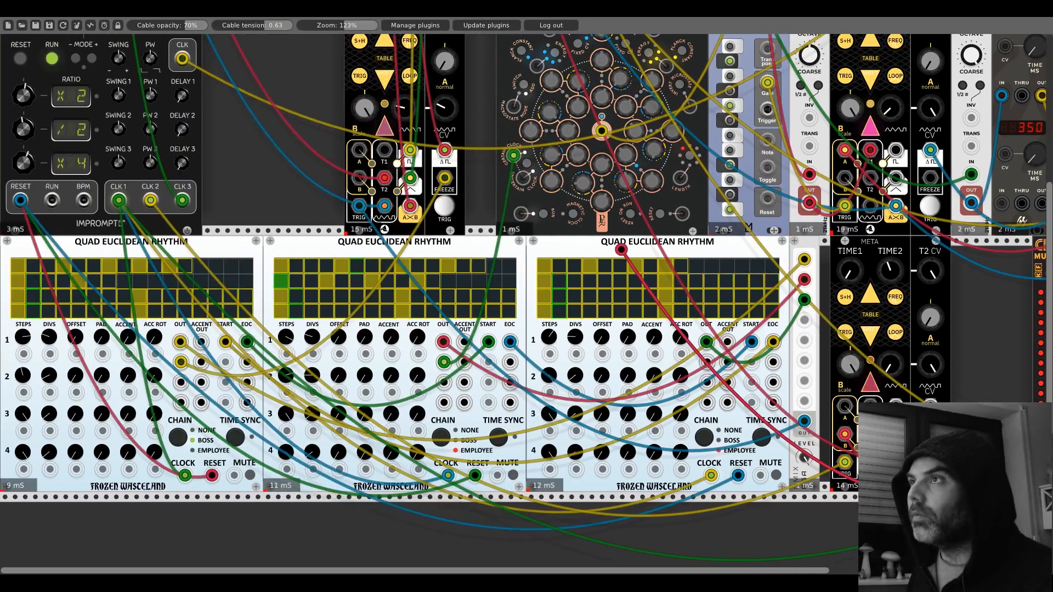
scroll(526, 296, up, 5)
drag(174, 16, 238, 71)
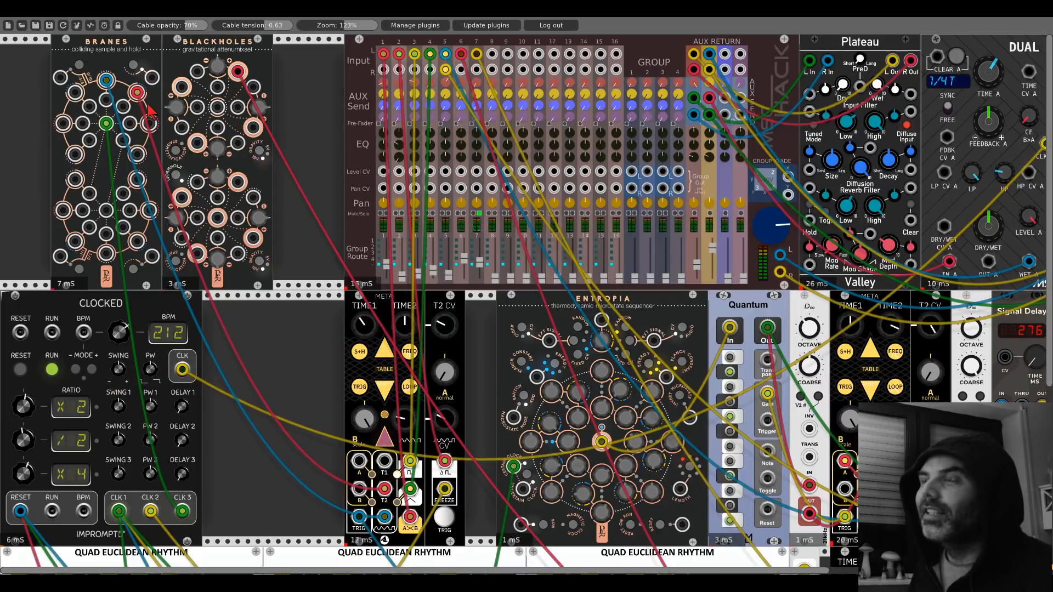
- Patch a BRANES output into the BLACKHOLES input feeding the Clock Multiplier, and readjust the Clock Multiplier's multiplication knob
drag(75, 92, 196, 72)
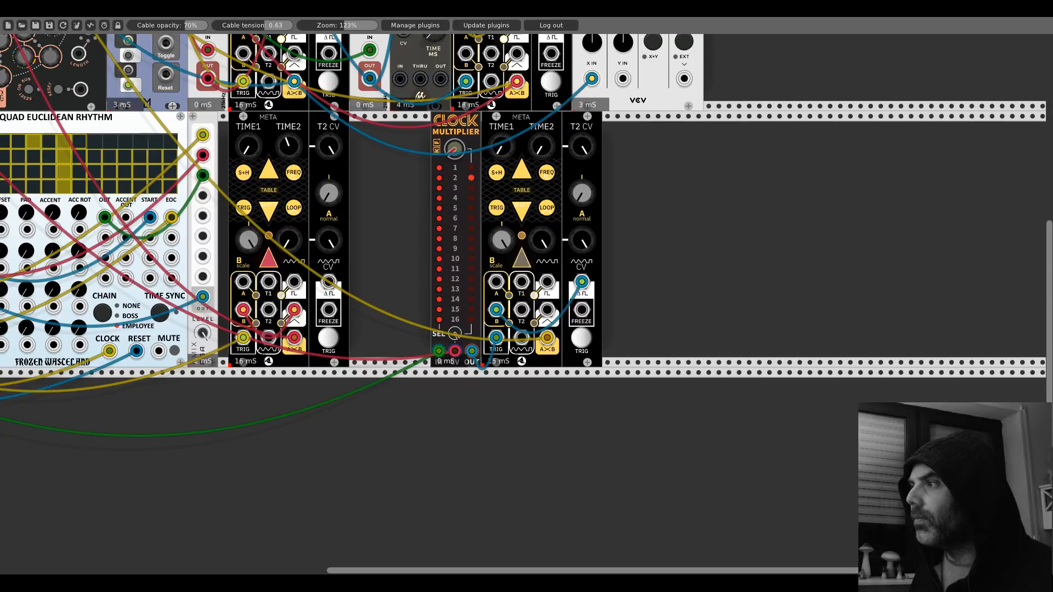
right_click(456, 136)
click(455, 144)
drag(455, 148, 456, 142)
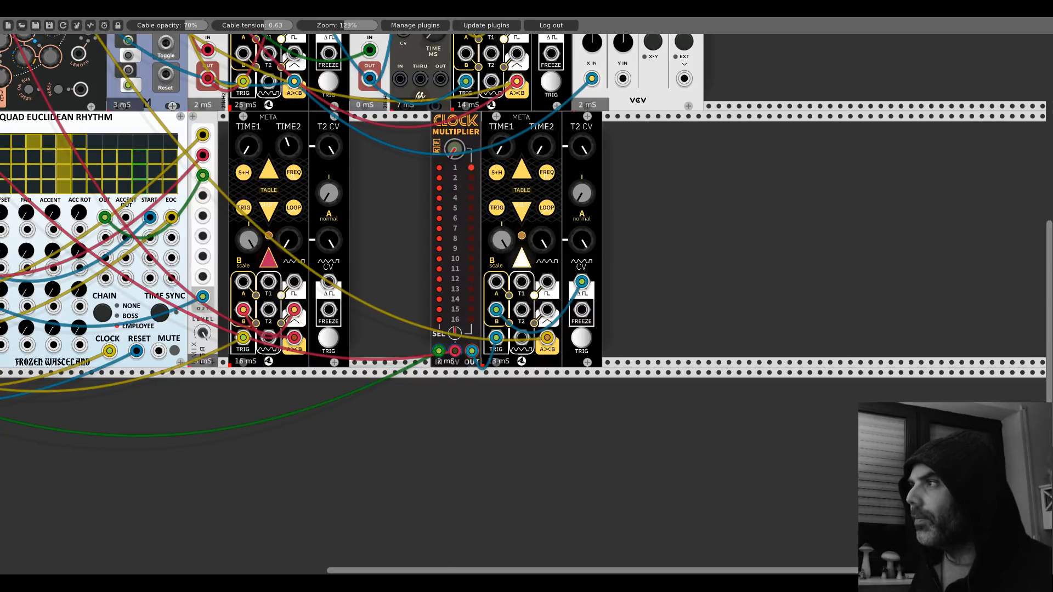
- Limit the Clock Multiplier to ratios 1 to 3 by switching off ratios 4 through 16, and check its SEL knob
click(439, 300)
click(439, 289)
click(439, 269)
click(439, 258)
click(439, 249)
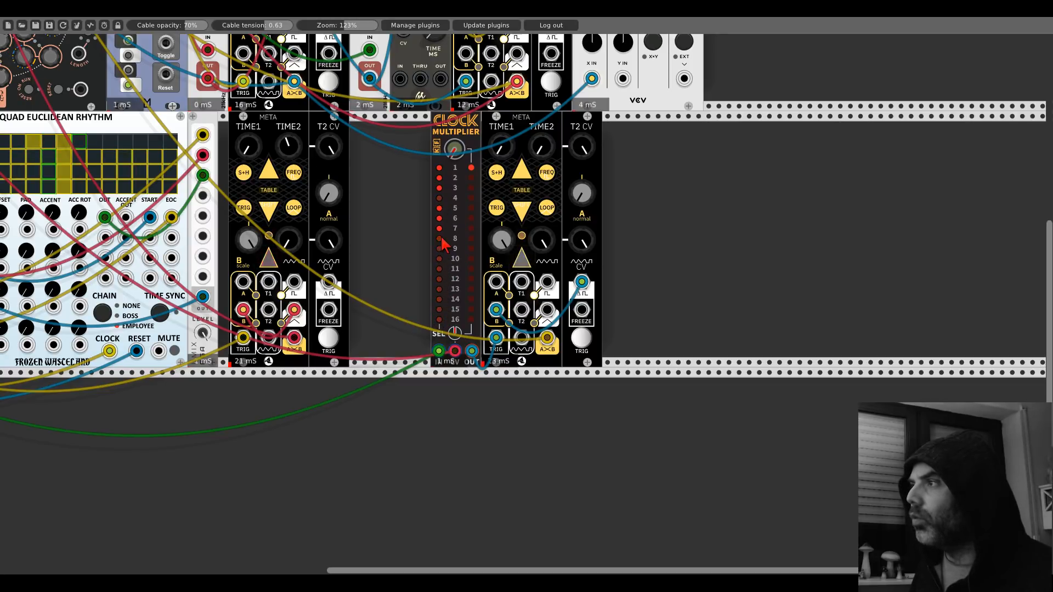
click(439, 239)
click(440, 228)
click(439, 219)
click(439, 206)
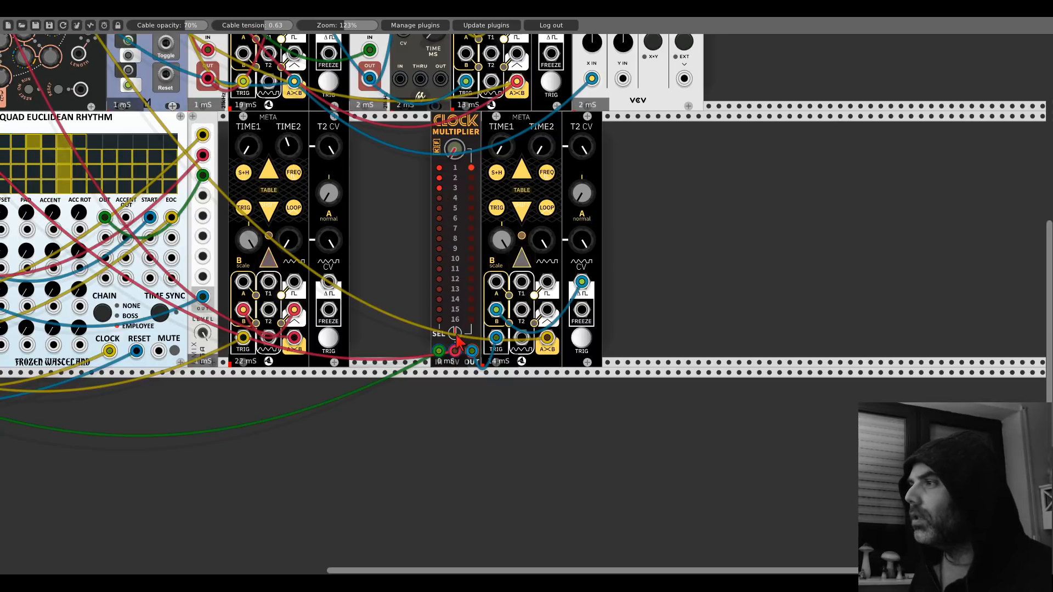
mouse_move(455, 334)
mouse_down()
mouse_move(456, 310)
mouse_move(455, 336)
mouse_up()
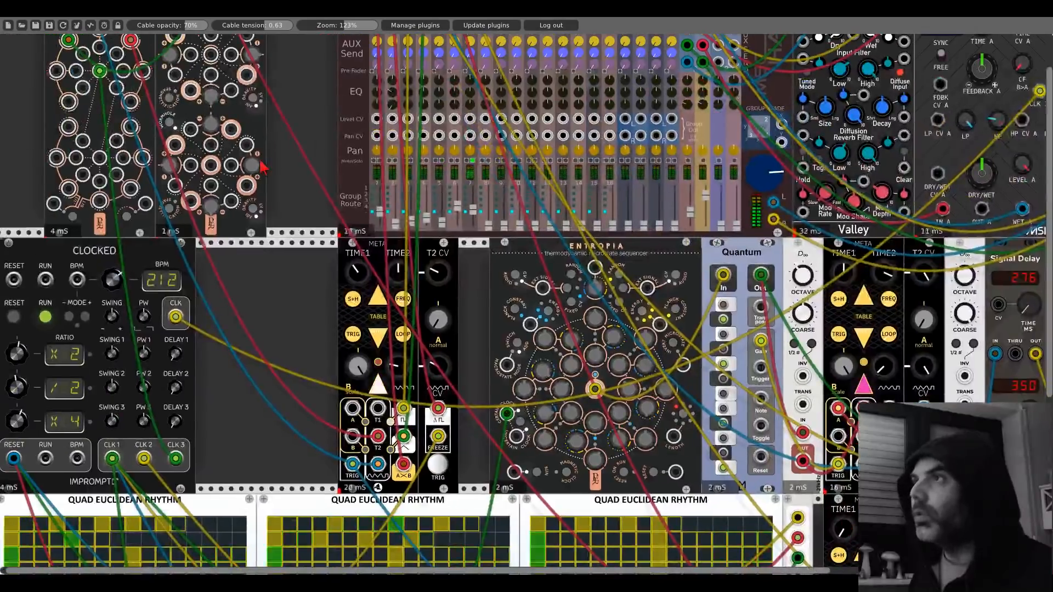
- Set the logic output of the META beside the Clock Multiplier to High during attack
scroll(199, 87, up, 2)
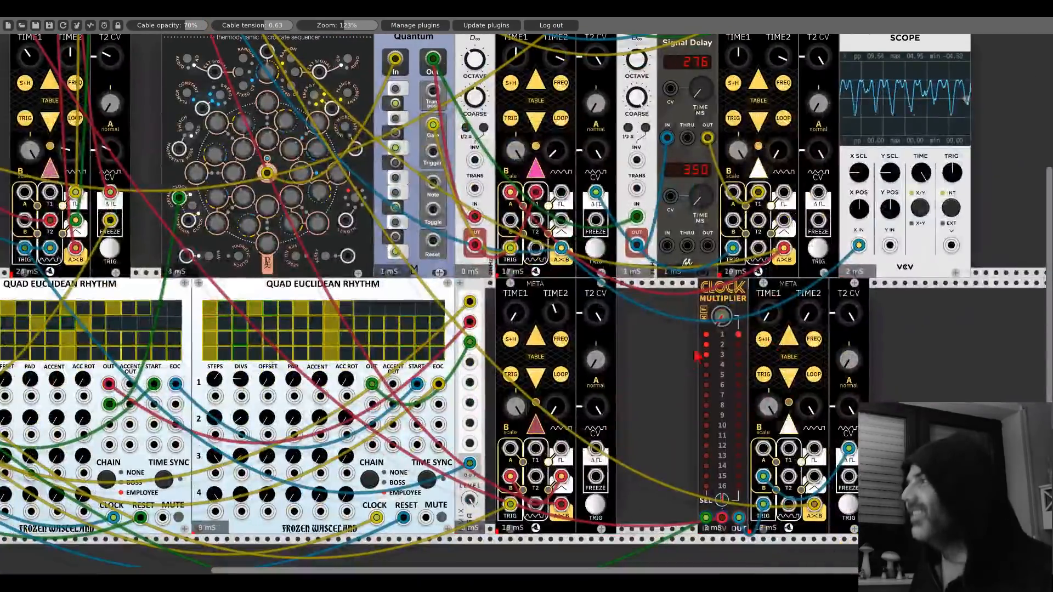
drag(652, 362, 384, 280)
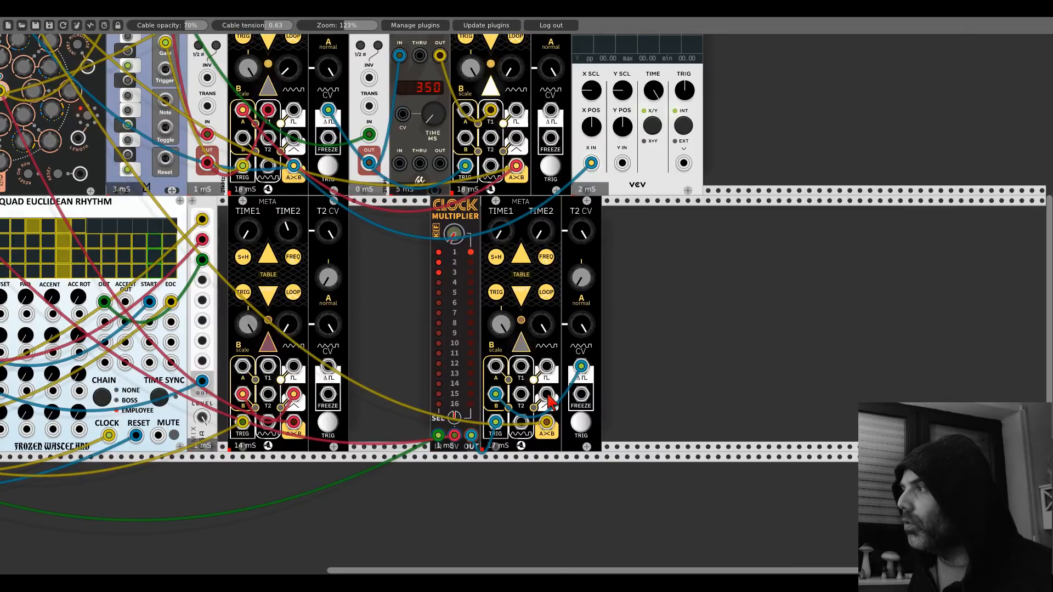
right_click(523, 220)
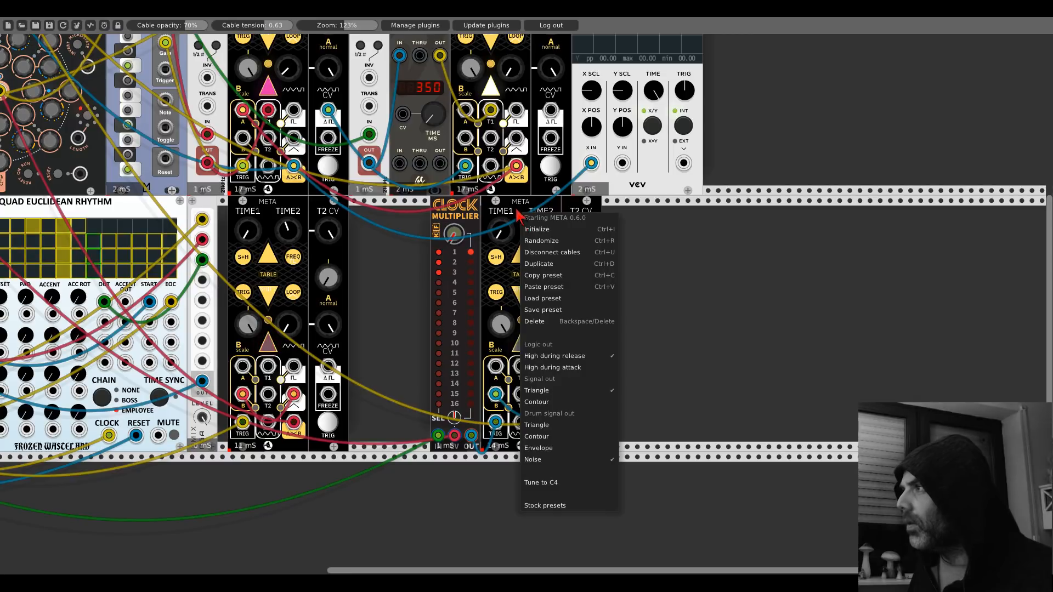
click(530, 367)
- Try that META's slope output on its own A input, and try a higher TIME2 setting
drag(546, 396, 495, 366)
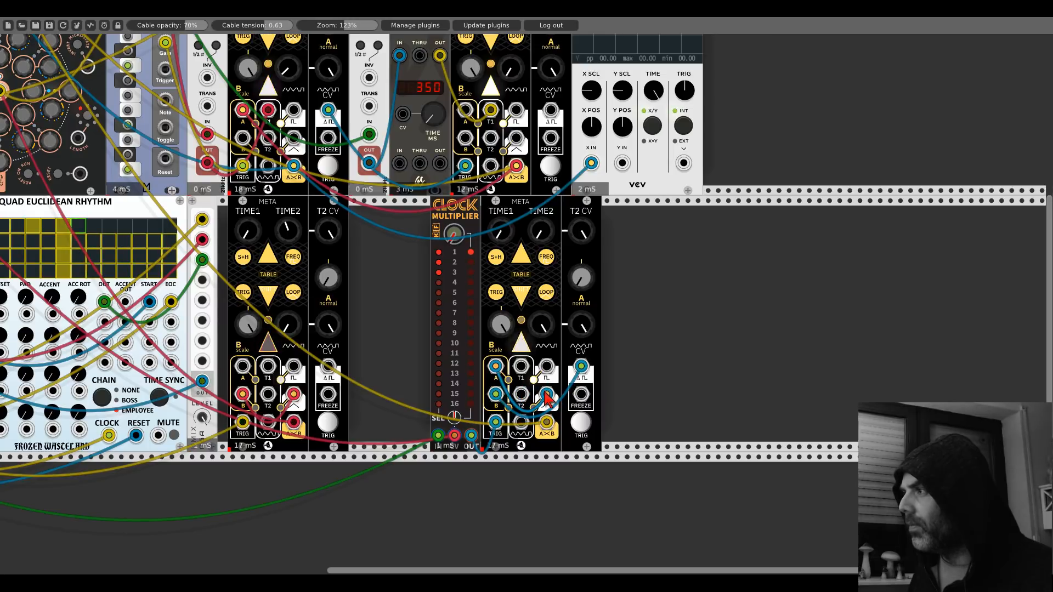
drag(547, 394, 550, 351)
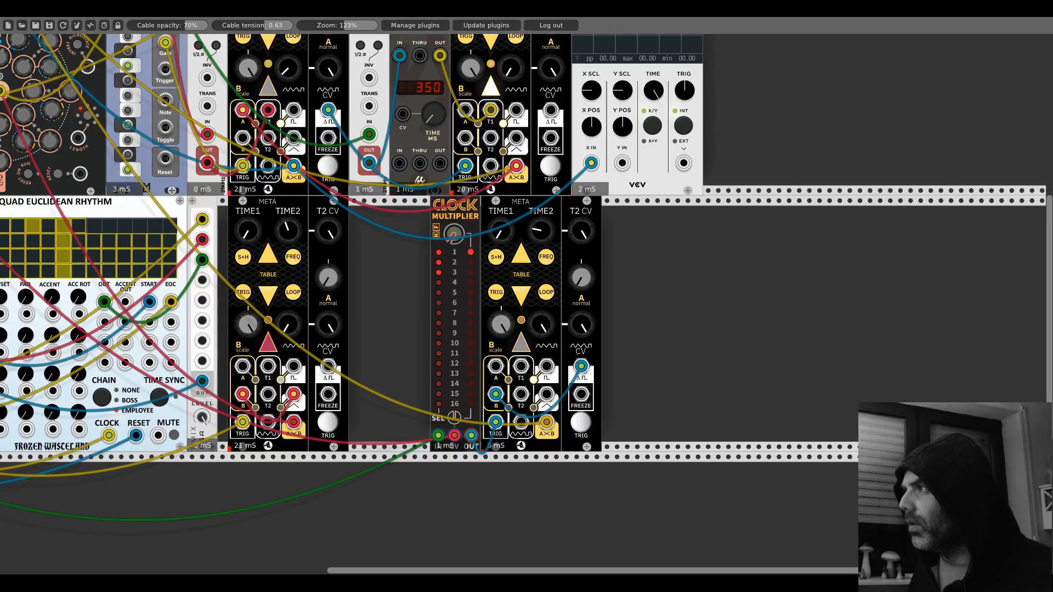
drag(541, 230, 541, 154)
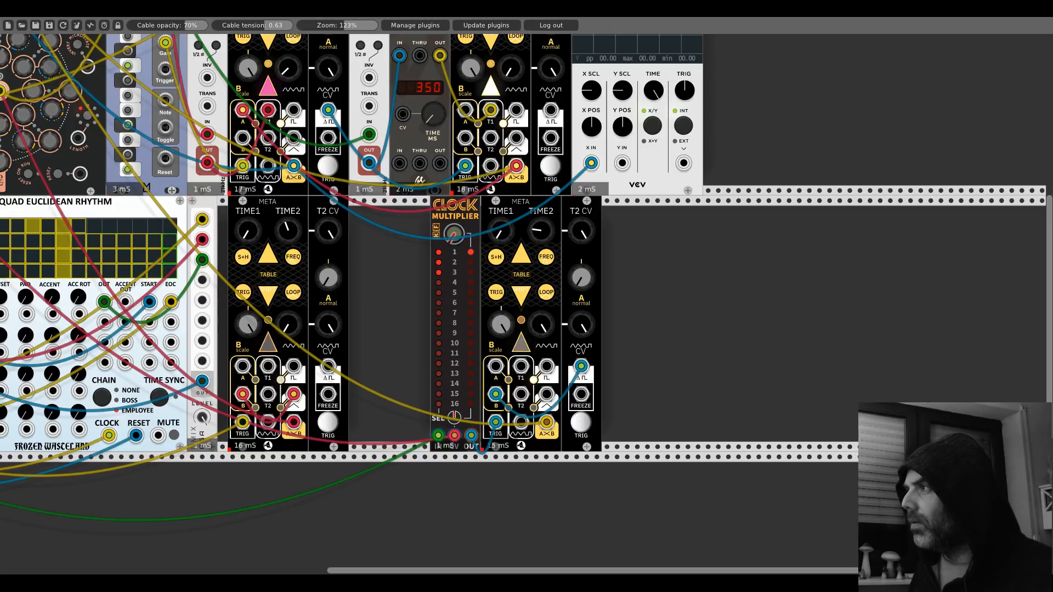
drag(541, 230, 542, 297)
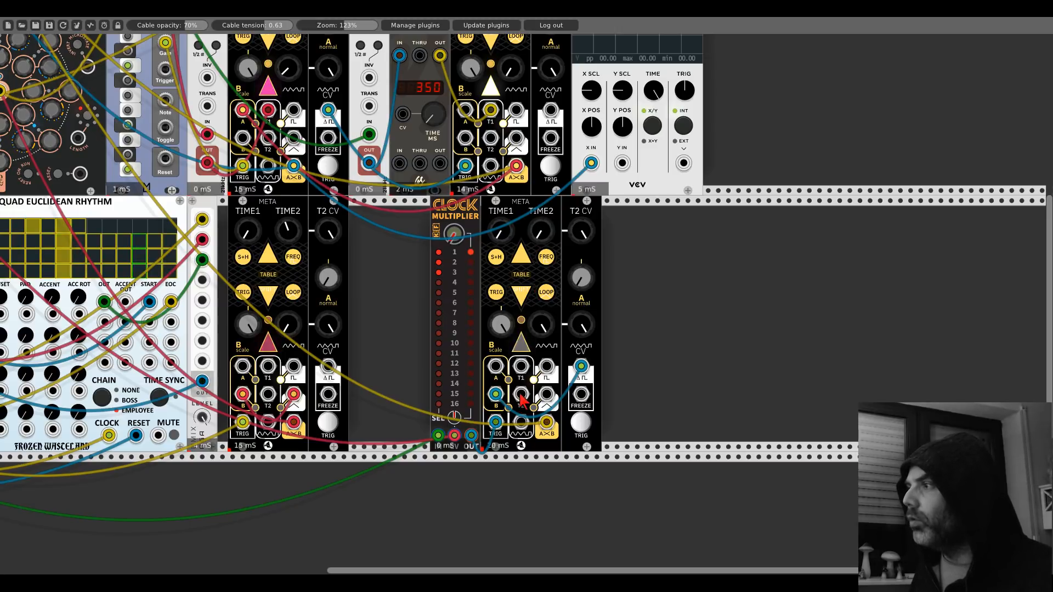
- Patch the new META's T2 input to a BLACKHOLES output fed from a BRANES output, and check the modulation
drag(521, 395, 210, 127)
drag(211, 87, 108, 123)
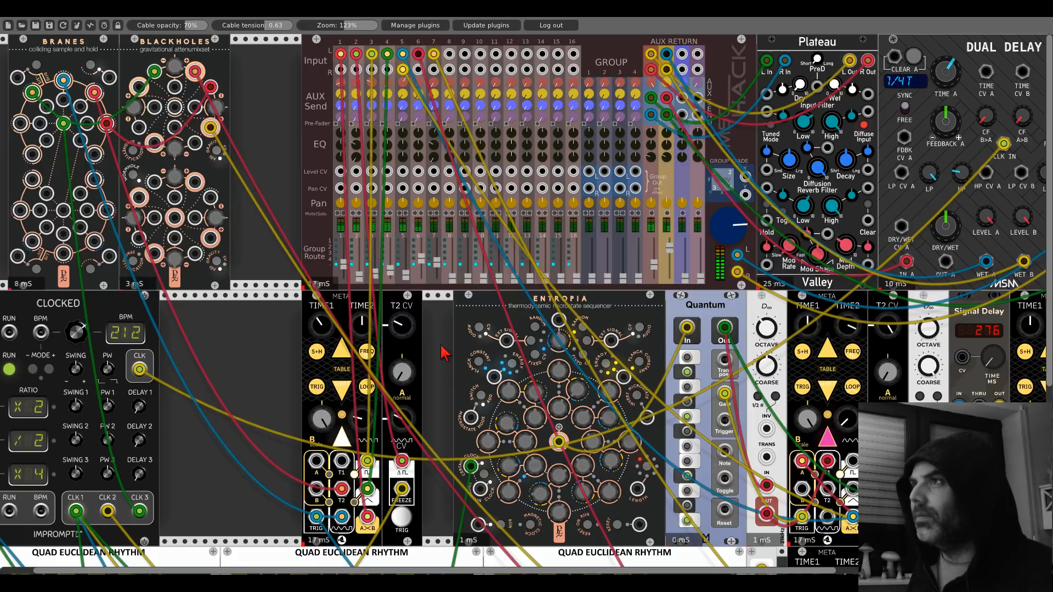
scroll(443, 353, down, 5)
scroll(443, 352, right, 8)
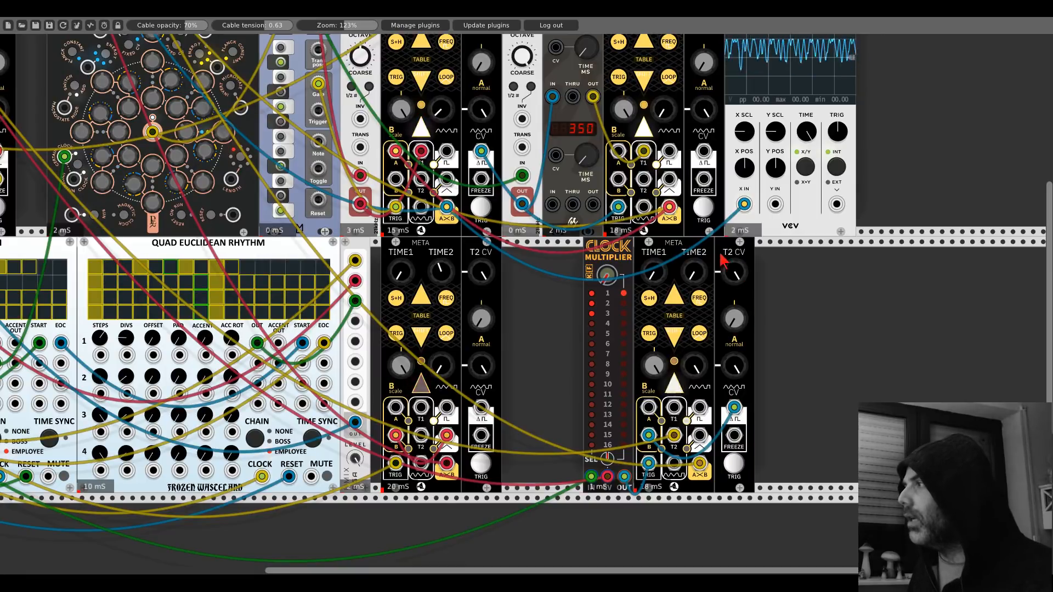
- Replace the BLACKHOLES connection with a direct cable from the BRANES output to the new META's T2 input
scroll(517, 285, up, 5)
scroll(517, 284, left, 8)
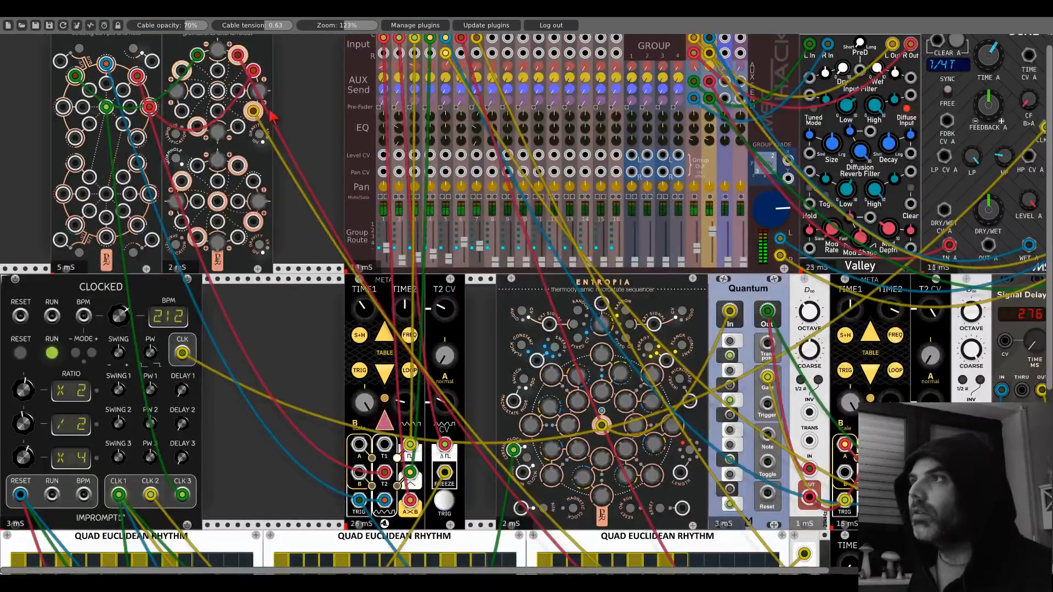
scroll(272, 117, down, 2)
scroll(272, 116, right, 2)
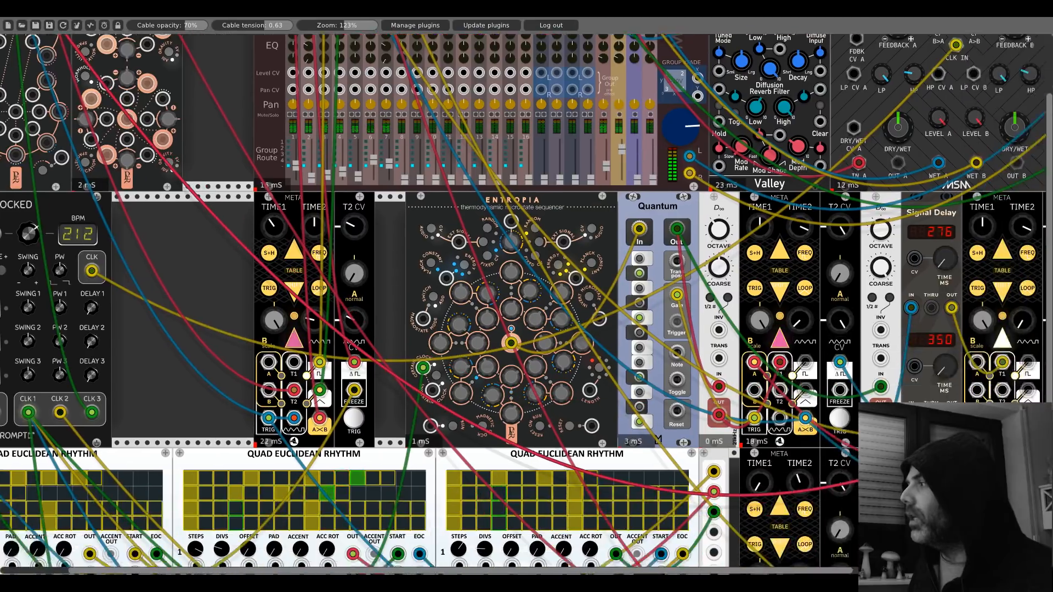
scroll(852, 245, down, 4)
scroll(852, 245, right, 4)
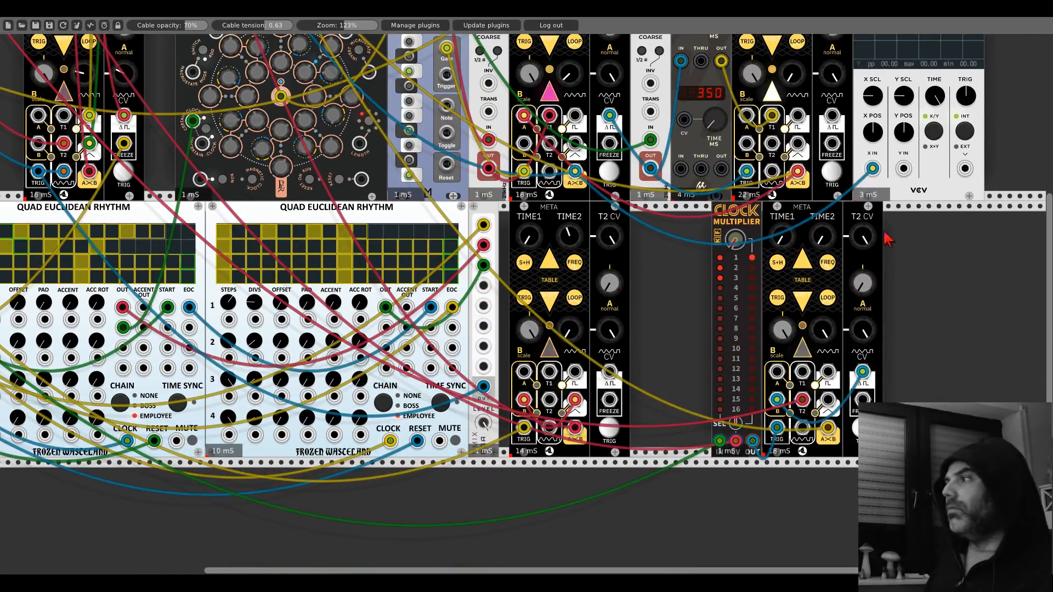
scroll(888, 238, right, 4)
scroll(674, 282, up, 1)
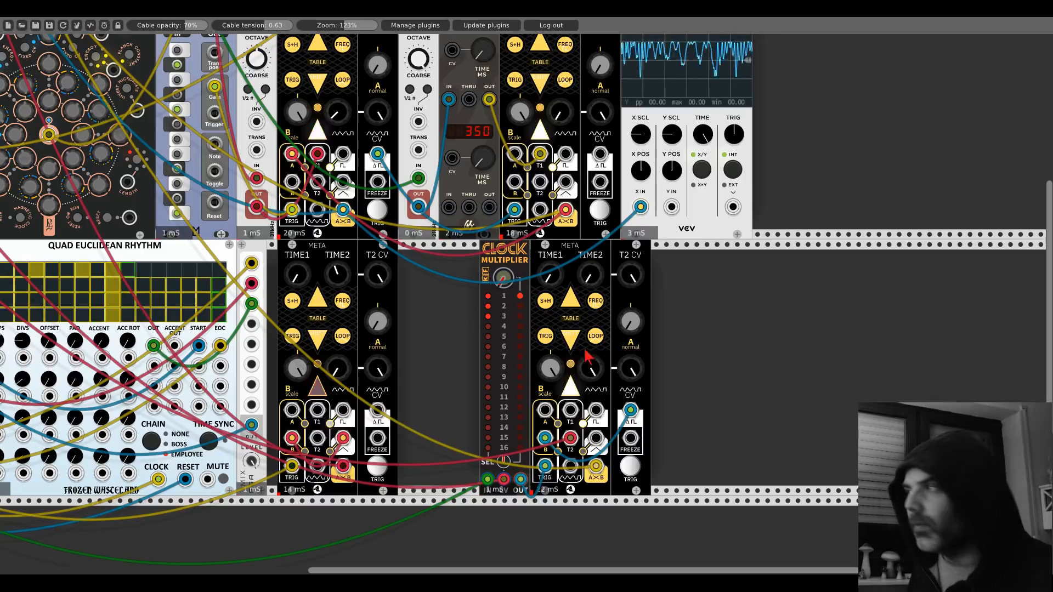
text(cow)
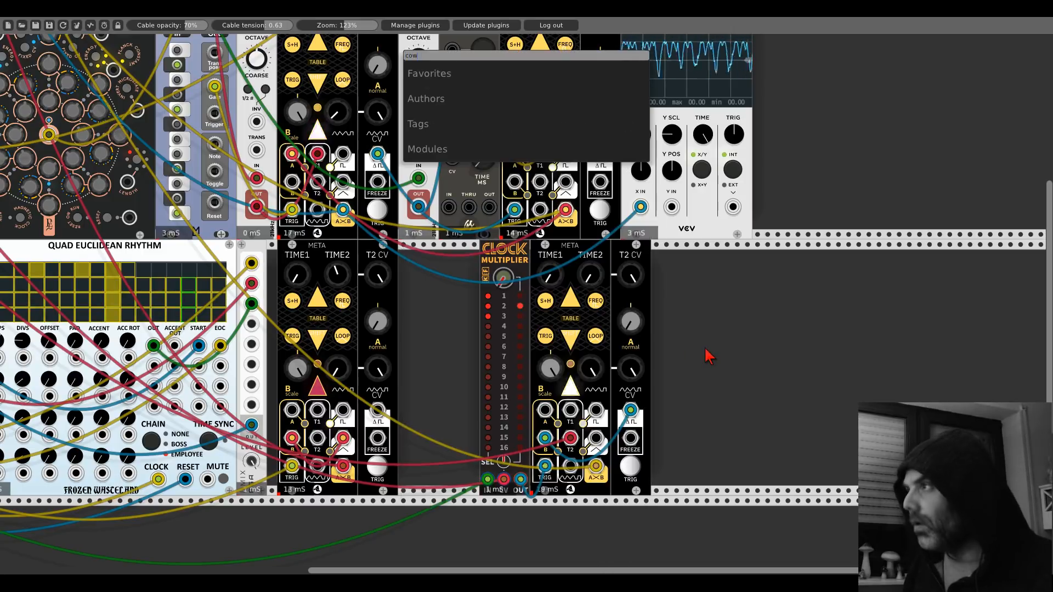
text(b)
key(BackSpace)
key(BackSpace)
key(BackSpace)
key(BackSpace)
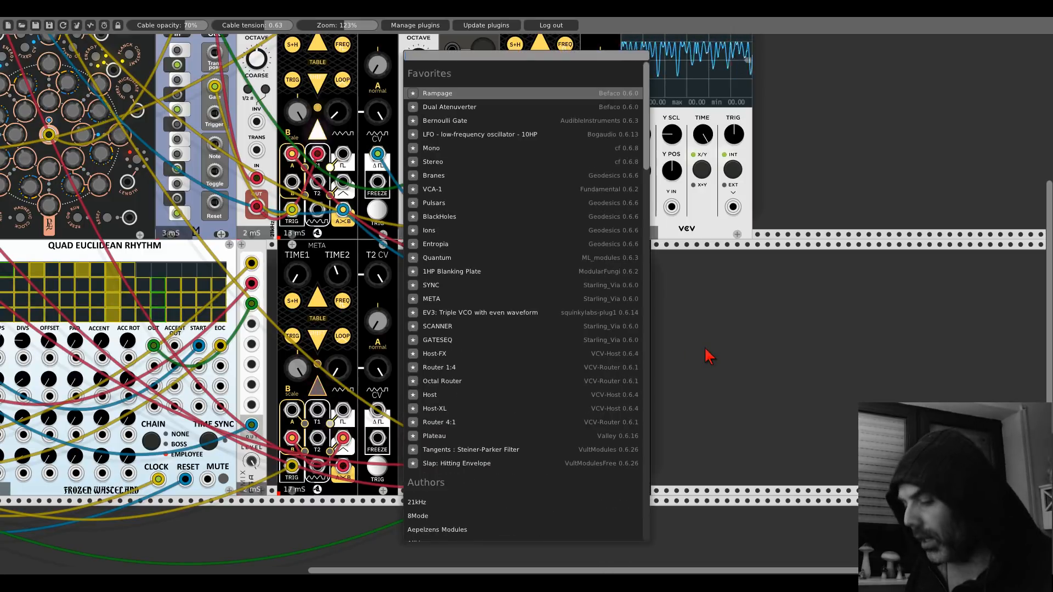
- Add the free Hora PCM-LDrum module beside the new META and select the cowbell-01 sample from its Extras bank
text(hora)
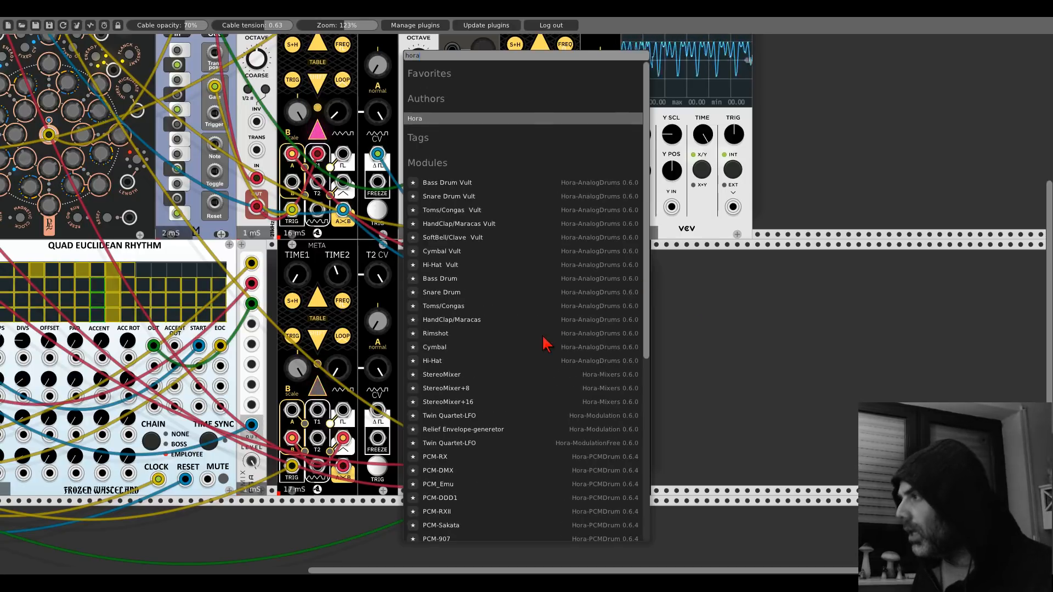
scroll(546, 345, down, 5)
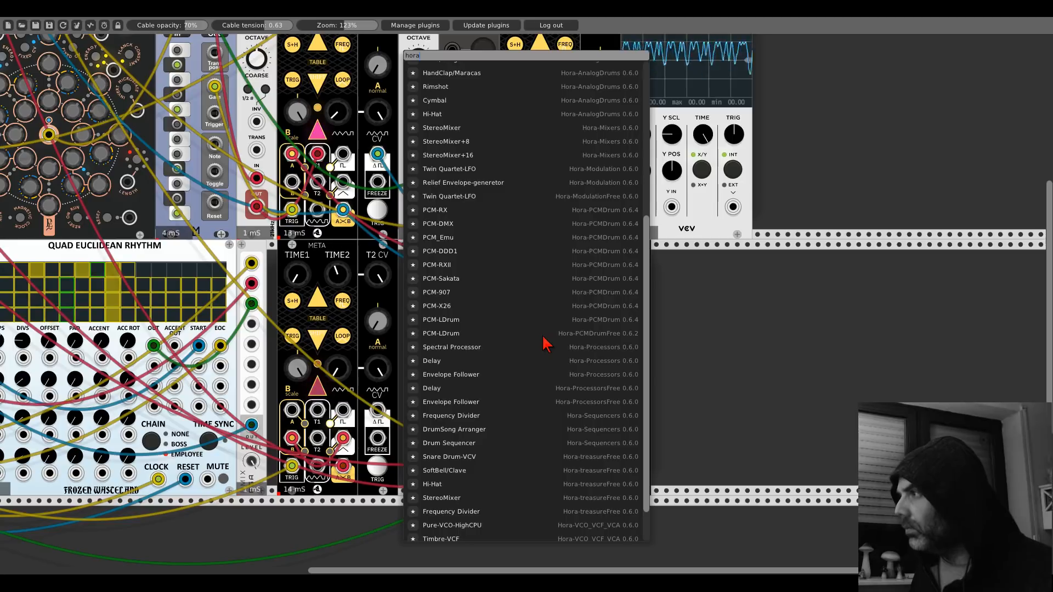
click(538, 335)
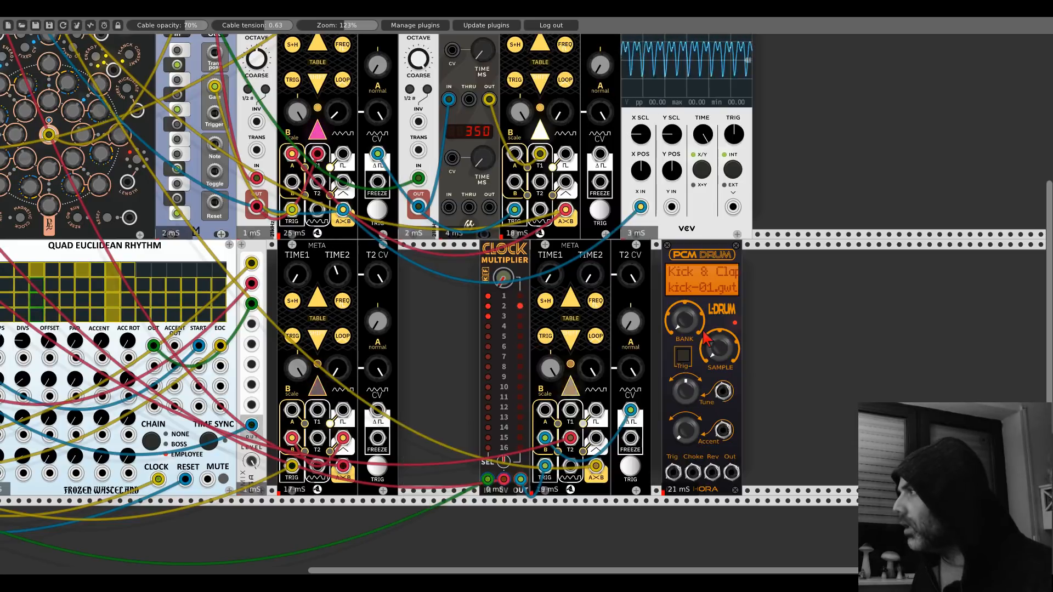
drag(684, 320, 685, 137)
drag(720, 351, 721, 252)
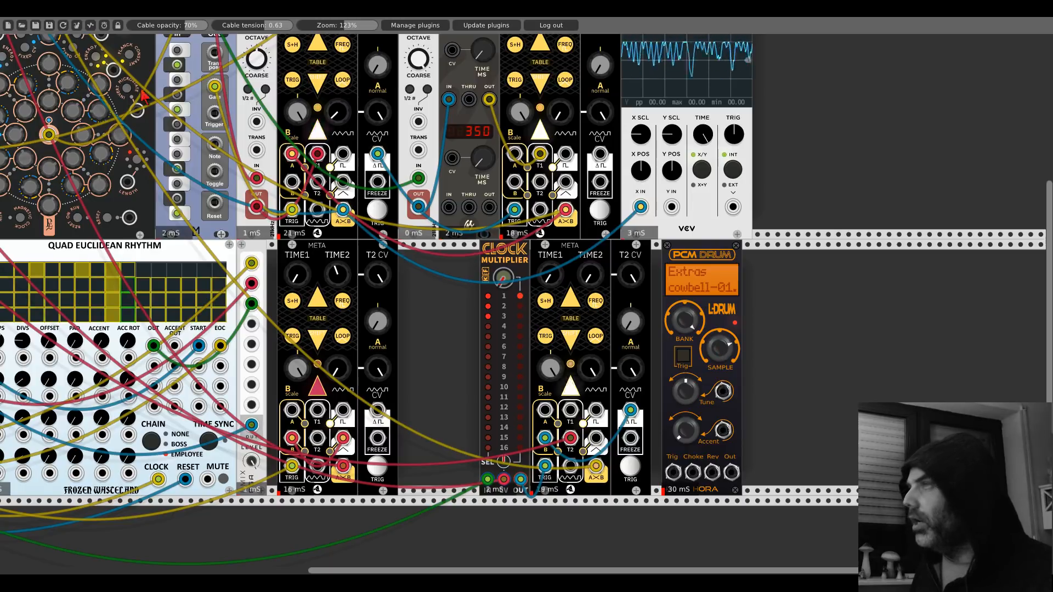
click(104, 25)
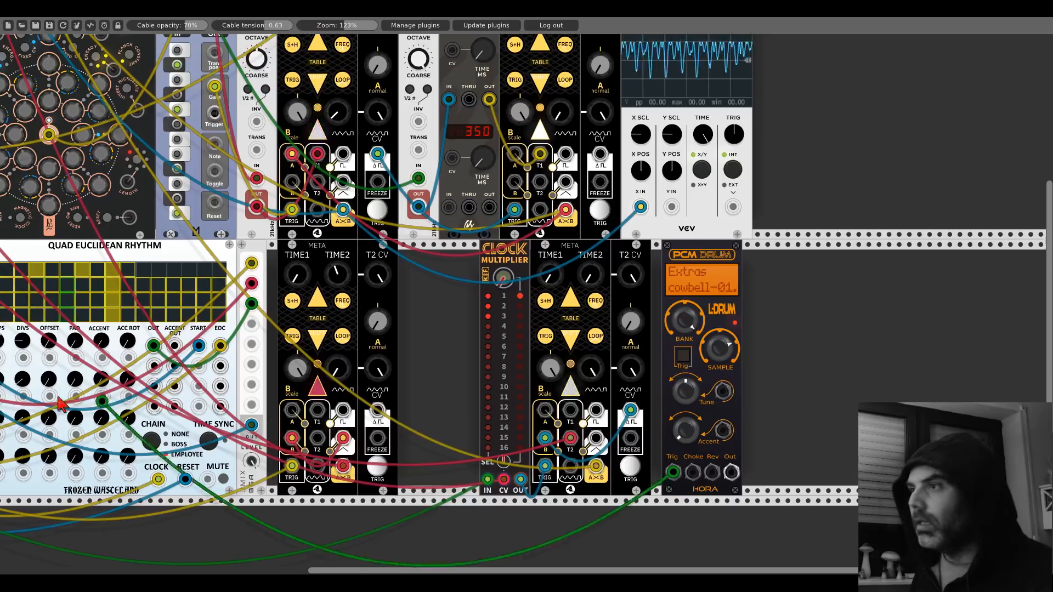
scroll(214, 354, left, 5)
drag(212, 349, 450, 367)
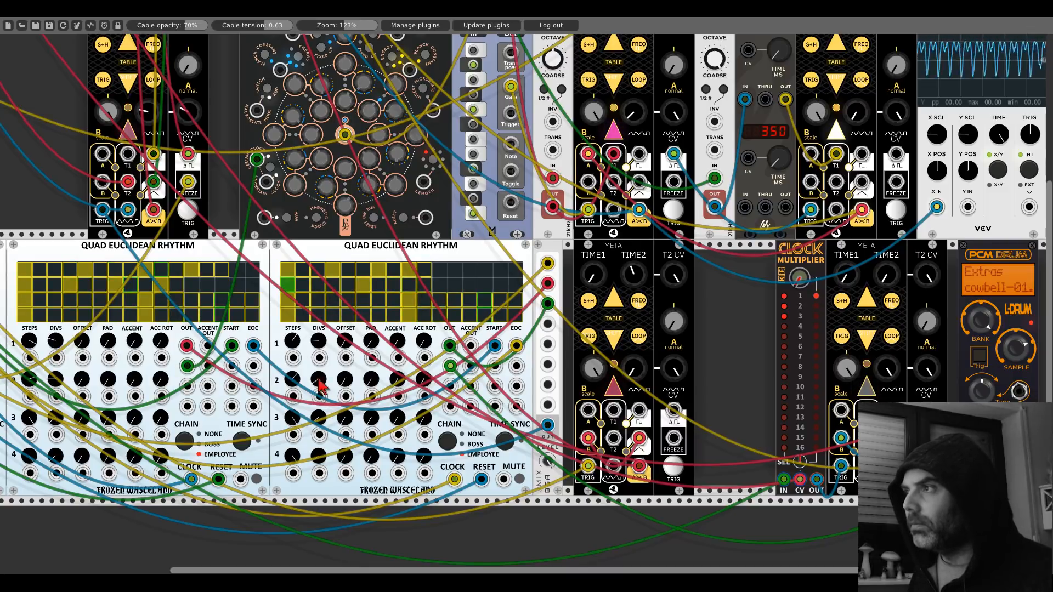
- Route the PCM drum into mixer channel 8 with its Pan CV driven by a BRANES output, and clear the channel's solo
scroll(240, 67, up, 10)
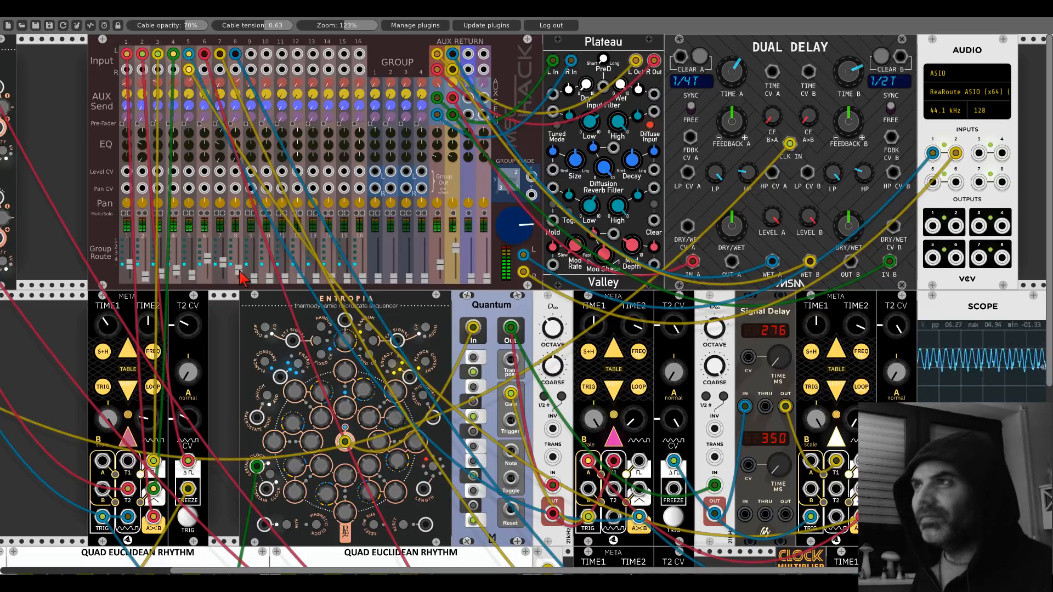
scroll(62, 172, left, 8)
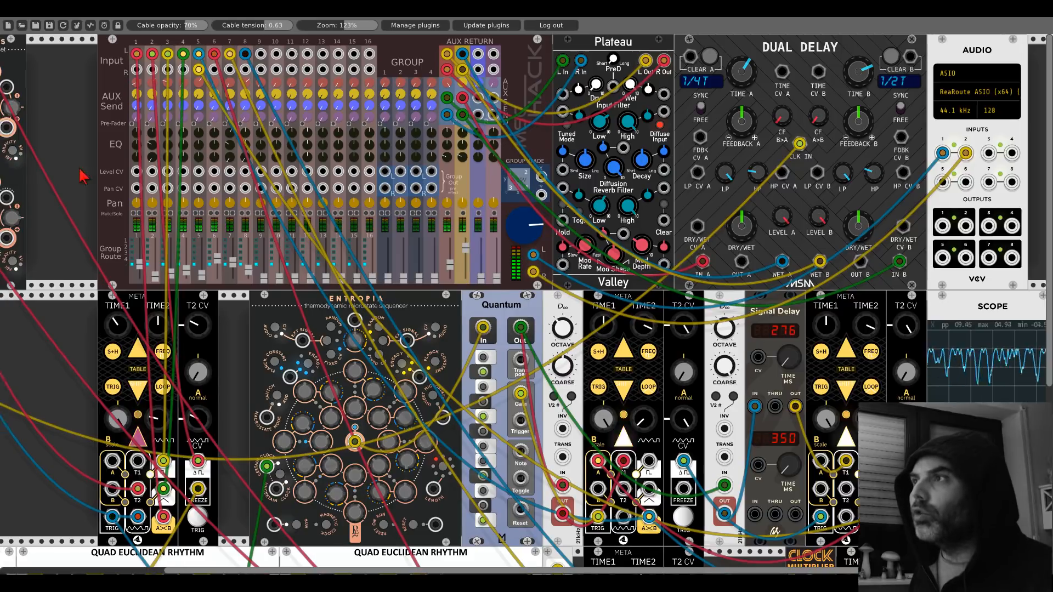
drag(63, 123, 492, 188)
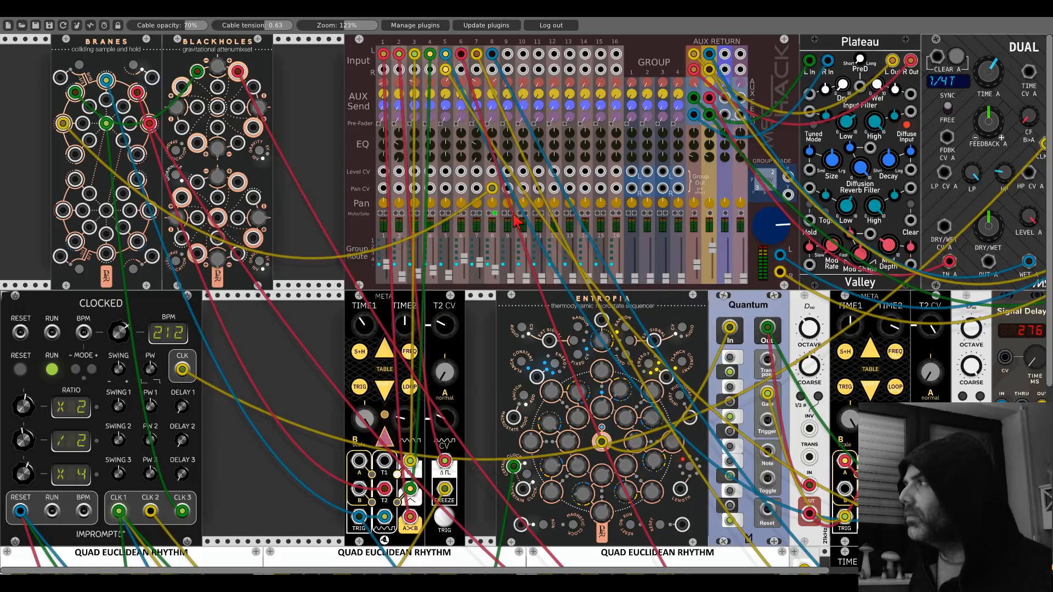
click(694, 213)
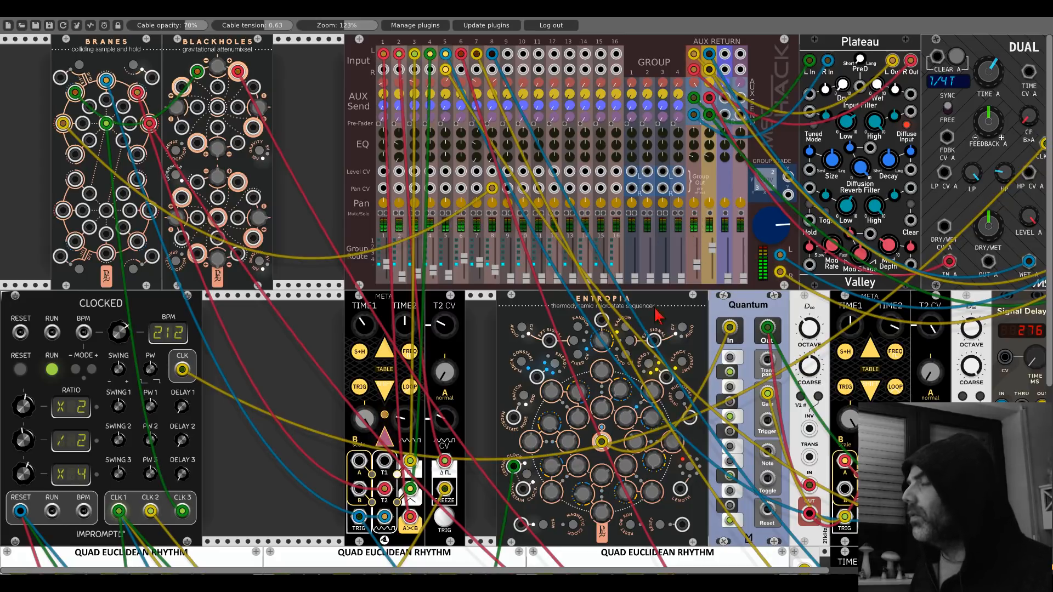
- Reset the PCM drum's Tune knob to its default
drag(655, 308, 181, 142)
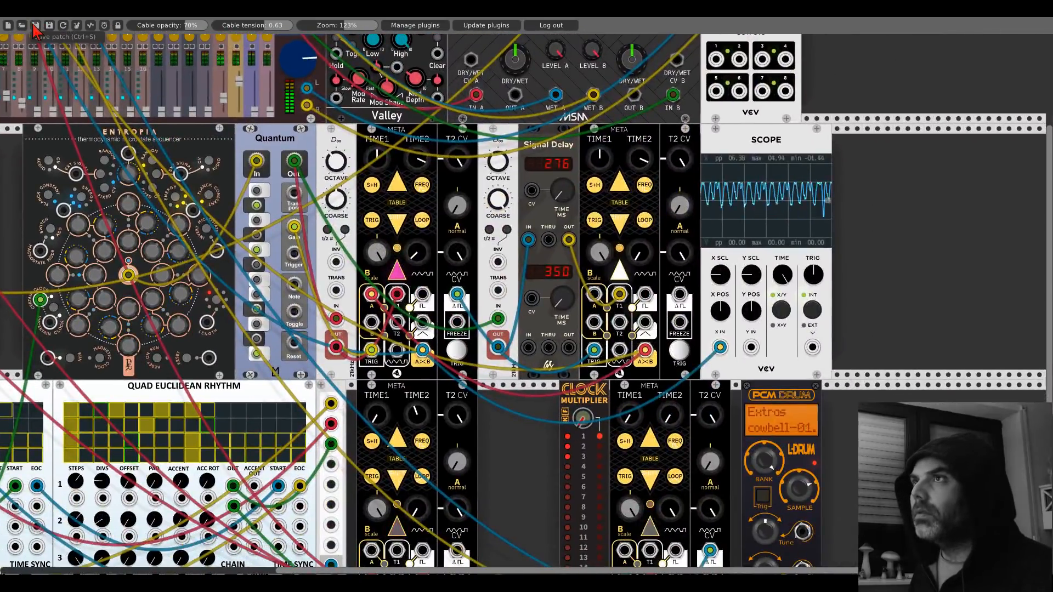
scroll(546, 427, down, 5)
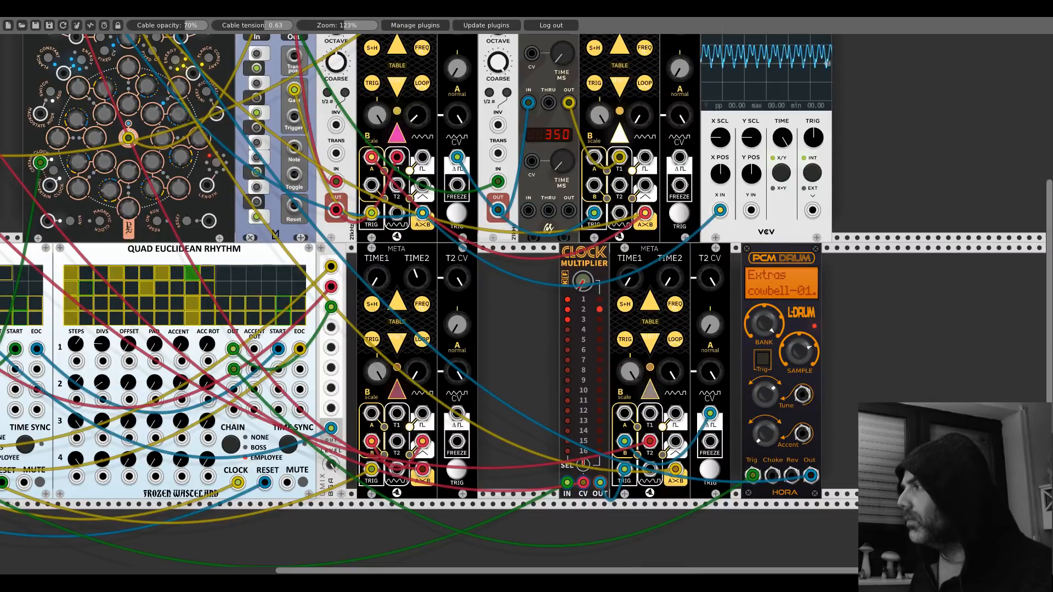
double_click(770, 392)
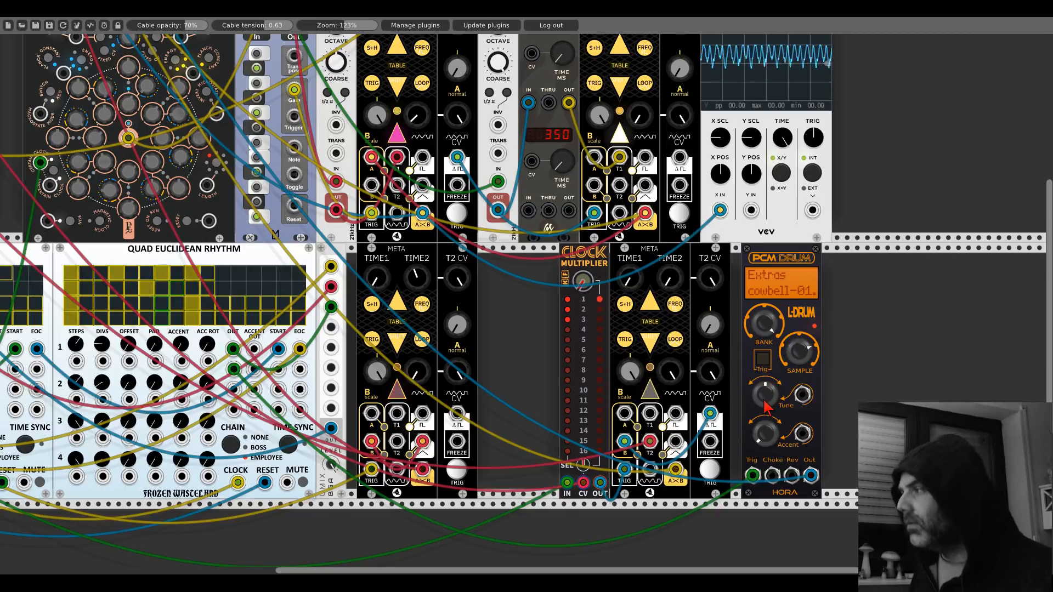
- Shift the PCM drum aside and add the SynthKit Clock Divider between it and the noise META
drag(766, 268, 865, 267)
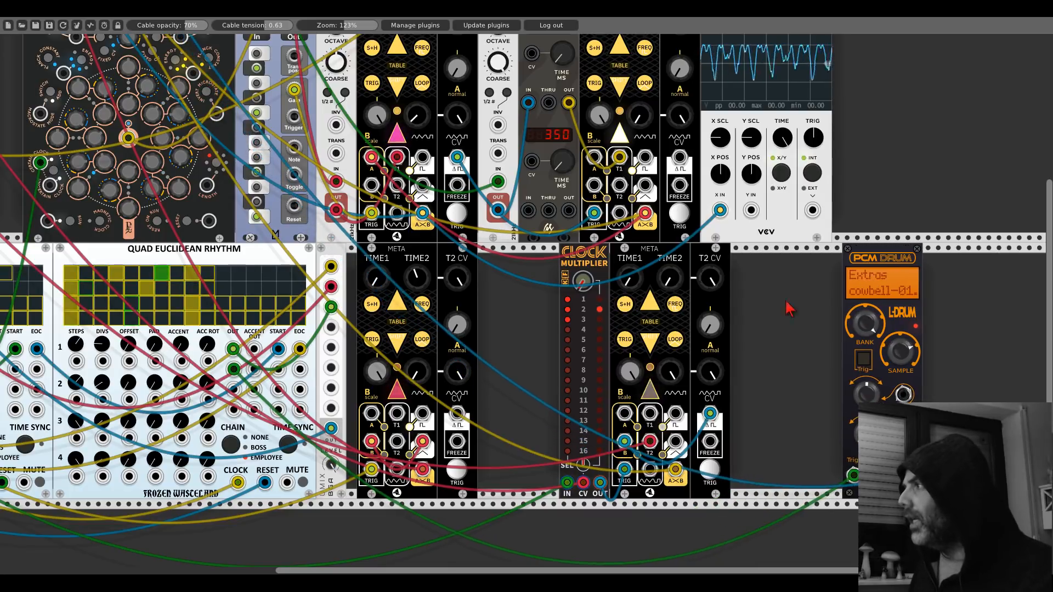
right_click(781, 312)
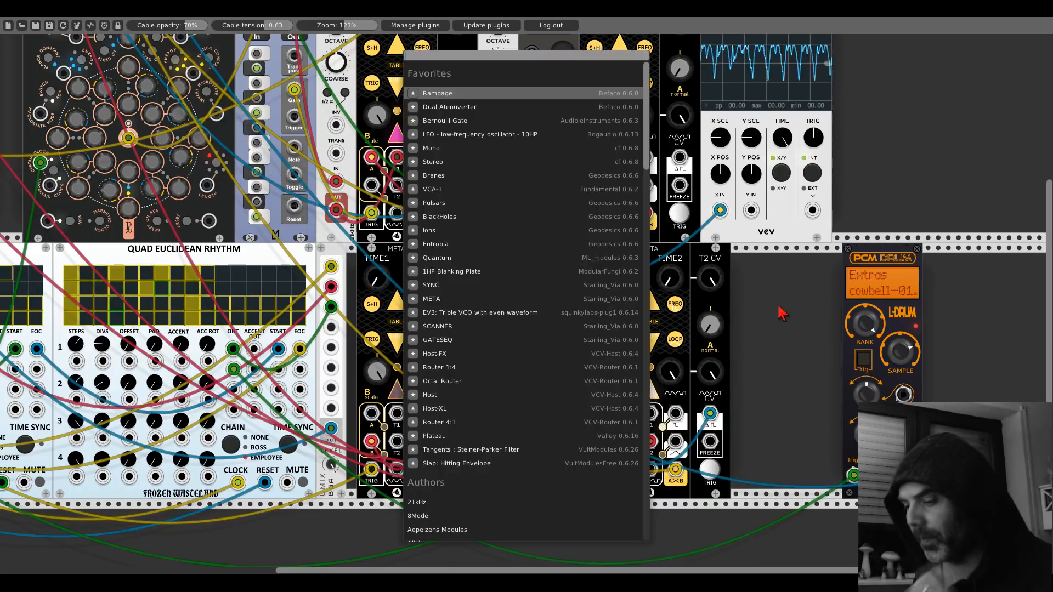
text(clock div)
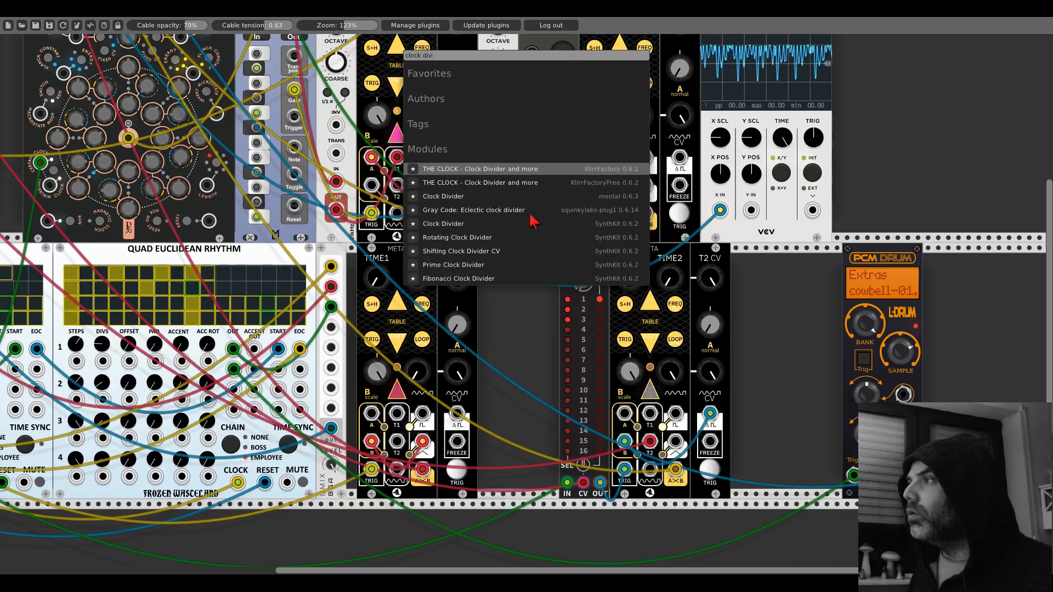
click(482, 224)
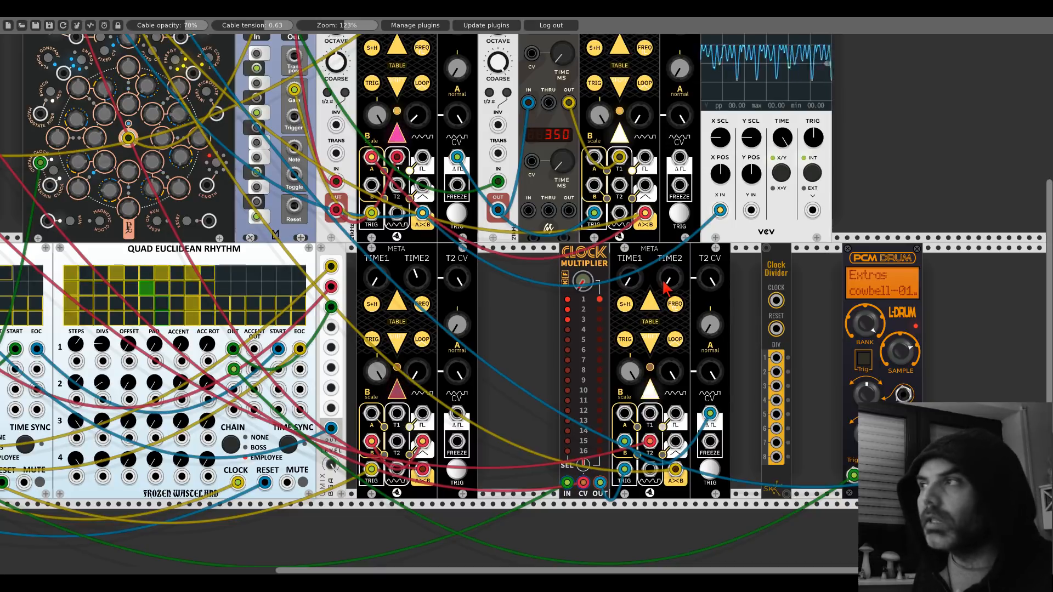
- Solo mixer channel 8 and try to patch the PCM drum's output into the channel's right input
scroll(267, 101, up, 11)
scroll(266, 101, left, 13)
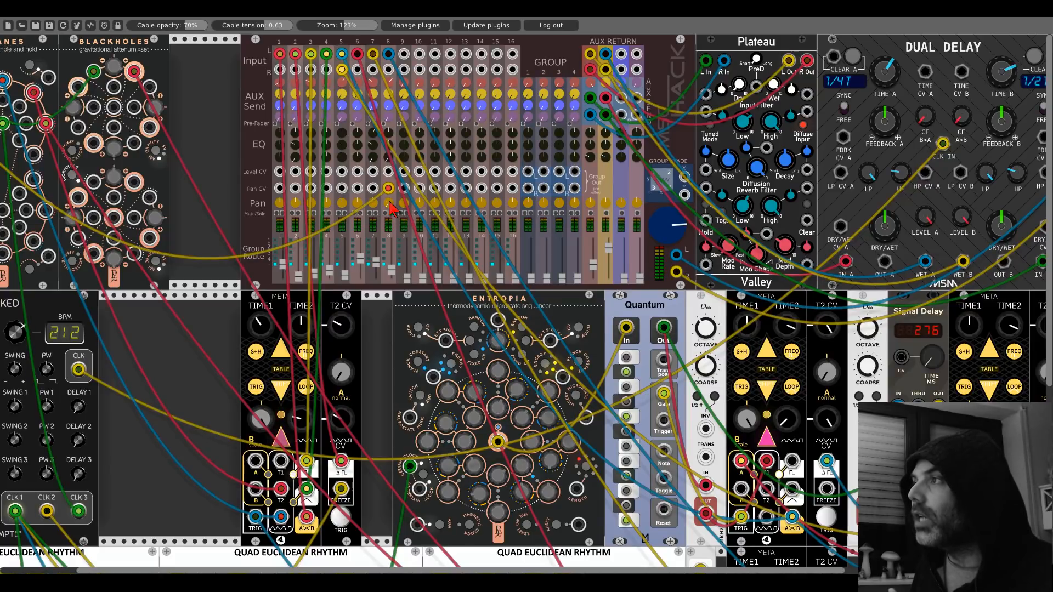
mouse_move(389, 188)
mouse_down()
mouse_move(389, 172)
mouse_move(388, 188)
mouse_up()
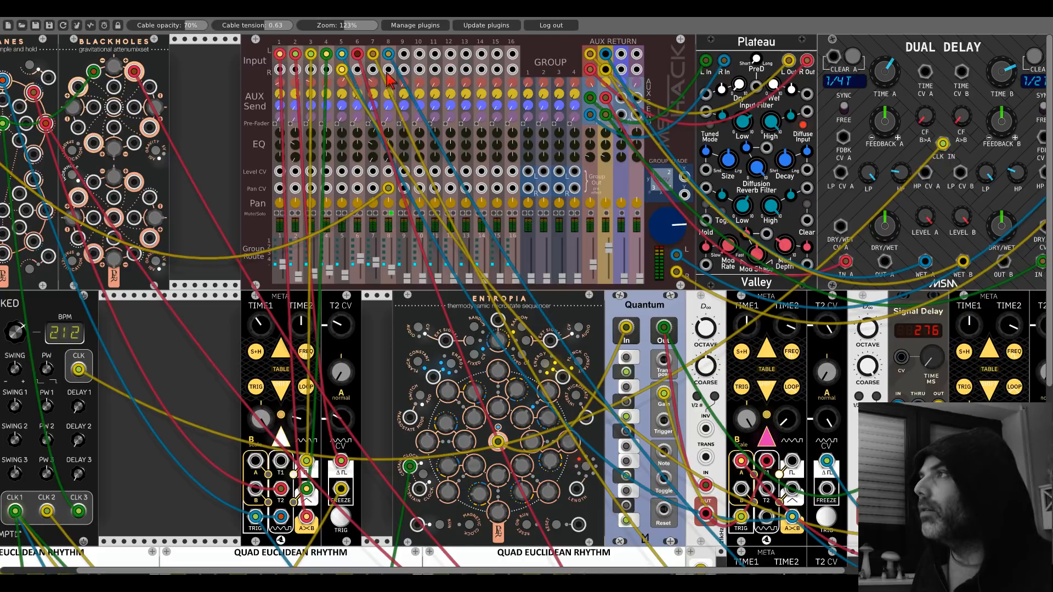
drag(389, 69, 913, 526)
scroll(211, 153, up, 7)
scroll(211, 153, up, 2)
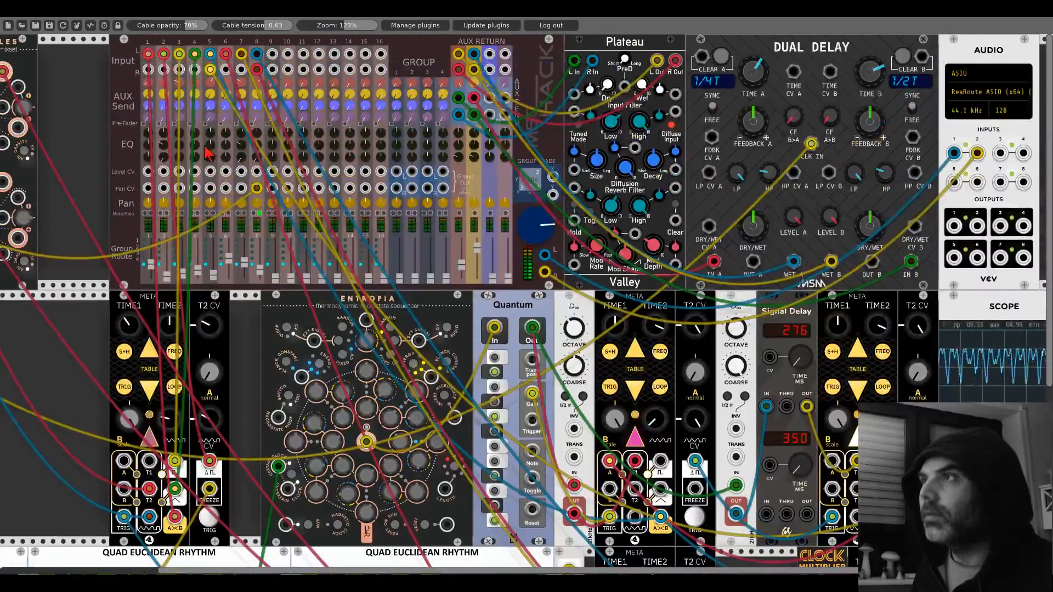
right_click(258, 69)
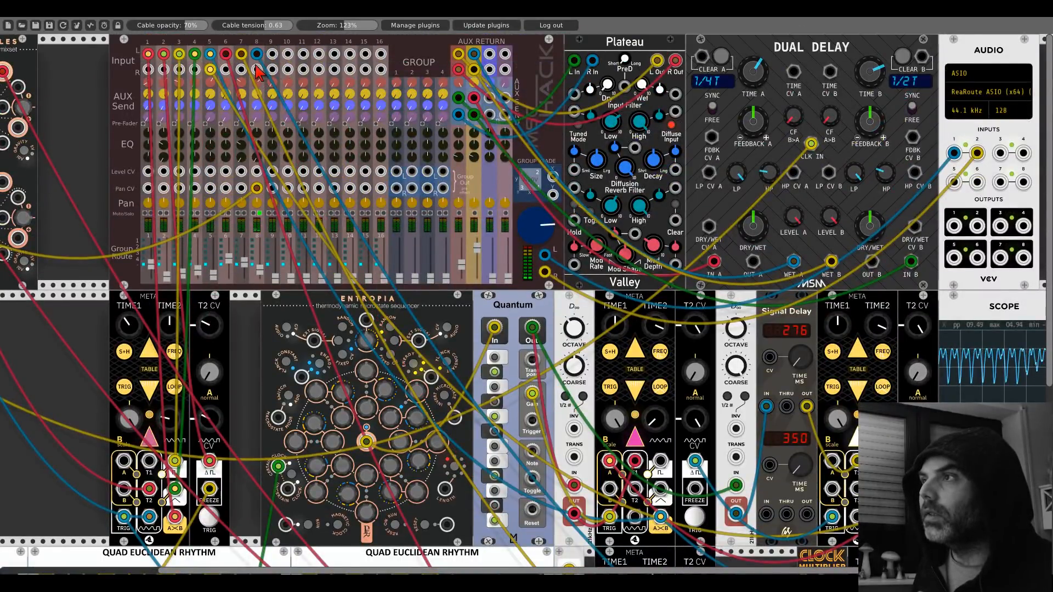
drag(258, 70, 829, 491)
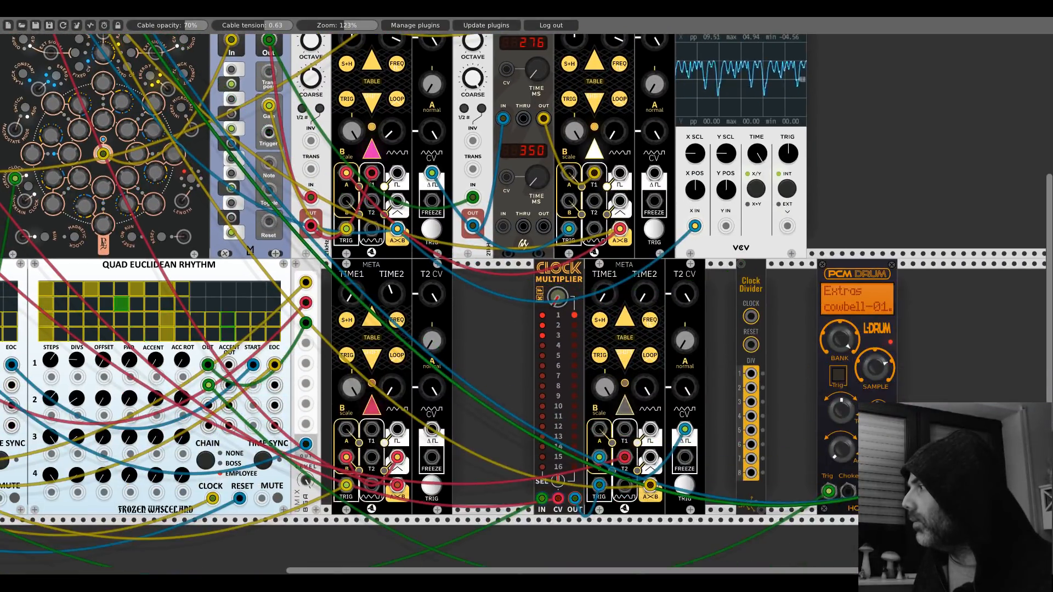
scroll(460, 158, up, 10)
scroll(461, 158, left, 16)
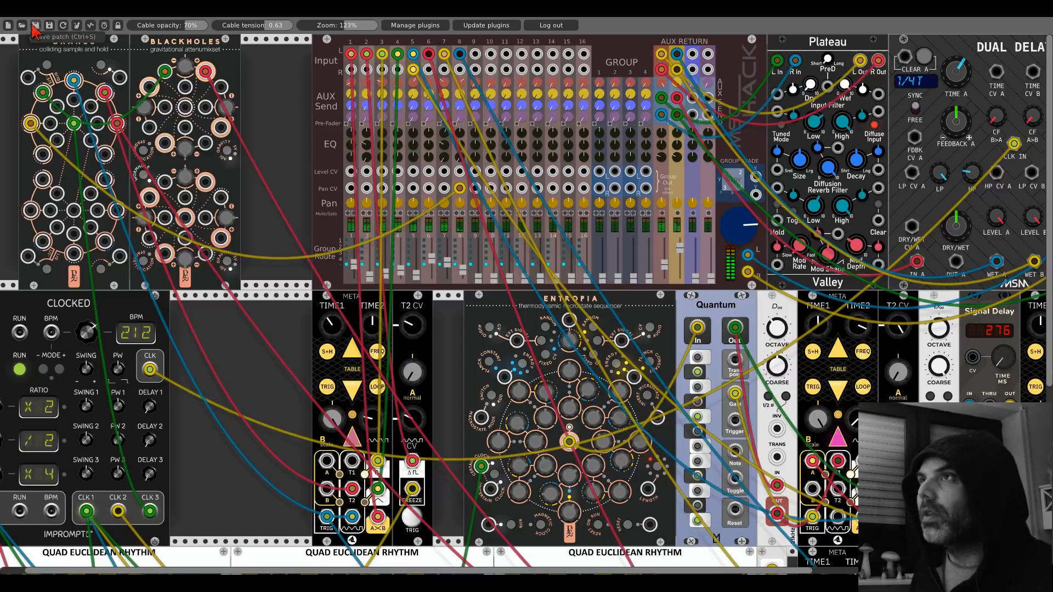
- Move the PCM drum's trigger cable to the Clock Divider's Clock input and patch divider outputs 1 and 3 into the PCM drum
drag(421, 385, 15, 147)
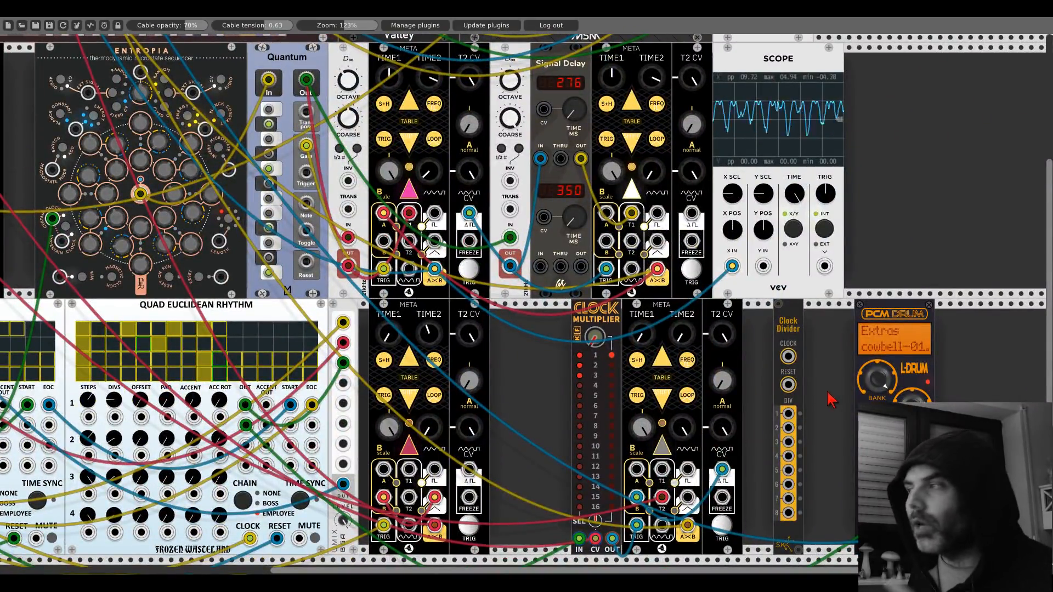
scroll(839, 406, down, 2)
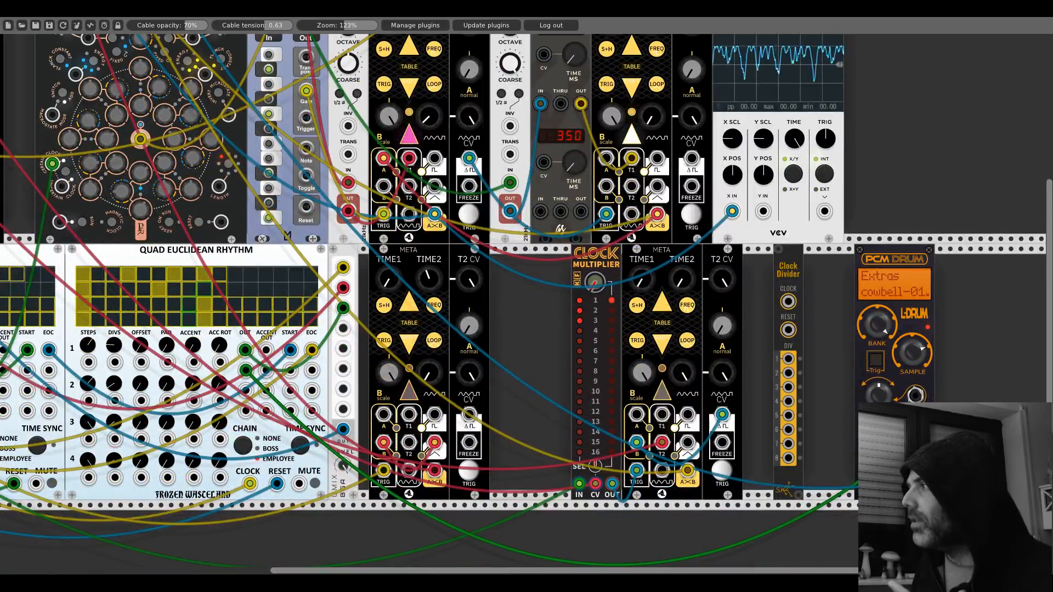
drag(871, 470, 788, 302)
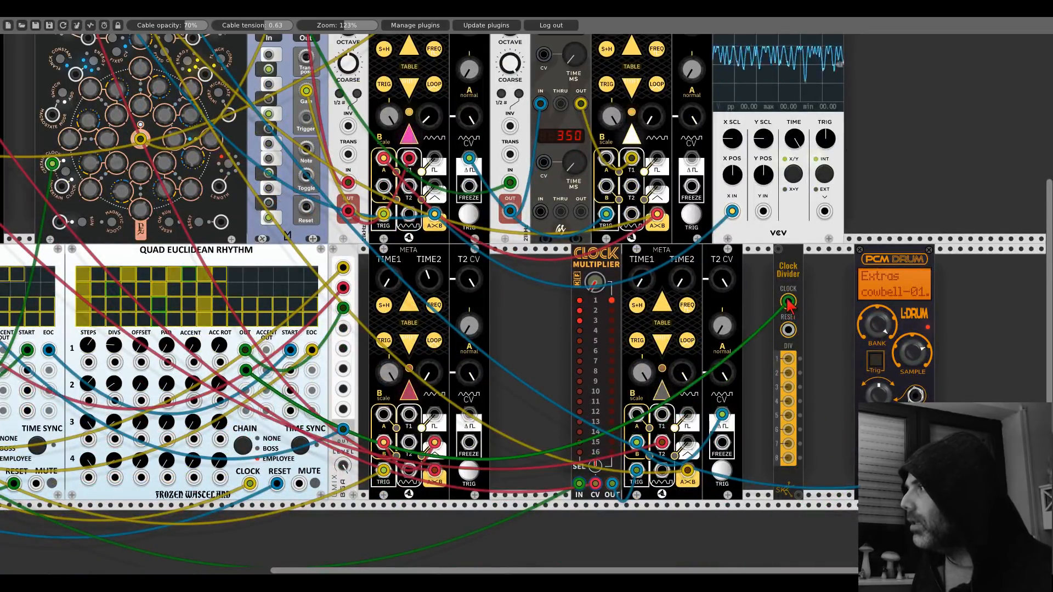
drag(788, 358, 871, 470)
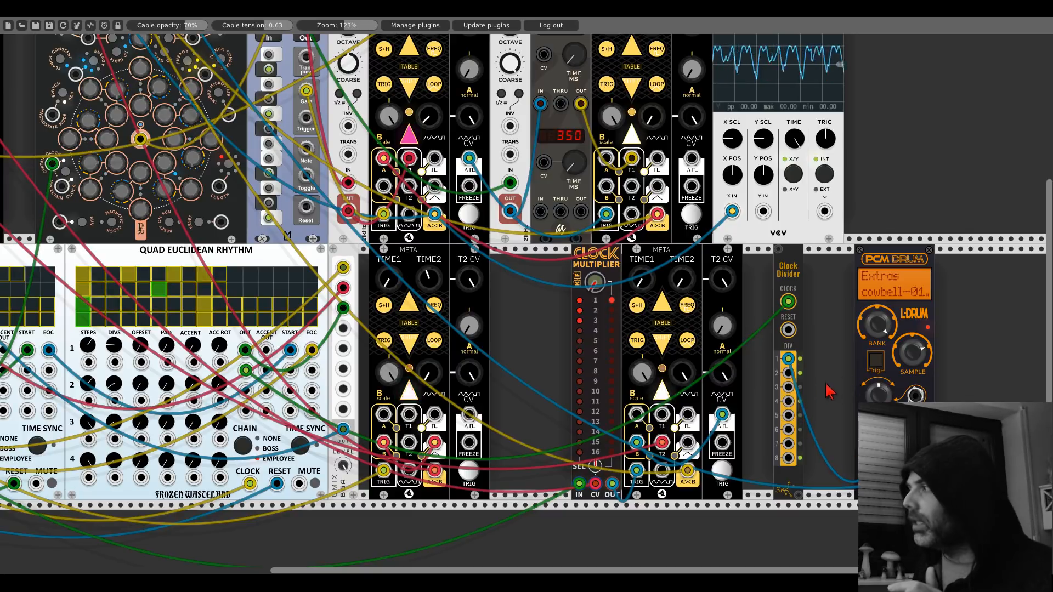
drag(788, 387, 870, 471)
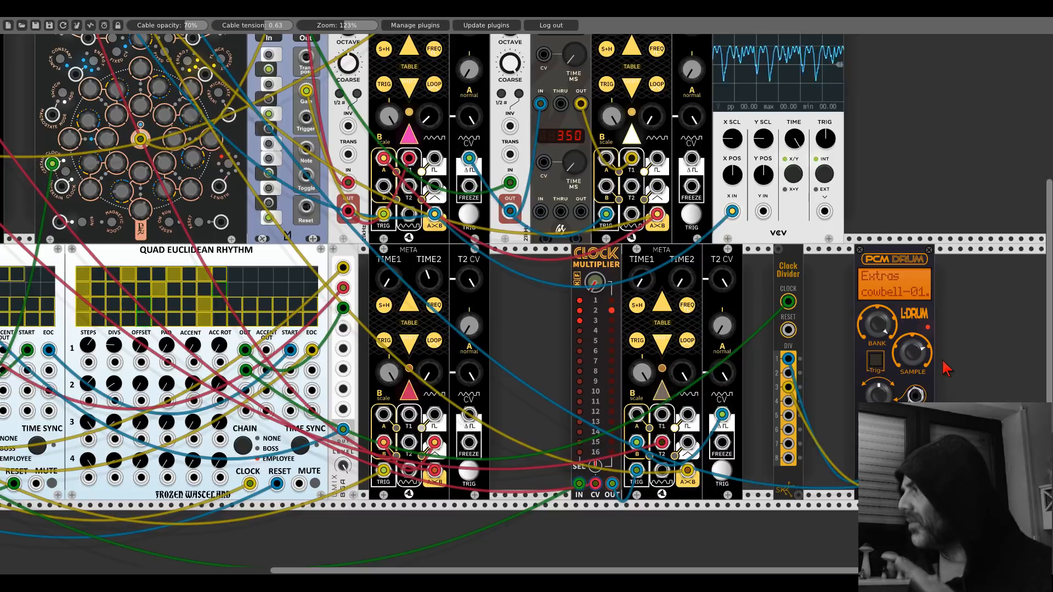
- Turn on the mixer's Do Not Mute AUX when SOLOing option
scroll(545, 346, up, 5)
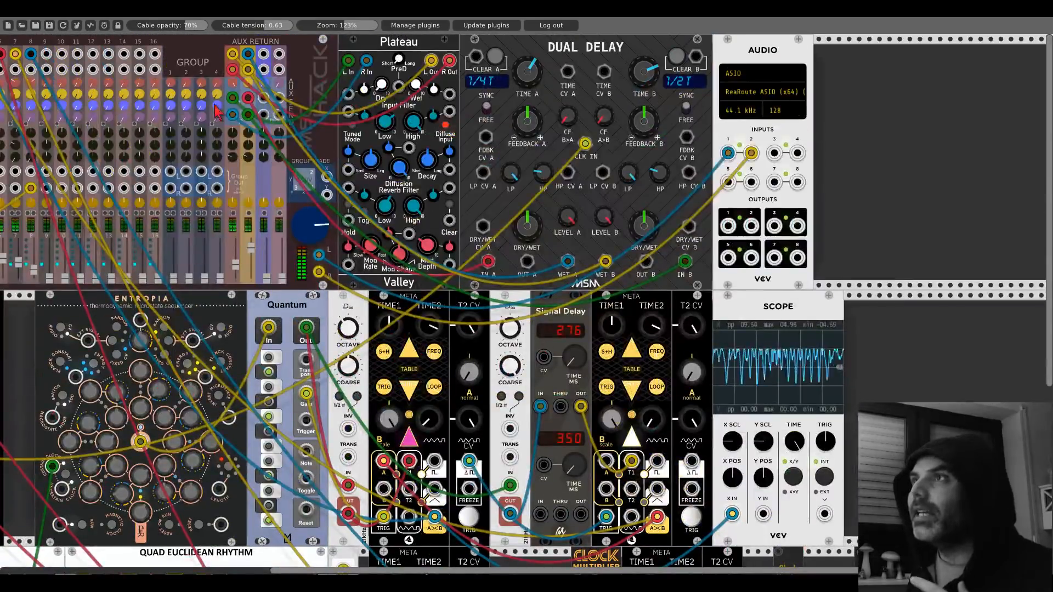
scroll(90, 68, left, 5)
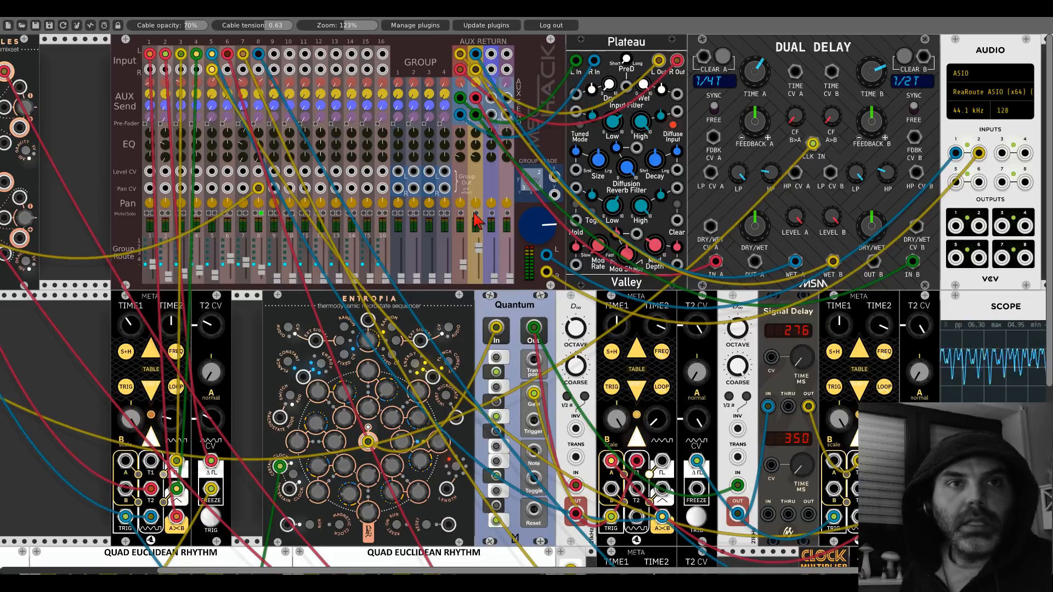
right_click(491, 186)
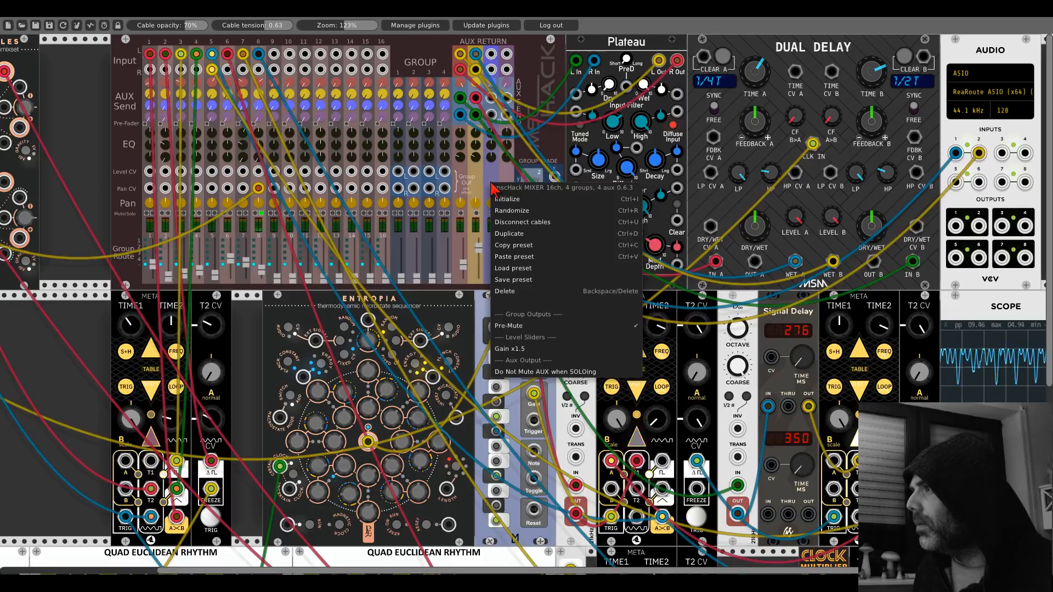
click(535, 372)
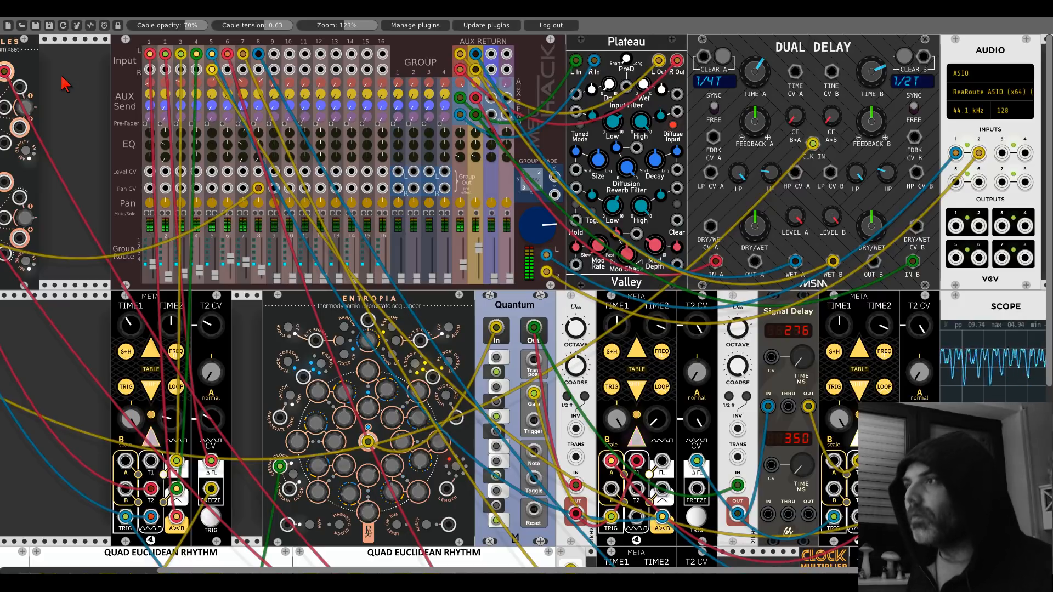
- Look over the finished patch and start a new one from the template with Clocked, the mixer, Plateau and Dual Delay
scroll(534, 100, down, 7)
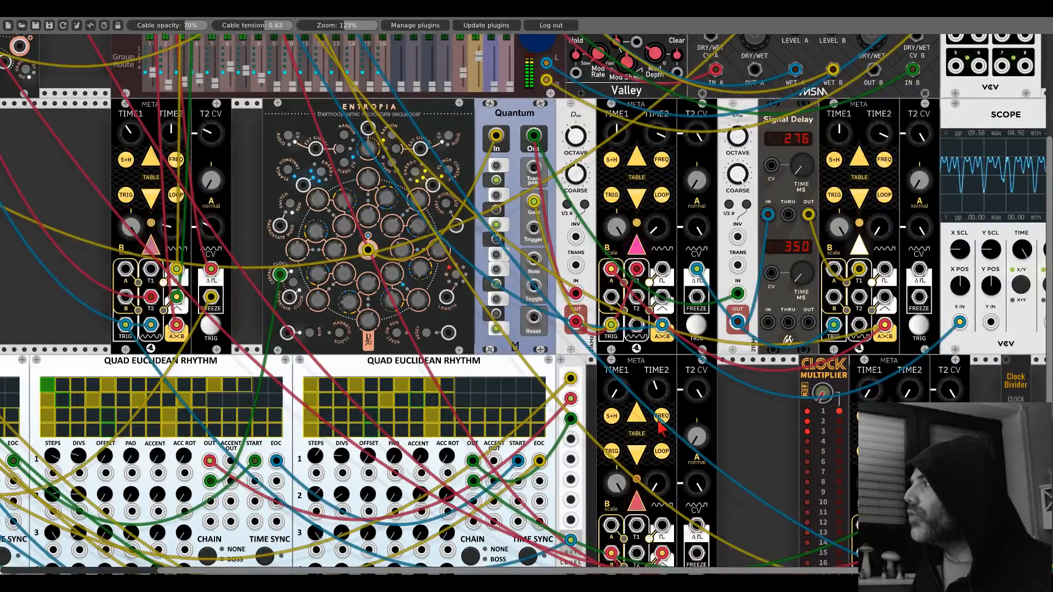
scroll(767, 405, down, 3)
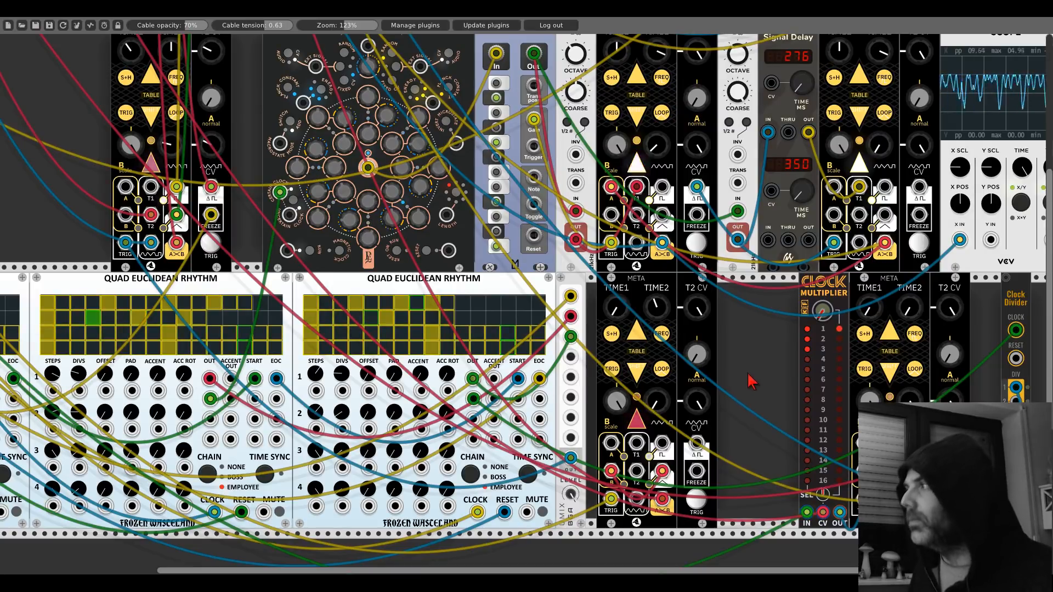
drag(755, 379, 473, 336)
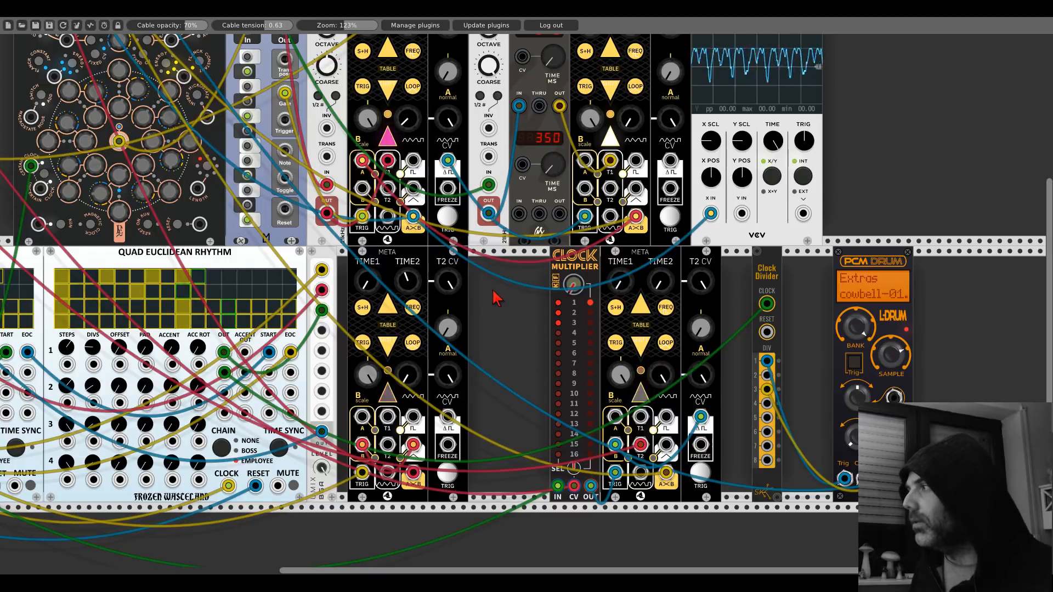
drag(493, 291, 976, 568)
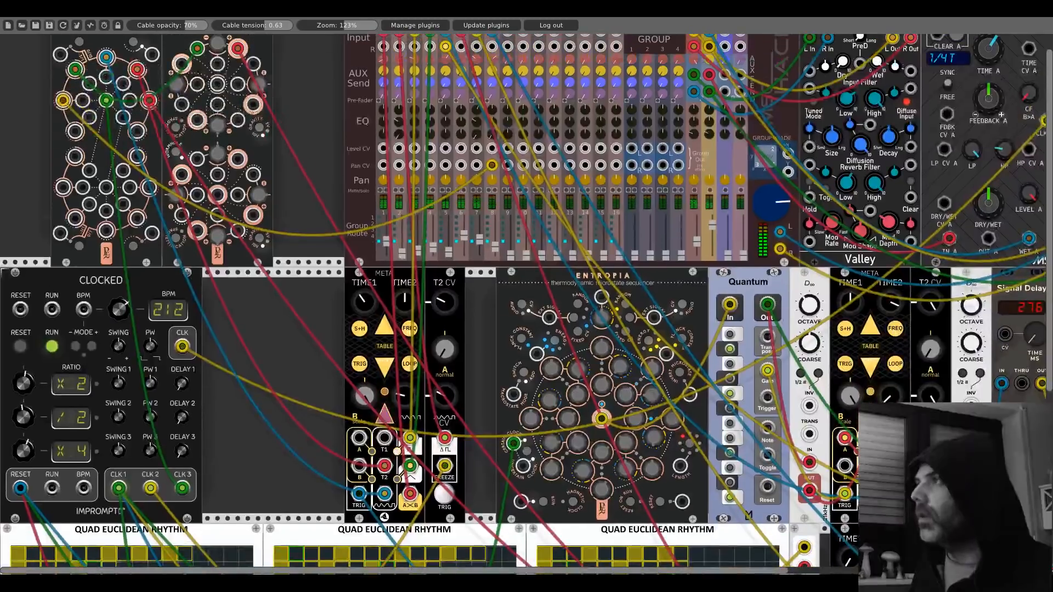
drag(319, 162, 323, 189)
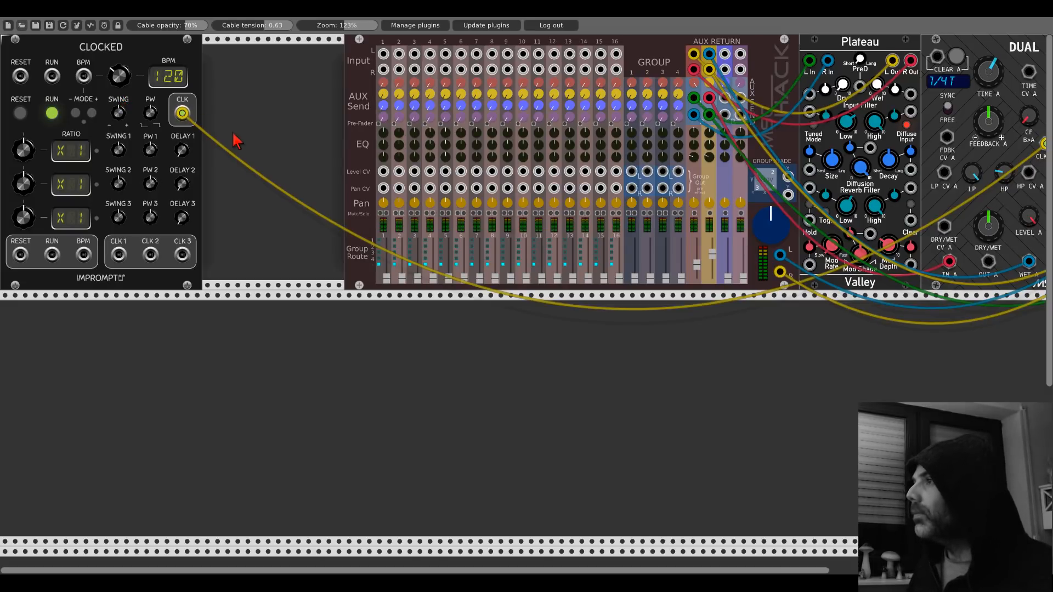
right_click(445, 370)
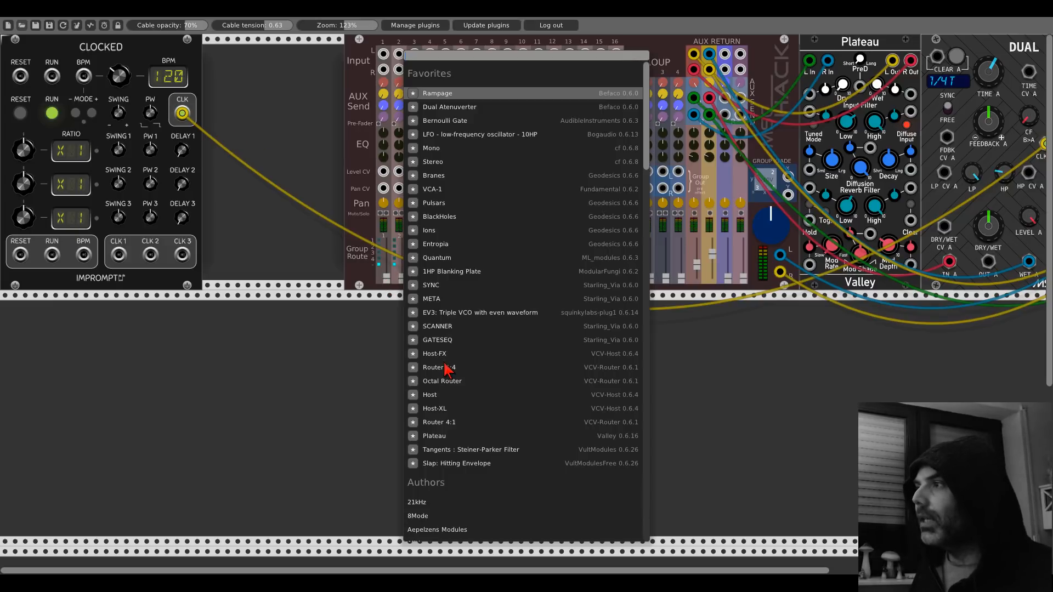
click(444, 343)
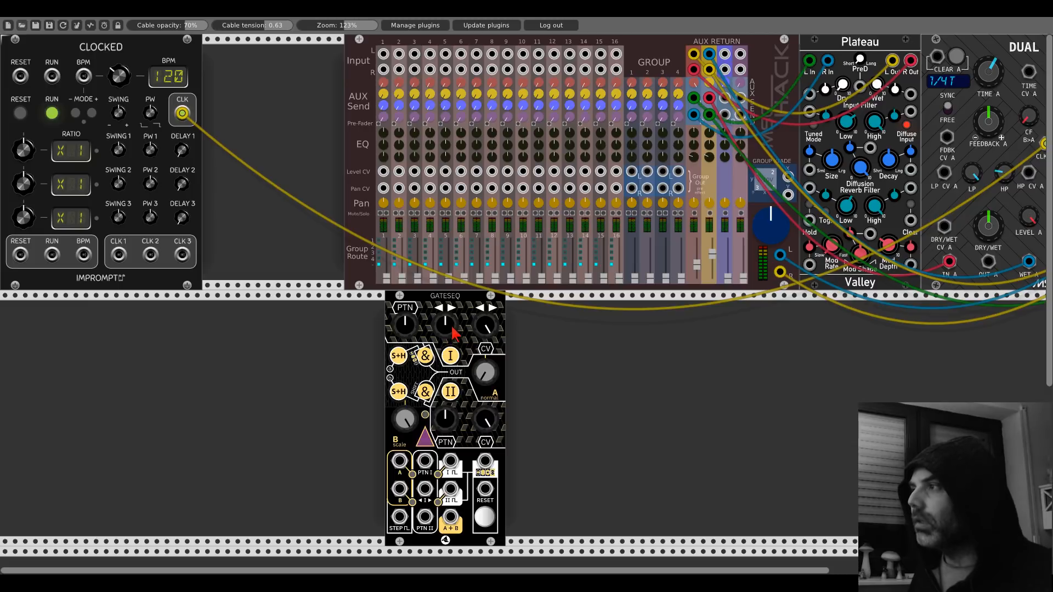
scroll(529, 333, down, 1)
scroll(529, 333, down, 1)
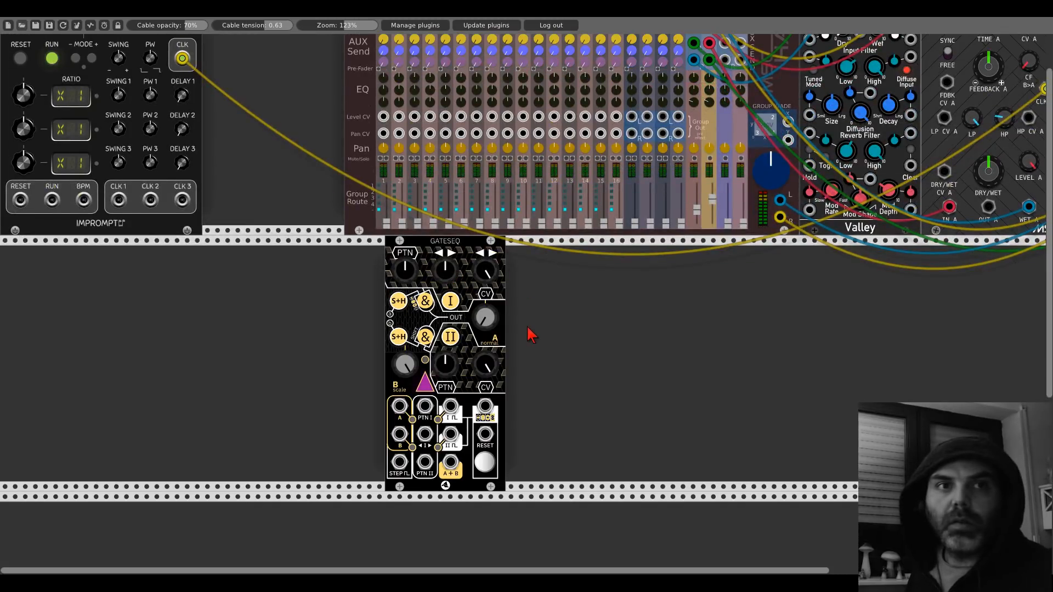
right_click(459, 250)
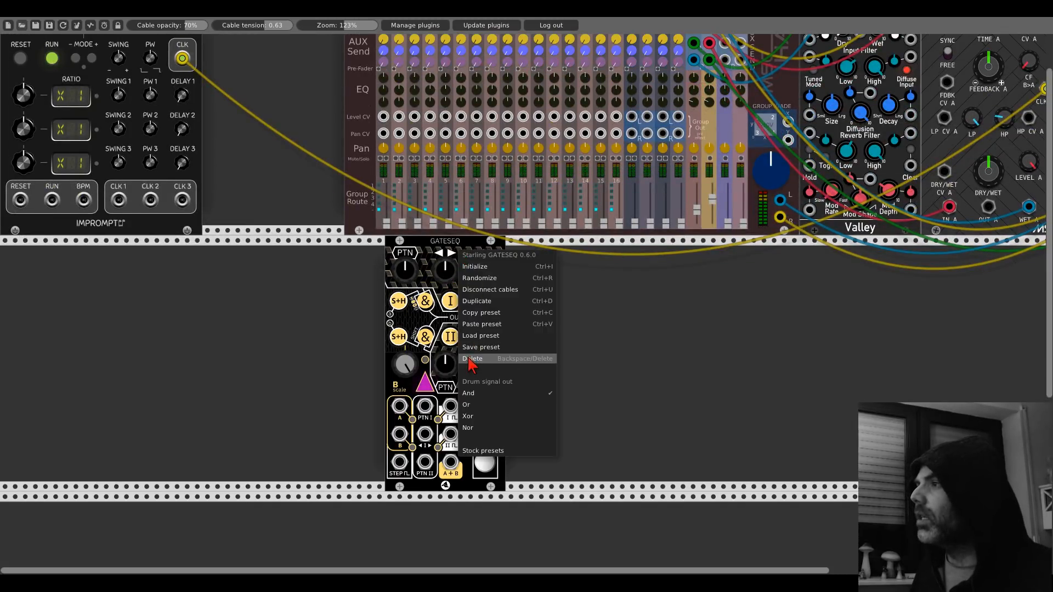
click(468, 359)
- Add the Starling Via SCANNER module to the empty row below the mixer
right_click(469, 341)
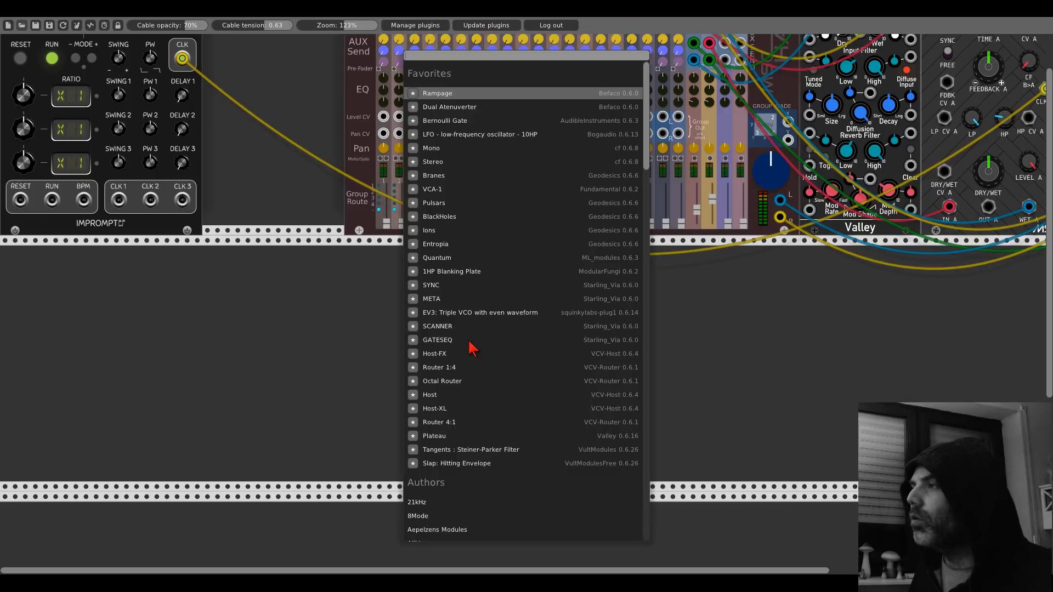
click(453, 327)
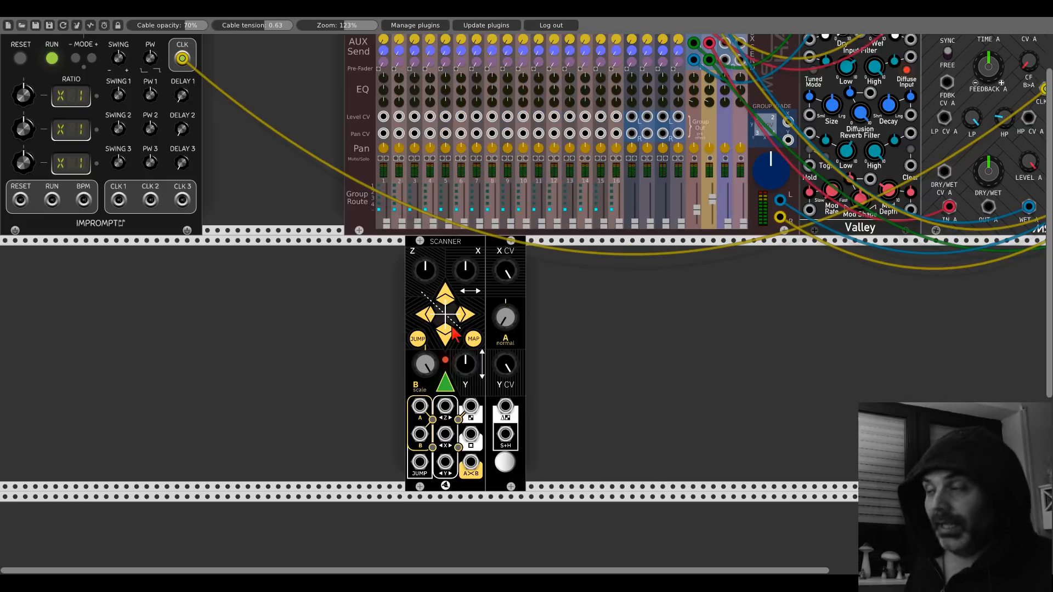
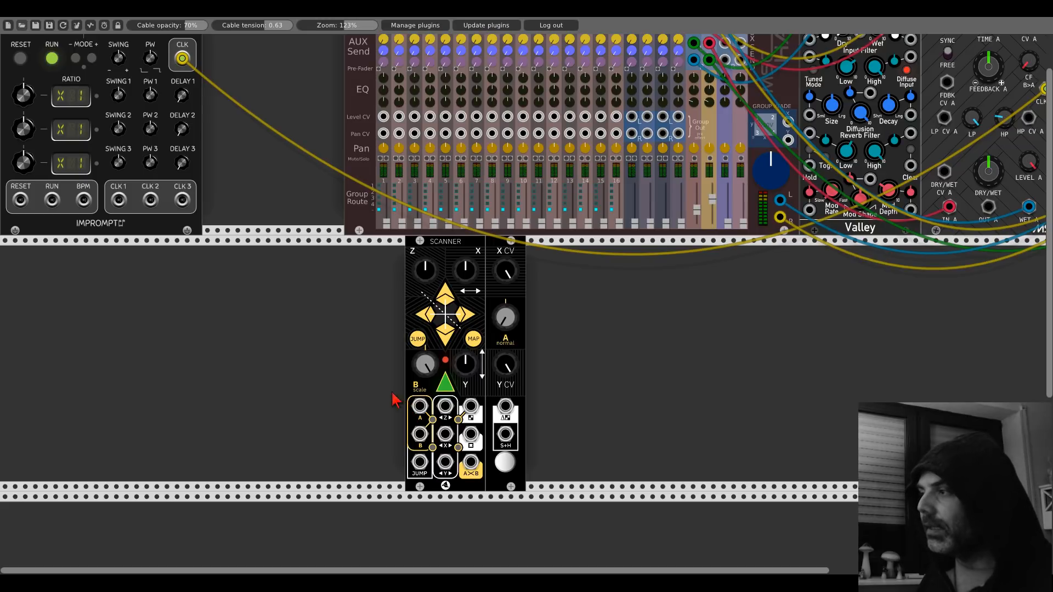
- Add the 21kHz Palm Loop VCO below Clocked and patch its first upper-row waveform output into SCANNER's A input
right_click(231, 360)
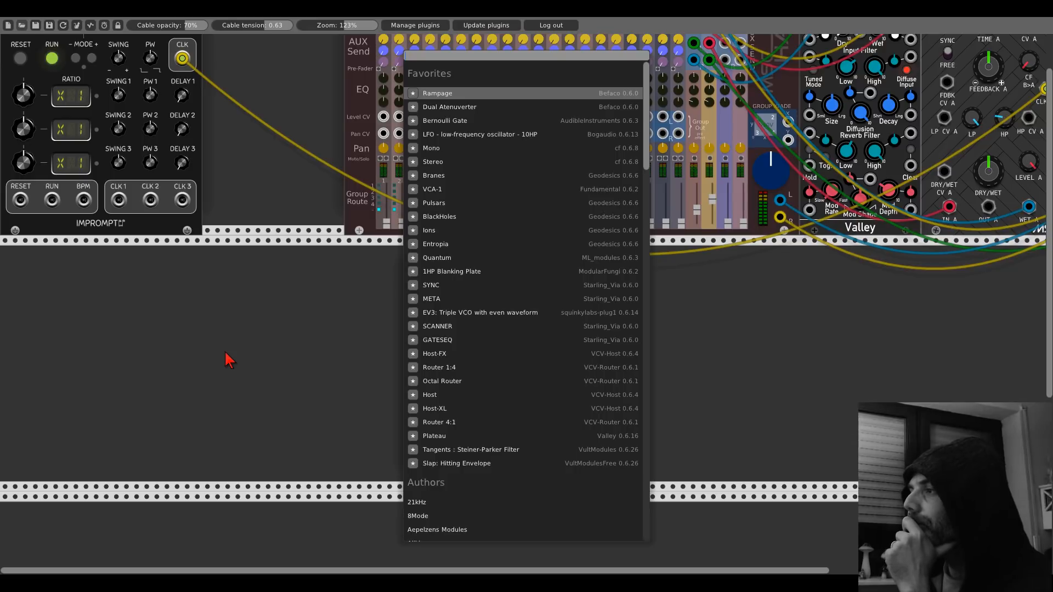
click(430, 501)
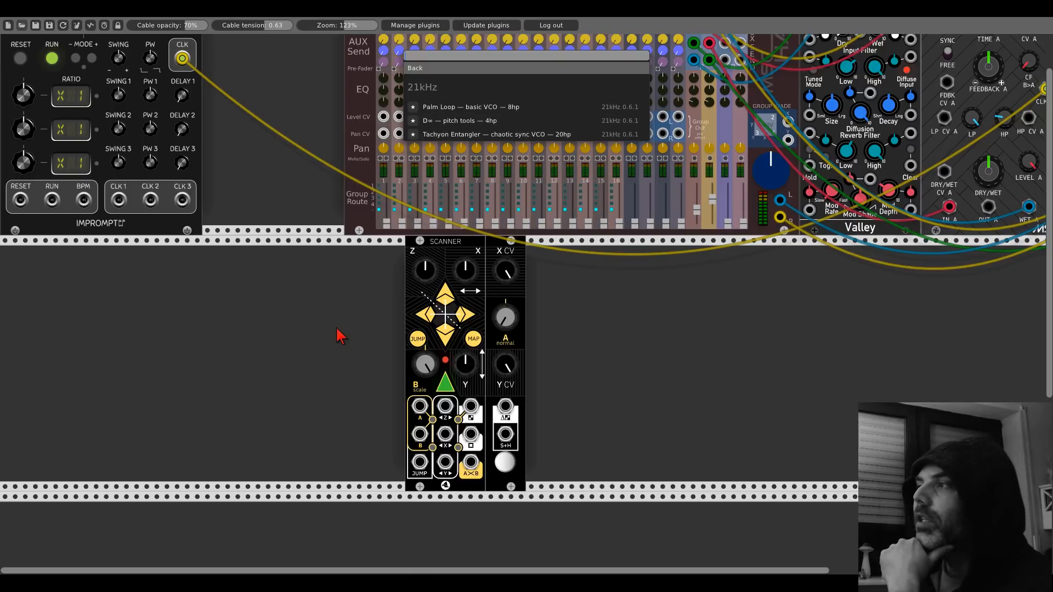
click(425, 108)
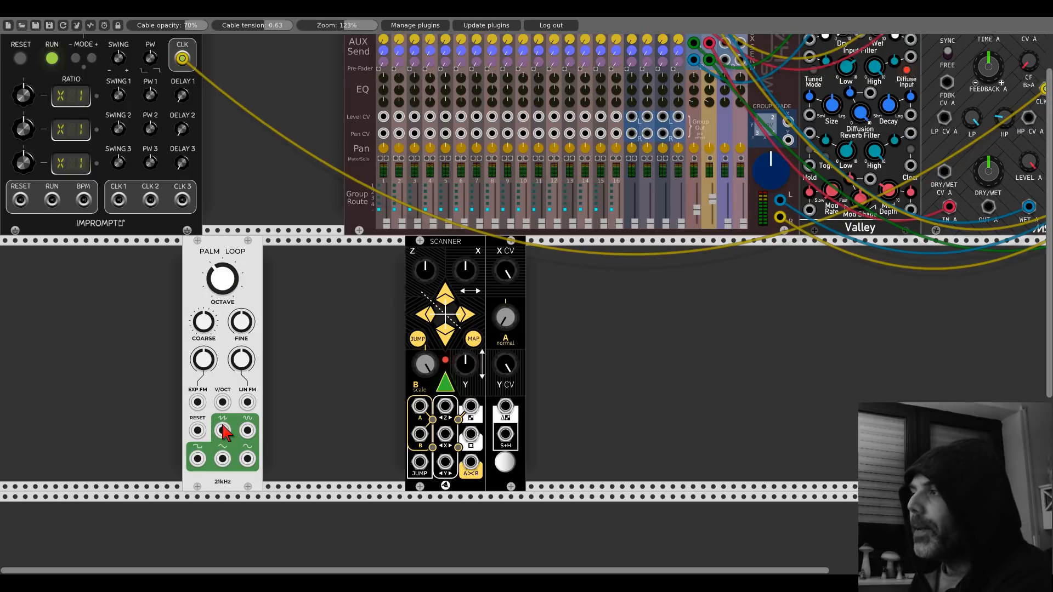
drag(222, 430, 419, 406)
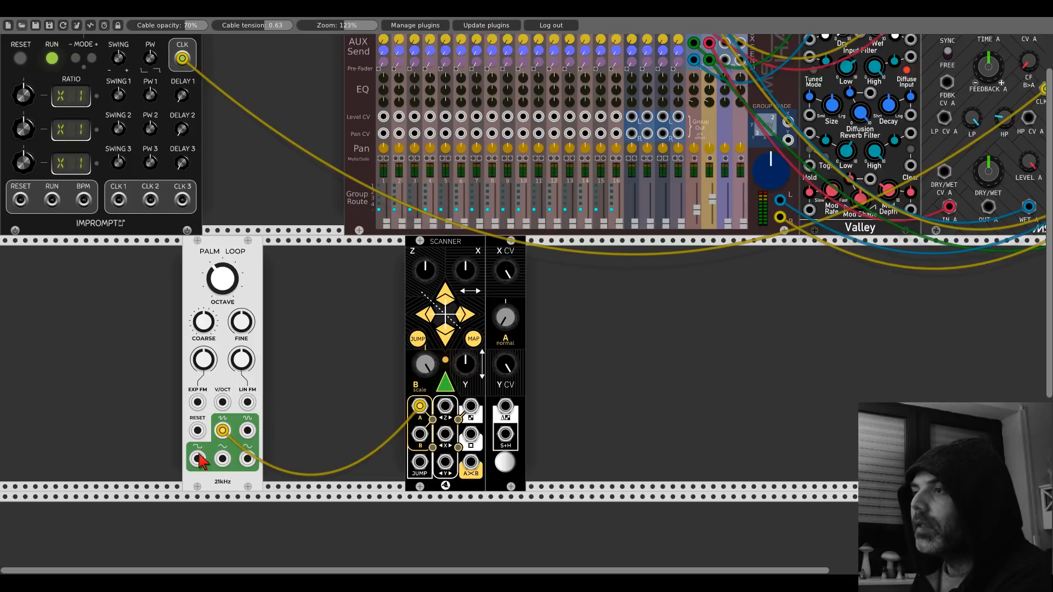
- Patch Palm Loop's first bottom-row output to Scanner's B input, and Scanner's A×B output to the X input of a newly added Fundamental Scope
drag(198, 459, 421, 435)
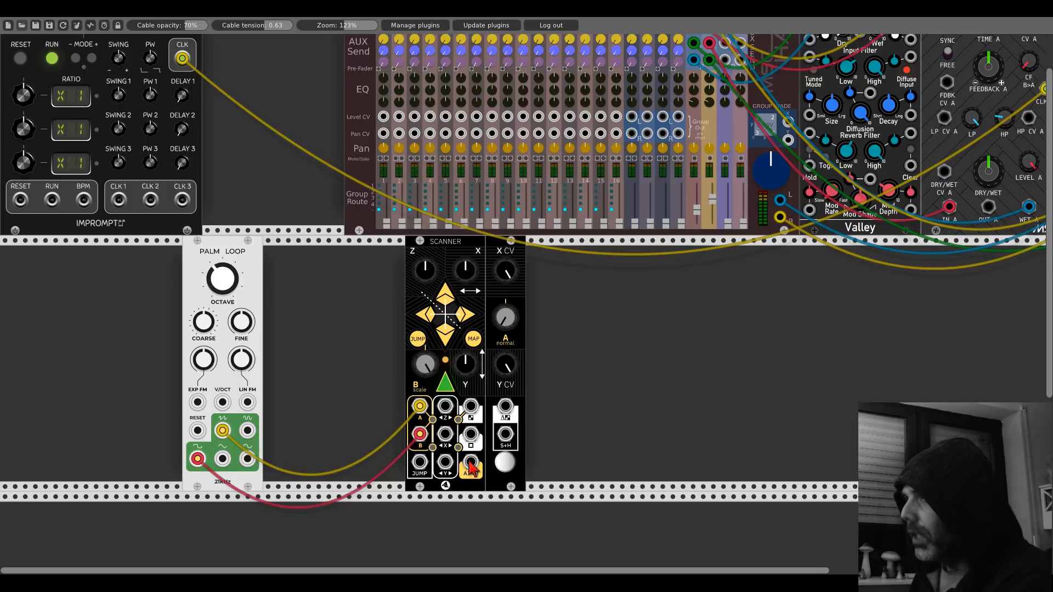
right_click(624, 383)
text(scope)
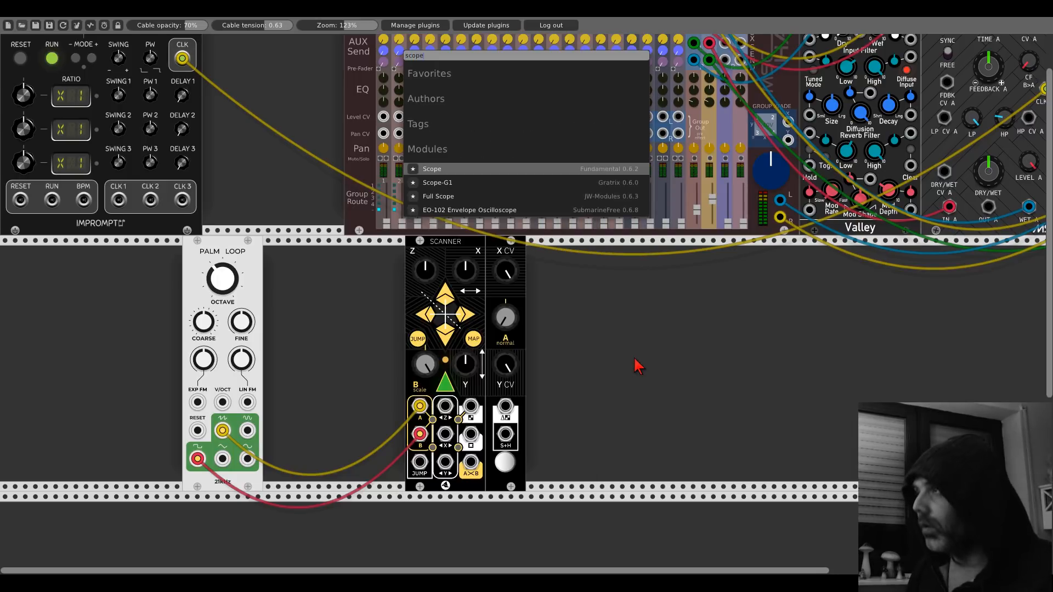
click(461, 171)
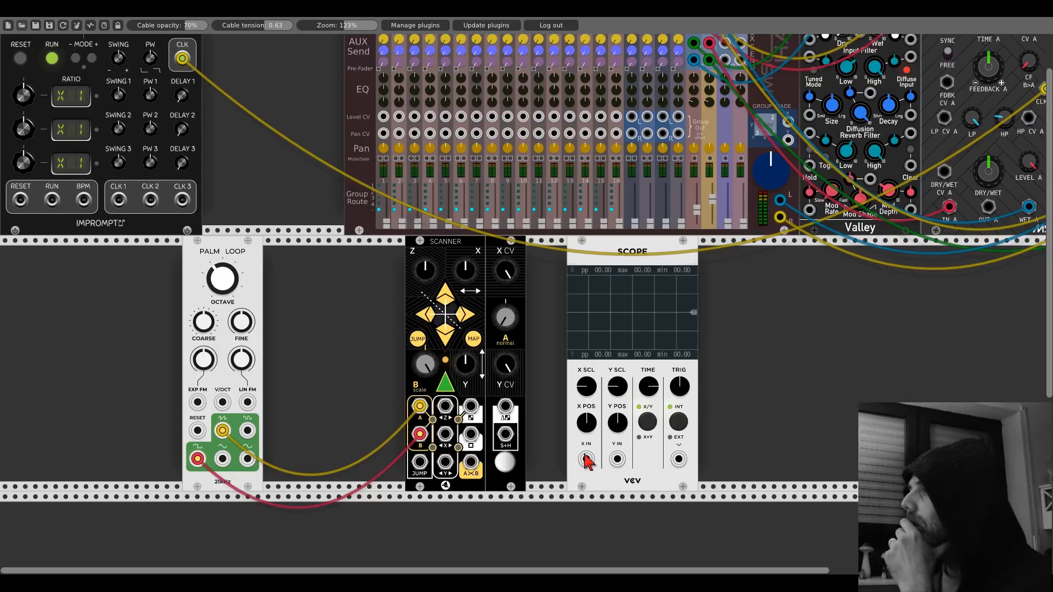
drag(586, 459, 470, 463)
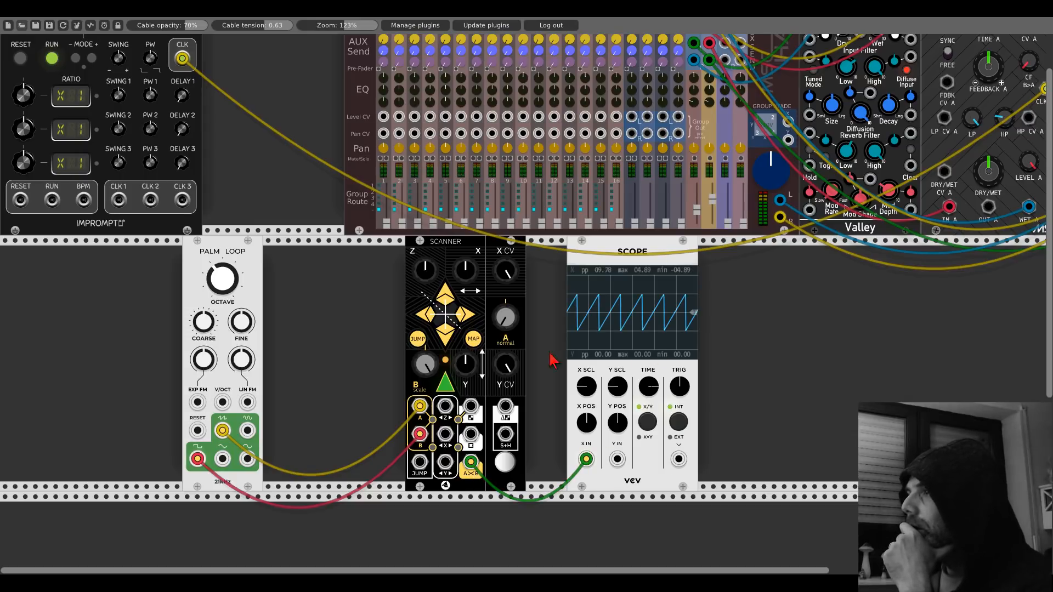
- Shape Scanner's waveform by setting Z to its minimum and turning the X and Y knobs to near centre
drag(471, 284, 428, 304)
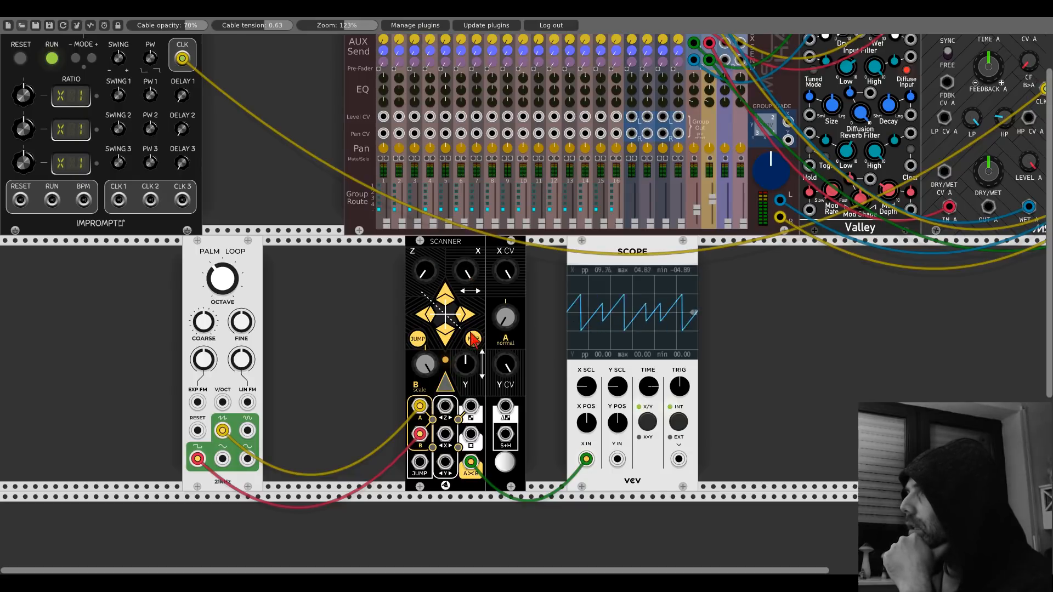
drag(470, 366, 470, 323)
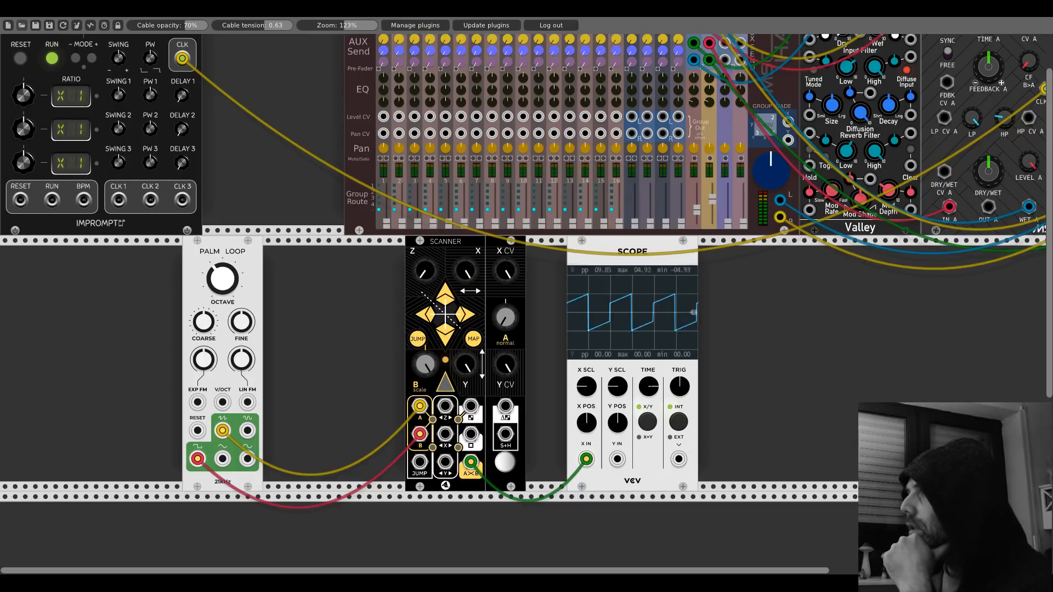
drag(467, 371, 467, 423)
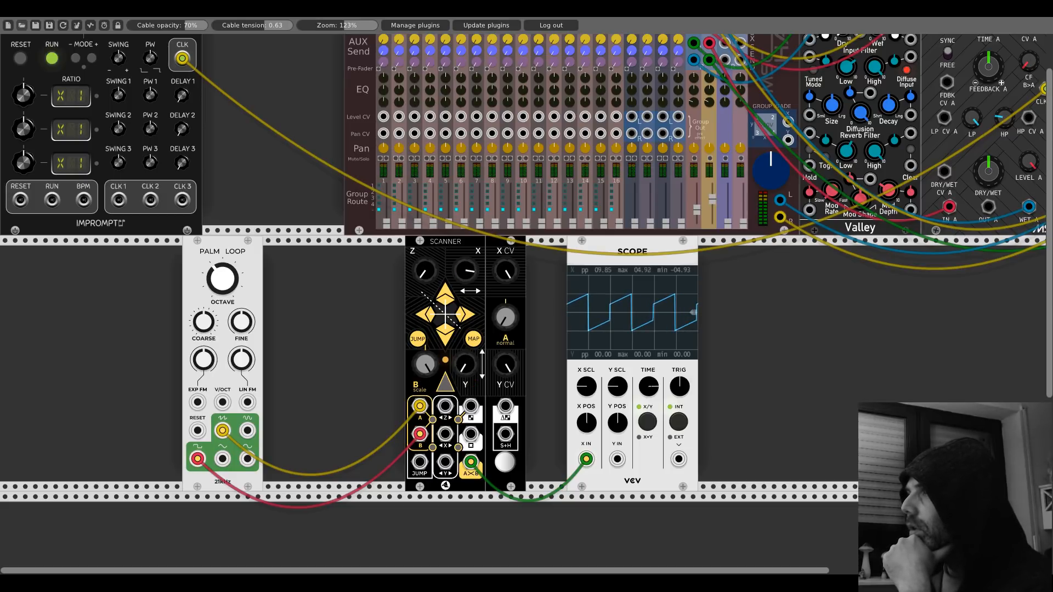
drag(466, 269, 466, 283)
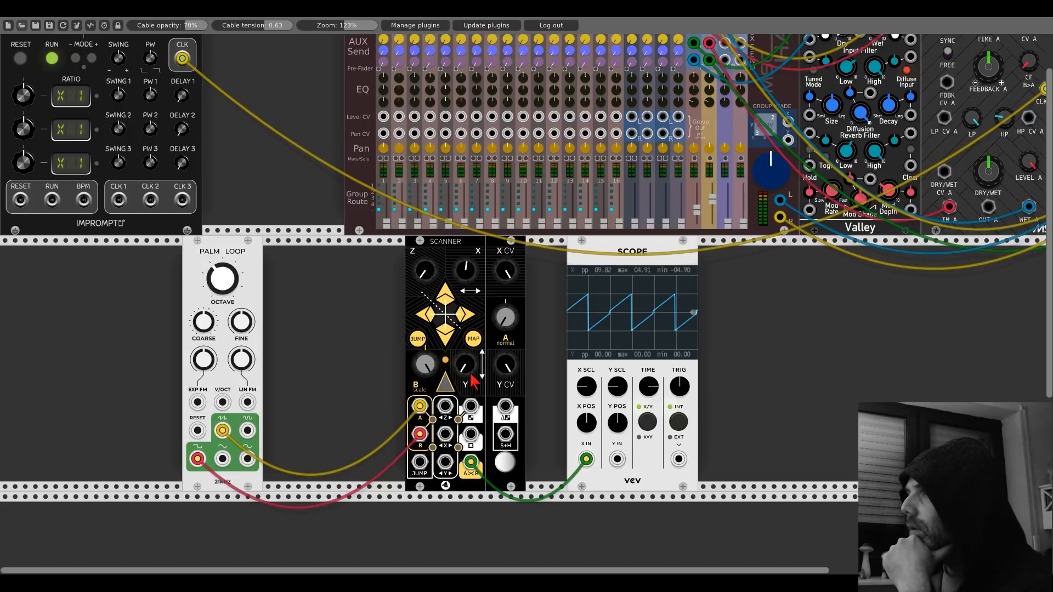
drag(467, 373, 466, 356)
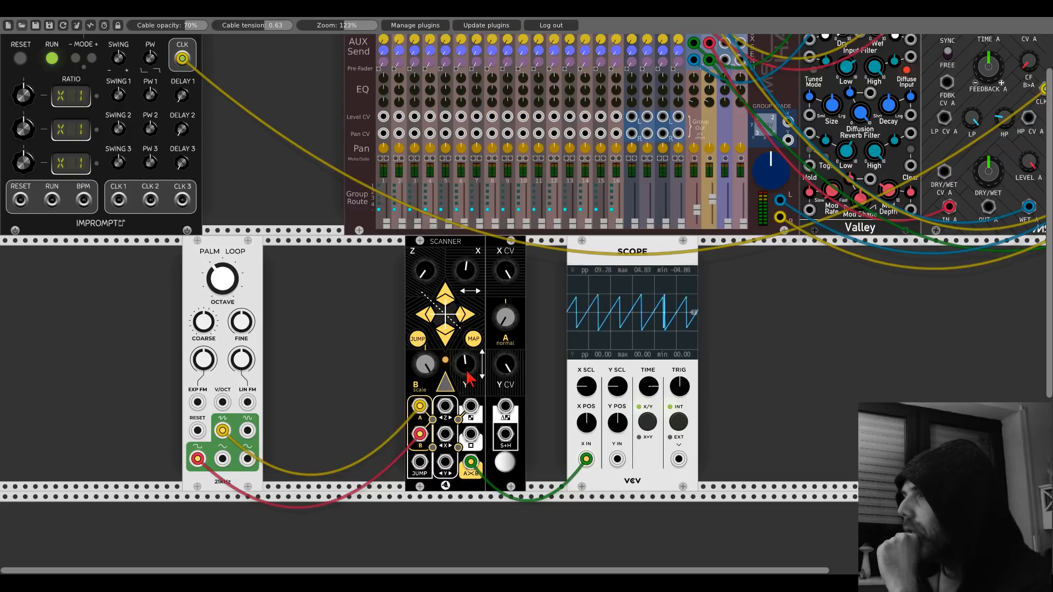
- Reroute Scanner's A×B output from Scope to the left input of mixer channel 1, and place Palm Loop directly against Scanner
right_click(471, 462)
drag(471, 462, 383, 54)
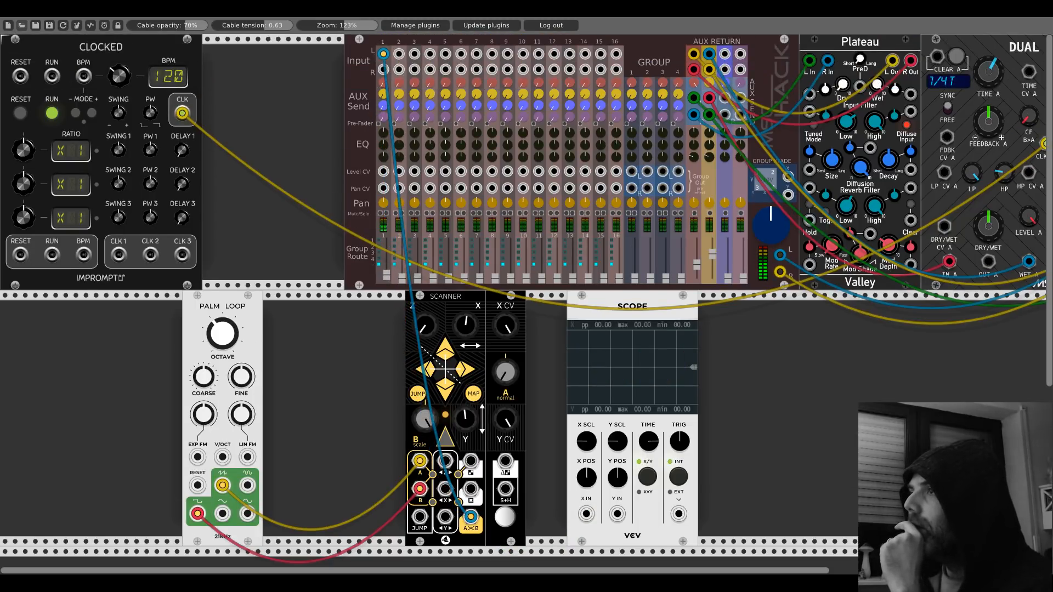
drag(262, 325, 403, 325)
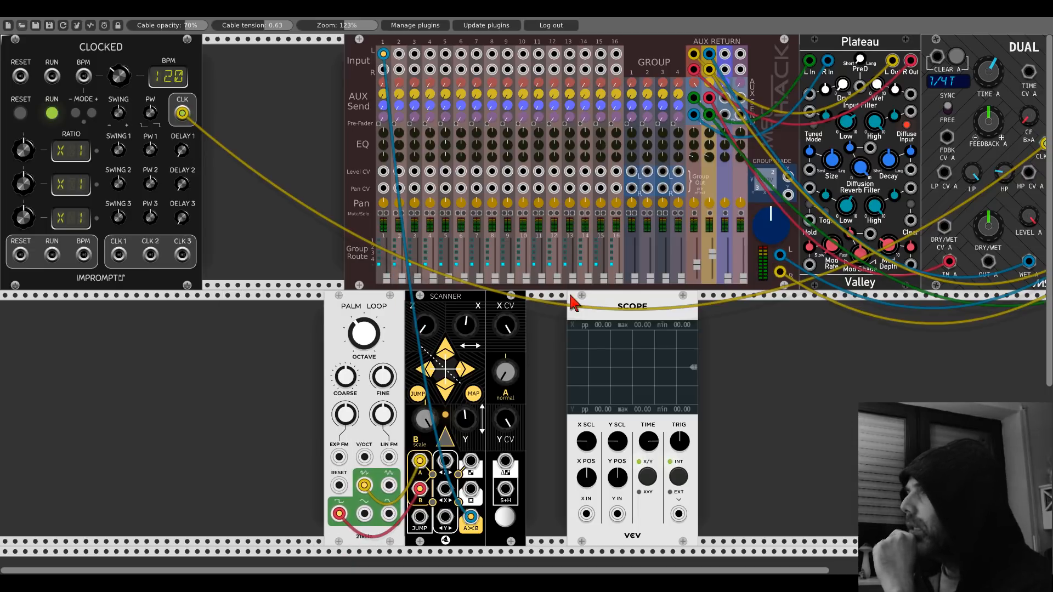
- Move Scope aside and add the VultModulesFree Tangents Steiner-Parker filter directly after Scanner
drag(576, 304, 697, 304)
right_click(666, 315)
text(tange)
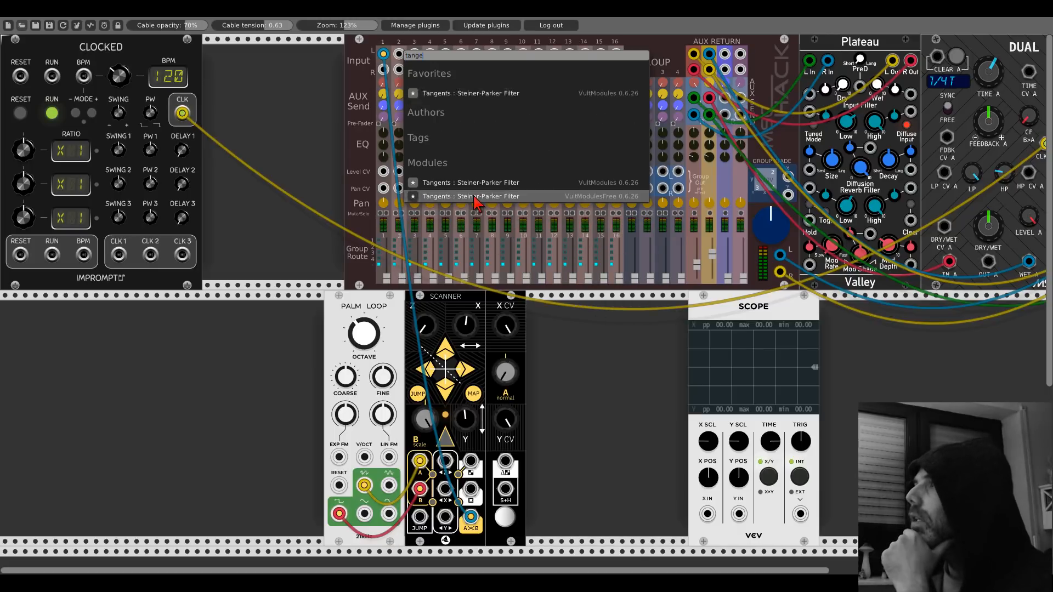
click(474, 196)
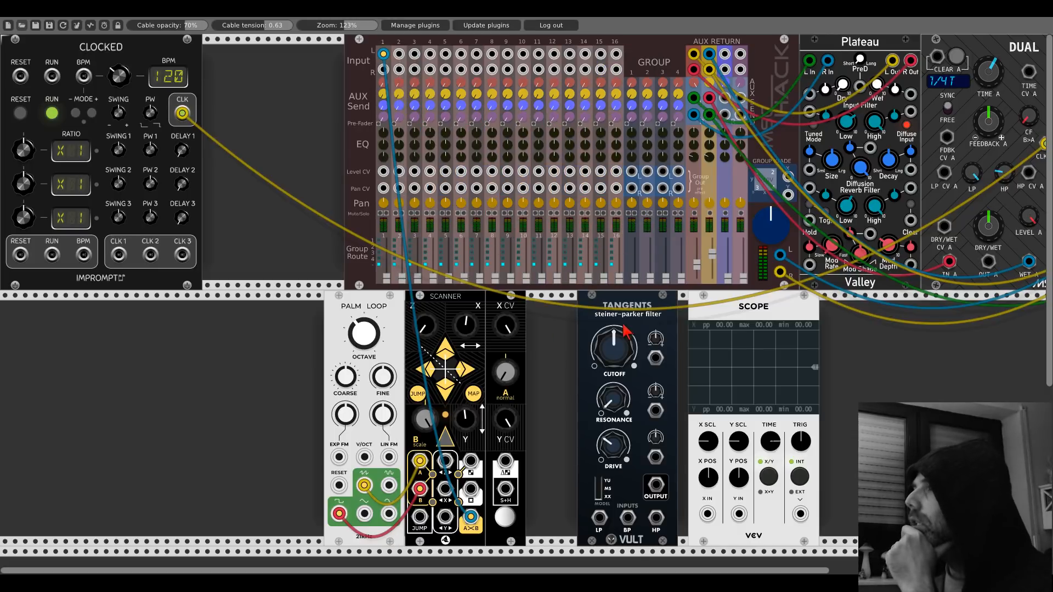
drag(621, 325, 560, 329)
- Reroute Scanner's A×B output into Tangents' LP input and patch the filter's output to the left input of mixer channel 1
right_click(470, 516)
drag(471, 517, 548, 517)
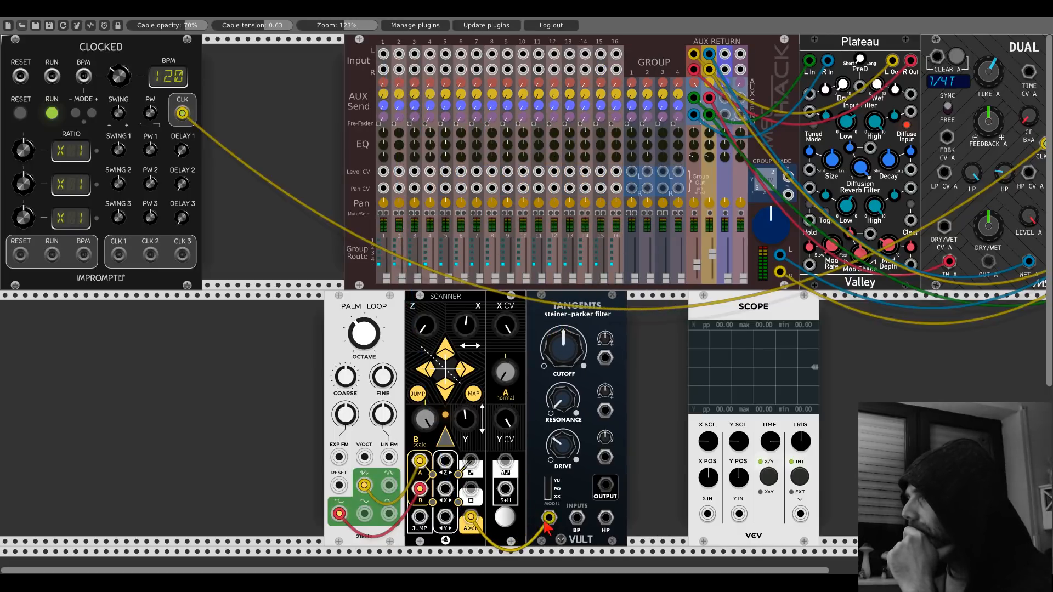
drag(606, 484, 387, 58)
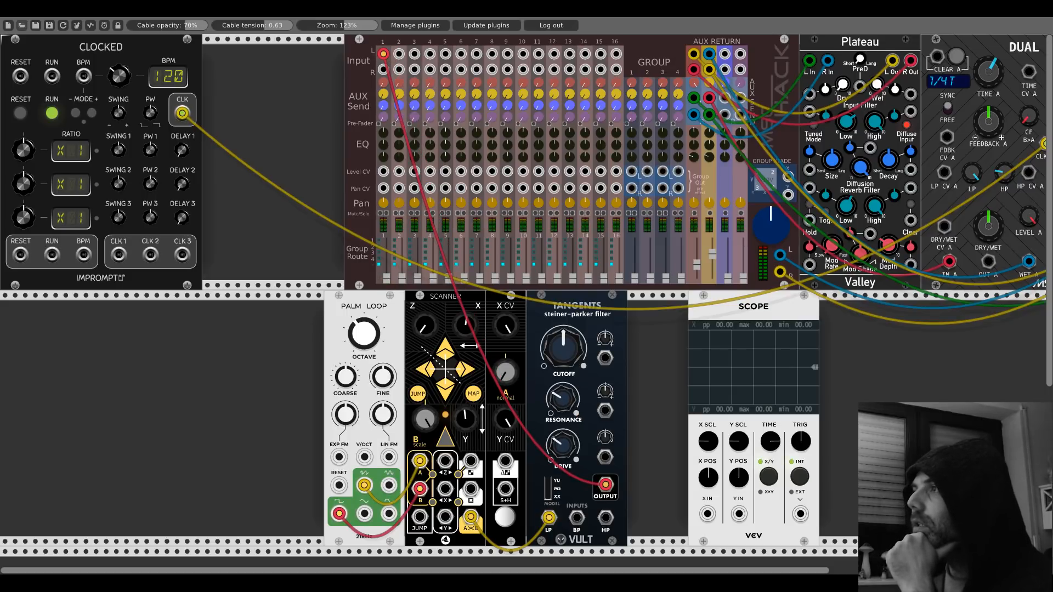
- Raise Tangents' cutoff slightly and sweep Scanner's X knob through its range
drag(563, 347, 564, 329)
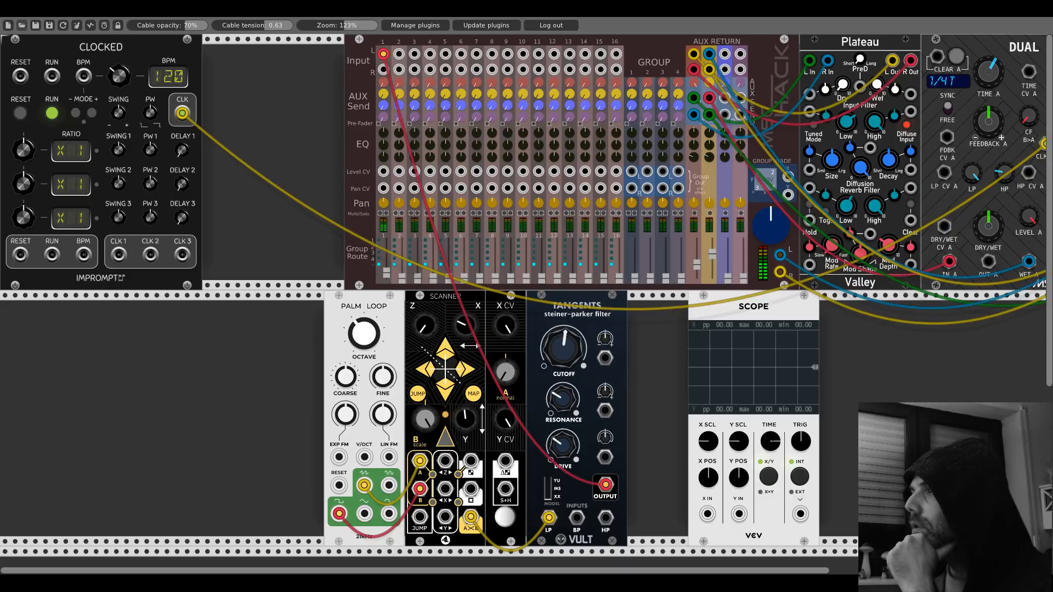
drag(465, 326, 465, 275)
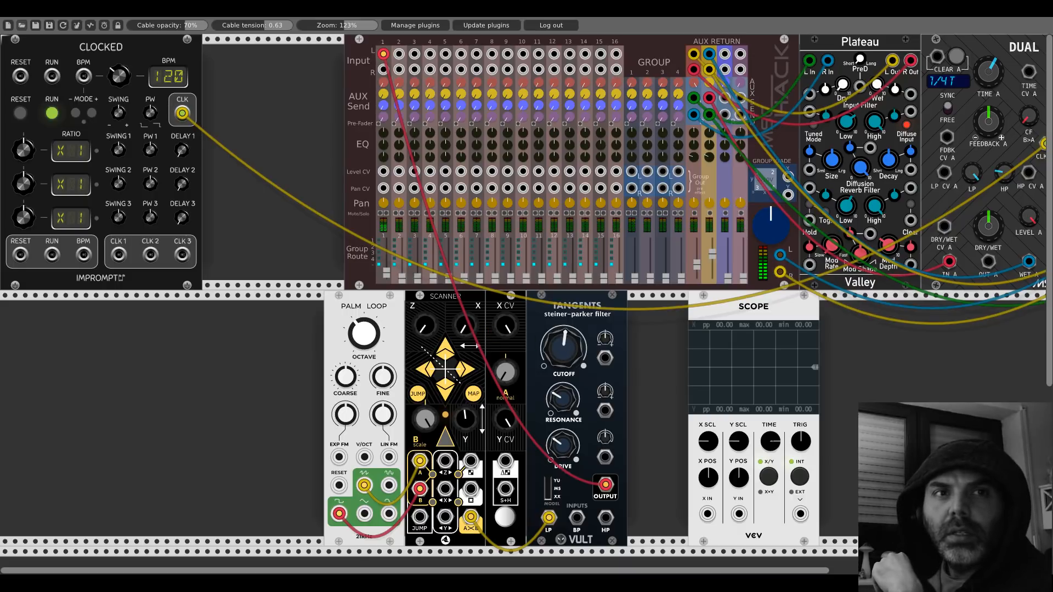
drag(465, 326, 465, 384)
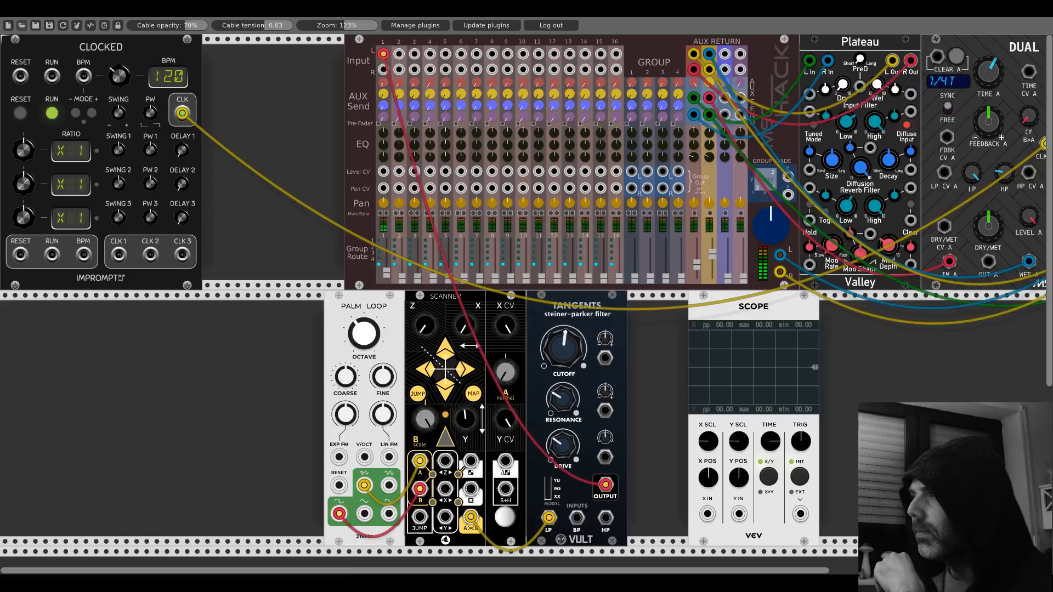
- Add a Starling Via META module at the start of the second row and place Scope directly beside it
right_click(212, 367)
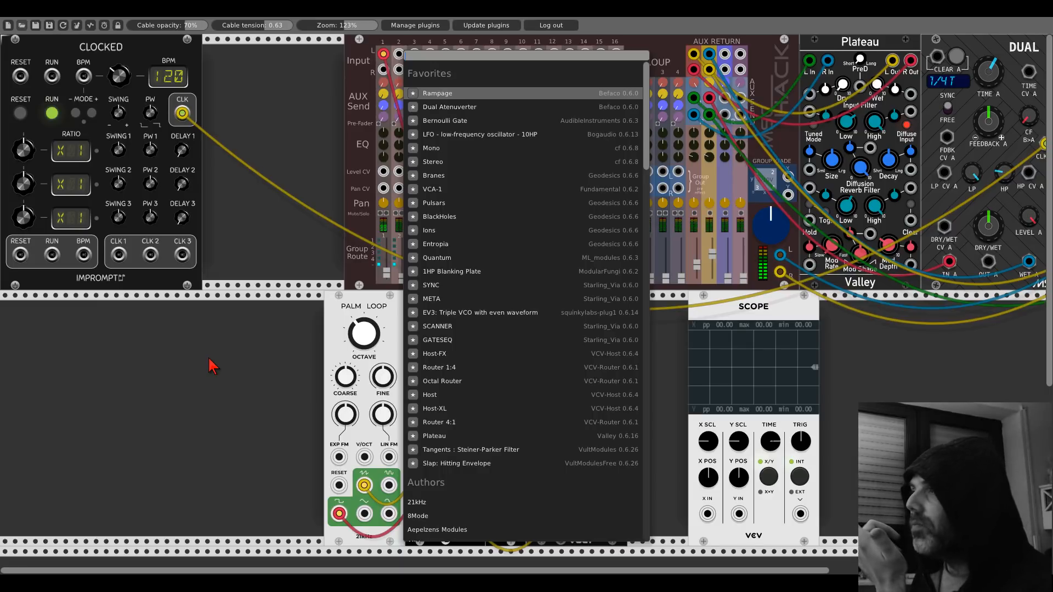
click(438, 302)
drag(230, 323, 65, 319)
drag(753, 306, 187, 306)
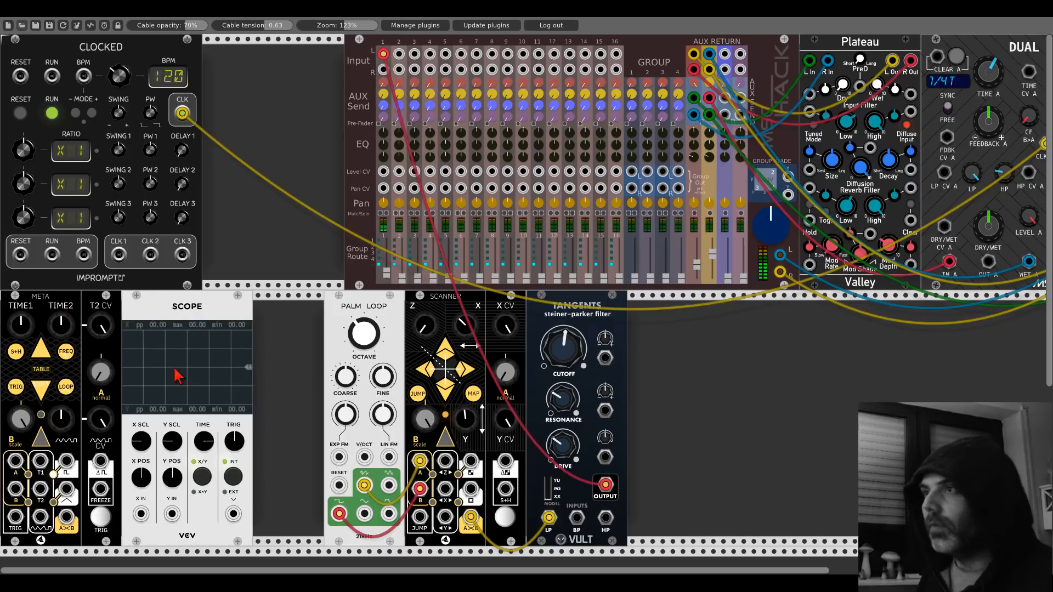
- Monitor META's A×B output on Scope's X input while switching its LOOP and FREQ modes, lowering Scope's TIME and adjusting META's waveshape
mouse_move(66, 516)
mouse_down()
mouse_move(70, 525)
mouse_move(141, 513)
mouse_up()
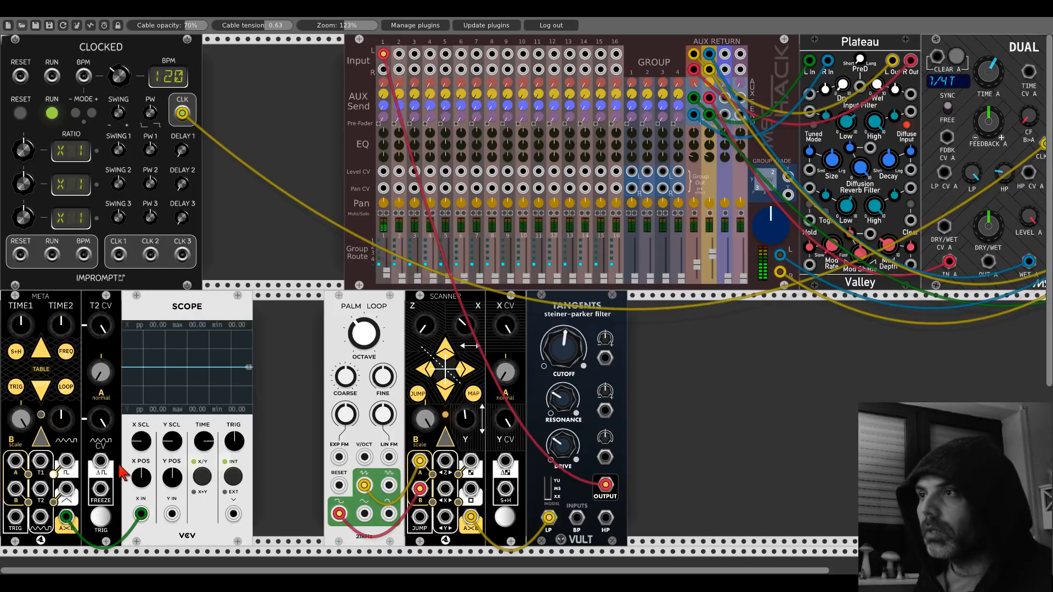
click(66, 386)
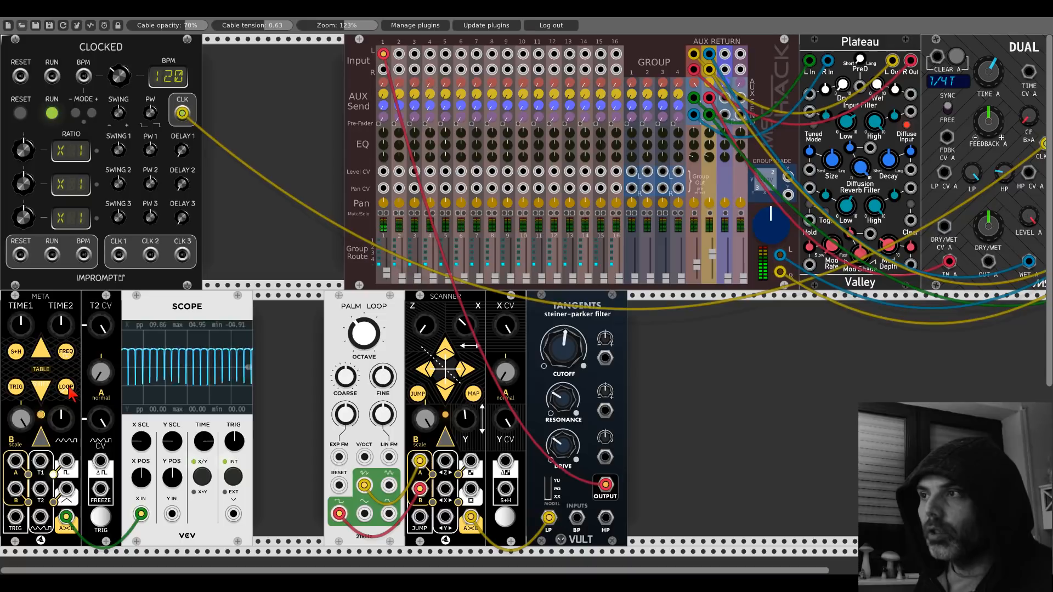
click(67, 353)
drag(203, 440, 203, 502)
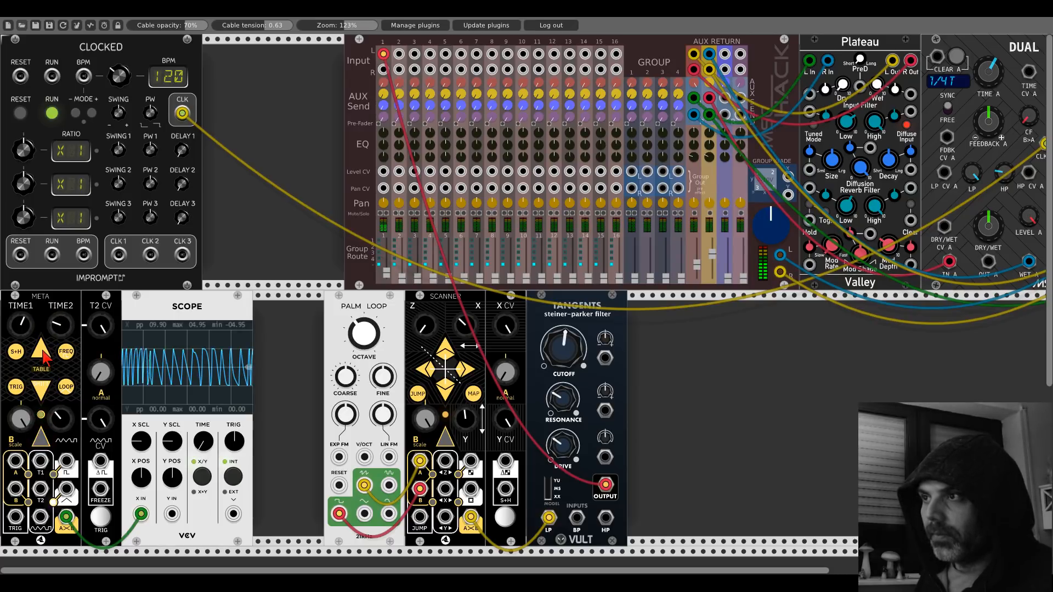
mouse_move(67, 422)
mouse_down()
mouse_move(66, 350)
mouse_move(66, 433)
mouse_up()
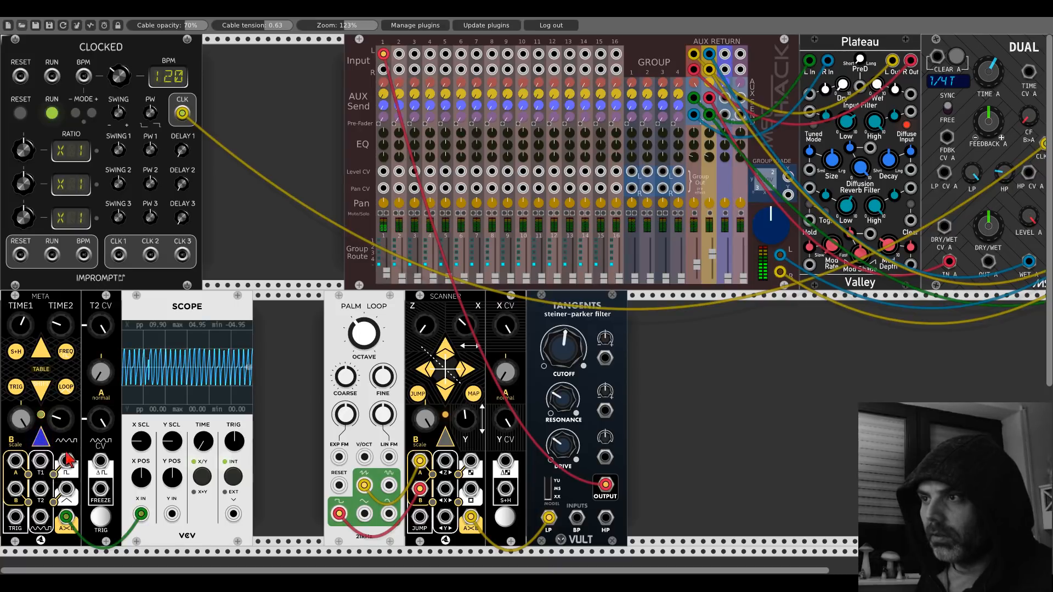
- Patch META's signal output to Scope's Y input and set META's Signal out option to Contour
mouse_move(66, 460)
mouse_down()
mouse_move(165, 526)
mouse_move(171, 513)
mouse_up()
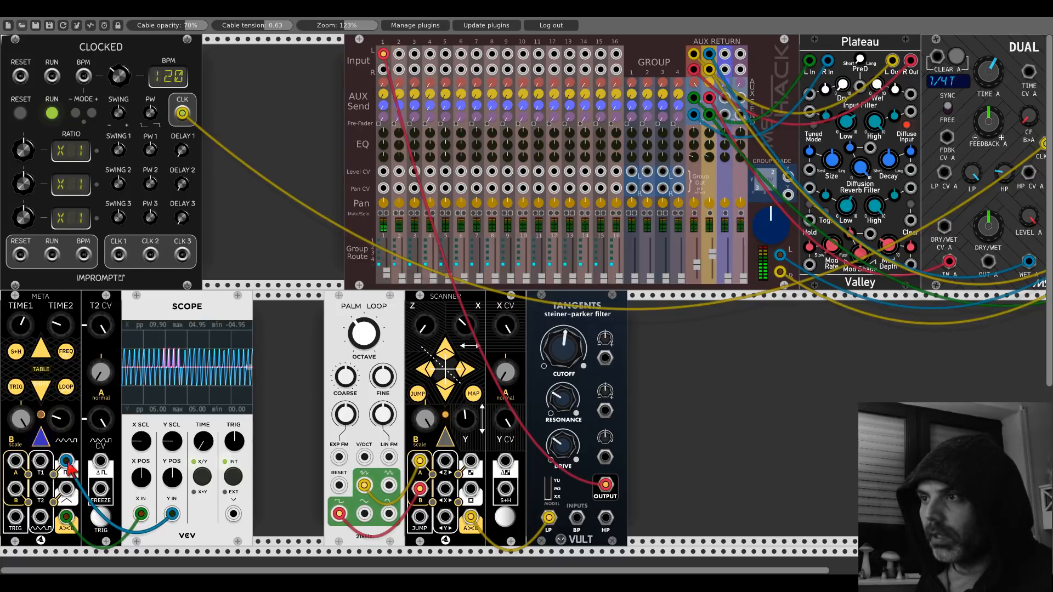
mouse_move(66, 461)
mouse_down()
mouse_move(83, 483)
mouse_move(172, 514)
mouse_up()
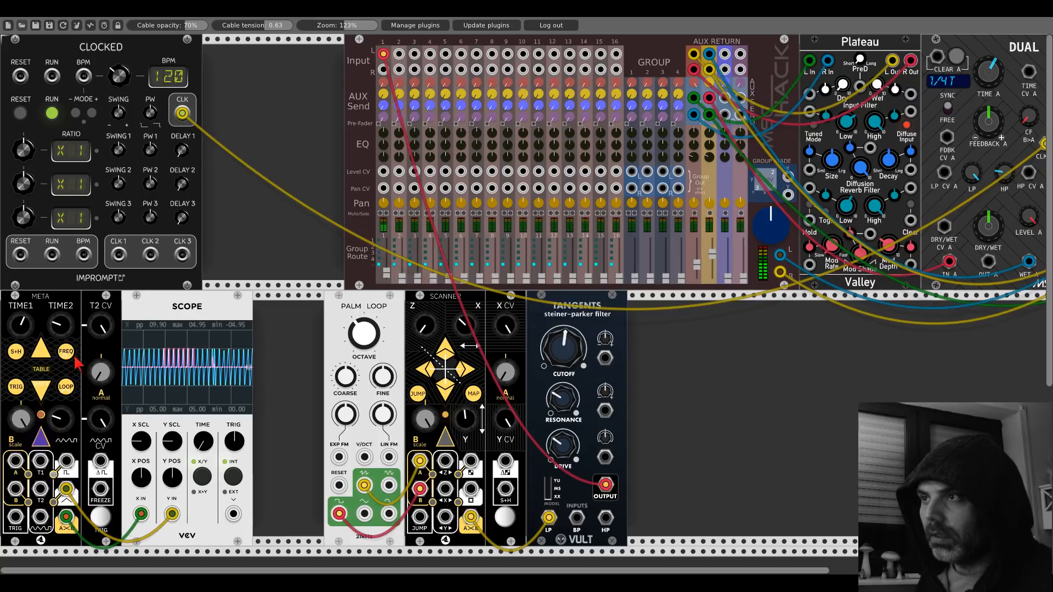
right_click(35, 303)
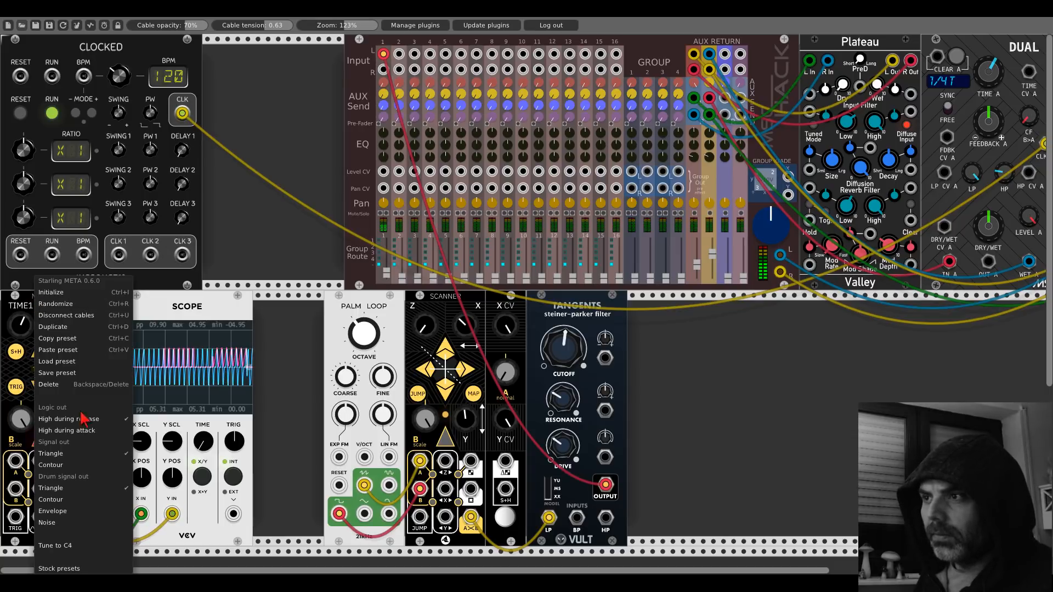
click(72, 466)
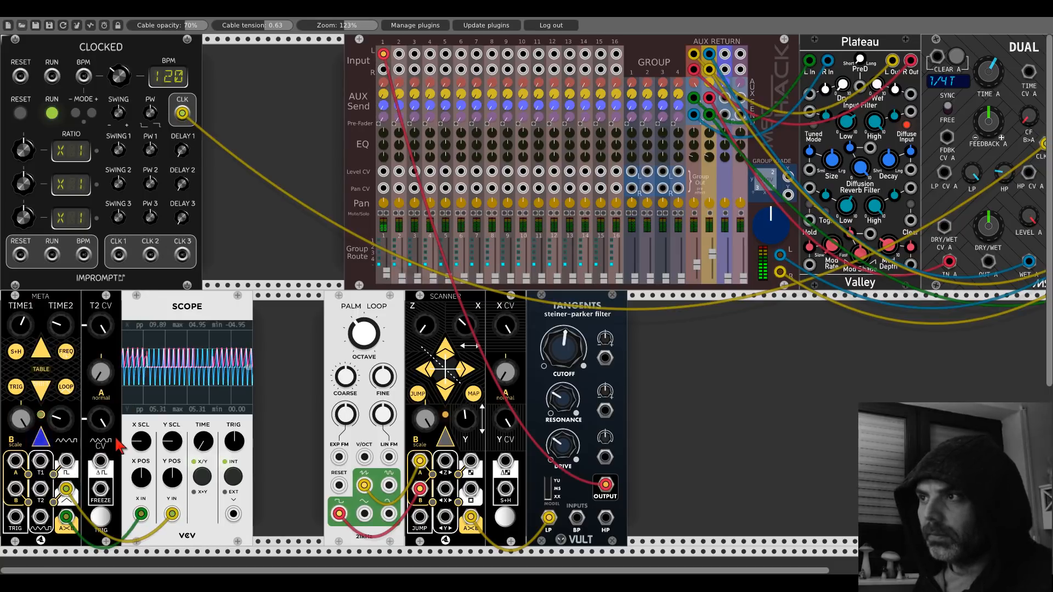
- Slow META by lowering its TIME1 knob and raise Scope's TIME knob
drag(21, 326, 21, 471)
drag(203, 442, 203, 296)
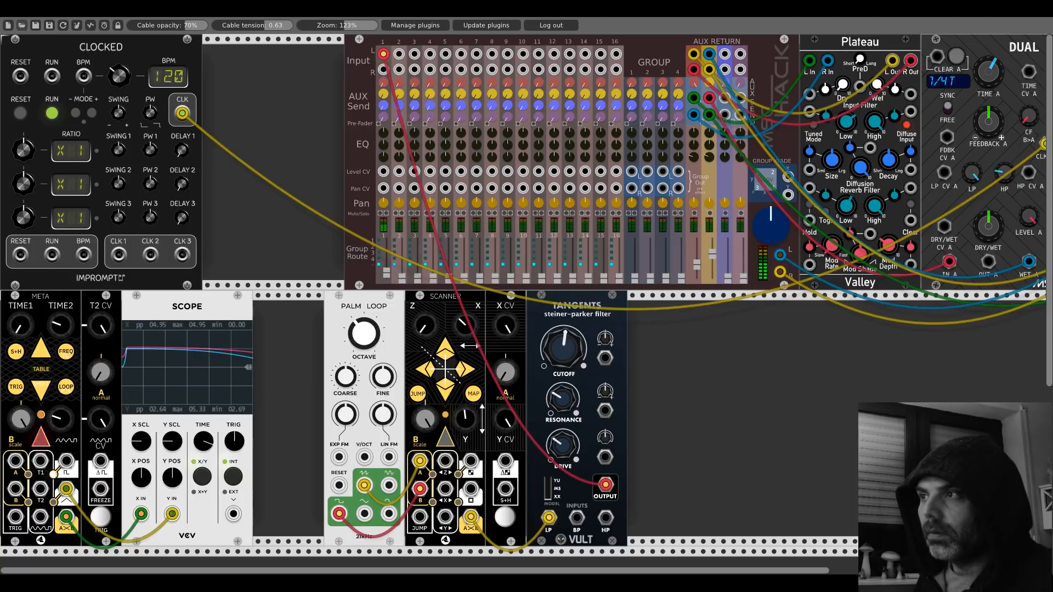
- Replace META's Scope cables, patching its A×B output to Scanner's X and Scope's X inputs and its signal output to Scanner's Y input
right_click(66, 490)
right_click(67, 519)
drag(67, 517, 445, 488)
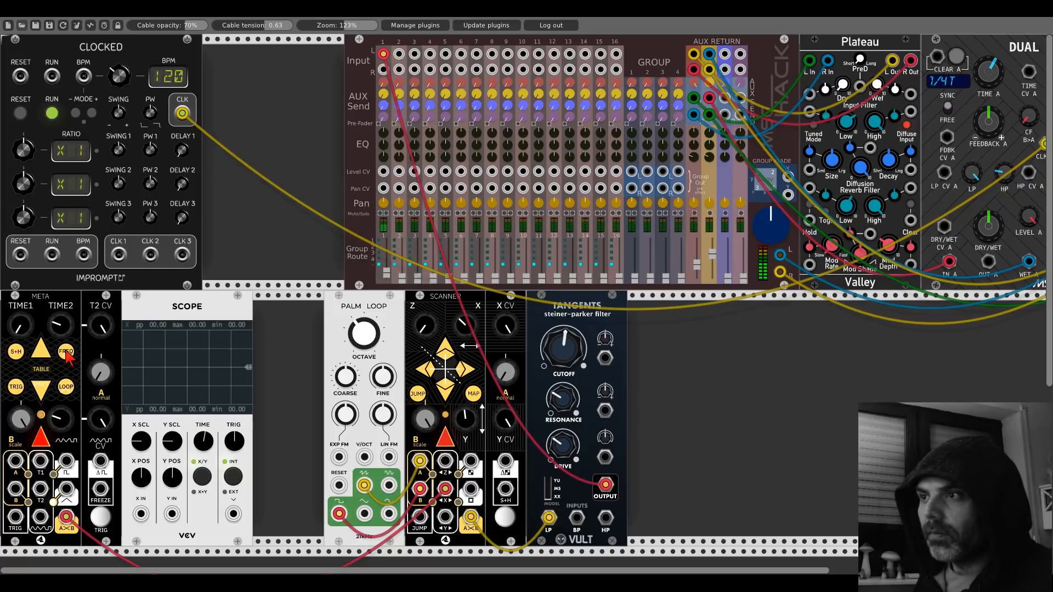
drag(142, 515, 66, 516)
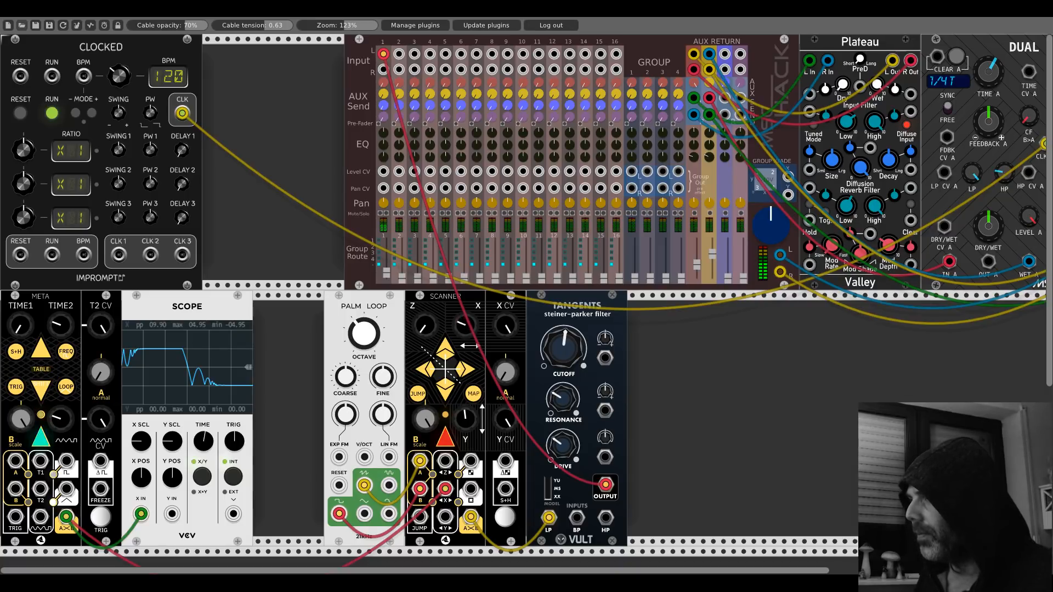
drag(444, 516, 66, 489)
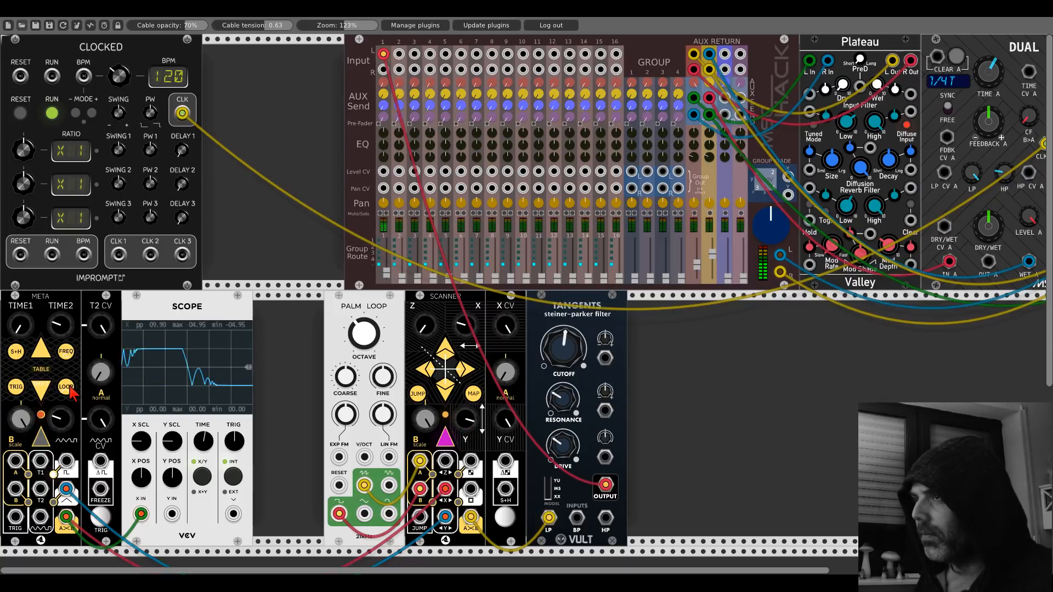
- Step META's wavetable selection down and adjust its TIME2 and TIME1 knobs
click(46, 389)
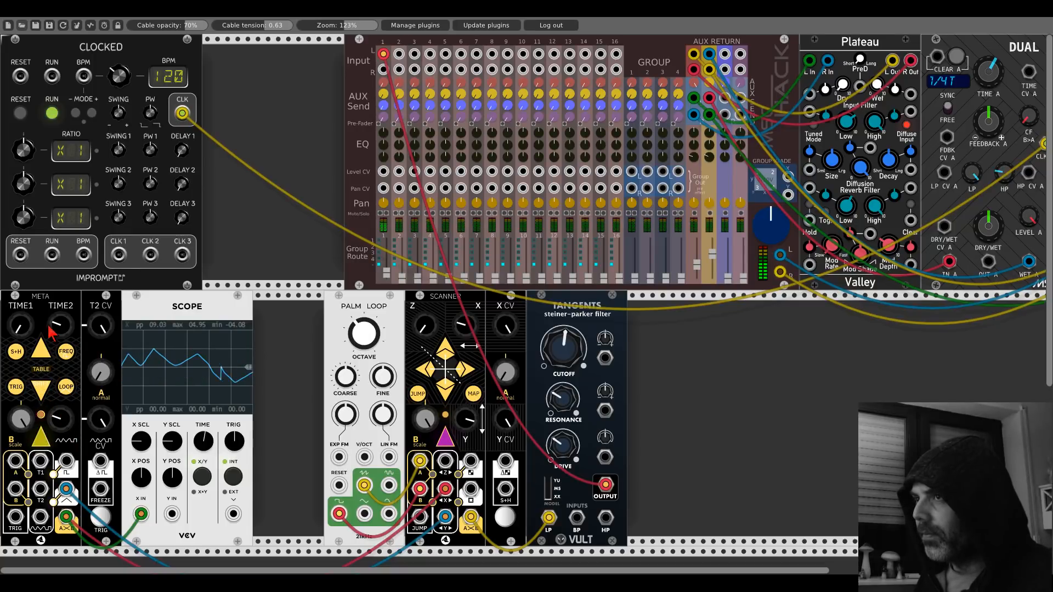
drag(57, 328, 58, 389)
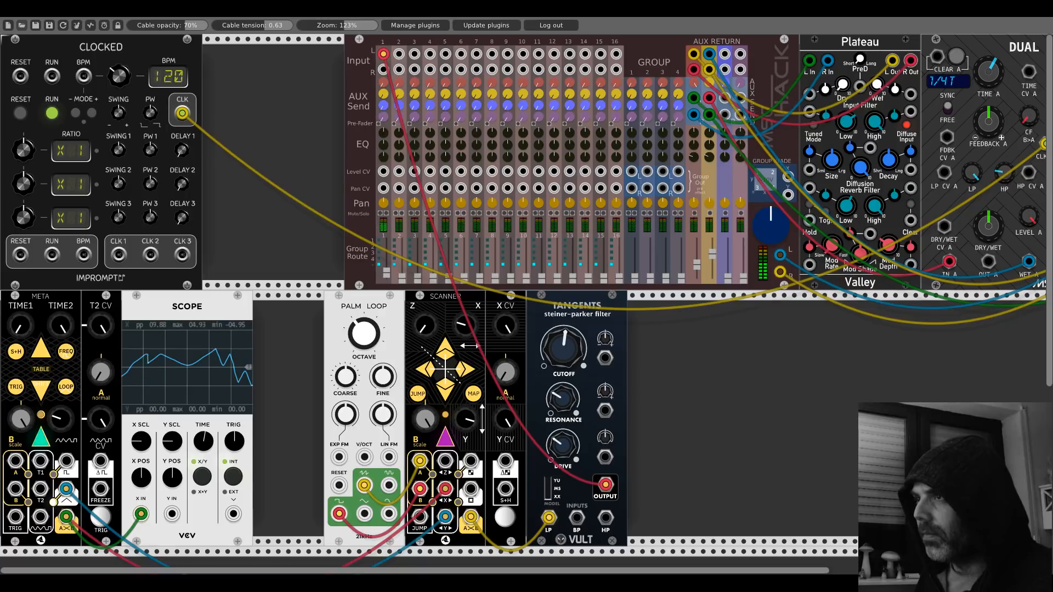
drag(21, 326, 21, 269)
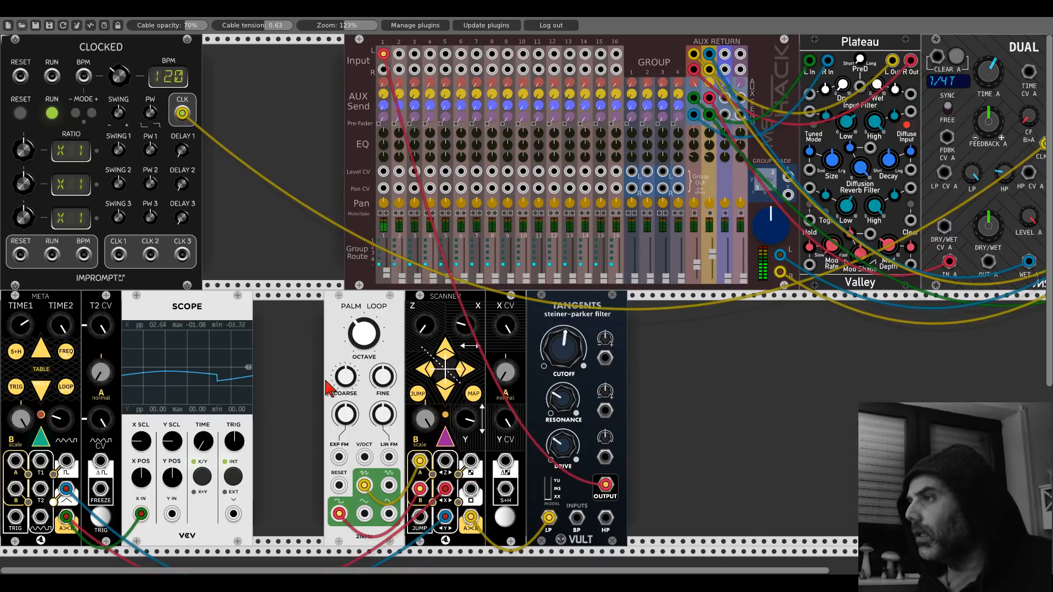
- Unplug Scope's X input, move Scope against Tangents, and add the ML_modules Constants module in the free space beside META
drag(141, 514, 159, 472)
drag(149, 317, 659, 314)
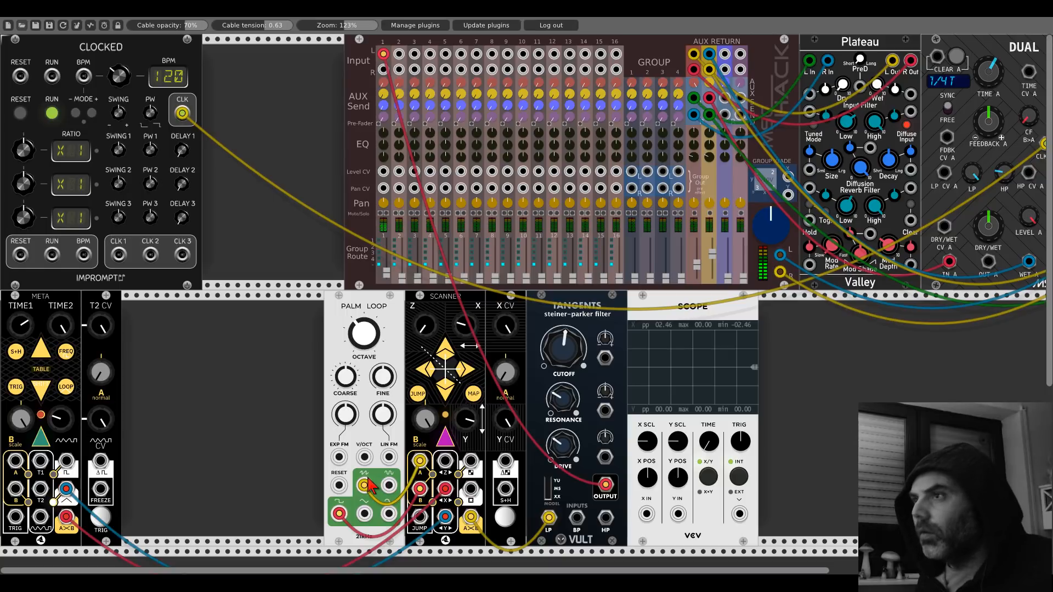
right_click(251, 372)
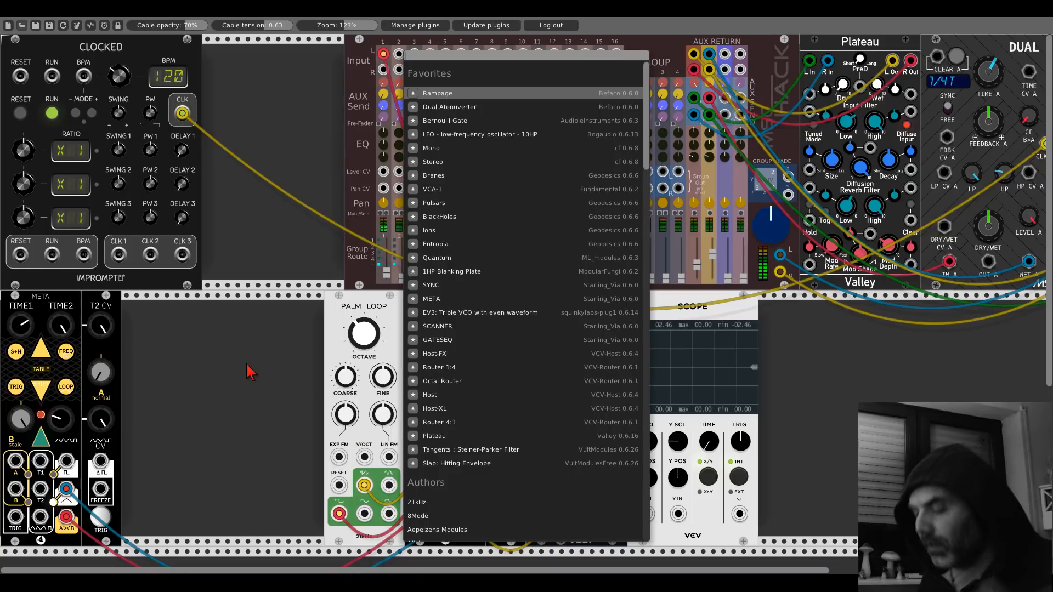
text(const)
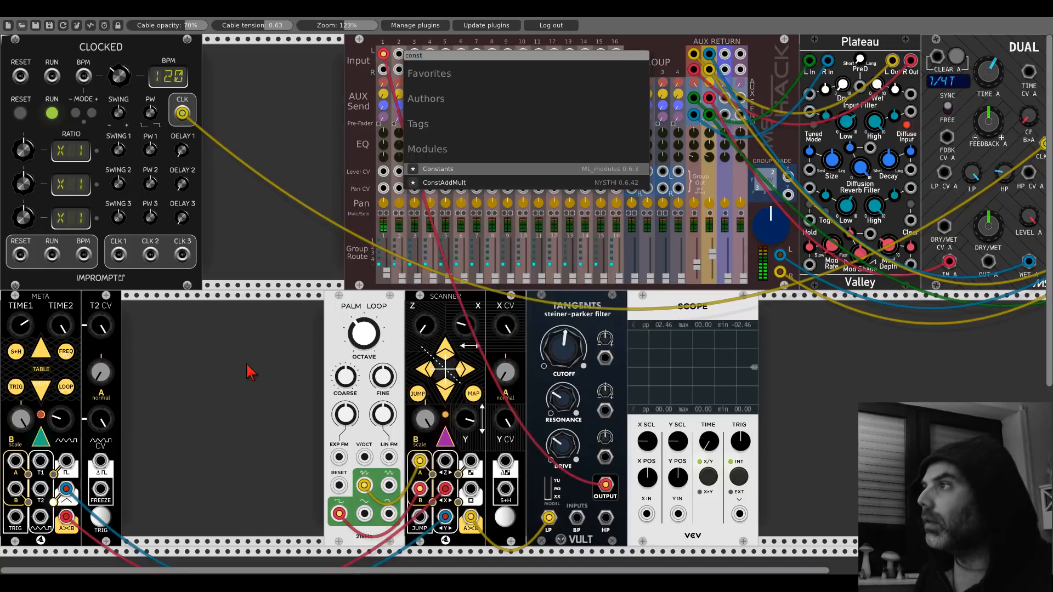
key(Return)
- Add the SS-2 sequential switch between Constants and Palm Loop, and move Constants directly against it
right_click(281, 339)
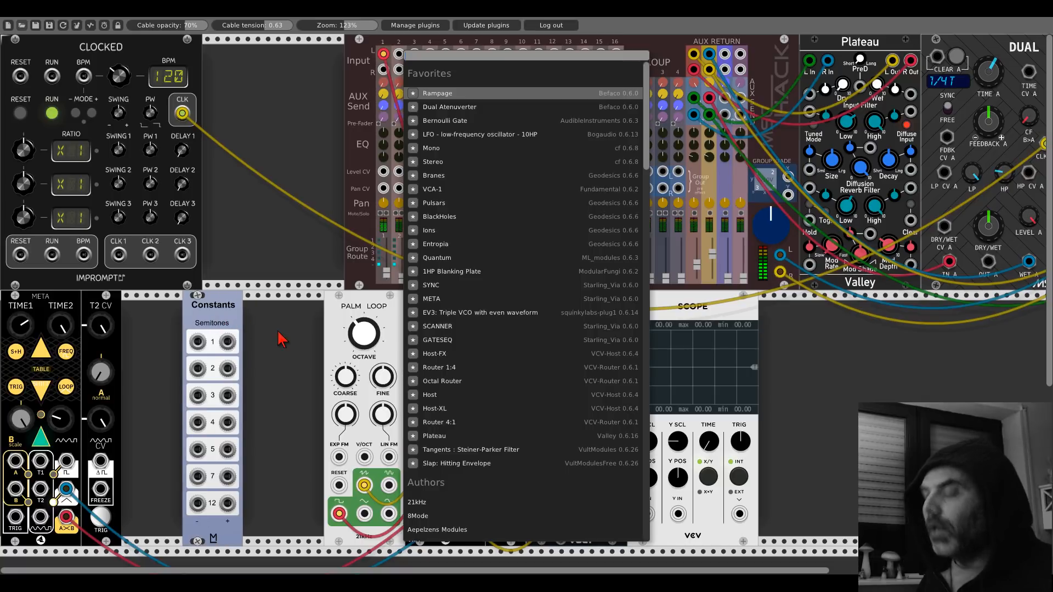
text(sequent)
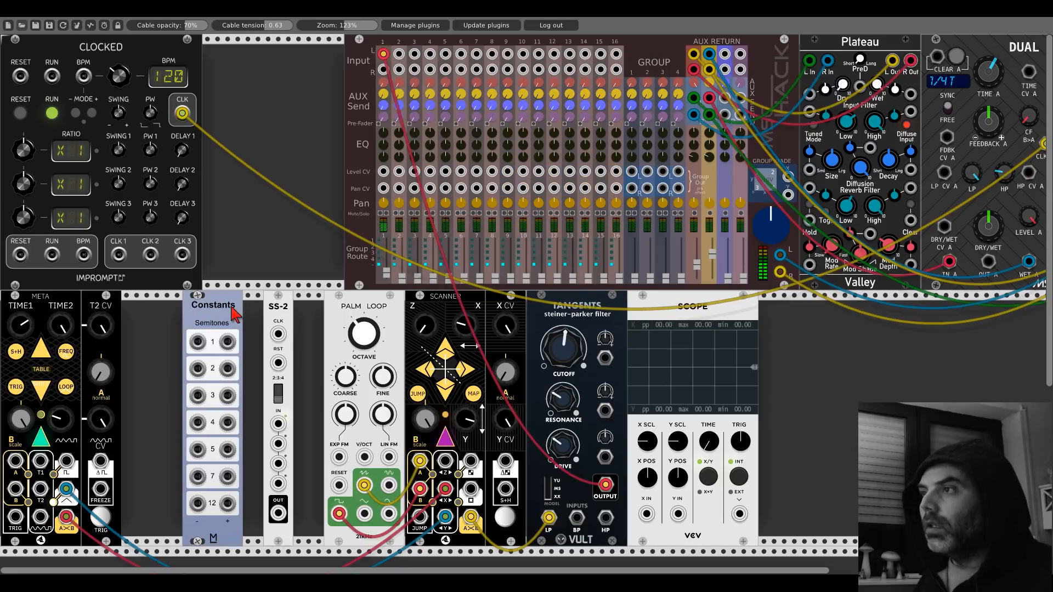
drag(235, 314, 255, 314)
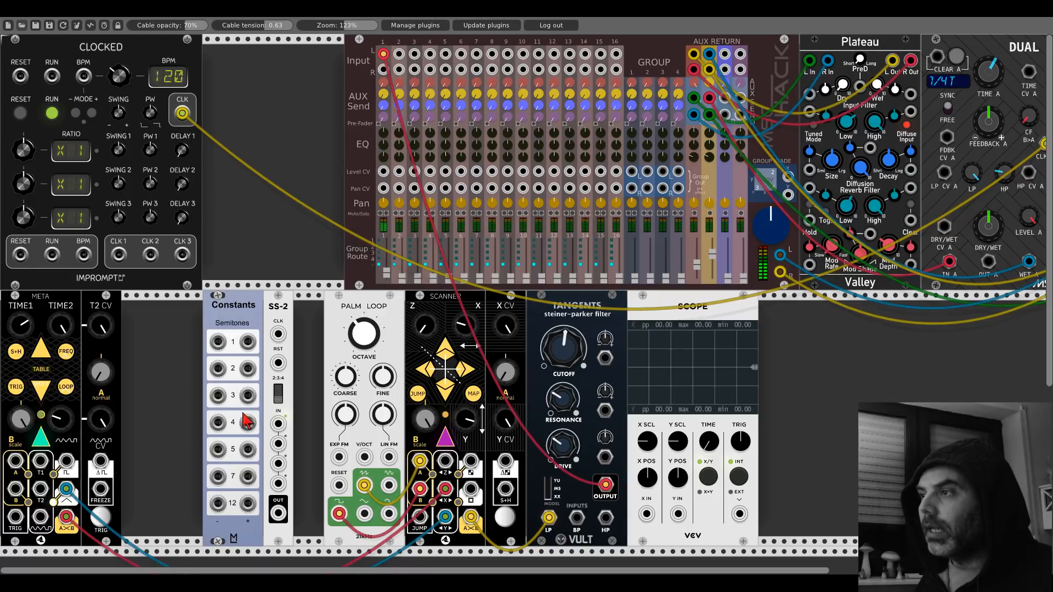
- Patch Constants' +5 and +7 outputs to SS-2's second and fourth inputs, and SS-2's OUT to Palm Loop's V/OCT
drag(249, 454, 279, 483)
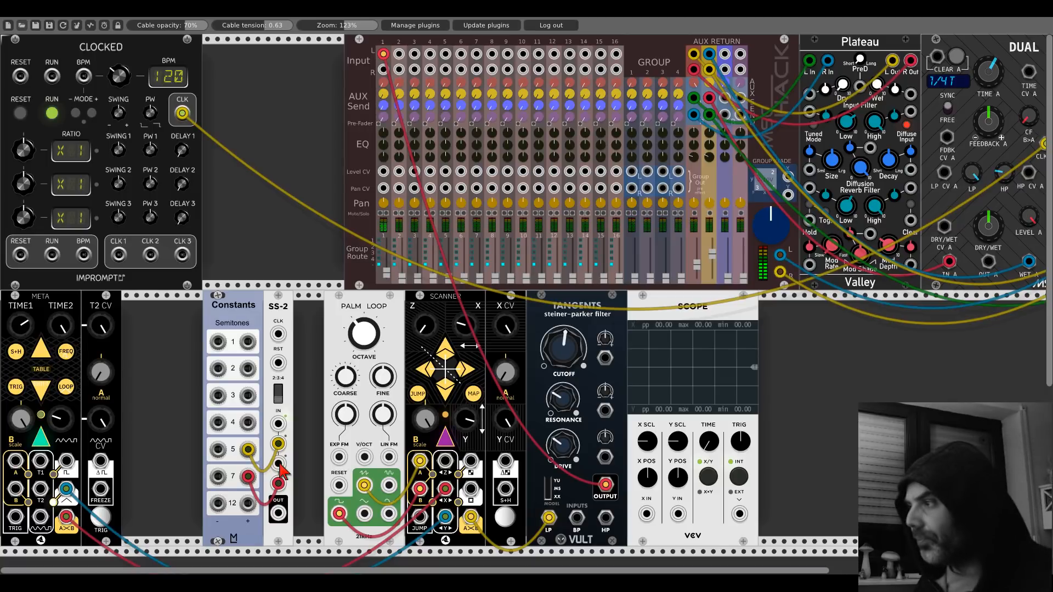
drag(278, 513, 363, 457)
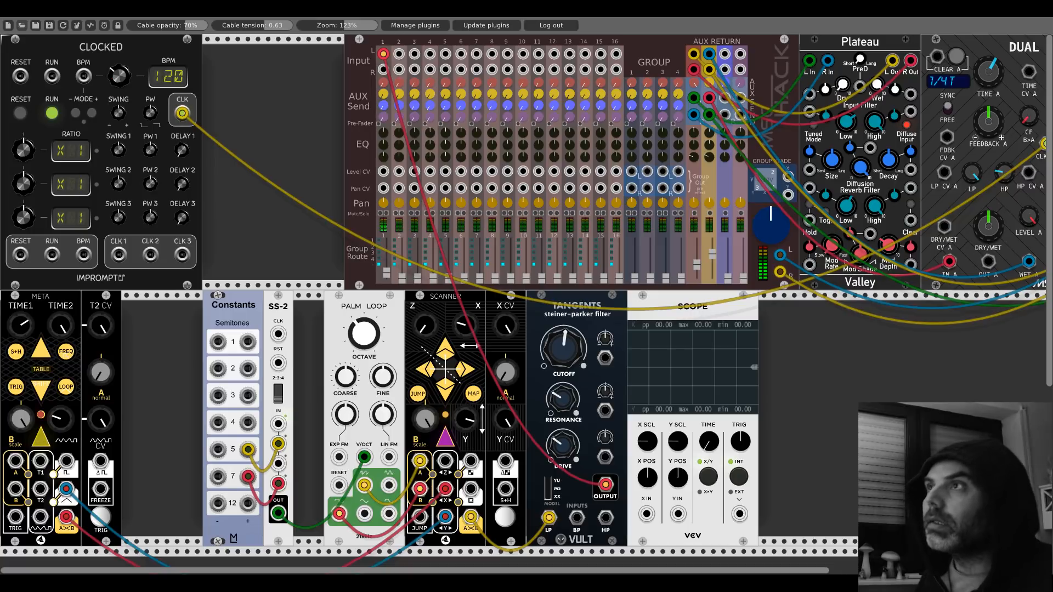
- Set Clocked to 166 BPM with its first ratio at /4, and patch CLK 1 to SS-2's CLK input
drag(112, 79, 113, 57)
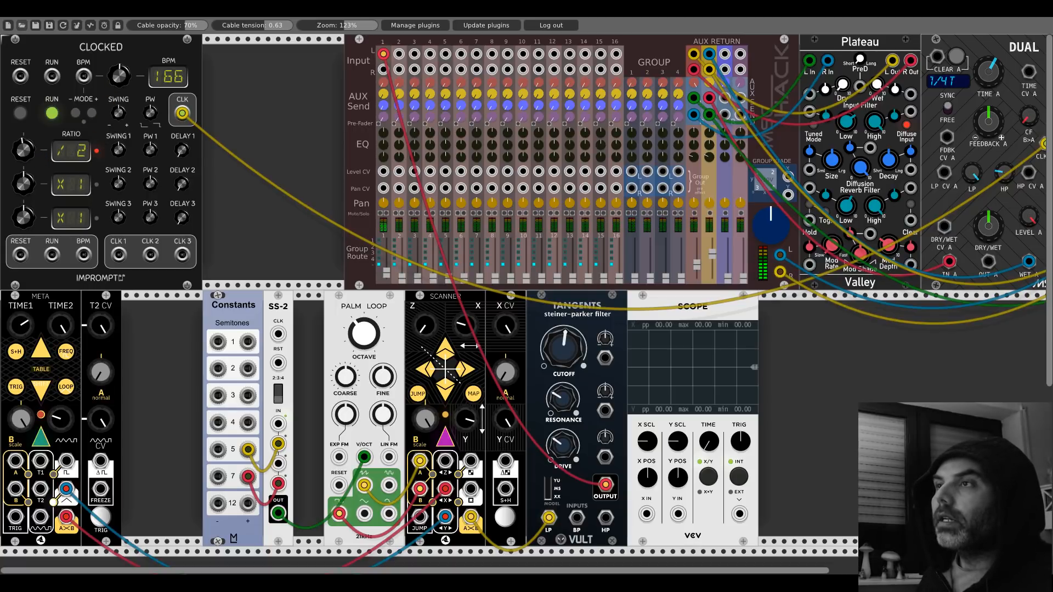
drag(118, 254, 278, 334)
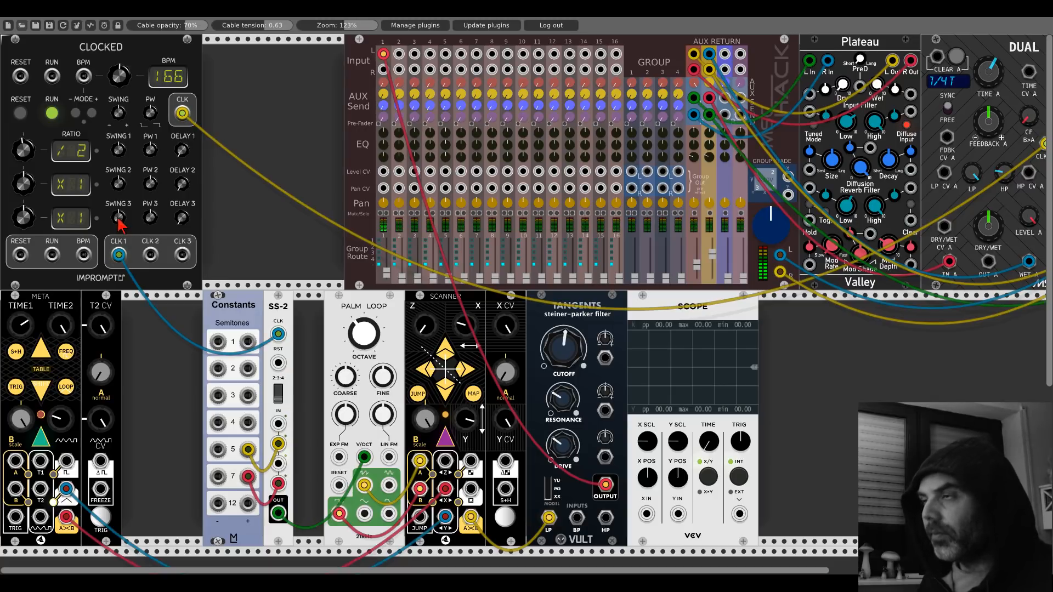
drag(23, 149, 23, 156)
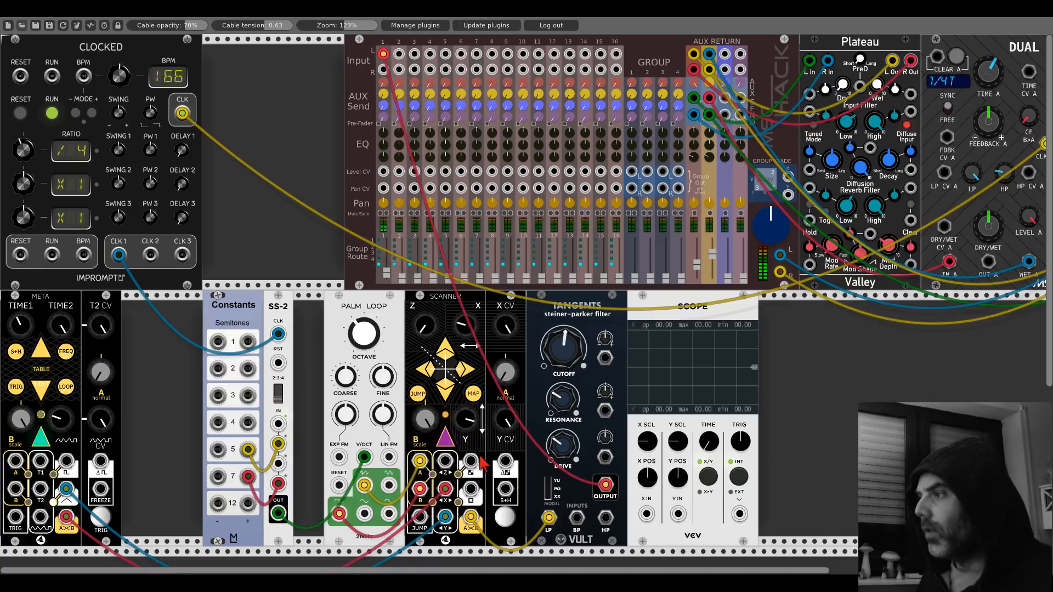
- Compare Scanner's signal and logic outputs on Scope's X input, and lower Tangents' CUTOFF
drag(471, 488, 647, 514)
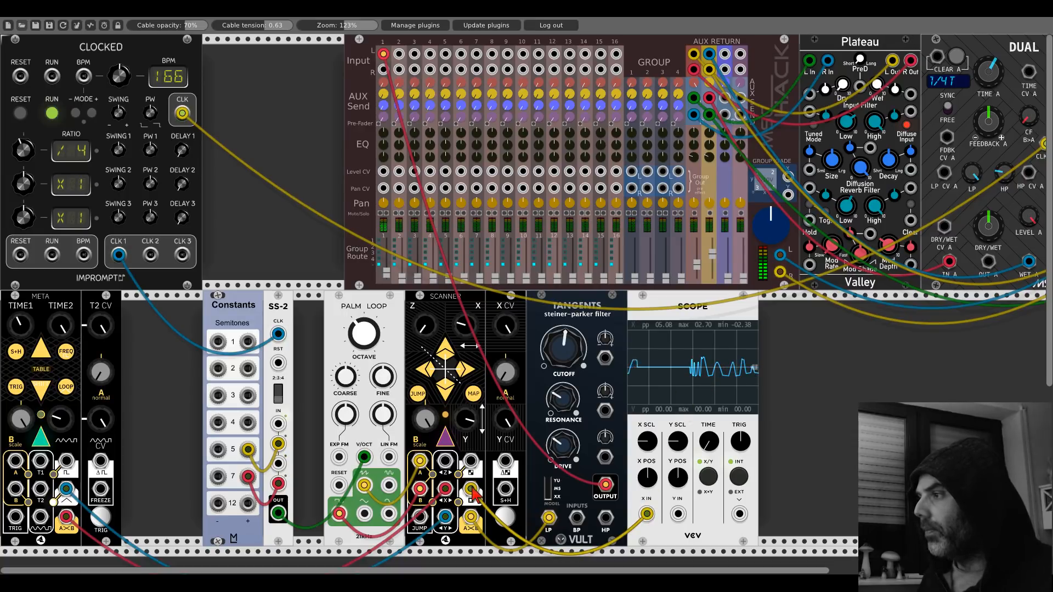
drag(473, 489, 472, 466)
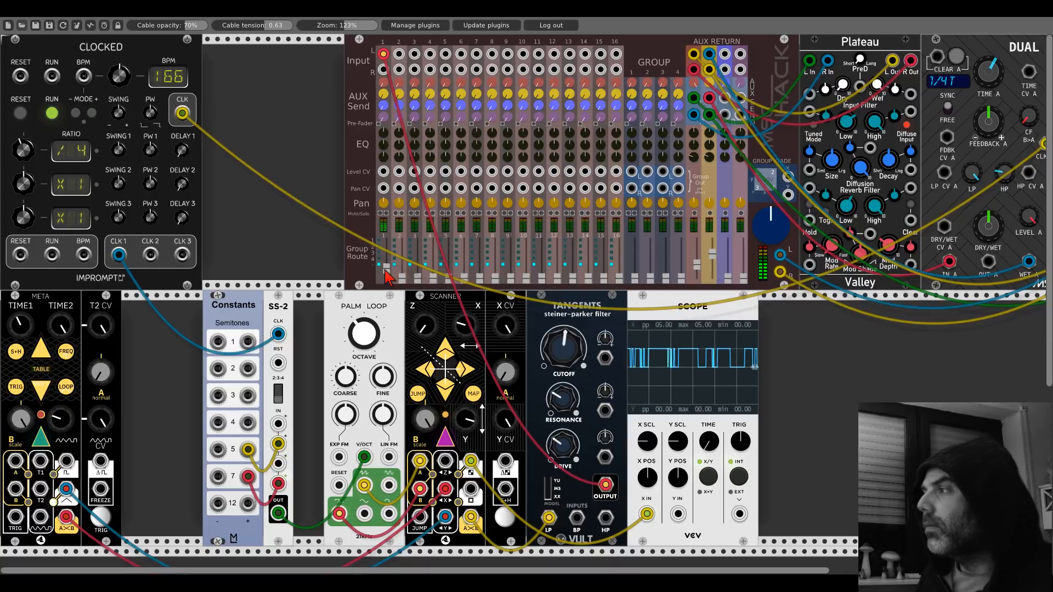
drag(561, 361, 561, 378)
drag(470, 464, 473, 488)
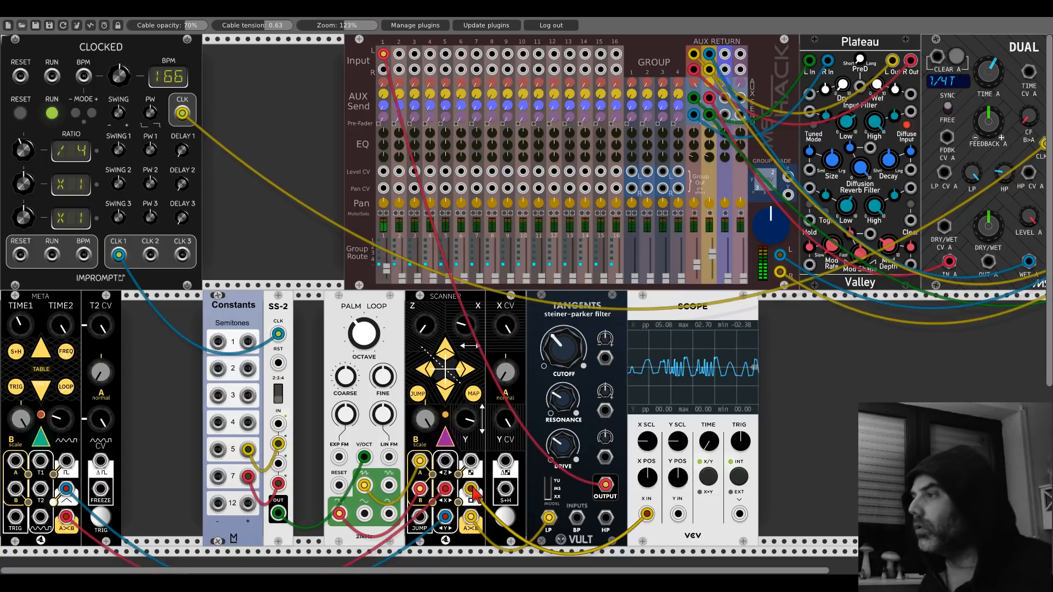
- Replace the Scope cable with one from Scanner's signal output to Tangents' cutoff CV input, and raise RESONANCE
right_click(473, 489)
drag(473, 488, 608, 354)
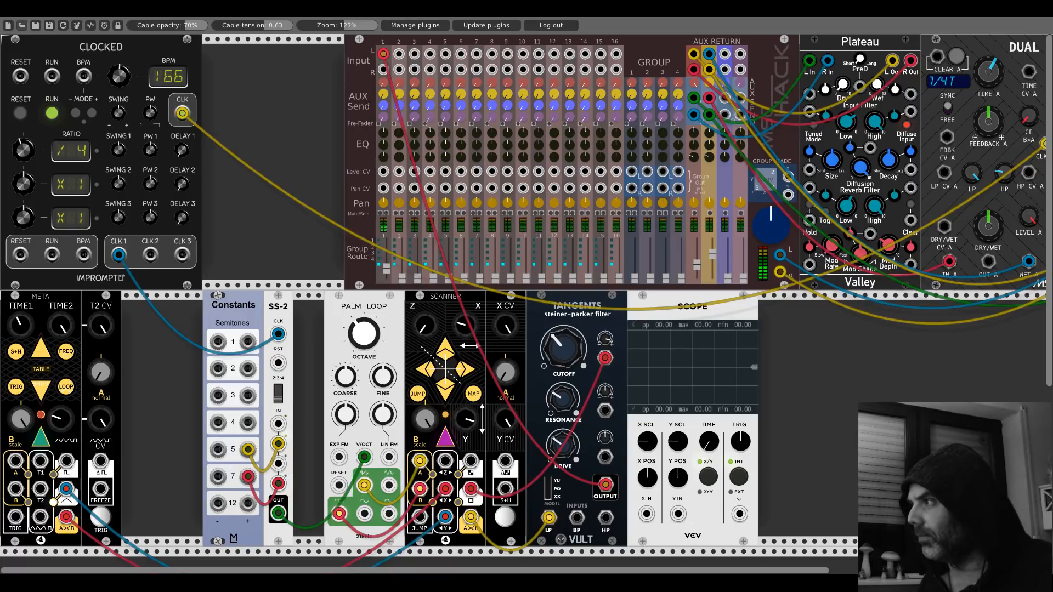
drag(567, 410, 568, 410)
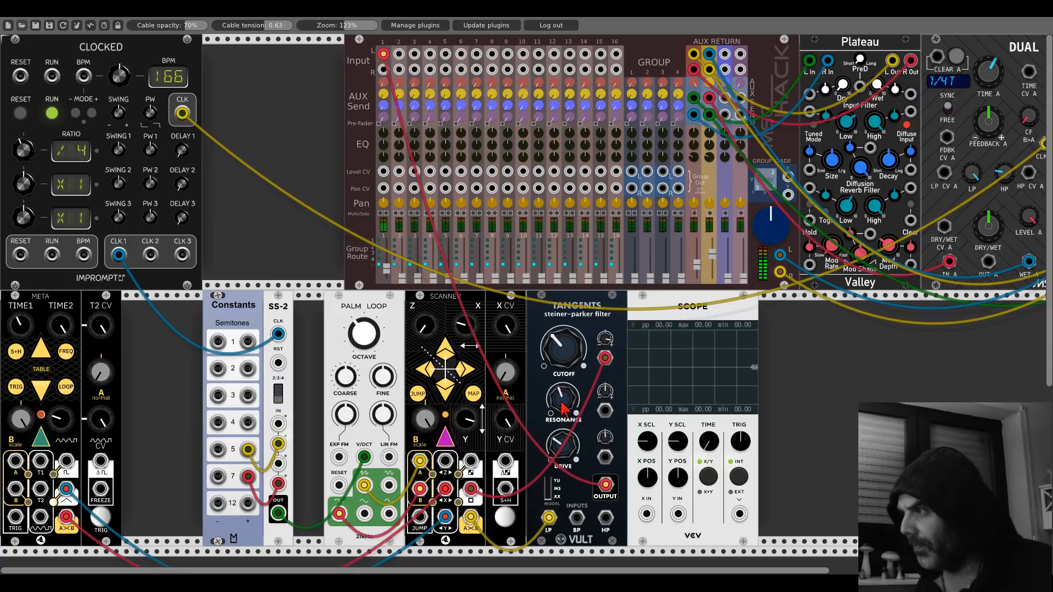
- Patch Scanner's logic output to Scope's X input and move Scope away from Tangents to make room
drag(470, 461, 646, 514)
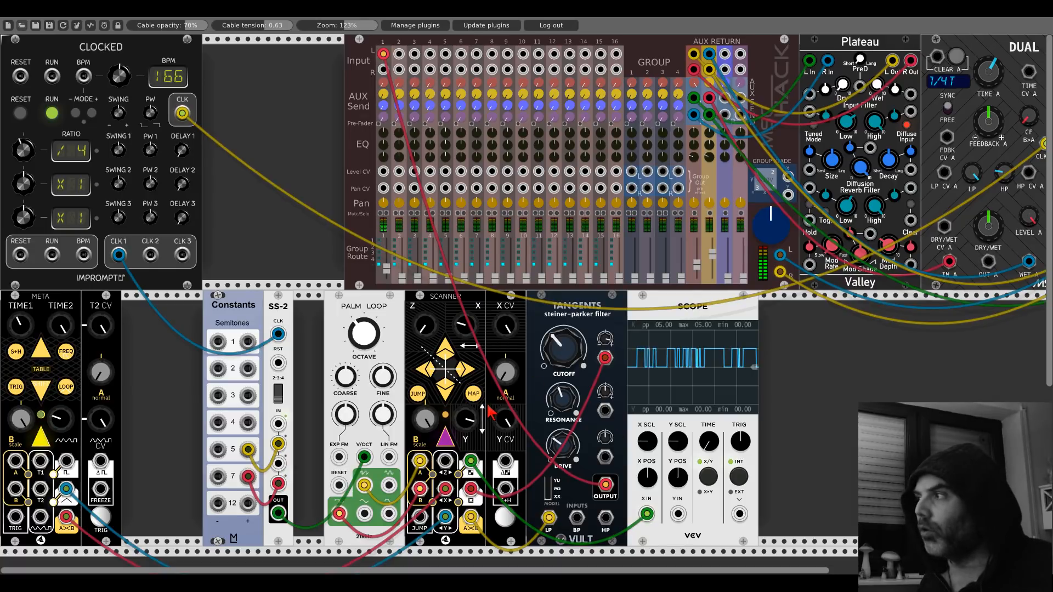
right_click(652, 317)
click(639, 296)
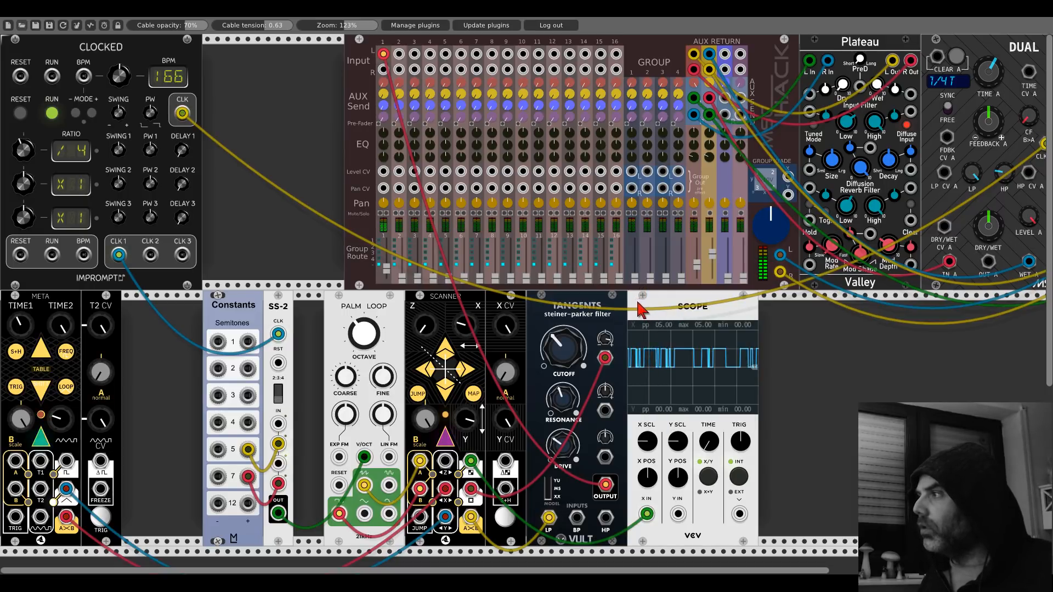
drag(639, 299, 861, 334)
- Add the VultModulesFree Slap: Hitting Envelope module directly beside Tangents
right_click(668, 387)
text(slap)
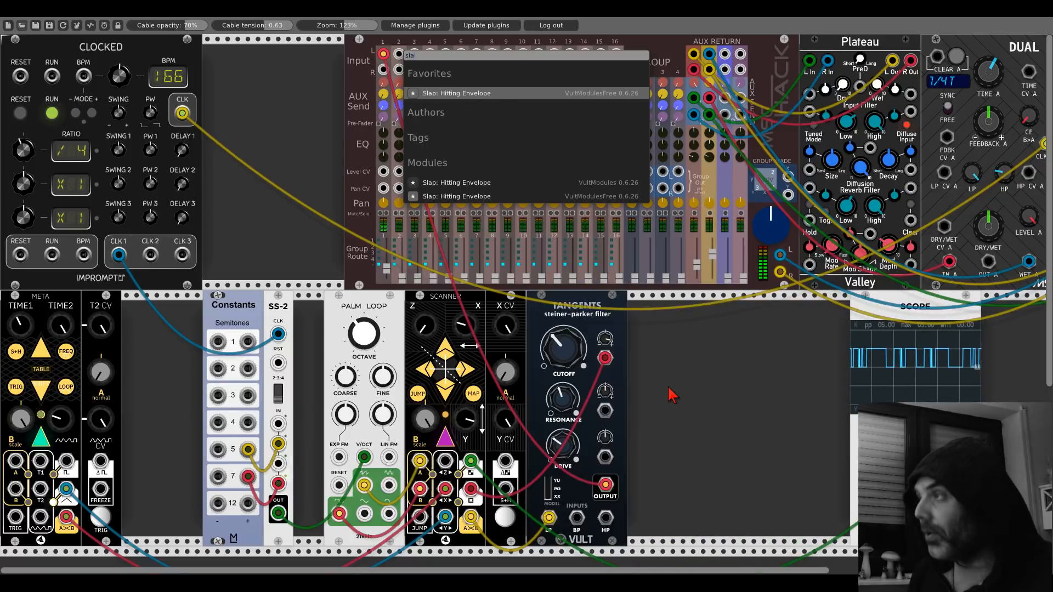
click(455, 196)
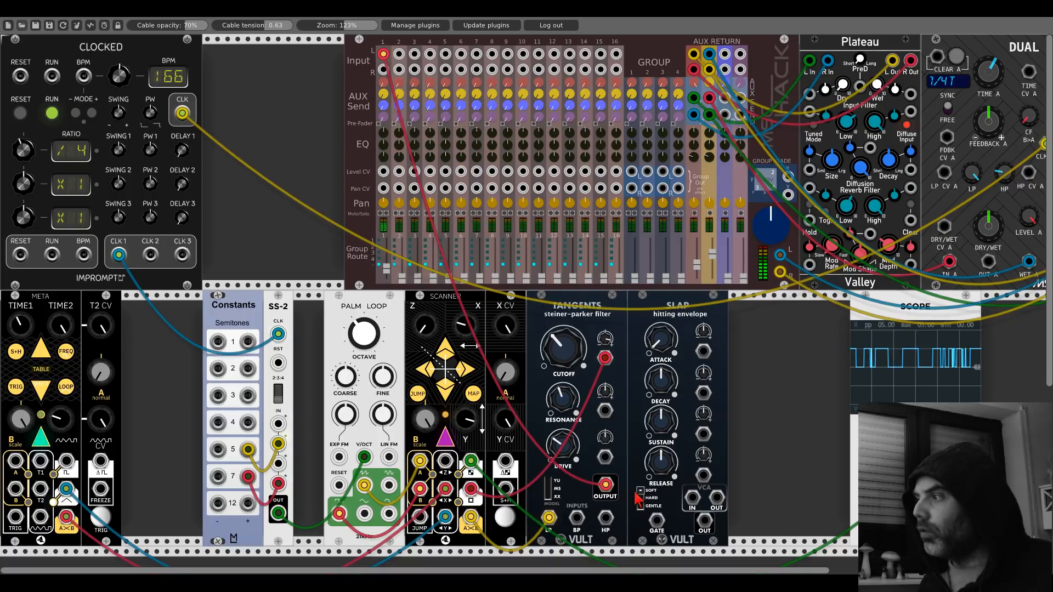
- Patch Palm Loop's lower-left output to Slap's VCA IN and Scanner's logic output to Slap's GATE, raising the mixer's master level
drag(692, 498, 339, 514)
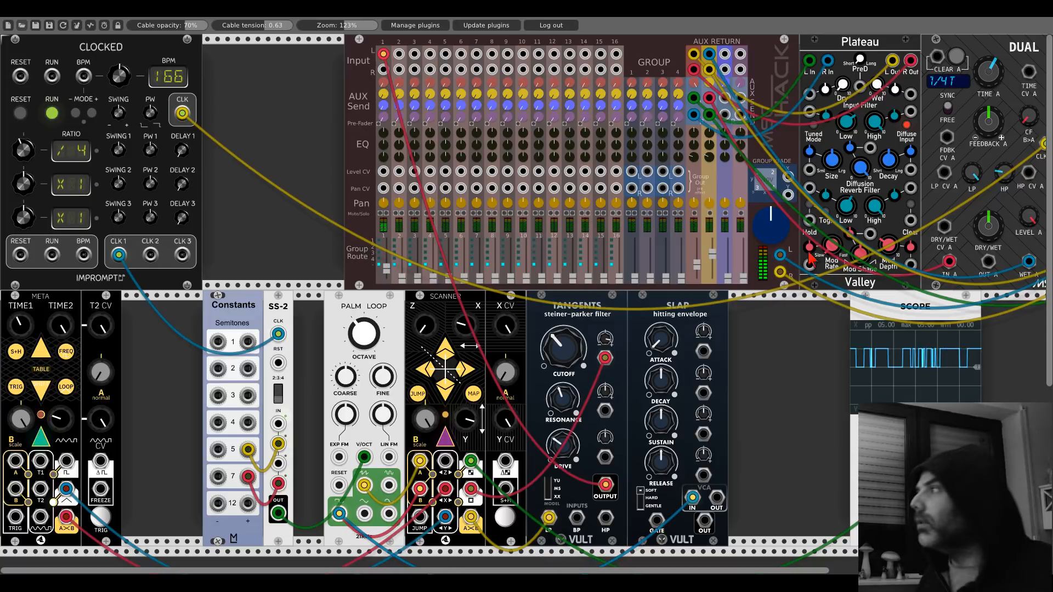
mouse_move(779, 226)
mouse_down()
mouse_move(778, 200)
mouse_move(781, 226)
mouse_up()
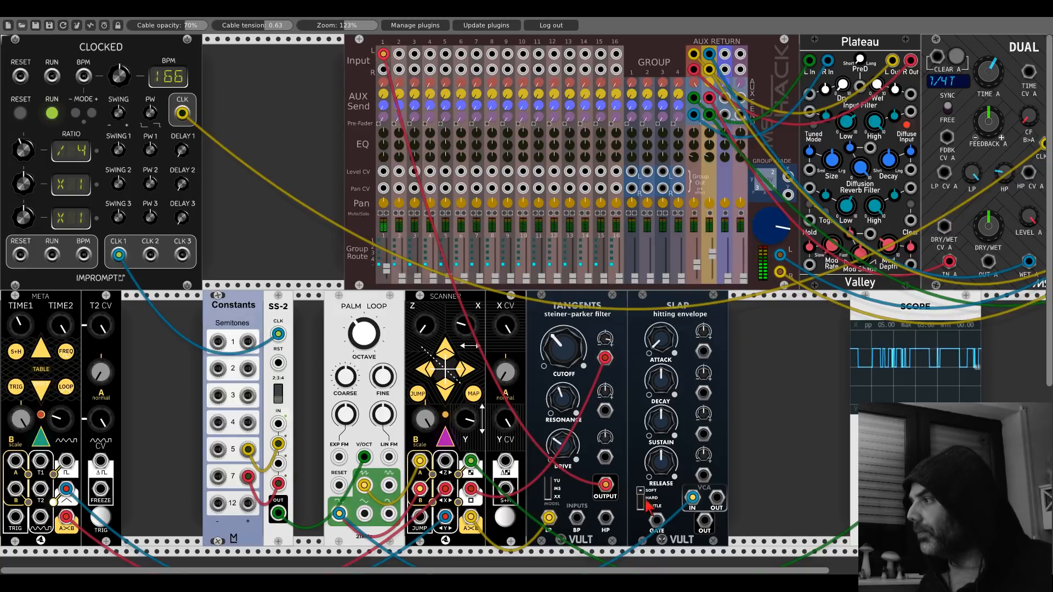
drag(656, 520, 470, 465)
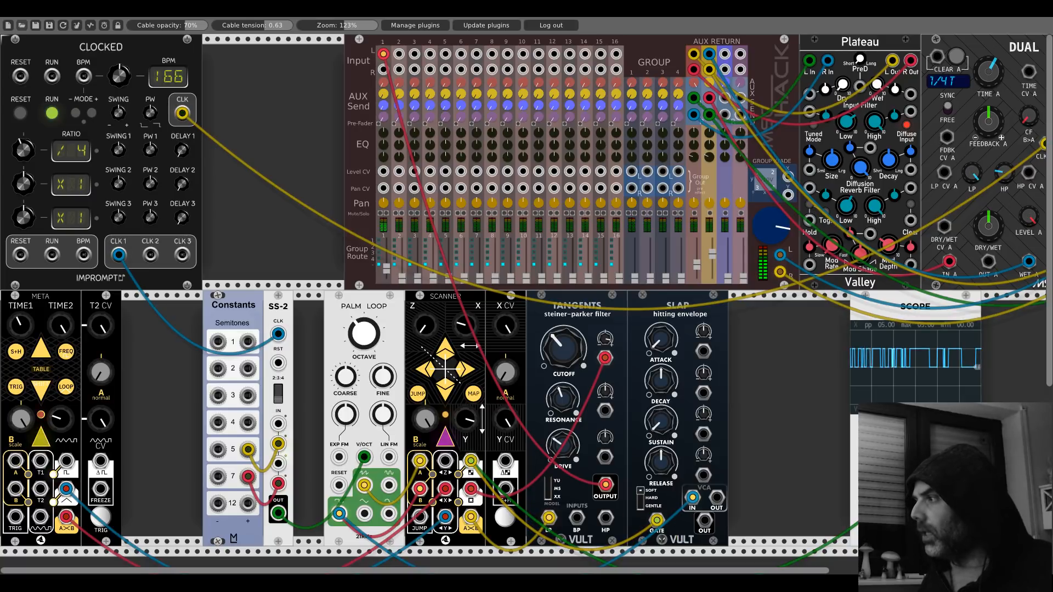
- Patch Slap's OUT to mixer channel 2, raise that fader, adjust Slap's envelope, and move the cable to Slap's VCA OUT
drag(704, 517, 398, 53)
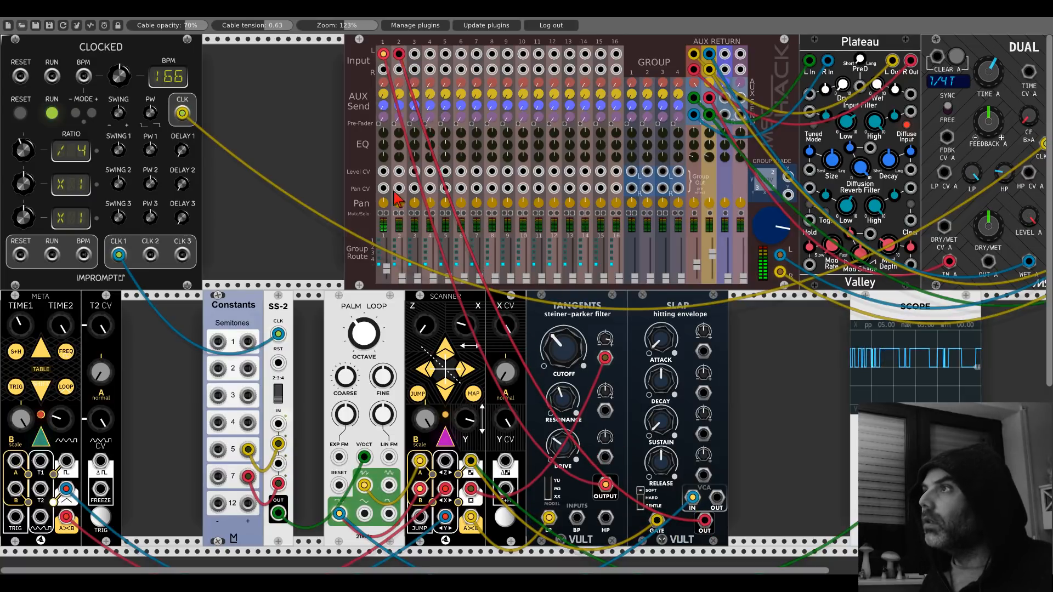
drag(408, 277, 408, 270)
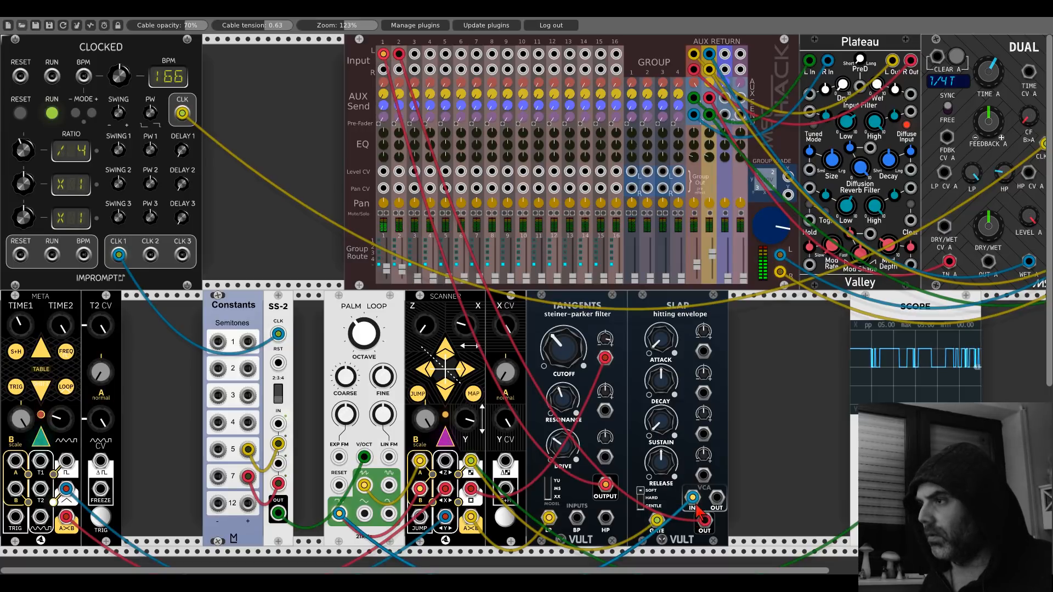
mouse_move(661, 421)
mouse_down()
mouse_move(661, 383)
mouse_move(661, 408)
mouse_up()
drag(704, 519, 717, 497)
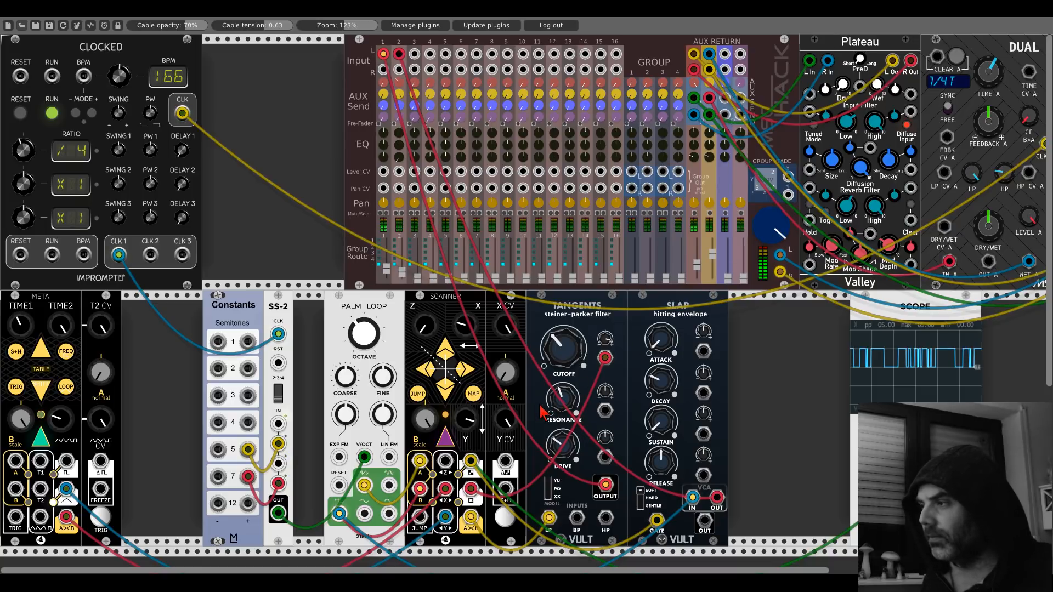
- Patch the upper output of Scanner's expander to Scope and move Scope farther from Slap
mouse_move(505, 461)
mouse_down()
mouse_move(845, 473)
mouse_move(900, 516)
mouse_move(872, 485)
mouse_up()
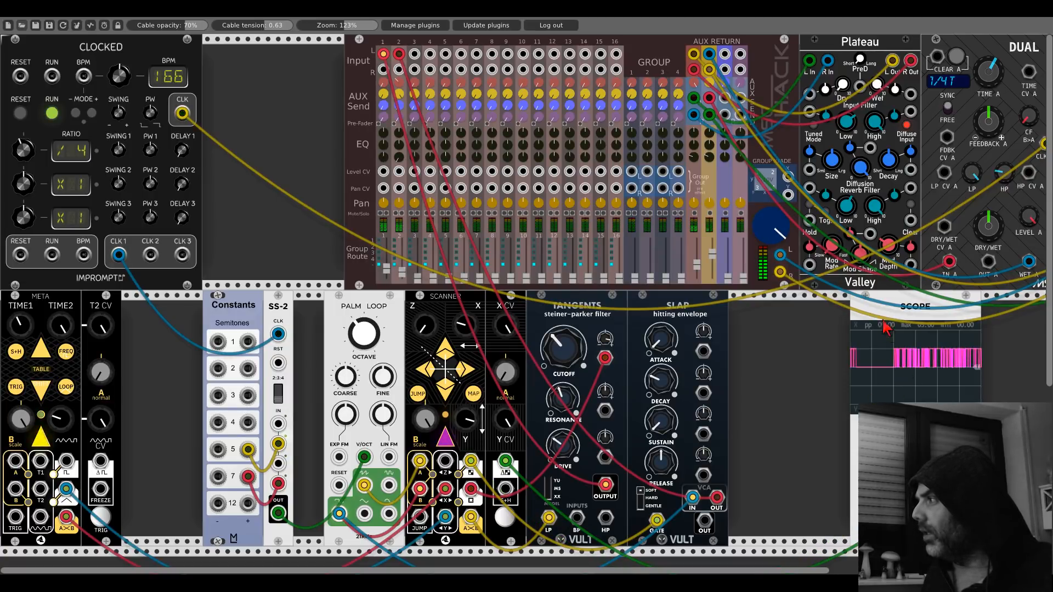
drag(905, 374, 1036, 374)
- Add the Bogaudio FM-OP oscillator between Slap and Scope and enable the envelope on its LEVEL
right_click(821, 393)
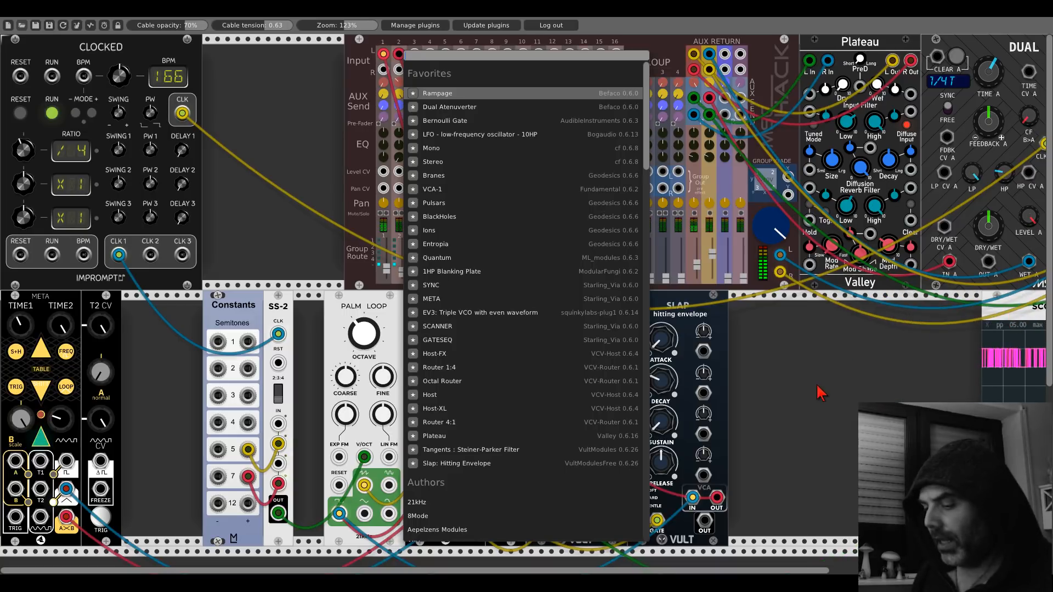
text(fm)
click(549, 169)
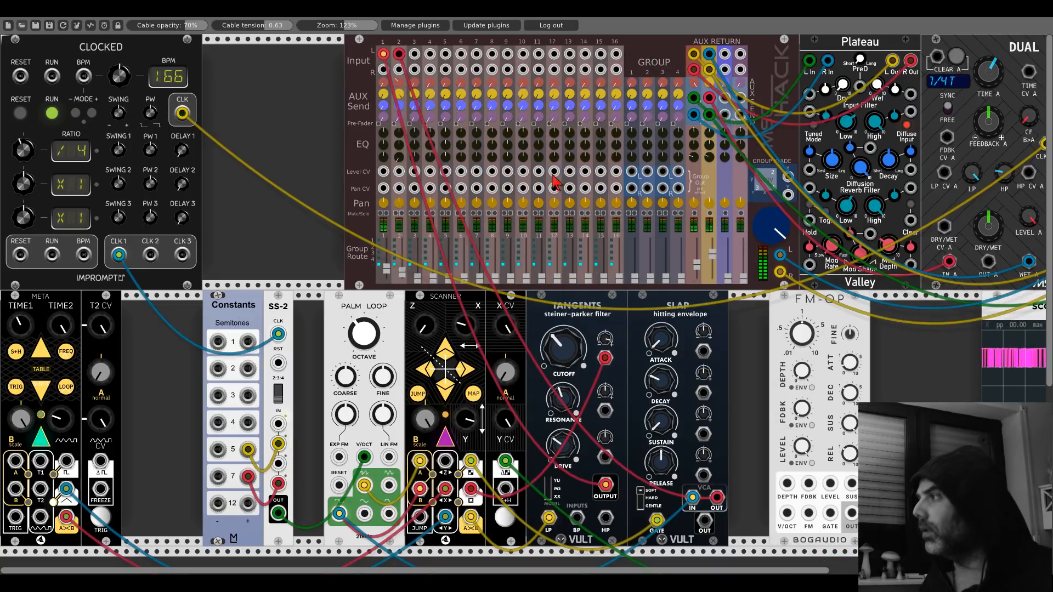
click(812, 463)
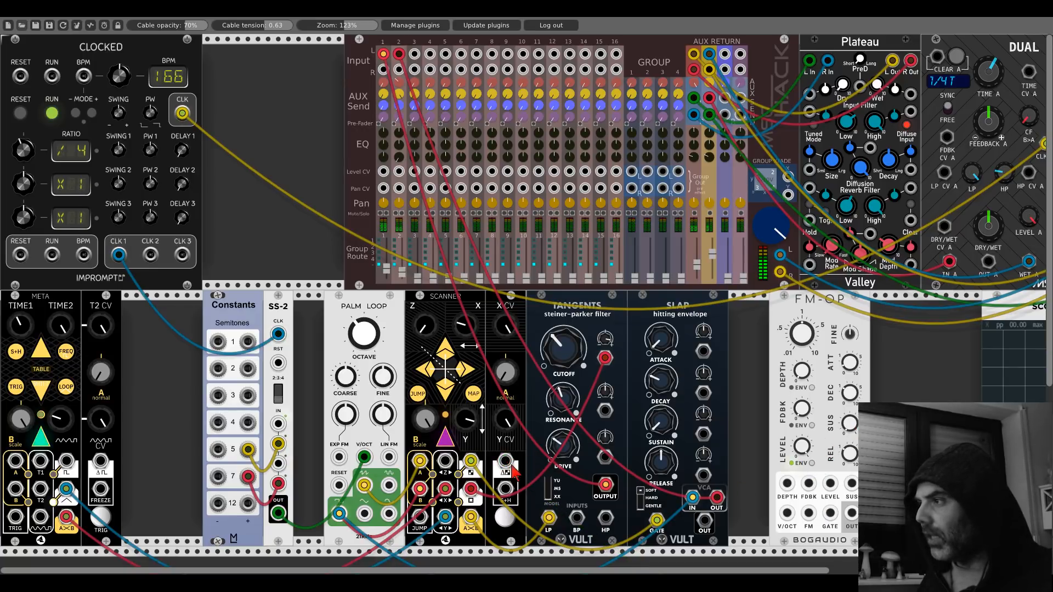
- Patch the Scanner expander's upper output to FM-OP's GATE and FM-OP's OUT to mixer channel 3, solo that channel, and adjust FDBK
drag(505, 461, 414, 54)
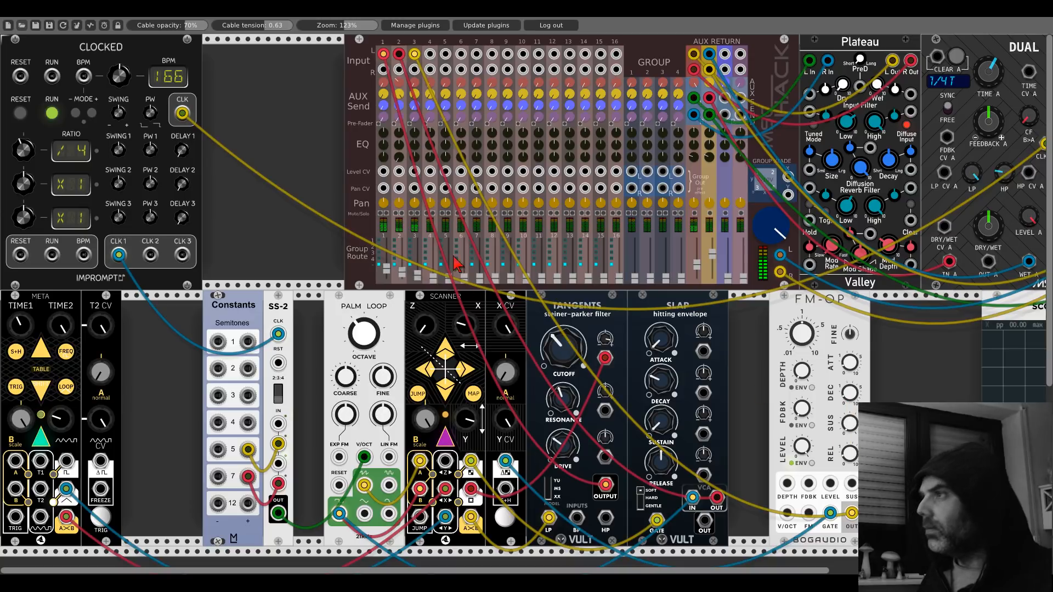
click(417, 213)
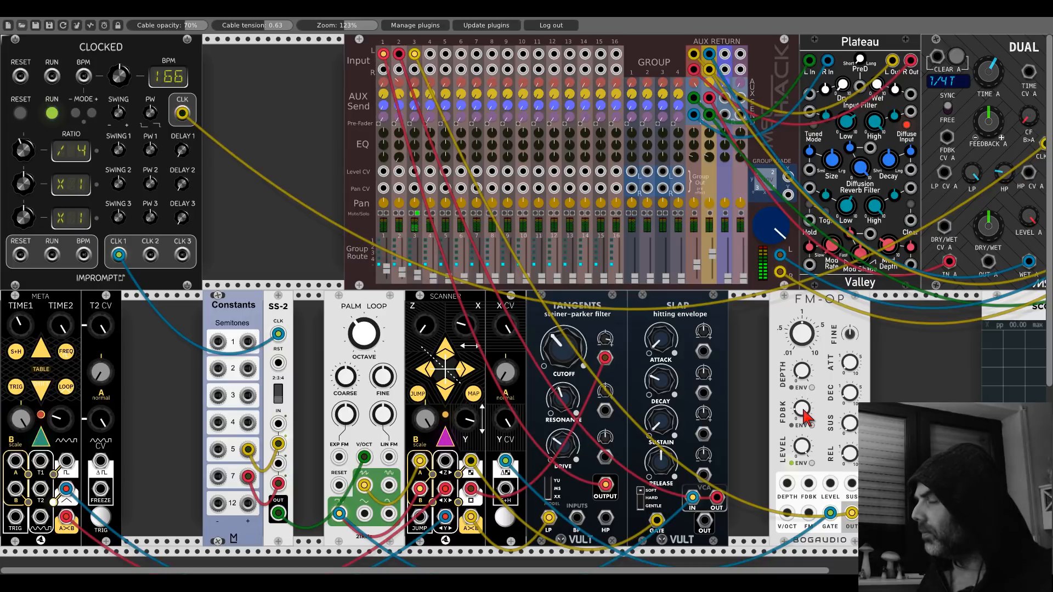
drag(801, 407, 801, 407)
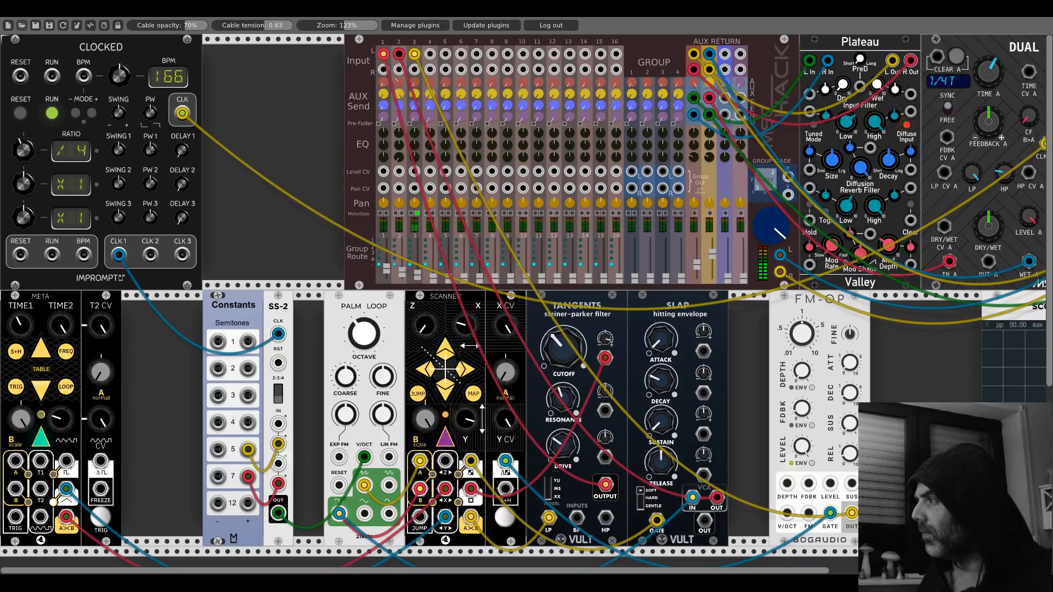
- Delete the FM-OP module from the rack
right_click(787, 308)
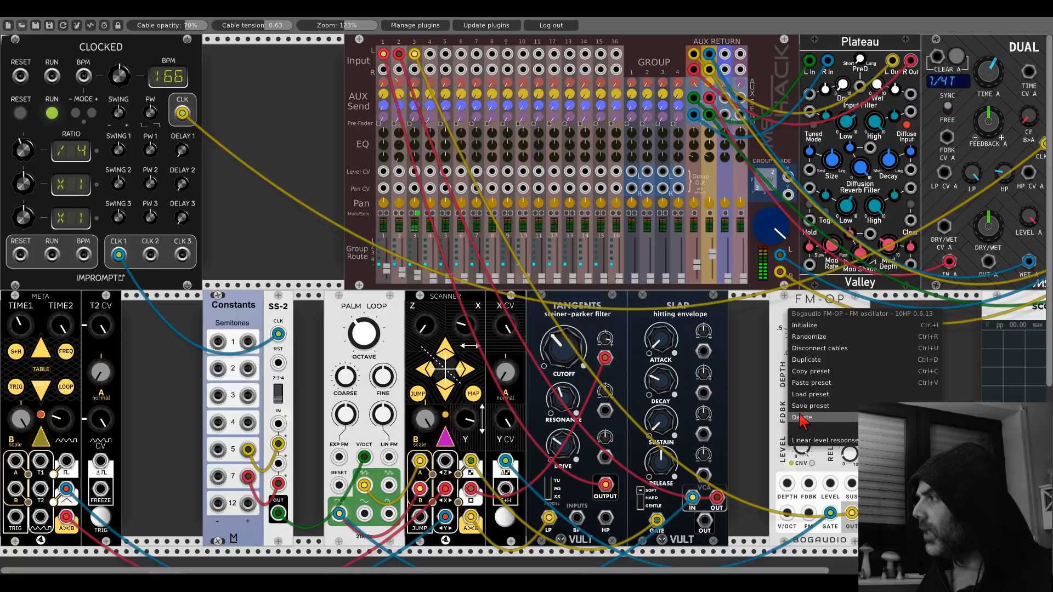
click(797, 413)
right_click(796, 411)
text(slap)
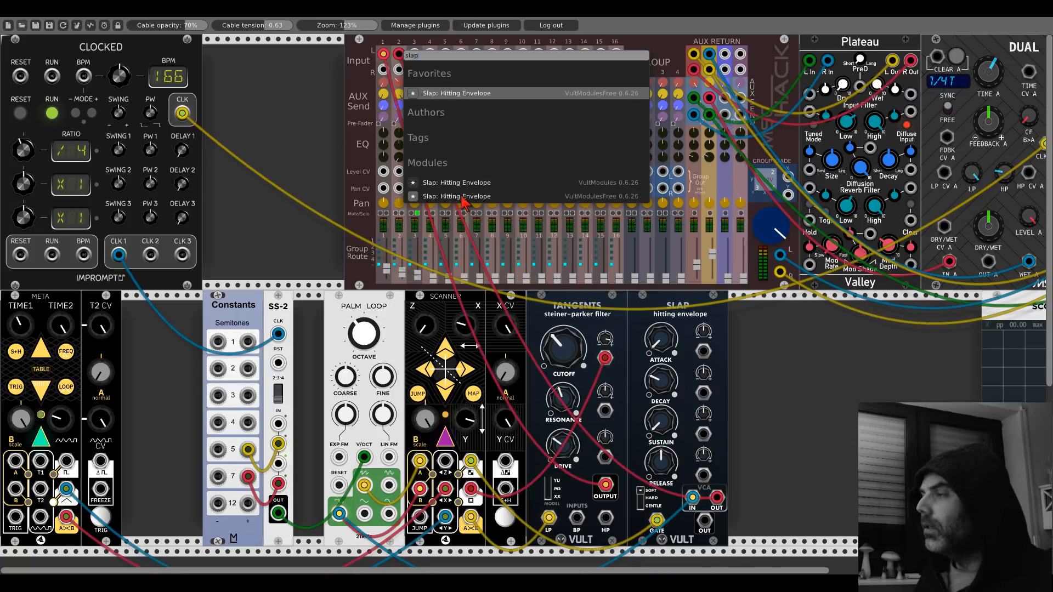
click(799, 398)
- Add the Audible Instruments Texture Synthesizer beside Slap and delete Slap from the rack
right_click(813, 395)
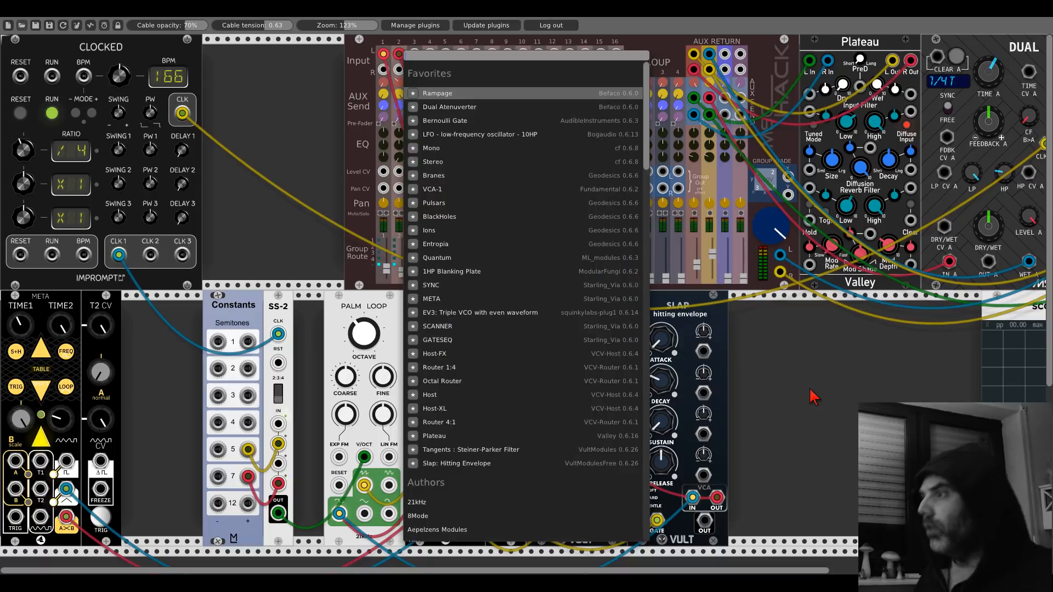
text(clouds)
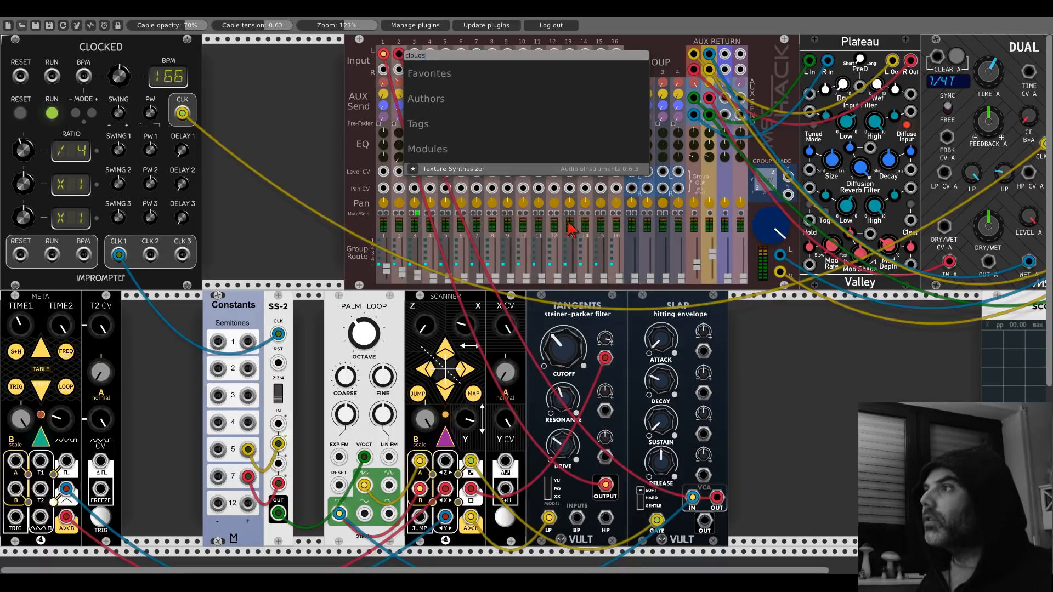
click(521, 170)
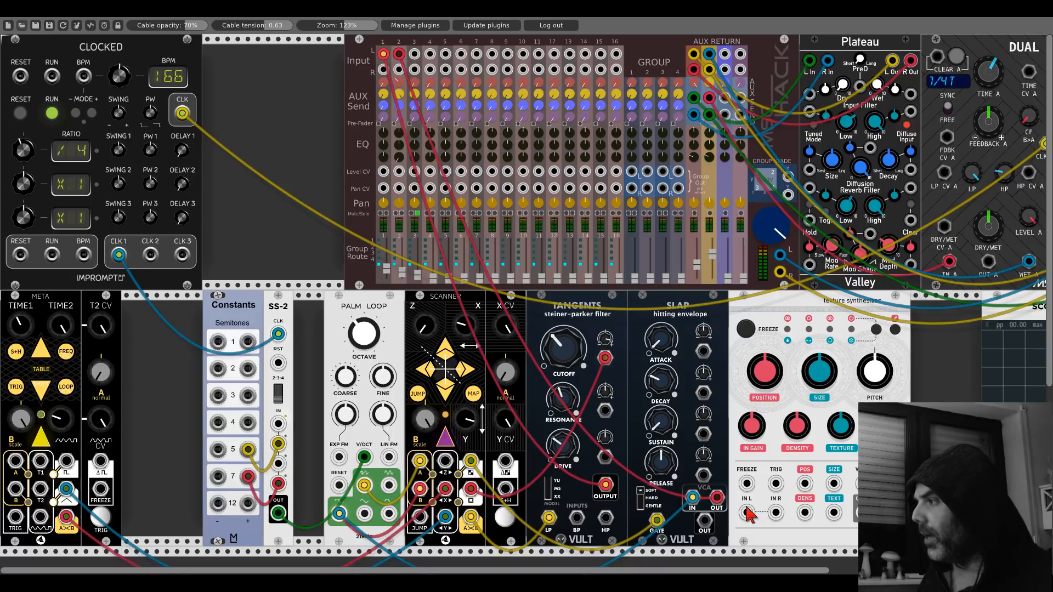
right_click(677, 310)
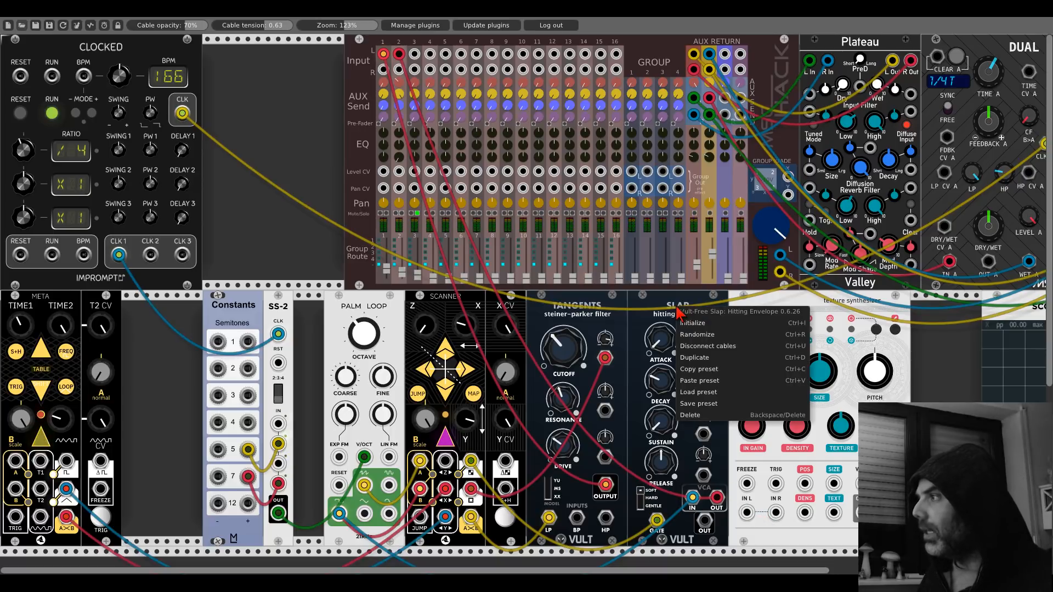
click(686, 416)
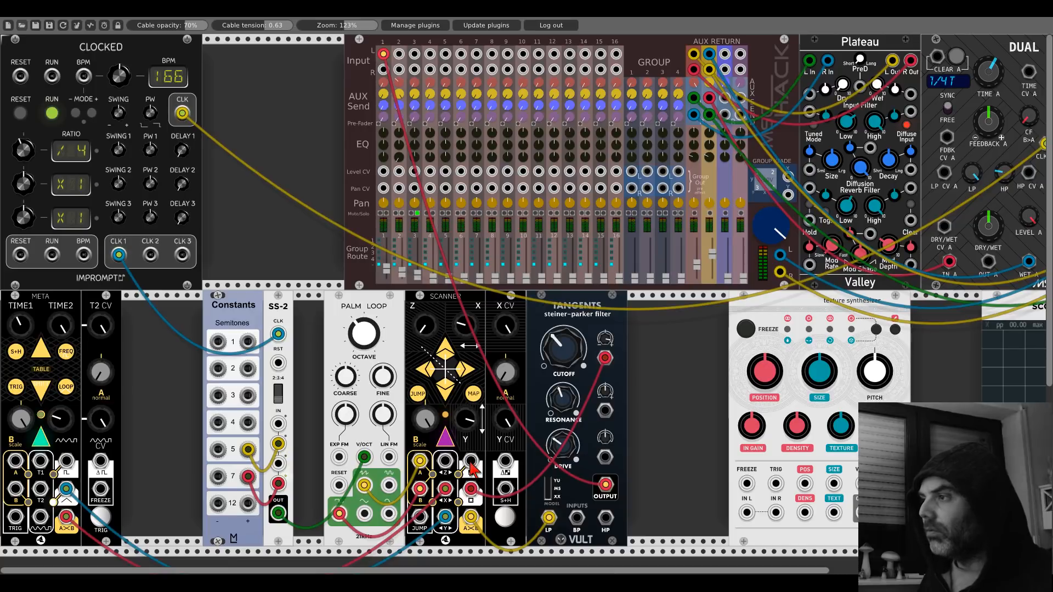
- Patch Scanner's upper logic output to Texture Synthesizer's IN L and its OUT L and OUT R to mixer channel 2, then solo that channel
drag(471, 461, 747, 513)
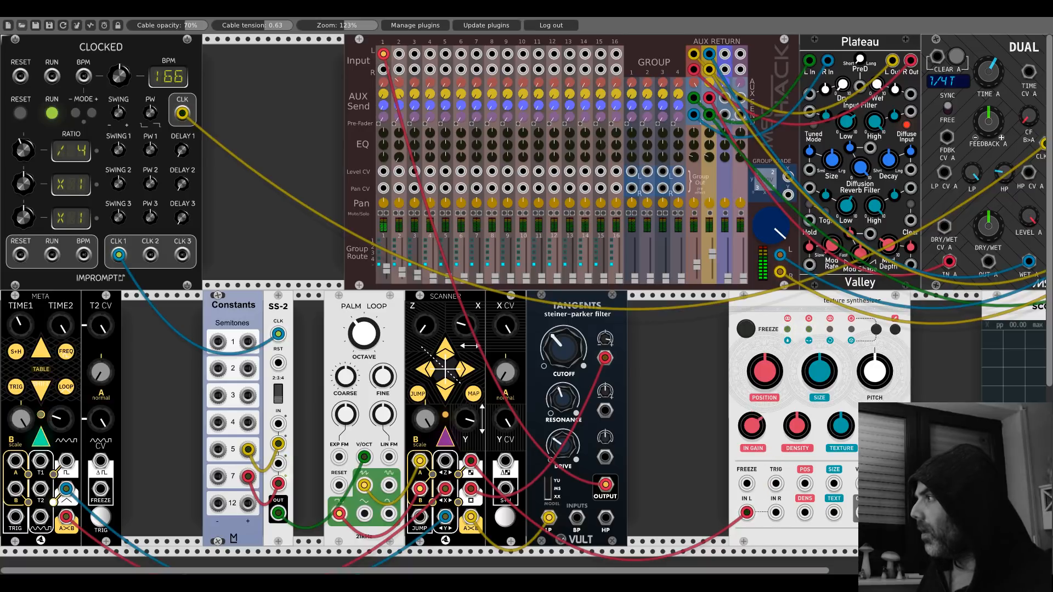
mouse_move(853, 510)
mouse_down()
mouse_move(795, 471)
mouse_move(494, 132)
mouse_move(404, 52)
mouse_move(548, 329)
mouse_move(853, 511)
mouse_up()
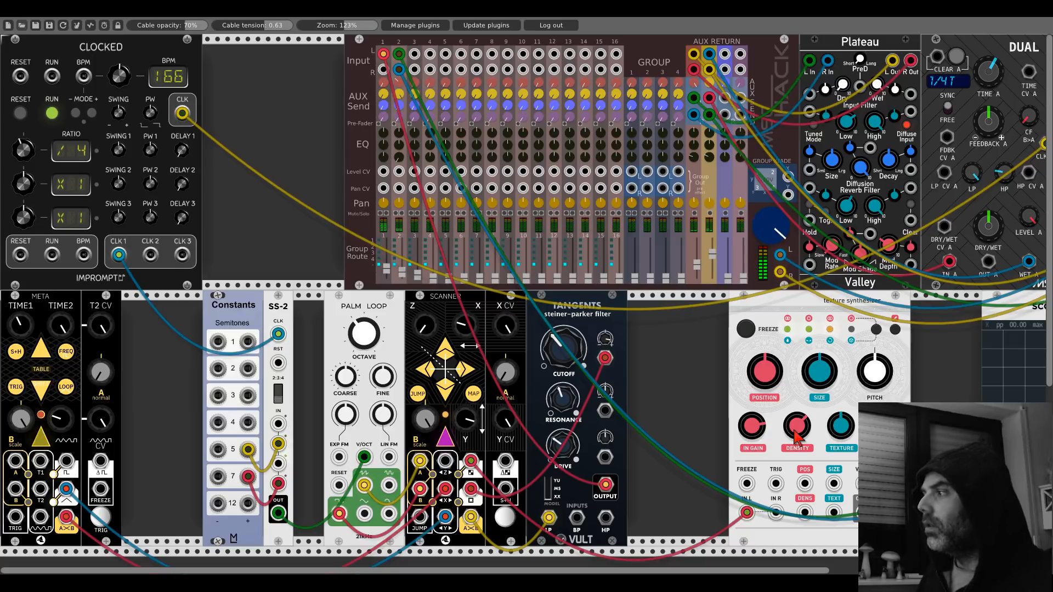
click(403, 213)
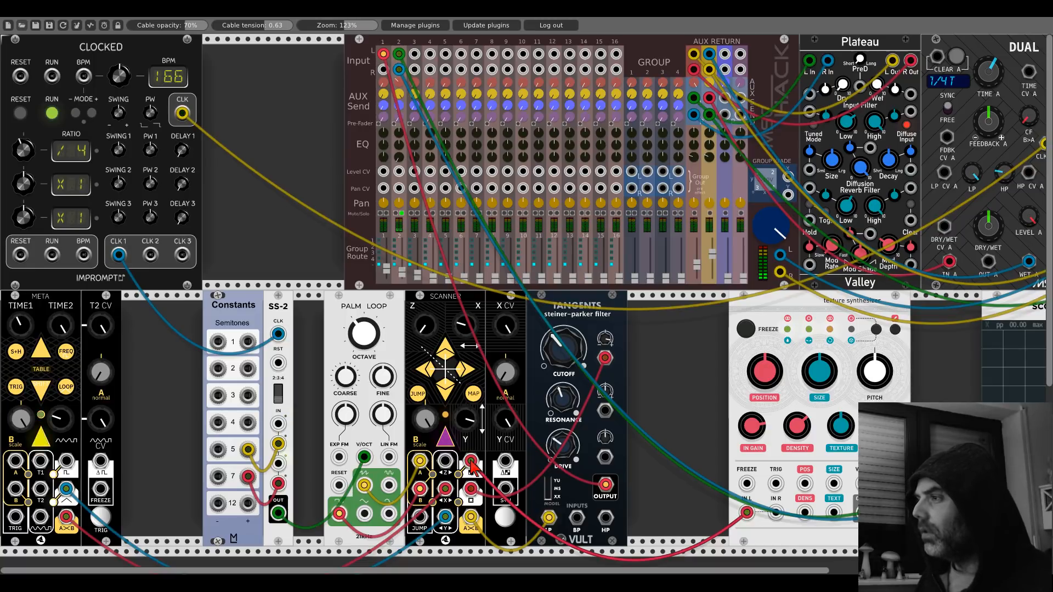
- Move Scanner's logic cable to Texture Synthesizer's TRIG, feed Palm Loop's saw output into IN L, and unsolo mixer channel 2
drag(746, 513, 774, 487)
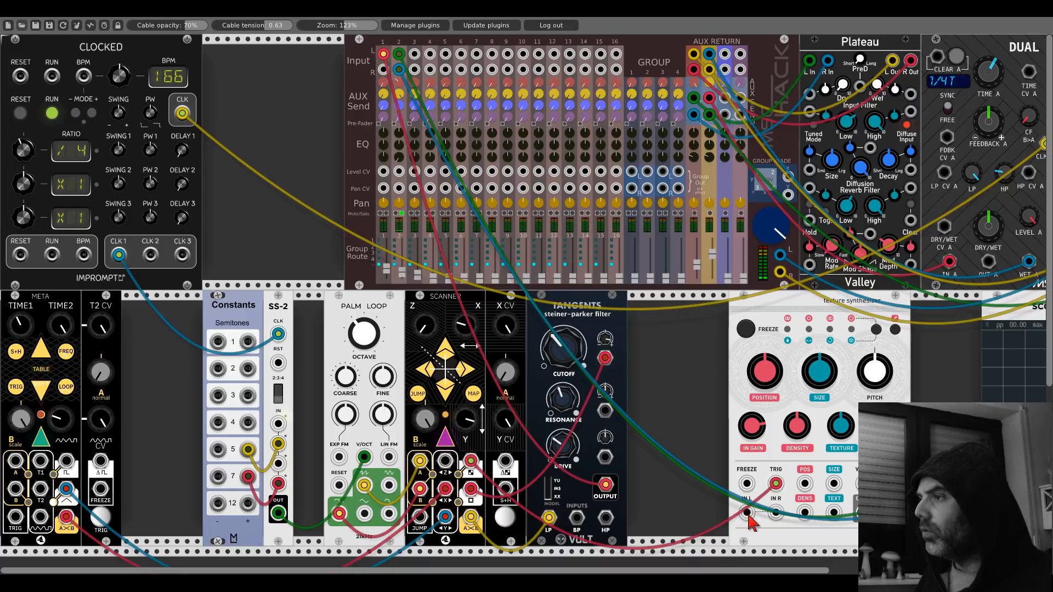
drag(748, 516, 365, 486)
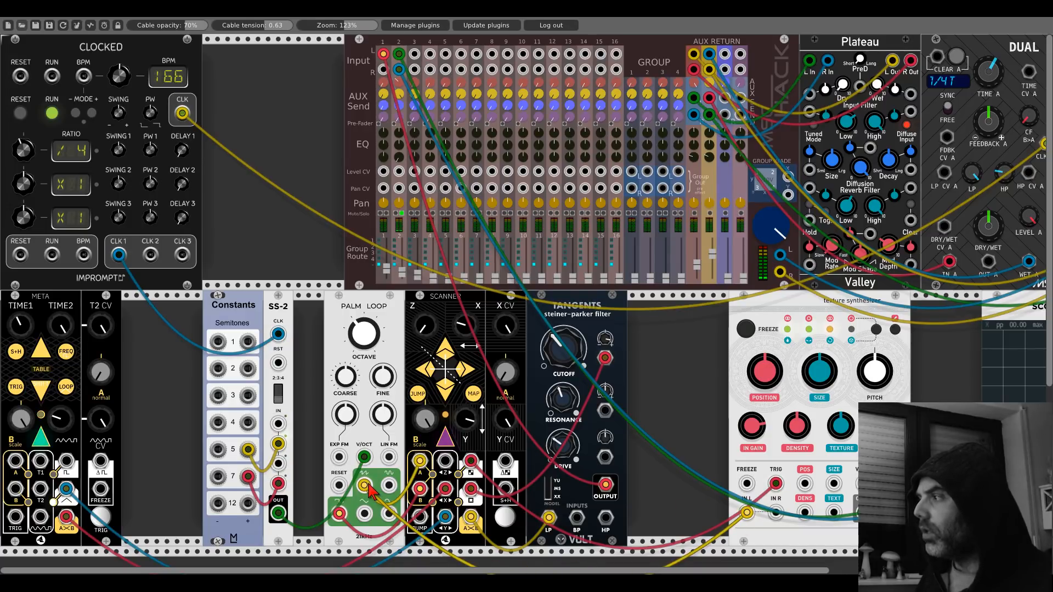
click(402, 213)
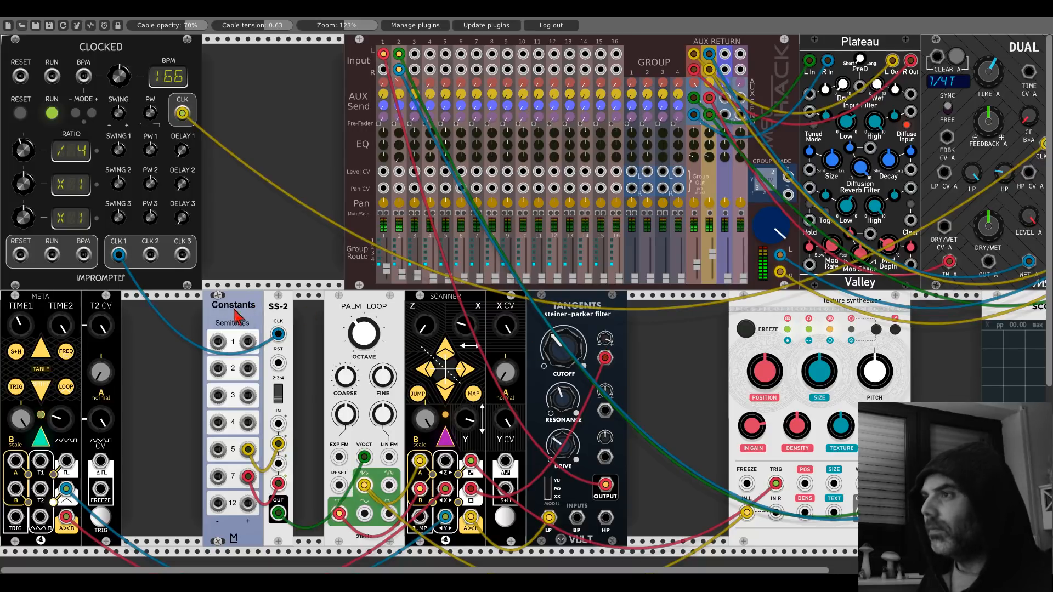
- Close the gaps in the lower row by shifting Constants, SS-2, Palm Loop, Scanner, Tangents and Texture Synthesizer toward META
drag(240, 308, 188, 308)
drag(274, 310, 223, 310)
drag(347, 313, 267, 312)
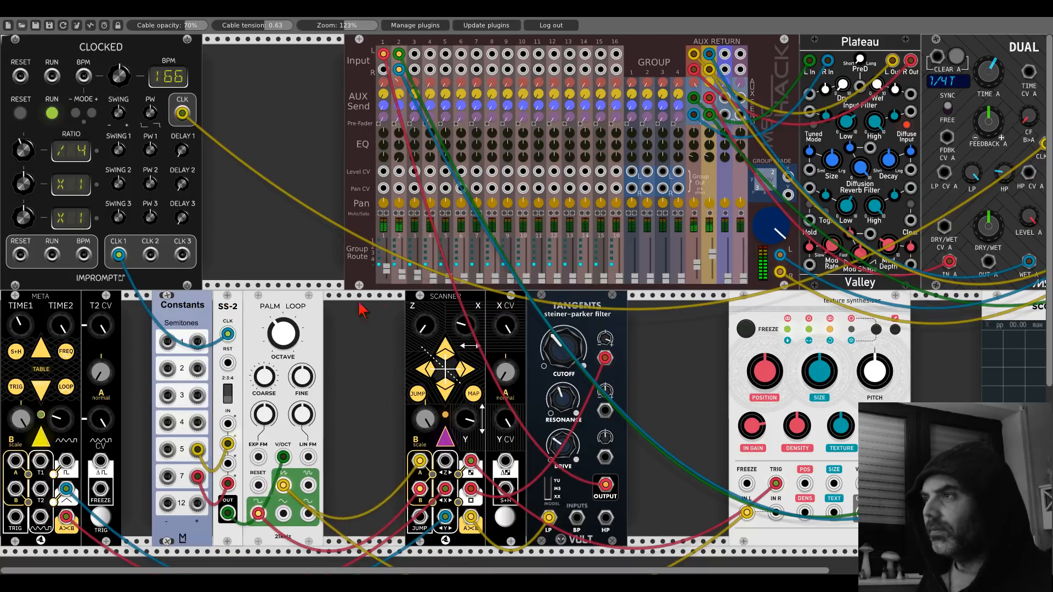
drag(428, 311, 348, 311)
drag(534, 317, 454, 313)
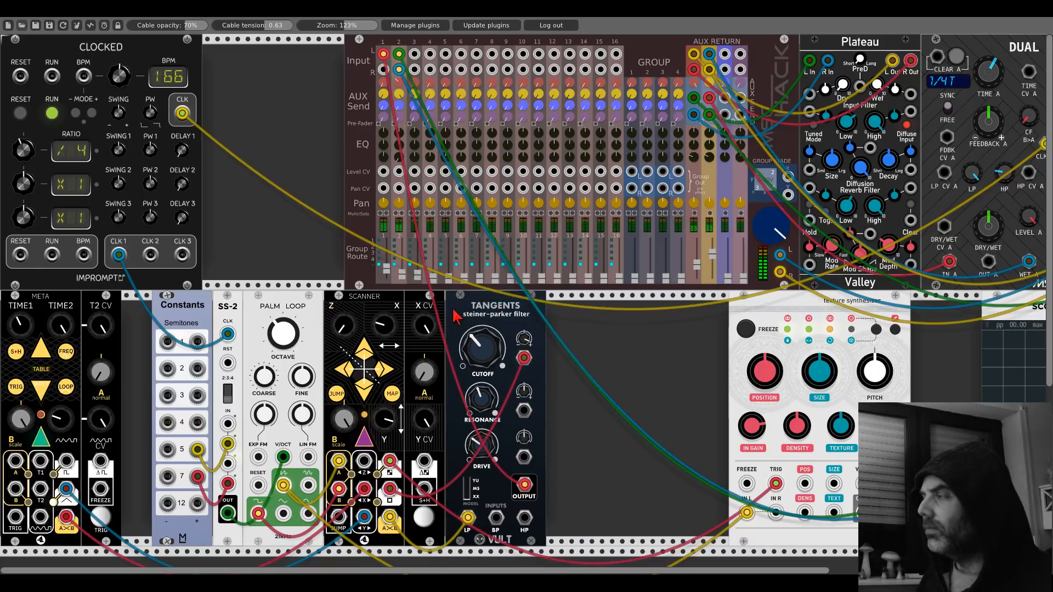
drag(759, 307, 577, 308)
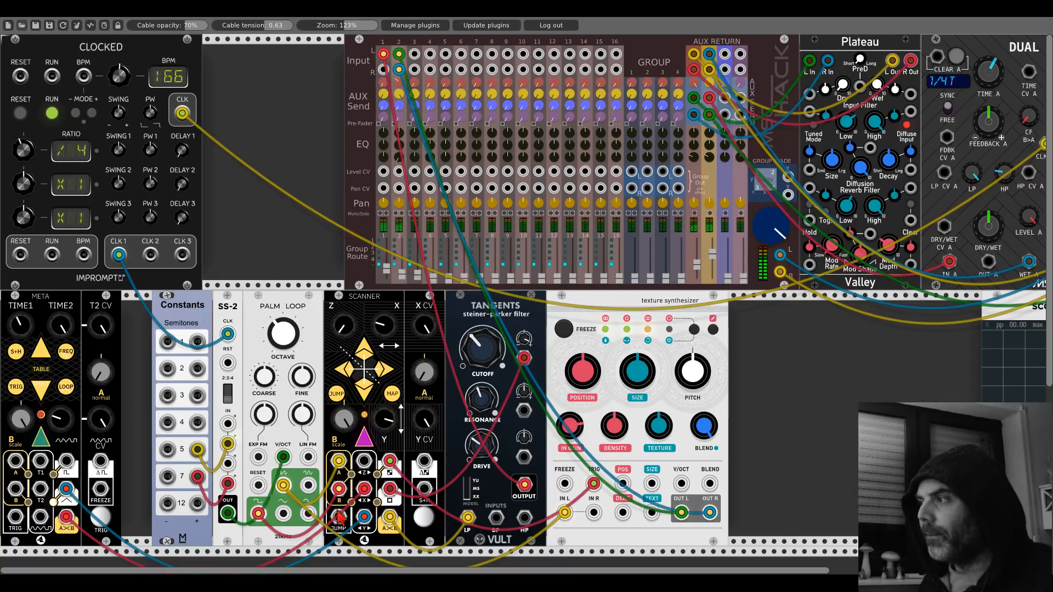
- Try driving Scanner's JUMP input from Clocked's CLK 2 output, then remove the cable
drag(337, 514, 149, 257)
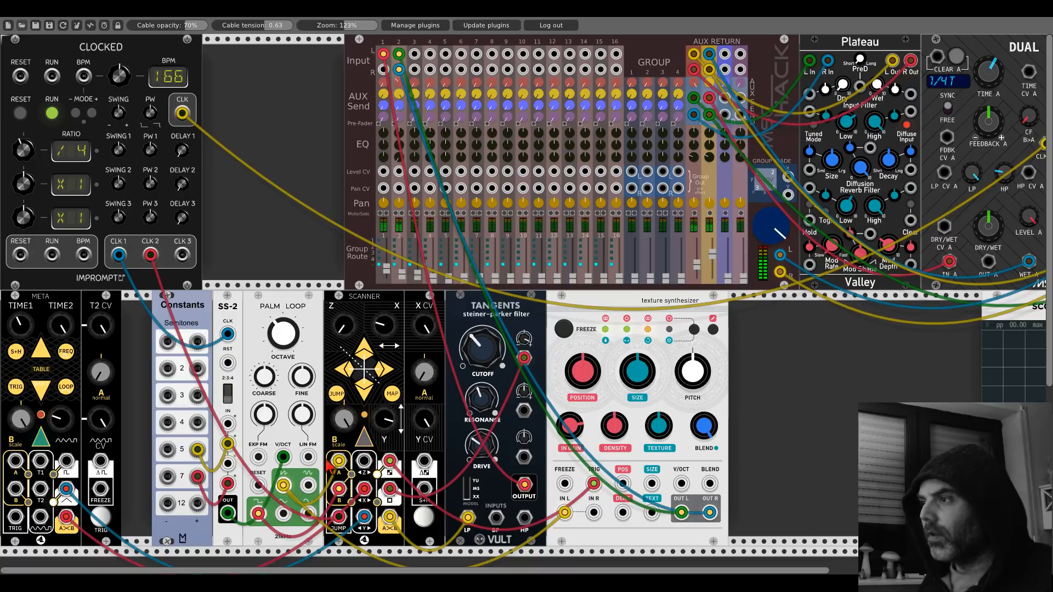
drag(336, 522, 264, 324)
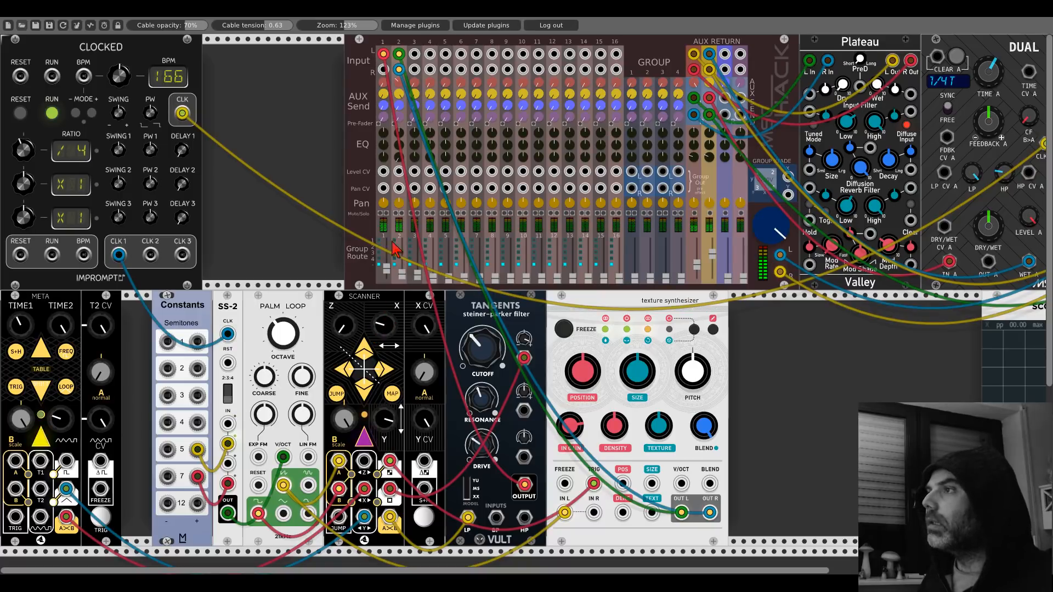
- Place Scope beside Texture Synthesizer and view Scanner's A><B output on X IN, muting mixer channels 1 and 2 temporarily
click(395, 213)
click(380, 213)
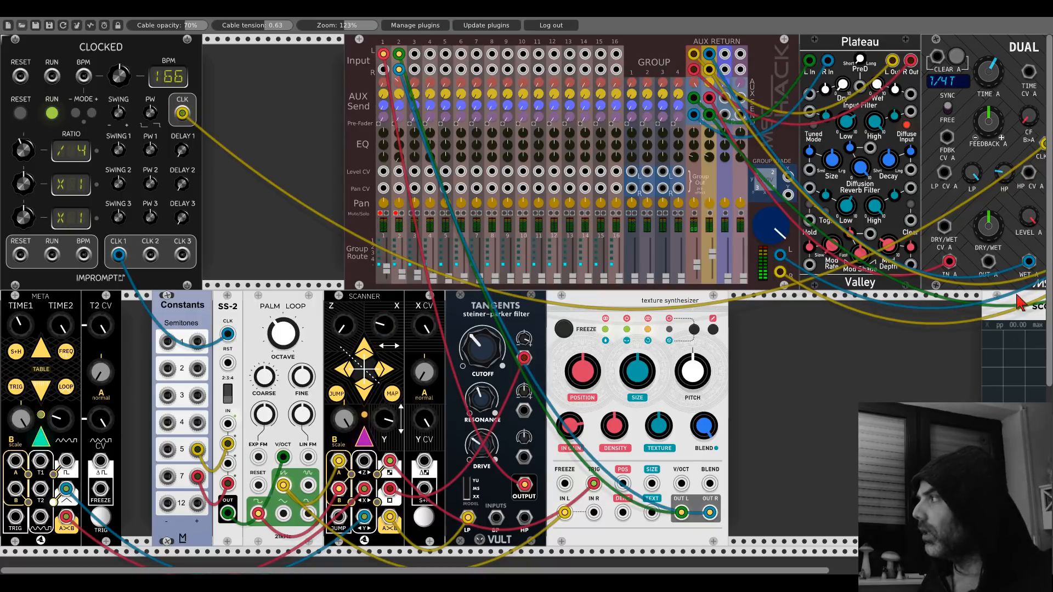
drag(994, 298, 742, 298)
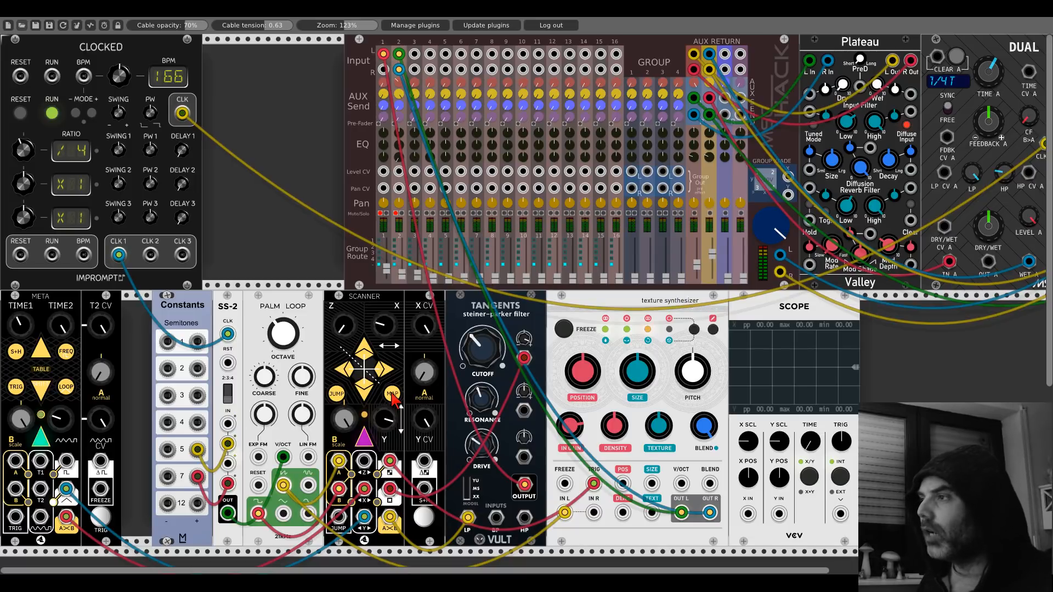
mouse_move(748, 514)
mouse_down()
mouse_move(521, 526)
mouse_move(389, 516)
mouse_up()
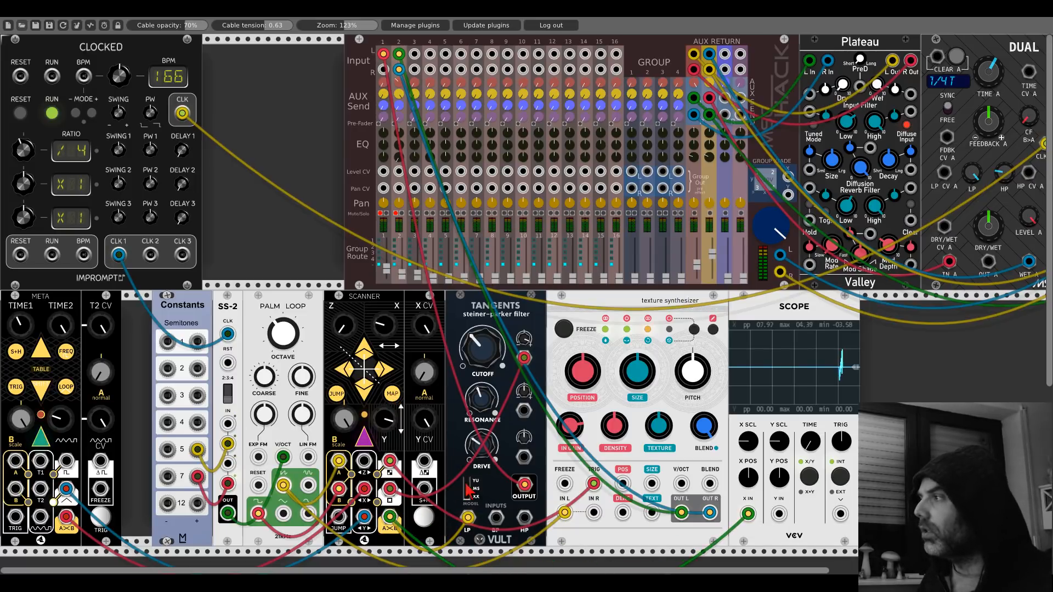
mouse_move(809, 441)
mouse_down()
mouse_move(810, 423)
mouse_move(810, 433)
mouse_up()
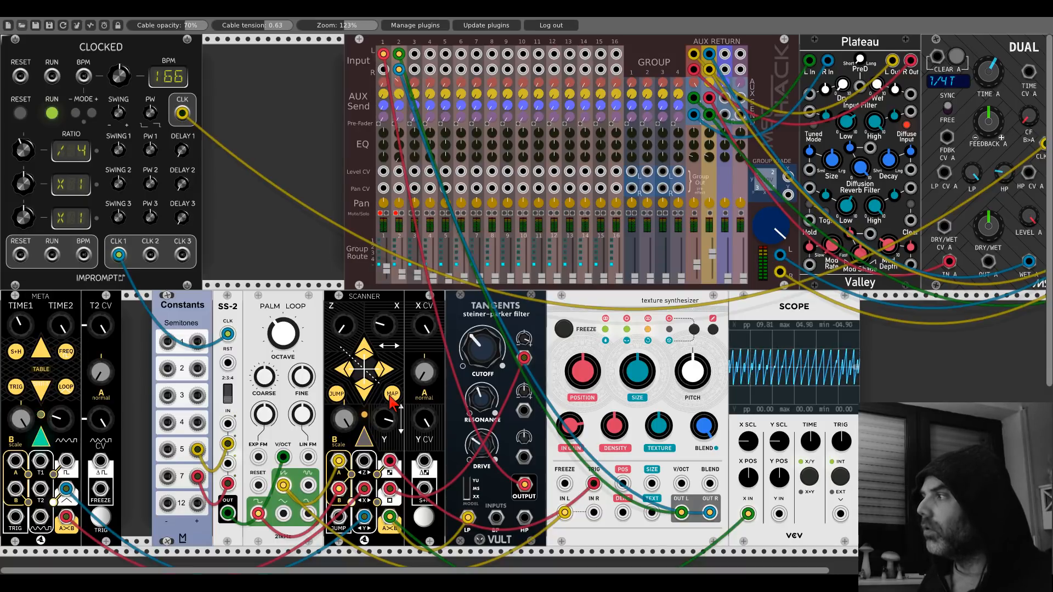
click(396, 213)
click(380, 214)
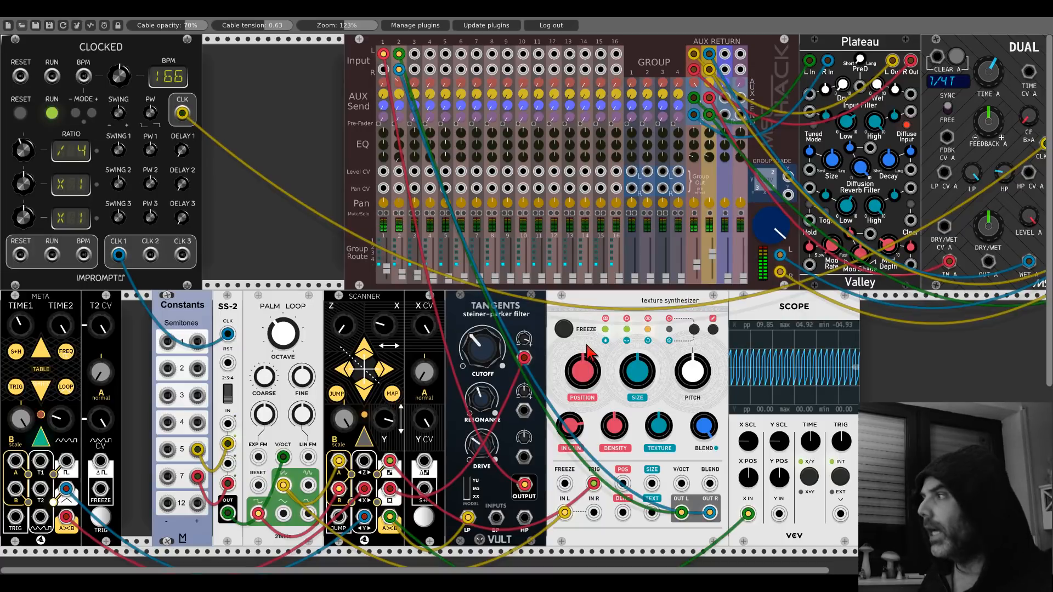
- Move Scope away from Texture Synthesizer and duplicate Scanner into the row below
drag(754, 309, 966, 311)
key(ctrl+d)
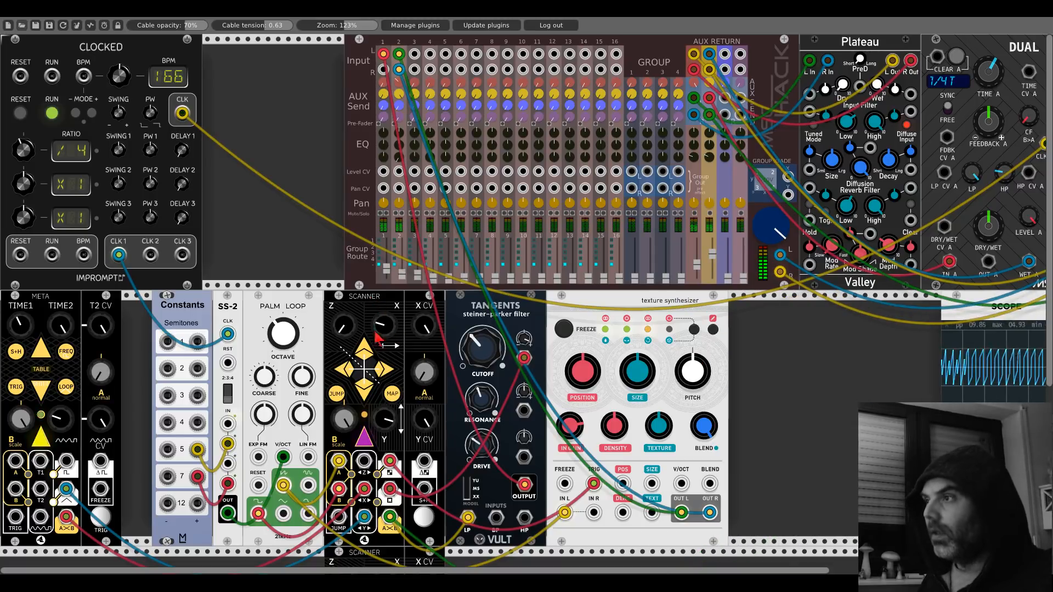
scroll(372, 303, down, 9)
scroll(240, 393, down, 1)
- Add Fundamental's SEQ-3 at the start of the new row and shift the duplicate Scanner farther from it
right_click(240, 393)
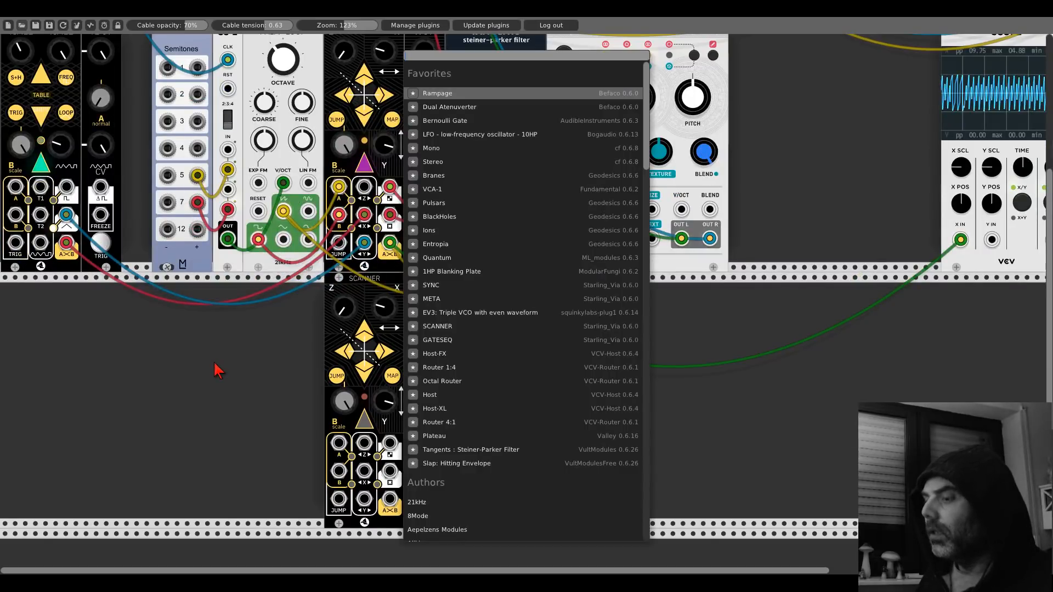
text(seq)
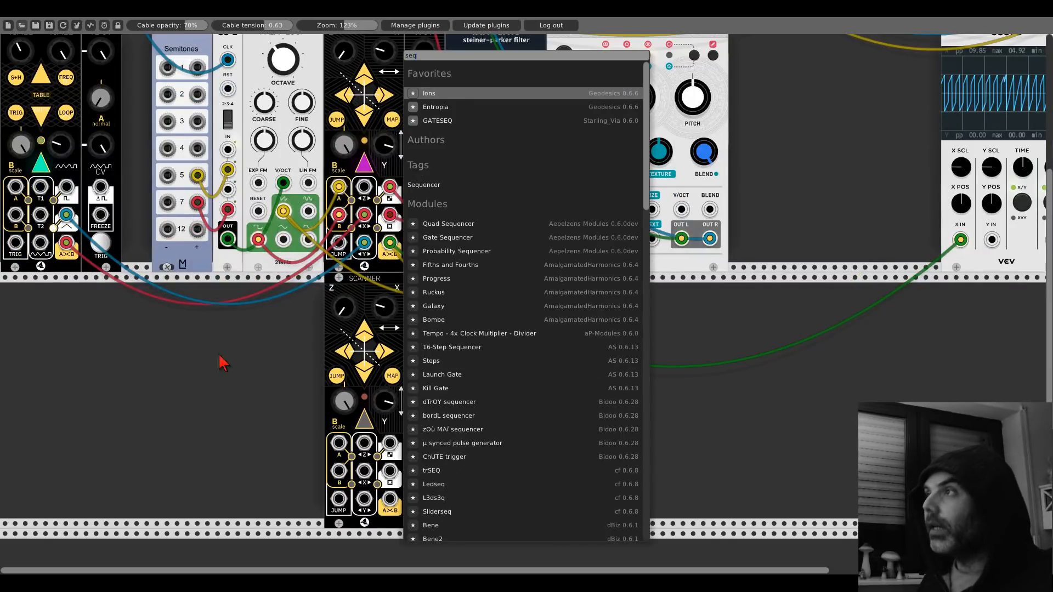
text(3)
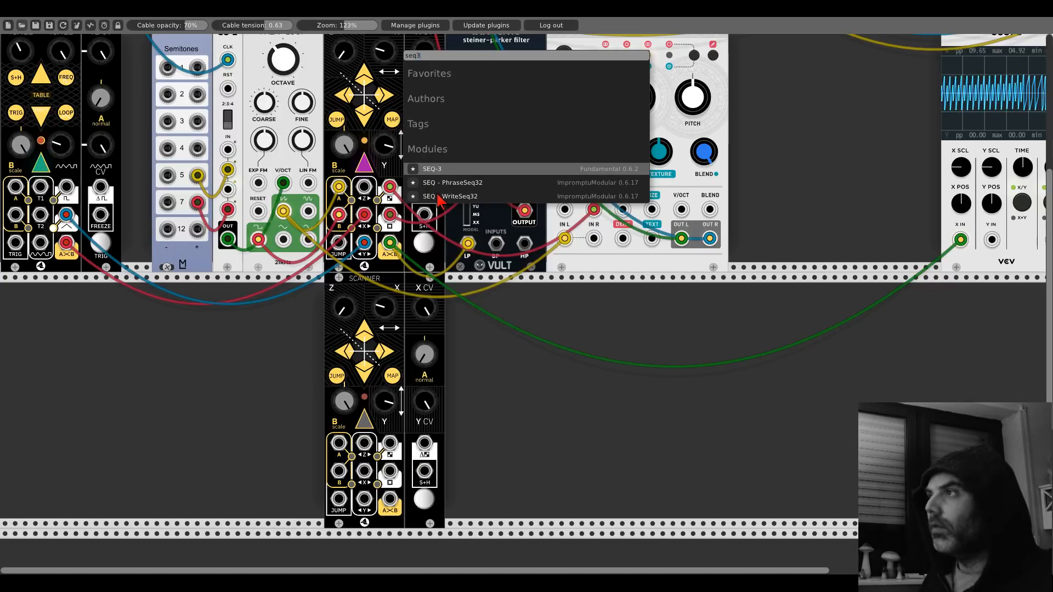
click(432, 175)
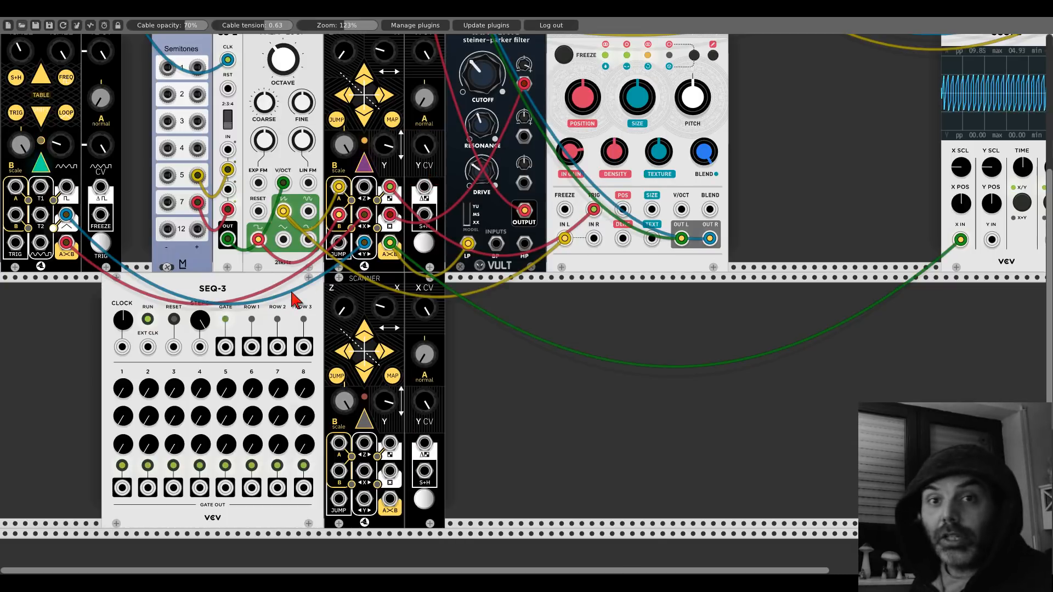
drag(292, 299, 190, 300)
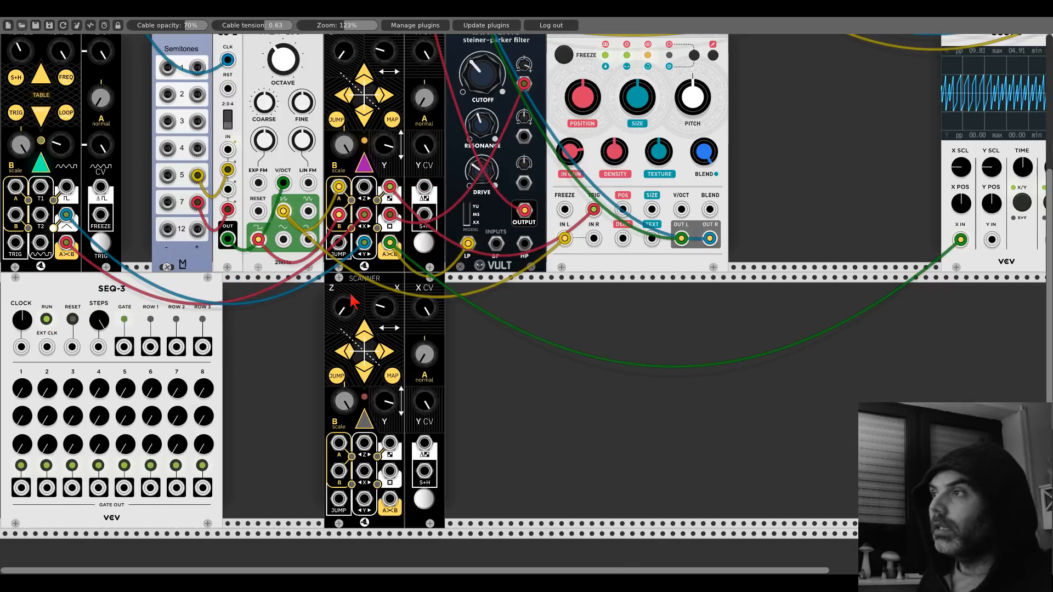
drag(356, 299, 407, 298)
- Add the Quantum quantizer between SEQ-3 and the duplicate Scanner and enable its C, D#, G and A# notes
right_click(301, 327)
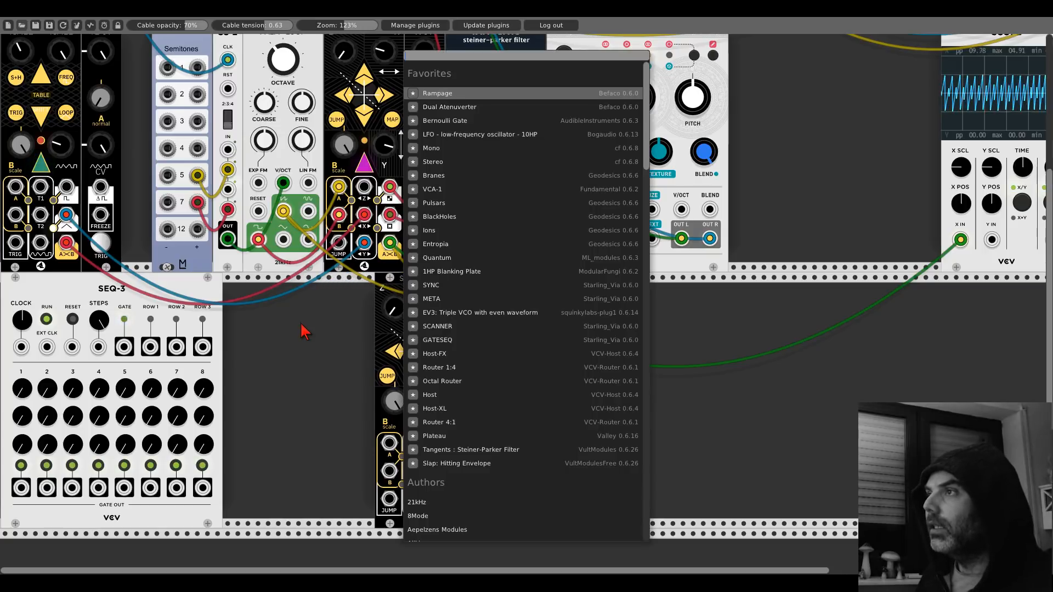
click(442, 258)
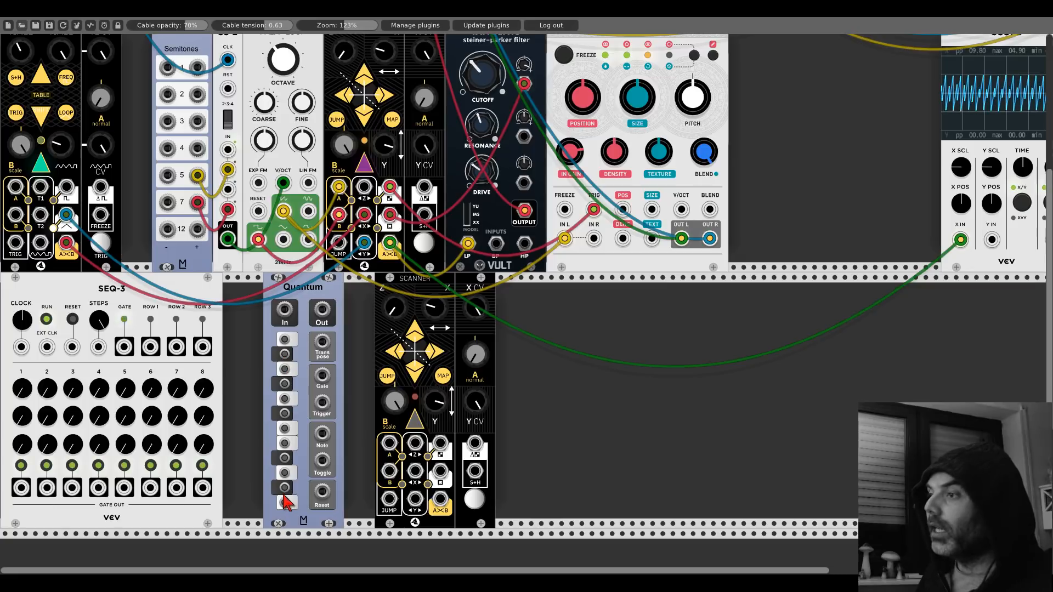
click(285, 458)
click(285, 399)
click(285, 353)
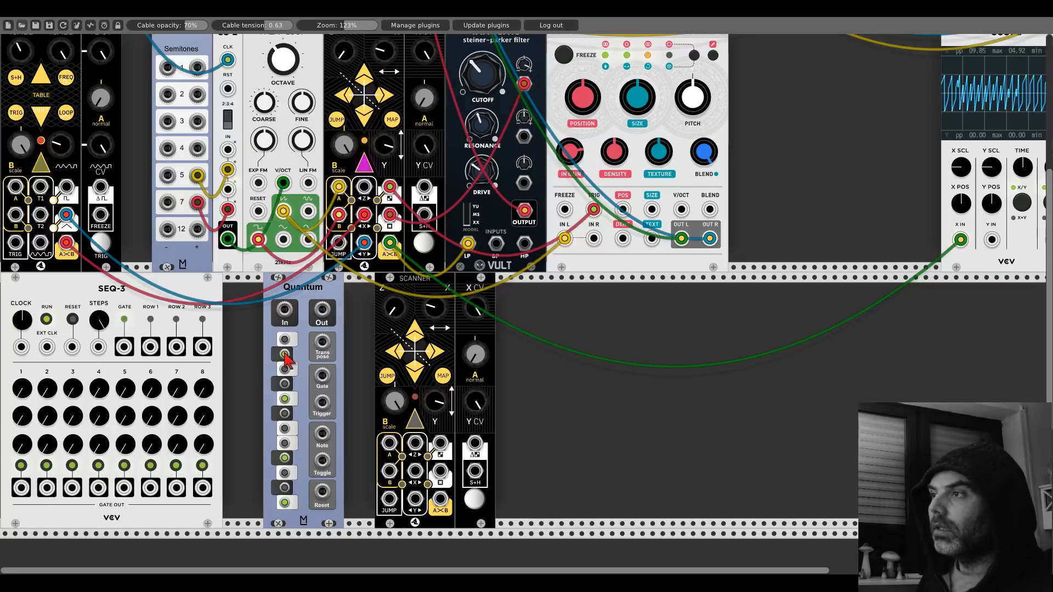
- Place Quantum directly beside SEQ-3 and patch SEQ-3's ROW 1 output to Quantum's In
drag(311, 289, 245, 296)
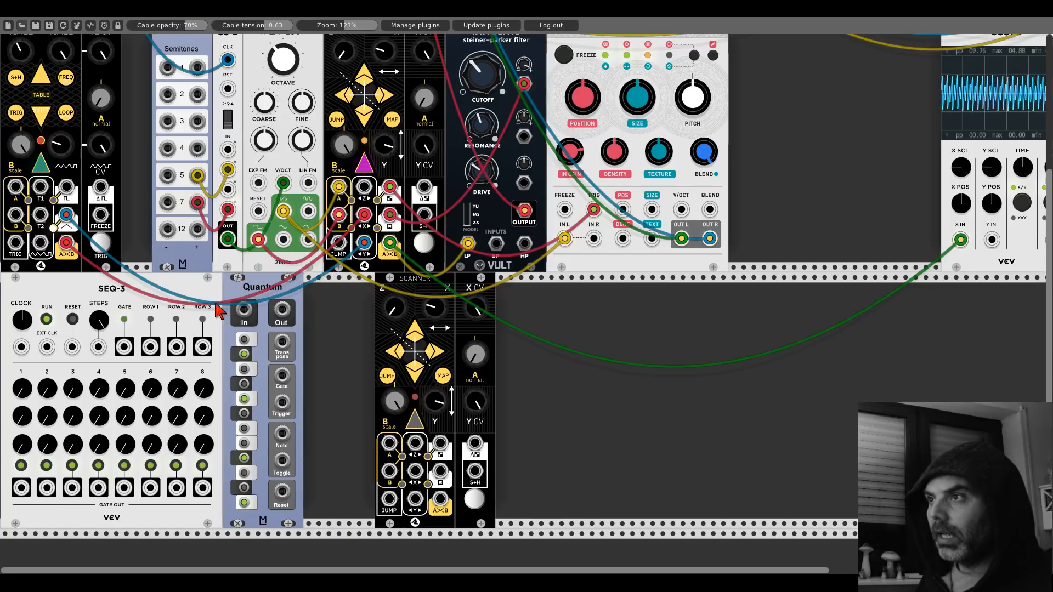
drag(151, 346, 244, 309)
- Move the duplicate Scanner farther from Quantum and add the EV3 triple VCO between them
drag(393, 288, 558, 290)
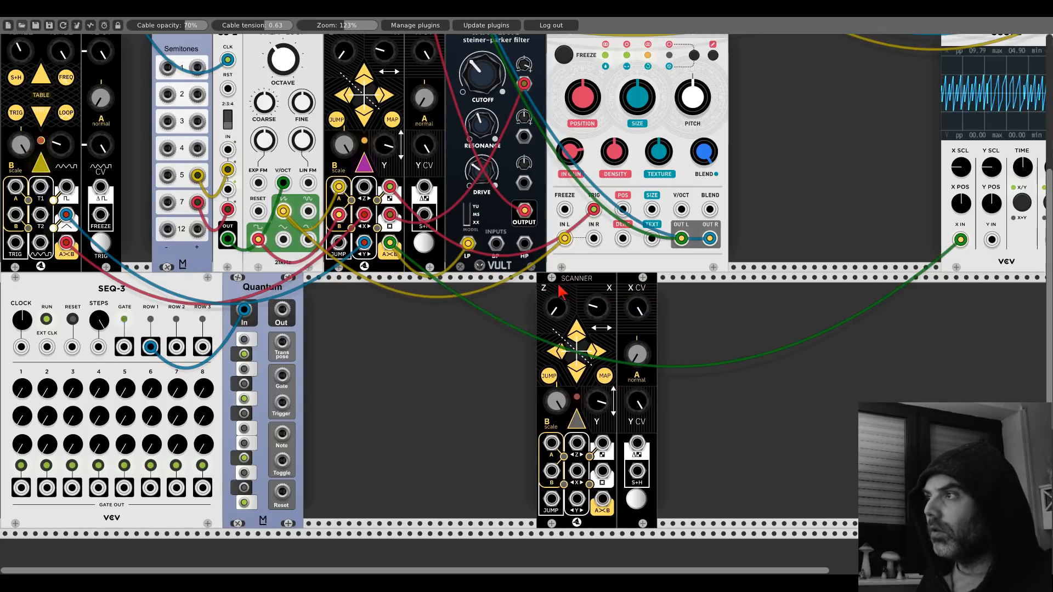
right_click(396, 350)
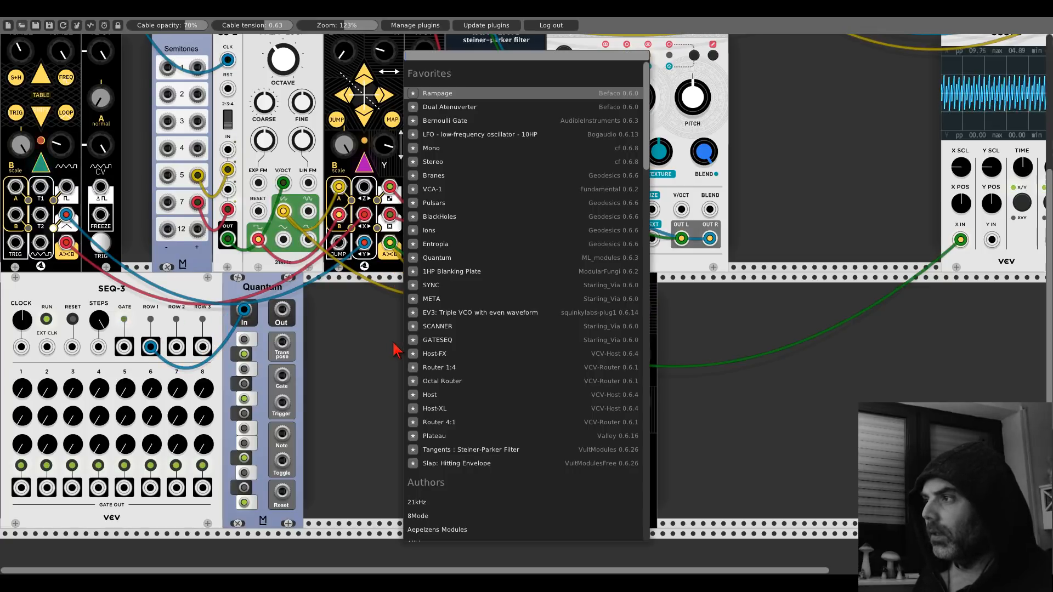
click(440, 313)
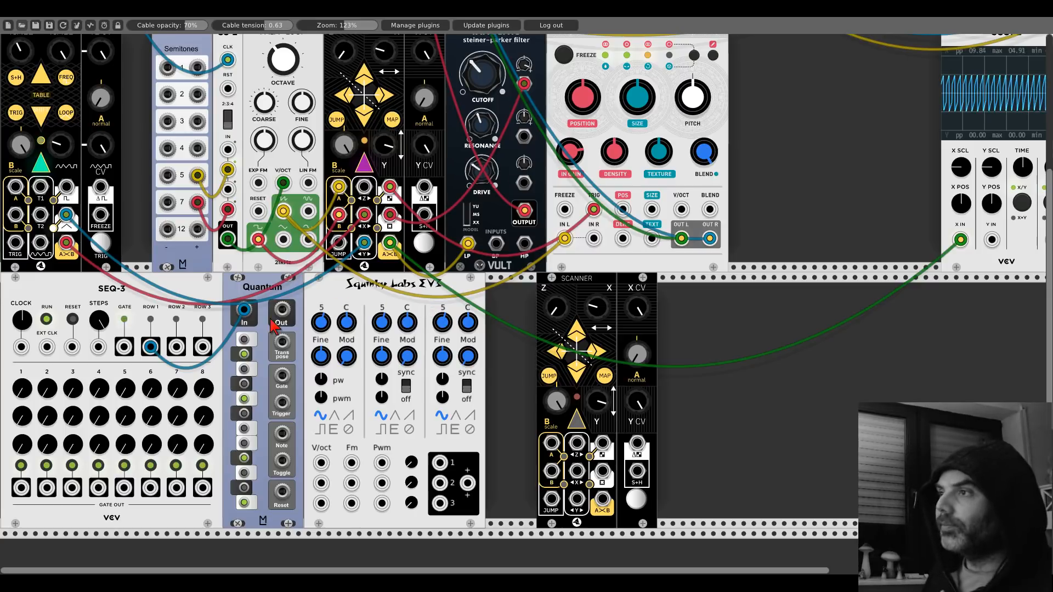
- Patch Quantum's Out to EV3's first V/oct input and raise several step knobs in SEQ-3's first row
drag(281, 310, 321, 462)
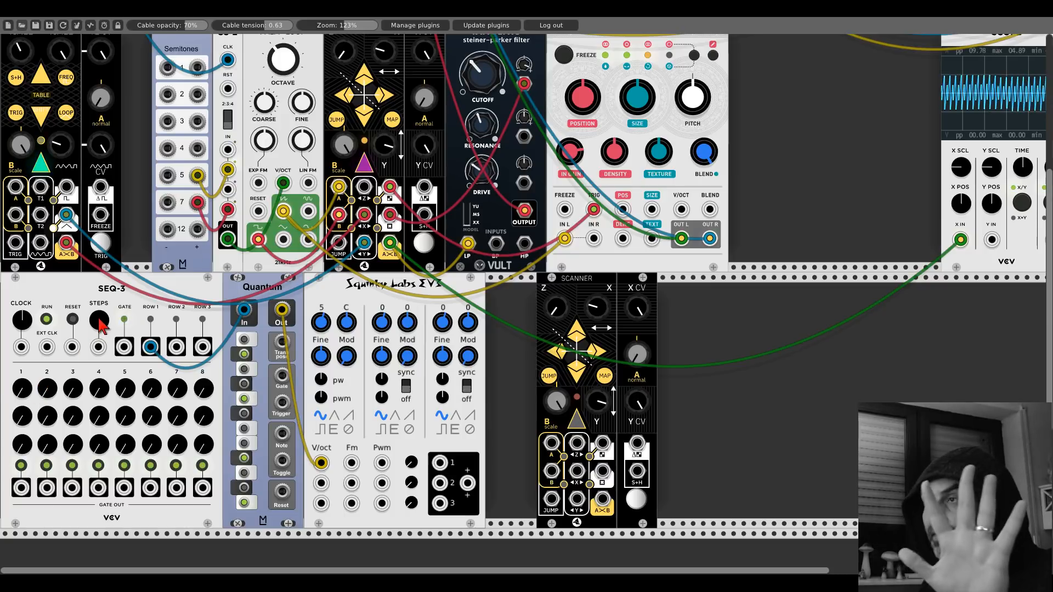
drag(98, 324, 99, 327)
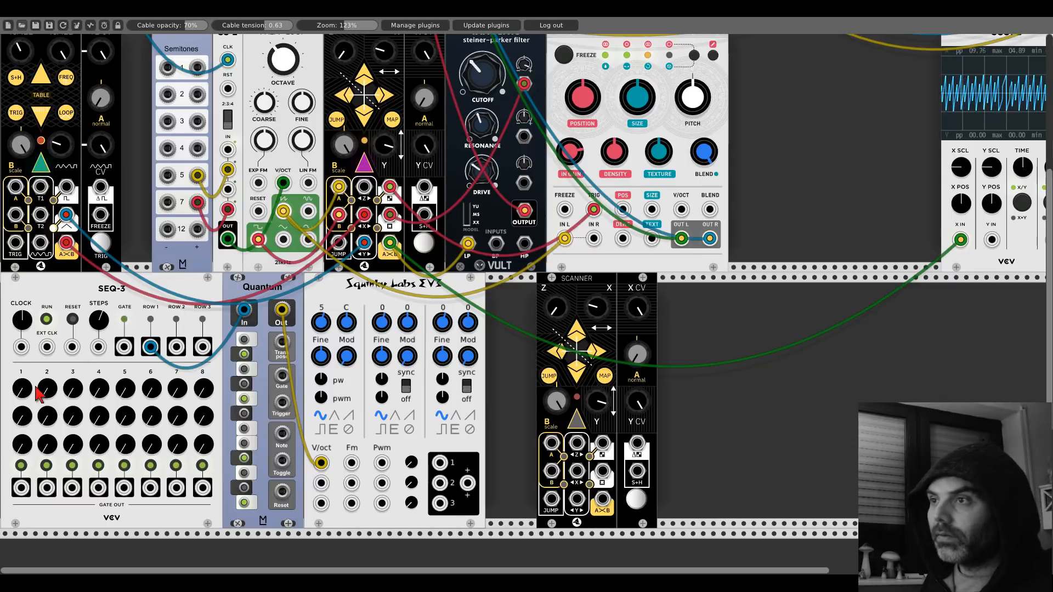
drag(26, 390, 46, 342)
drag(70, 390, 100, 344)
drag(121, 391, 121, 370)
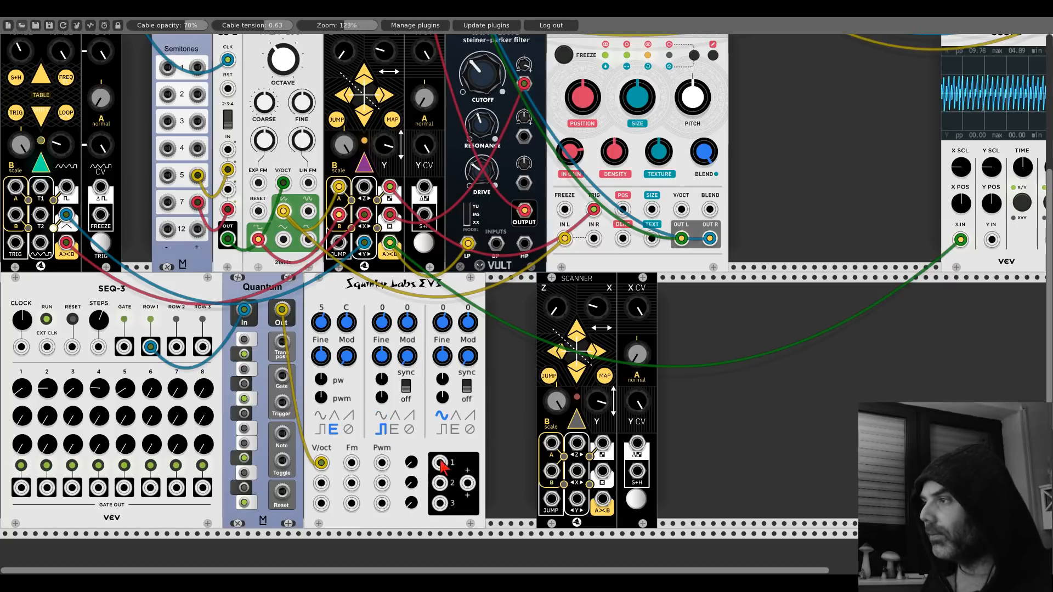
- Patch EV3's outputs 1 and 2 to the second Scanner's A and B inputs and place that Scanner directly beside EV3
drag(440, 463, 551, 443)
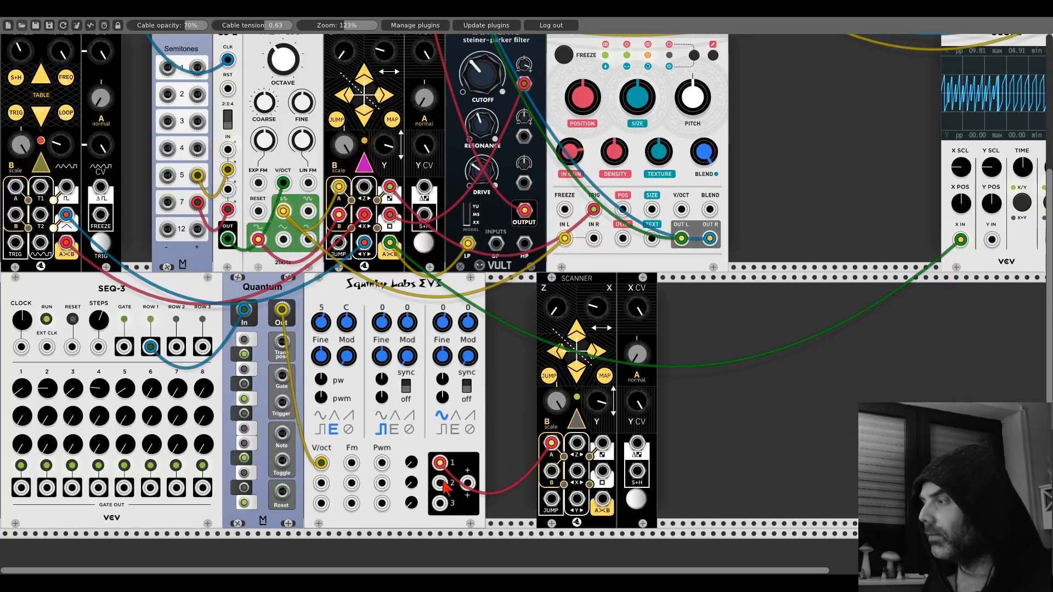
drag(440, 483, 551, 470)
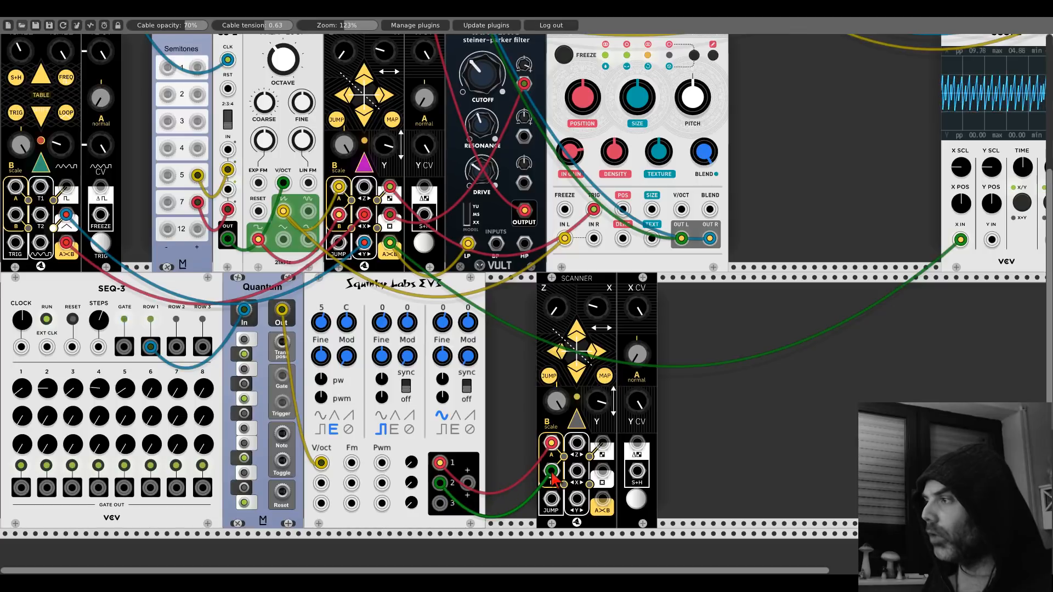
drag(586, 291, 536, 291)
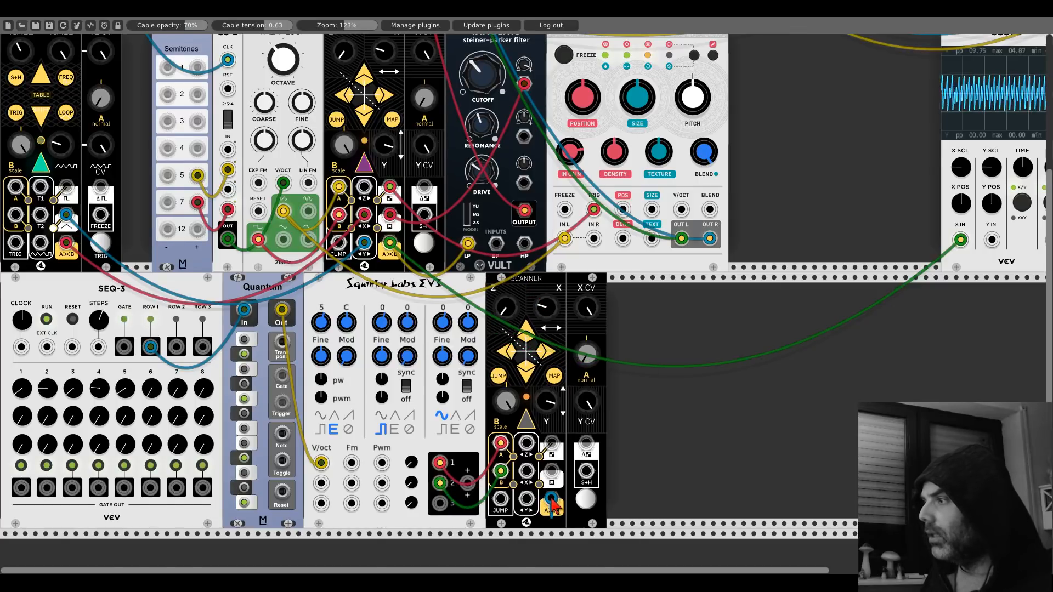
- Patch the second Scanner's A><B output to the mixer's channel 3 input and set EV3's first oscillator octave to 3
scroll(417, 88, up, 5)
drag(414, 70, 414, 54)
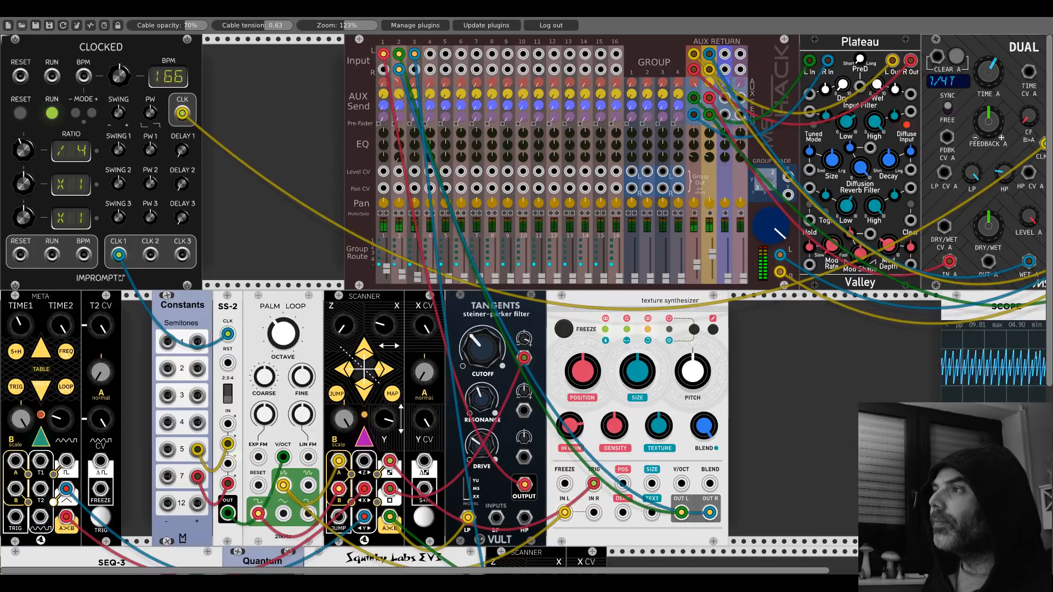
scroll(301, 281, down, 5)
drag(321, 323, 381, 334)
scroll(381, 329, up, 5)
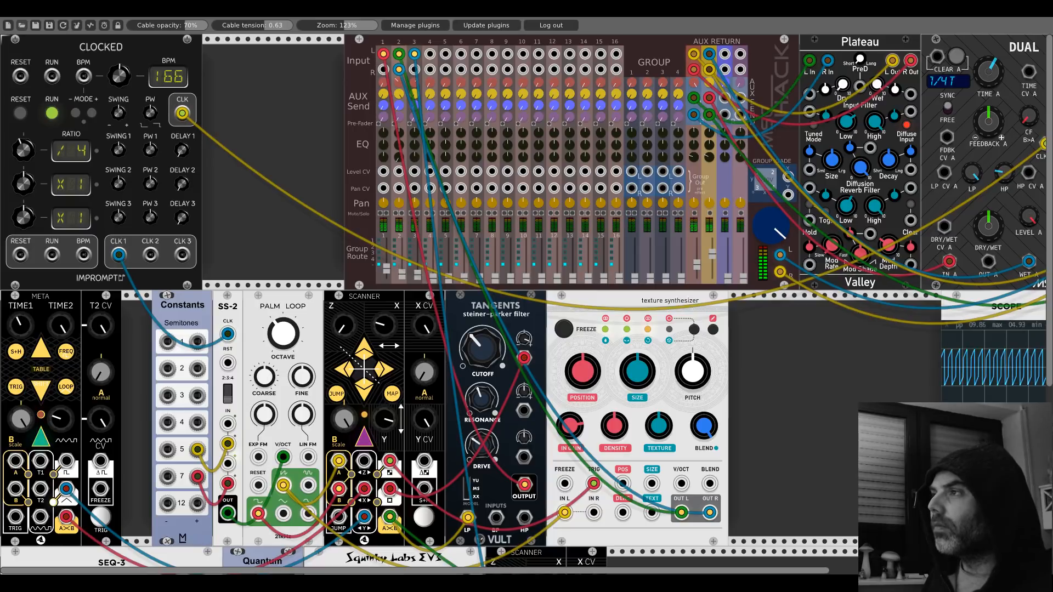
- Reset the second Scanner's X and Y controls to center and switch EV3's first oscillator to a sawtooth wave
scroll(390, 274, down, 10)
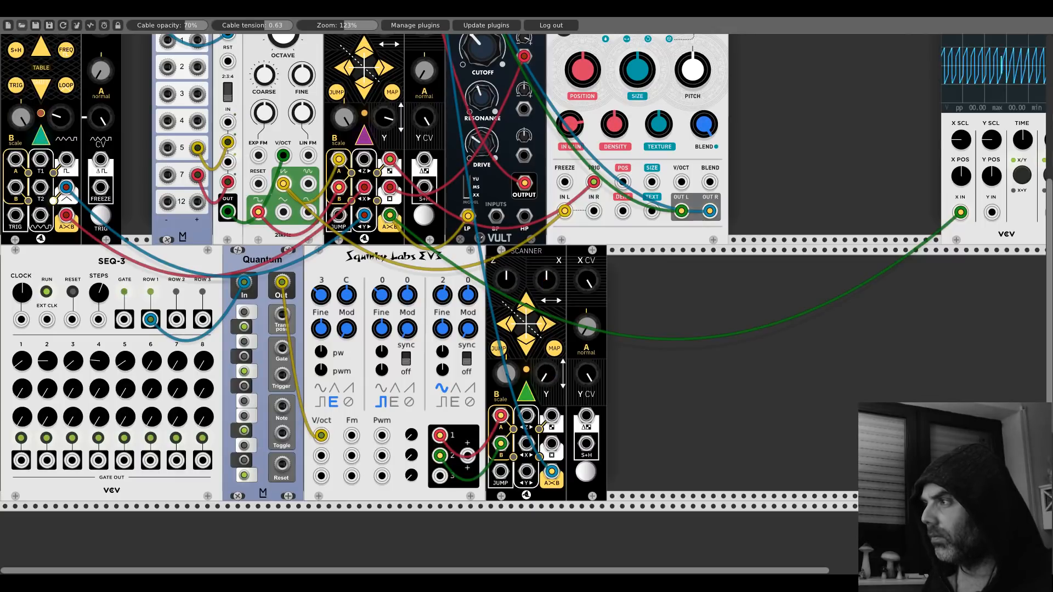
double_click(548, 374)
drag(548, 274, 549, 324)
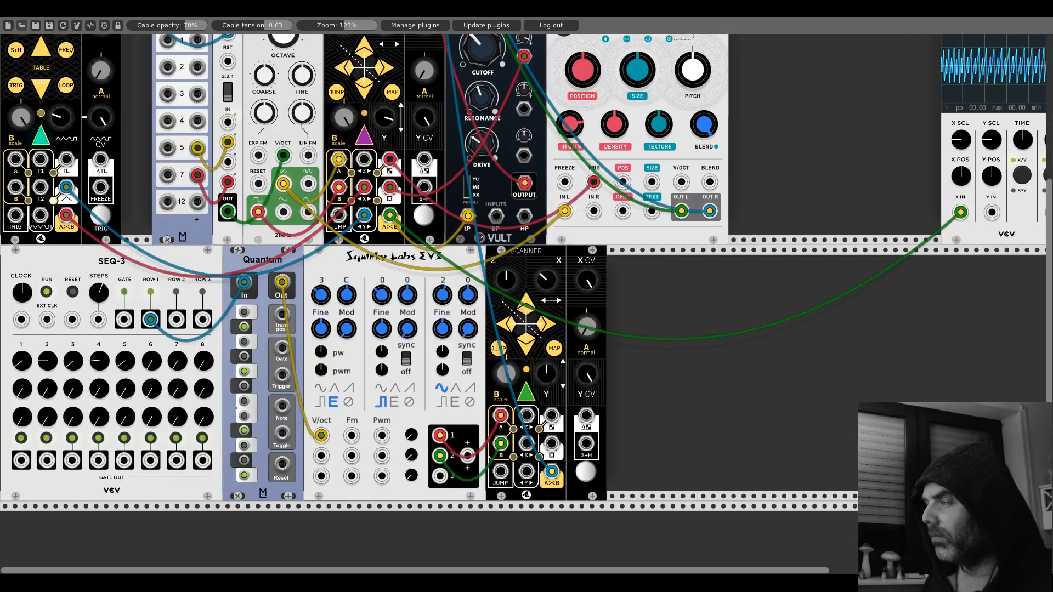
drag(547, 281, 547, 214)
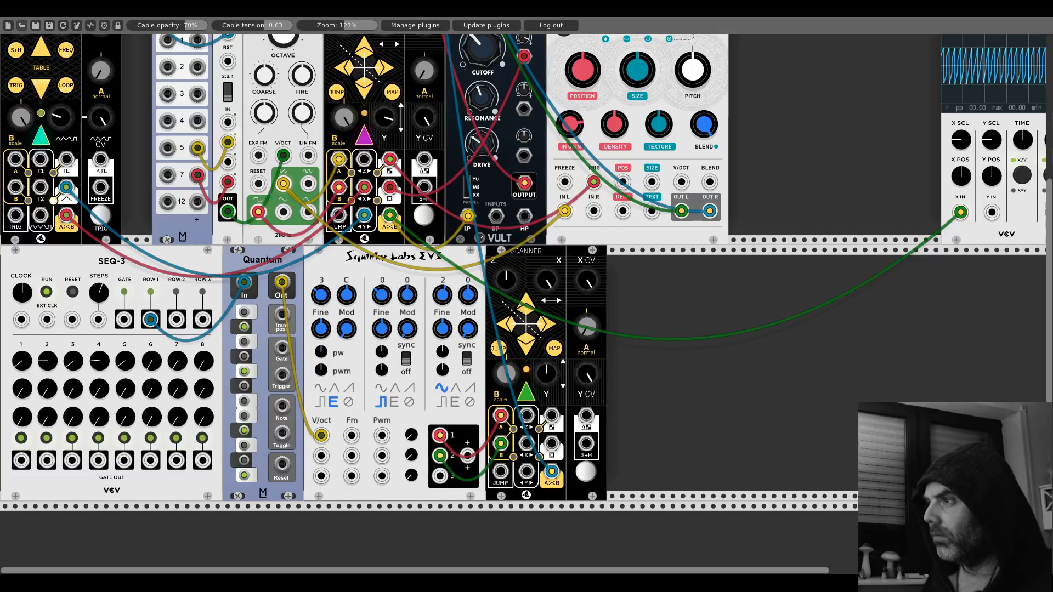
double_click(551, 277)
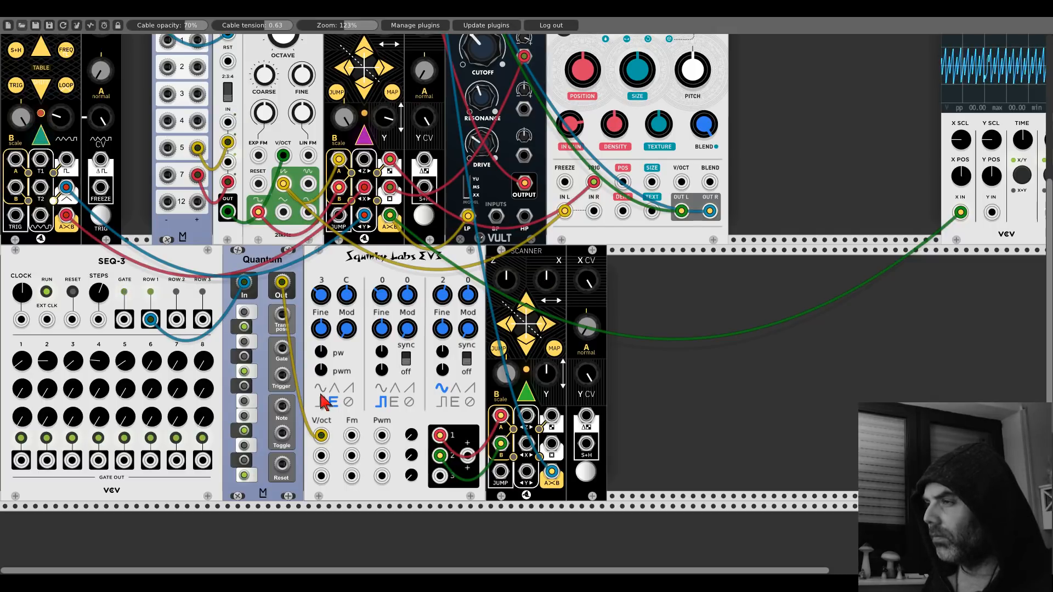
click(347, 389)
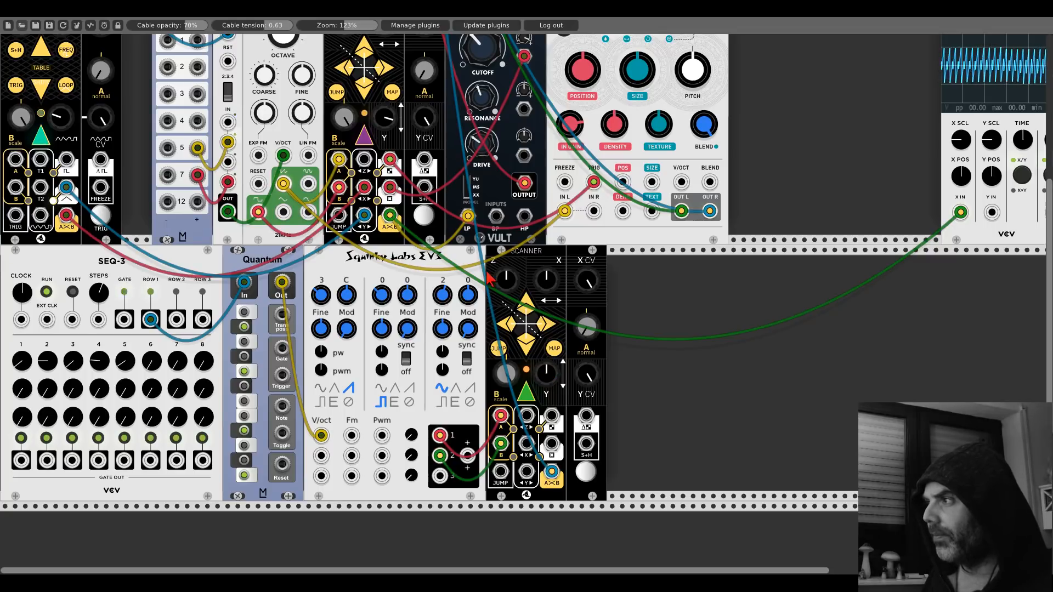
drag(488, 277, 488, 296)
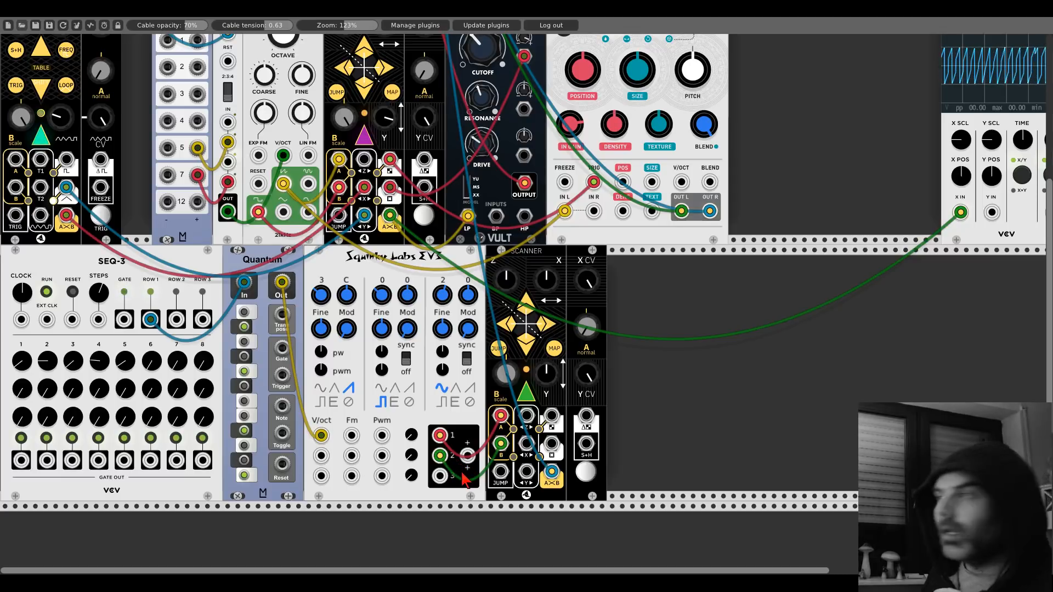
- Move EV3's output 1 and 2 cables to the second Scanner's X and Y inputs and reset its X and Y controls
drag(501, 443, 526, 472)
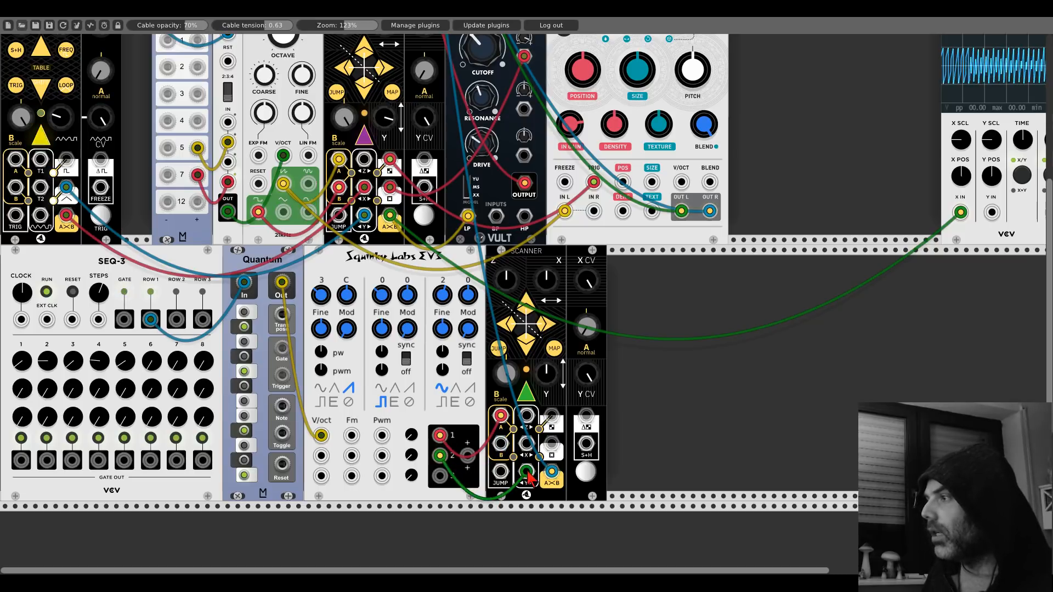
drag(500, 415, 526, 444)
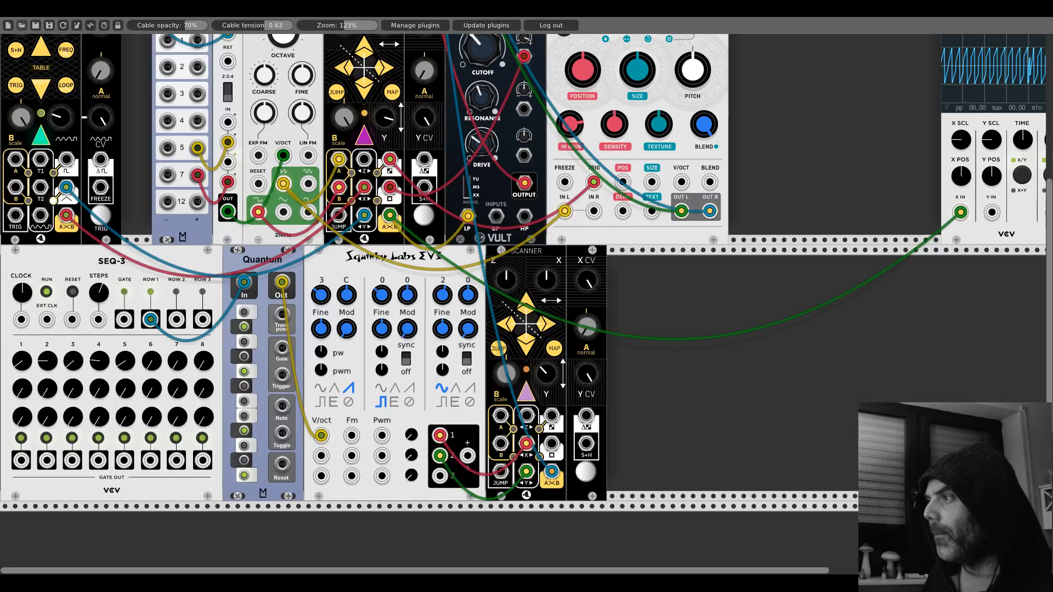
double_click(548, 377)
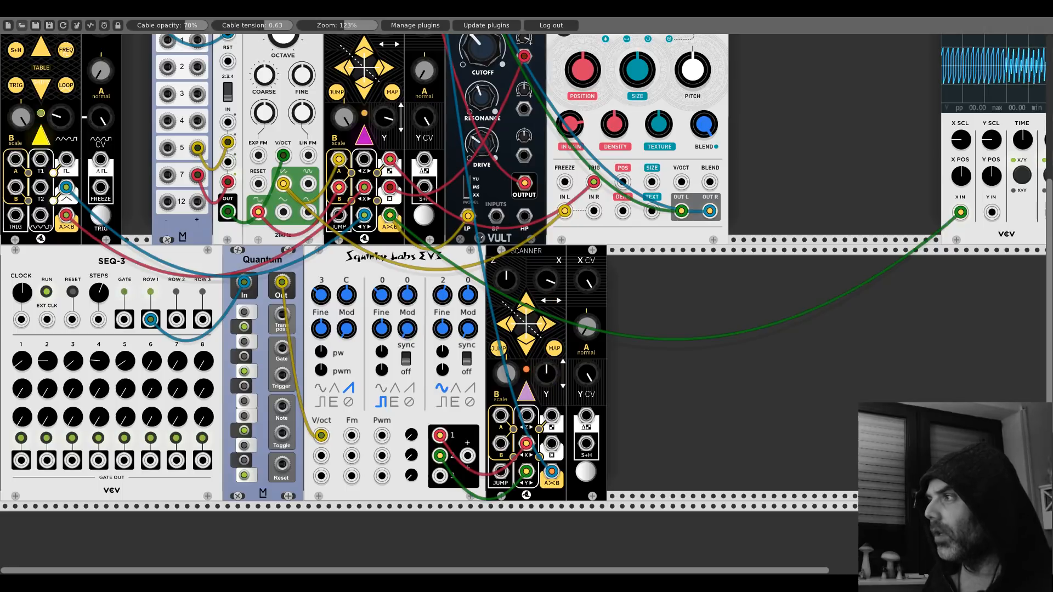
double_click(548, 281)
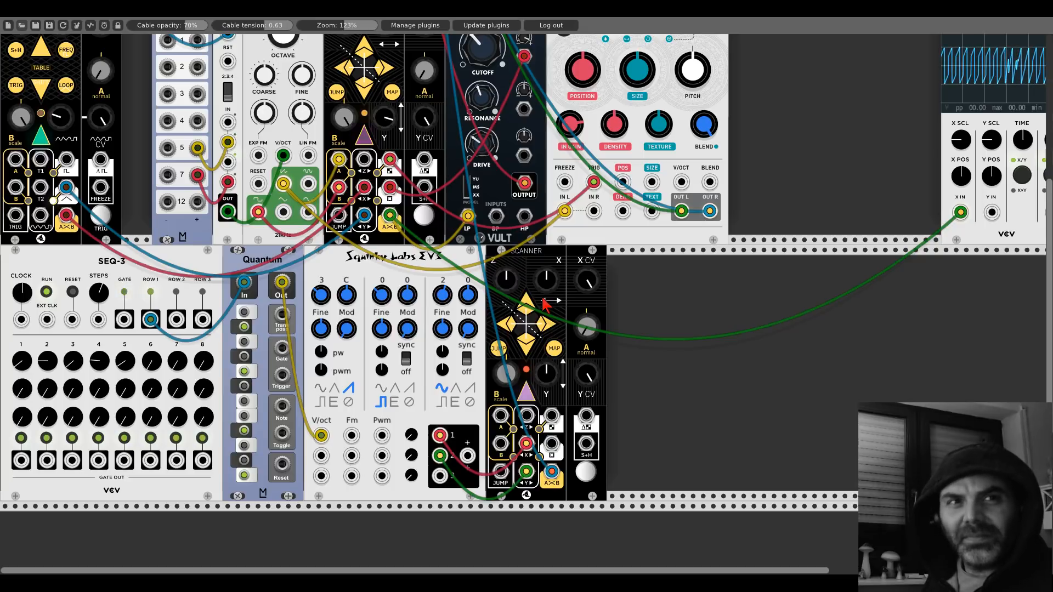
- Patch the second Scanner's checkered-square output to mixer channel 4 and the output above its S+H jack to channel 5
drag(550, 419, 428, 54)
scroll(550, 422, up, 11)
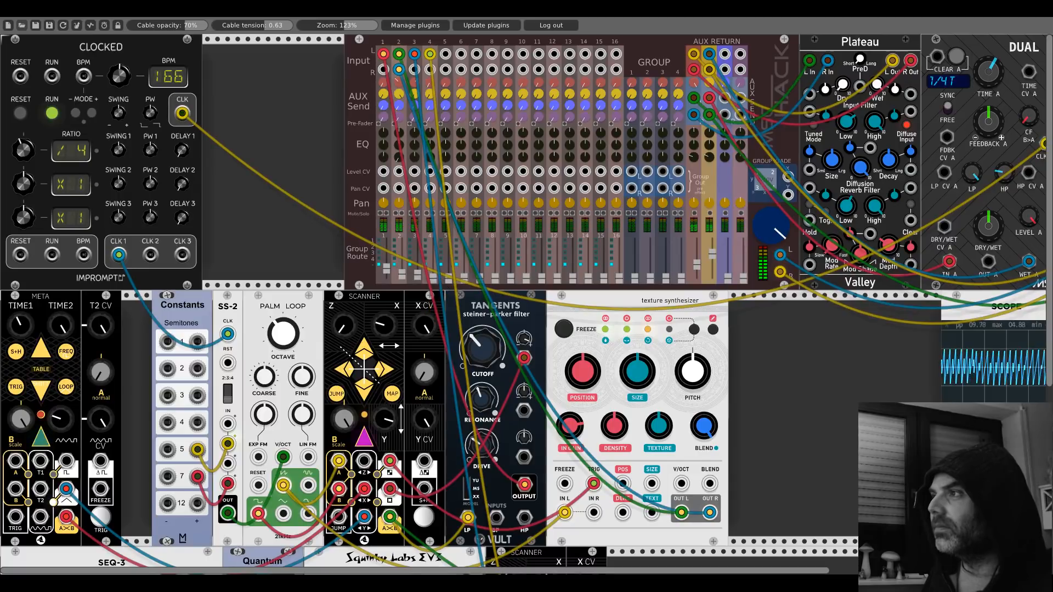
scroll(450, 296, down, 11)
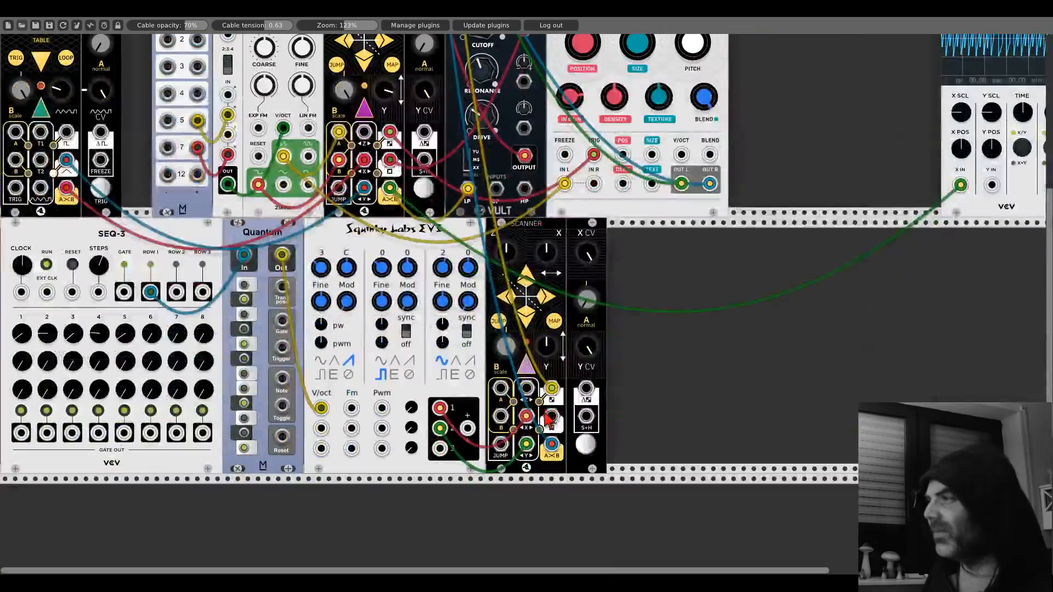
drag(552, 445, 630, 359)
scroll(551, 436, up, 11)
scroll(630, 366, down, 12)
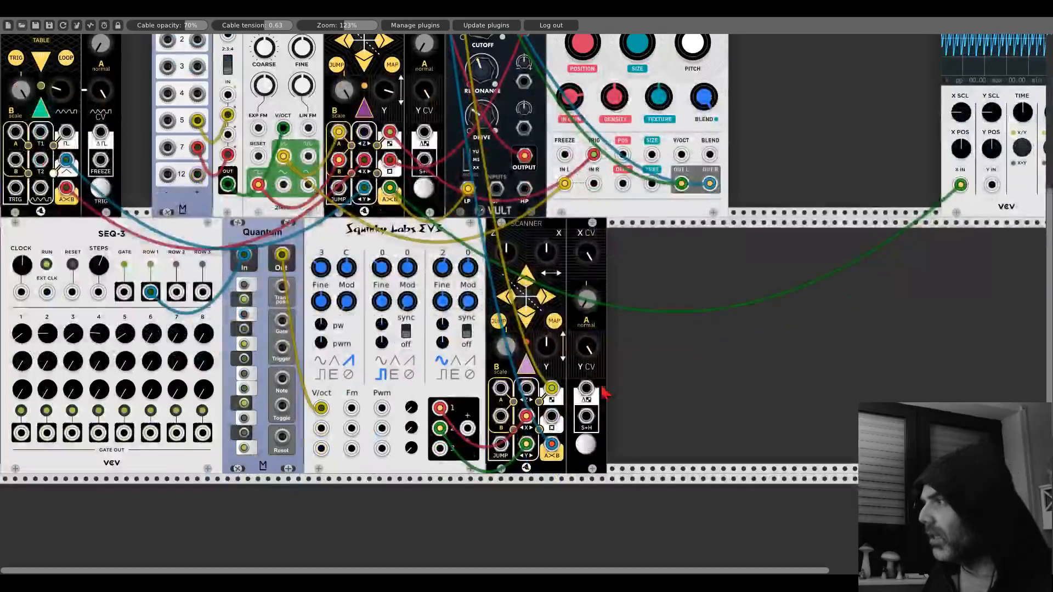
drag(585, 389, 445, 54)
scroll(586, 390, up, 12)
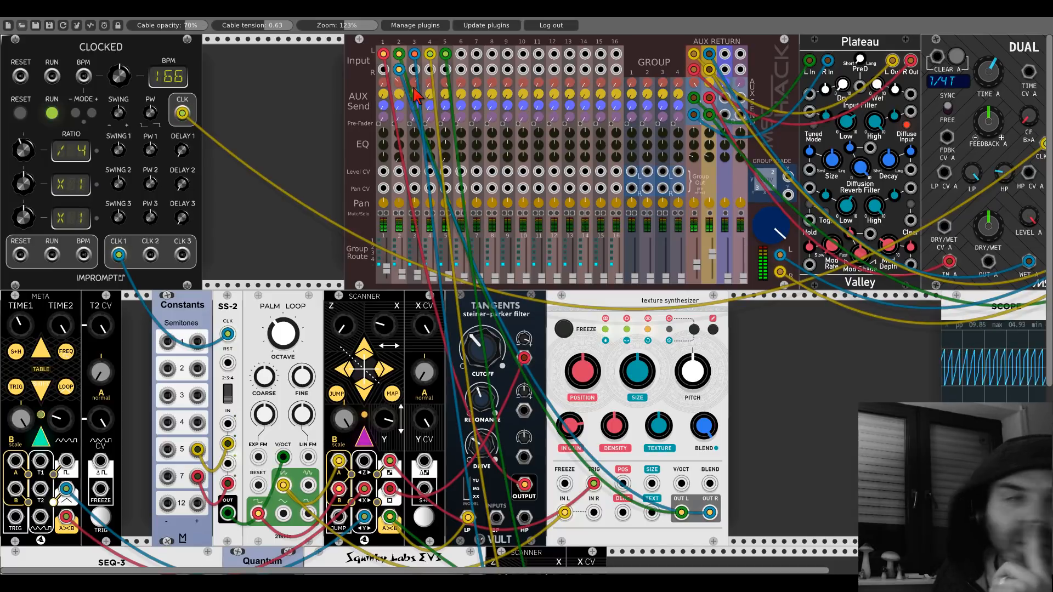
- Fine-tune the second Scanner's Z control
scroll(546, 340, down, 5)
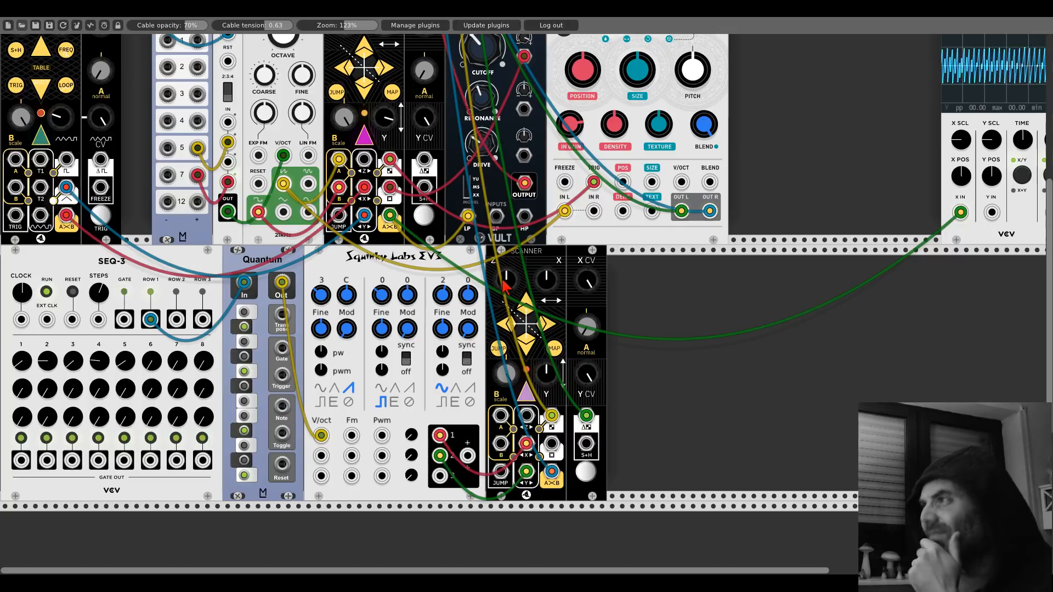
drag(506, 285, 506, 271)
scroll(481, 268, up, 5)
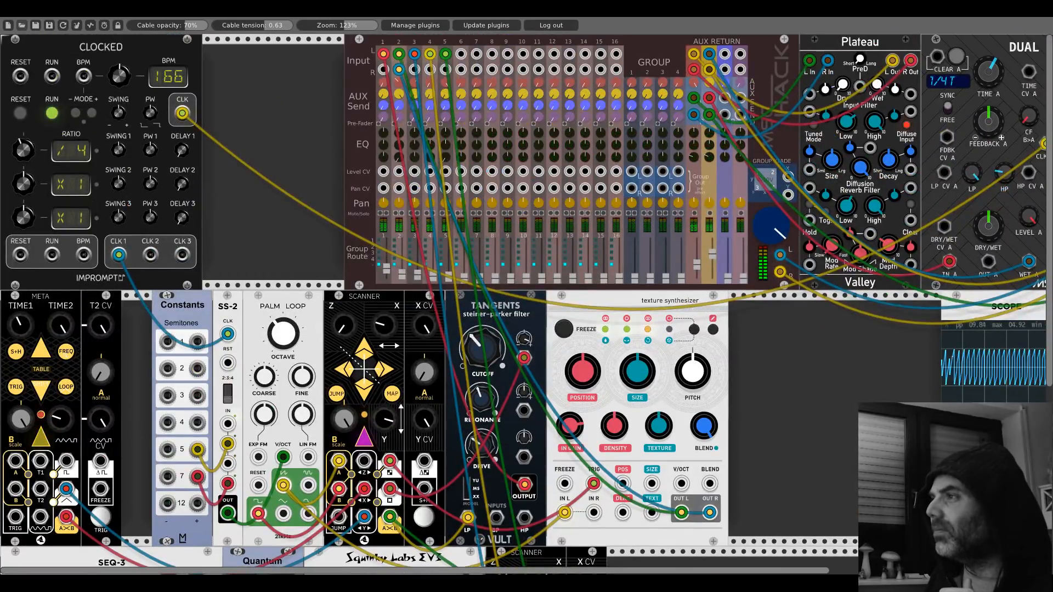
- Patch SS-2's OUT to Quantum's Transpose input
scroll(312, 265, down, 1)
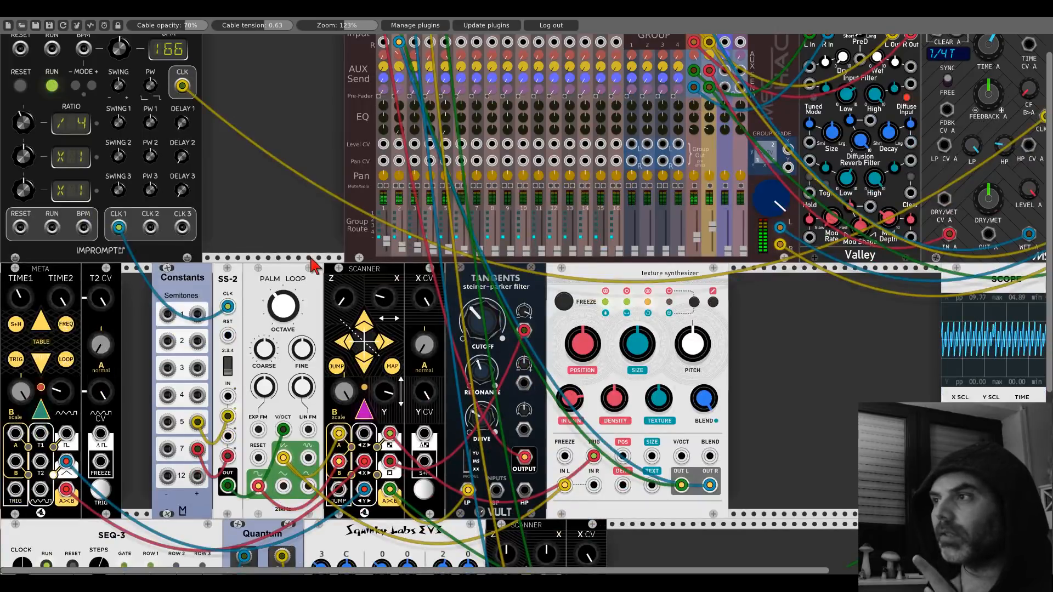
scroll(311, 265, down, 6)
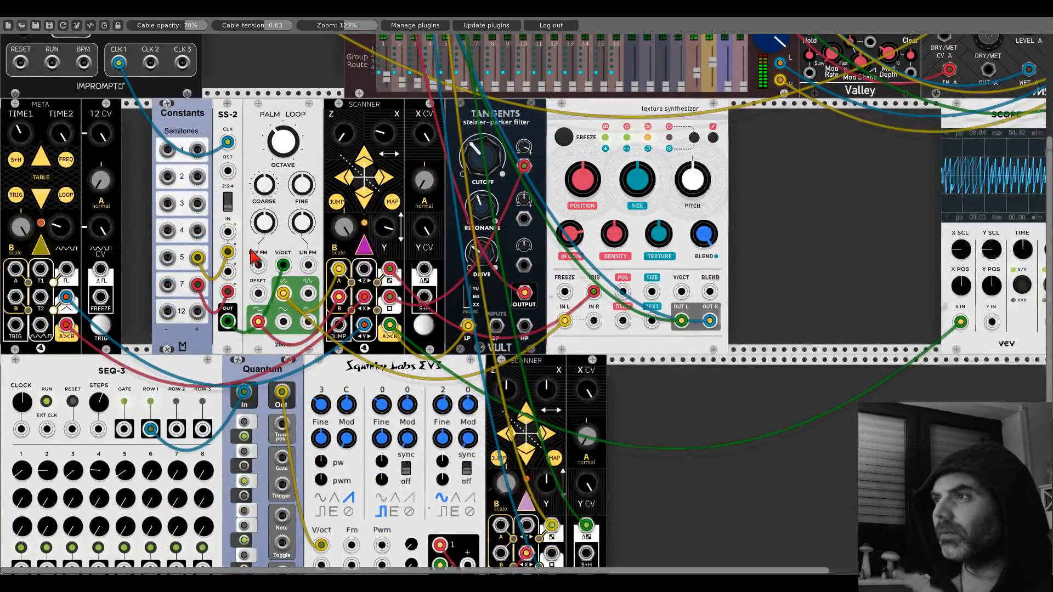
scroll(254, 258, down, 3)
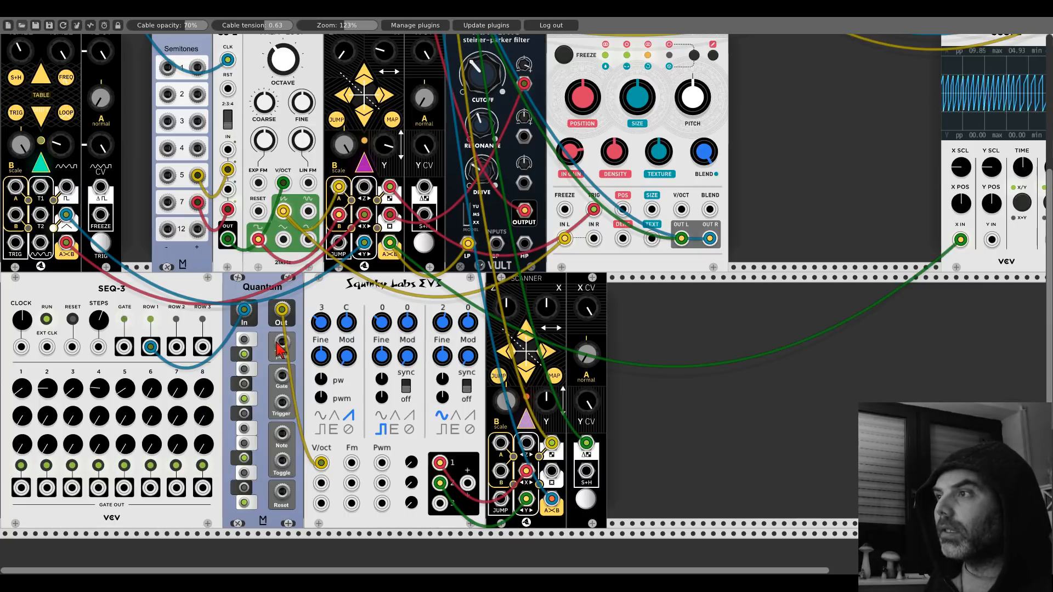
drag(279, 348, 228, 240)
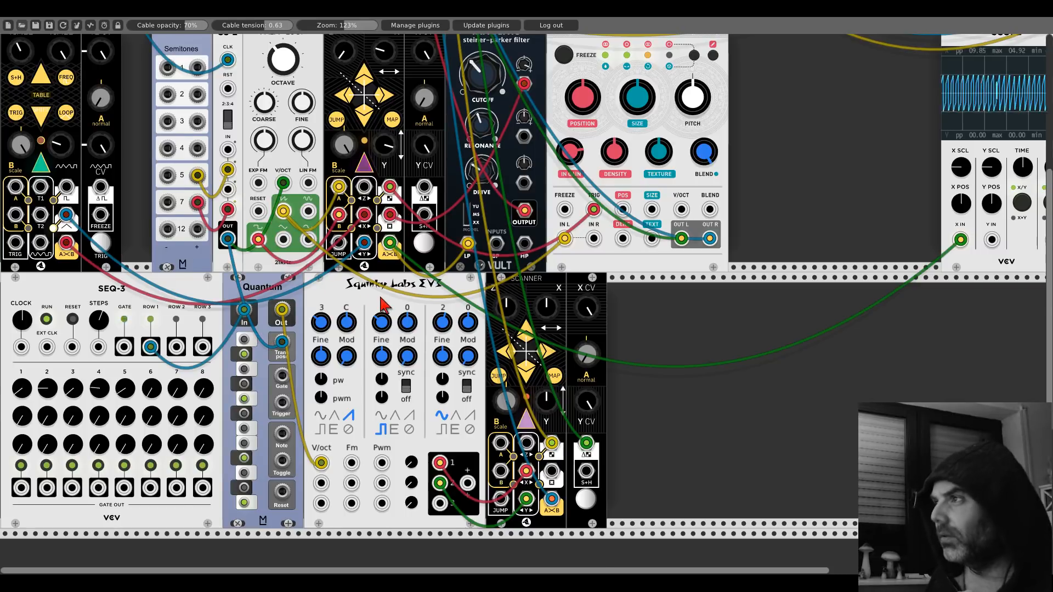
scroll(384, 298, up, 5)
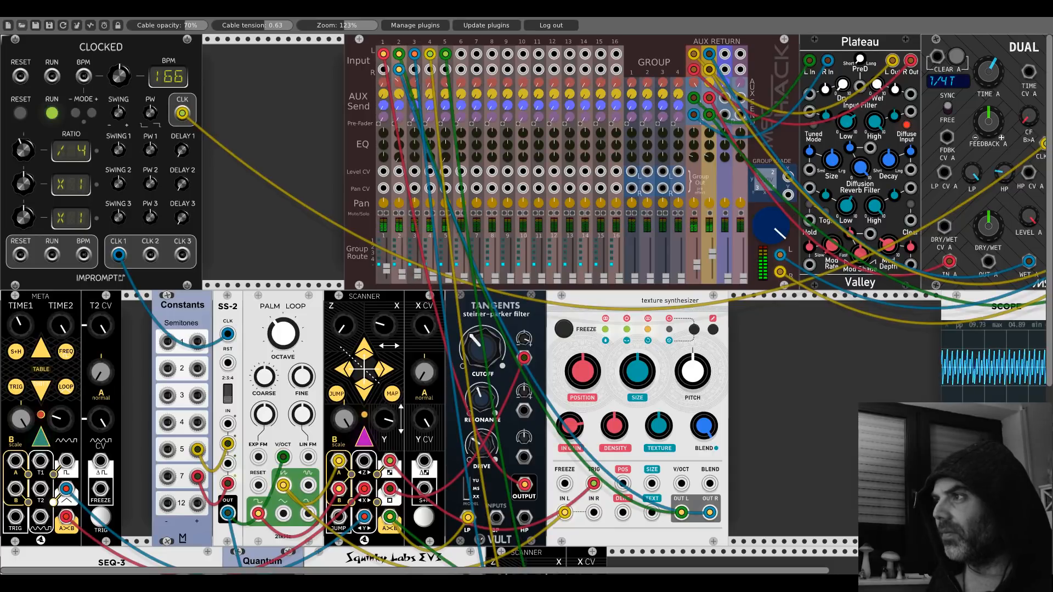
- Patch EV3's output 3 to the second Scanner, moving it from the A to the B input, and adjust the B scale
scroll(439, 379, down, 6)
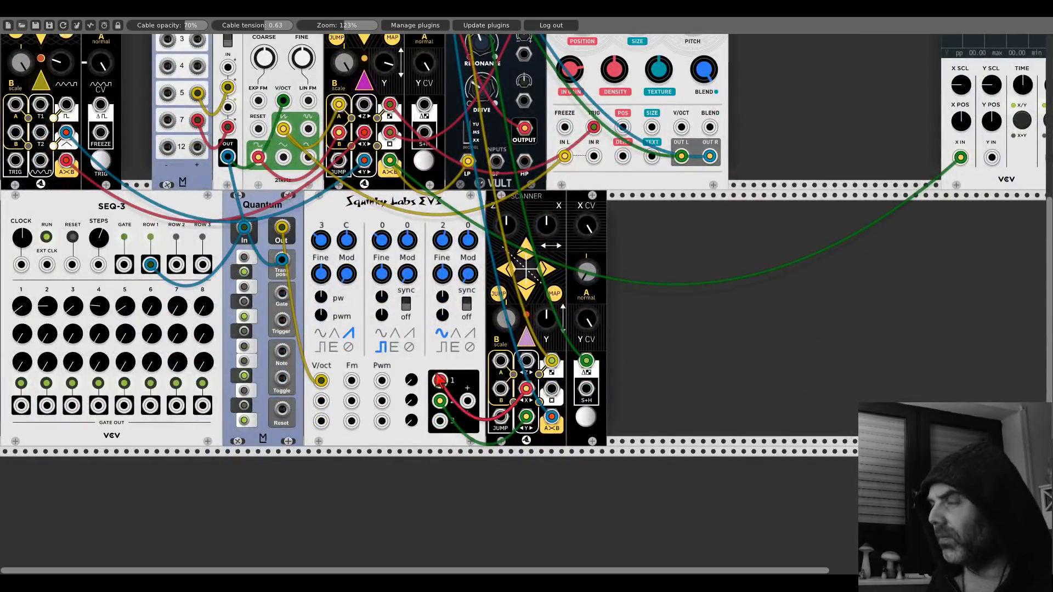
click(582, 418)
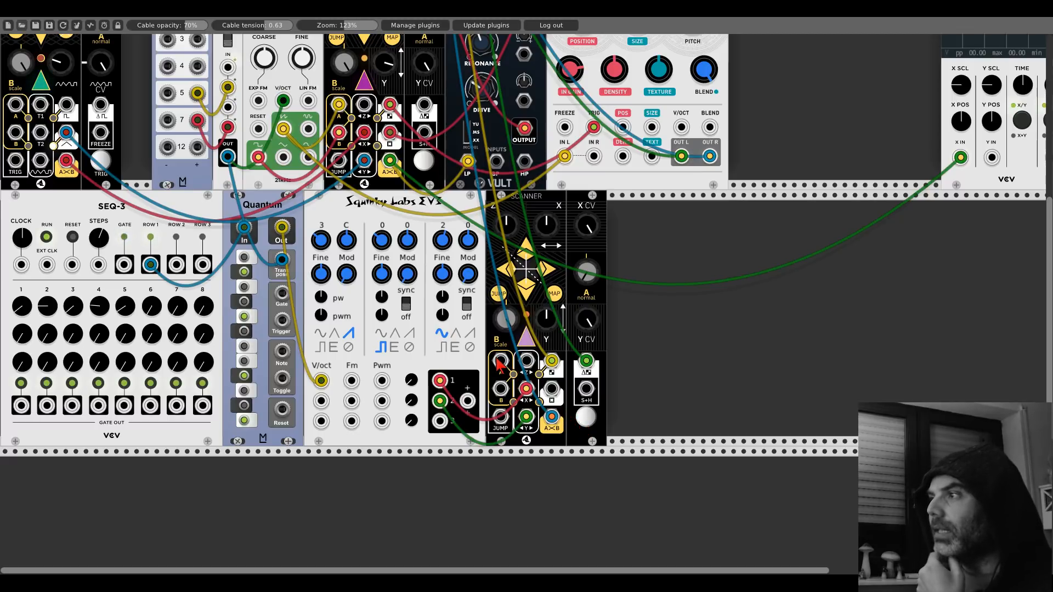
drag(501, 363, 444, 425)
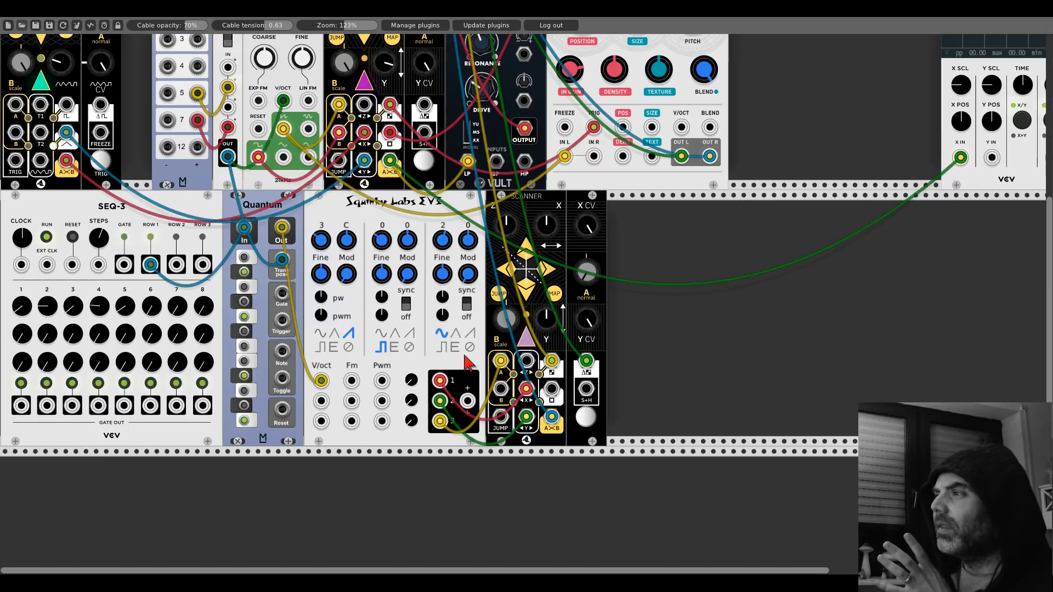
drag(506, 315, 505, 314)
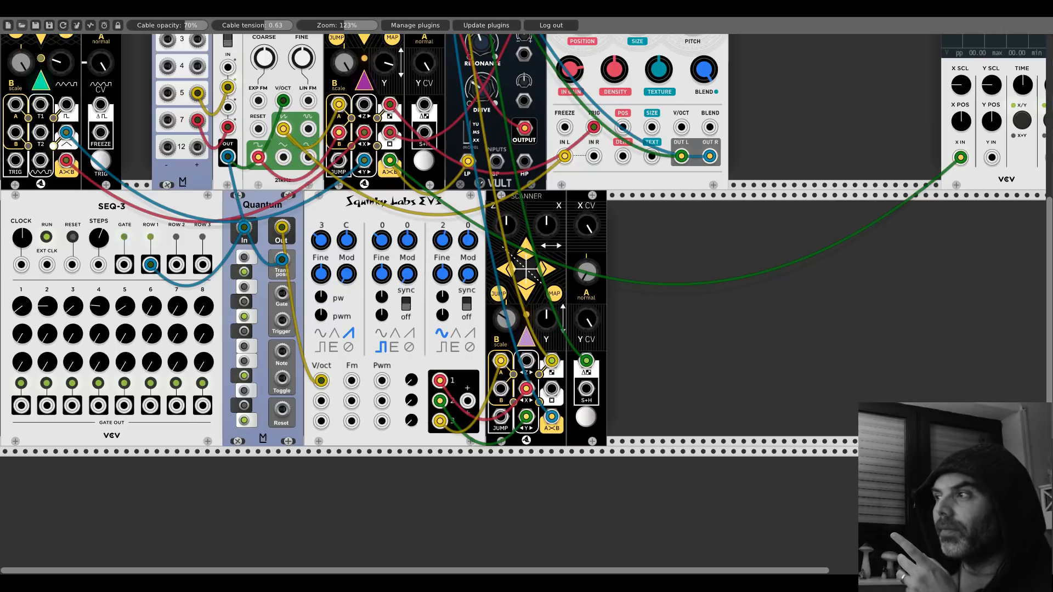
drag(505, 315, 505, 322)
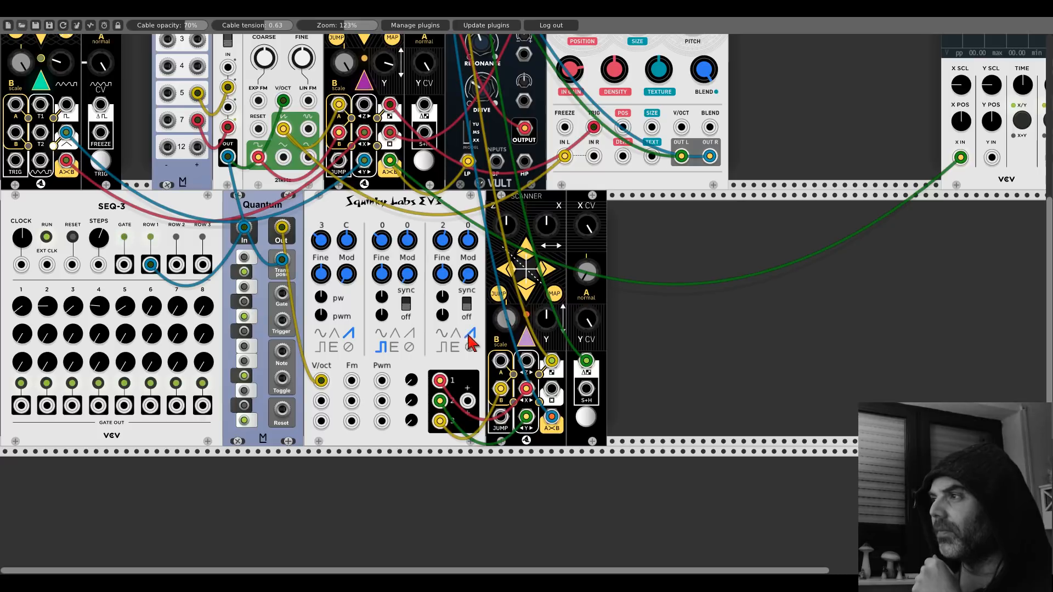
- Set EV3's third oscillator to a sine wave after trying another waveform
click(449, 347)
click(441, 335)
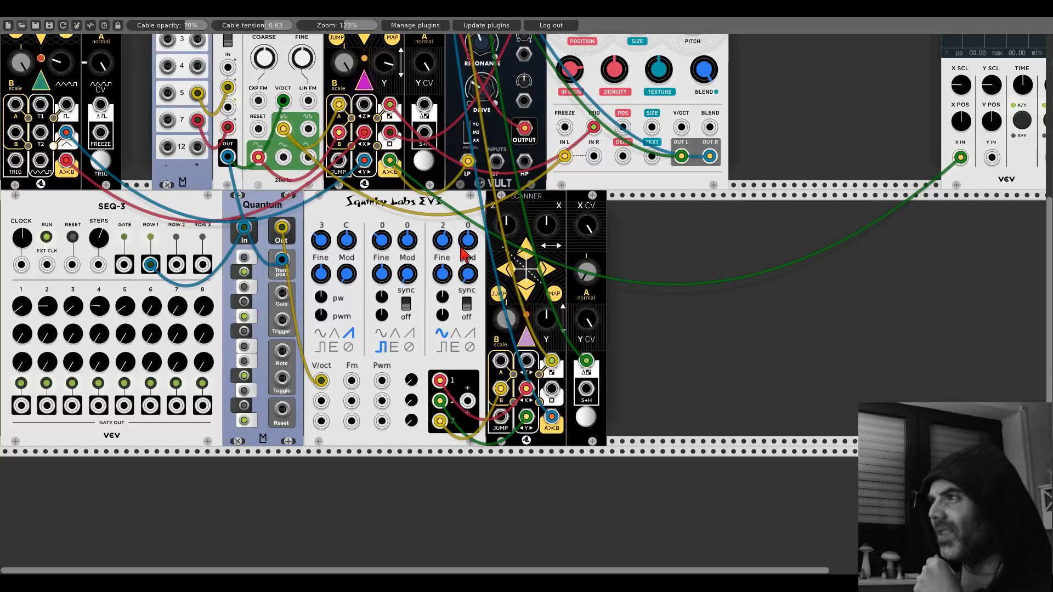
- Set the semitone interval of EV3's third oscillator to 5th
drag(467, 246, 467, 246)
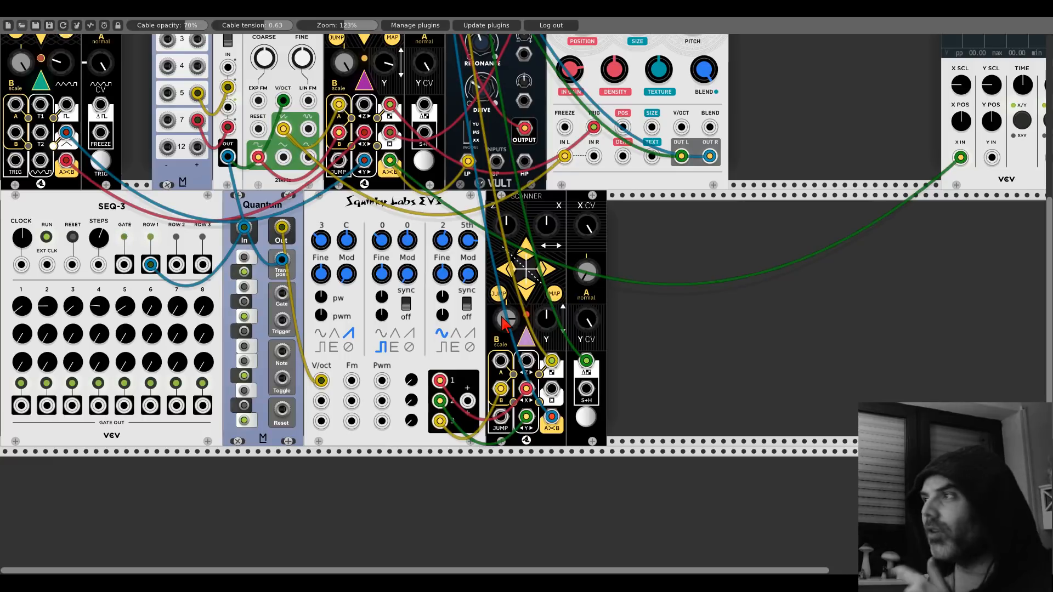
scroll(378, 331, up, 5)
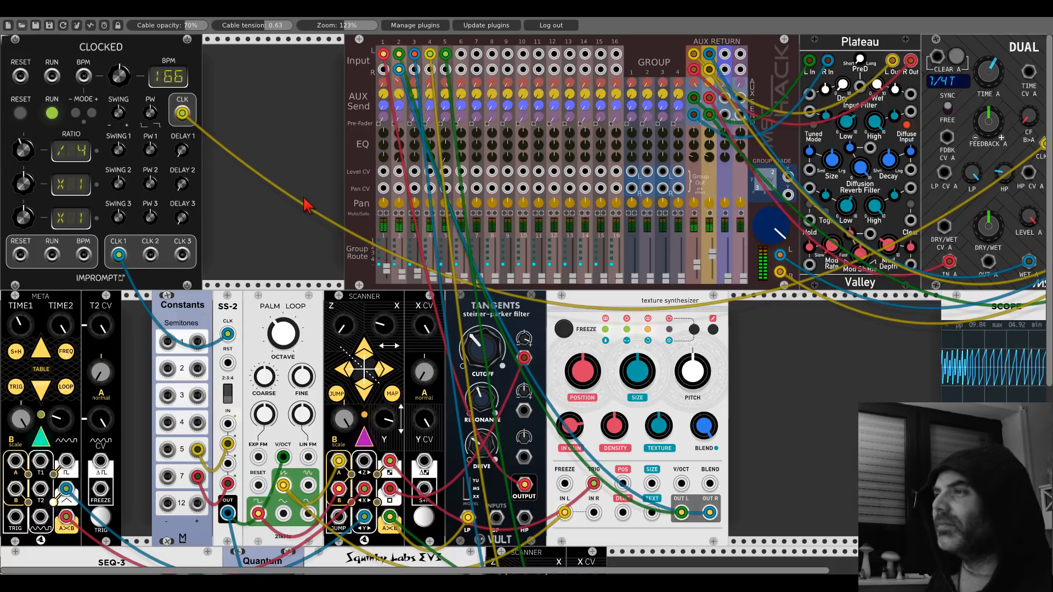
scroll(306, 206, down, 10)
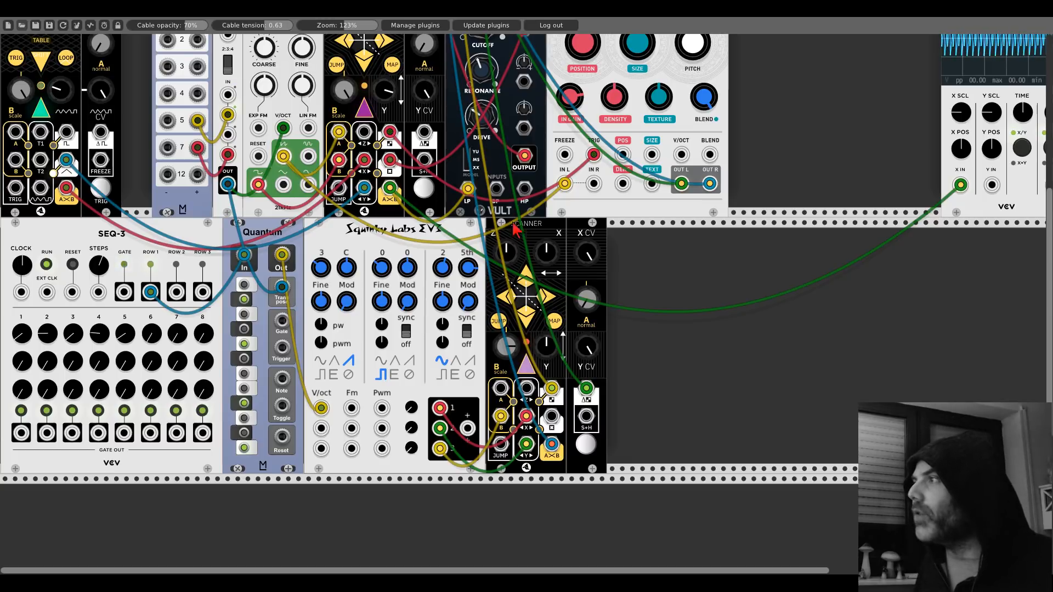
right_click(529, 240)
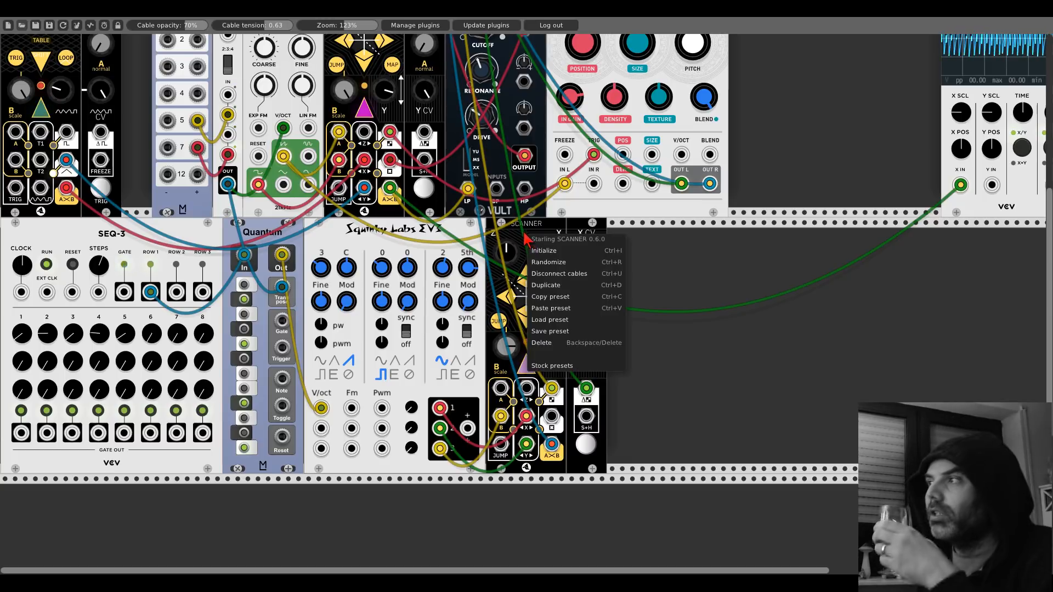
click(522, 233)
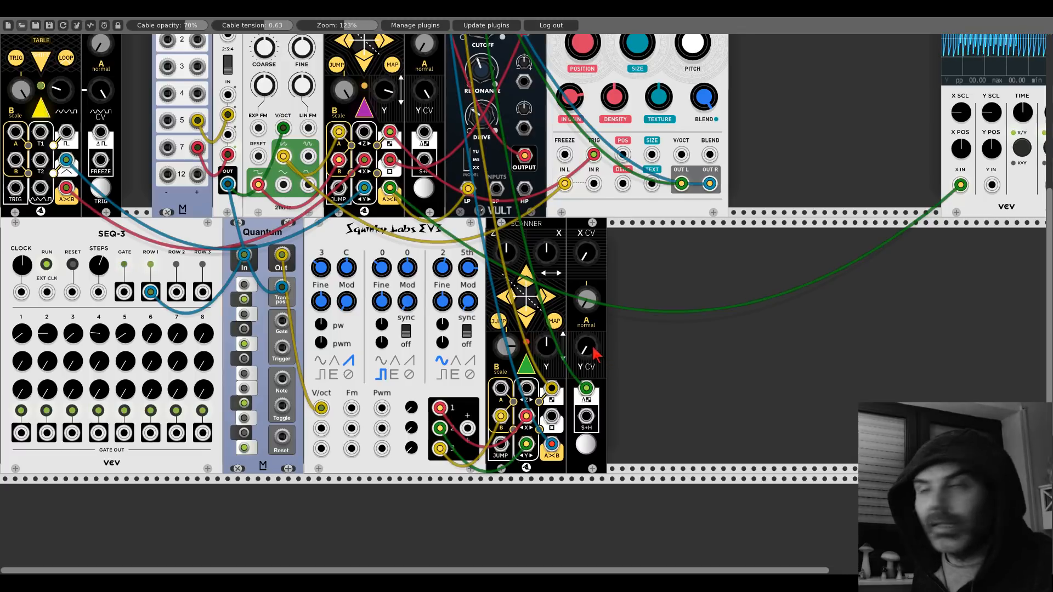
- Try different Y CV amounts on the second Scanner
drag(592, 348, 585, 224)
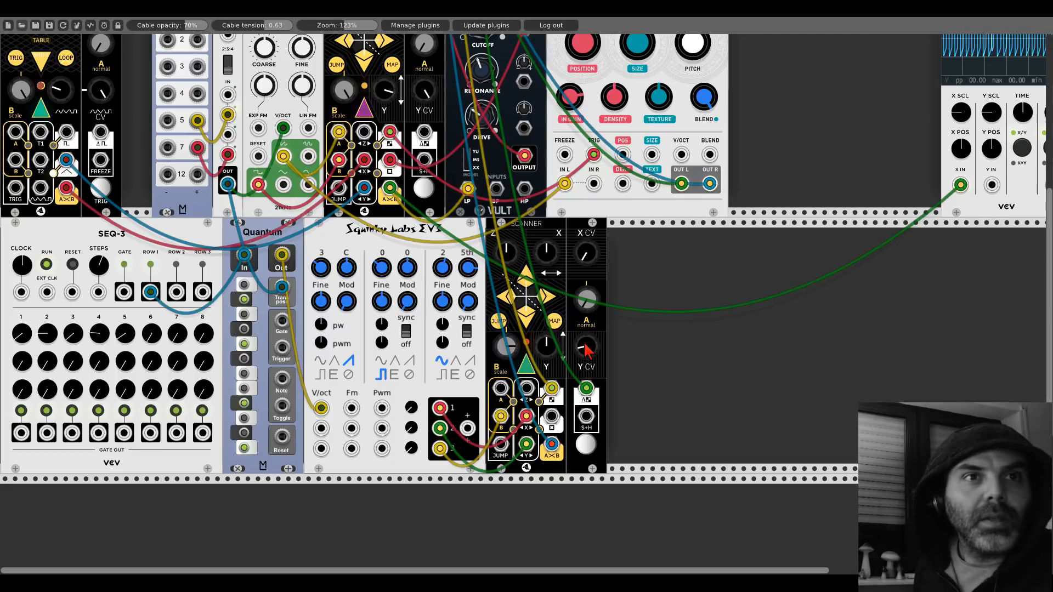
drag(585, 349, 586, 339)
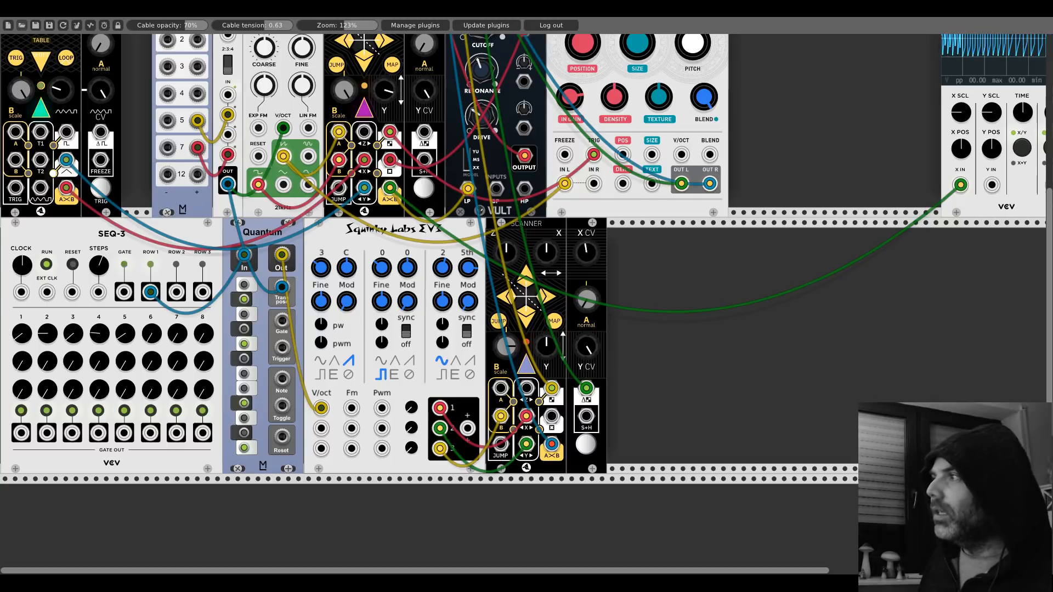
scroll(499, 272, up, 5)
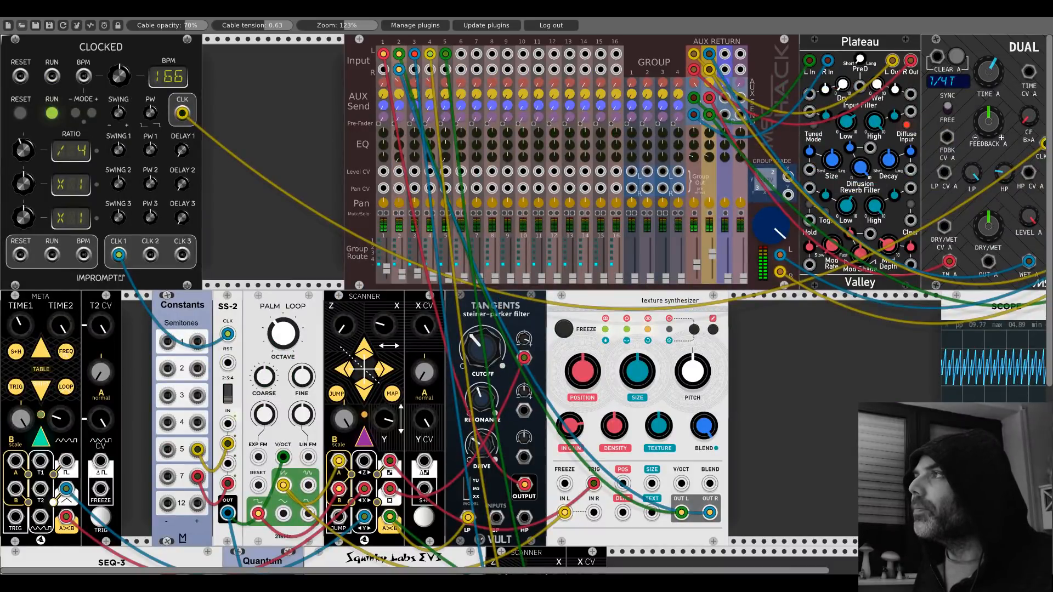
scroll(499, 159, down, 5)
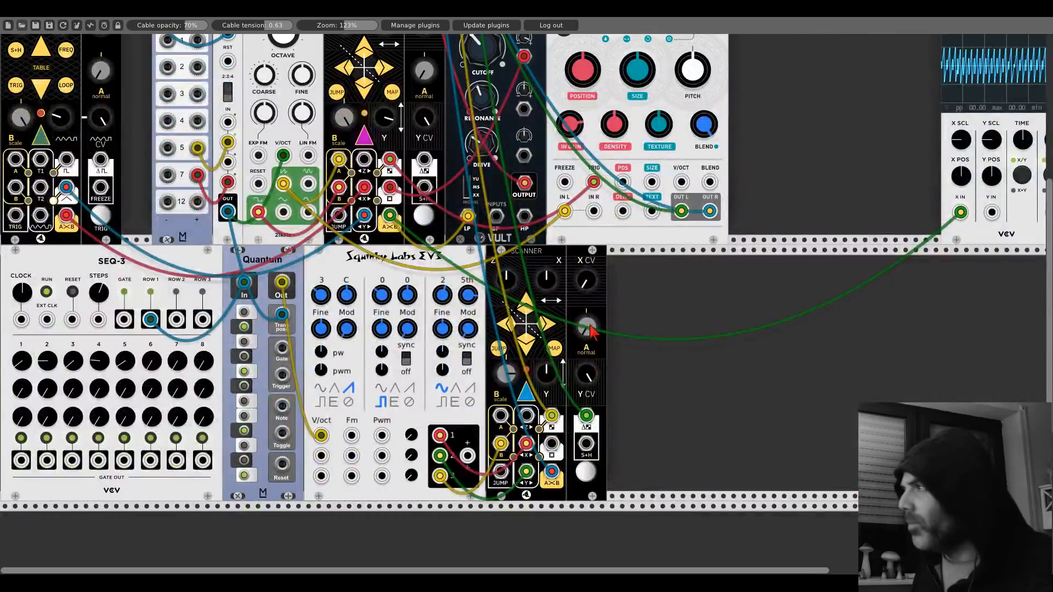
drag(587, 380, 587, 455)
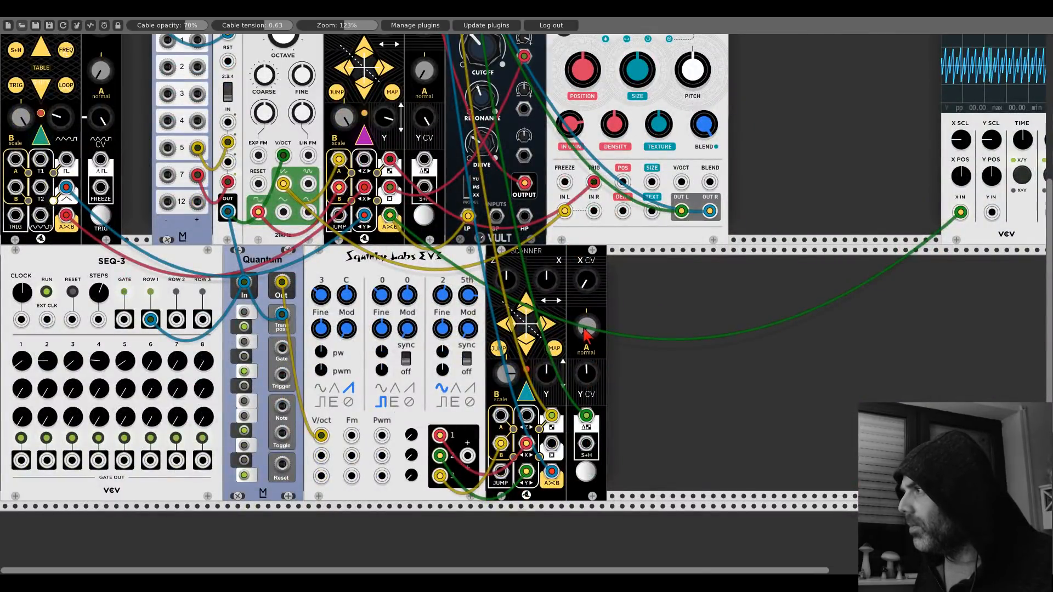
- Adjust the second Scanner's A level and vary its X CV amount
drag(586, 330, 586, 390)
drag(589, 279, 590, 230)
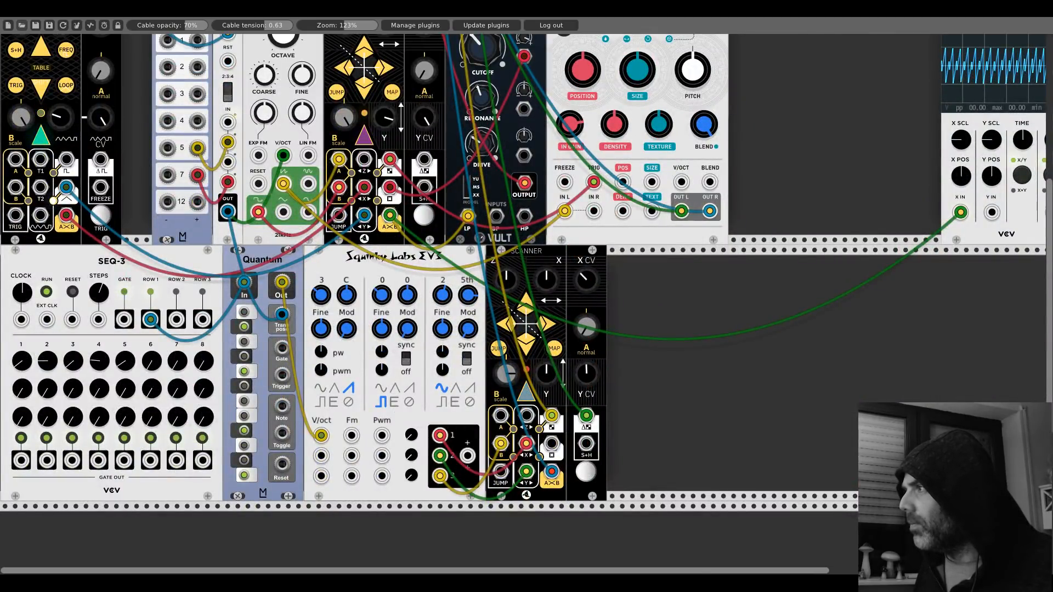
drag(587, 280, 587, 337)
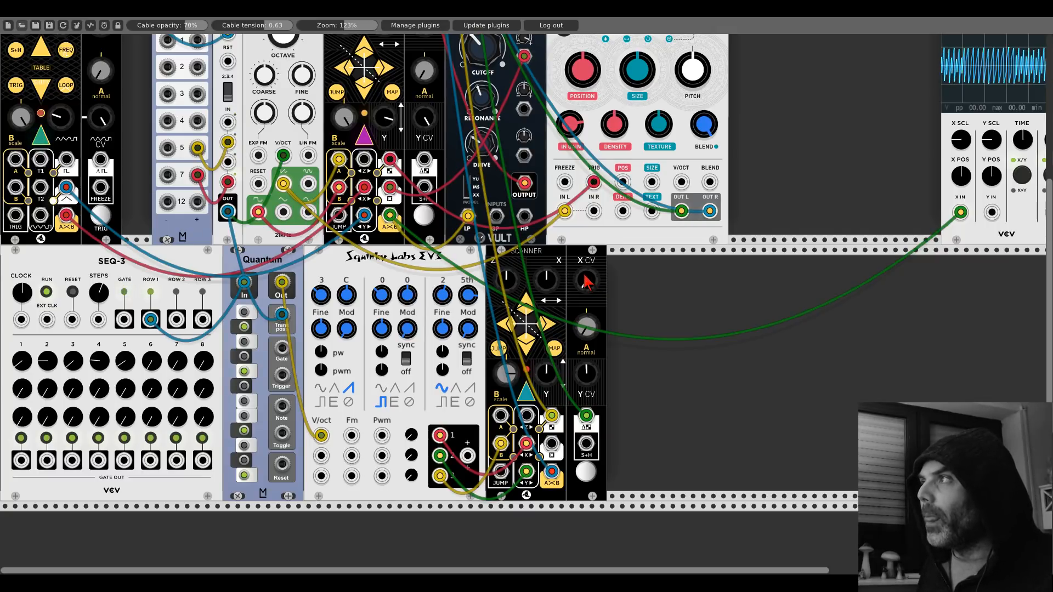
- Move the Scope to the row of the second Scanner, check META's output above A><B on its X input, and unplug that cable
drag(975, 57, 739, 281)
mouse_move(726, 472)
mouse_down()
mouse_move(724, 483)
mouse_move(727, 470)
mouse_move(165, 246)
mouse_move(67, 189)
mouse_up()
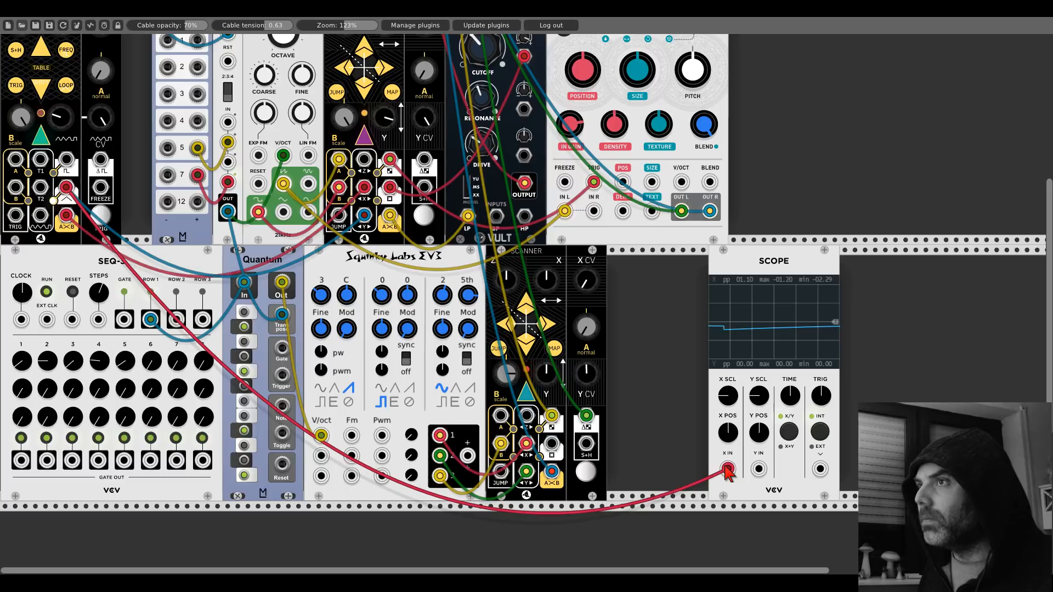
drag(728, 469, 260, 265)
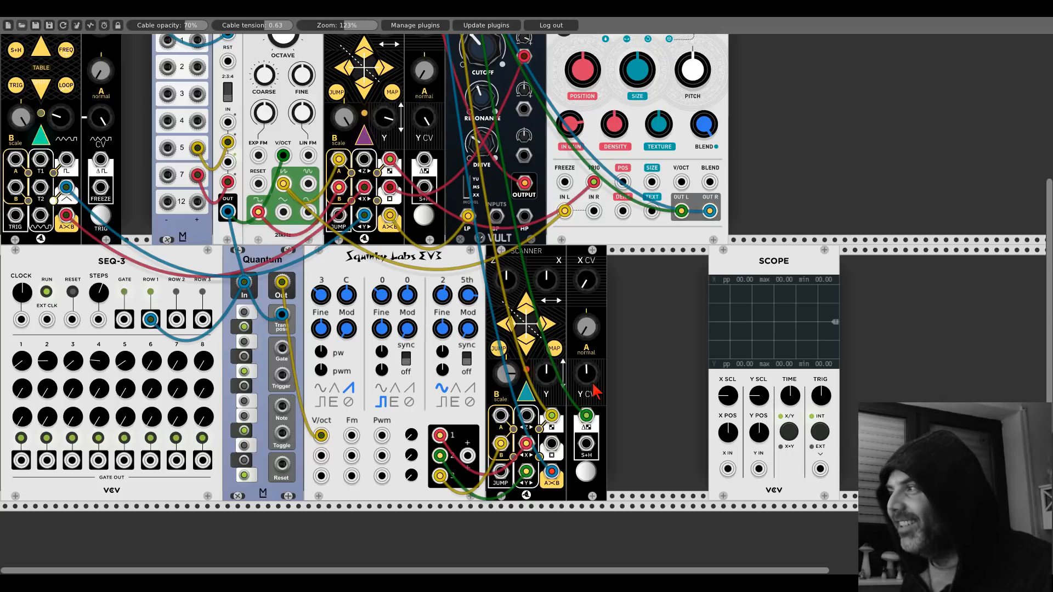
- Adjust the second Scanner's Y CV and add a VCA-1 module beside it
mouse_move(587, 375)
mouse_down()
mouse_move(587, 351)
mouse_move(591, 384)
mouse_up()
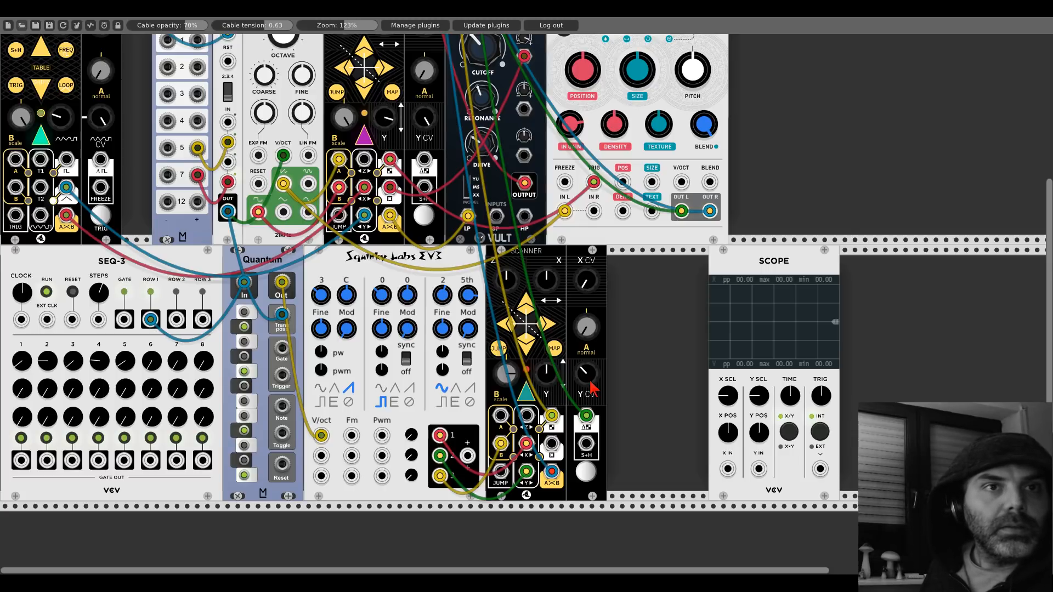
right_click(641, 313)
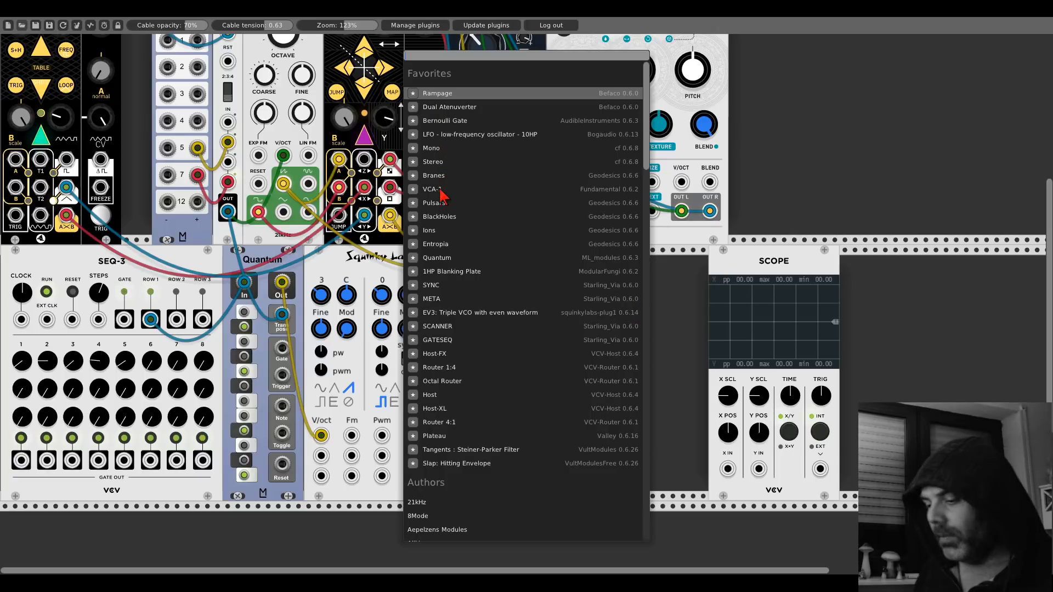
text(vc)
key(BackSpace)
key(BackSpace)
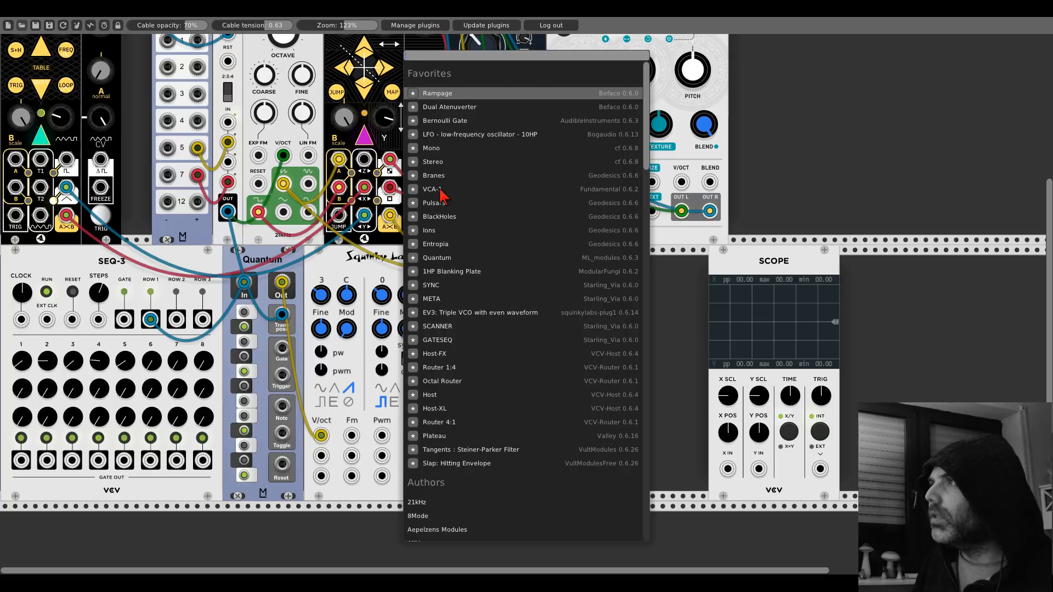
click(440, 190)
- Try several more Y CV amounts on the second Scanner and delete the unused VCA-1 module
mouse_move(582, 379)
mouse_down()
mouse_move(583, 368)
mouse_move(585, 383)
mouse_up()
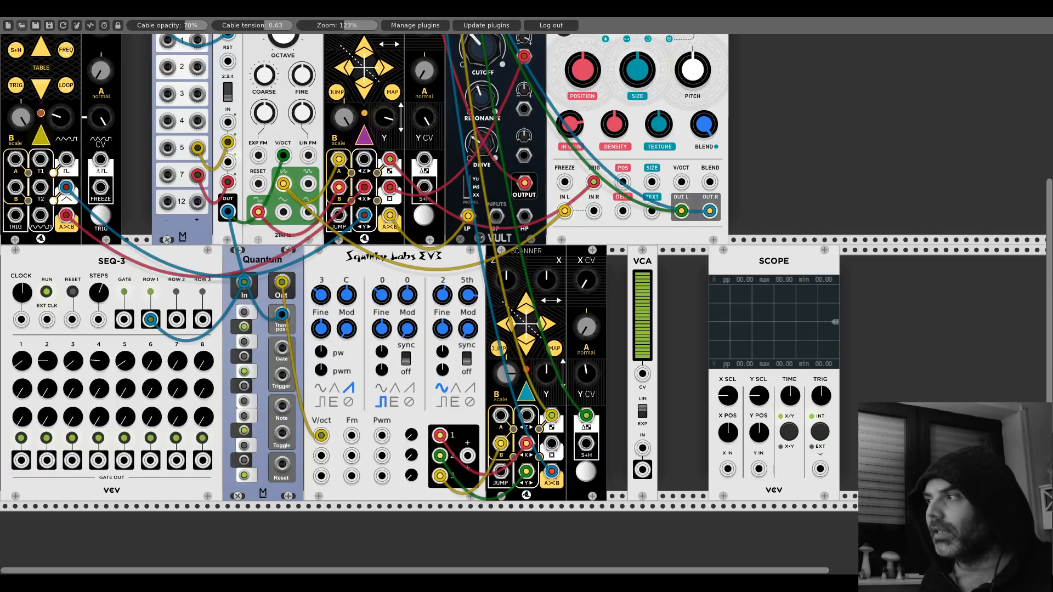
drag(595, 371, 595, 324)
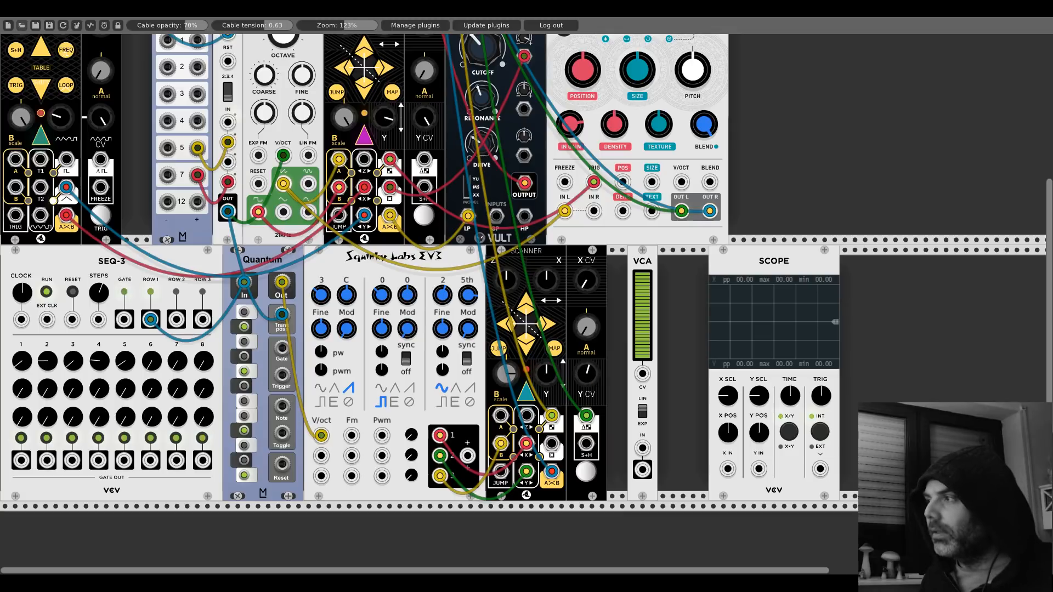
drag(585, 373, 586, 342)
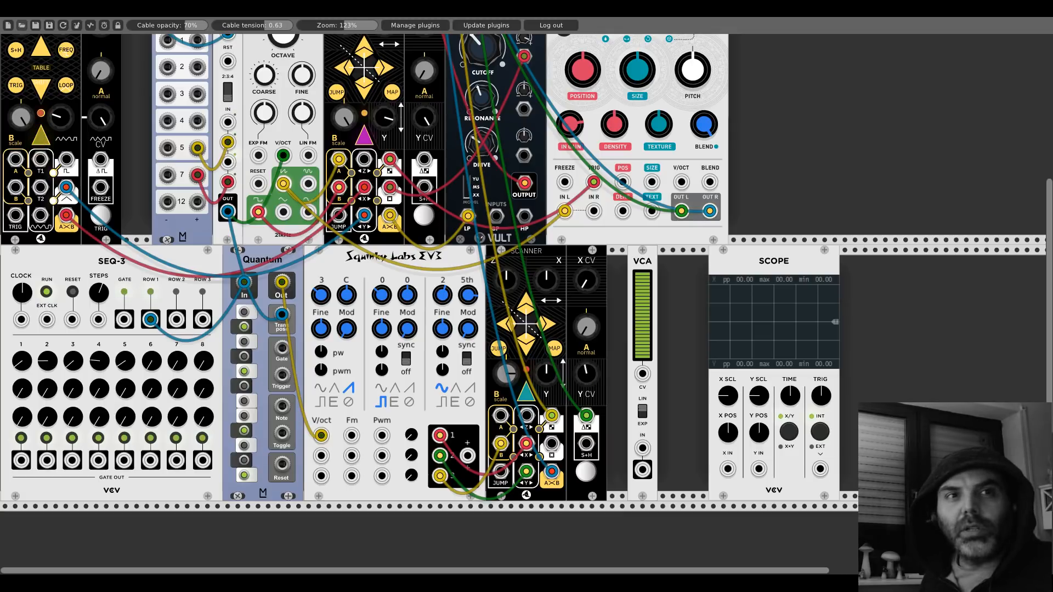
drag(586, 373, 585, 365)
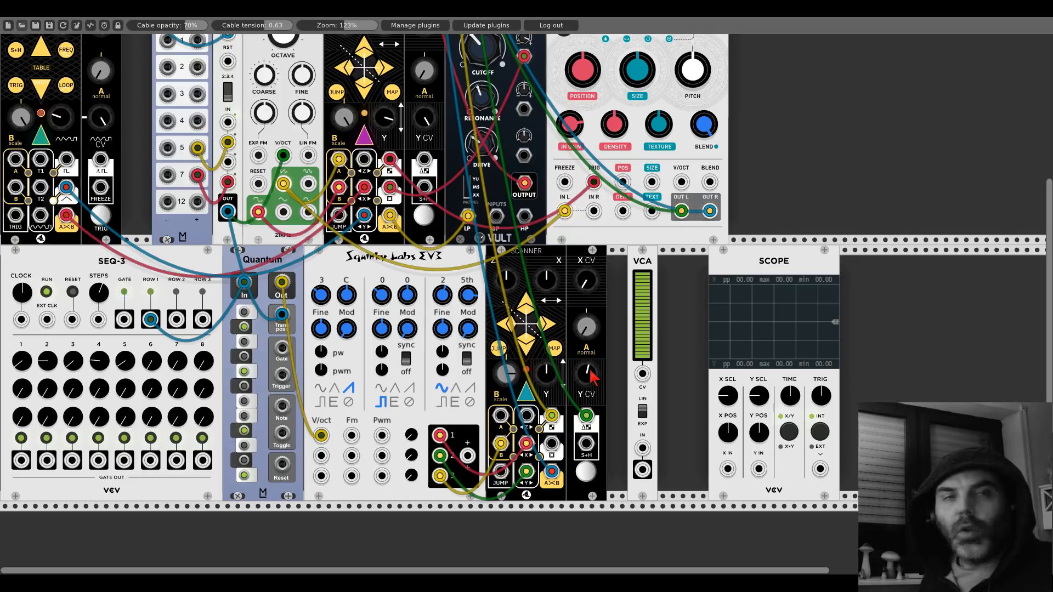
right_click(638, 261)
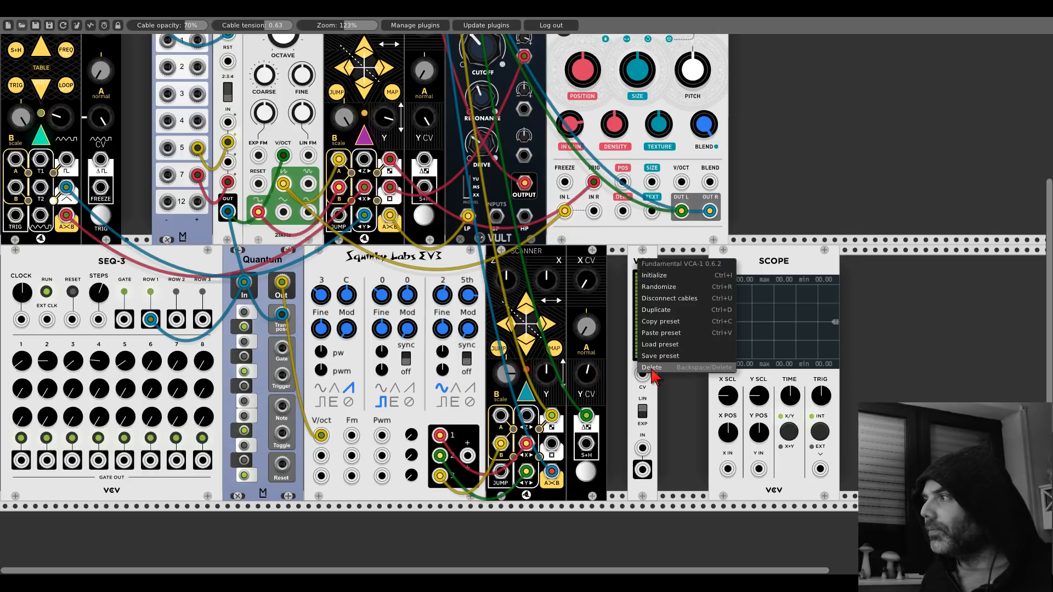
click(651, 368)
- Readjust the second Scanner's Y CV and fine-tune its X CV amount
drag(588, 376, 587, 390)
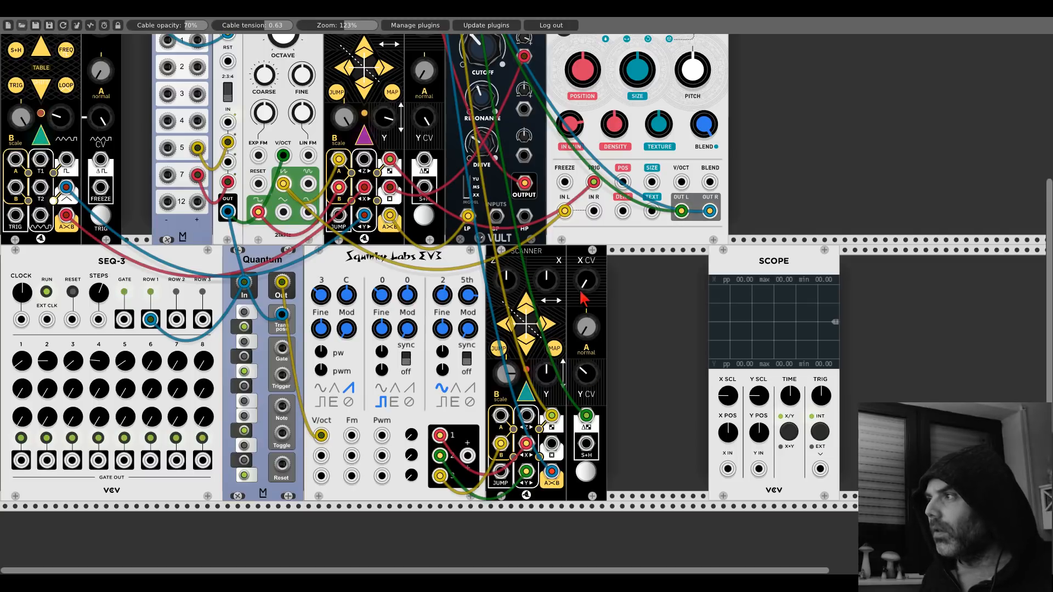
drag(586, 282, 586, 241)
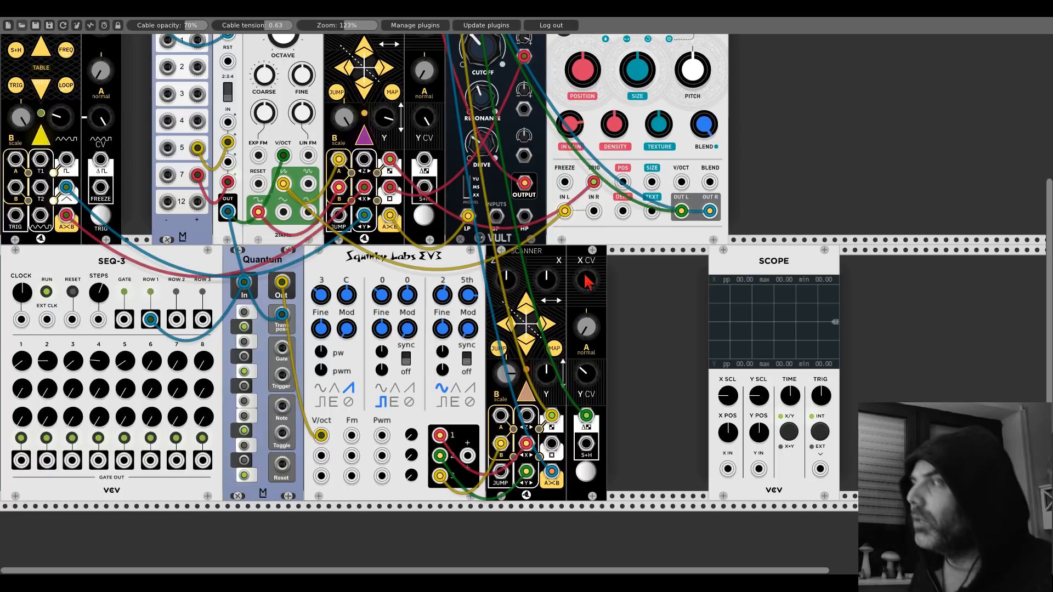
mouse_move(585, 280)
mouse_down()
mouse_move(586, 302)
mouse_move(586, 272)
mouse_move(590, 280)
mouse_up()
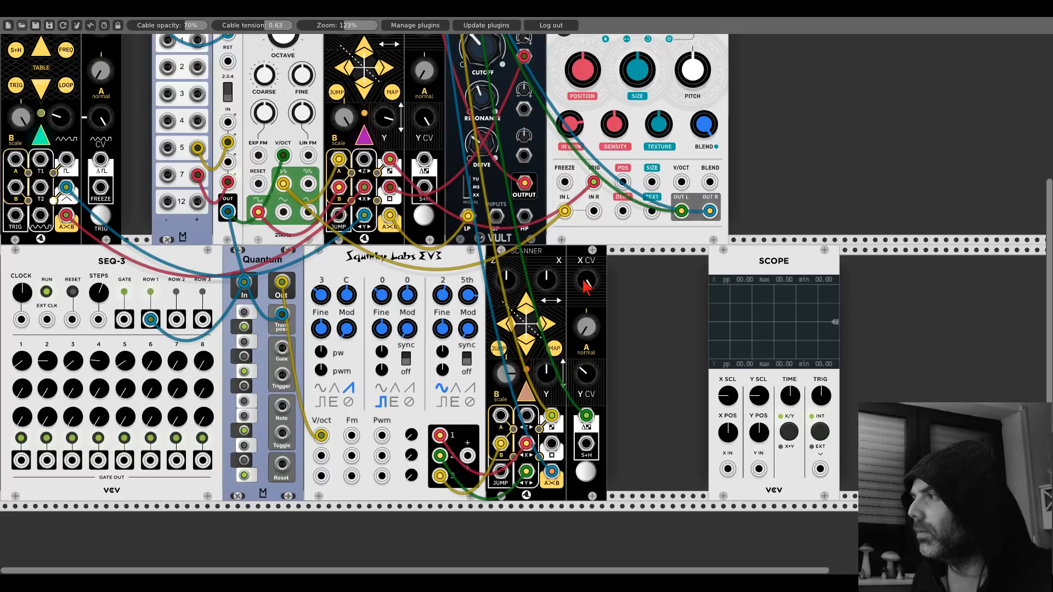
drag(584, 282, 583, 261)
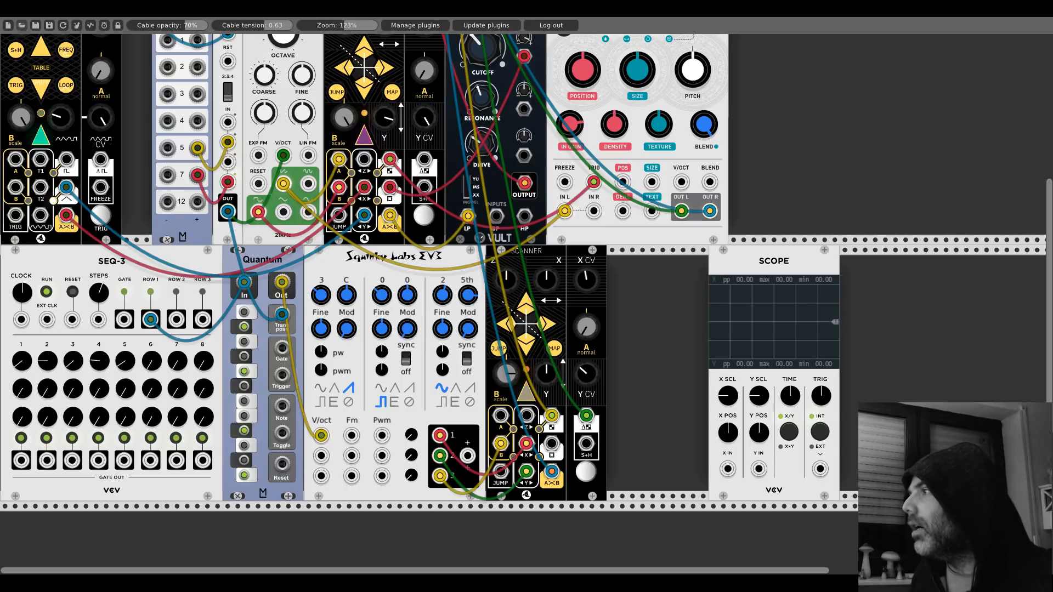
mouse_move(586, 280)
mouse_down()
mouse_move(585, 269)
mouse_move(585, 307)
mouse_move(586, 267)
mouse_move(591, 292)
mouse_up()
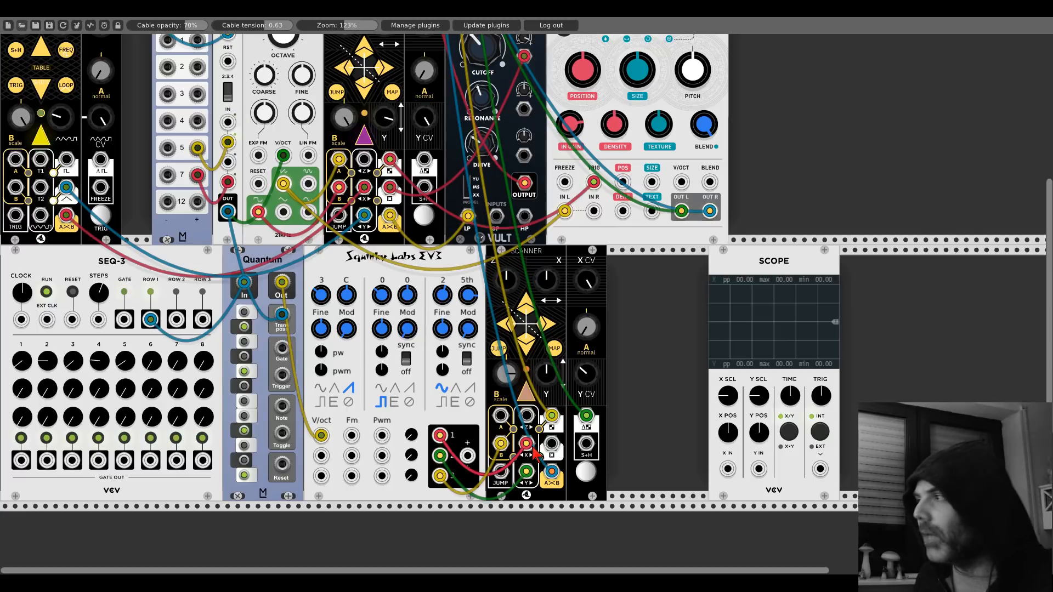
- Insert a VCA-1 between EV3's output 1 and the second Scanner's X input, with its CV fed from META's output above A><B
right_click(620, 345)
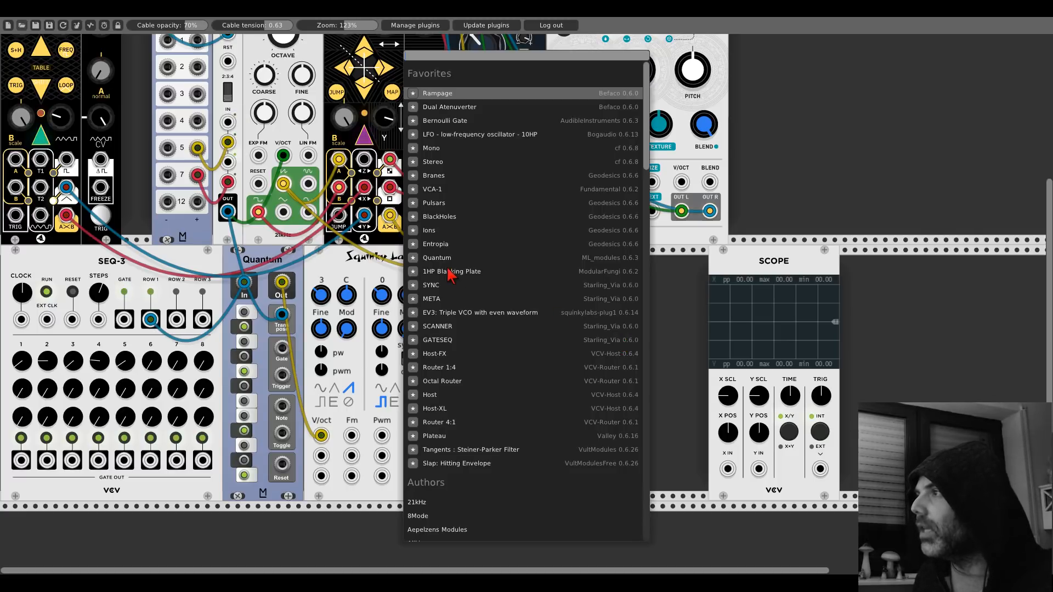
click(446, 189)
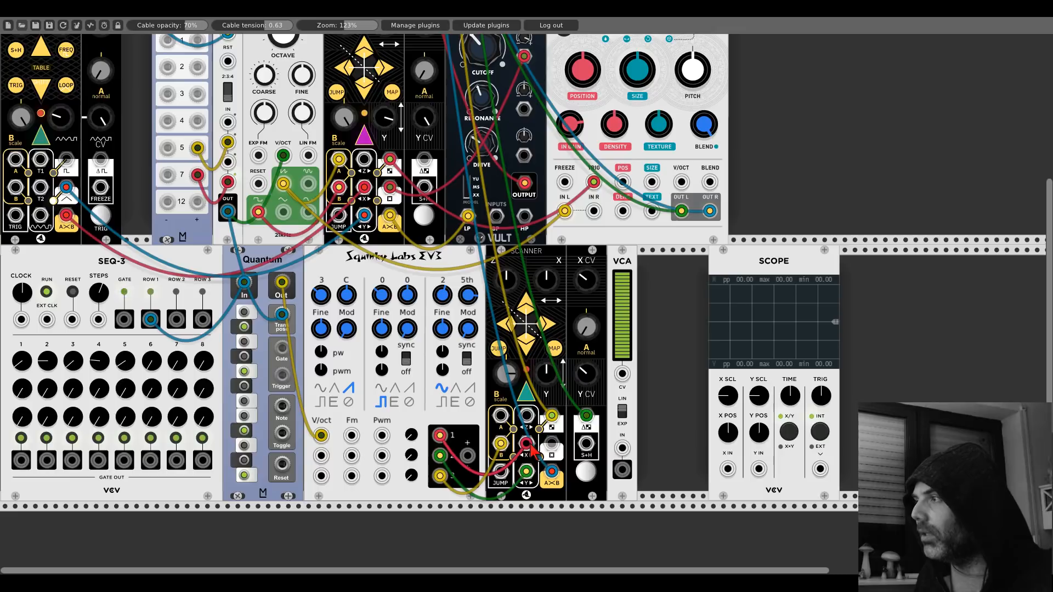
mouse_move(525, 443)
mouse_down()
mouse_move(543, 458)
mouse_move(625, 448)
mouse_move(526, 443)
mouse_up()
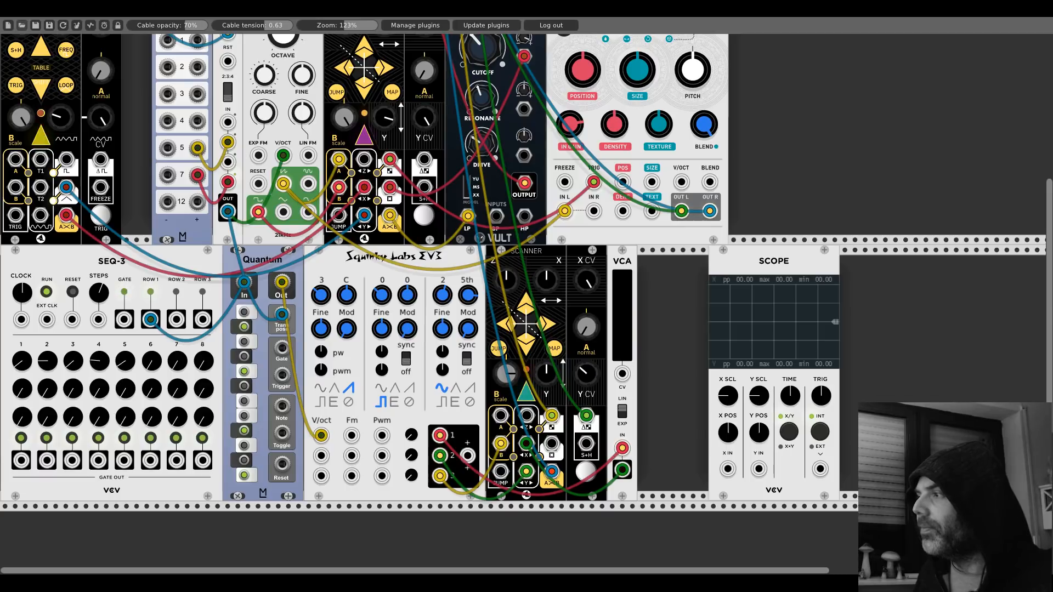
mouse_move(527, 472)
mouse_down()
mouse_move(526, 493)
mouse_move(528, 471)
mouse_up()
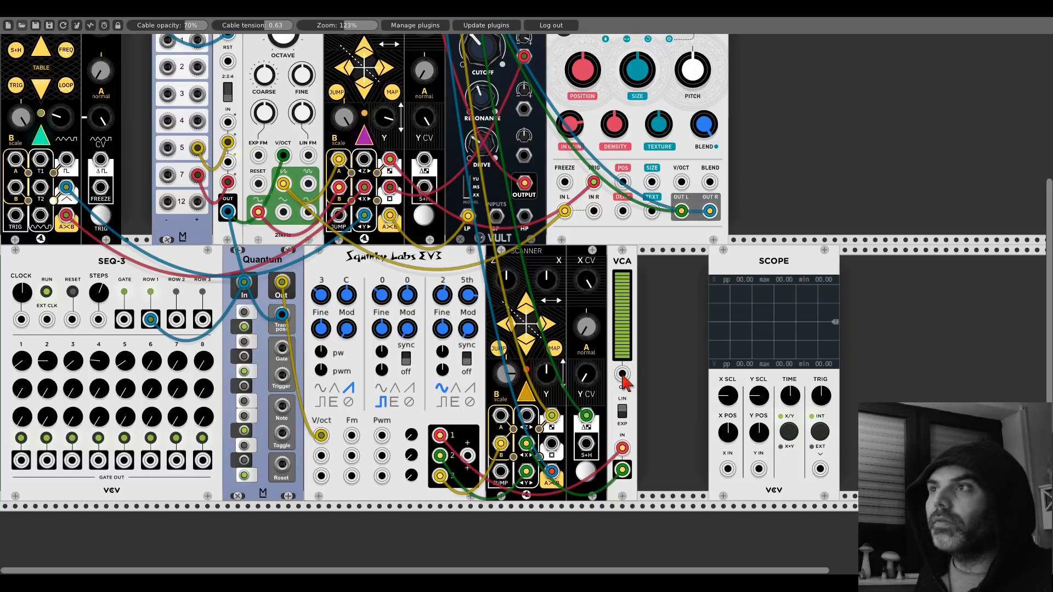
drag(622, 374, 66, 187)
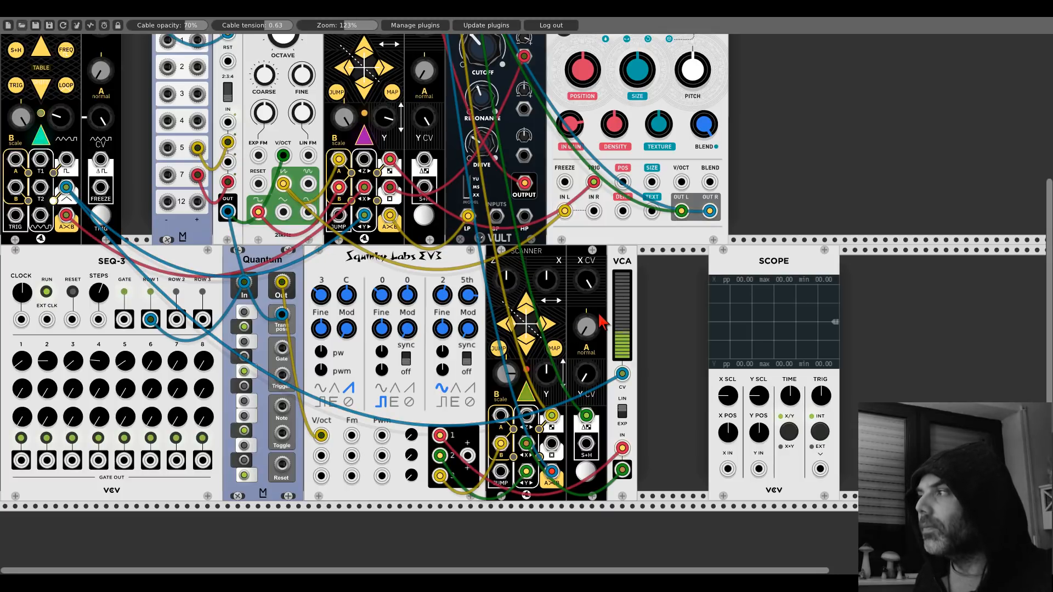
- Make room beside the second Scanner by shifting the VCA and Scope, and add a Utilities (Kinks) module there
drag(622, 351, 693, 351)
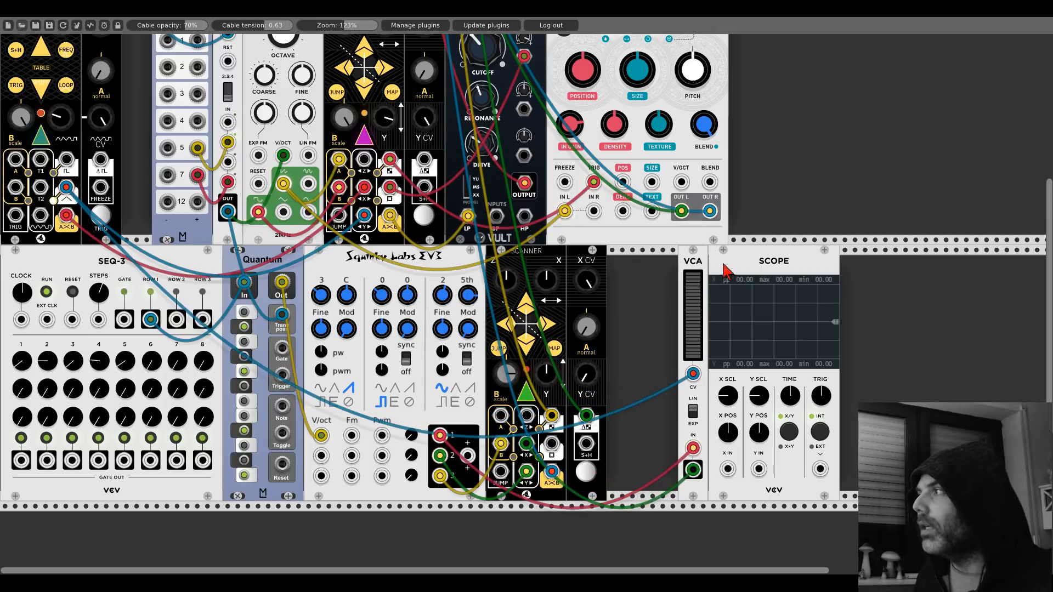
mouse_move(723, 265)
mouse_down()
mouse_move(794, 266)
mouse_move(736, 265)
mouse_up()
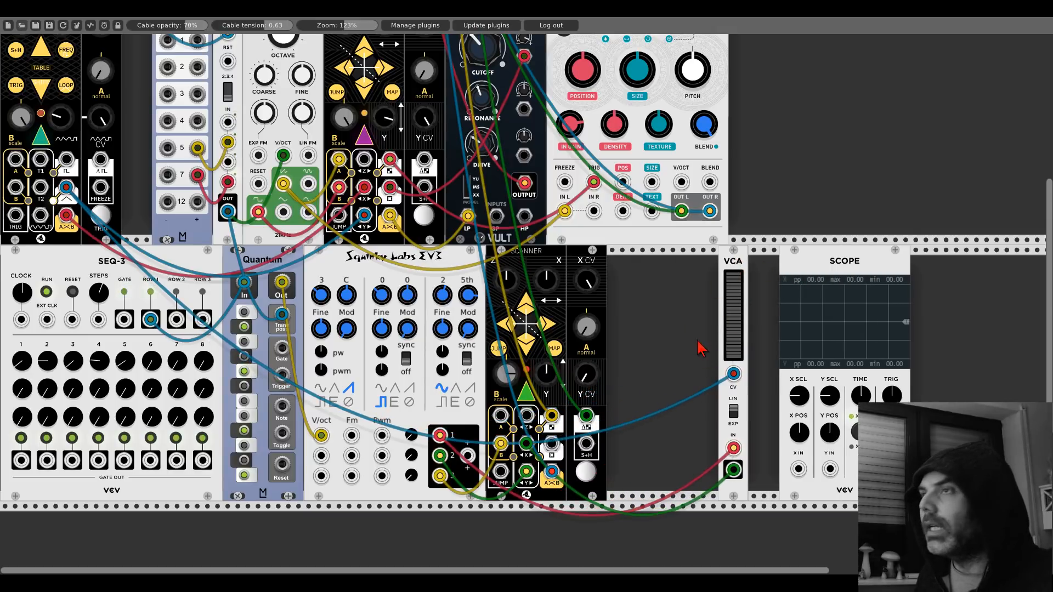
right_click(680, 347)
text(ki)
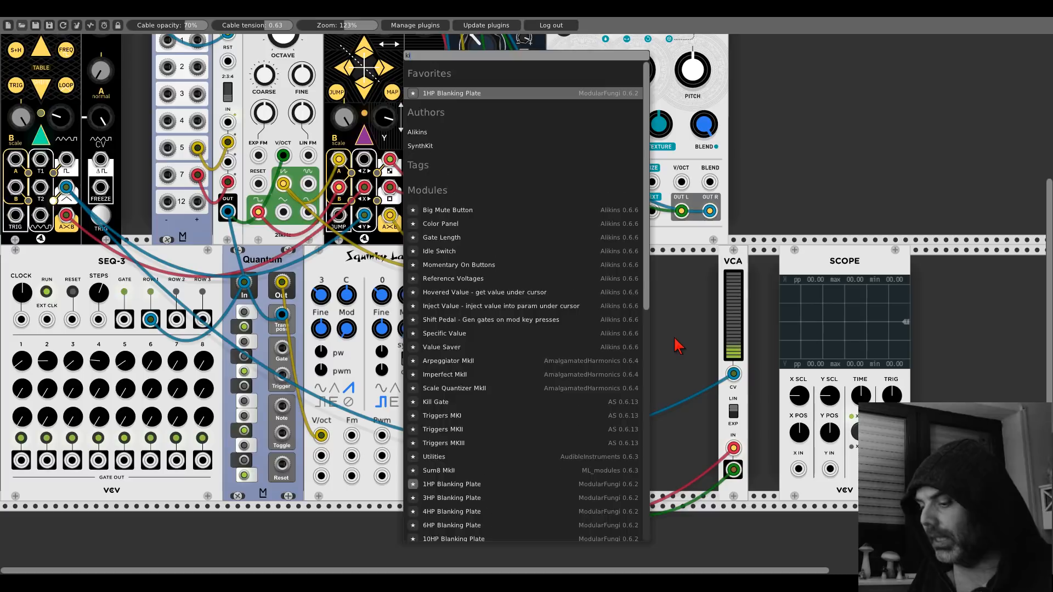
text(nks)
click(537, 169)
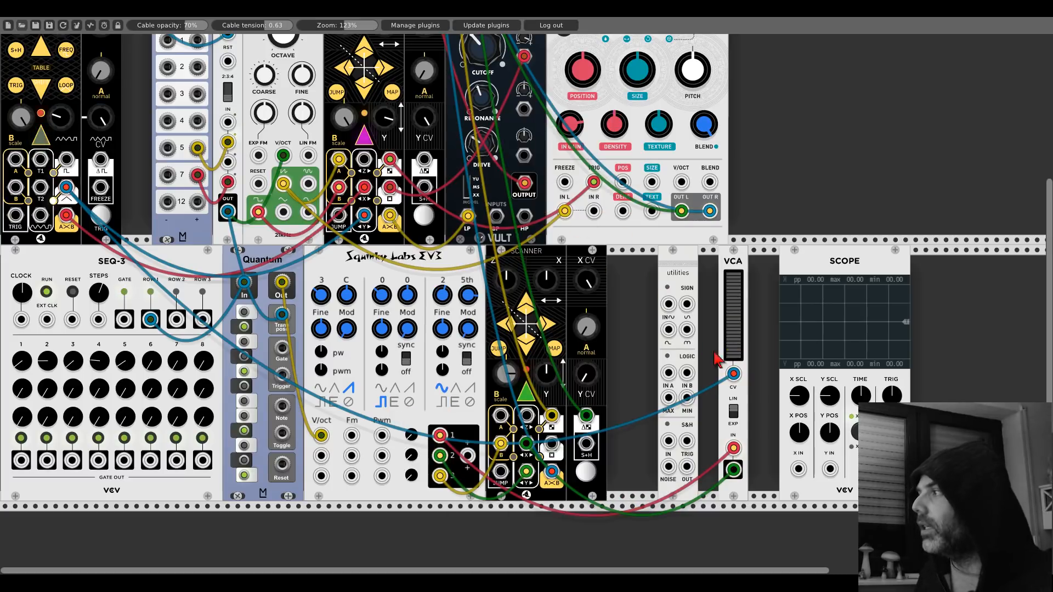
- Route META's modulation through Utilities' SIGN section, feeding the full-wave rectified output to the VCA's CV, and compare input and output on the Scope
drag(733, 374, 667, 304)
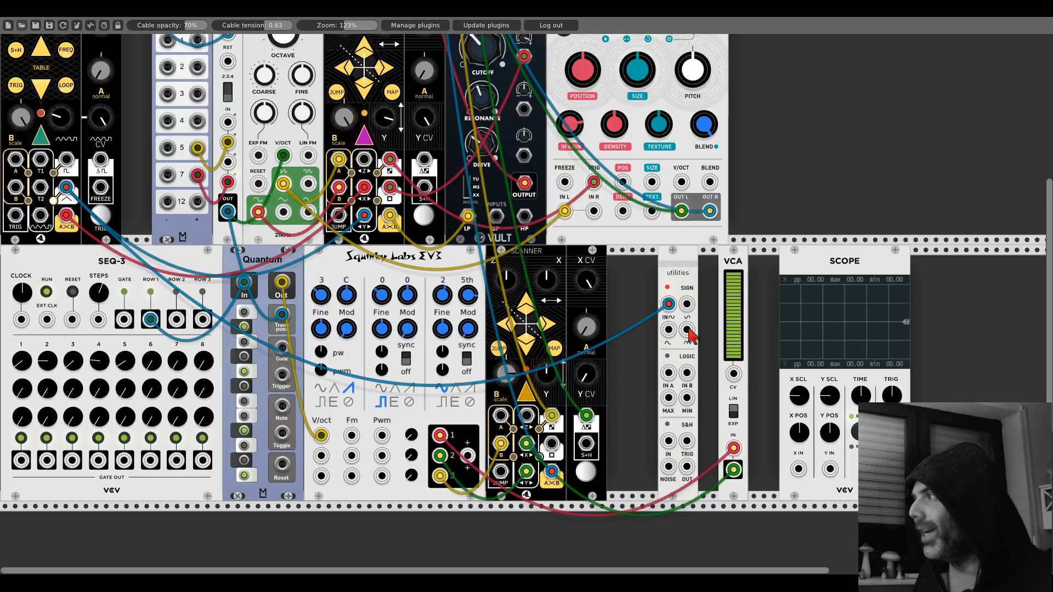
mouse_move(800, 471)
mouse_down()
mouse_move(494, 449)
mouse_move(164, 285)
mouse_move(66, 187)
mouse_up()
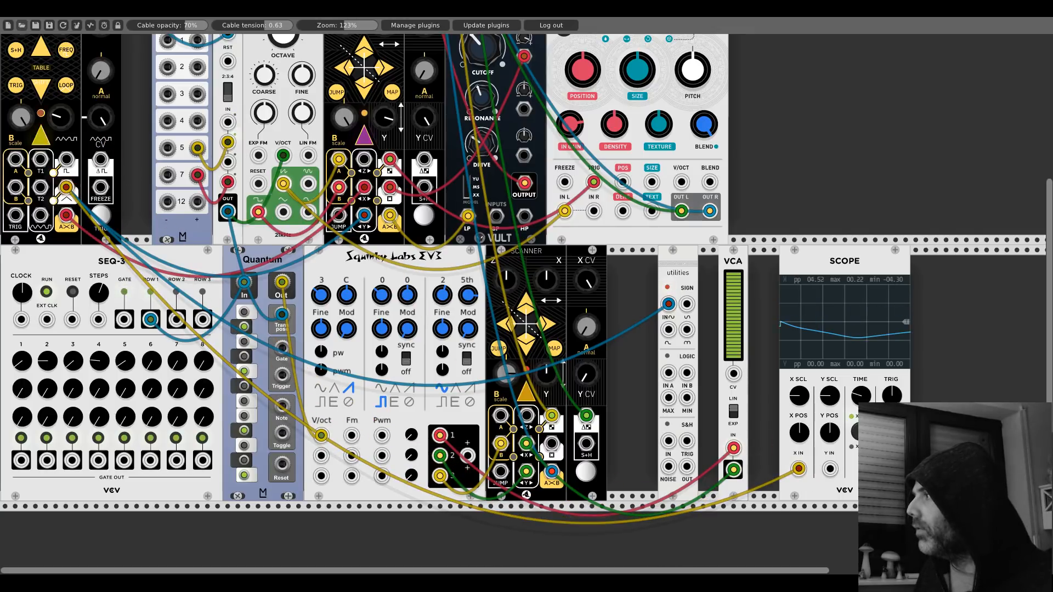
drag(685, 331, 830, 469)
drag(733, 374, 692, 329)
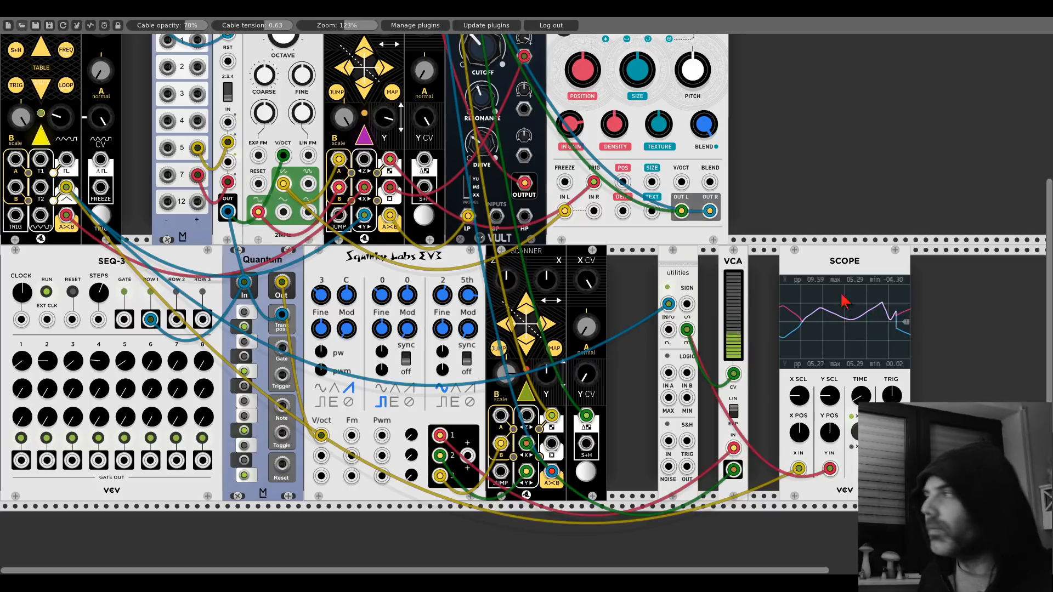
- Place Utilities directly against the second Scanner and the VCA directly beside Utilities
drag(674, 261, 624, 260)
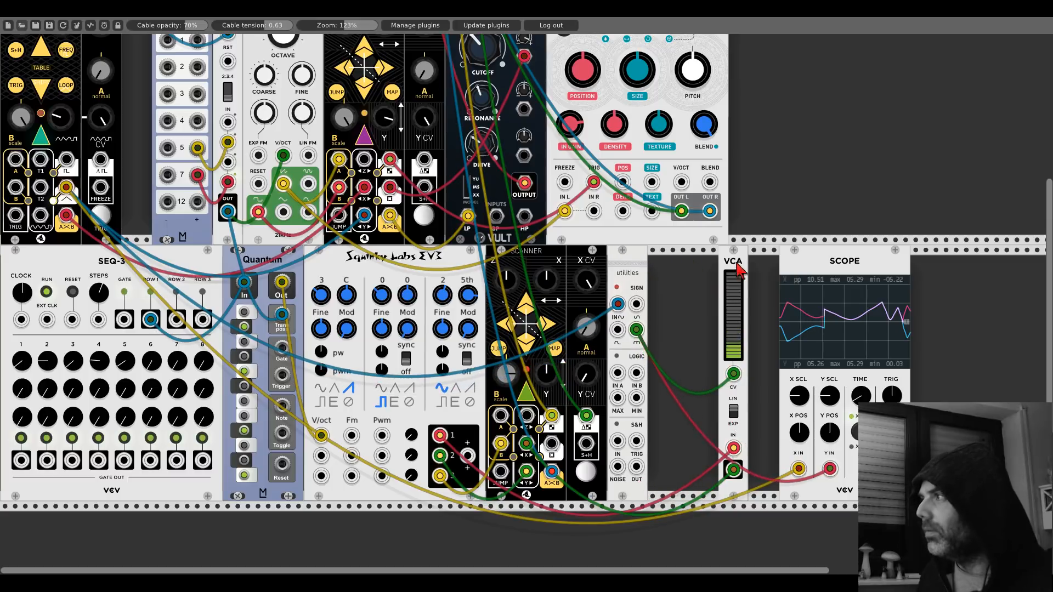
drag(737, 262, 668, 262)
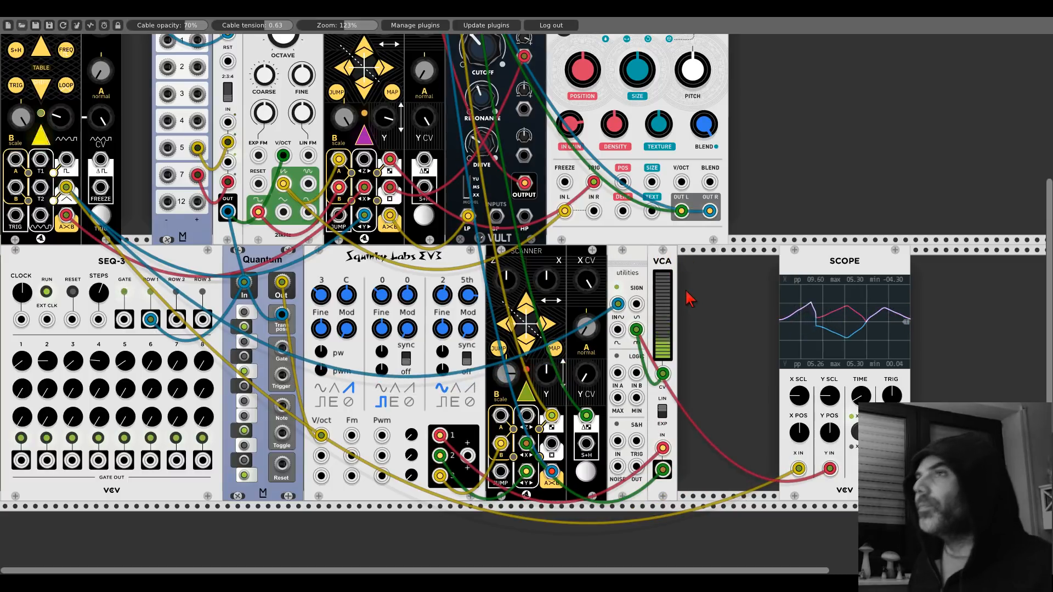
scroll(148, 200, up, 5)
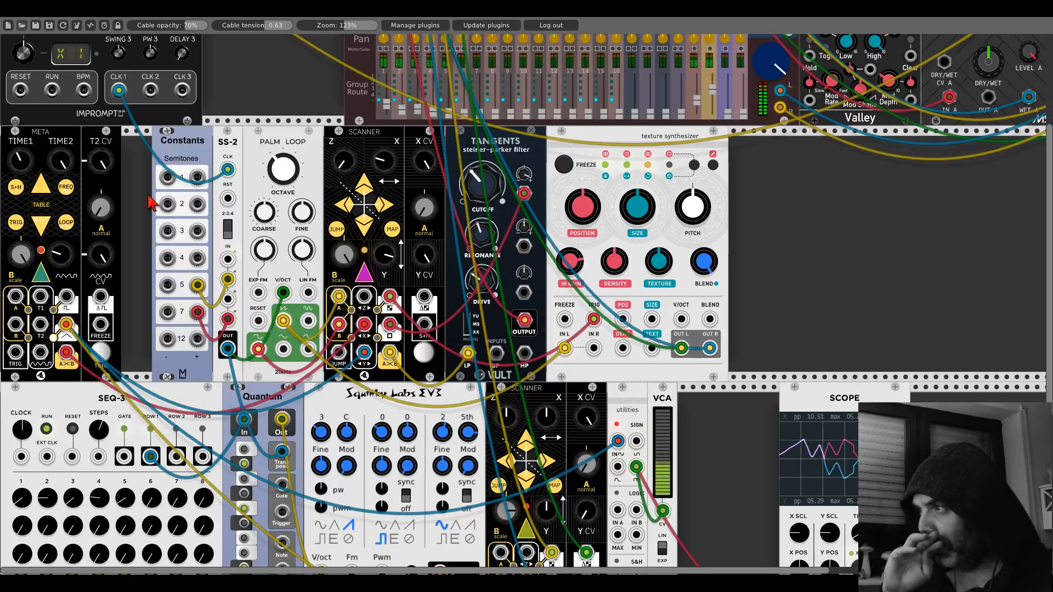
- Patch Quantum's Out into Utilities' S&H input, triggered by Clocked's CLK 2 with its ratio set to /8
scroll(759, 411, down, 5)
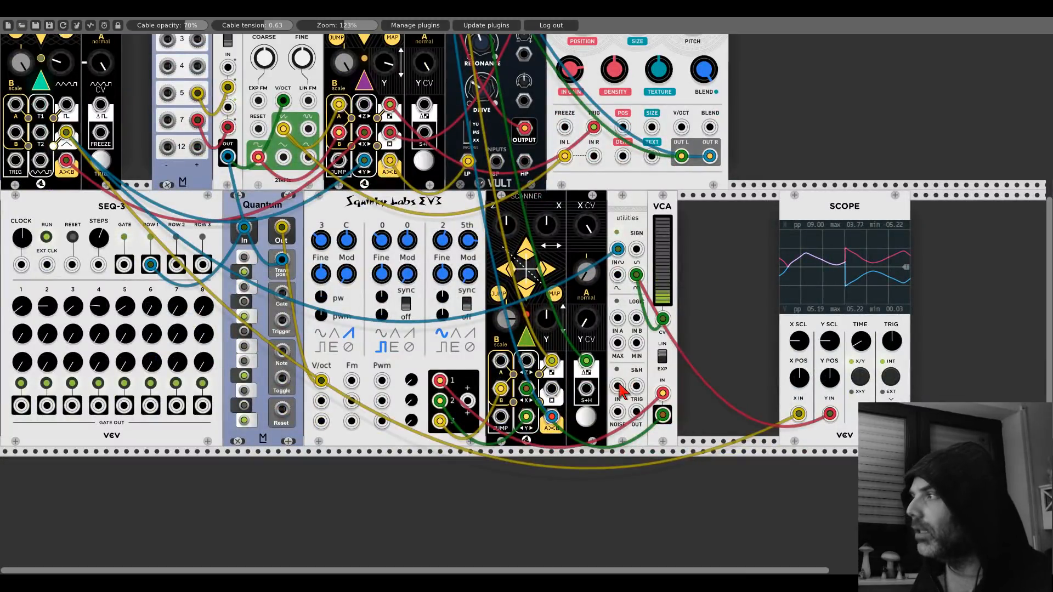
drag(617, 386, 282, 227)
scroll(180, 203, up, 4)
scroll(180, 206, up, 9)
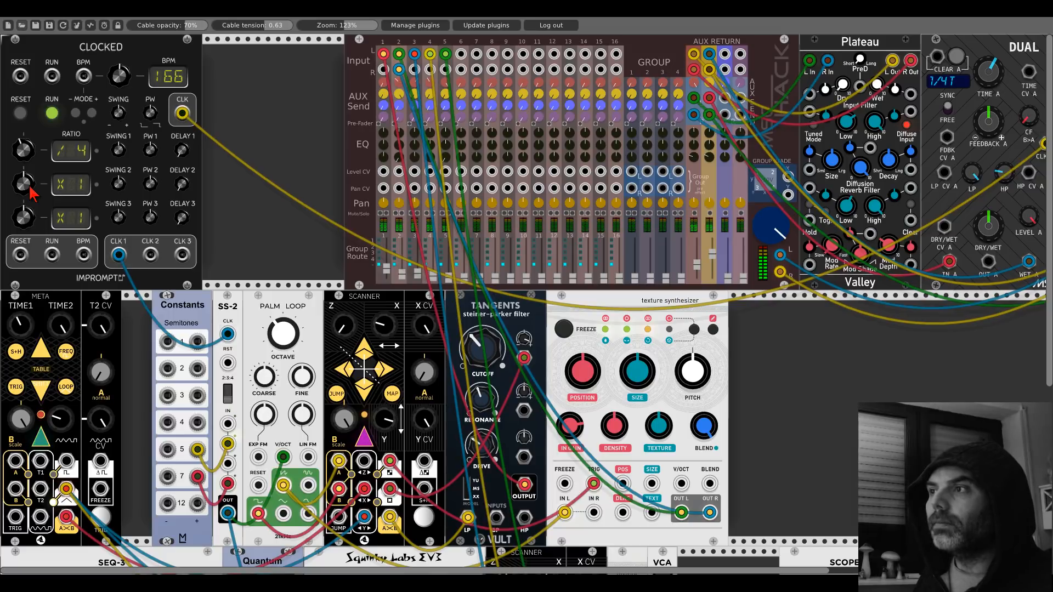
mouse_move(30, 188)
mouse_down()
mouse_move(30, 209)
mouse_move(29, 184)
mouse_up()
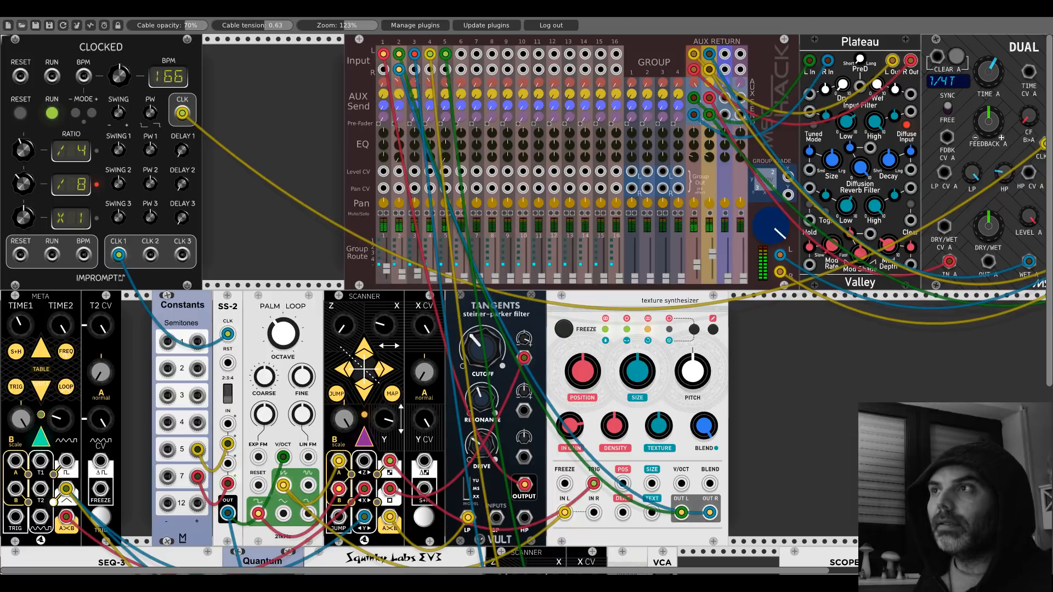
scroll(193, 274, down, 10)
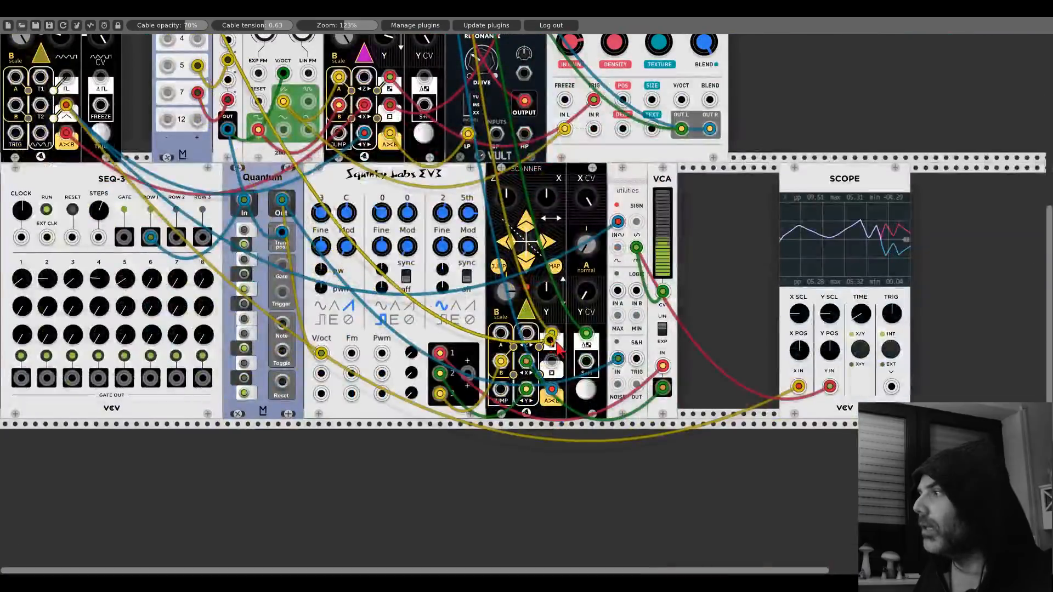
drag(556, 342, 636, 359)
- Move the Scope farther away and place a duplicate of the META module beside the VCA
drag(793, 184, 945, 184)
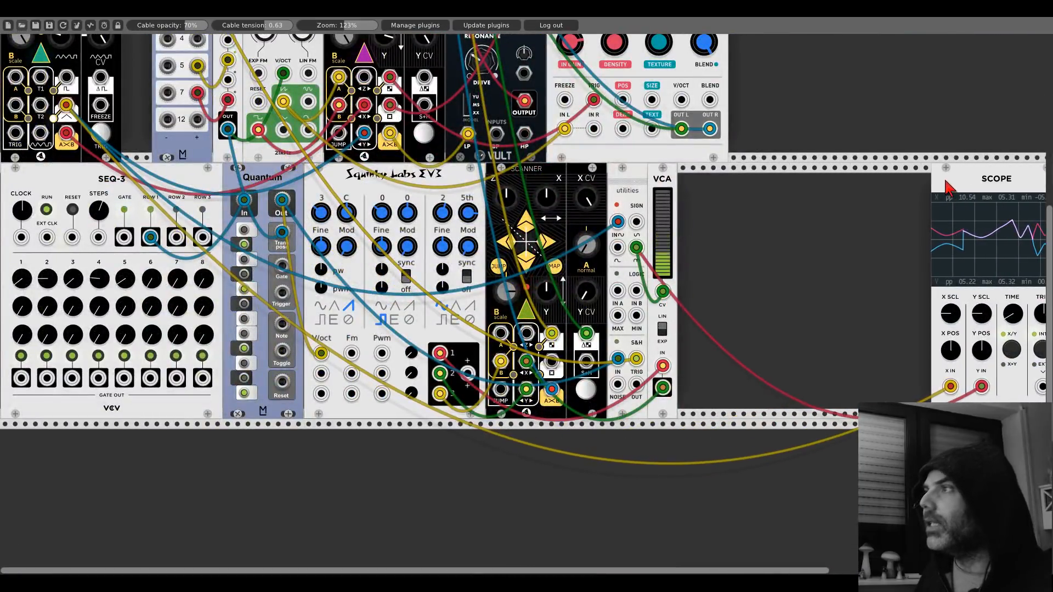
scroll(95, 200, up, 4)
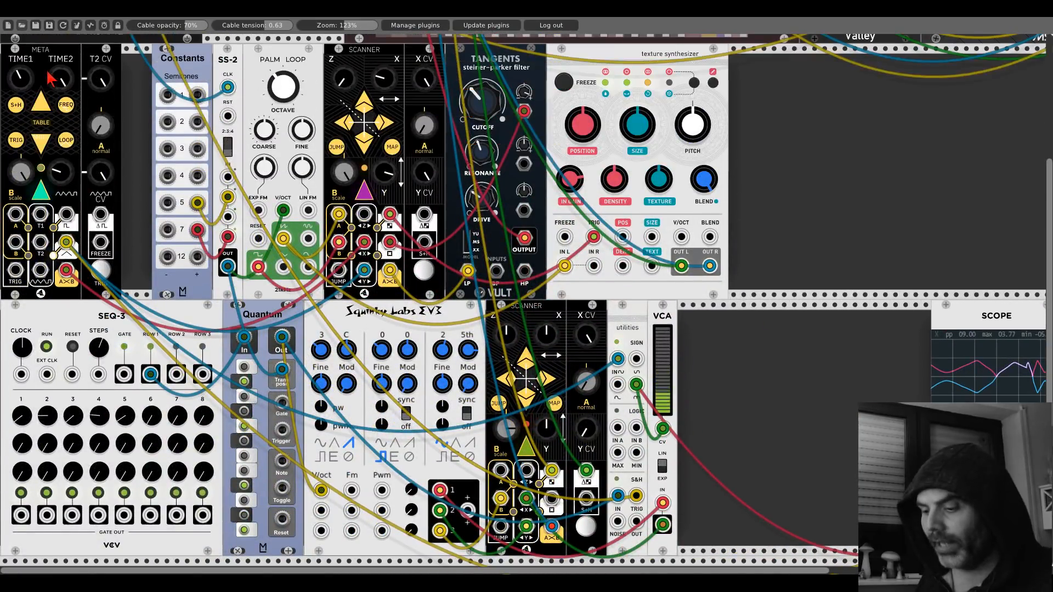
scroll(165, 66, up, 5)
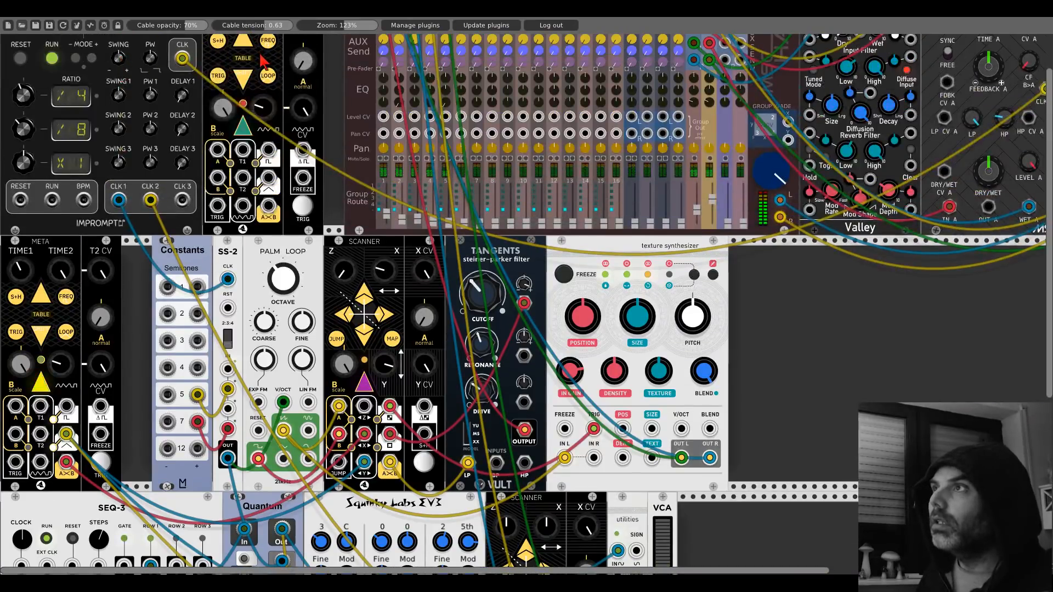
scroll(263, 60, down, 5)
scroll(263, 61, down, 5)
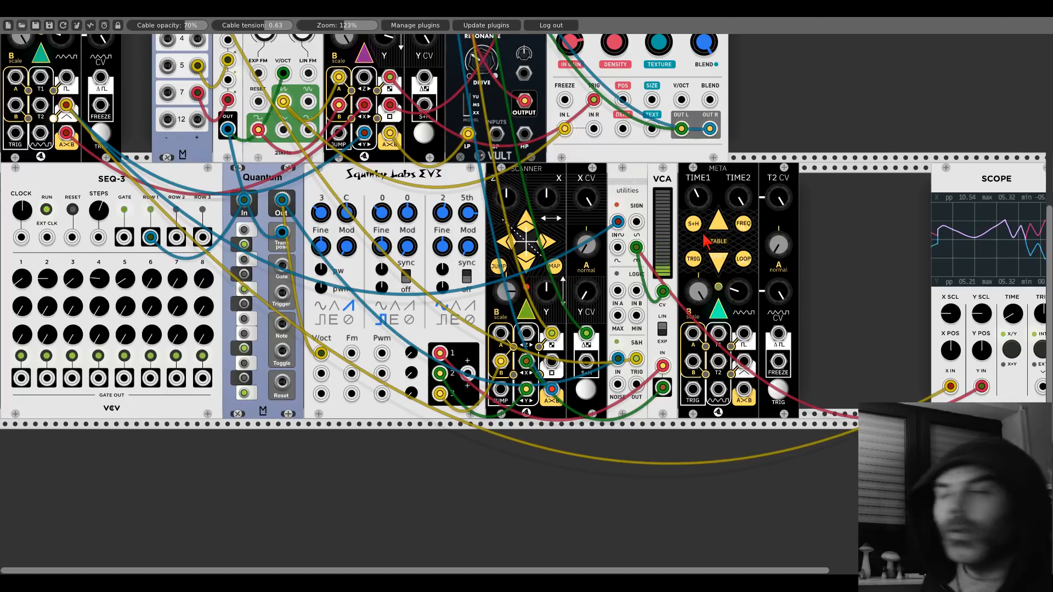
- Connect the new META's A><B output to mixer channel 6 and toggle the mixer's Do Not Mute AUX when SOLOing option
drag(836, 238, 573, 257)
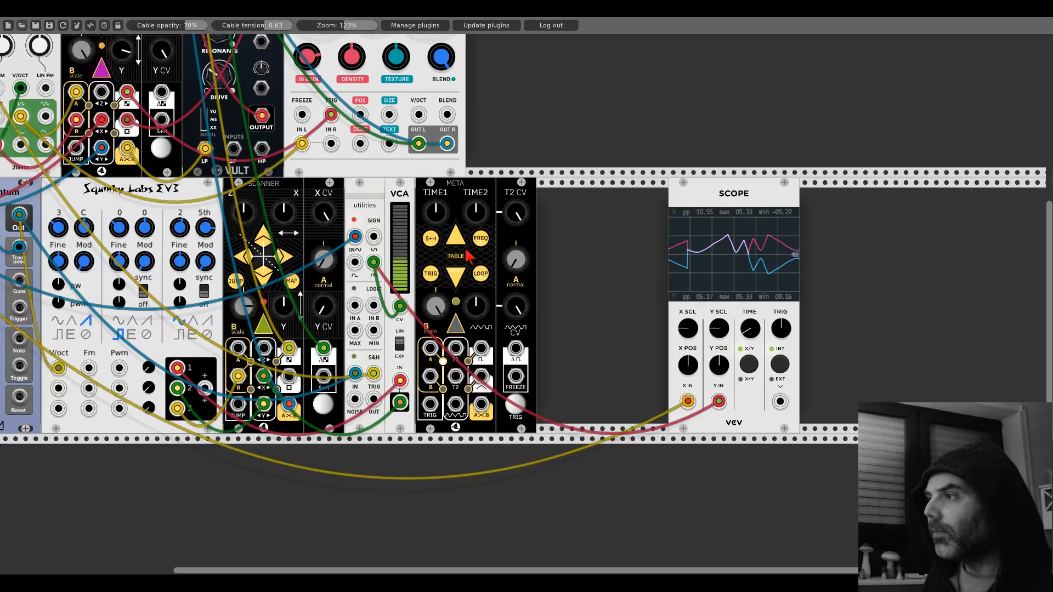
scroll(512, 330, up, 5)
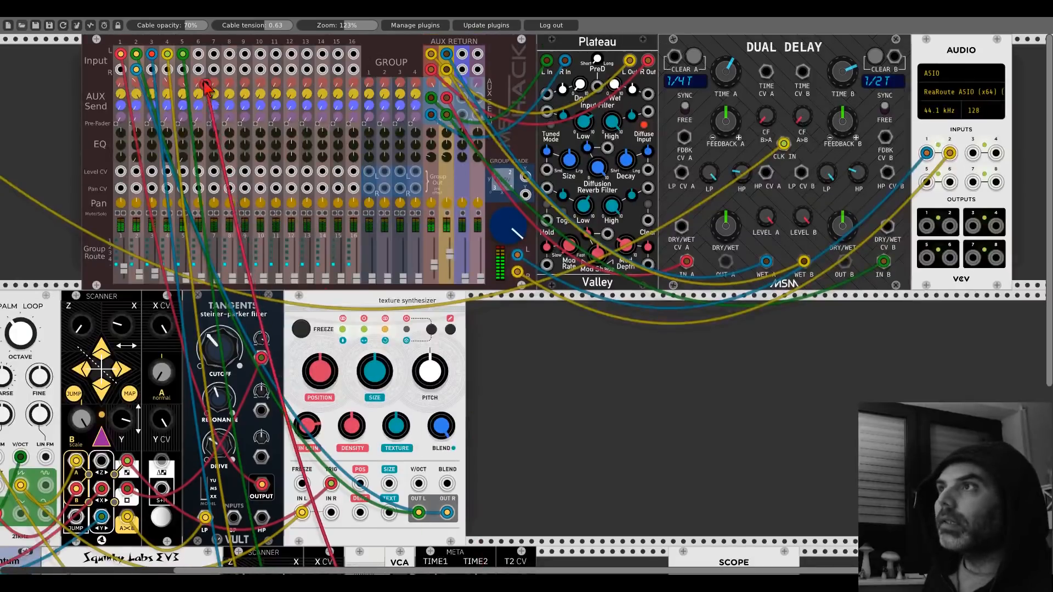
drag(205, 88, 198, 54)
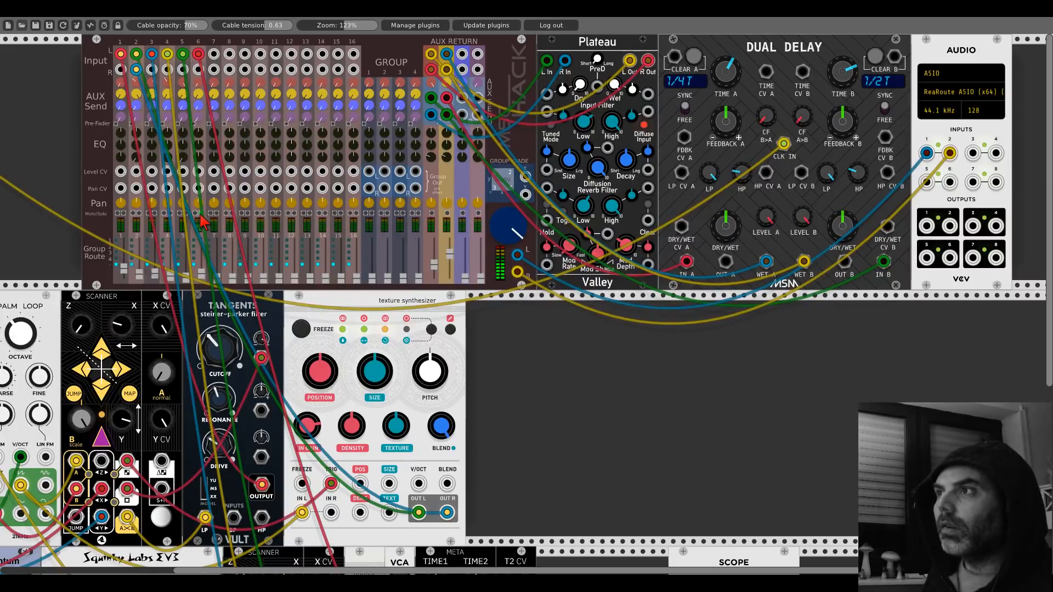
right_click(455, 181)
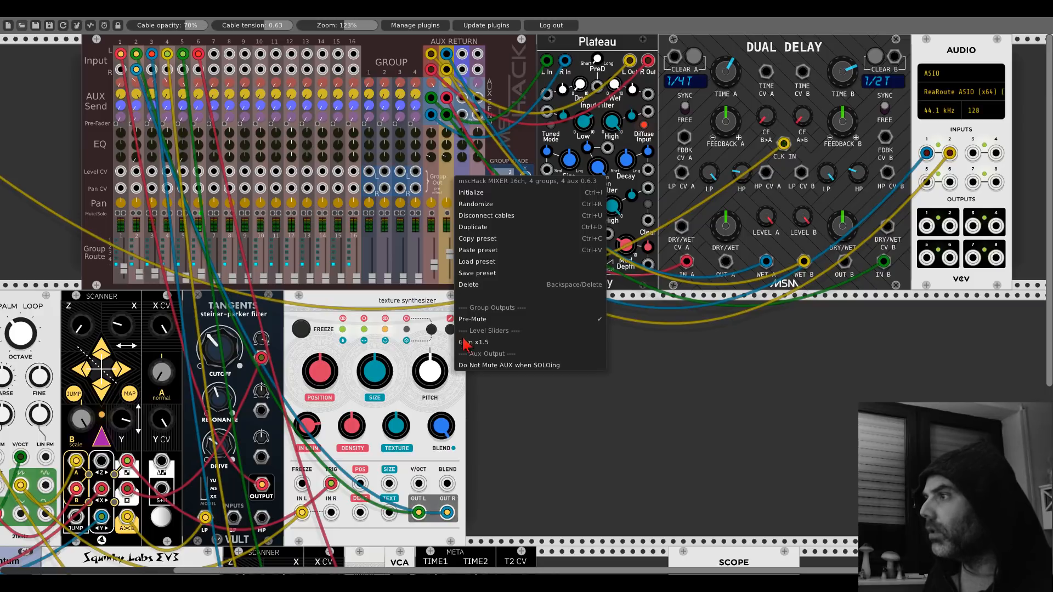
click(485, 366)
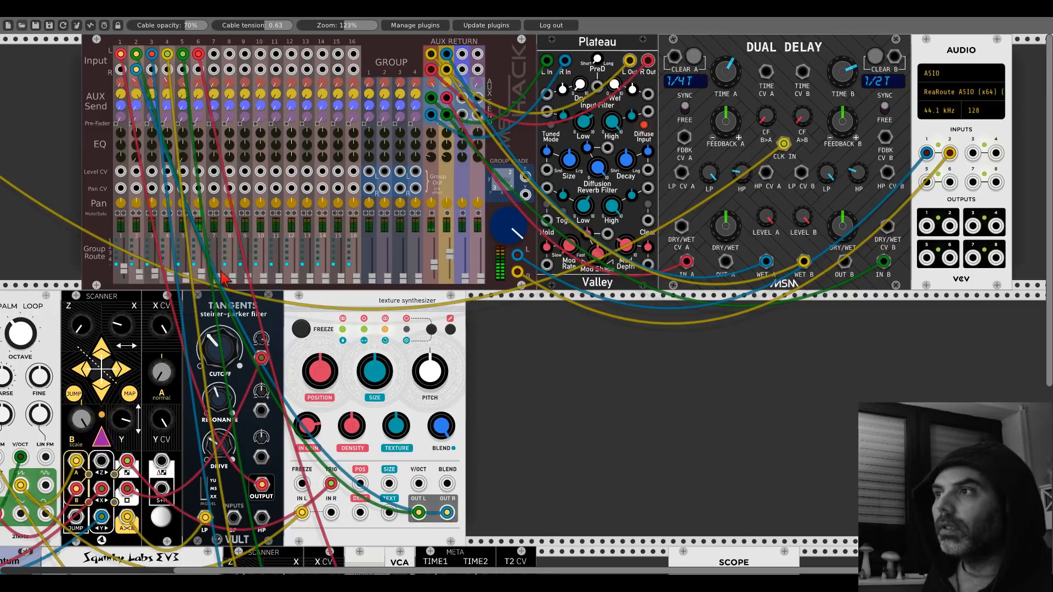
- Unplug both Scope inputs and patch the new META's A><B output into the Scope's X input
scroll(589, 458, down, 6)
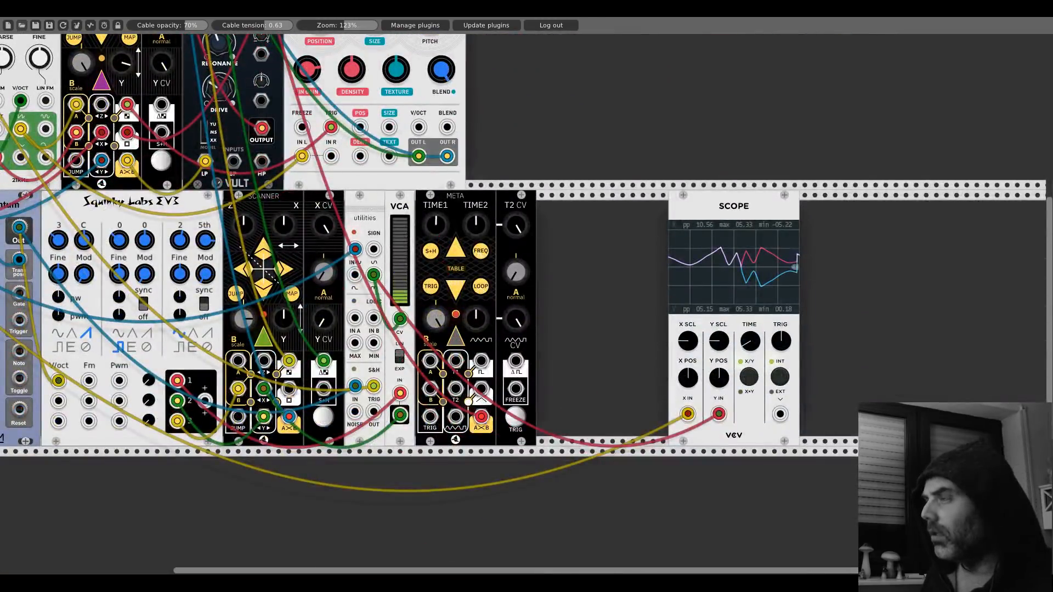
scroll(340, 235, up, 6)
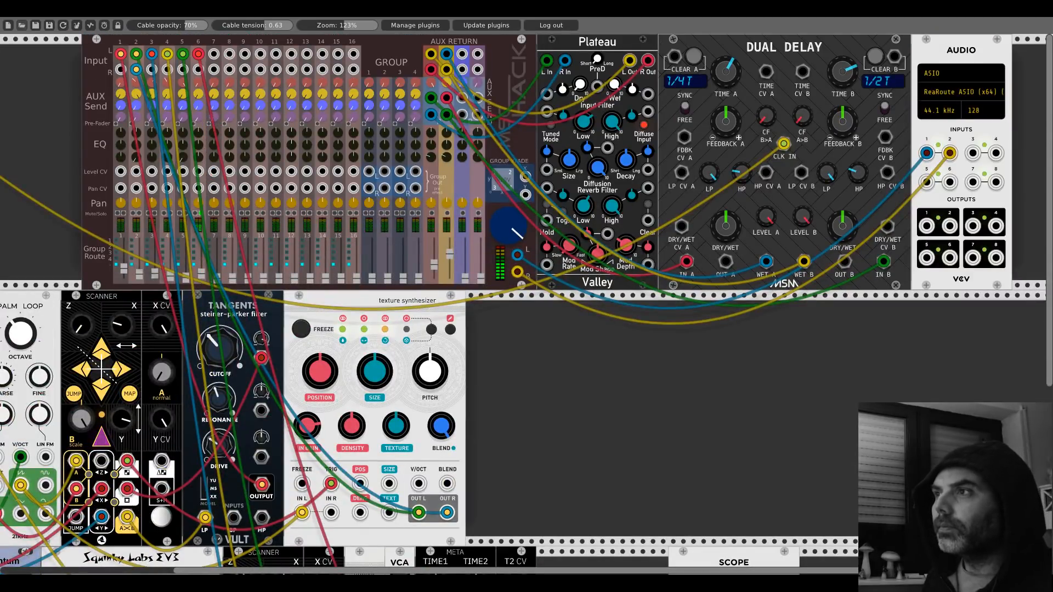
scroll(207, 282, down, 7)
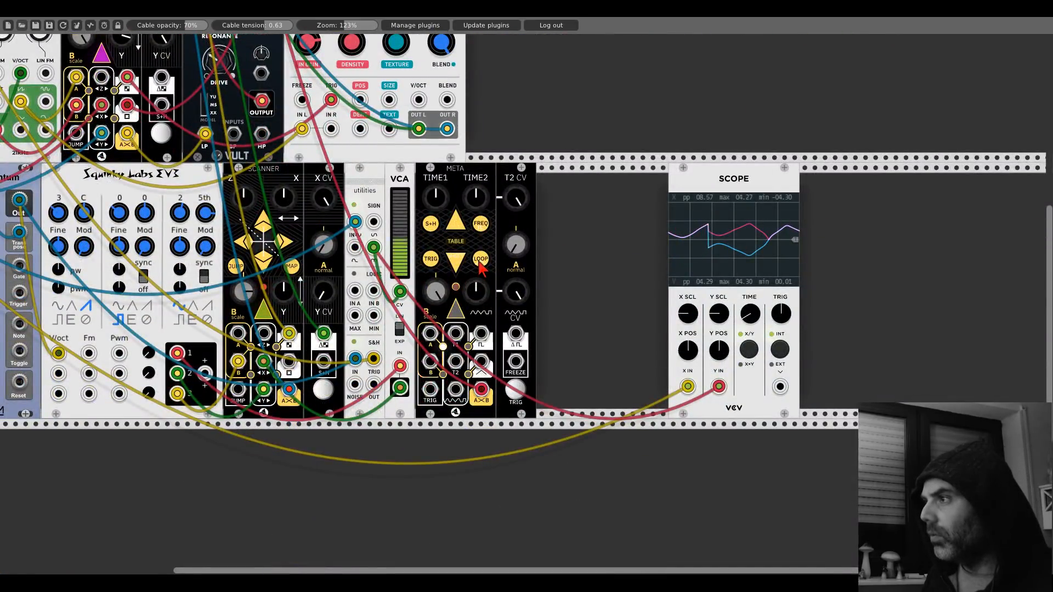
right_click(688, 386)
right_click(718, 387)
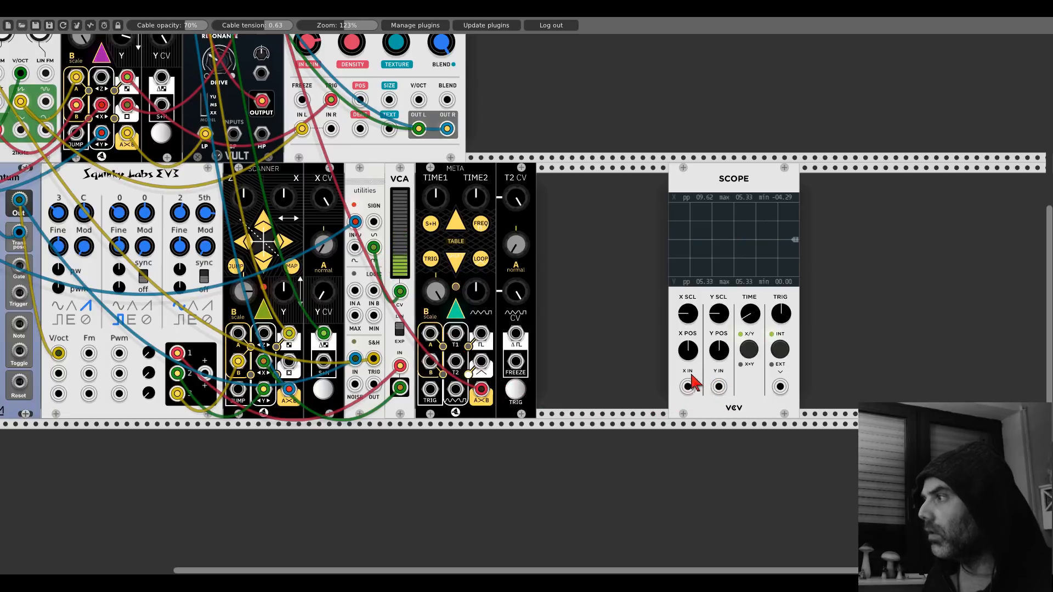
drag(688, 386, 481, 390)
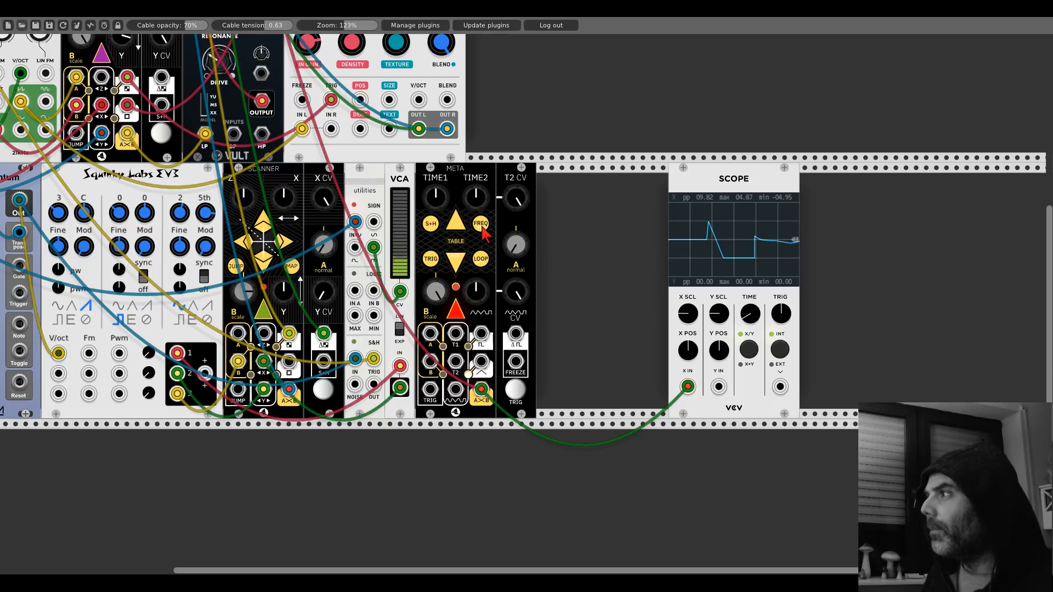
- Toggle the new META's FREQ button, raise TIME1 to maximum and turn down its waveform control
right_click(461, 203)
click(508, 380)
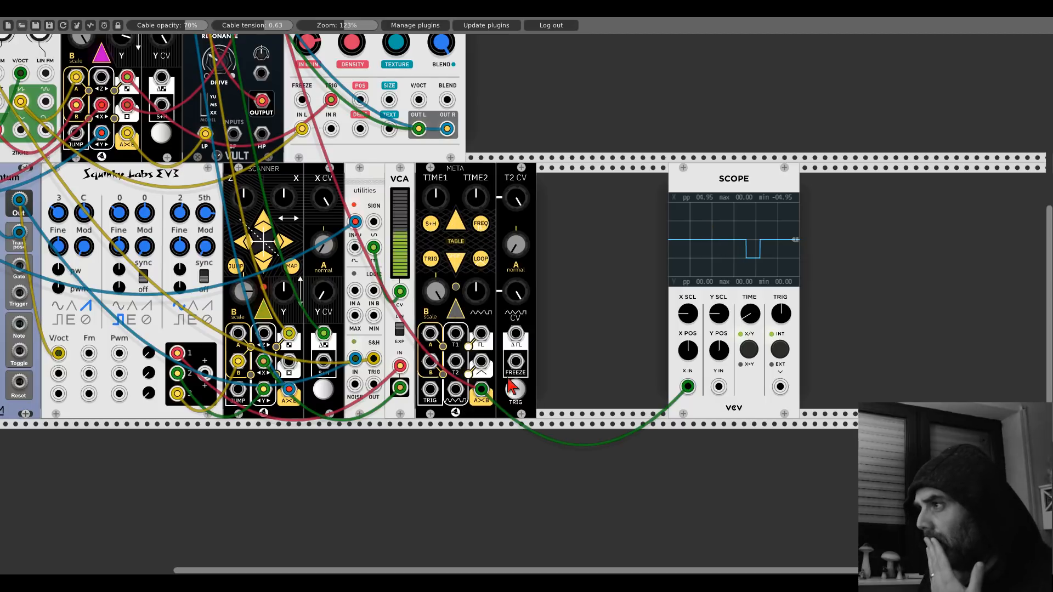
right_click(460, 189)
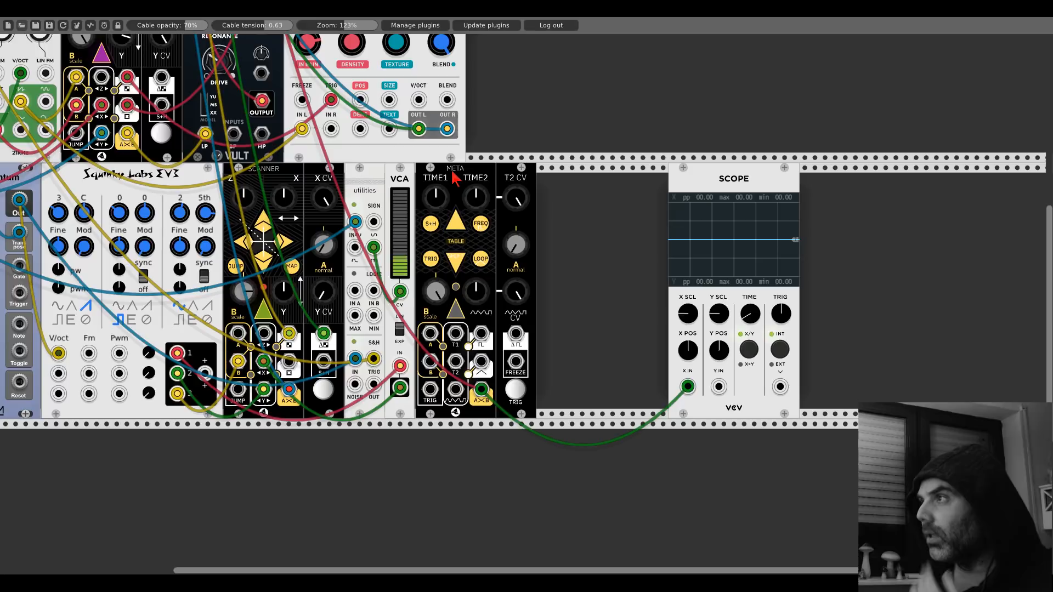
click(479, 226)
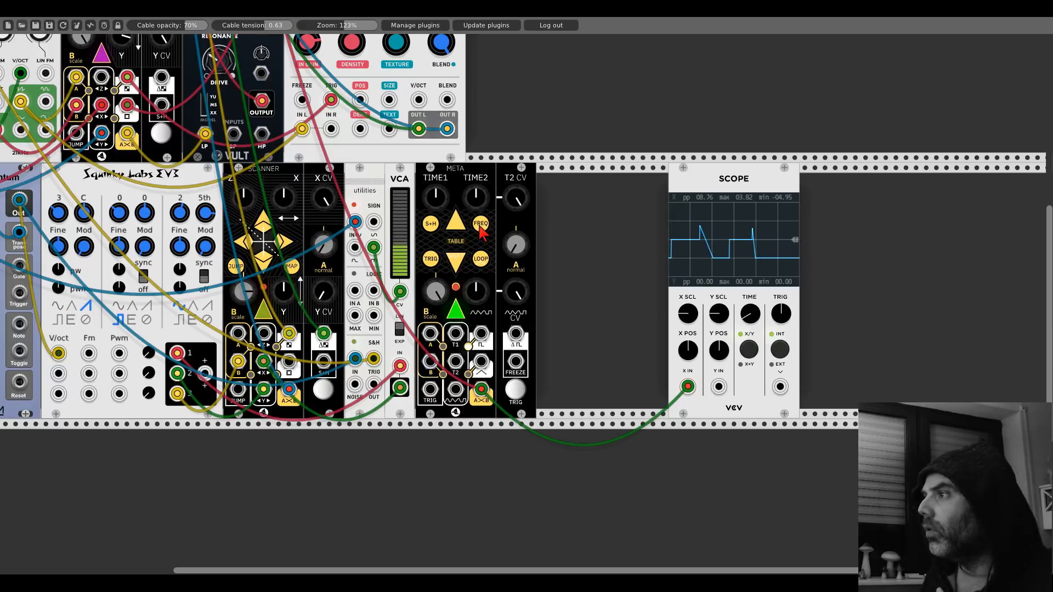
drag(436, 197, 435, 186)
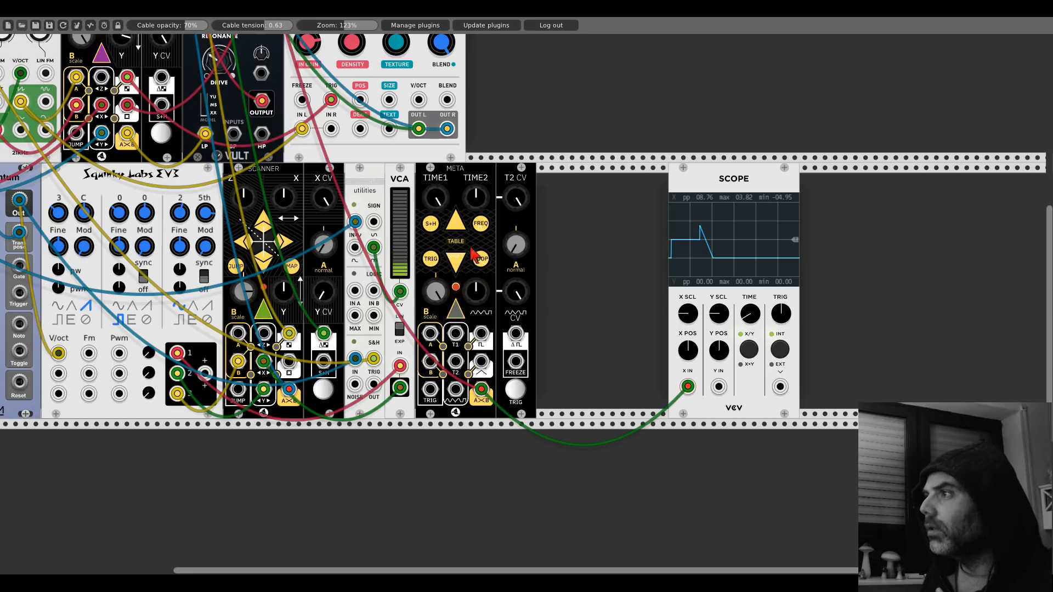
drag(472, 291, 473, 323)
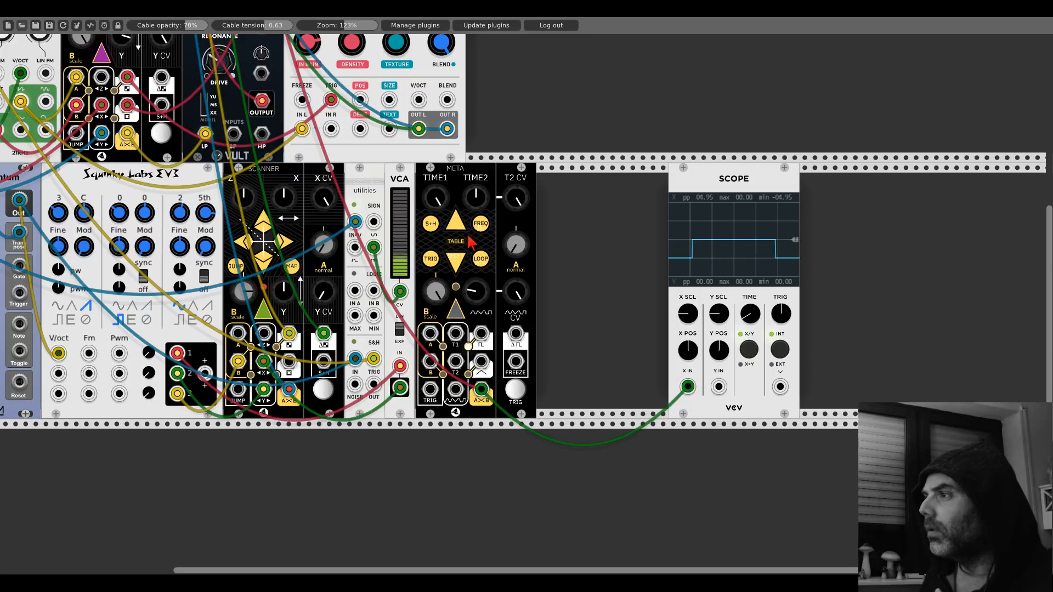
- Unplug the second META from the Scope and reroute mixer channel 6 to the META's pulse output
mouse_move(481, 333)
mouse_down()
mouse_move(787, 430)
mouse_move(719, 386)
mouse_up()
right_click(719, 387)
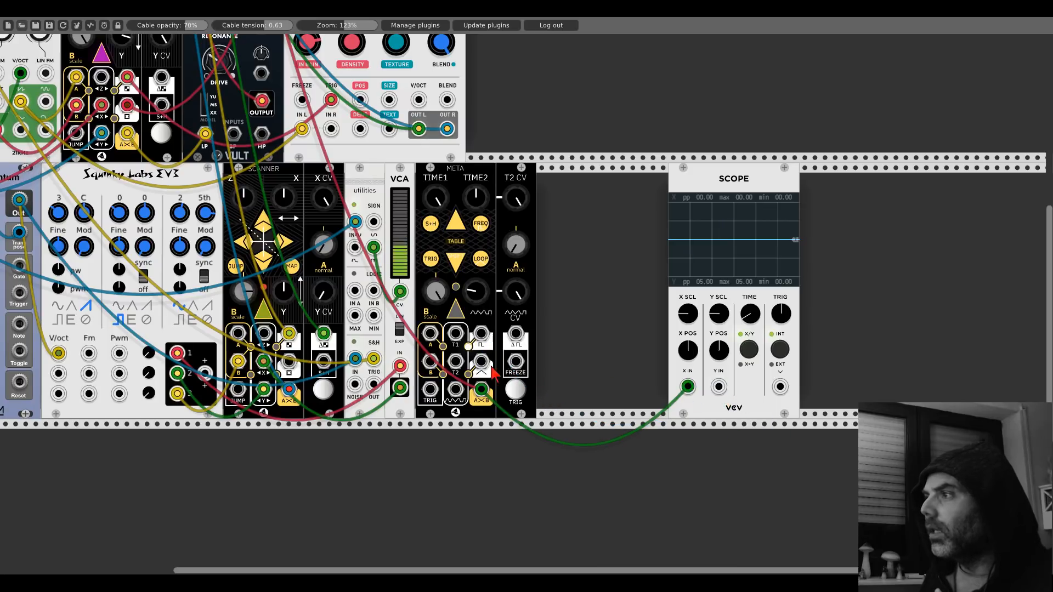
right_click(483, 387)
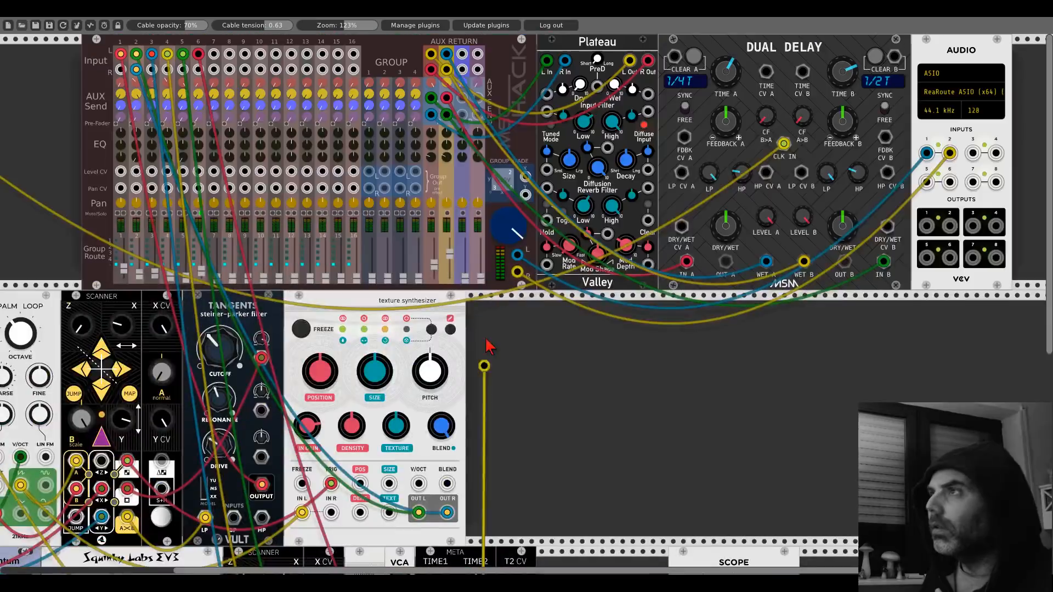
scroll(477, 357, up, 7)
drag(429, 270, 199, 69)
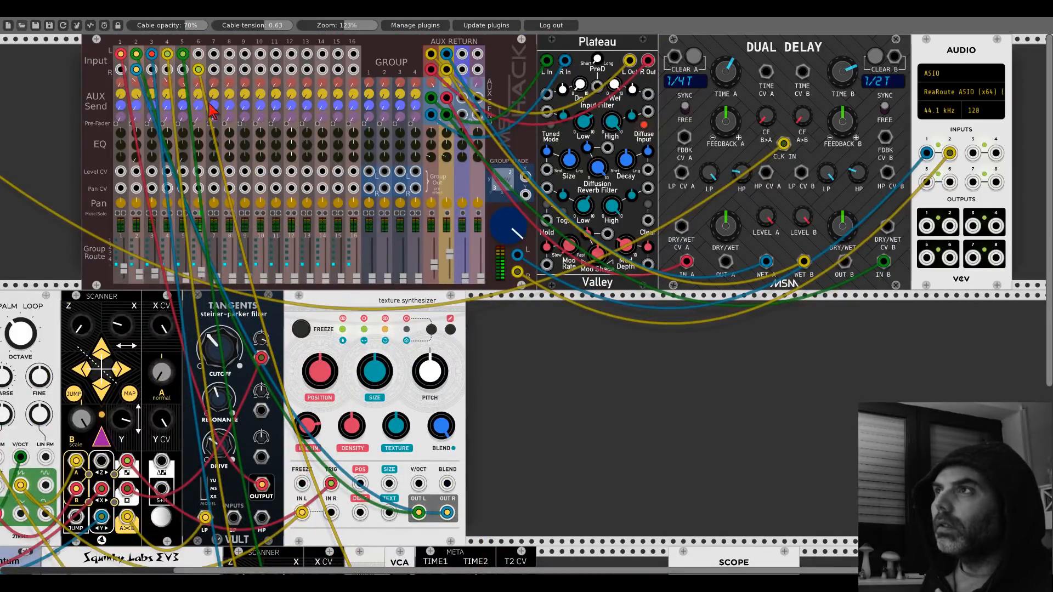
drag(199, 69, 481, 388)
scroll(422, 301, down, 6)
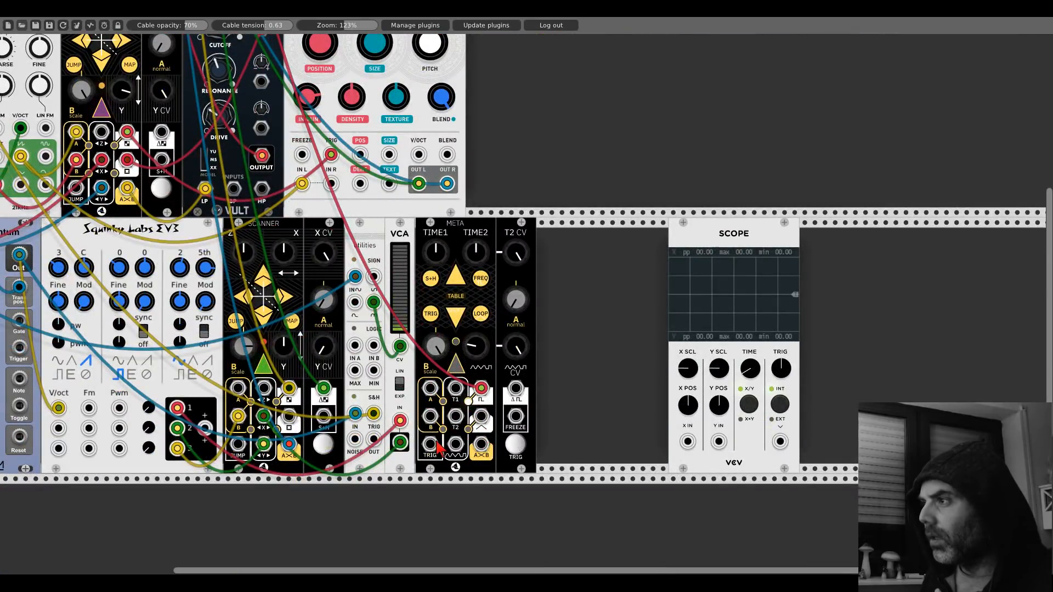
- Patch the utilities S&H output into the second META's T1 input and move the mixer cable to its A><B output
drag(457, 391, 375, 442)
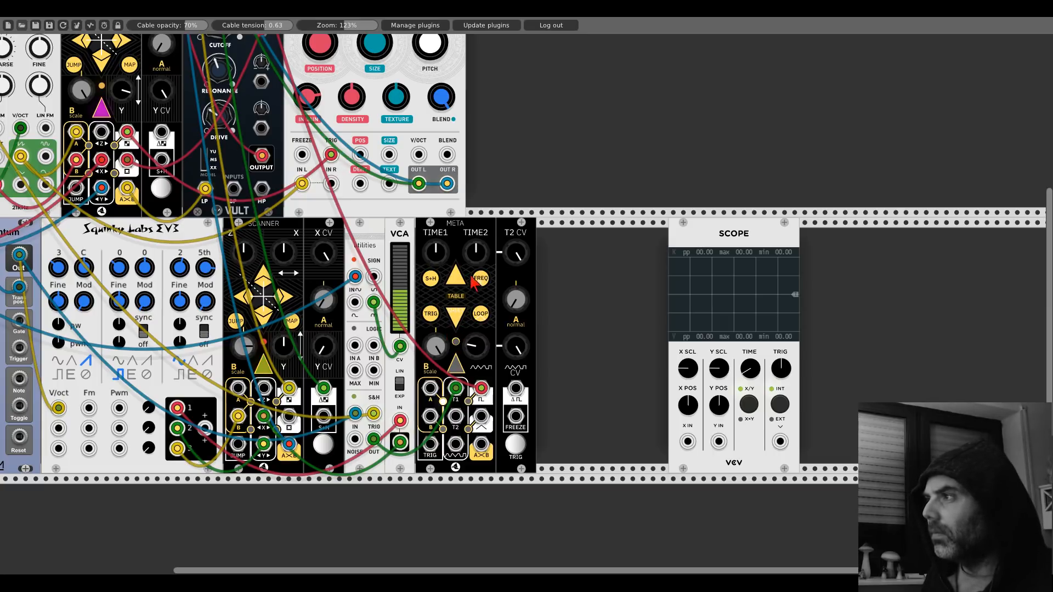
drag(481, 392, 481, 445)
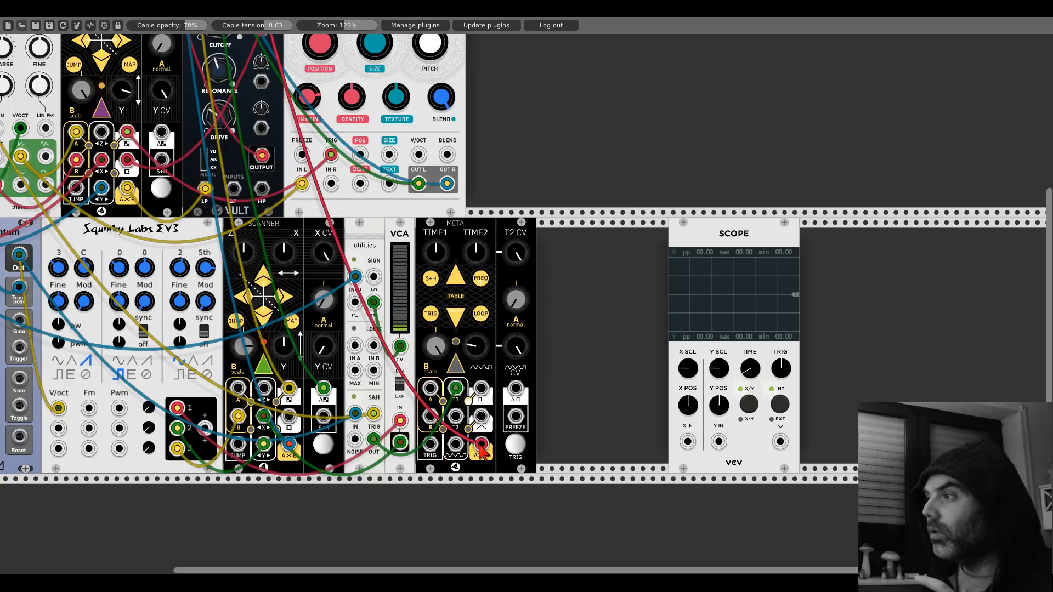
drag(481, 388, 435, 389)
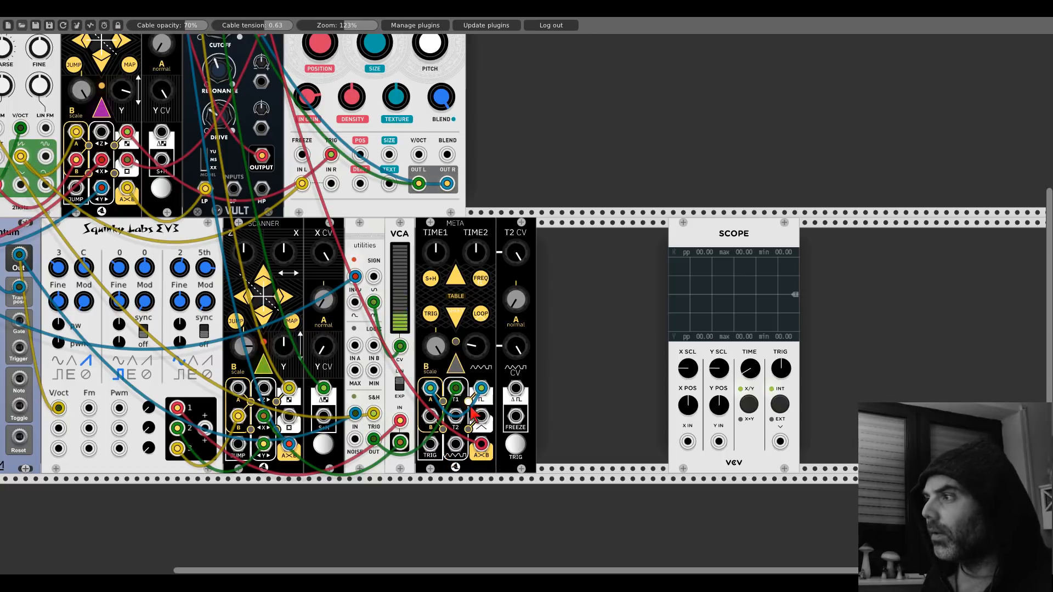
drag(481, 419, 431, 408)
drag(431, 420, 481, 420)
right_click(481, 418)
right_click(481, 389)
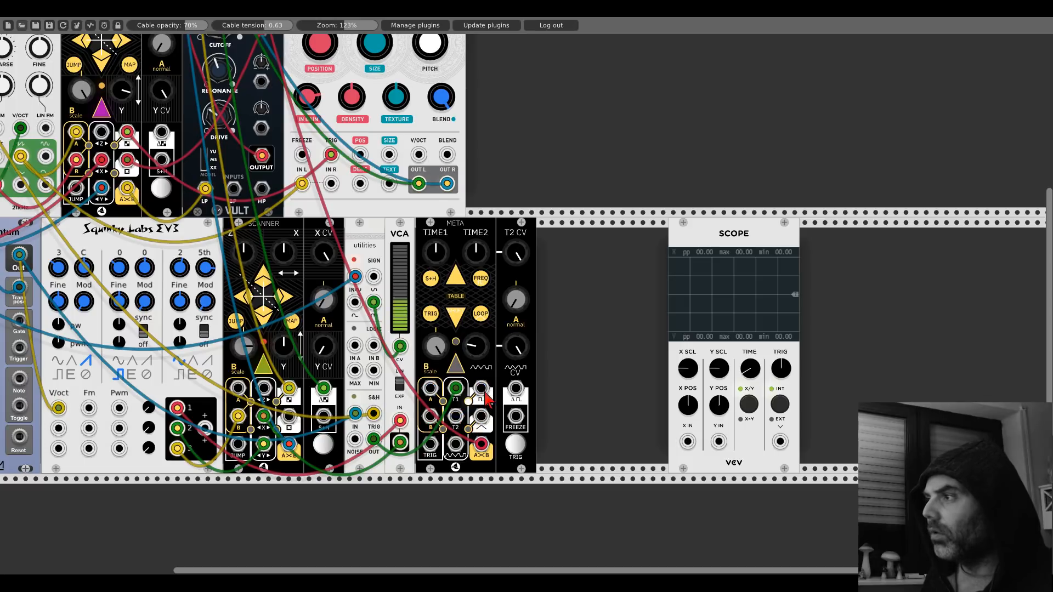
- Replace the cable feeding mixer channel 6 with a new one from the second META's A><B output
right_click(481, 442)
scroll(481, 398, up, 6)
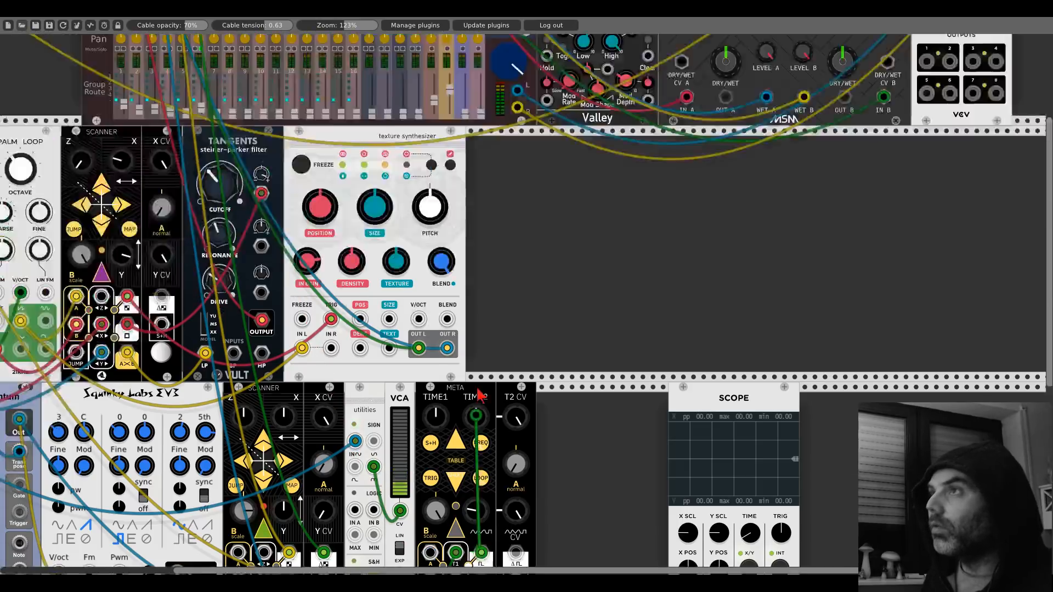
scroll(315, 181, down, 6)
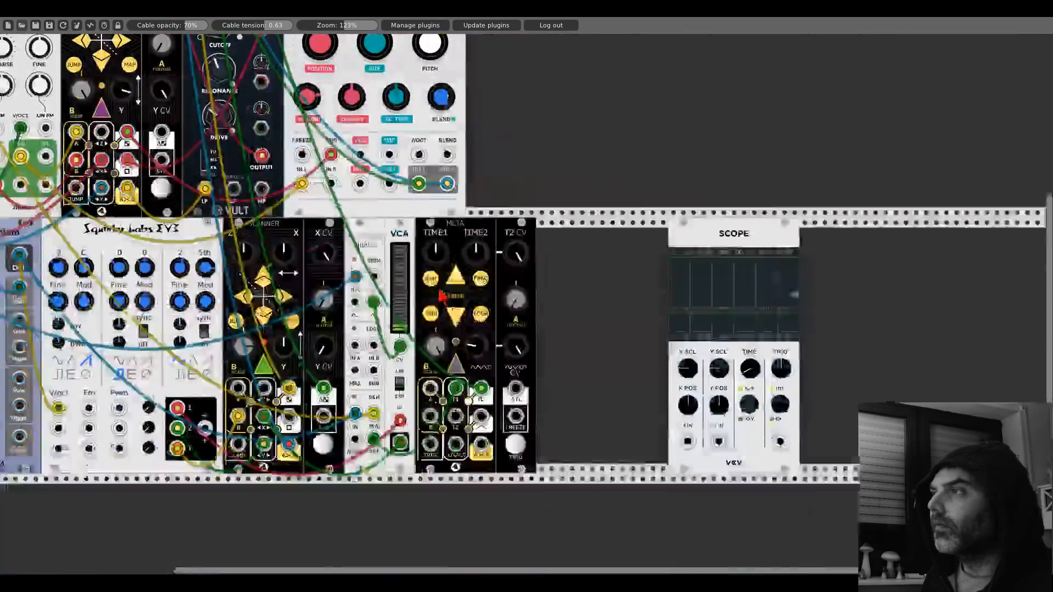
scroll(315, 181, up, 6)
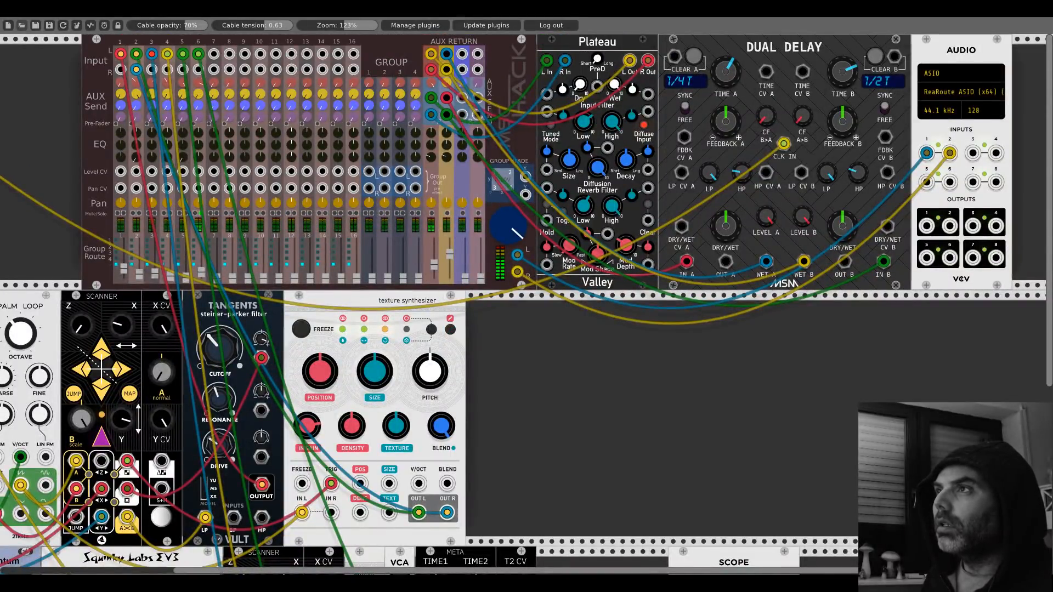
scroll(567, 280, down, 5)
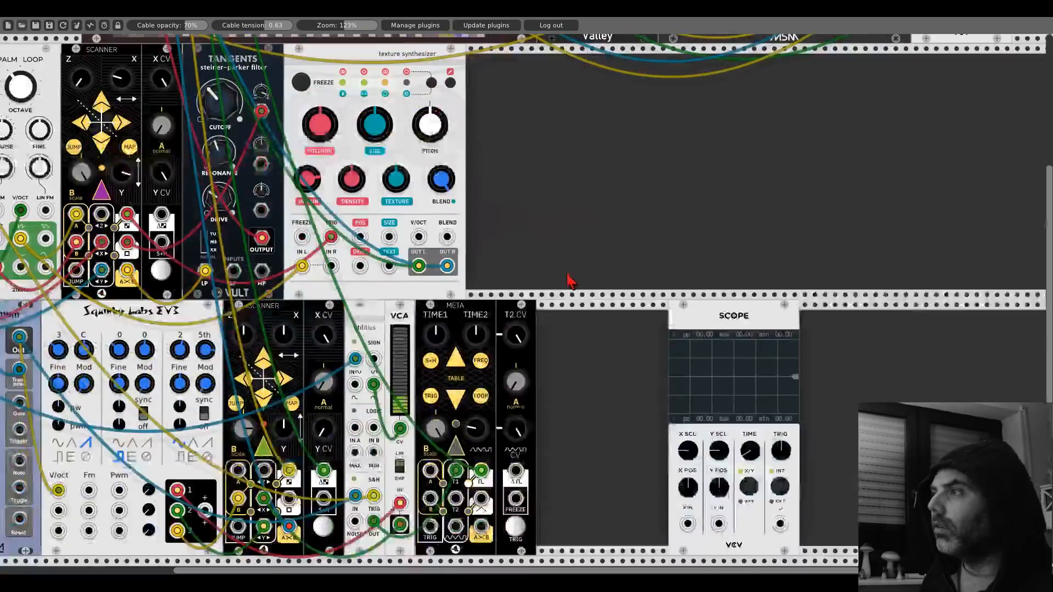
scroll(570, 280, down, 1)
scroll(547, 337, down, 1)
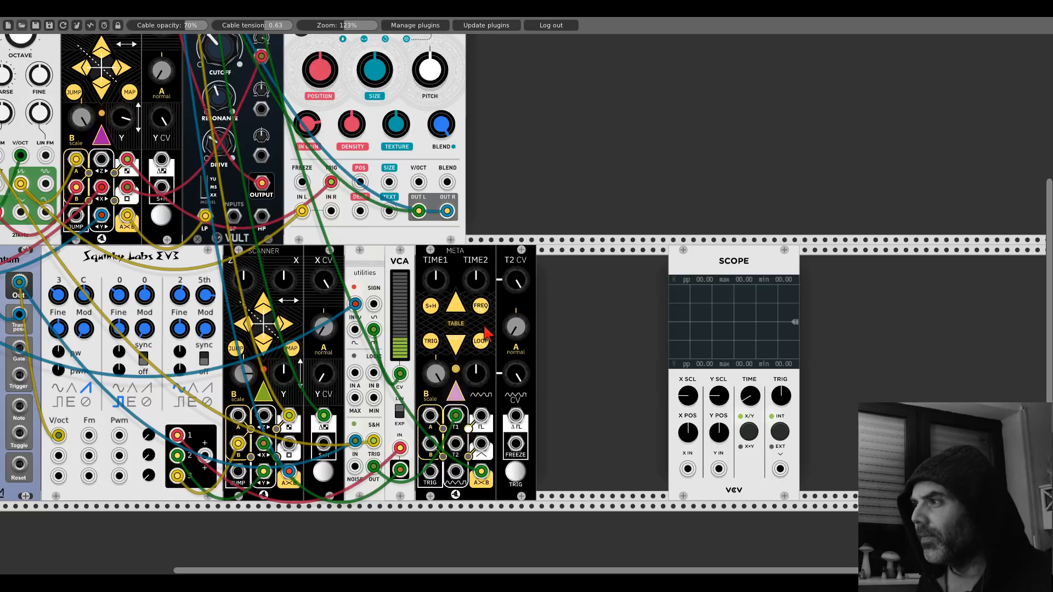
- Add the 21kHz D∞ pitch tools module beside the VCA, patched between the S&H output and the second META's T1 input
drag(435, 279, 555, 269)
right_click(453, 303)
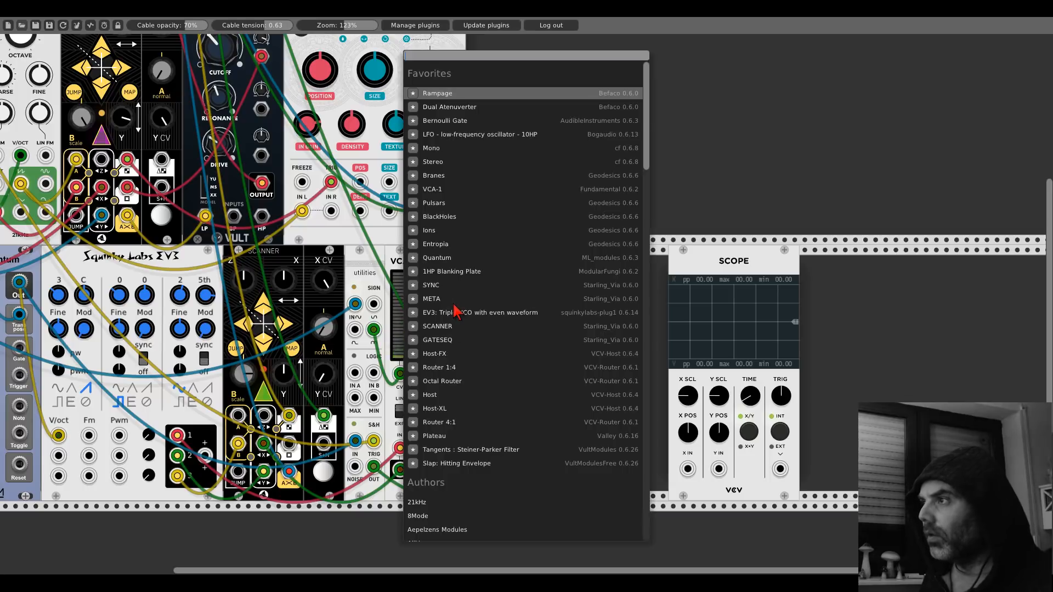
click(417, 502)
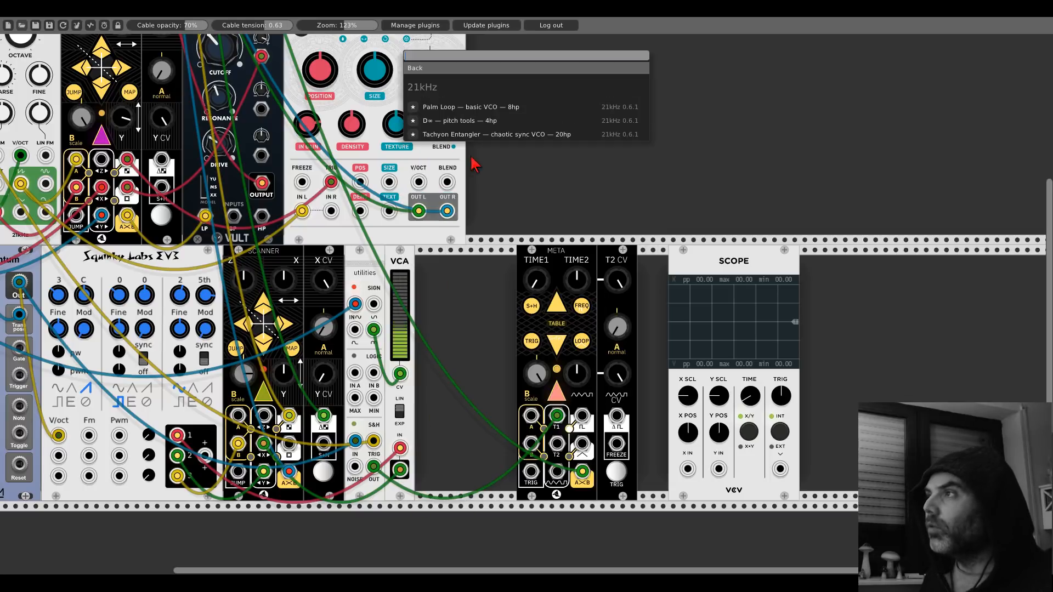
click(443, 121)
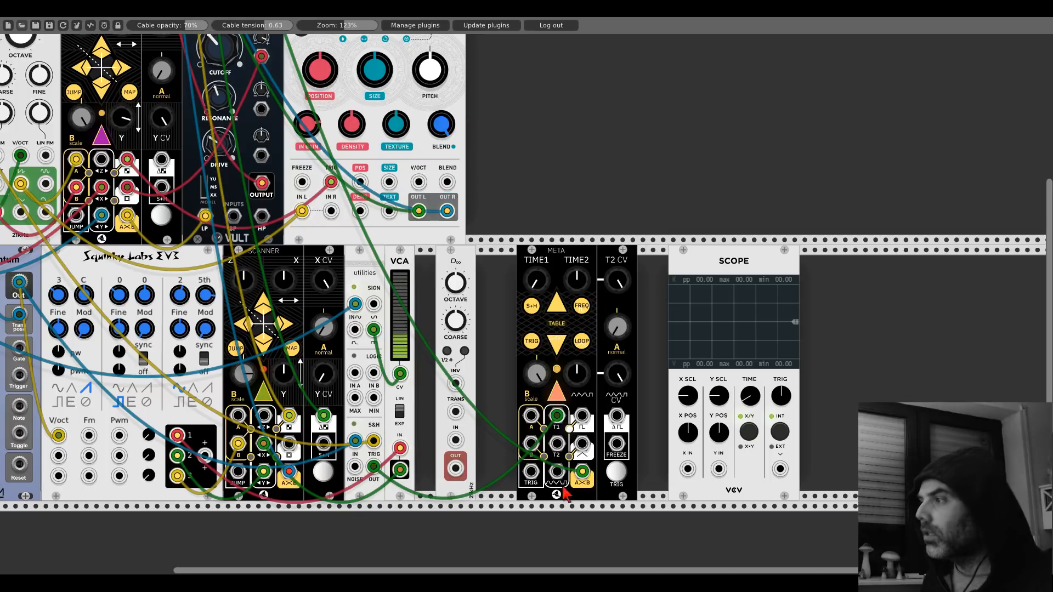
mouse_move(557, 415)
mouse_down()
mouse_move(543, 433)
mouse_move(455, 441)
mouse_move(556, 415)
mouse_up()
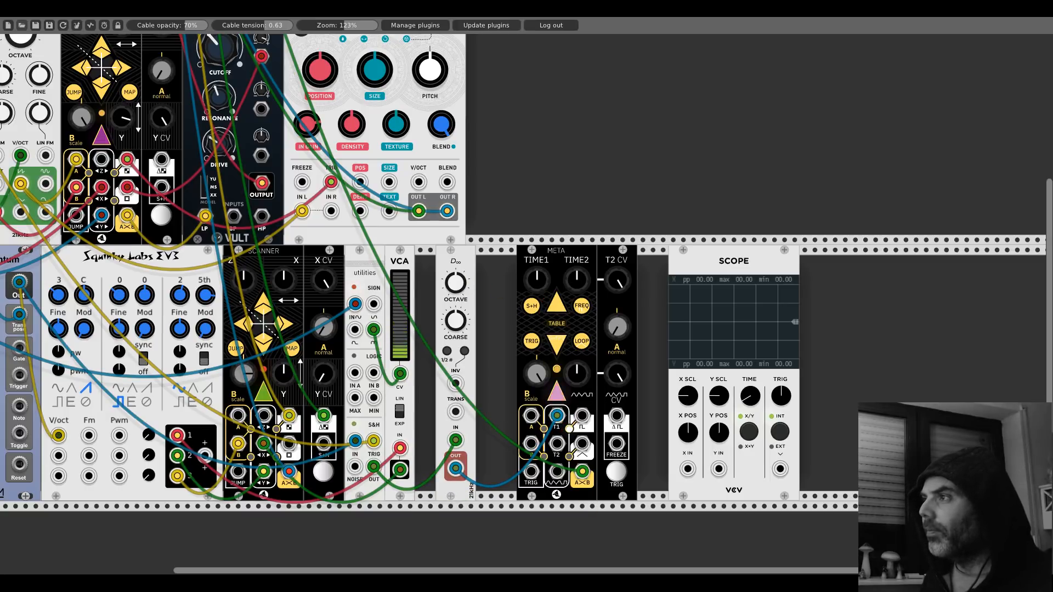
drag(466, 265, 445, 264)
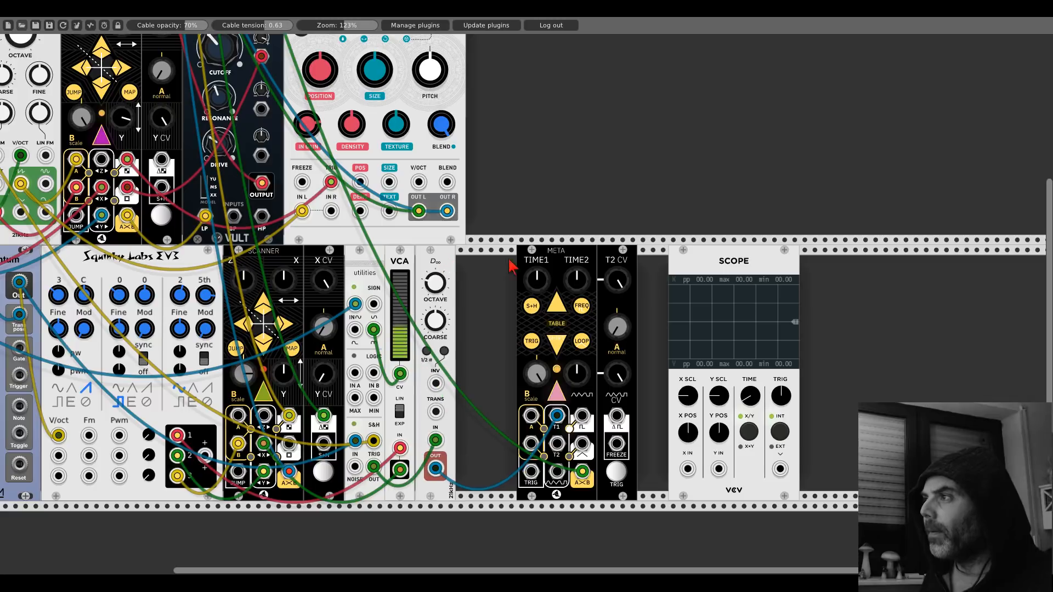
- Add Befaco's Slew Limiter beside the META, patch it between D∞'s output and the META's T1 input, and raise both sliders
mouse_move(573, 253)
mouse_down()
mouse_move(549, 253)
mouse_move(592, 253)
mouse_up()
right_click(506, 325)
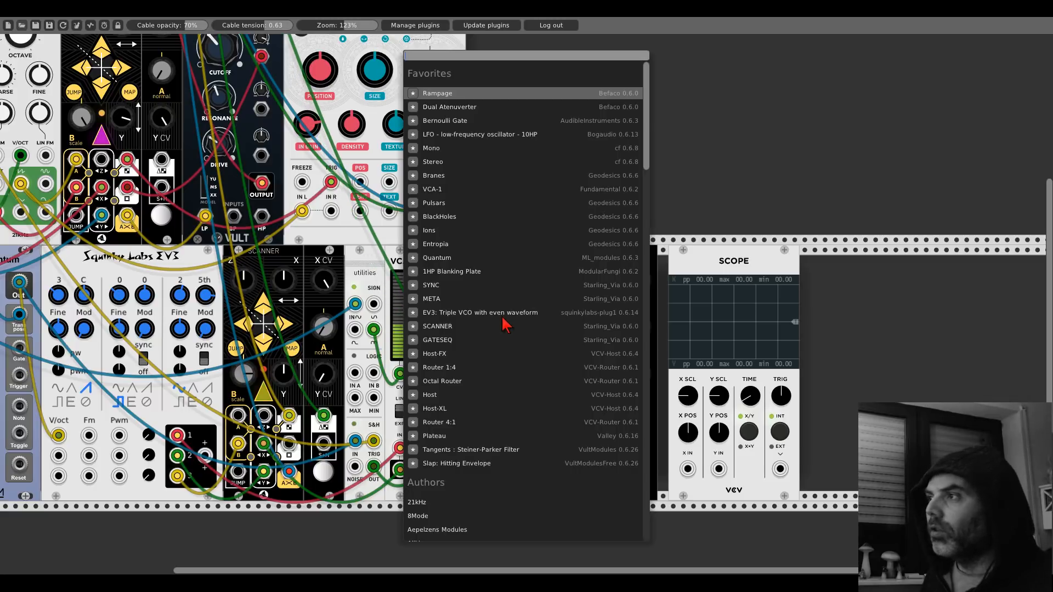
text(slew)
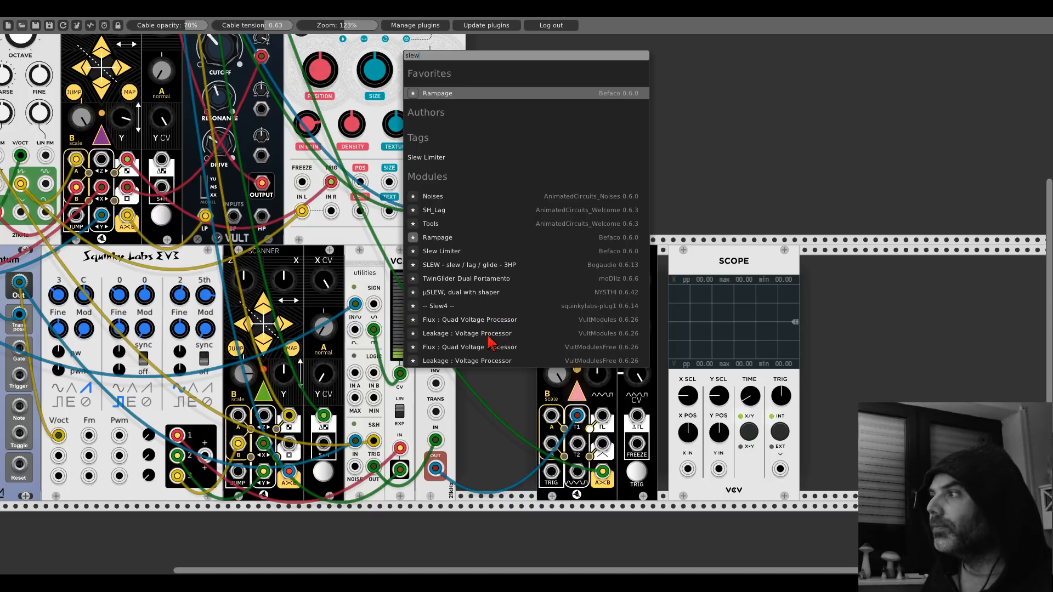
click(450, 252)
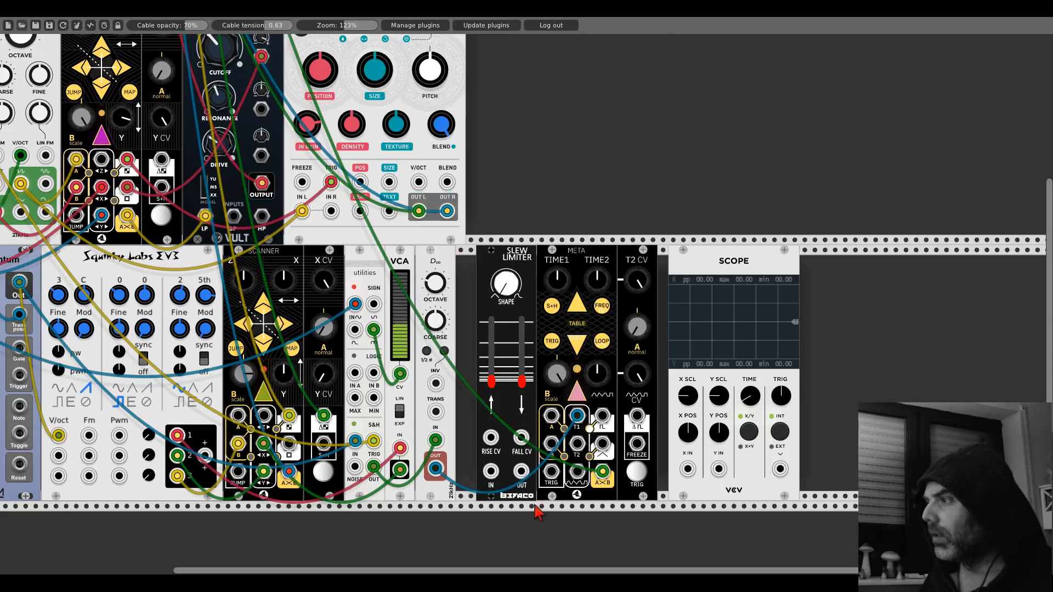
drag(576, 416, 492, 472)
drag(521, 472, 577, 417)
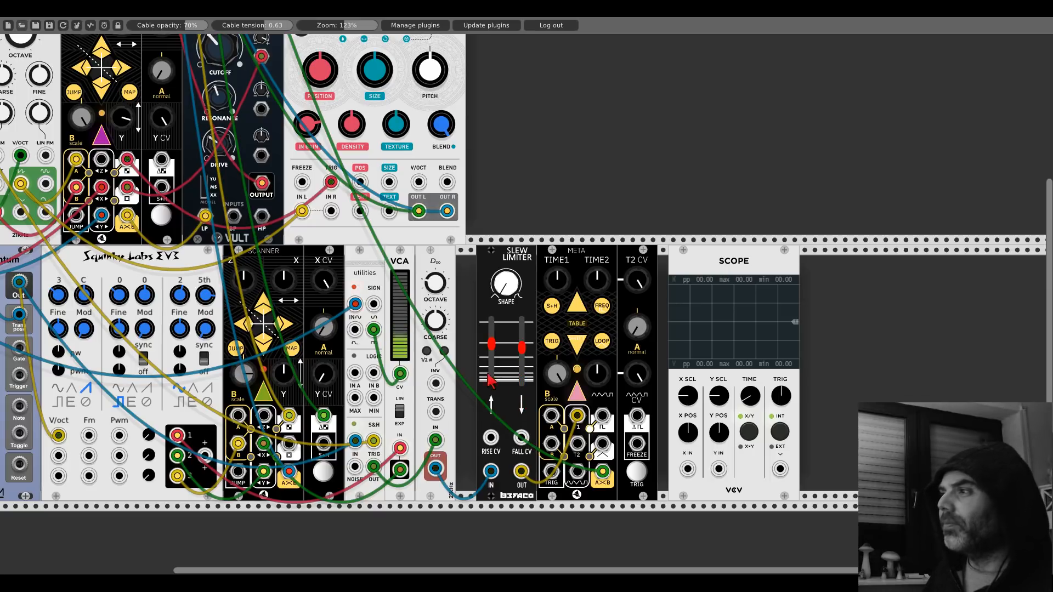
- Patch the second META's A><B output into the Scope's X input and turn down the META's waveform control
scroll(294, 157, up, 10)
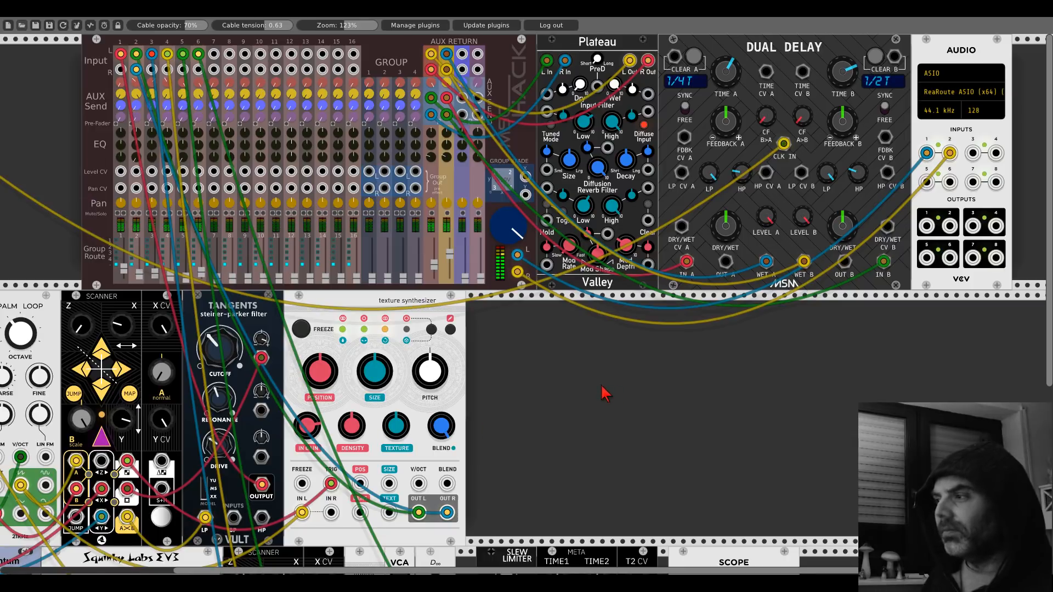
scroll(603, 393, down, 10)
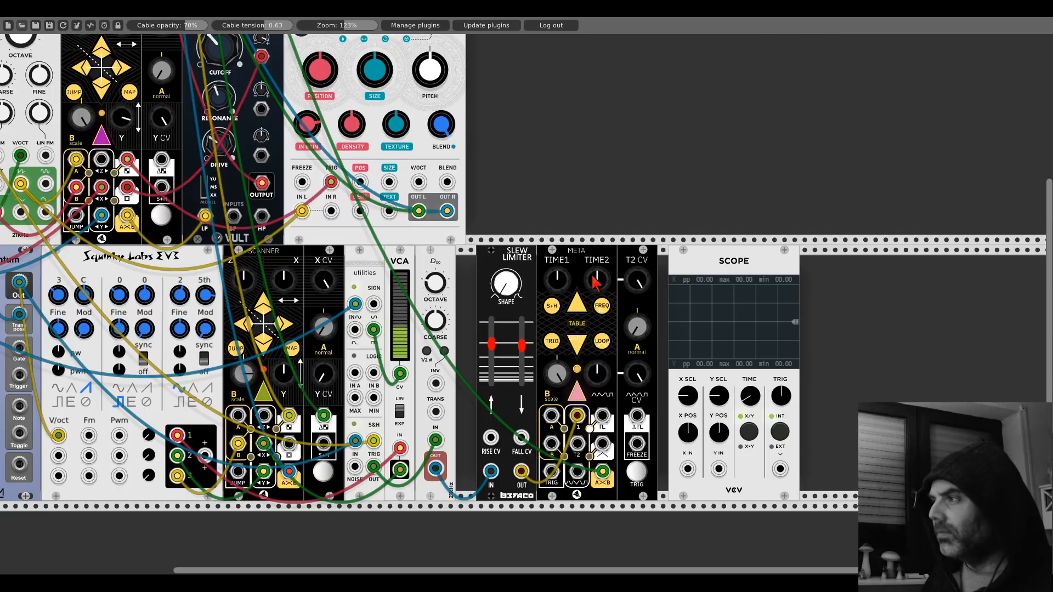
mouse_move(598, 374)
mouse_down()
mouse_move(597, 431)
mouse_move(604, 374)
mouse_up()
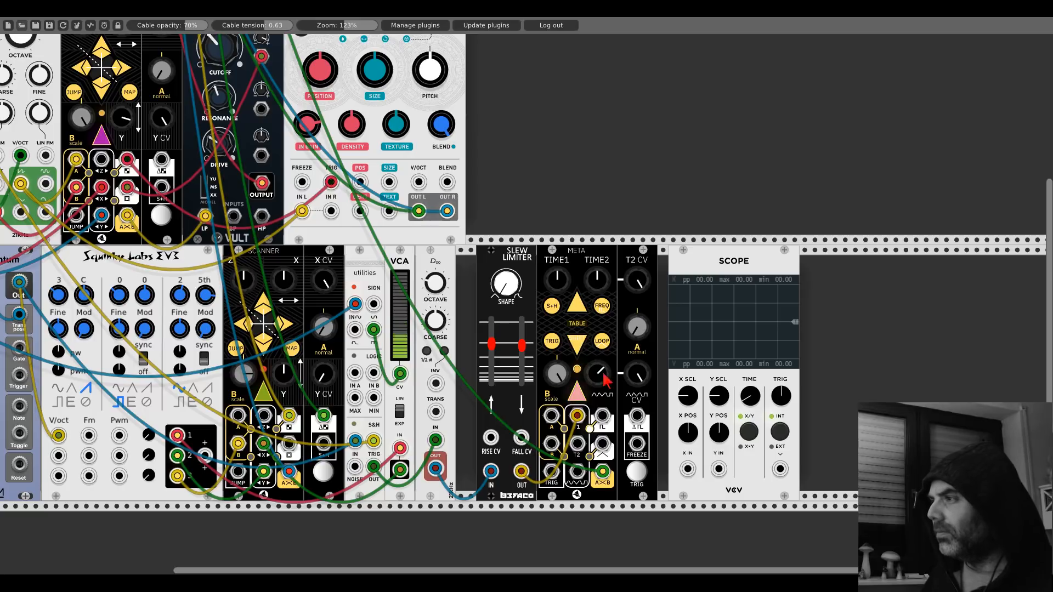
drag(687, 469, 603, 475)
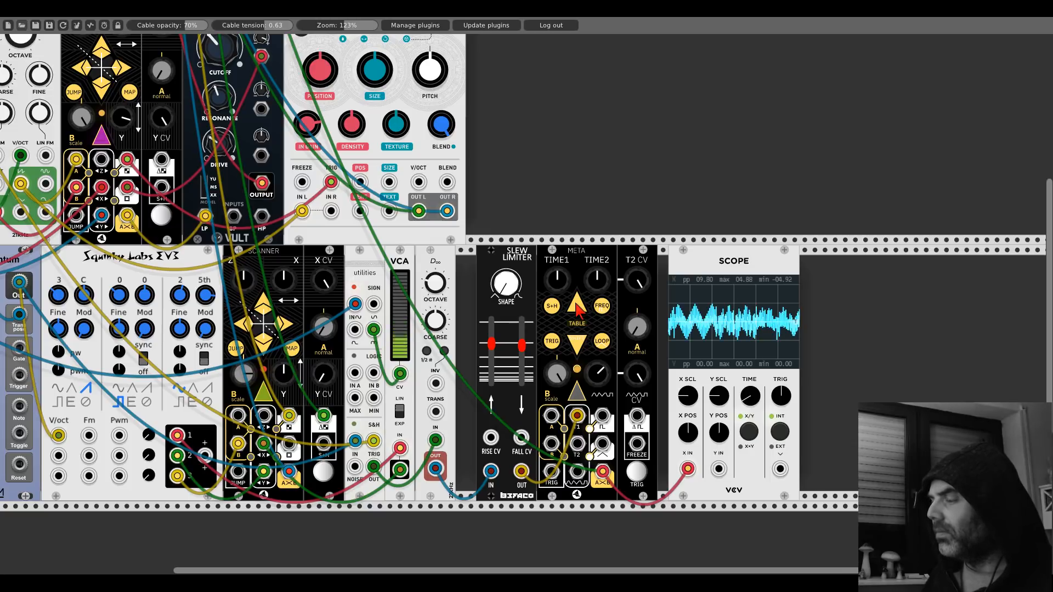
drag(599, 373, 600, 291)
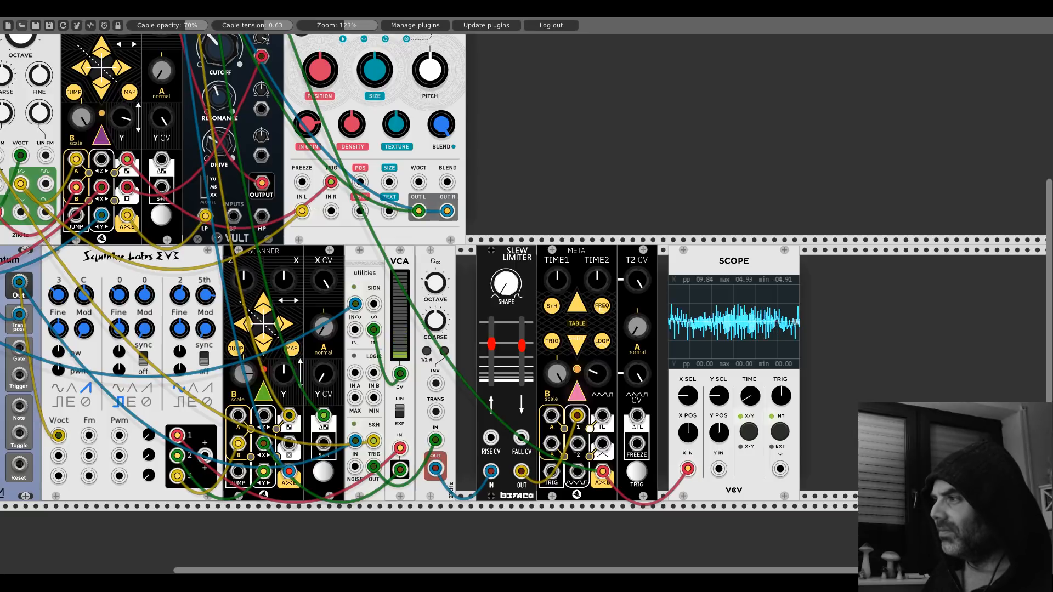
- Move the Scope farther away and place Bogaudio's ADSR utility envelope directly beside the second META
drag(715, 268, 888, 270)
right_click(699, 340)
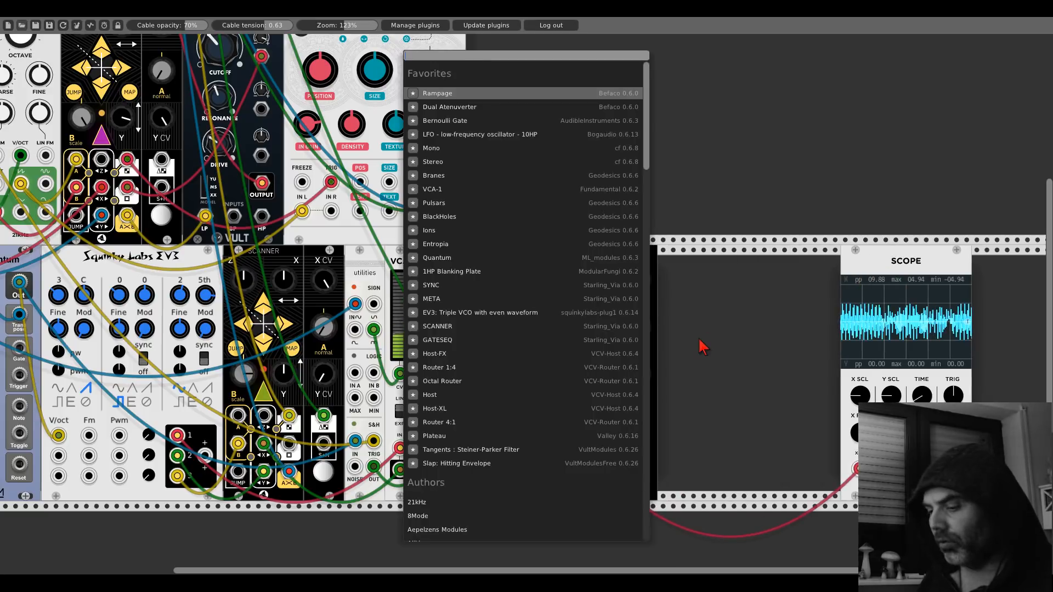
text(adsr)
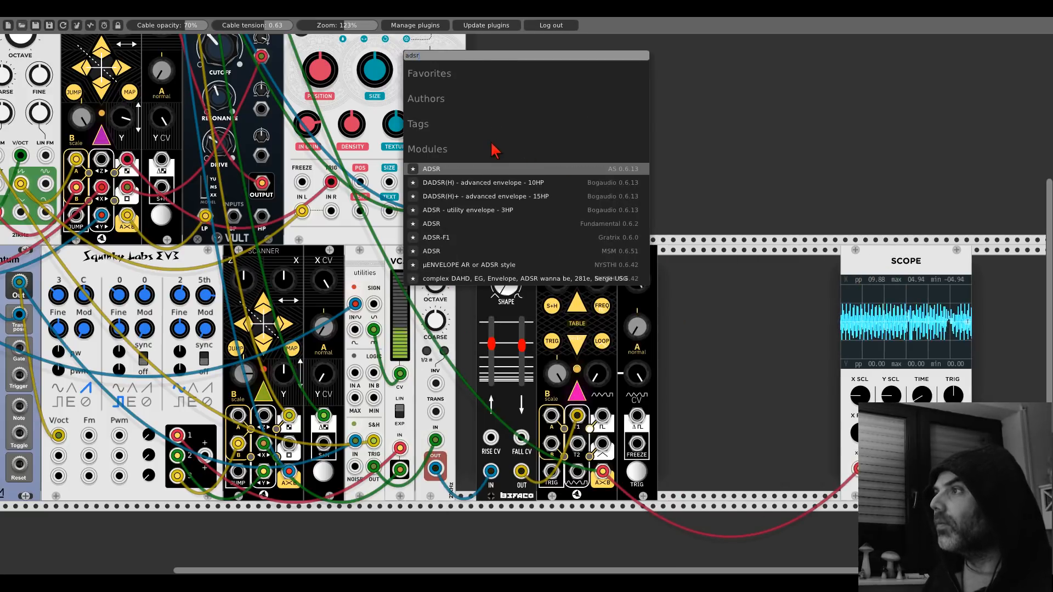
click(454, 210)
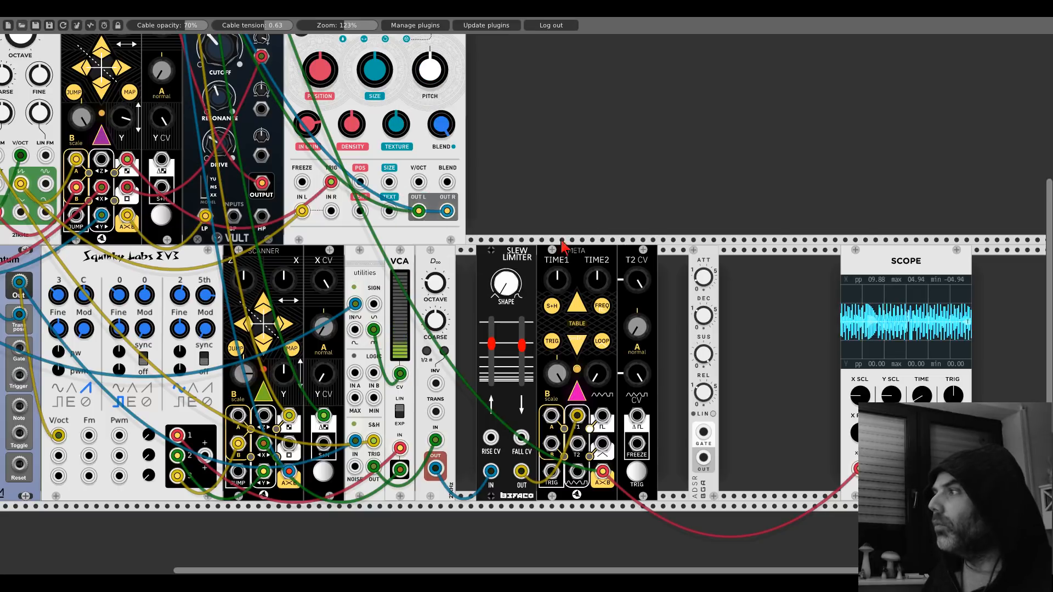
drag(703, 262, 672, 263)
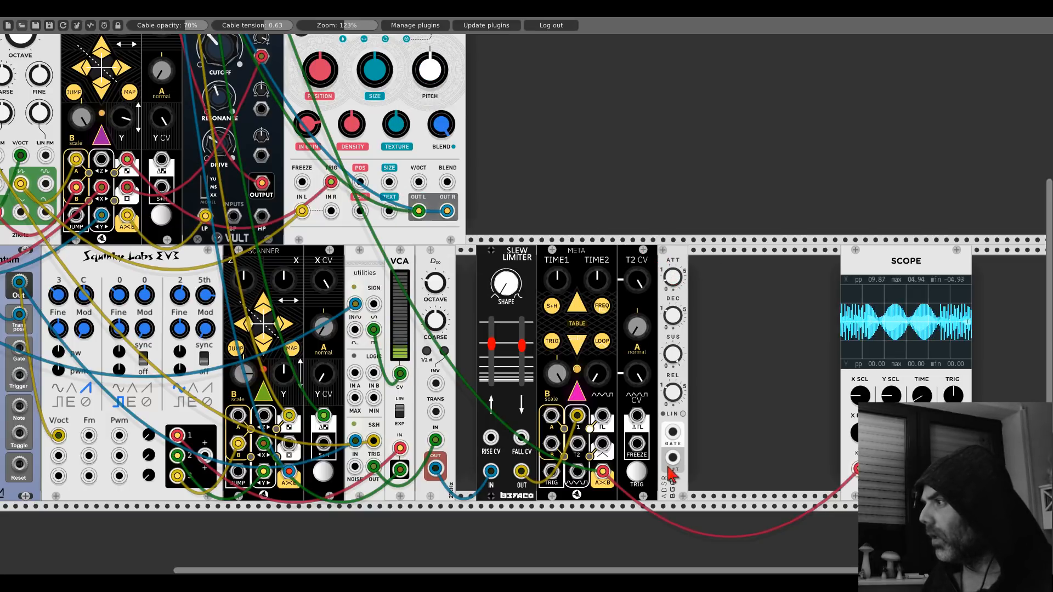
- Patch a gate signal from the modules in the row above into the new ADSR's GATE input
drag(673, 434, 171, 215)
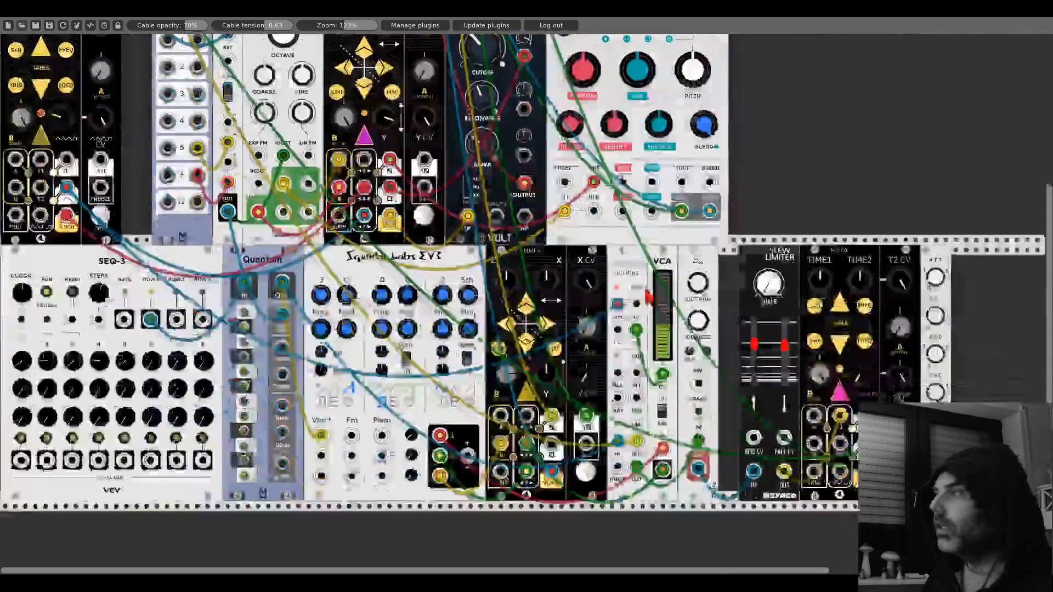
scroll(647, 293, down, 4)
drag(958, 243, 550, 312)
- Turn the second META's waveform control down further
drag(449, 333, 450, 356)
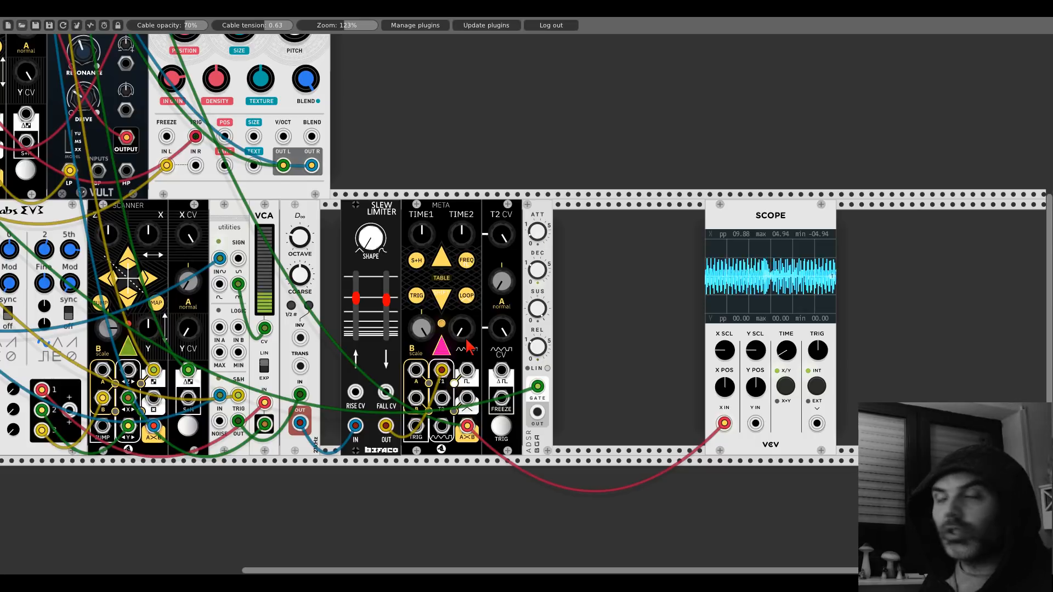
drag(468, 346, 469, 394)
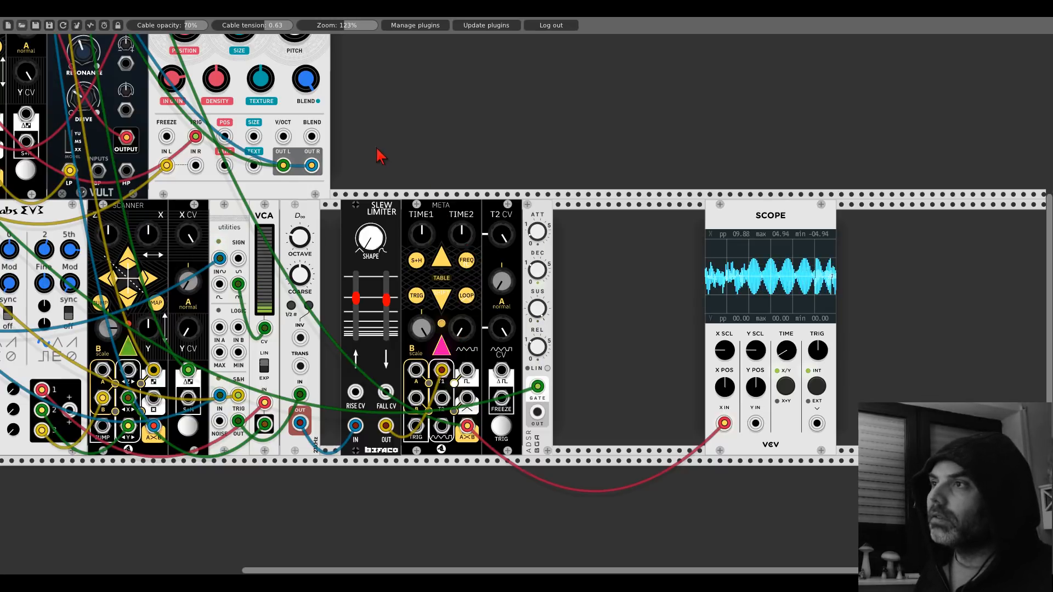
scroll(379, 168, up, 1)
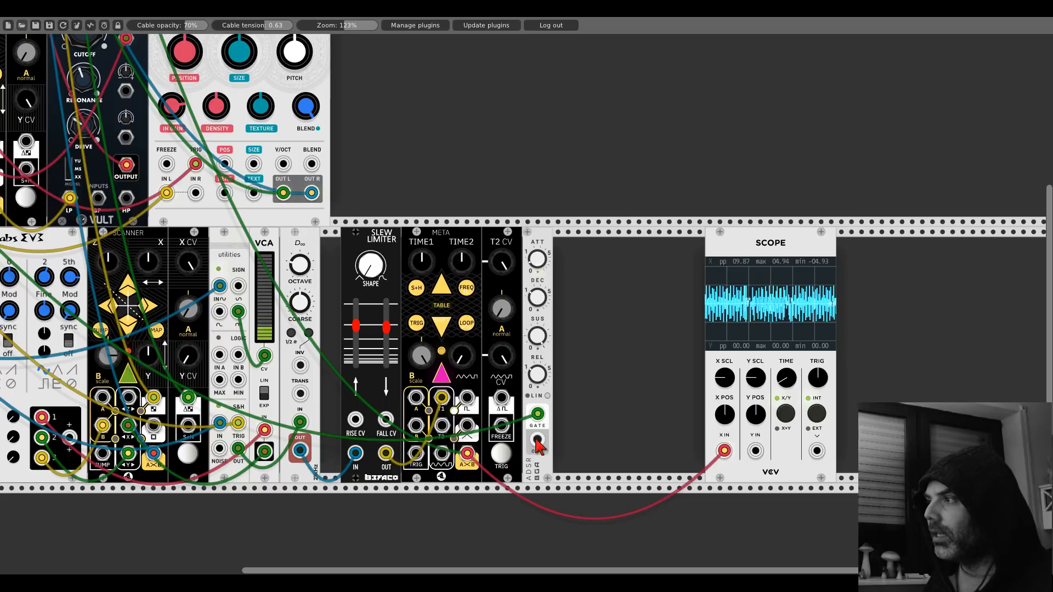
- Patch the ADSR's output into the second META's waveform CV input and view the complete patch at 85% zoom
drag(530, 437, 441, 453)
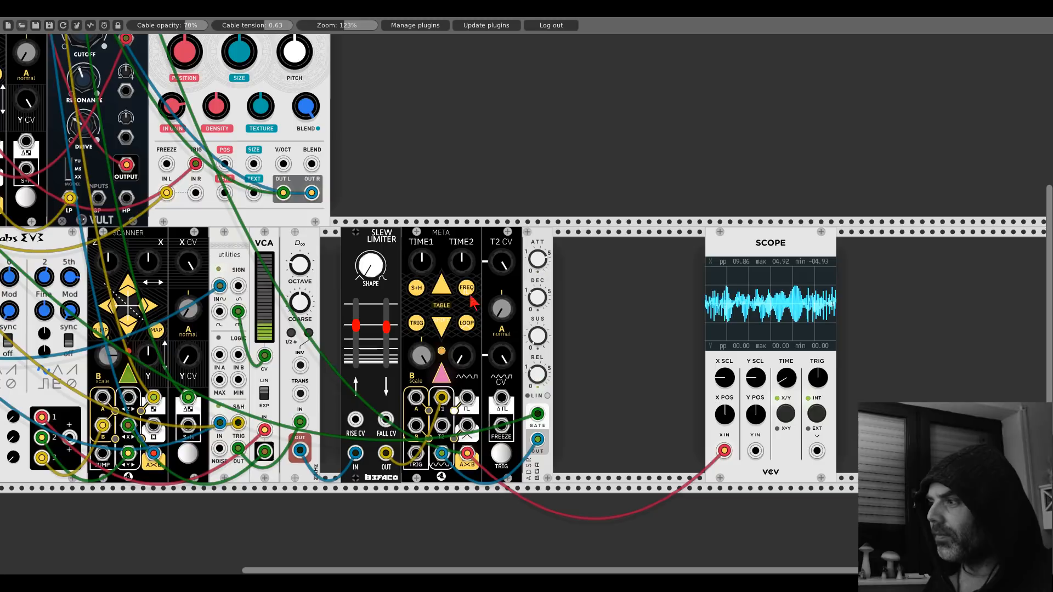
drag(388, 204, 836, 453)
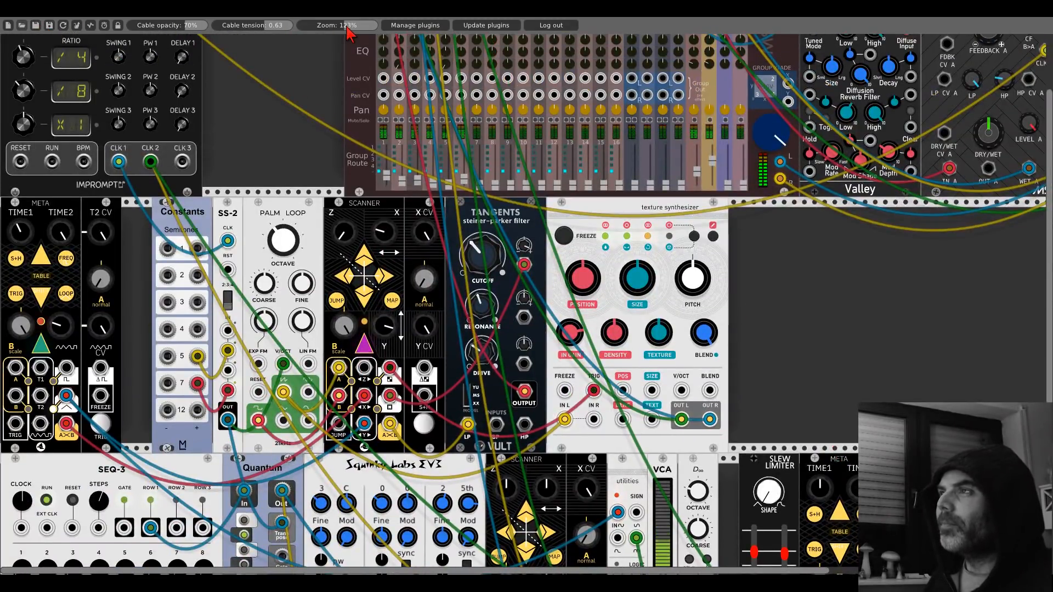
drag(317, 31, 348, 33)
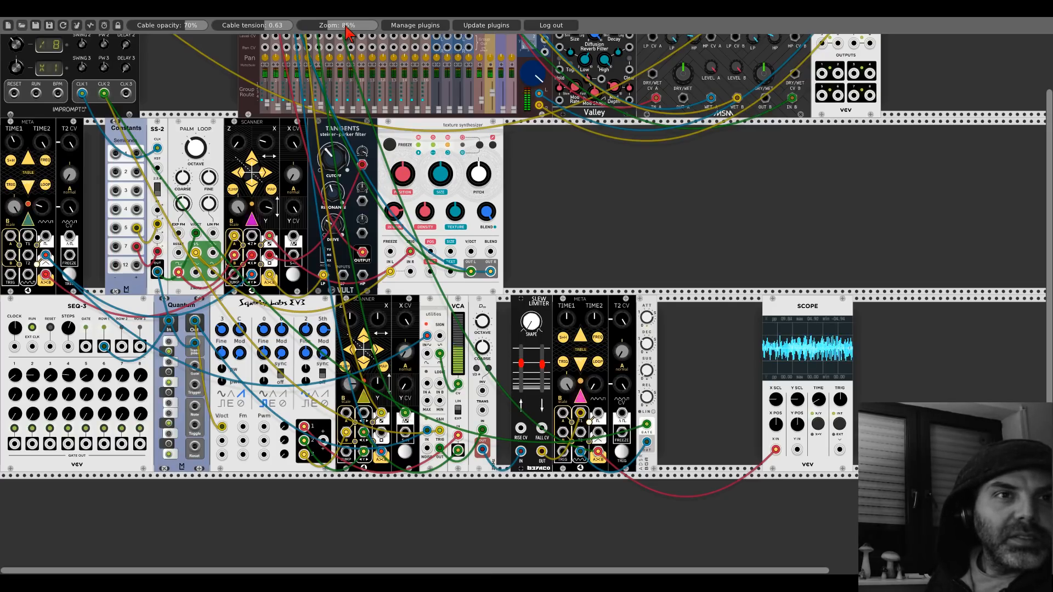
scroll(576, 291, up, 2)
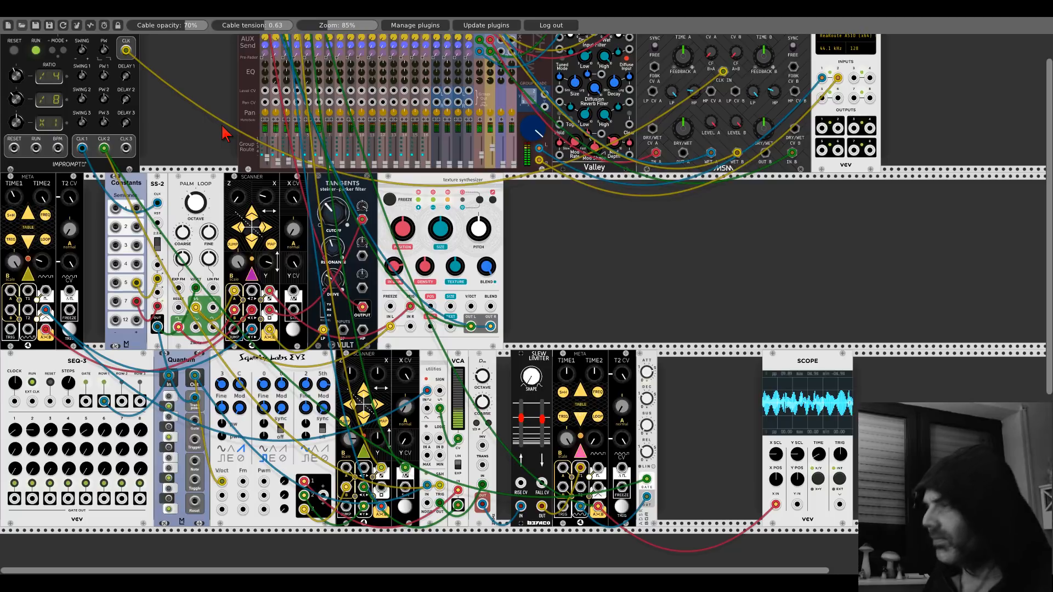
scroll(211, 154, up, 1)
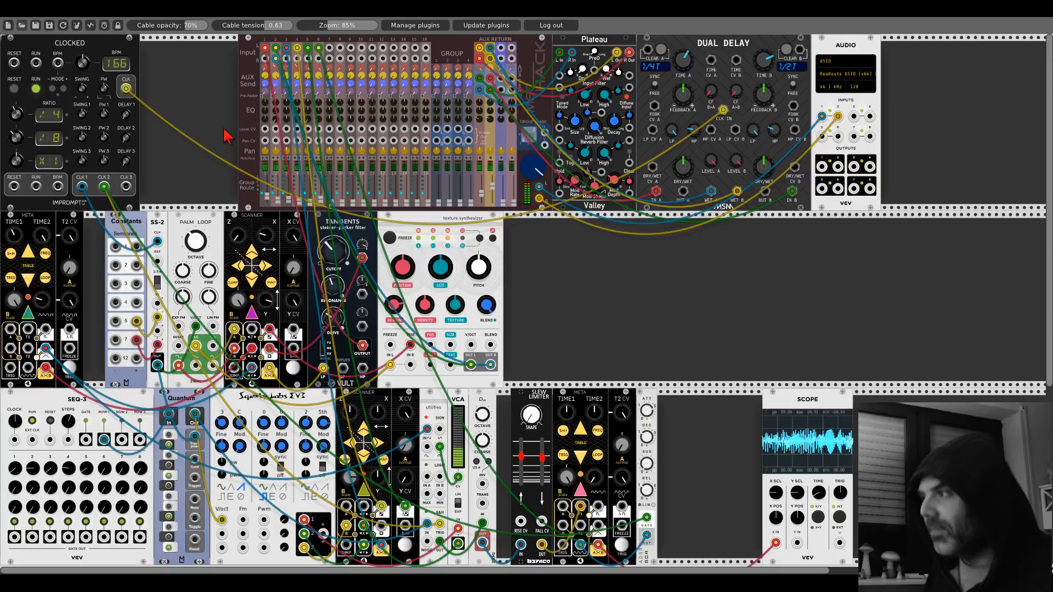
scroll(206, 129, down, 1)
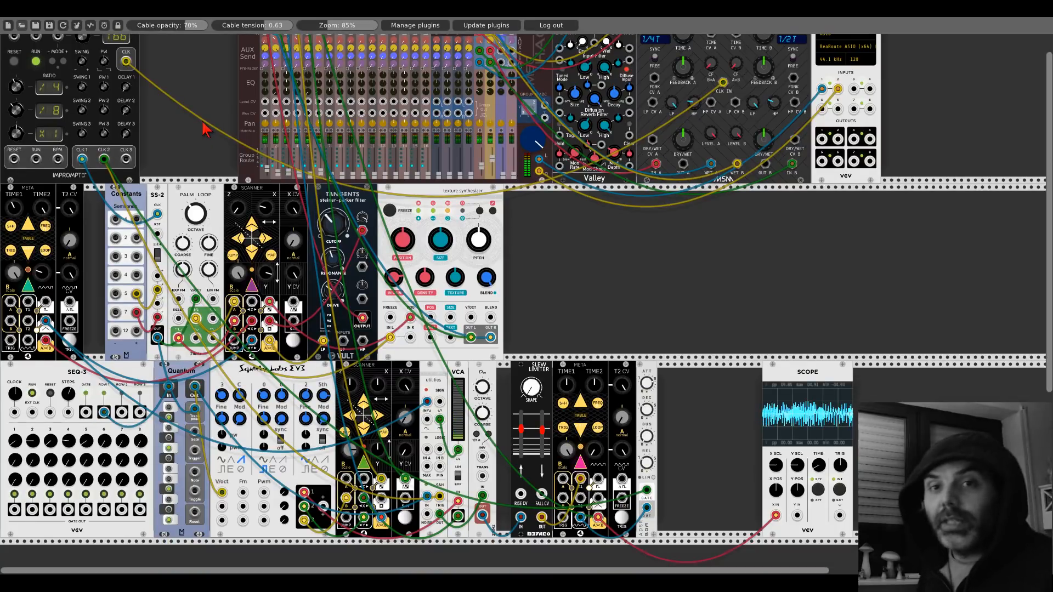
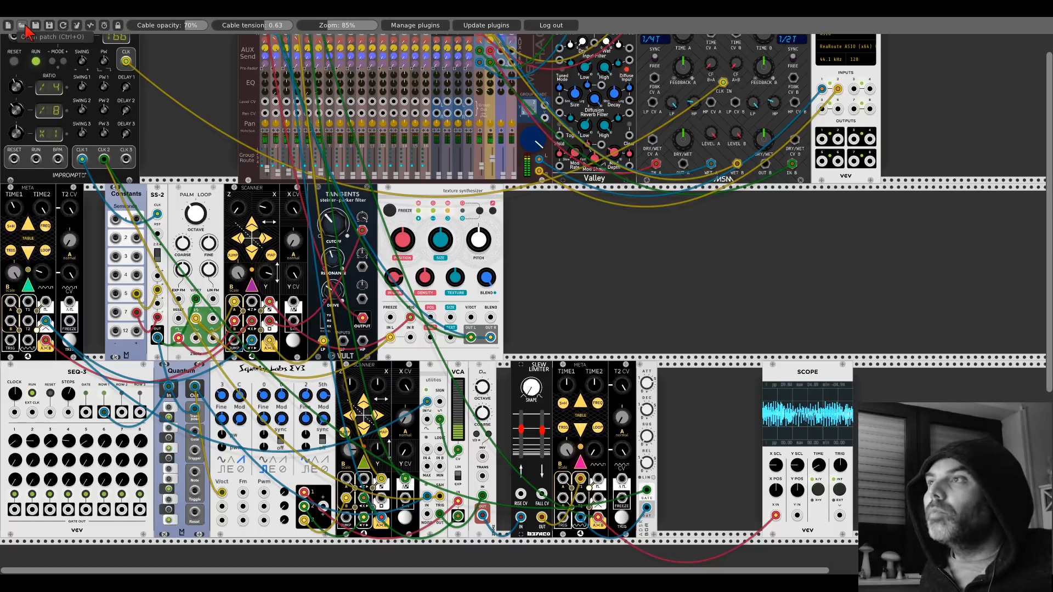
- Open the starter patch that contains only the Clocked, mixer, Plateau, Dual Delay and Audio modules
double_click(118, 104)
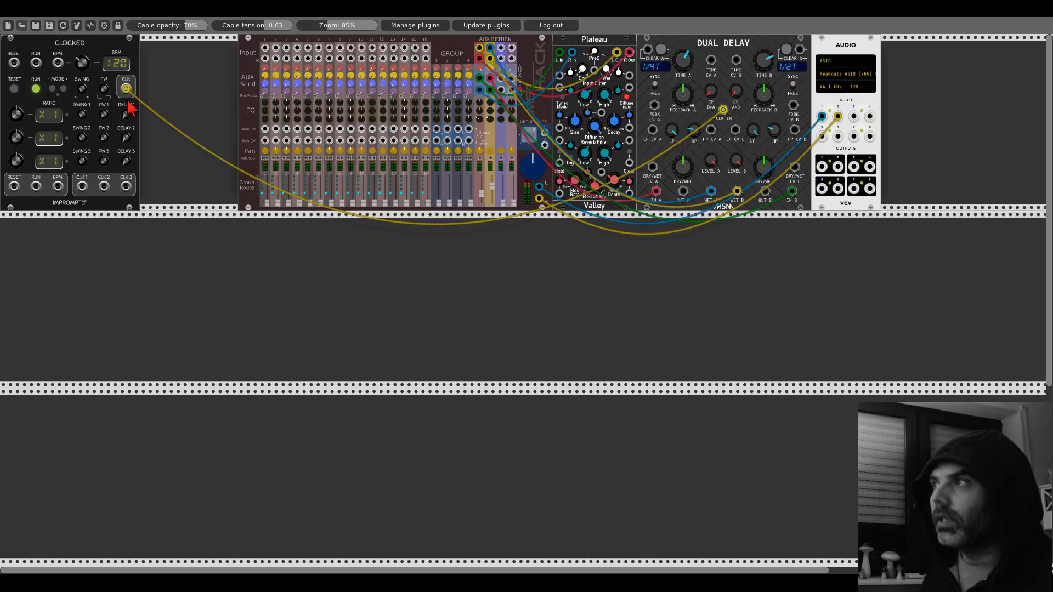
right_click(337, 26)
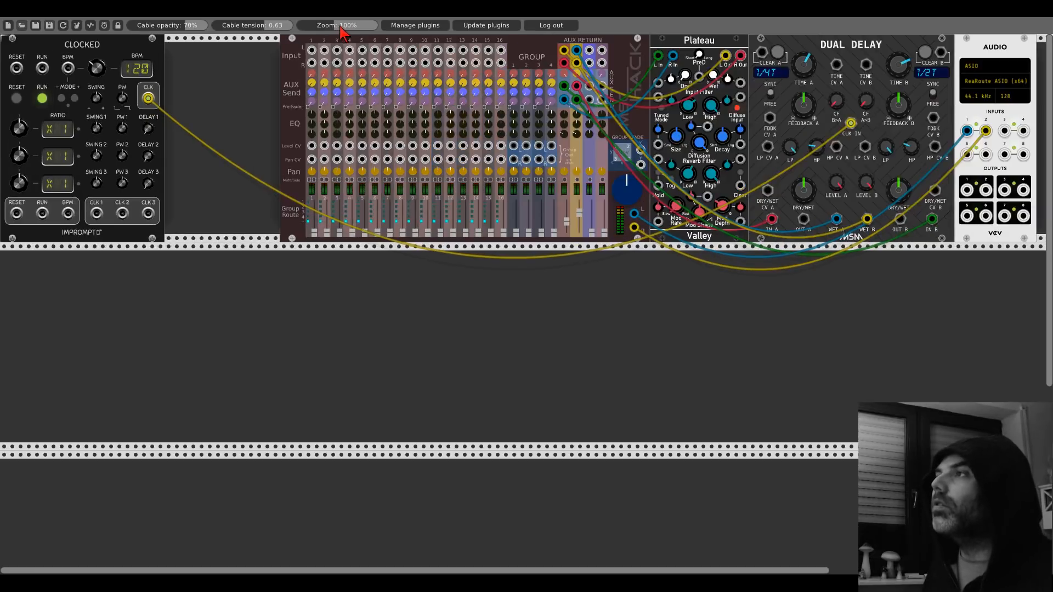
drag(338, 28, 356, 28)
scroll(359, 142, down, 5)
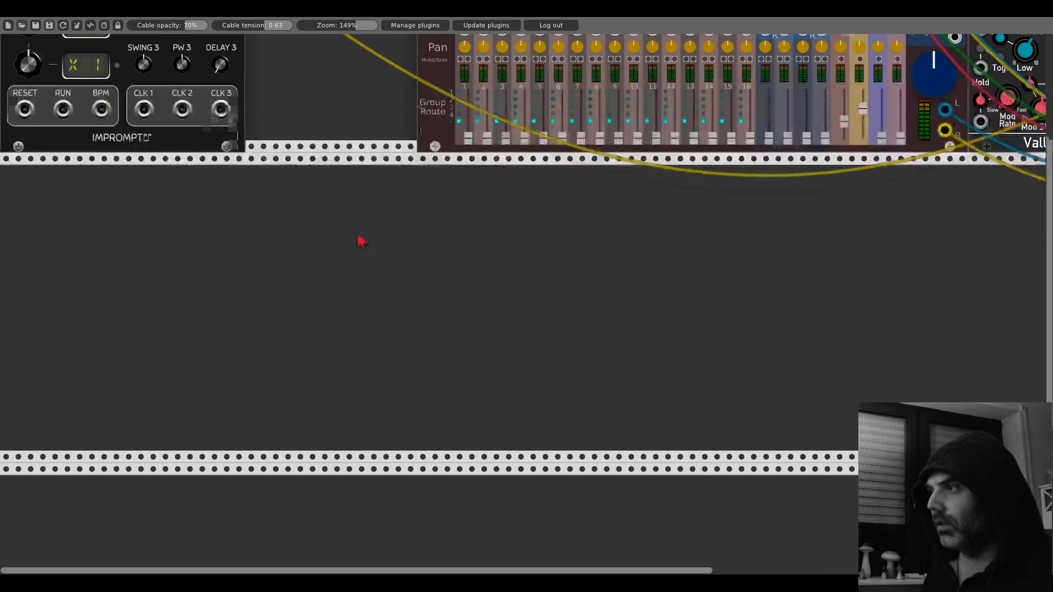
- Add a Starling GATESEQ module to the empty row below the clock and shift it slightly towards the clock's side
right_click(368, 285)
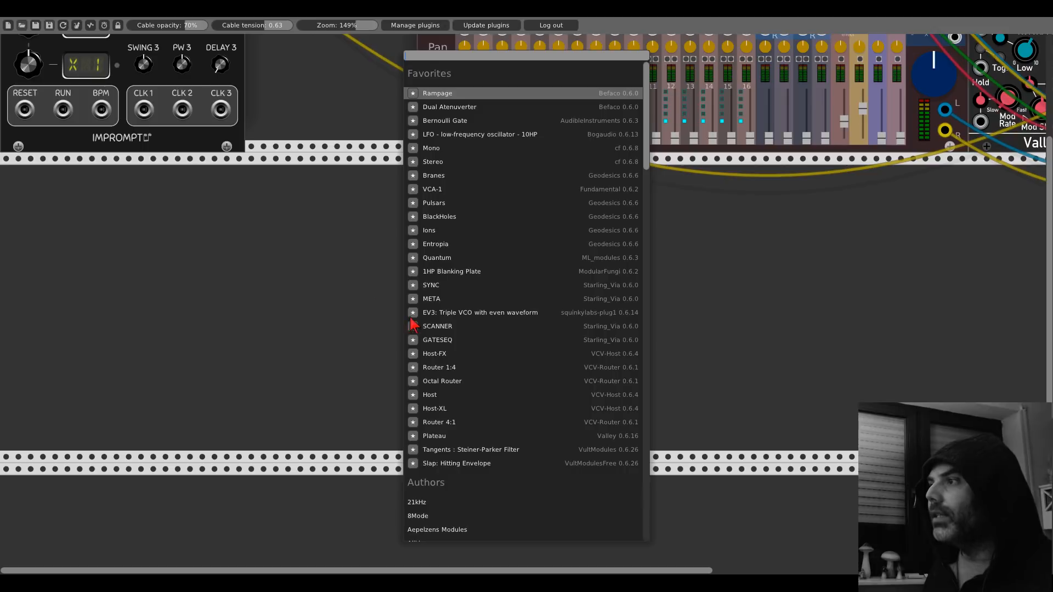
click(437, 341)
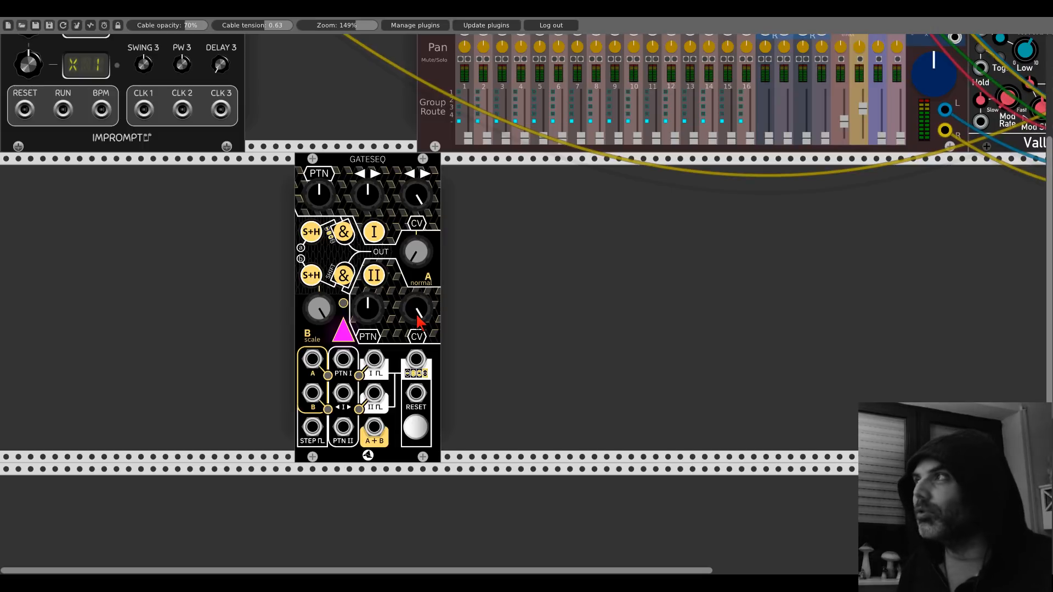
scroll(399, 344, up, 5)
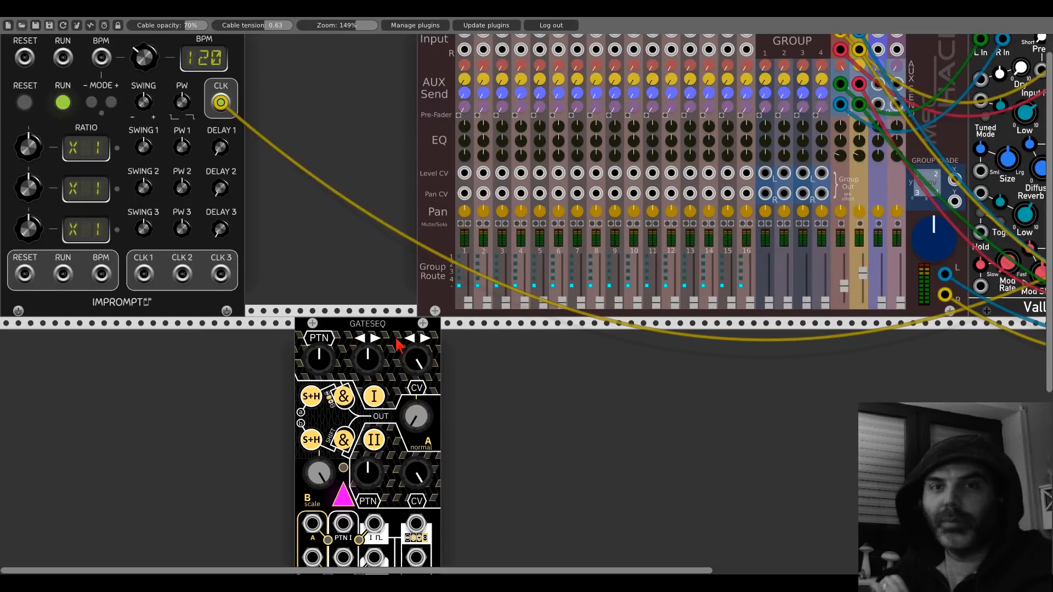
scroll(381, 237, down, 4)
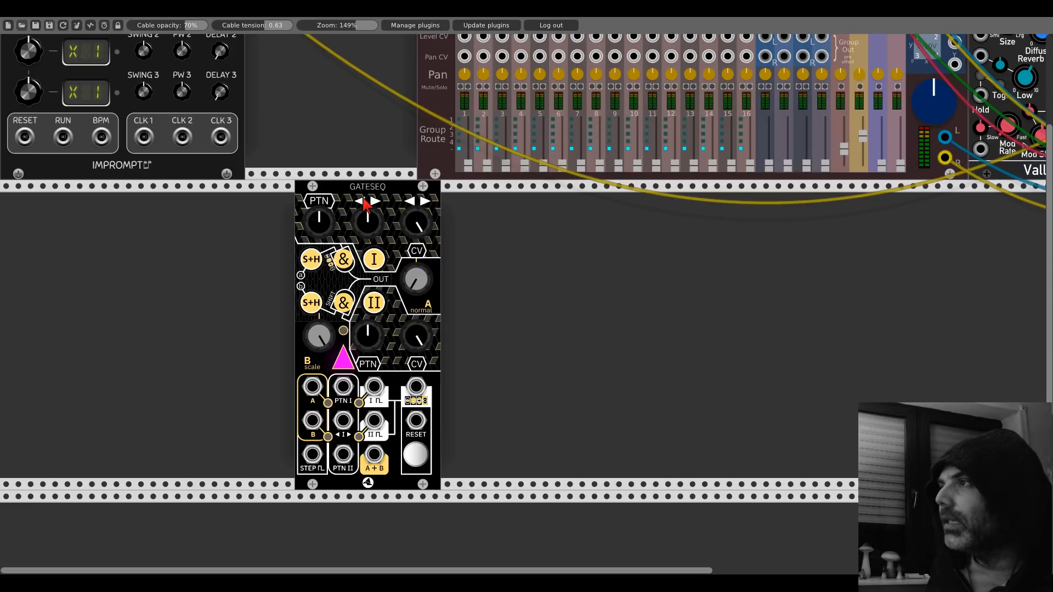
drag(362, 192, 338, 192)
- Add two Bogaudio FM-OP oscillators side by side next to GATESEQ and enable the envelope on their levels
right_click(457, 285)
text(fm)
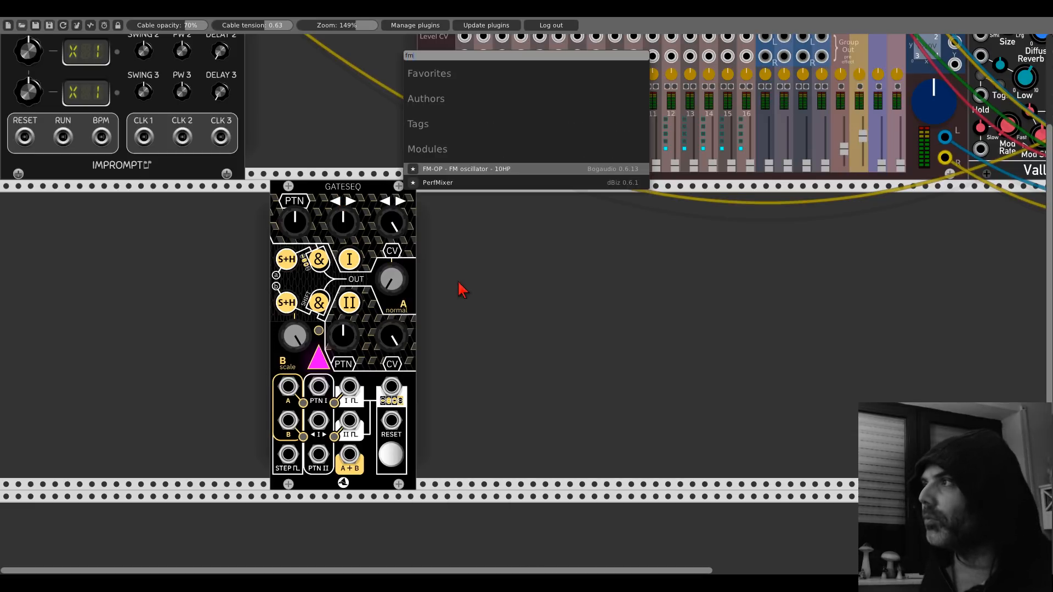
click(481, 170)
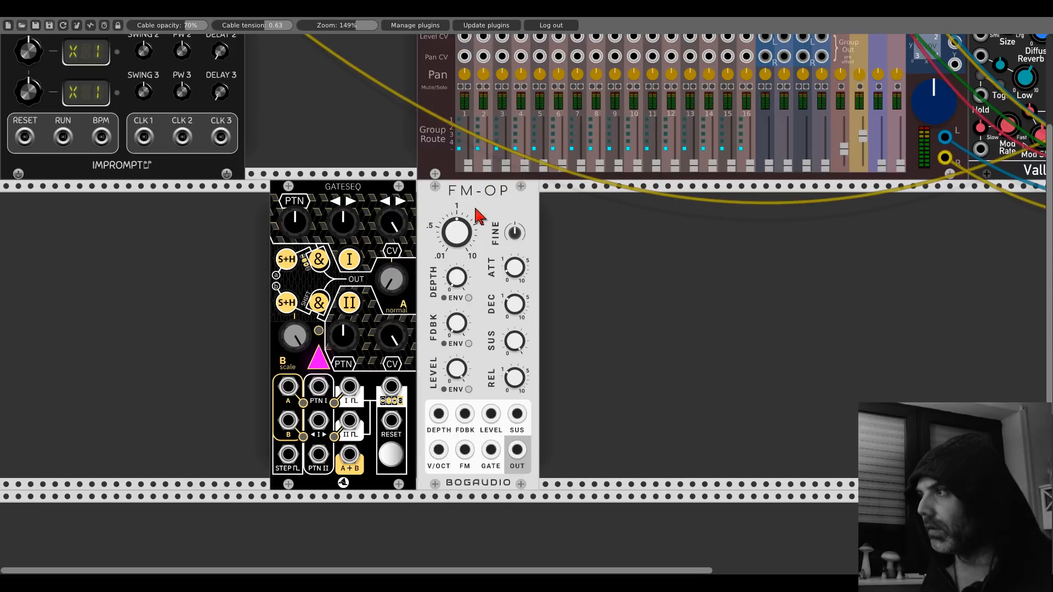
key(ctrl+d)
click(469, 389)
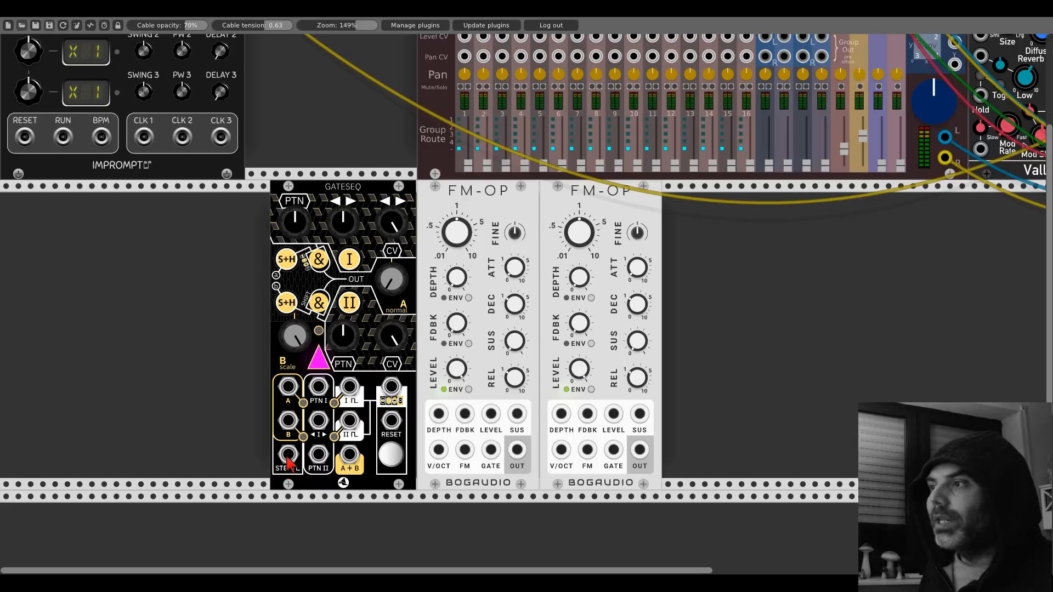
- Patch Clocked's CLK 1 output into GATESEQ's STEP input and set the clock to 101 BPM with its first ratio at x2
drag(288, 465, 144, 301)
scroll(246, 466, up, 3)
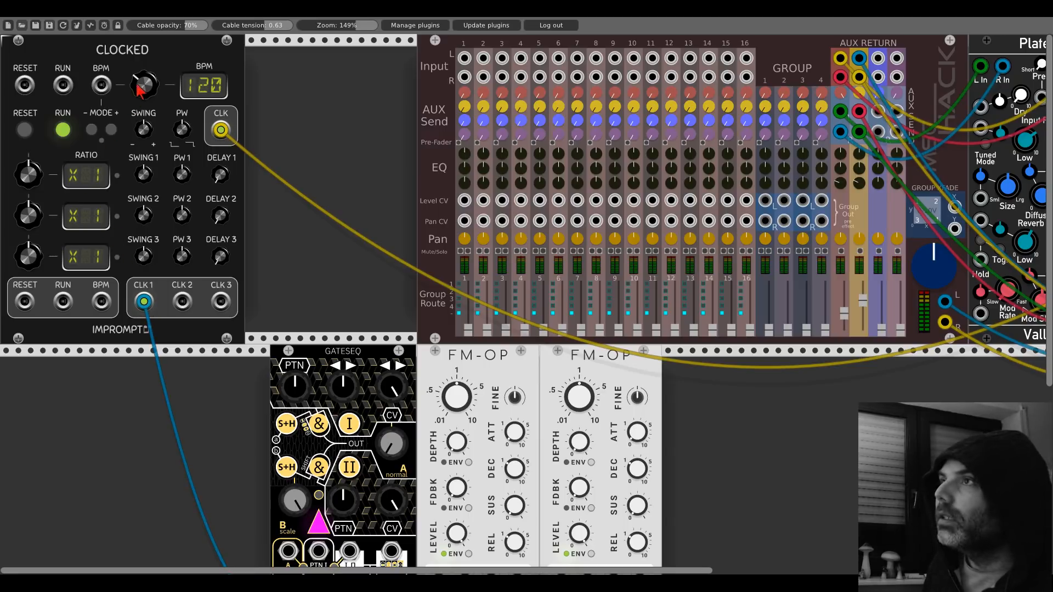
drag(143, 76, 143, 98)
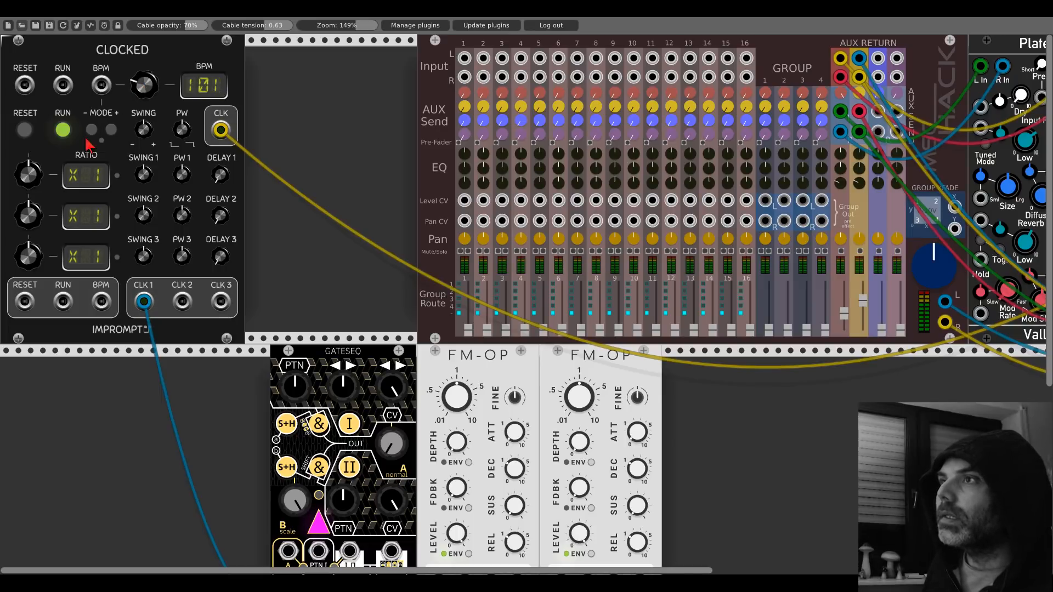
drag(31, 176, 31, 166)
scroll(212, 379, down, 3)
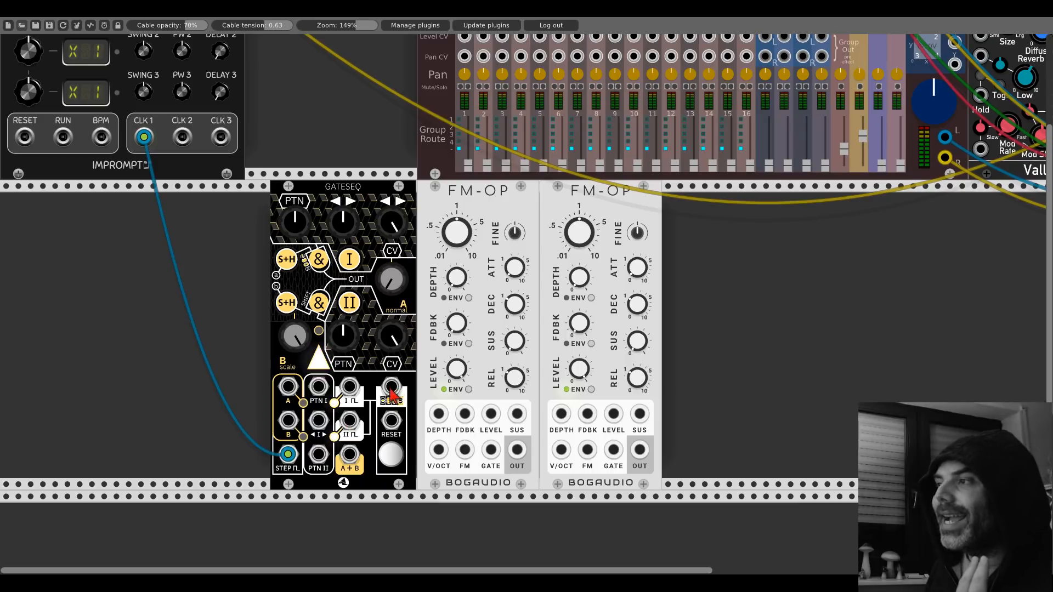
- Patch GATESEQ's gate I output into the first FM-OP's GATE, send that FM-OP's OUT to mixer channel 1 and raise the channel's fader
right_click(366, 205)
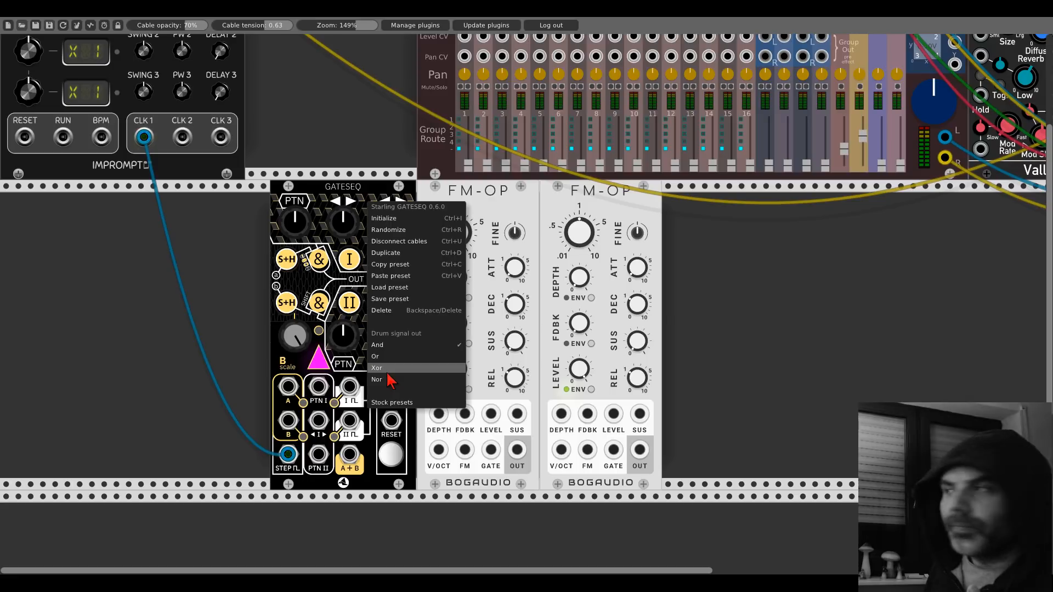
click(365, 199)
drag(351, 387, 464, 58)
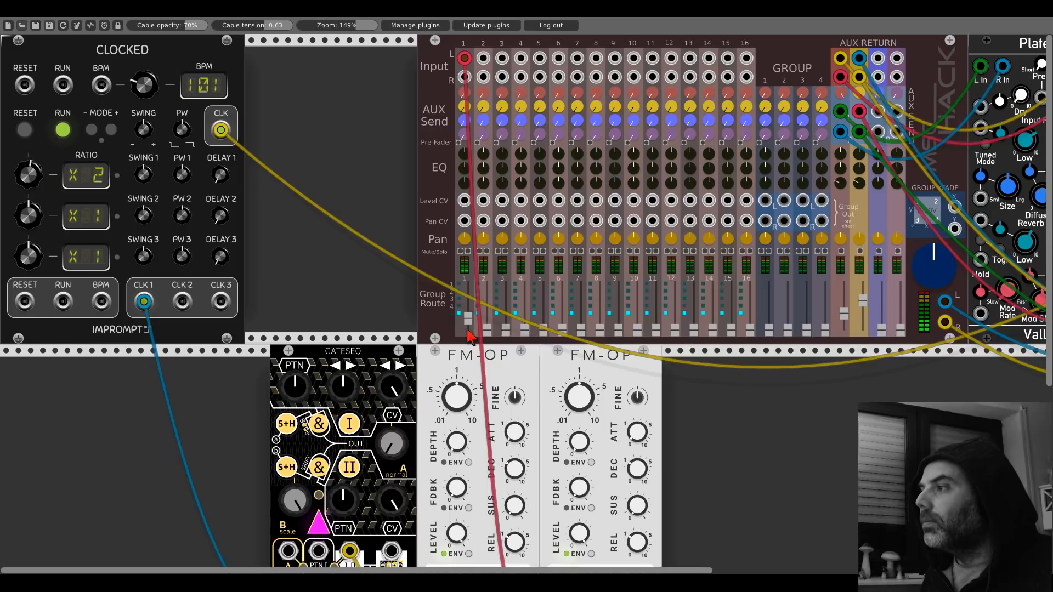
scroll(357, 299, down, 4)
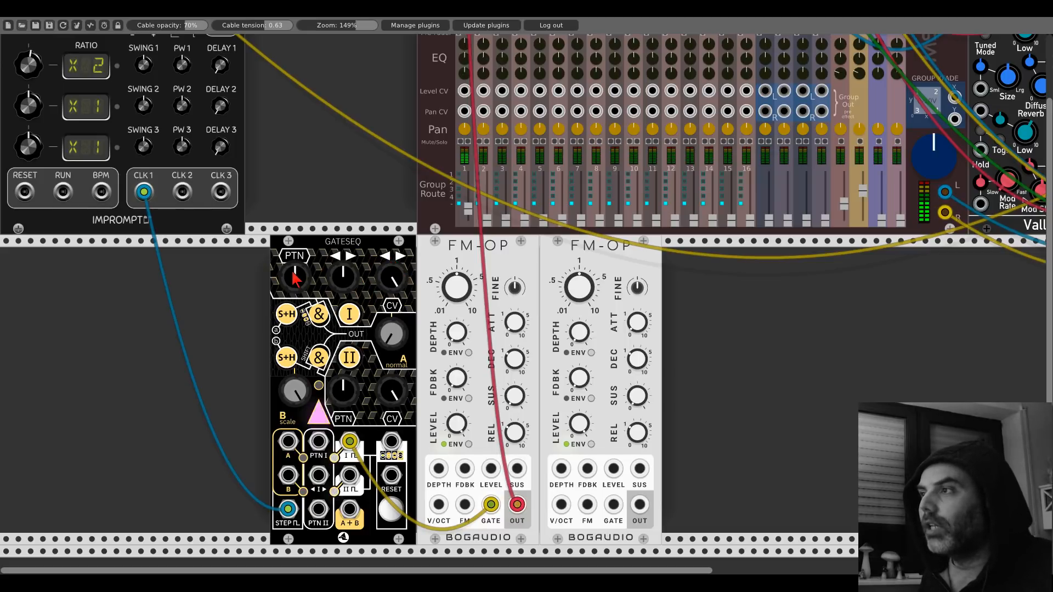
- Sweep GATESEQ's first PTN control through different patterns and leave it somewhat below centre
drag(295, 280, 295, 306)
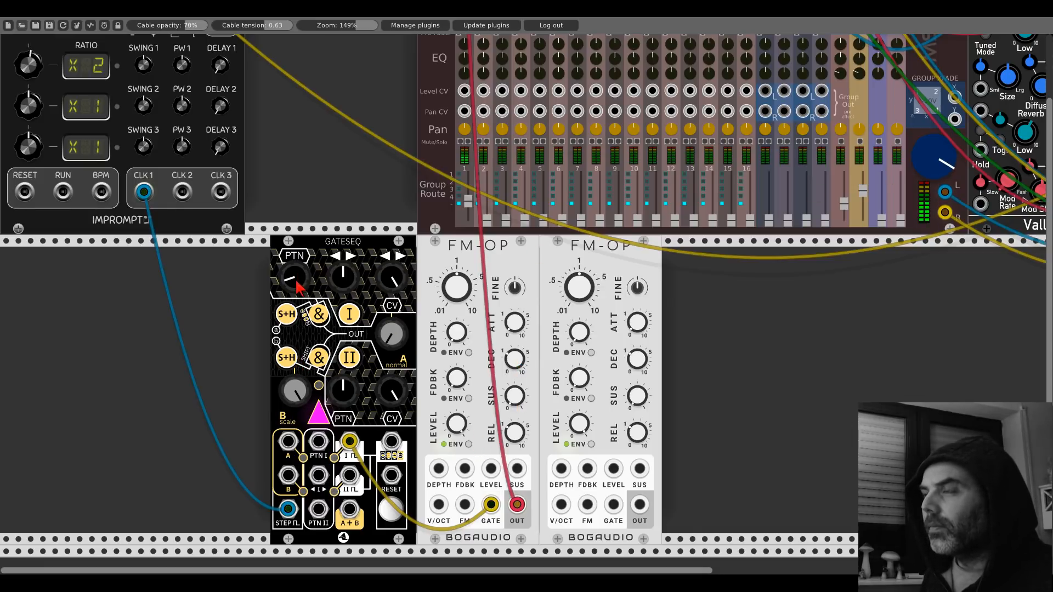
drag(296, 282, 296, 245)
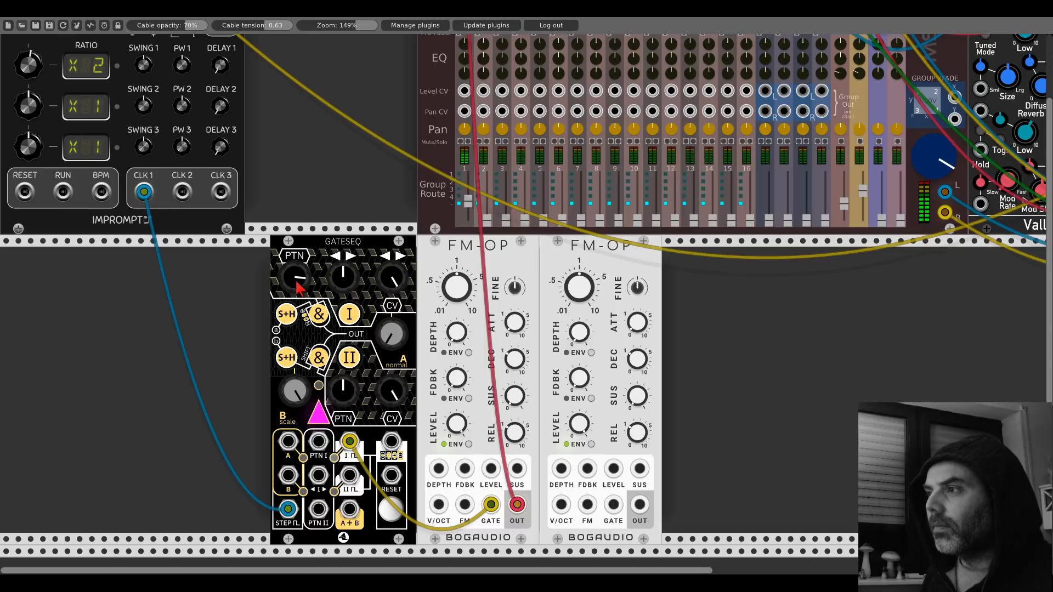
drag(296, 285, 296, 313)
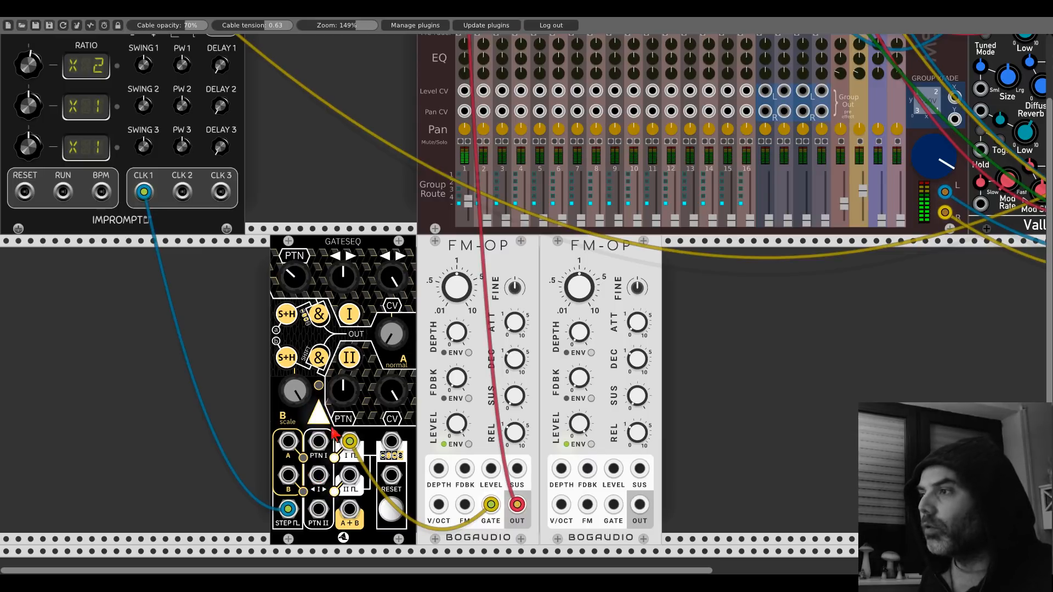
- Patch GATESEQ's gate II output into the second FM-OP's GATE, send that FM-OP's OUT to mixer channel 2 and raise the channel's fader
drag(349, 475, 483, 57)
scroll(475, 137, up, 4)
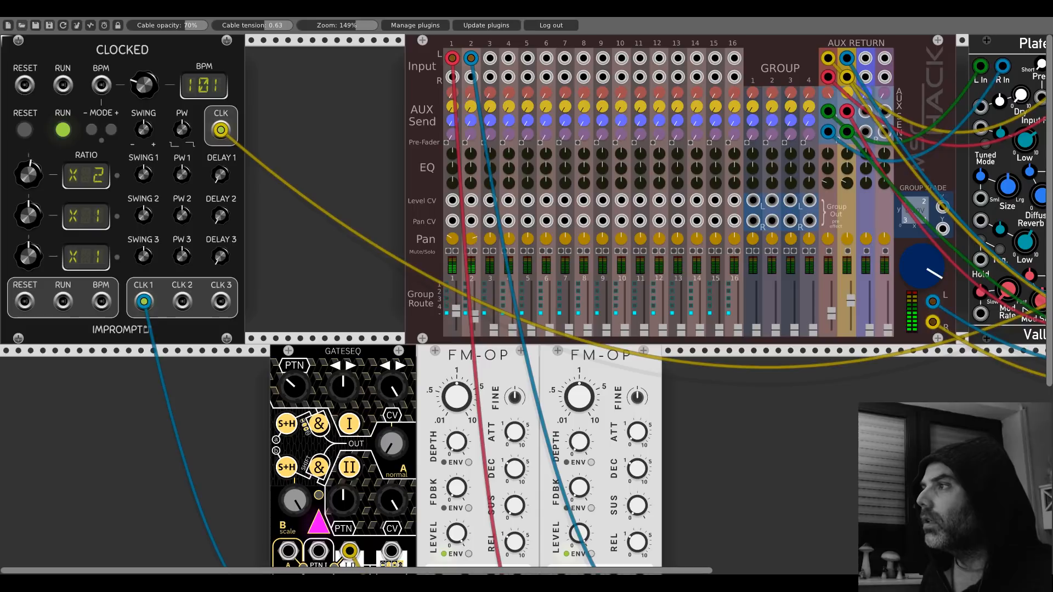
scroll(560, 342, down, 5)
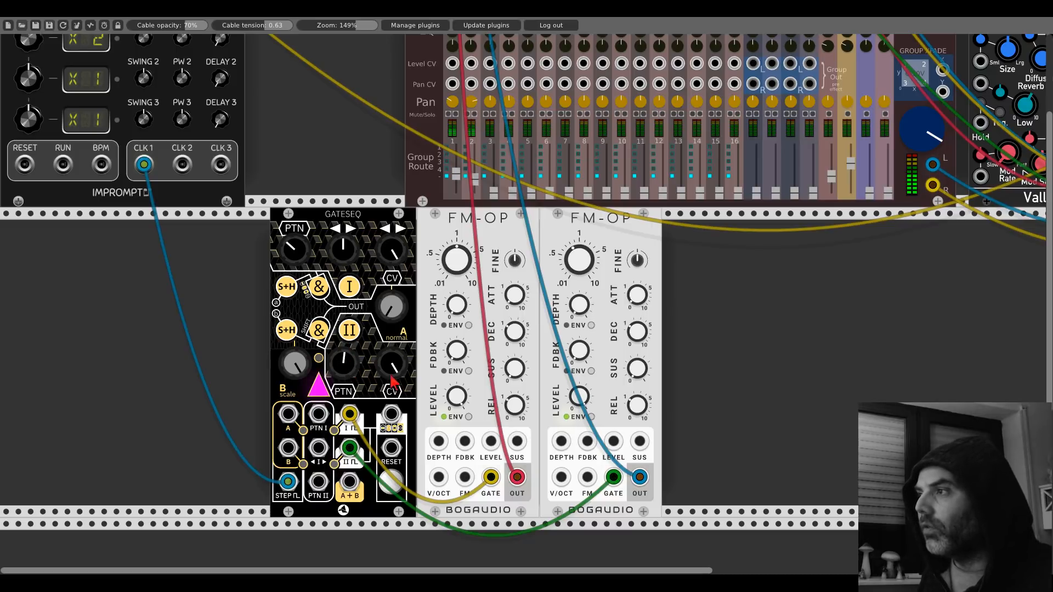
- Turn GATESEQ's second PTN control well below centre and its first arrow-marked control above centre
drag(341, 365, 348, 370)
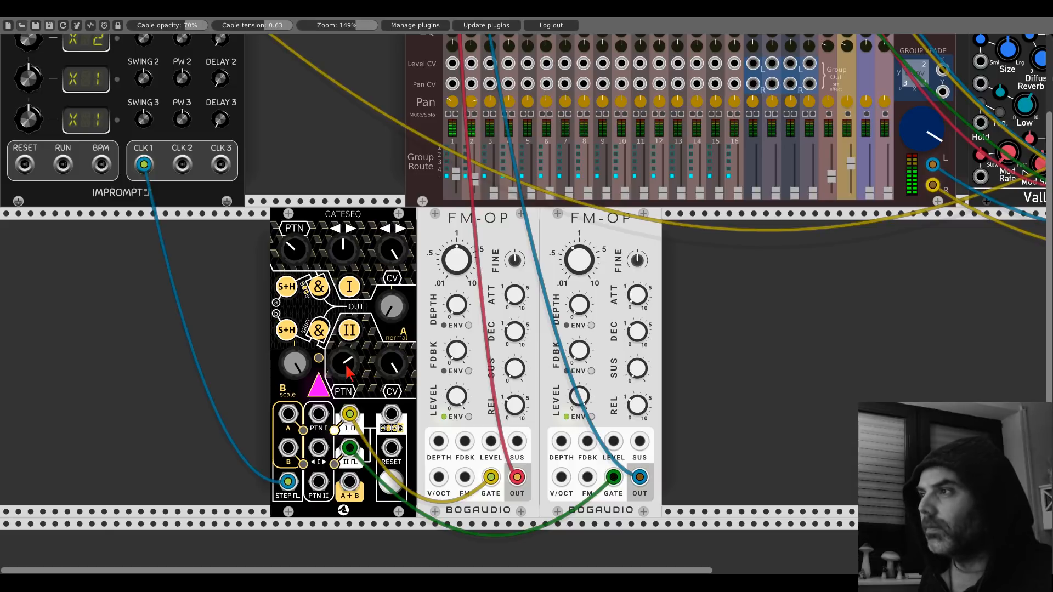
drag(347, 373, 347, 394)
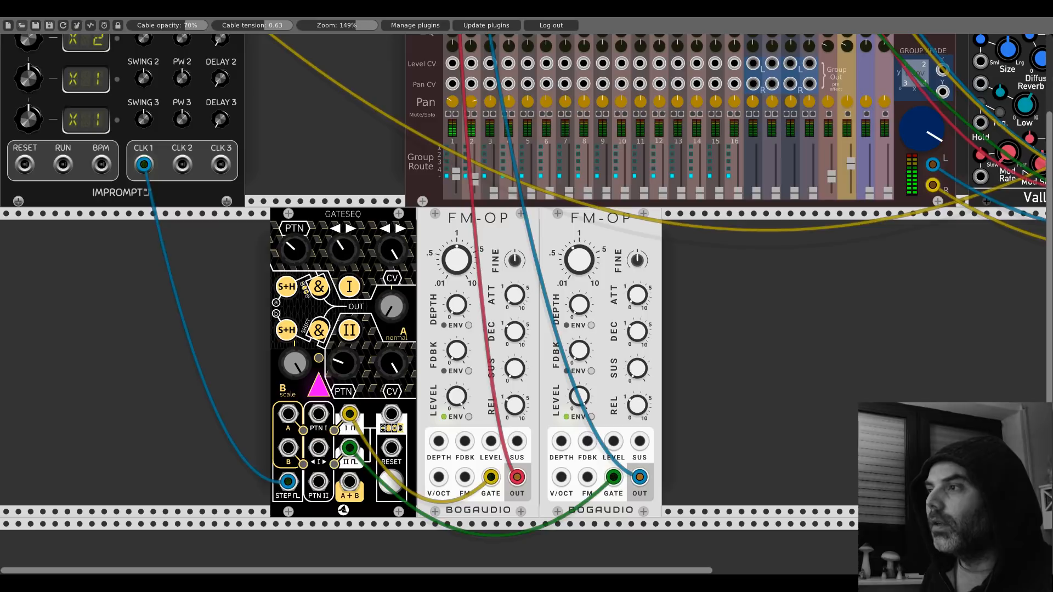
click(335, 230)
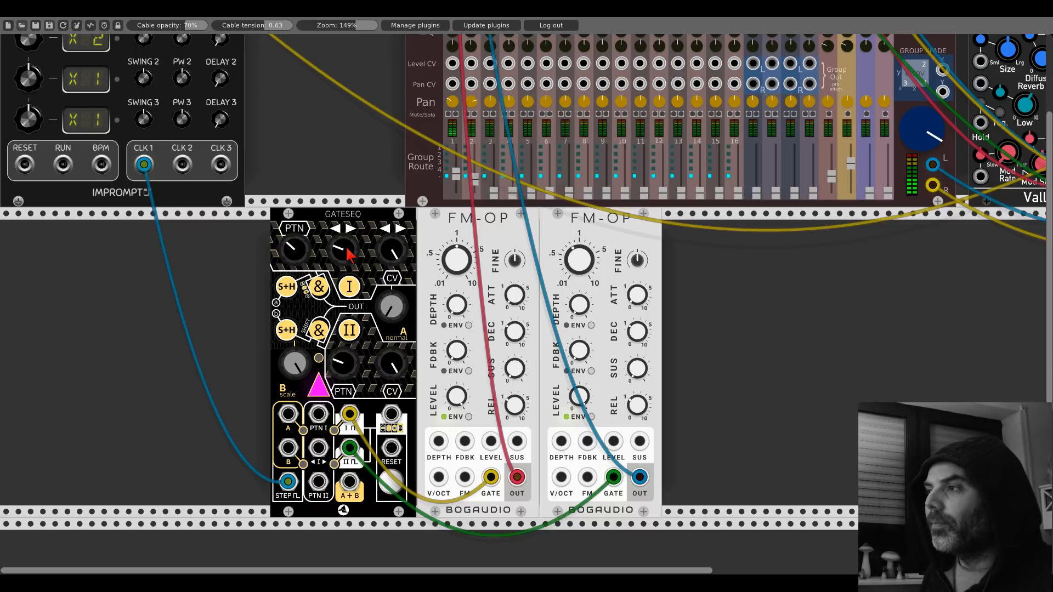
drag(348, 250, 348, 249)
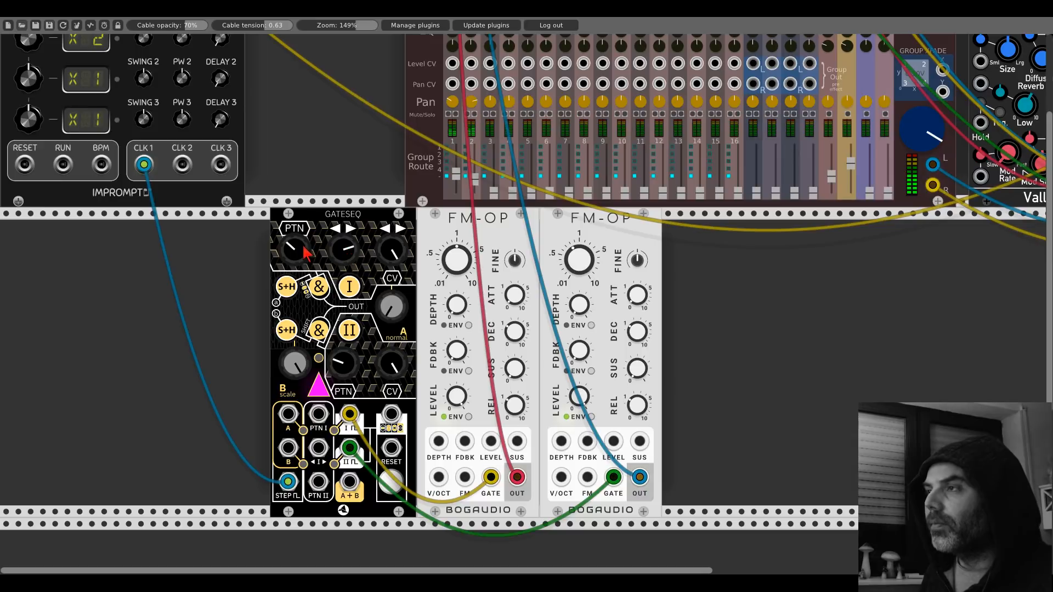
- Raise Clocked's first ratio to speed up the CLK 1 output driving GATESEQ
scroll(71, 207, up, 5)
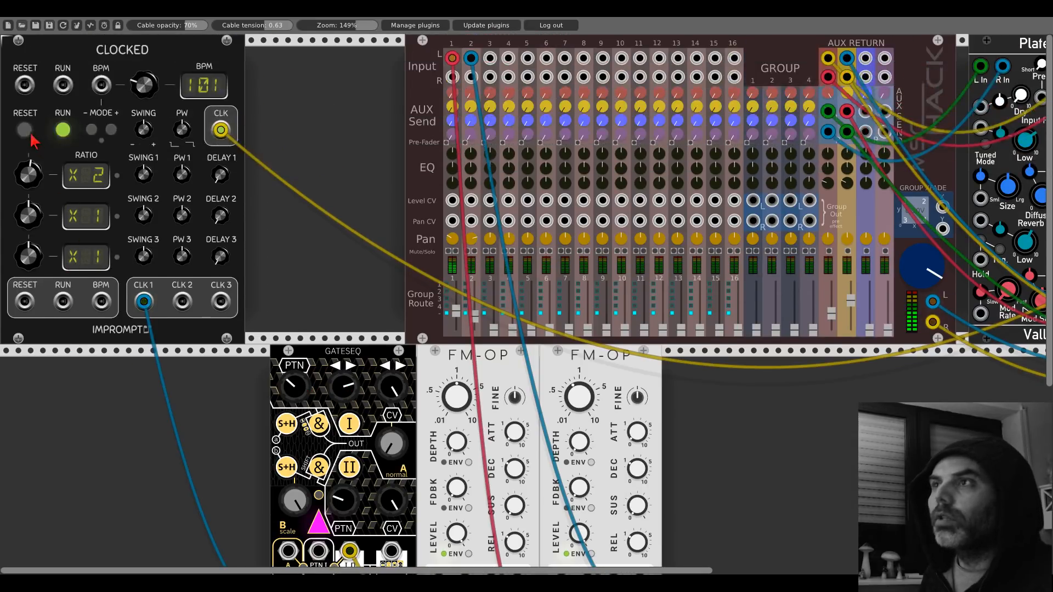
drag(29, 175, 29, 169)
scroll(251, 254, down, 5)
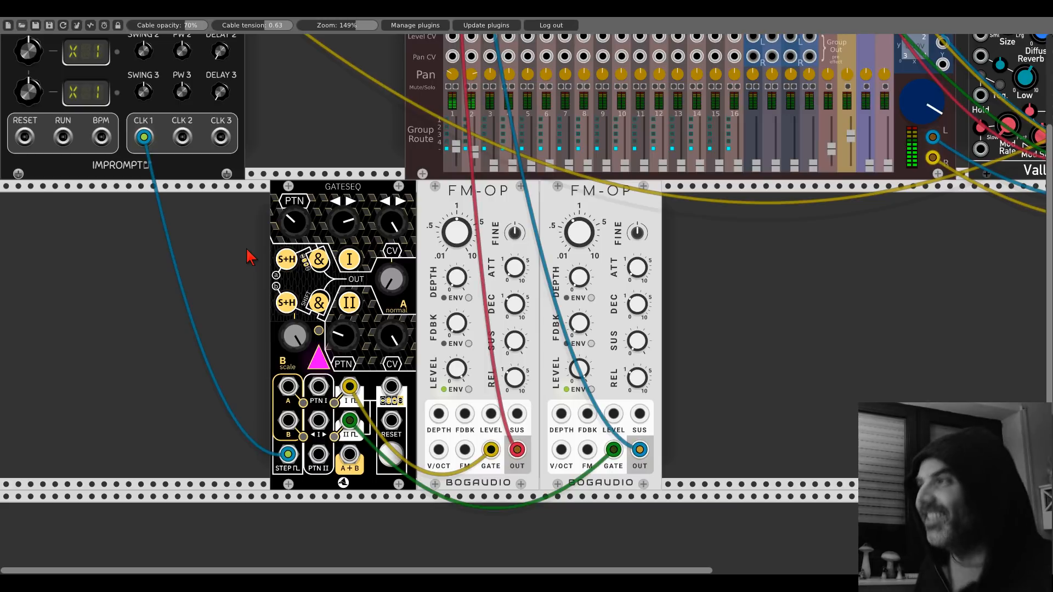
- Move GATESEQ away from the FM-OPs, add a REFTONE in the gap and patch its V/OCT output into the first FM-OP's V/OCT
drag(308, 223, 172, 211)
right_click(348, 237)
text(ref)
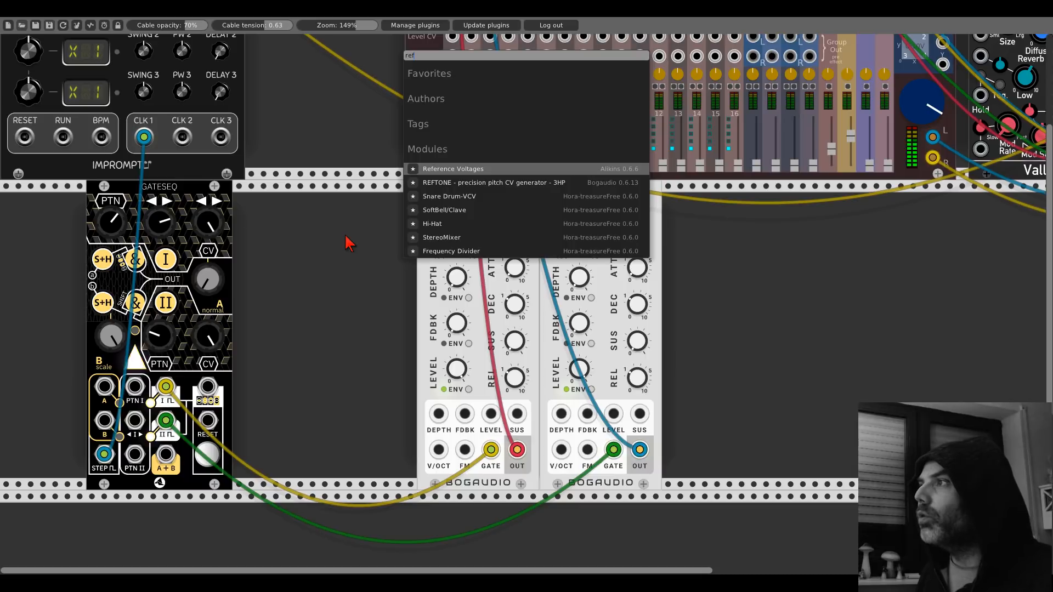
click(470, 182)
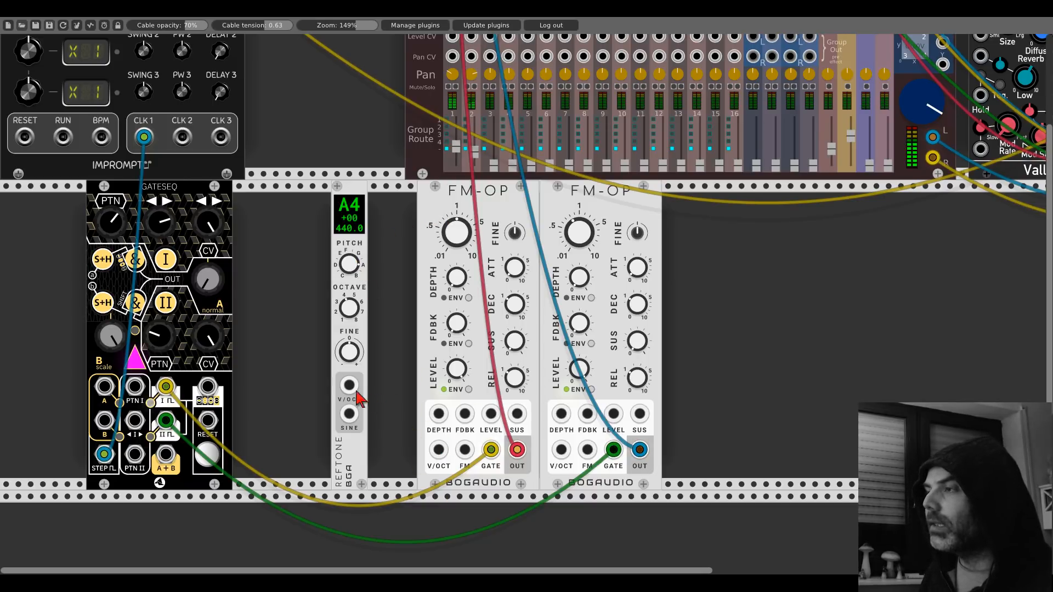
drag(349, 385, 439, 449)
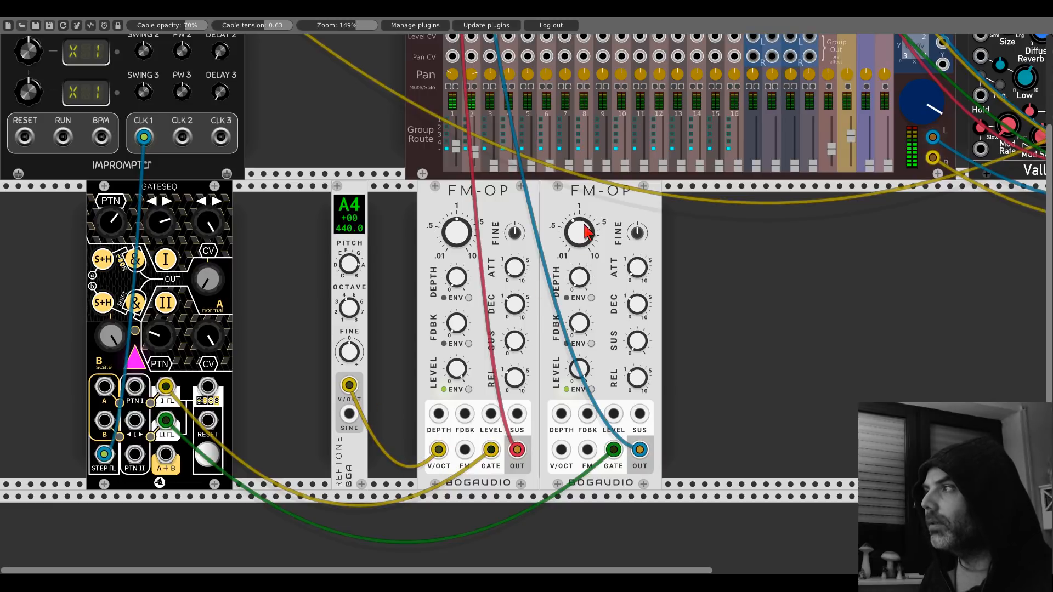
- Close the first FM-OP up to REFTONE, place a duplicate REFTONE between the FM-OPs tuned to E4, and tune the original to A3
drag(505, 200, 417, 208)
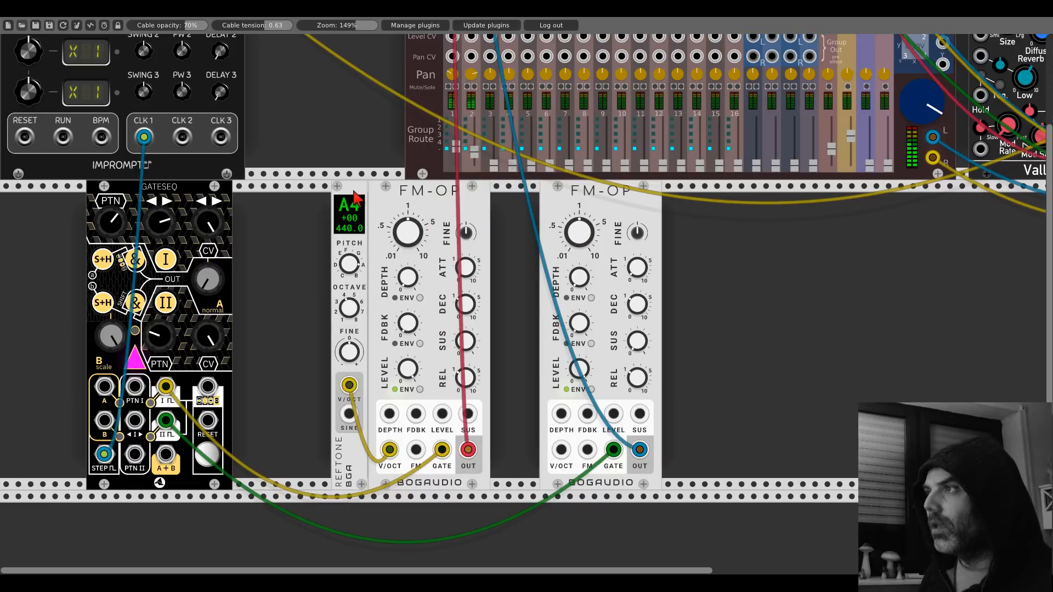
key(ctrl+d)
drag(309, 204, 504, 206)
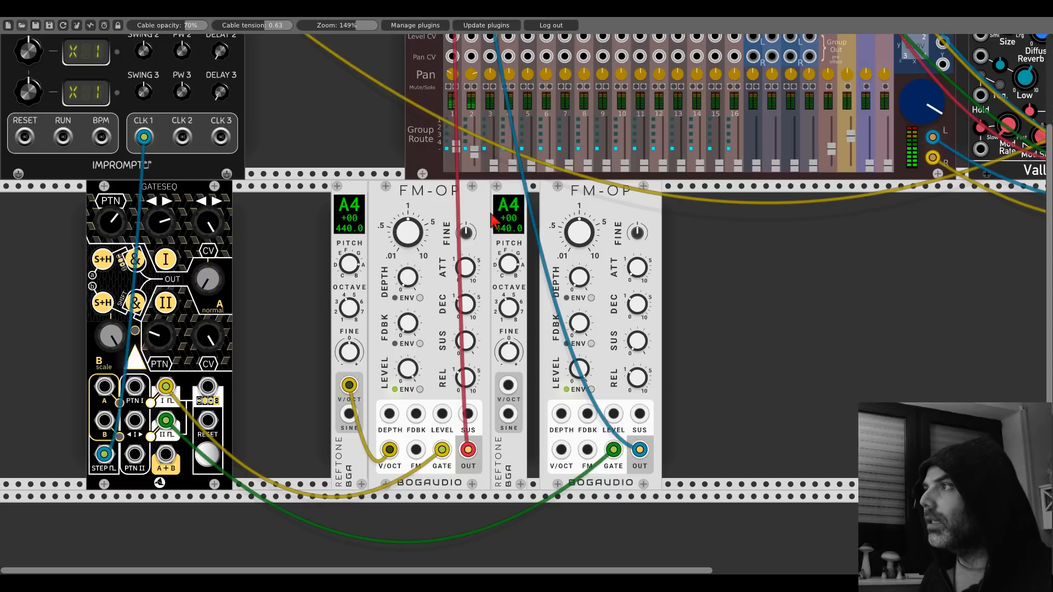
drag(509, 263, 509, 270)
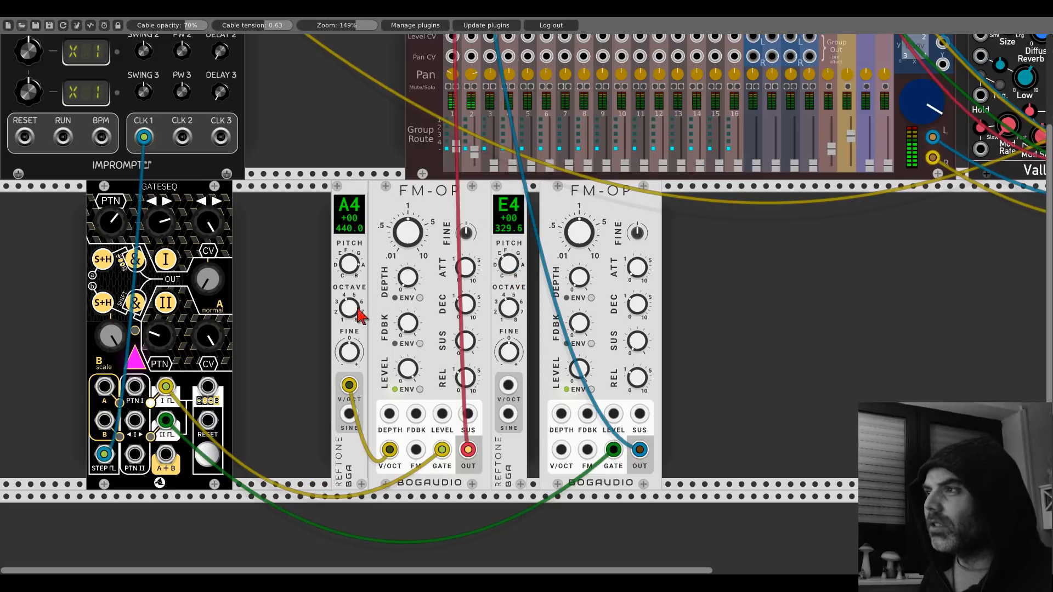
drag(348, 308, 349, 312)
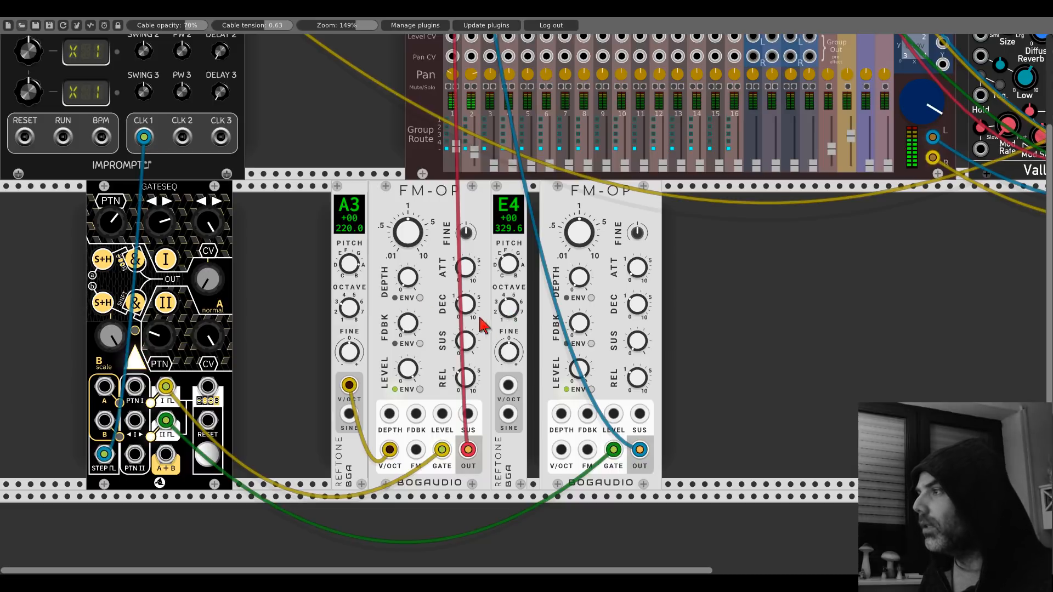
- Patch the second REFTONE's V/OCT into the second FM-OP, close the two up, and duplicate both modules as a third voice
drag(507, 386, 561, 450)
drag(596, 201, 581, 198)
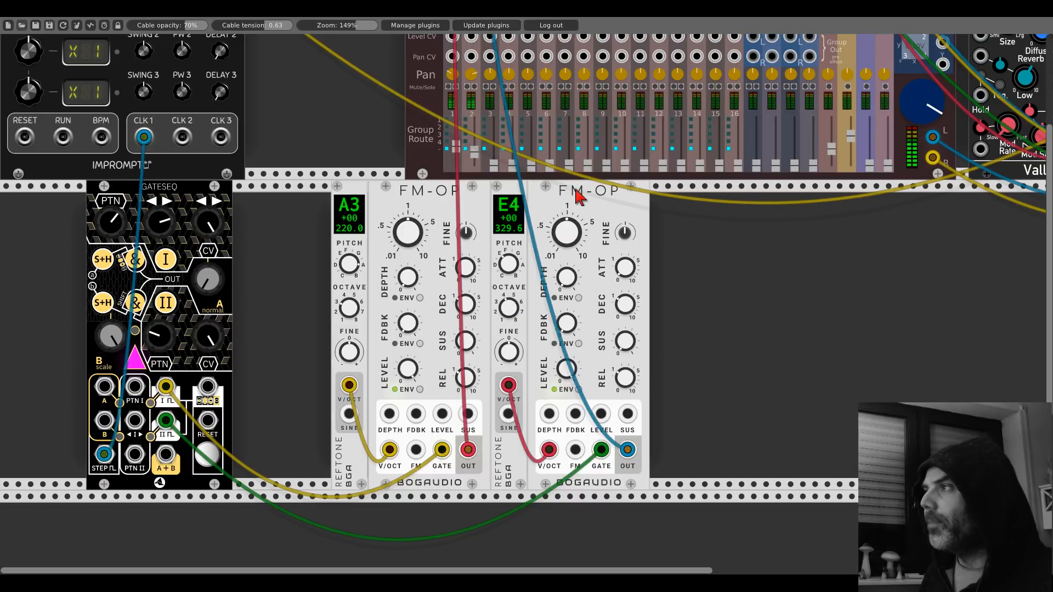
key(ctrl+d)
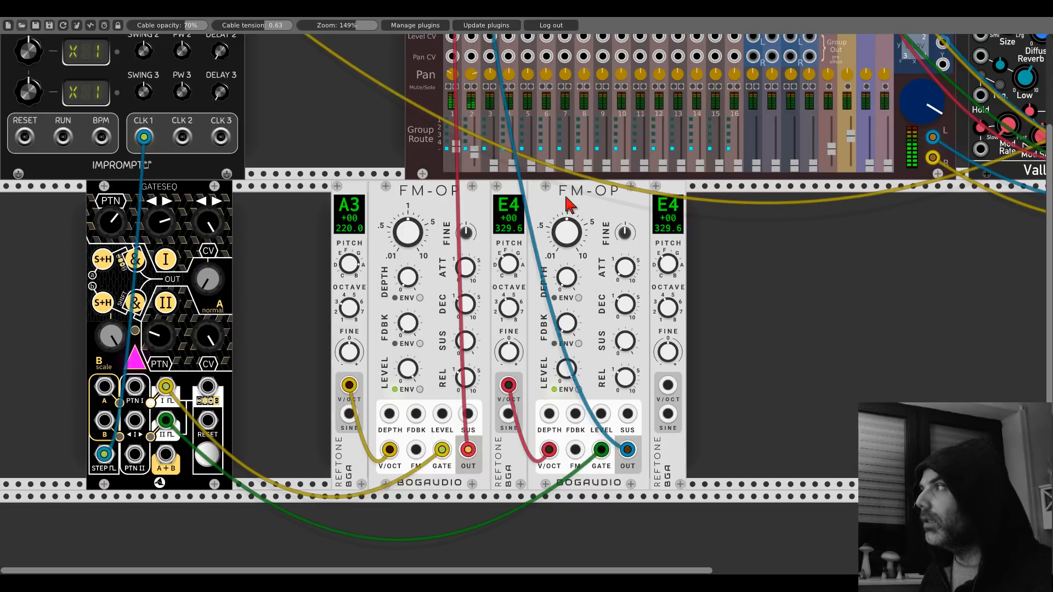
key(ctrl+d)
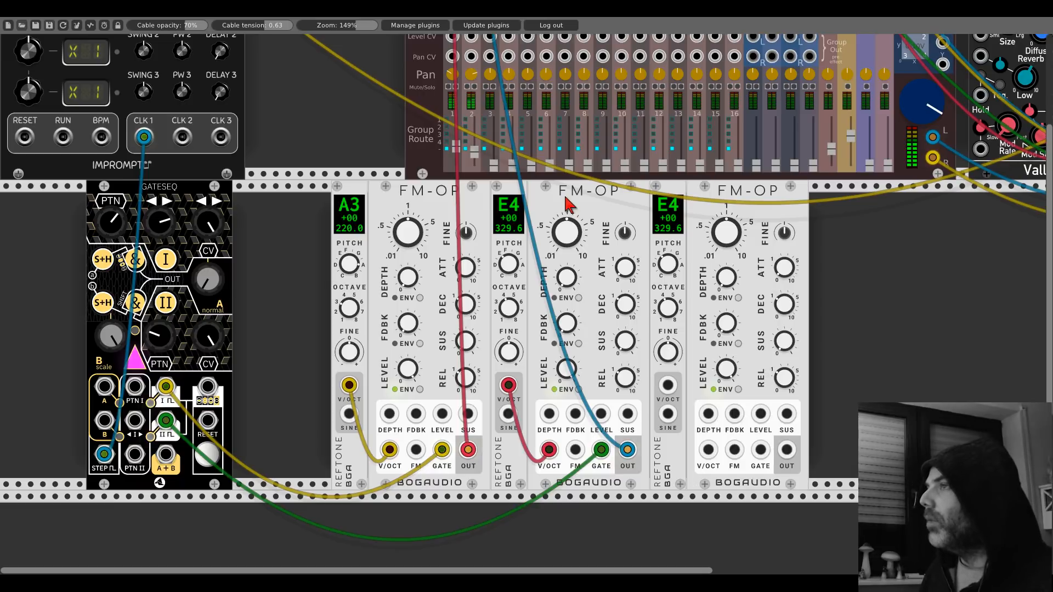
- Set GATESEQ's drum signal out to Or and patch its logic output into the third FM-OP's GATE
right_click(189, 197)
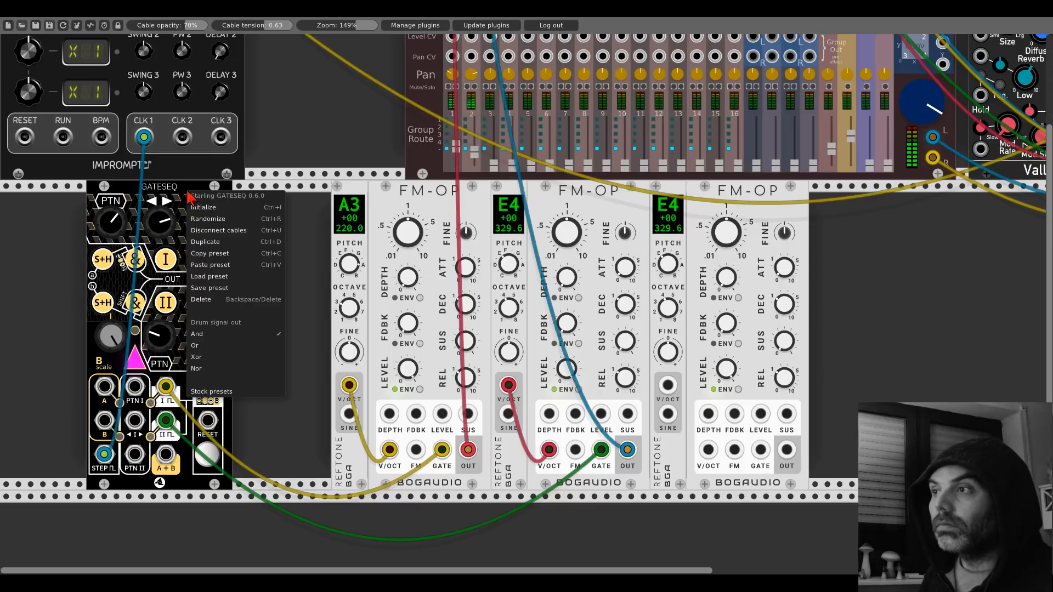
click(216, 347)
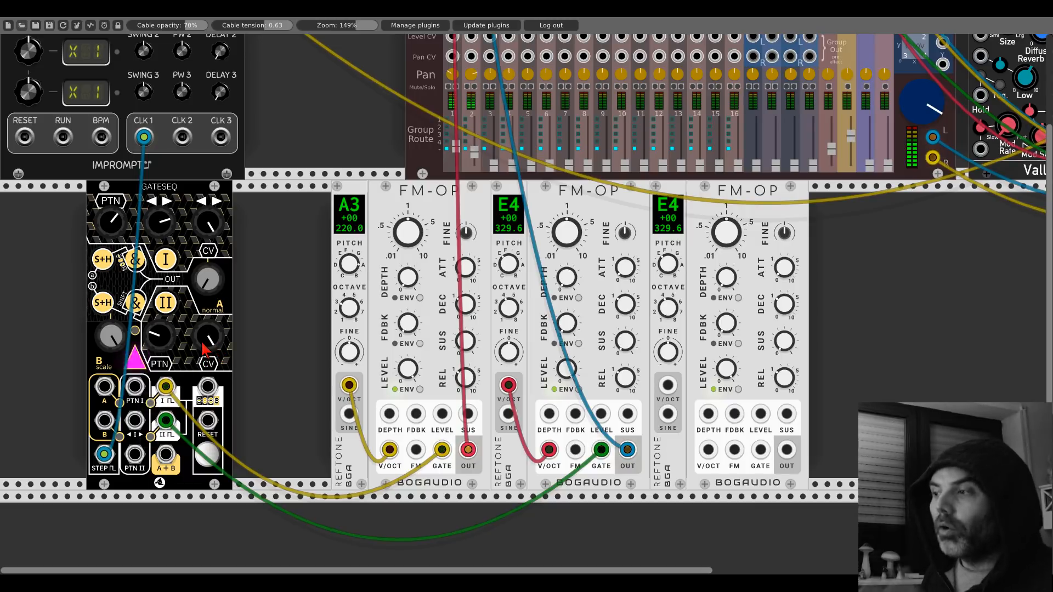
drag(207, 386, 760, 450)
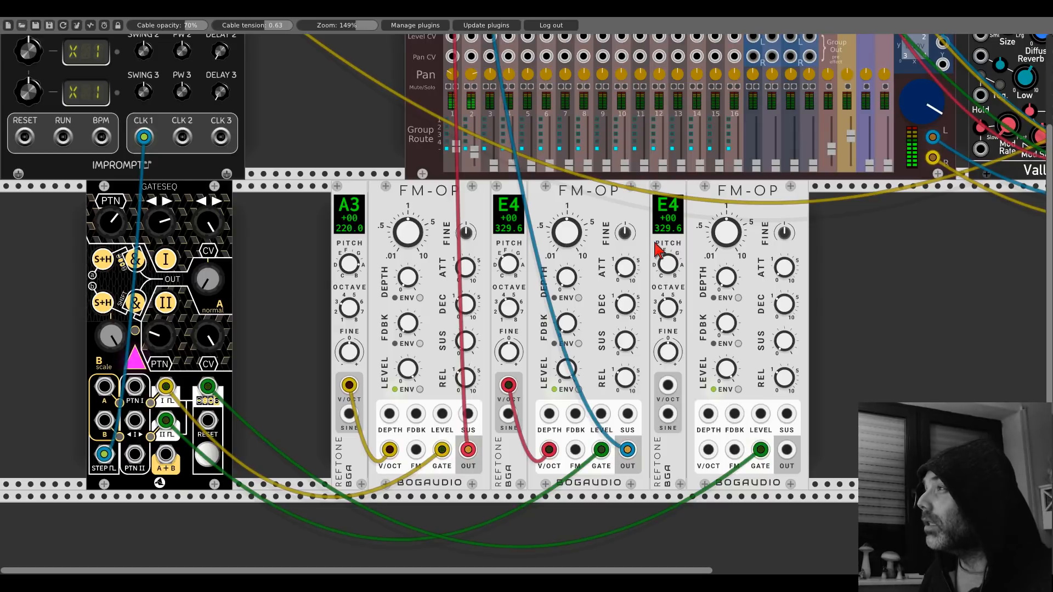
- Tune the third REFTONE to C4 and patch its V/OCT output into the third FM-OP's V/OCT
drag(665, 264, 668, 270)
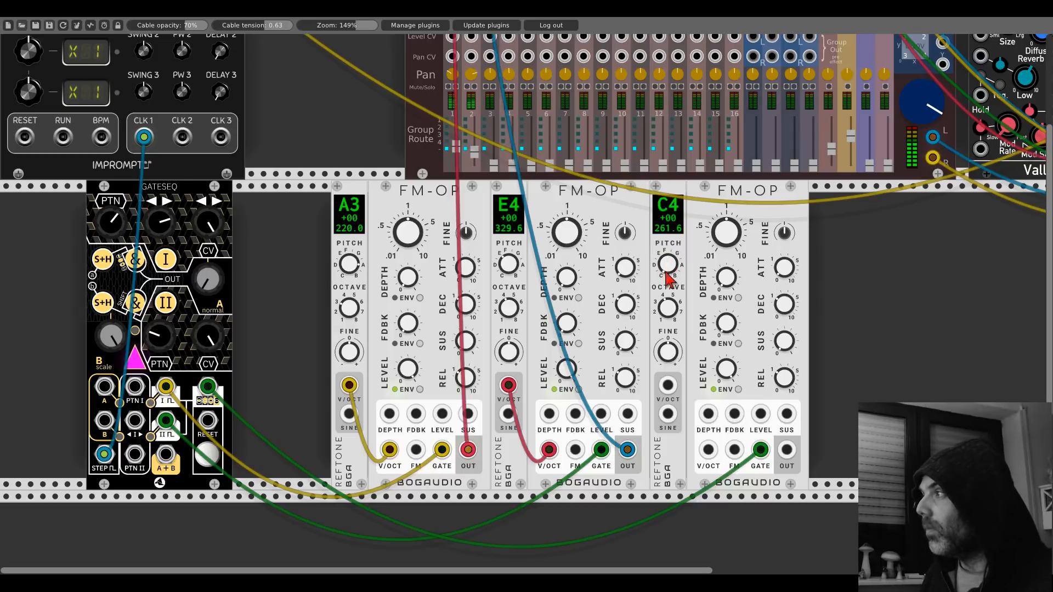
drag(667, 385, 708, 450)
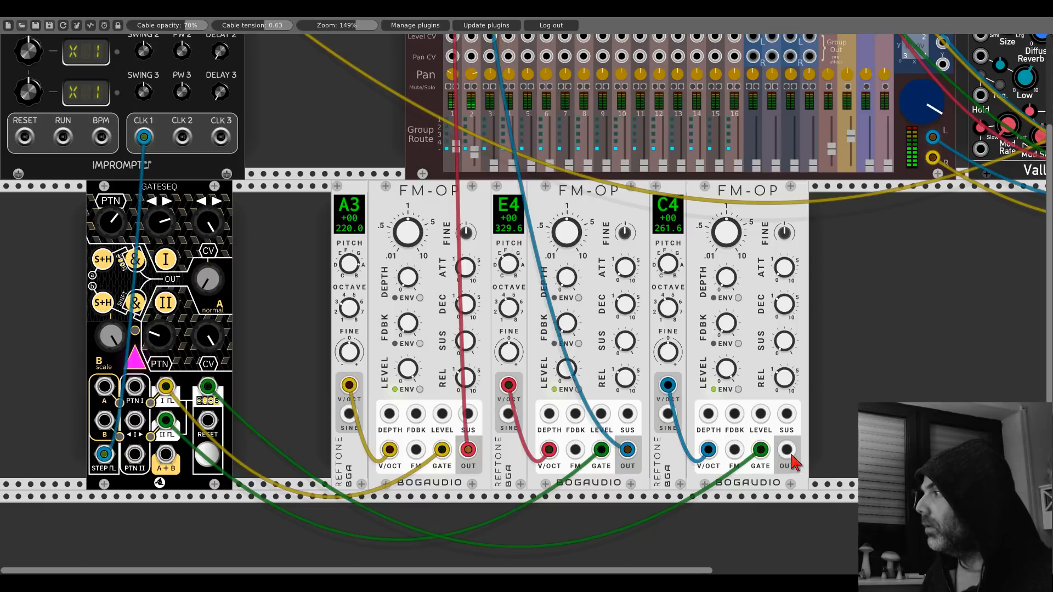
- Send the third FM-OP's OUT to mixer channel 3, raise the channel's fader and solo it
scroll(784, 448, up, 6)
drag(787, 451, 490, 58)
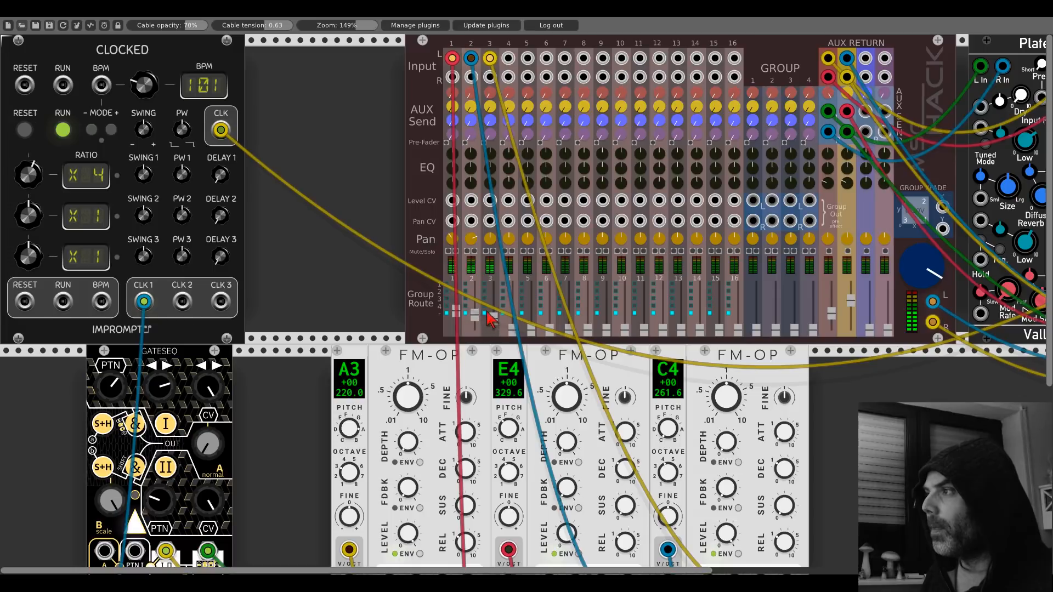
scroll(681, 375, down, 5)
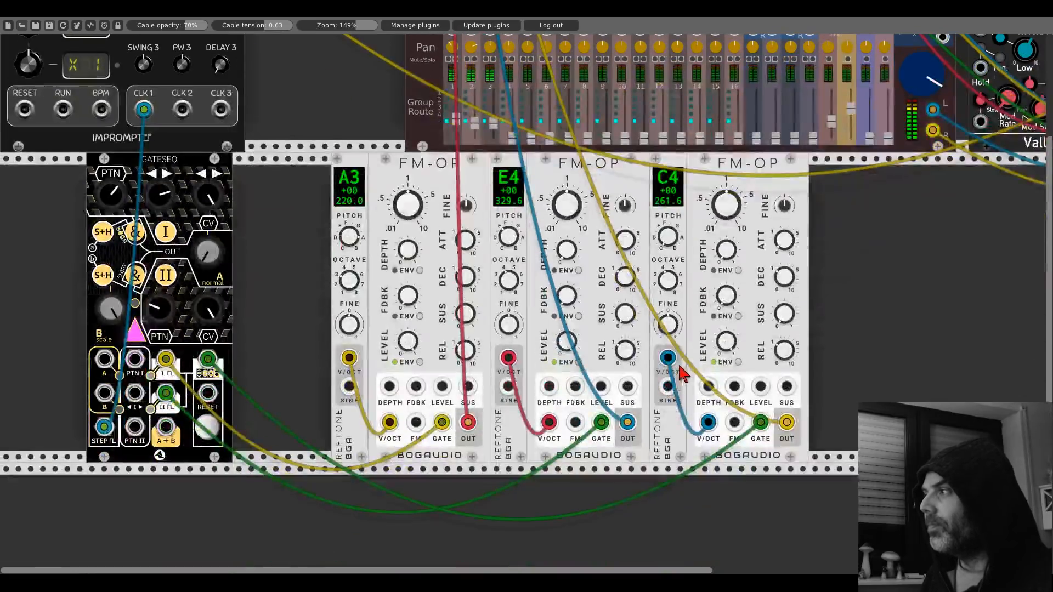
scroll(435, 223, up, 5)
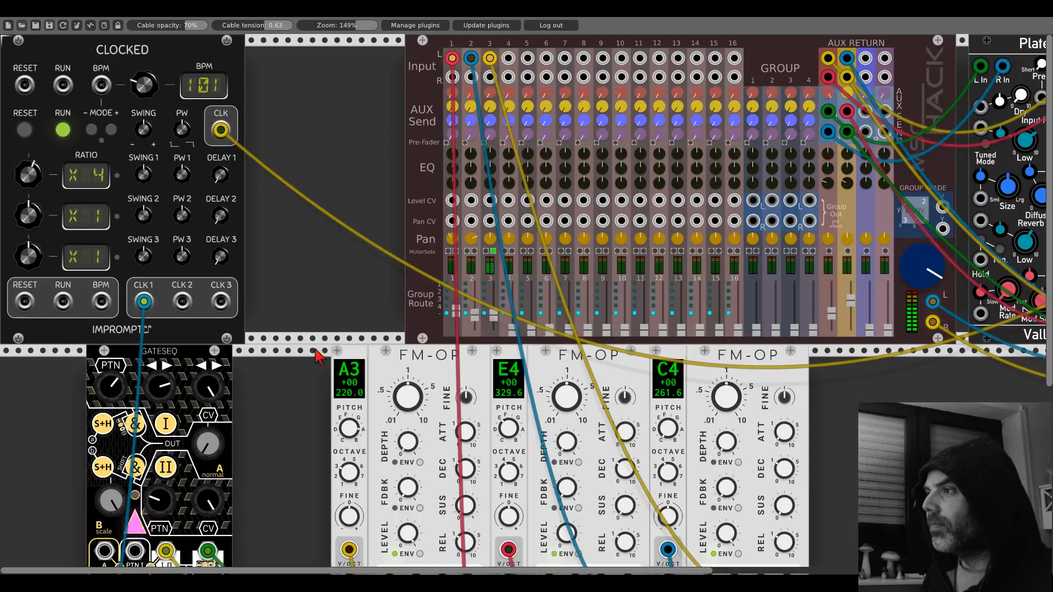
- Switch GATESEQ's drum signal out to Xor to hear it, and finally to Nor
scroll(315, 356, down, 5)
right_click(184, 204)
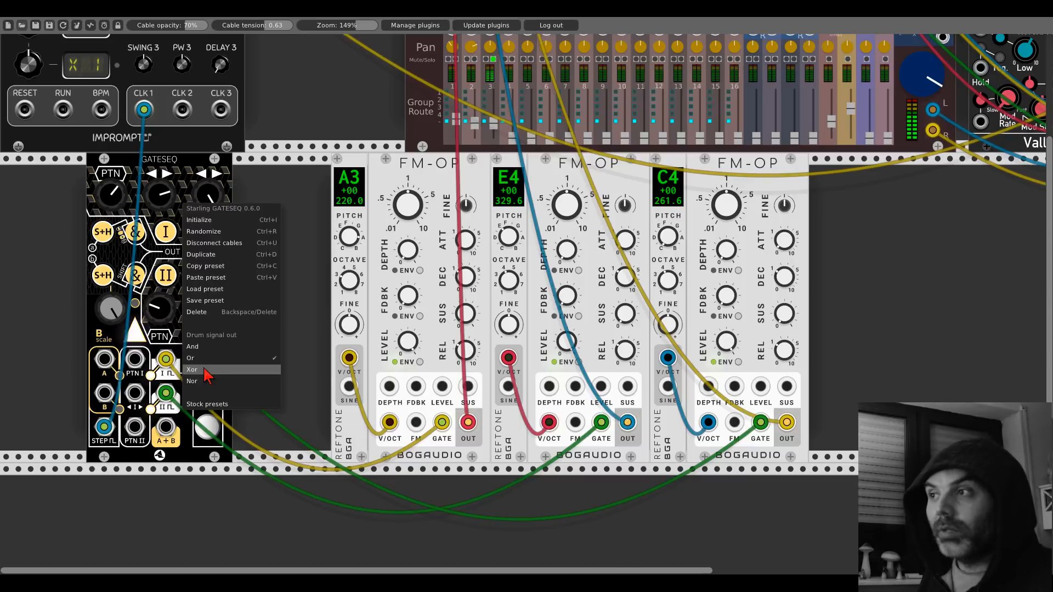
click(206, 371)
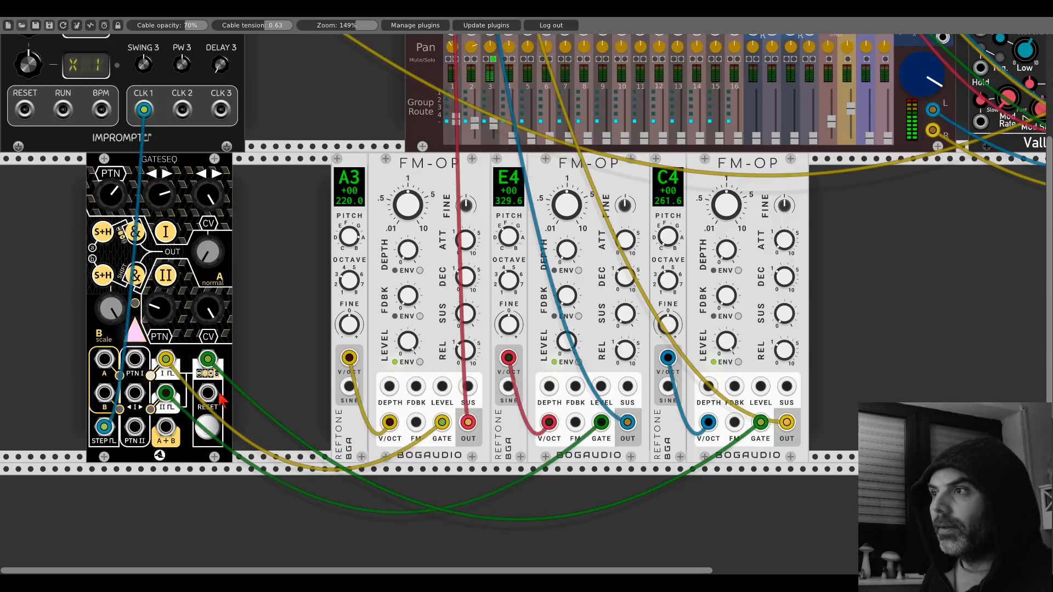
right_click(186, 207)
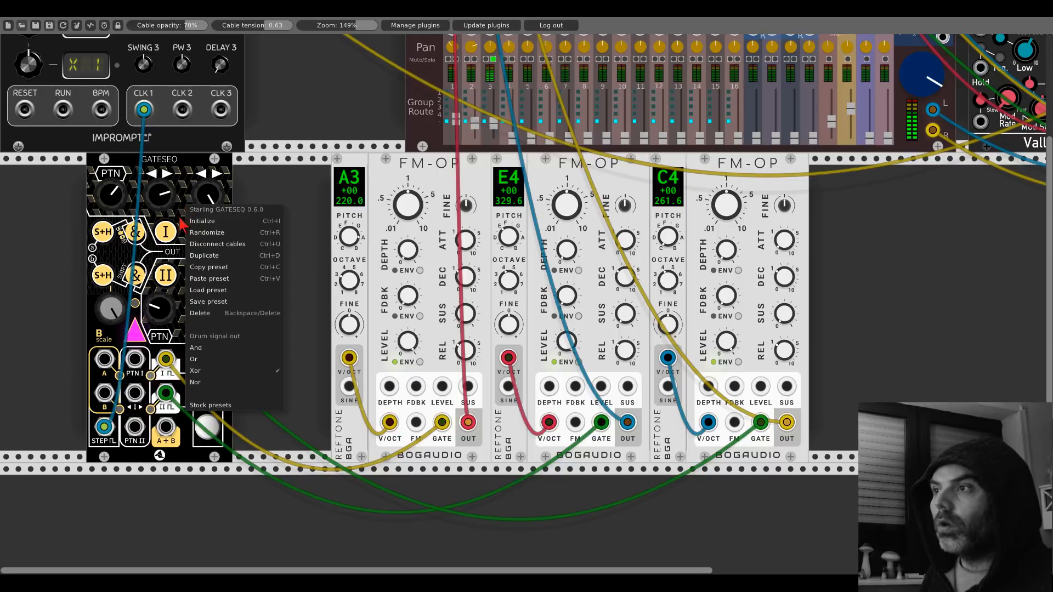
click(194, 383)
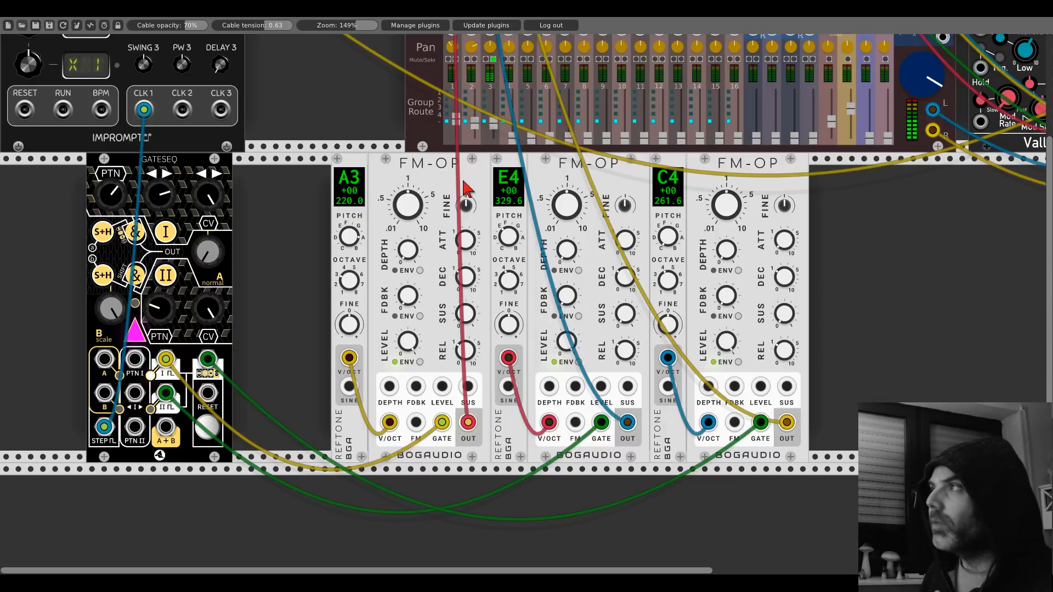
- Turn off the solo on mixer channel 3
scroll(324, 232, up, 5)
scroll(323, 226, down, 4)
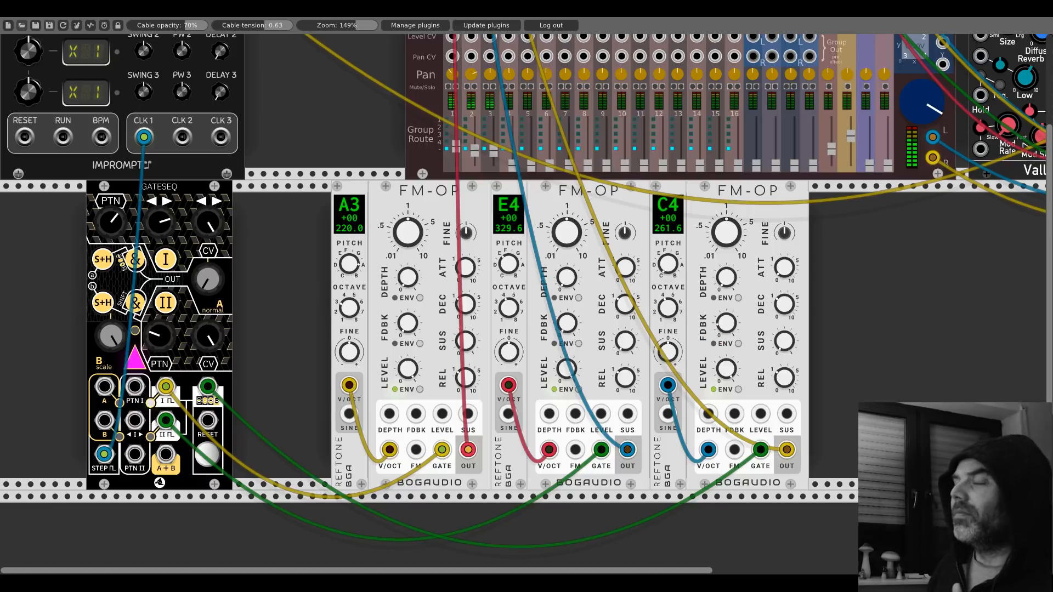
scroll(510, 164, up, 5)
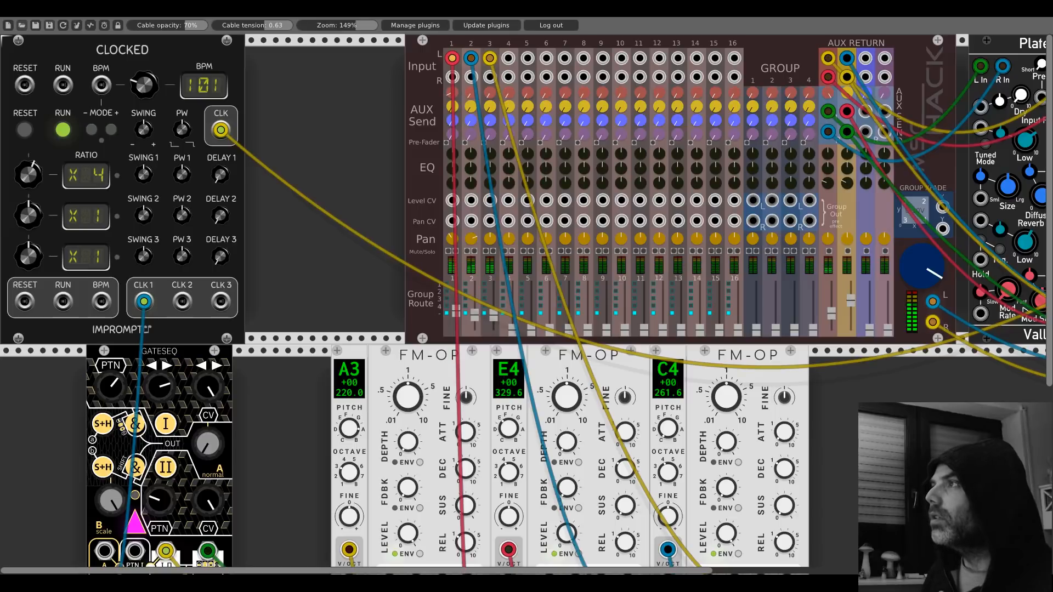
scroll(486, 124, down, 5)
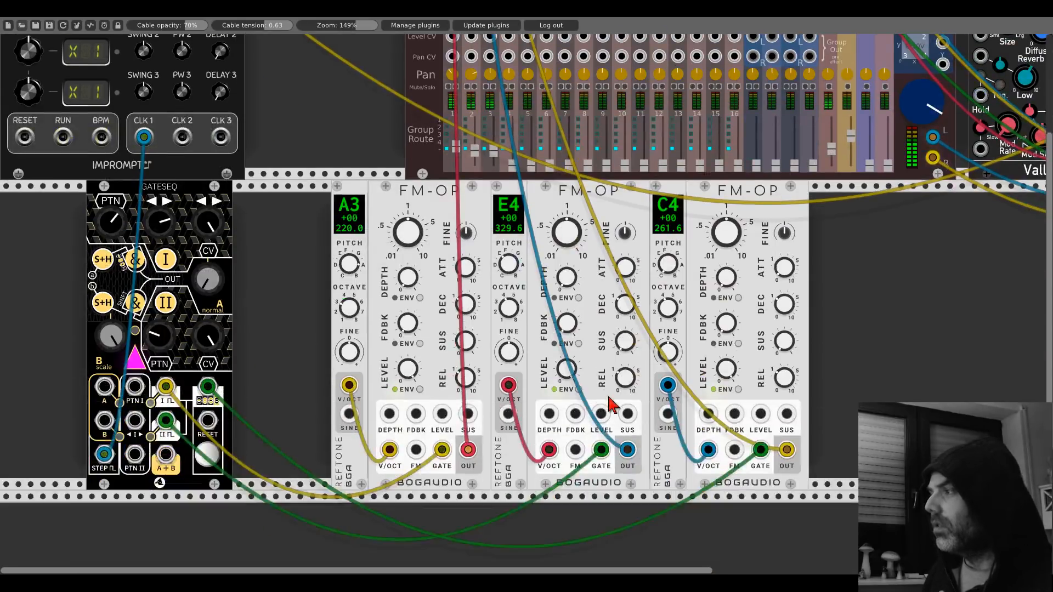
scroll(614, 404, up, 5)
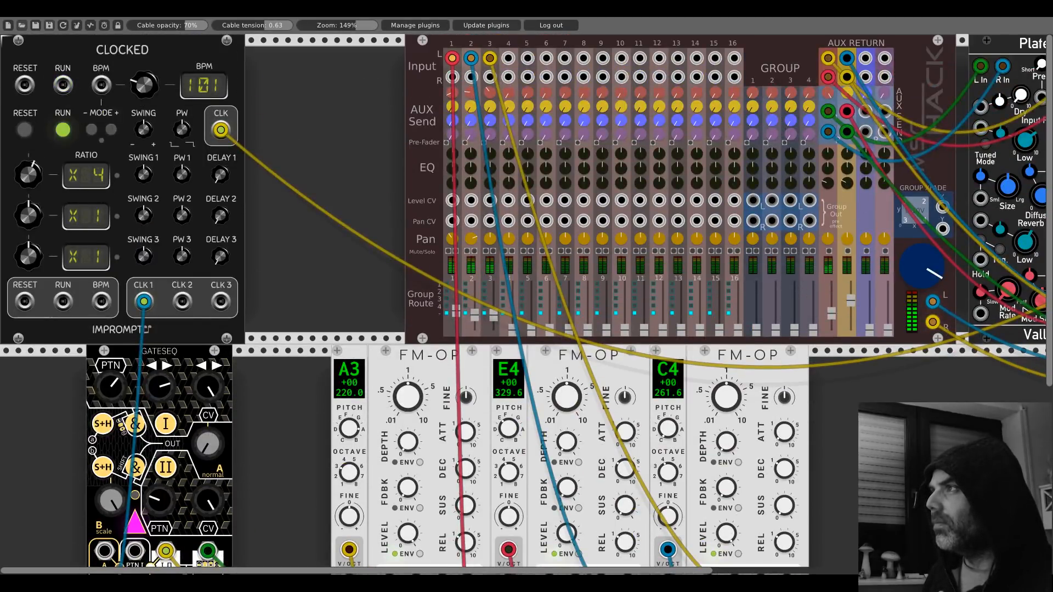
drag(486, 102, 459, 101)
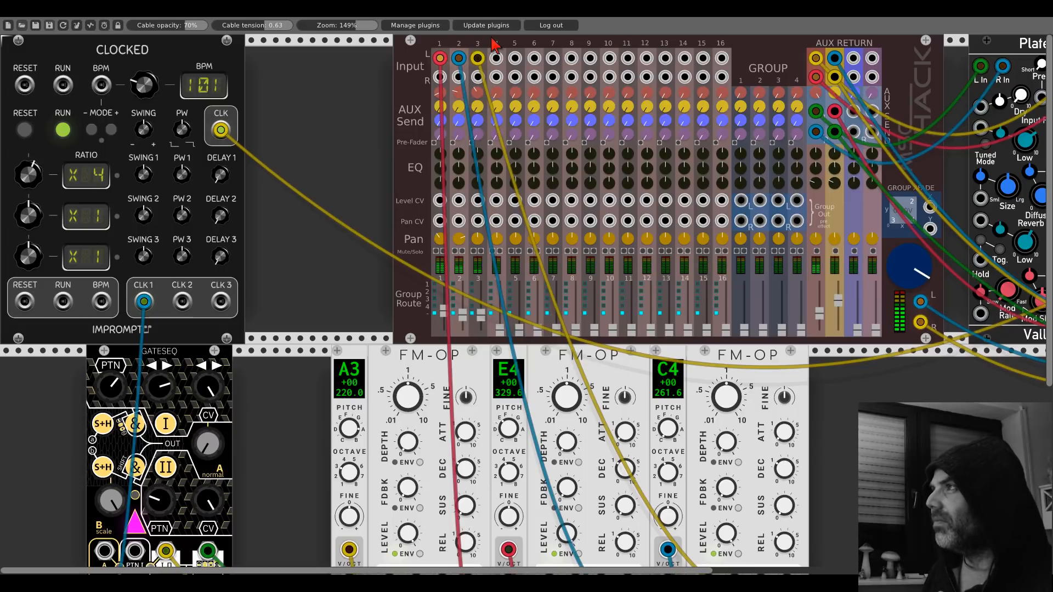
drag(492, 41, 506, 40)
drag(451, 93, 490, 77)
drag(456, 185, 475, 208)
drag(491, 187, 491, 195)
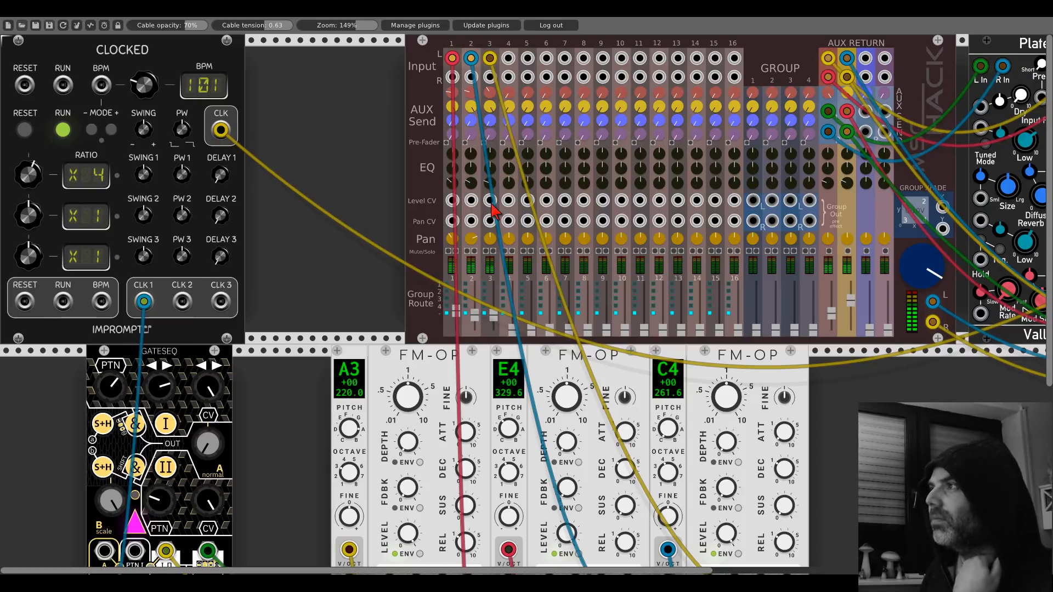
scroll(474, 267, down, 1)
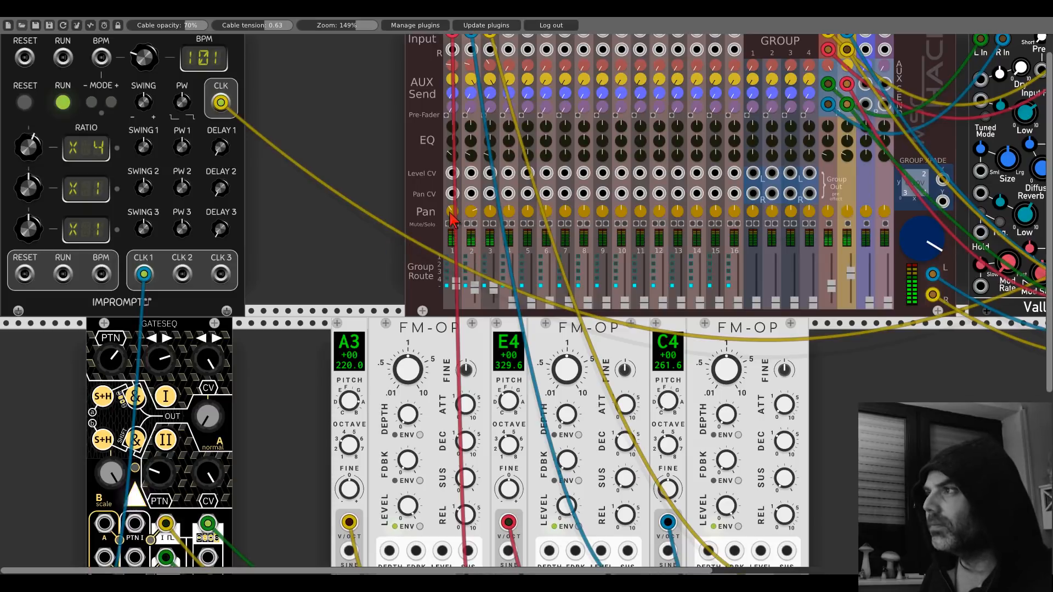
scroll(379, 245, down, 5)
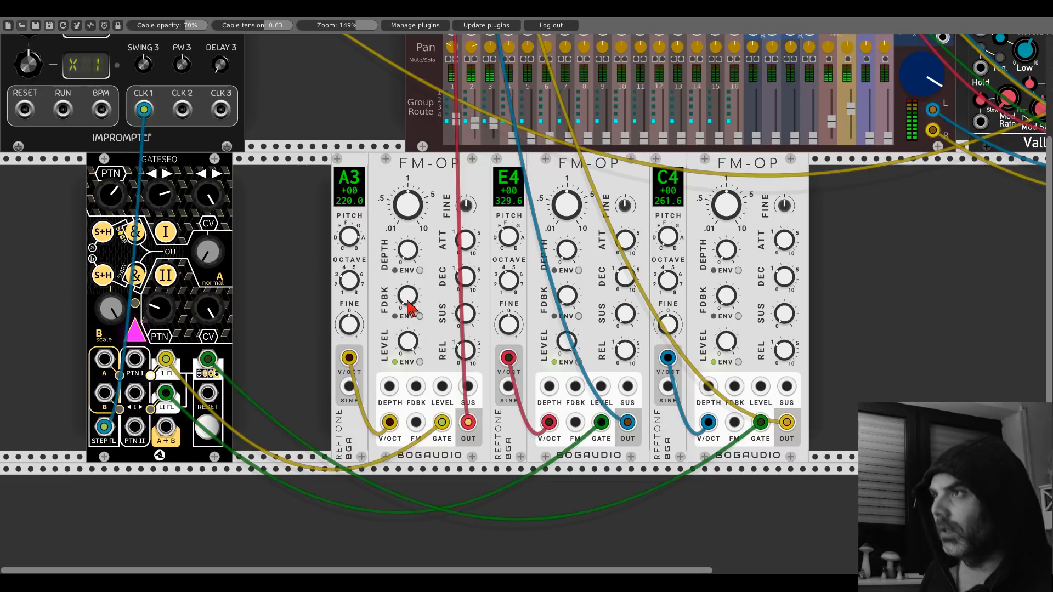
- Move GATESEQ directly beside the first REFTONE and add an 8FO module in the row below it
drag(214, 163, 336, 166)
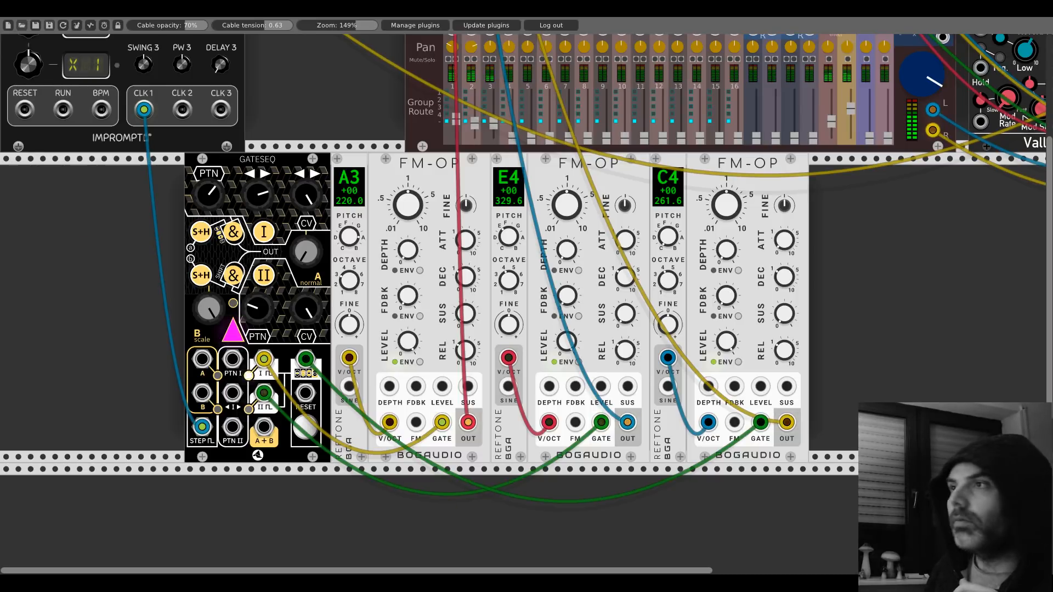
right_click(126, 259)
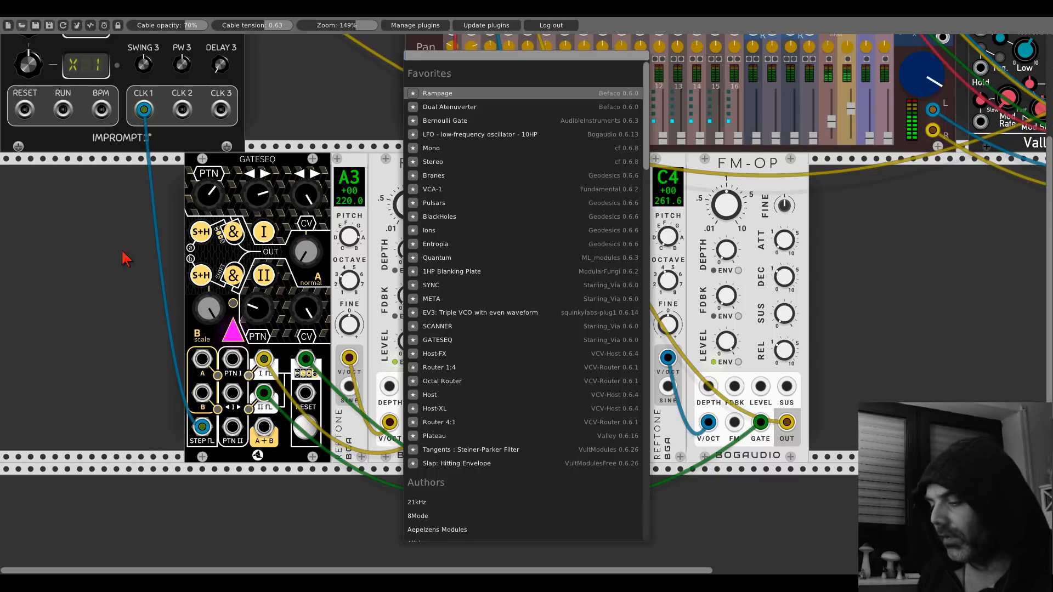
text(8fo)
click(440, 172)
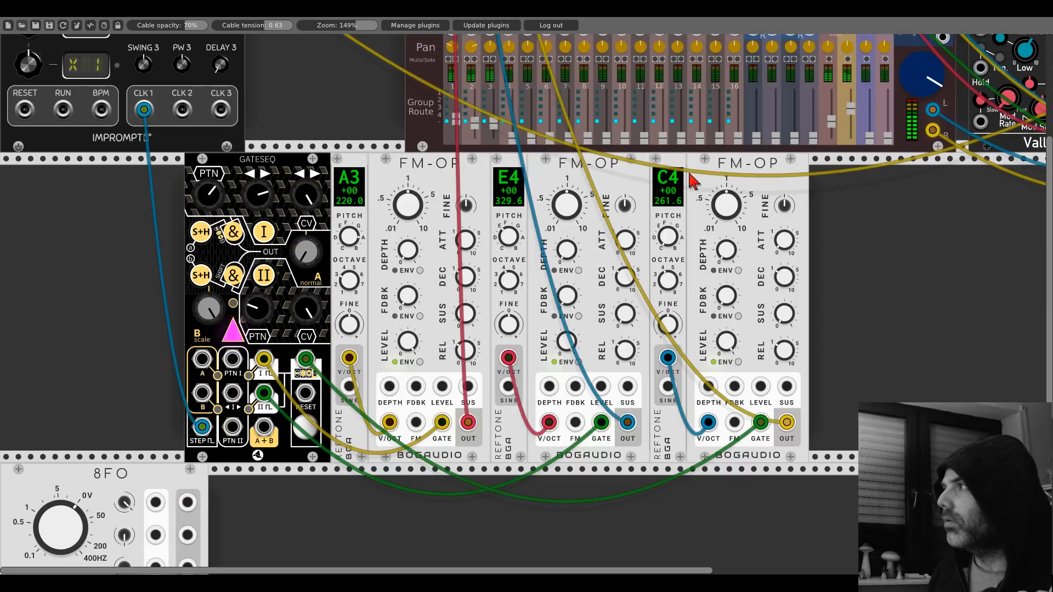
- Shift the FM-OP, REFTONE and GATESEQ modules sideways to free space and place the 8FO in their row beside GATESEQ
drag(695, 181, 793, 181)
drag(675, 164, 773, 165)
drag(606, 177, 705, 177)
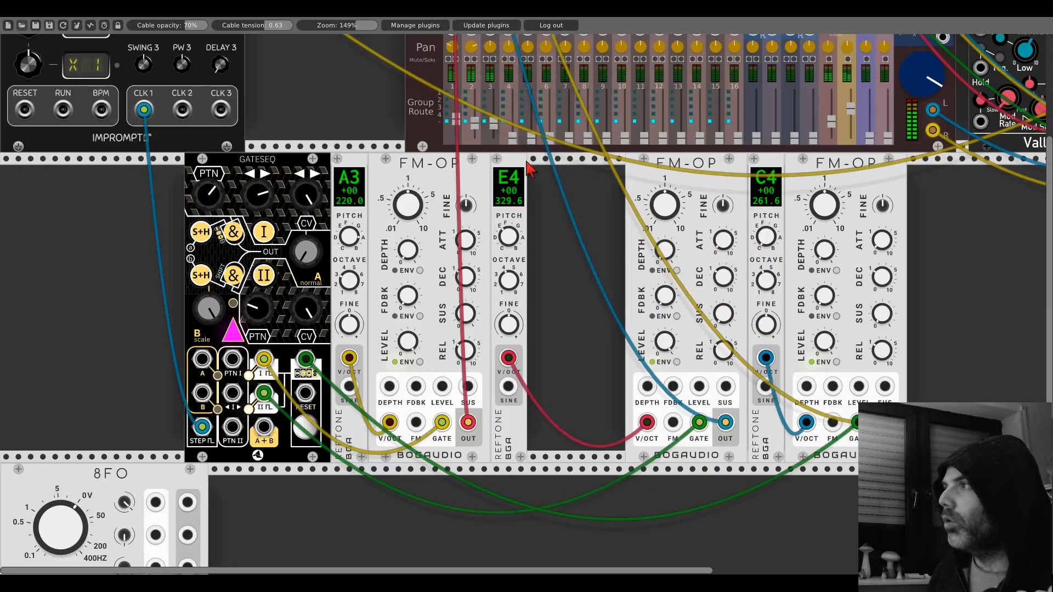
drag(518, 170, 616, 170)
drag(477, 181, 576, 181)
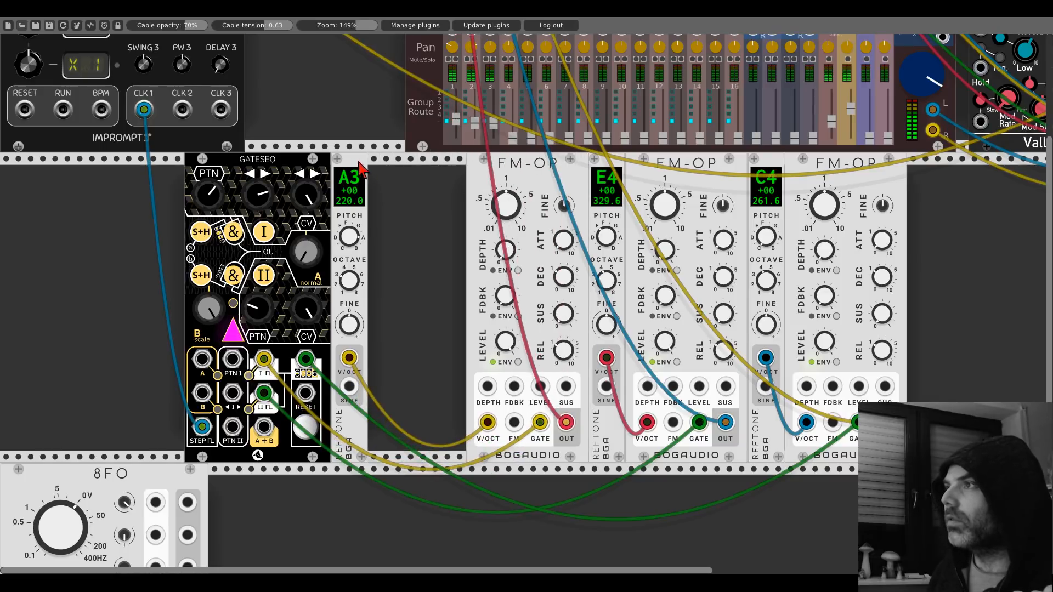
drag(361, 175, 459, 175)
drag(320, 167, 419, 166)
drag(182, 494, 133, 251)
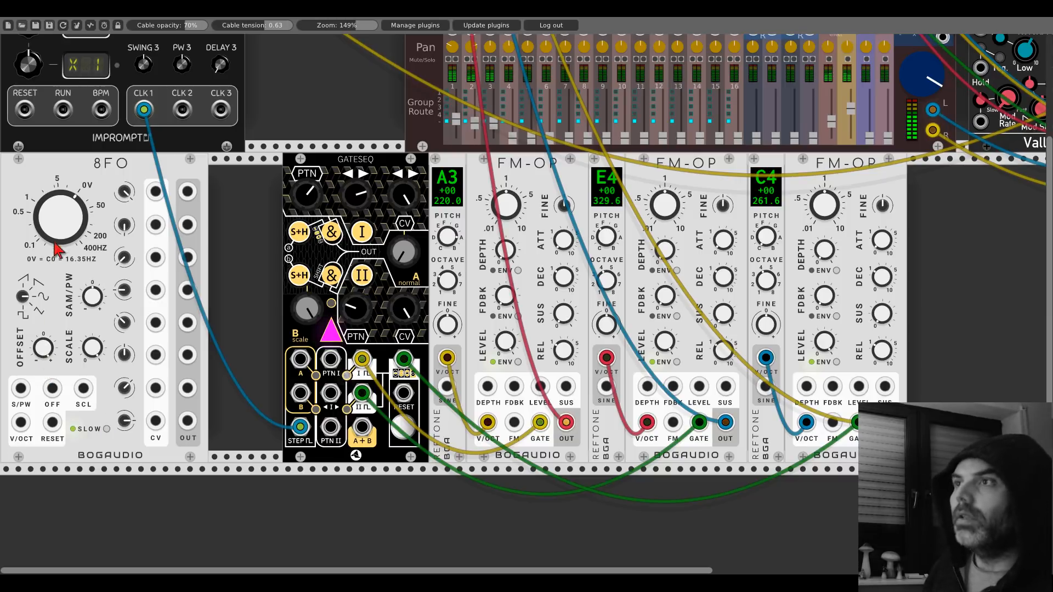
- Patch the 8FO's first, third and fifth outputs into the FDBK inputs of the first, second and third FM-OP
drag(62, 224, 61, 301)
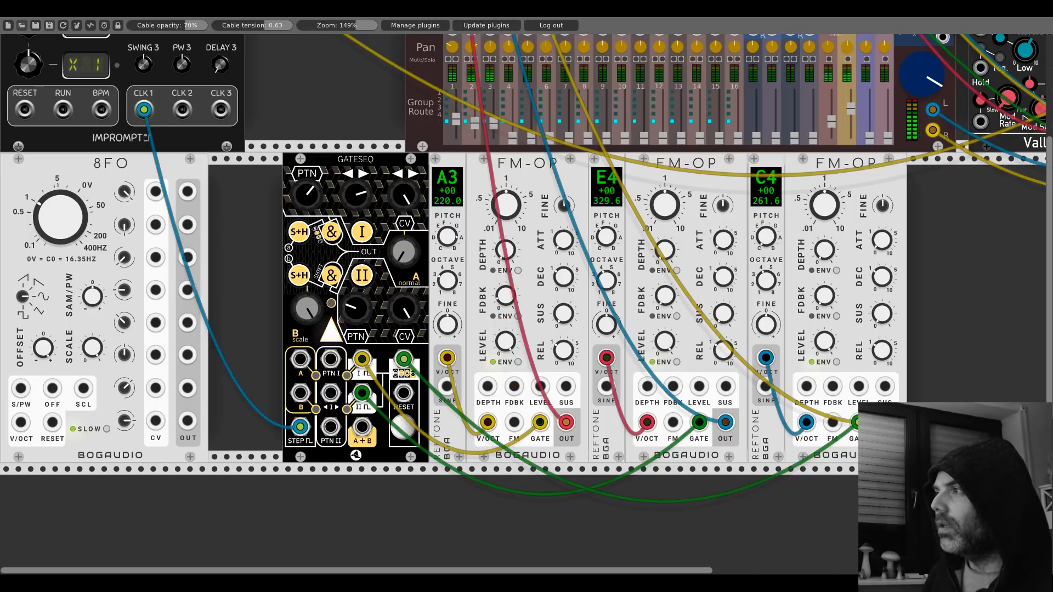
drag(514, 387, 187, 191)
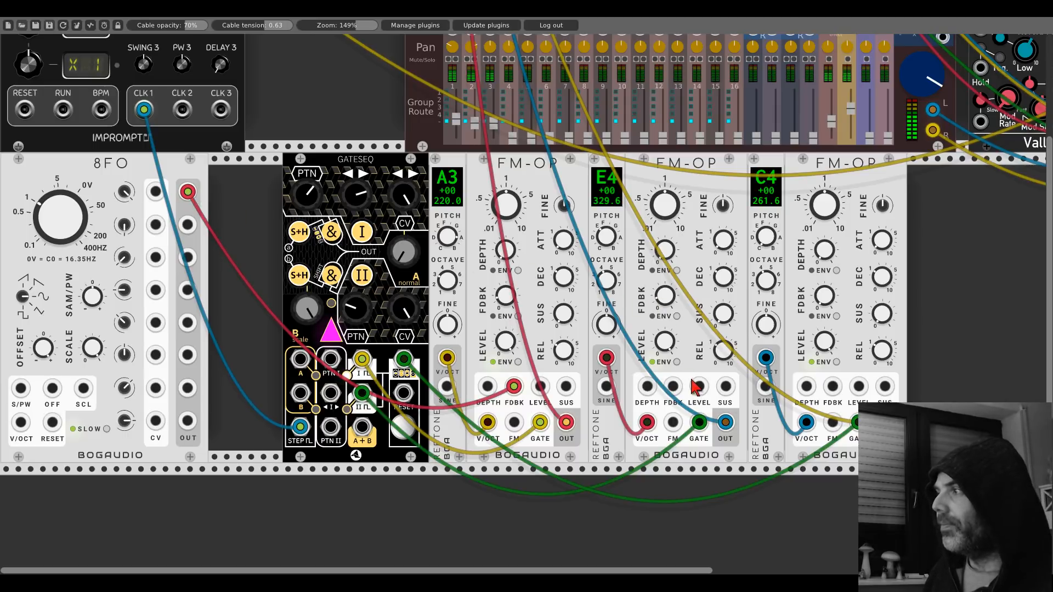
drag(672, 386, 187, 257)
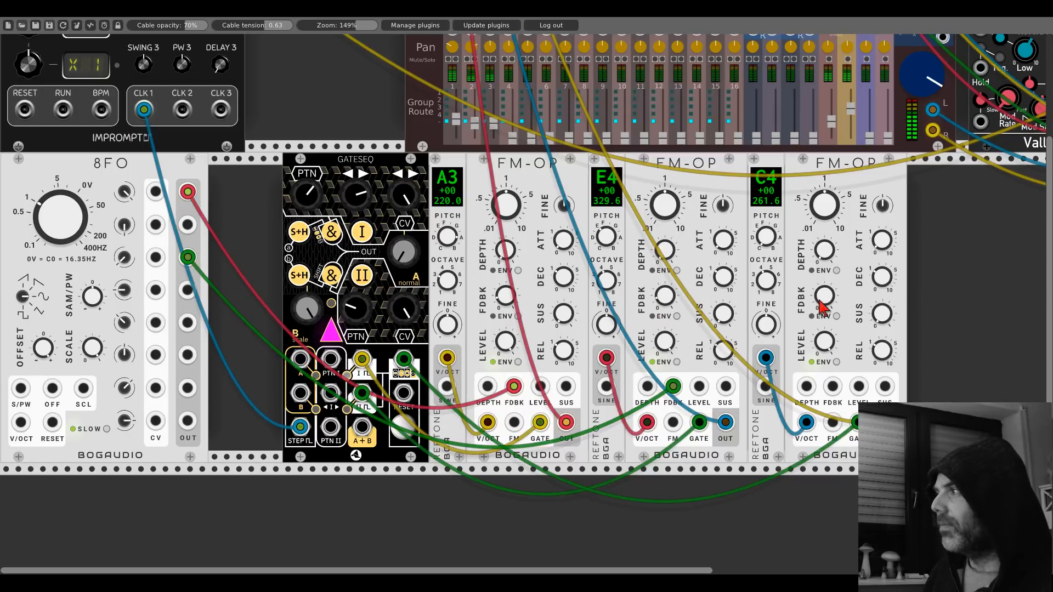
drag(832, 387, 188, 322)
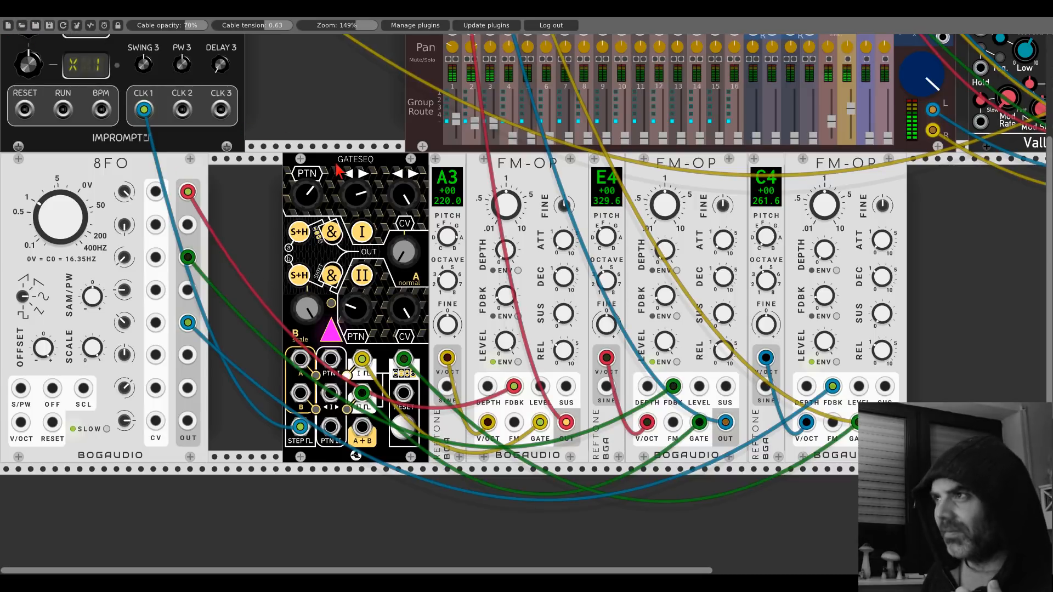
- Close the gap beside the 8FO by moving GATESEQ and all REFTONE and FM-OP modules flush against it
drag(338, 164, 265, 164)
drag(451, 175, 377, 175)
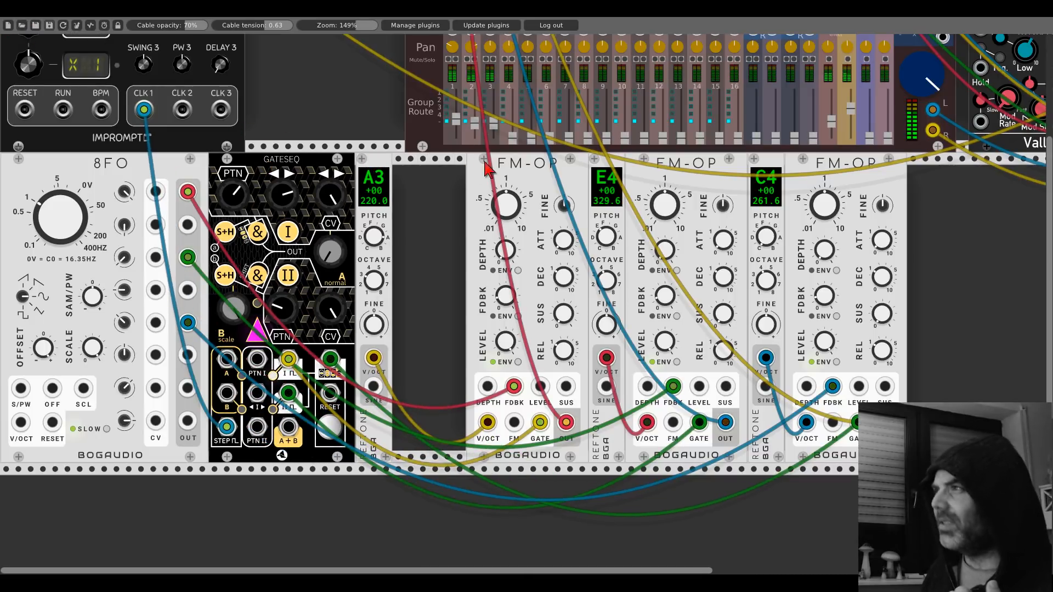
drag(543, 174, 470, 174)
drag(607, 172, 535, 171)
drag(671, 170, 598, 170)
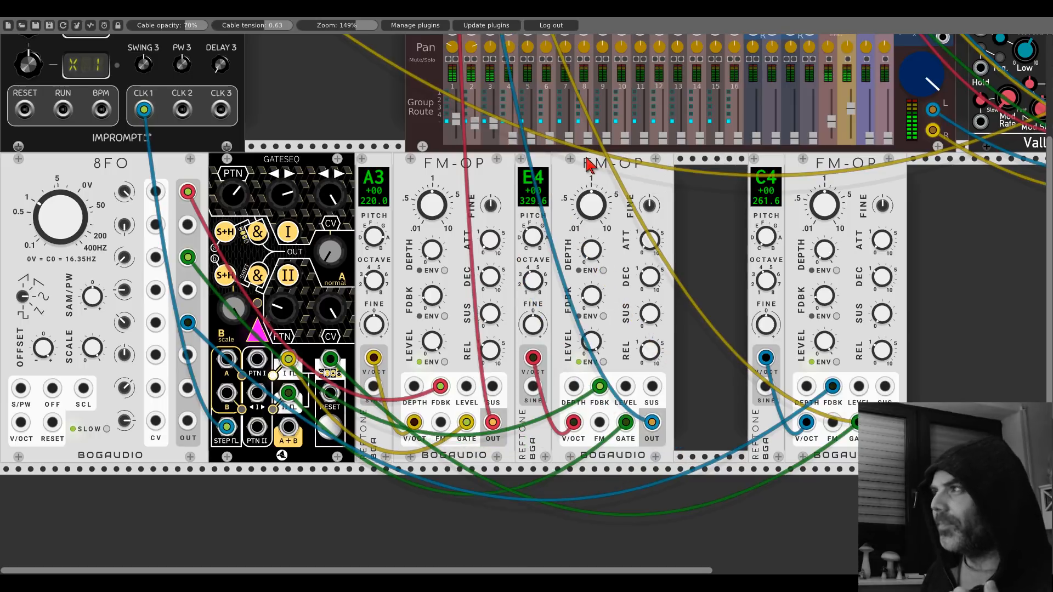
drag(759, 162, 685, 162)
drag(816, 173, 742, 173)
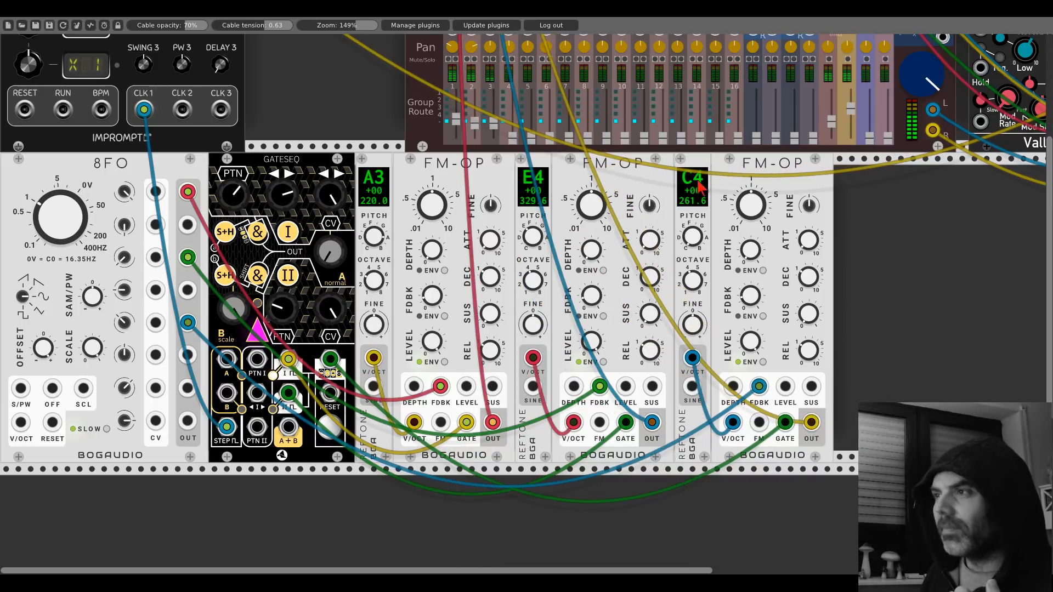
- Add the Fundamental Scope module in the row below and connect GATESEQ's A+B output to its X IN
scroll(482, 340, down, 5)
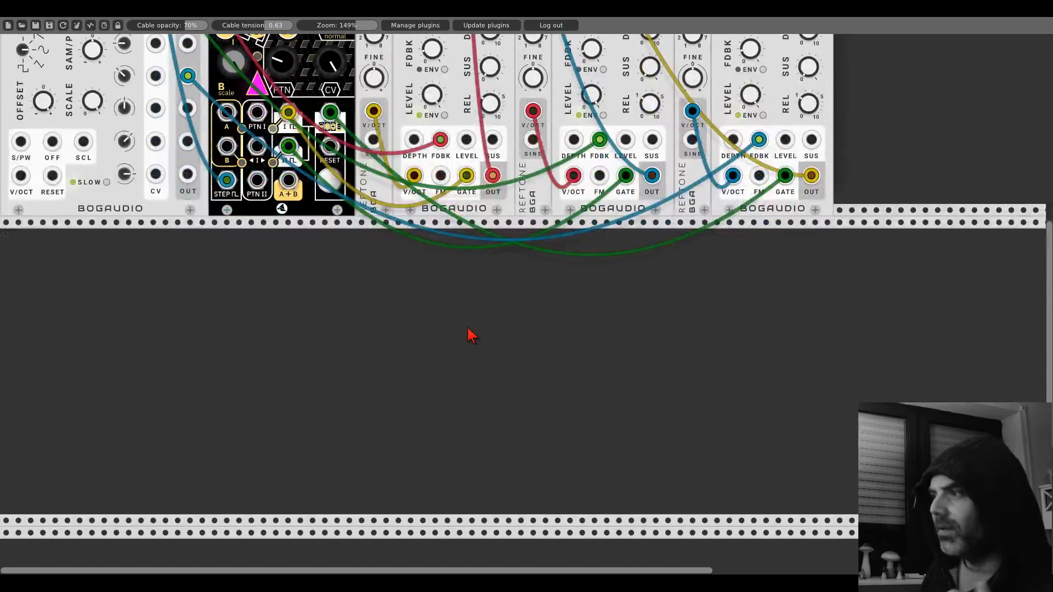
right_click(471, 335)
text(scope)
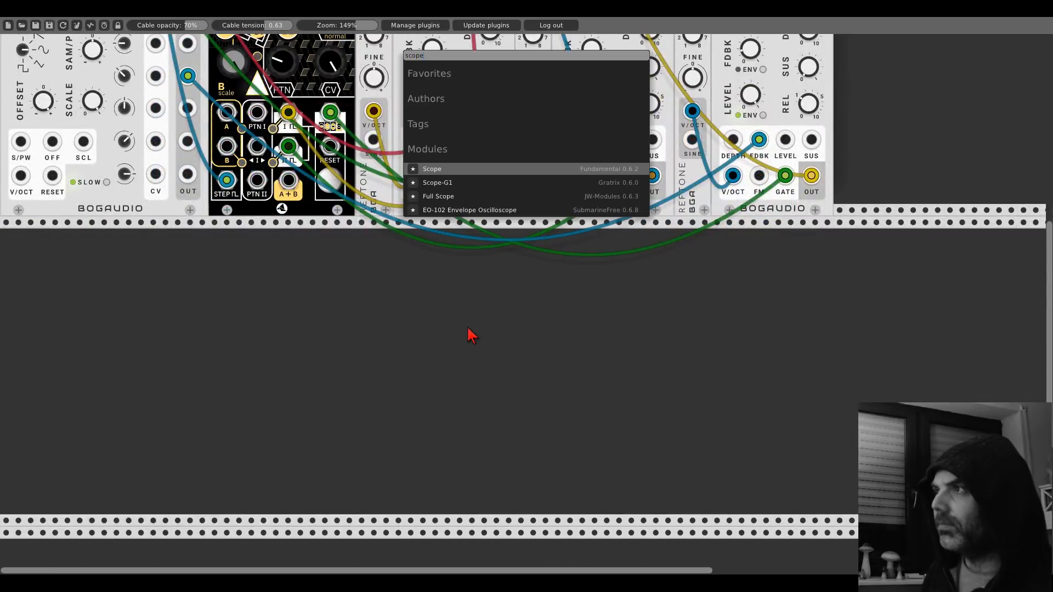
click(455, 170)
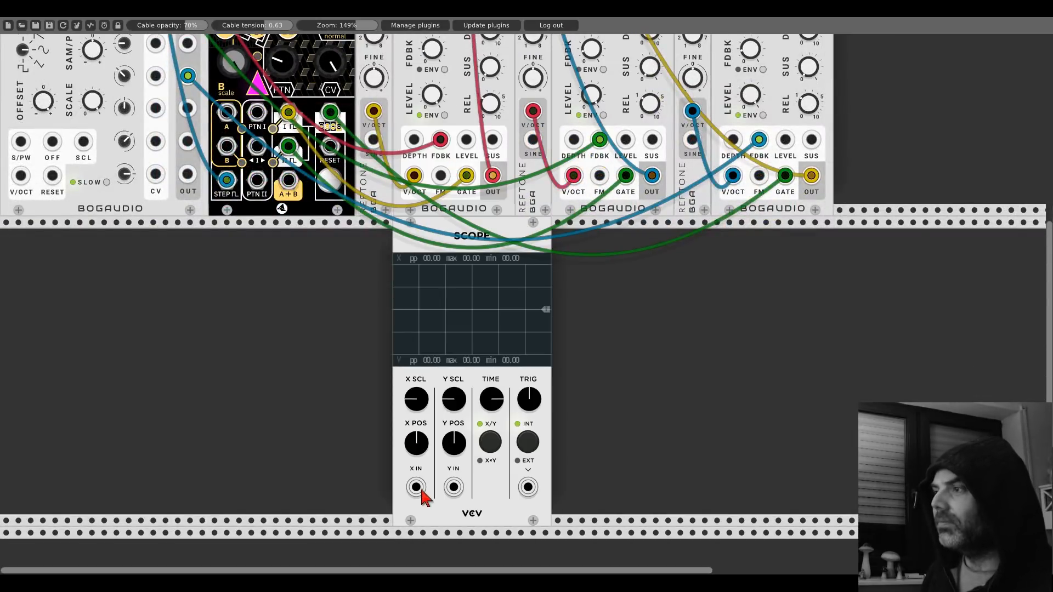
drag(417, 487, 281, 202)
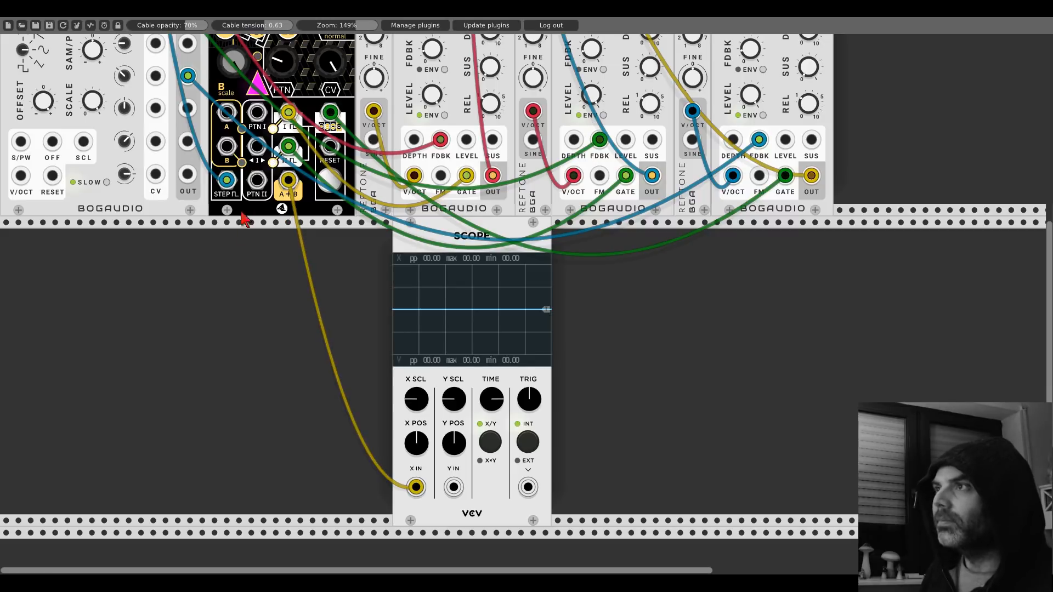
- Raise GATESEQ's A knob to test the A+B output on the scope, and return it to about zero
scroll(233, 249, up, 2)
scroll(233, 249, up, 1)
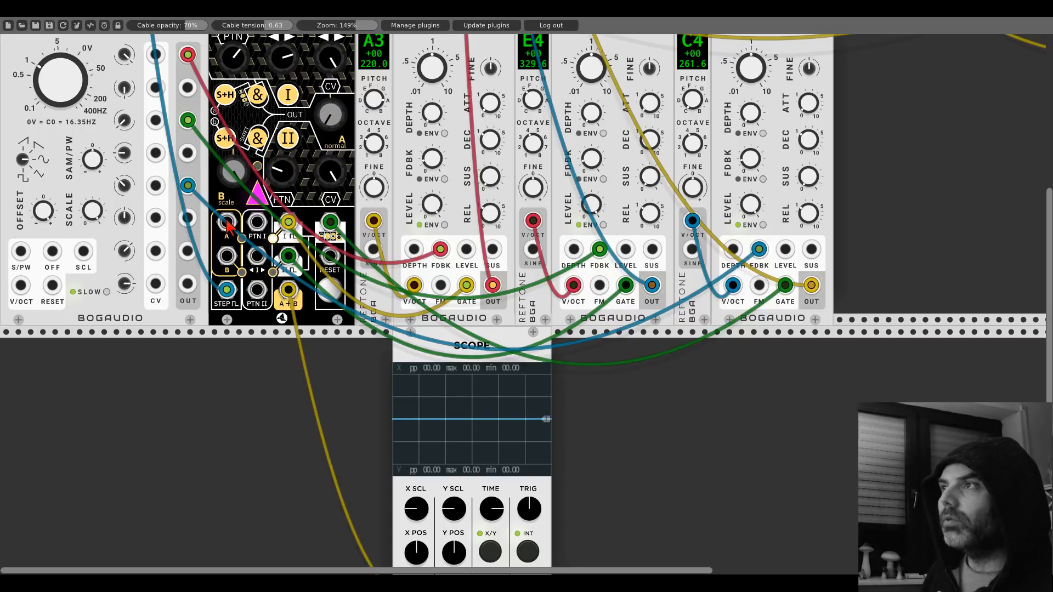
drag(332, 123, 331, 104)
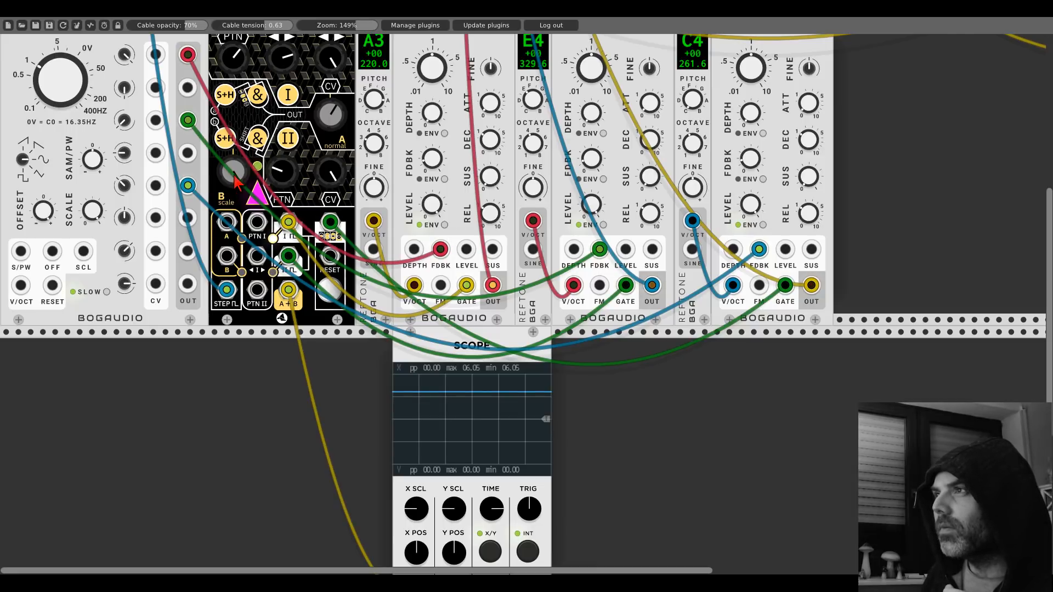
drag(332, 108, 334, 122)
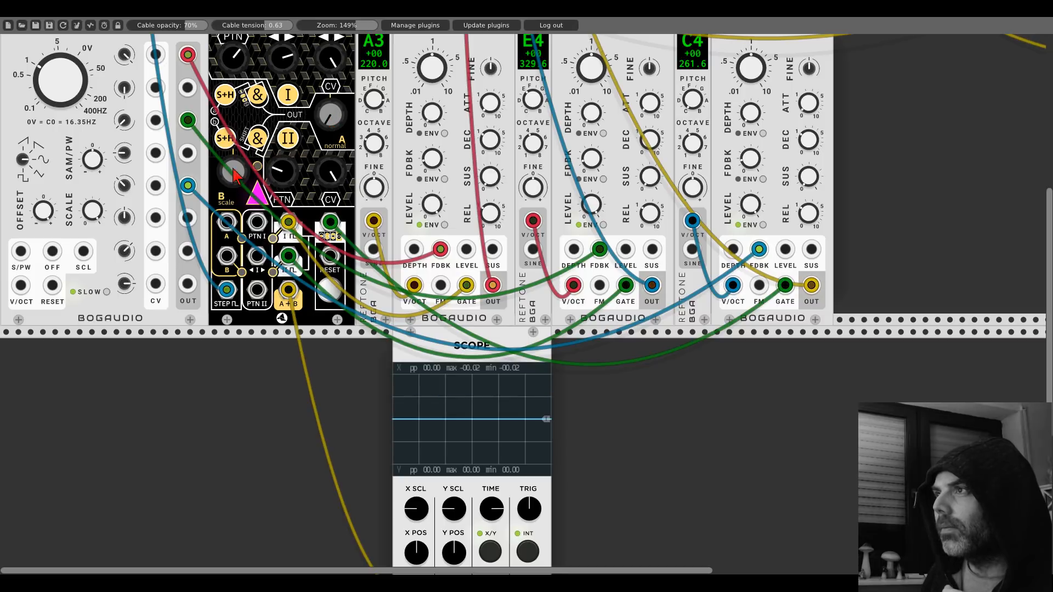
- Patch the 8FO's seventh output into GATESEQ's A input and its eighth output into the B input
scroll(233, 171, down, 5)
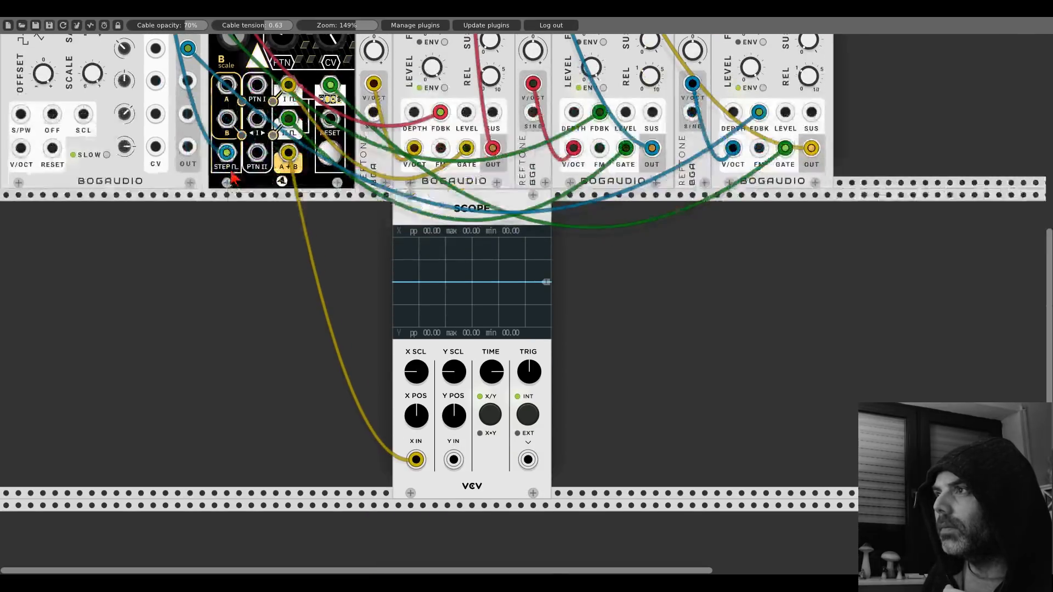
scroll(180, 290, up, 7)
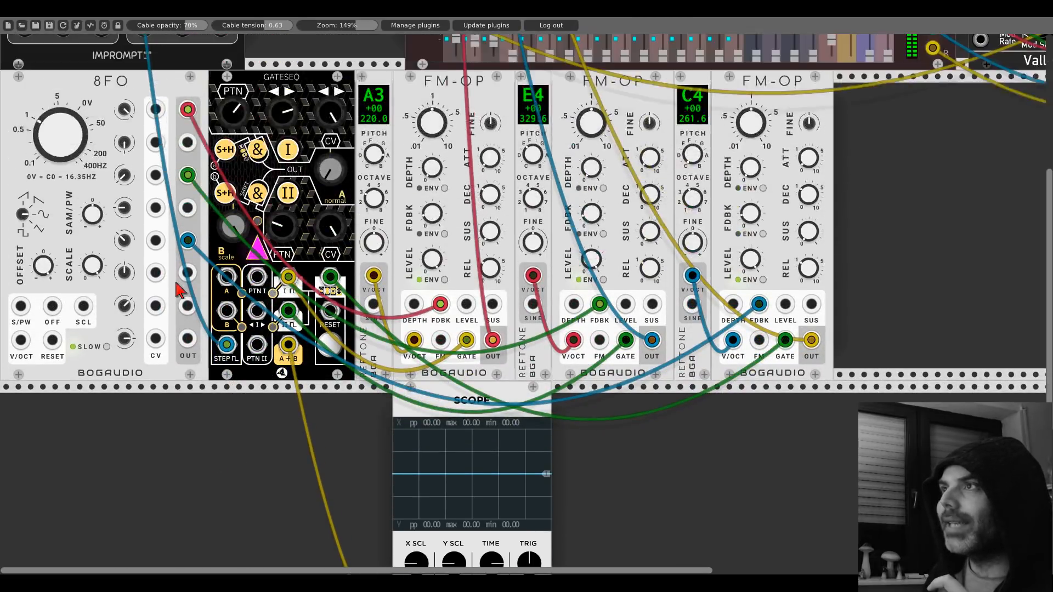
drag(187, 305, 227, 277)
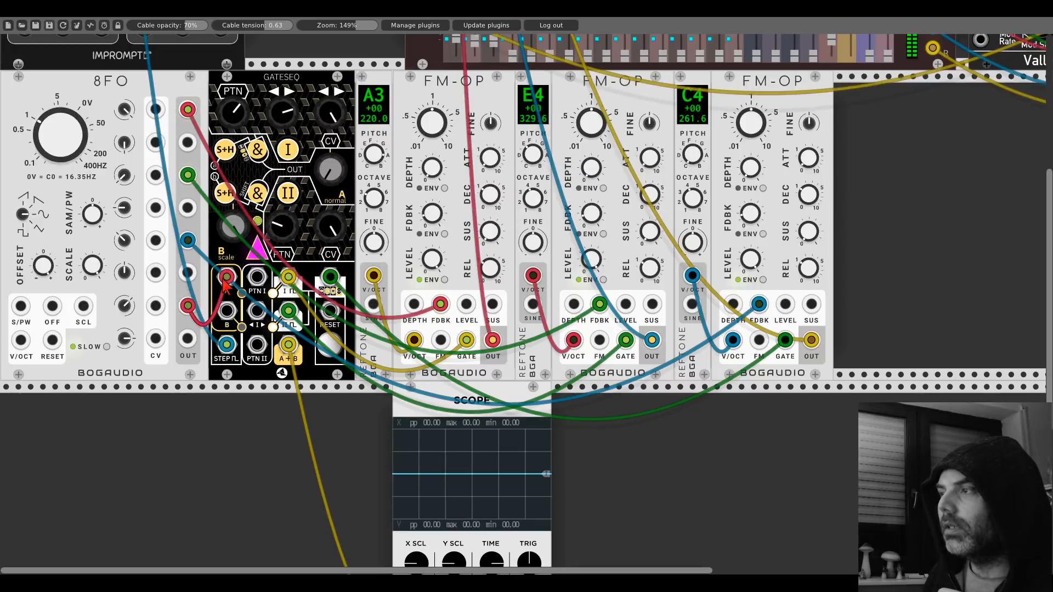
drag(188, 338, 227, 311)
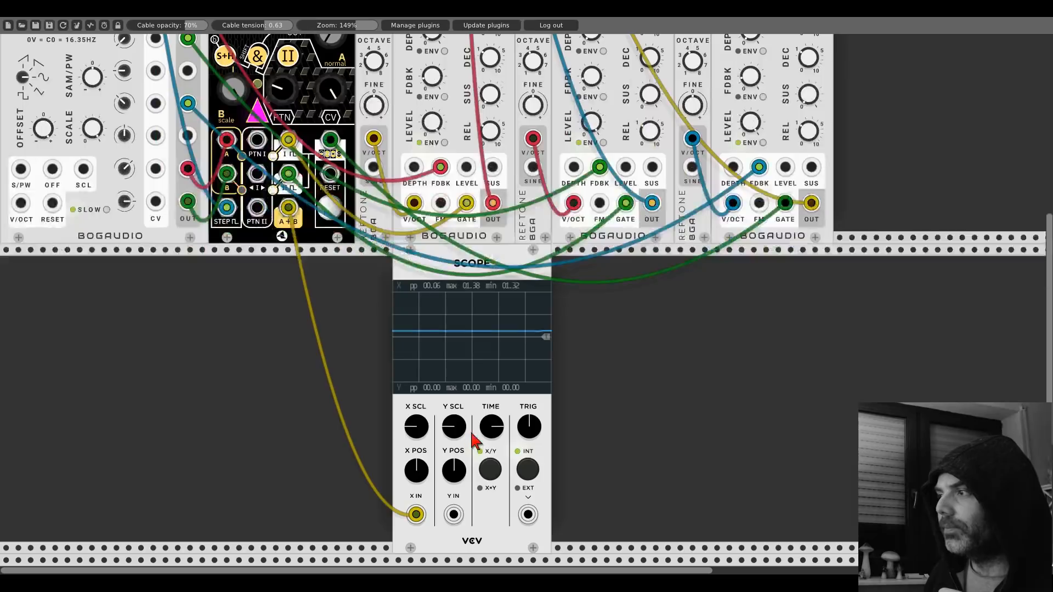
- Lower the scope's TIME and X SCL knobs to show a longer stretch of the A+B signal at a smaller scale
scroll(192, 356, down, 5)
drag(487, 433, 487, 549)
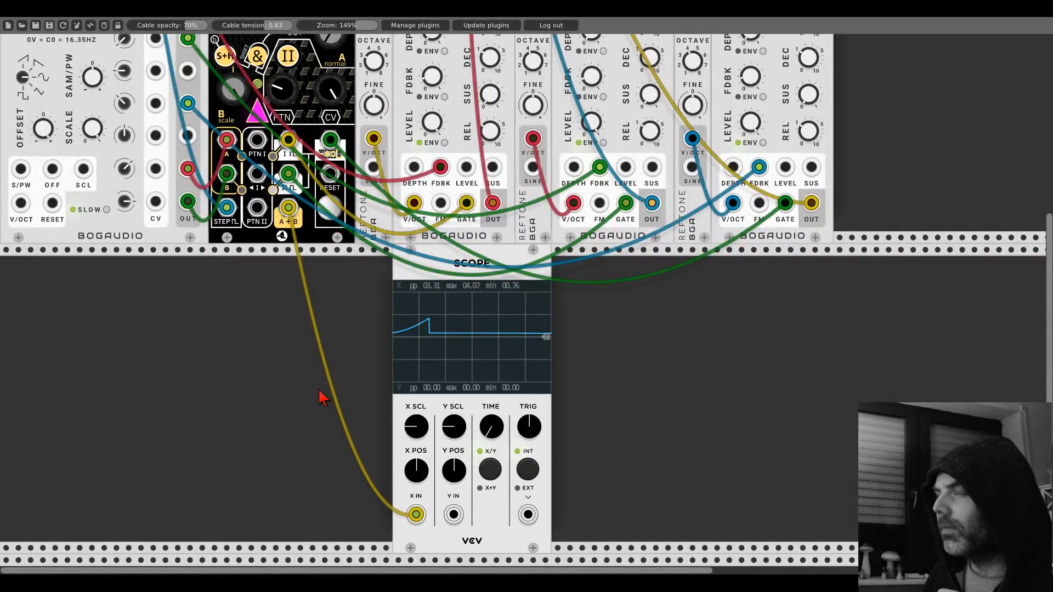
scroll(296, 374, up, 3)
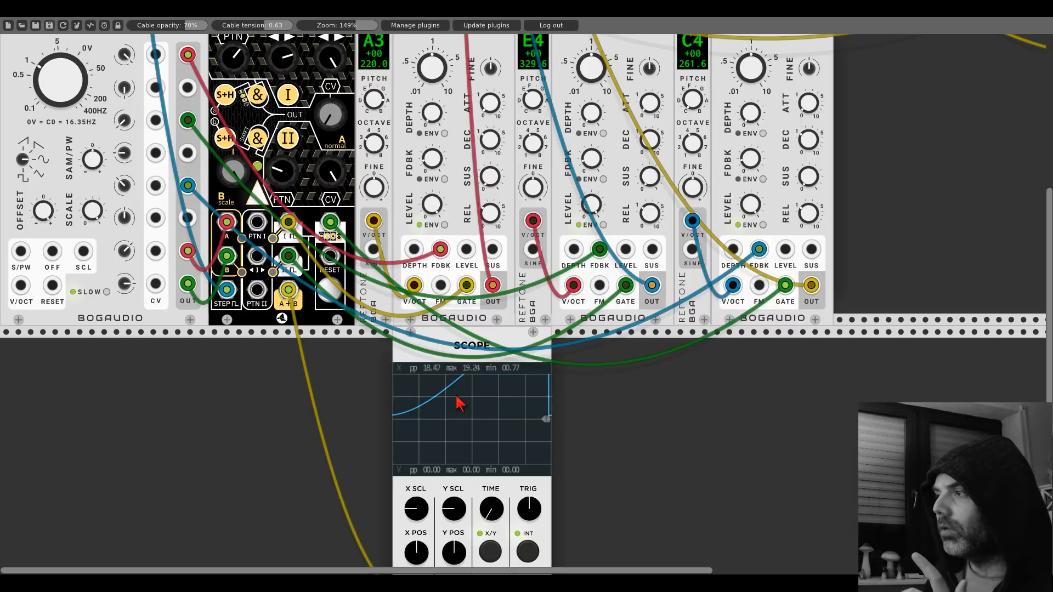
drag(420, 509, 422, 515)
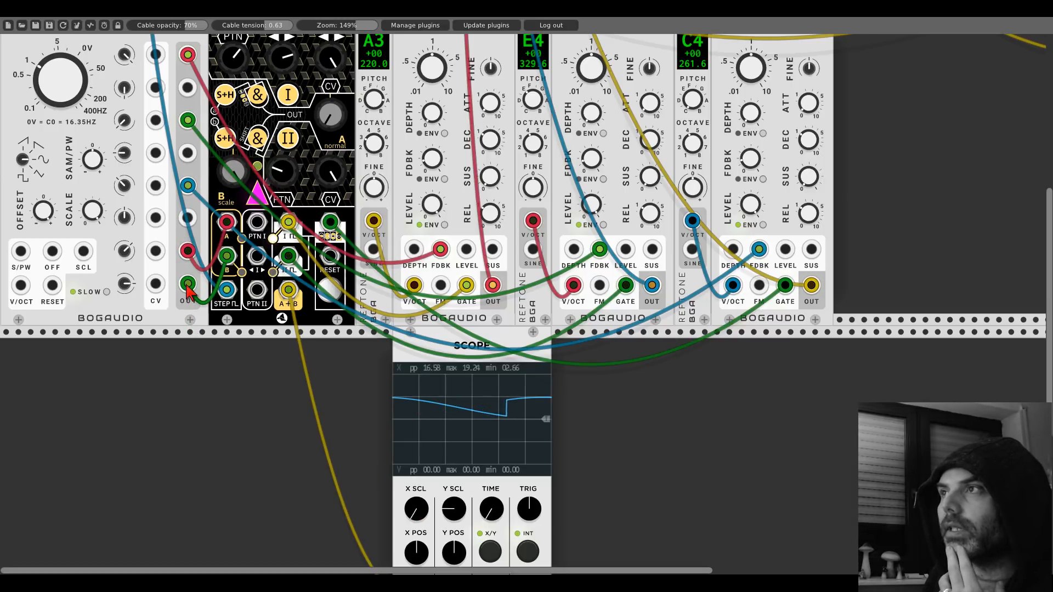
- Try the 8FO's second output on GATESEQ's B input, and disconnect the 8FO from both the A and B inputs
drag(187, 286, 187, 90)
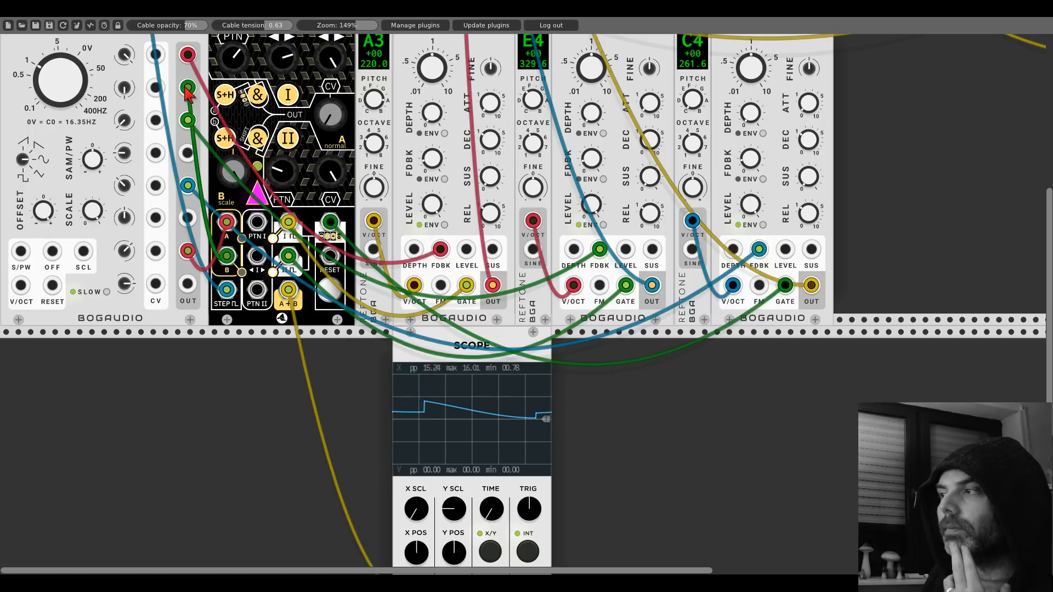
right_click(188, 89)
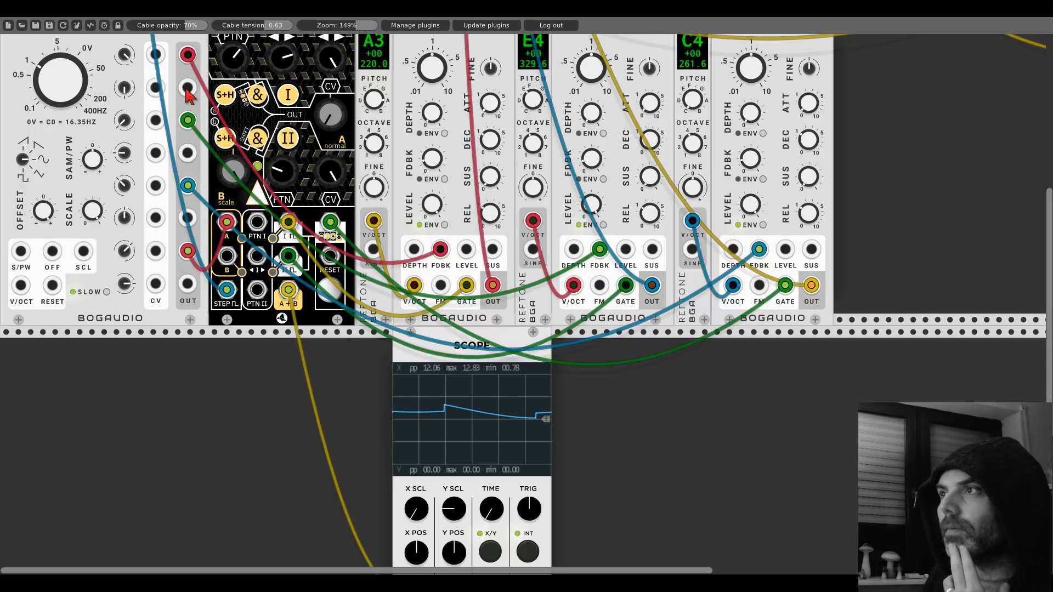
right_click(188, 252)
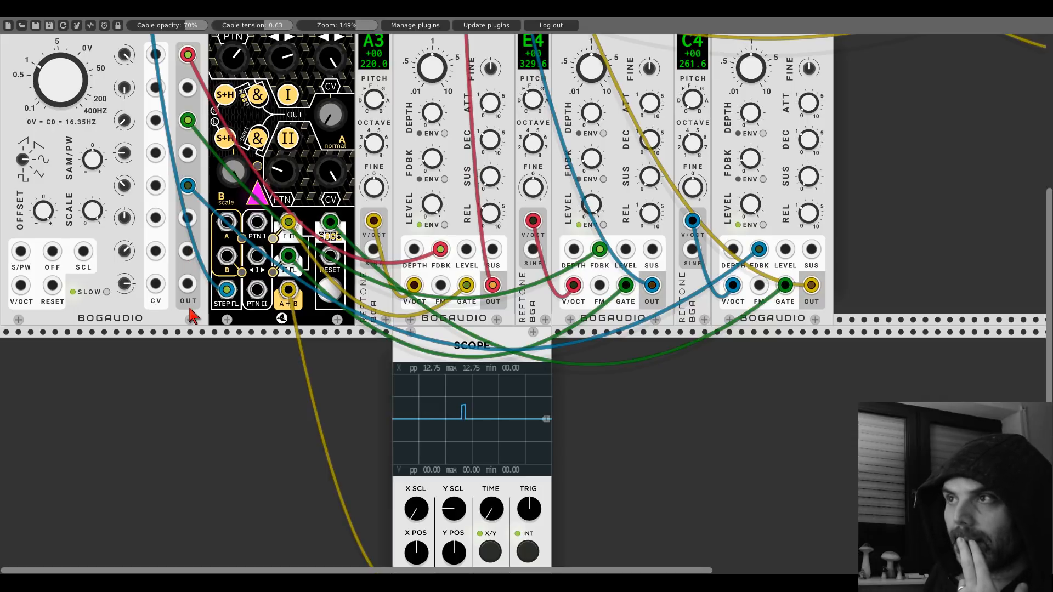
scroll(192, 316, down, 3)
scroll(191, 316, up, 1)
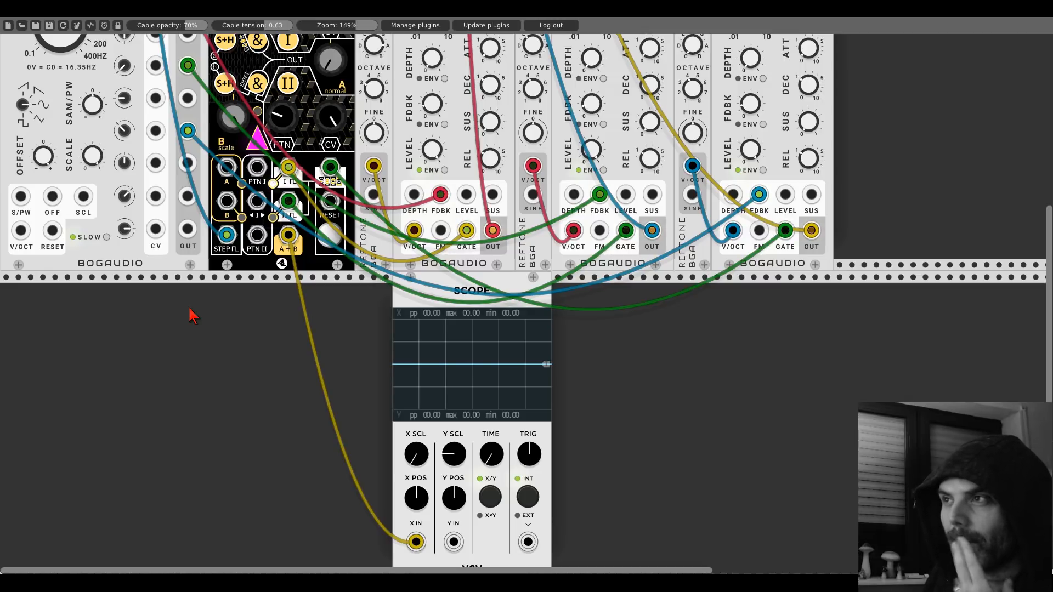
scroll(192, 315, down, 2)
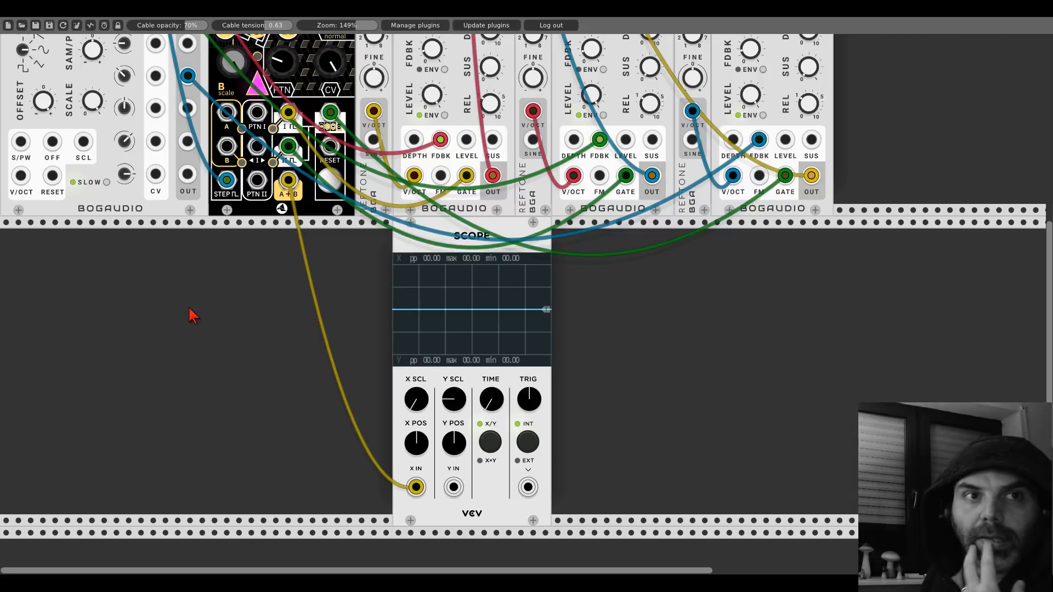
scroll(192, 315, up, 8)
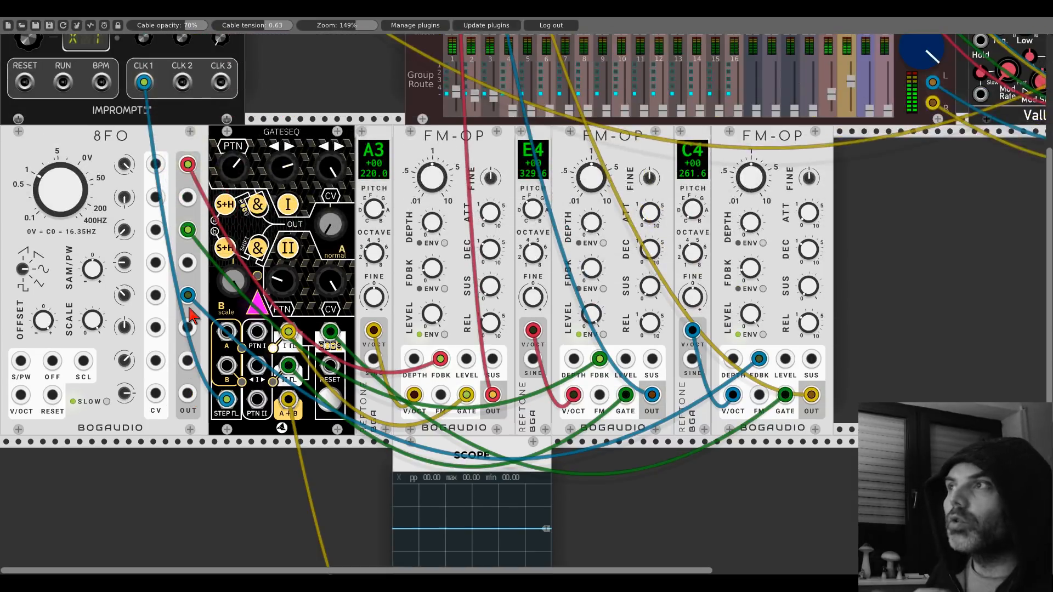
scroll(192, 316, down, 4)
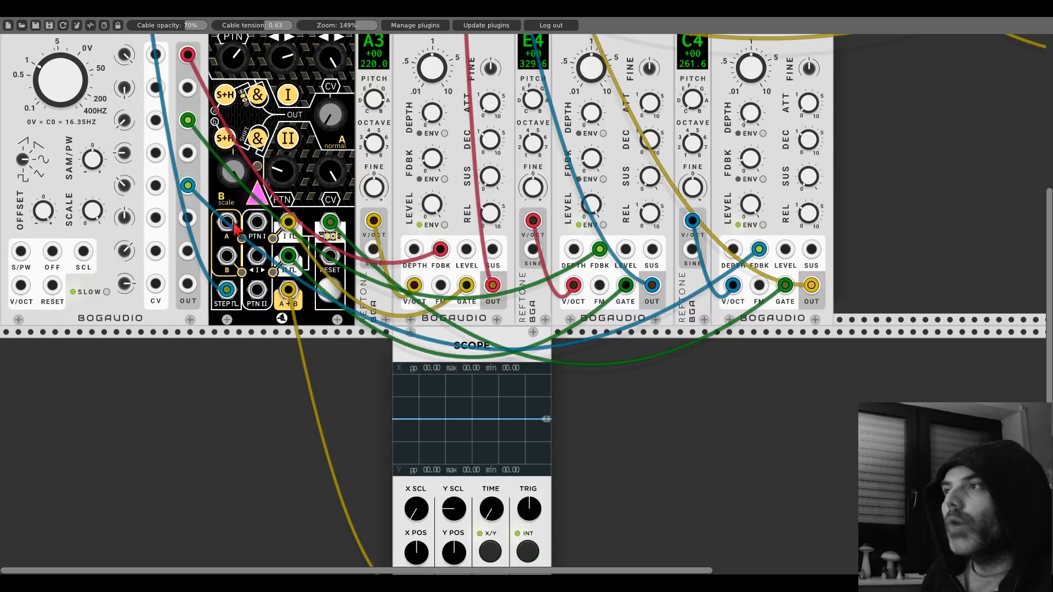
- Add the favourite Bogaudio LFO - low-frequency oscillator - 10HP module in the empty row beneath the 8FO and GATESEQ
scroll(188, 298, down, 4)
right_click(183, 305)
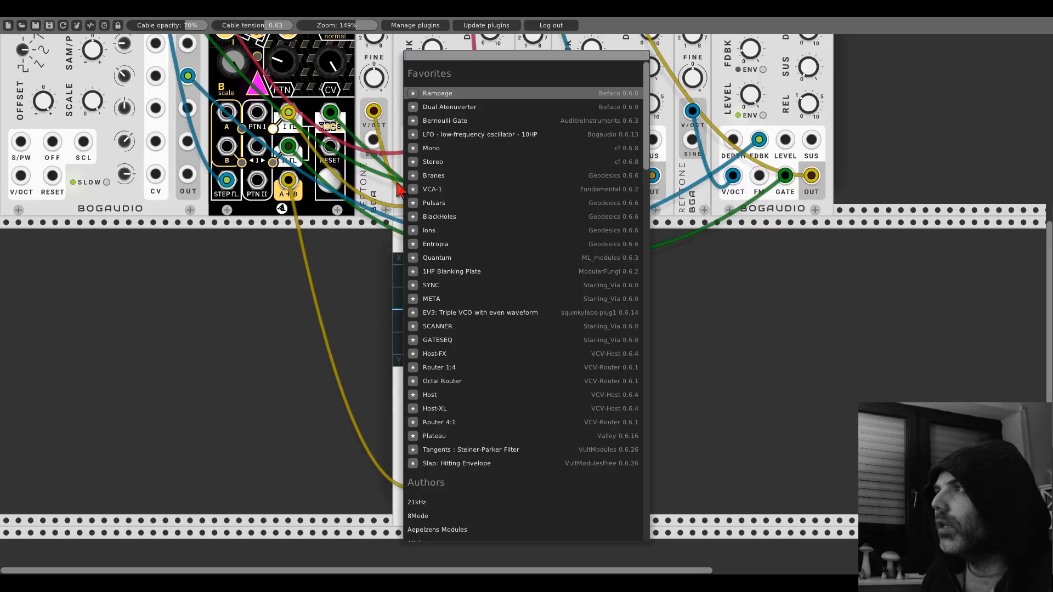
click(434, 135)
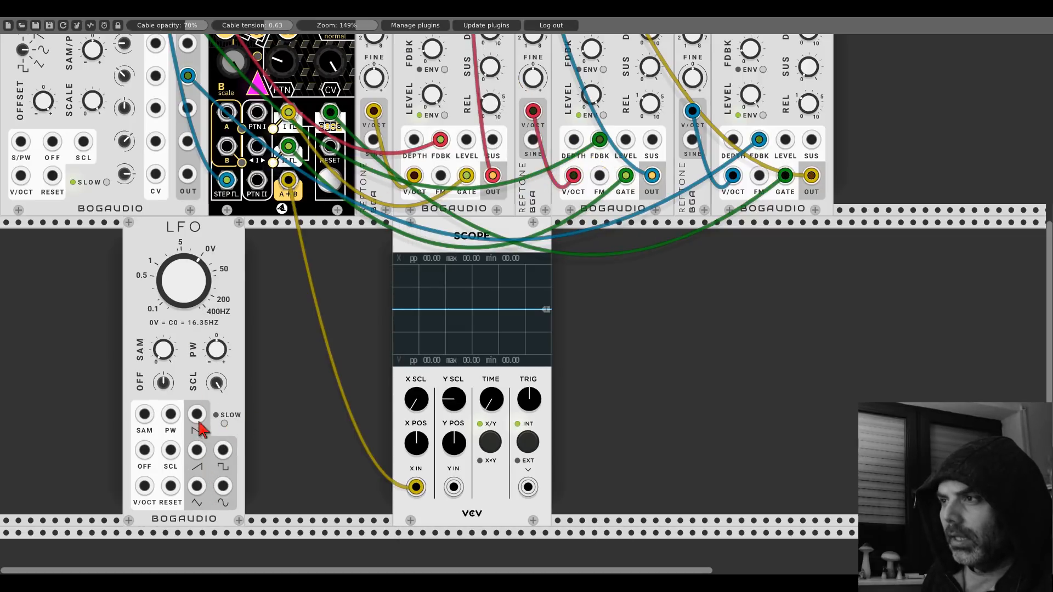
- Patch the LFO's rising-ramp output into GATESEQ's A input and switch the LFO to SLOW mode
drag(197, 450, 227, 221)
scroll(204, 403, up, 4)
scroll(225, 231, down, 3)
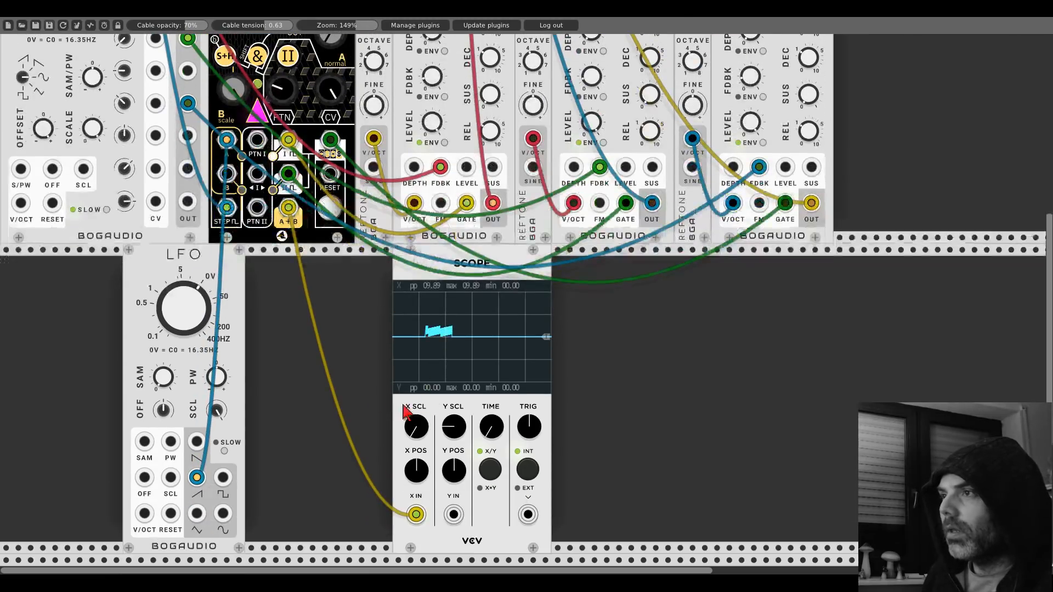
drag(186, 318, 186, 359)
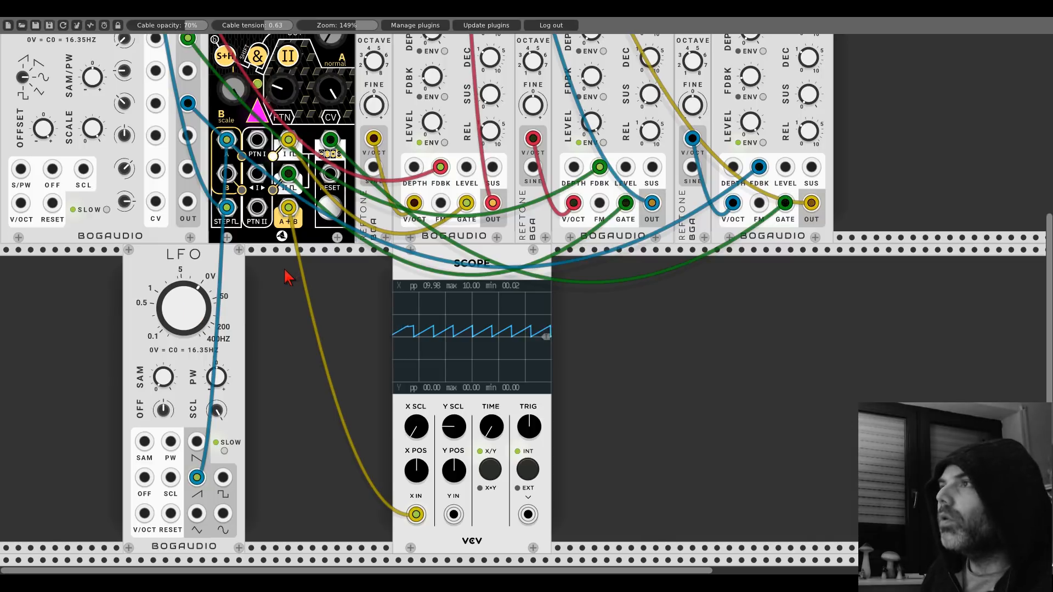
- Patch the LFO's triangle output into GATESEQ's B input
scroll(277, 273, up, 3)
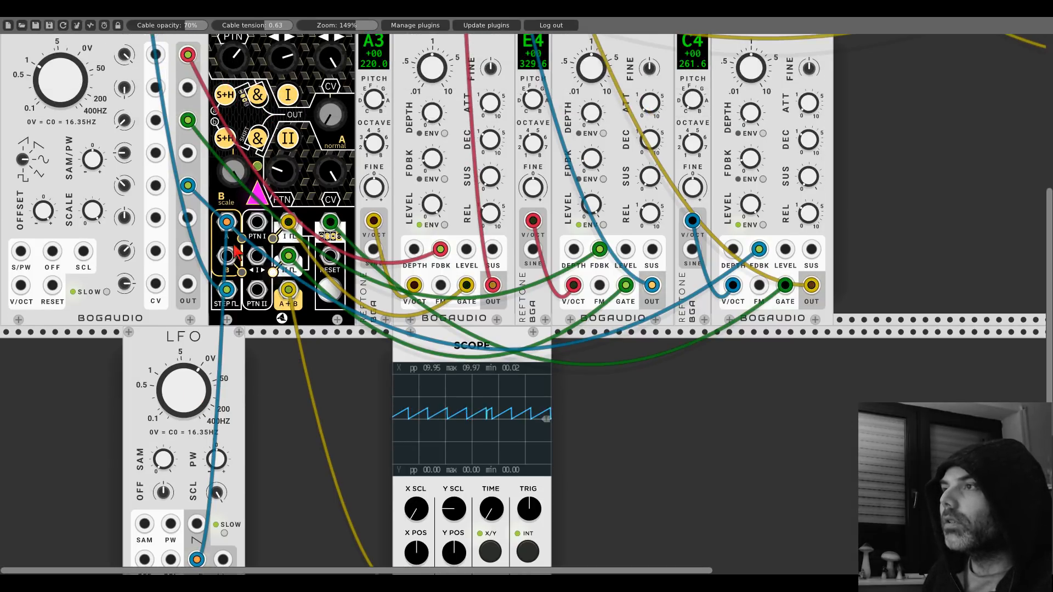
scroll(233, 257, down, 3)
drag(197, 513, 227, 184)
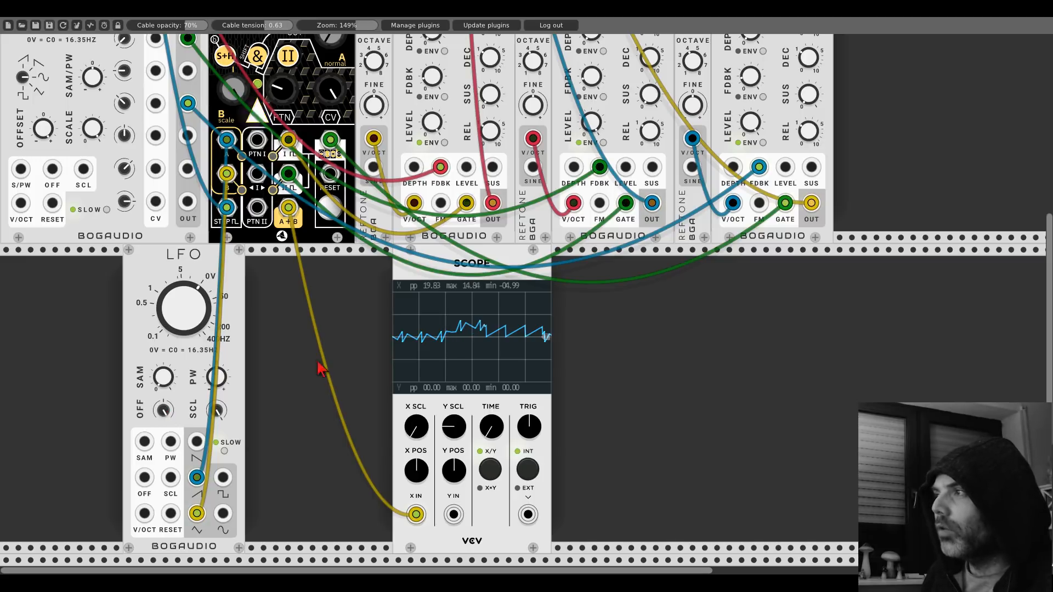
- Lower the LFO's frequency knob to slow the waves feeding GATESEQ's A and B inputs
scroll(323, 353, up, 2)
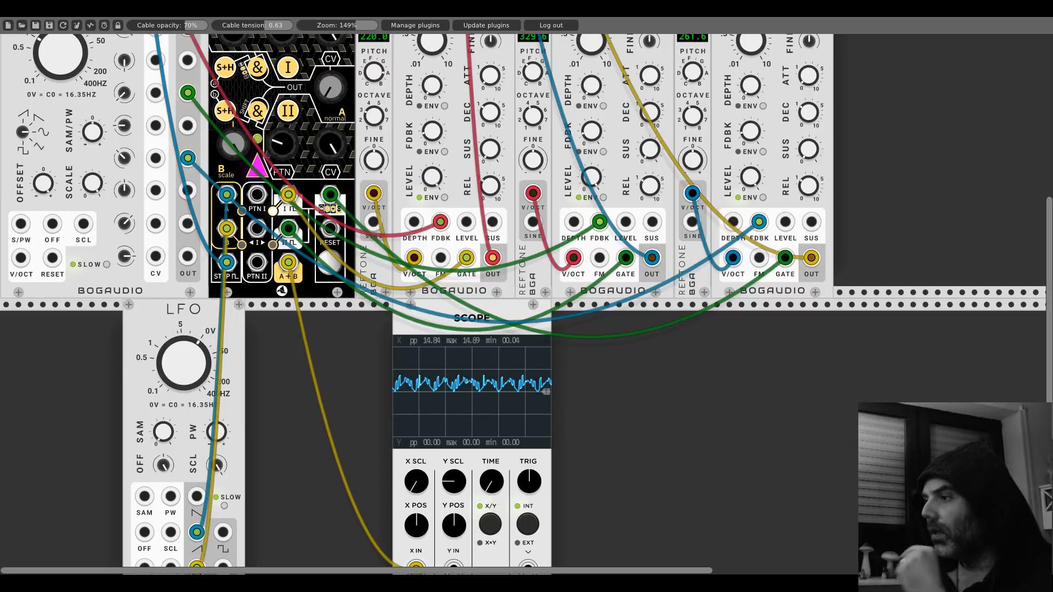
scroll(291, 305, up, 2)
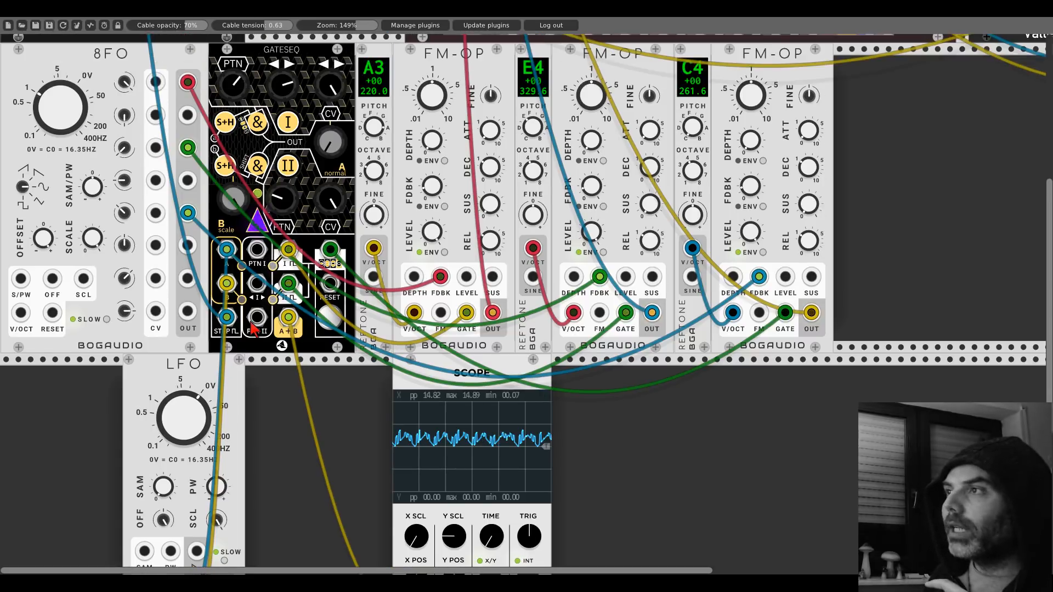
scroll(276, 290, up, 2)
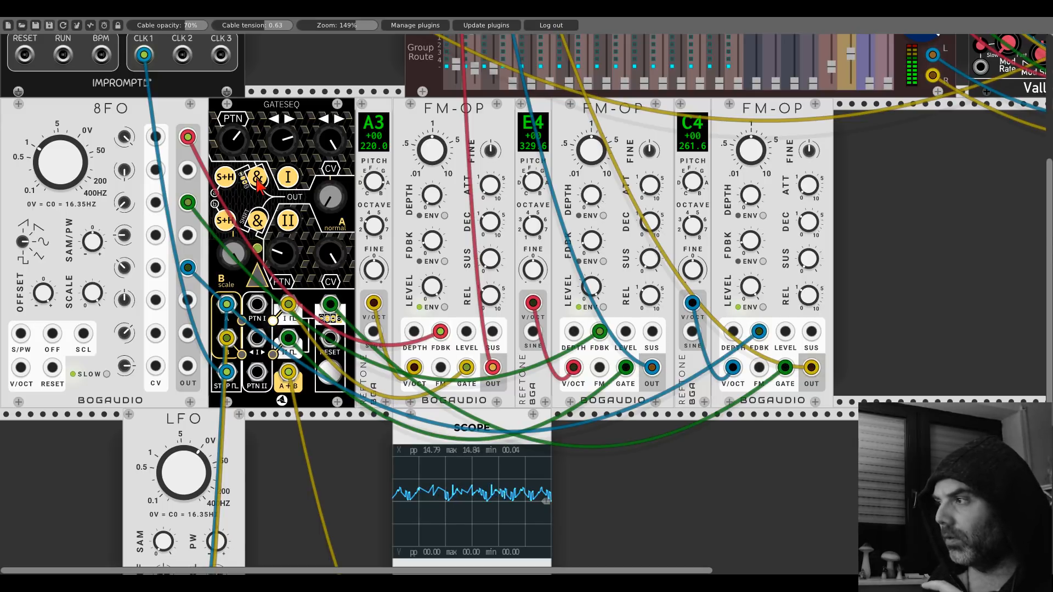
scroll(301, 368, down, 3)
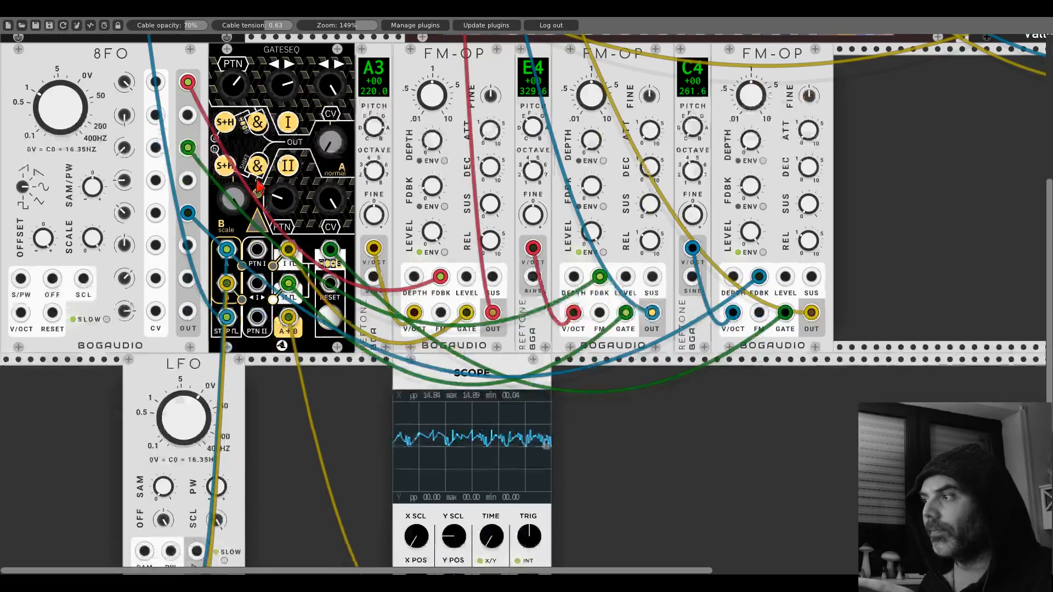
scroll(301, 367, down, 2)
scroll(301, 364, down, 1)
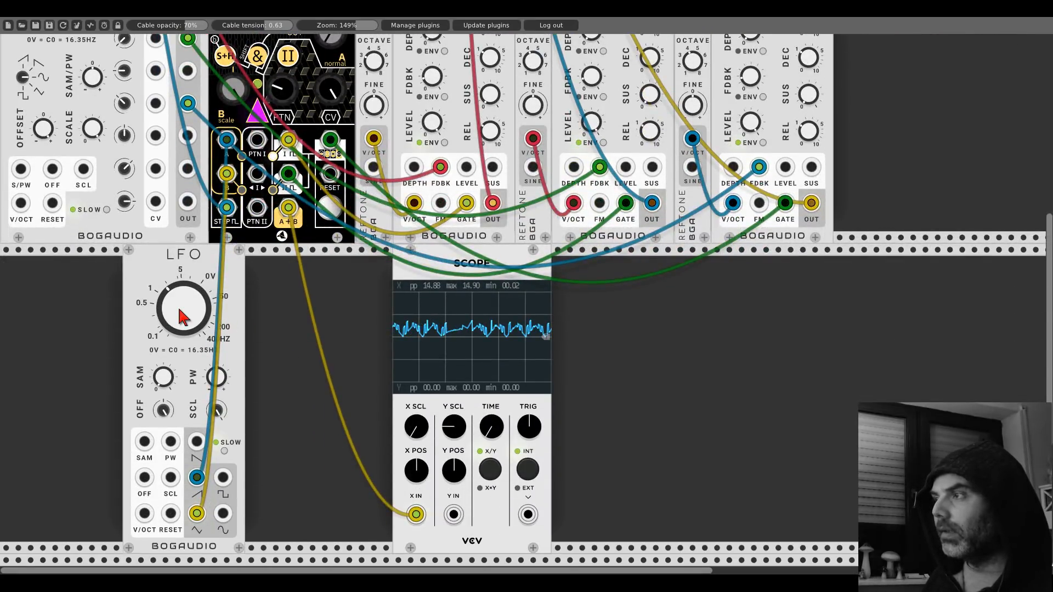
drag(179, 308, 179, 308)
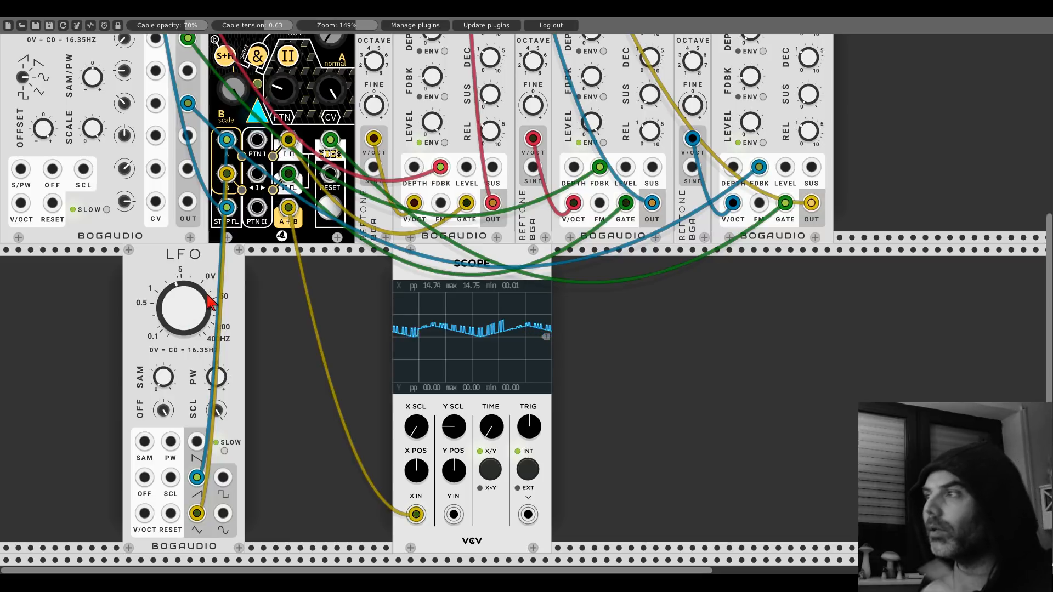
- Spread the LFO and scope apart in their row and add Bogaudio's S&H - dual sample (or track) and hold - 3HP beside the LFO
drag(230, 272, 108, 263)
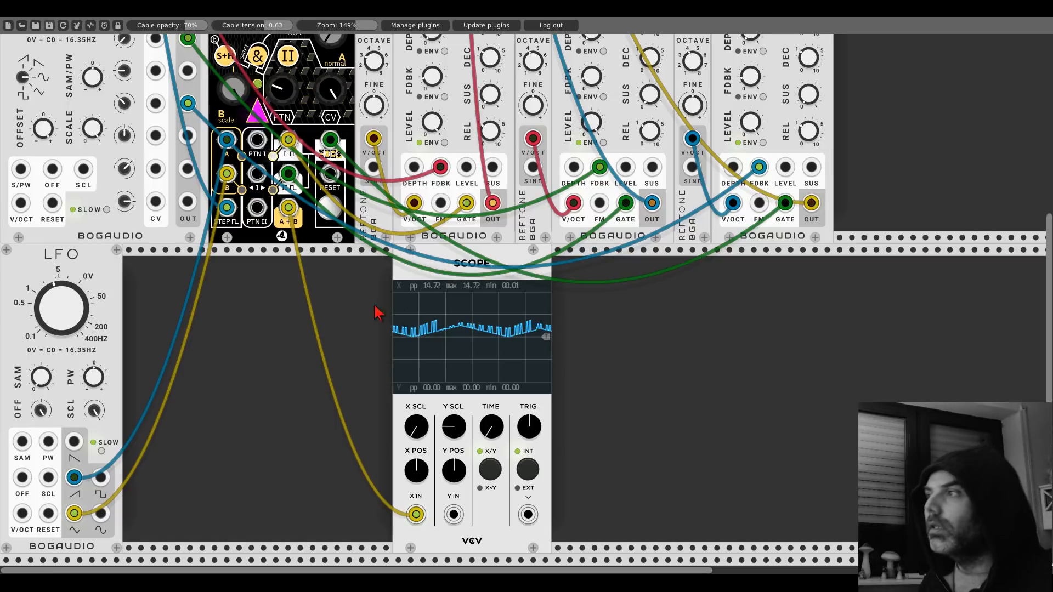
drag(412, 277, 498, 277)
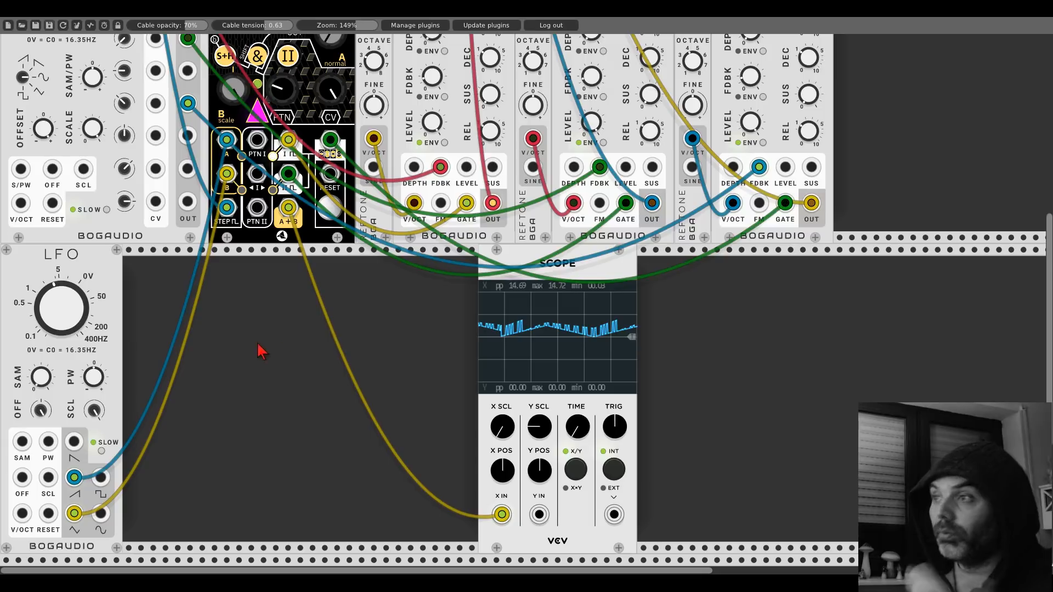
right_click(210, 353)
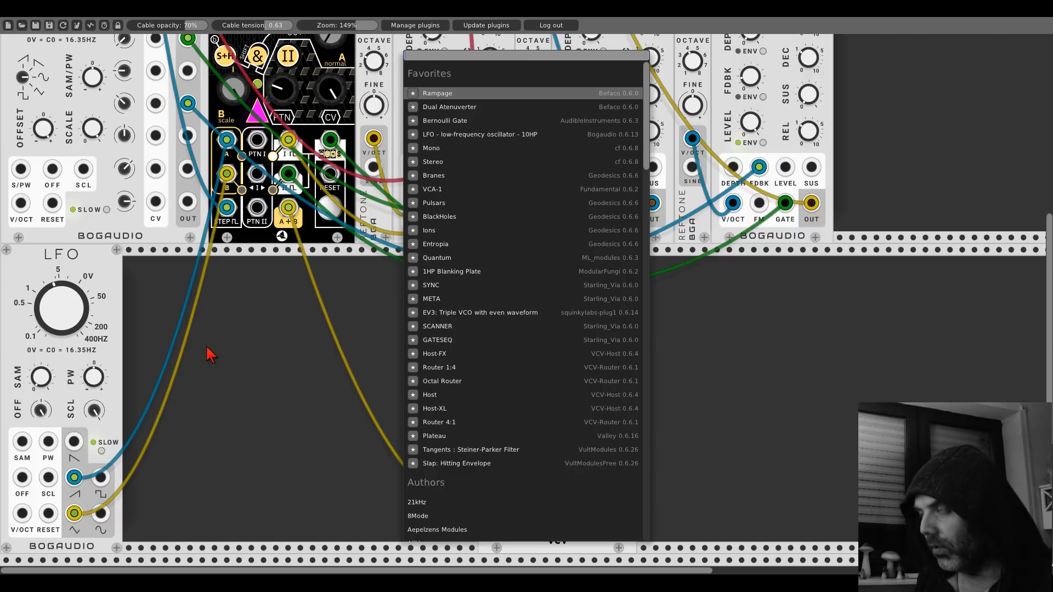
text(sample)
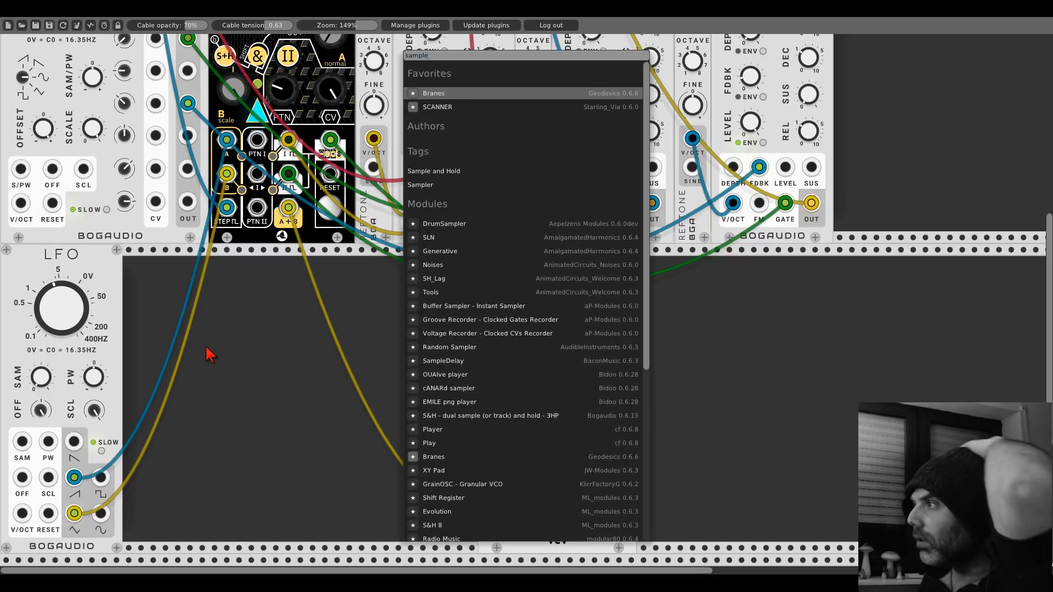
click(469, 416)
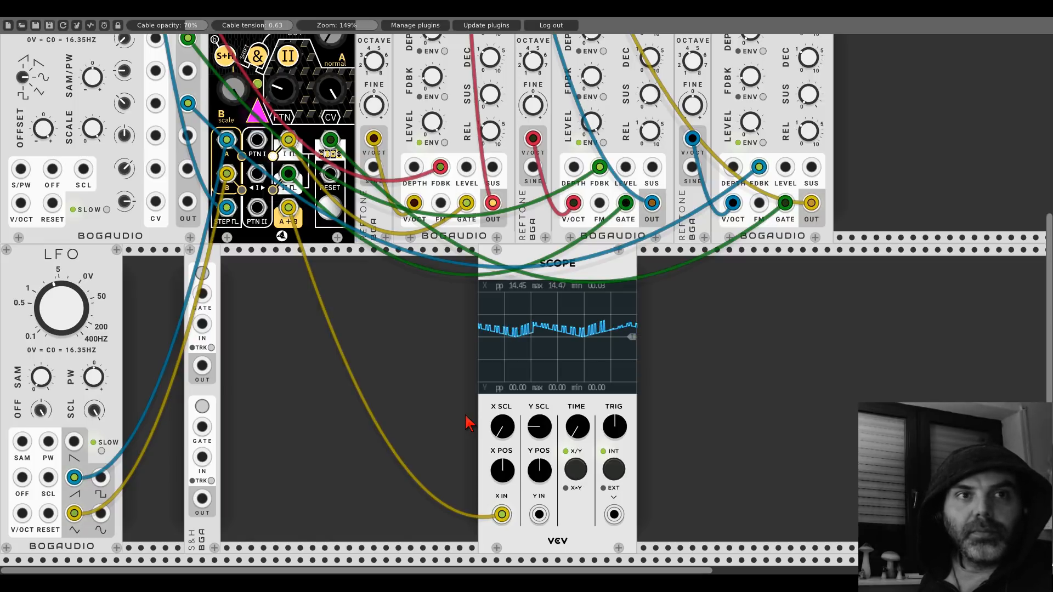
drag(193, 257, 132, 255)
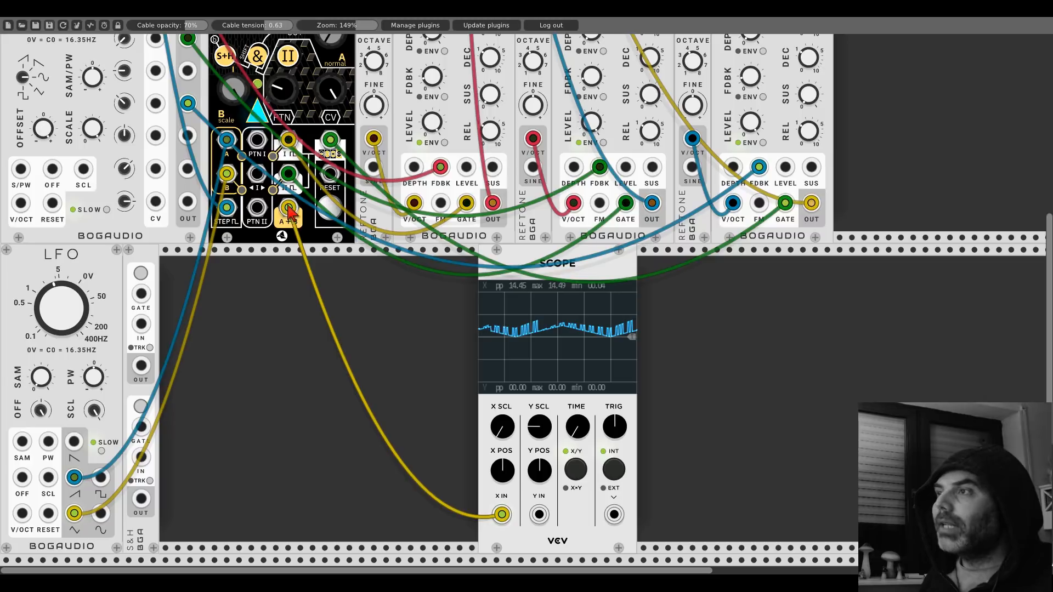
- Patch GATESEQ's A+B output into the upper S&H input and CLOCKED's CLK 1 into its GATE
drag(141, 324, 288, 207)
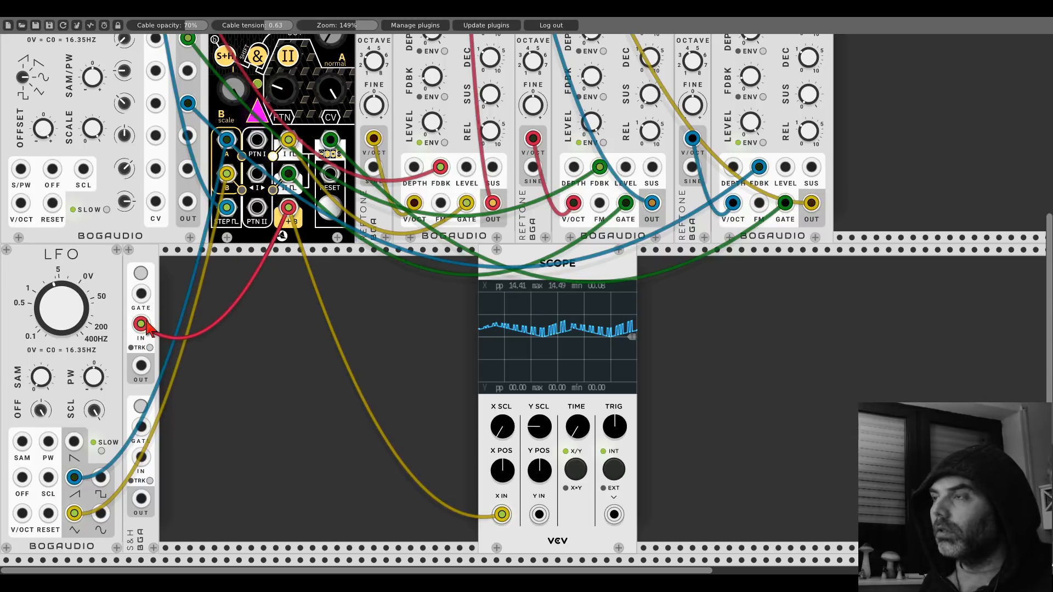
mouse_move(142, 294)
mouse_down()
mouse_move(146, 305)
mouse_move(166, 300)
mouse_move(144, 274)
mouse_up()
scroll(146, 299, up, 5)
scroll(170, 296, down, 5)
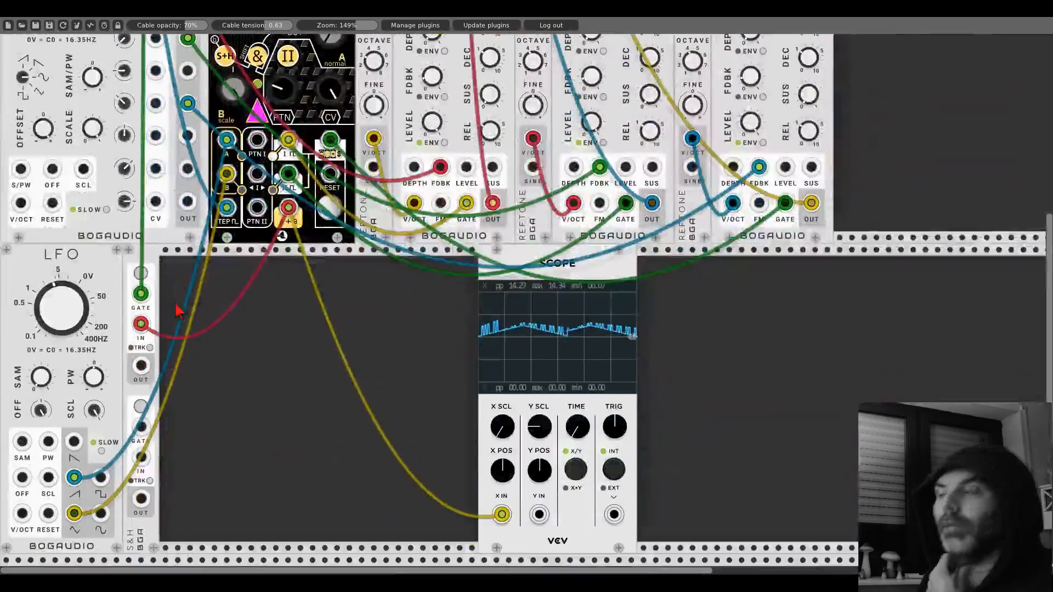
- Add the favourite ML_modules Quantum quantizer beside S&H and enable its A, C, E and G notes
right_click(231, 339)
click(436, 264)
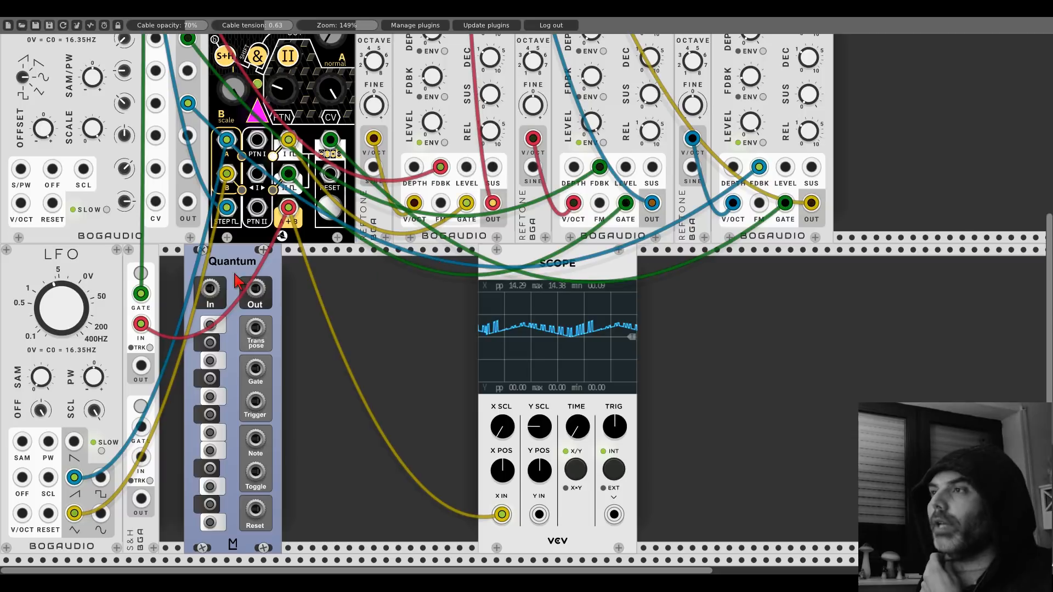
drag(236, 280, 211, 281)
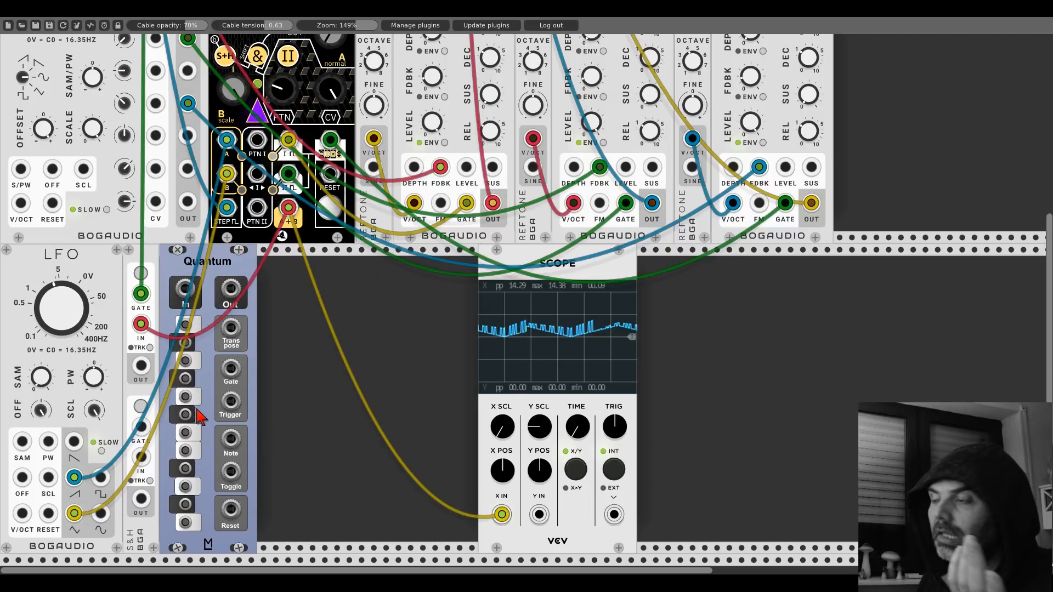
click(186, 361)
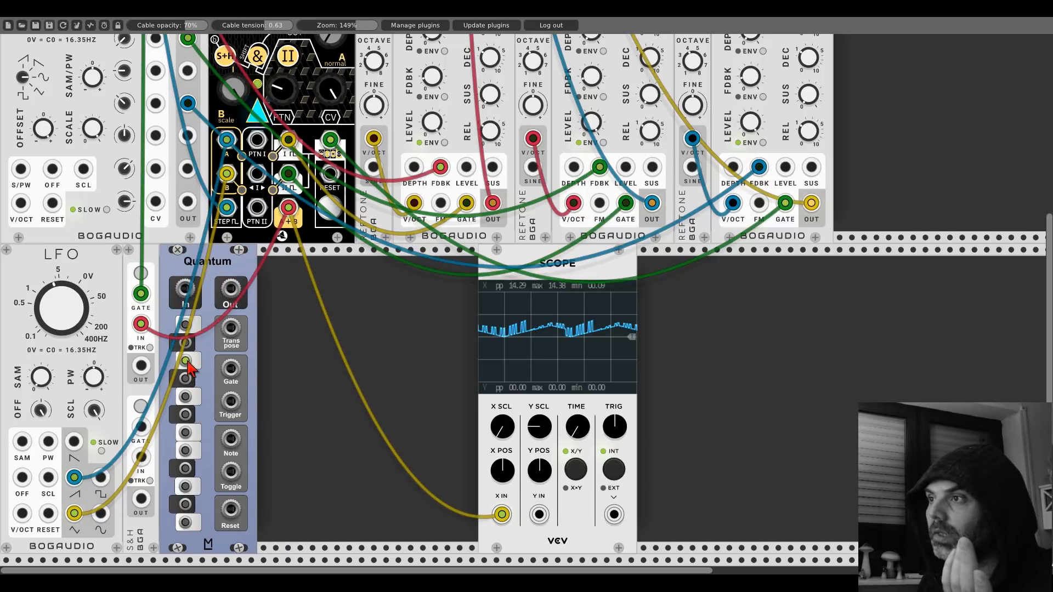
click(185, 522)
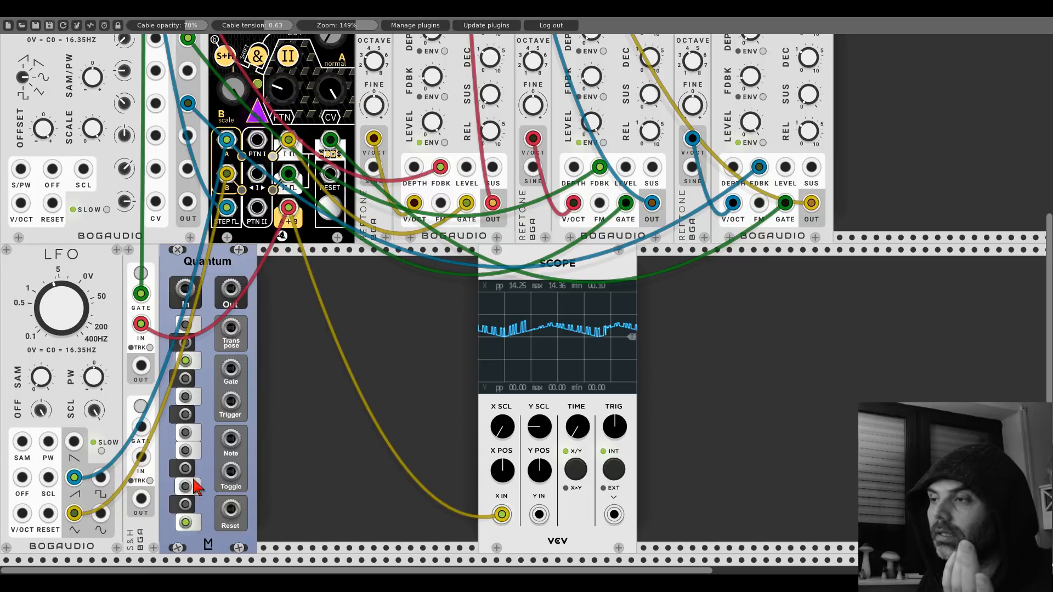
click(185, 450)
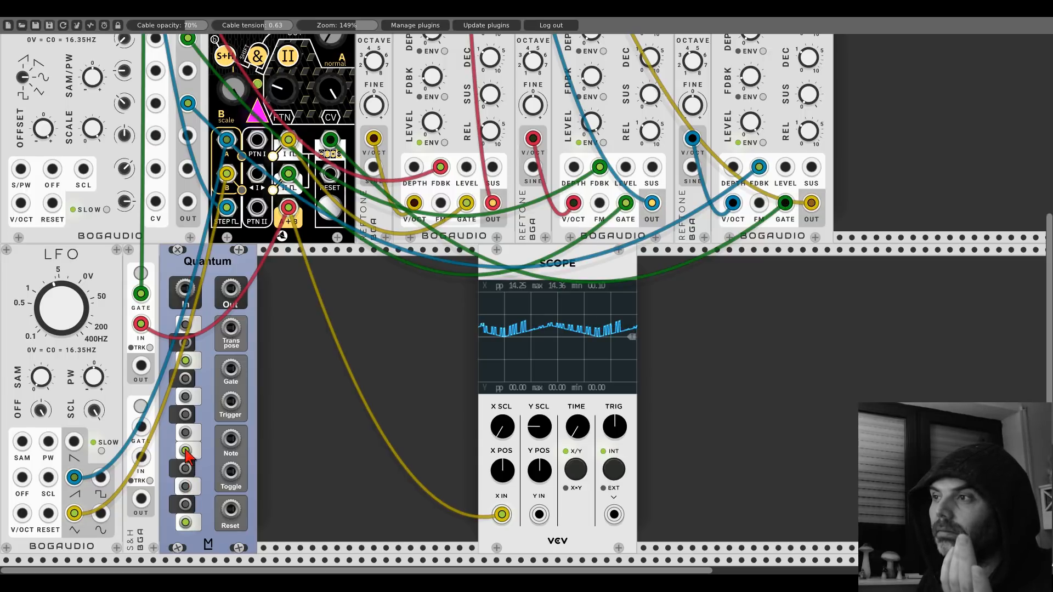
click(185, 397)
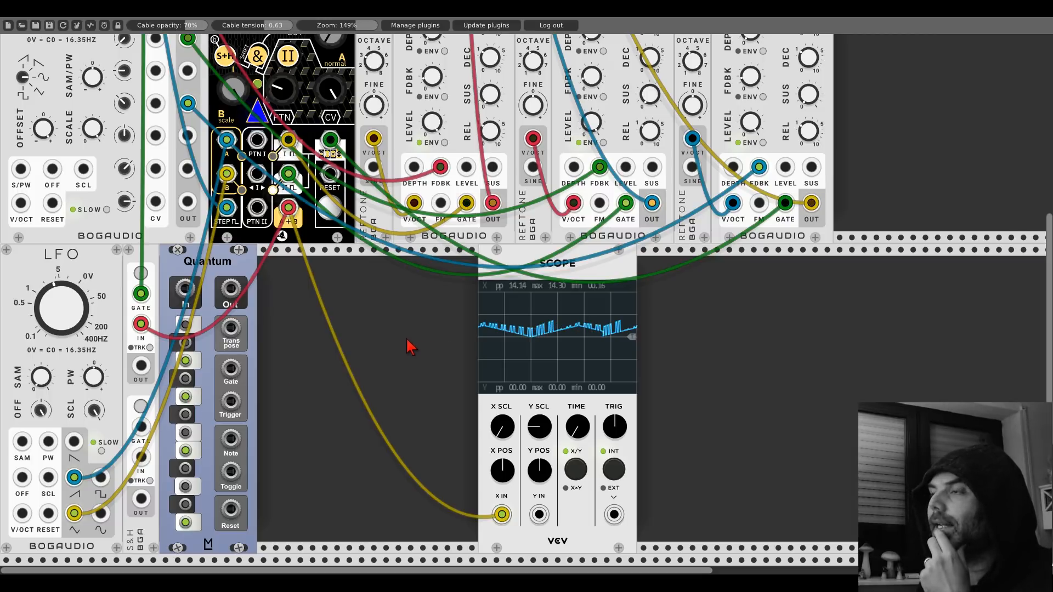
- Add the Animated Circuits Slic module beside Quantum and patch the upper S&H output into Quantum's In
right_click(382, 352)
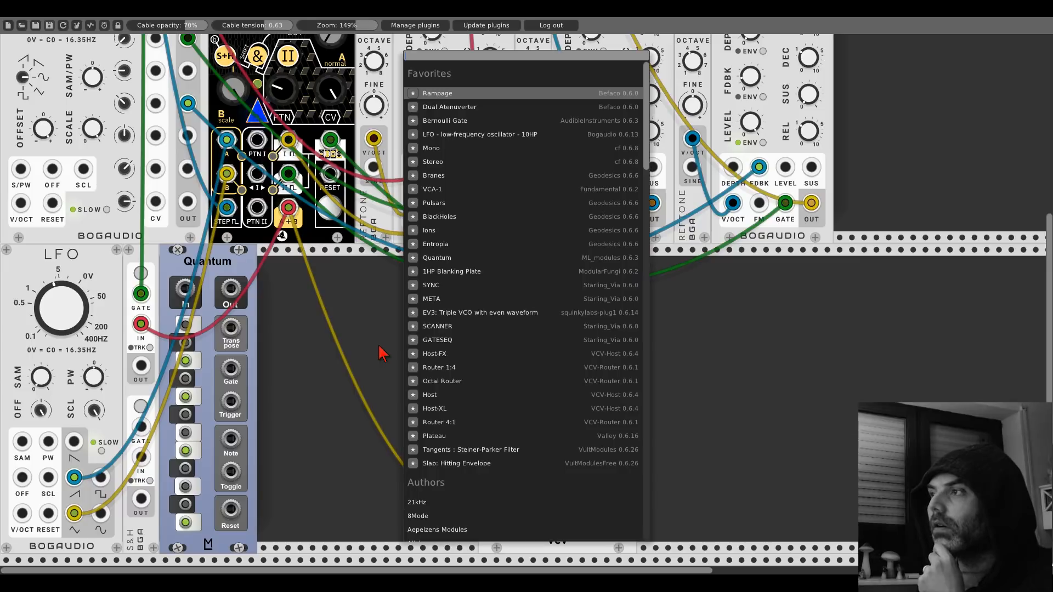
scroll(463, 377, down, 2)
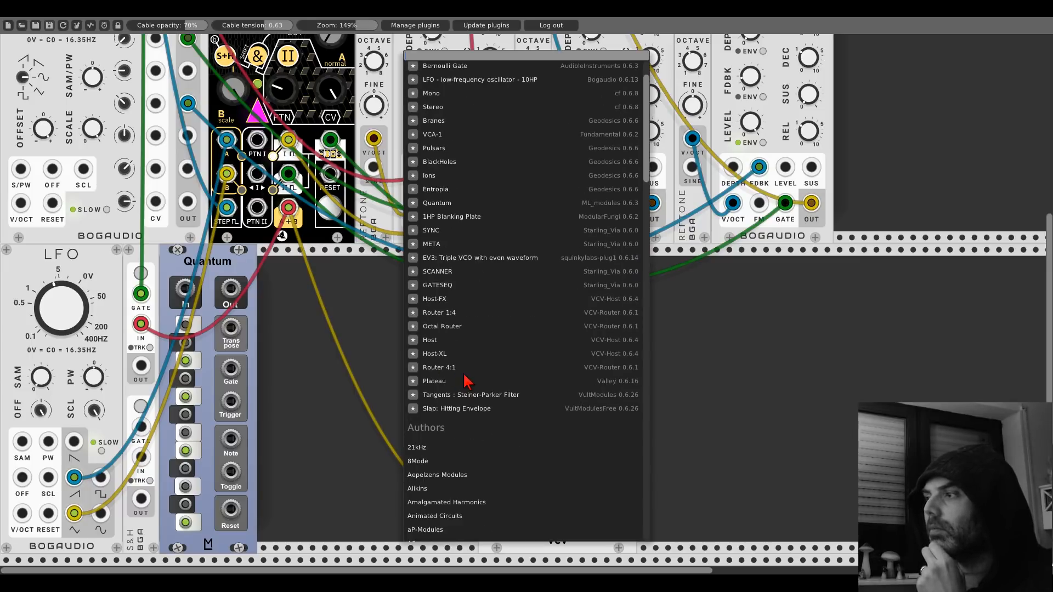
scroll(465, 380, down, 2)
click(461, 459)
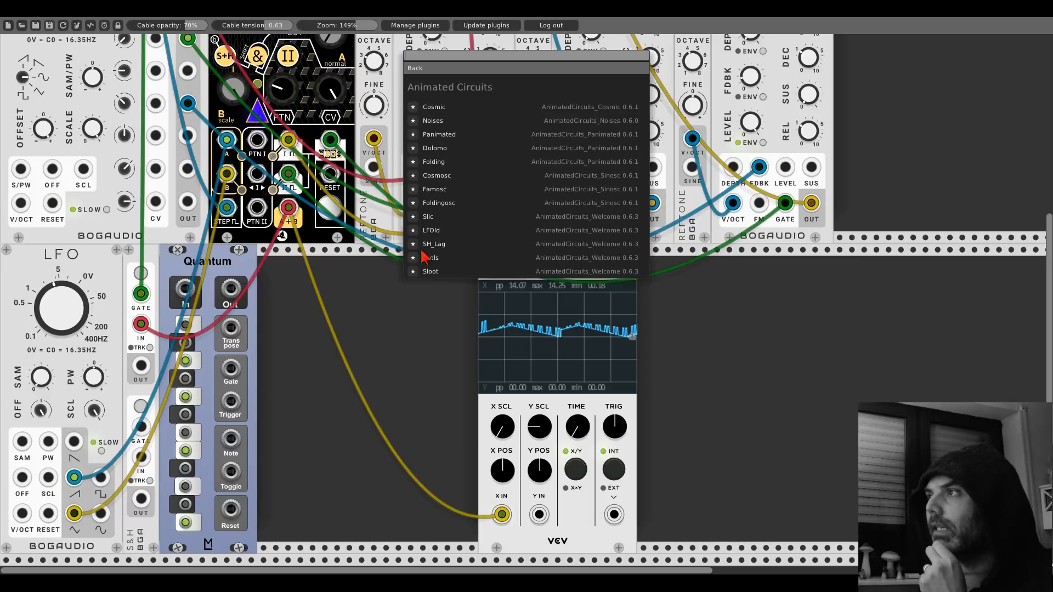
drag(428, 217, 282, 362)
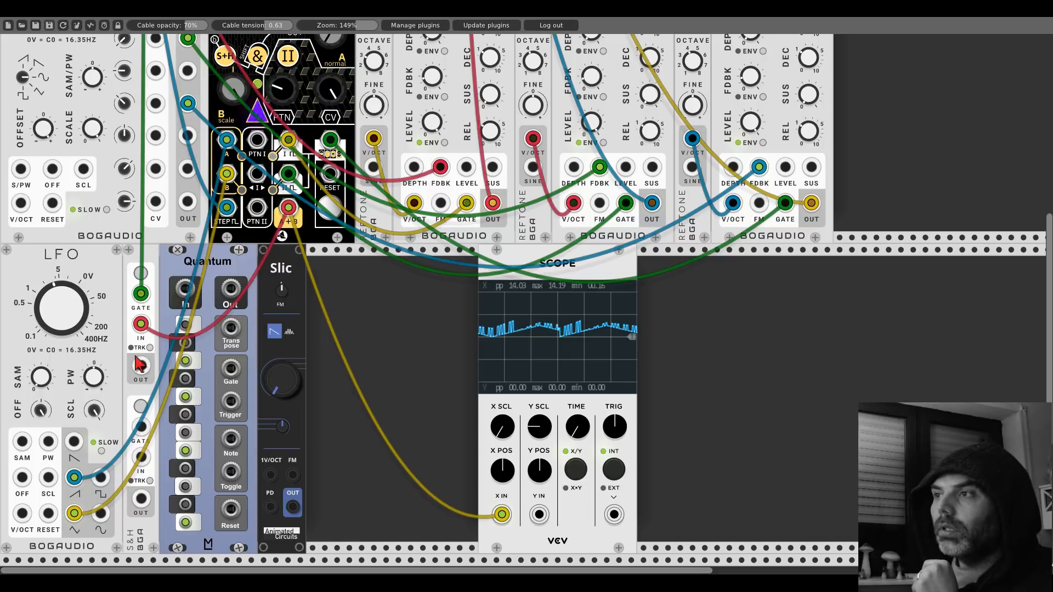
drag(141, 367, 185, 288)
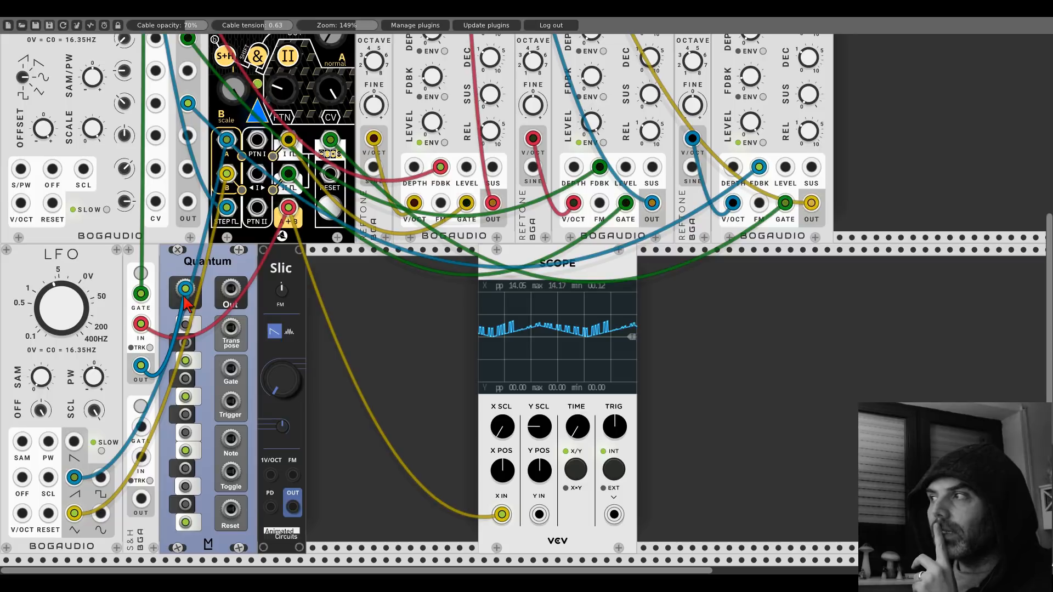
- Shift Quantum and Slic to make room and insert a Befaco Dual Atenuverter between S&H and Quantum
drag(263, 266, 361, 256)
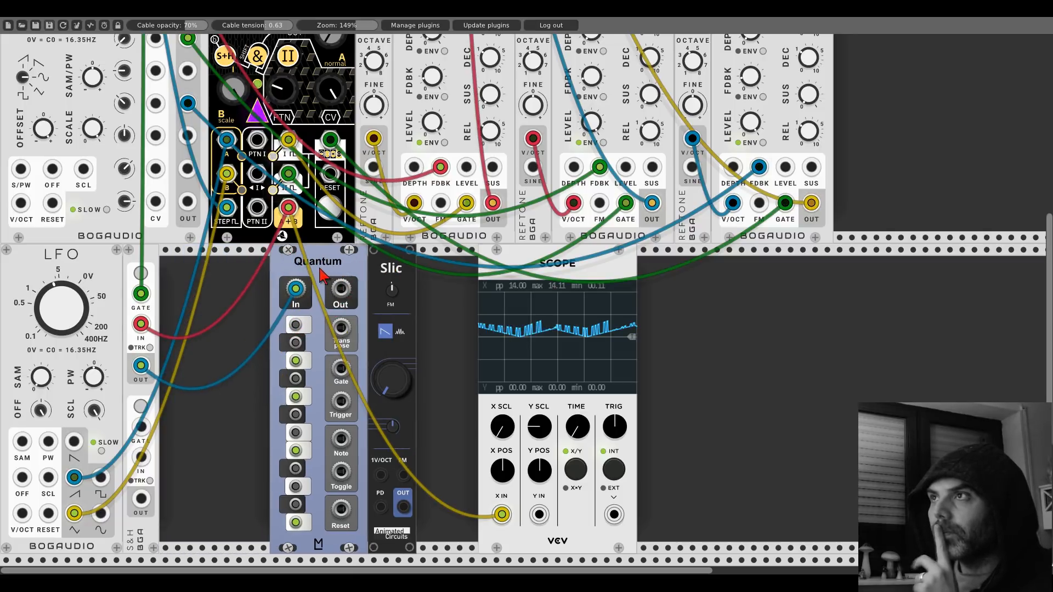
right_click(230, 314)
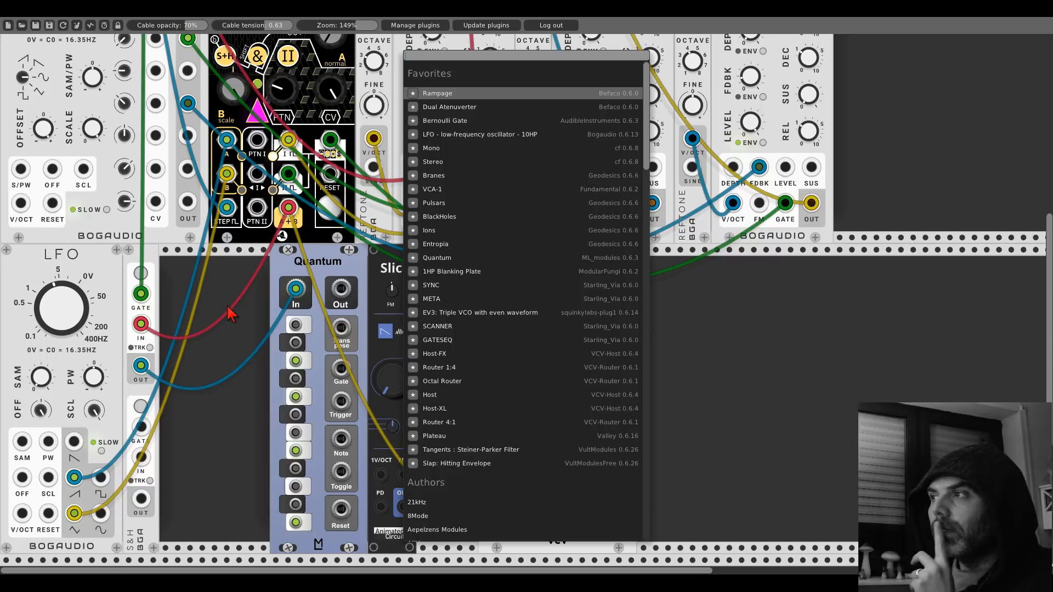
click(452, 125)
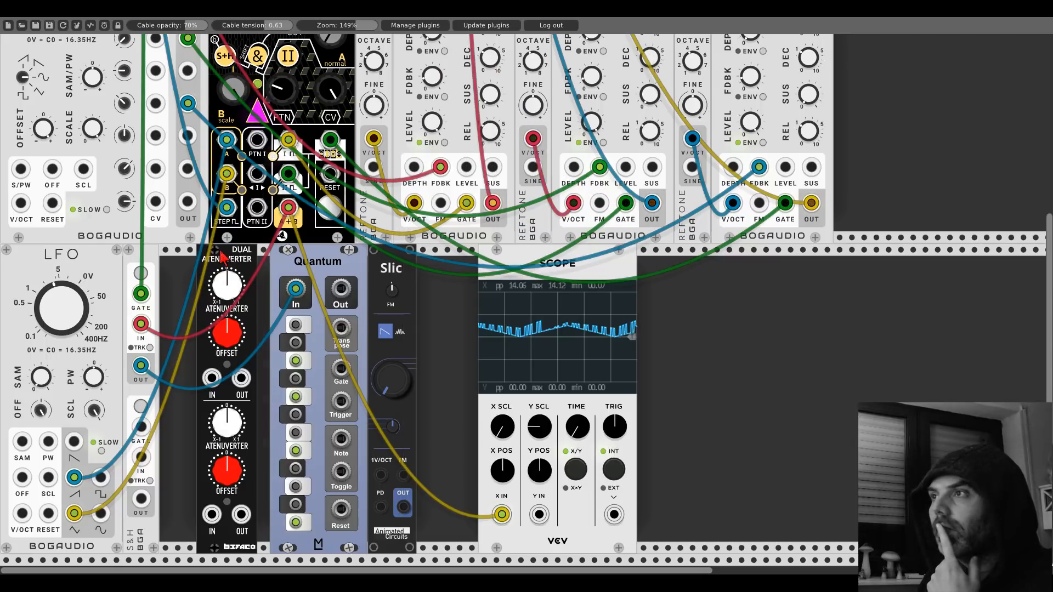
drag(221, 254, 173, 247)
drag(269, 255, 230, 258)
- Route S&H through the upper atenuverter into Quantum, Quantum's Out into Slic's 1V/OCT, and Slic's OUT into mixer input 4
drag(389, 264, 175, 378)
drag(204, 377, 509, 58)
scroll(395, 472, up, 10)
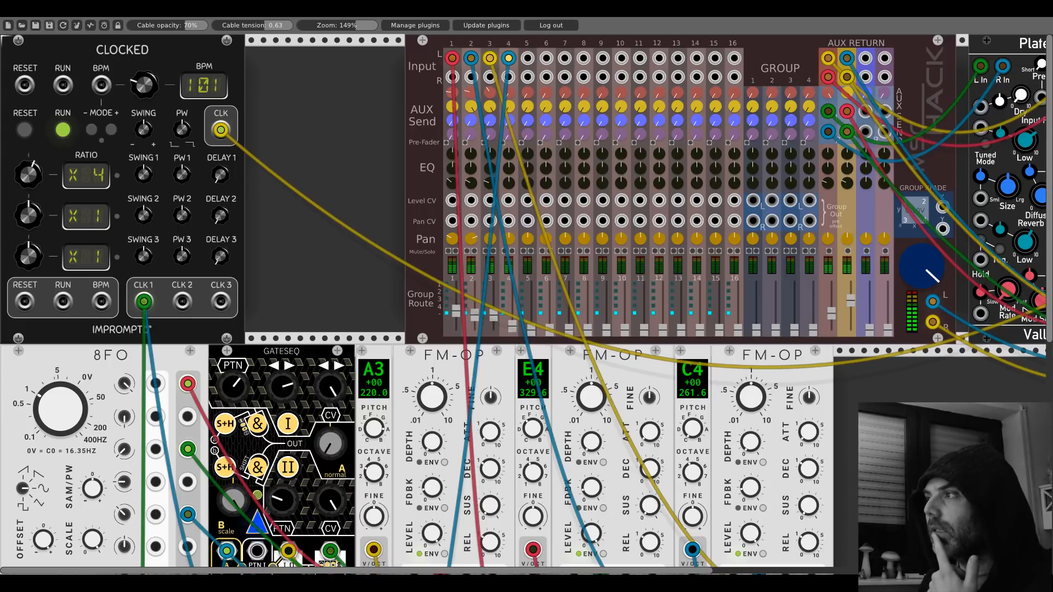
- Patch the 8FO's seventh output into Slic's PD input and turn up the small knob beneath Slic's large dial
scroll(515, 336, down, 5)
scroll(516, 335, down, 2)
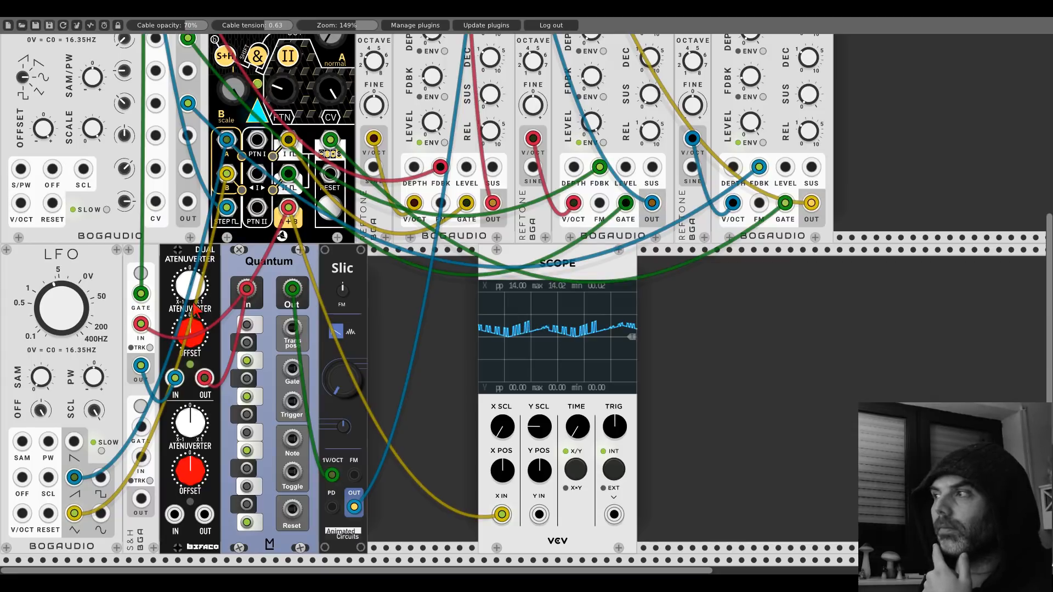
scroll(415, 278, up, 6)
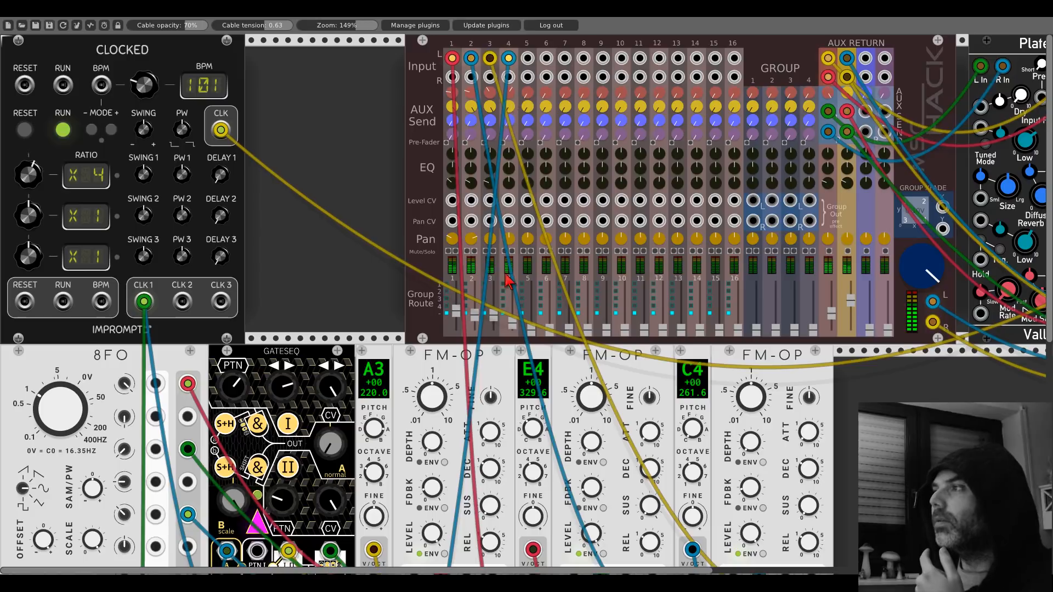
scroll(326, 244, down, 7)
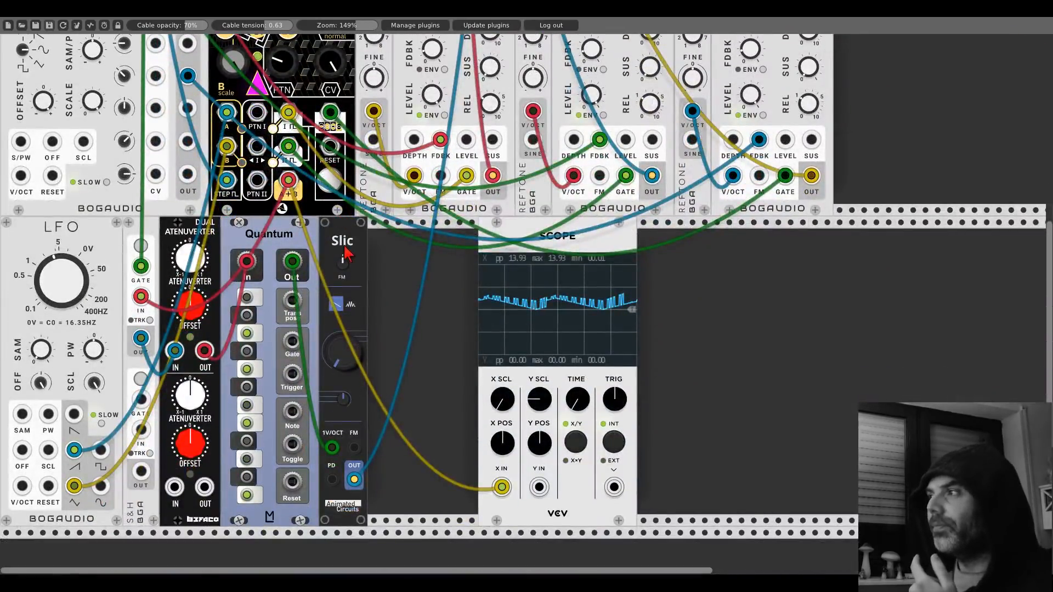
scroll(454, 251, up, 5)
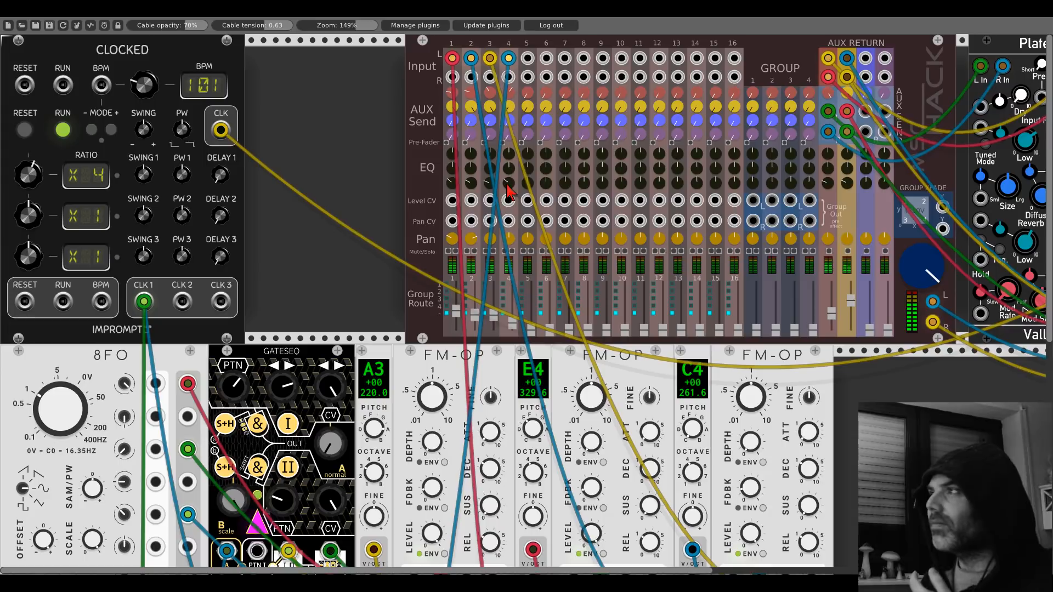
scroll(342, 266, down, 6)
scroll(340, 267, down, 2)
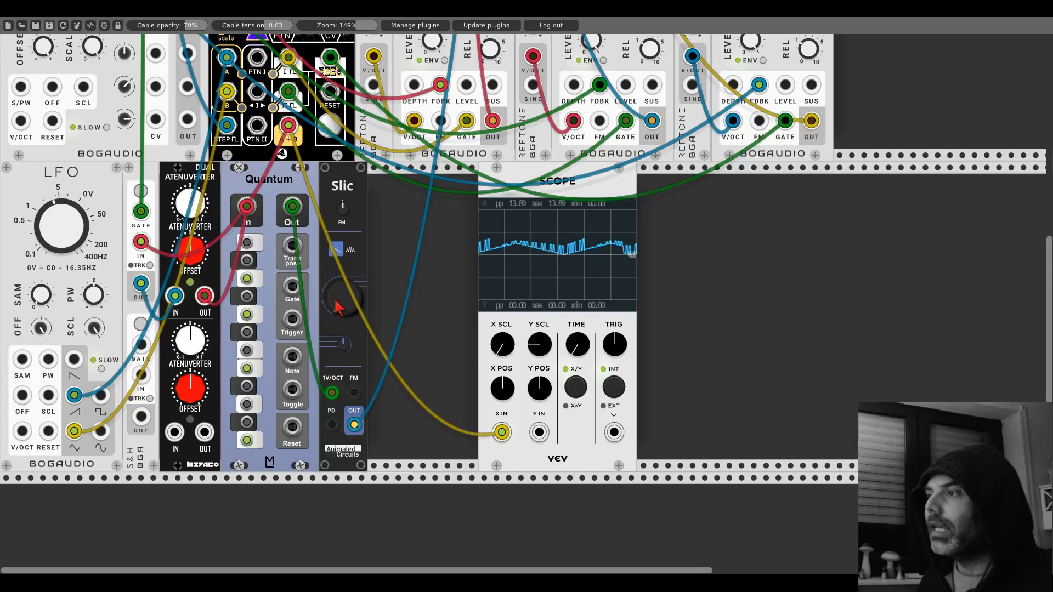
drag(331, 424, 188, 225)
scroll(336, 427, up, 2)
scroll(189, 236, down, 2)
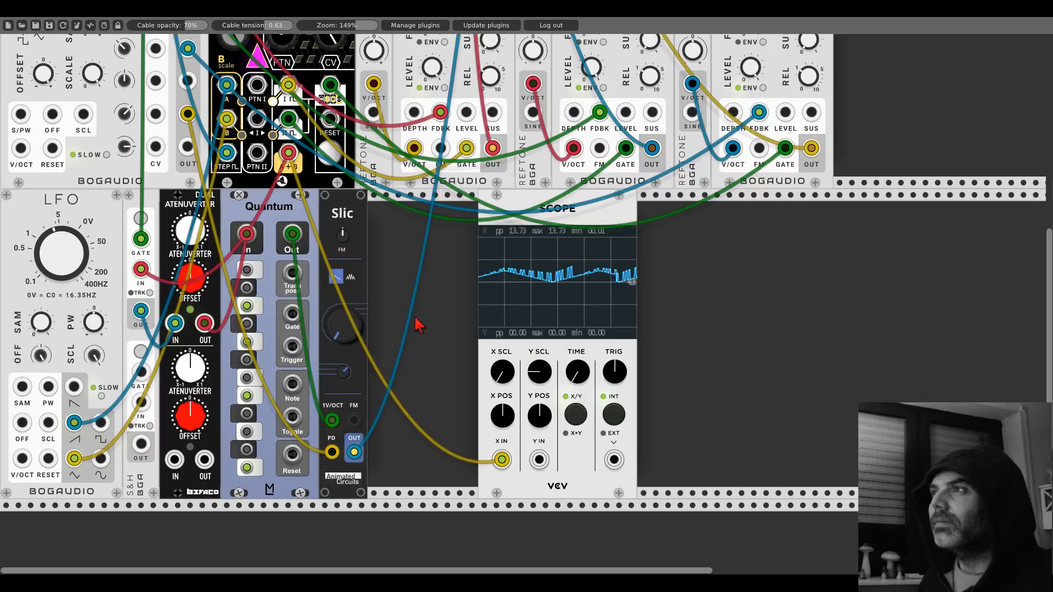
- Move Slic away from Quantum, opening a gap between the two modules
scroll(418, 327, up, 5)
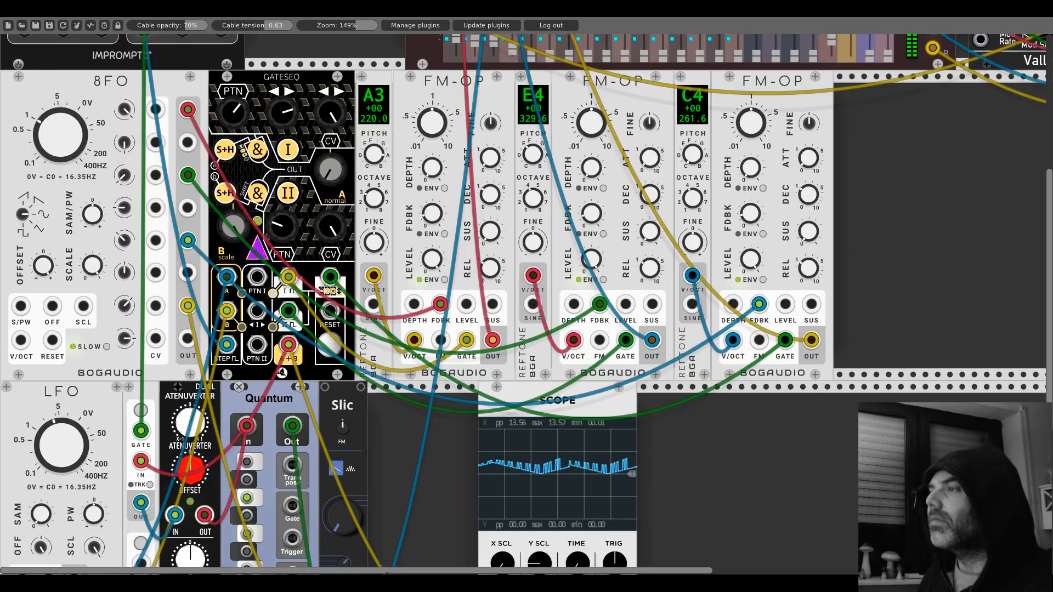
scroll(424, 400, down, 5)
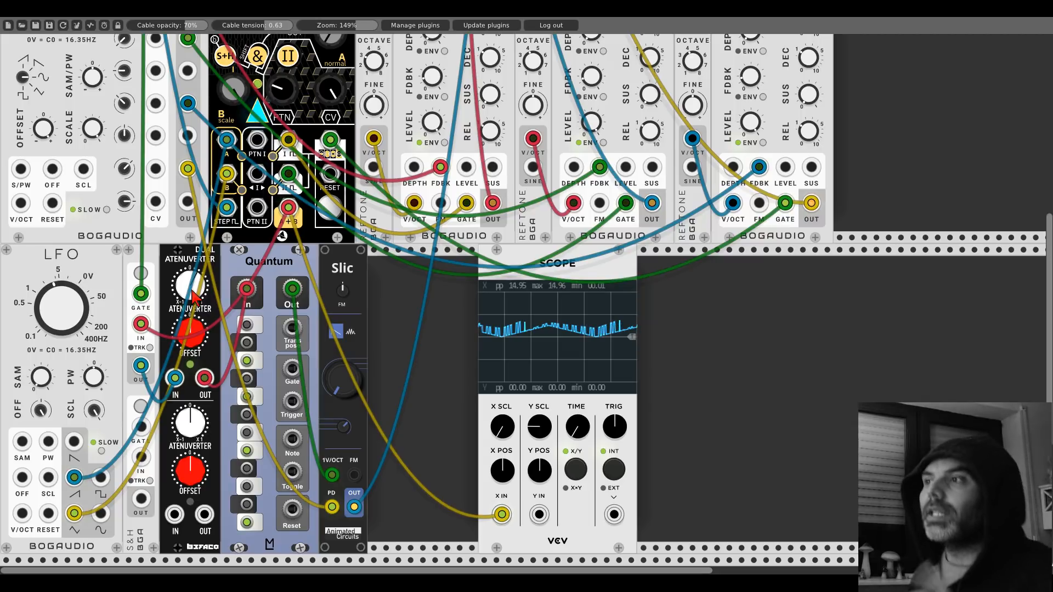
drag(357, 272, 429, 282)
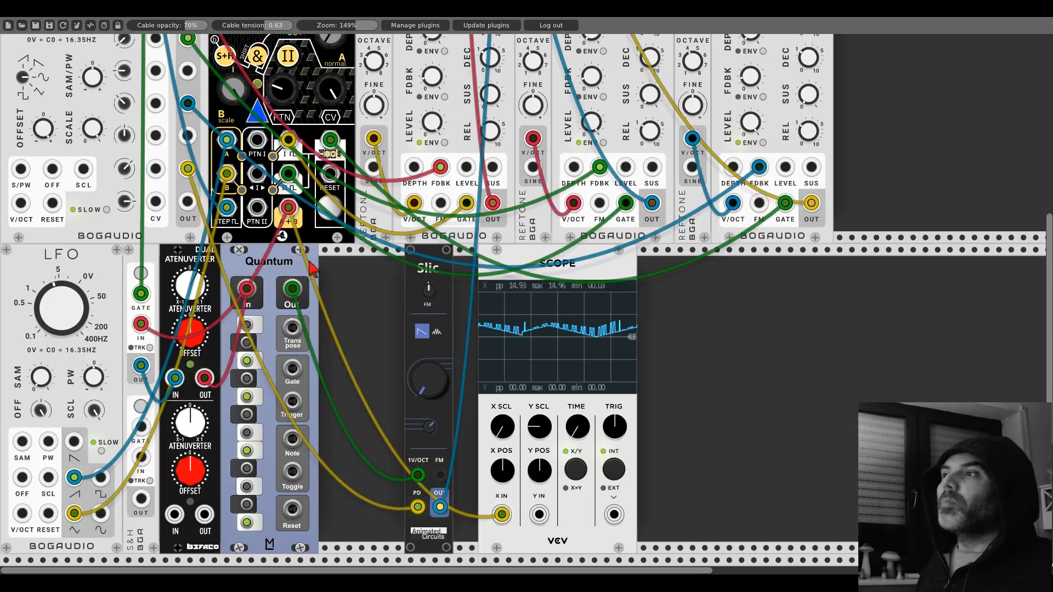
- Shift Quantum against Slic and add the AS AtNuVrTr Attenuverter in the gap beside the Dual Atenuverter
drag(314, 268, 413, 270)
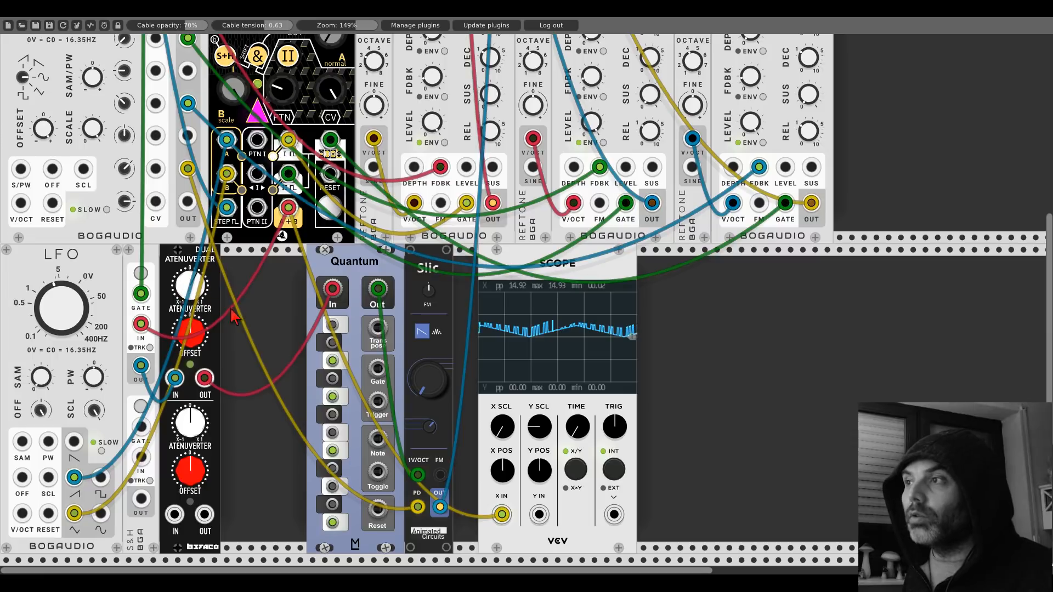
right_click(269, 312)
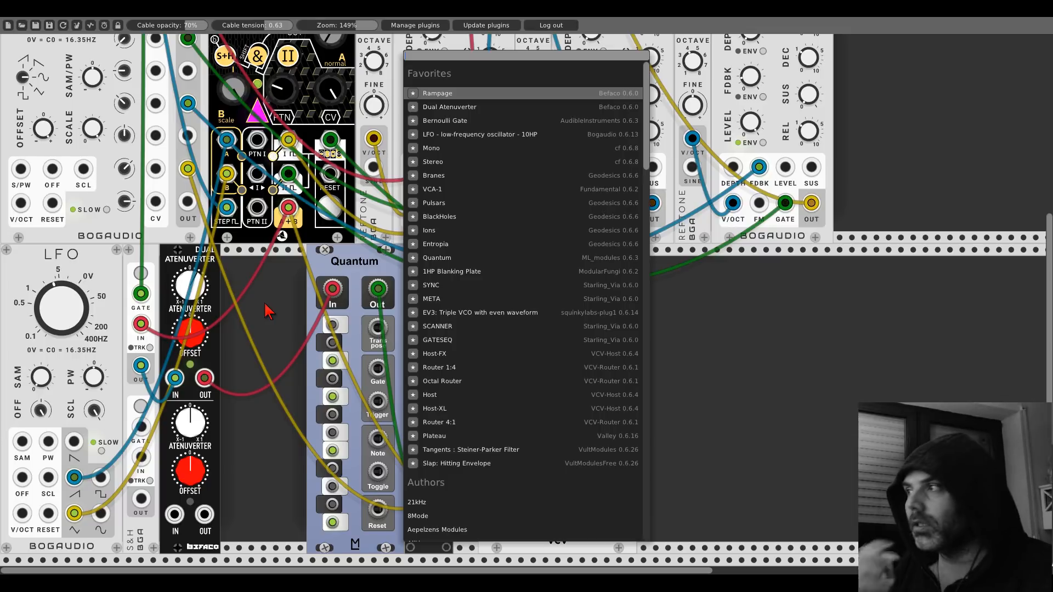
scroll(436, 510, down, 3)
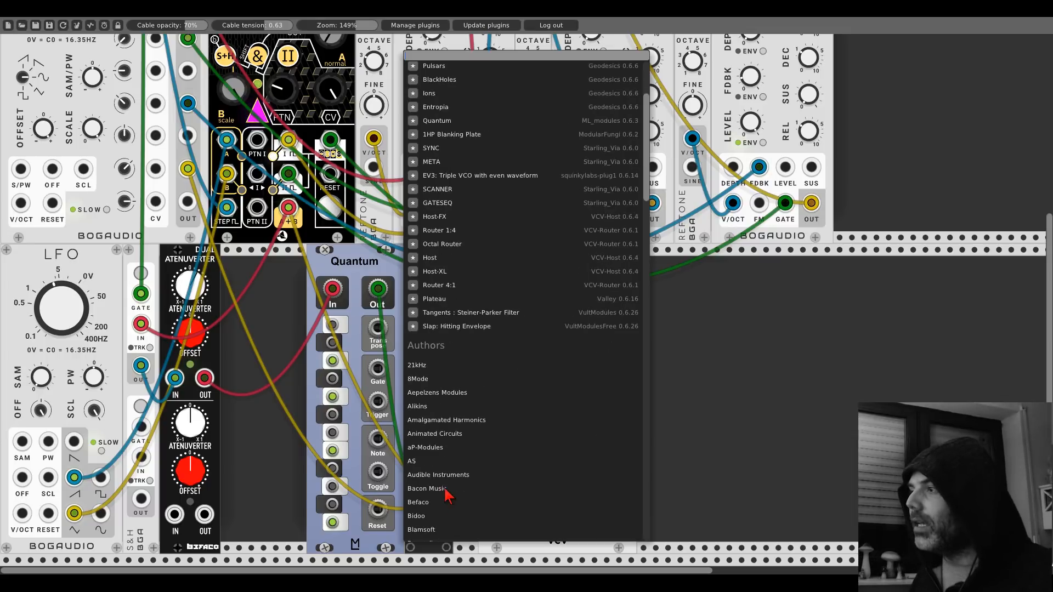
click(427, 465)
scroll(548, 196, up, 3)
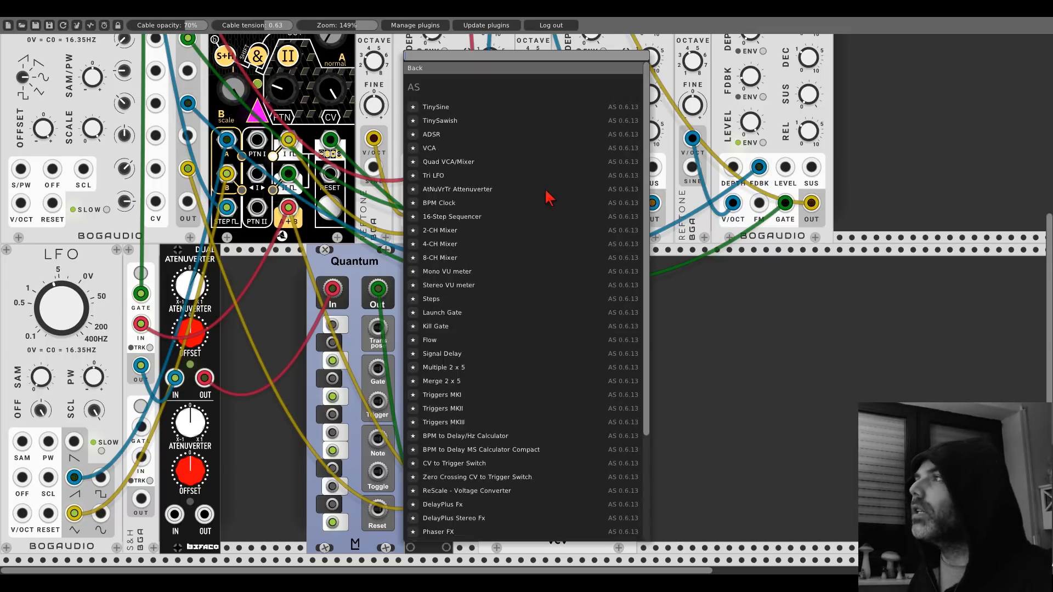
click(473, 191)
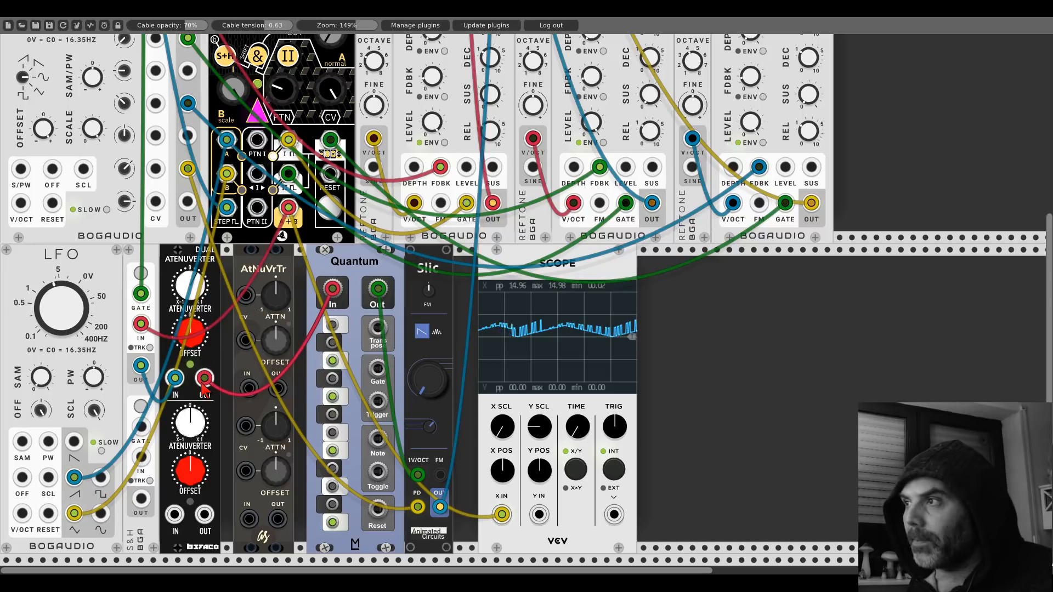
- Transfer the S&H input cable and the Quantum output cable to AtNuVrTr's upper channel, and delete the Dual Atenuverter
drag(204, 379, 278, 388)
drag(174, 377, 249, 388)
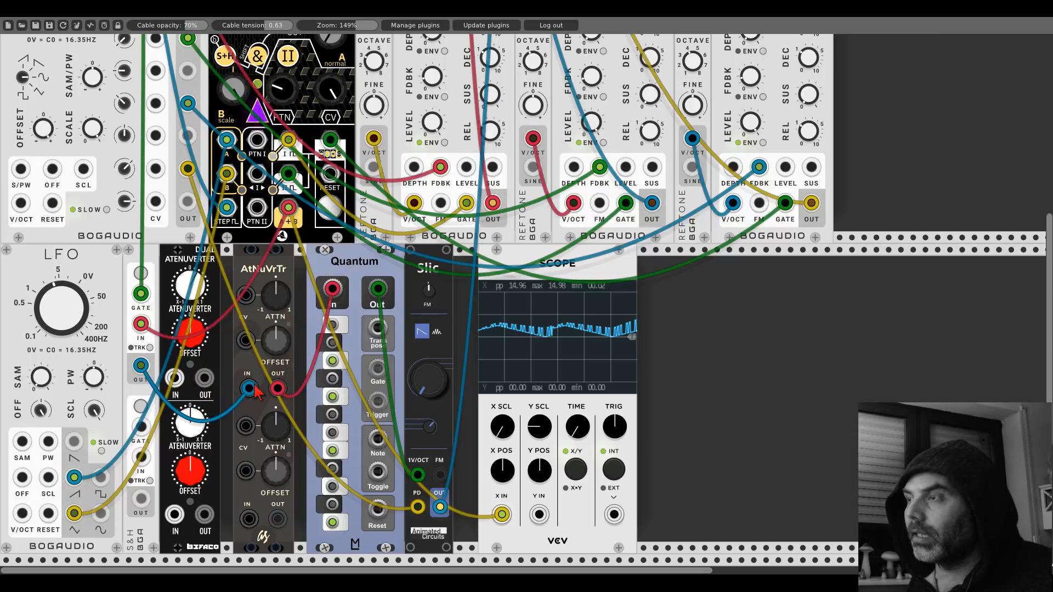
right_click(179, 262)
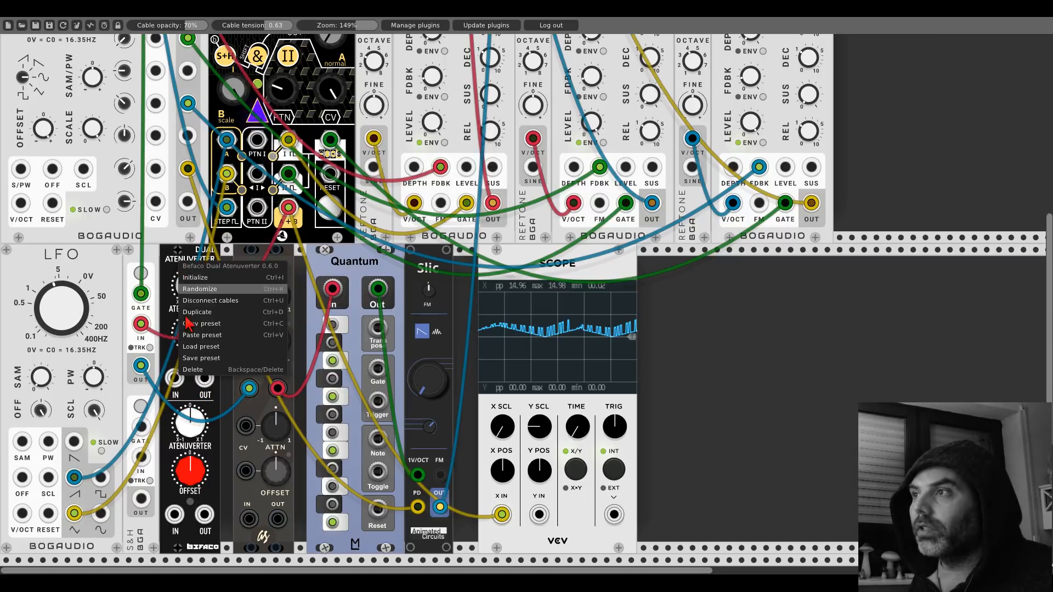
click(192, 370)
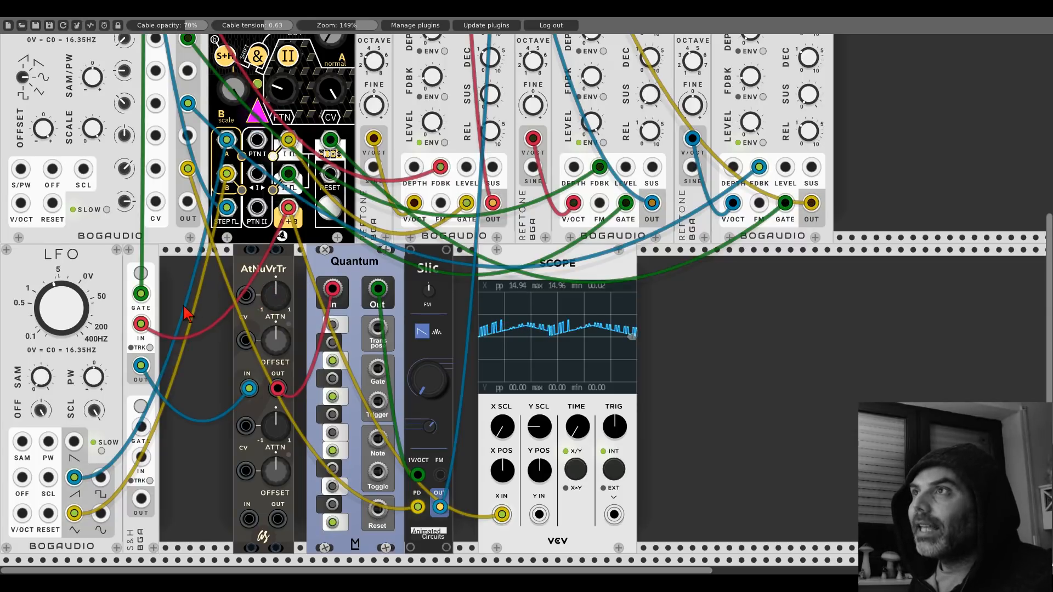
- Route an 8FO output through AtNuVrTr's lower channel into the upper channel's ATTN CV, and fine-tune the upper ATTN knob
scroll(189, 314, up, 2)
drag(187, 61, 246, 323)
scroll(219, 333, down, 1)
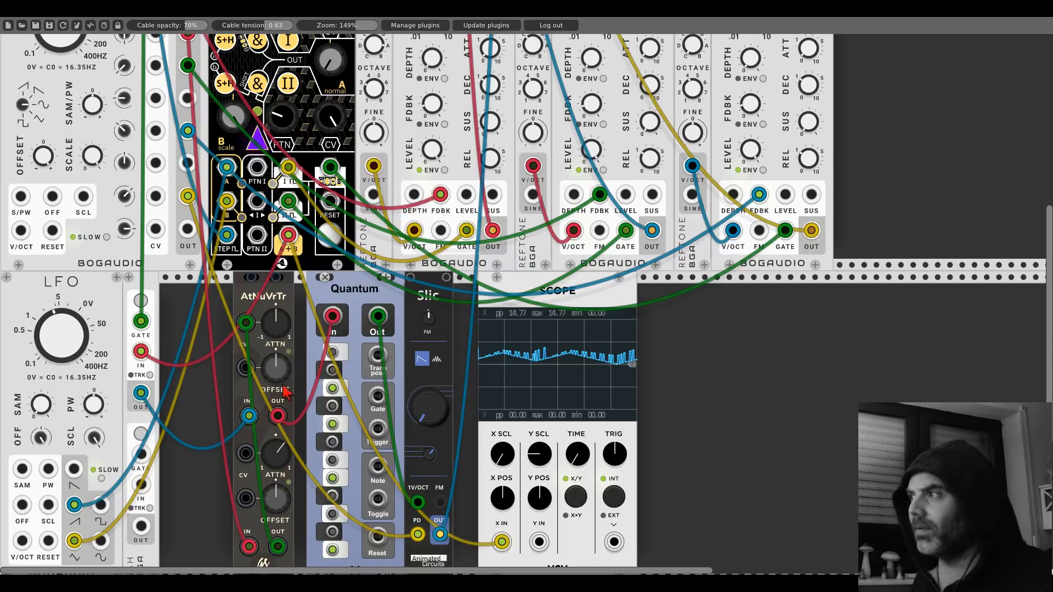
drag(281, 329, 280, 317)
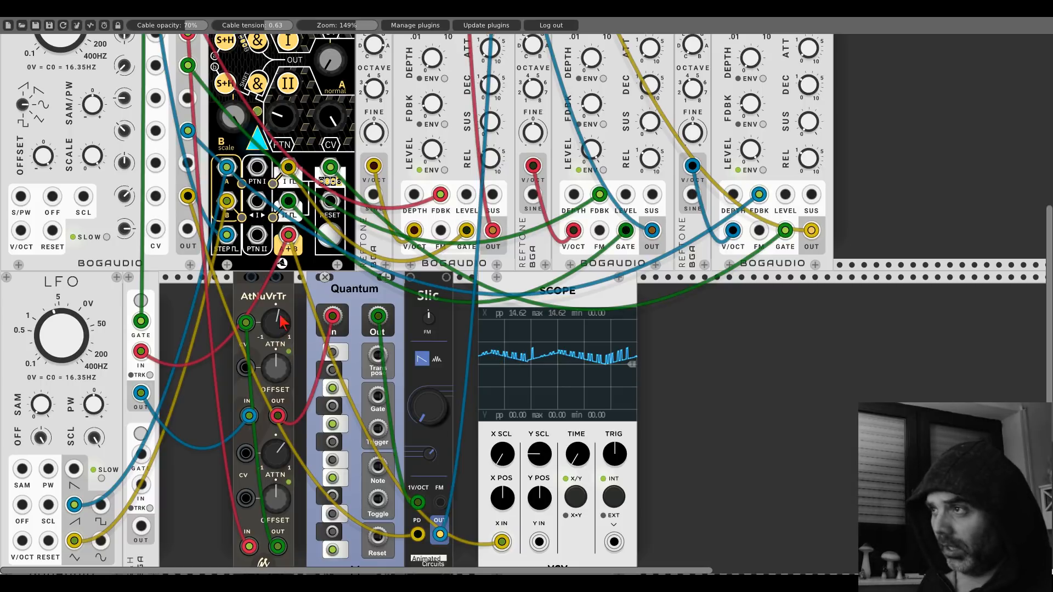
drag(279, 329, 280, 334)
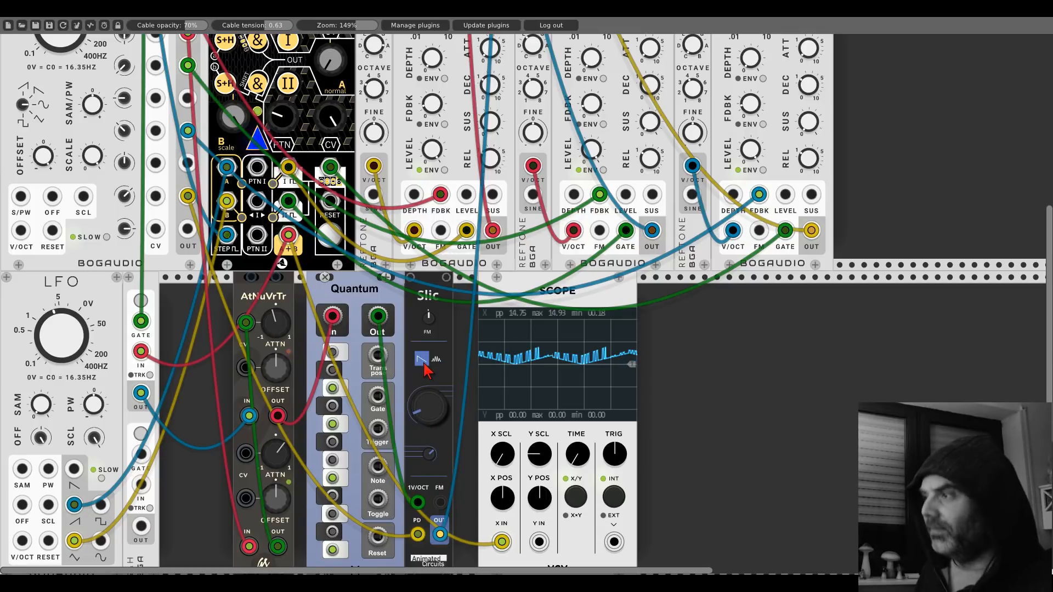
- Close the gaps in the lower row by shifting AtNuVrTr, Quantum, Slic and Scope towards the S&H module
scroll(425, 370, up, 10)
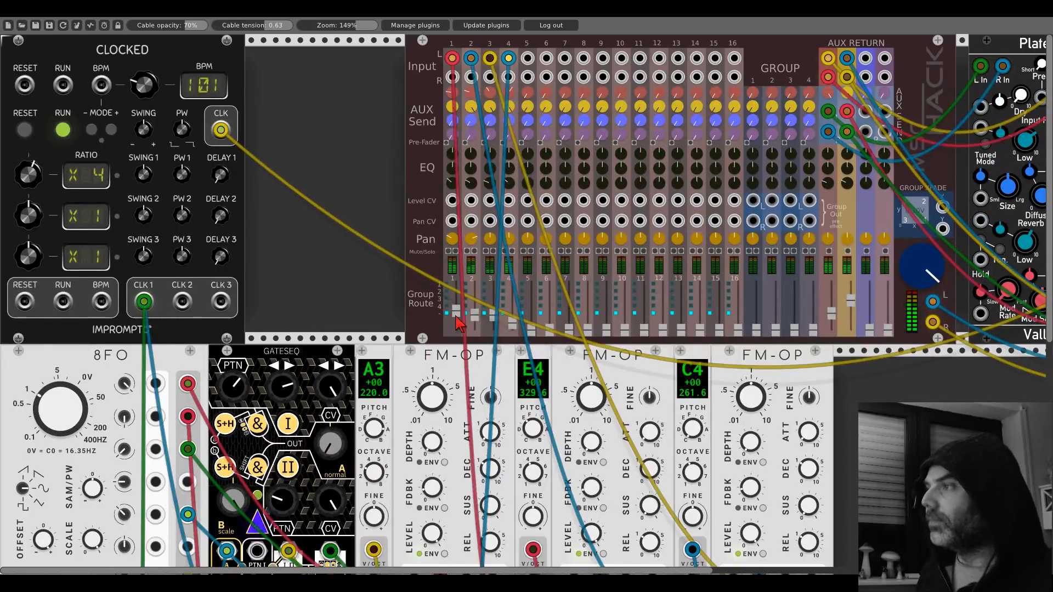
scroll(457, 323, down, 10)
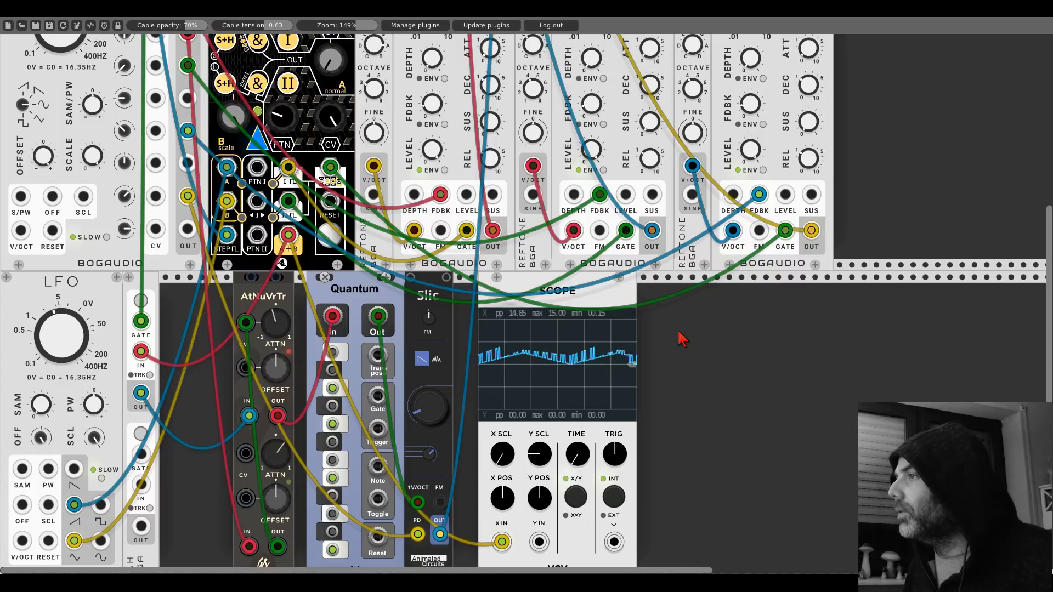
scroll(681, 337, down, 3)
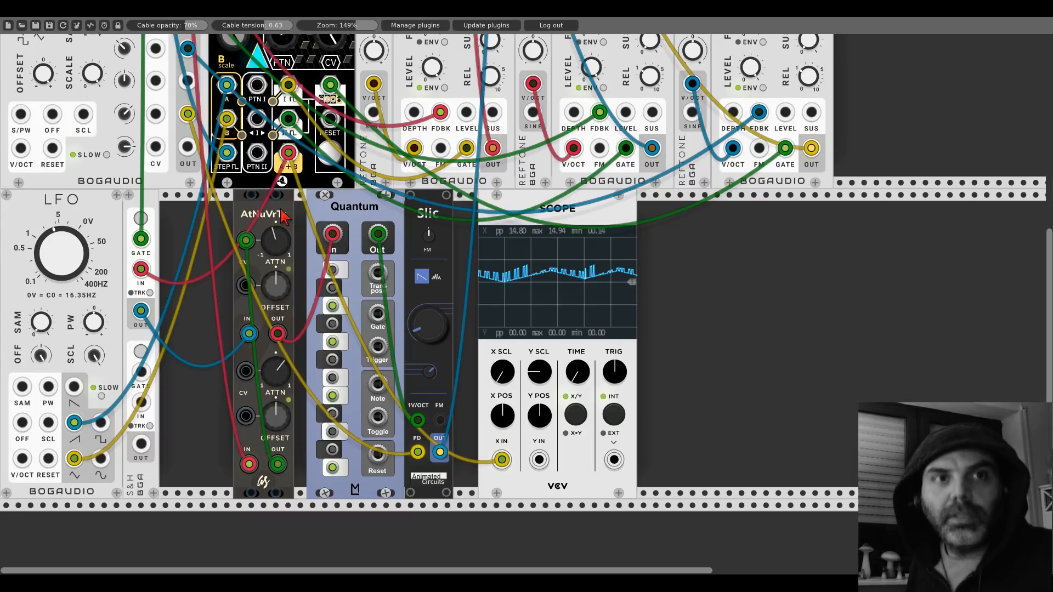
drag(282, 215, 234, 215)
drag(337, 216, 276, 216)
drag(428, 214, 366, 214)
drag(508, 211, 422, 211)
- Solo channels 1, 2 and 3 on the mixer to isolate the FM-OP voices
scroll(290, 189, up, 5)
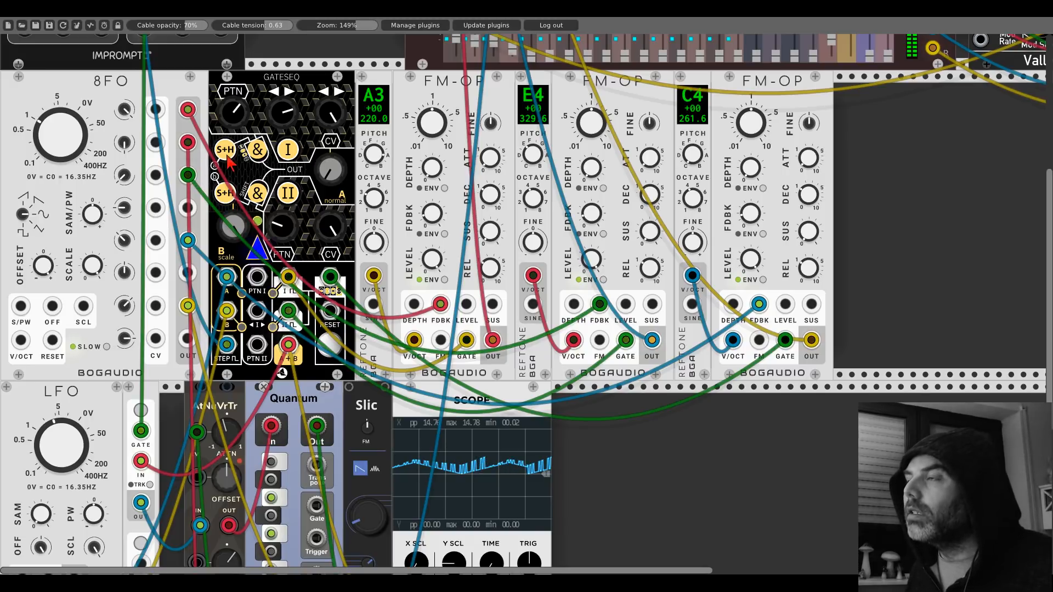
scroll(458, 227, up, 5)
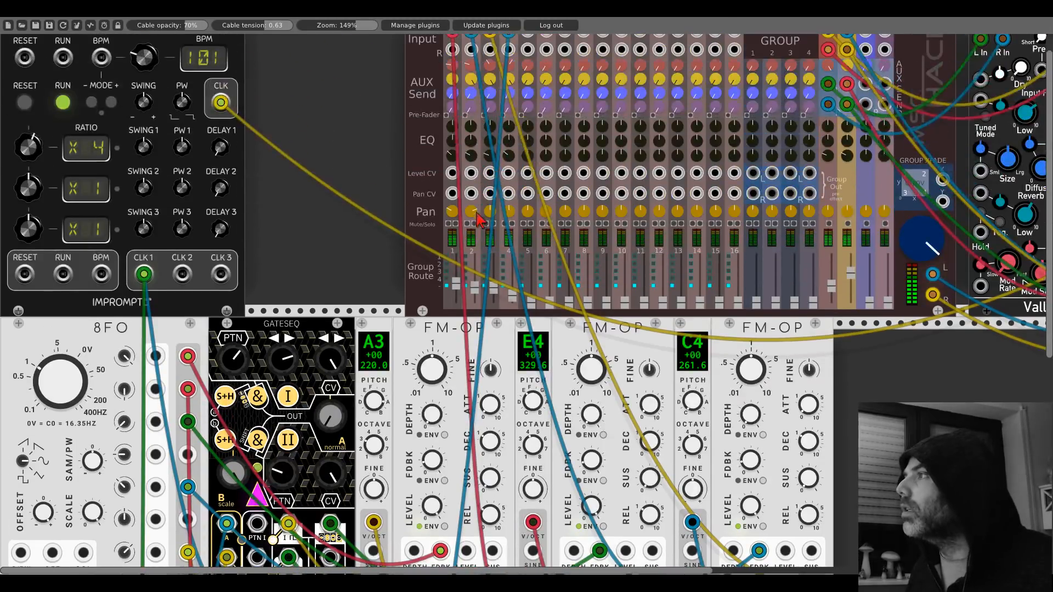
click(456, 224)
click(474, 223)
click(493, 224)
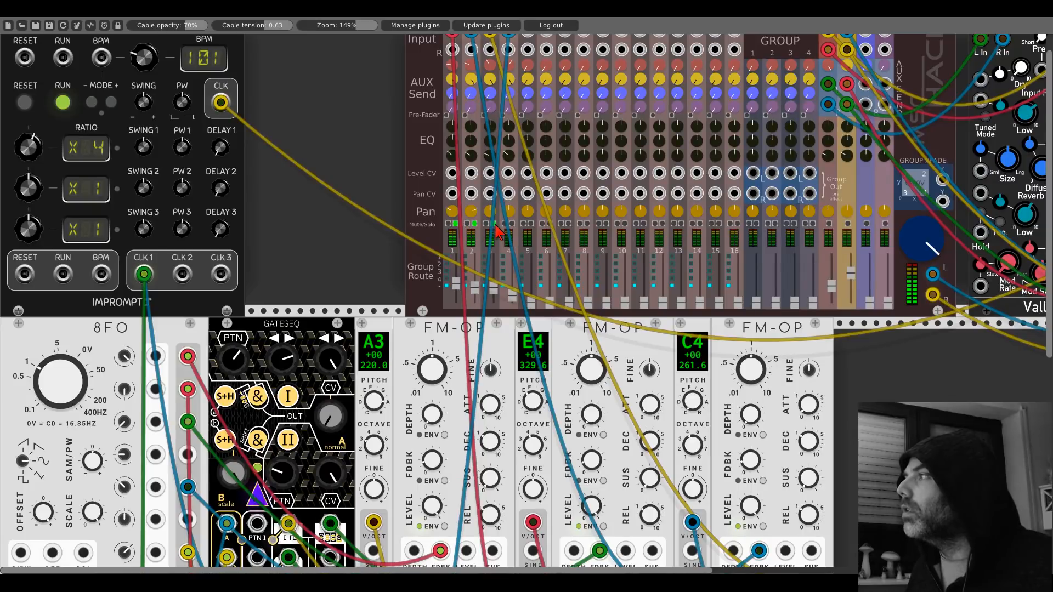
right_click(831, 206)
click(871, 364)
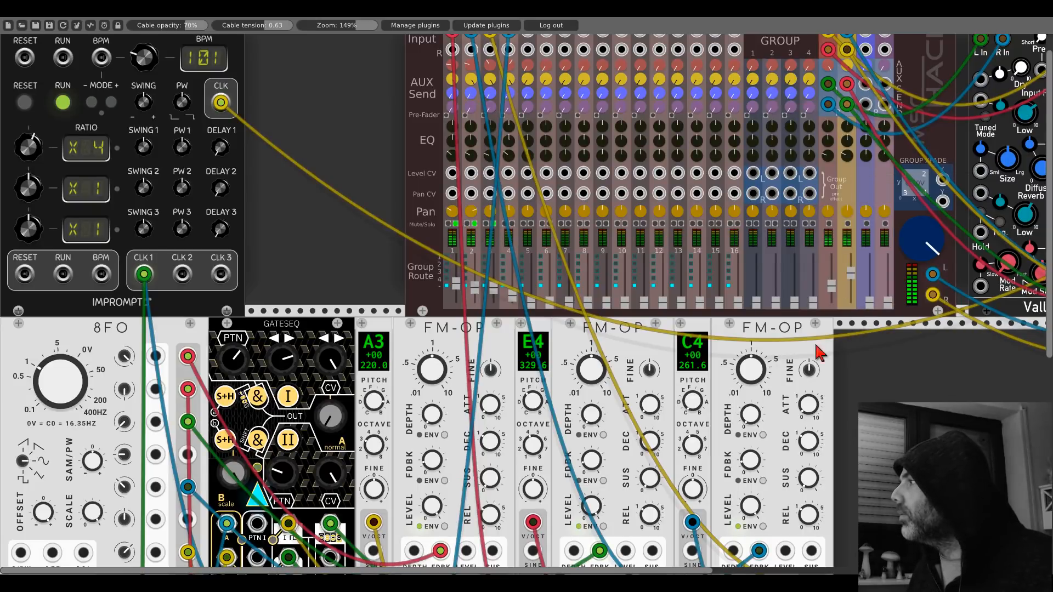
scroll(304, 237, down, 1)
scroll(305, 237, down, 2)
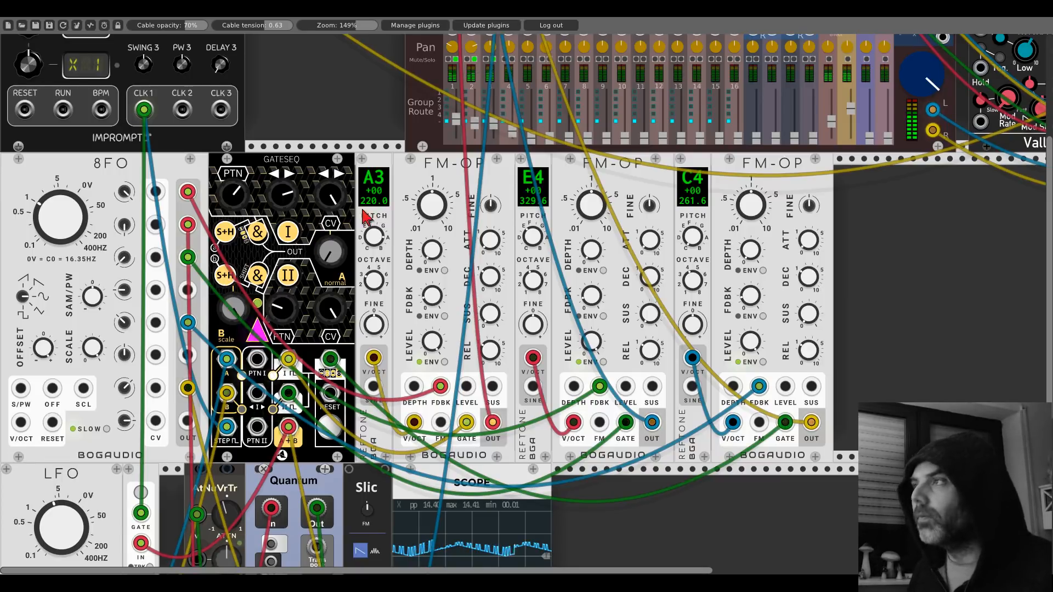
scroll(452, 164, up, 5)
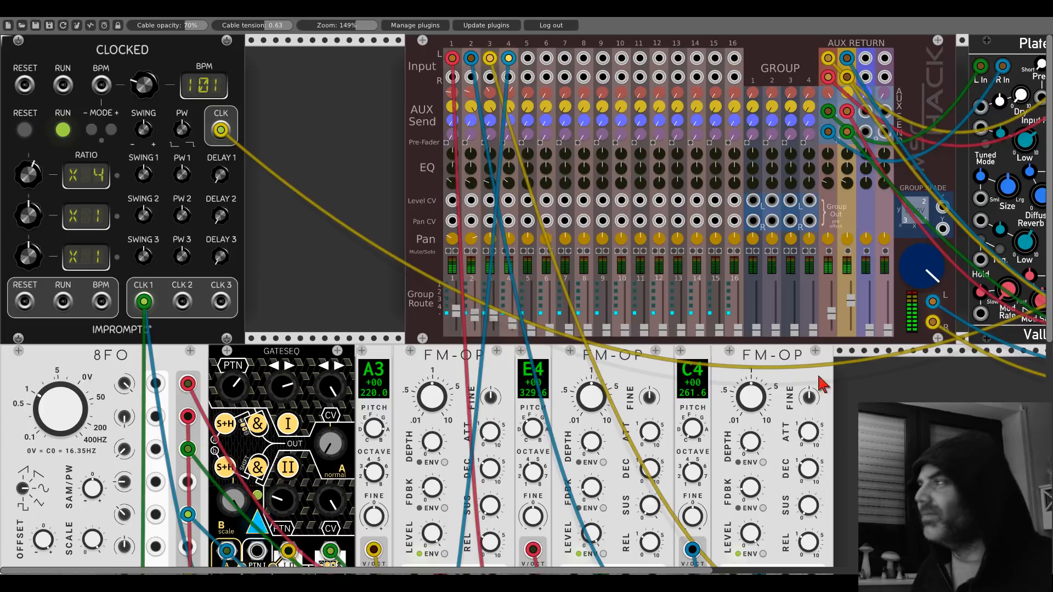
drag(853, 376, 270, 369)
scroll(659, 376, up, 1)
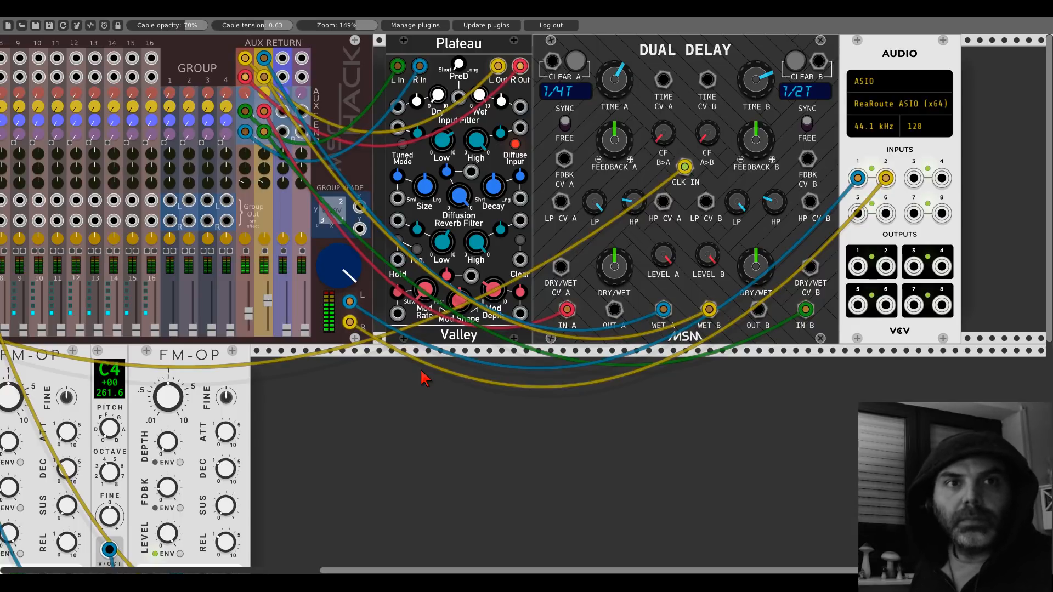
drag(327, 391, 1041, 241)
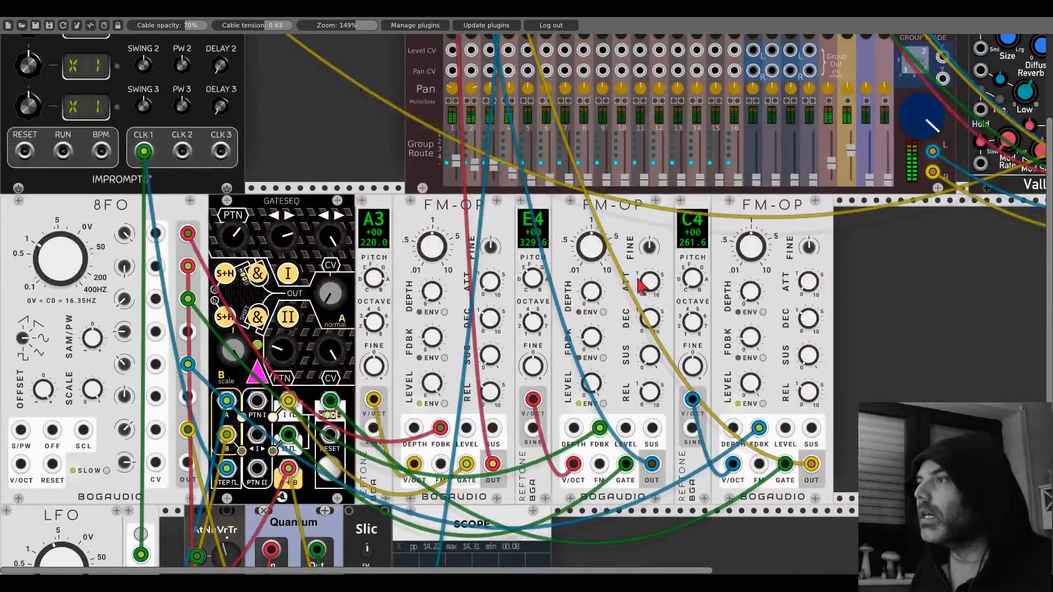
scroll(445, 296, down, 1)
scroll(444, 303, down, 8)
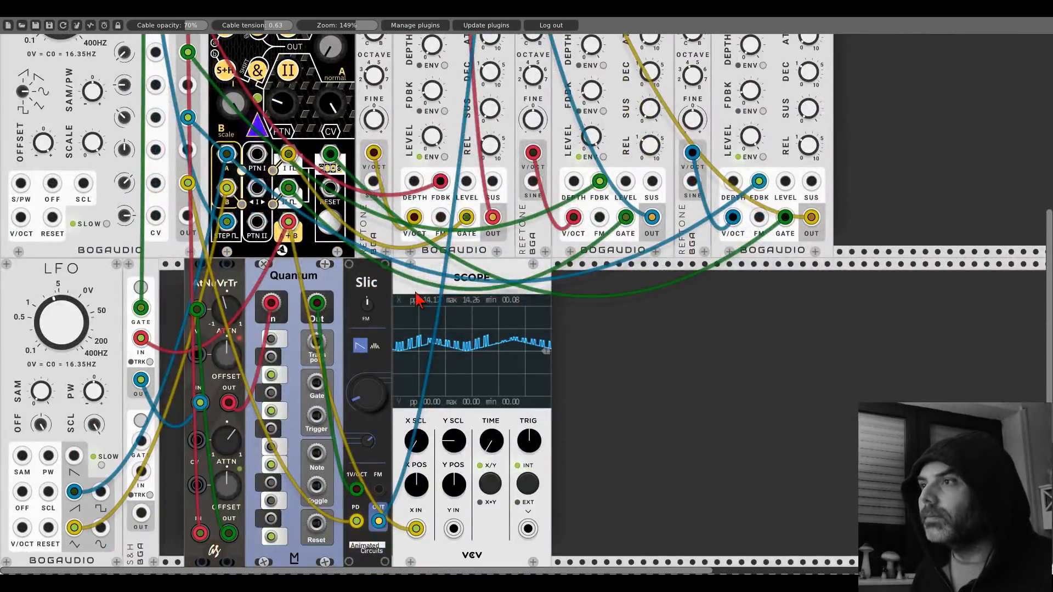
- Adjust the Scope's TIME knob to display a shorter stretch of the incoming signal
scroll(415, 299, down, 1)
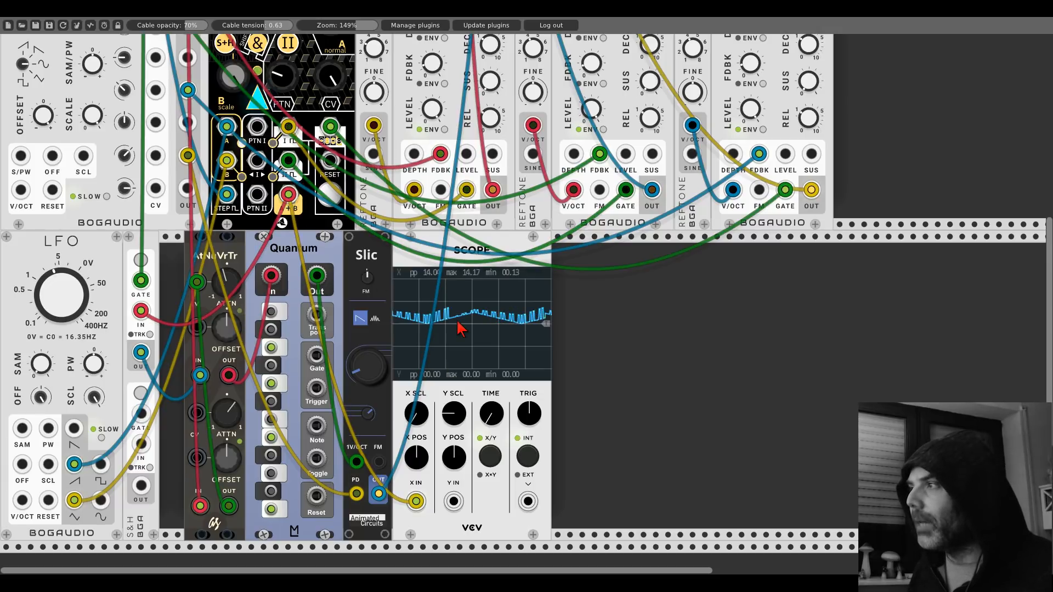
scroll(459, 324, up, 1)
scroll(459, 324, up, 1)
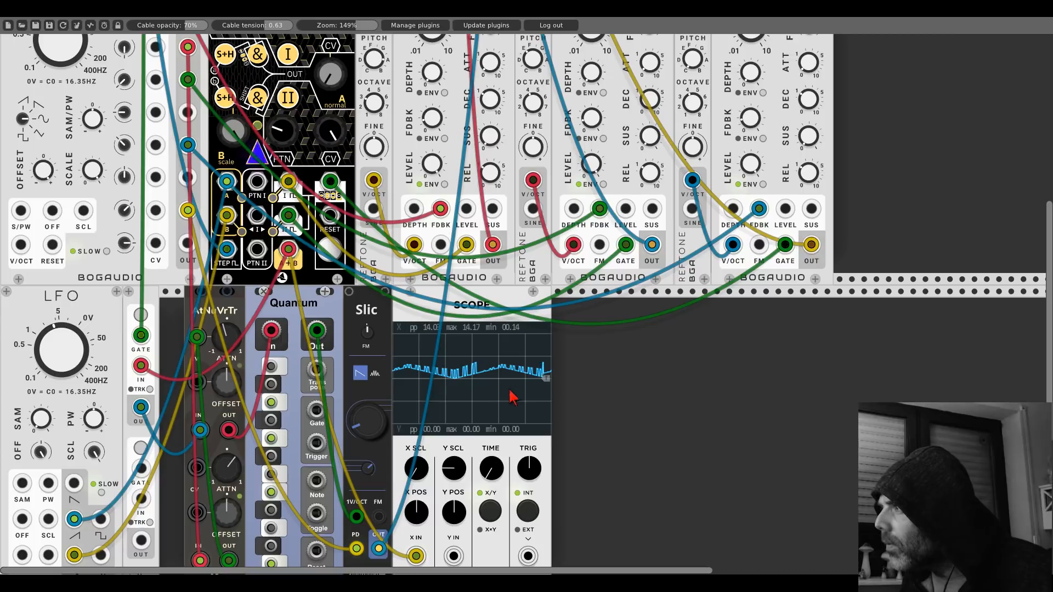
drag(490, 471, 491, 493)
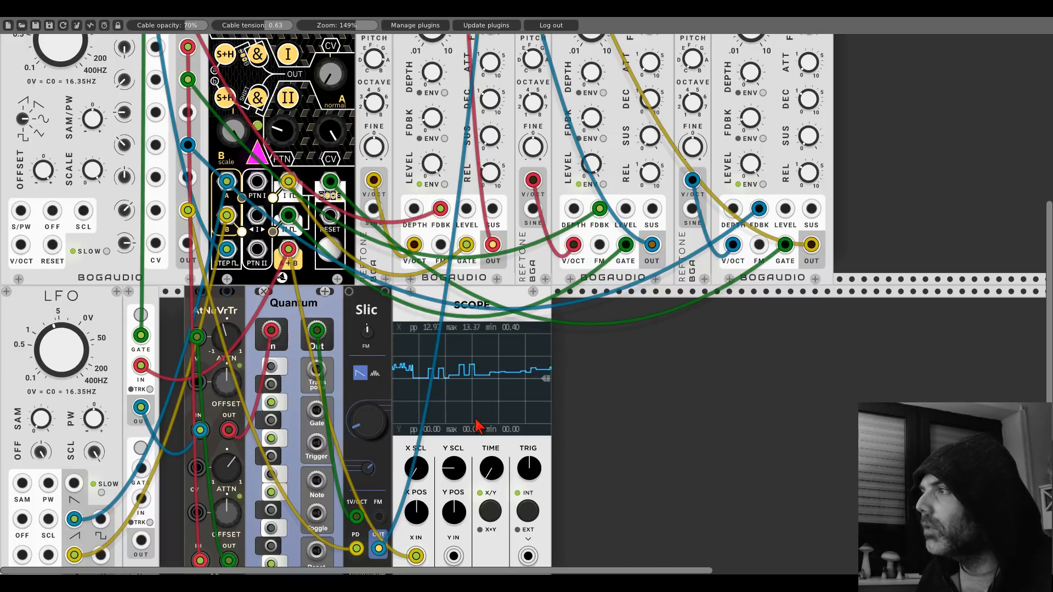
scroll(584, 380, down, 3)
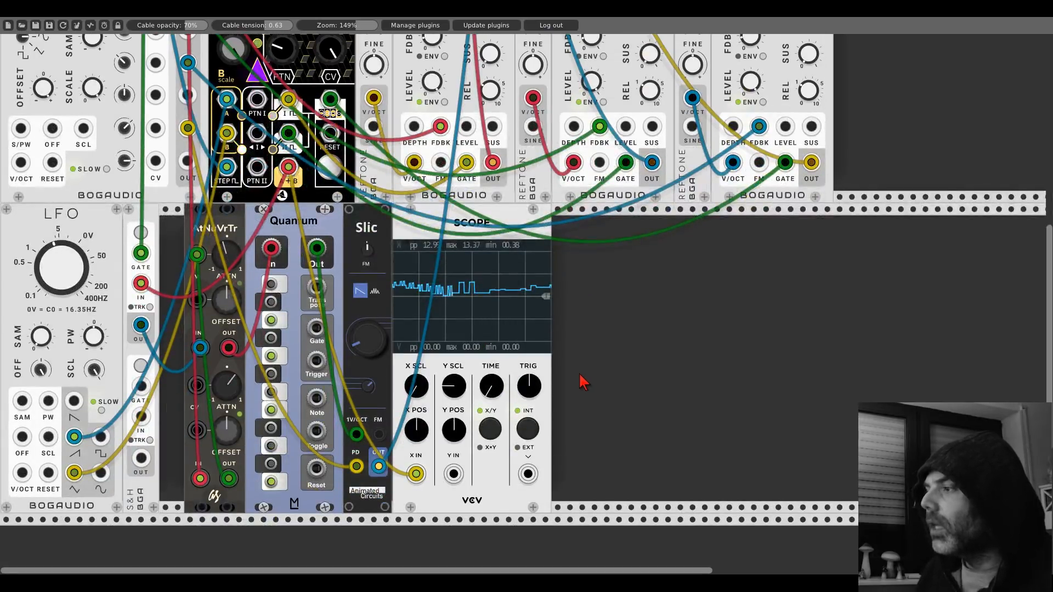
- Duplicate the GATESEQ module and place the copy directly beside the Scope in the lower row
scroll(403, 216, up, 5)
scroll(313, 110, up, 5)
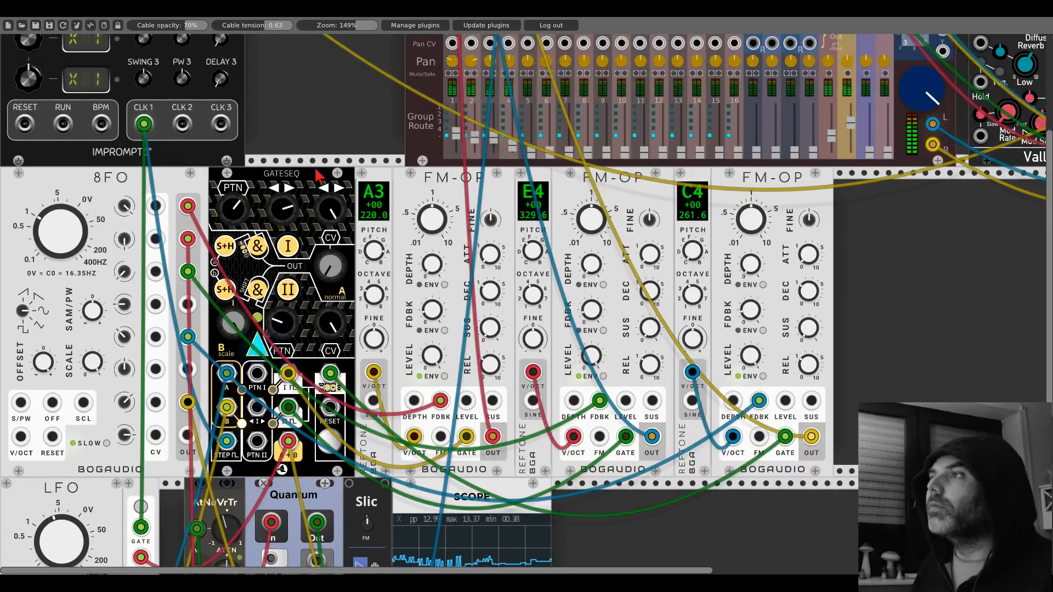
key(ctrl+d)
scroll(323, 164, down, 11)
drag(317, 158, 621, 269)
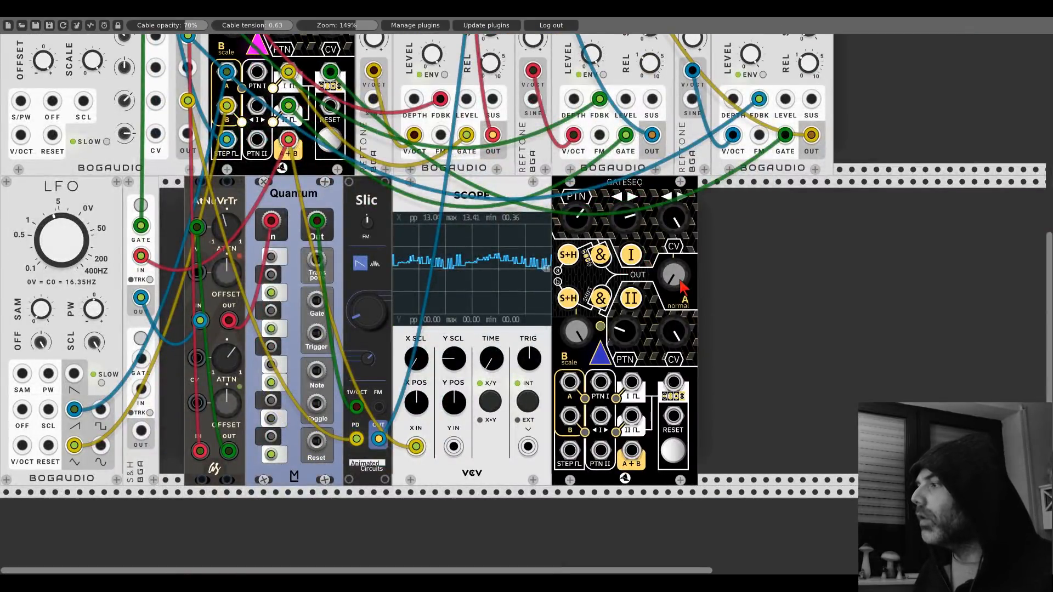
- Patch CLK 1 to the new GATESEQ's STEP input and the clock's RESET output to both GATESEQs, and reset the clock
drag(718, 307, 565, 321)
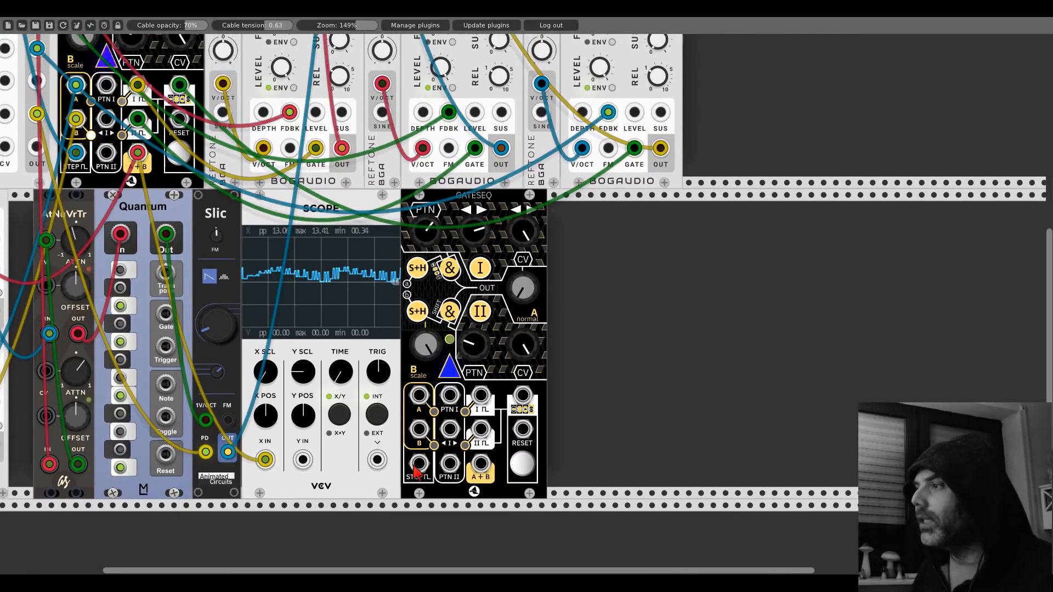
drag(419, 463, 145, 163)
drag(25, 163, 674, 457)
drag(329, 145, 25, 191)
scroll(36, 165, up, 2)
click(25, 130)
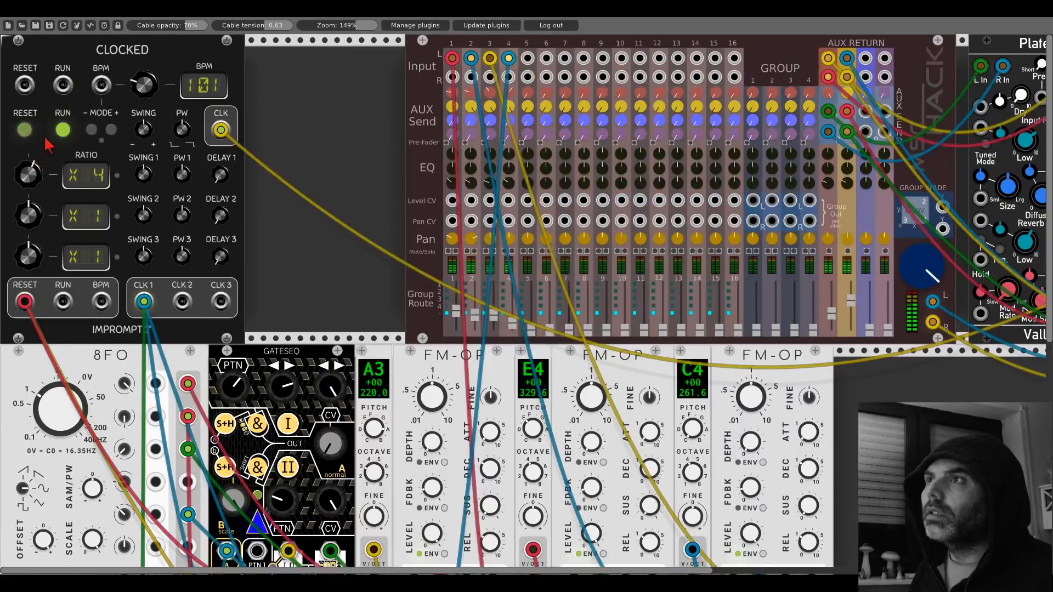
- Add 21kHz's Palm Loop oscillator to the lower row, directly beside the second GATESEQ
scroll(508, 218, down, 6)
scroll(509, 218, down, 1)
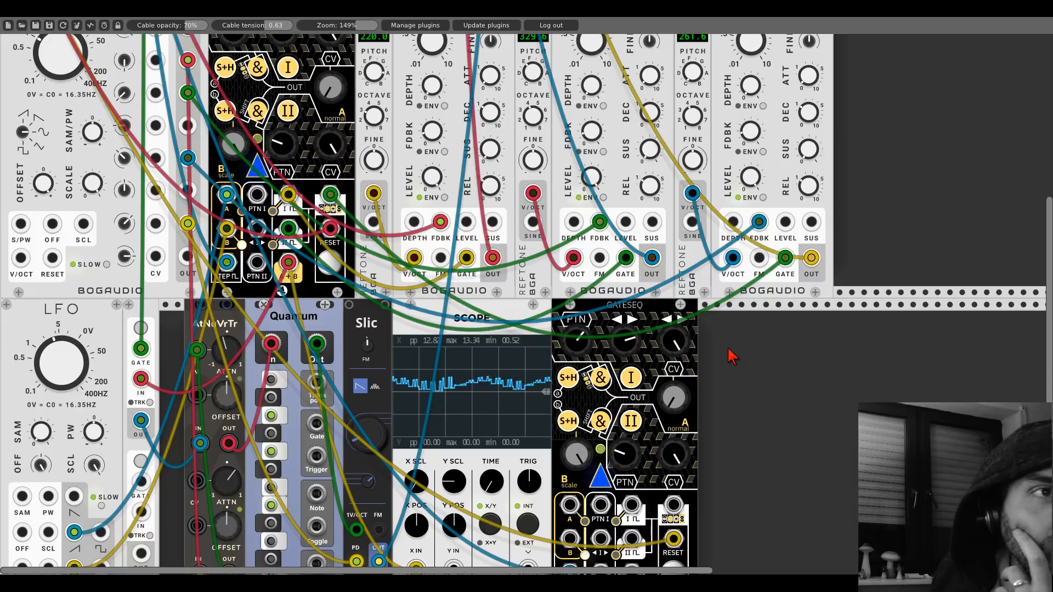
drag(935, 164, 324, 500)
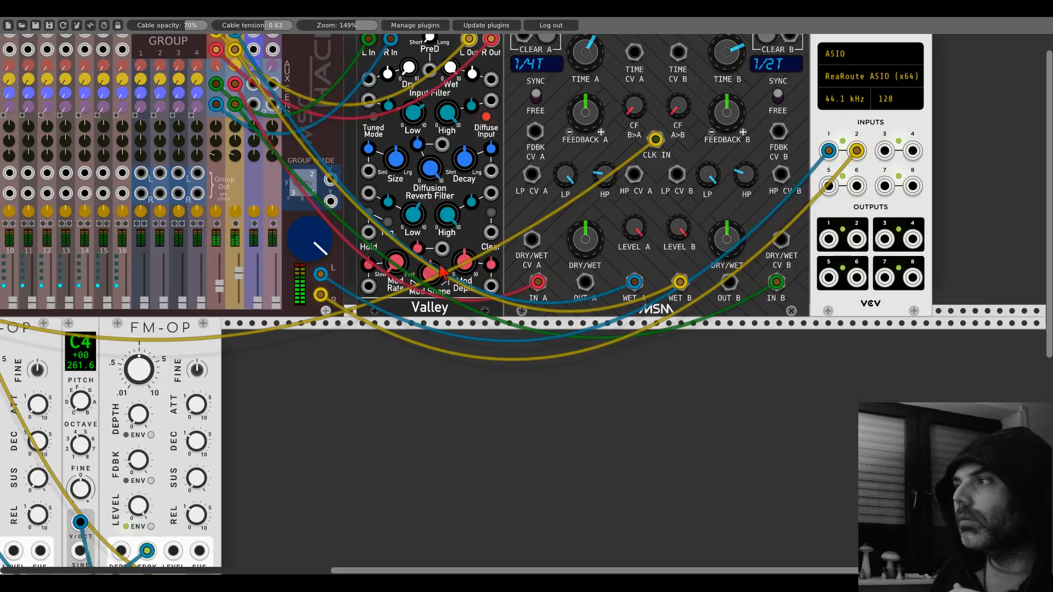
drag(309, 405, 765, 85)
scroll(765, 88, down, 5)
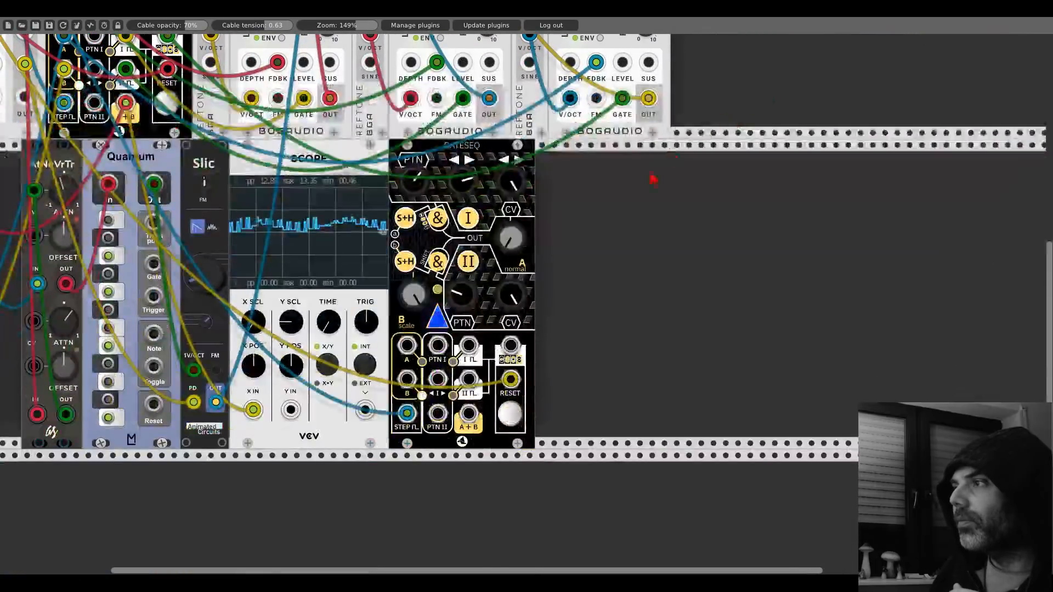
right_click(573, 289)
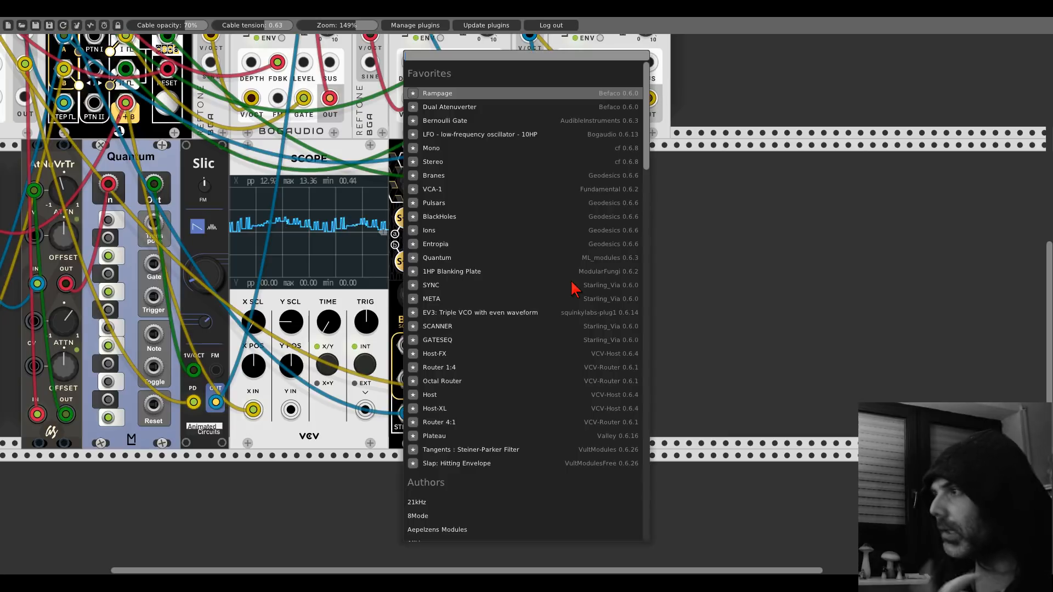
click(423, 502)
click(440, 109)
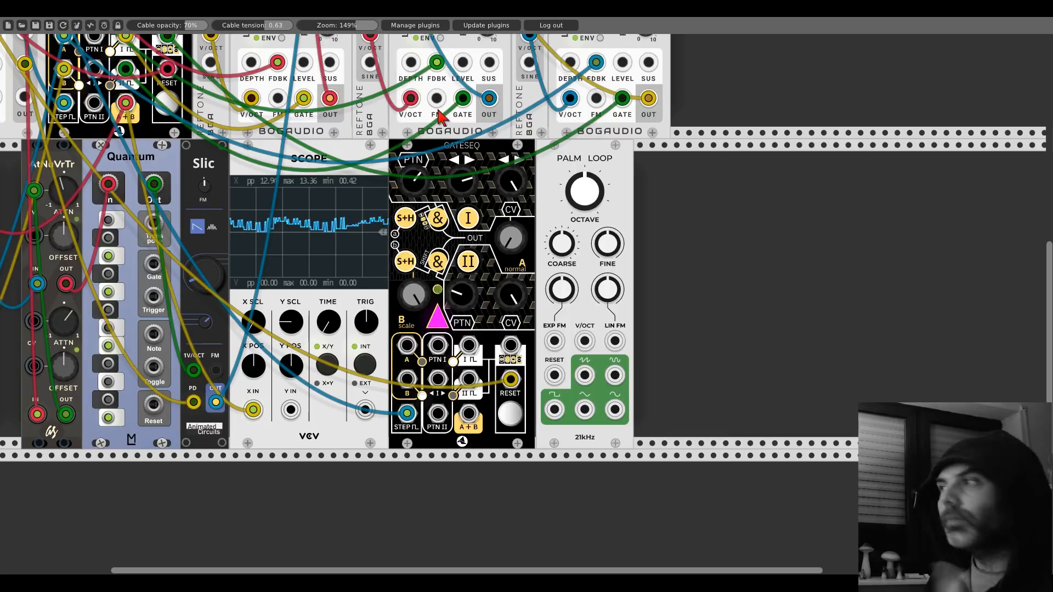
- Add the AS VCA module beside Palm Loop and raise both of its LVL sliders to maximum
right_click(670, 258)
text(vca)
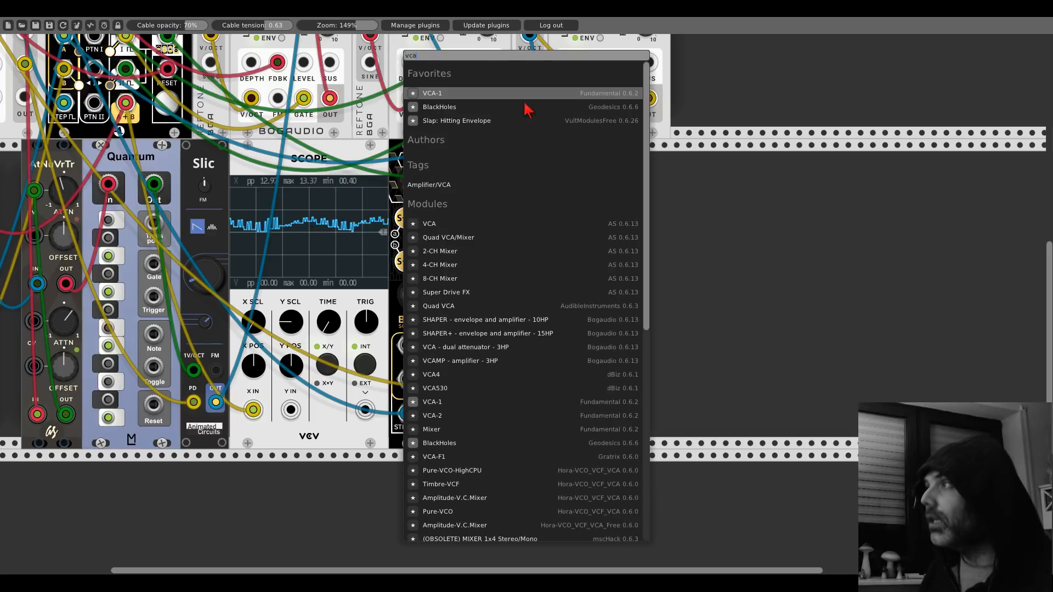
click(429, 224)
drag(653, 244, 652, 204)
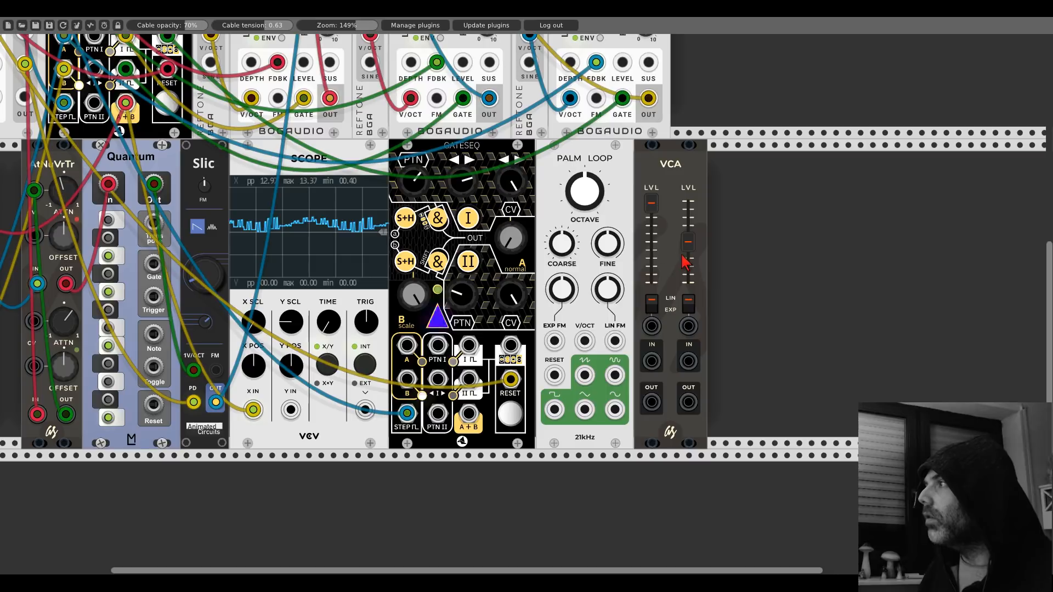
drag(688, 243, 688, 204)
- Add Bogaudio's ADSR beside the VCA, patch its OUT to both VCA CV inputs, and feed its GATE from the second GATESEQ's gate I output
right_click(750, 274)
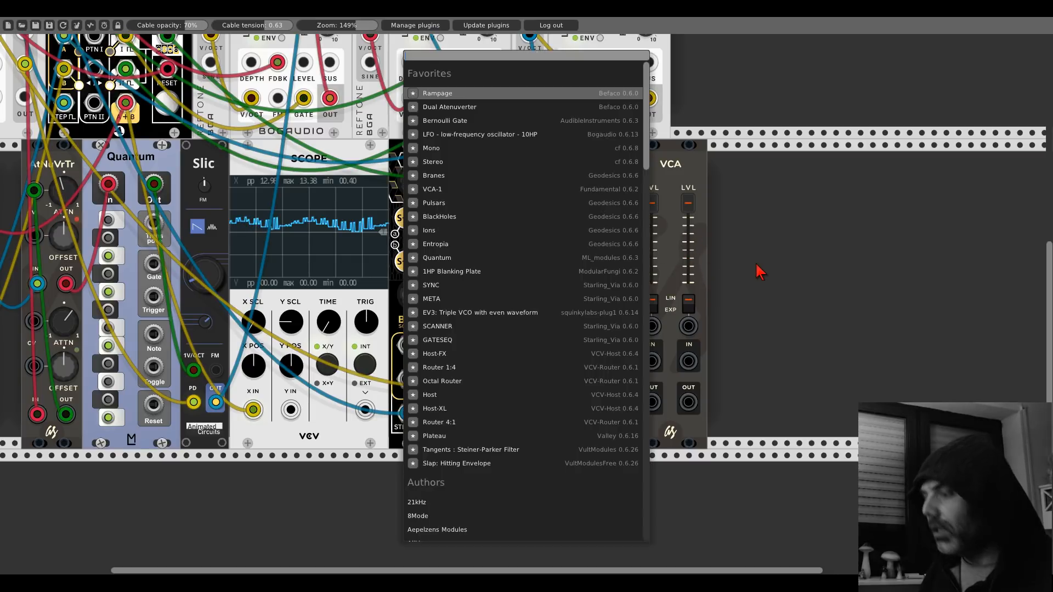
text(adsr)
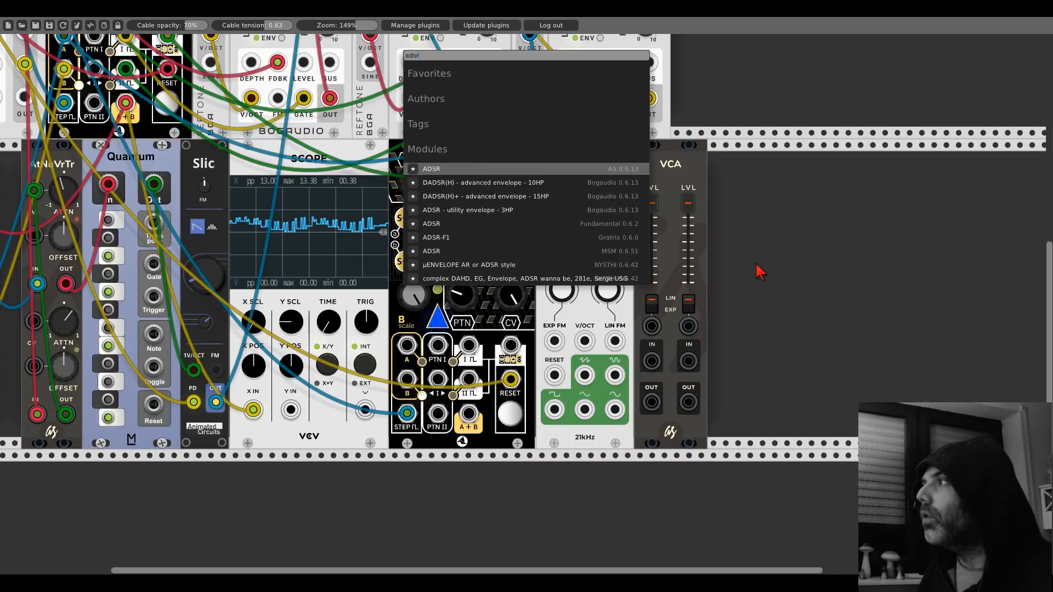
click(478, 210)
drag(740, 167, 715, 168)
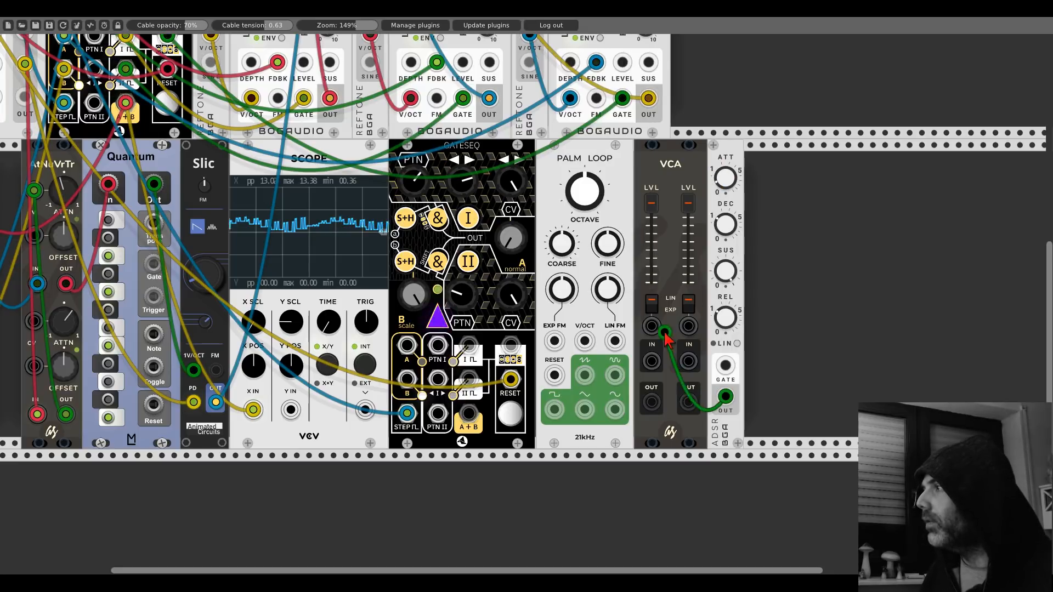
mouse_move(726, 395)
mouse_down()
mouse_move(651, 326)
mouse_move(726, 396)
mouse_up()
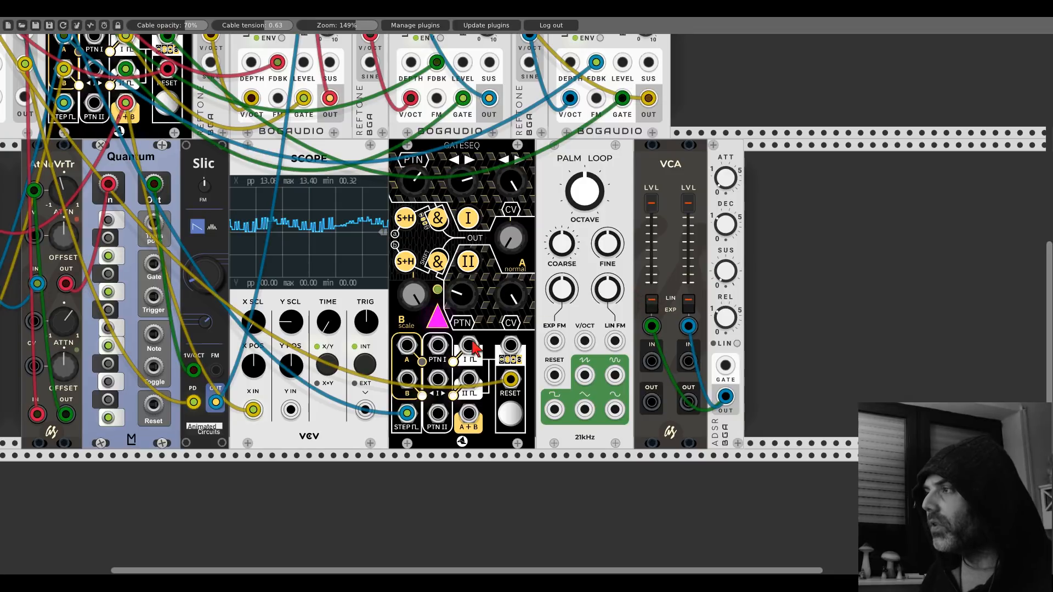
drag(473, 342, 727, 367)
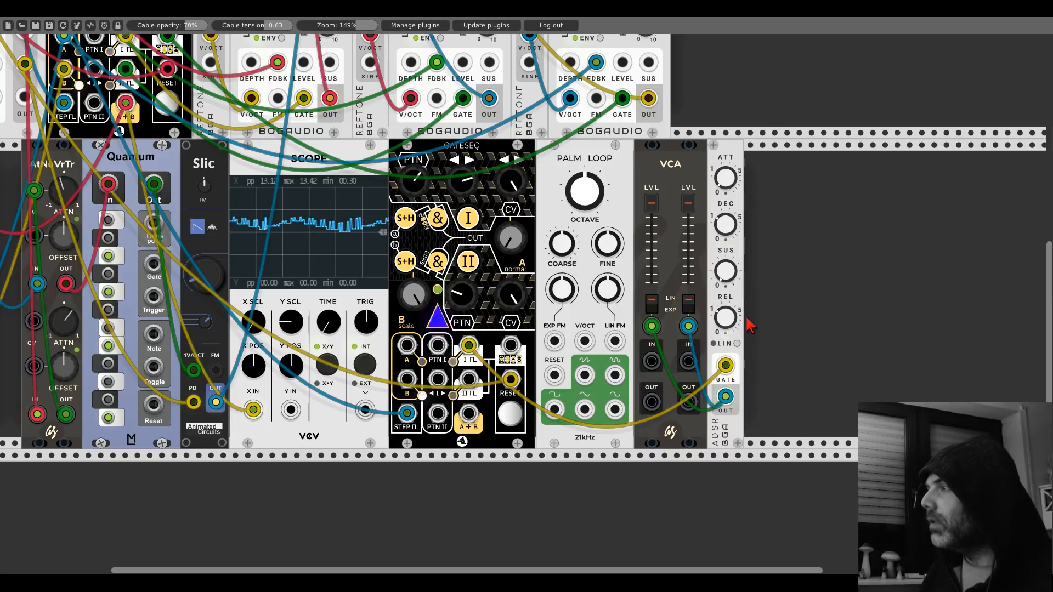
- Add the VultModules Tangents filter and rearrange the row so it sits between Palm Loop and the VCA, followed by the ADSR
double_click(768, 321)
text(tange)
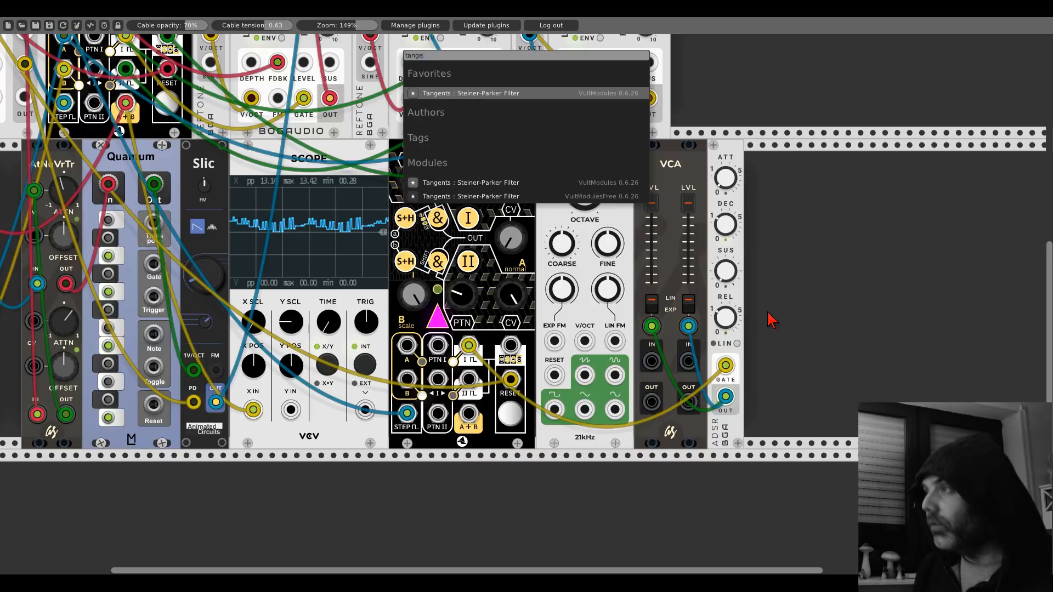
click(483, 185)
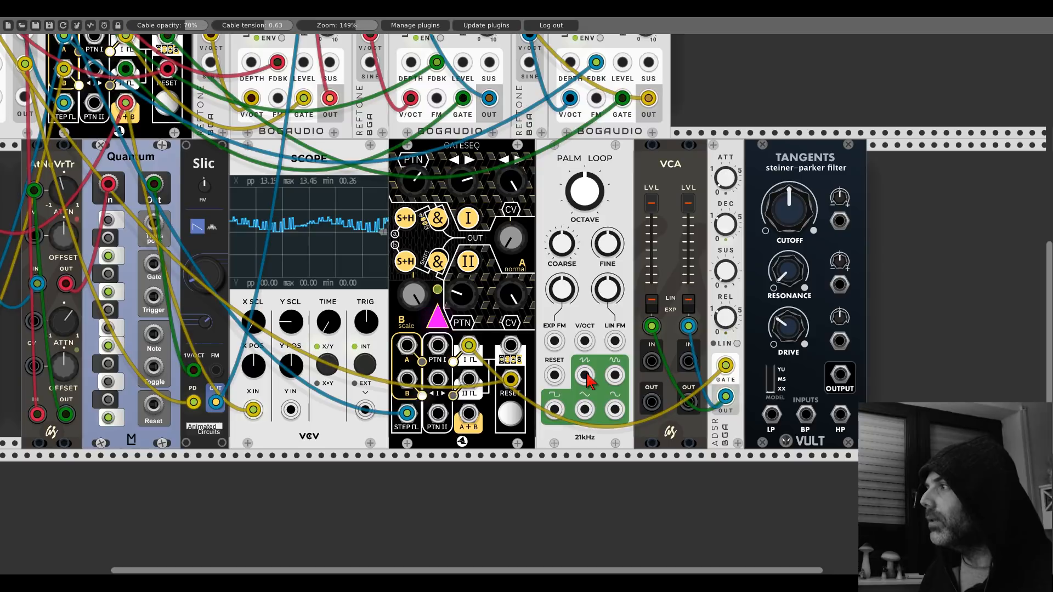
drag(682, 169, 892, 167)
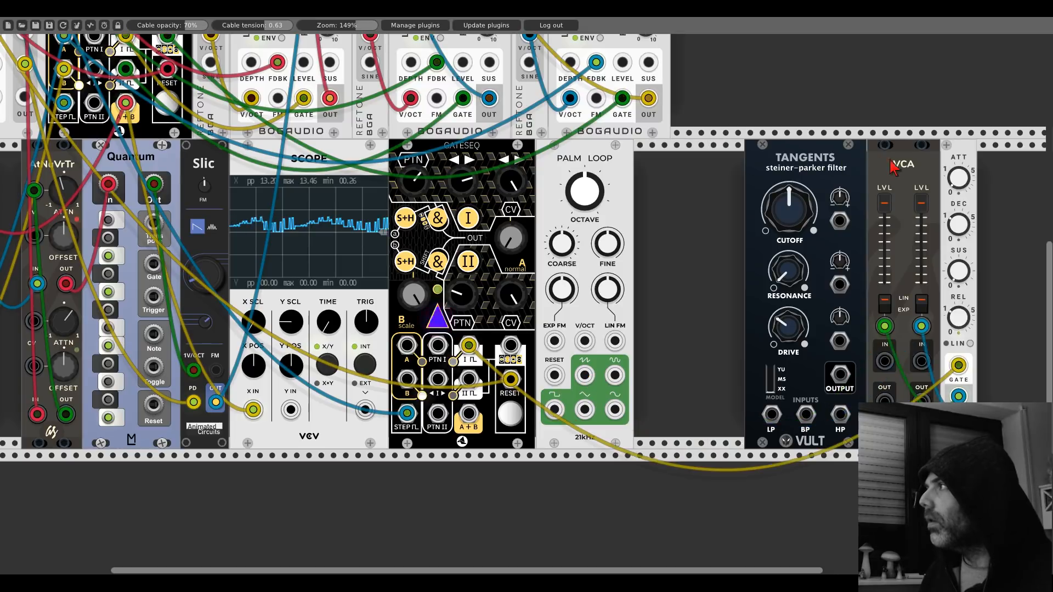
drag(834, 154, 713, 157)
drag(907, 160, 795, 169)
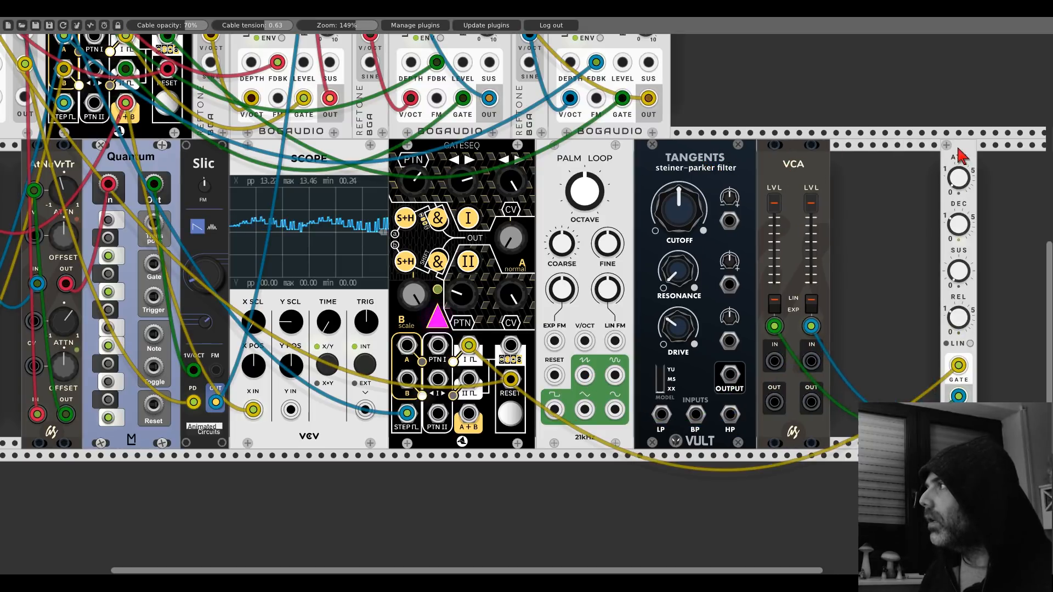
drag(957, 157, 836, 177)
- Patch Palm Loop's saw through Tangents' LP input into the first VCA input, and its lower sine output into the second VCA input
drag(584, 375, 661, 414)
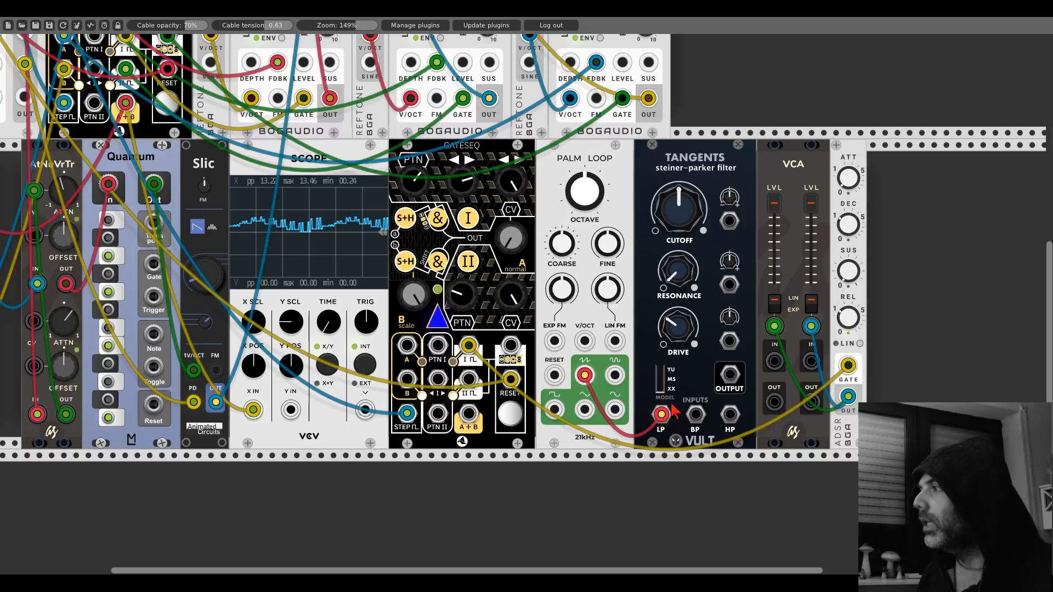
drag(730, 374, 773, 360)
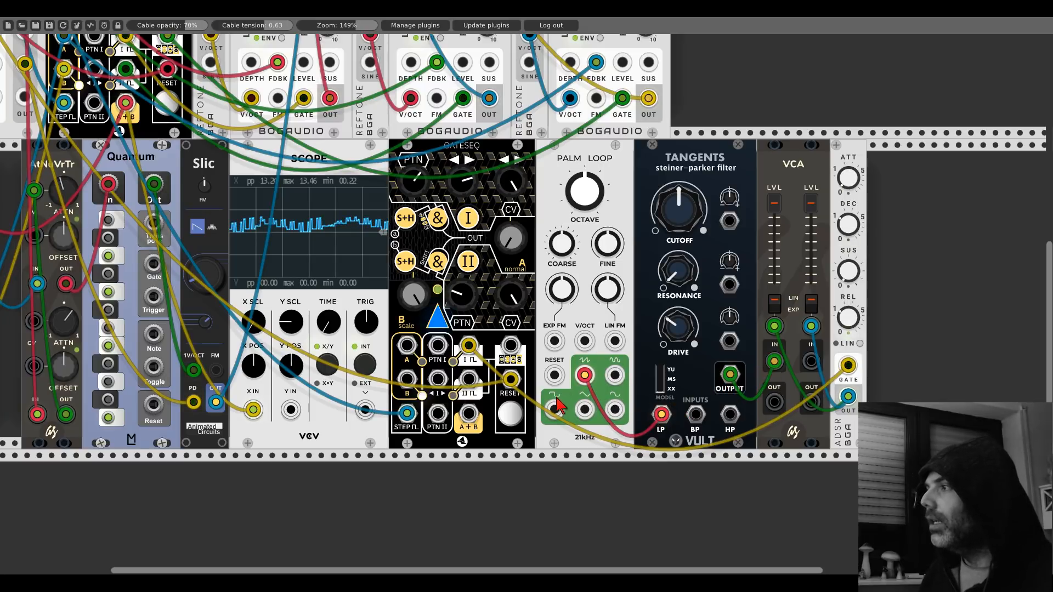
drag(615, 409, 810, 361)
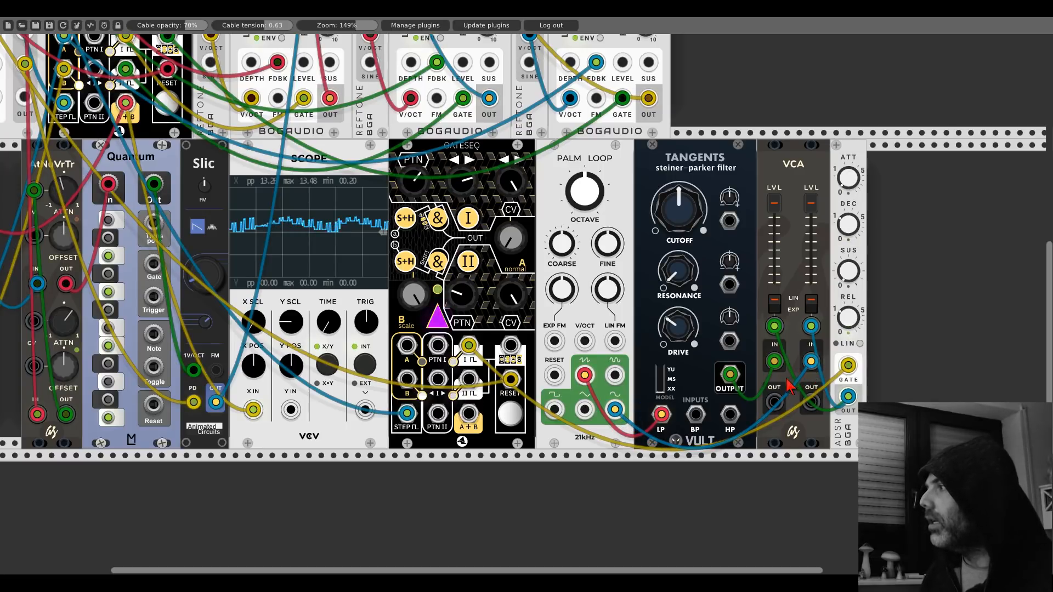
- Patch the VCA's two outputs to the left inputs of mixer channels 5 and 6
scroll(776, 403, up, 8)
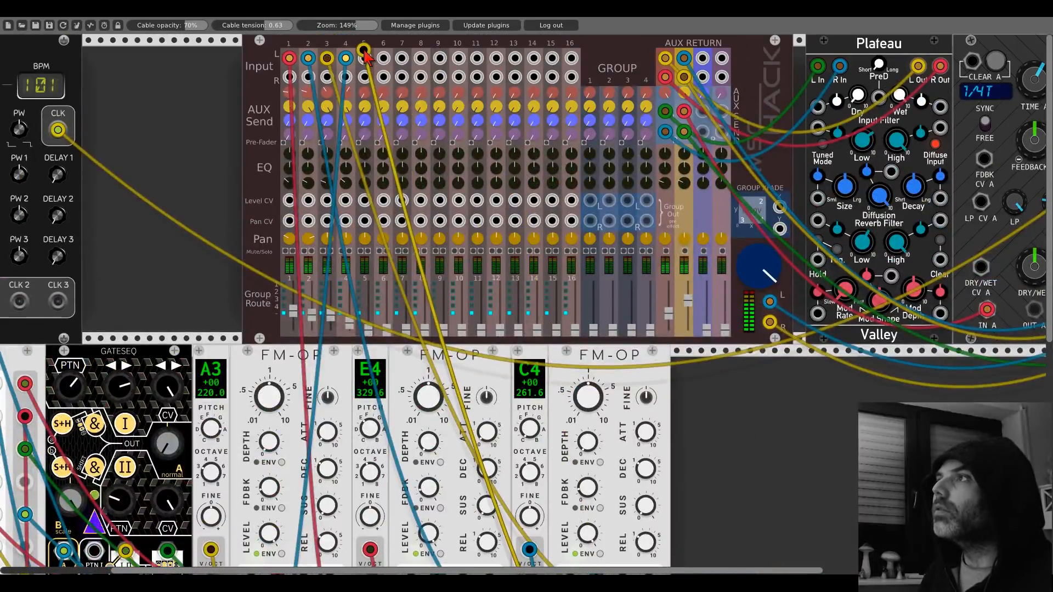
mouse_move(365, 50)
mouse_down()
mouse_move(404, 124)
mouse_move(803, 512)
mouse_move(774, 508)
mouse_move(807, 508)
mouse_move(345, 19)
mouse_move(383, 58)
mouse_up()
scroll(364, 58, down, 15)
scroll(806, 507, up, 8)
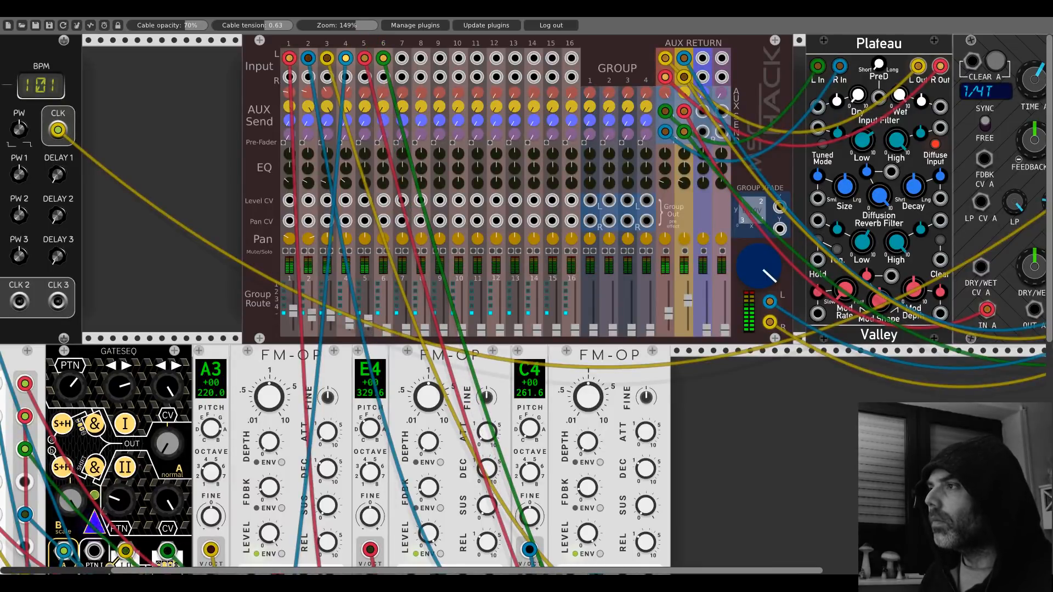
- Solo mixer channel 5, raise its fader, then lower the Tangents cutoff and add some resonance
click(367, 250)
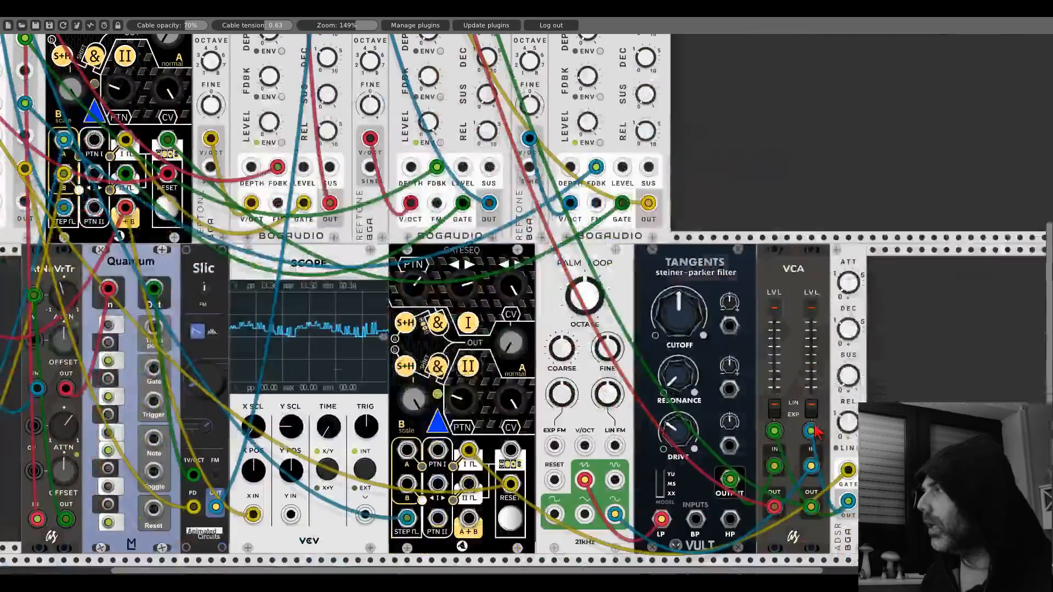
scroll(843, 300, down, 6)
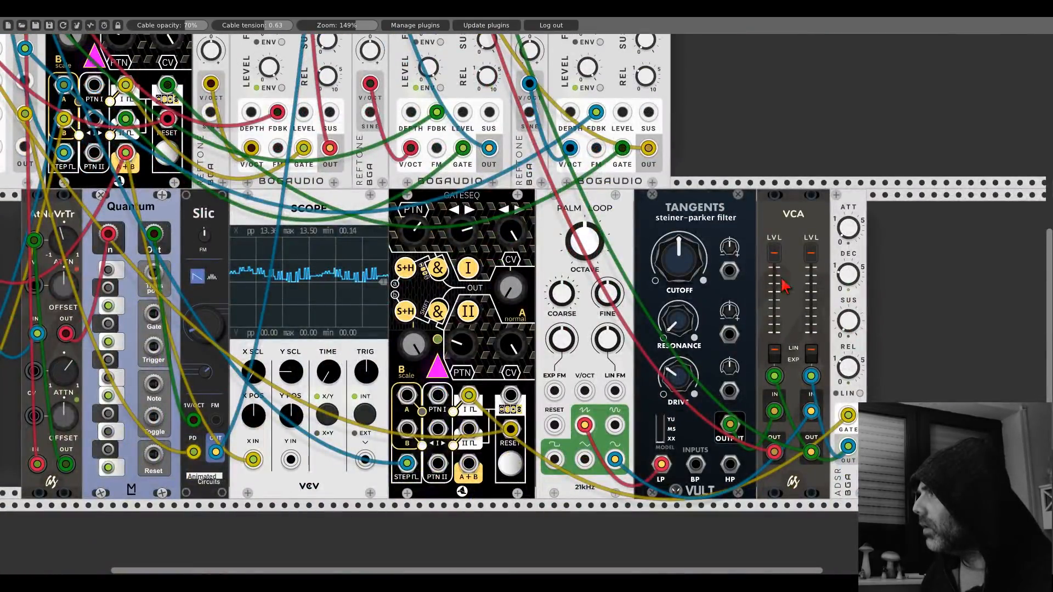
drag(678, 259, 678, 332)
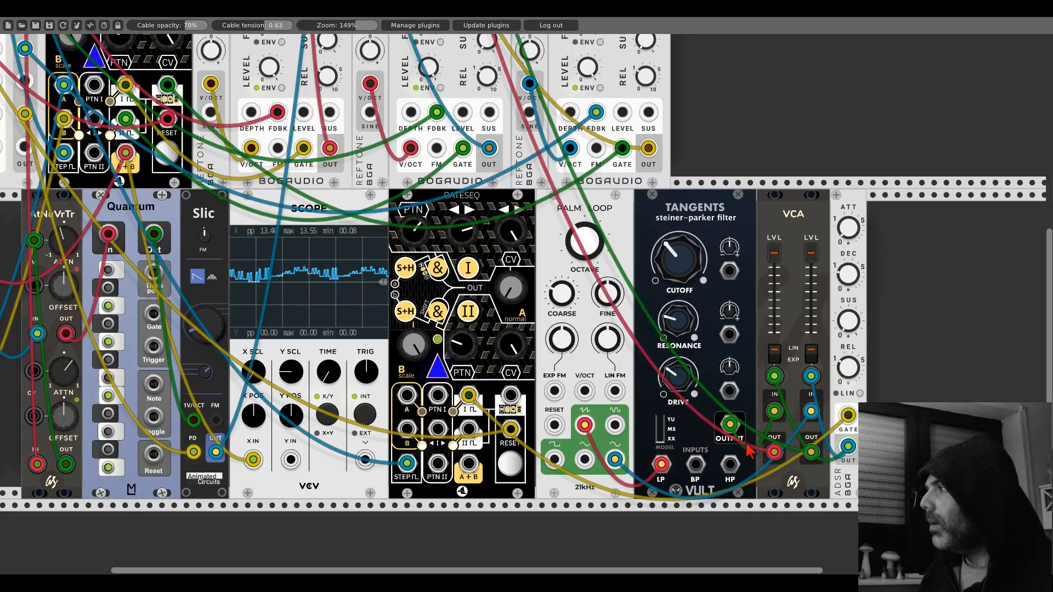
- Solo mixer channel 6 and raise its fader, then turn off the solos on channels 5 and 6
scroll(477, 251, up, 12)
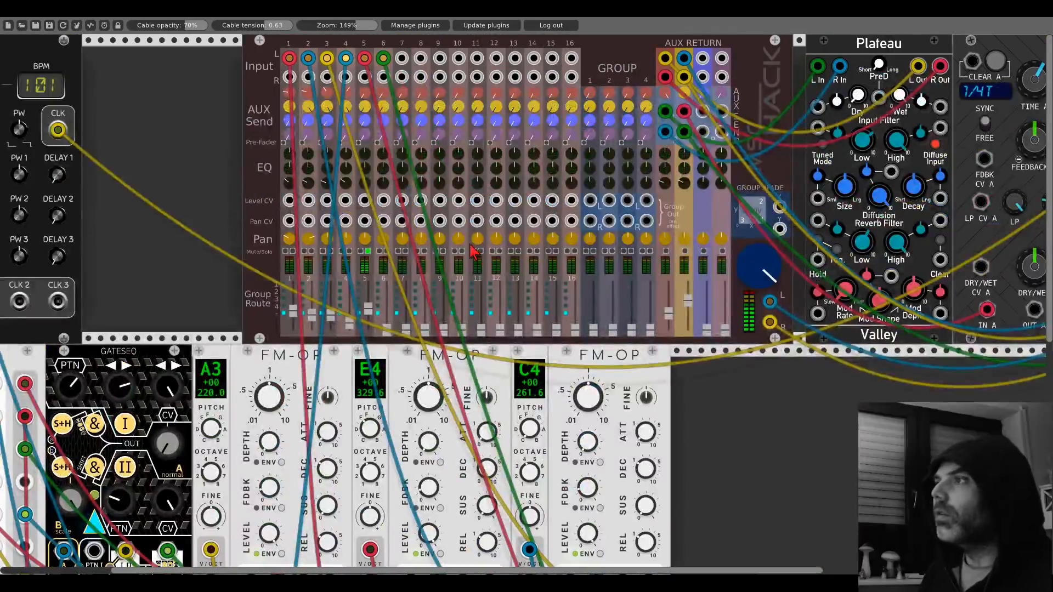
click(387, 252)
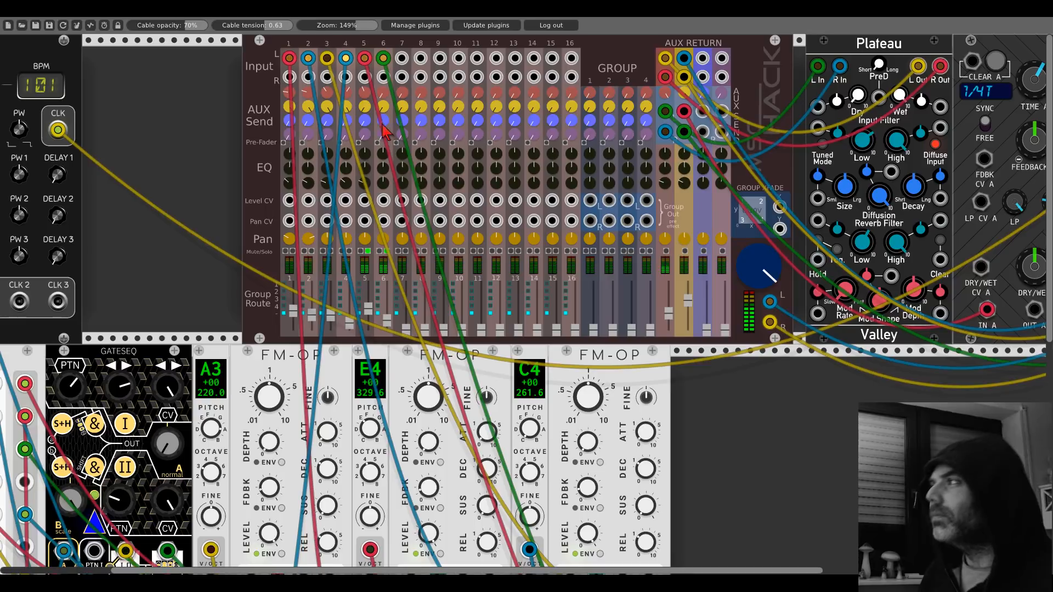
scroll(715, 366, down, 10)
scroll(716, 366, down, 2)
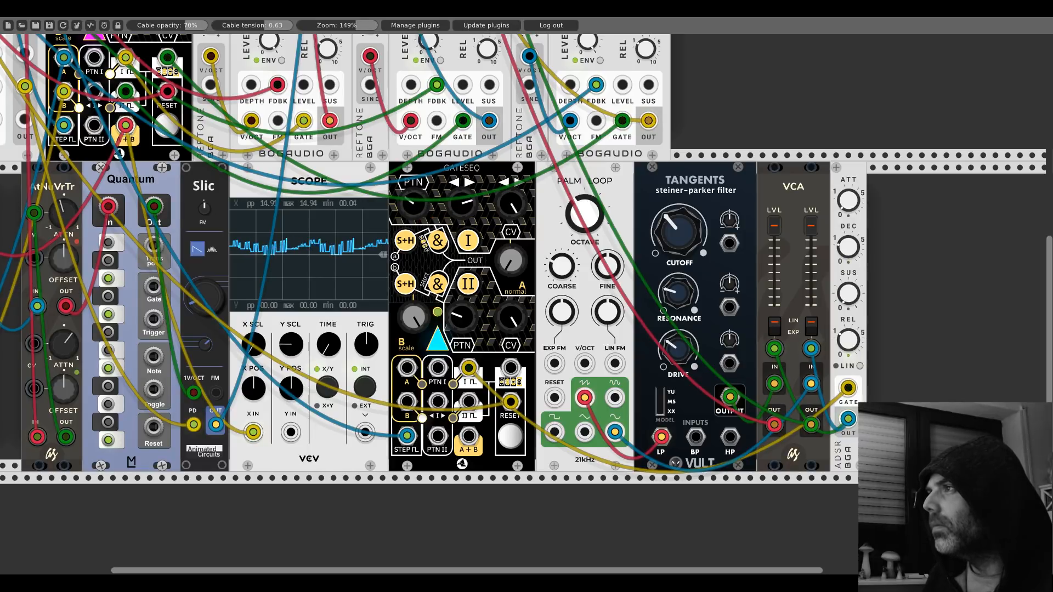
scroll(407, 217, up, 6)
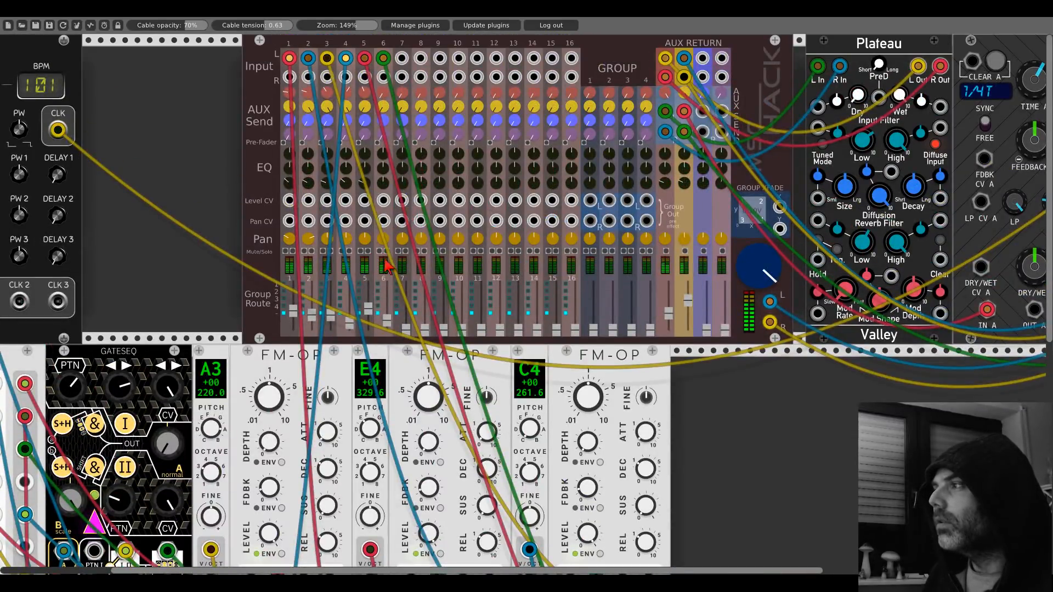
- Shift the ADSR, VCA, Tangents and Palm Loop aside and add a Fundamental VCA-1 between the second GATESEQ and Palm Loop
scroll(570, 293, down, 4)
scroll(570, 293, down, 2)
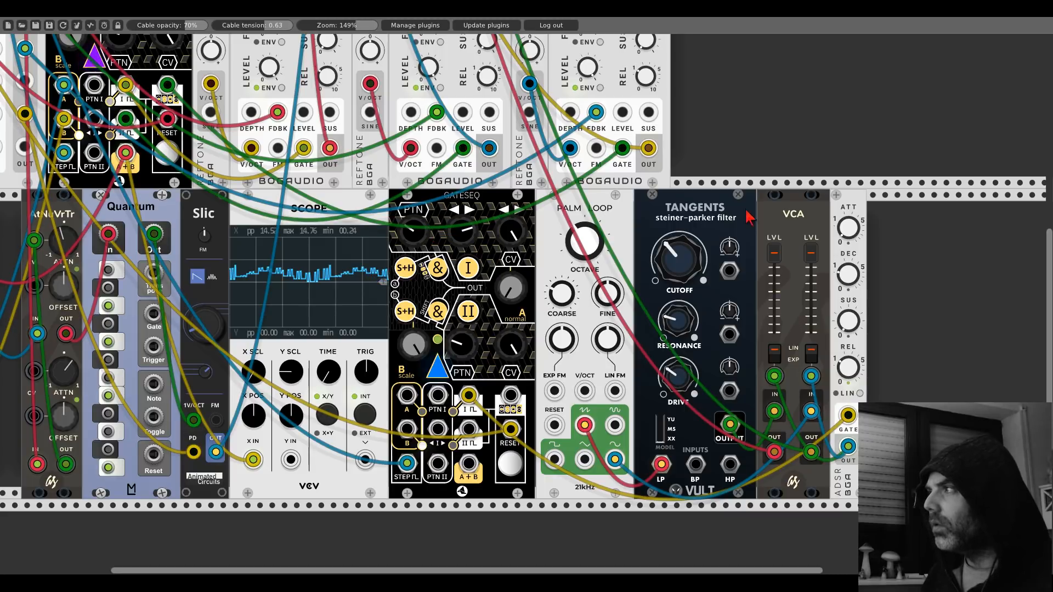
drag(855, 196, 918, 209)
drag(791, 202, 867, 211)
drag(728, 211, 789, 213)
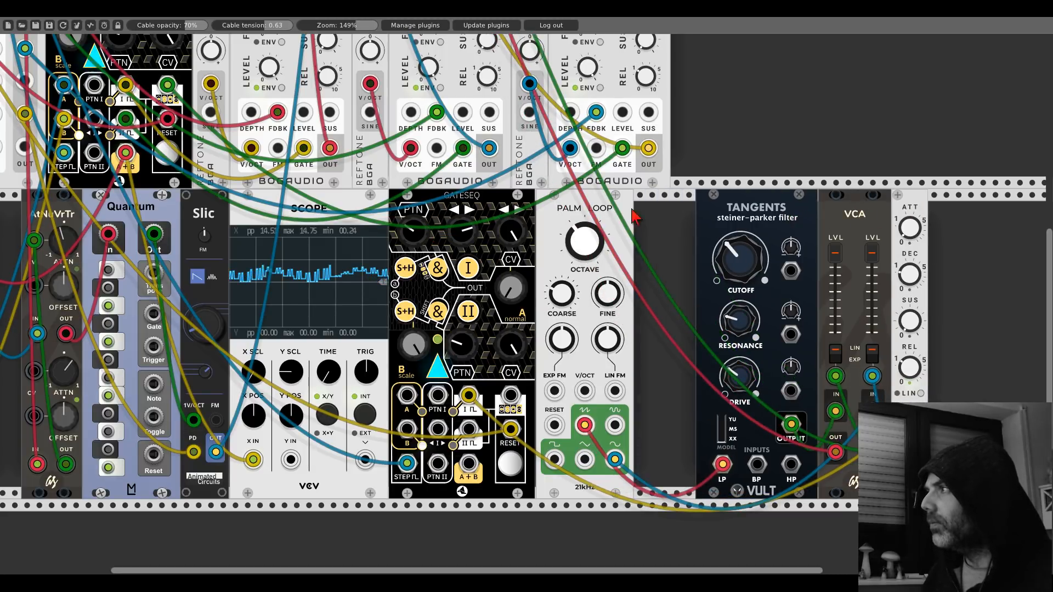
drag(595, 205, 651, 228)
right_click(551, 252)
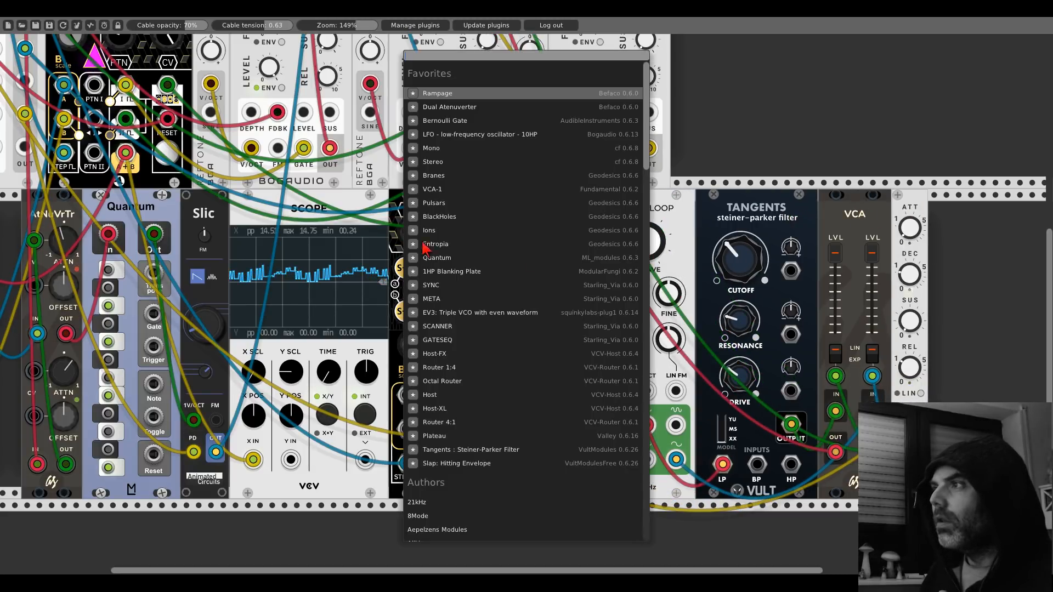
click(441, 189)
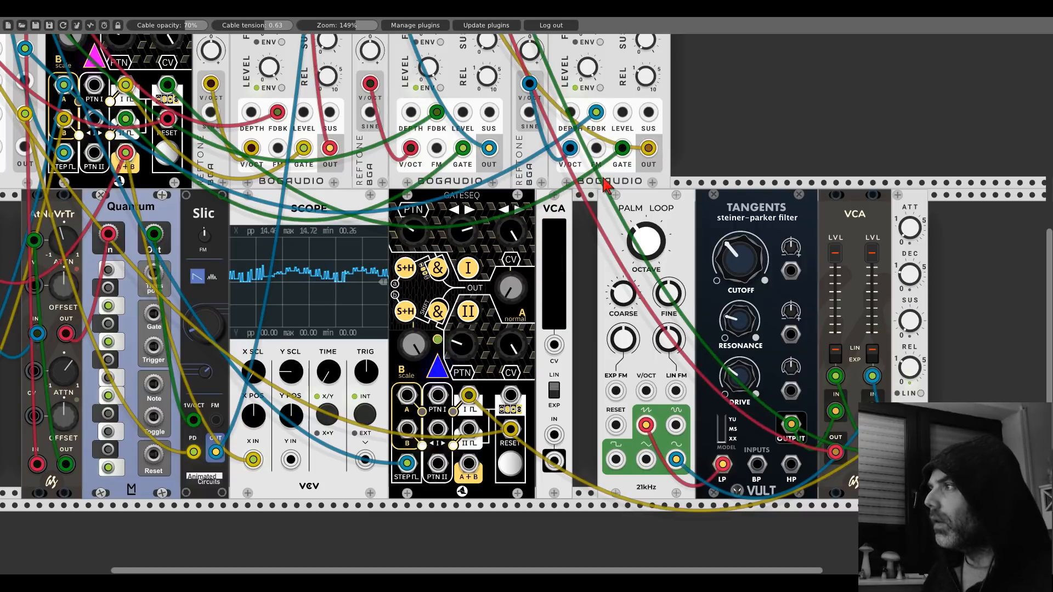
- Close the gaps in the lower row by moving Palm Loop, Tangents, the AS VCA and the ADSR against the VCA-1
drag(626, 211, 602, 212)
drag(736, 204, 712, 204)
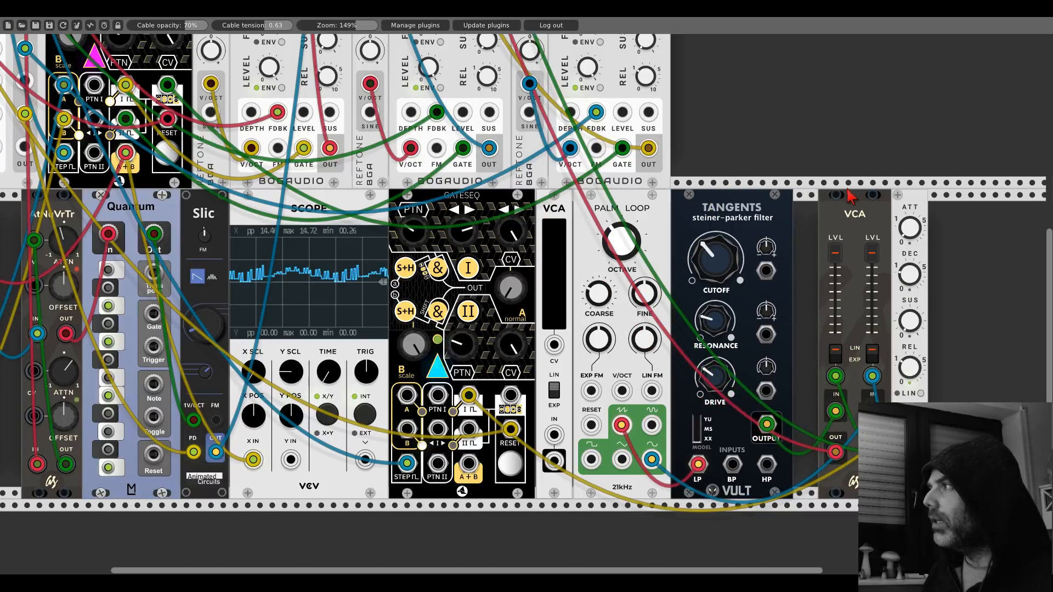
drag(853, 204, 829, 204)
drag(899, 211, 874, 211)
- Patch the 8FO's lowest output into VCA-1's IN, and VCA-1's output into the second GATESEQ's PTN I input
scroll(292, 267, left, 3)
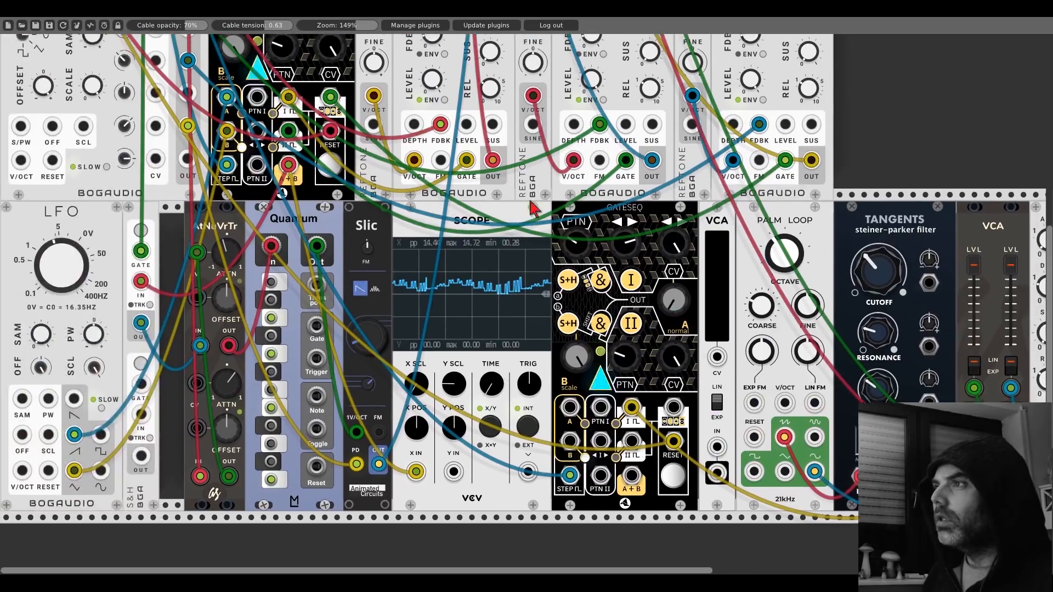
drag(187, 153, 600, 402)
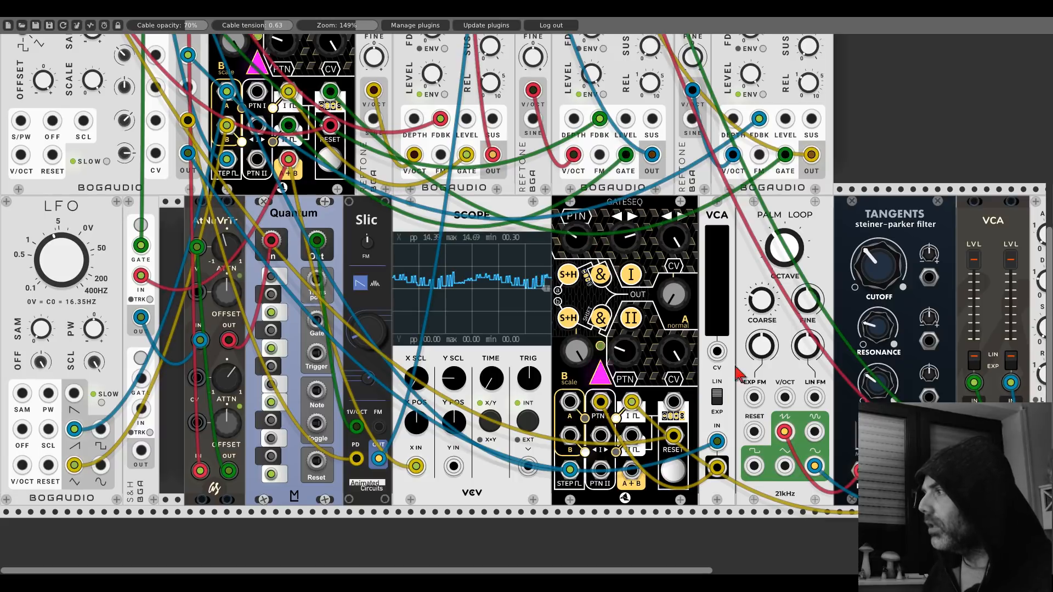
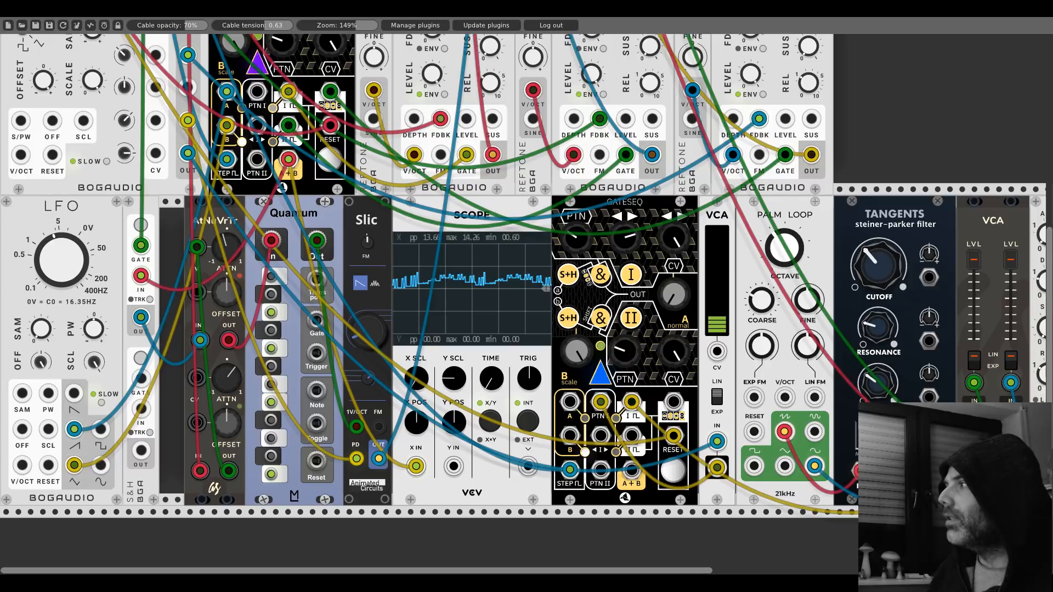
- Patch an 8FO output into the CV input for Tangents' CUTOFF and turn up the attenuator beside it
mouse_move(858, 275)
mouse_down()
mouse_move(858, 242)
mouse_move(858, 264)
mouse_up()
scroll(195, 192, up, 5)
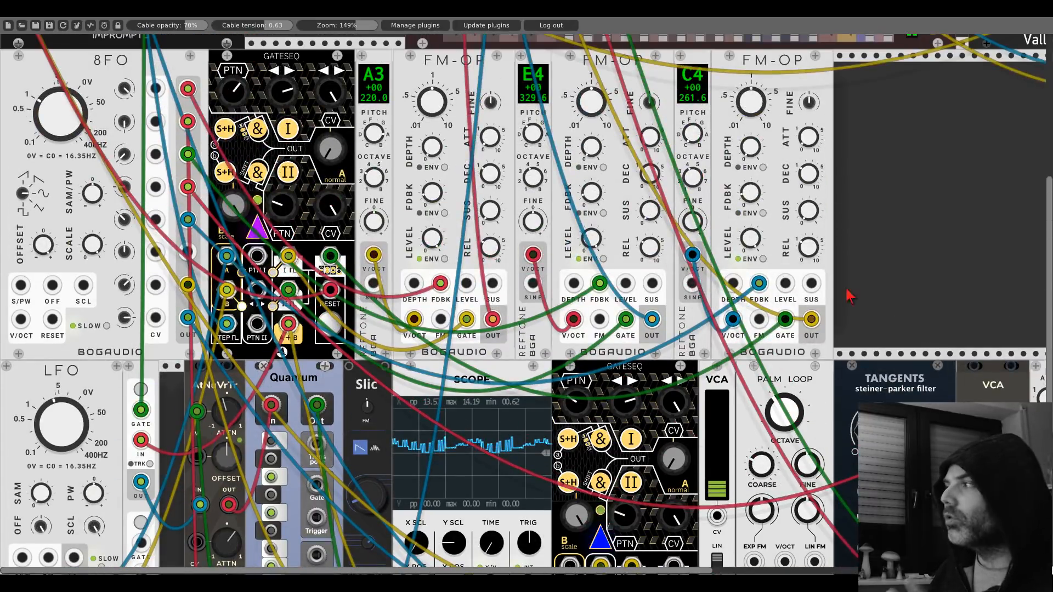
scroll(850, 294, down, 3)
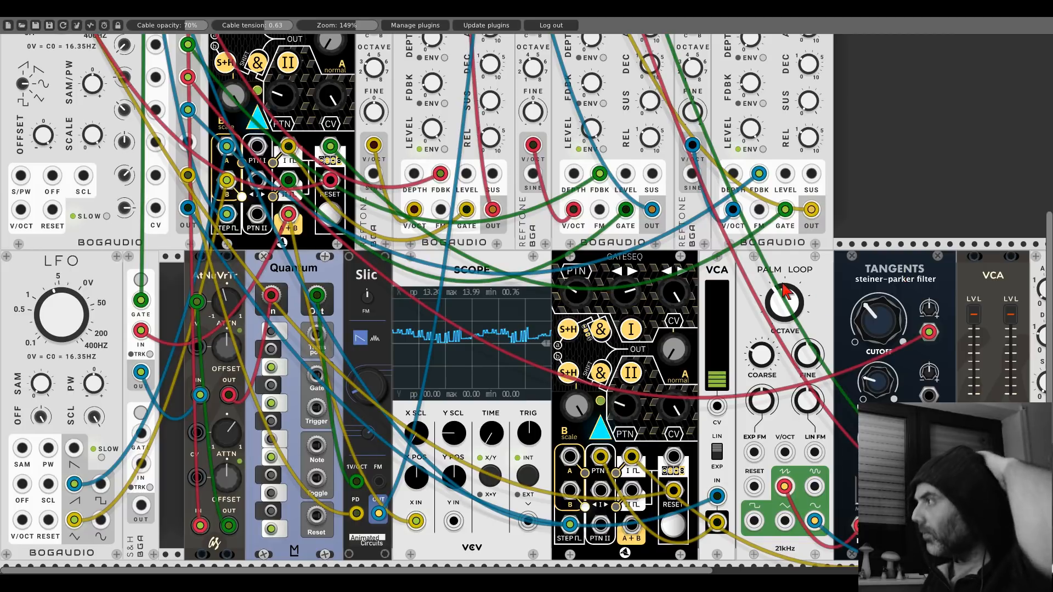
drag(931, 308, 930, 259)
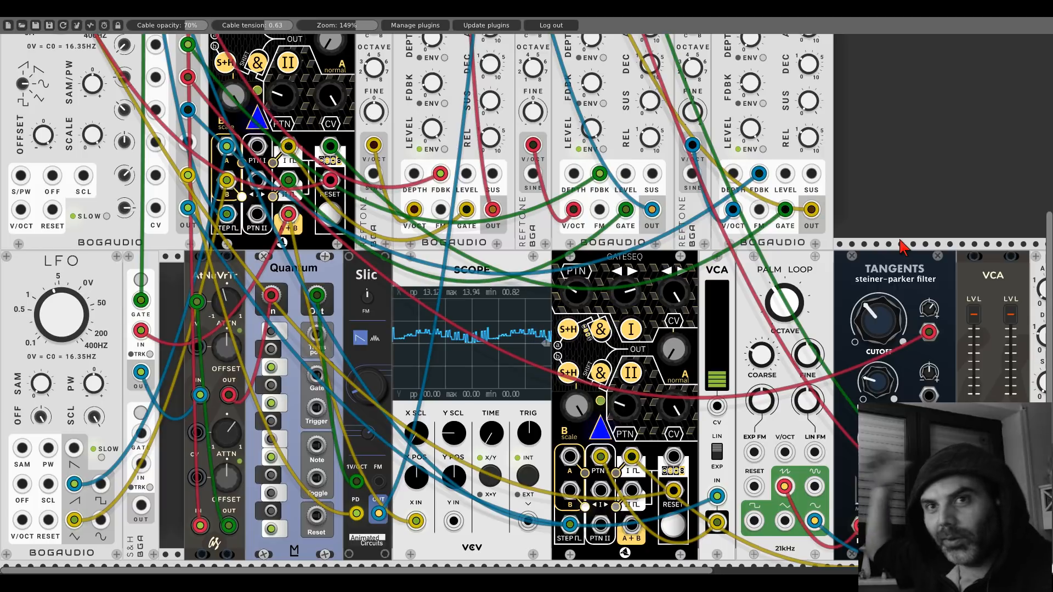
- Add a Starling_Via META module in the free rack space after the third FM-OP
scroll(891, 222, right, 1)
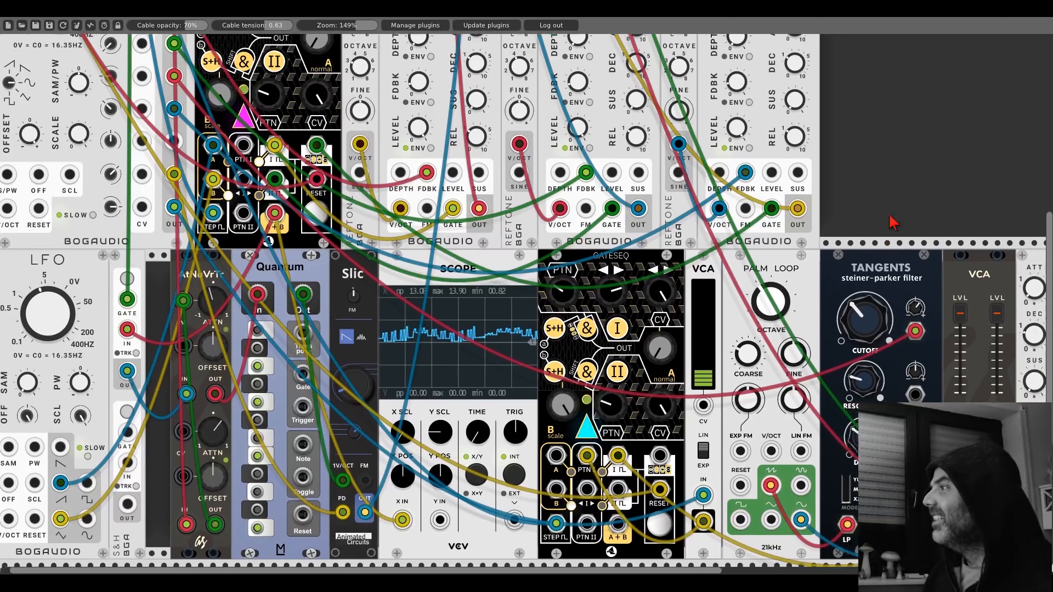
drag(891, 222, 595, 154)
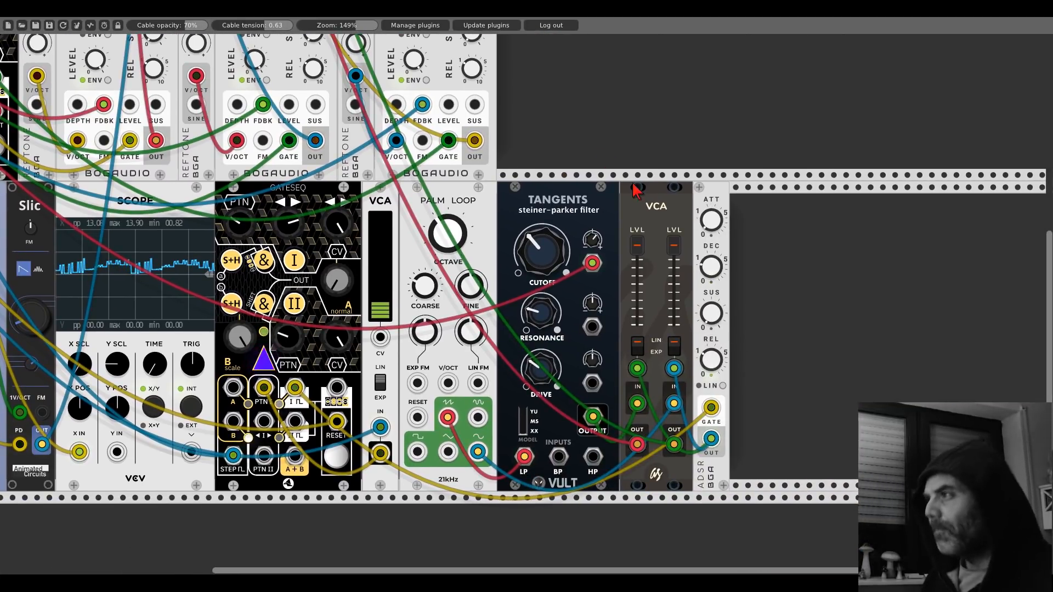
scroll(637, 192, up, 1)
scroll(639, 212, up, 8)
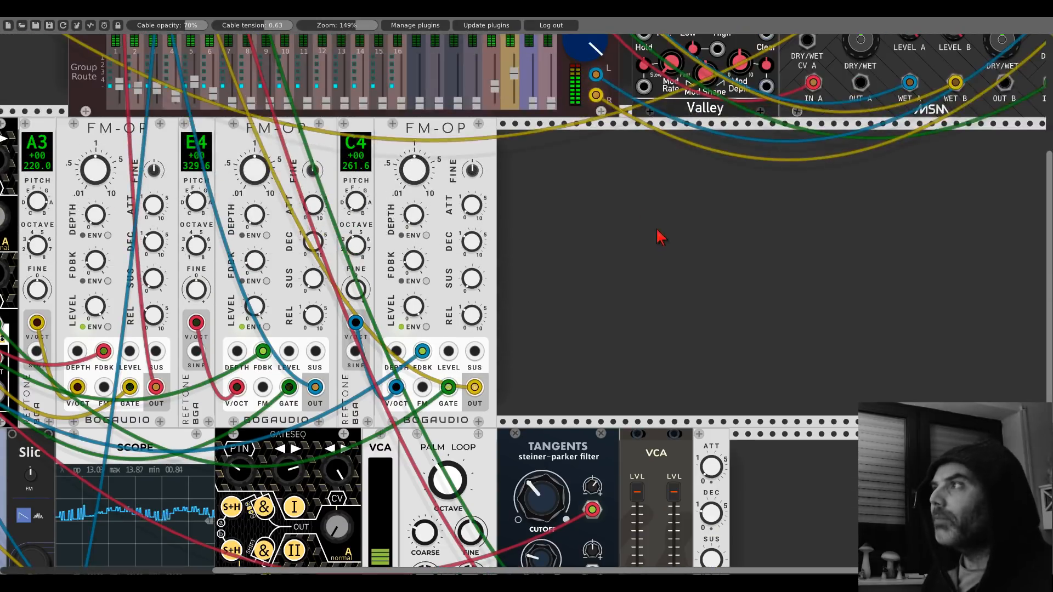
right_click(665, 263)
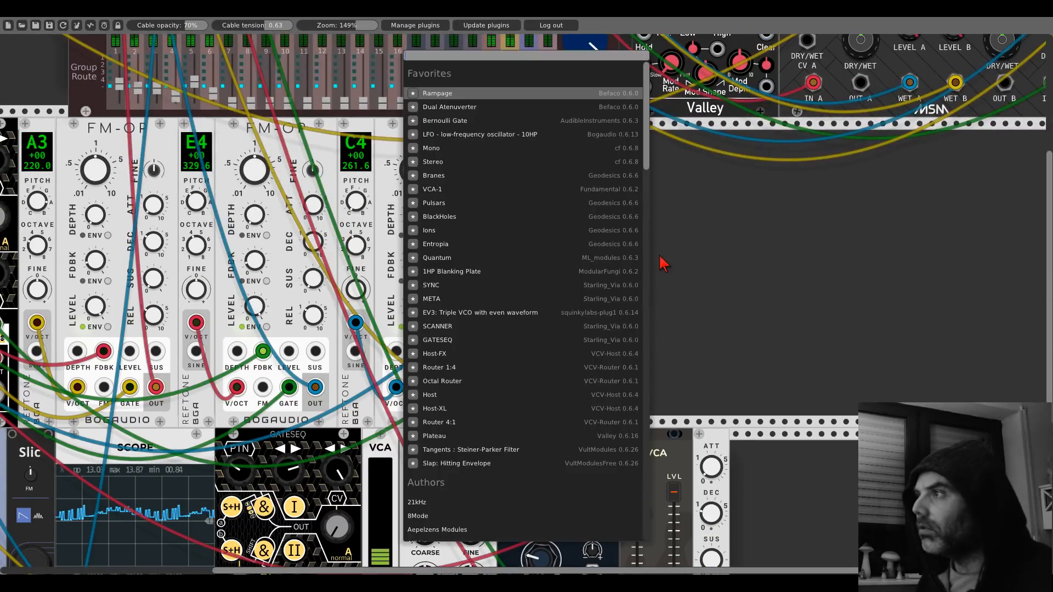
click(432, 300)
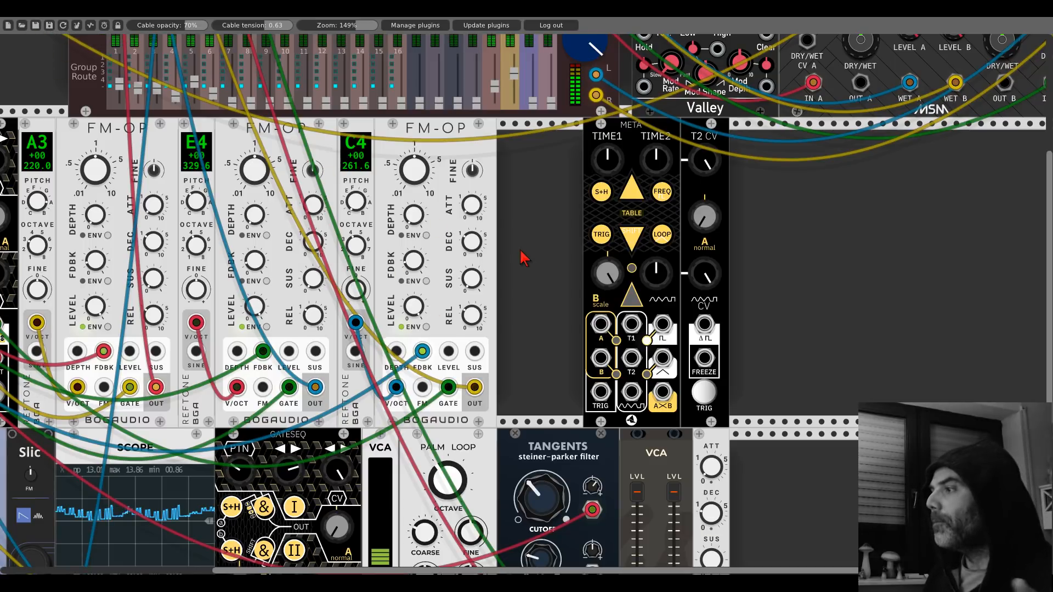
- Patch the second GATESEQ's gate II output into META's TRIG input
scroll(526, 257, down, 5)
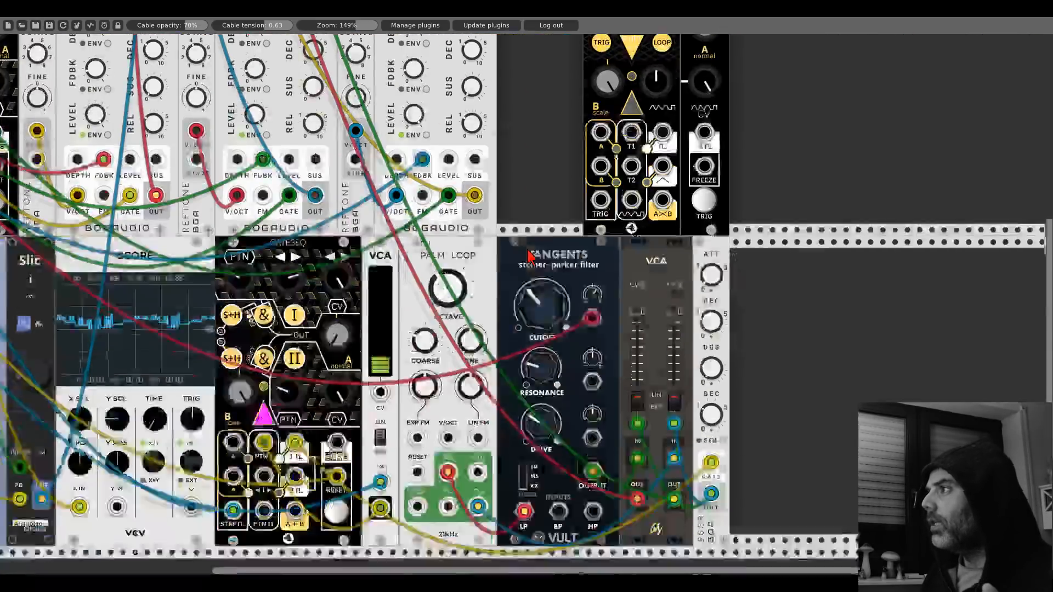
scroll(529, 255, down, 1)
drag(600, 172, 295, 448)
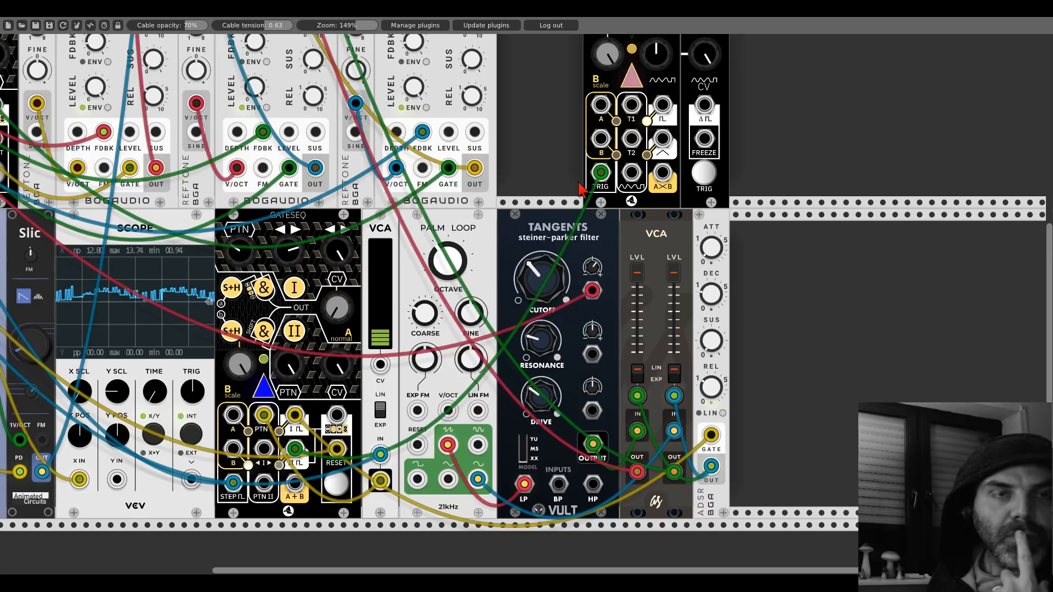
- Move the Scope next to META, try META's A><B output on its X IN, and unplug that input
scroll(580, 189, up, 7)
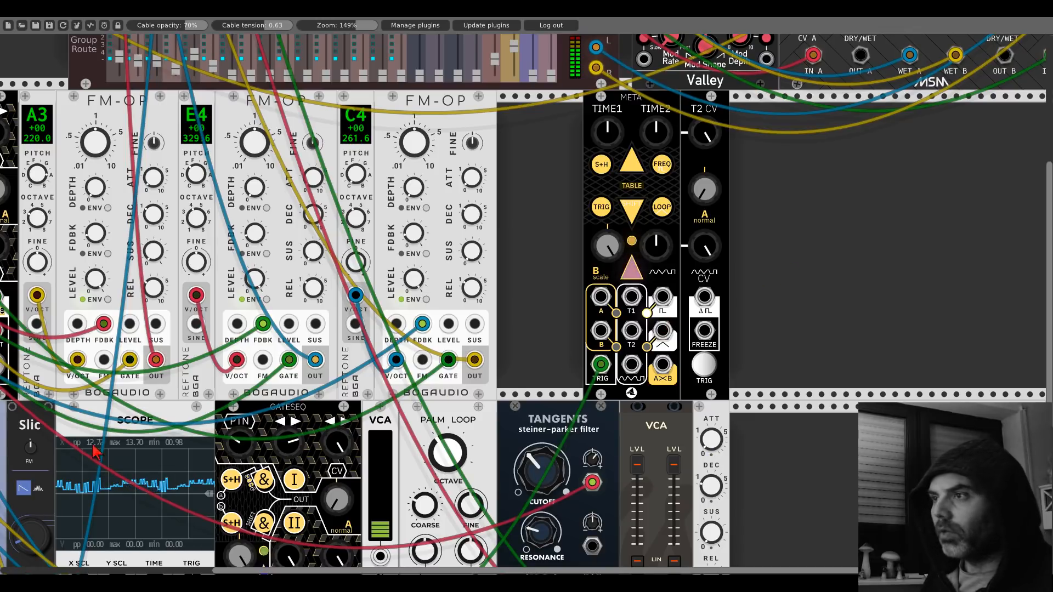
drag(93, 450, 680, 204)
drag(753, 356, 663, 366)
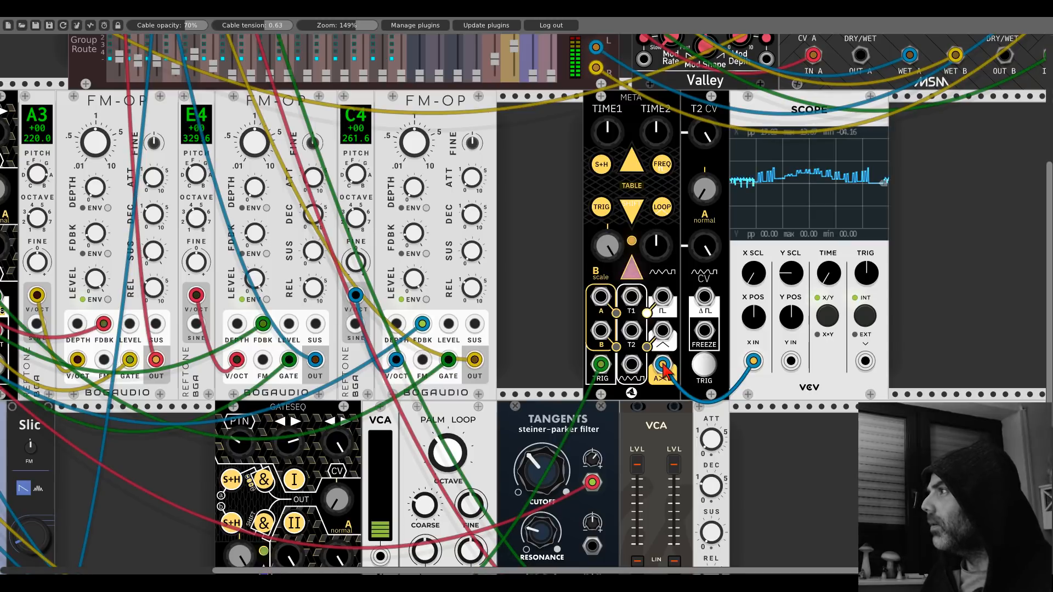
right_click(754, 360)
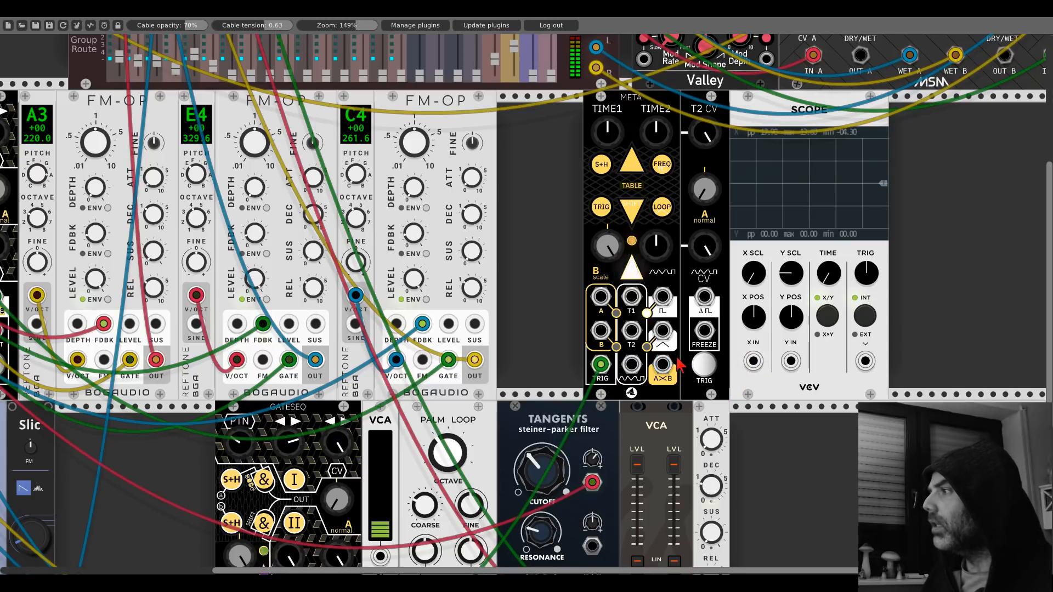
- Patch META's A><B output into the left input of mixer channel 7
scroll(664, 362, up, 9)
drag(663, 363, 228, 58)
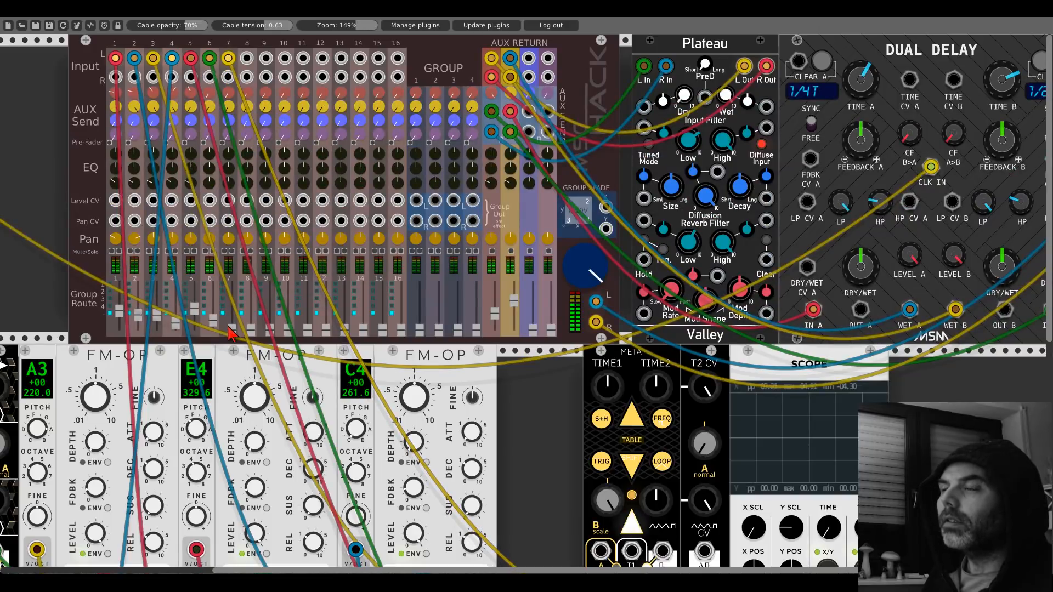
- Search the module browser for "ref" and add a Bogaudio REFTONE directly in front of META
scroll(230, 331, down, 5)
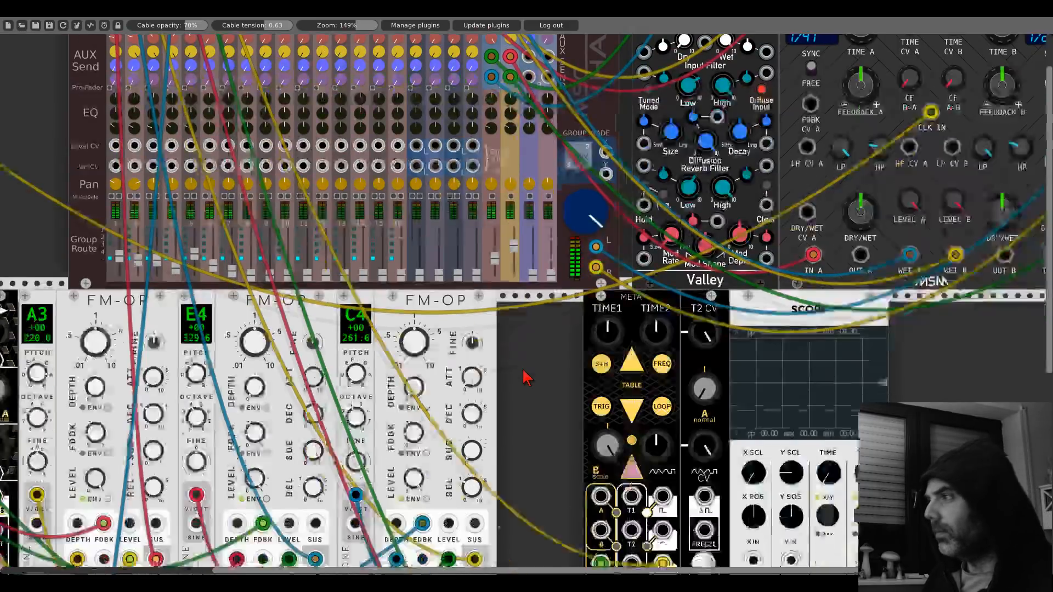
right_click(560, 357)
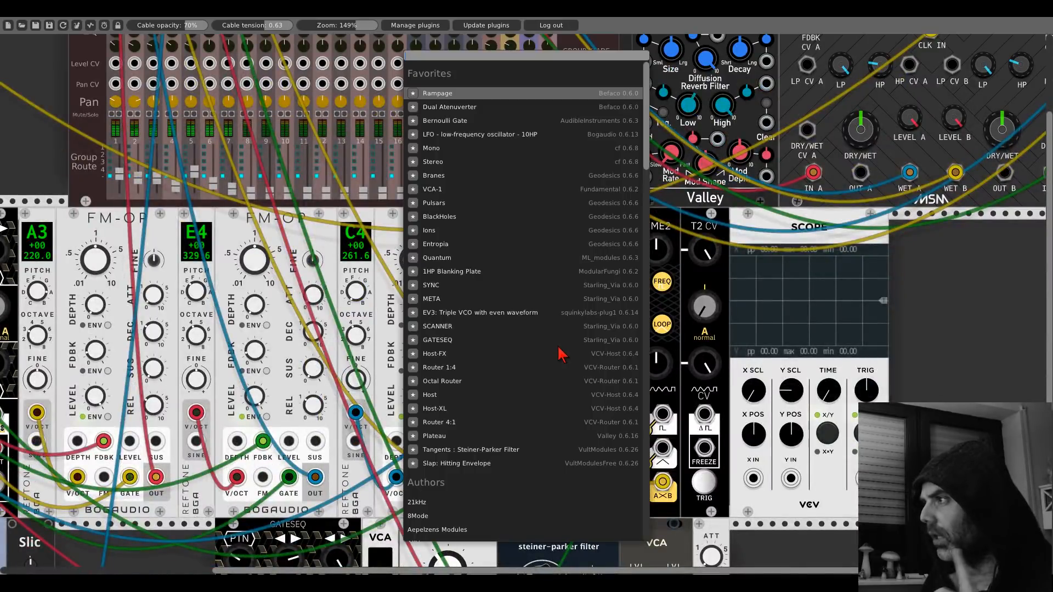
text(ref)
click(558, 346)
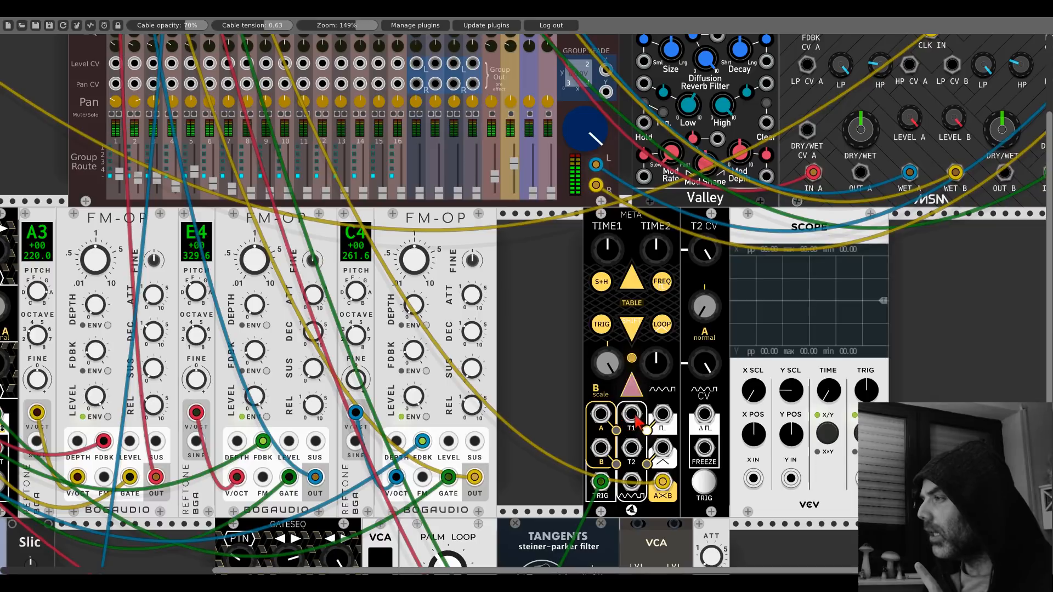
right_click(565, 329)
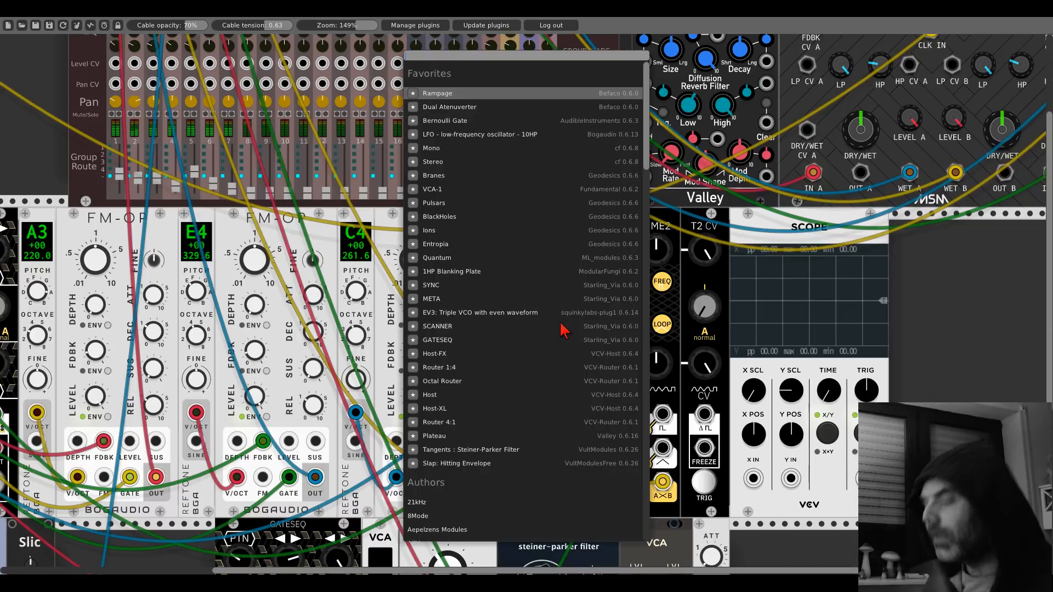
text(ref)
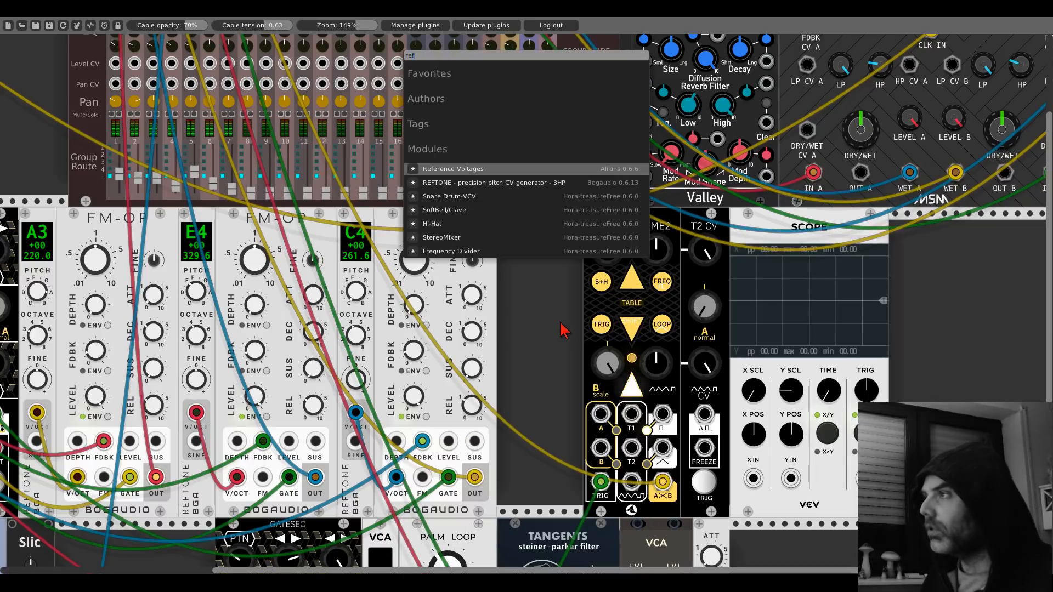
click(473, 184)
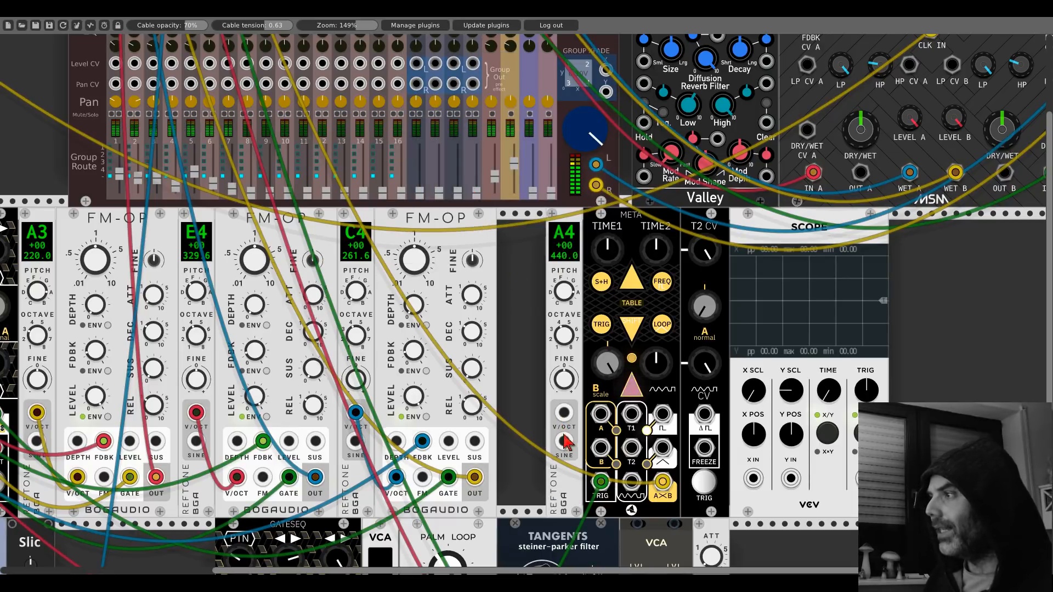
- Patch the new REFTONE's V/OCT output into META's T1 input and turn up META's waveform knob
drag(564, 413, 632, 418)
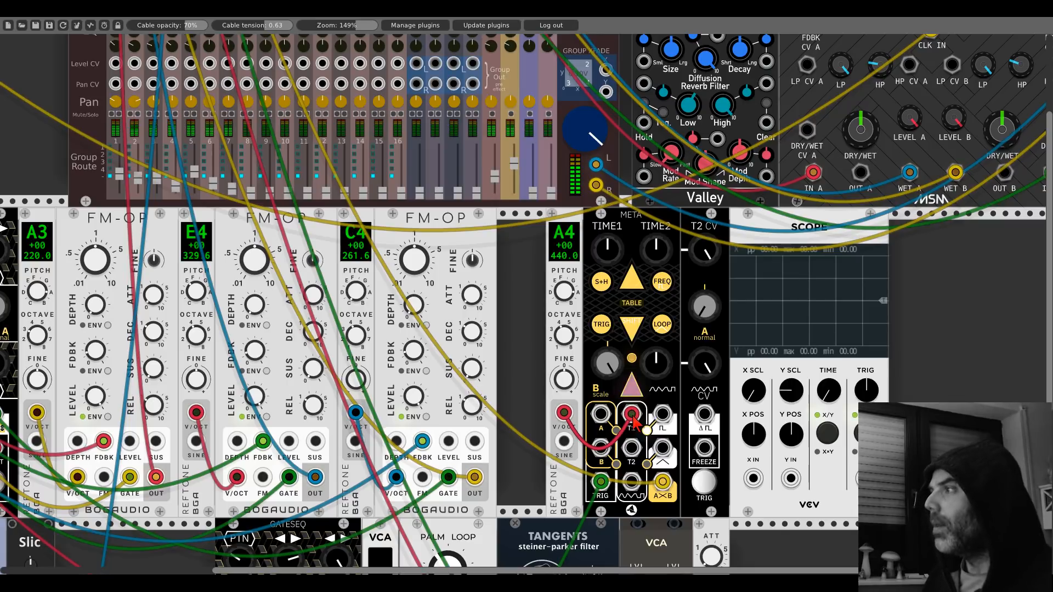
drag(656, 365, 656, 373)
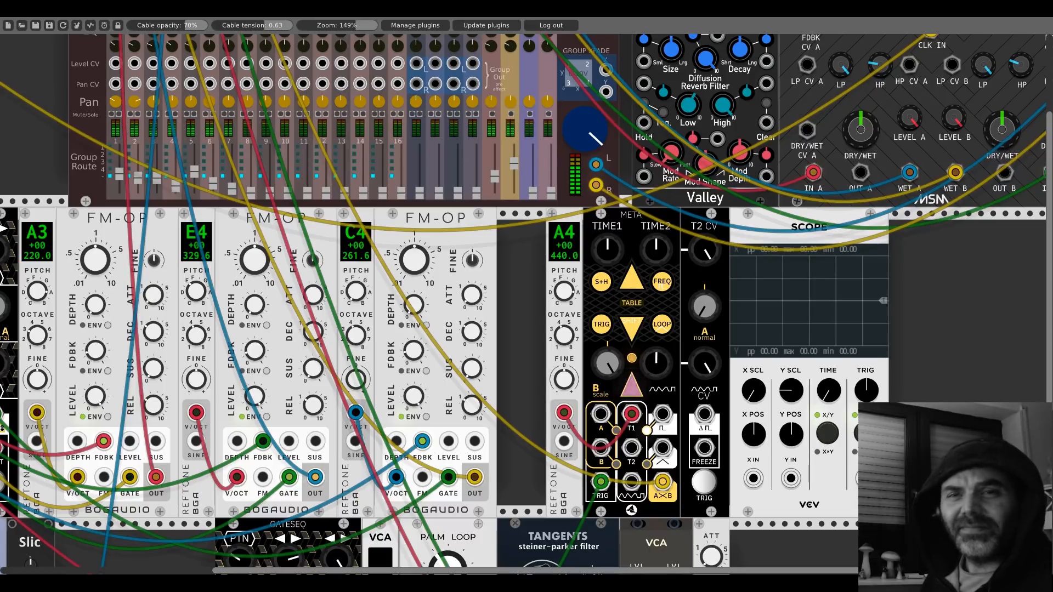
mouse_move(656, 363)
mouse_down()
mouse_move(657, 373)
mouse_move(658, 357)
mouse_up()
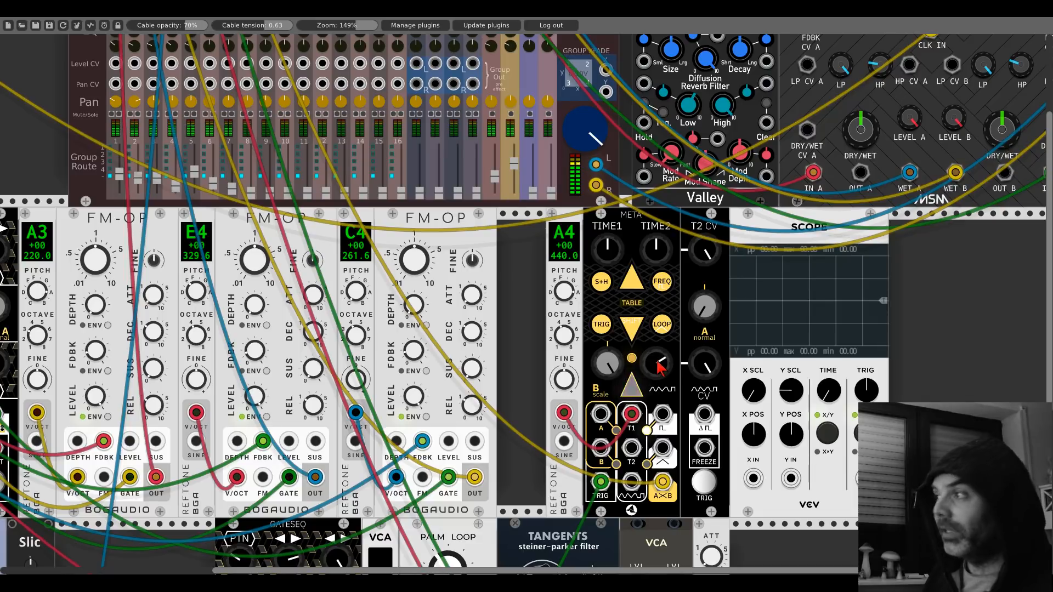
- Adjust the low EQ and AUX sends on mixer channel 7
scroll(508, 294, up, 5)
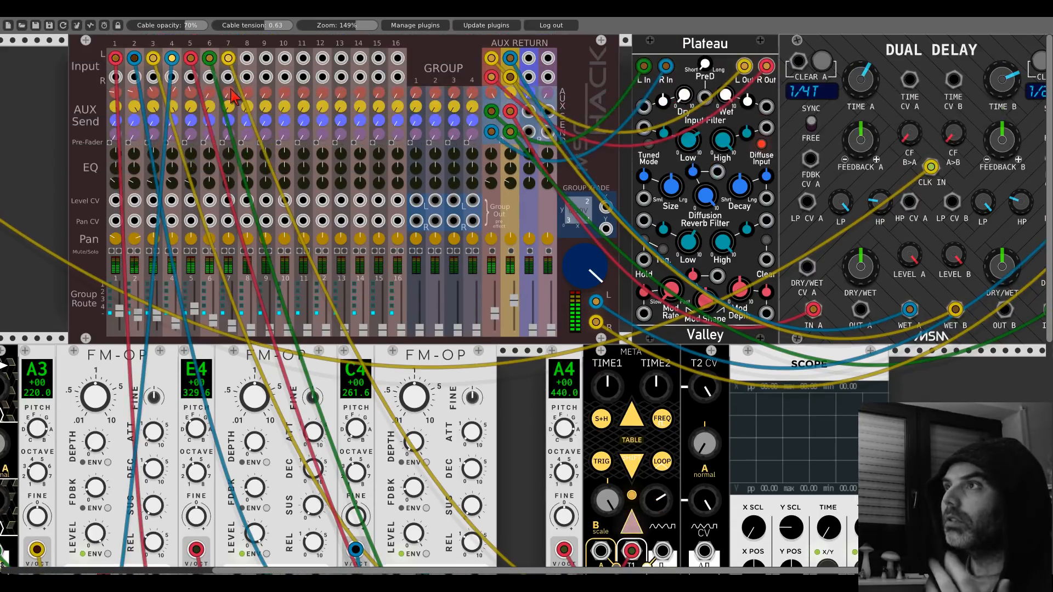
drag(232, 187, 232, 199)
drag(222, 93, 225, 101)
drag(225, 102, 235, 109)
- Turn META's waveform knob fully down and patch the 8FO's sixth output into META's waveform CV input
scroll(570, 373, down, 5)
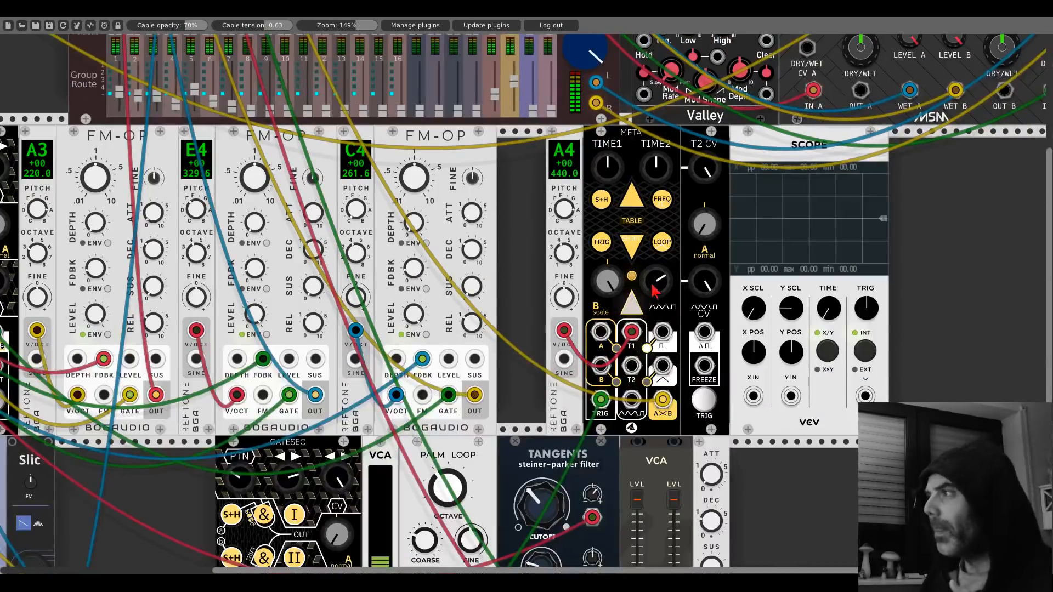
drag(661, 280, 662, 292)
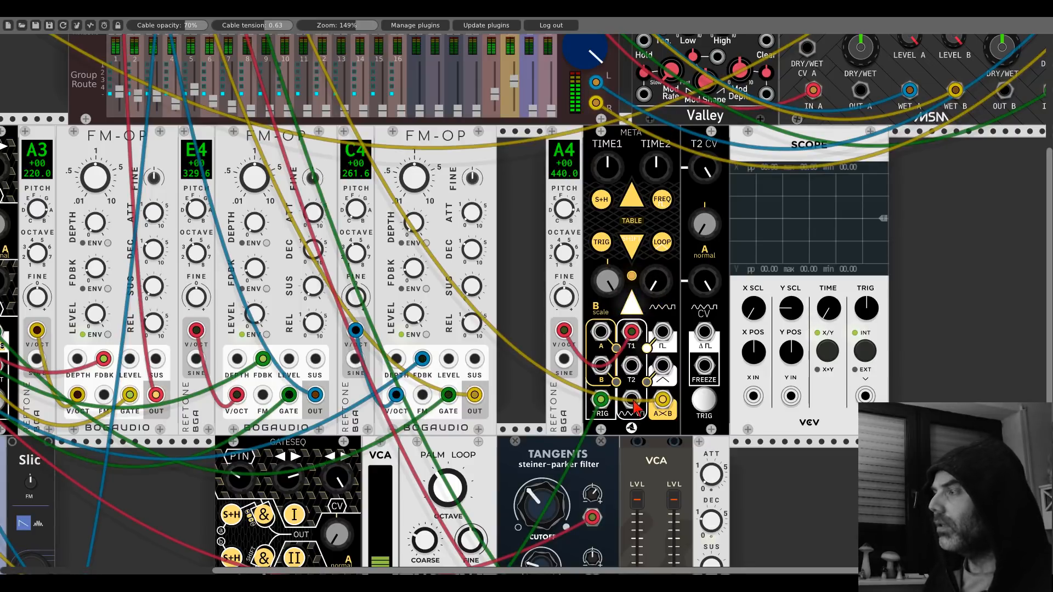
drag(631, 399, 186, 330)
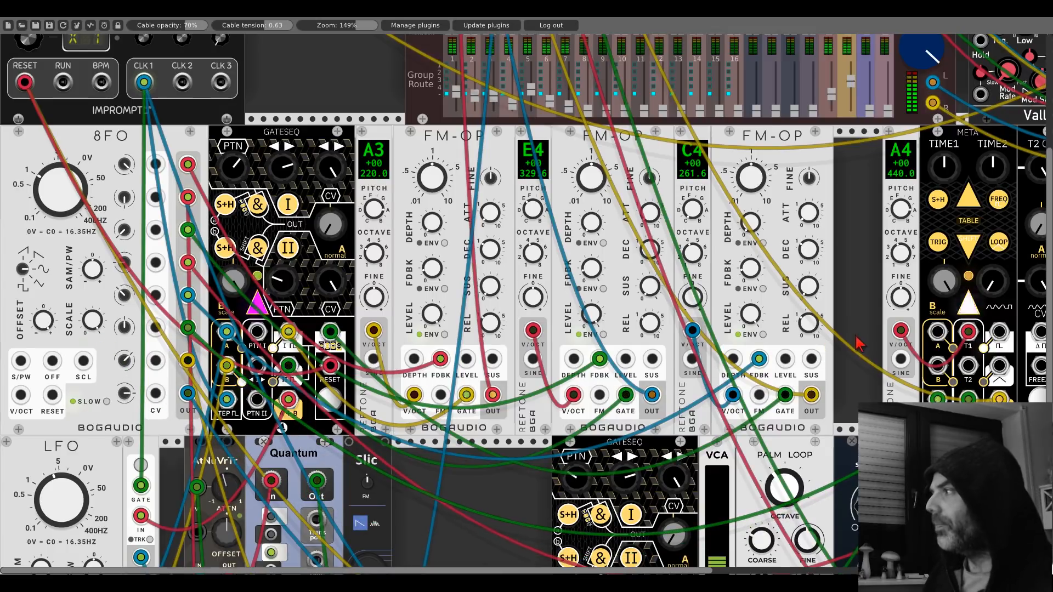
- Return META's TIME2 knob to its centre position and move the Scope away to open a gap beside META
drag(859, 338, 341, 377)
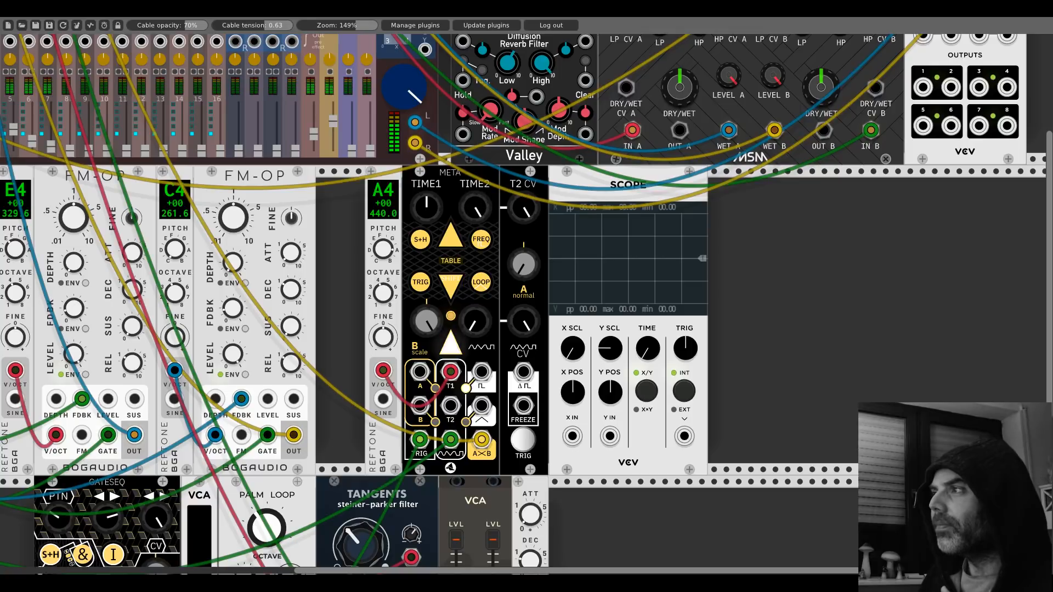
drag(470, 207, 470, 186)
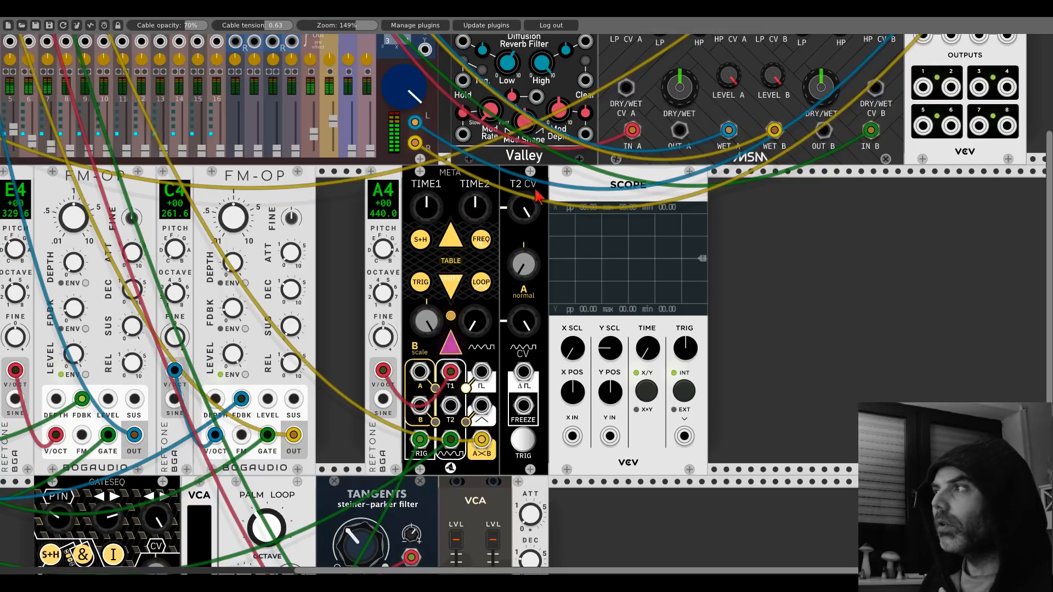
drag(562, 196, 710, 196)
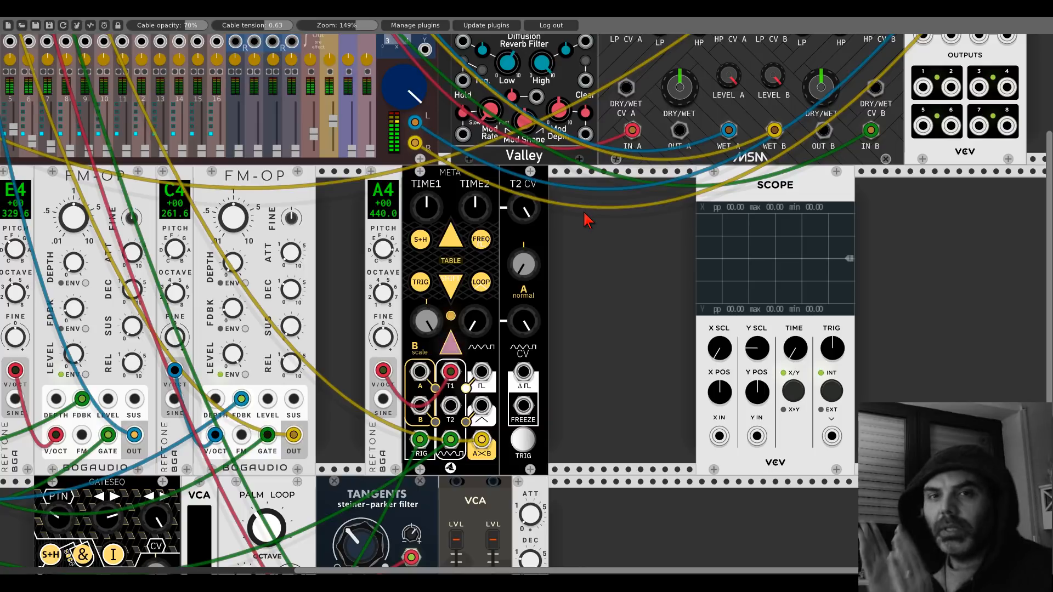
- Search for "kinks", add Audible Instruments Utilities beside META, and patch the clock's CLK 1 into its S&H TRIG input
right_click(575, 243)
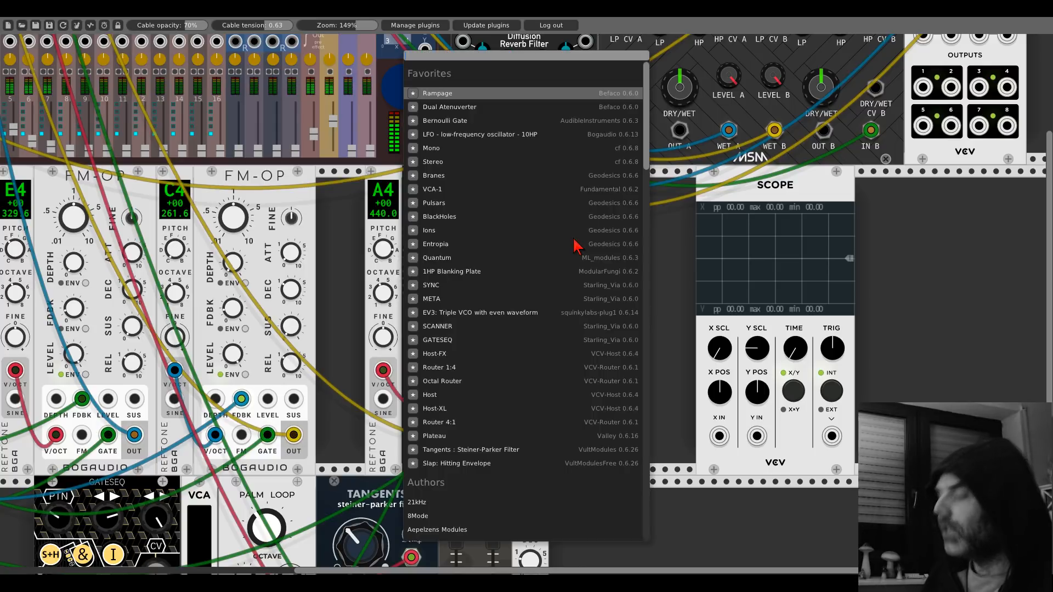
text(kinks)
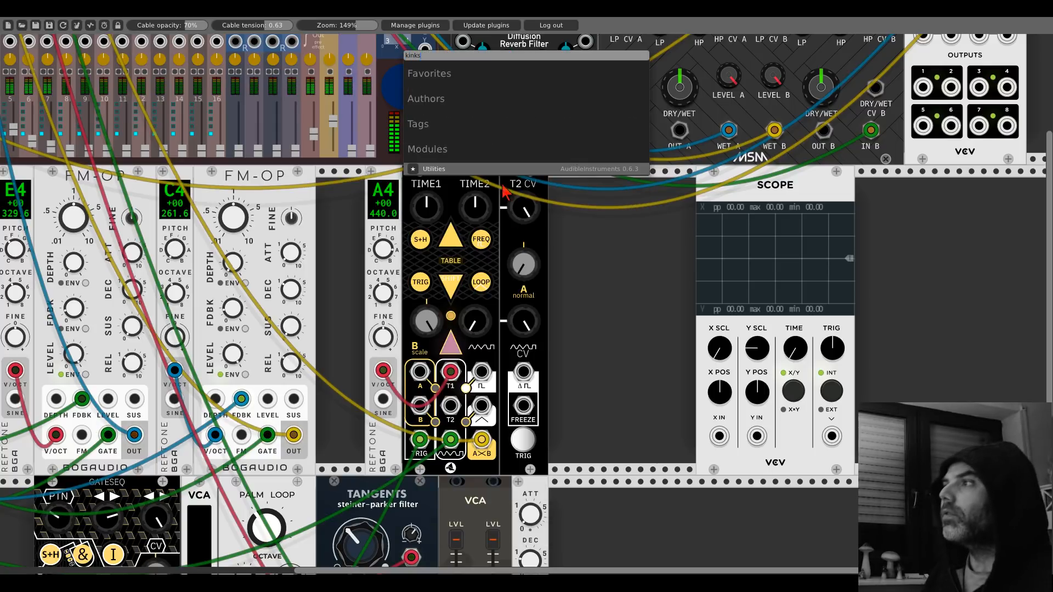
click(494, 170)
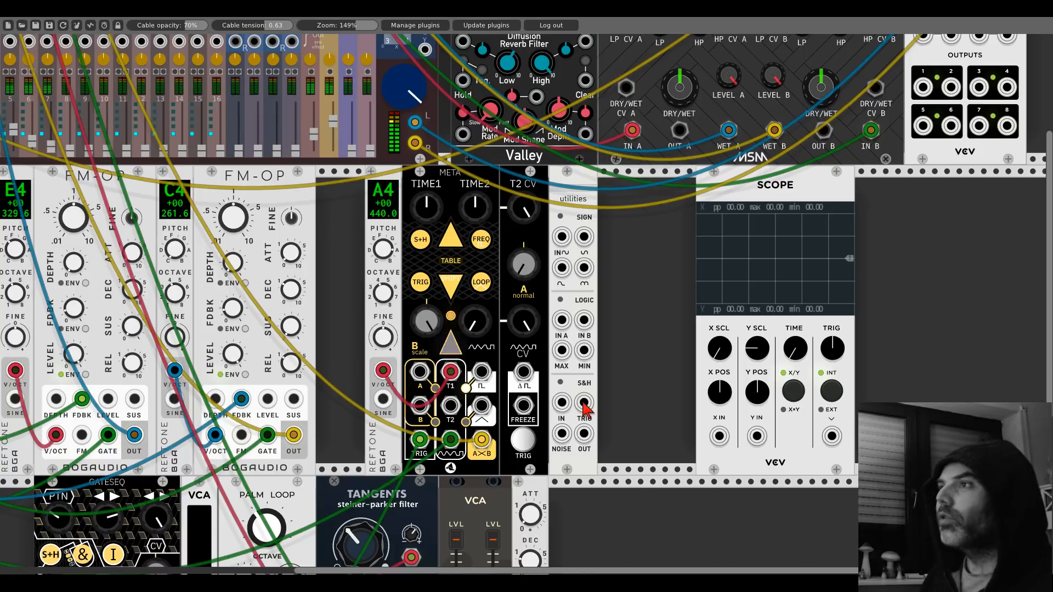
drag(584, 403, 143, 121)
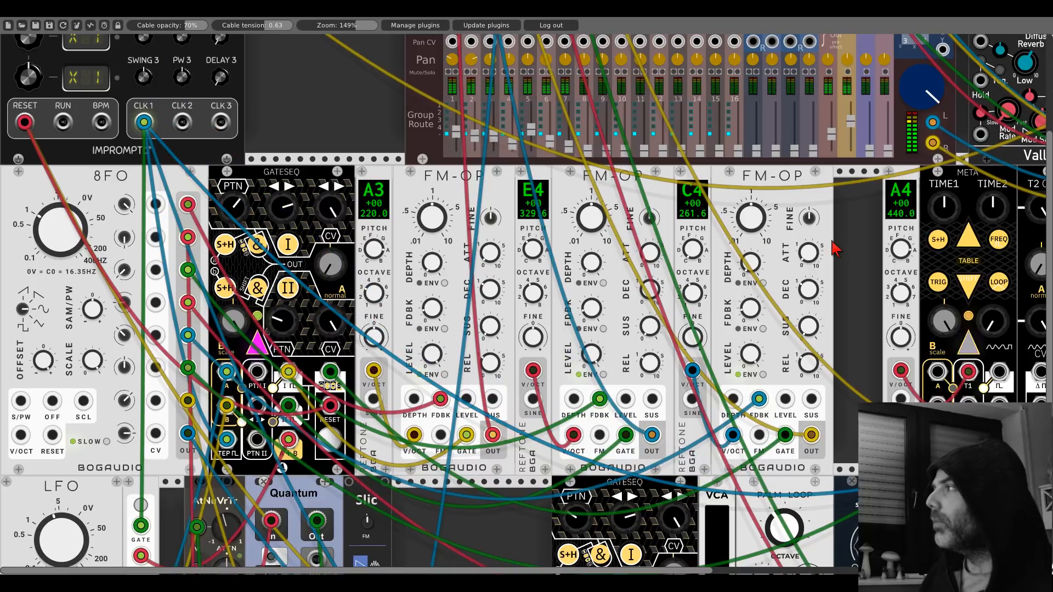
- Patch Utilities' S&H output into META's T2 input and raise META's T2 CV knob slightly
drag(832, 241, 190, 210)
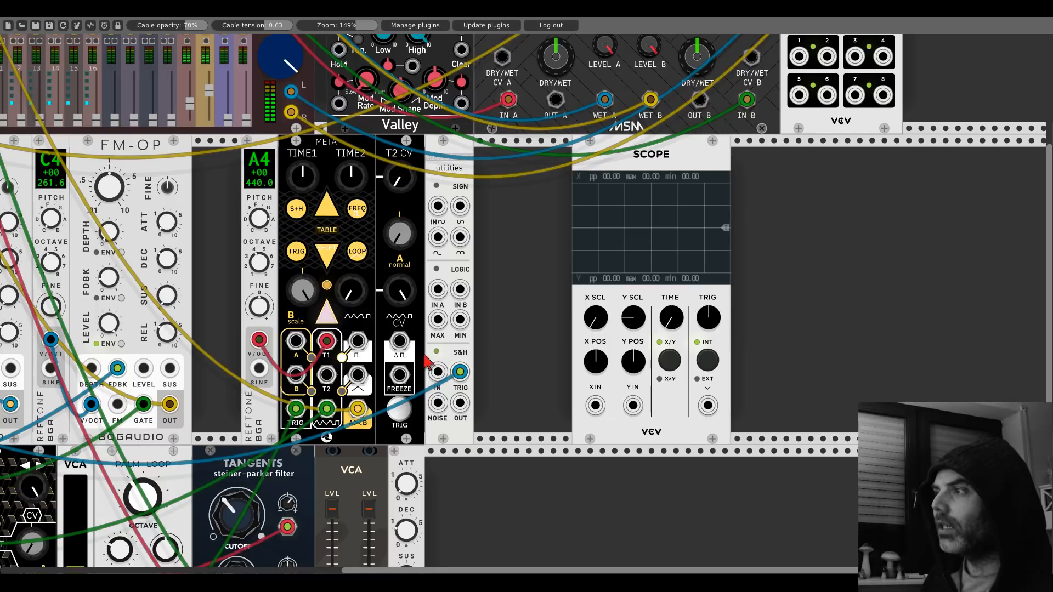
drag(460, 403, 328, 376)
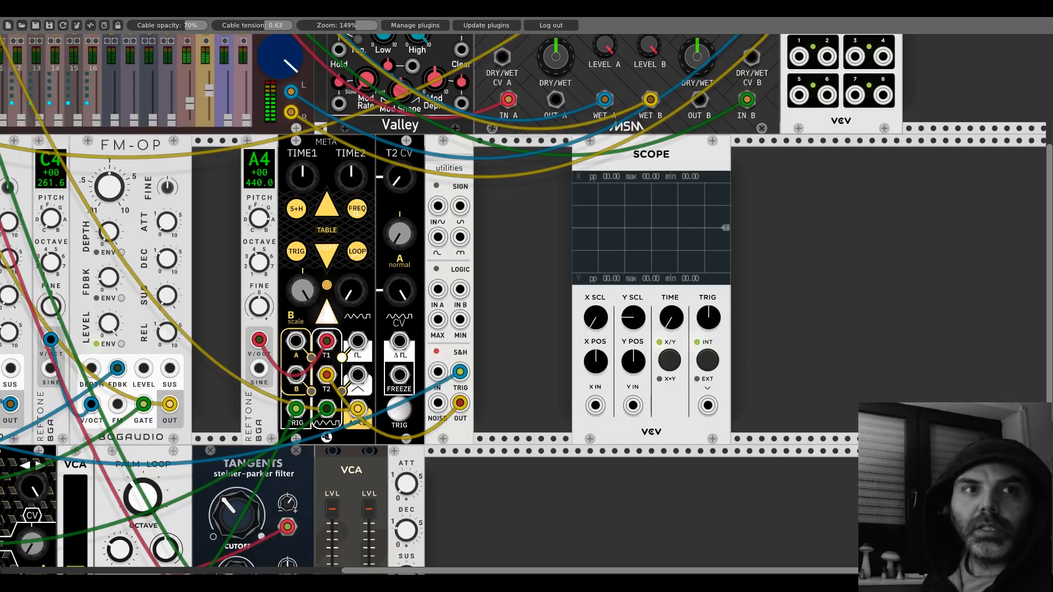
drag(407, 180, 407, 165)
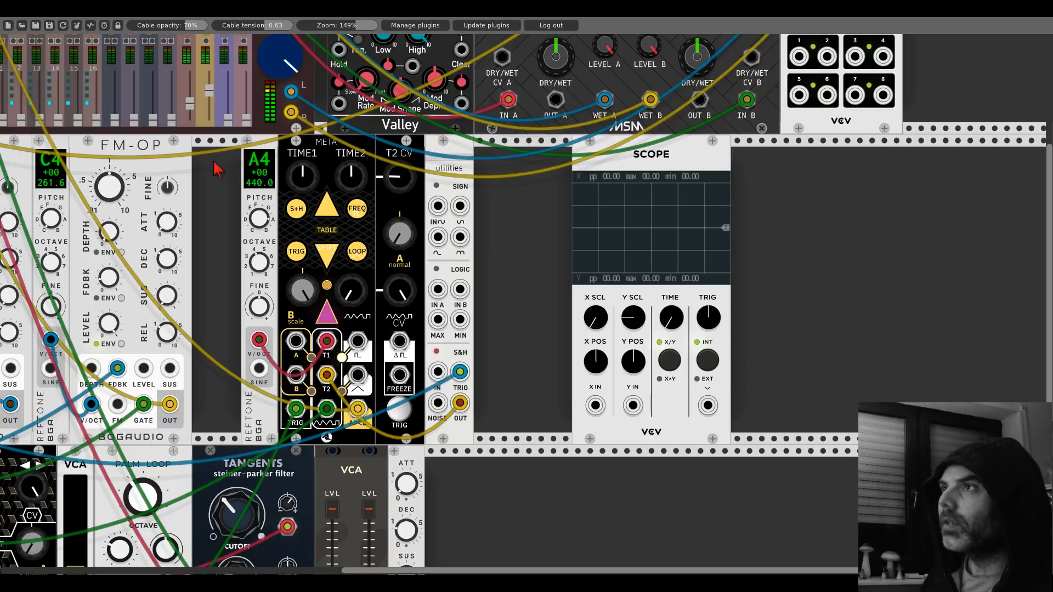
- Turn META's waveform knob fully down
drag(213, 161, 263, 231)
click(237, 224)
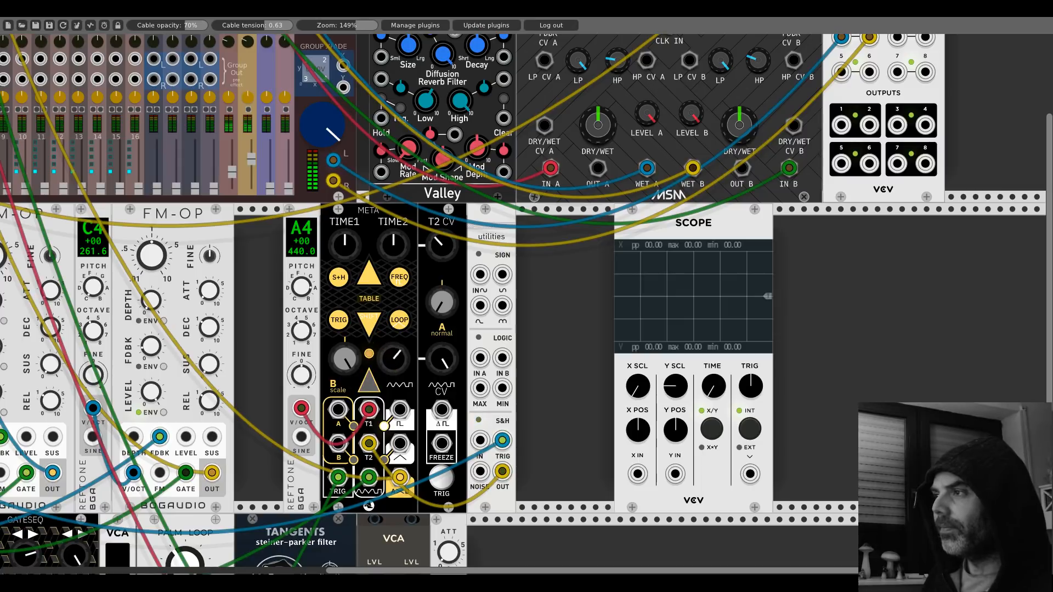
drag(394, 360, 394, 307)
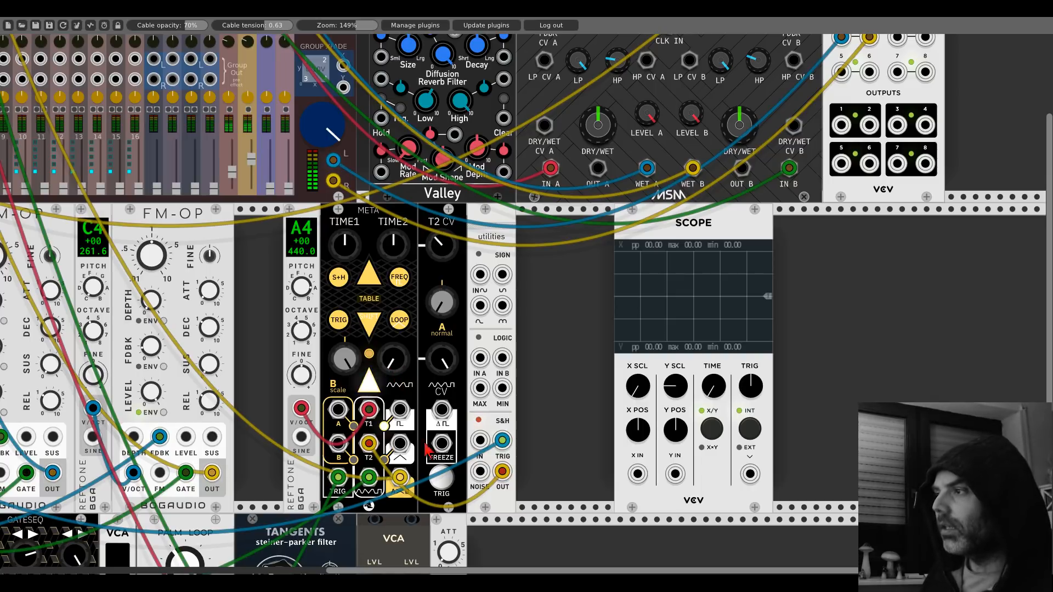
- Fire META's manual trigger repeatedly to audition the voice
click(442, 486)
click(441, 486)
click(441, 487)
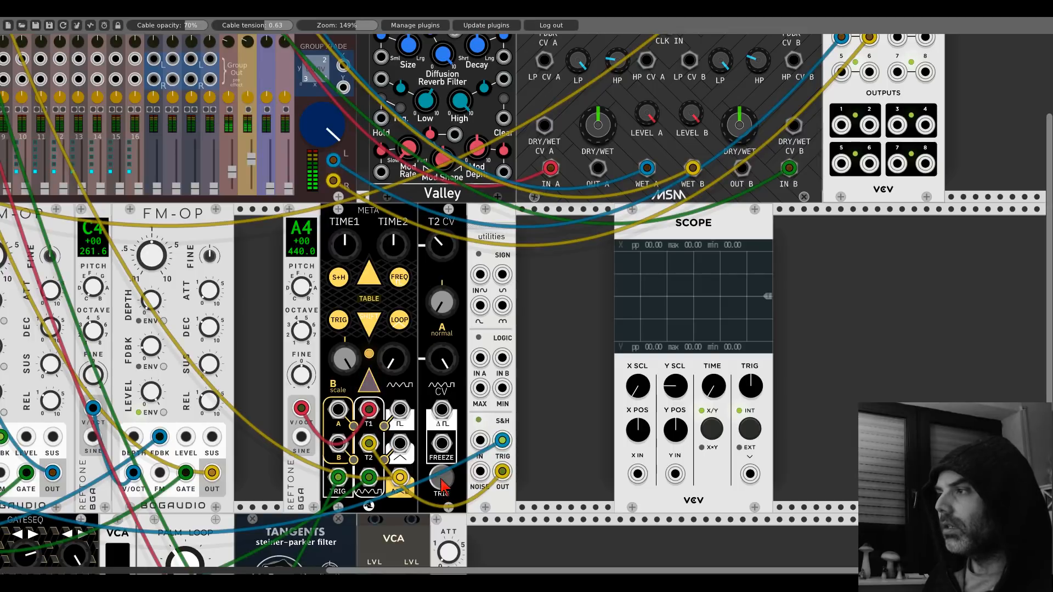
click(441, 485)
click(441, 485)
click(442, 486)
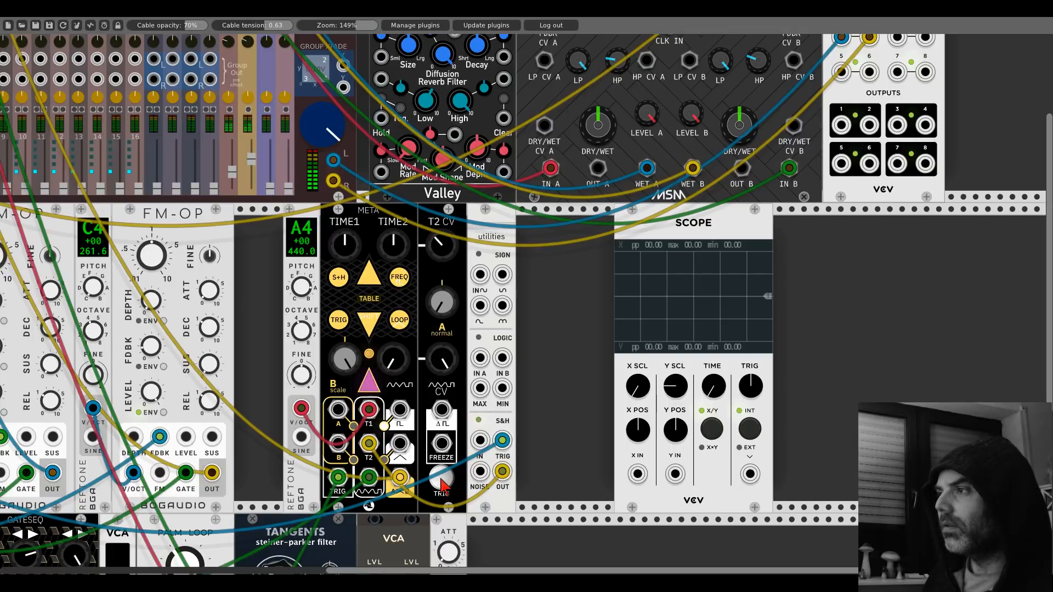
click(441, 485)
click(441, 485)
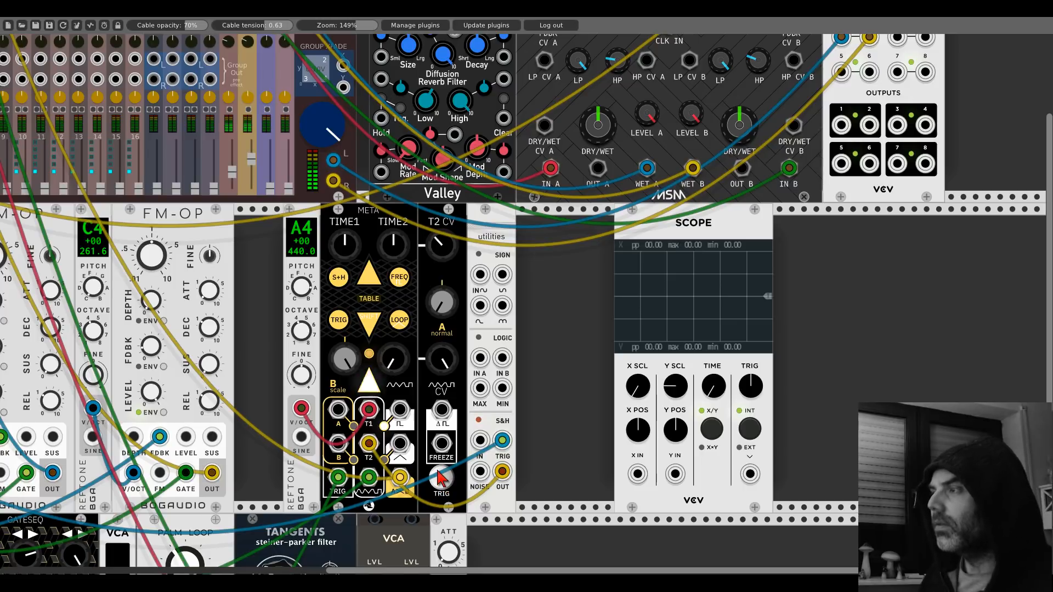
click(441, 485)
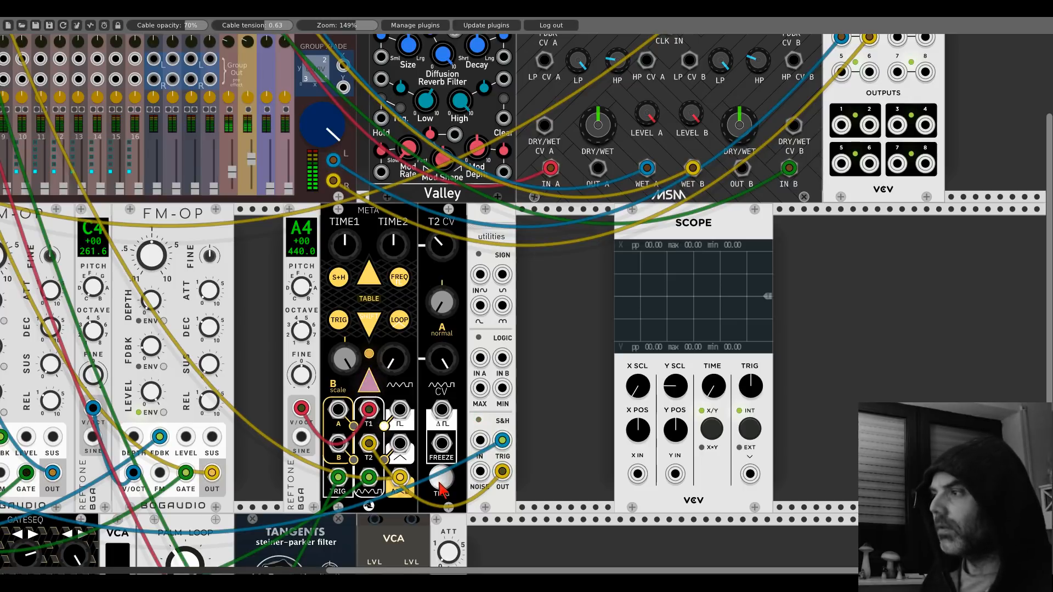
click(441, 486)
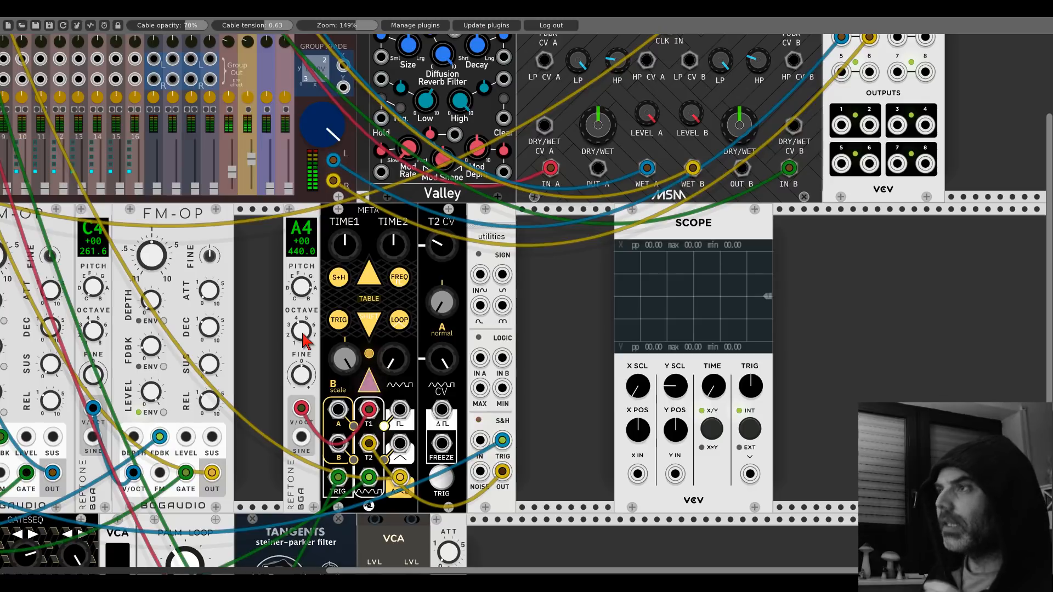
- Audition E4 on META's REFTONE and restore its pitch to A4
drag(301, 286, 301, 293)
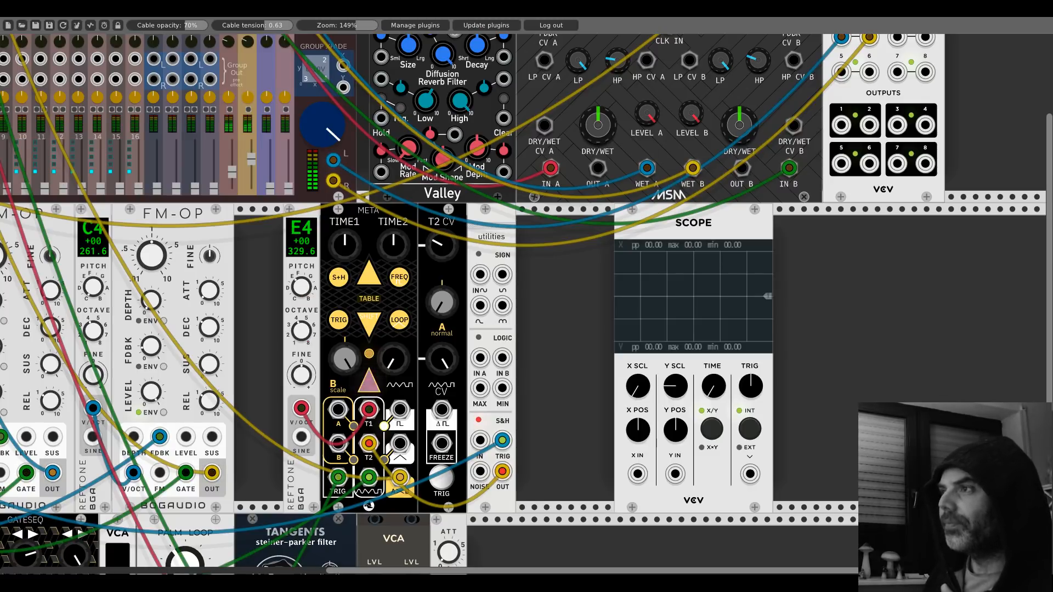
drag(301, 286, 301, 271)
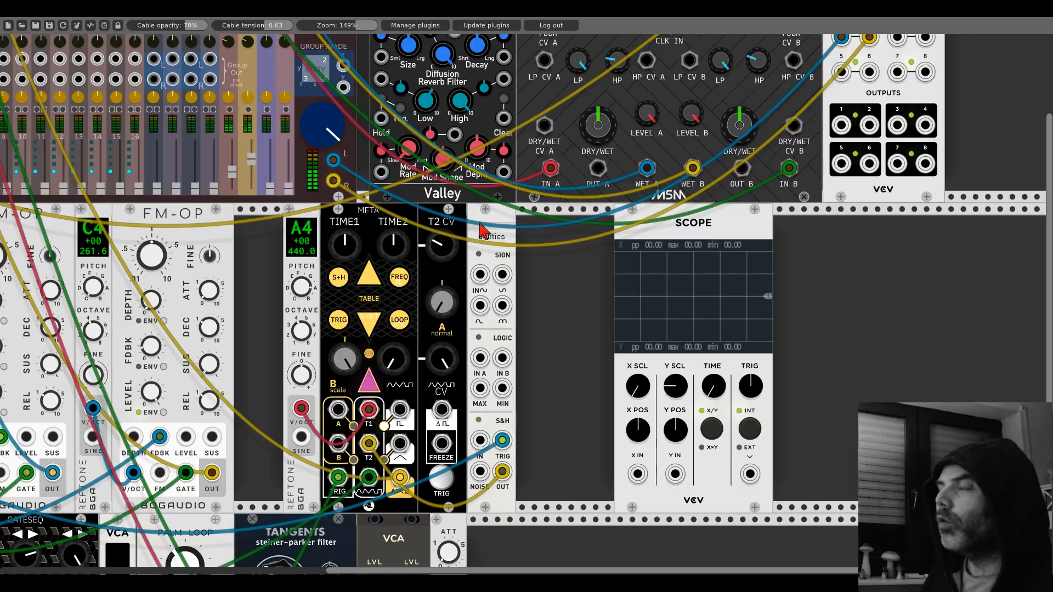
- Move Utilities, META and its REFTONE along the row against the Scope, opening a gap after the third FM-OP
drag(480, 224, 584, 220)
drag(437, 215, 554, 224)
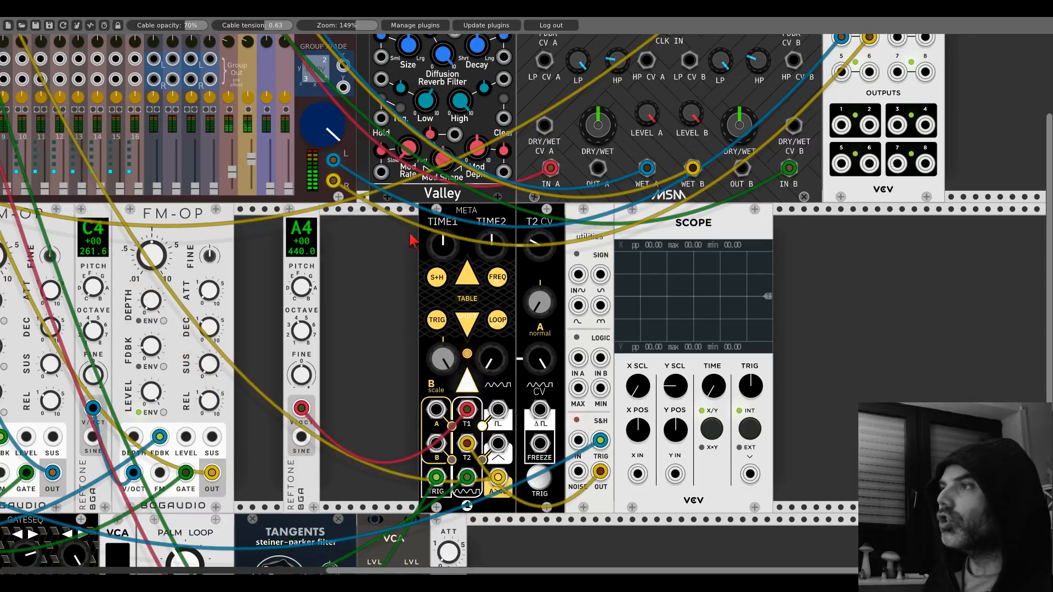
drag(367, 245, 965, 185)
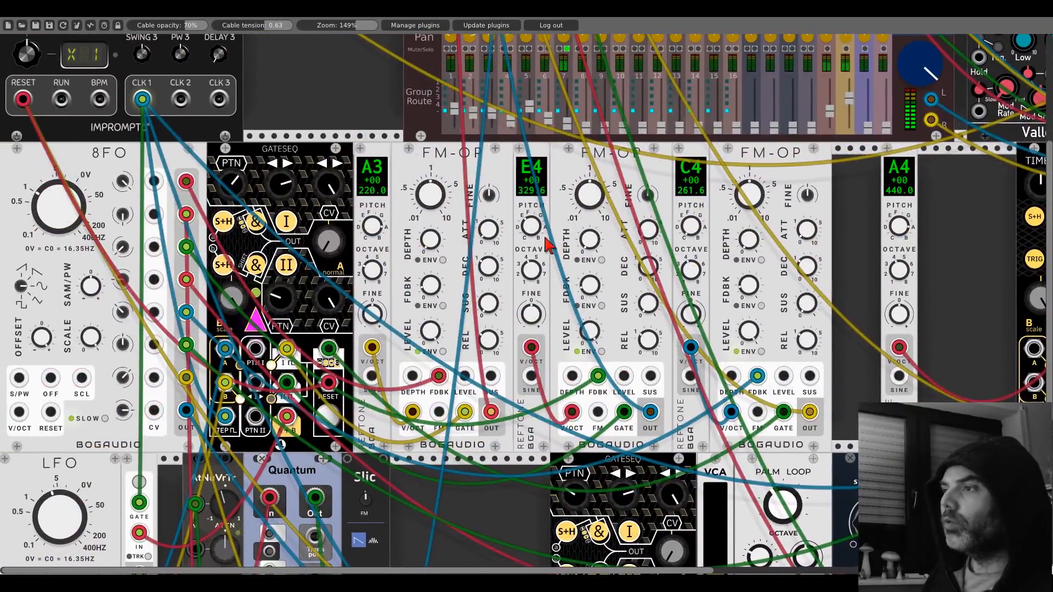
scroll(546, 245, down, 5)
scroll(545, 245, up, 6)
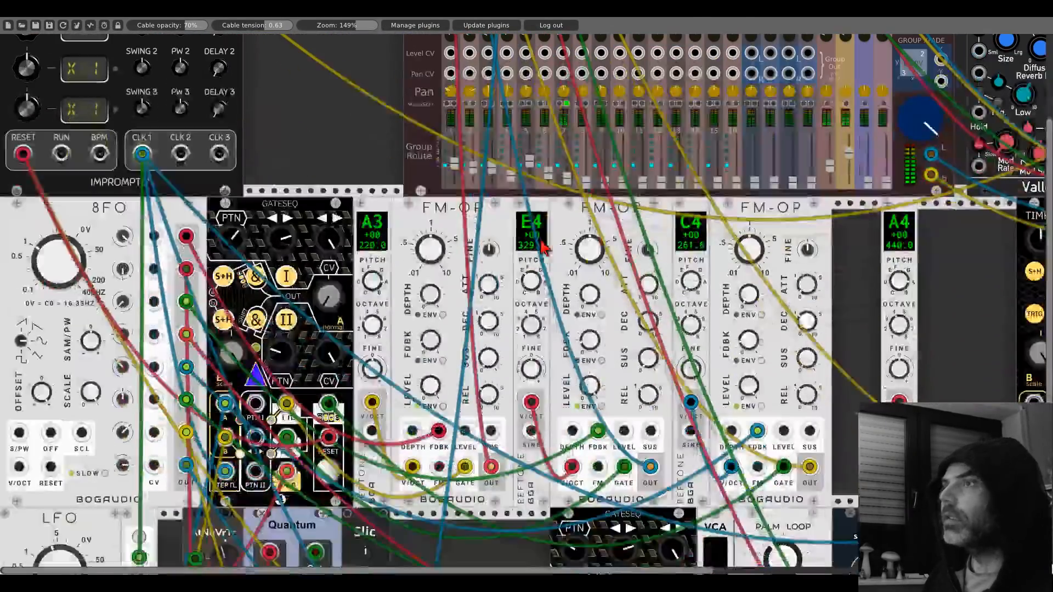
drag(846, 271, 363, 265)
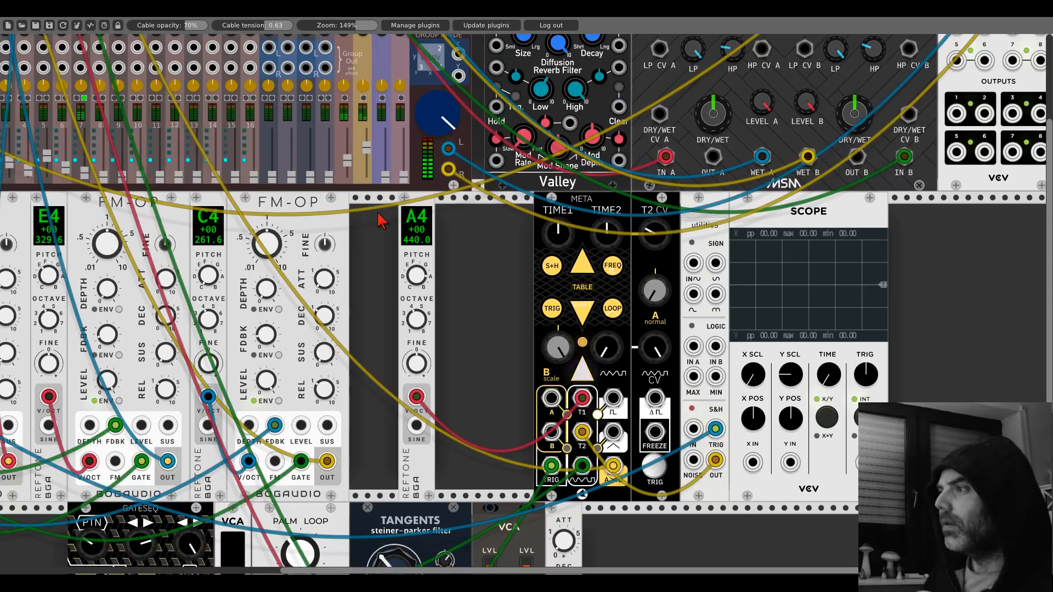
drag(428, 211, 526, 210)
- Take mixer channel 7 out of solo to bring back the full mix
drag(392, 230, 792, 370)
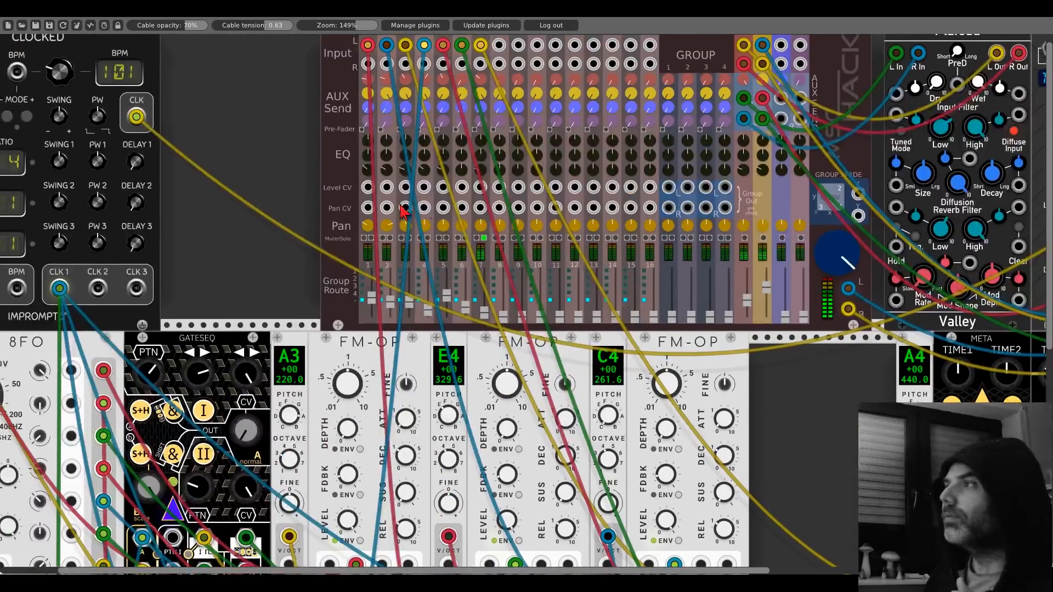
click(484, 239)
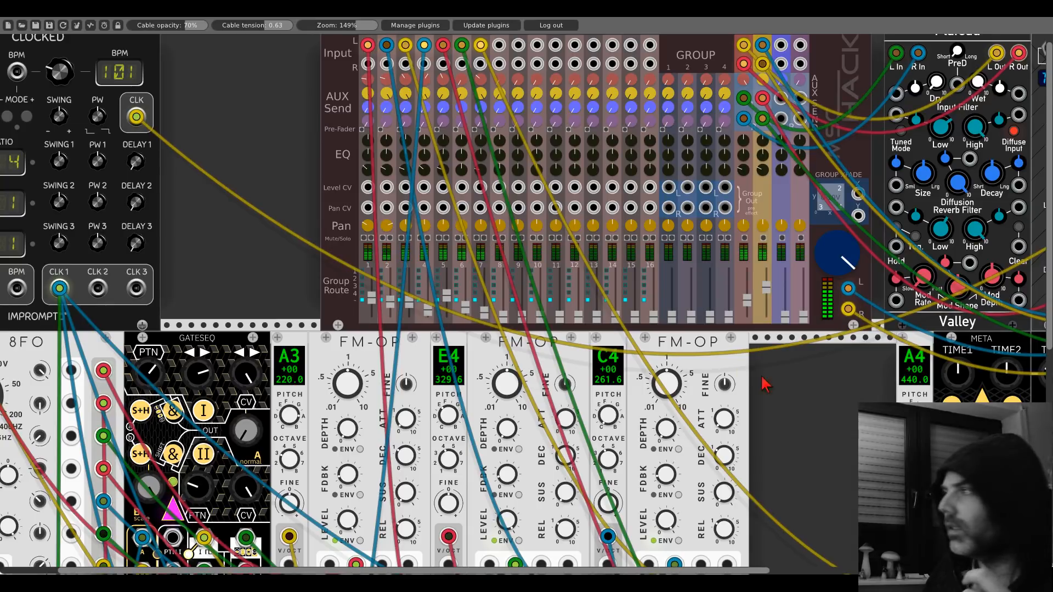
drag(766, 386, 263, 272)
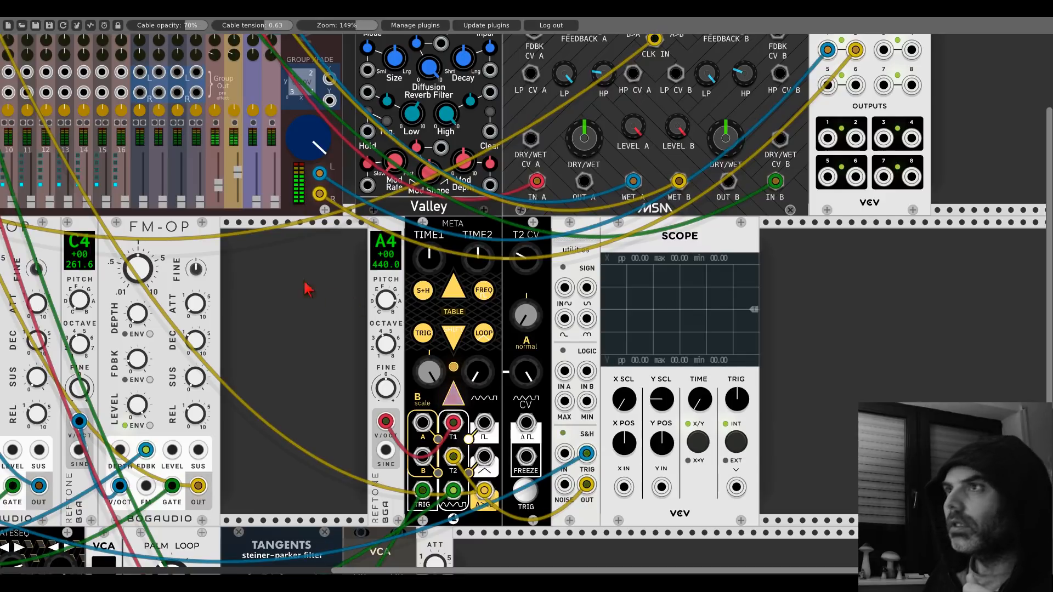
drag(307, 289, 416, 330)
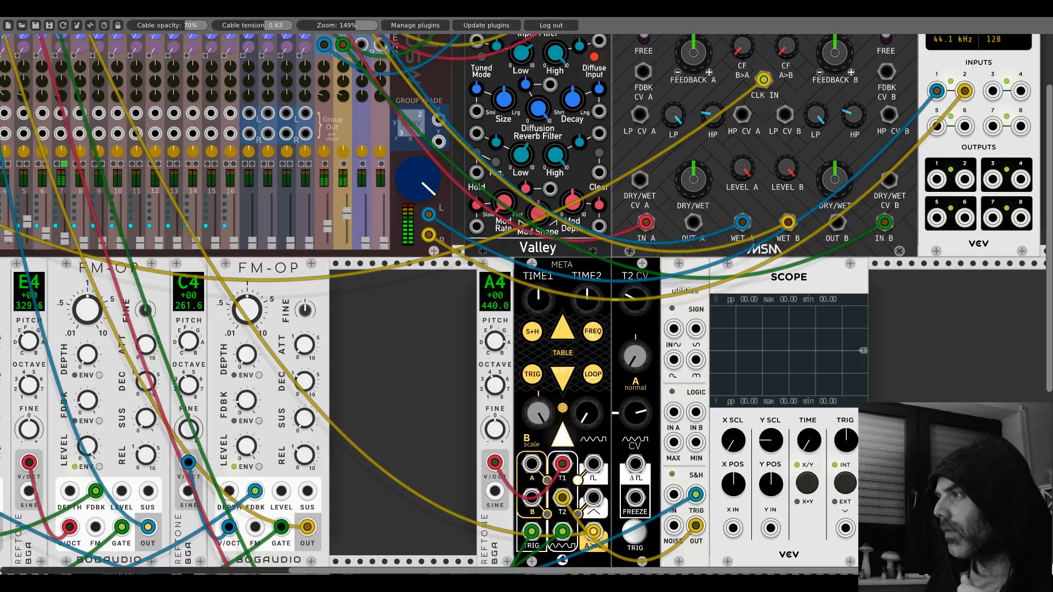
scroll(447, 324, left, 8)
scroll(447, 323, up, 3)
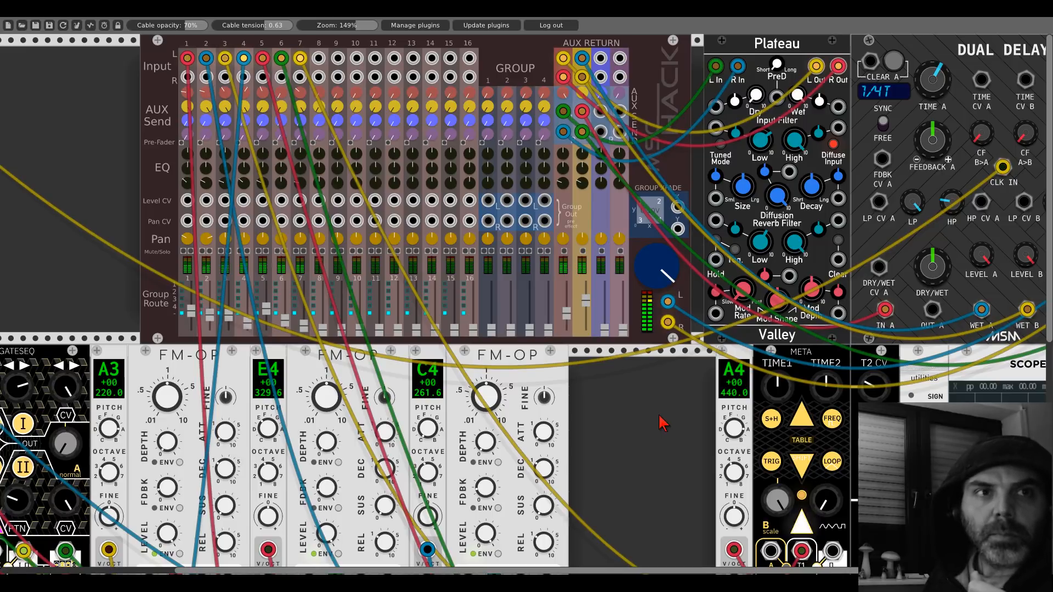
- Try E5 and E4 on META's REFTONE and return it to A4
drag(670, 427, 231, 222)
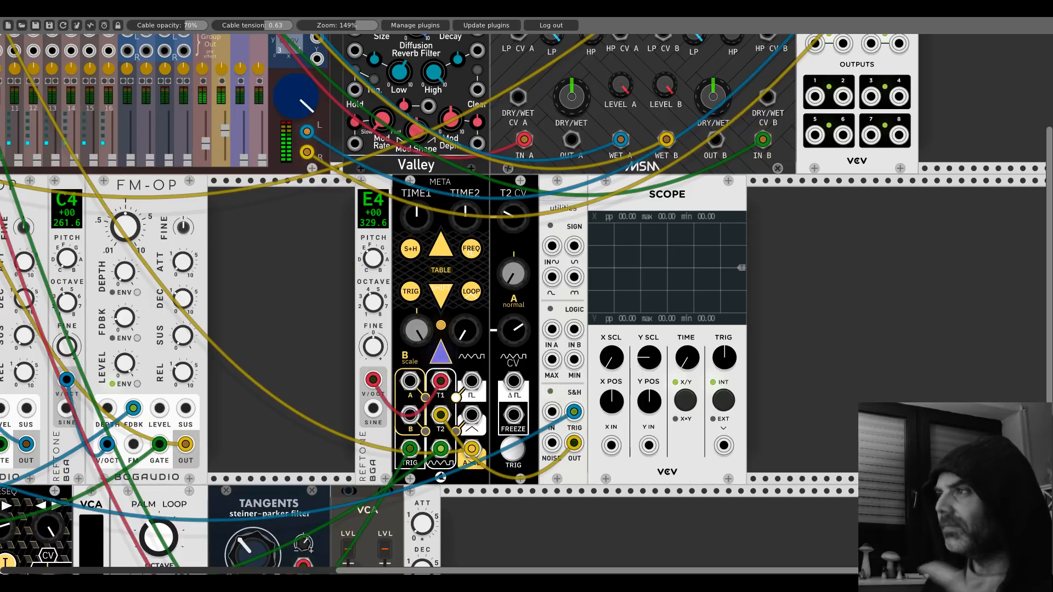
drag(377, 295, 377, 281)
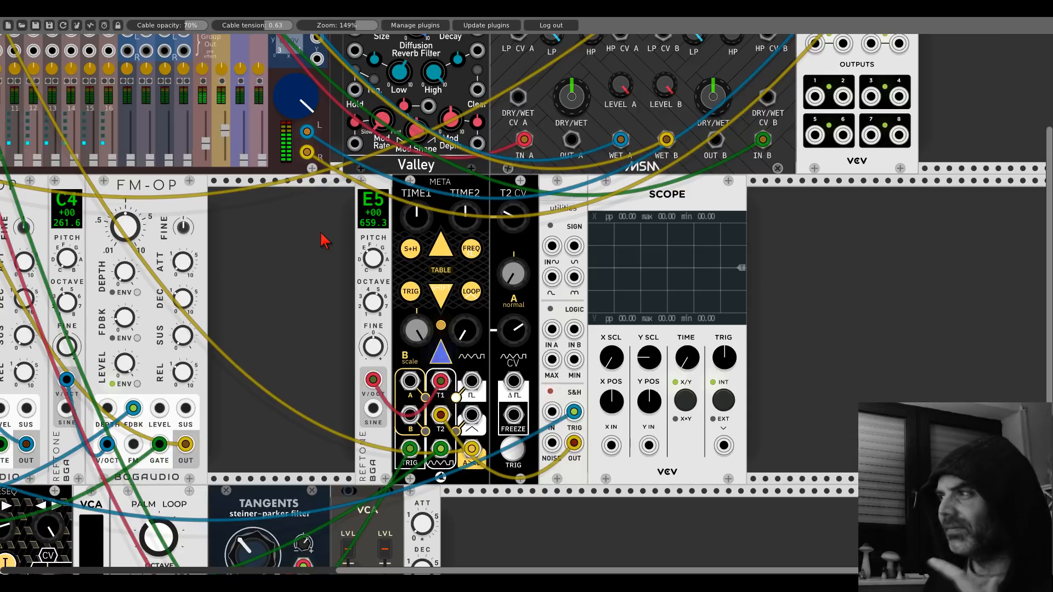
drag(373, 298, 373, 315)
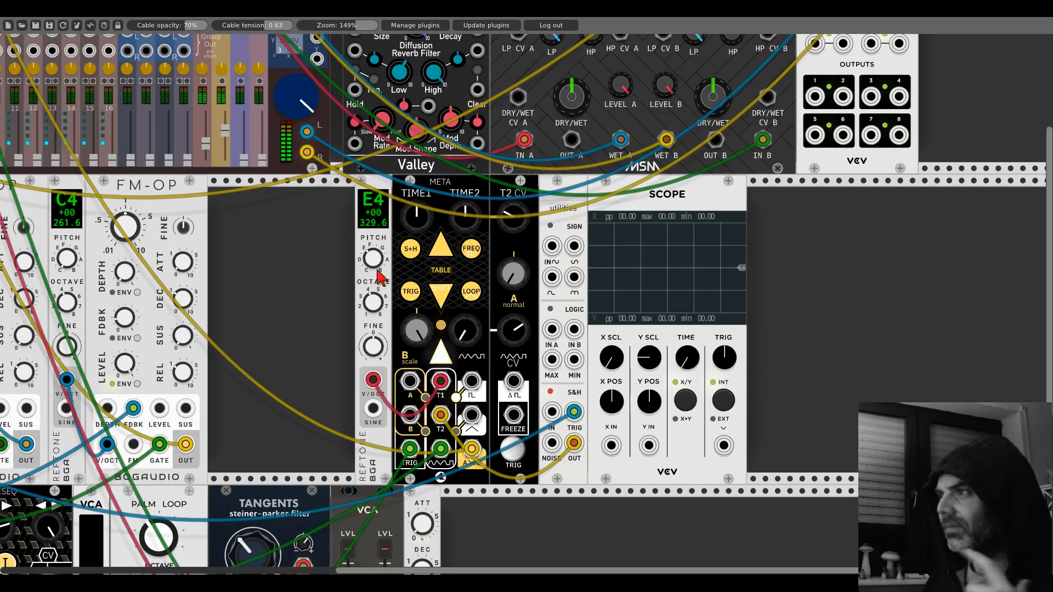
drag(376, 269, 376, 242)
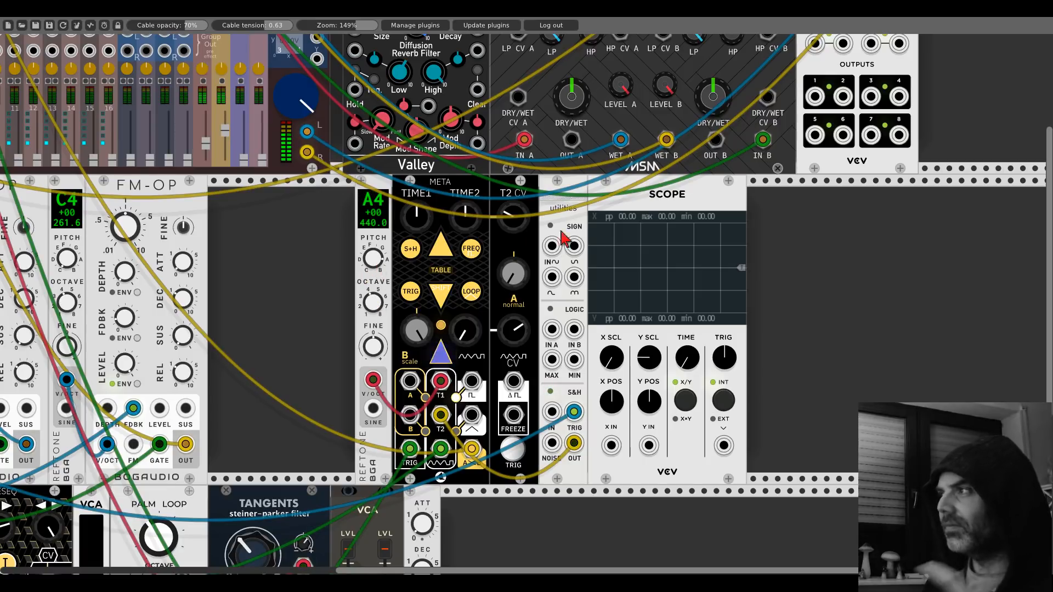
- Move the Scope, Utilities, META and its REFTONE farther along the row to widen the gap after the third FM-OP
drag(602, 221, 786, 215)
drag(561, 198, 761, 208)
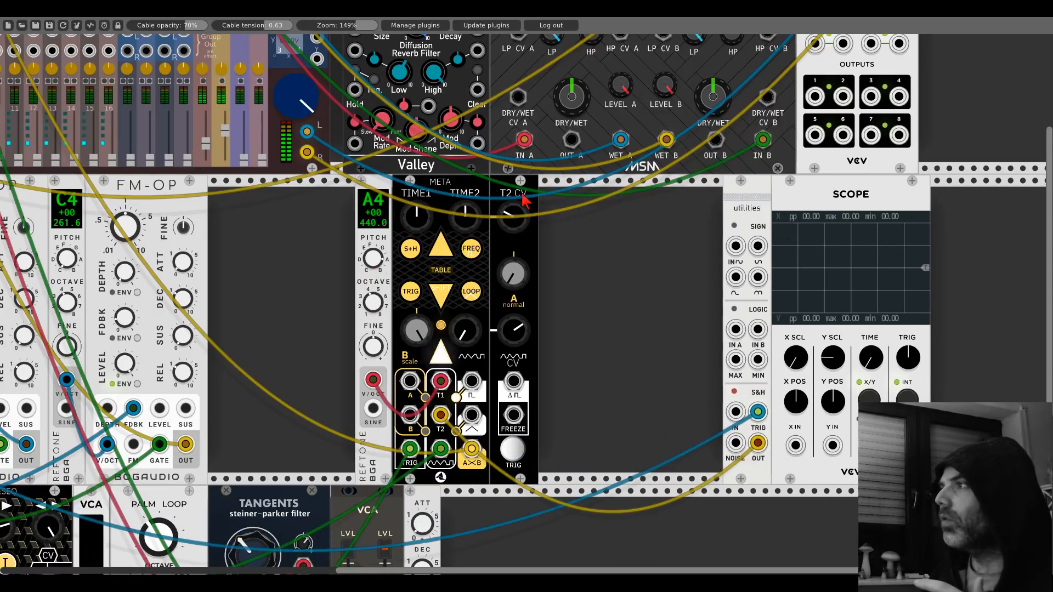
drag(522, 195, 740, 214)
drag(377, 197, 603, 215)
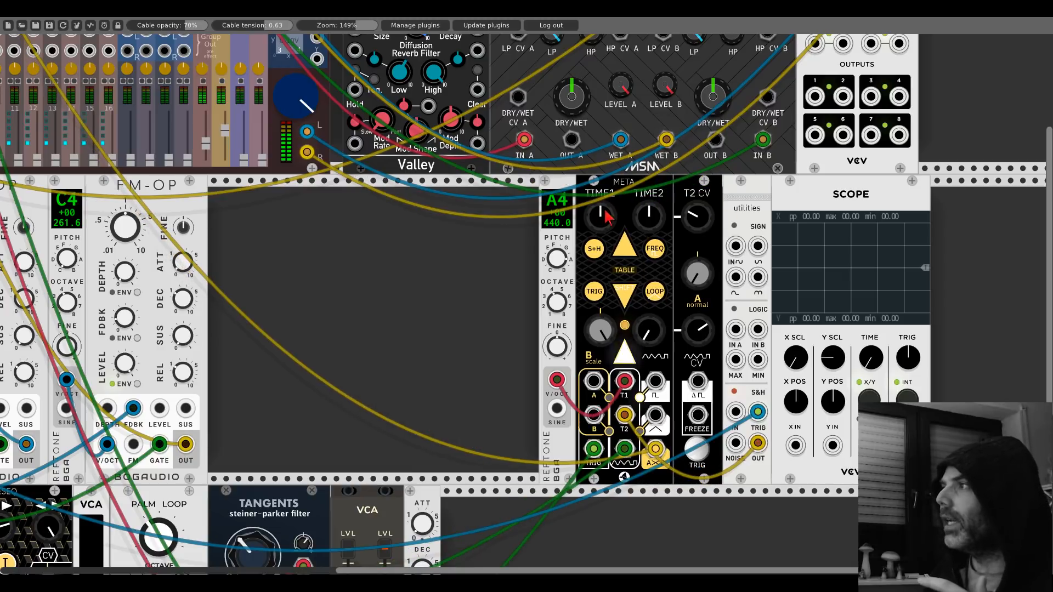
- Search for "consta" and add the ML_modules Constants module in the gap before META's REFTONE
right_click(388, 294)
text(consta)
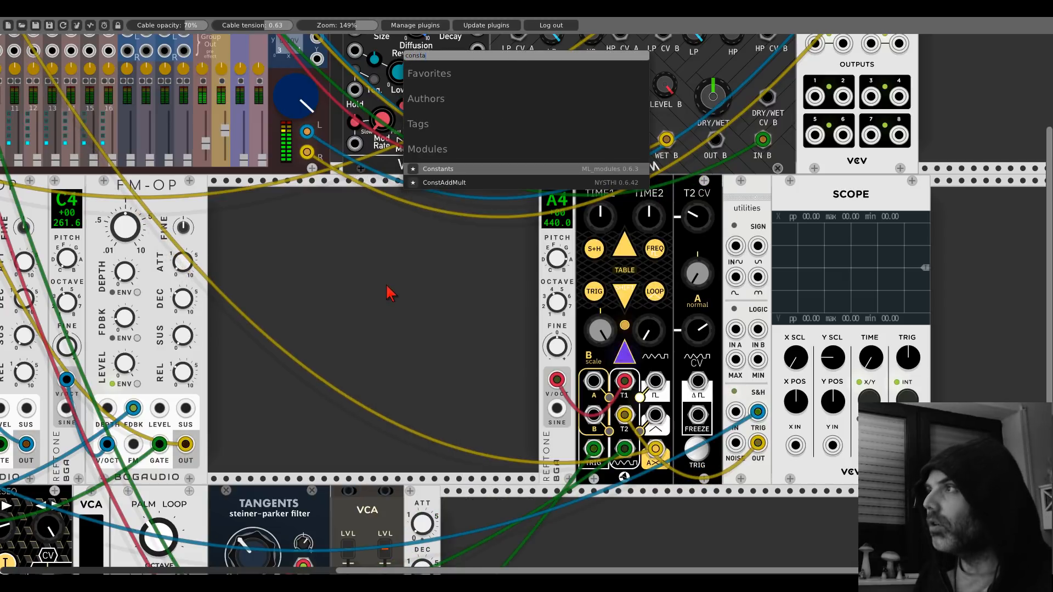
click(453, 168)
- Search for "sequent", add the SS-2 switch beside Constants, and patch Constants' -3 semitone output into its first input
right_click(466, 242)
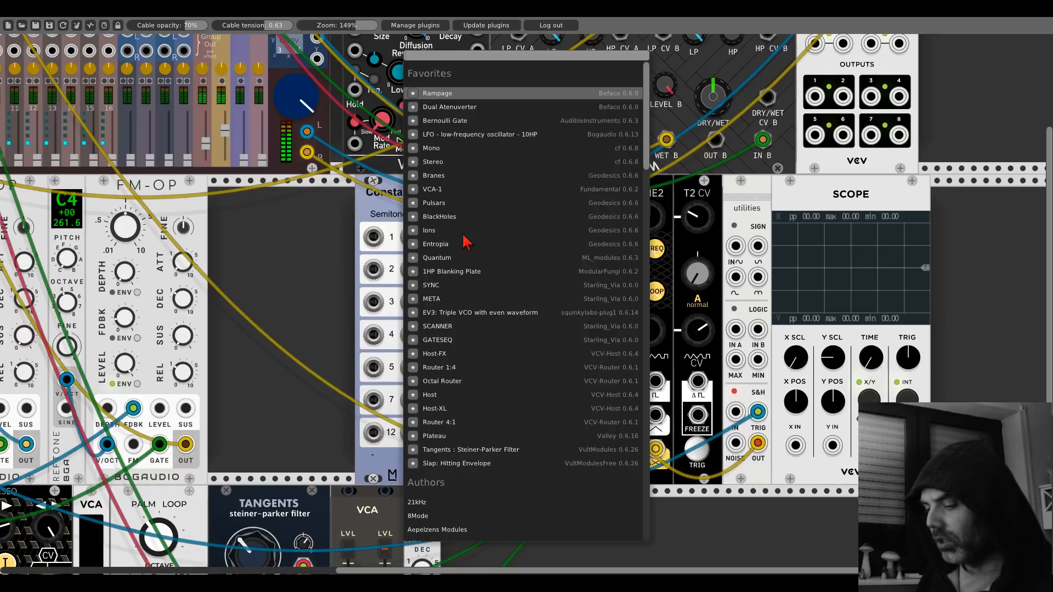
text(sequ)
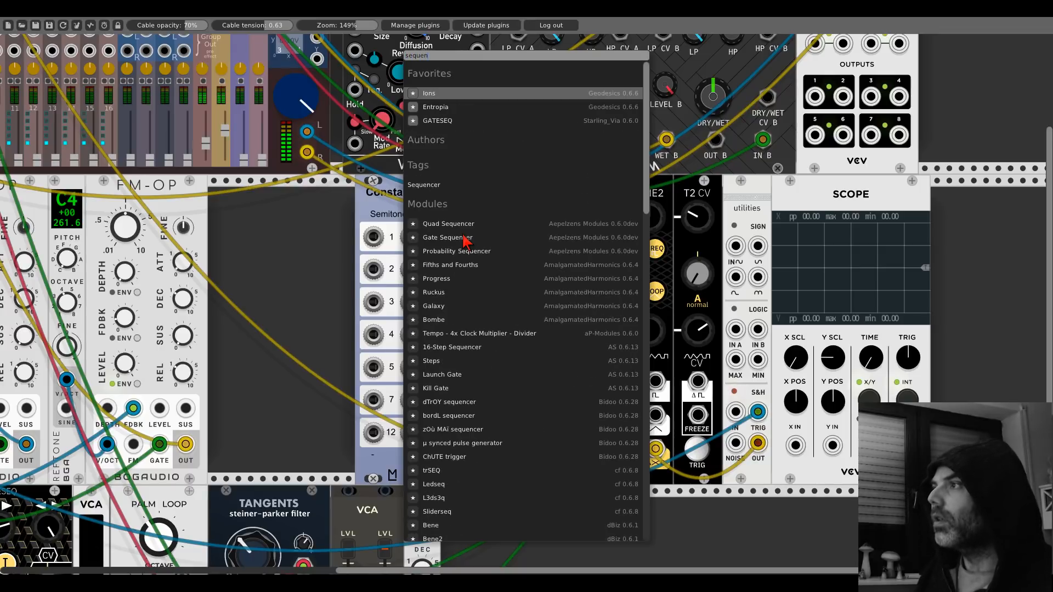
text(en)
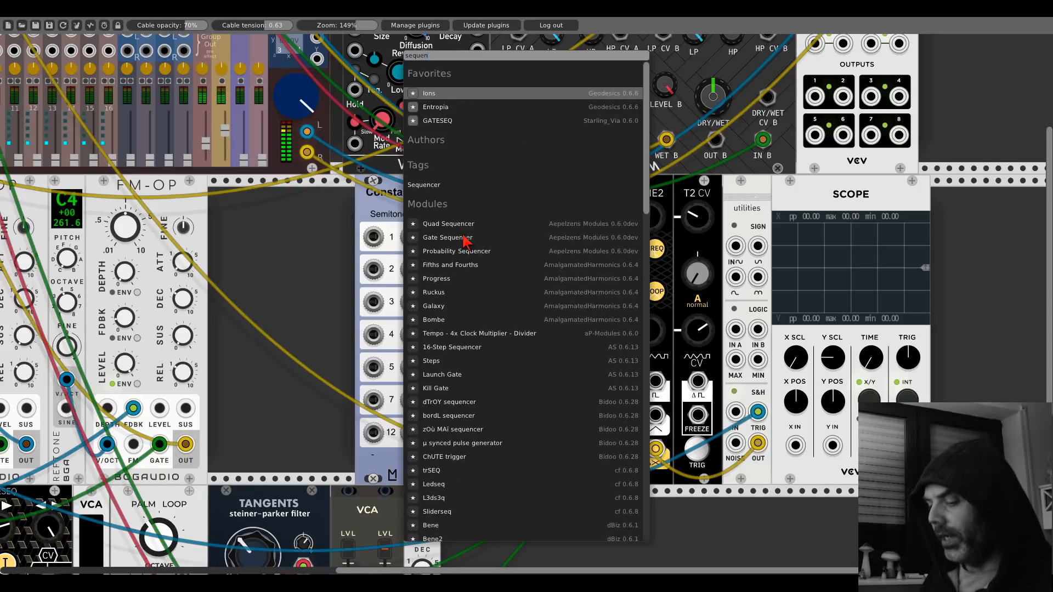
text(t)
click(487, 187)
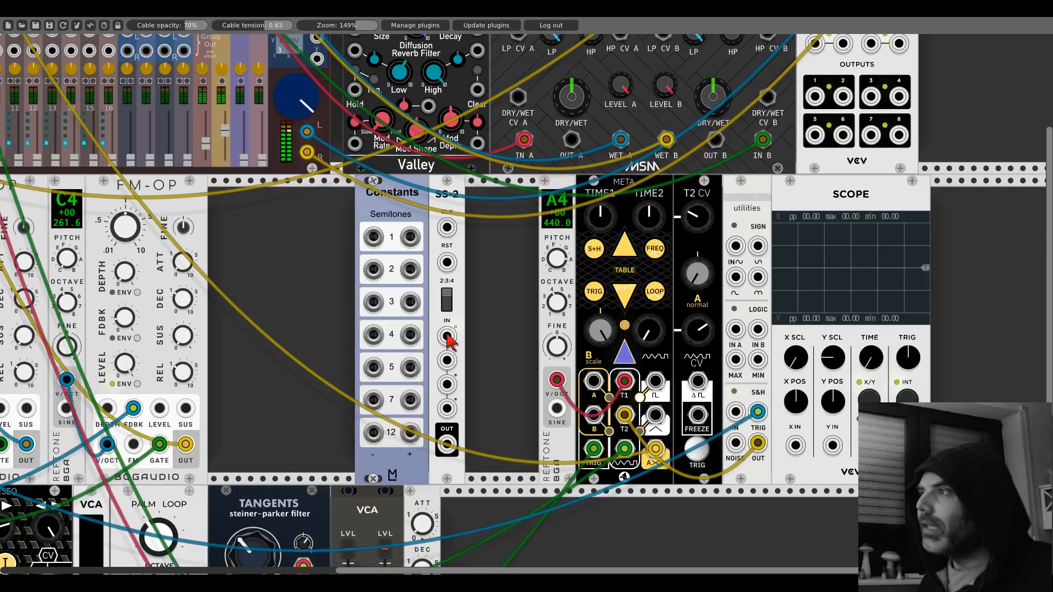
drag(447, 337, 373, 301)
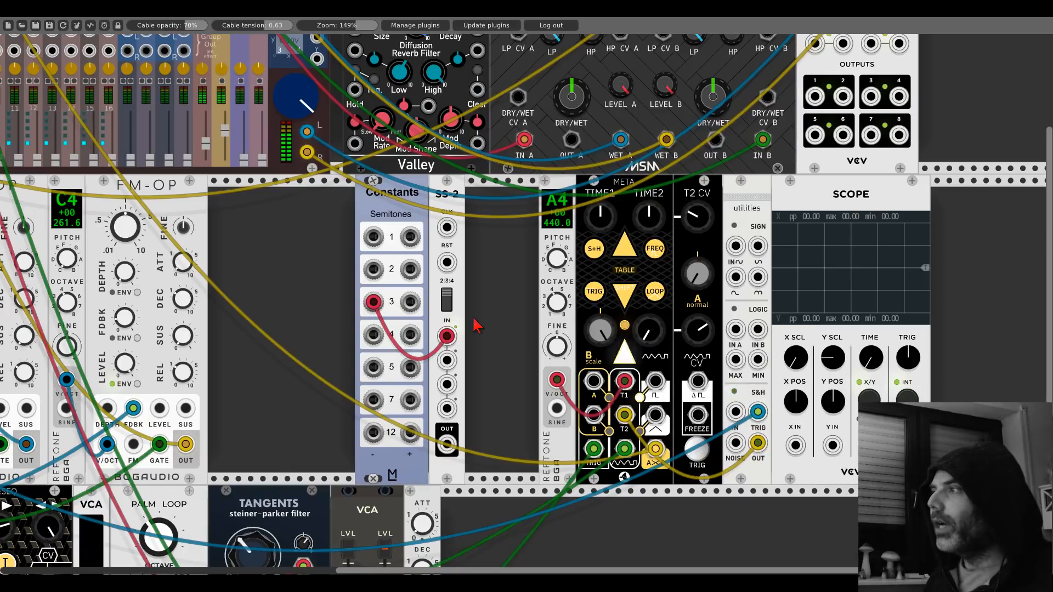
- Delete META's REFTONE and patch SS-2's output into META's T1 input in its place
right_click(551, 183)
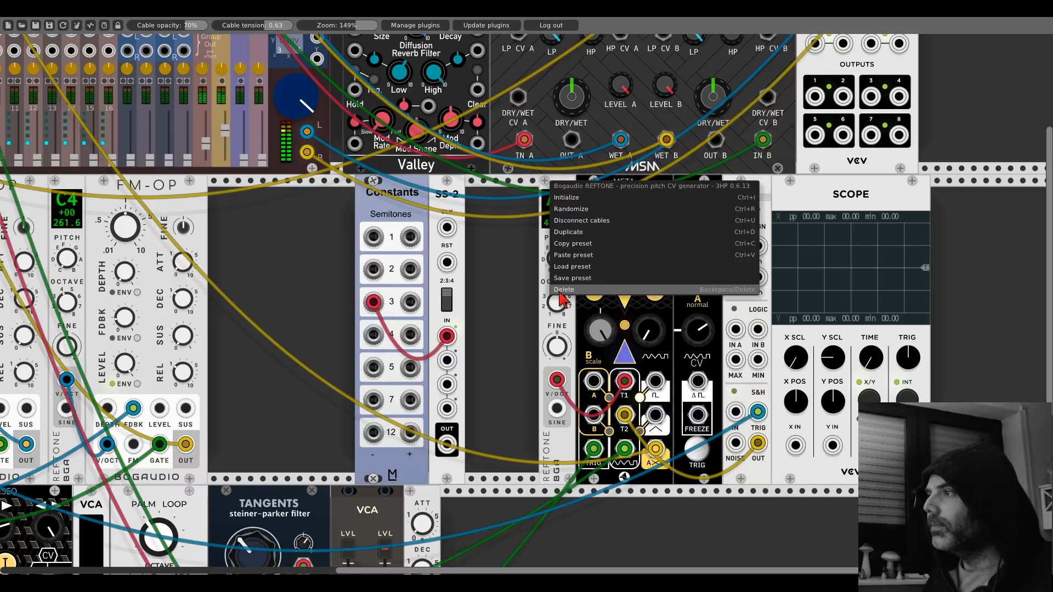
click(561, 291)
drag(447, 444, 625, 381)
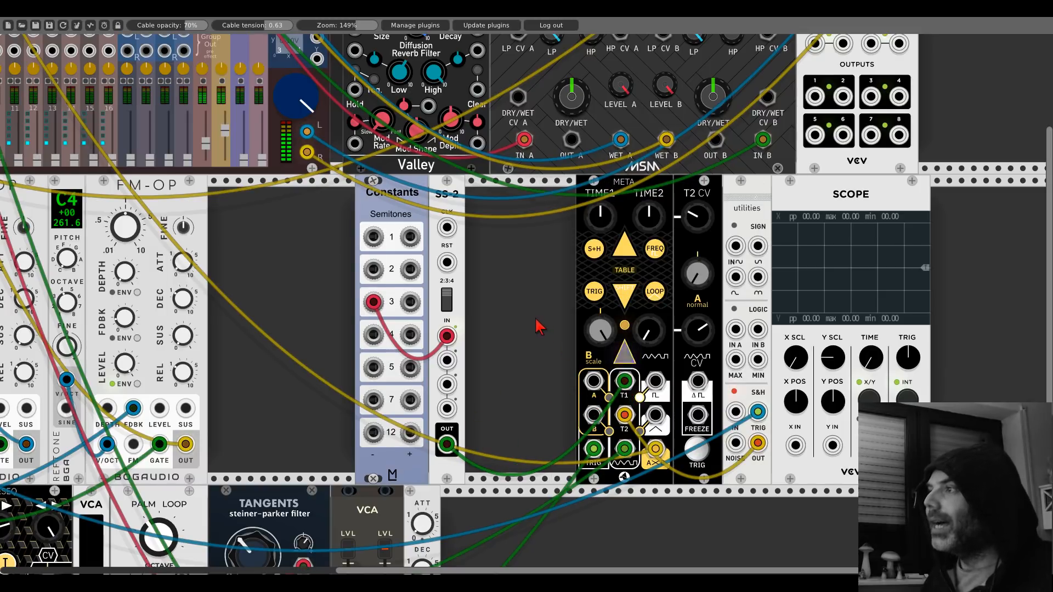
- Add the 21kHz D∞ pitch tools module beside SS-2 and patch it between SS-2's output and META's T1 input
right_click(508, 321)
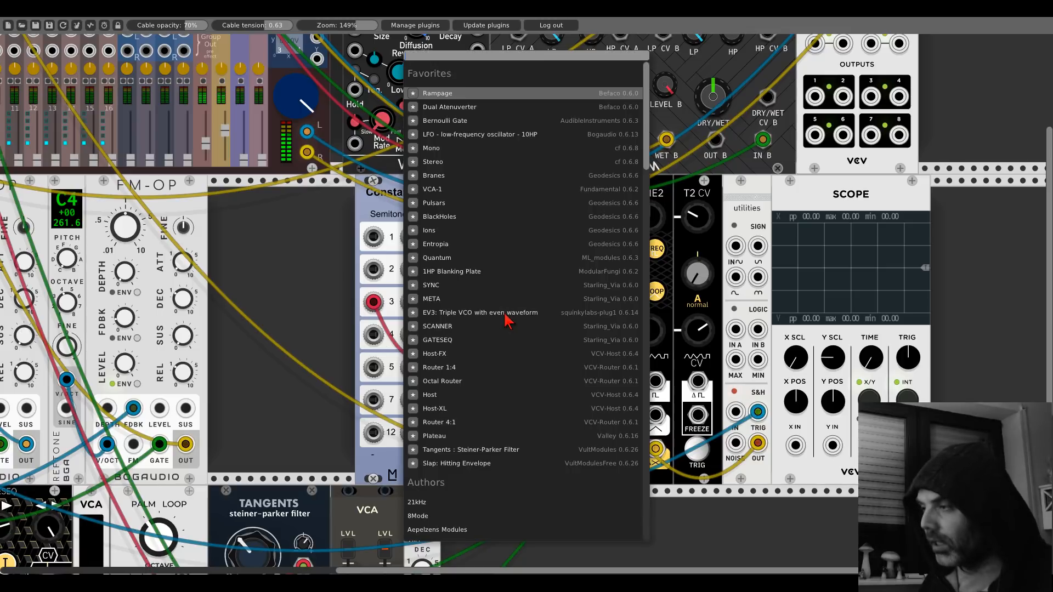
click(439, 93)
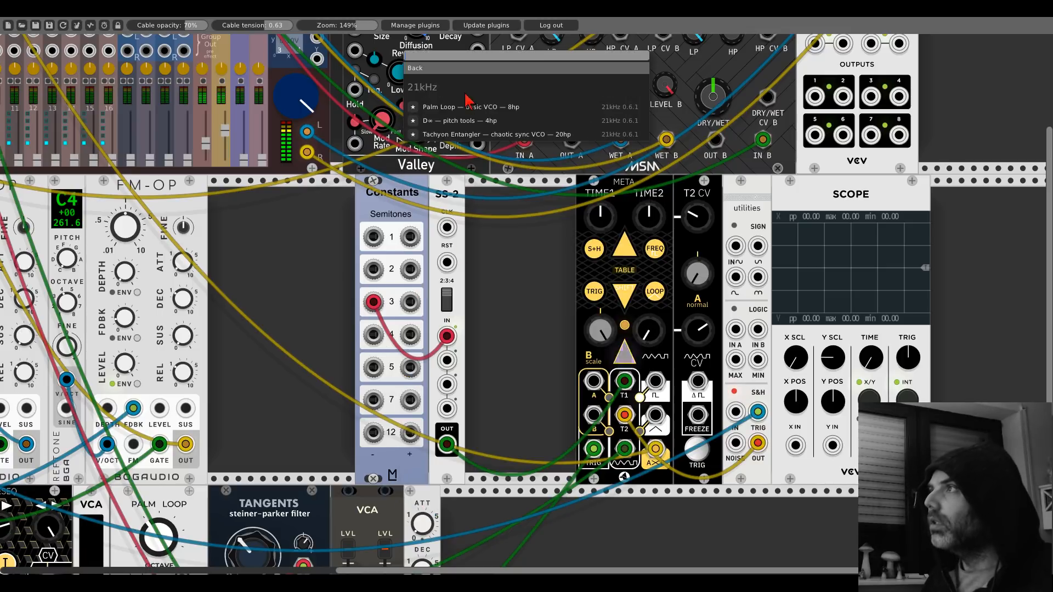
click(451, 121)
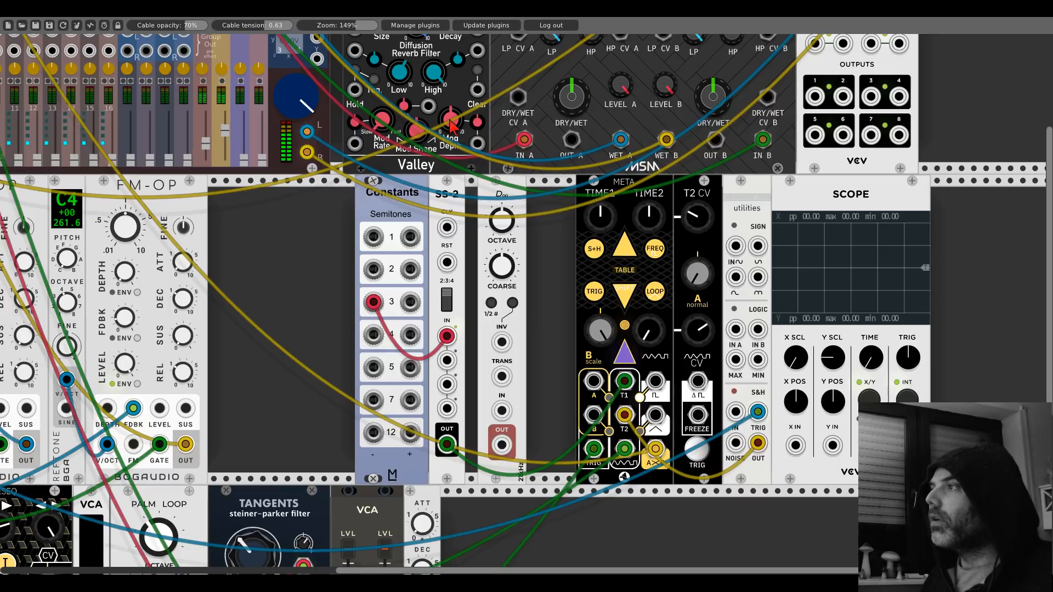
mouse_move(625, 382)
mouse_down()
mouse_move(501, 410)
mouse_move(624, 381)
mouse_up()
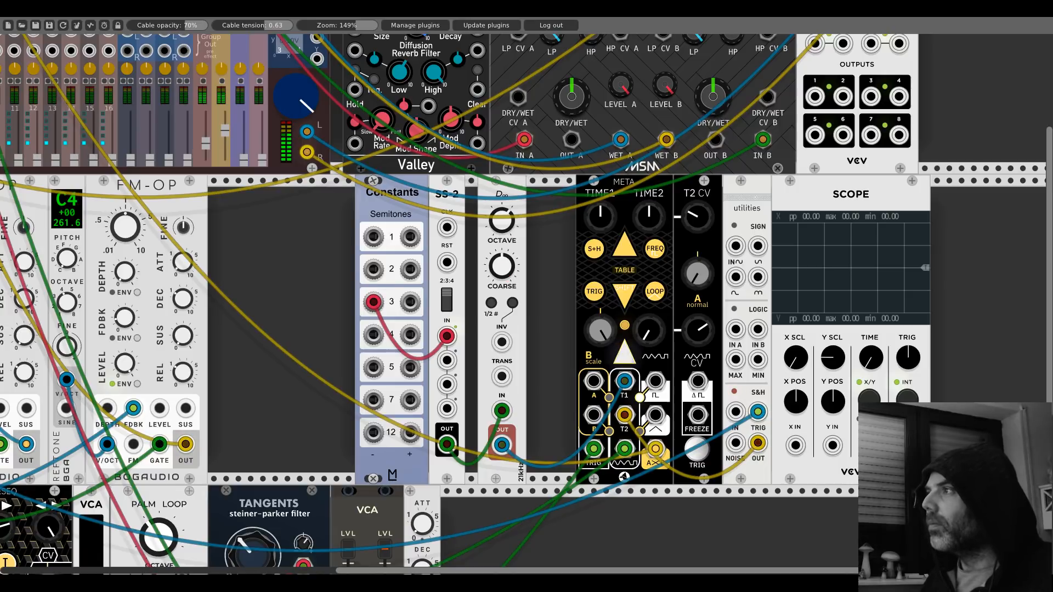
drag(498, 206, 486, 205)
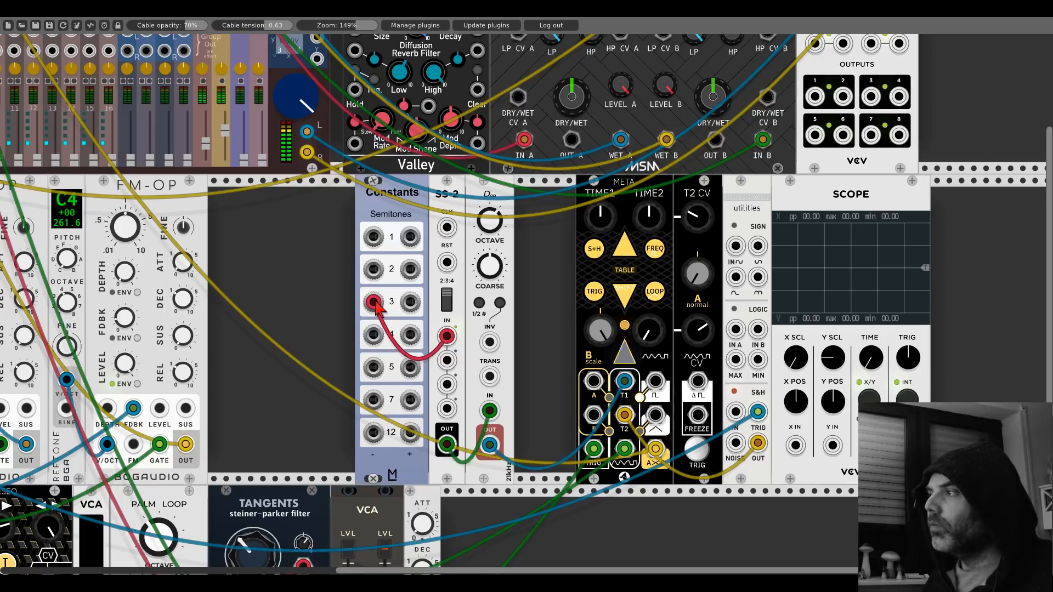
- Unplug the -3 semitone output from SS-2 and patch Constants' +7 output into SS-2's second input instead
drag(374, 302, 421, 304)
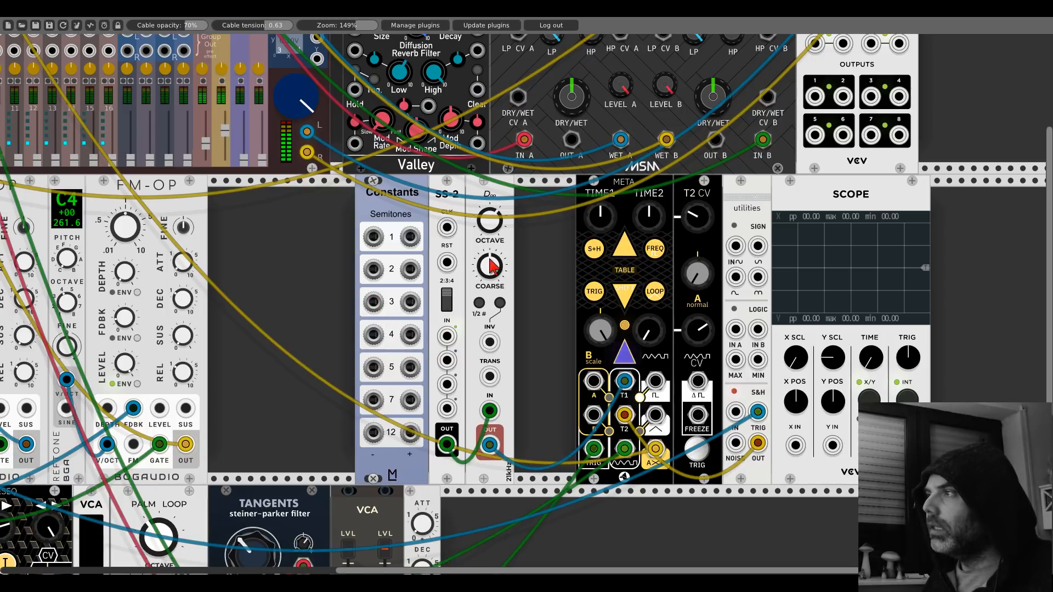
drag(490, 260, 490, 256)
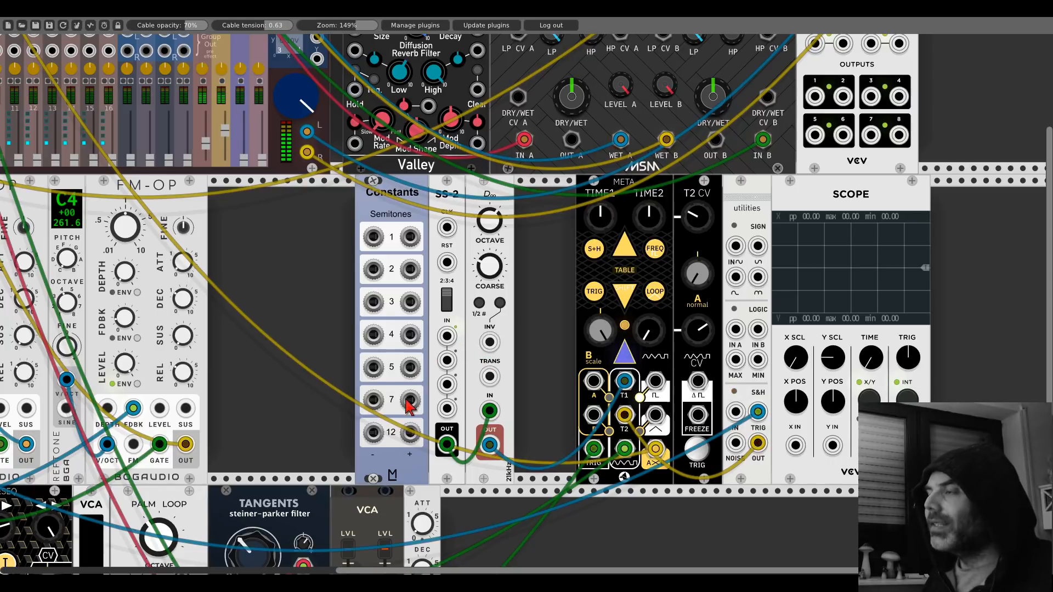
drag(409, 399, 446, 360)
- Patch Clocked's CLK 2 output to SS-2's CLK input and set the second clock ratio to /7
drag(446, 227, 182, 132)
scroll(192, 145, up, 5)
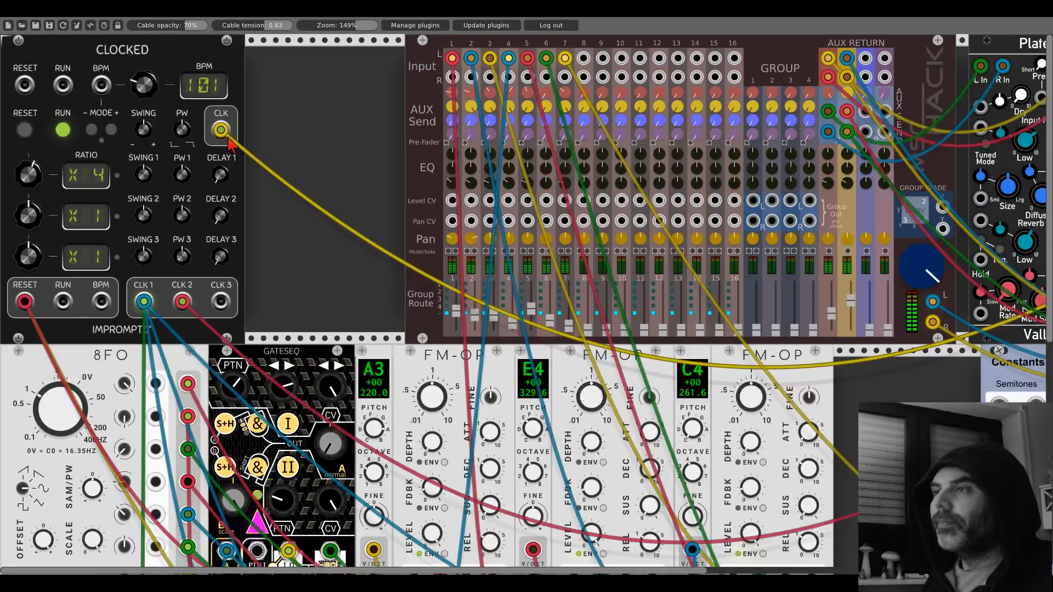
mouse_move(31, 214)
mouse_down()
mouse_move(31, 236)
mouse_move(32, 211)
mouse_up()
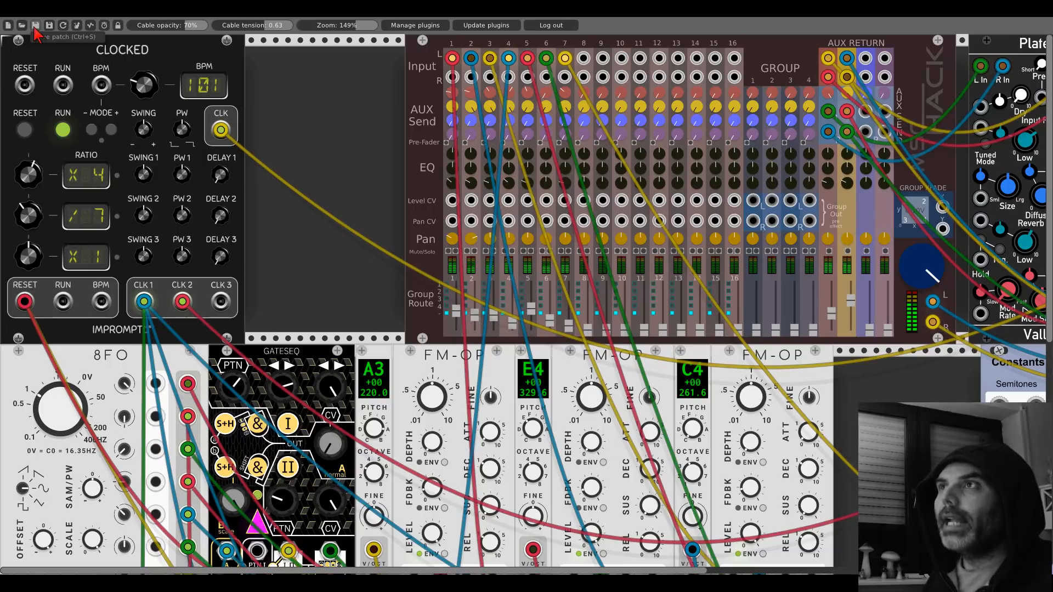
- Move META, T2 CV and Utilities up against D∞ and shift the Scope farther along to open a gap
drag(866, 397, 43, 183)
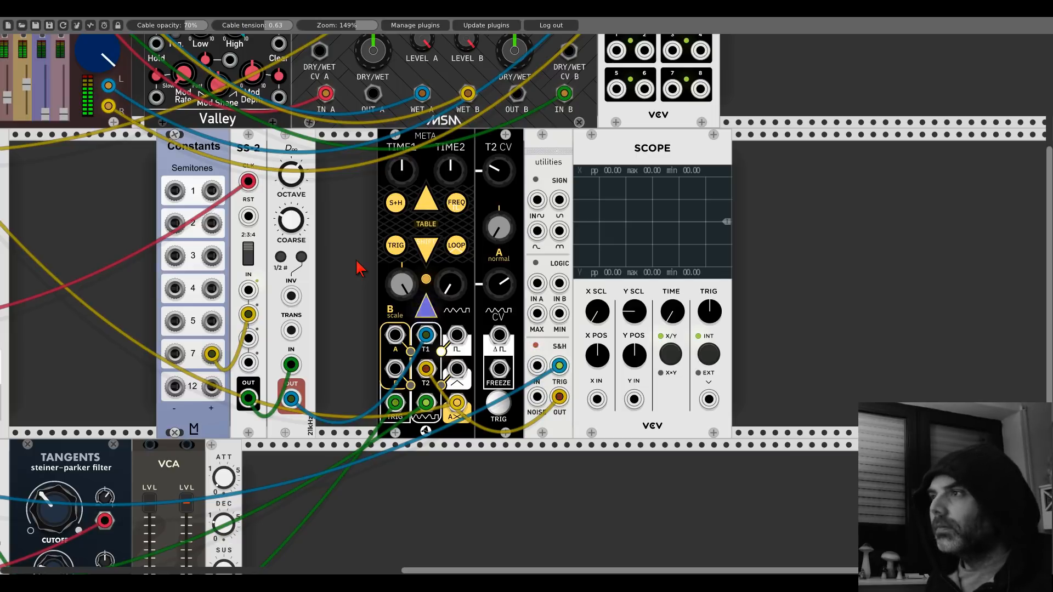
drag(428, 140, 394, 141)
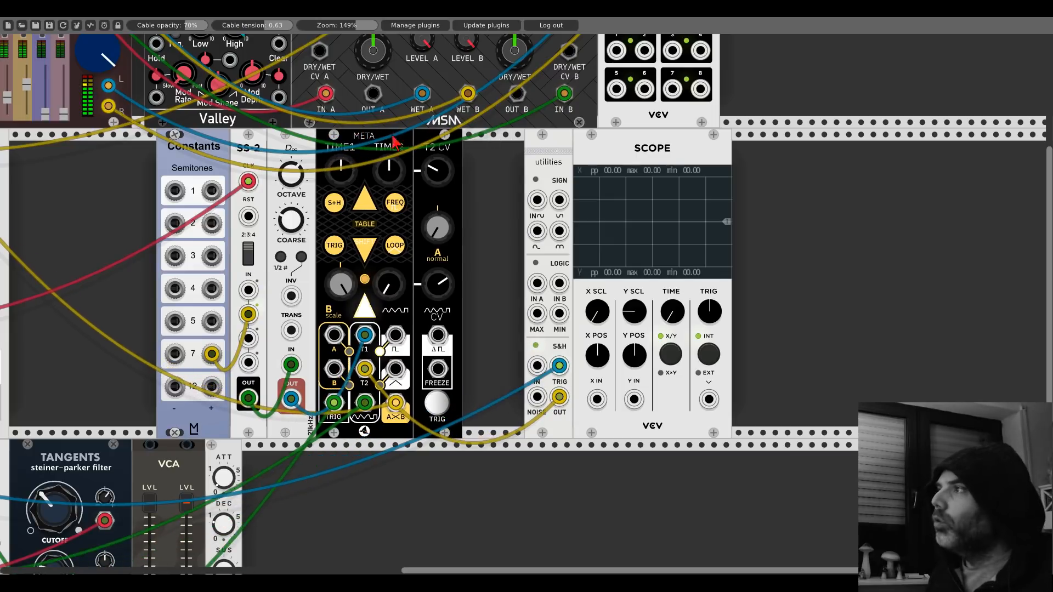
drag(534, 144, 479, 154)
drag(583, 156, 769, 175)
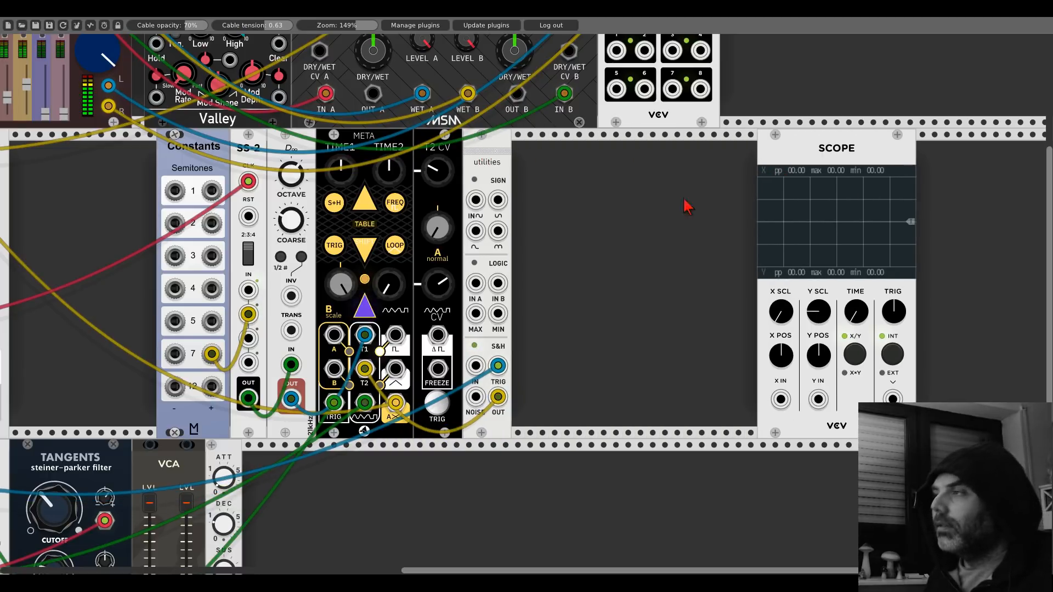
- Search for "dads", add the Bogaudio DADSR(H) envelope, and place it directly beside the Scope
right_click(608, 301)
text(dasdr)
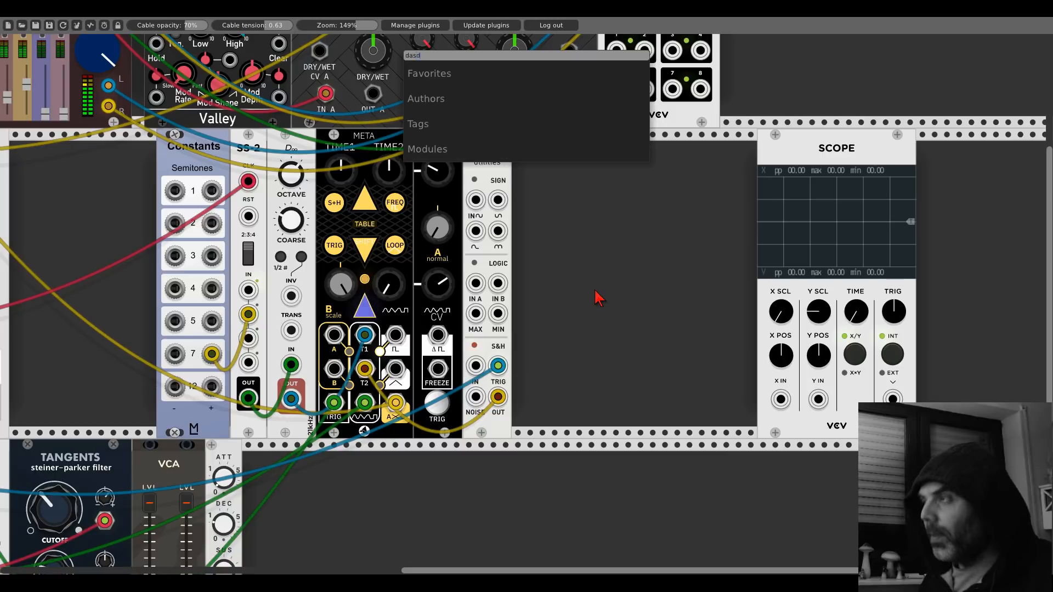
key(BackSpace)
key(BackSpace)
key(BackSpace)
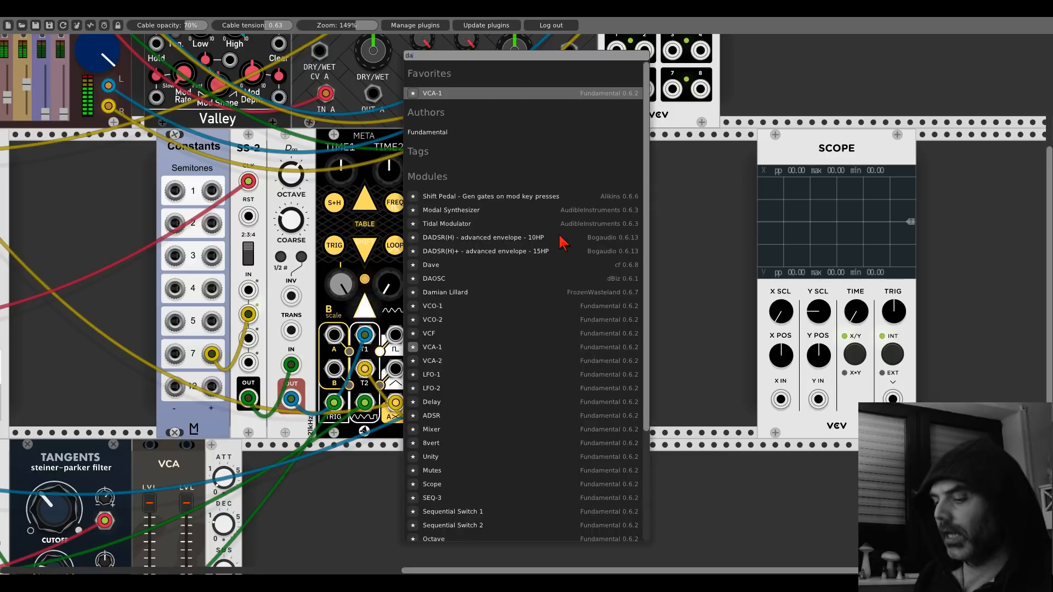
text(ds)
click(494, 168)
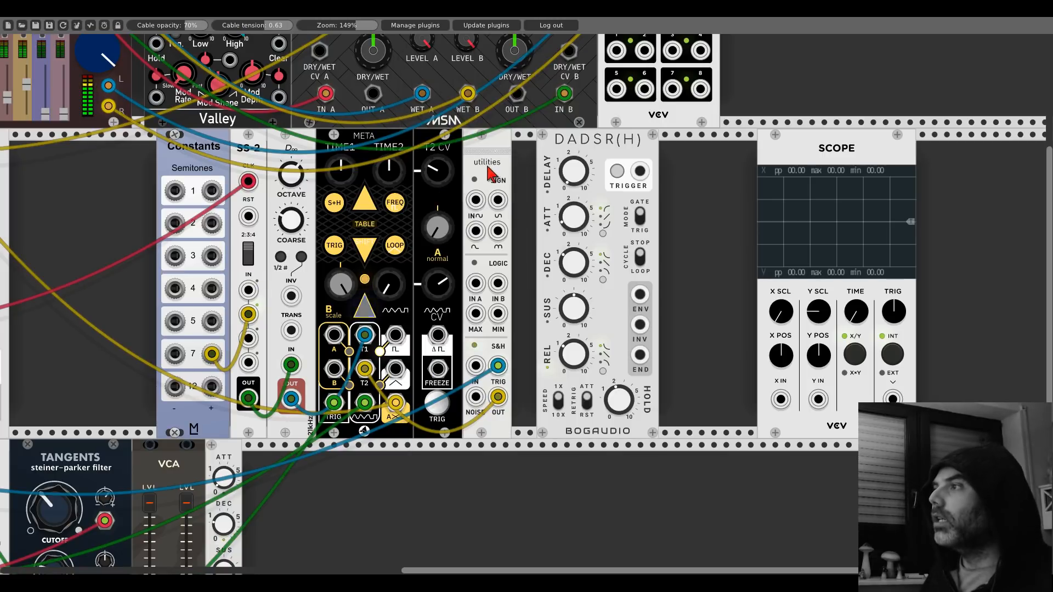
drag(559, 165, 684, 170)
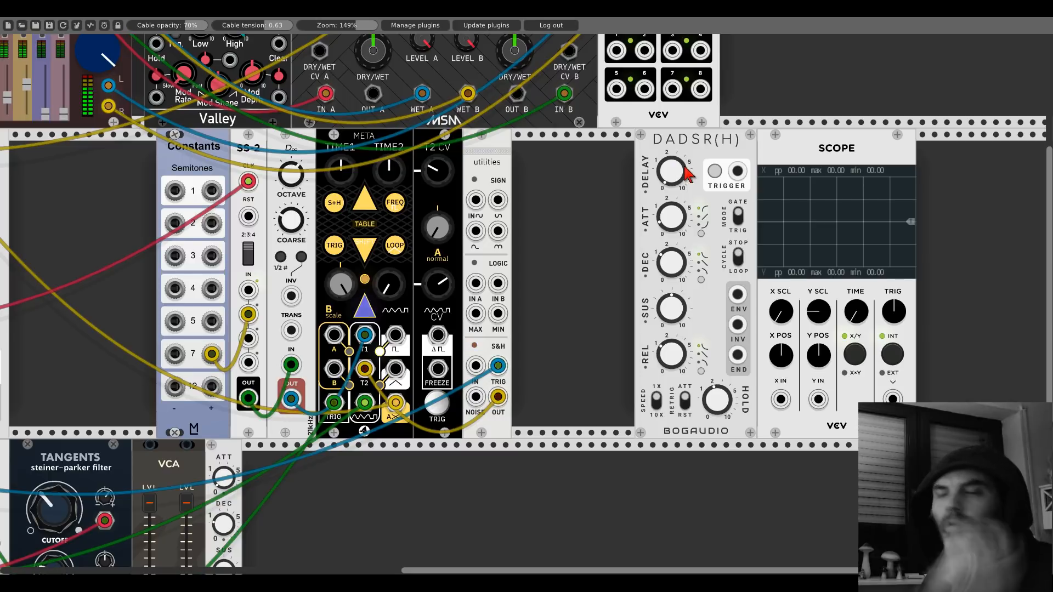
- Add a Fundamental VCA-1 beside Utilities and route META's A×B output through it
double_click(580, 249)
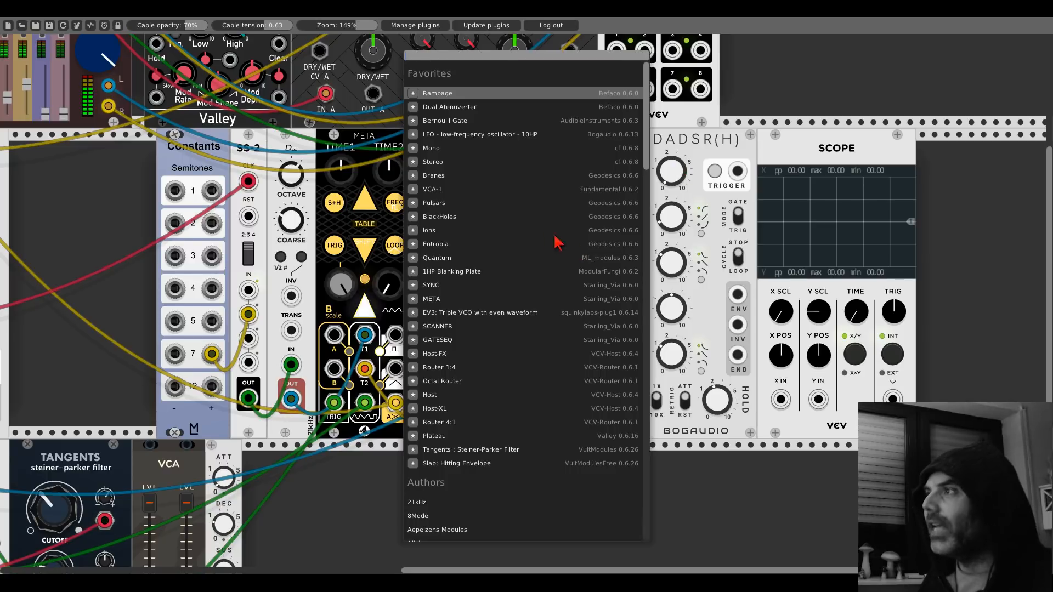
click(432, 189)
drag(579, 153, 540, 151)
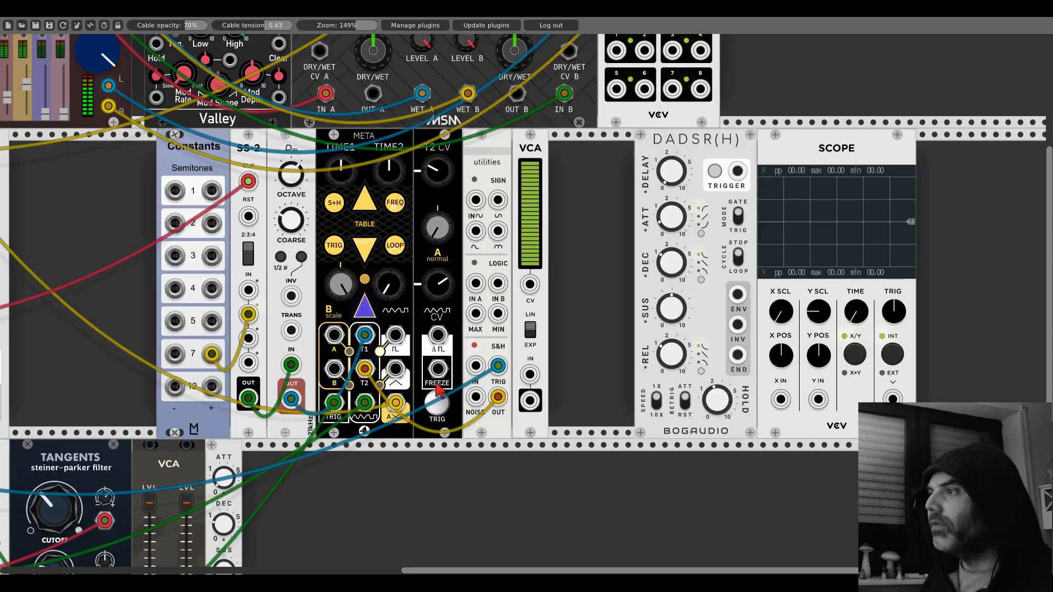
mouse_move(395, 403)
mouse_down()
mouse_move(529, 401)
mouse_move(395, 403)
mouse_up()
- Place DADSR(H) against the VCA, patch its INV output to the VCA's CV input, and cable its trigger input
drag(693, 163, 607, 163)
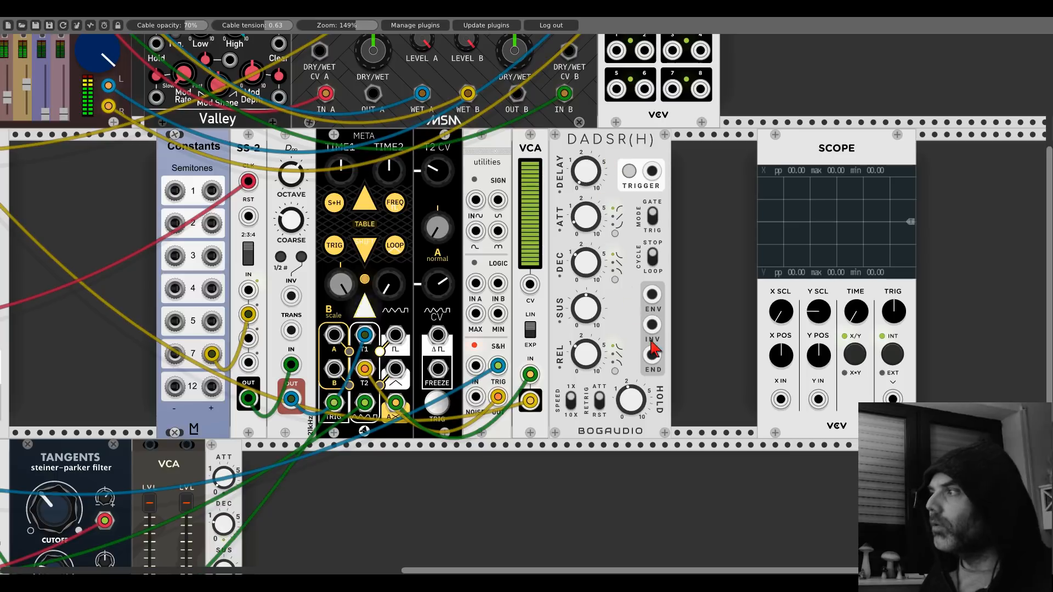
drag(651, 324, 529, 284)
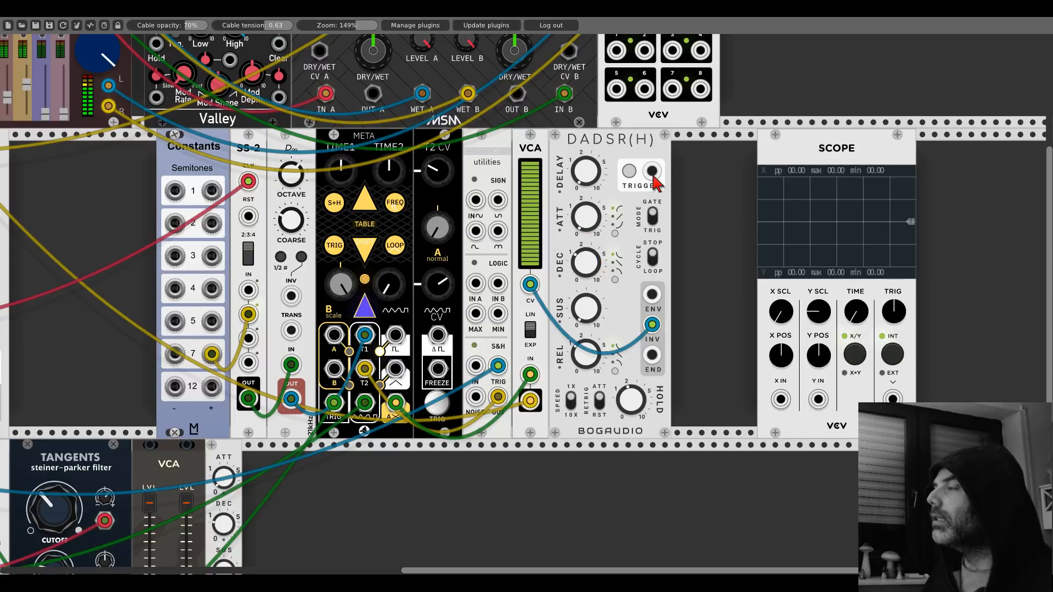
drag(652, 171, 145, 129)
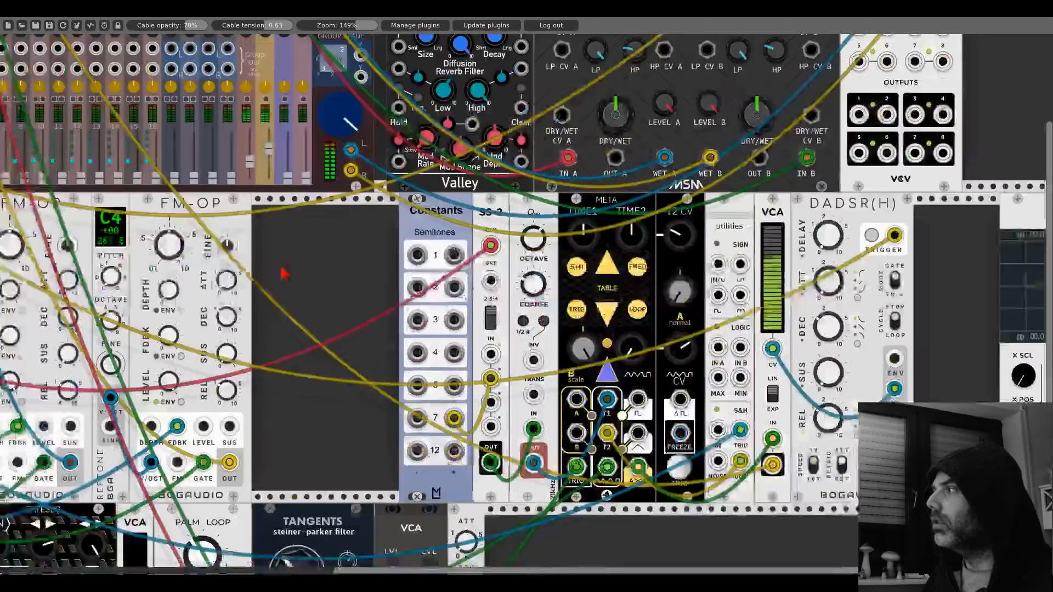
- Insert a second VCA-1 between the VCA and DADSR(H) and route the inverted envelope through it to the first VCA's CV
drag(280, 267, 225, 243)
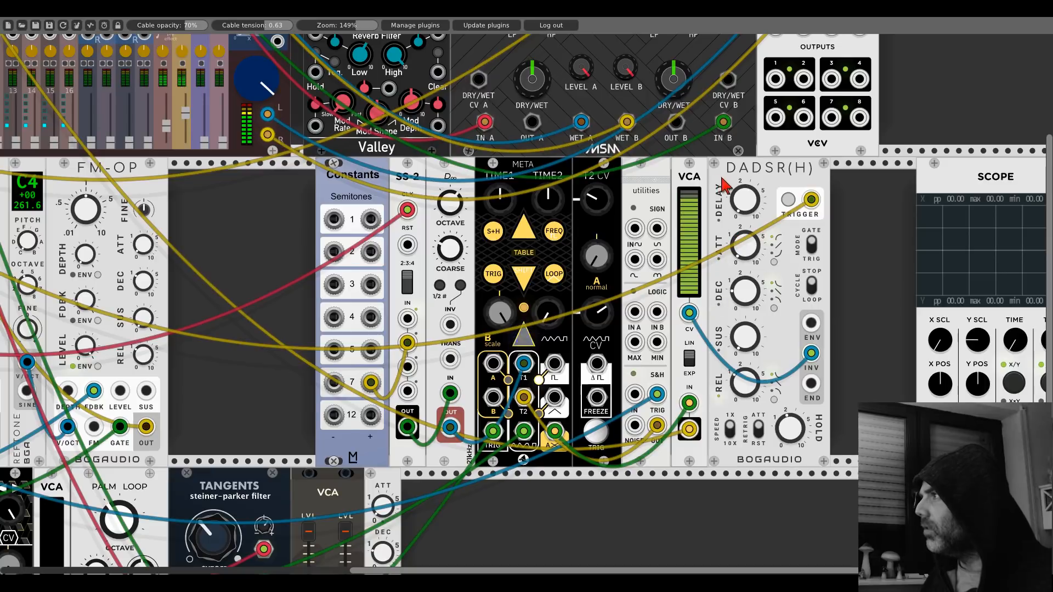
drag(723, 185, 783, 189)
right_click(742, 243)
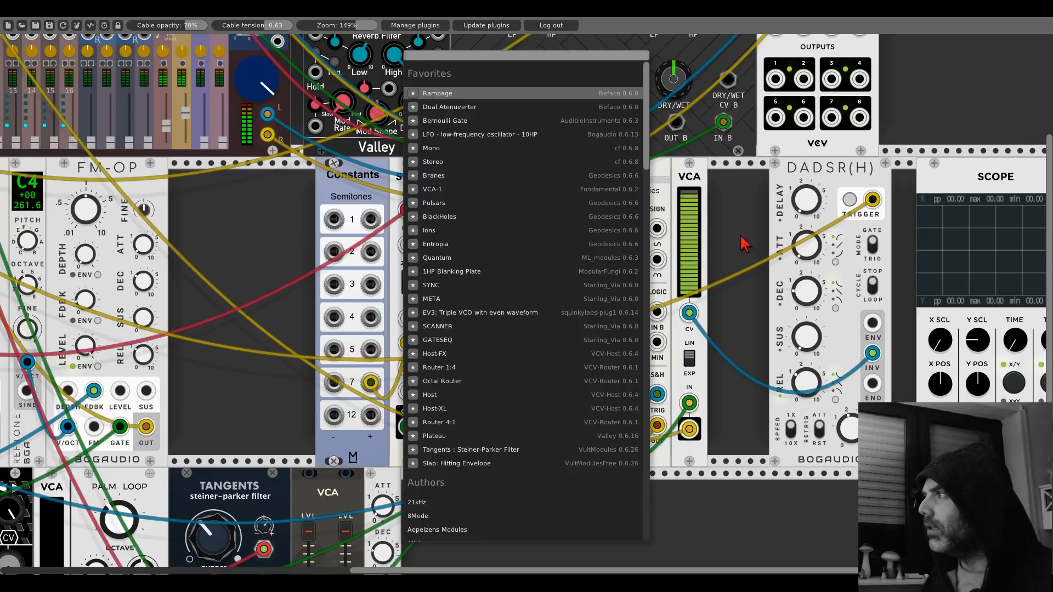
click(433, 190)
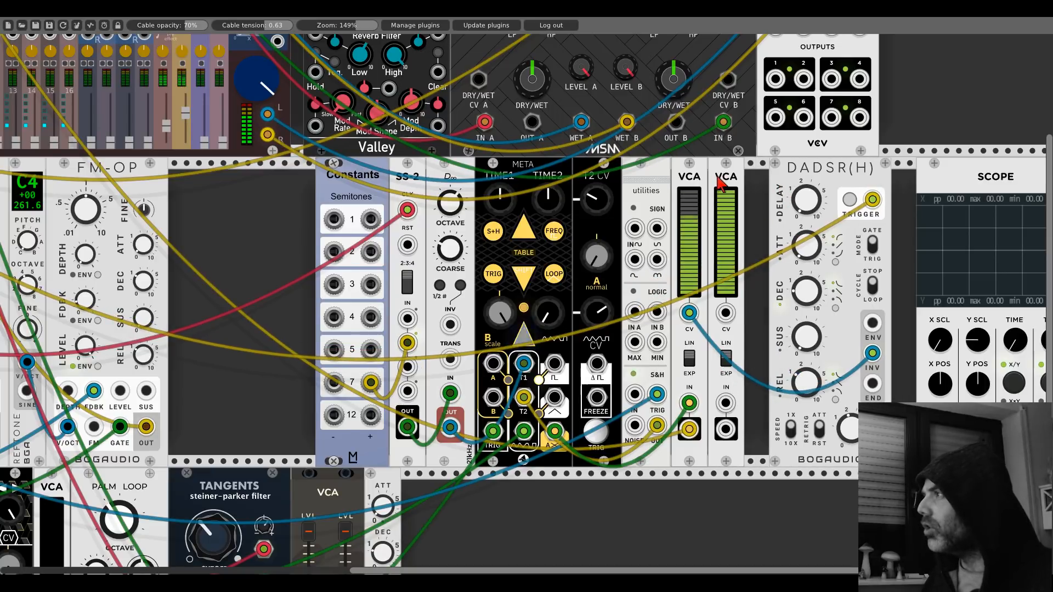
drag(784, 172, 750, 172)
mouse_move(692, 316)
mouse_down()
mouse_move(726, 404)
mouse_move(690, 313)
mouse_up()
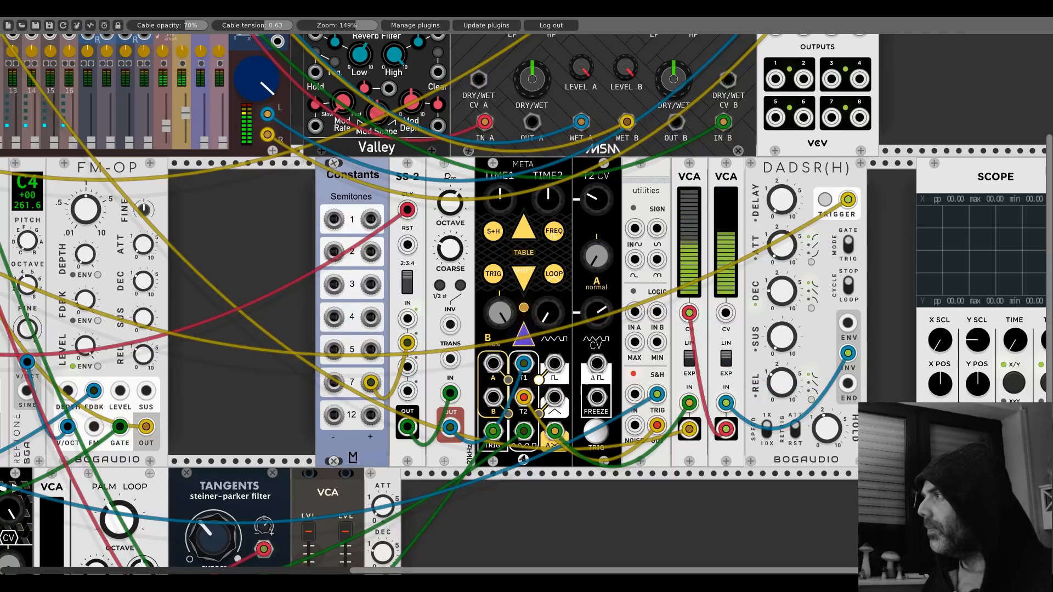
- Move the second VCA to the row below and add a Befaco Dual Atenuverter between the first VCA and DADSR(H)
drag(741, 183, 789, 482)
right_click(772, 352)
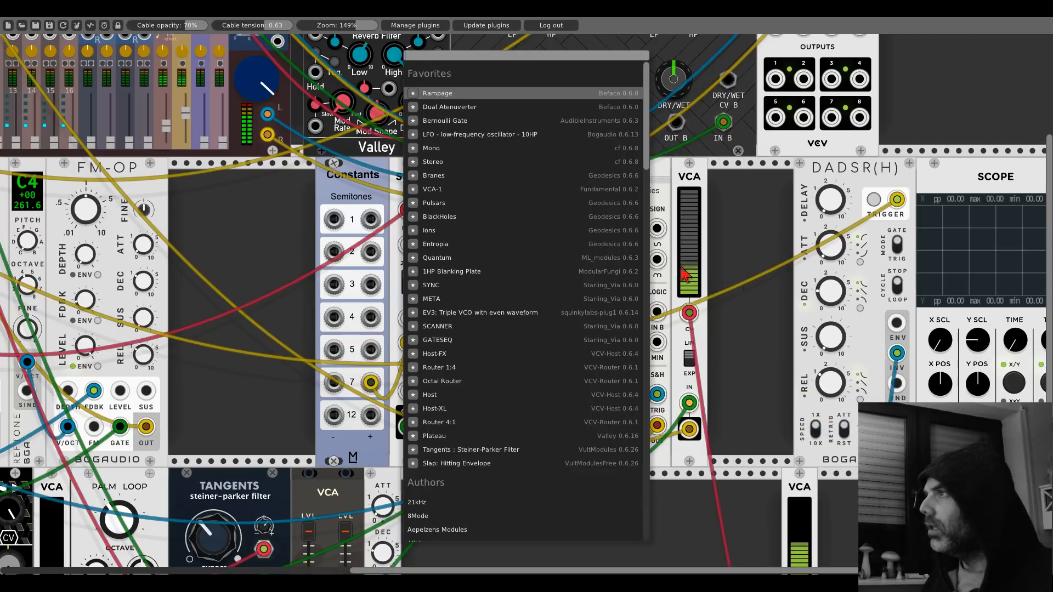
click(458, 107)
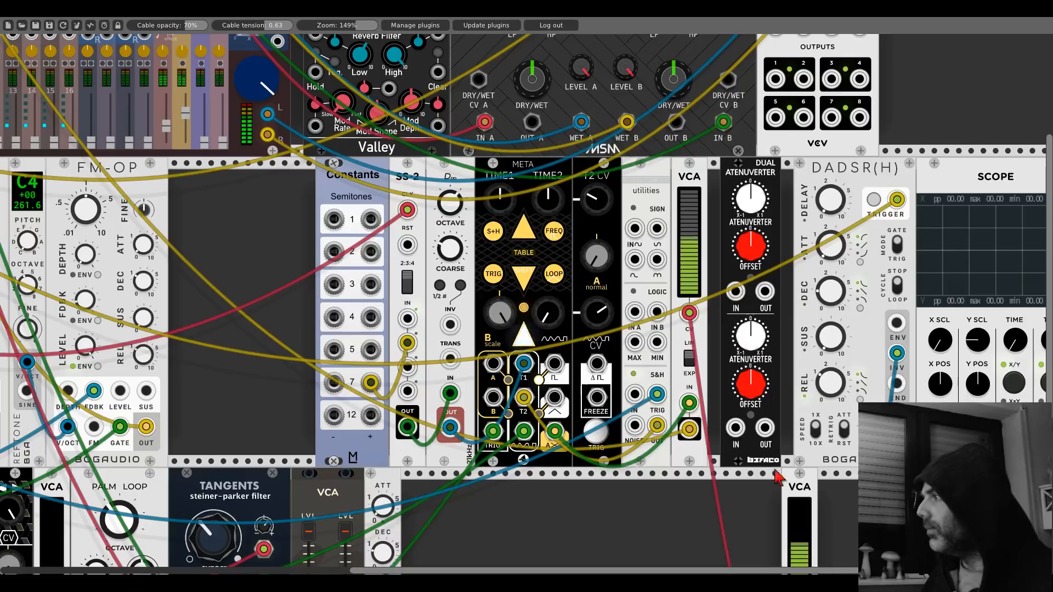
- Move the second VCA's input and output cables to the Dual Atenuverter's lower channel and delete that VCA
scroll(784, 483, down, 5)
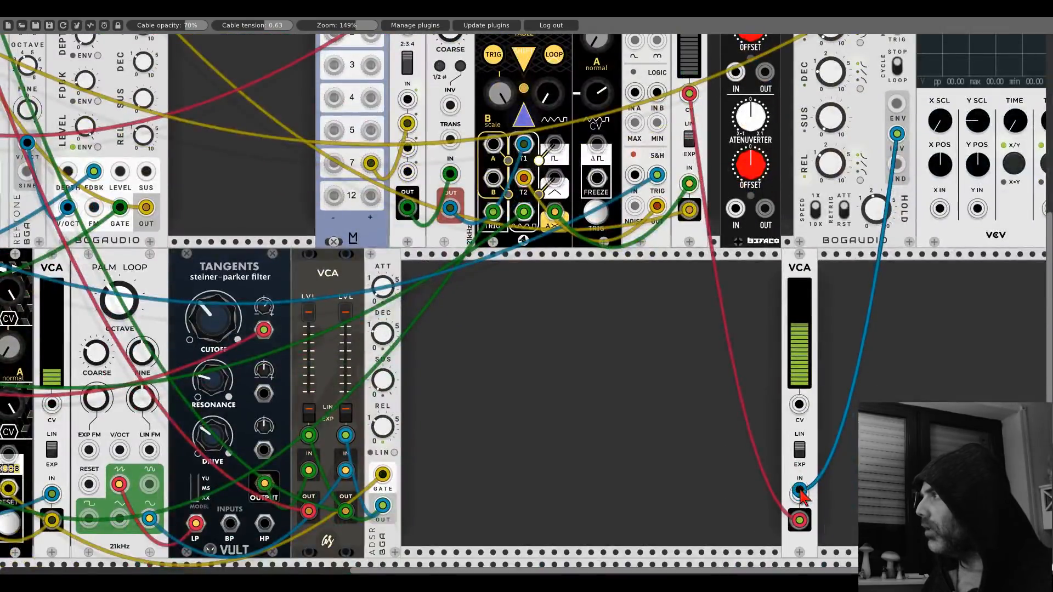
drag(799, 490, 735, 208)
drag(799, 520, 765, 207)
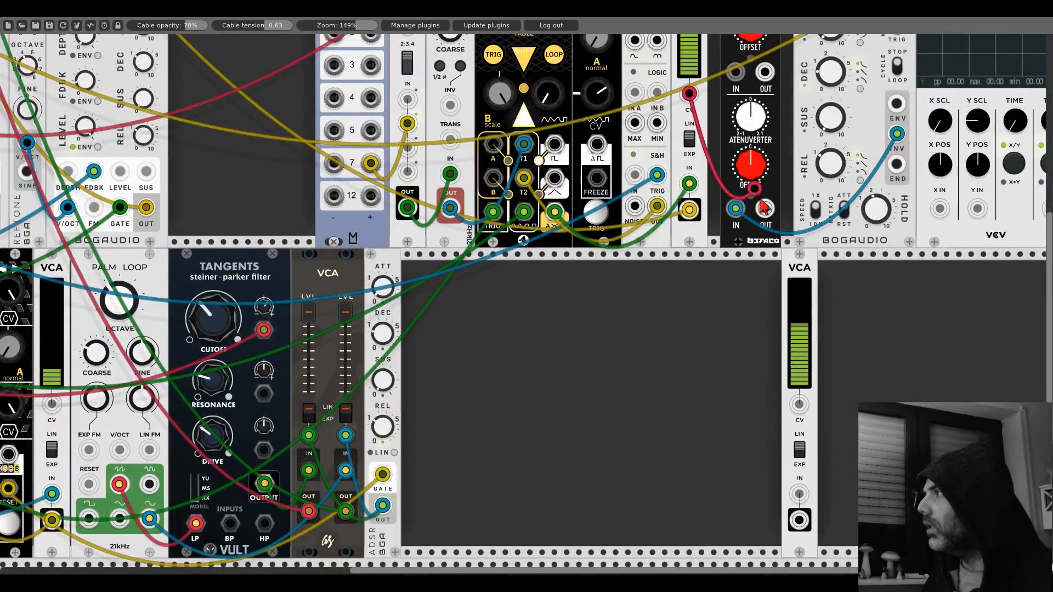
right_click(798, 266)
click(817, 377)
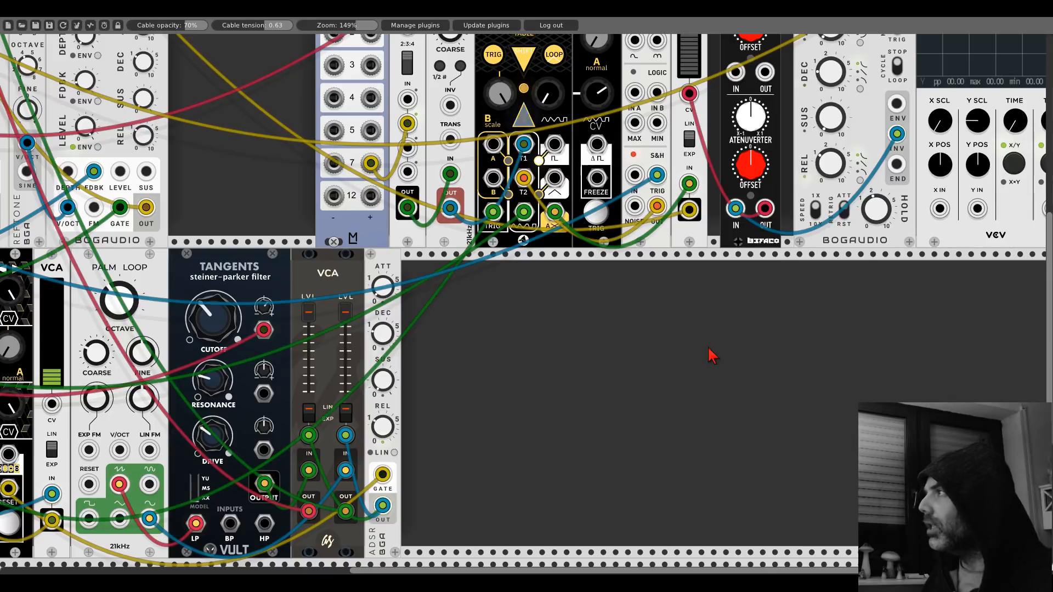
- Adjust the lower atenuverter and offset knobs on the Dual Atenuverter to shape the envelope feeding the VCA
scroll(712, 355, up, 6)
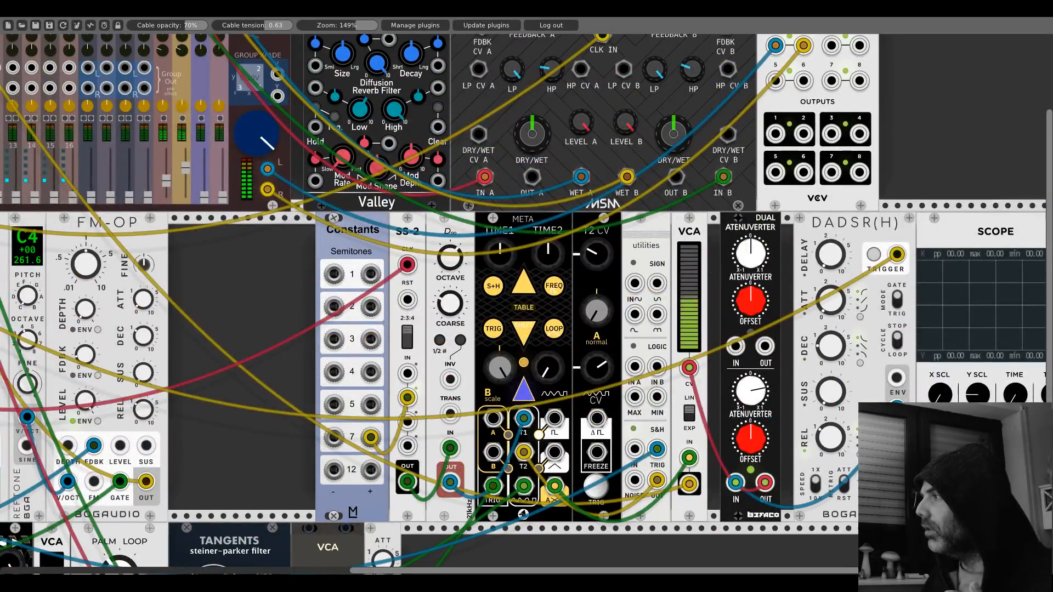
drag(751, 439, 750, 362)
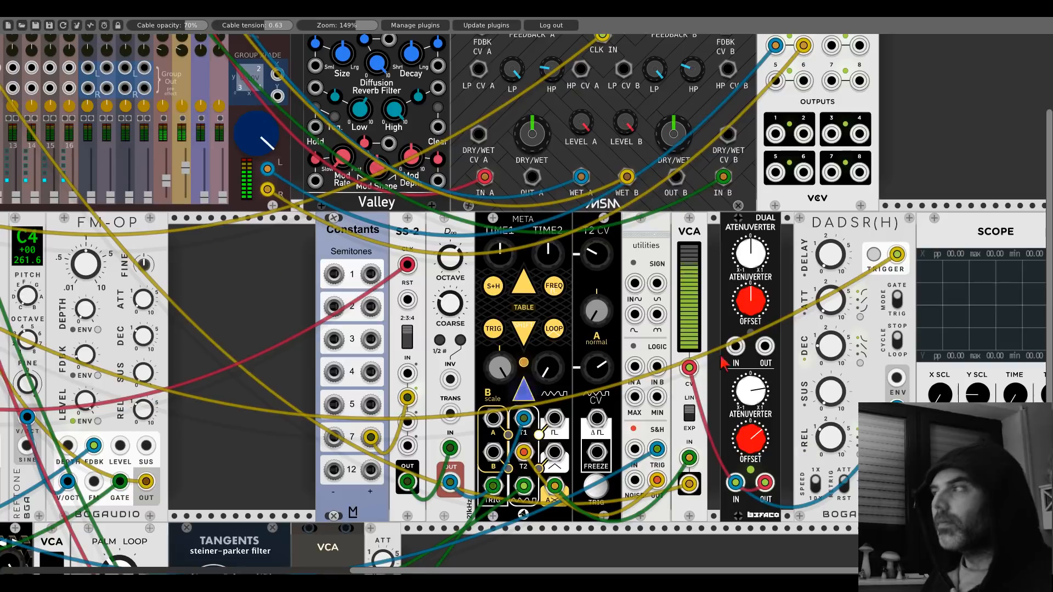
drag(747, 387, 747, 400)
drag(759, 443, 760, 436)
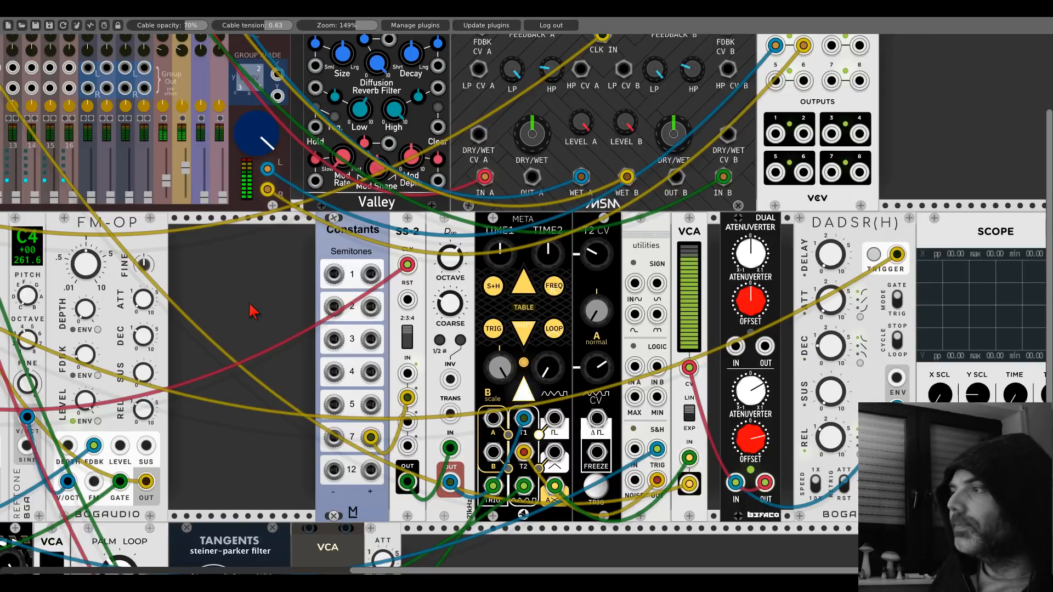
drag(277, 294, 691, 106)
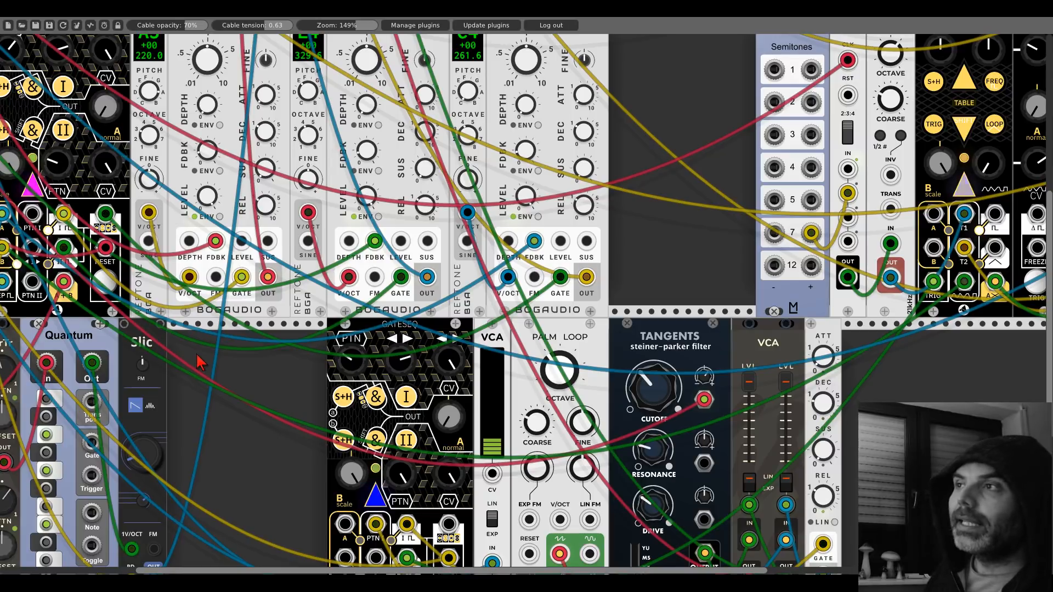
scroll(200, 361, up, 2)
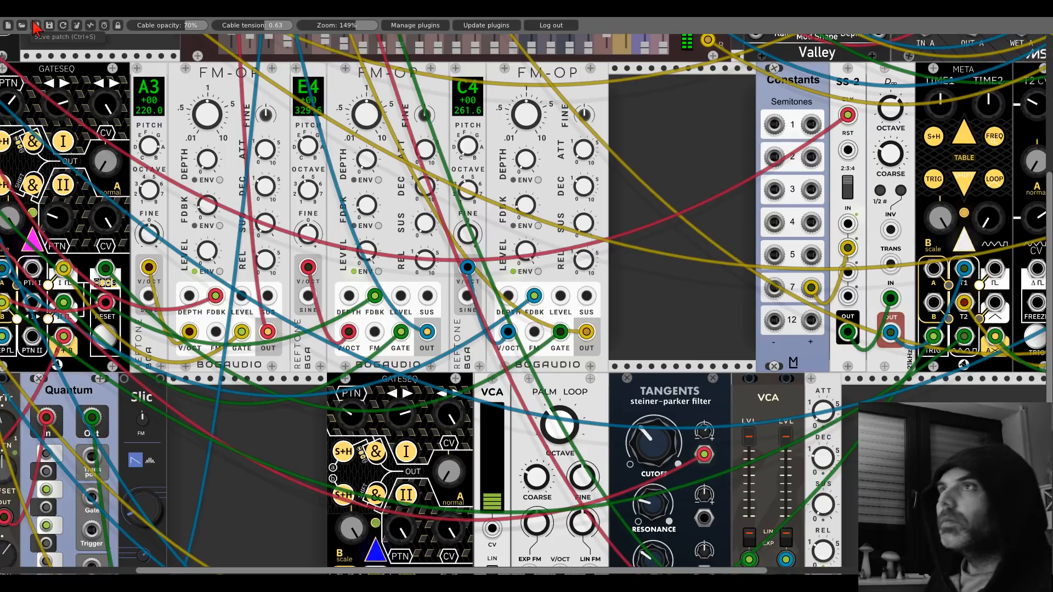
- Delete the Scope beside DADSR(H) and shift the Dual Atenuverter and DADSR(H) to close the gaps after the VCA
drag(368, 25, 350, 26)
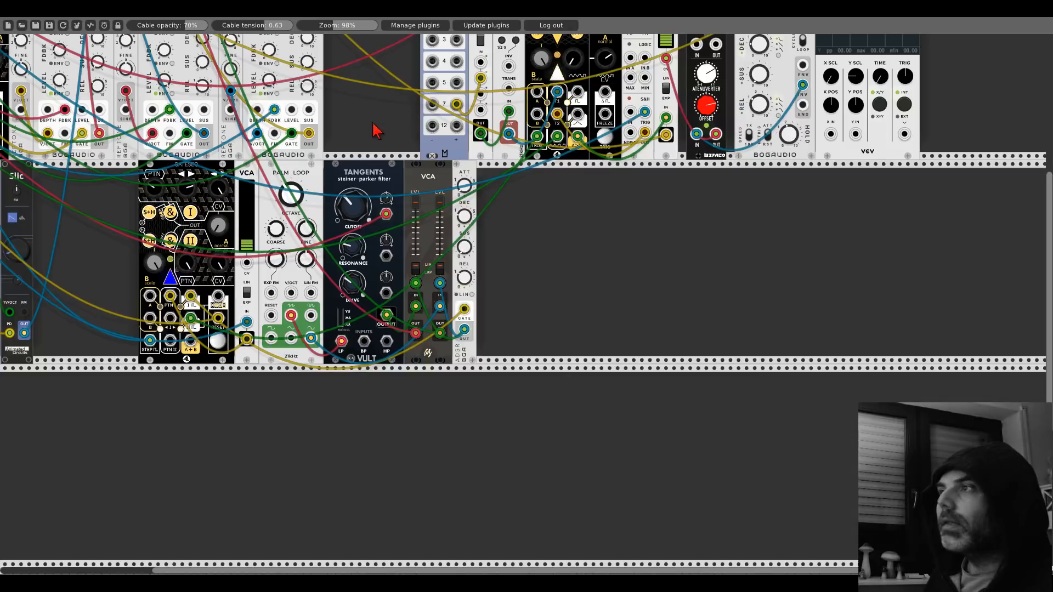
drag(375, 127, 519, 314)
drag(531, 247, 318, 264)
right_click(776, 167)
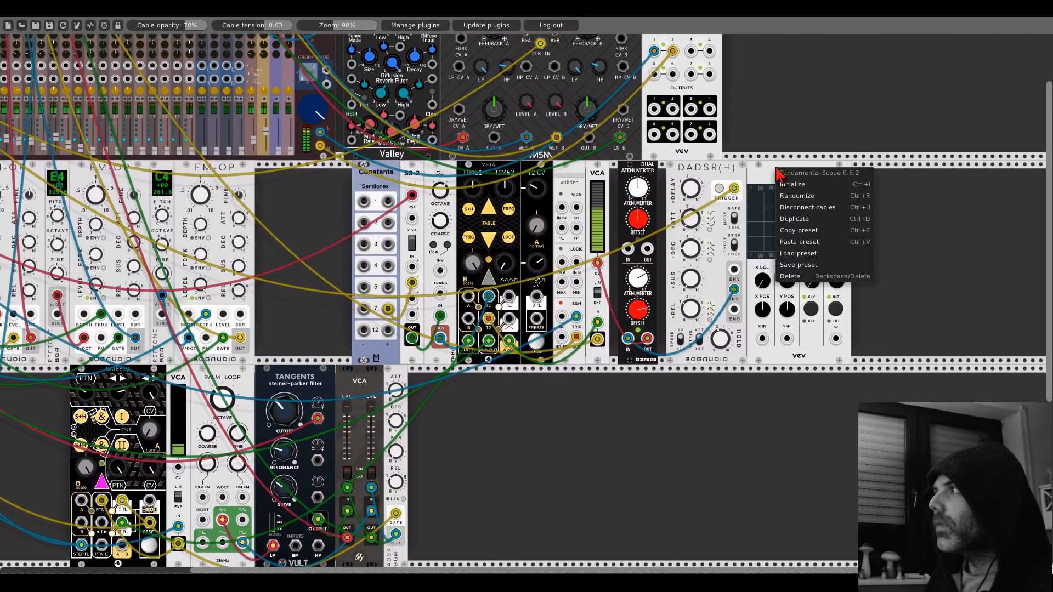
click(790, 276)
drag(715, 180, 667, 177)
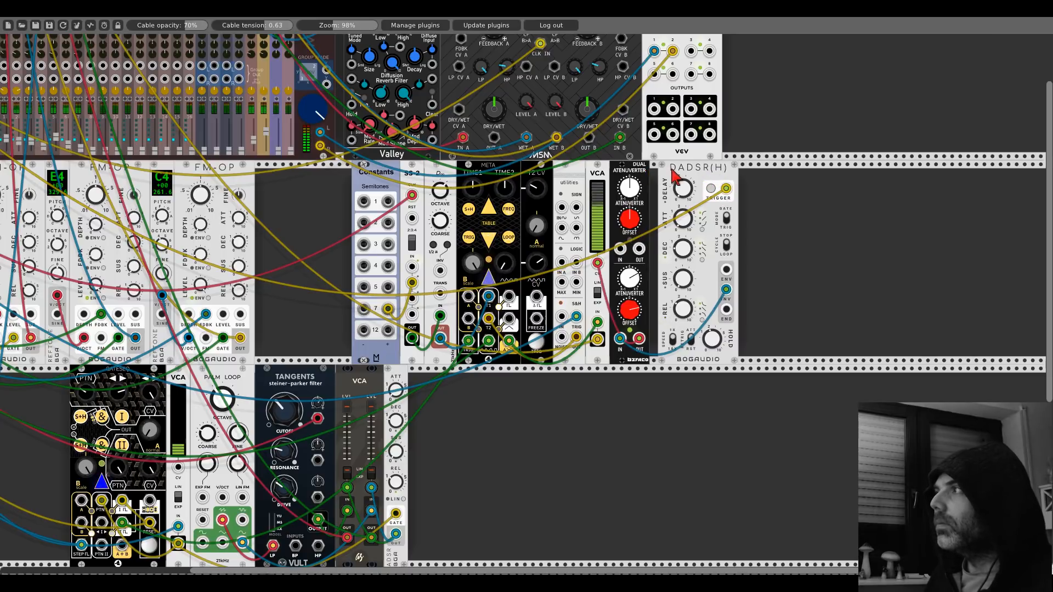
drag(331, 193, 627, 158)
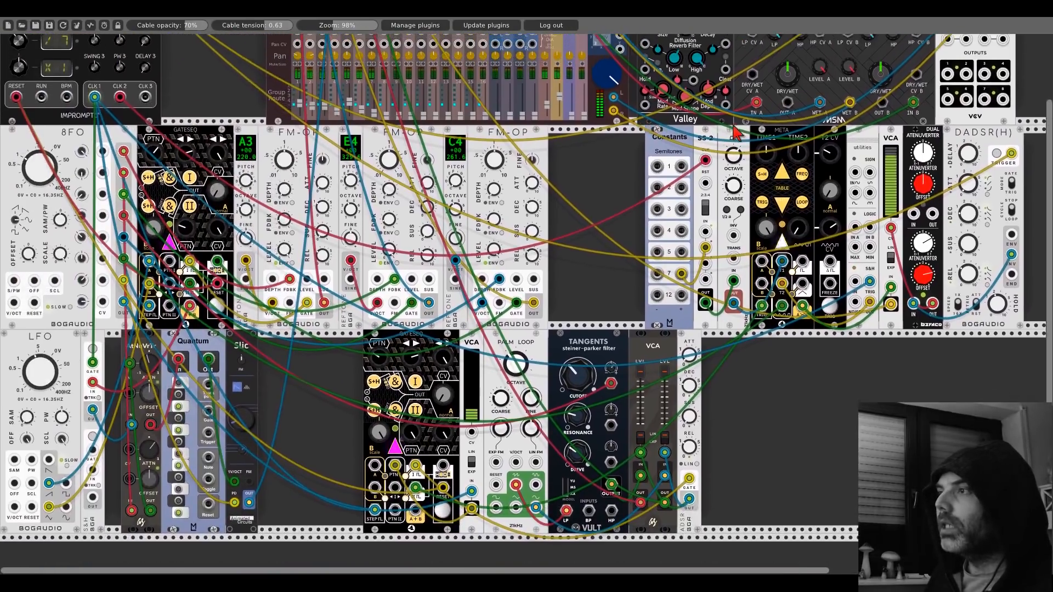
- Add a Starling SYNC below the mixer and clock its sync input from Clocked's CLK 1 at 86 BPM
drag(227, 95, 227, 125)
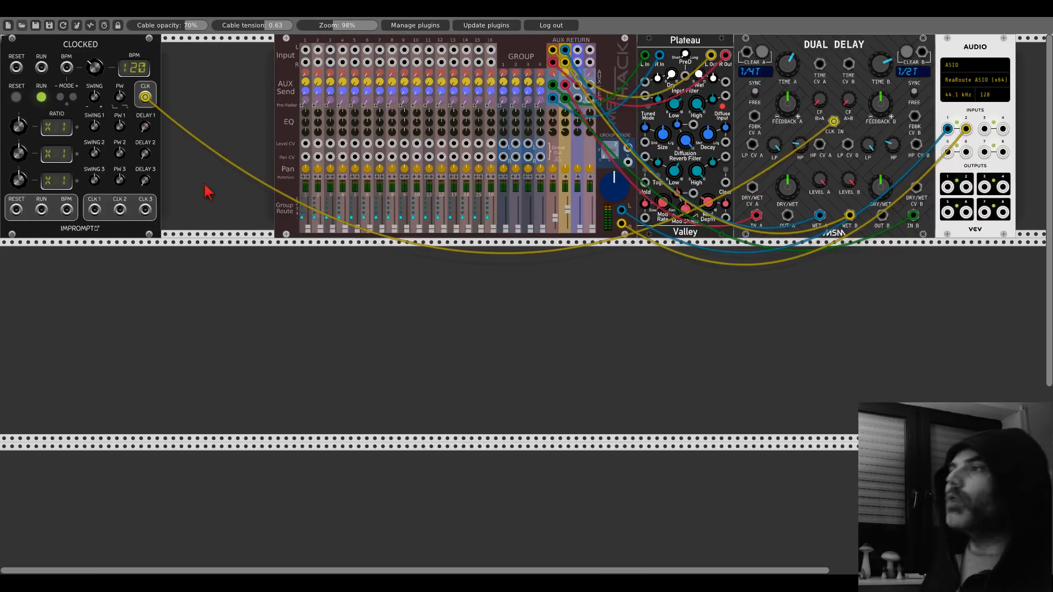
right_click(324, 296)
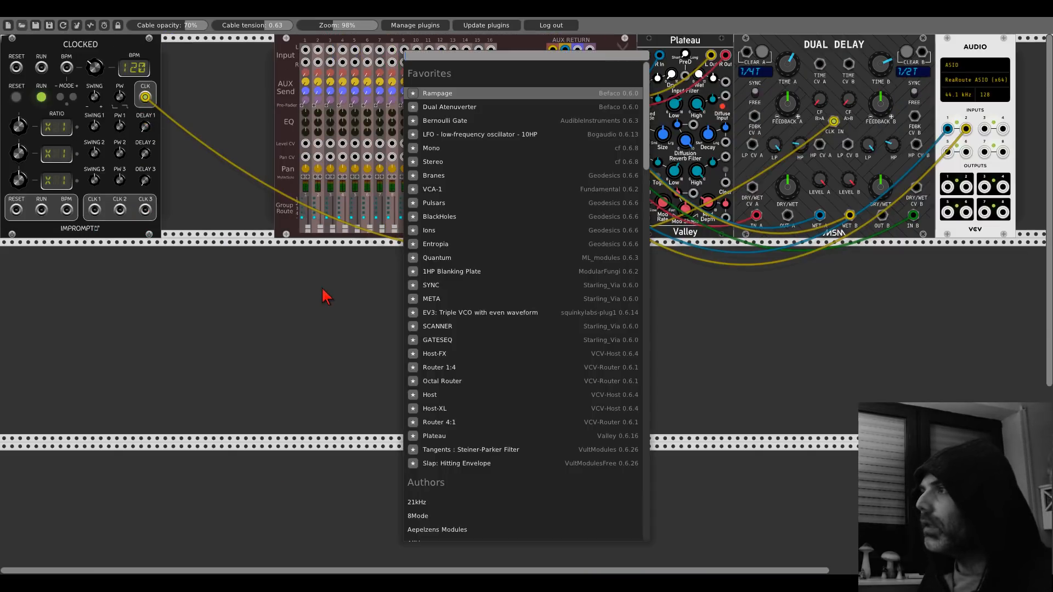
click(434, 286)
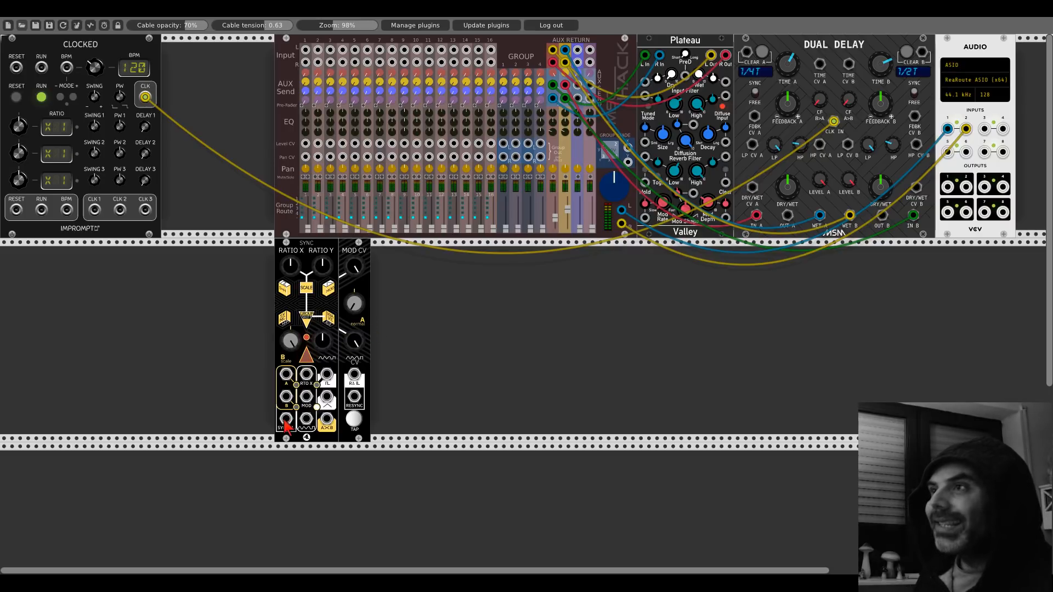
drag(286, 419, 95, 210)
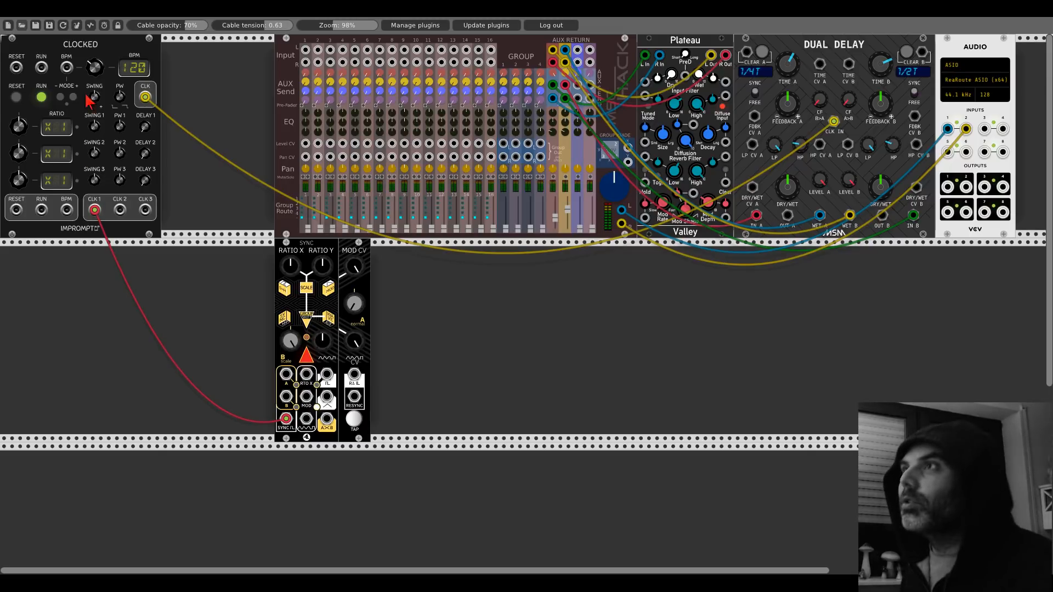
drag(95, 67, 94, 85)
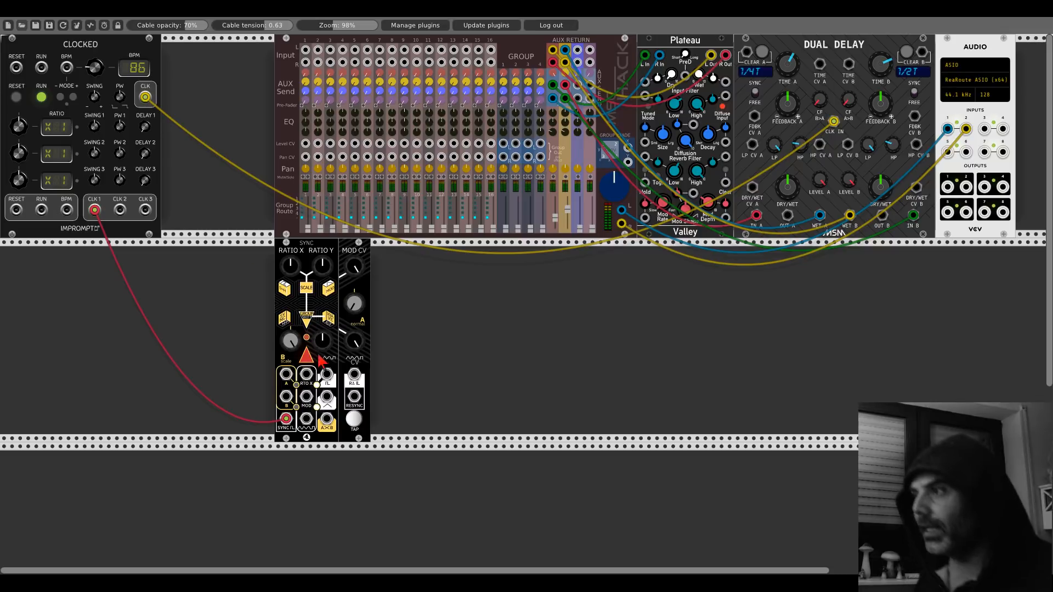
- Add a Fundamental Scope directly beside SYNC and patch SYNC's A><B output into the Scope's X input
right_click(438, 341)
text(scope)
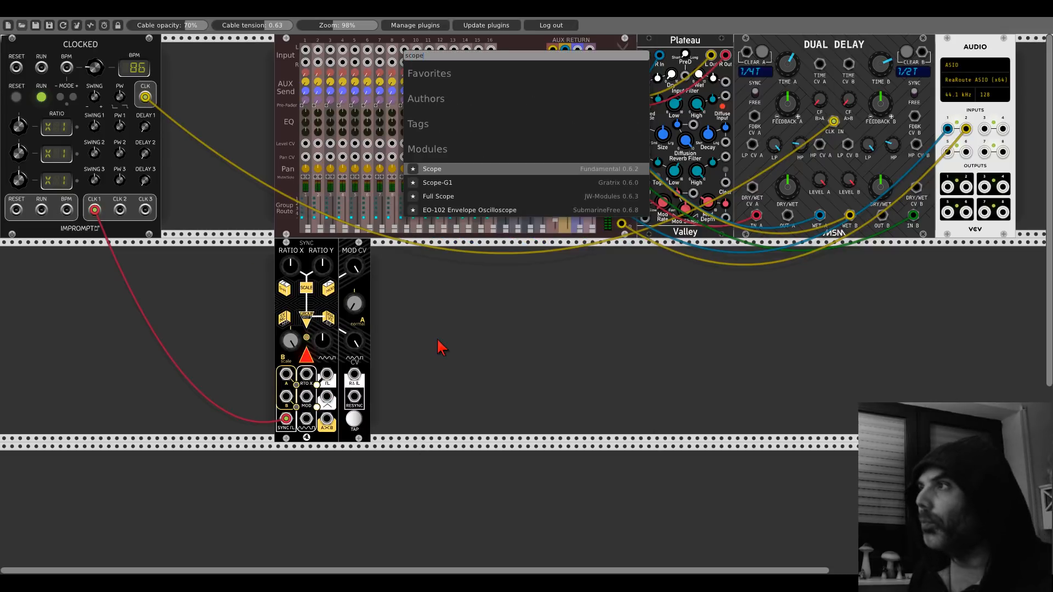
click(451, 171)
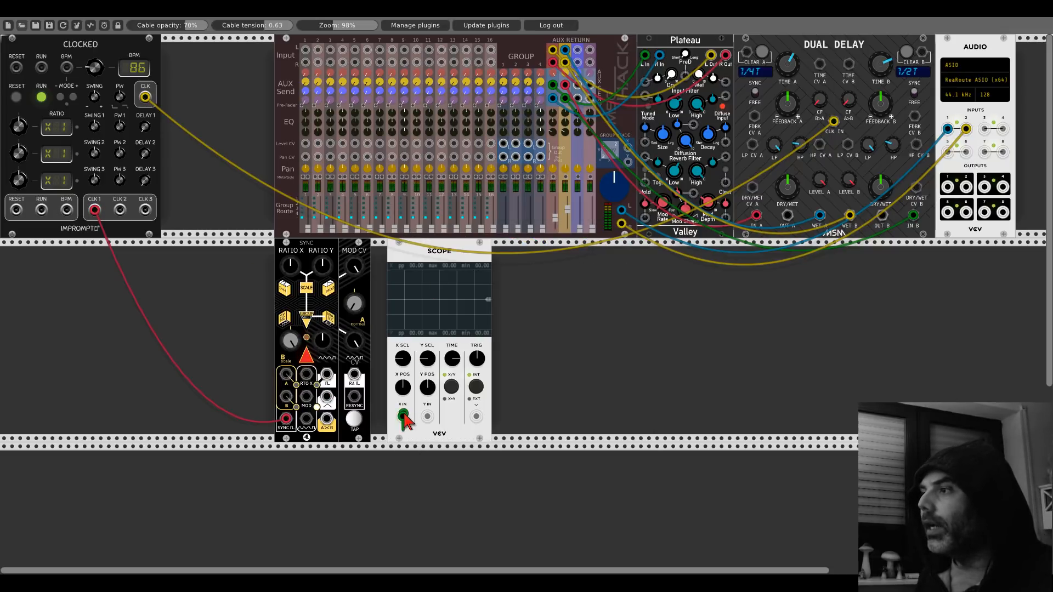
mouse_move(403, 417)
mouse_down()
mouse_move(384, 436)
mouse_move(327, 421)
mouse_up()
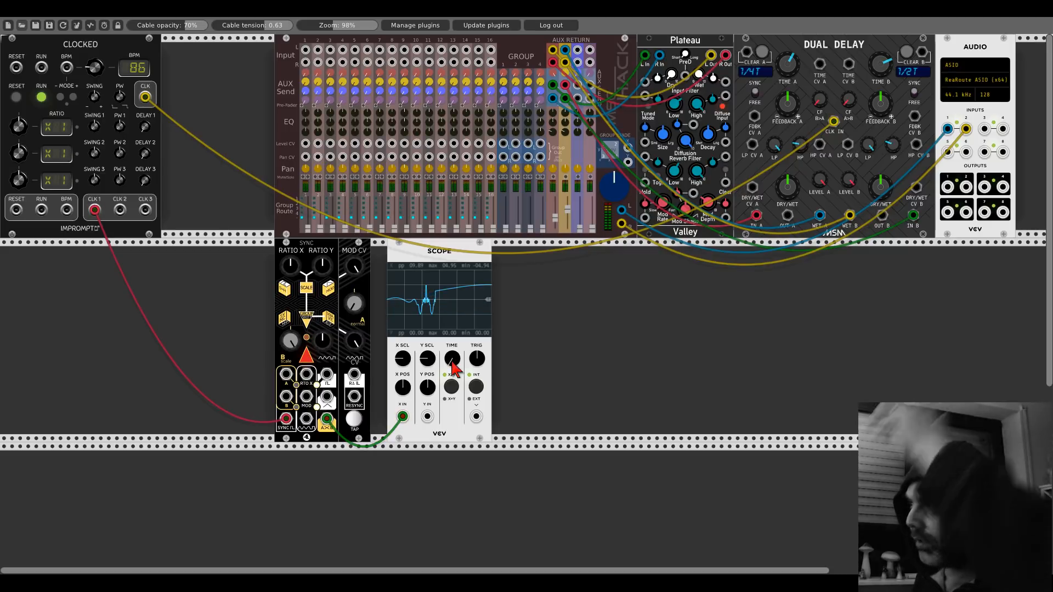
drag(411, 255, 386, 259)
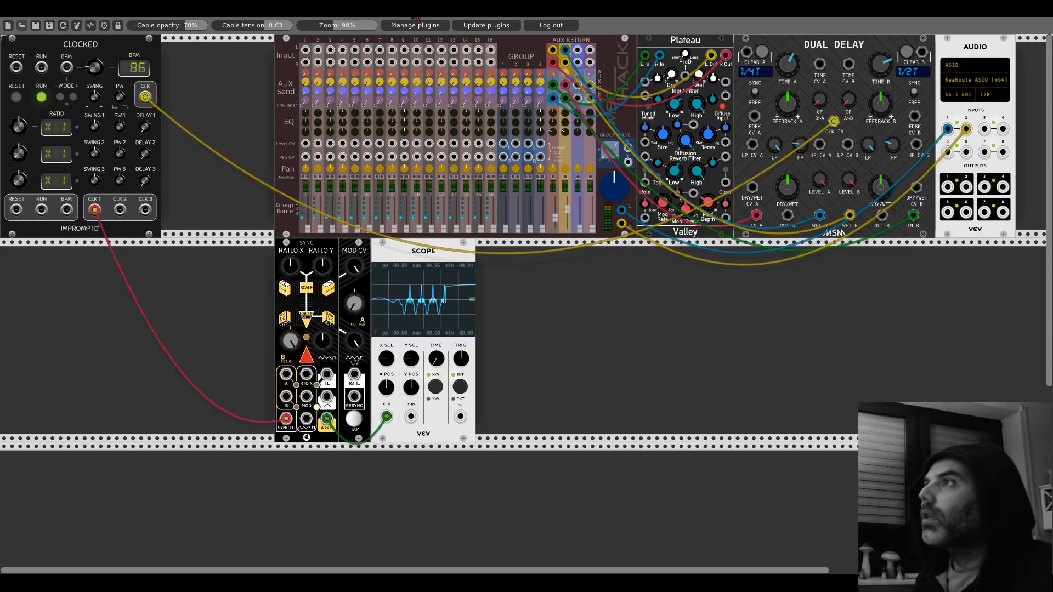
- Enlarge the view of SYNC and adjust the Scope's time base to stretch the displayed waveform
drag(355, 25, 340, 34)
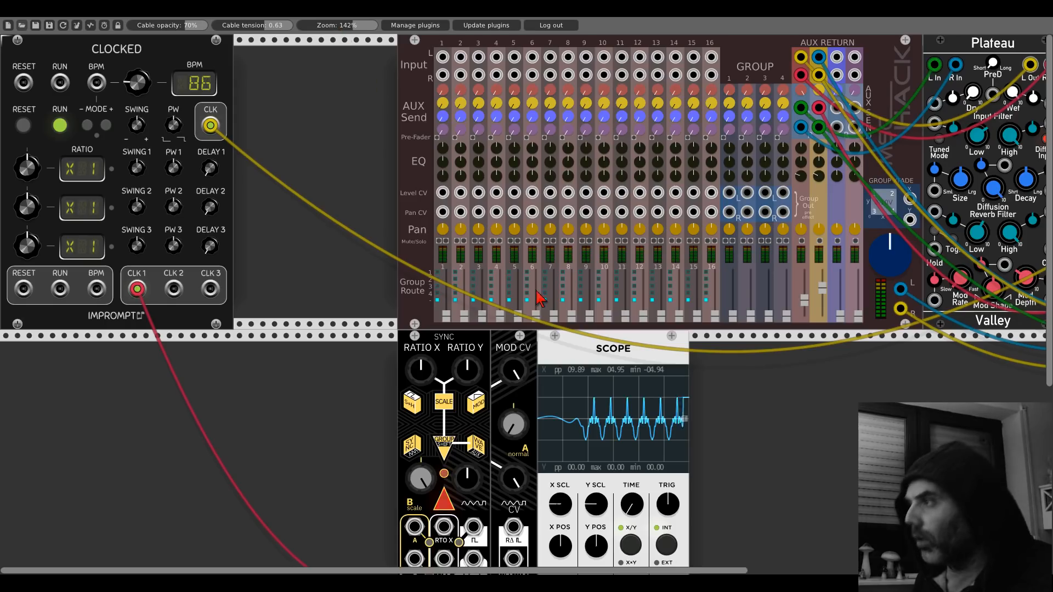
scroll(417, 427, down, 3)
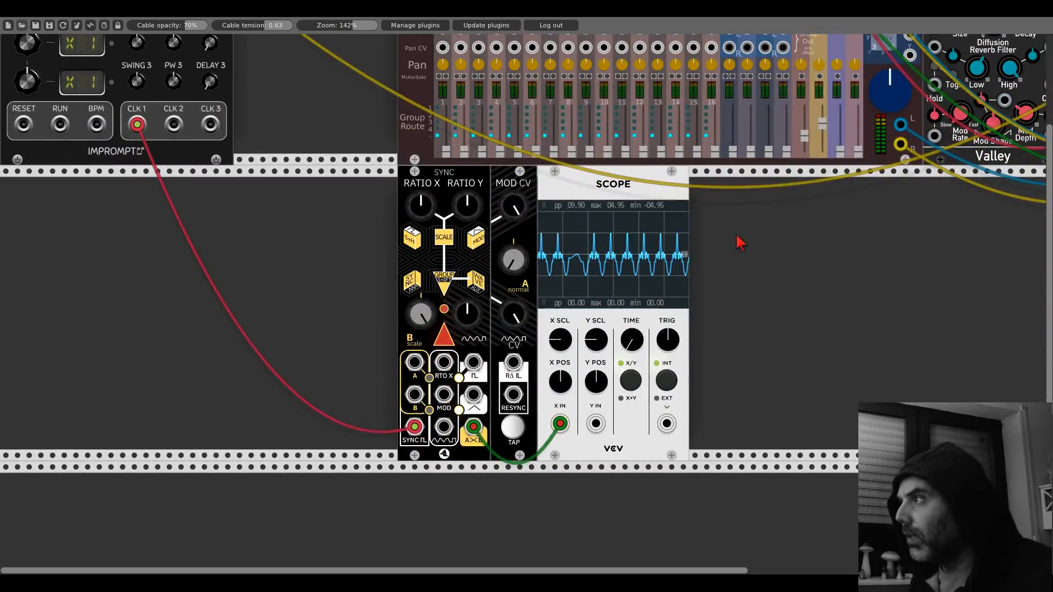
drag(741, 240, 670, 271)
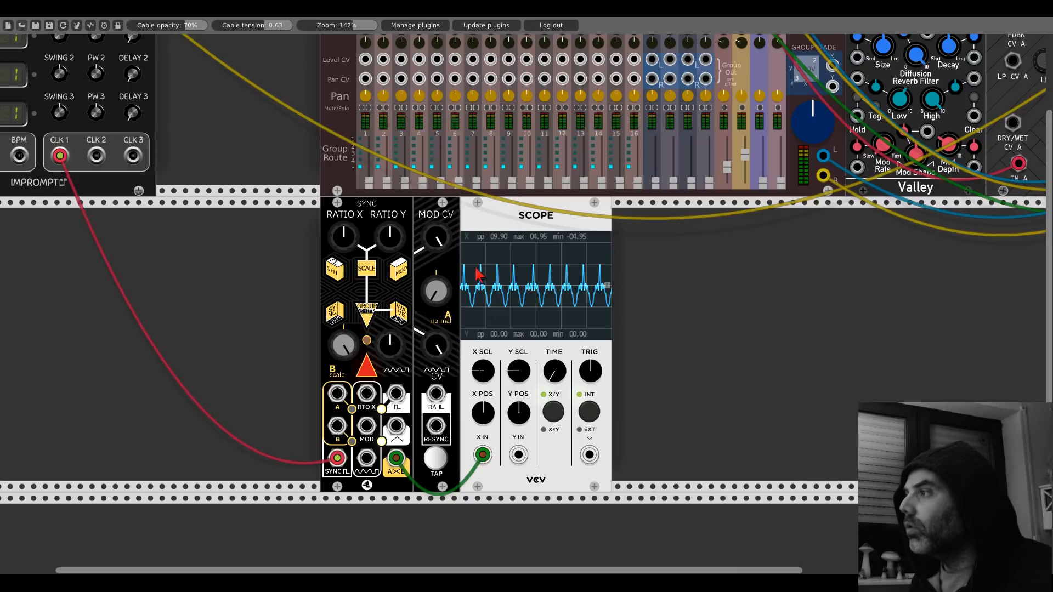
mouse_move(554, 370)
mouse_down()
mouse_move(554, 345)
mouse_move(554, 378)
mouse_up()
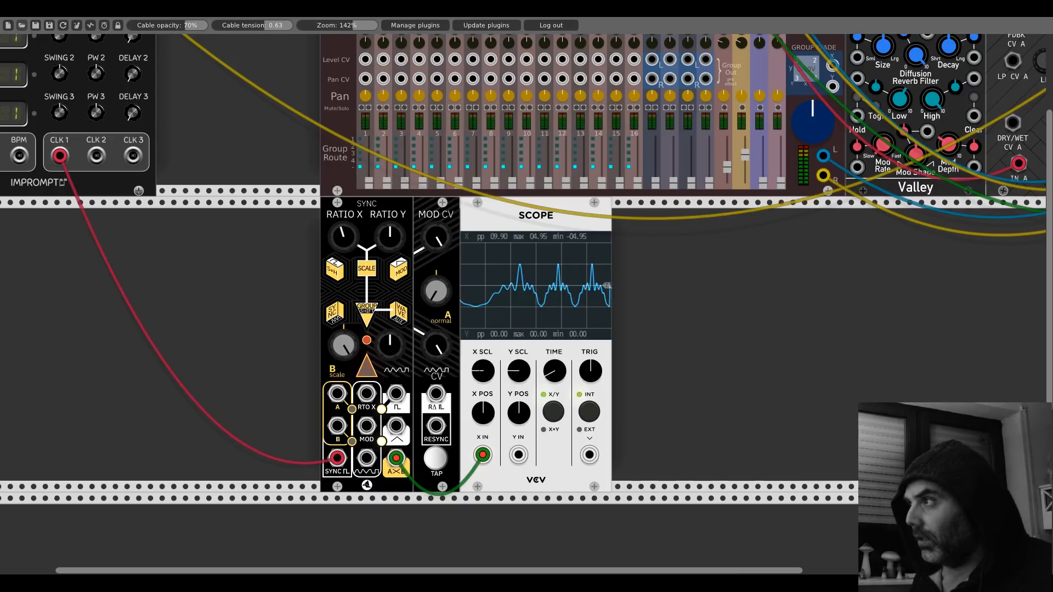
- Try different Ratio X and Ratio Y settings on SYNC and reset both knobs to their defaults
drag(344, 237, 344, 285)
mouse_move(390, 233)
mouse_down()
mouse_move(389, 270)
mouse_move(392, 217)
mouse_up()
double_click(345, 242)
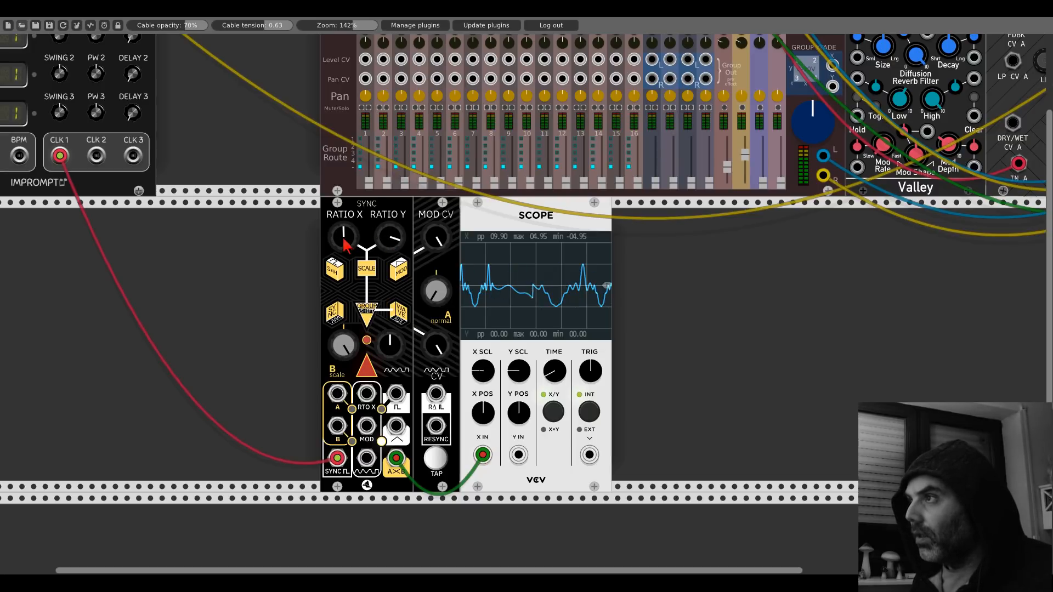
double_click(390, 237)
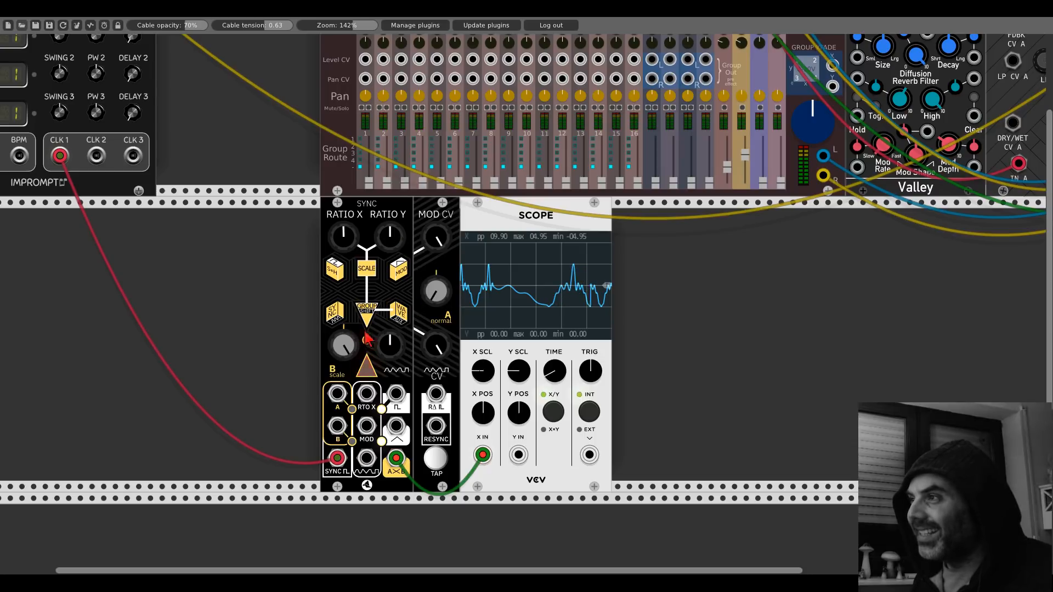
- Check SYNC's output and wave options, and try its wave shape knob at minimum before returning it to centre
right_click(371, 221)
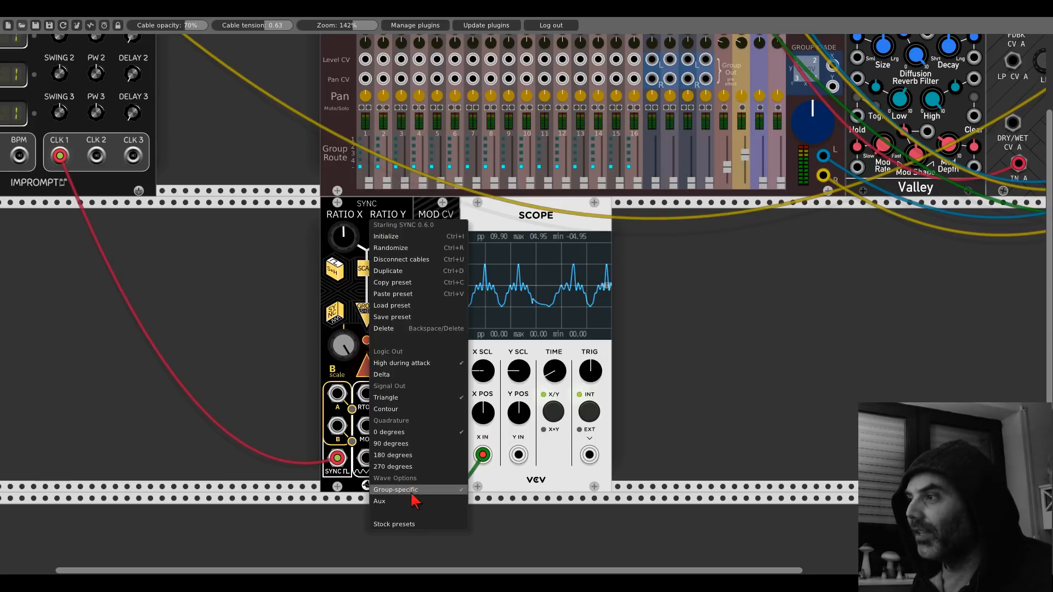
click(359, 214)
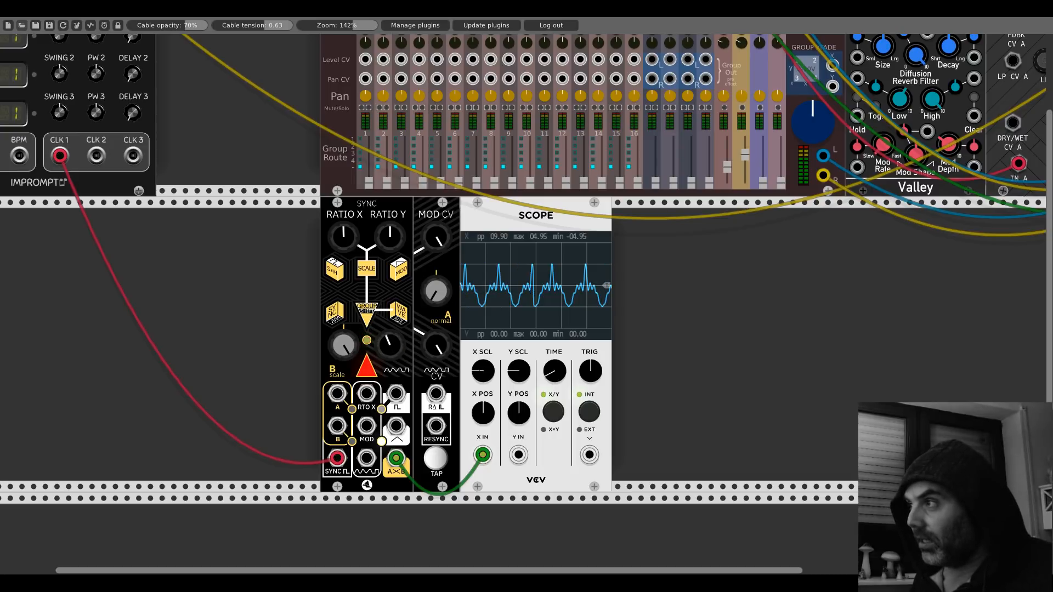
drag(389, 349, 389, 439)
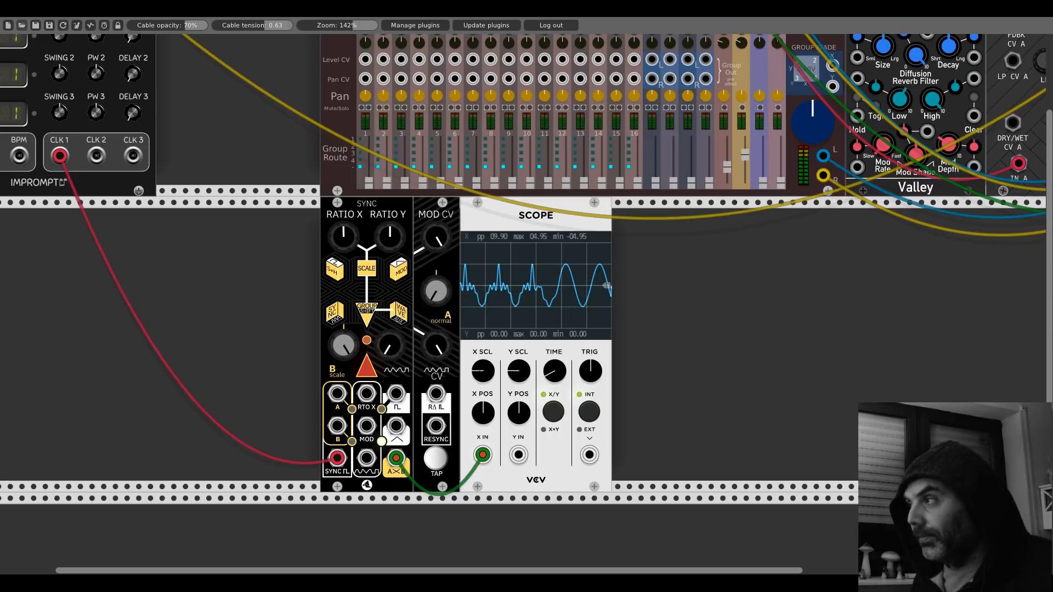
drag(394, 354, 394, 417)
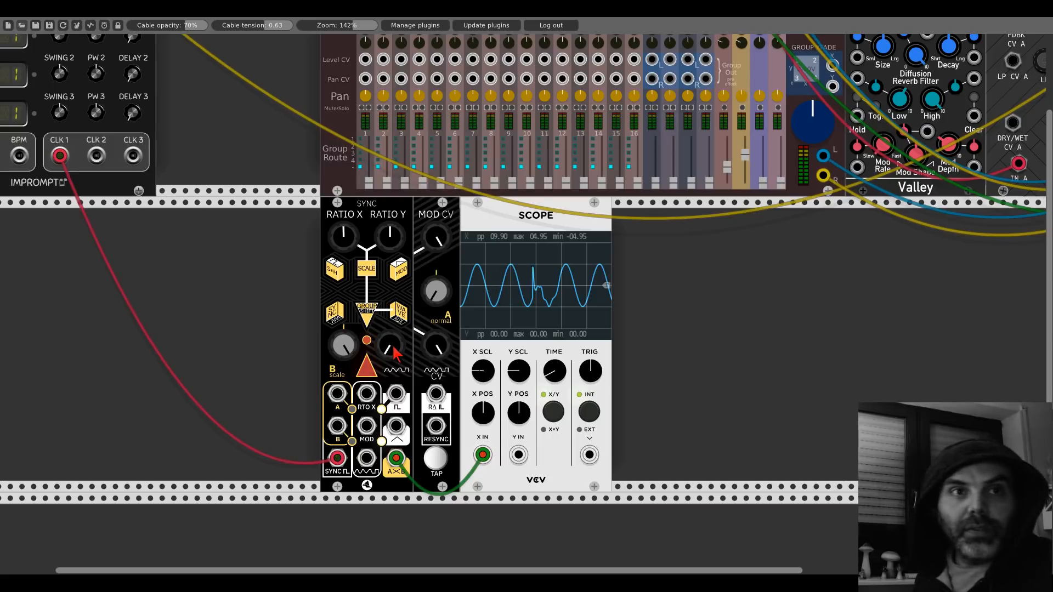
mouse_move(390, 345)
mouse_down()
mouse_move(390, 260)
mouse_move(392, 351)
mouse_up()
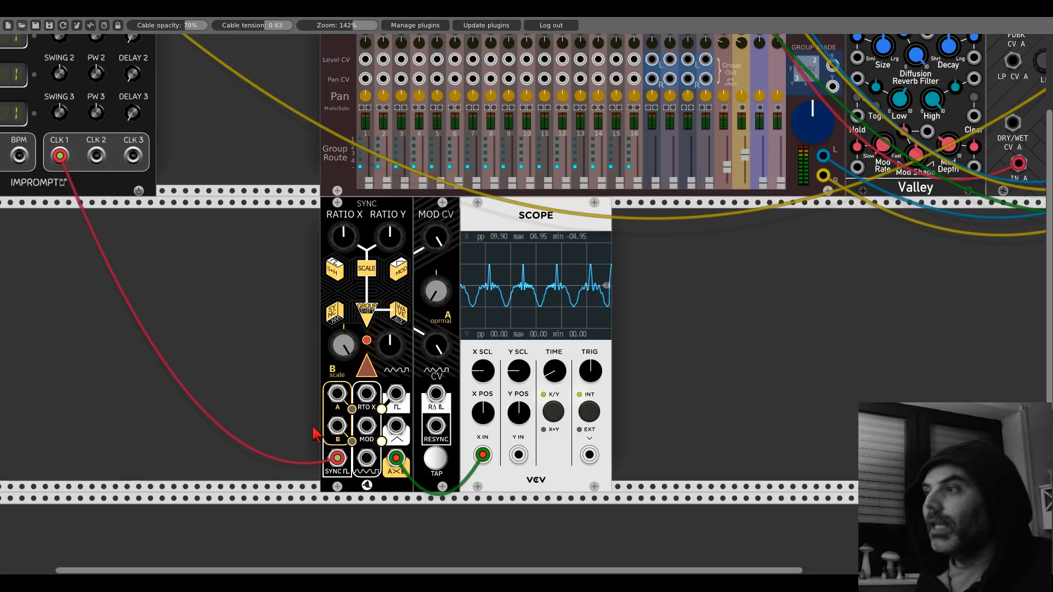
- Replace the CLK 1 cable into SYNC with the square output of a new Bogaudio LFO placed beside it
right_click(57, 156)
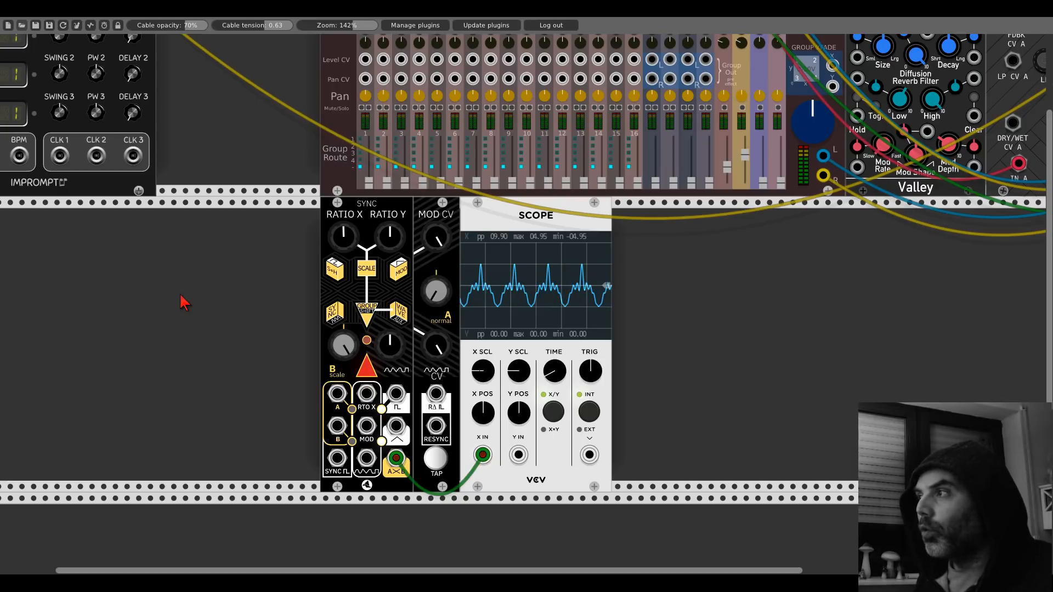
drag(203, 300, 280, 286)
right_click(322, 291)
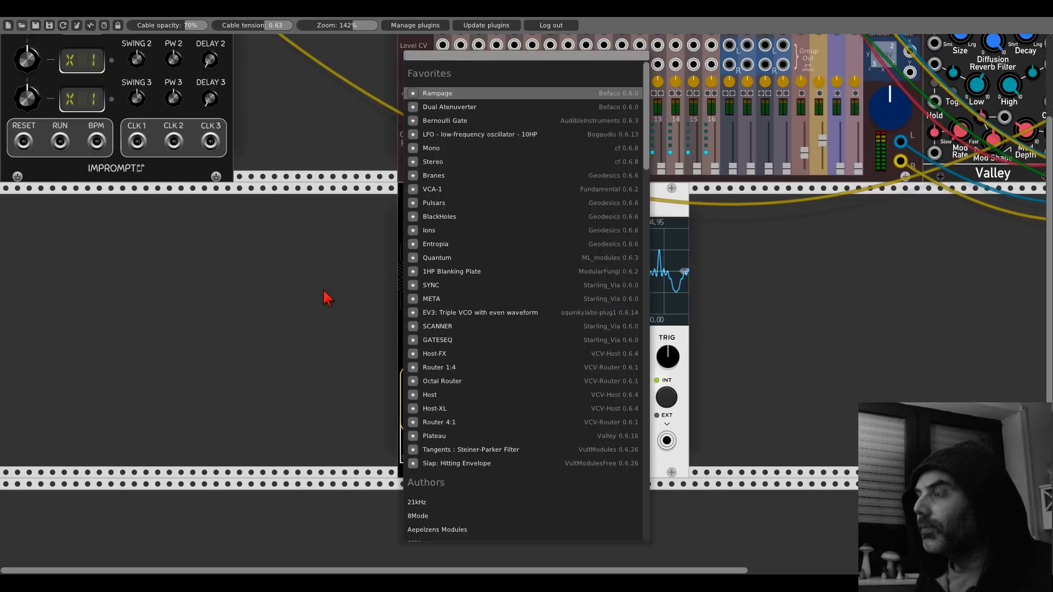
click(455, 135)
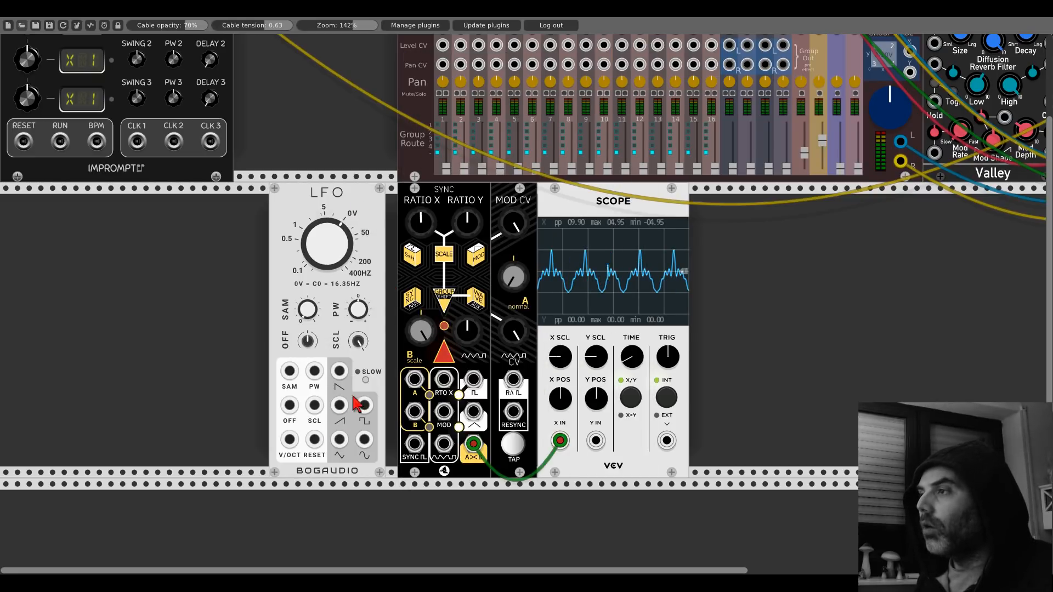
mouse_move(359, 404)
mouse_down()
mouse_move(378, 436)
mouse_move(414, 444)
mouse_up()
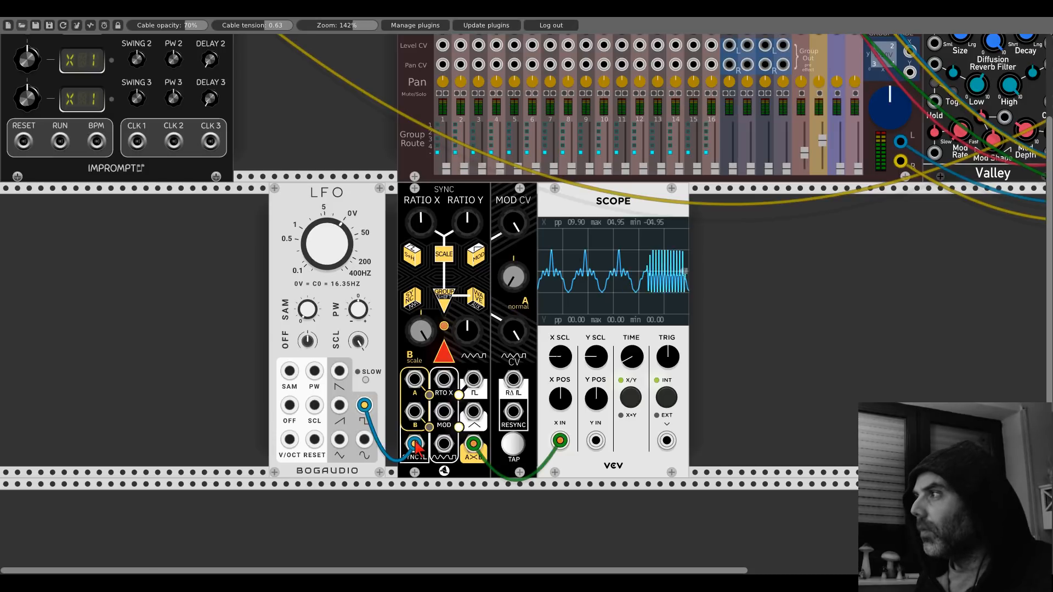
- Turn up the Scope's time control and delete the LFO
mouse_move(626, 360)
mouse_down()
mouse_move(626, 231)
mouse_move(626, 249)
mouse_up()
right_click(364, 224)
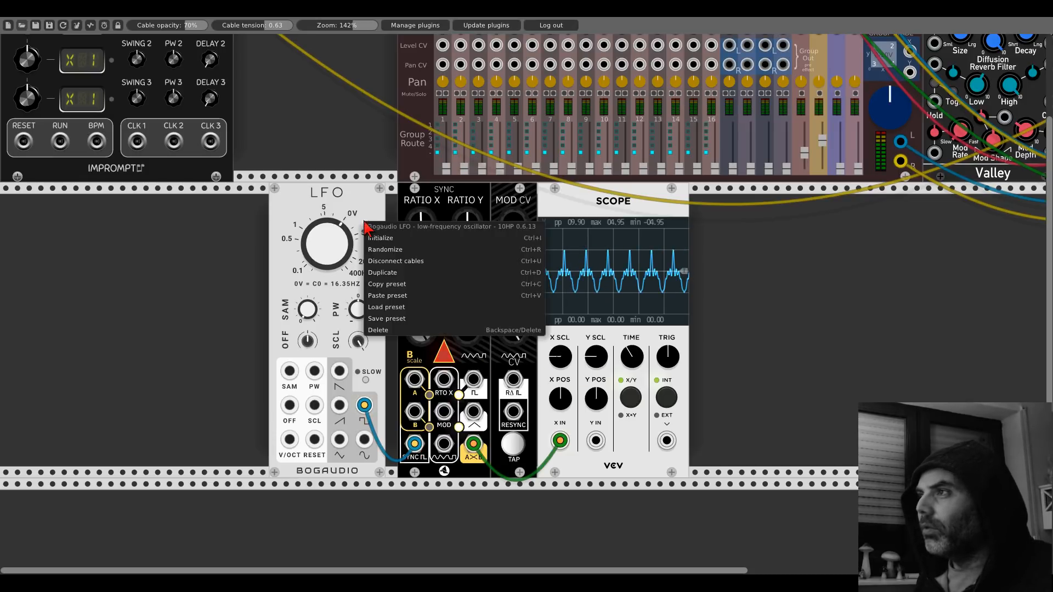
click(379, 329)
- Add a Befaco EvenVCO beside SYNC and move SYNC's A><B output from the Scope to the mixer's channel 1 left input
double_click(272, 317)
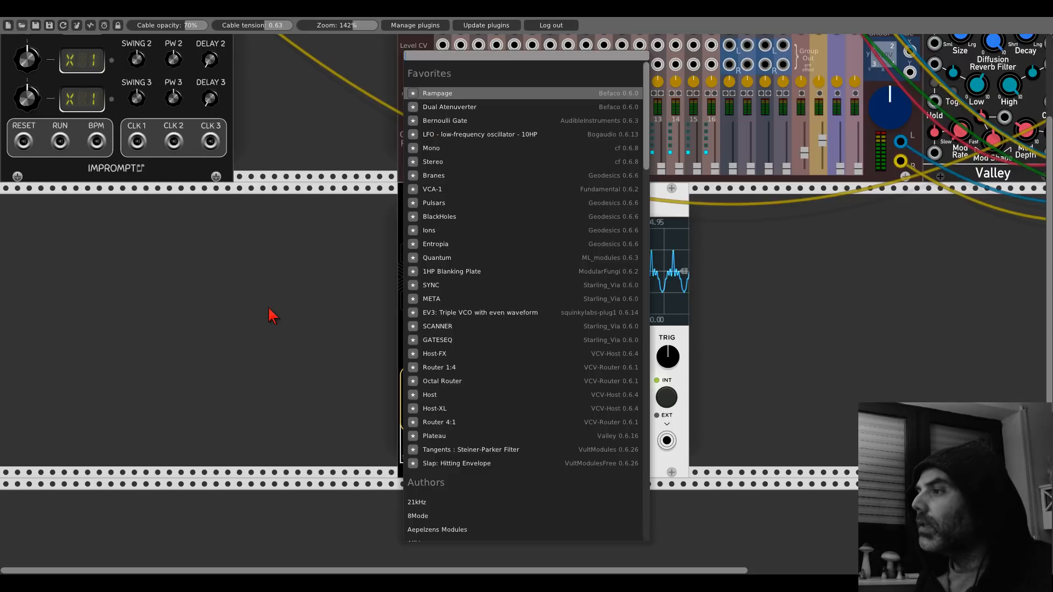
scroll(452, 329, down, 5)
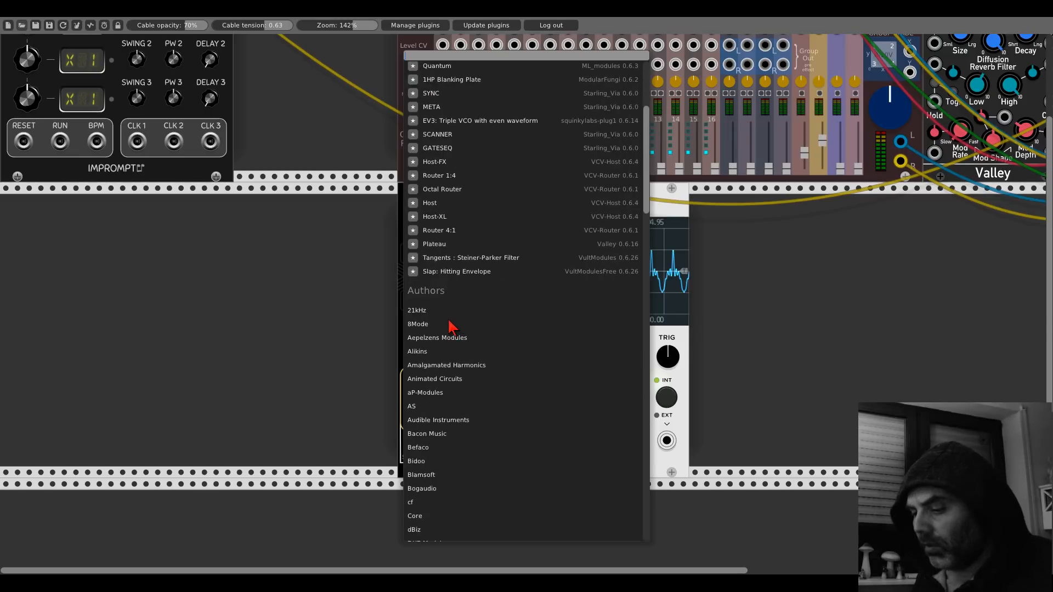
text(even)
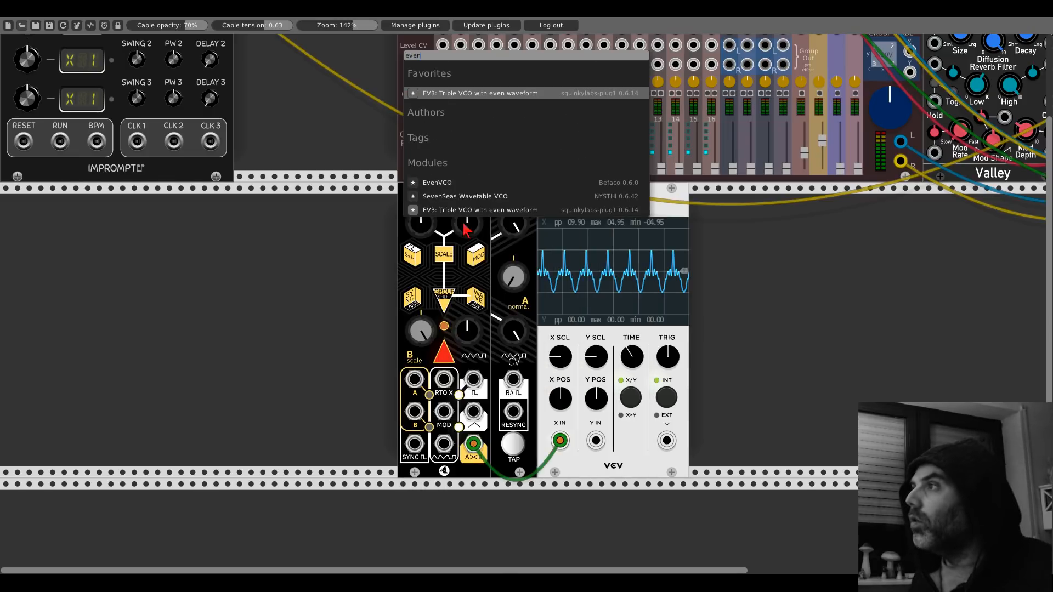
click(447, 186)
mouse_move(299, 447)
mouse_down()
mouse_move(480, 449)
mouse_move(445, 36)
mouse_move(443, 57)
mouse_up()
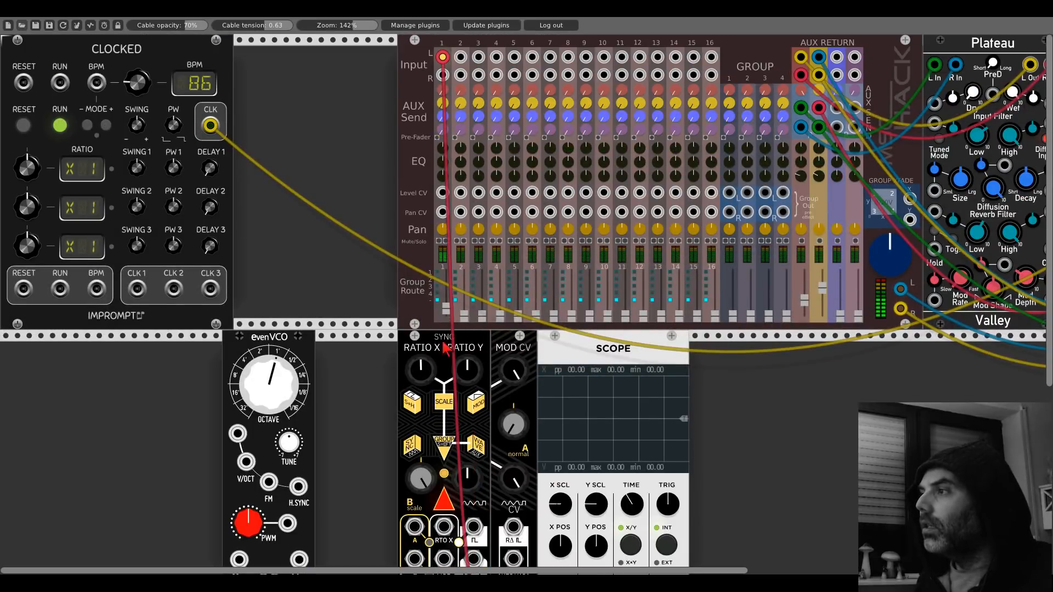
- Vary SYNC's Ratio X knob, return it to centre, and turn Ratio Y up
drag(421, 369, 426, 368)
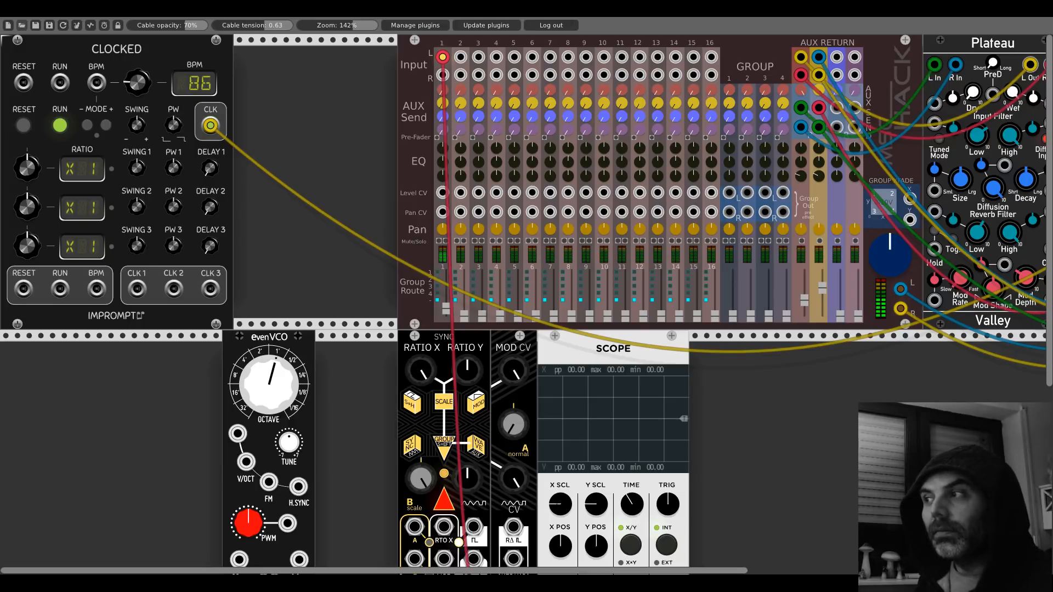
drag(425, 375, 466, 378)
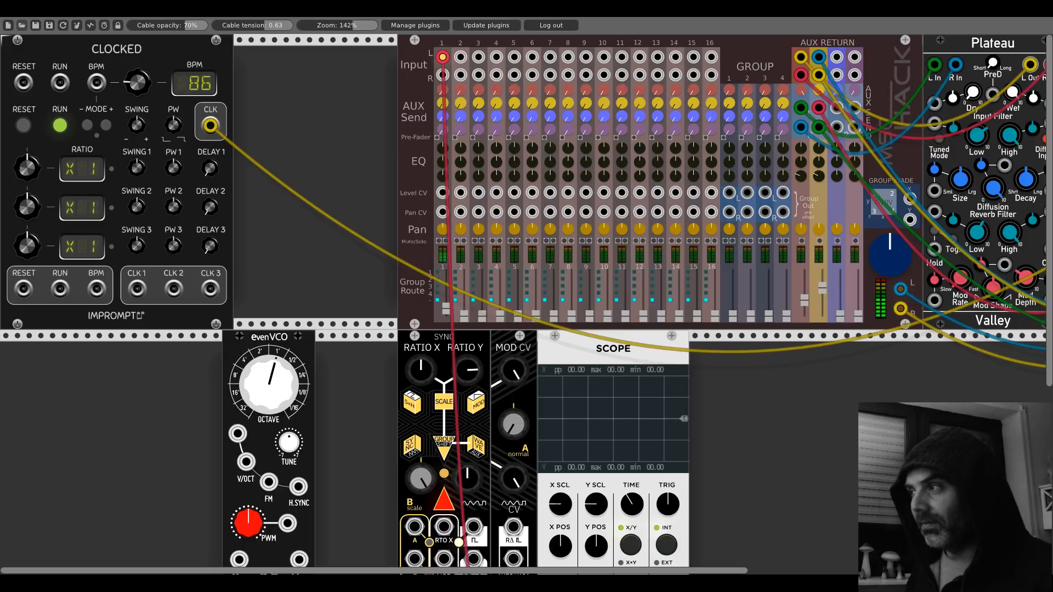
- Cycle SYNC's scale, sweep its Ratio Y and Ratio X knobs, and reset both ratios to centre
mouse_move(467, 368)
mouse_down()
mouse_move(467, 380)
mouse_move(467, 369)
mouse_up()
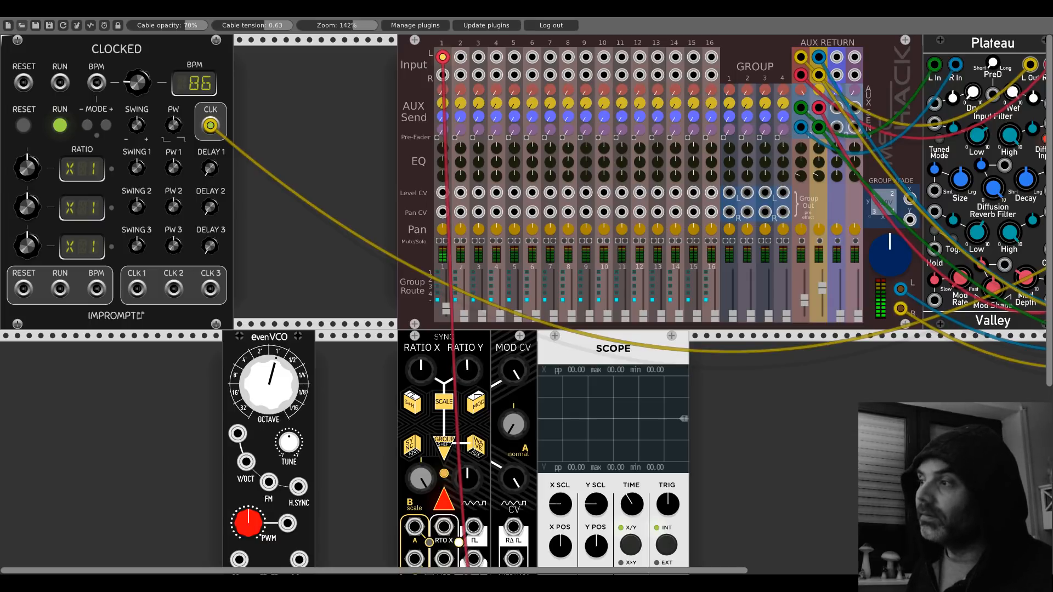
click(439, 403)
drag(470, 374, 470, 386)
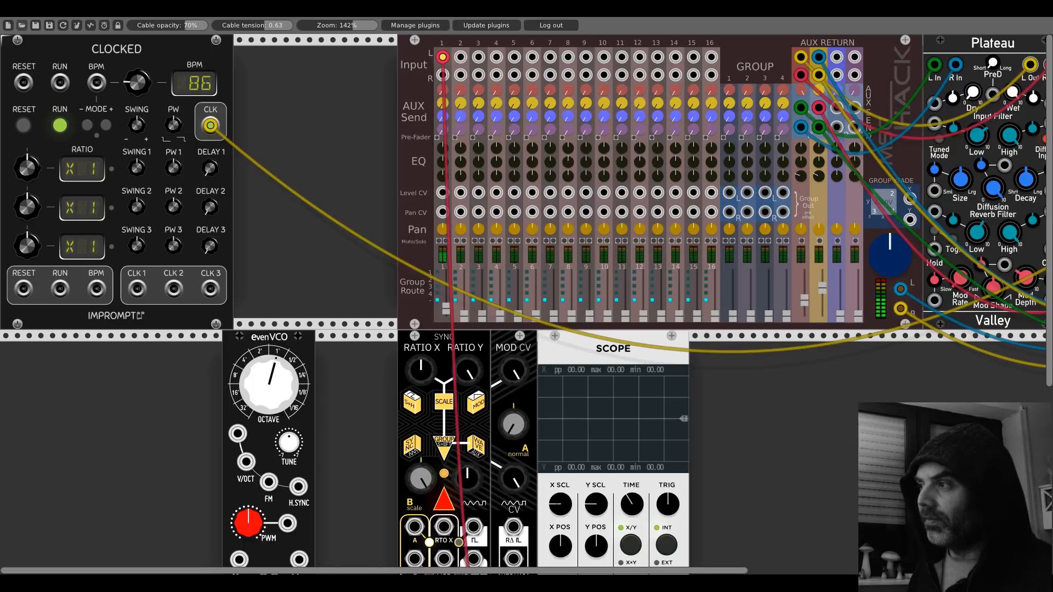
drag(468, 376, 467, 406)
drag(430, 370, 430, 383)
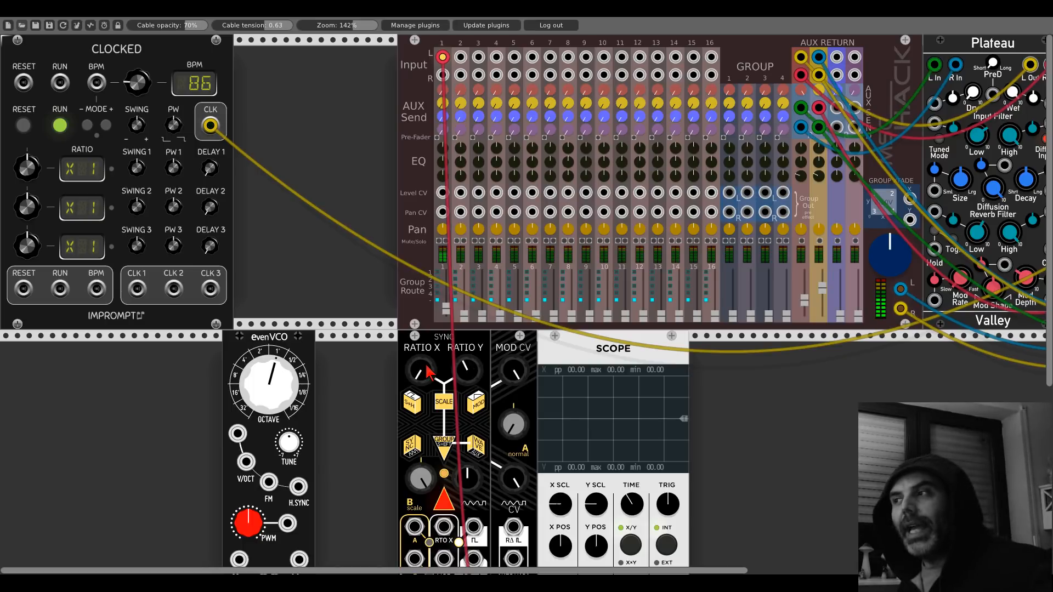
mouse_move(426, 365)
mouse_down()
mouse_move(426, 378)
mouse_move(425, 368)
mouse_up()
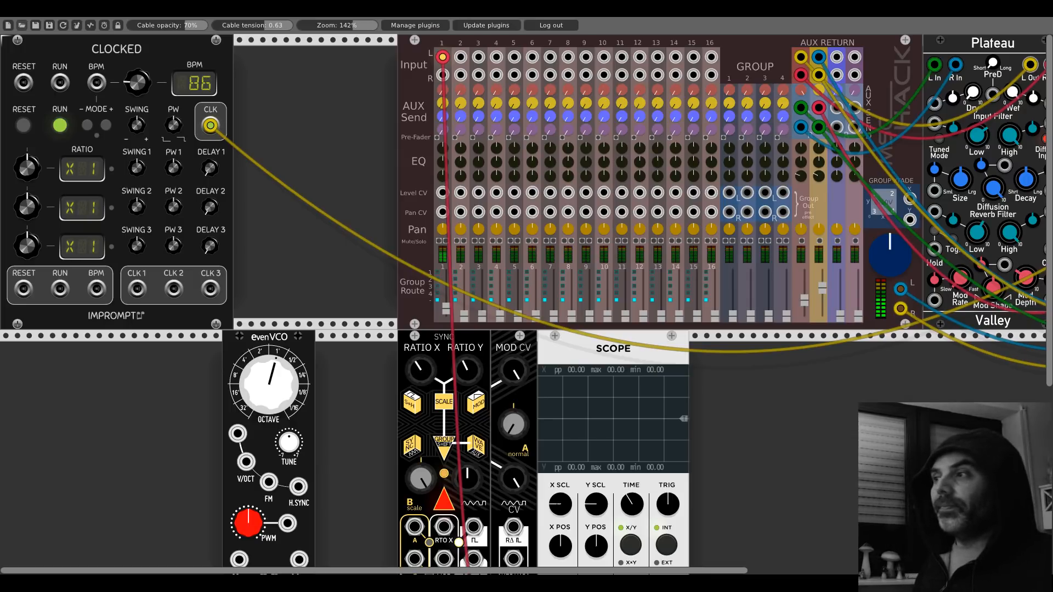
double_click(425, 364)
double_click(458, 365)
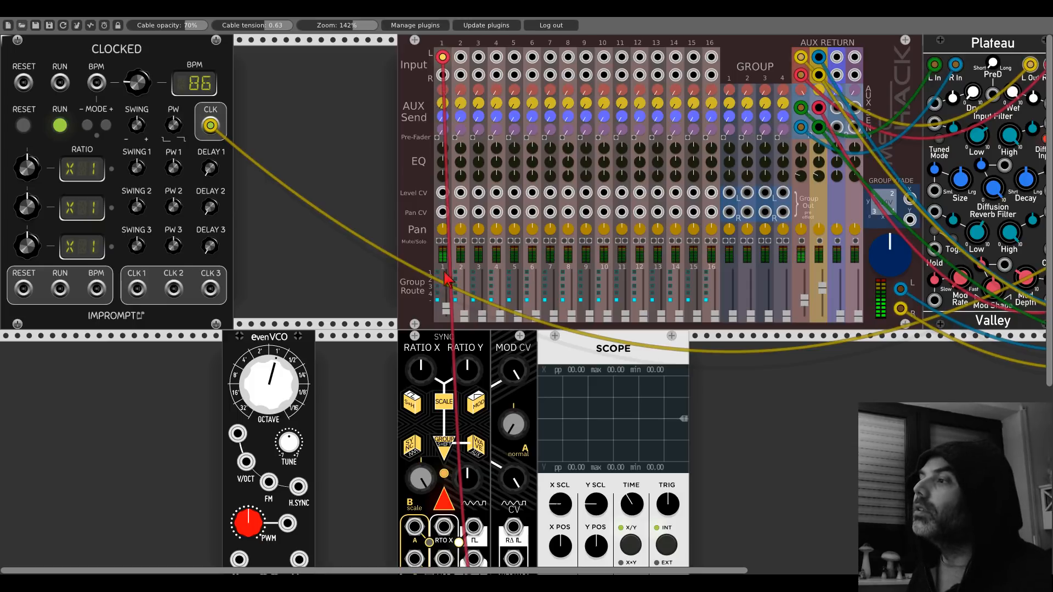
- Turn SYNC's Ratio X to its minimum, raise the mixer's master level, and set Ratio Y slightly below centre
drag(421, 367, 420, 376)
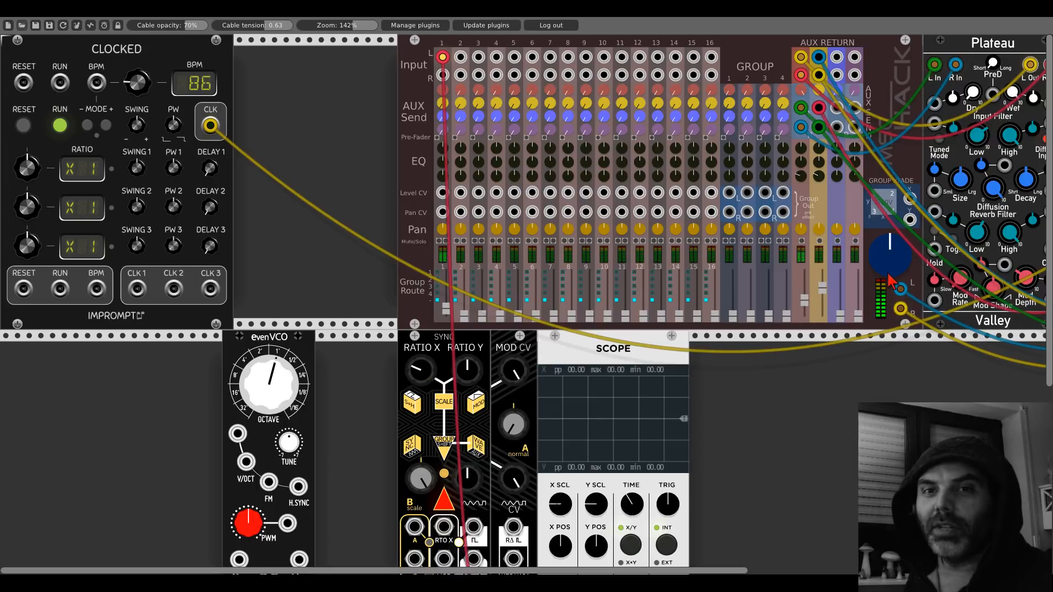
drag(888, 276, 888, 269)
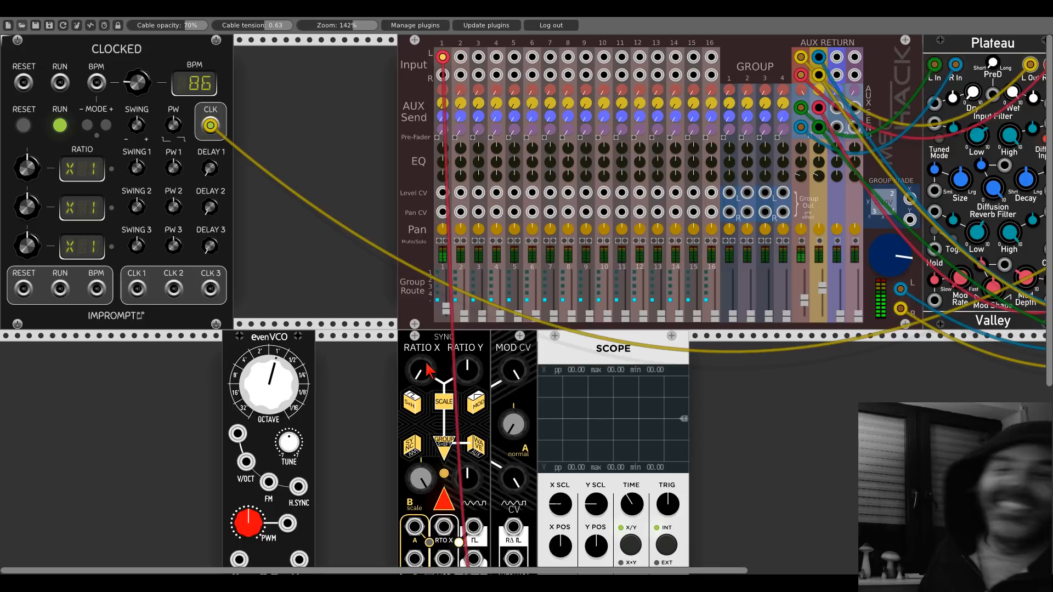
drag(467, 370, 468, 387)
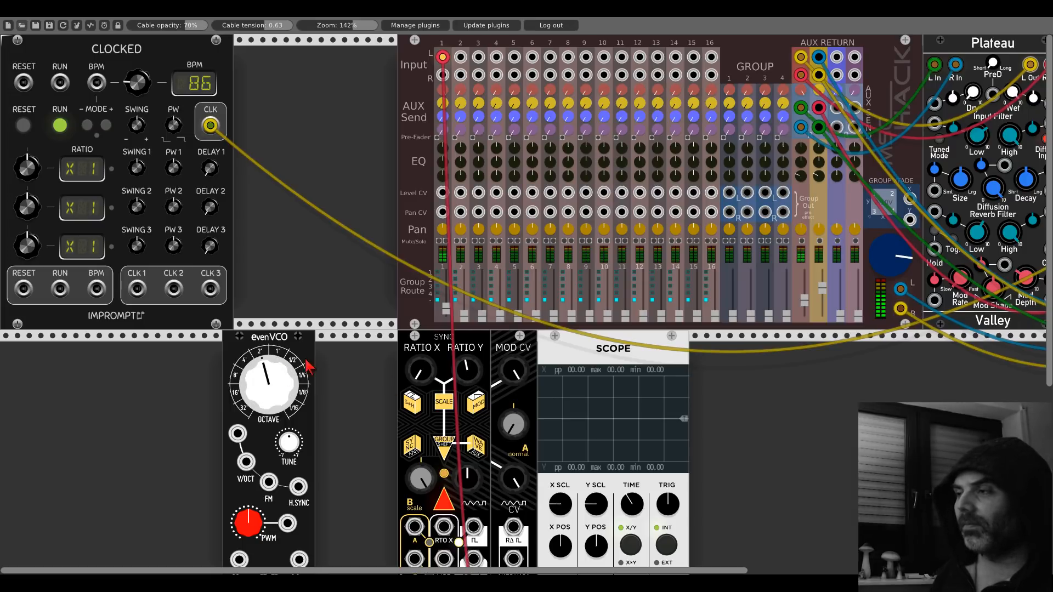
- Place EvenVCO and SYNC side by side directly below Clocked and move the Scope farther right
scroll(318, 367, down, 4)
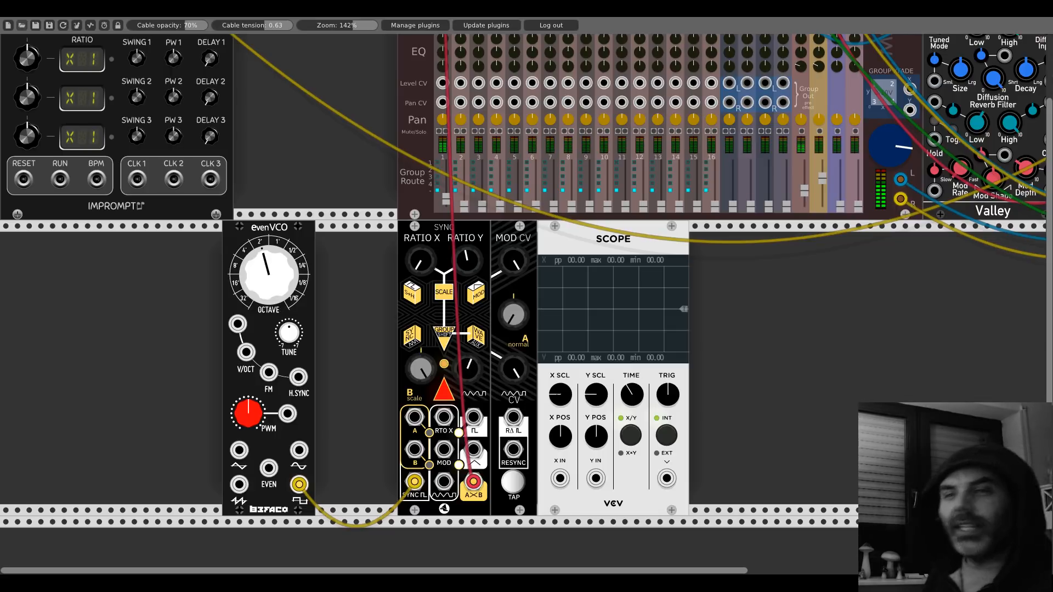
drag(296, 235, 74, 235)
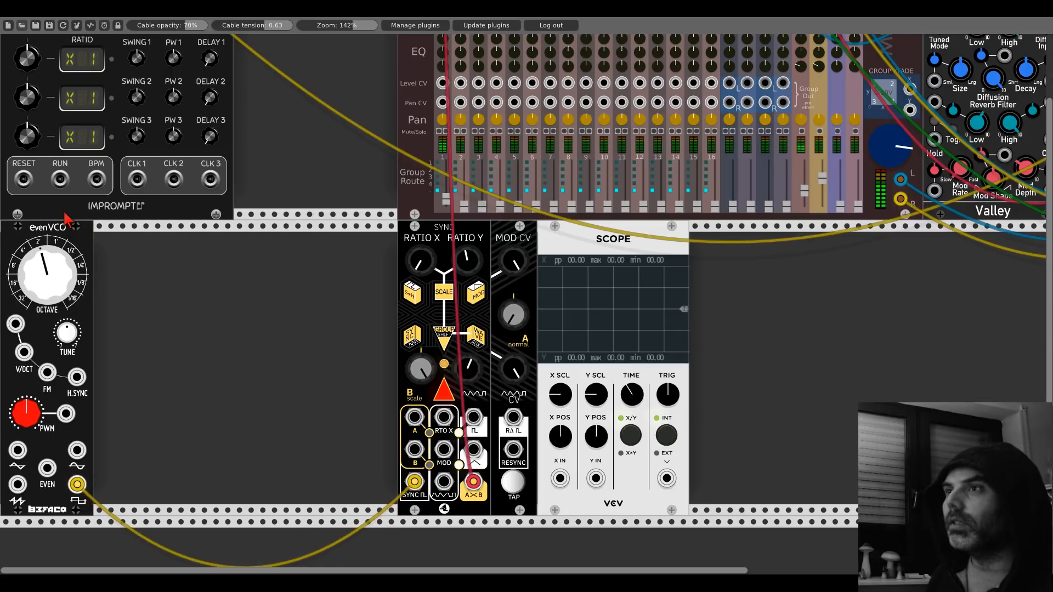
drag(416, 244, 130, 243)
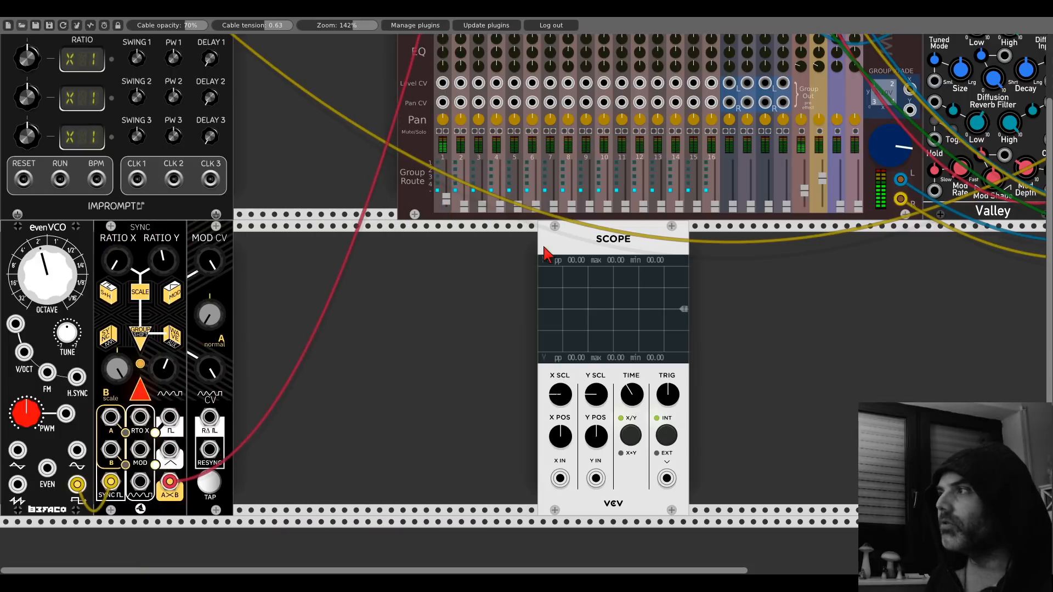
drag(544, 244, 746, 262)
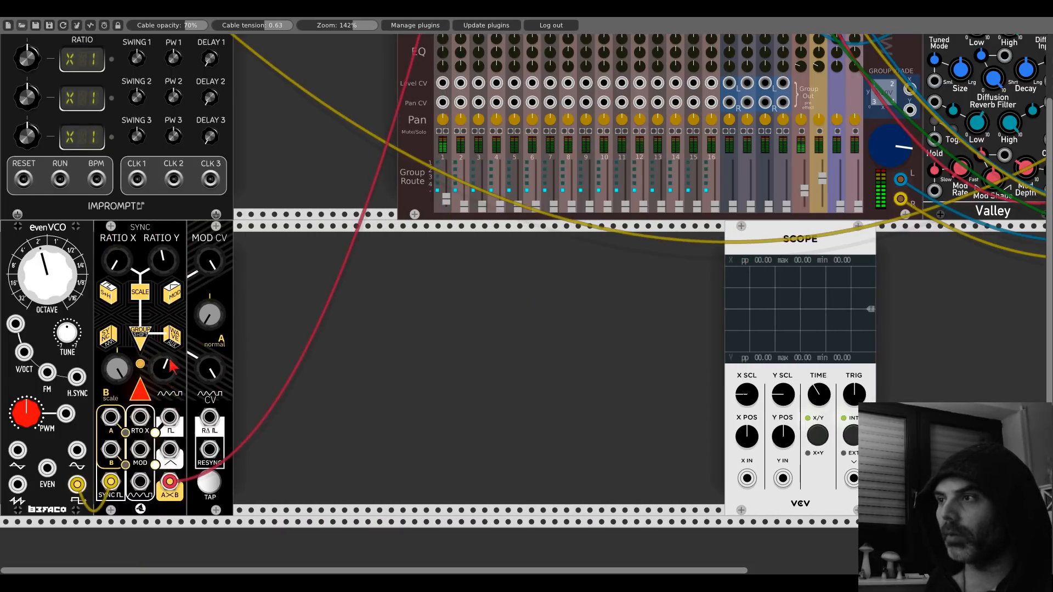
- Patch SYNC's A><B output into the Scope's X input and turn SYNC's wave shape knob down to minimum
click(142, 382)
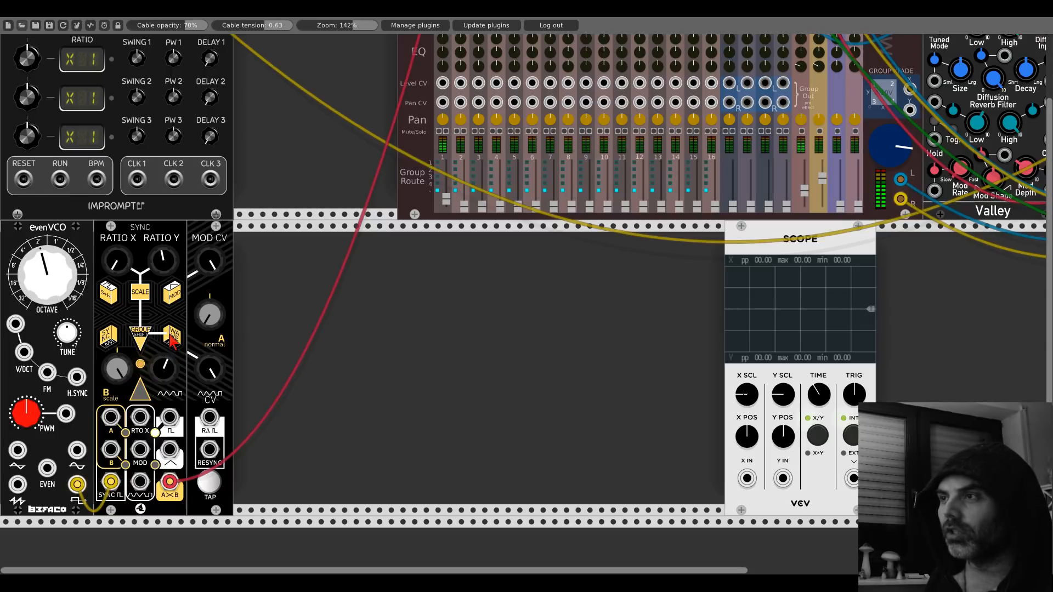
drag(747, 478, 169, 481)
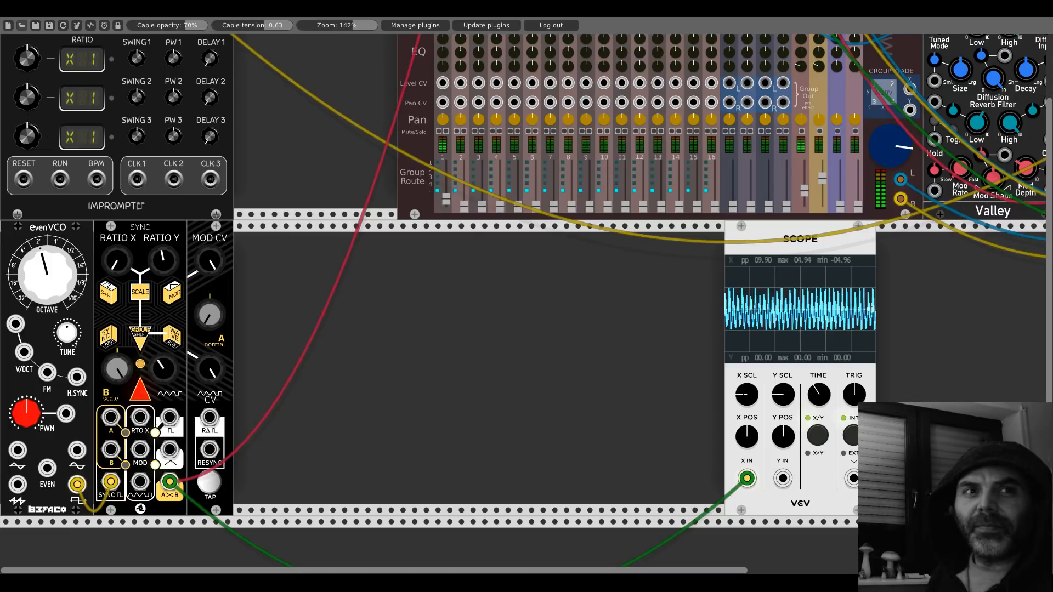
drag(164, 369, 164, 491)
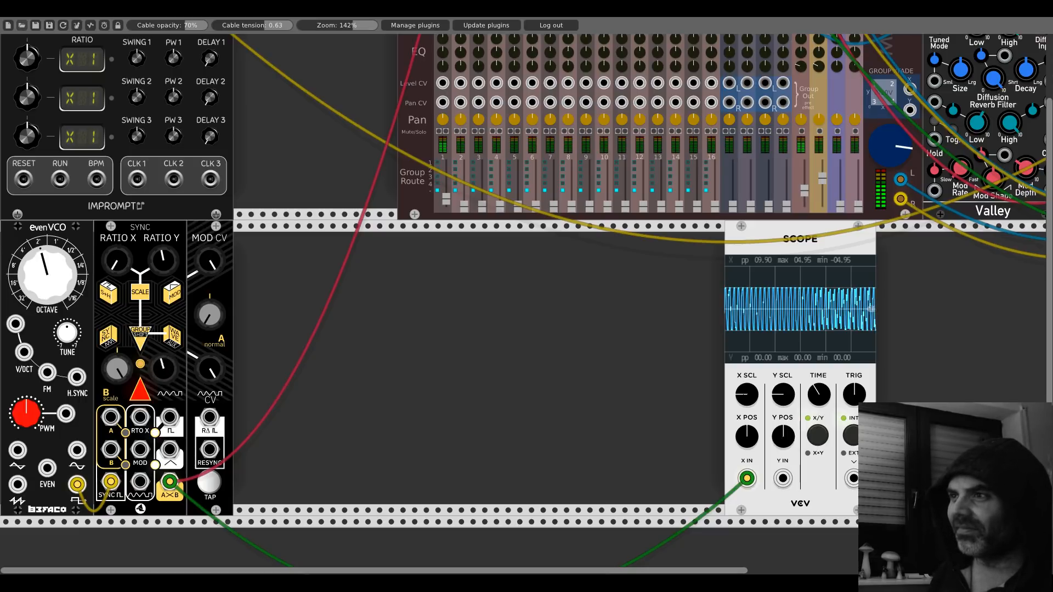
mouse_move(164, 369)
mouse_down()
mouse_move(164, 330)
mouse_move(164, 375)
mouse_up()
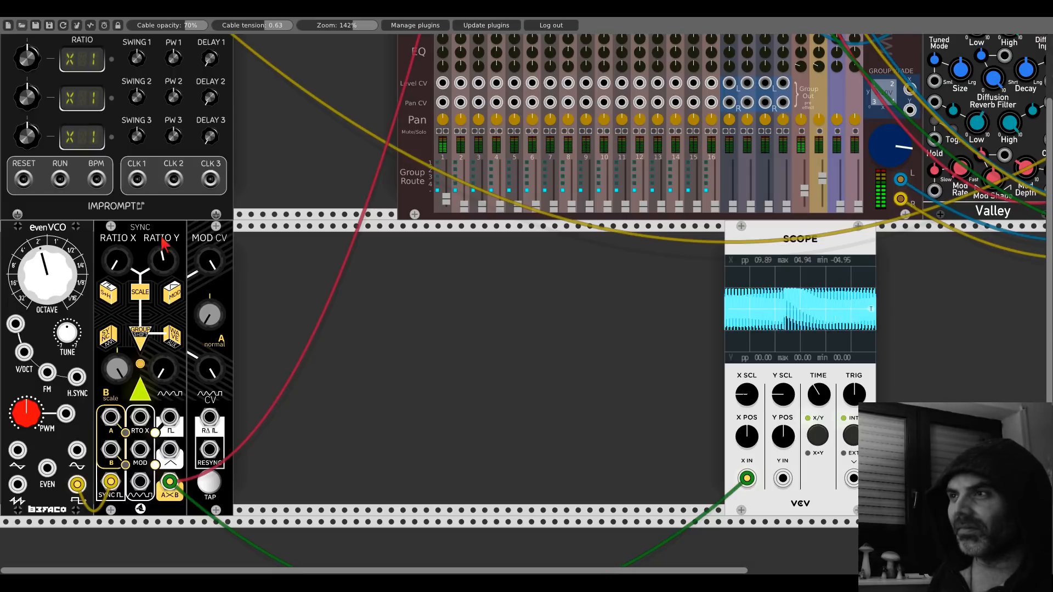
- Sweep SYNC's Ratio Y up and leave it below centre, keeping Ratio X at minimum
drag(163, 258, 163, 238)
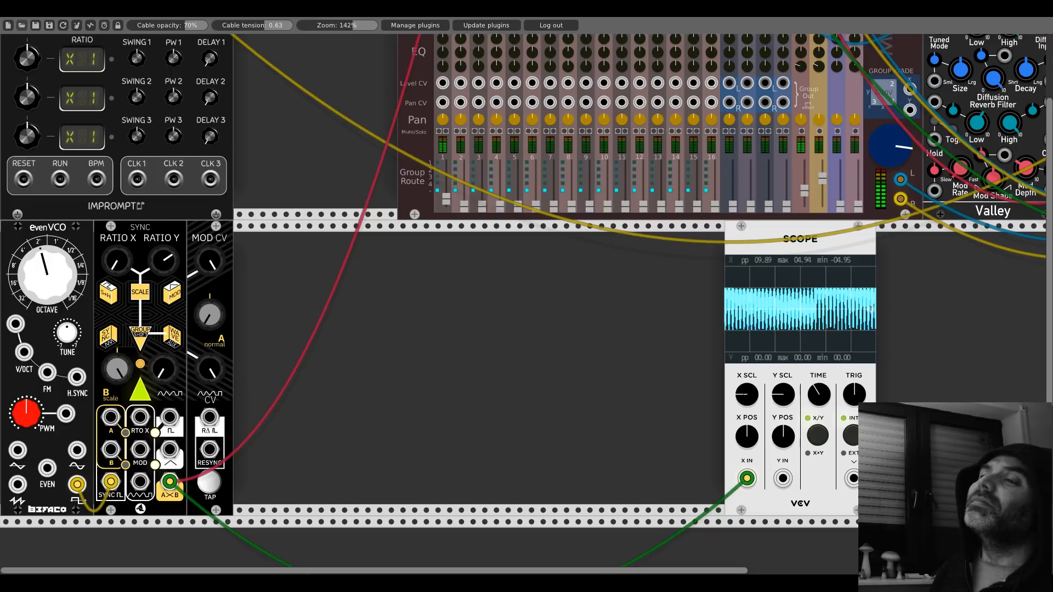
drag(162, 239, 163, 241)
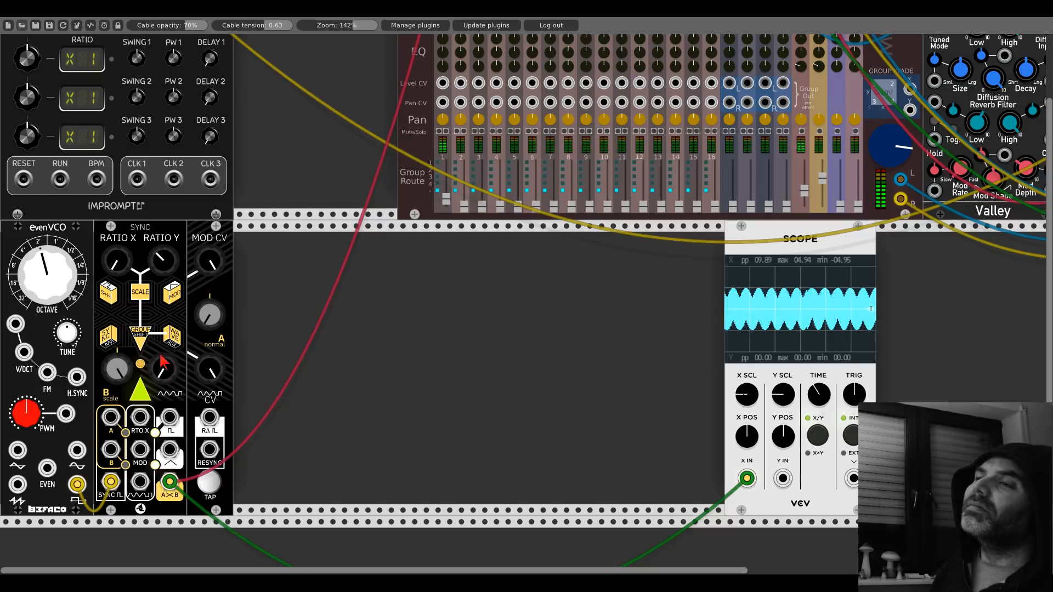
drag(117, 260, 117, 265)
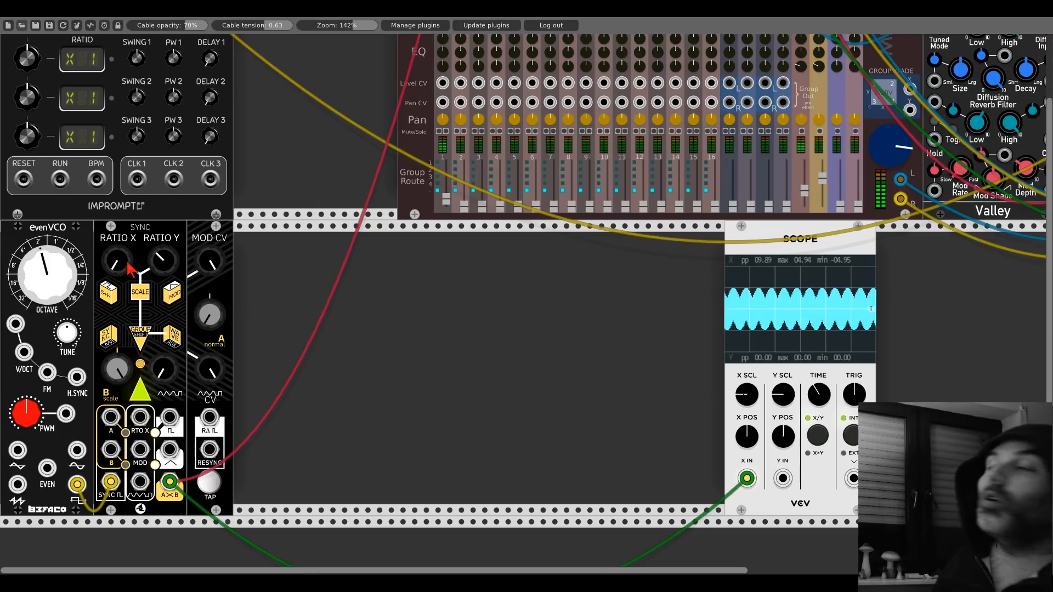
- Delete the Fundamental Scope and add a JW-Modules Full Scope in its place
right_click(736, 249)
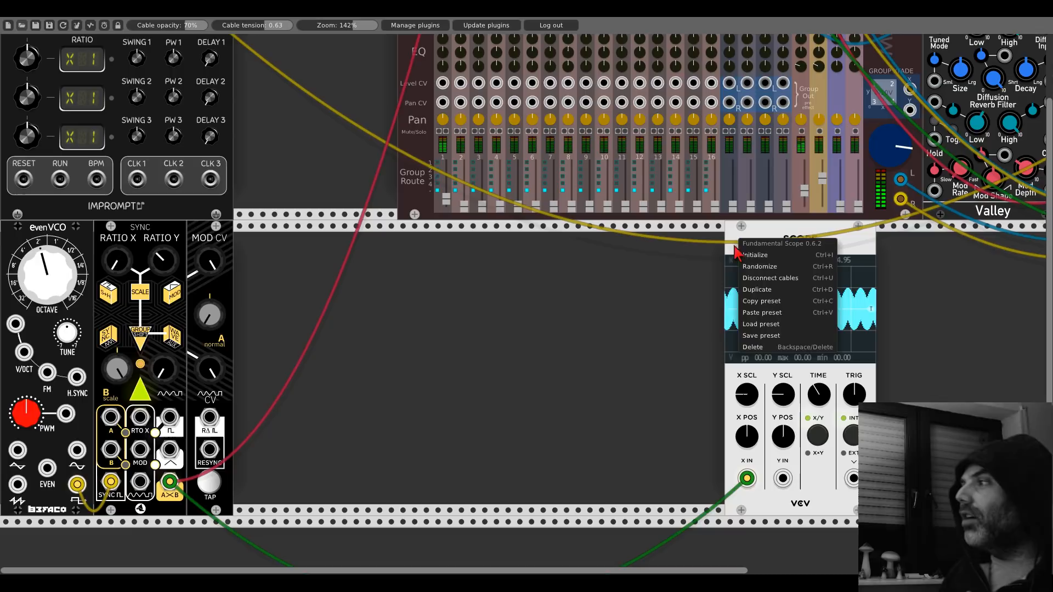
click(753, 347)
right_click(685, 363)
text(full)
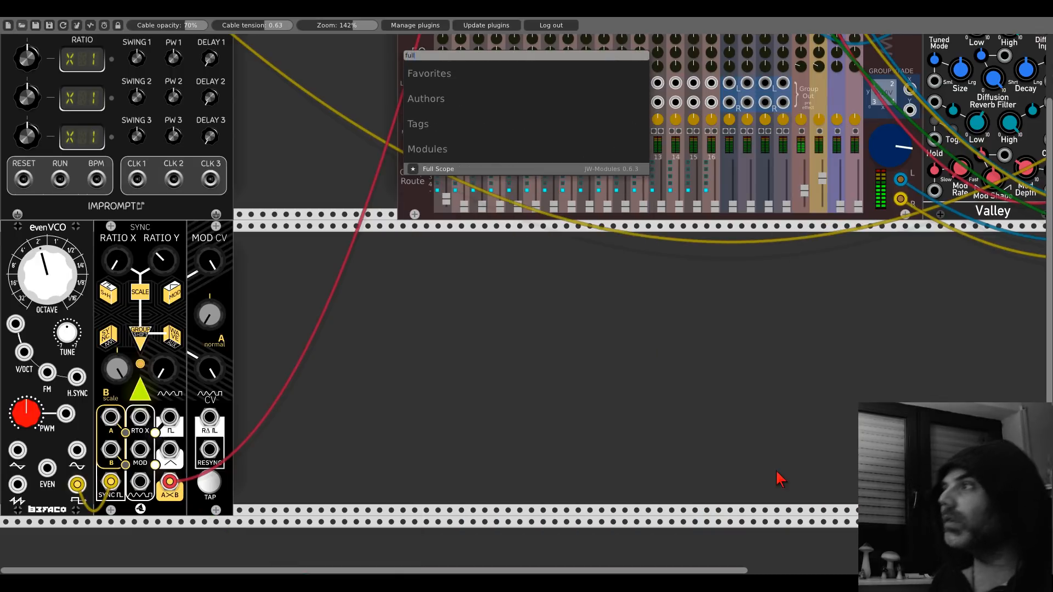
click(456, 169)
- Patch SYNC's A><B output and EvenVCO's triangle output into Full Scope's first two inputs, and widen the Full Scope
drag(593, 233, 169, 481)
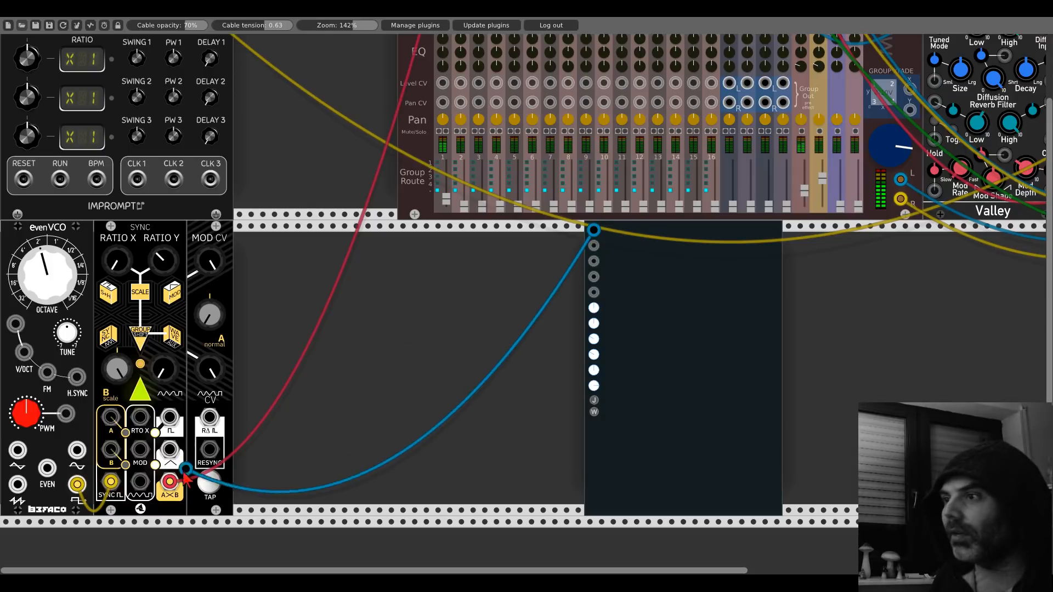
mouse_move(593, 245)
mouse_down()
mouse_move(551, 276)
mouse_move(82, 485)
mouse_move(17, 451)
mouse_up()
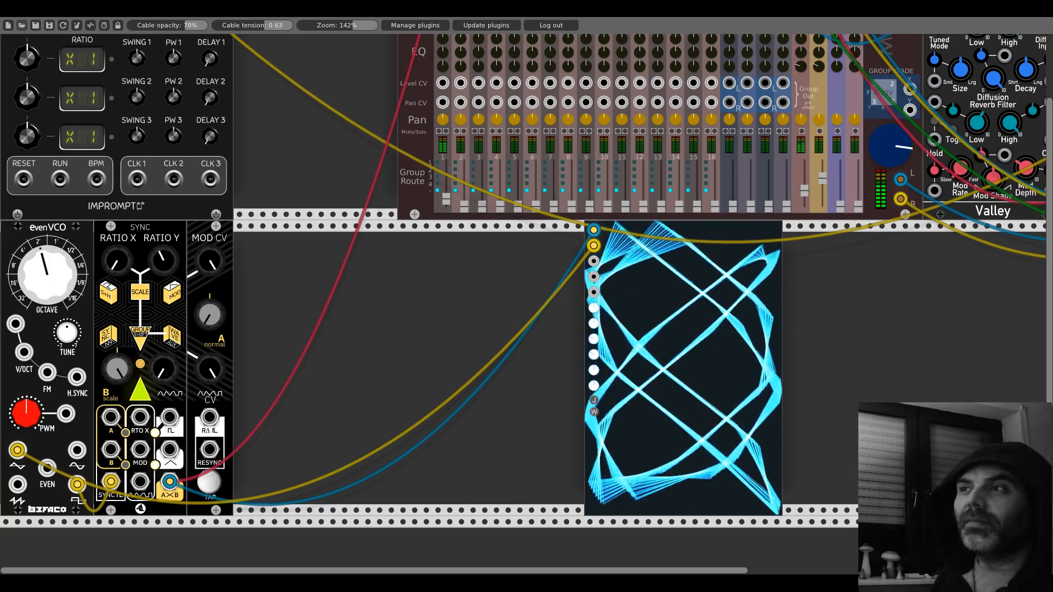
drag(159, 362, 160, 351)
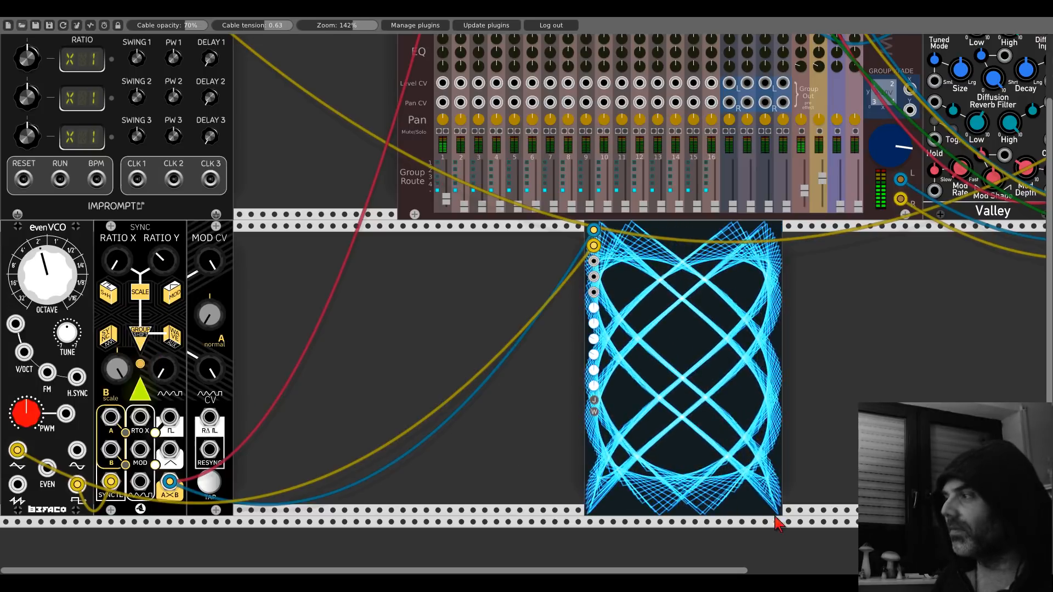
drag(778, 513, 1024, 512)
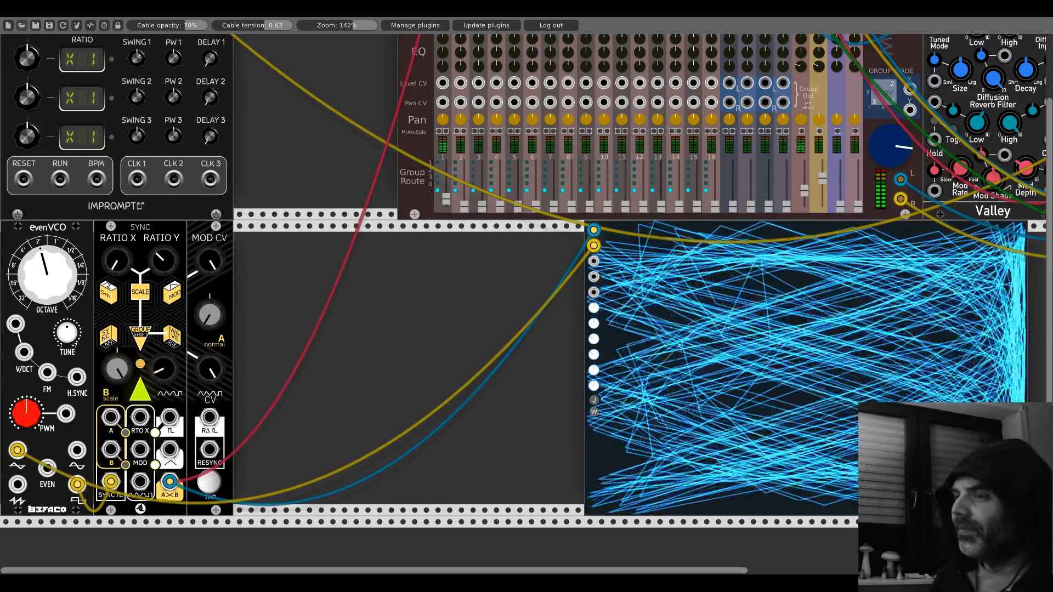
- Add a Befaco Rampage beside SYNC and patch its Out A into SYNC's wave shape CV input
right_click(302, 378)
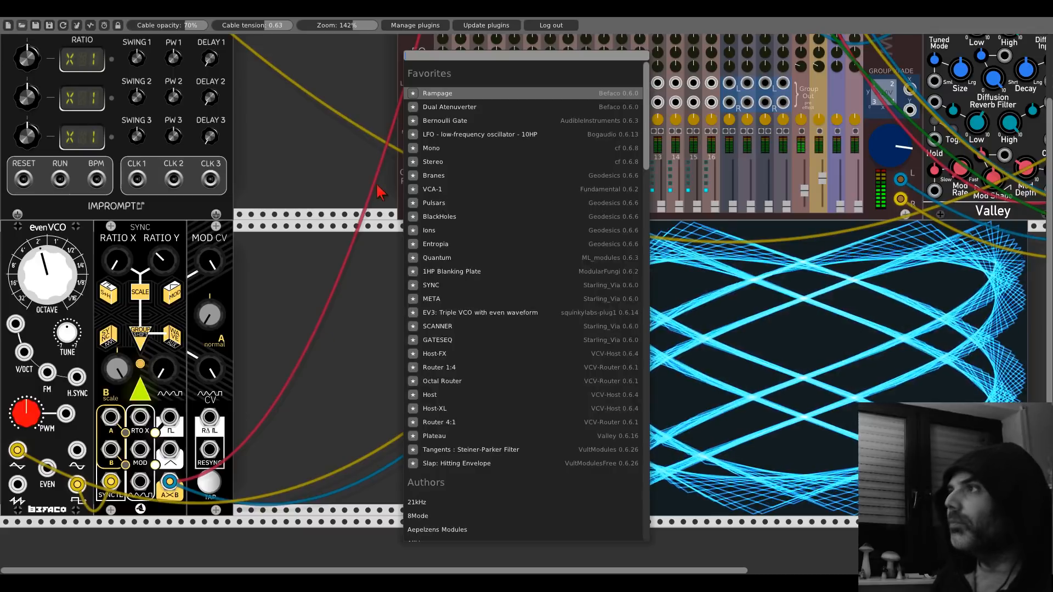
click(463, 106)
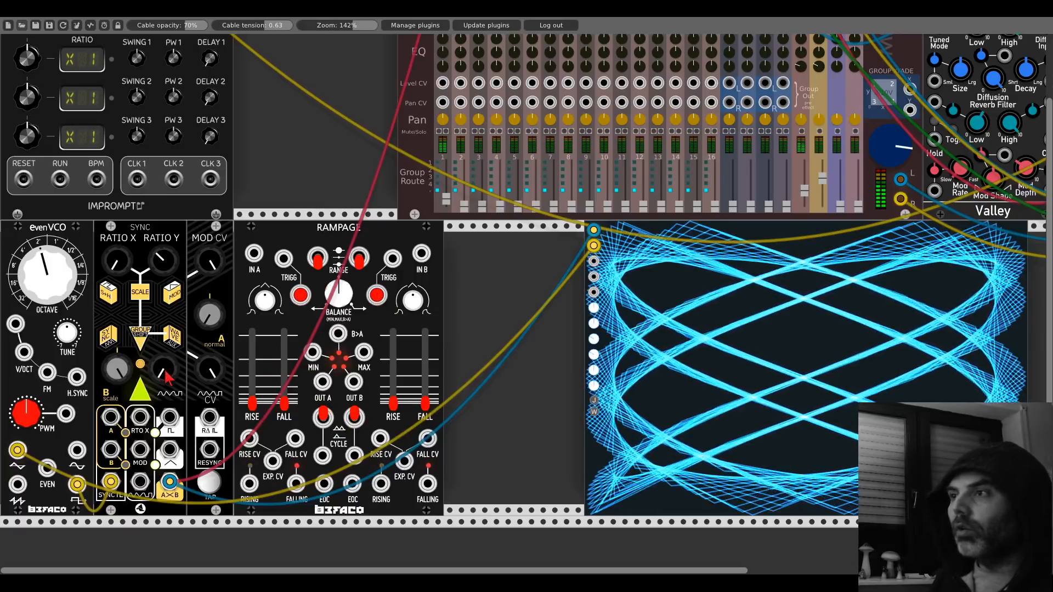
drag(164, 374, 164, 384)
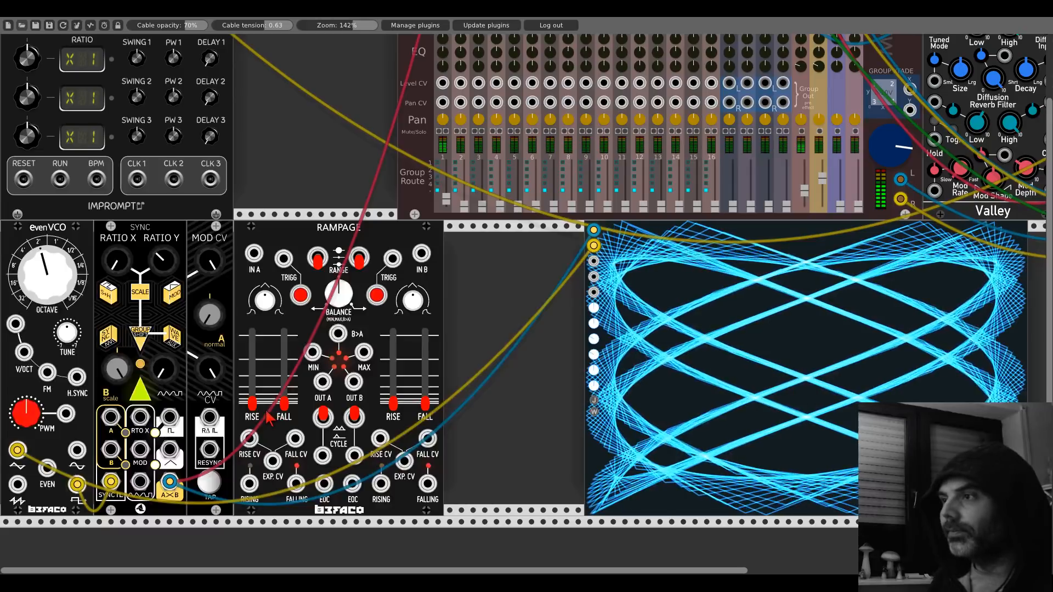
drag(322, 381, 140, 482)
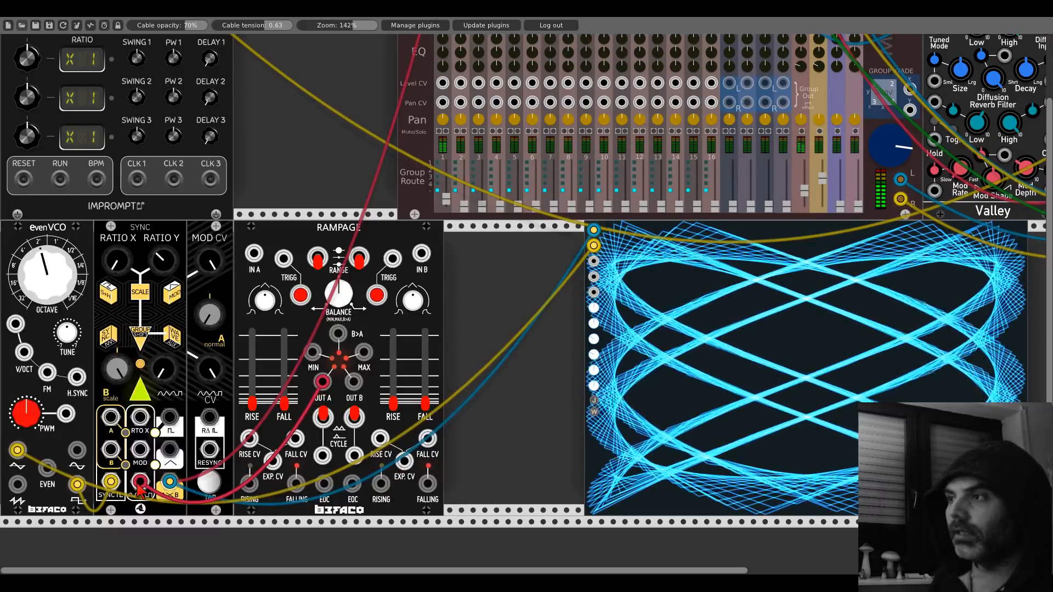
- Raise Rampage channel A's Rise and Fall sliders and reduce SYNC's wave shape CV amount
drag(252, 403, 252, 365)
drag(284, 403, 252, 351)
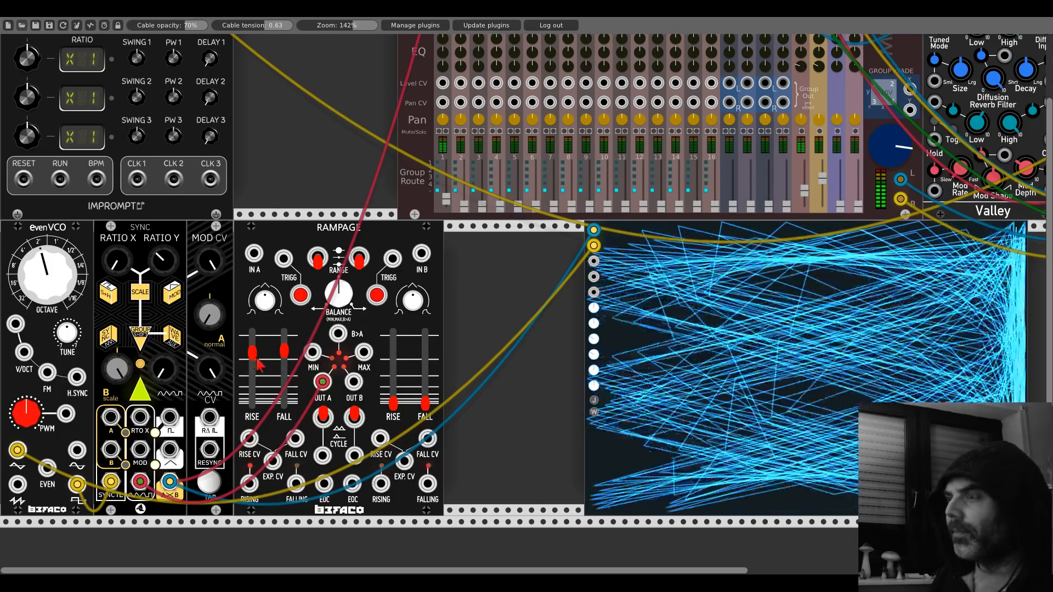
drag(214, 368, 214, 428)
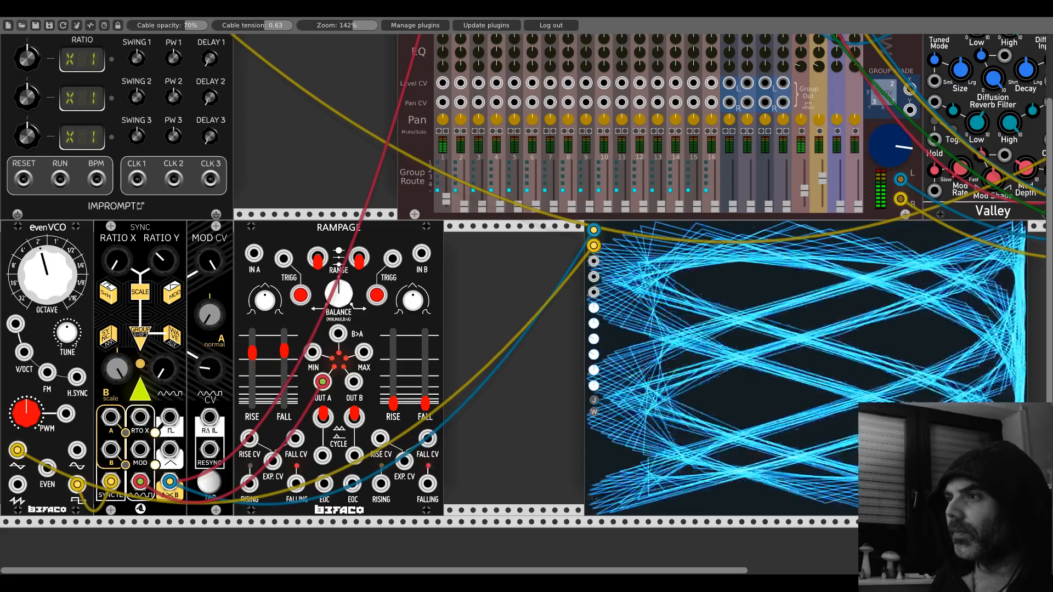
drag(214, 369, 205, 363)
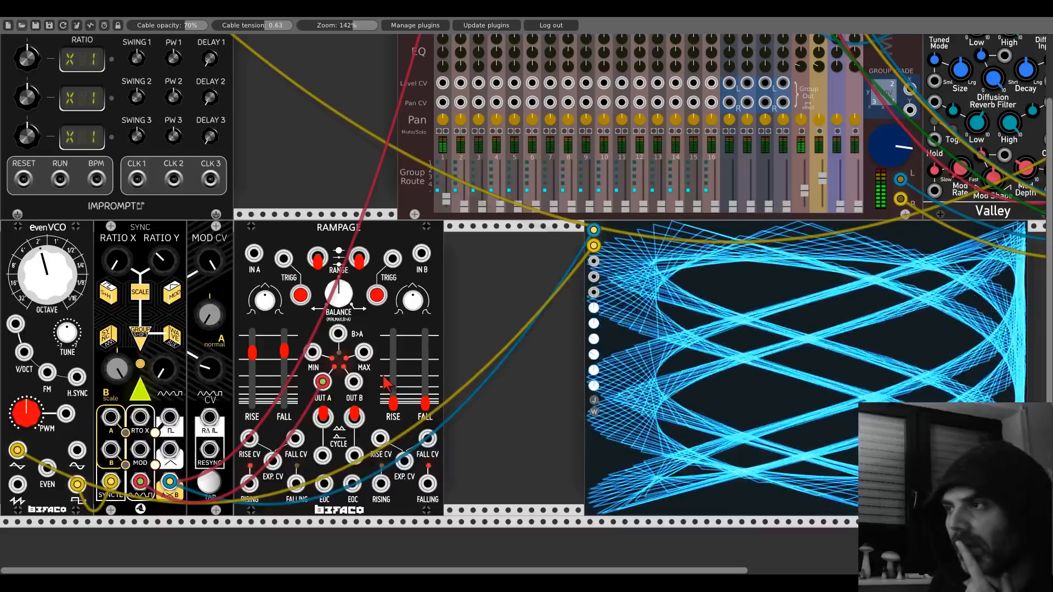
- Lower Rampage channel A's Rise and Fall sliders slightly to matching positions
drag(252, 353, 252, 361)
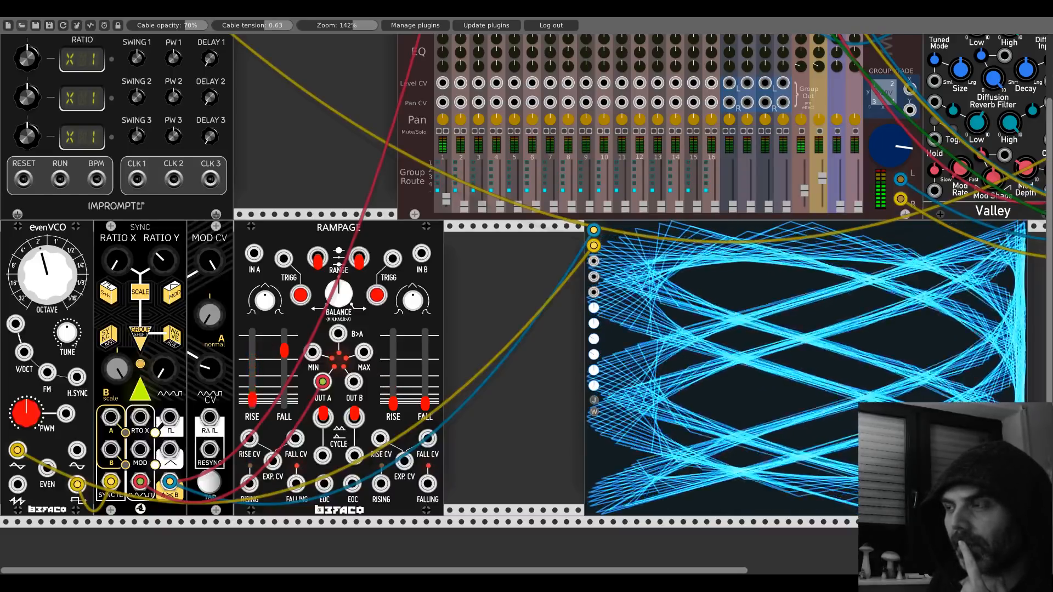
drag(285, 353, 252, 360)
drag(284, 352, 283, 357)
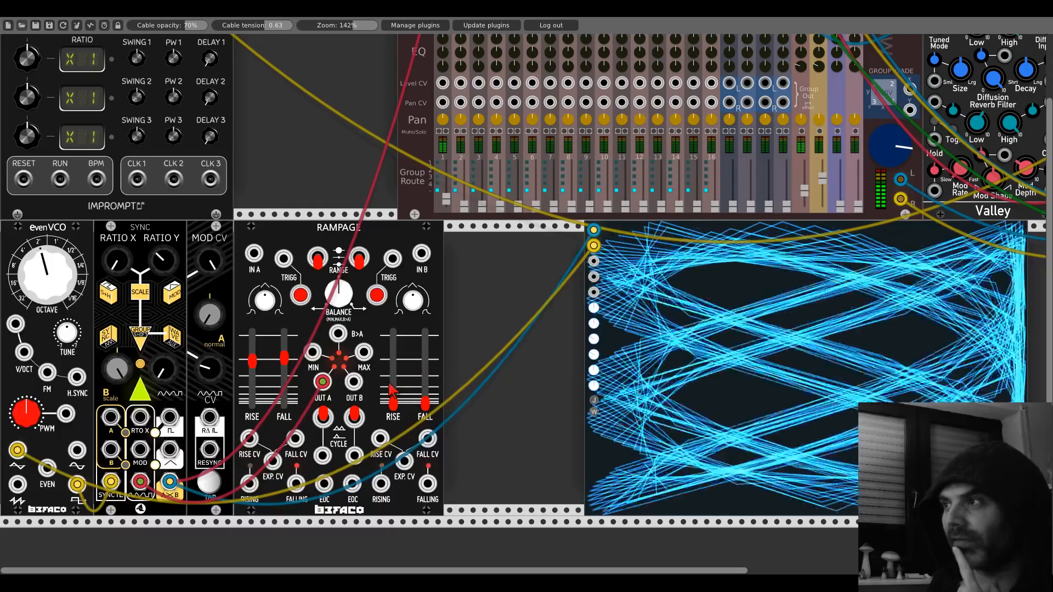
- Add a Befaco Dual Atenuverter beside Rampage and patch Rampage's Out B through its first channel into channel A's Exp. CV
right_click(471, 341)
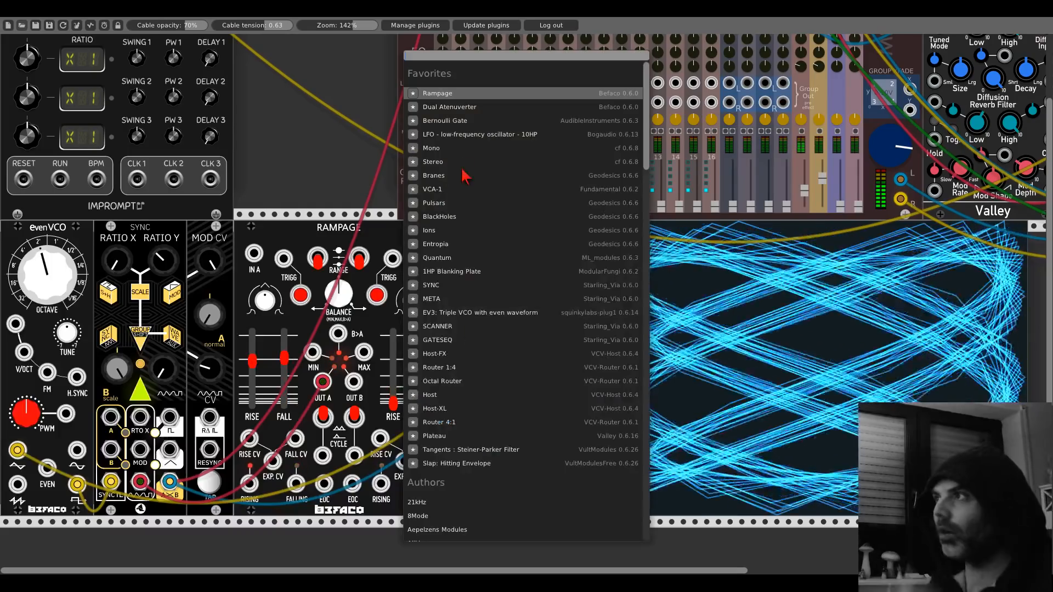
click(456, 108)
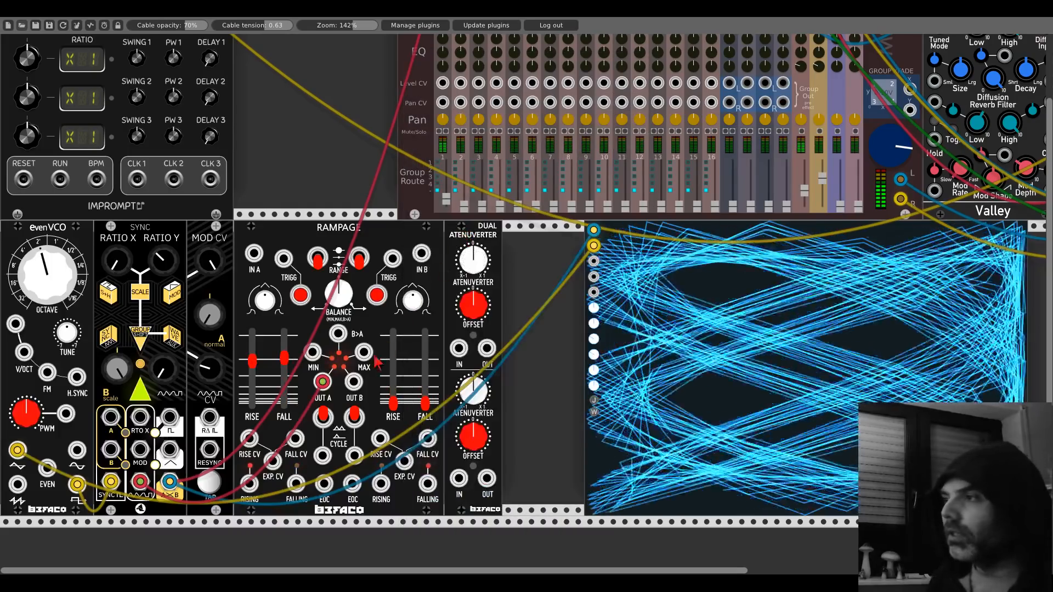
drag(353, 382, 273, 461)
- Raise Rampage channel B's Rise and Fall sliders, turn down the first atenuverter's gain, and lower channel A's sliders
drag(394, 405, 392, 369)
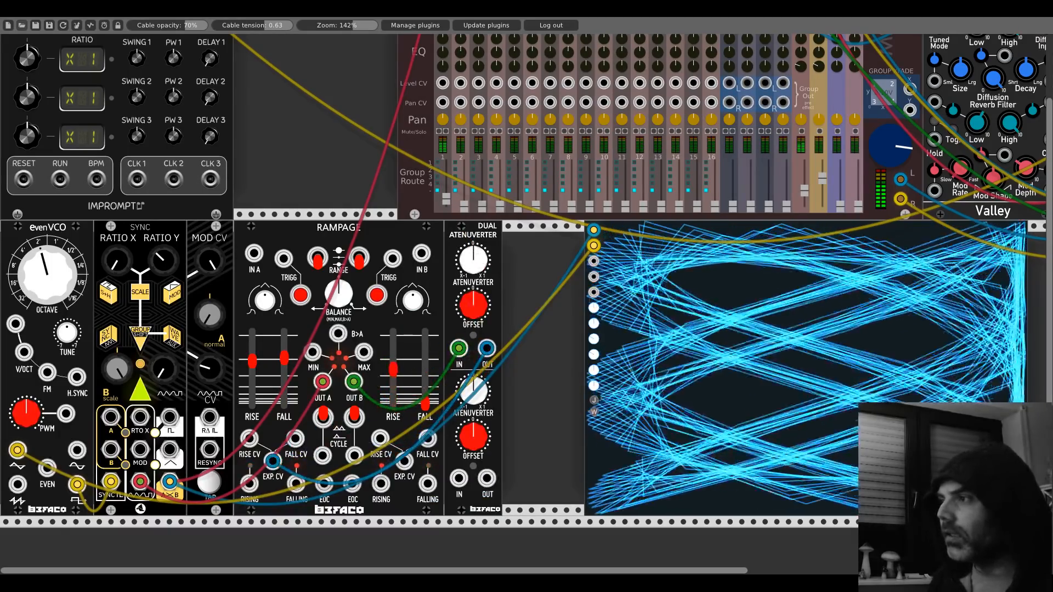
drag(474, 261, 469, 270)
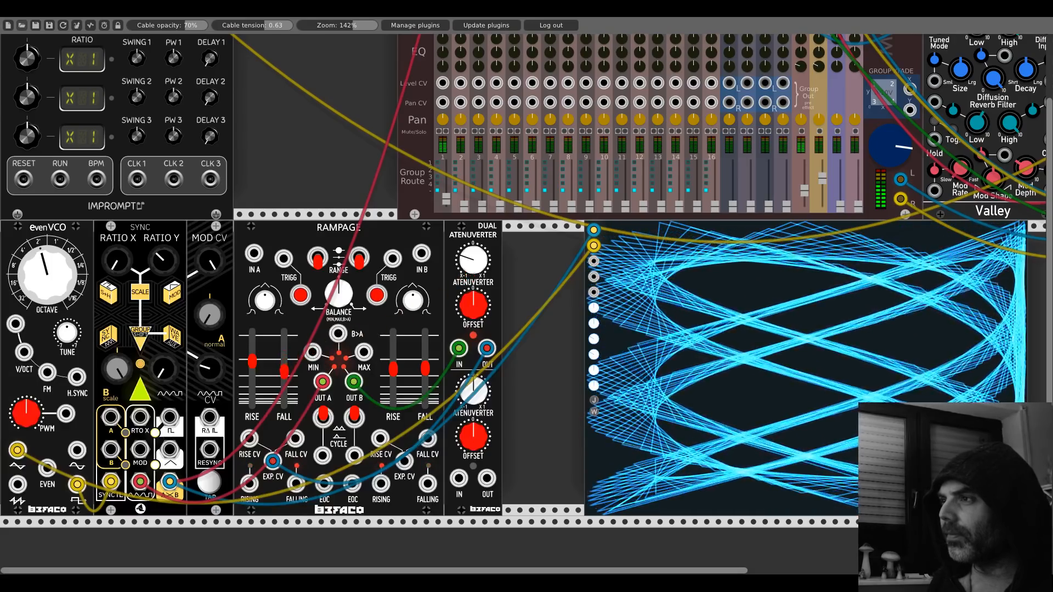
drag(252, 361, 252, 378)
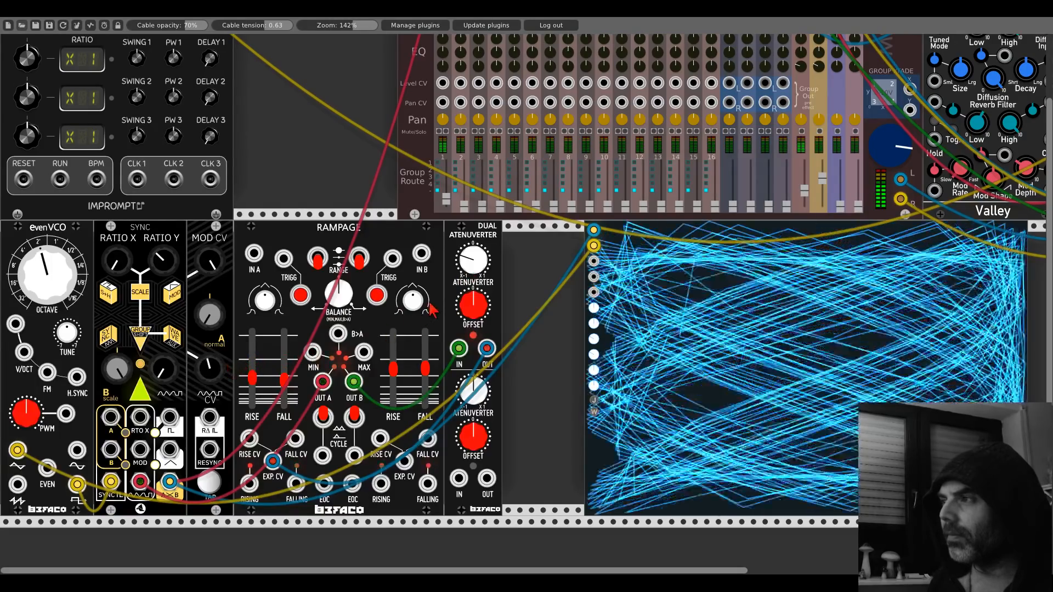
- Sweep the first atenuverter's gain from negative to fully positive, and back it off to a moderate positive amount
scroll(432, 310, up, 4)
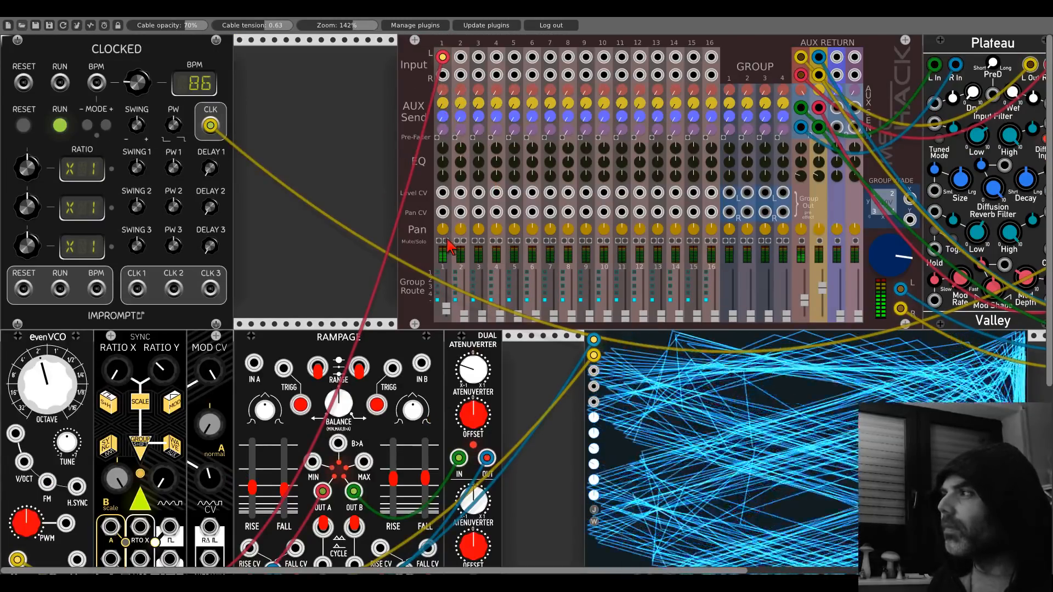
scroll(361, 290, down, 6)
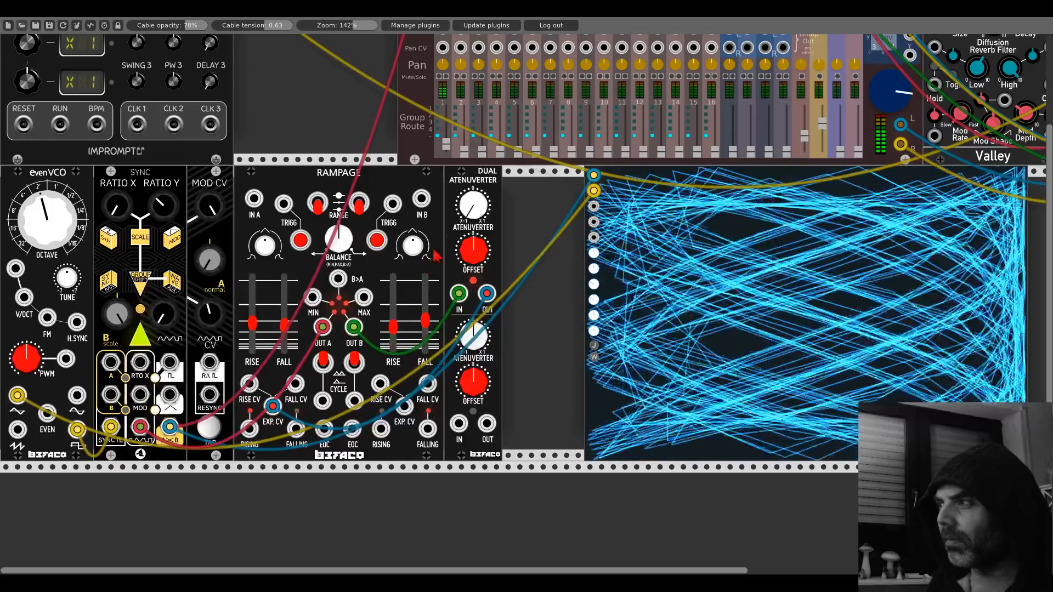
drag(472, 205, 473, 137)
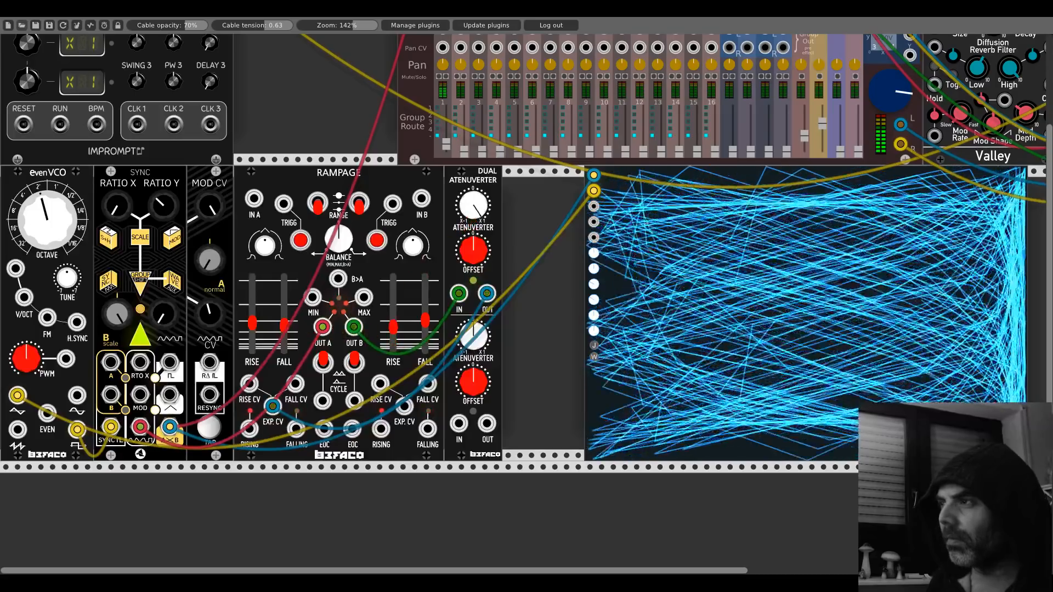
mouse_move(476, 200)
mouse_down()
mouse_move(476, 213)
mouse_move(476, 201)
mouse_up()
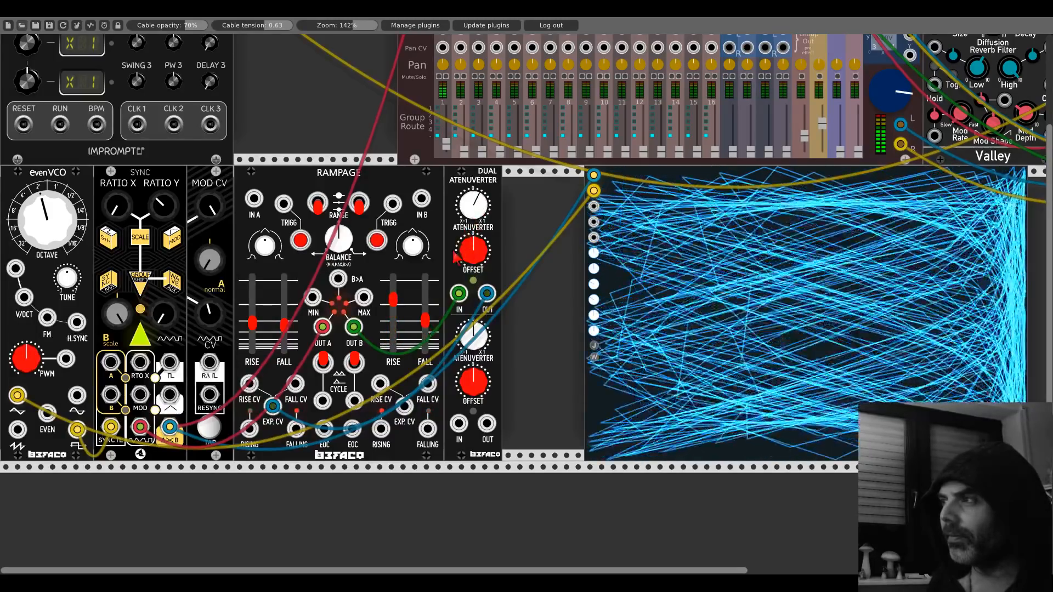
- Raise the Fall slider on Rampage channel B and both the Rise and Fall sliders on channel A
drag(428, 315, 428, 311)
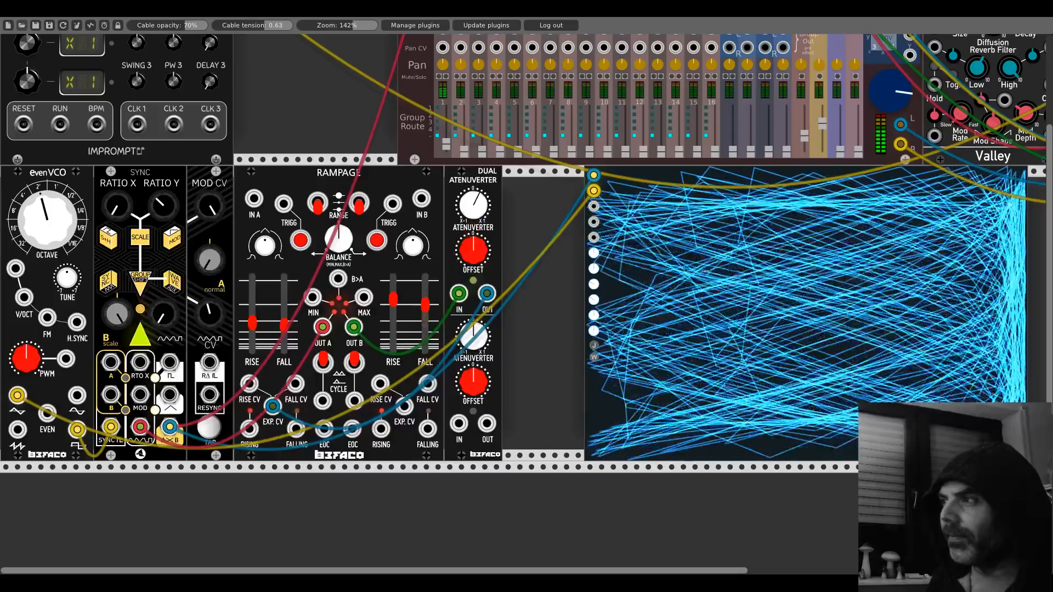
drag(252, 324, 253, 300)
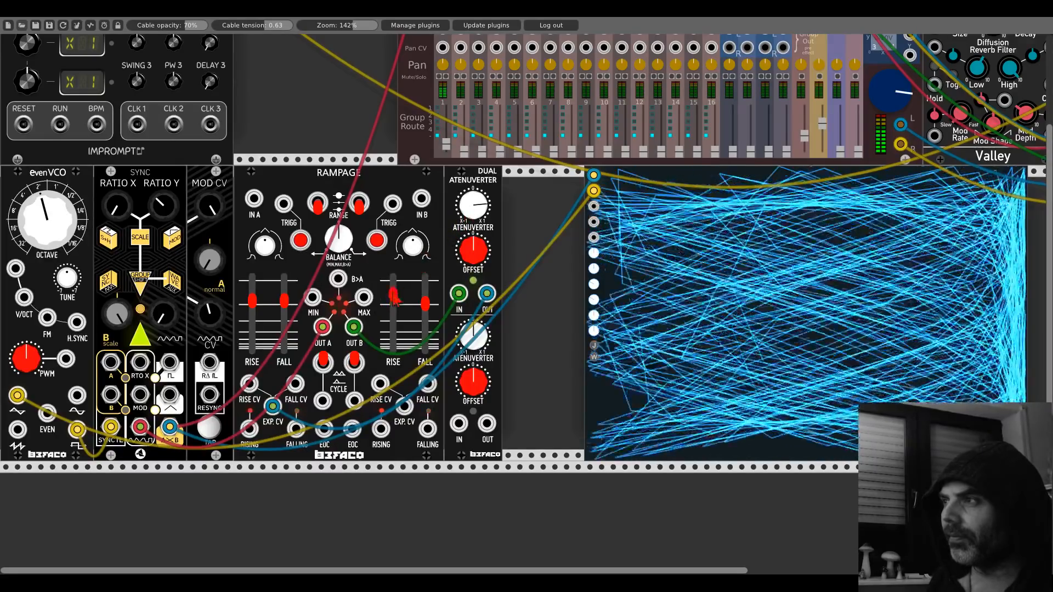
scroll(425, 282, up, 5)
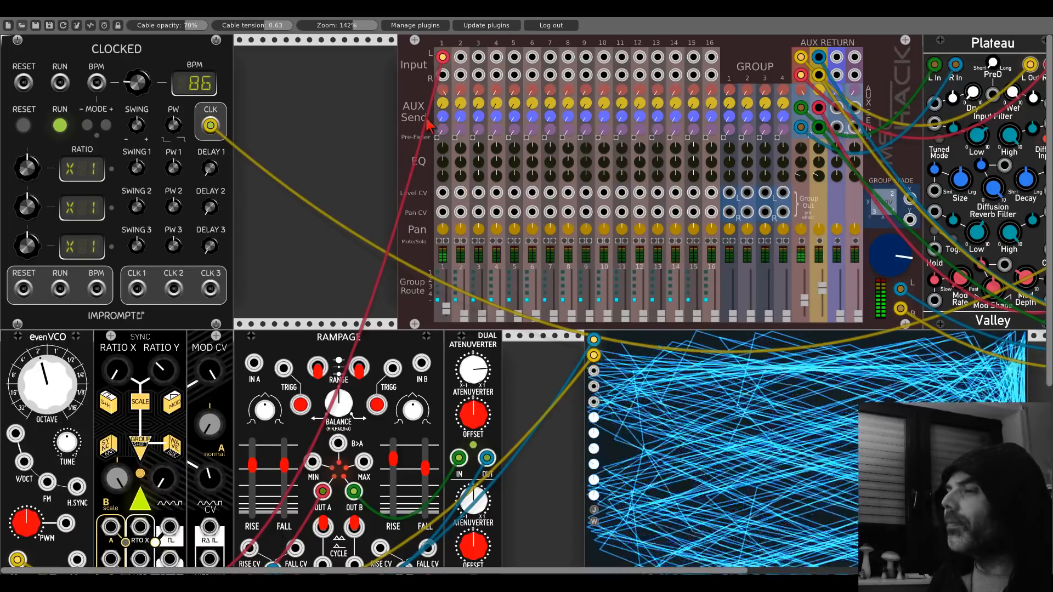
scroll(338, 259, down, 5)
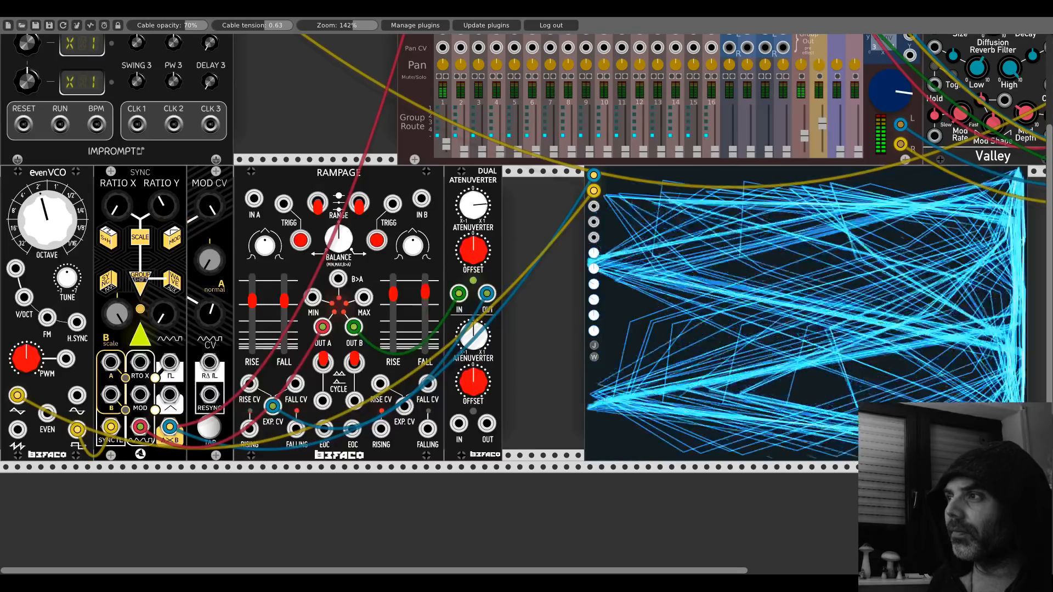
scroll(328, 206, up, 5)
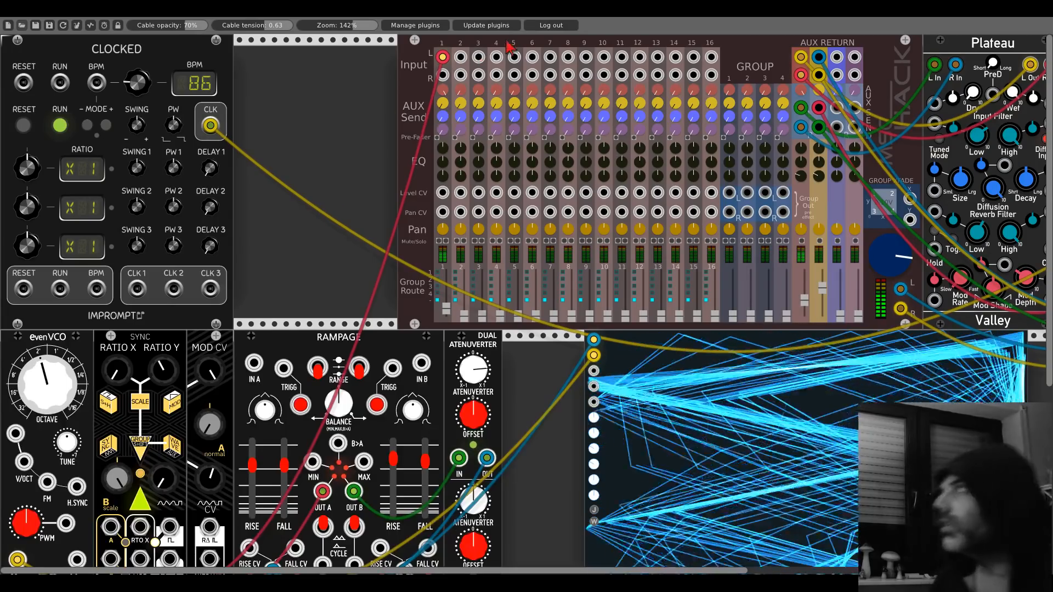
right_click(299, 148)
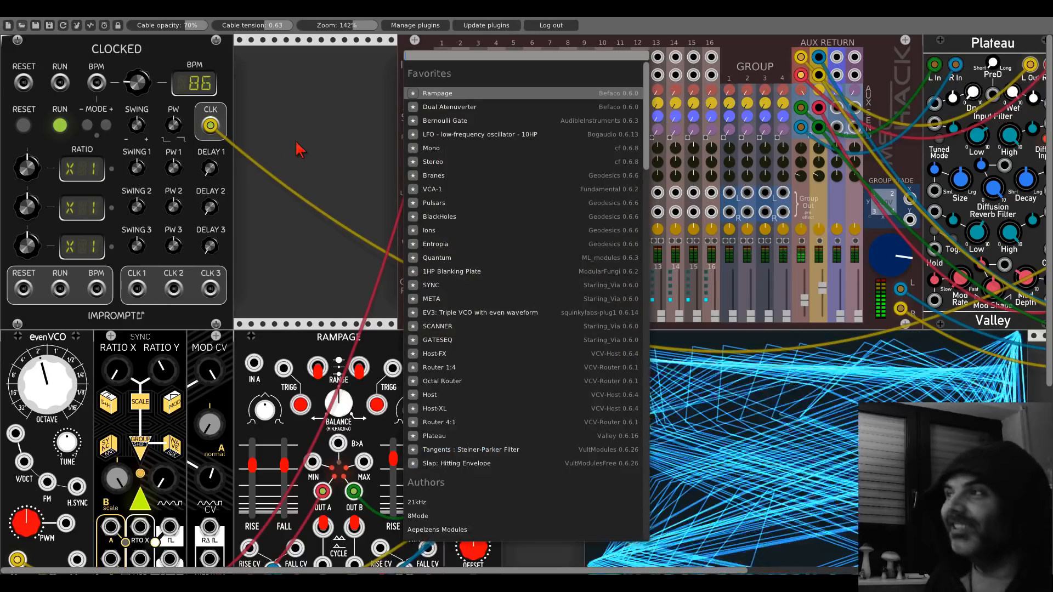
click(298, 148)
scroll(540, 316, down, 7)
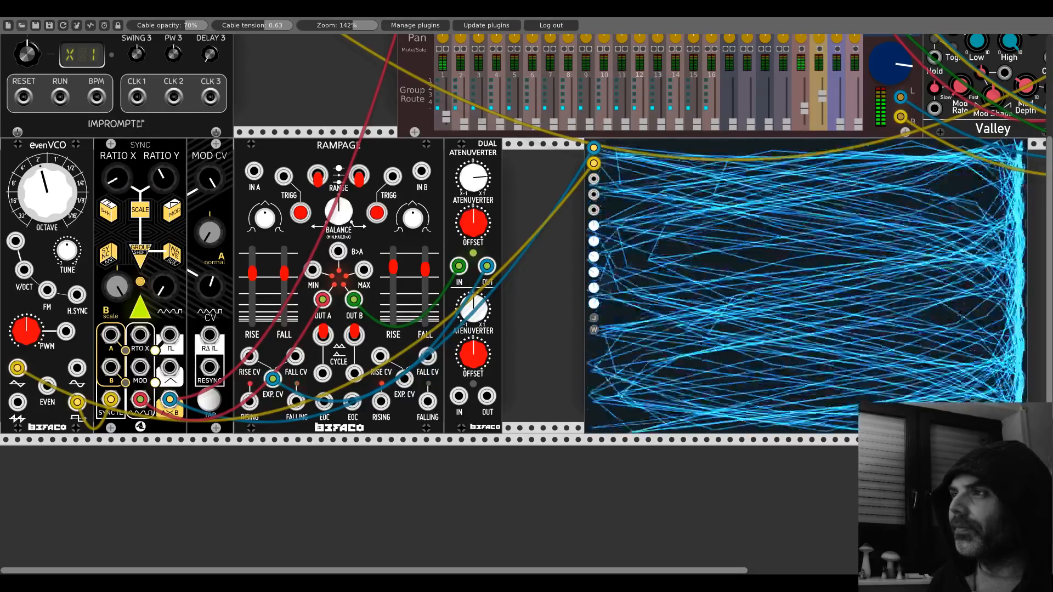
- Add the VultModulesFree Caudal mechanical chaos source in the empty row below EvenVCO and SYNC
scroll(143, 336, down, 5)
right_click(144, 337)
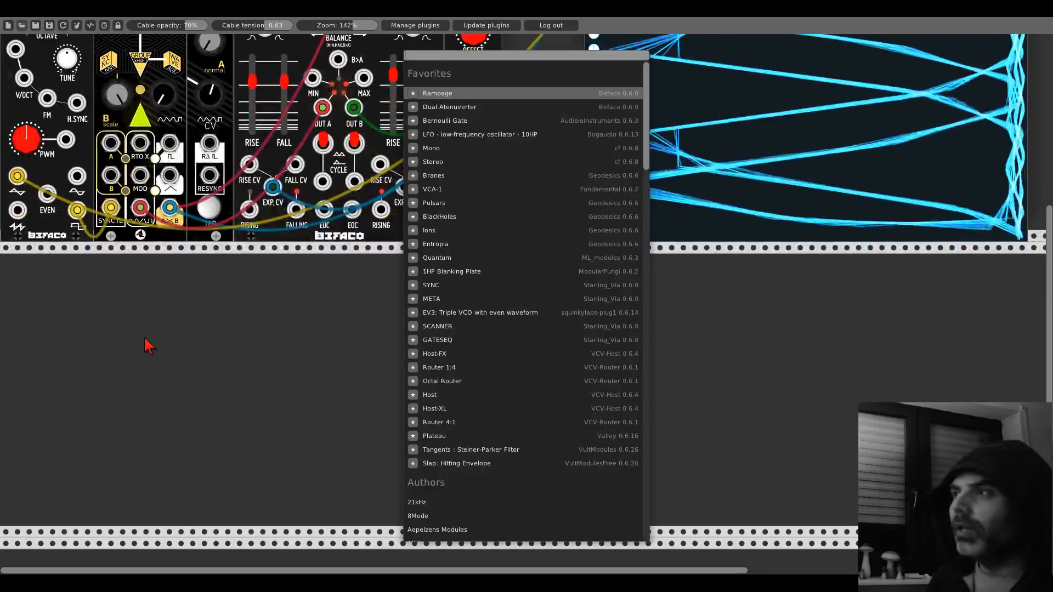
text(cauda)
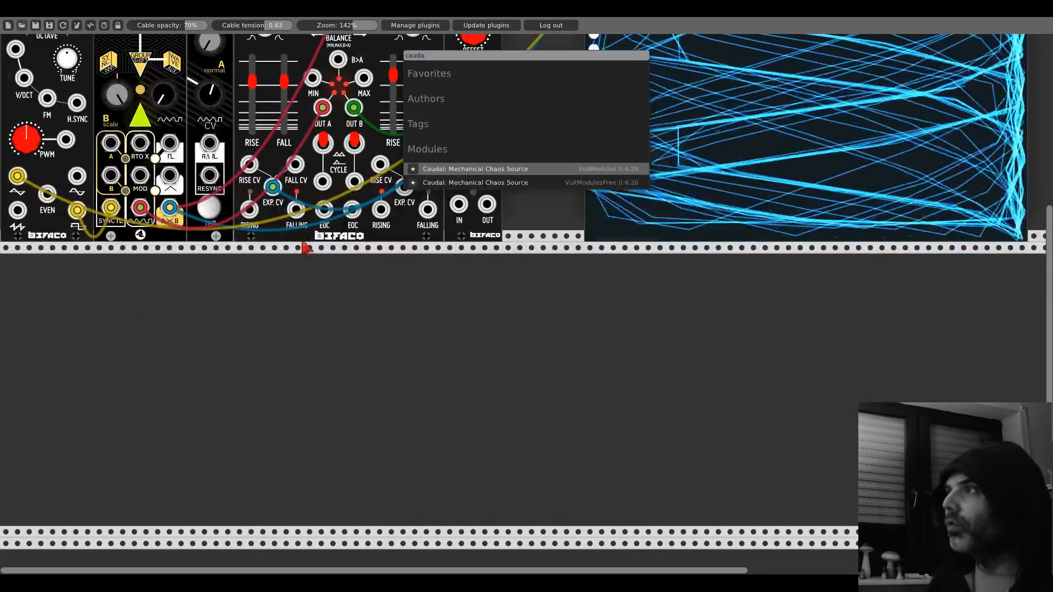
click(503, 183)
drag(178, 278, 120, 278)
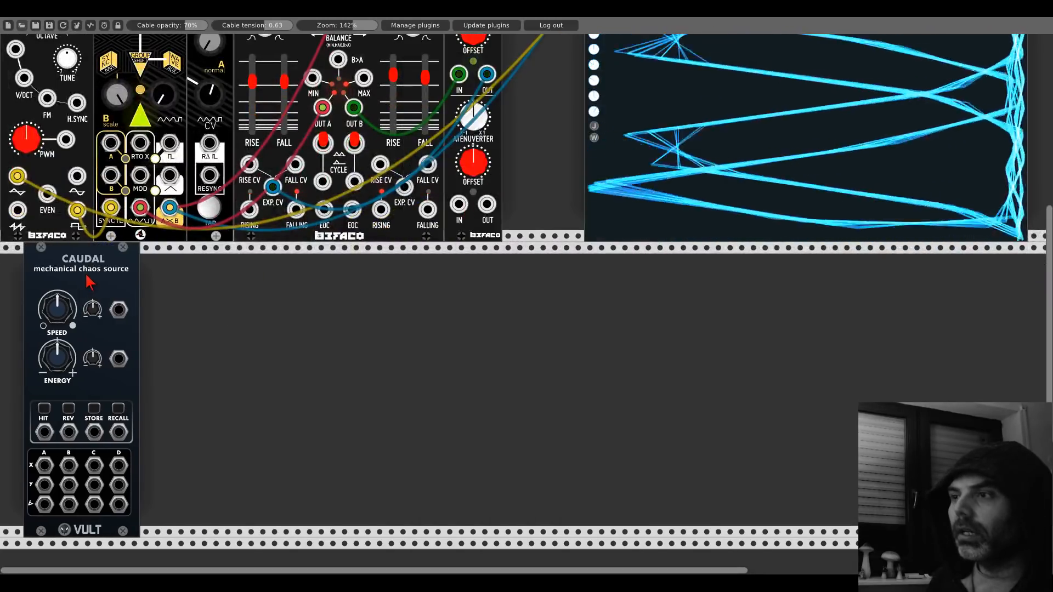
- Patch Caudal's X output A into SYNC's Ratio X CV input and turn down Caudal's Speed
mouse_move(46, 463)
mouse_down()
mouse_move(169, 287)
mouse_move(162, 276)
mouse_move(140, 280)
mouse_up()
scroll(166, 284, up, 3)
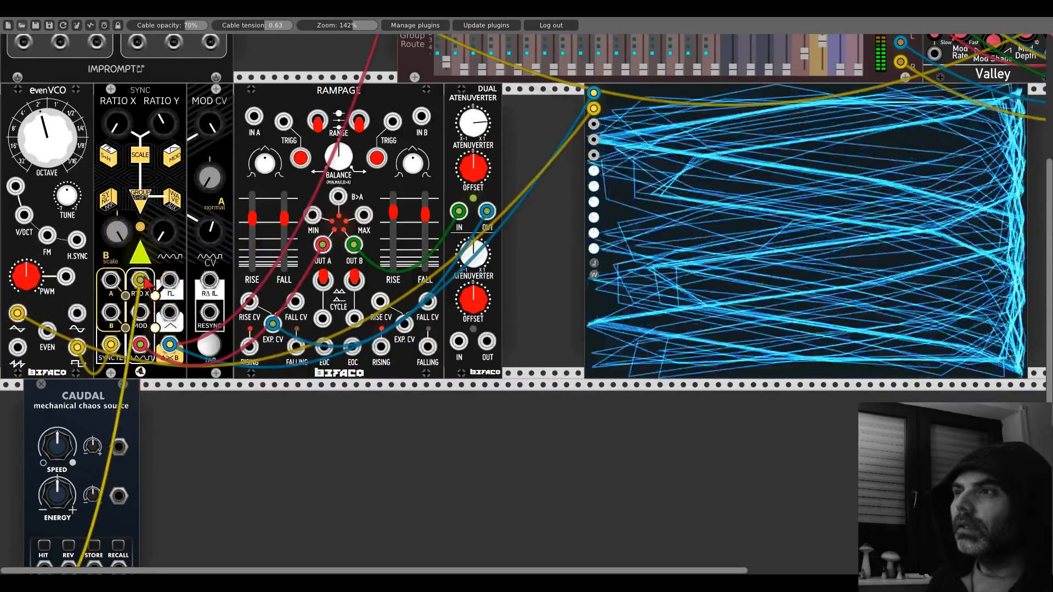
scroll(129, 292, down, 8)
drag(59, 229, 59, 307)
scroll(120, 223, up, 9)
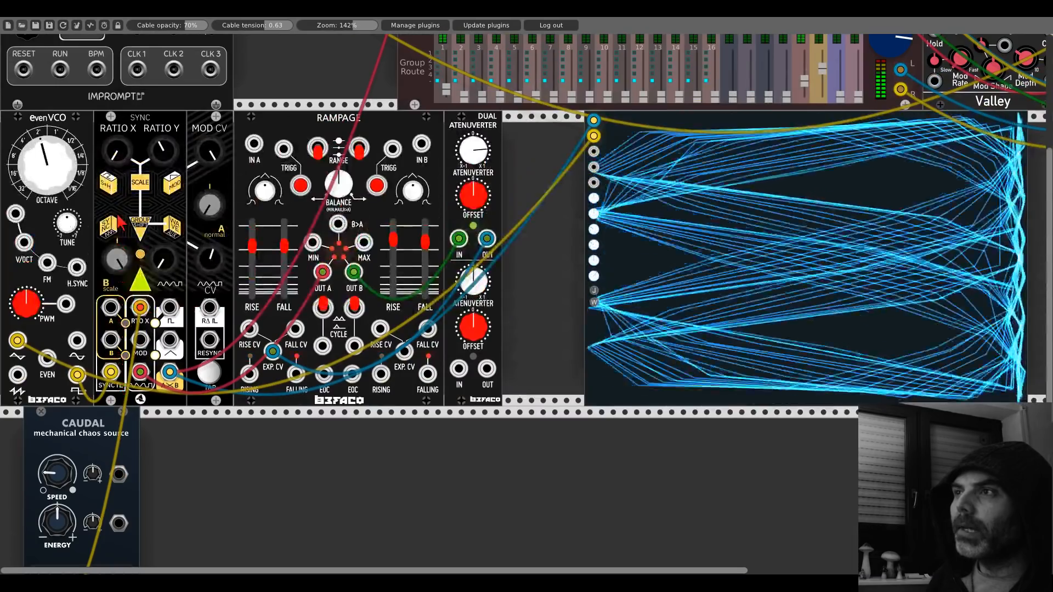
- Add Audible Instruments Utilities beside Caudal and route Caudal's X output A through its full-wave rectifier into SYNC's Ratio X CV
scroll(121, 223, down, 8)
right_click(167, 310)
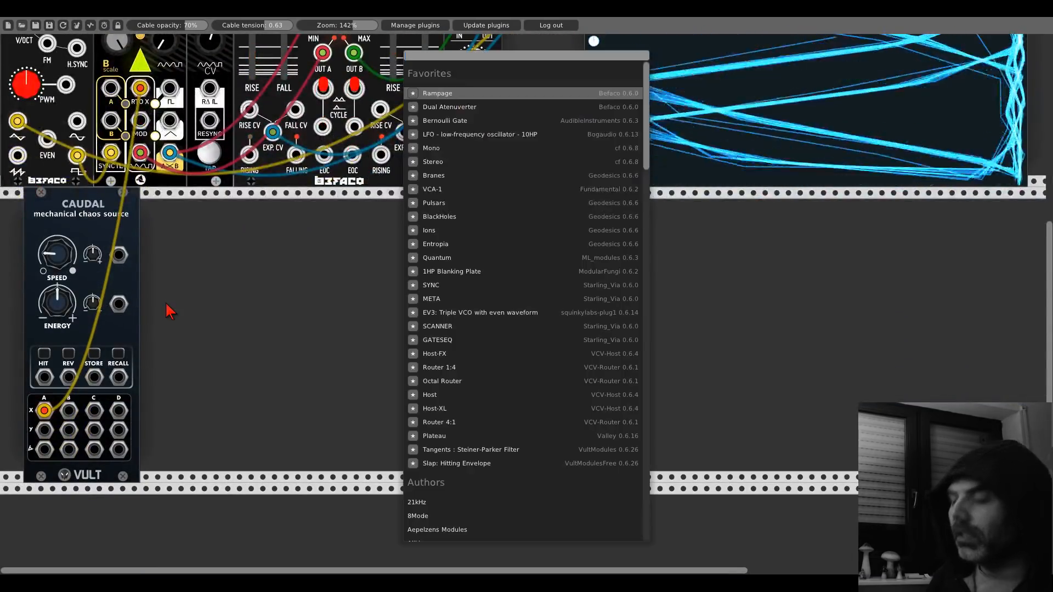
text(kinks)
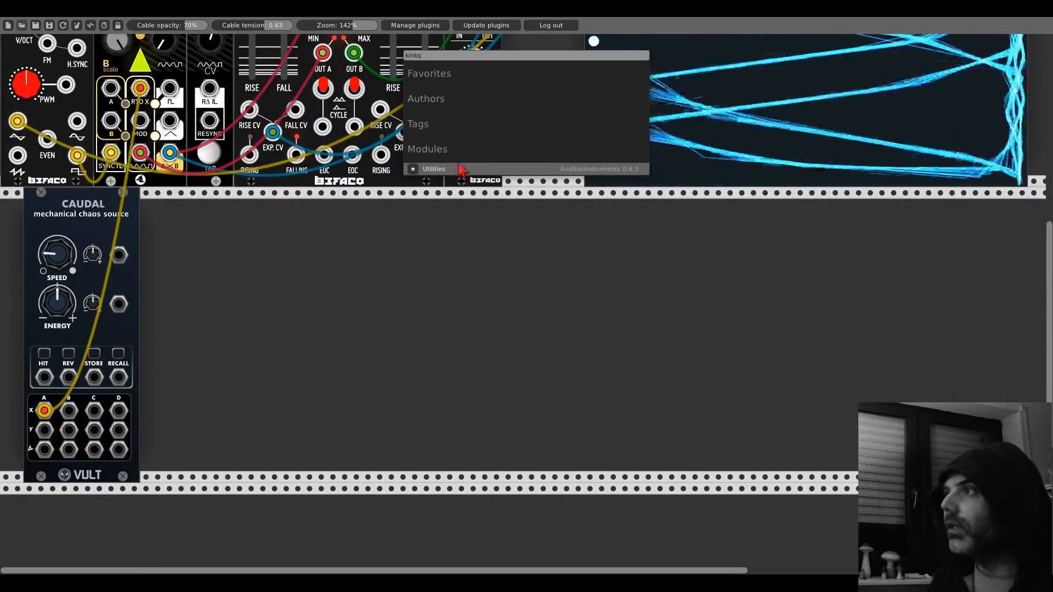
key(Return)
mouse_move(46, 411)
mouse_down()
mouse_move(168, 278)
mouse_move(97, 373)
mouse_move(44, 408)
mouse_up()
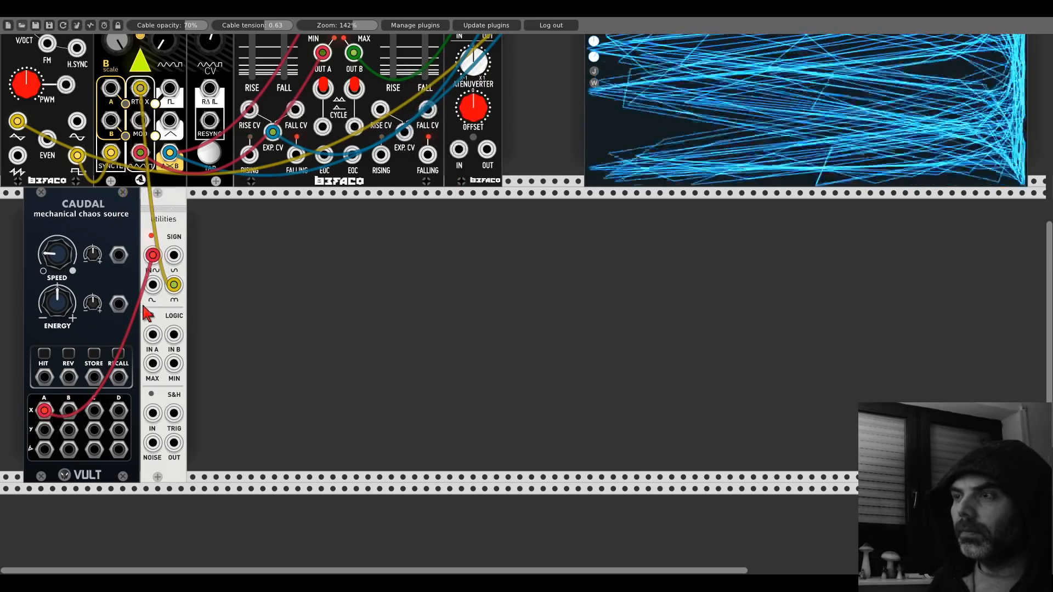
- Raise the Rise and Fall sliders of both Rampage channels slightly
scroll(90, 279, up, 5)
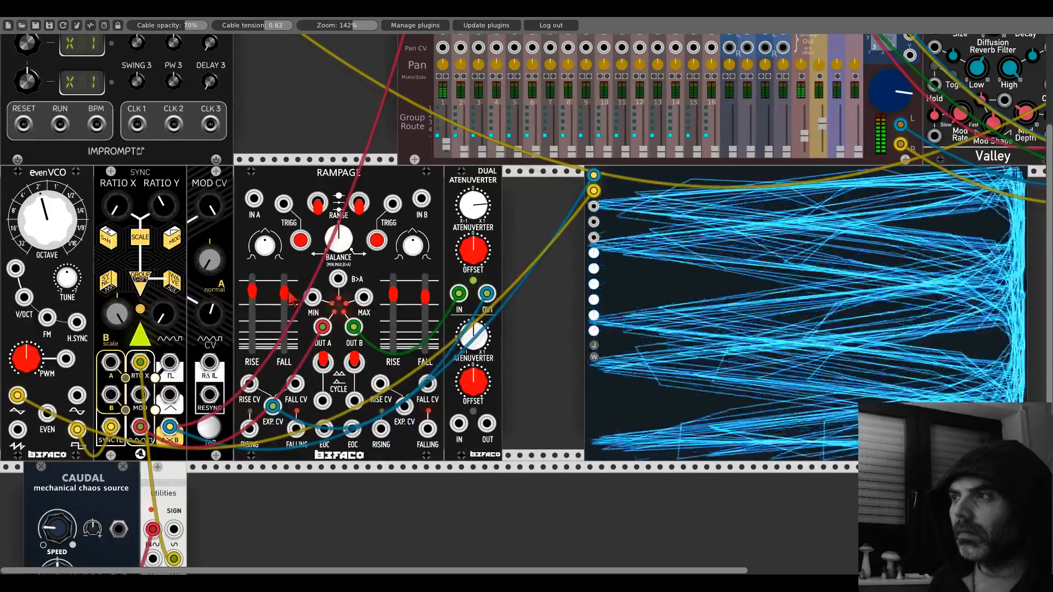
drag(393, 295, 393, 285)
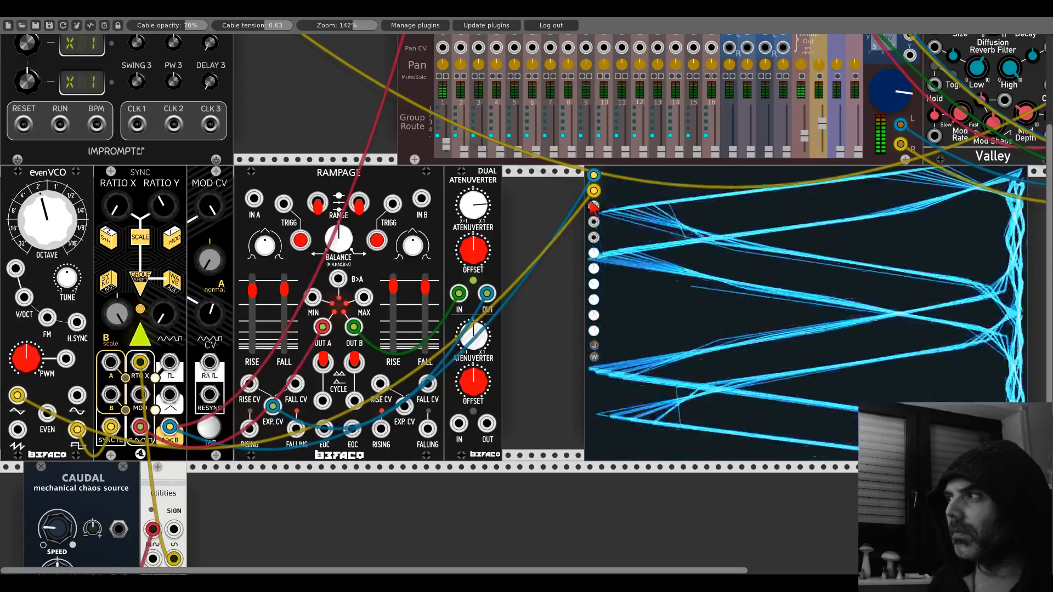
- Move the Full Scope cable from EvenVCO's triangle output to its sine output and adjust SYNC's Ratio Y slightly
drag(17, 395, 77, 395)
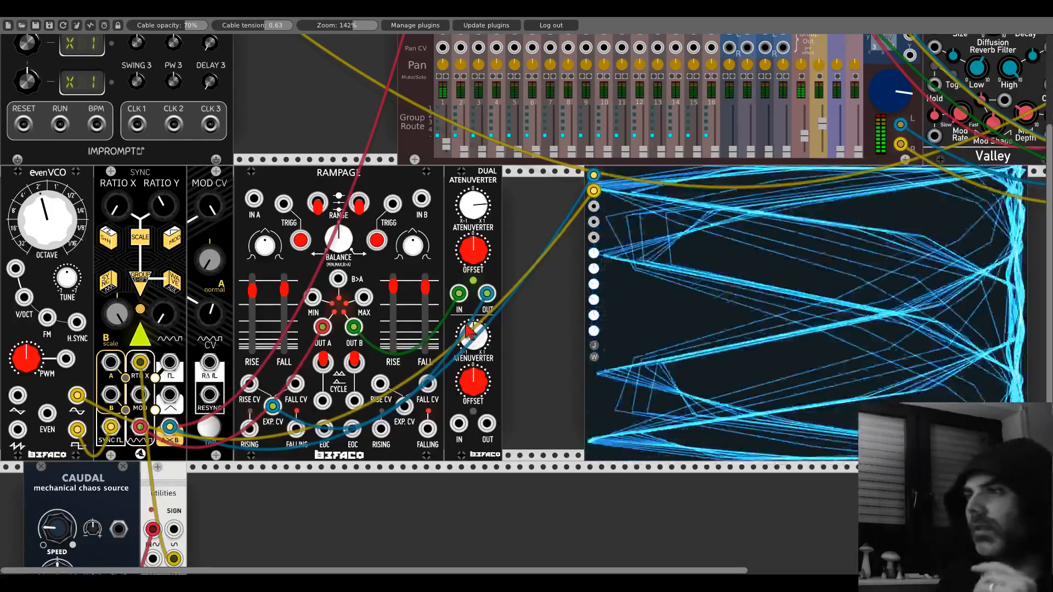
scroll(170, 279, down, 5)
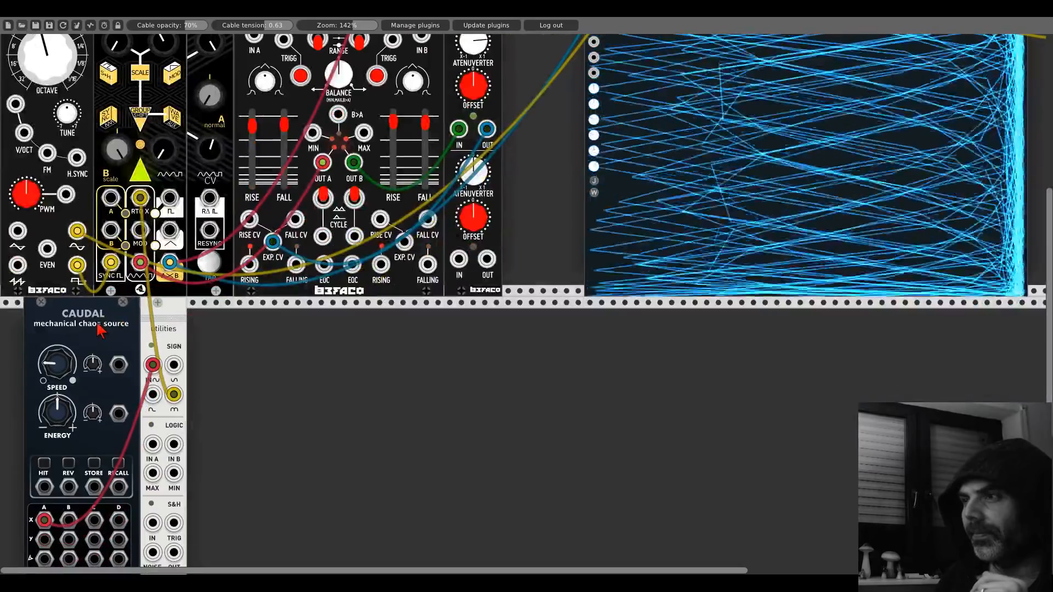
scroll(99, 329, up, 3)
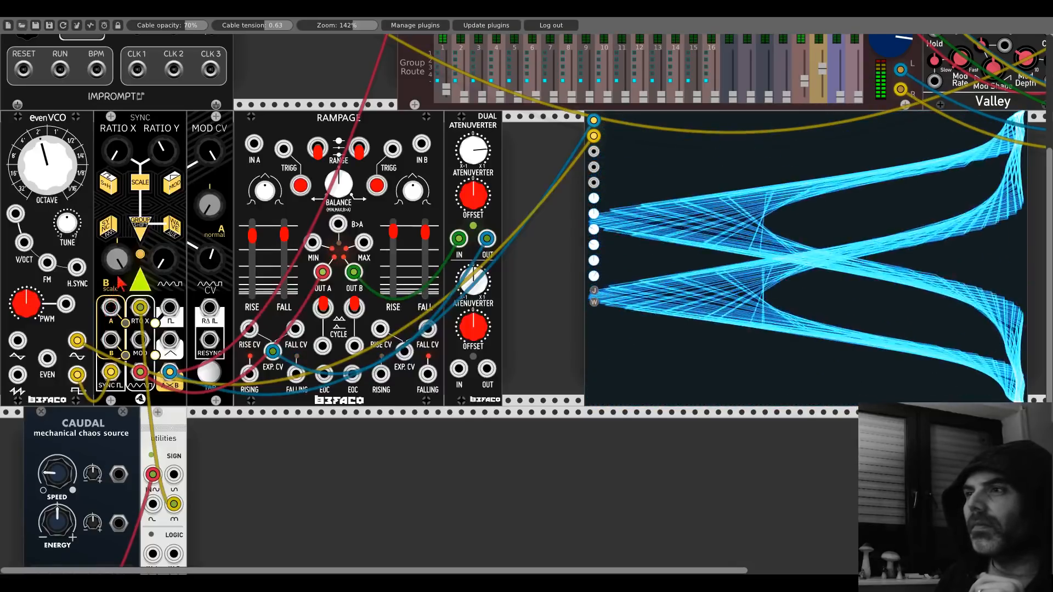
mouse_move(164, 154)
mouse_down()
mouse_move(164, 139)
mouse_move(164, 153)
mouse_up()
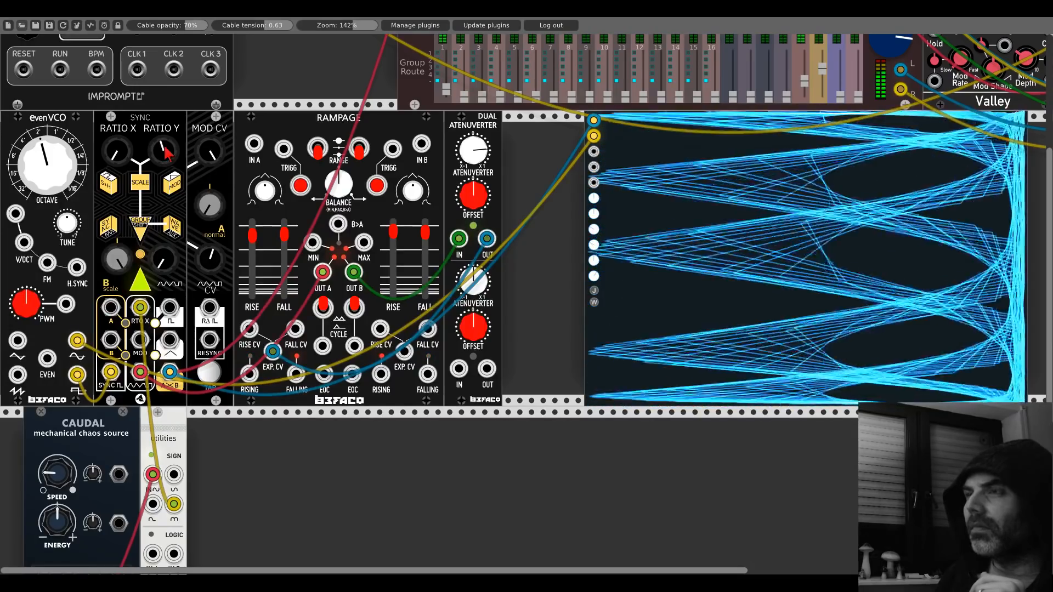
- Set Dual Delay's Time A to 1/4D and raise both Feedback A and Feedback B
scroll(369, 160, up, 5)
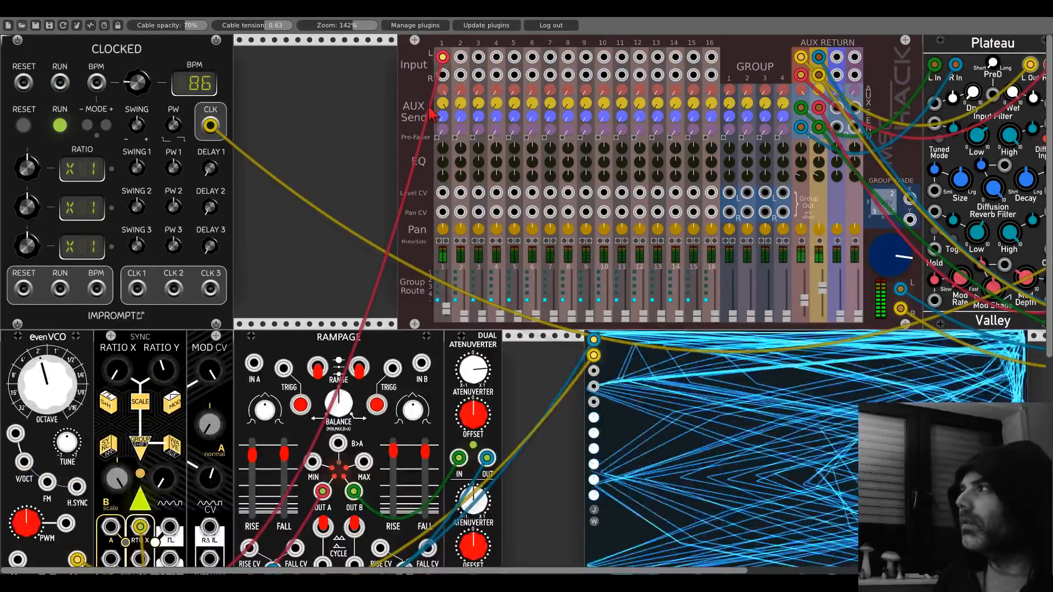
drag(362, 136, 0, 136)
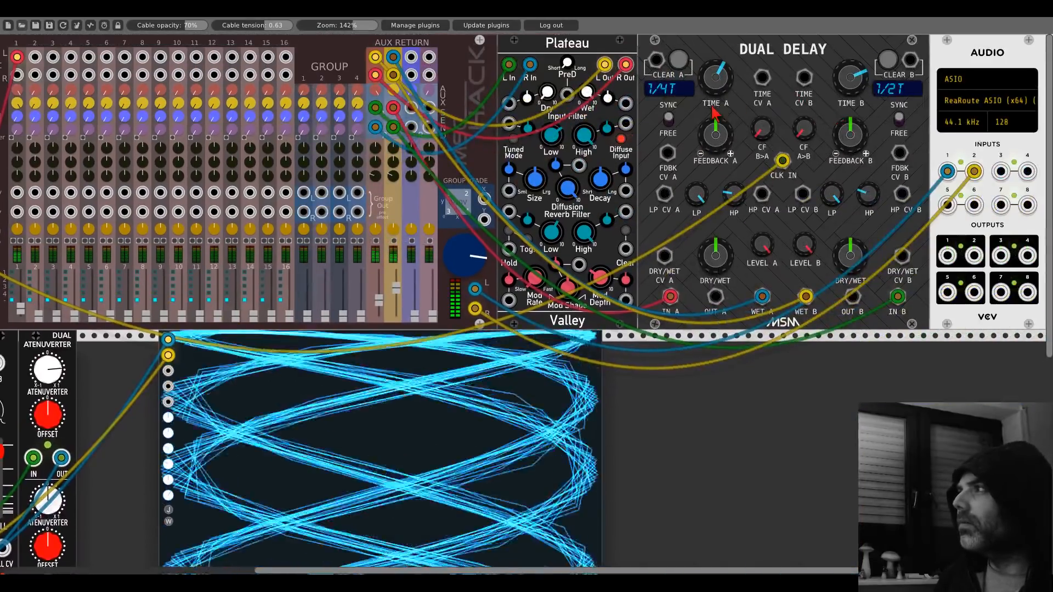
drag(712, 94, 711, 82)
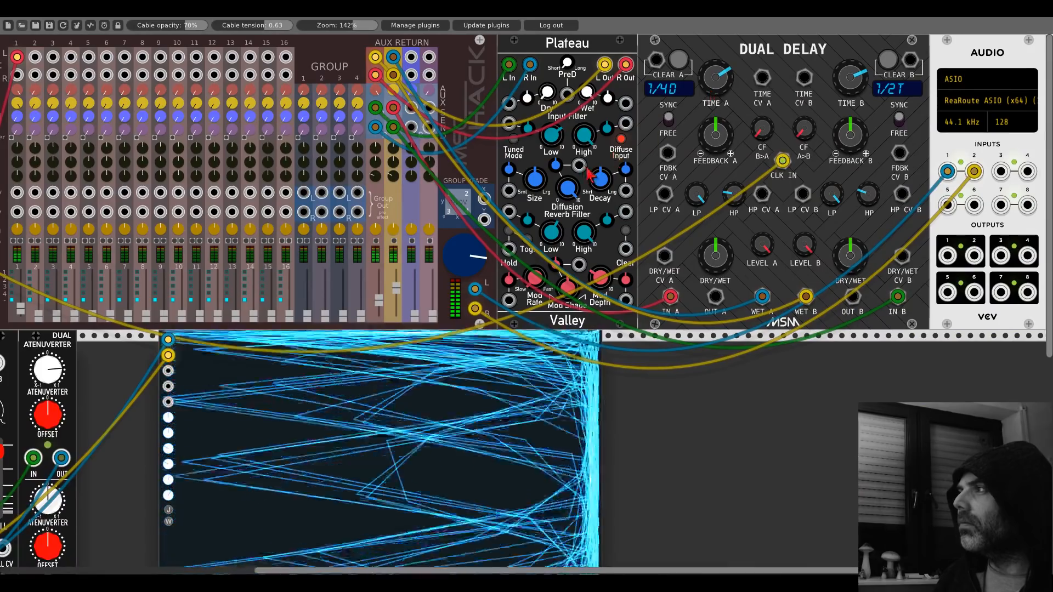
drag(715, 136, 715, 121)
drag(851, 134, 851, 116)
scroll(531, 161, left, 10)
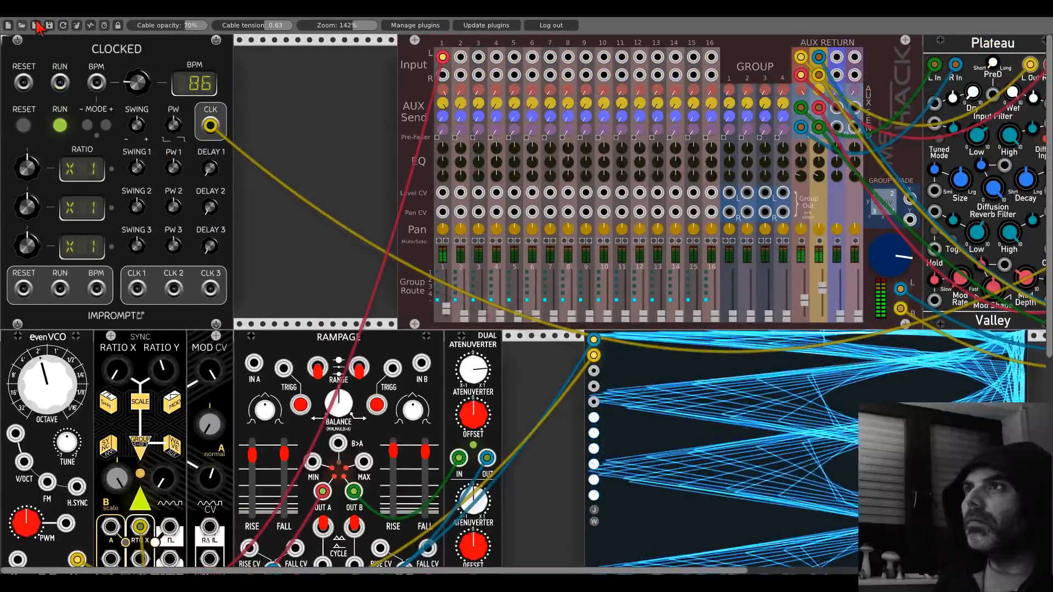
scroll(307, 204, down, 3)
scroll(307, 204, down, 6)
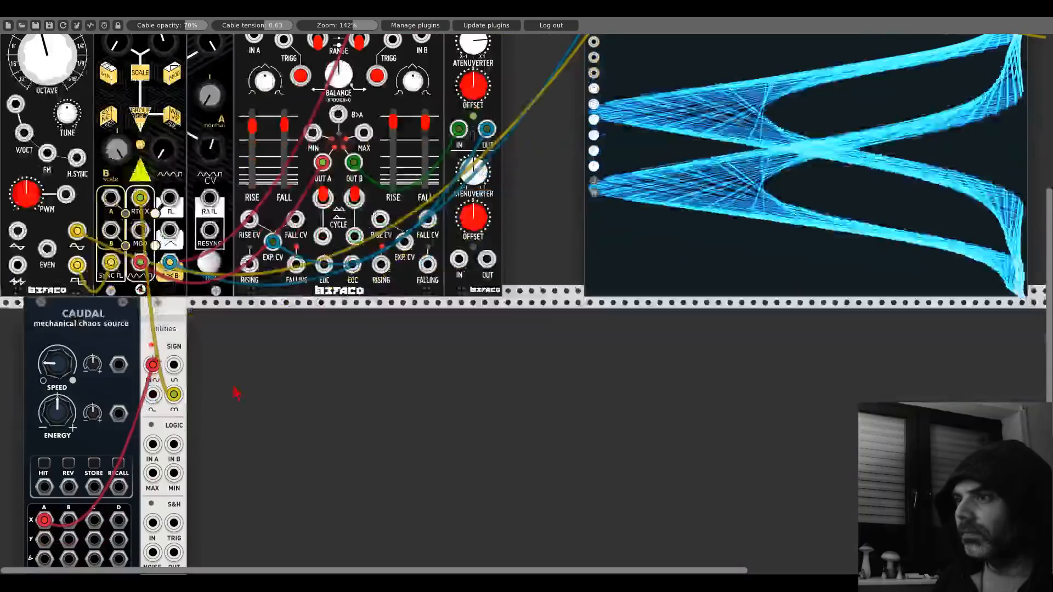
- Move Caudal to the start of its rack row with Utilities directly beside it, and lower EvenVCO's octave
drag(122, 317, 100, 316)
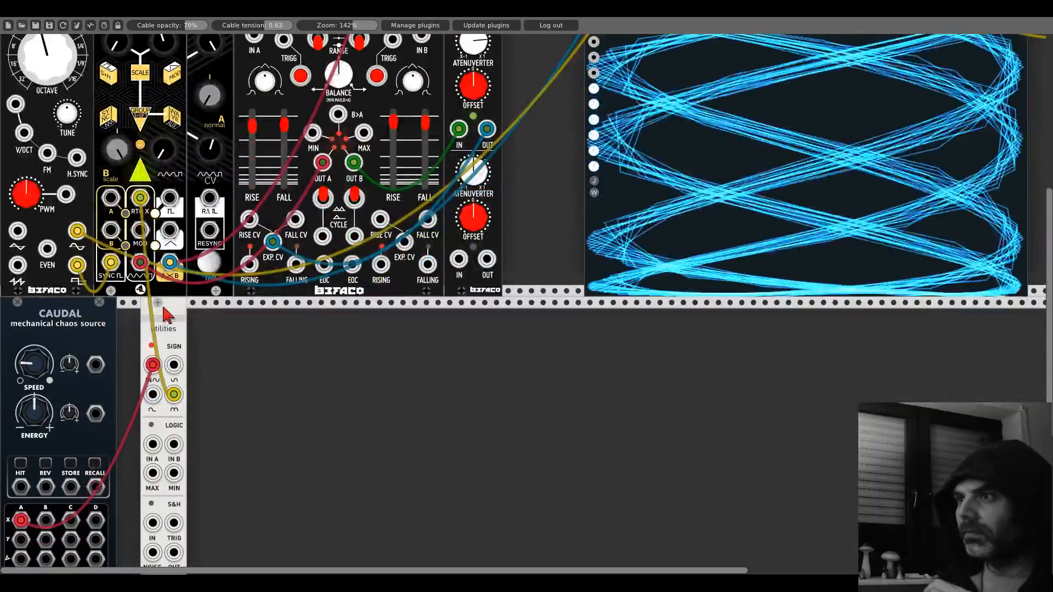
drag(164, 309, 146, 310)
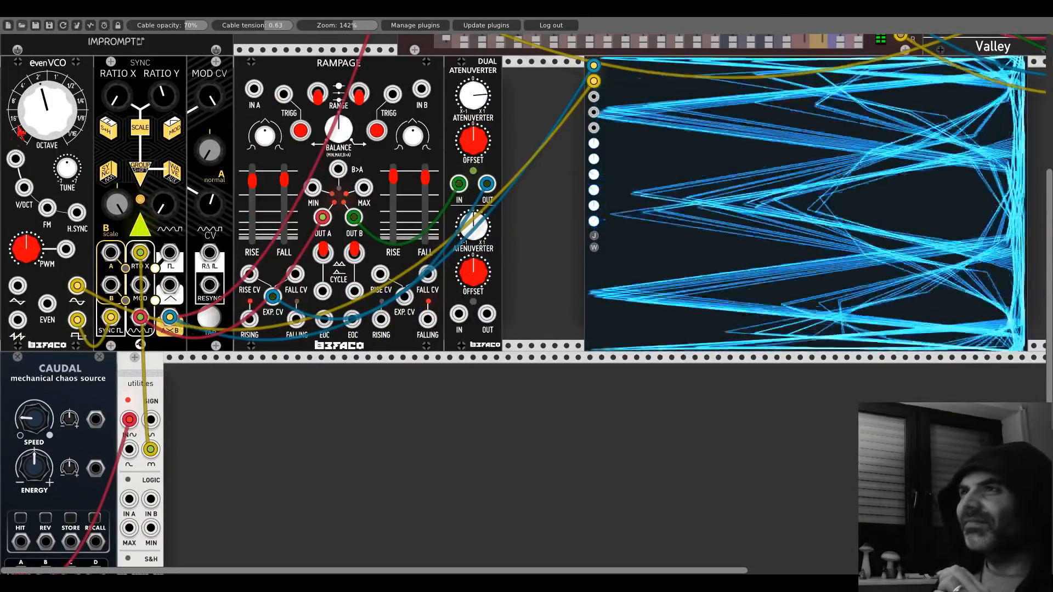
drag(23, 126, 23, 153)
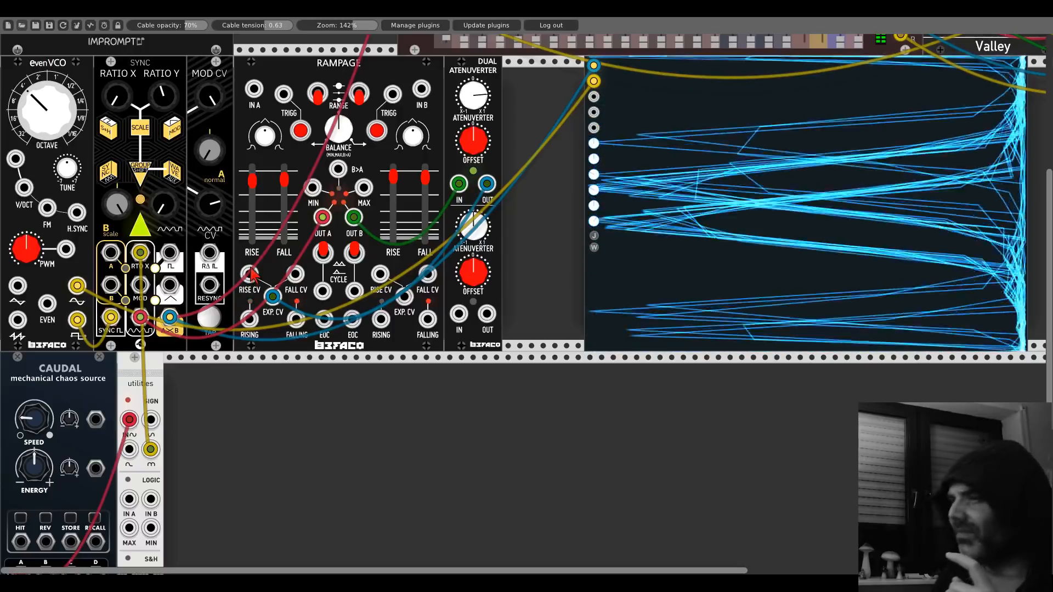
- Search the modules for "scope" and add Fundamental's Scope in the empty rack row beside Utilities
scroll(269, 371, down, 2)
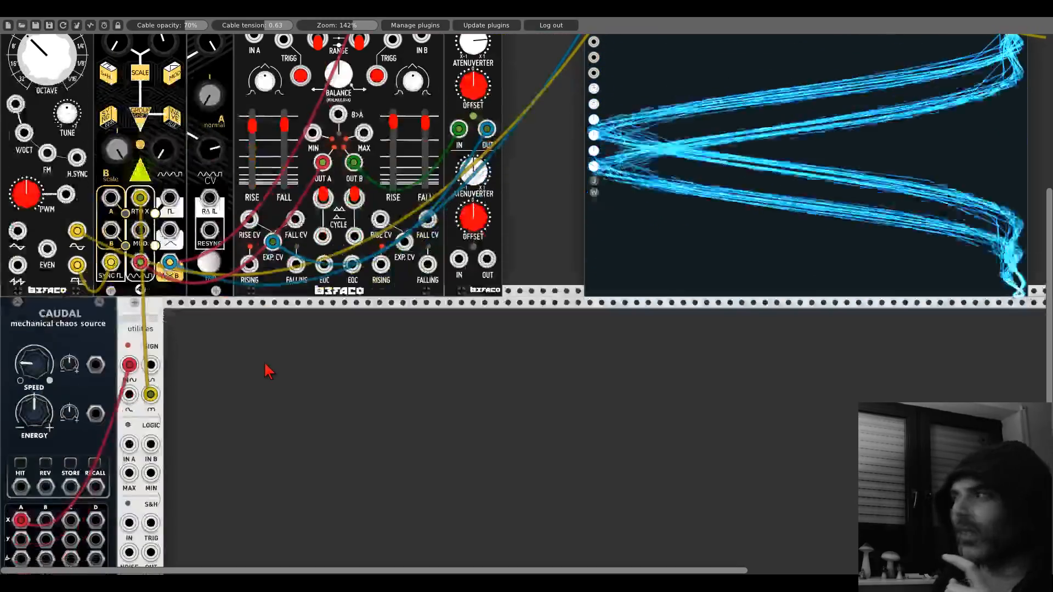
scroll(270, 368, down, 2)
right_click(307, 364)
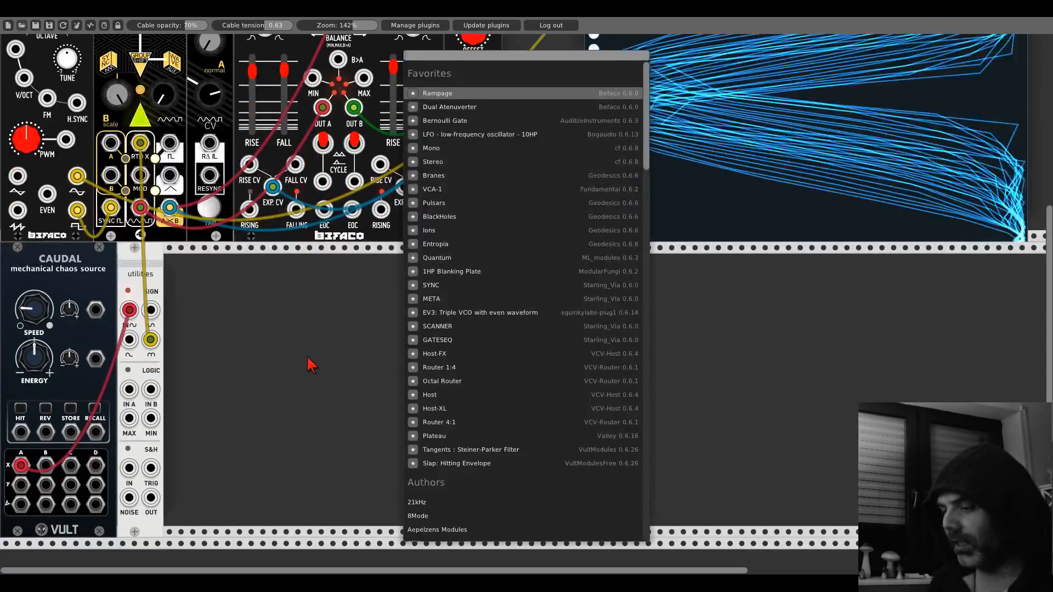
text(scope)
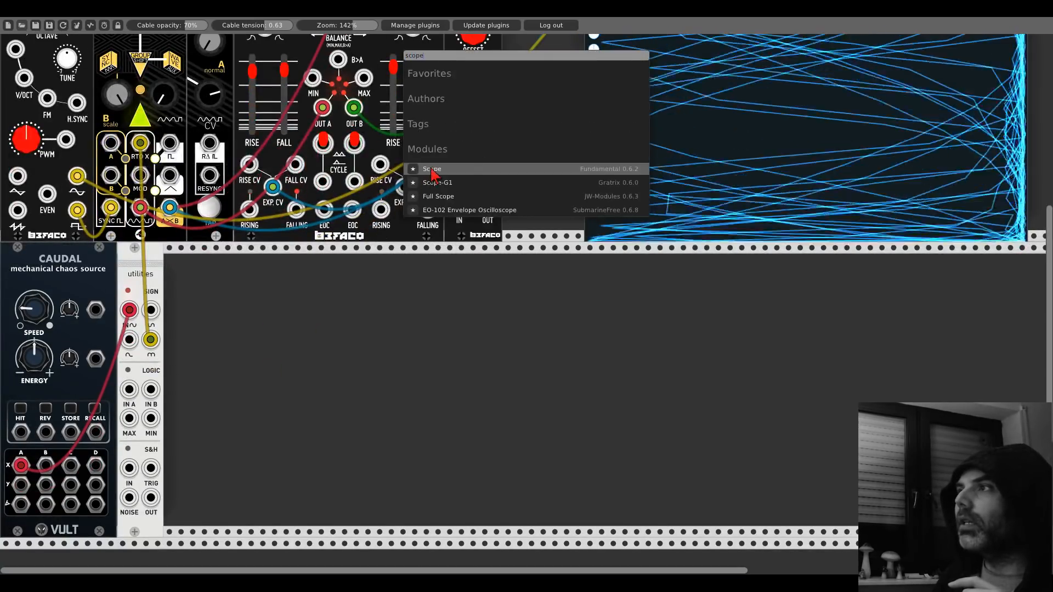
key(Return)
- Set SYNC's Signal Out mode to Contour
scroll(140, 104, up, 4)
right_click(140, 104)
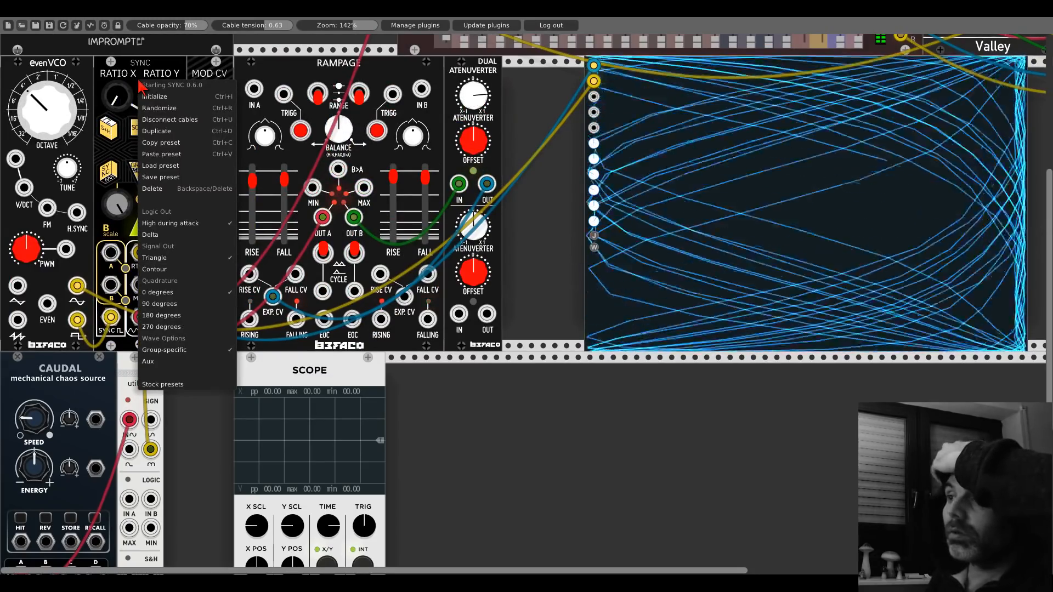
click(179, 269)
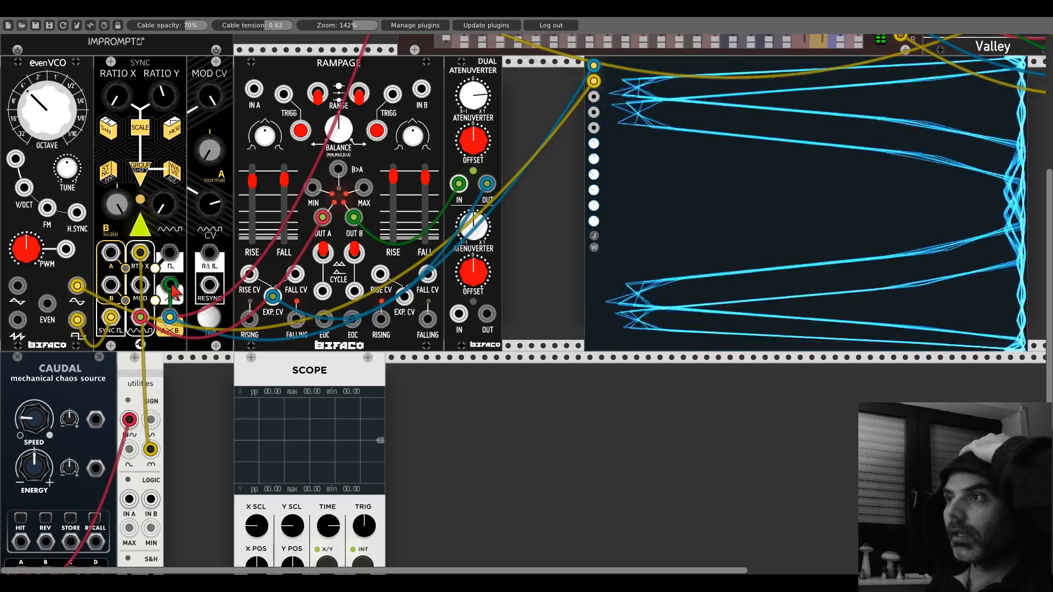
- Patch SYNC's signal output into Scope's X input to view it, and move that cable to the mixer's channel 2 left input
scroll(207, 402, down, 2)
drag(170, 230, 256, 448)
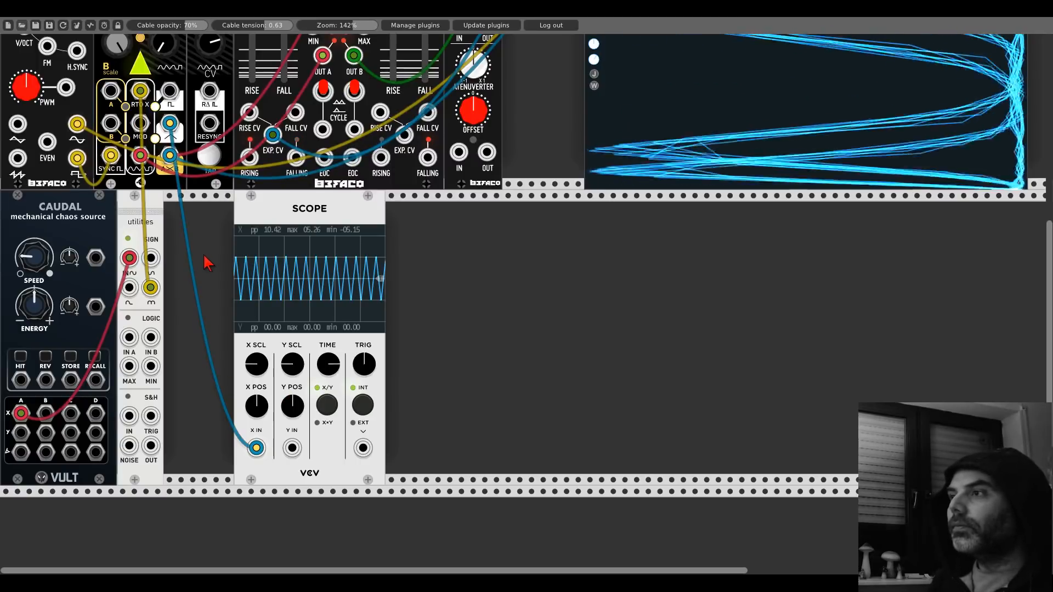
drag(256, 448, 460, 57)
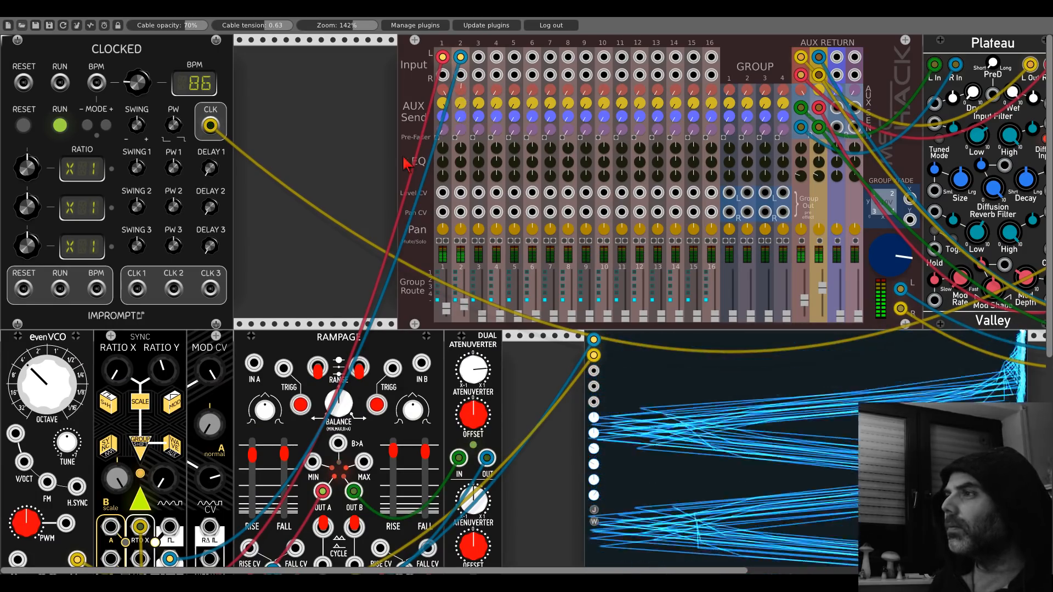
- Patch SYNC's gate output above RESYNC into Scope's X input
scroll(310, 278, down, 7)
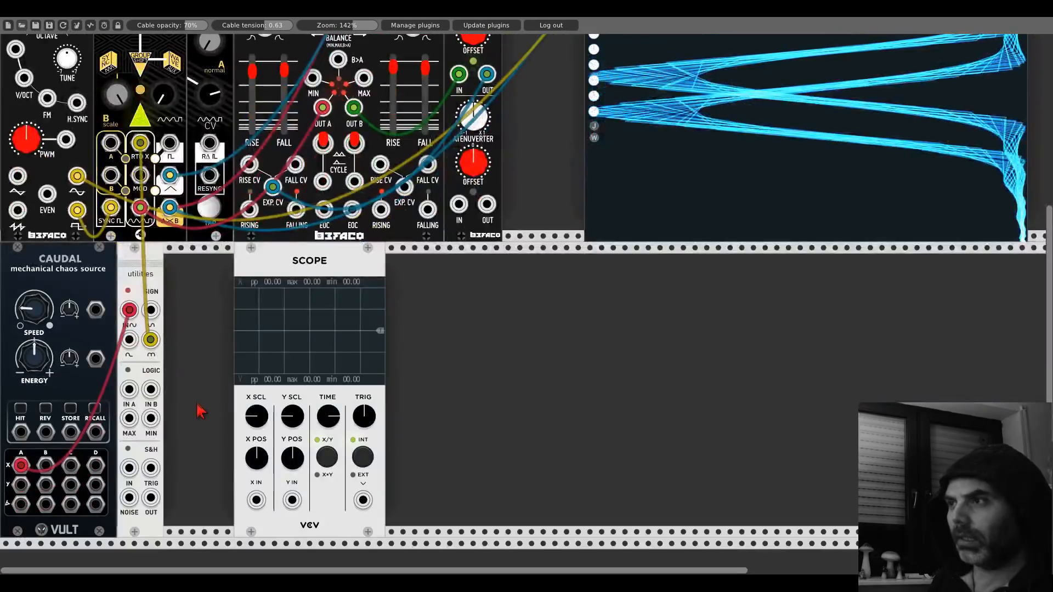
scroll(173, 302, up, 3)
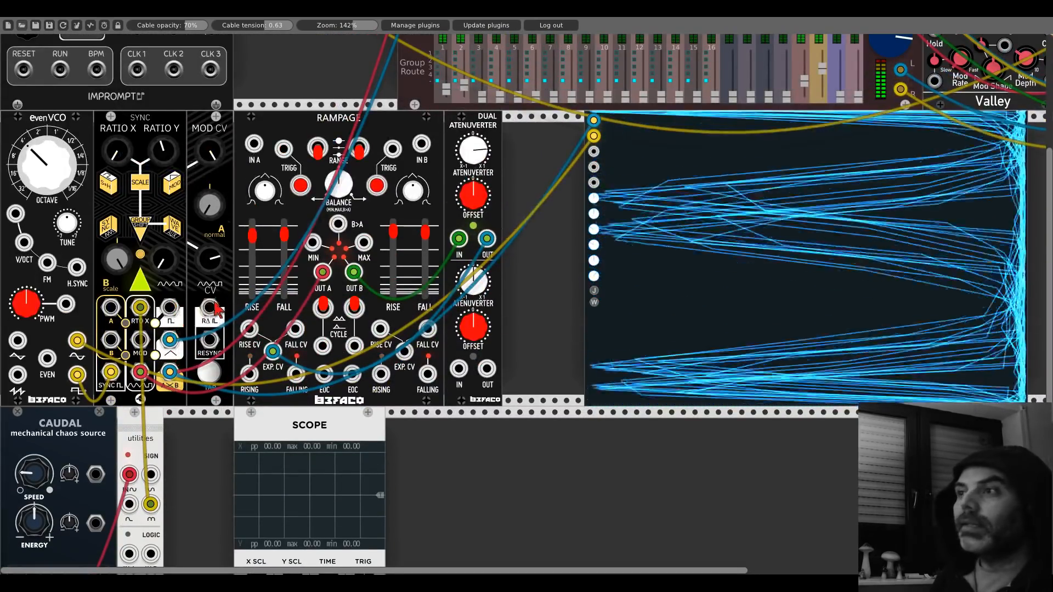
drag(209, 318, 260, 527)
scroll(210, 312, down, 3)
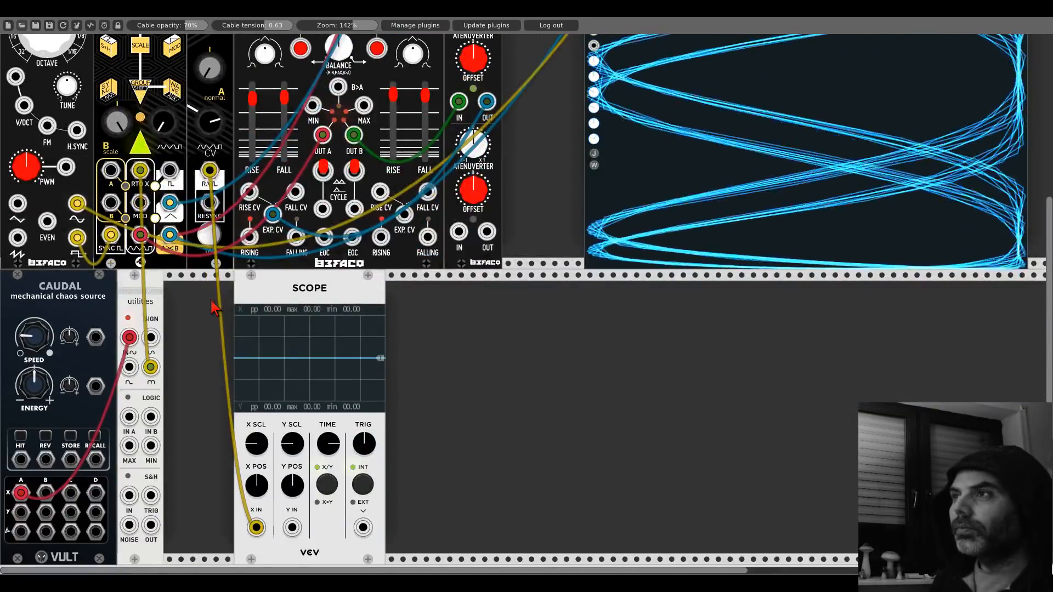
- Connect EvenVCO's triangle output to SYNC's A input
scroll(212, 303, up, 1)
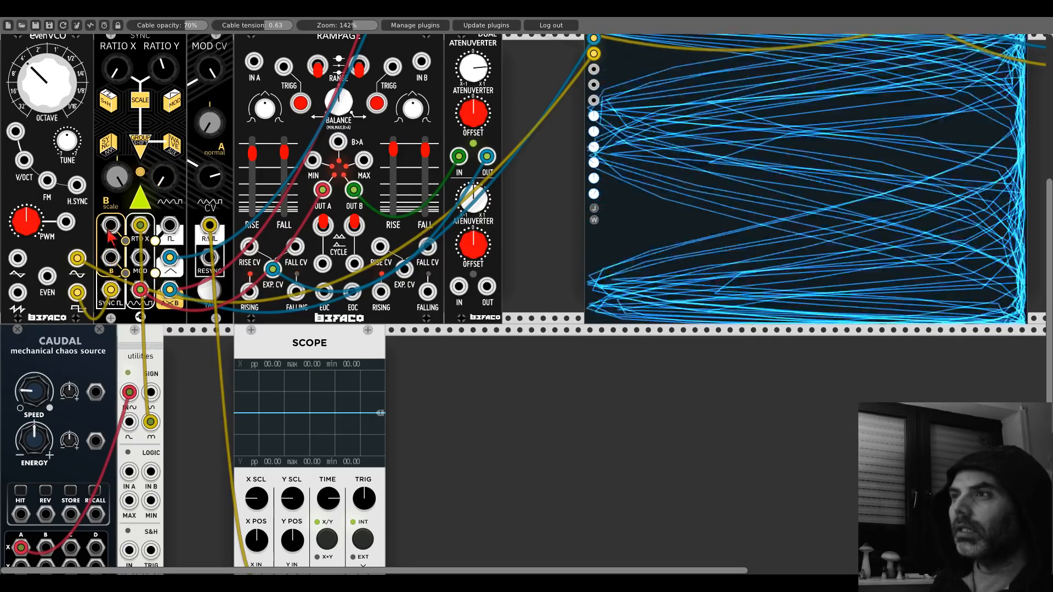
drag(110, 226, 17, 258)
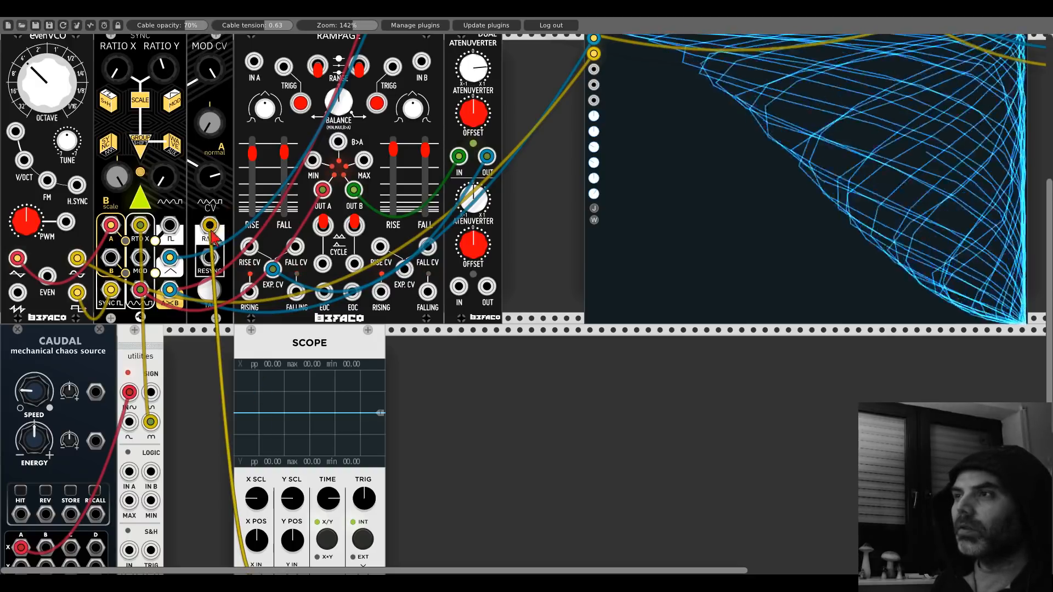
- Move Scope along its row to sit below Full Scope and disconnect the cable from its X input
scroll(266, 339, down, 4)
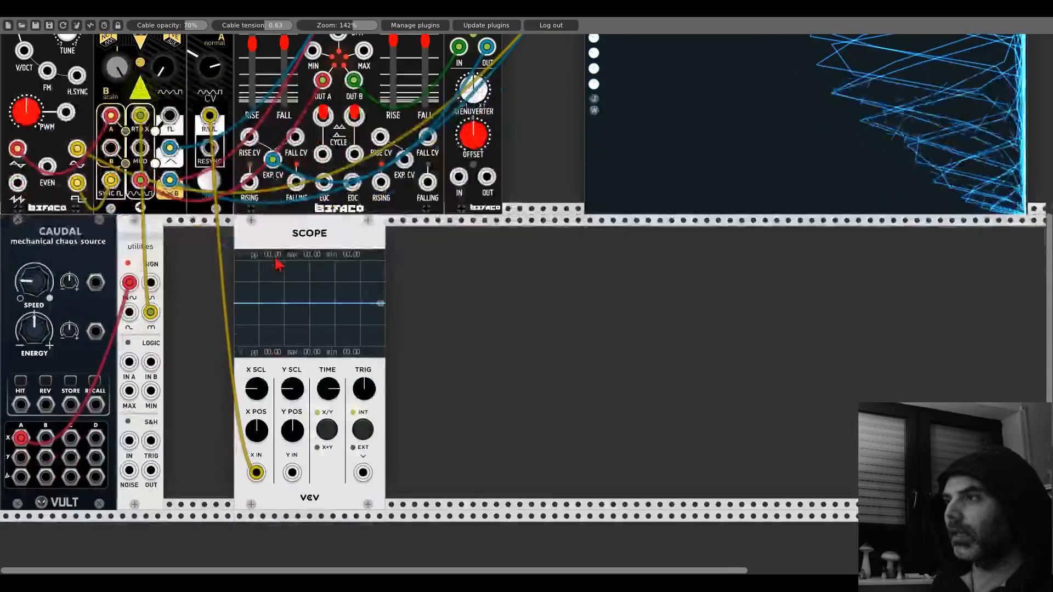
right_click(265, 234)
click(258, 225)
drag(260, 233, 598, 230)
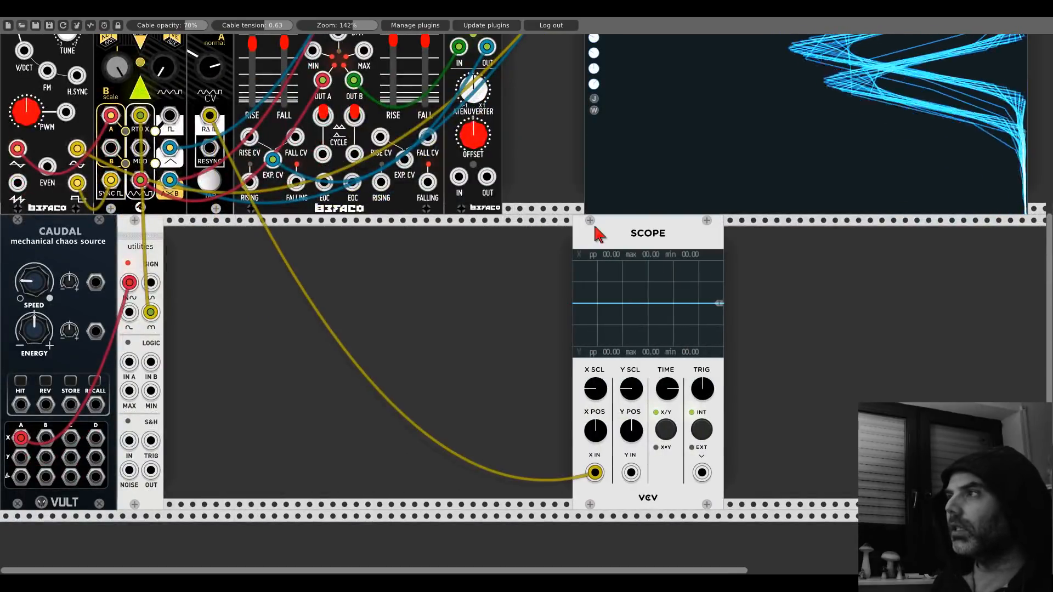
drag(594, 472, 594, 469)
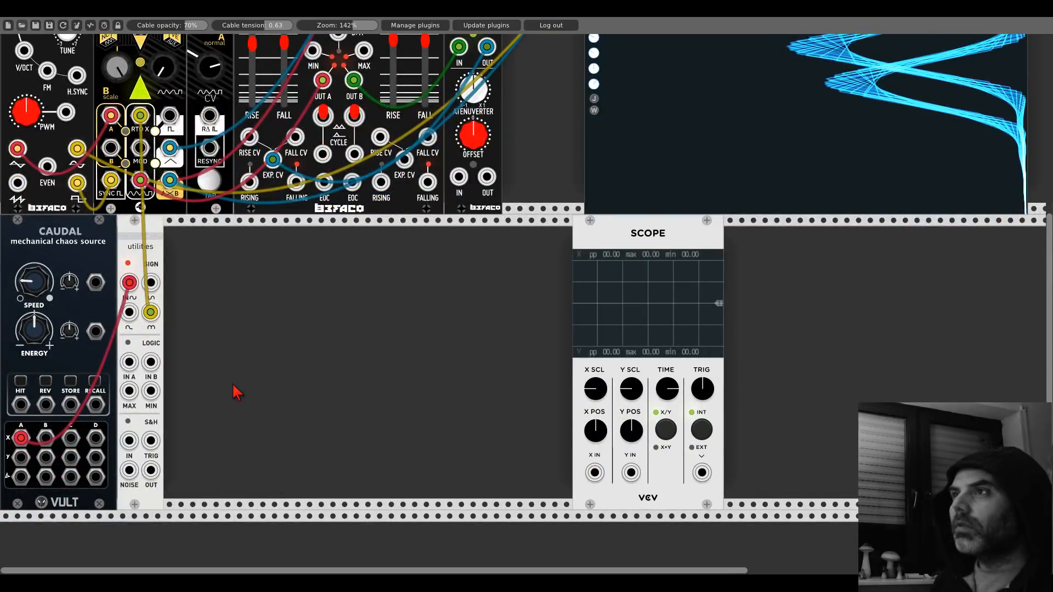
scroll(235, 373, up, 6)
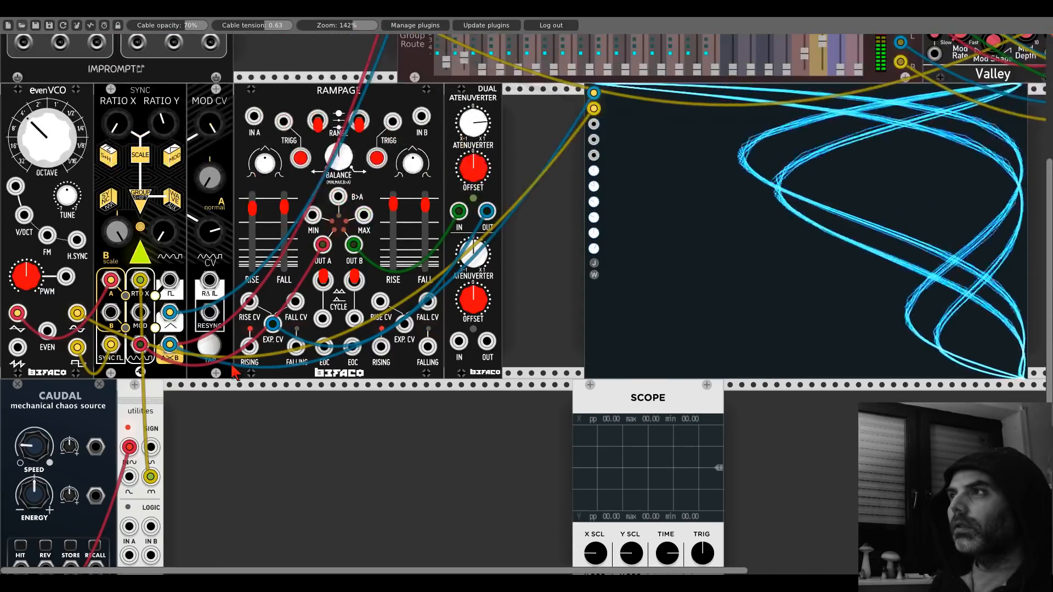
scroll(236, 373, down, 2)
scroll(241, 368, down, 4)
right_click(281, 350)
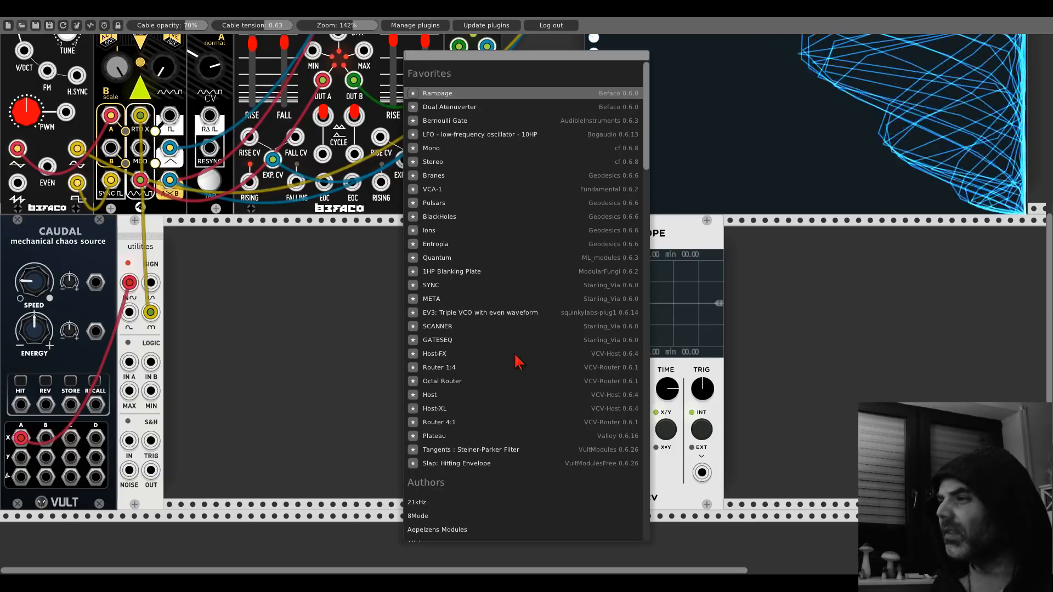
scroll(518, 361, down, 5)
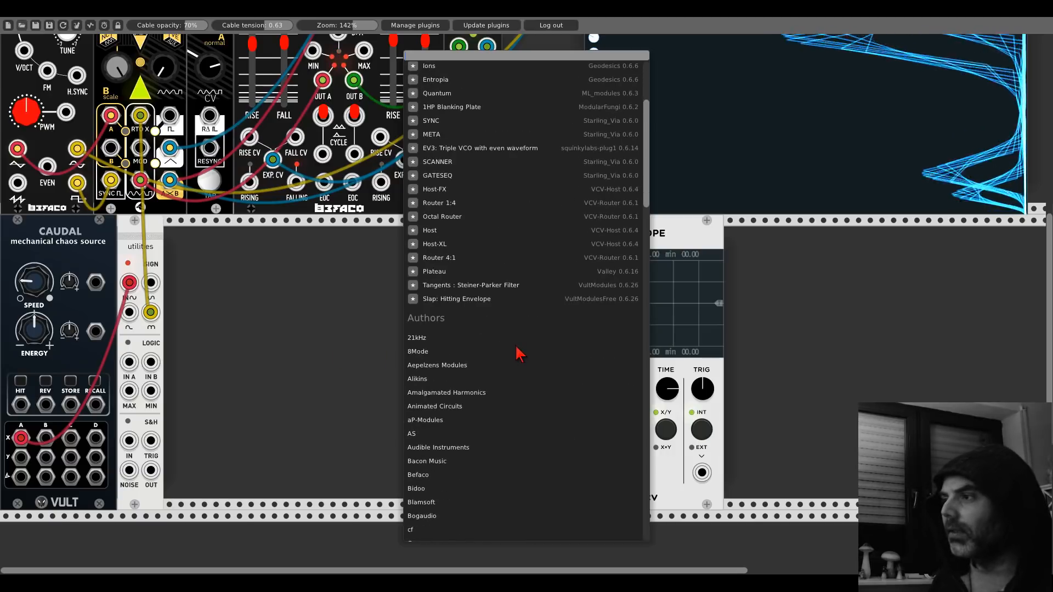
scroll(518, 354, down, 2)
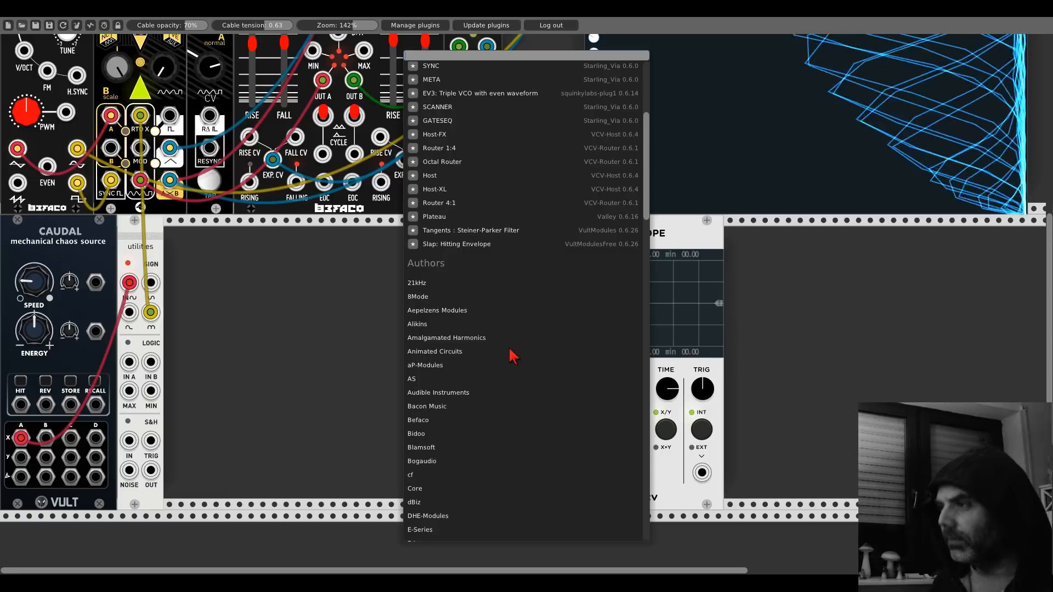
scroll(513, 356, down, 2)
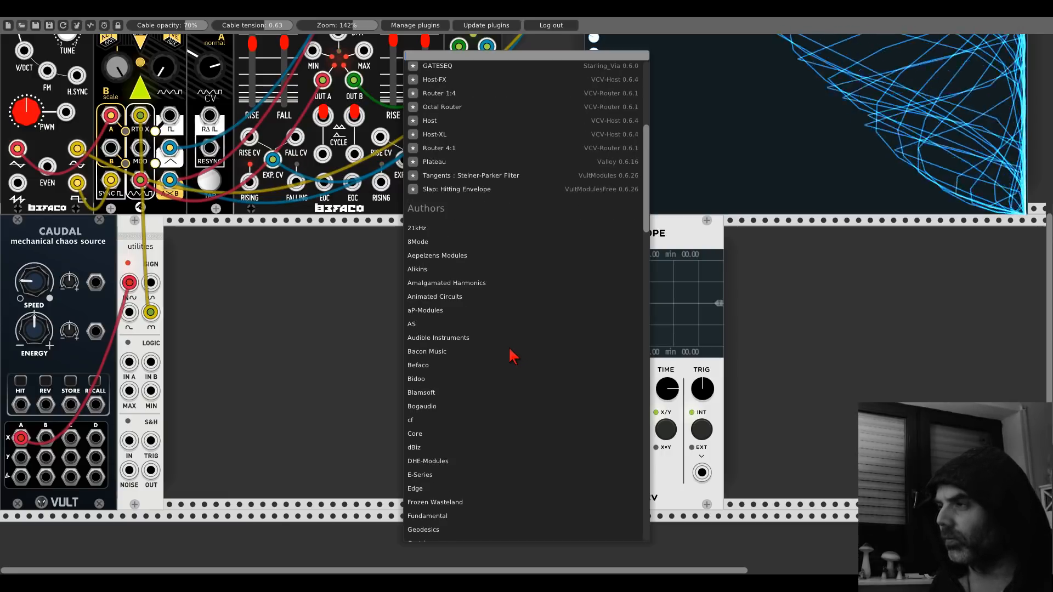
click(387, 313)
- Search the modules for "basal" and add the VultModulesFree Basal smooth oscillator between Utilities and Scope
right_click(385, 312)
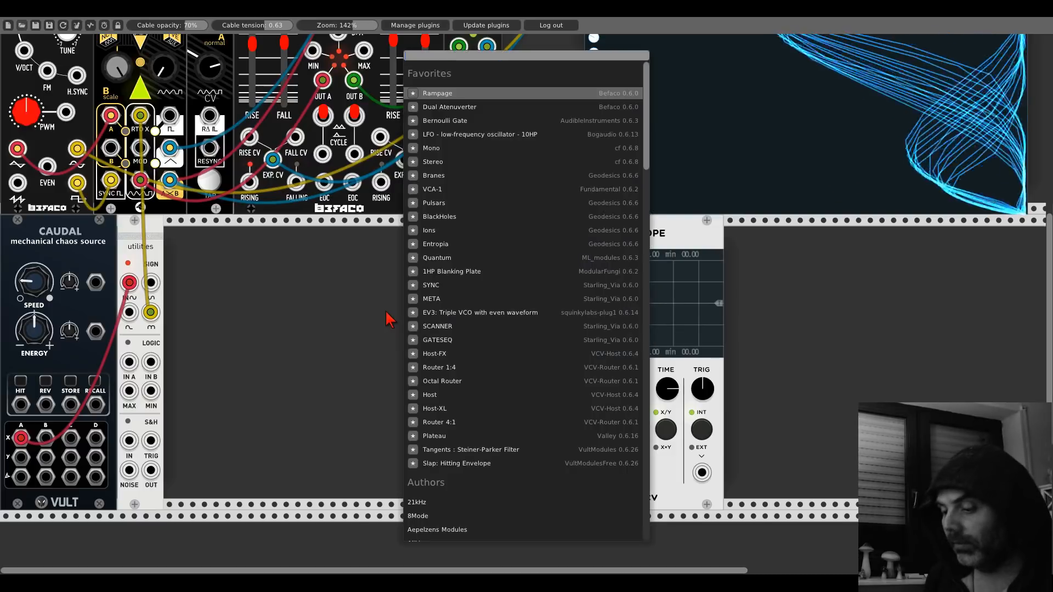
text(basal)
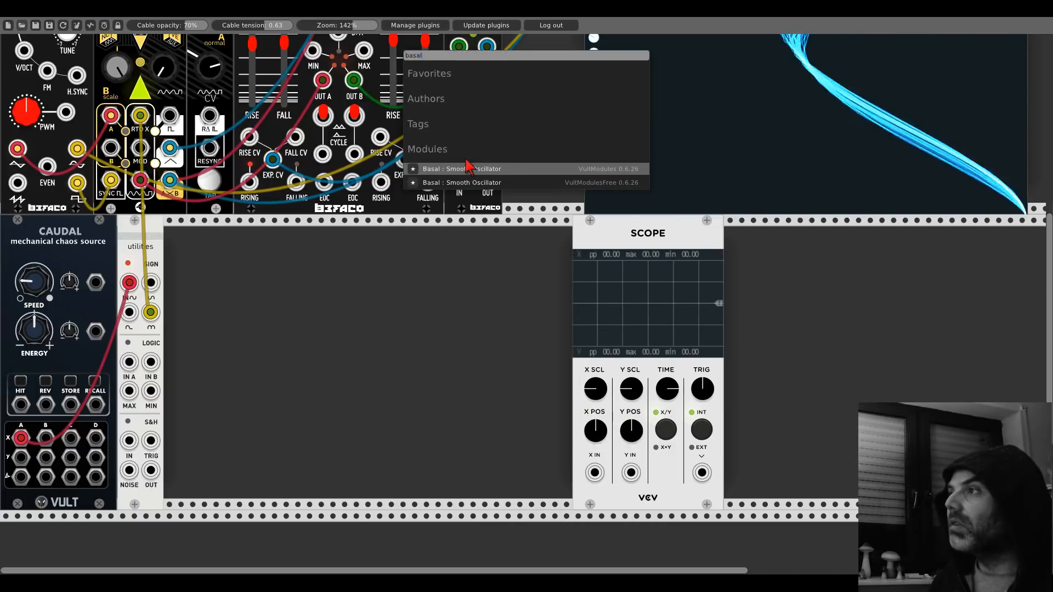
click(462, 183)
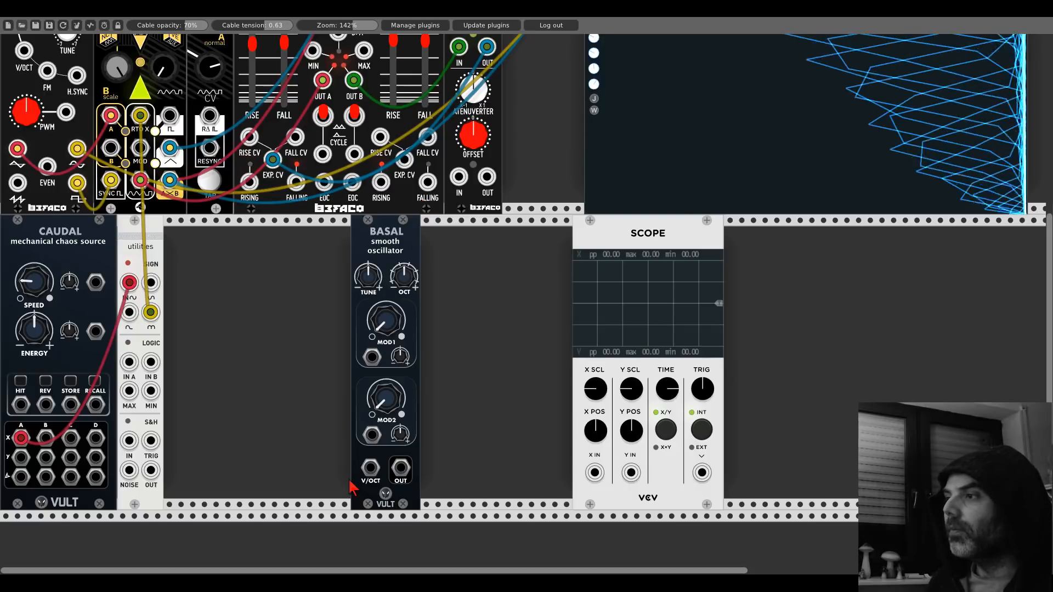
- Search the modules for "slap" and add the VultModulesFree Slap hitting envelope beside Basal
right_click(464, 355)
text(slap)
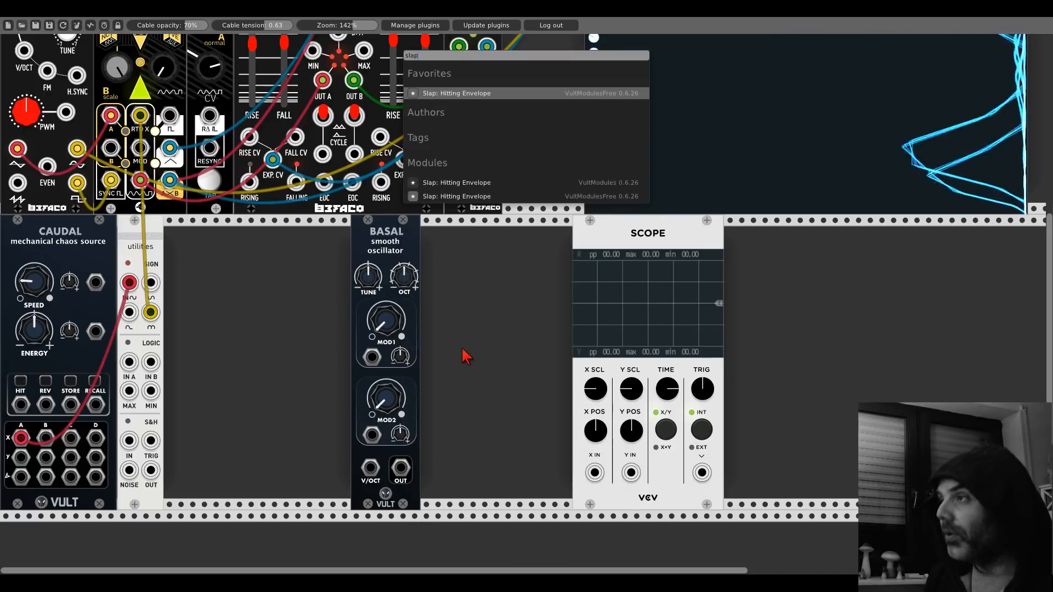
click(455, 197)
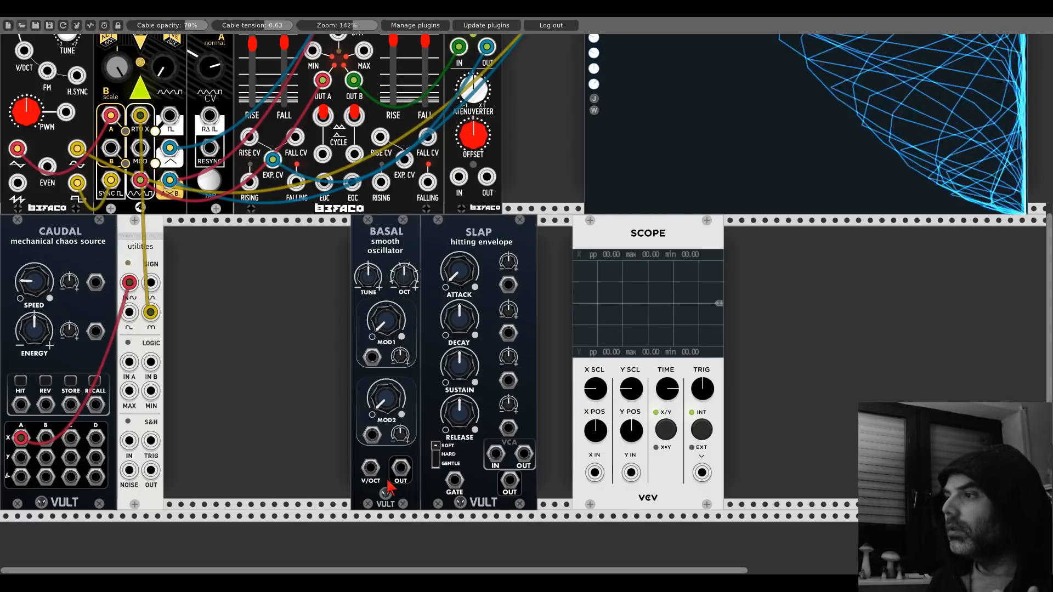
- Route Basal's output through Slap's VCA into the mixer's channel 3 left input
drag(390, 487, 478, 57)
scroll(518, 441, up, 5)
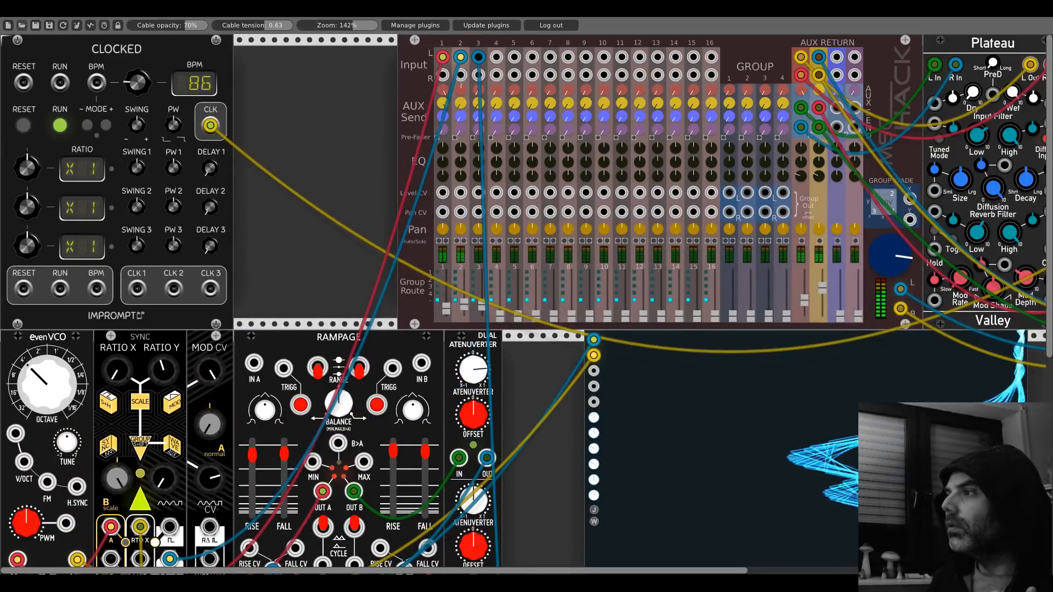
scroll(527, 296, down, 5)
- Connect SYNC's gate output above RESYNC to Slap's gate input and turn Slap's sustain down to minimum
drag(455, 480, 209, 115)
drag(460, 365, 460, 371)
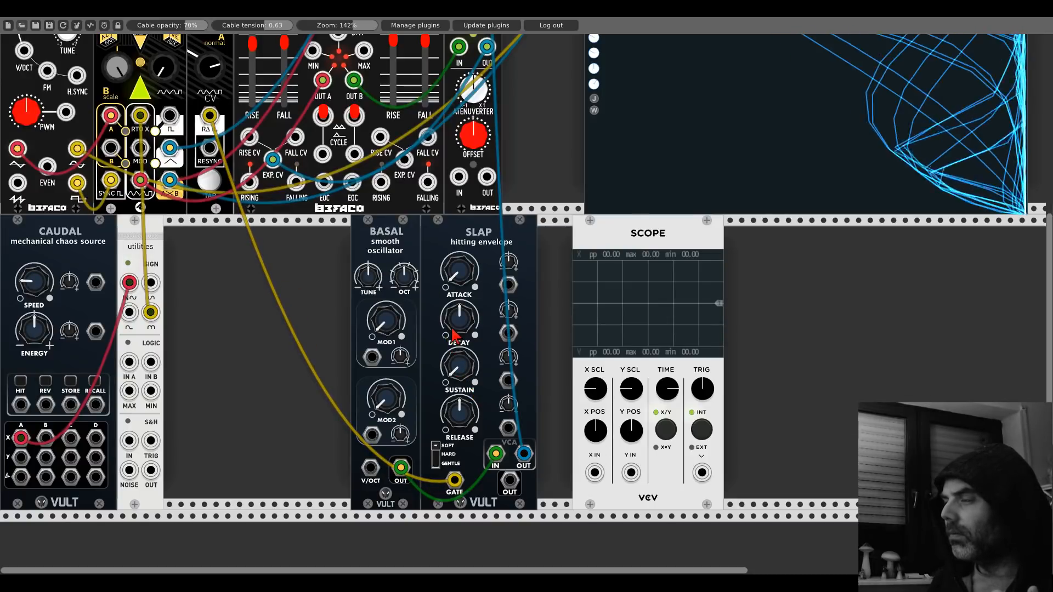
- Raise Basal's octave and turn up its MOD1 and MOD2 knobs
drag(397, 331, 397, 318)
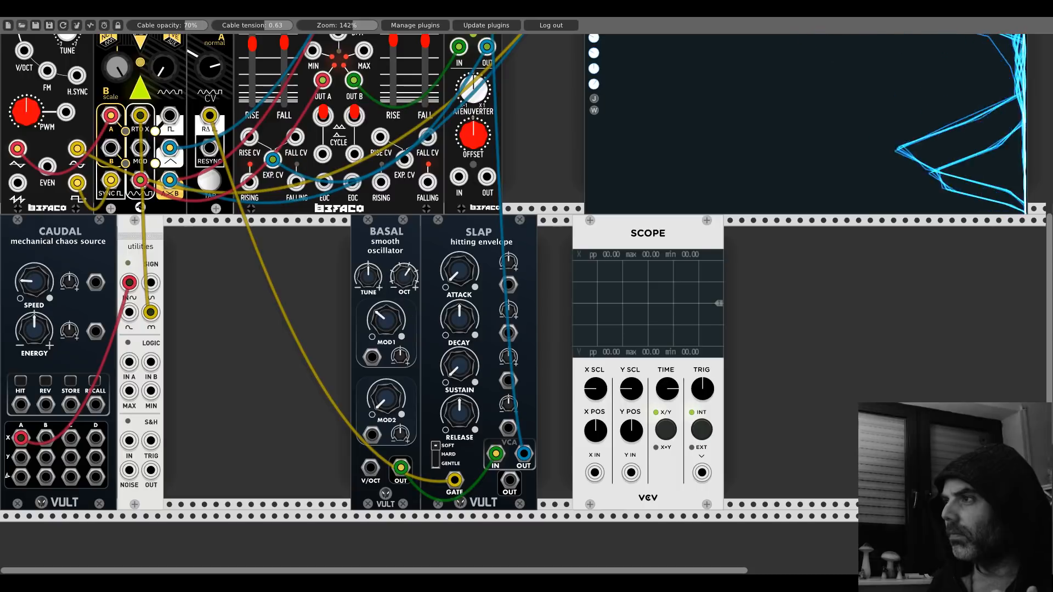
drag(390, 392, 390, 379)
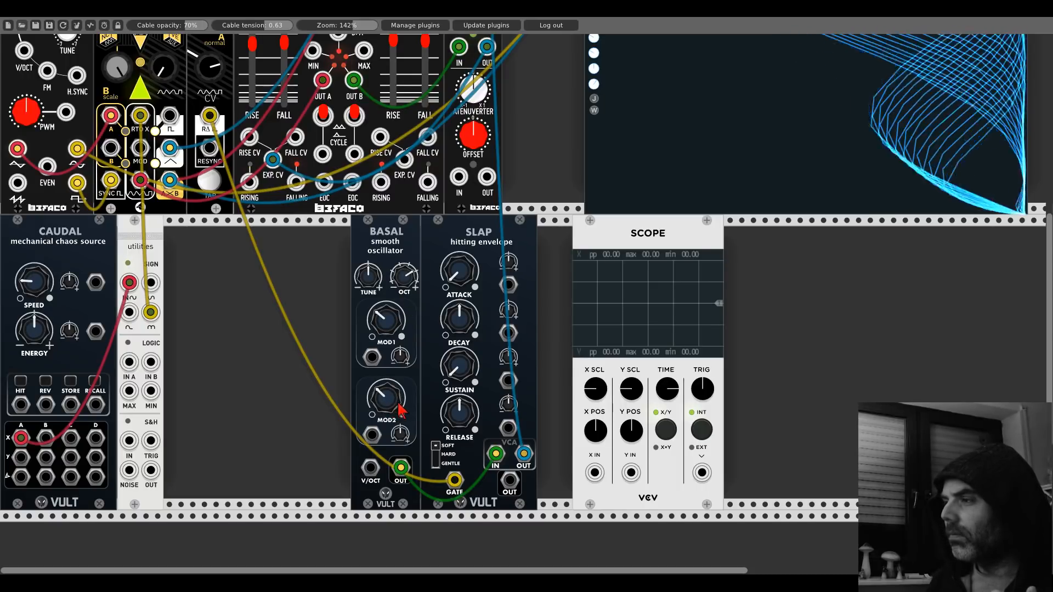
drag(390, 405, 389, 364)
drag(383, 325, 383, 271)
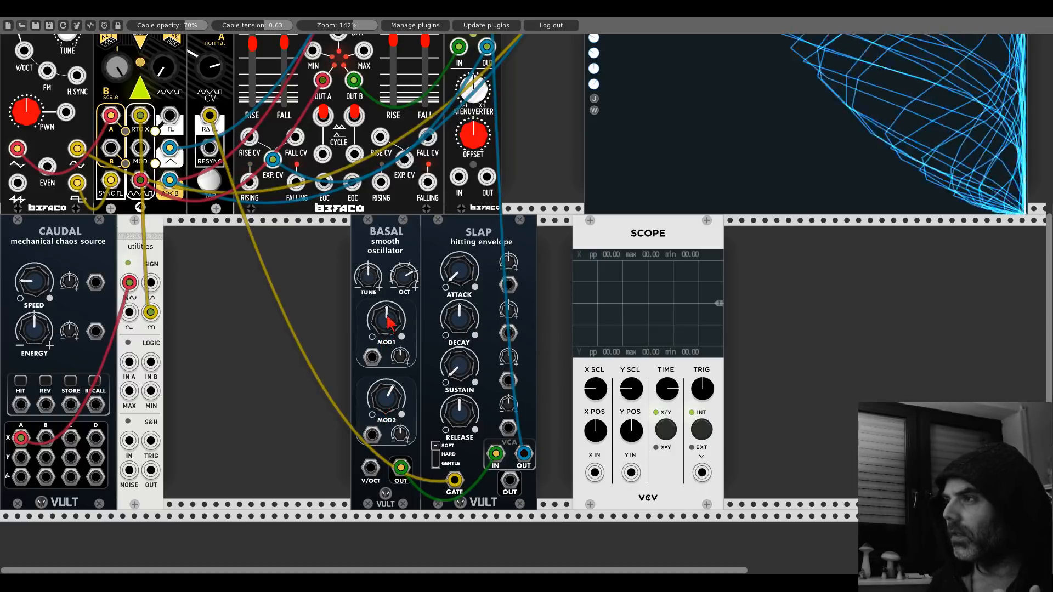
- Delete the Basal module
right_click(390, 242)
click(405, 349)
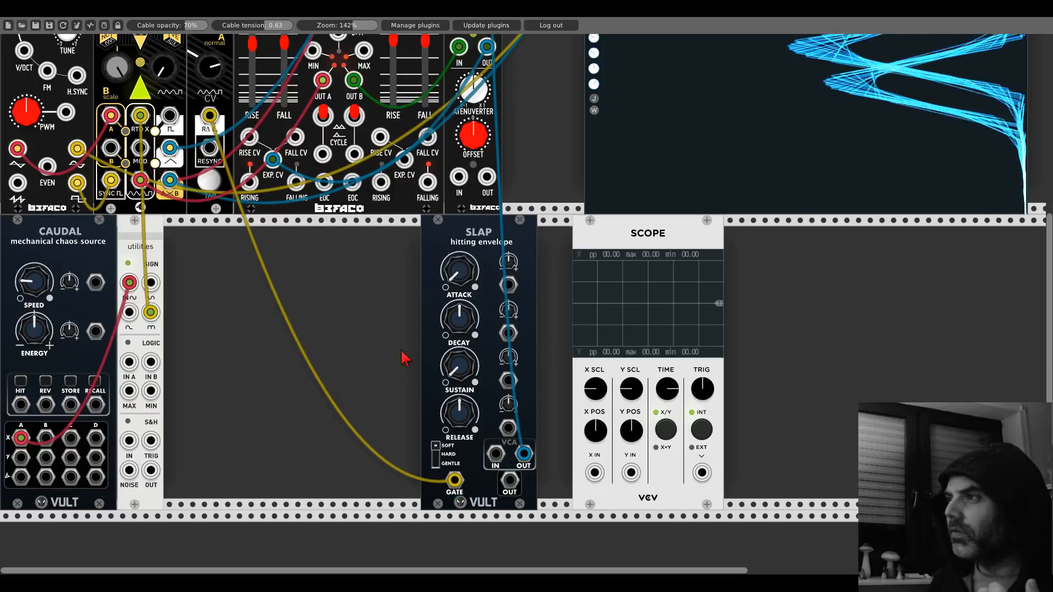
- Add Functional VCO-1 beside Slap and connect its triangle output to Slap's VCA input
right_click(341, 343)
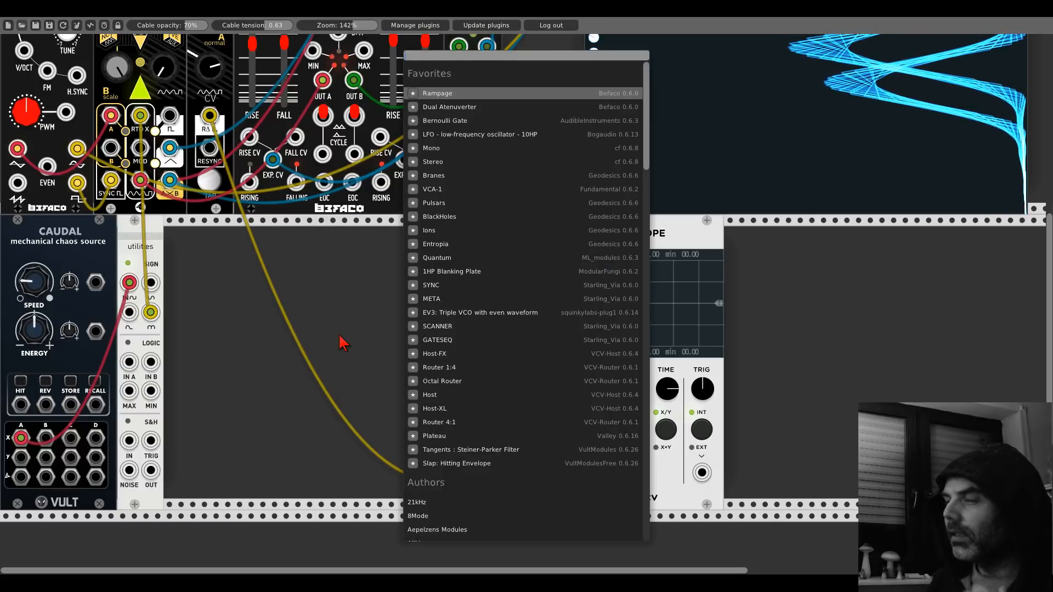
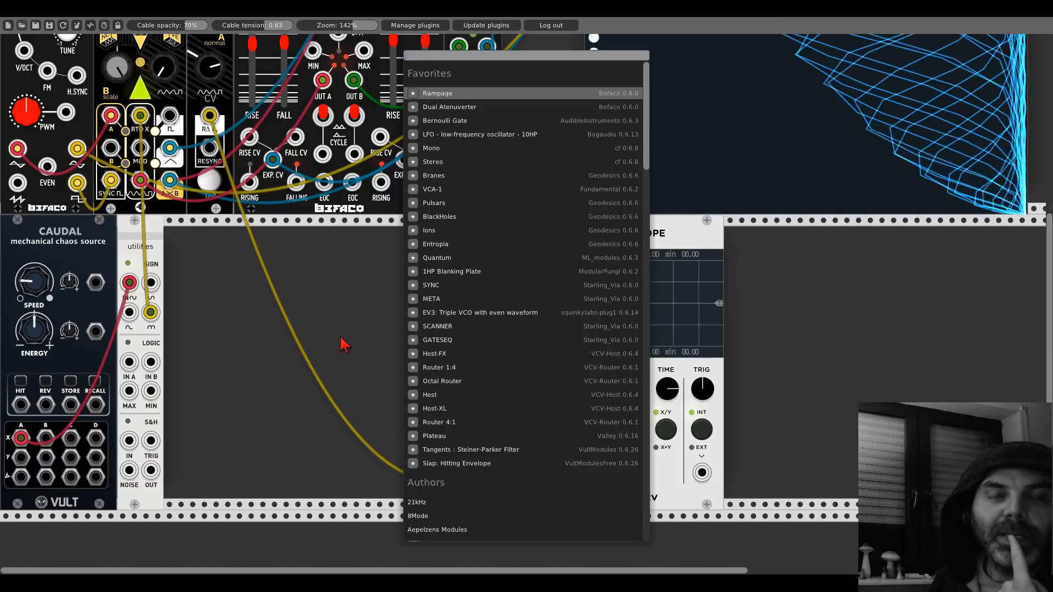
scroll(513, 387, down, 8)
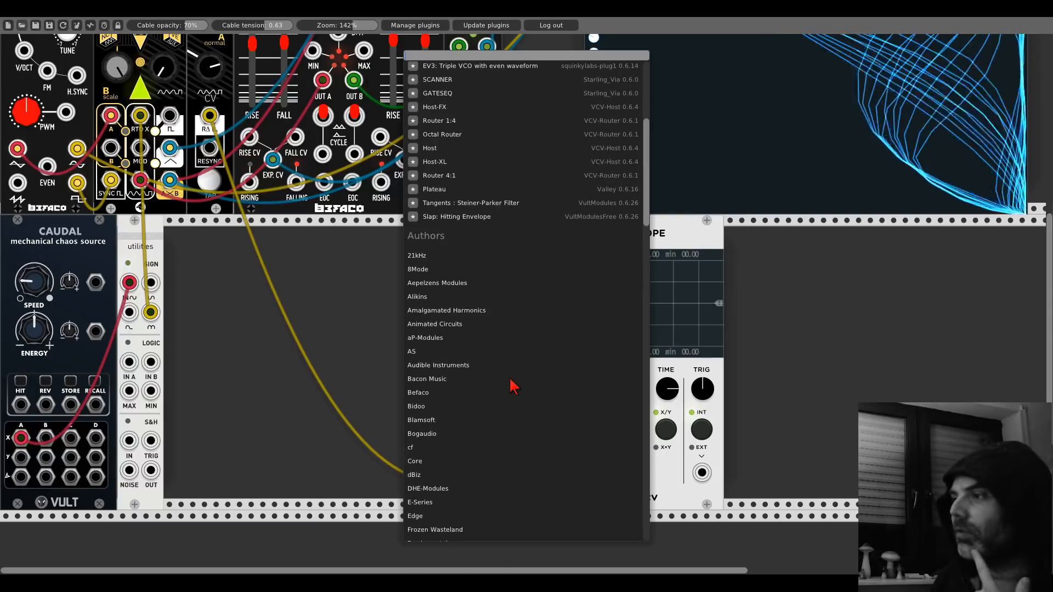
scroll(512, 387, down, 5)
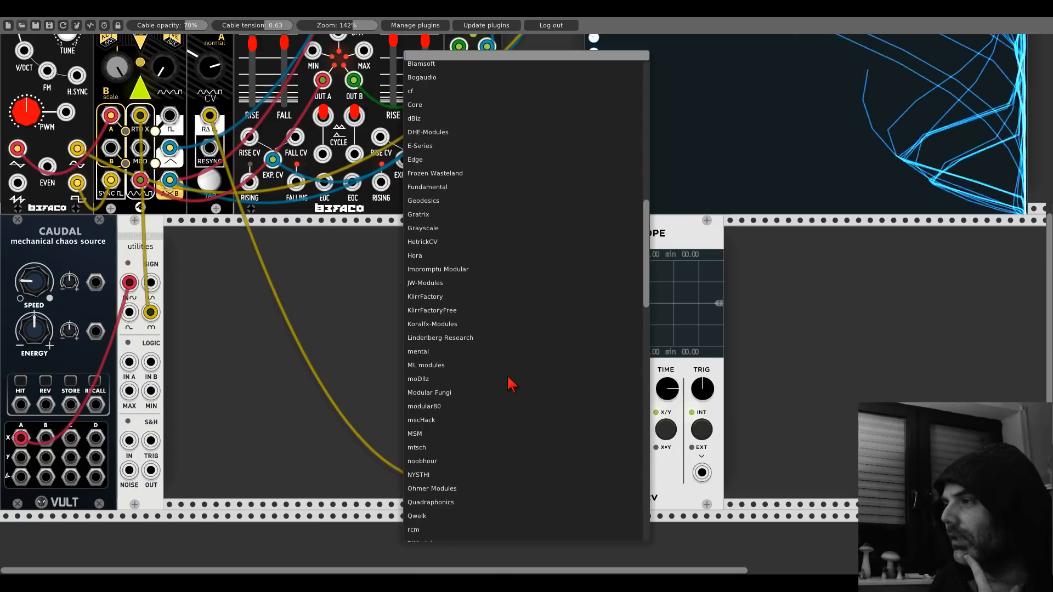
scroll(511, 384, down, 3)
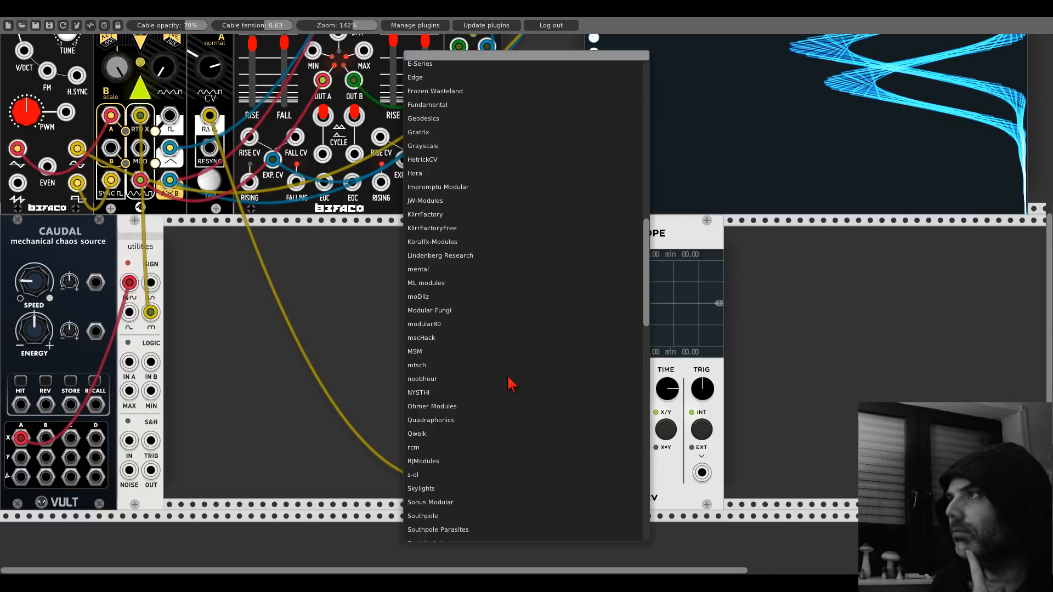
scroll(510, 382, up, 15)
click(359, 352)
right_click(362, 353)
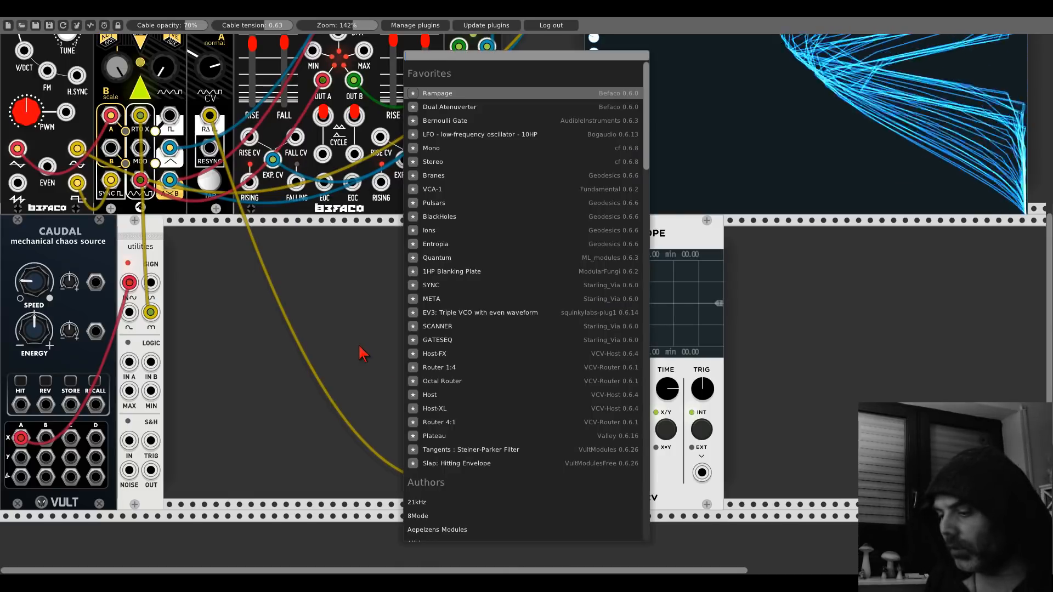
text(functio)
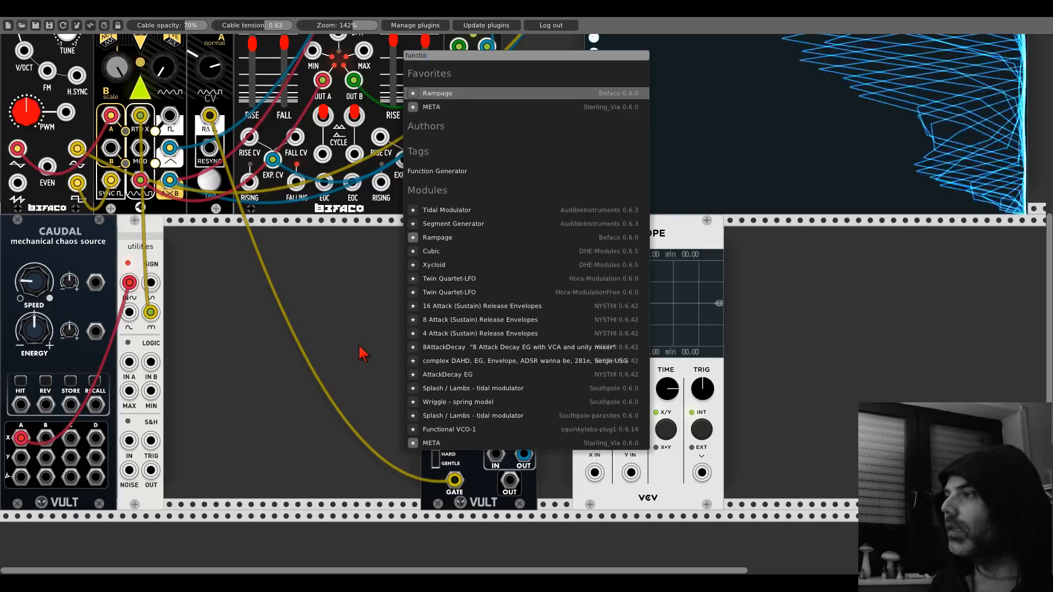
click(475, 429)
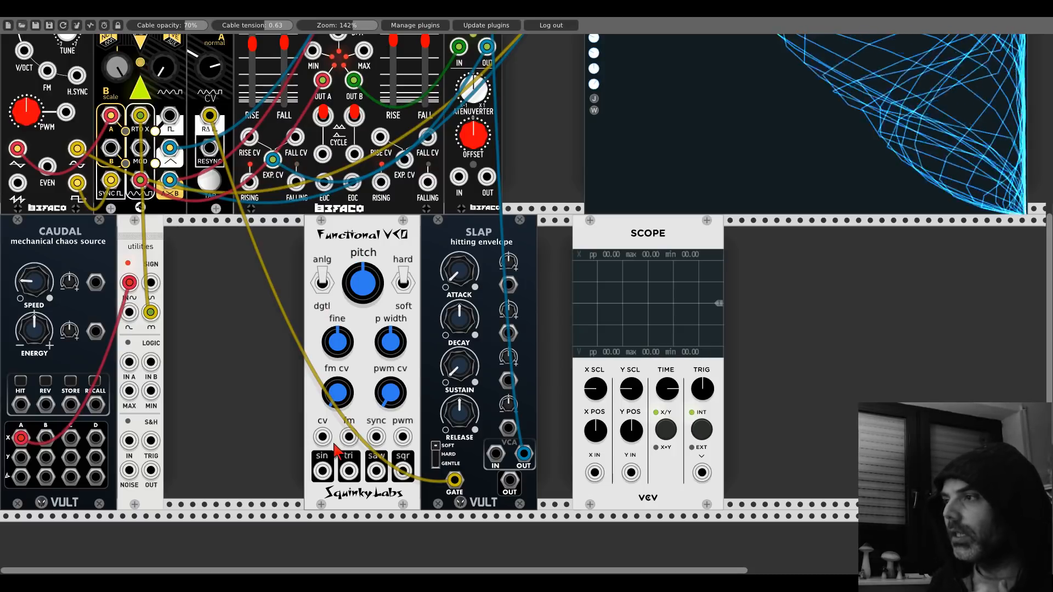
mouse_move(349, 471)
mouse_down()
mouse_move(449, 501)
mouse_move(496, 453)
mouse_up()
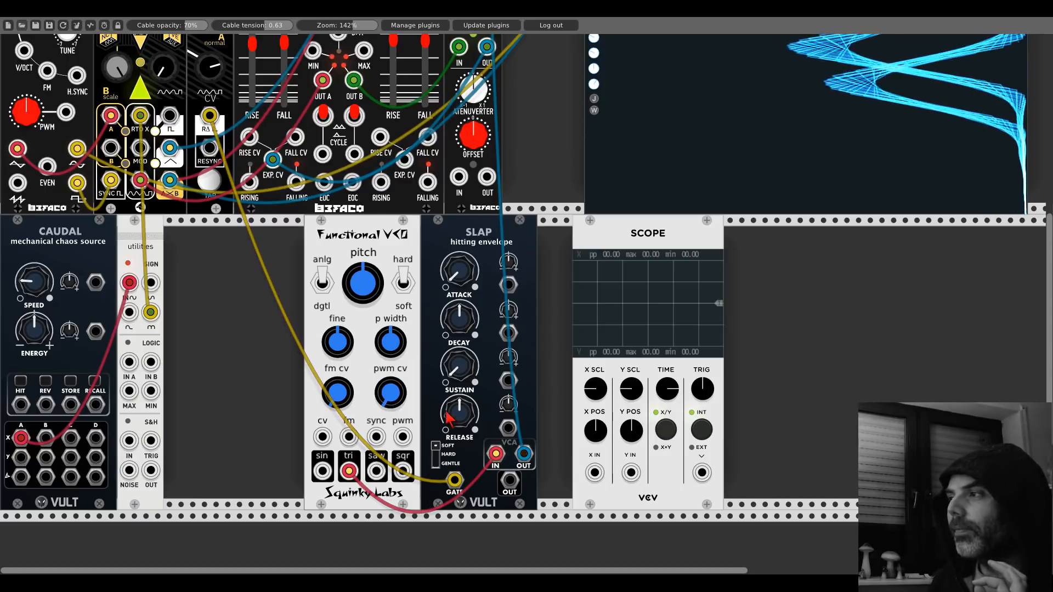
- Solo channel 3 on the mixer
scroll(455, 383, up, 5)
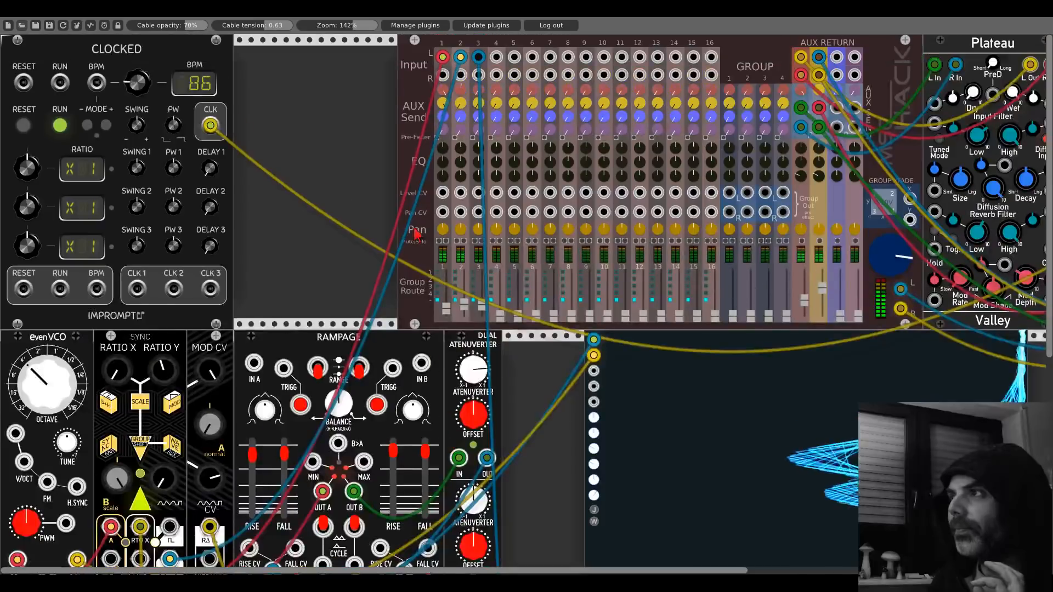
click(481, 241)
scroll(485, 247, down, 7)
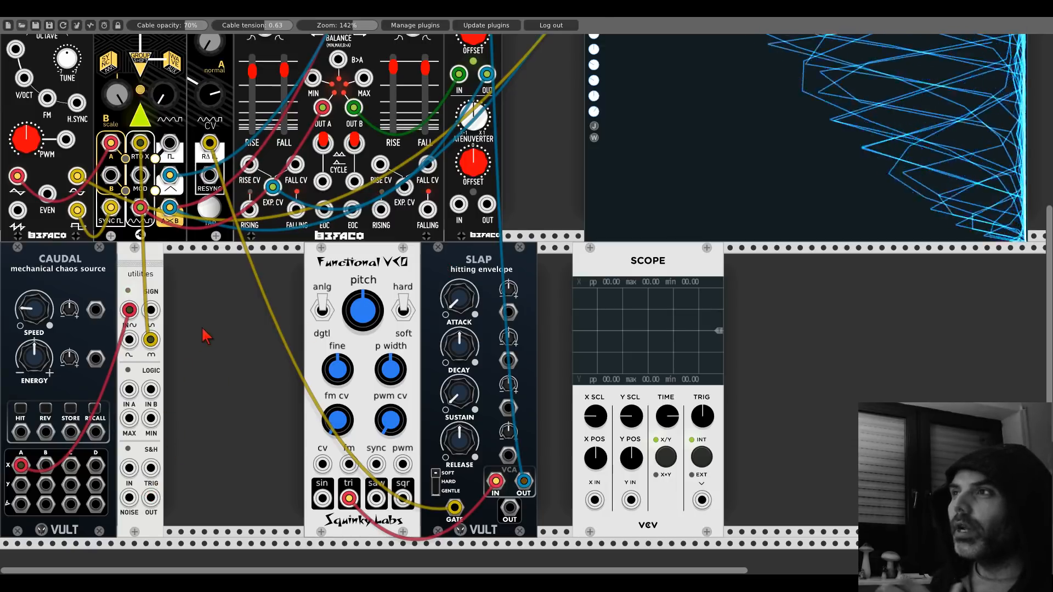
scroll(203, 332, up, 4)
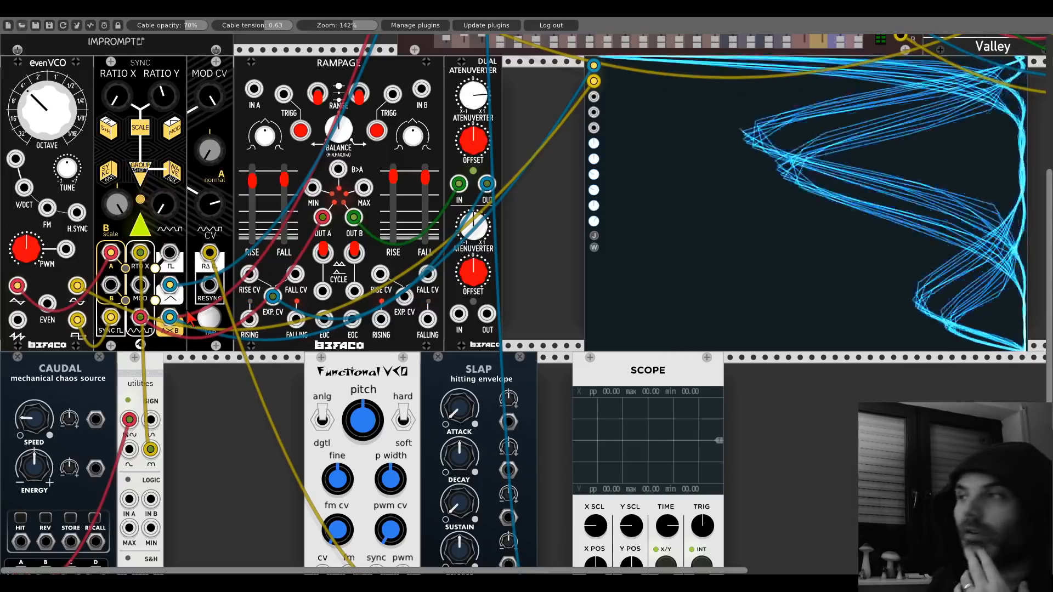
scroll(222, 381, down, 5)
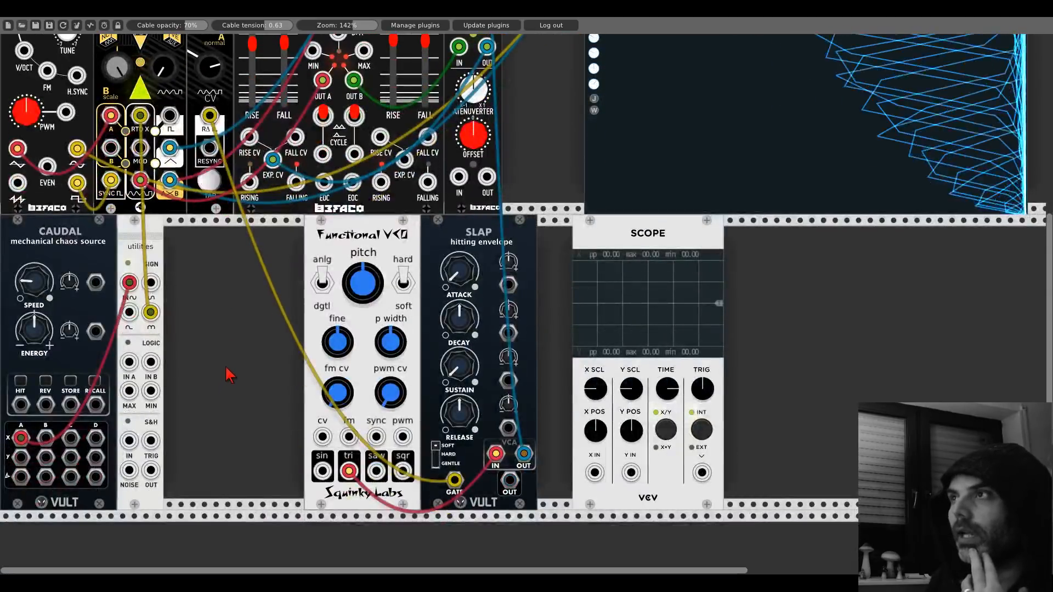
- Move Slap flush against the Scope and Functional VCO flush against Slap
drag(441, 241, 475, 230)
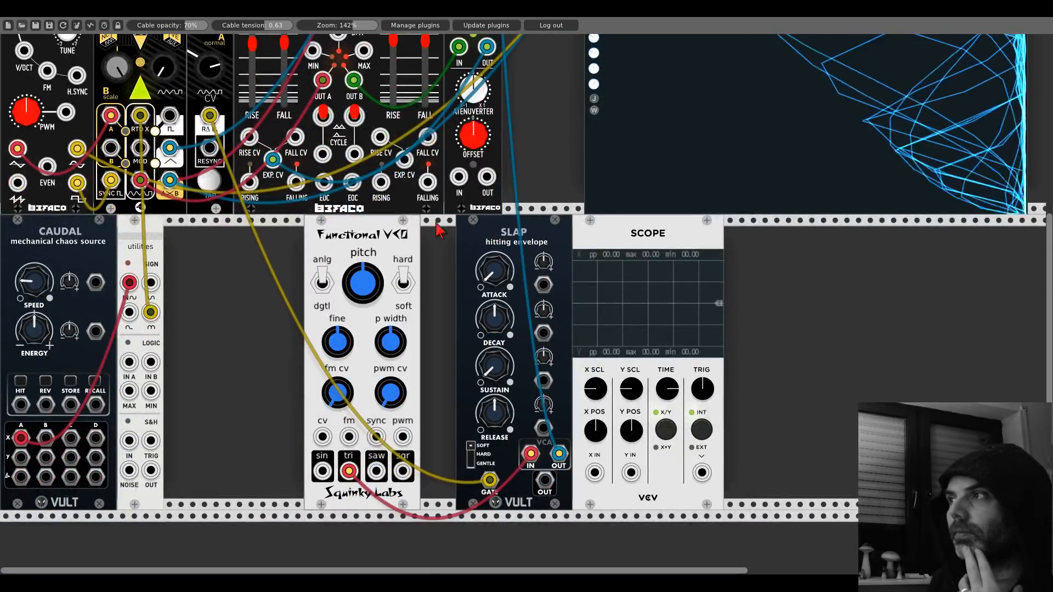
drag(410, 225, 446, 228)
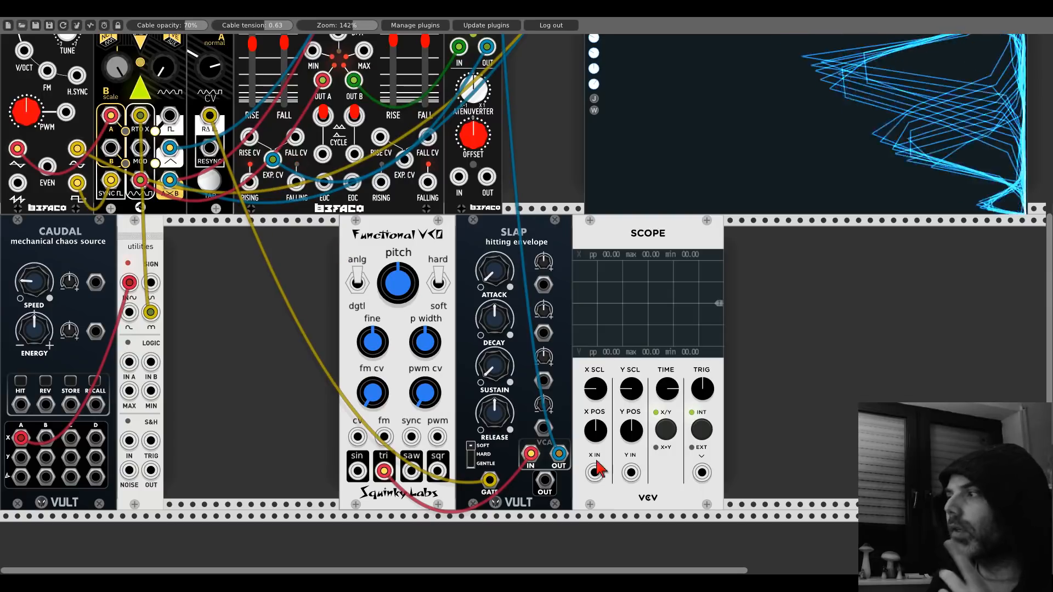
- View SYNC's A×B output and its square output in turn on the Scope's X input, and unplug the scope cable
drag(594, 472, 170, 180)
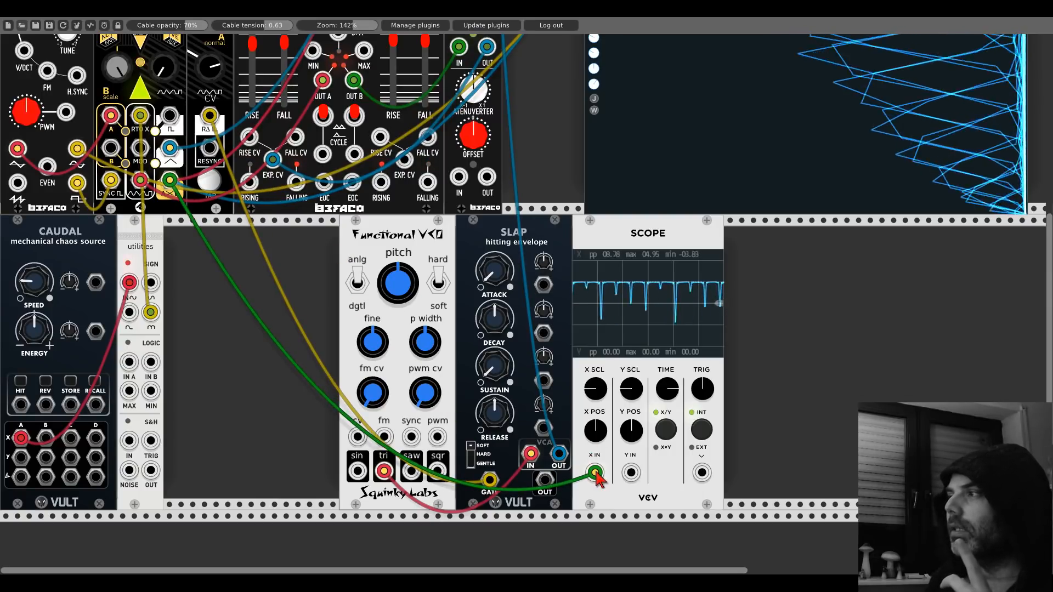
drag(596, 474, 169, 115)
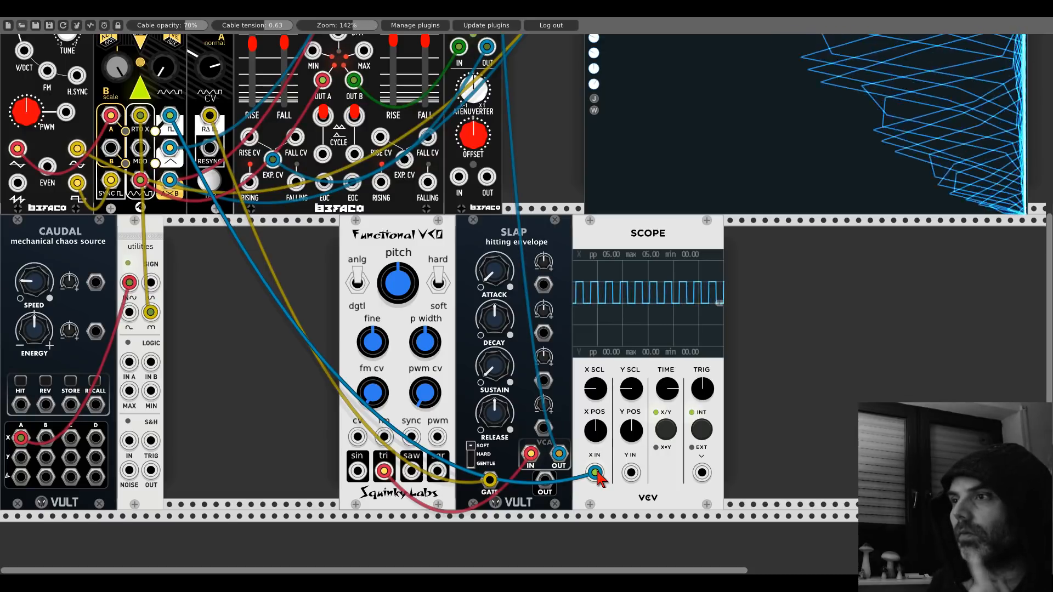
mouse_move(597, 474)
mouse_down()
mouse_move(596, 241)
mouse_move(751, 235)
mouse_up()
- Shift Functional VCO, Slap and the Scope further along the row and add Ions directly beside the utilities module
drag(551, 251, 692, 252)
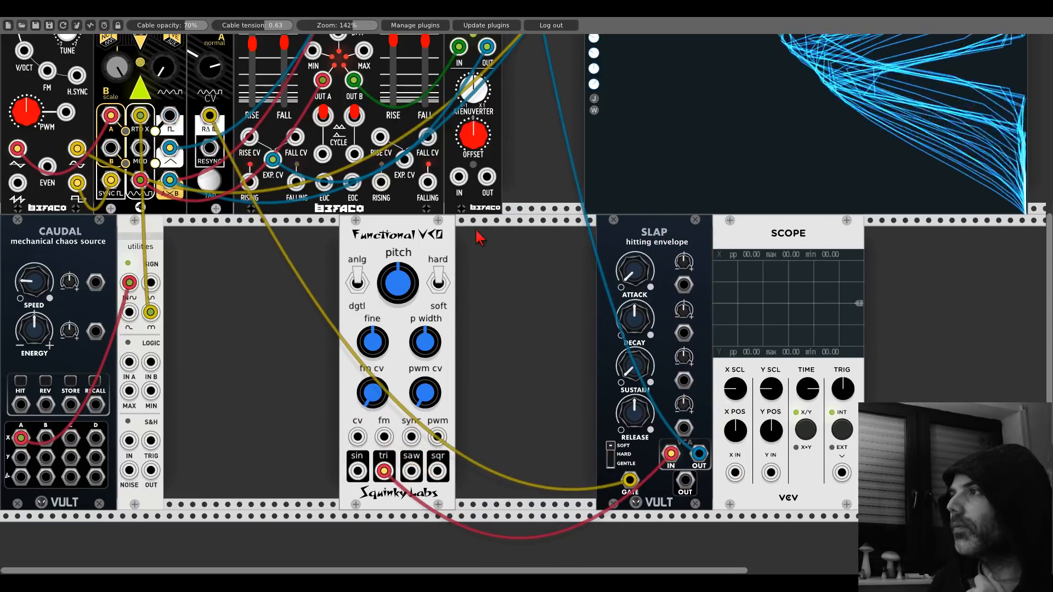
drag(437, 229, 578, 236)
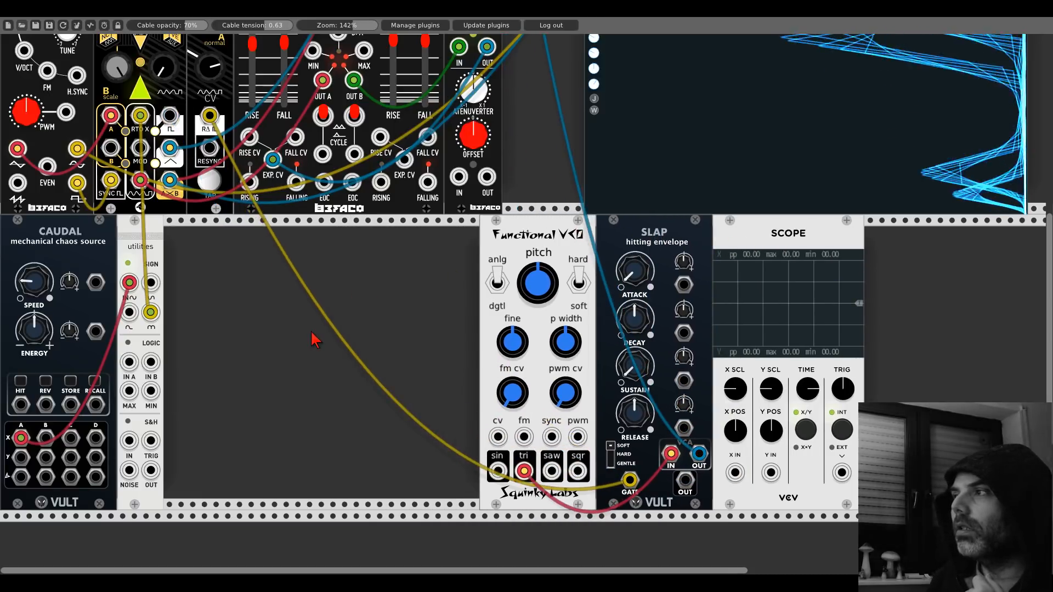
right_click(336, 328)
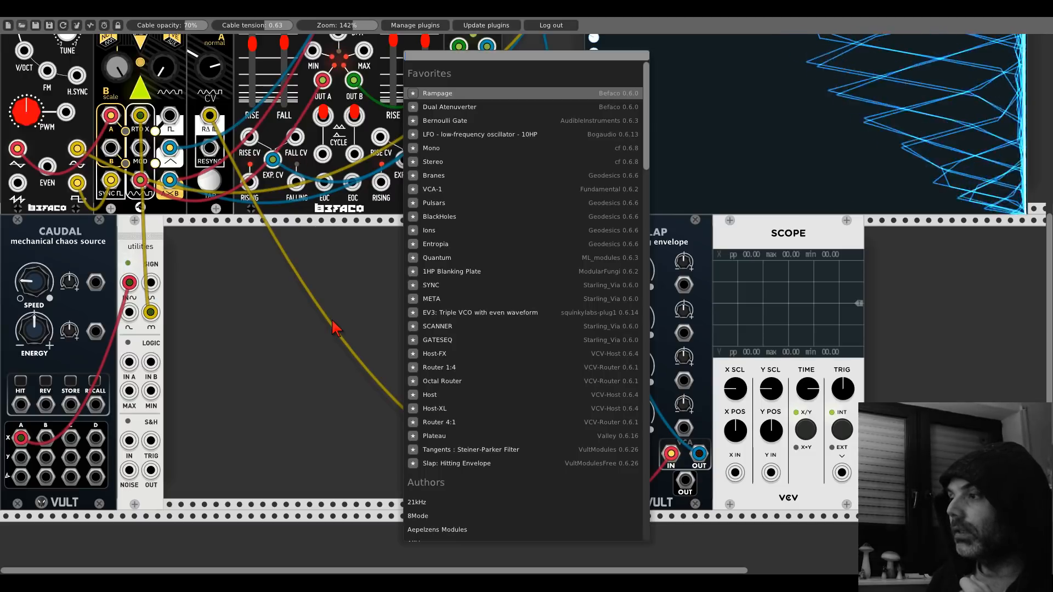
click(411, 231)
right_click(406, 249)
click(433, 396)
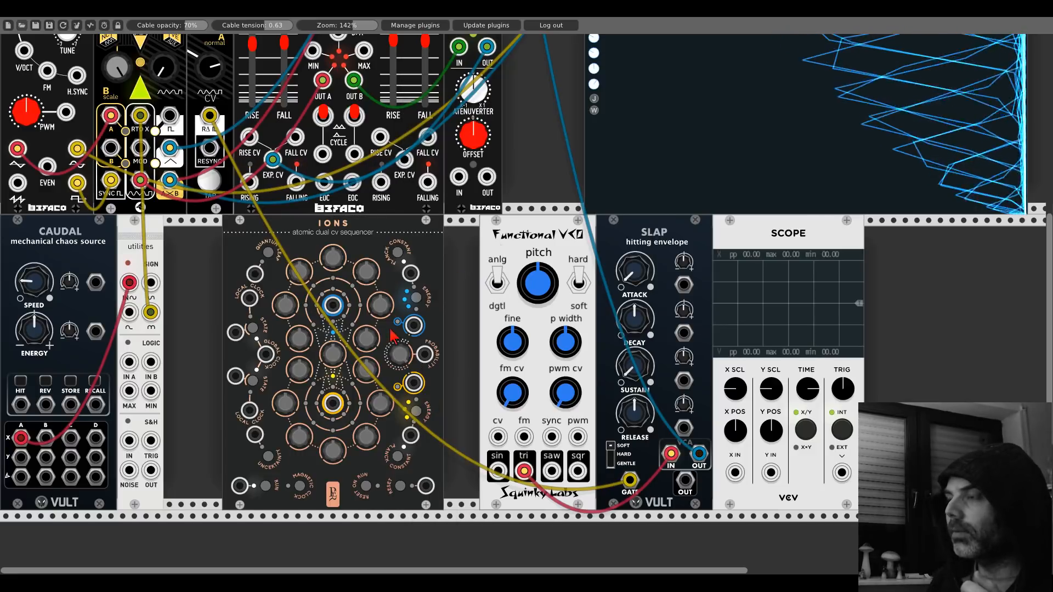
drag(398, 235, 338, 238)
- Make more room before Functional VCO, add Quantum next to Ions and enable its C, D#, G and A# notes
drag(721, 237, 779, 238)
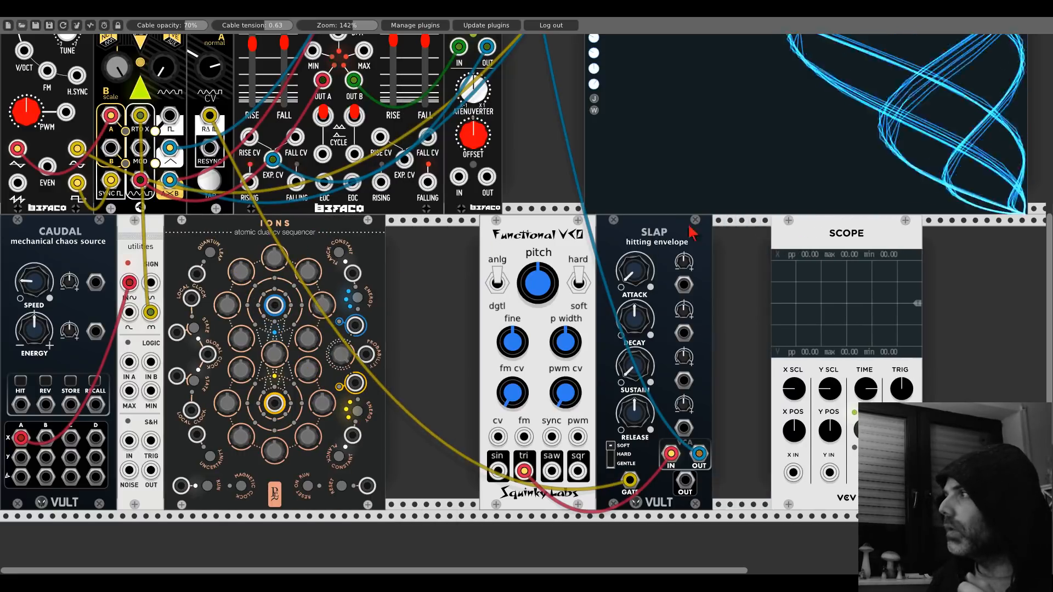
drag(689, 230, 760, 240)
drag(570, 235, 629, 239)
right_click(425, 301)
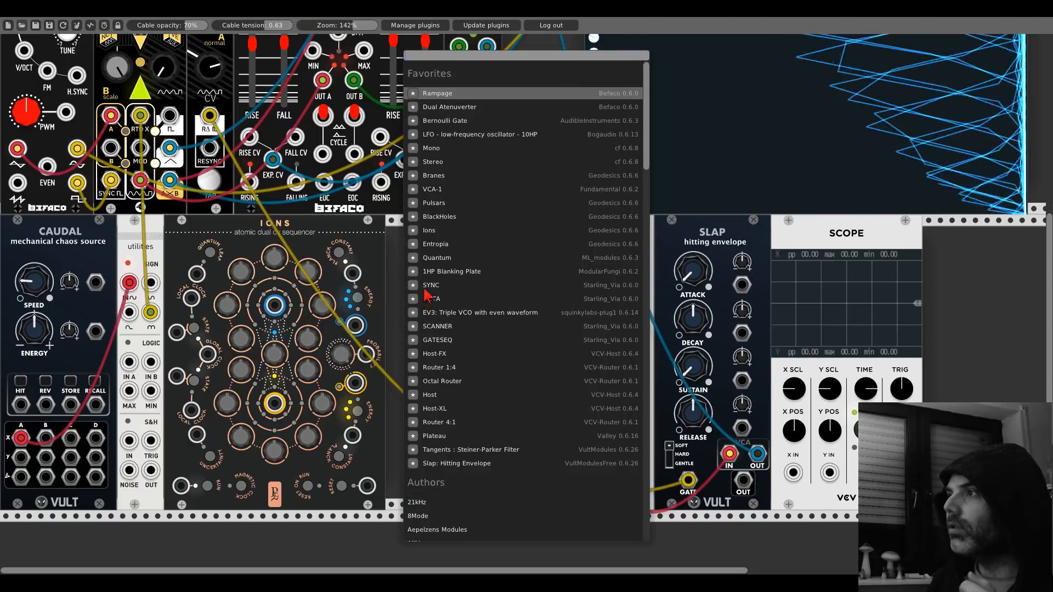
click(437, 257)
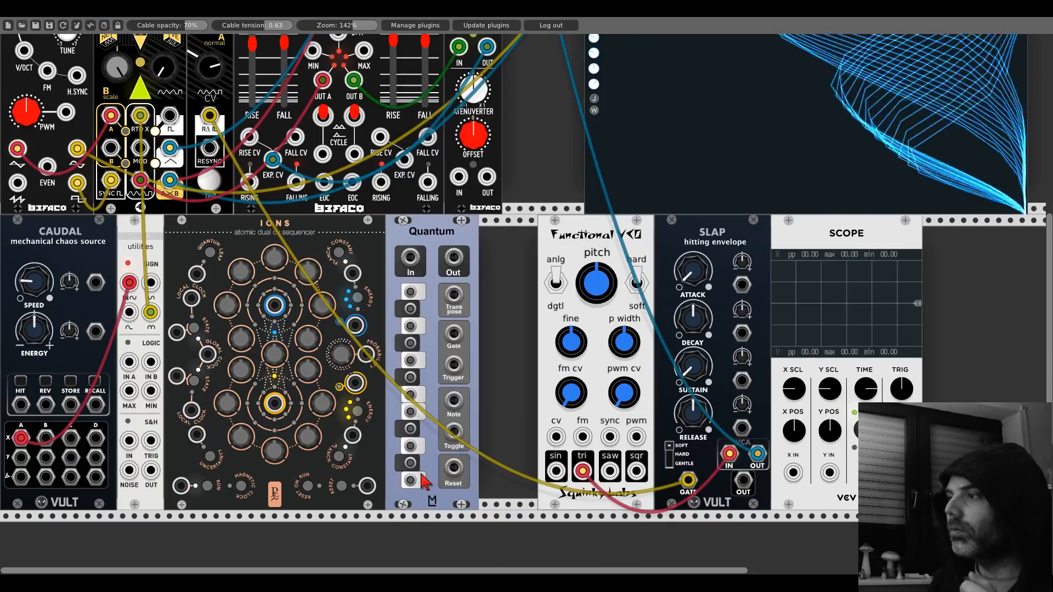
click(410, 360)
click(410, 309)
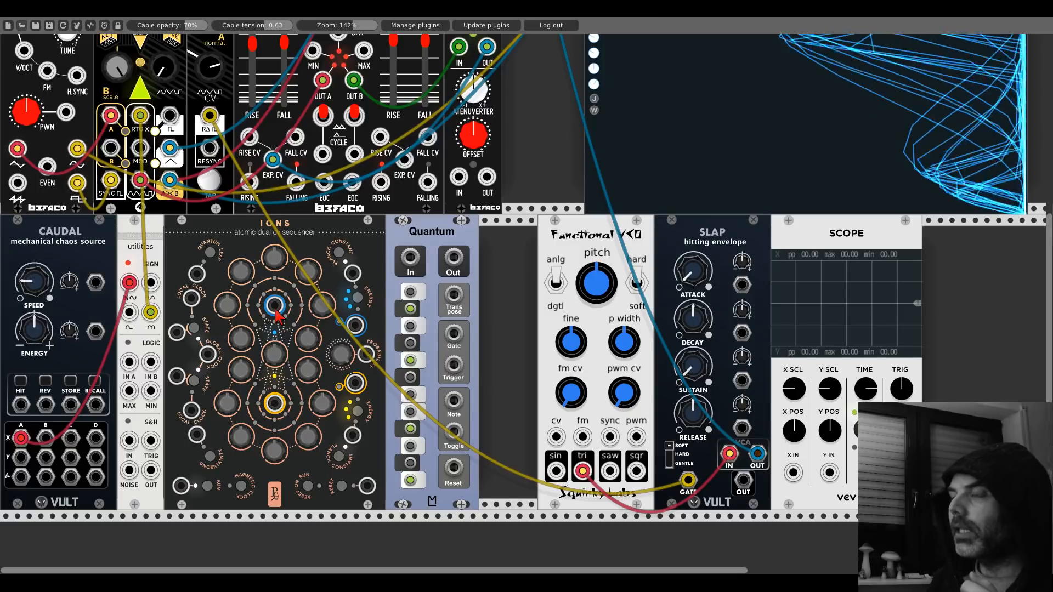
- Connect Ions' blue-ringed output to Quantum's input and SYNC's gate output above RESYNC to Ions' global clock
drag(274, 305, 410, 257)
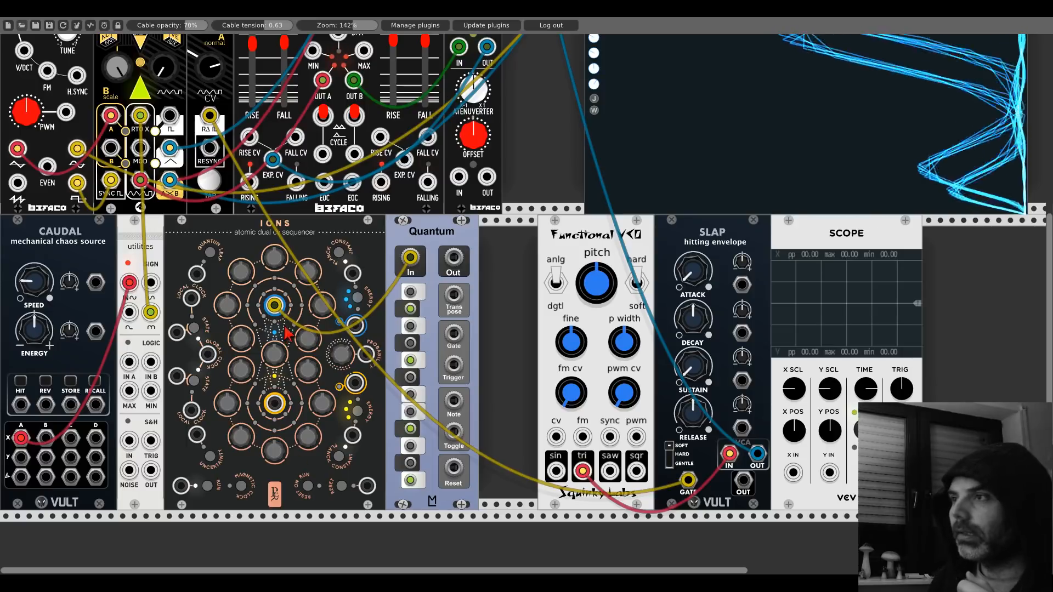
drag(209, 357, 211, 124)
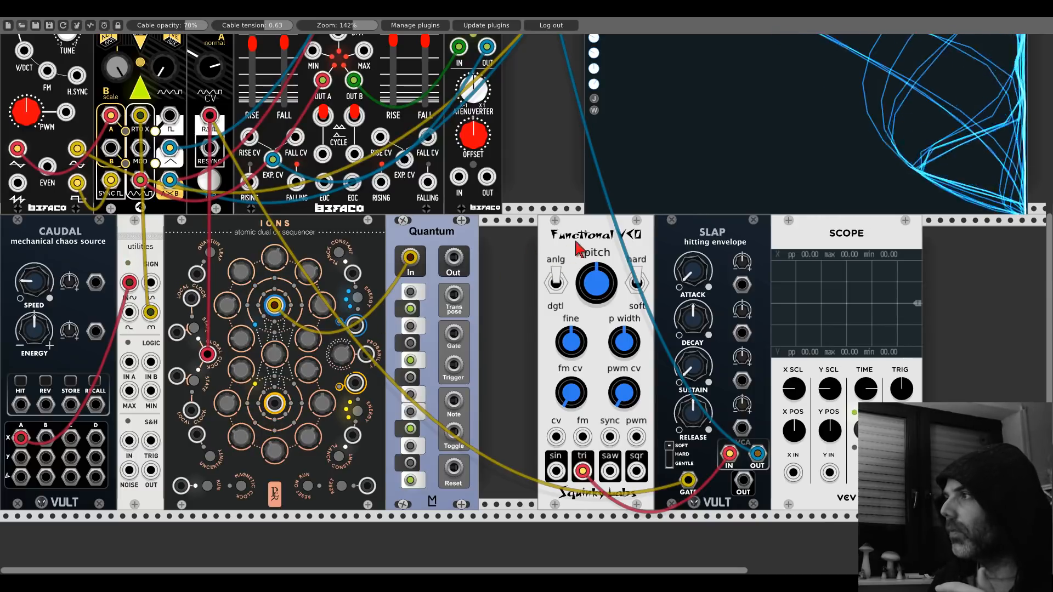
- Close the gap between Quantum, Functional VCO, Slap and the Scope, and connect Quantum's output to the VCO's cv input
drag(579, 250, 520, 250)
drag(691, 252, 632, 253)
drag(782, 241, 724, 241)
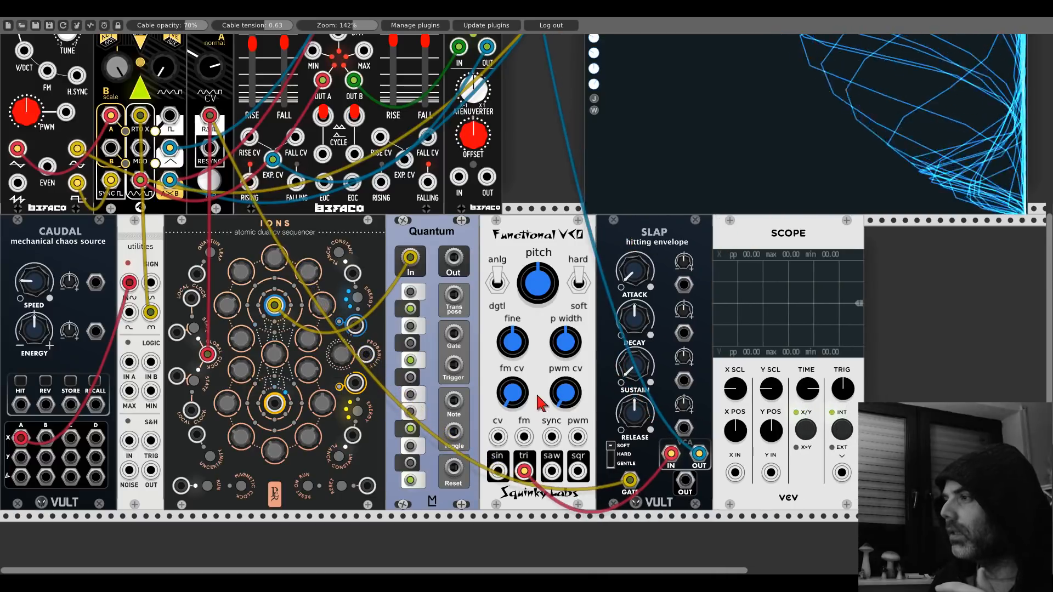
drag(453, 257, 497, 437)
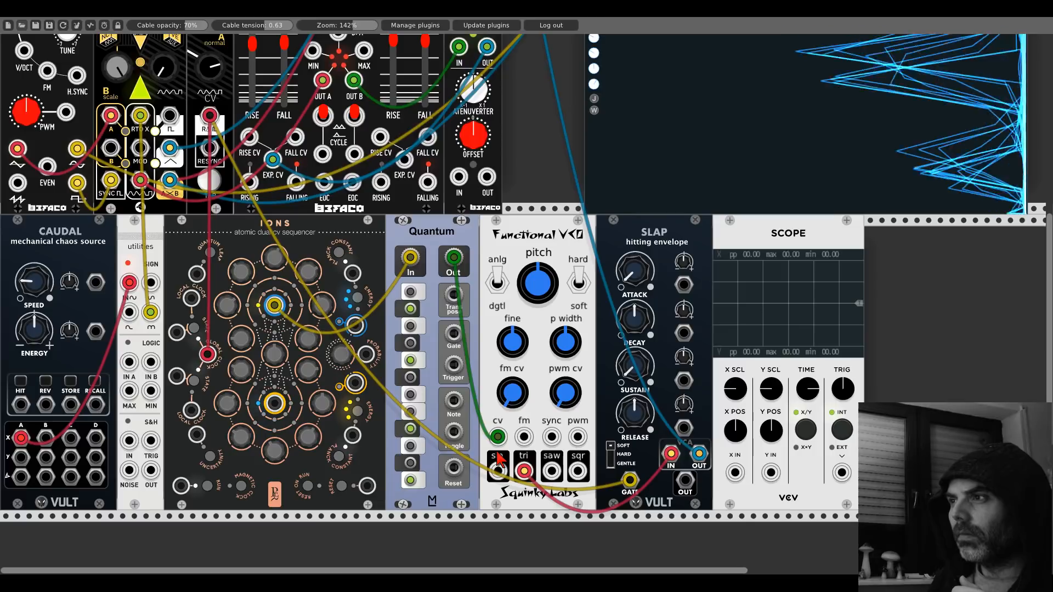
scroll(499, 461, up, 12)
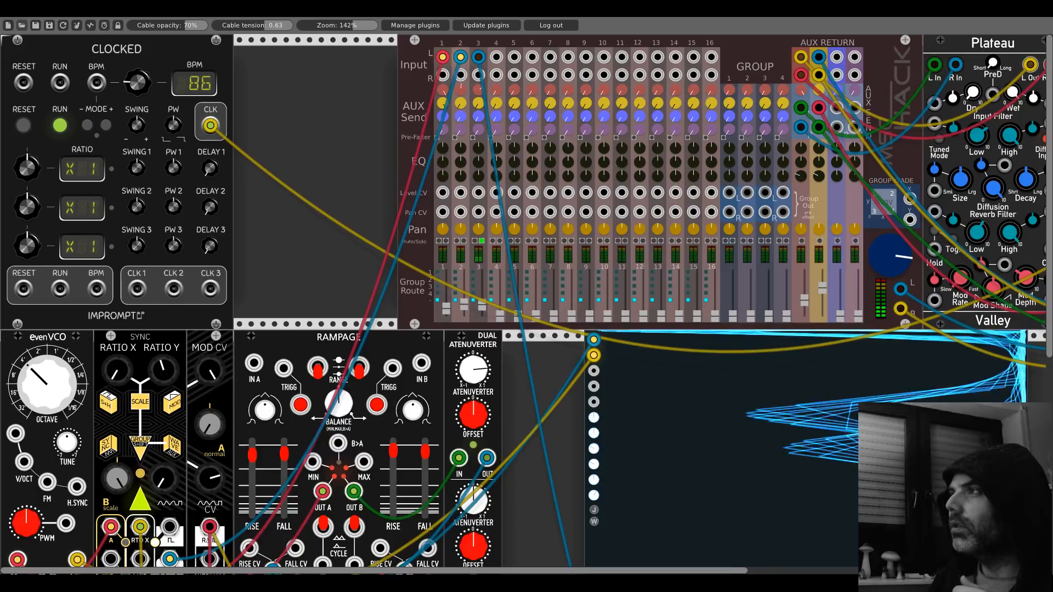
right_click(828, 212)
click(651, 387)
scroll(634, 383, down, 8)
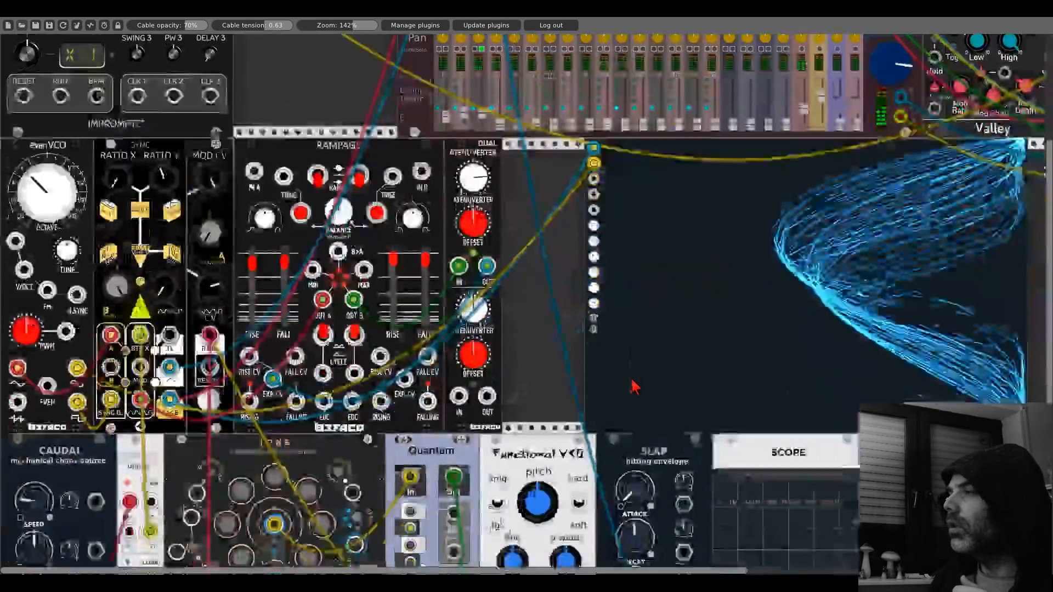
- Move the Scope away from Slap, add the AS DelayPlus Fx module between them and replug the mixer cable from Slap's VCA output into it
mouse_move(772, 233)
mouse_down()
mouse_move(418, 237)
mouse_move(494, 228)
mouse_move(470, 205)
mouse_move(776, 213)
mouse_up()
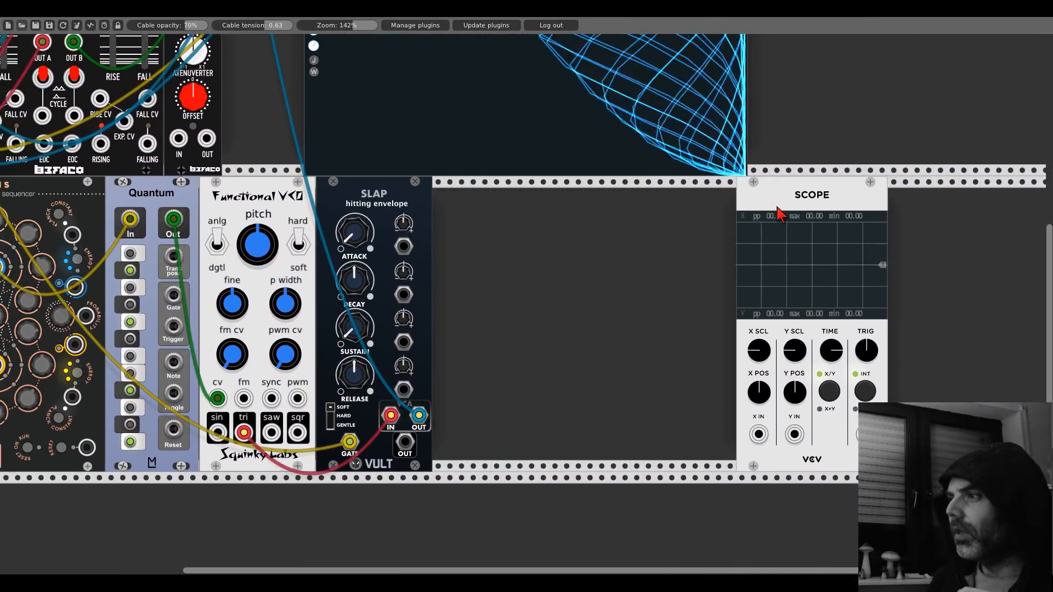
right_click(482, 297)
scroll(439, 487, down, 3)
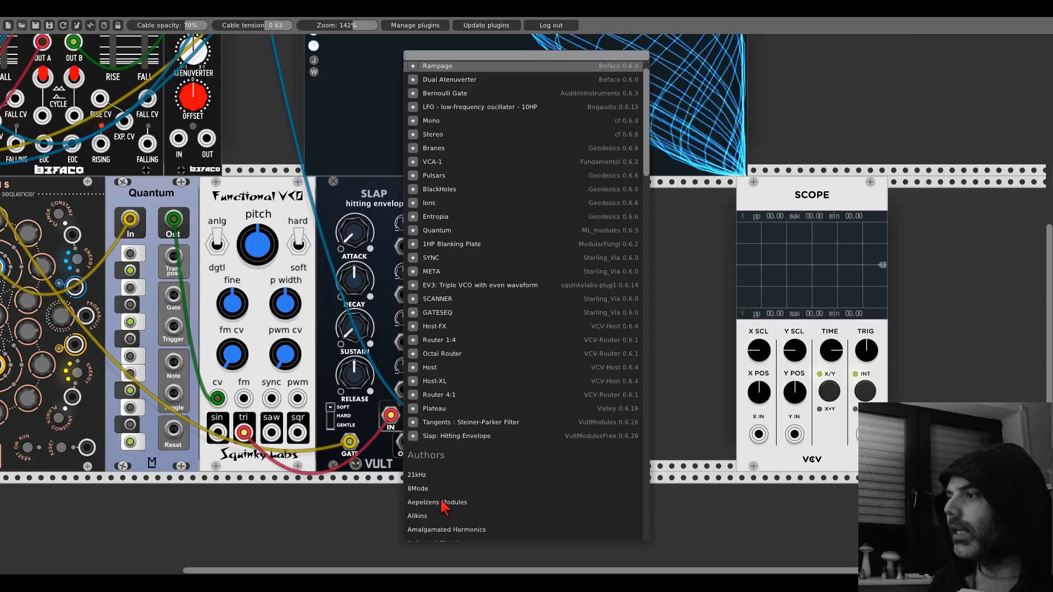
click(437, 486)
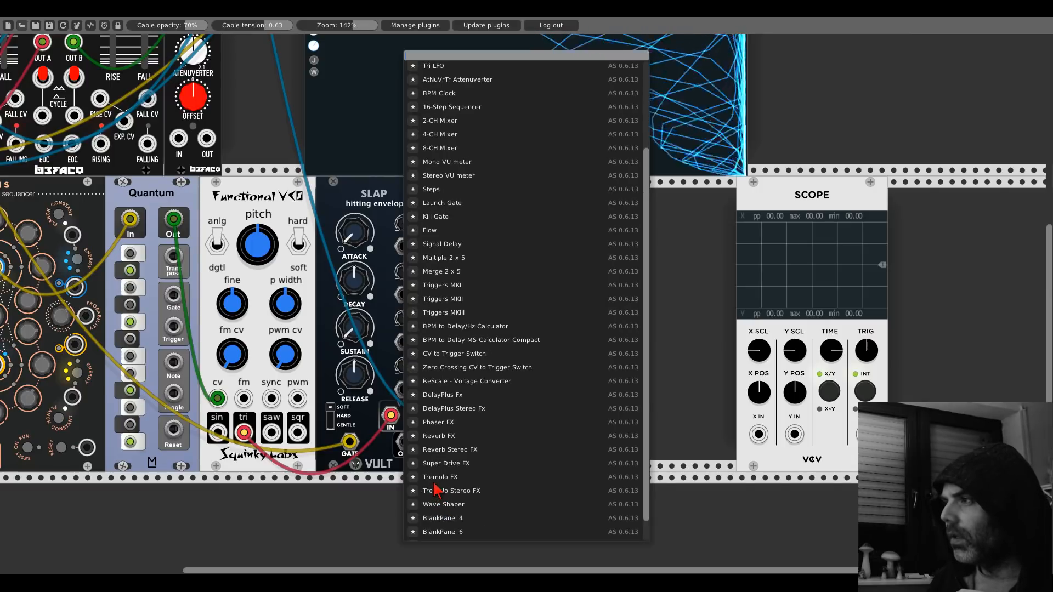
click(459, 398)
drag(420, 415, 509, 429)
- Add the BPM to Delay MS Calculator Compact module beside DelayPlus and connect Clocked's CLK output to its EXT input
right_click(591, 311)
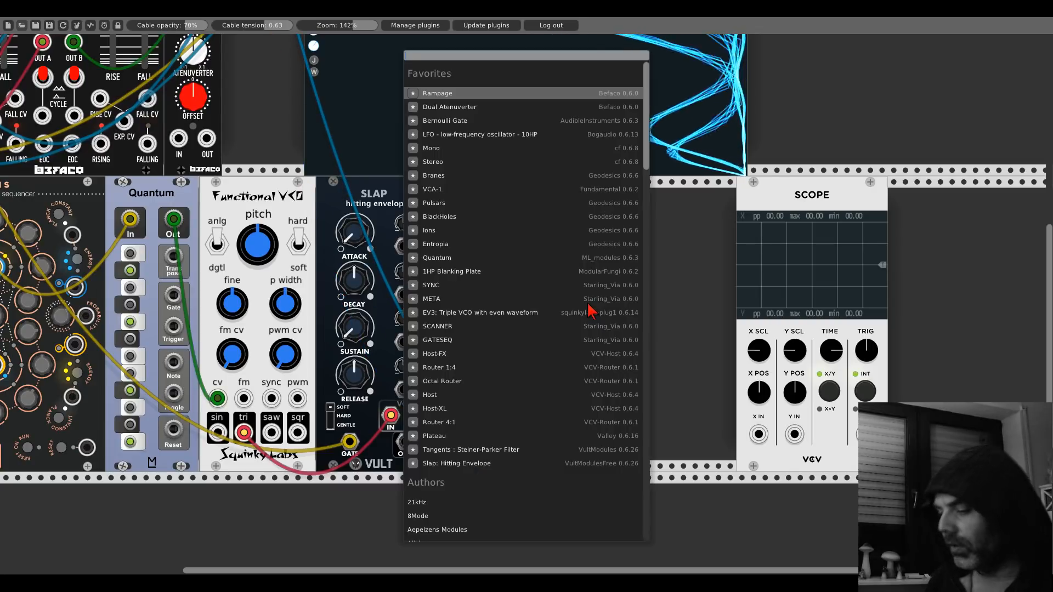
text(calcu)
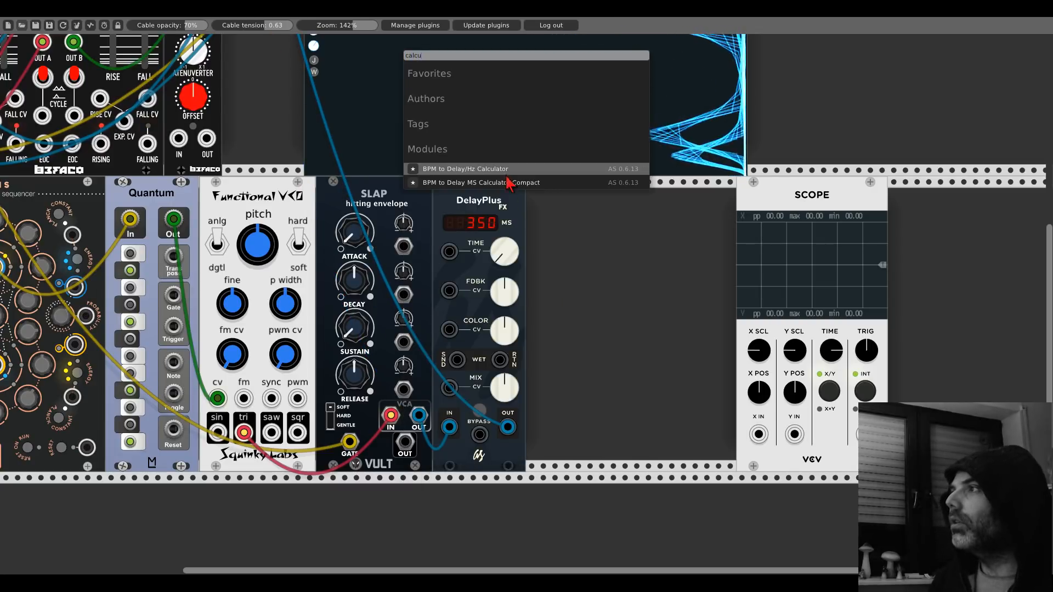
click(509, 182)
drag(553, 227, 213, 117)
scroll(213, 117, down, 10)
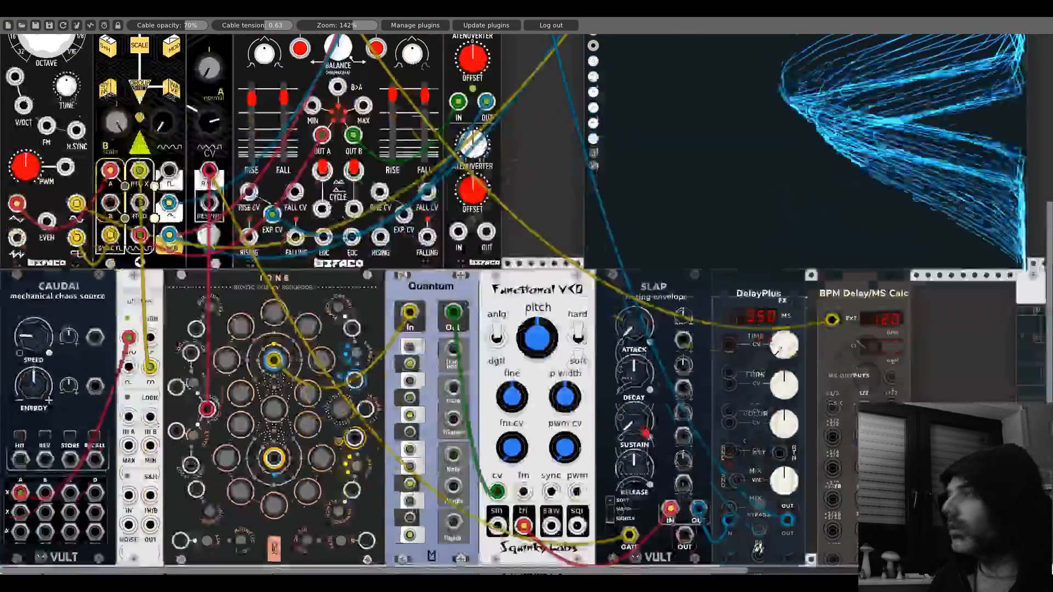
scroll(902, 359, right, 6)
scroll(902, 359, down, 1)
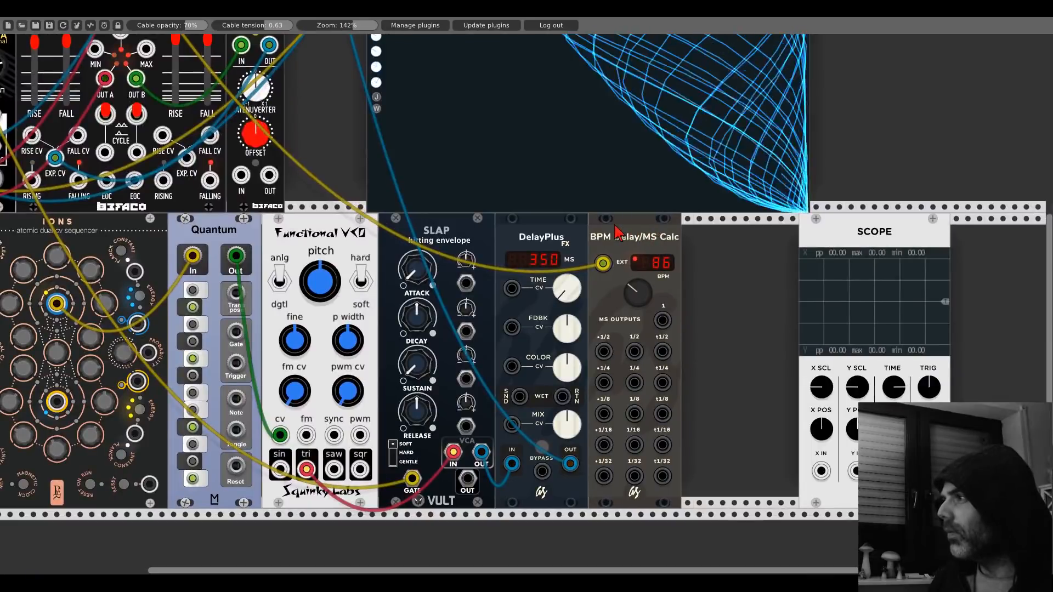
- Patch the calculator's t1/2 output to DelayPlus' TIME CV, replug it to the dotted 1/2 output, and raise the delay's feedback
drag(566, 279, 662, 351)
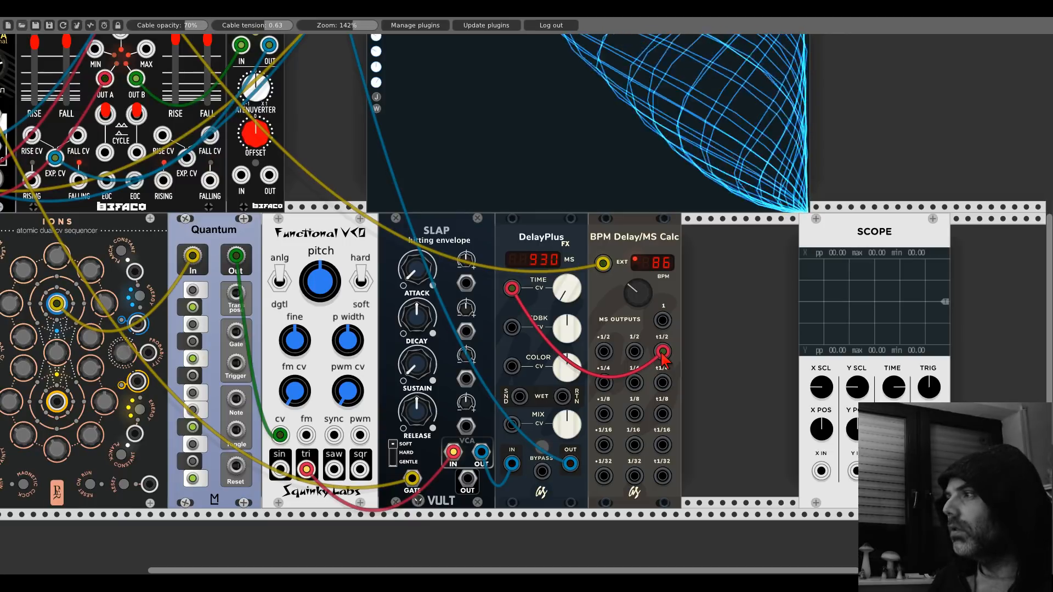
drag(662, 356, 603, 352)
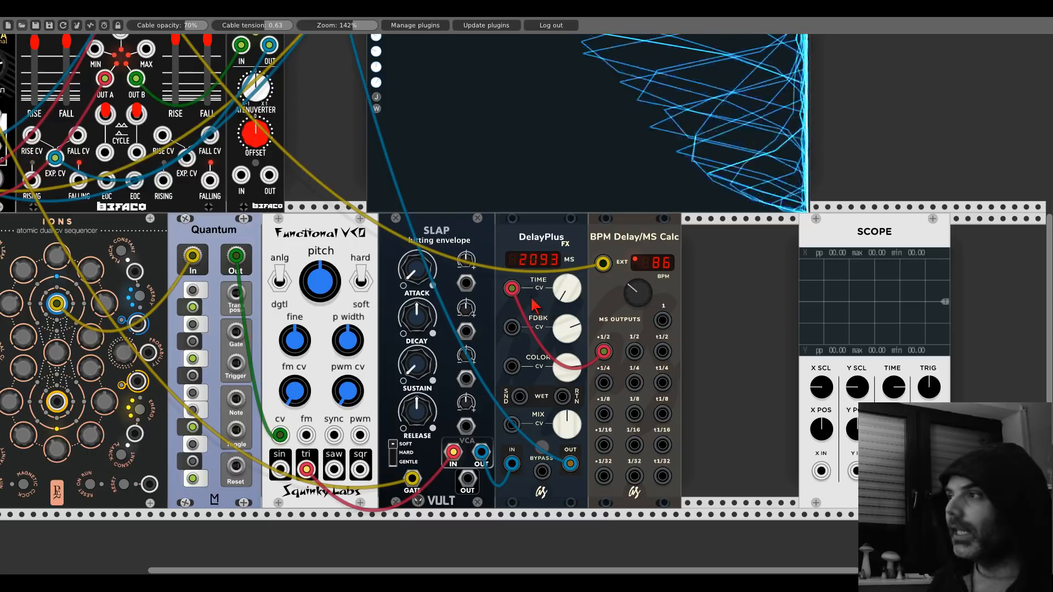
scroll(323, 307, up, 10)
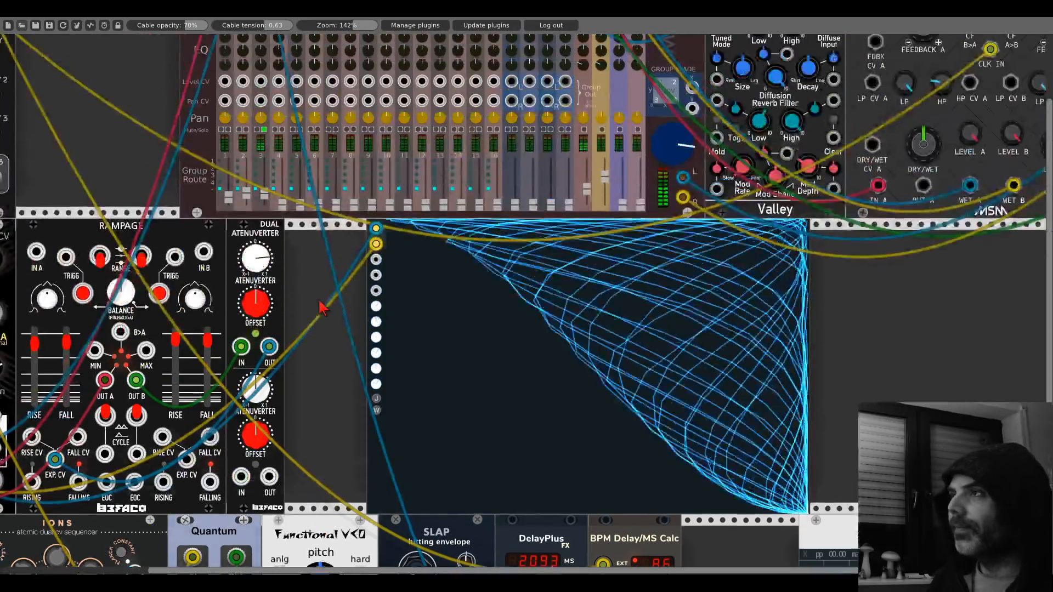
scroll(322, 308, up, 4)
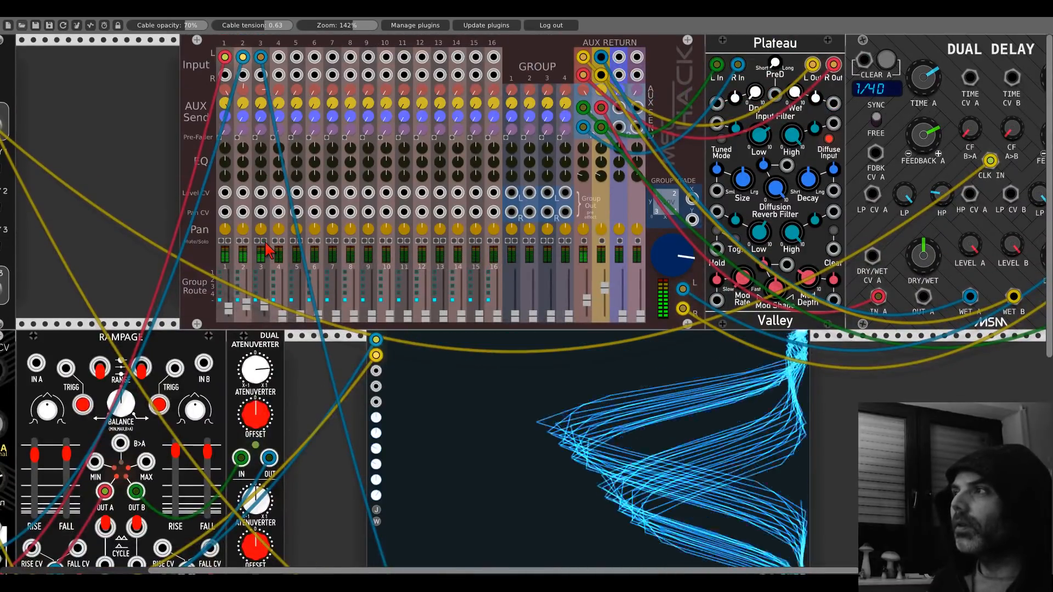
scroll(267, 251, down, 13)
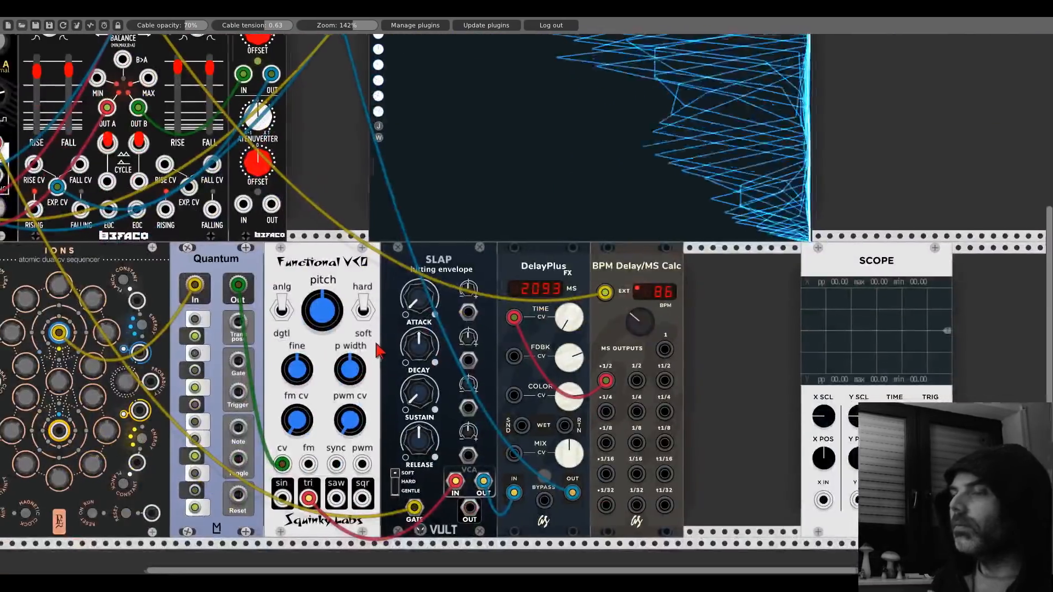
- Patch Functional VCO's sin output into mixer channel 4 and mute channel 3
scroll(377, 350, left, 7)
scroll(377, 350, down, 2)
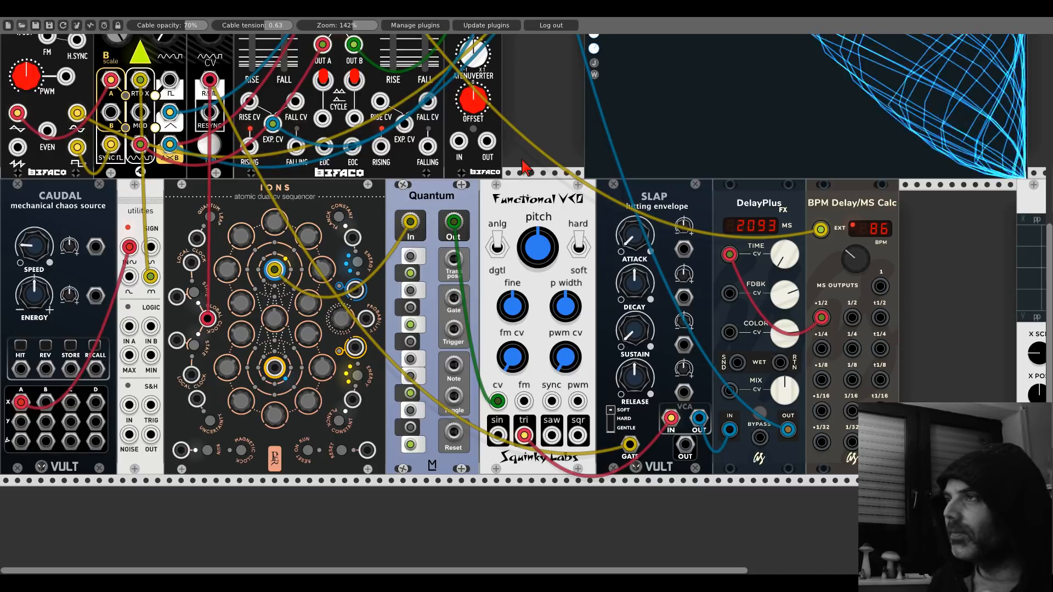
scroll(525, 147, up, 2)
scroll(516, 170, down, 4)
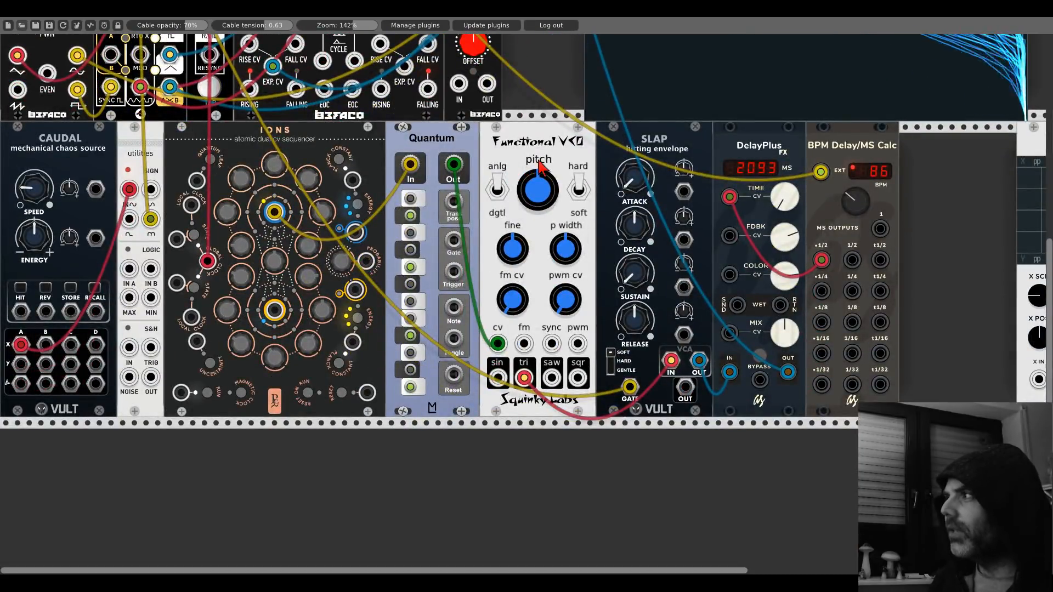
scroll(527, 170, up, 5)
scroll(540, 167, down, 7)
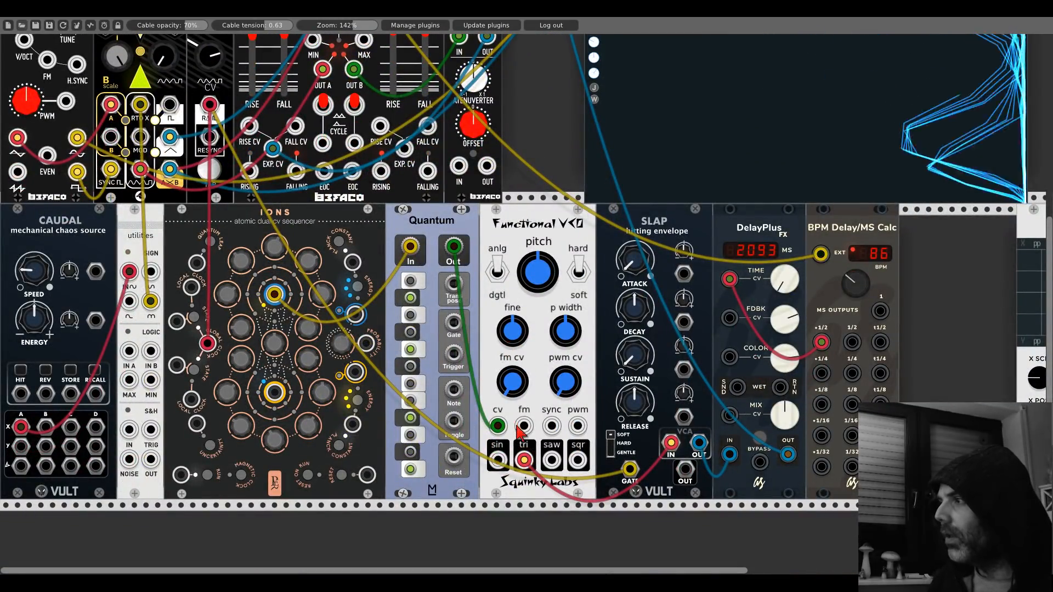
scroll(498, 463, up, 7)
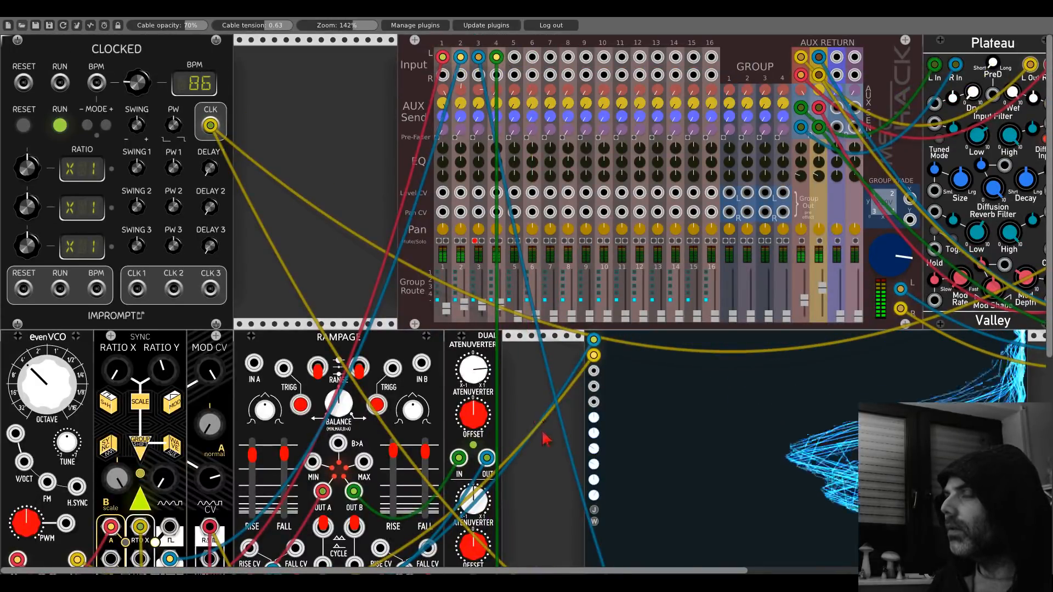
scroll(543, 430, down, 7)
scroll(540, 430, up, 1)
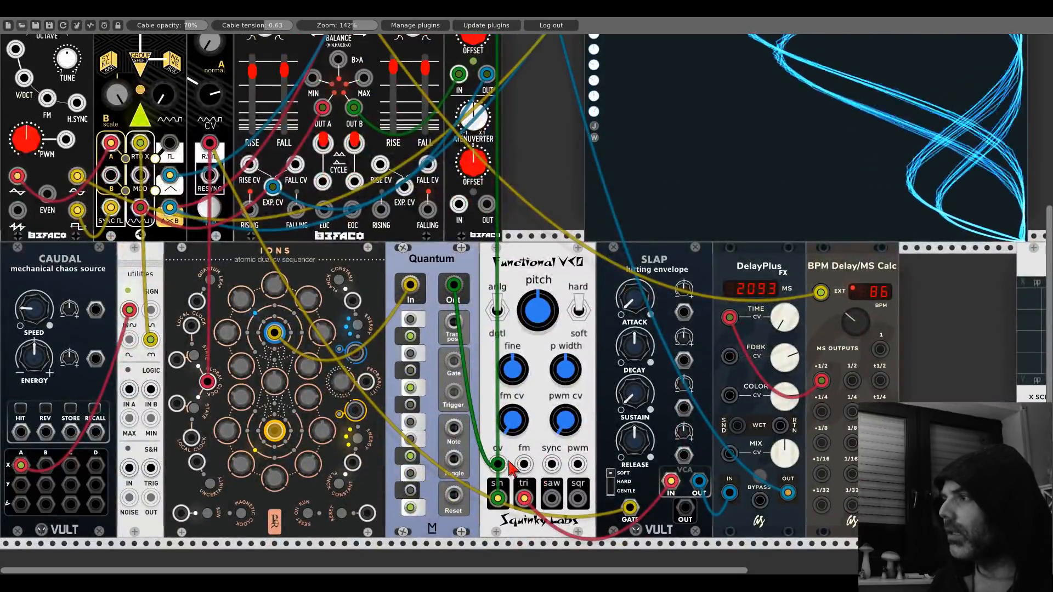
- Move Quantum's output cable from Functional VCO's cv input to its fm input
drag(498, 464, 523, 464)
scroll(555, 336, up, 7)
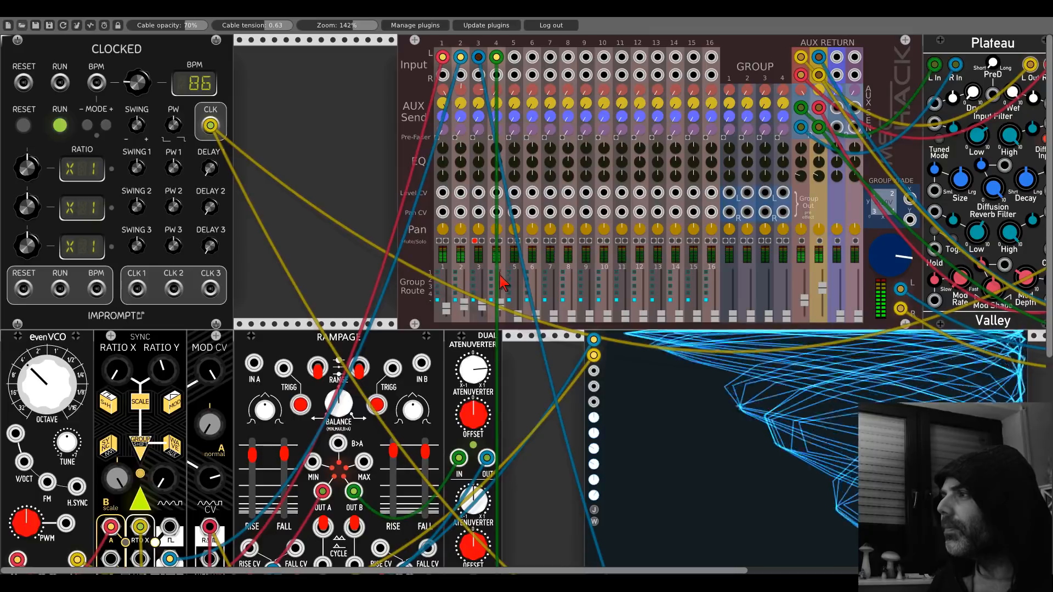
drag(503, 310, 499, 305)
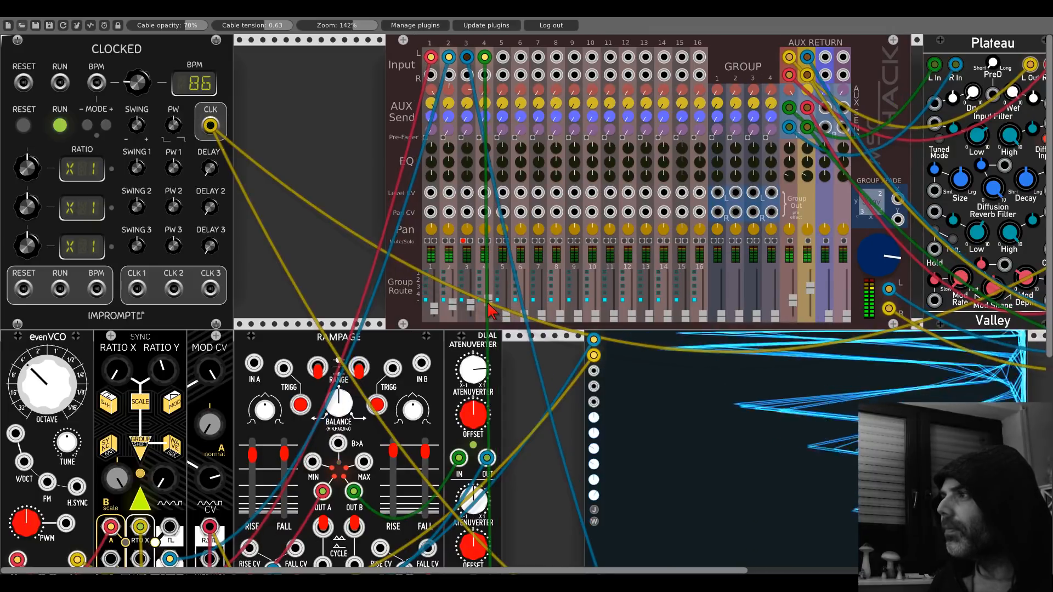
scroll(491, 311, down, 7)
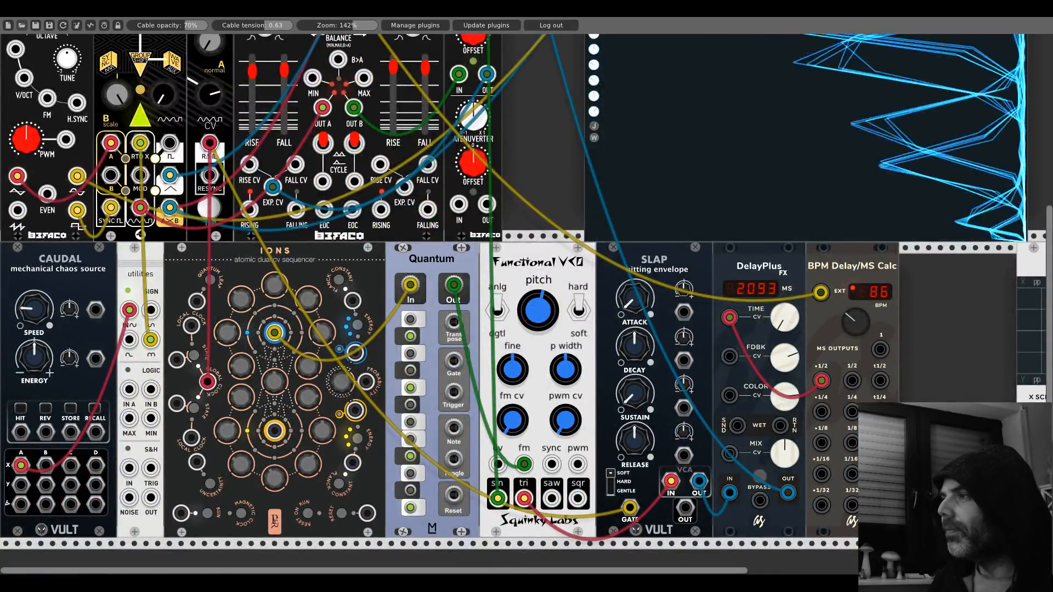
- Return Quantum's cable to Functional VCO's cv input and unplug the mixer cable from the sin output
scroll(518, 302, up, 7)
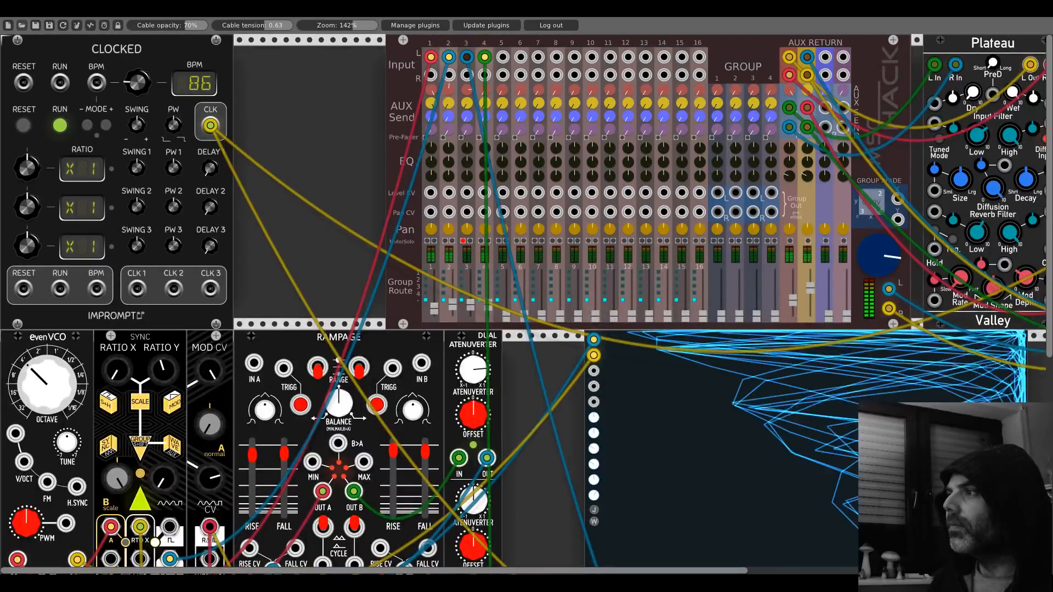
scroll(551, 391, down, 8)
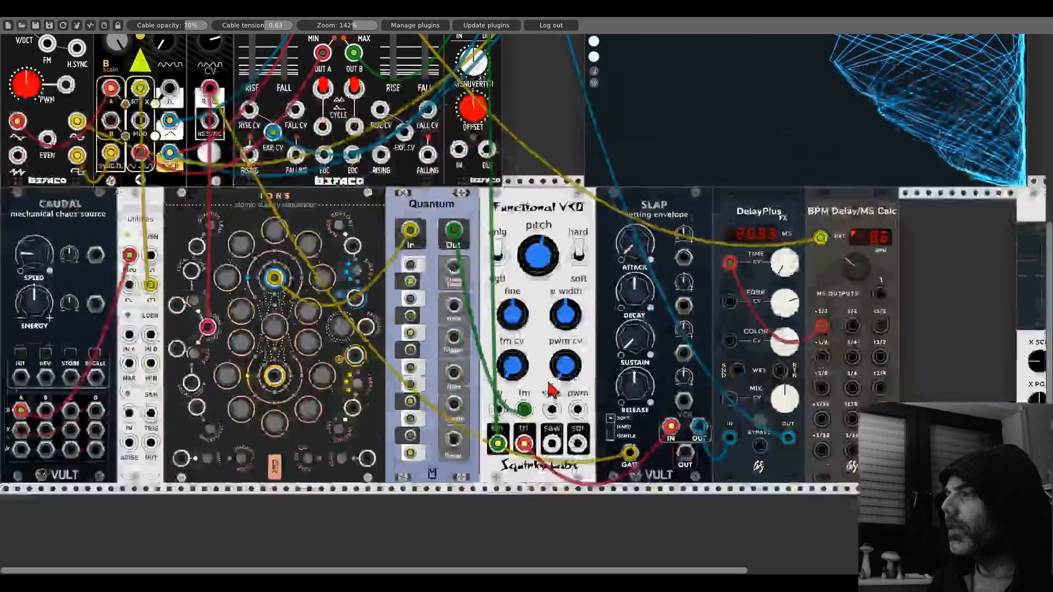
drag(524, 409, 499, 410)
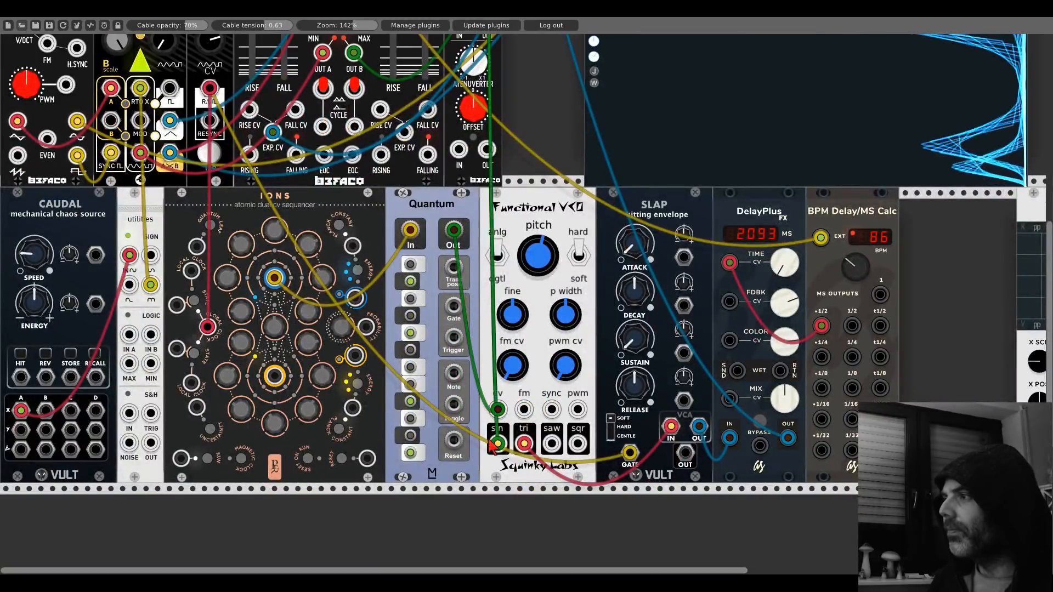
right_click(495, 443)
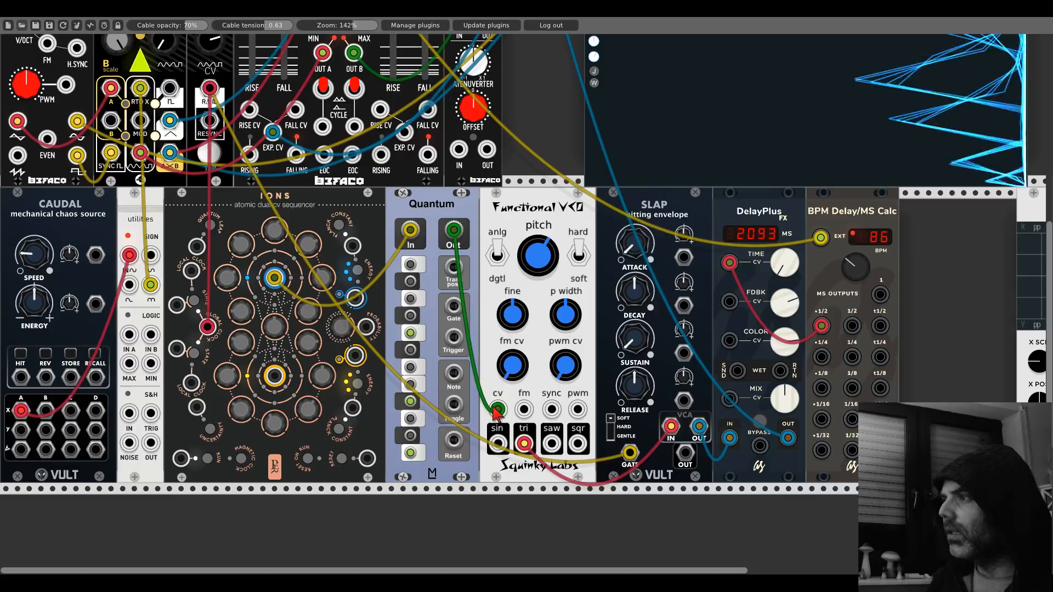
- Patch the sin output into mixer channel 4 again, with Quantum's cable in the fm input and channel 3's mute toggled
drag(498, 409, 523, 409)
drag(498, 443, 485, 56)
scroll(505, 444, up, 16)
click(462, 241)
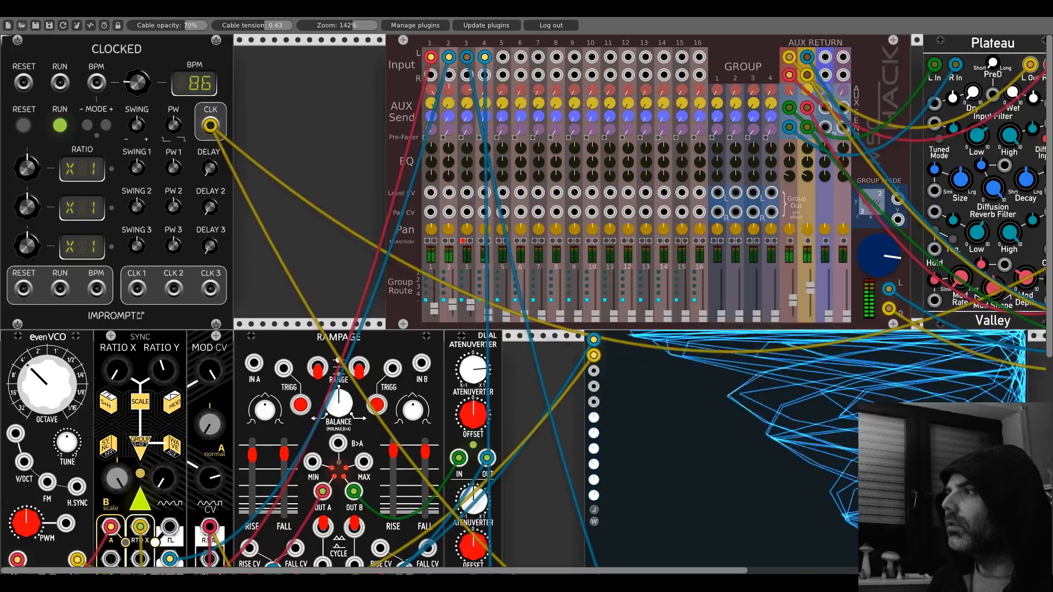
- Plug Quantum's output cable back from Functional VCO's fm input into its cv input
scroll(534, 417, down, 14)
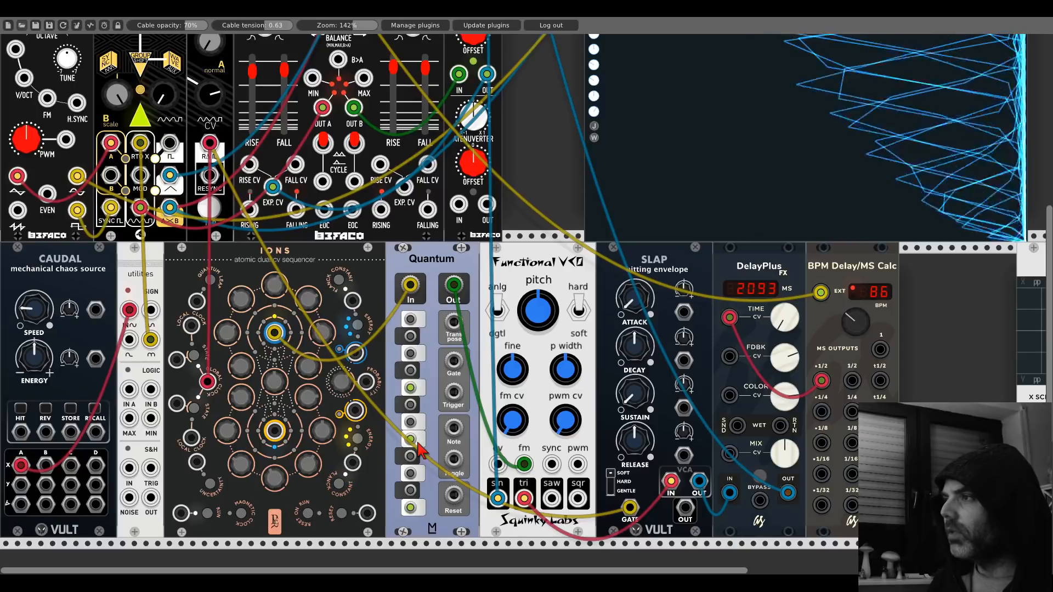
drag(520, 463, 516, 464)
scroll(540, 347, up, 12)
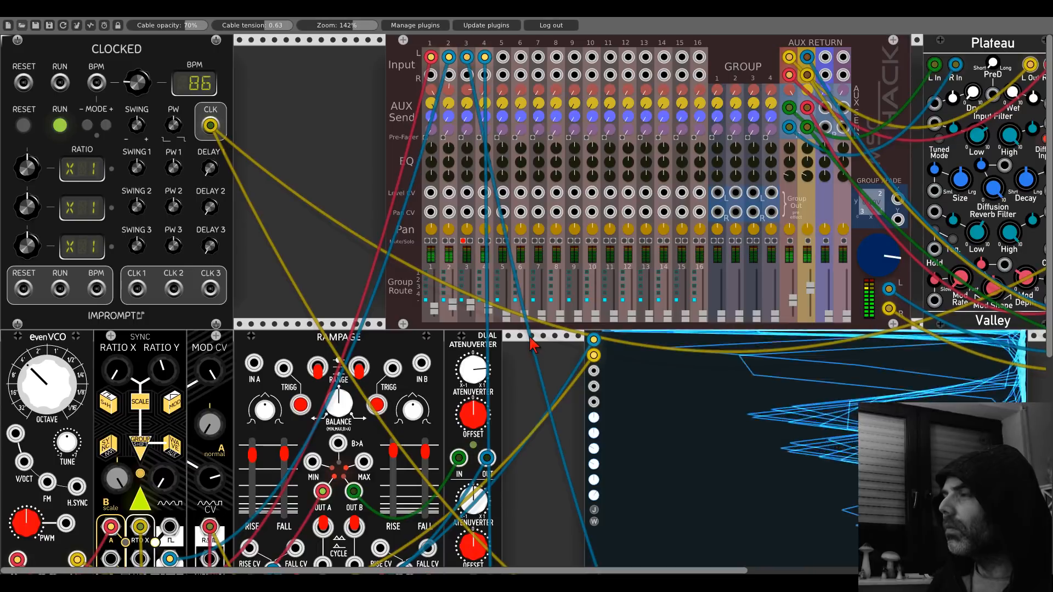
scroll(531, 351, down, 13)
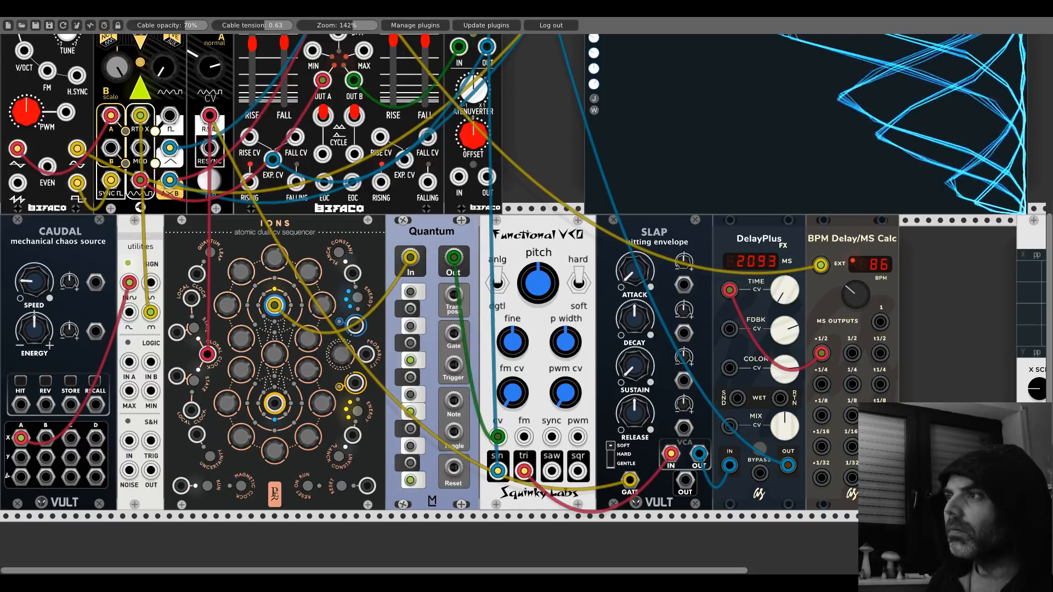
- Unmute mixer channel 3 and remove the cable between Functional VCO's sin output and mixer channel 4
scroll(333, 323, up, 10)
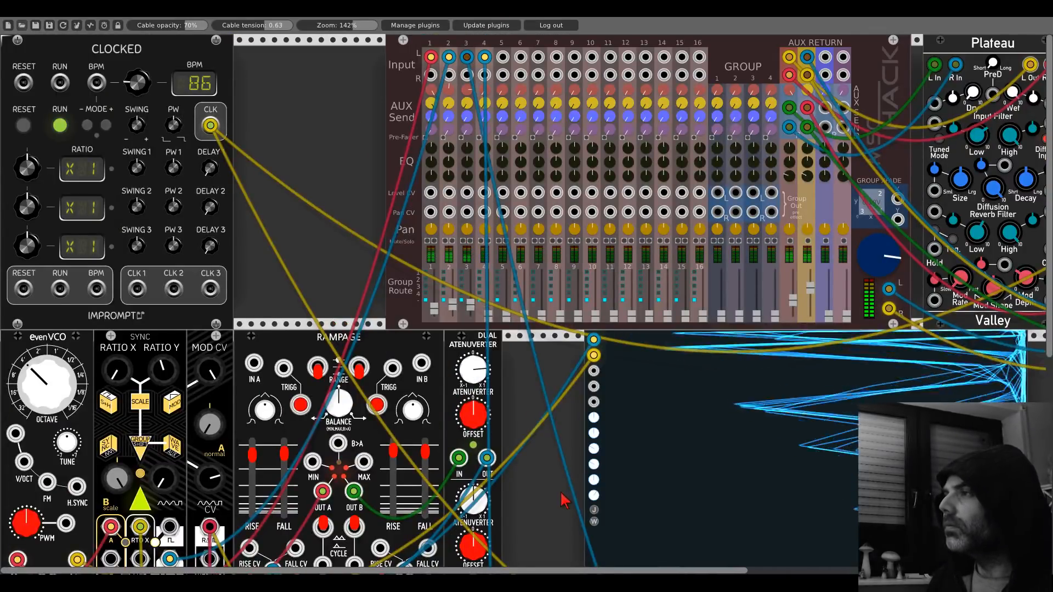
scroll(563, 498, down, 10)
drag(499, 472, 493, 484)
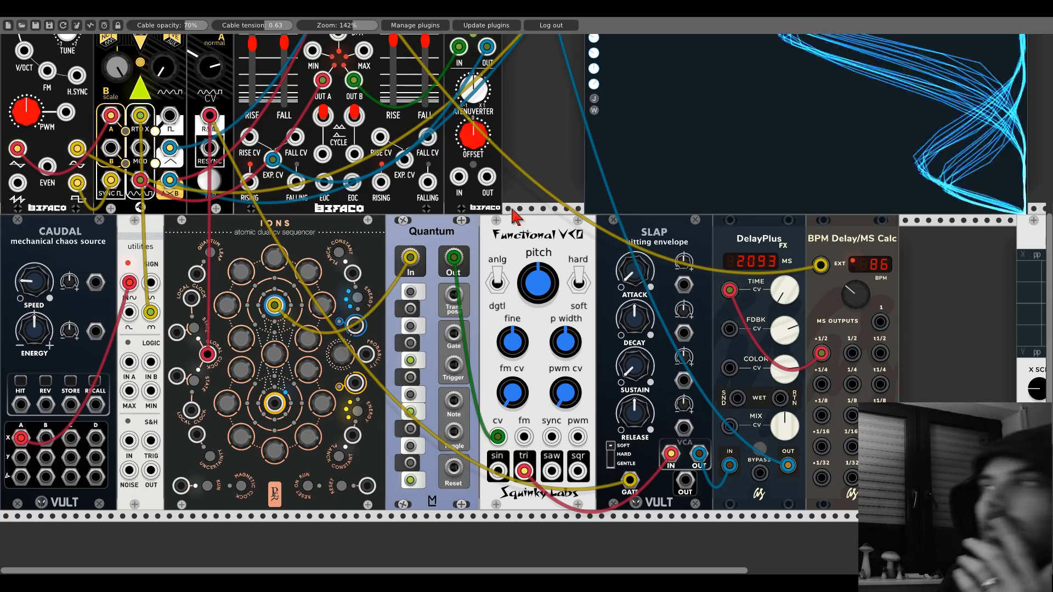
- Move DelayPlus' TIME CV cable from the calculator's dotted 1/2 output to its dotted 1/8 output
scroll(672, 323, up, 3)
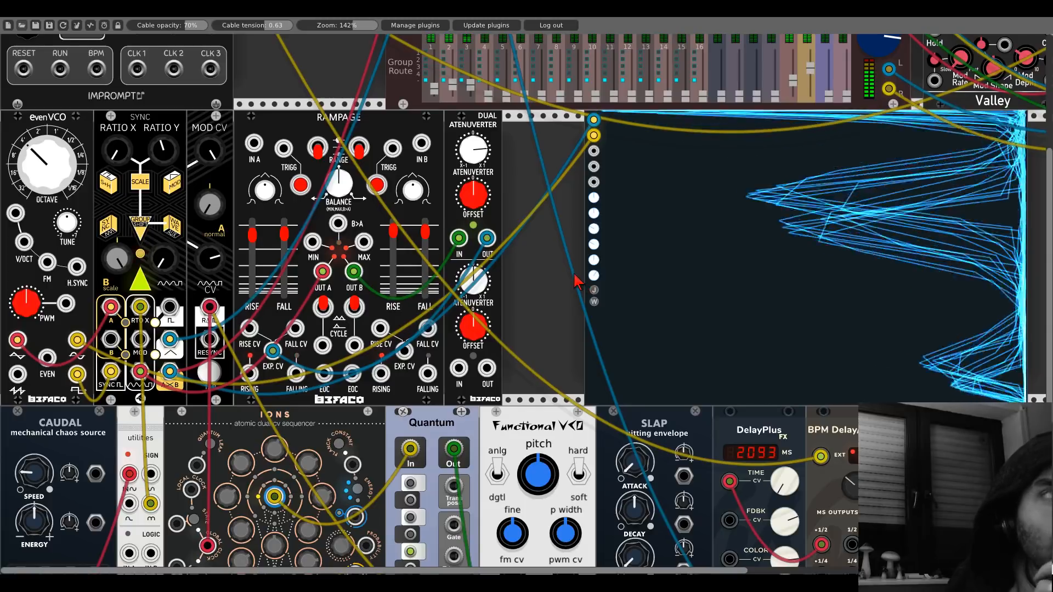
scroll(552, 284, down, 5)
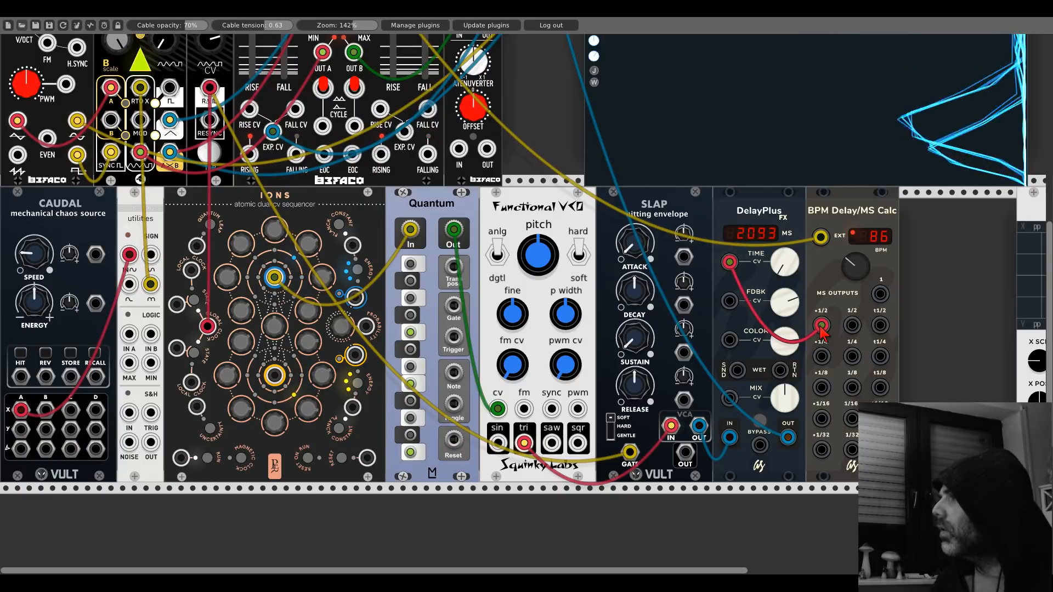
drag(821, 325, 821, 388)
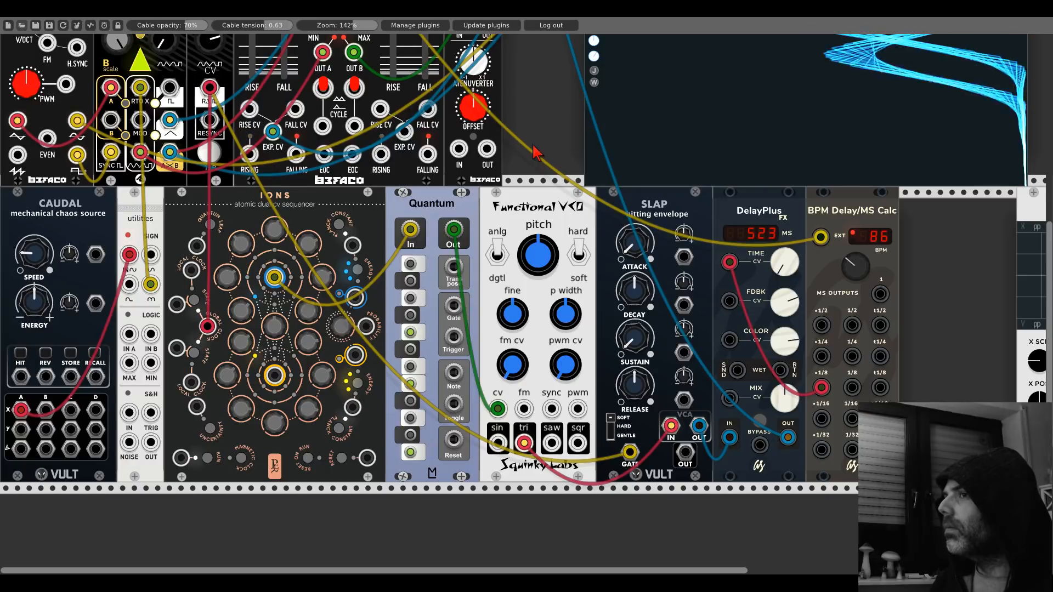
scroll(614, 164, up, 1)
scroll(510, 225, up, 10)
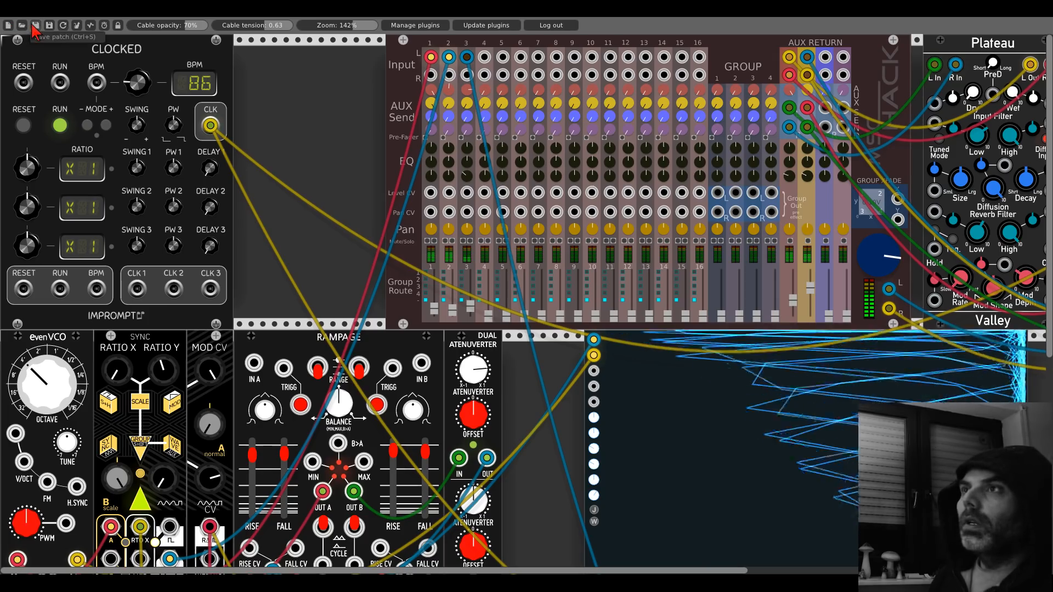
scroll(585, 322, down, 10)
scroll(585, 323, down, 3)
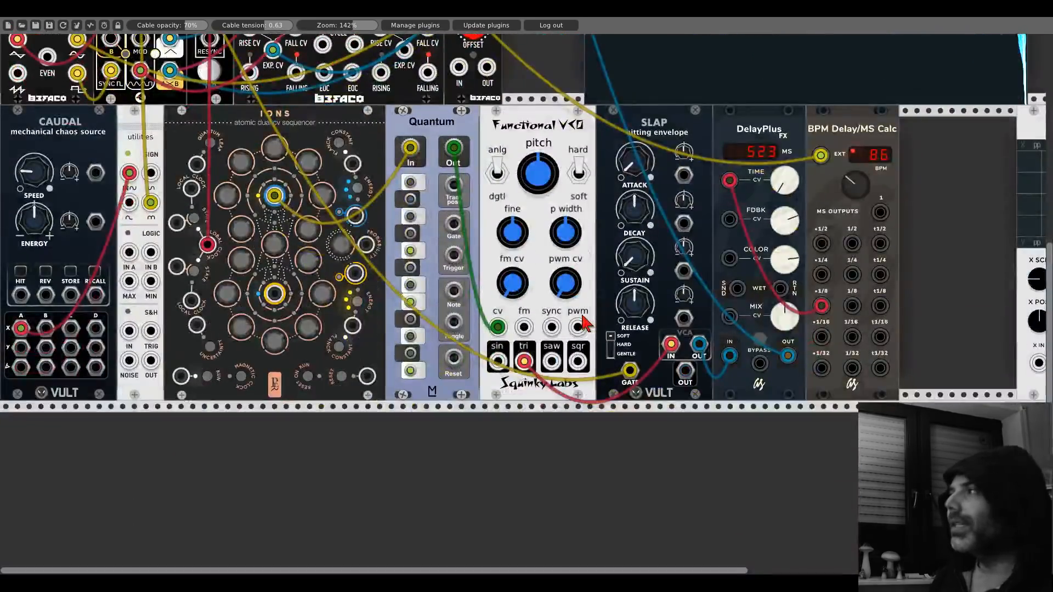
scroll(585, 323, up, 5)
scroll(584, 324, up, 2)
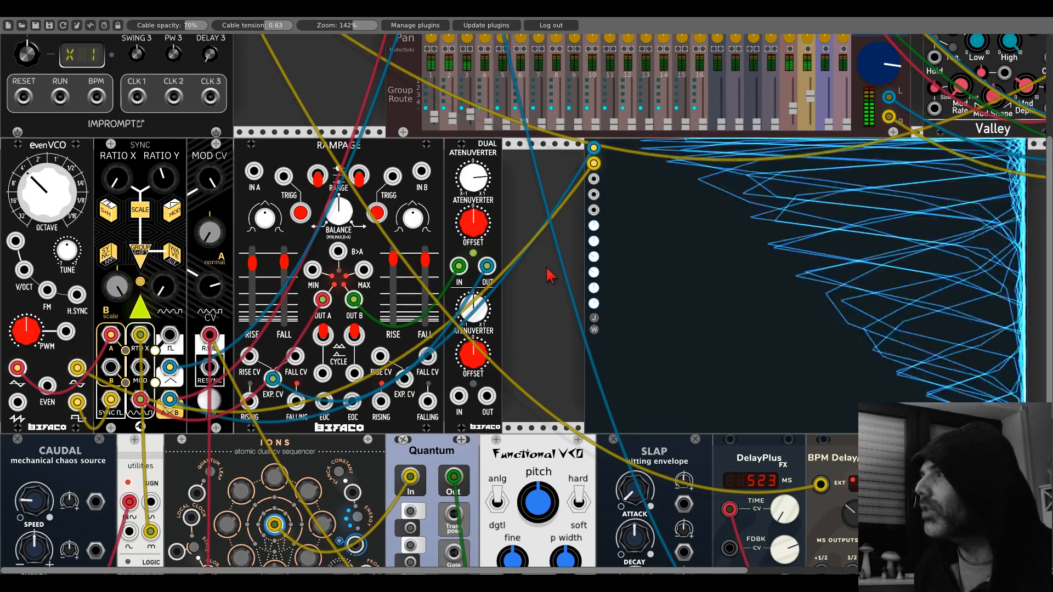
- Unplug both cables from the large blue-trace scope's first two inputs and add the DHE-Modules Blossom module beside it
drag(519, 269, 183, 294)
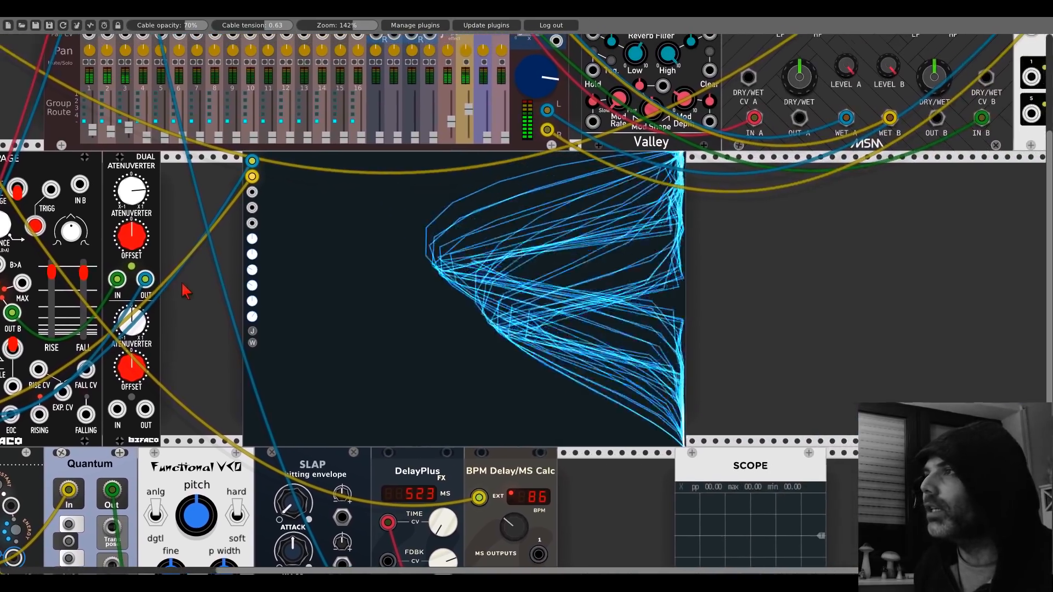
right_click(252, 162)
right_click(252, 176)
right_click(728, 268)
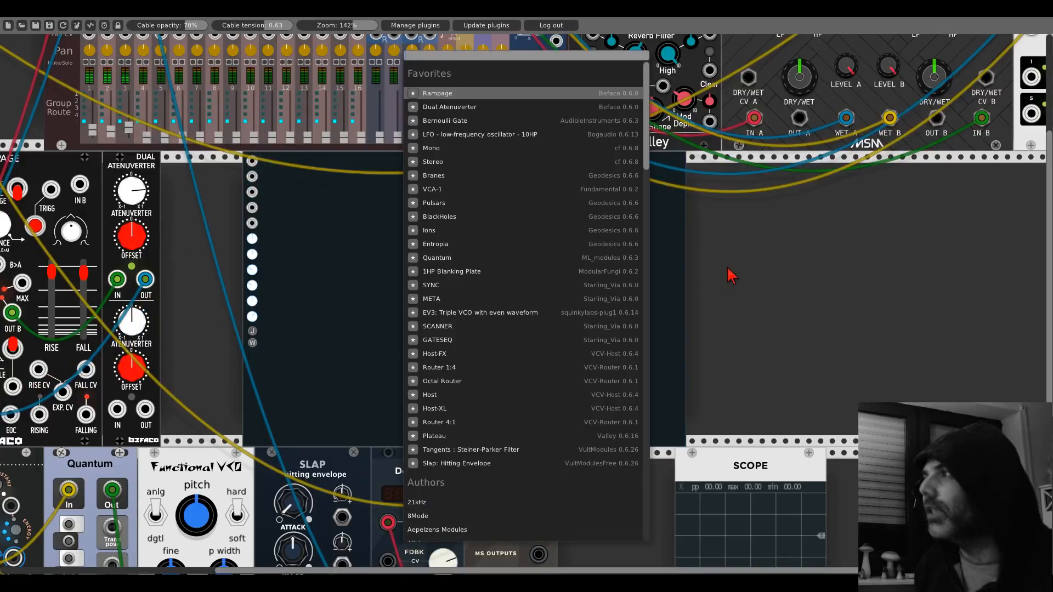
text(dhe)
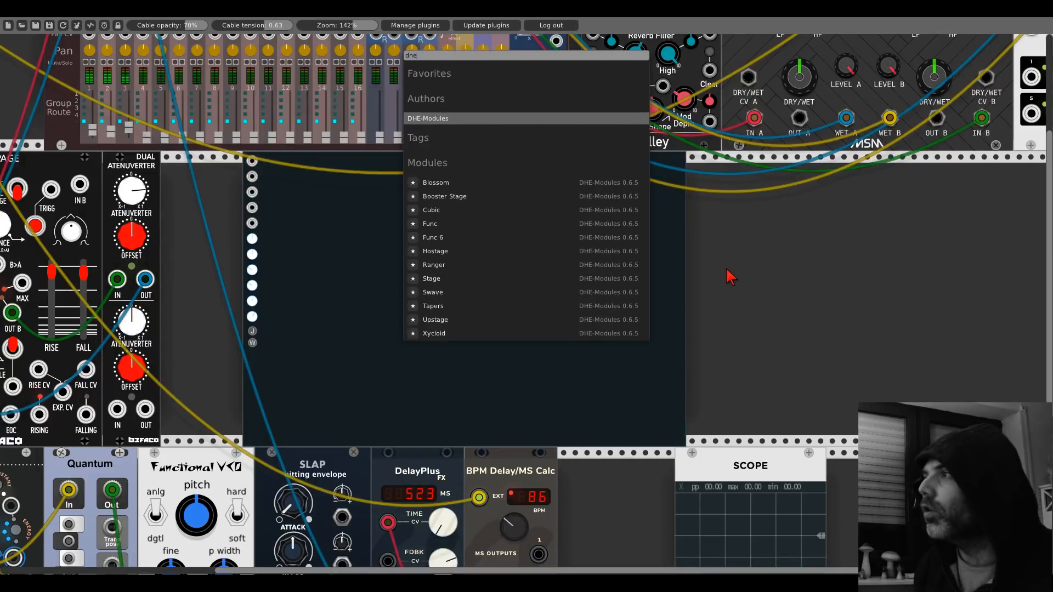
click(457, 183)
- Patch Blossom's X OUT and Y OUT into the large scope's first two inputs, then adjust its SPIN, BOUNCE and DEPTH
mouse_move(796, 377)
mouse_down()
mouse_move(583, 305)
mouse_move(252, 160)
mouse_move(796, 411)
mouse_up()
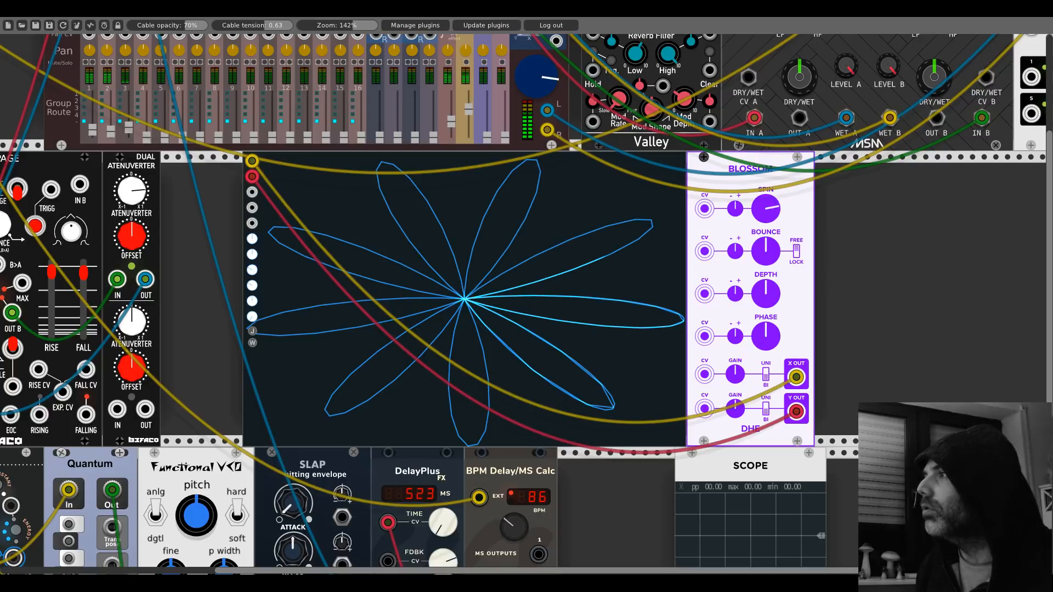
drag(765, 209, 765, 307)
drag(767, 270, 767, 258)
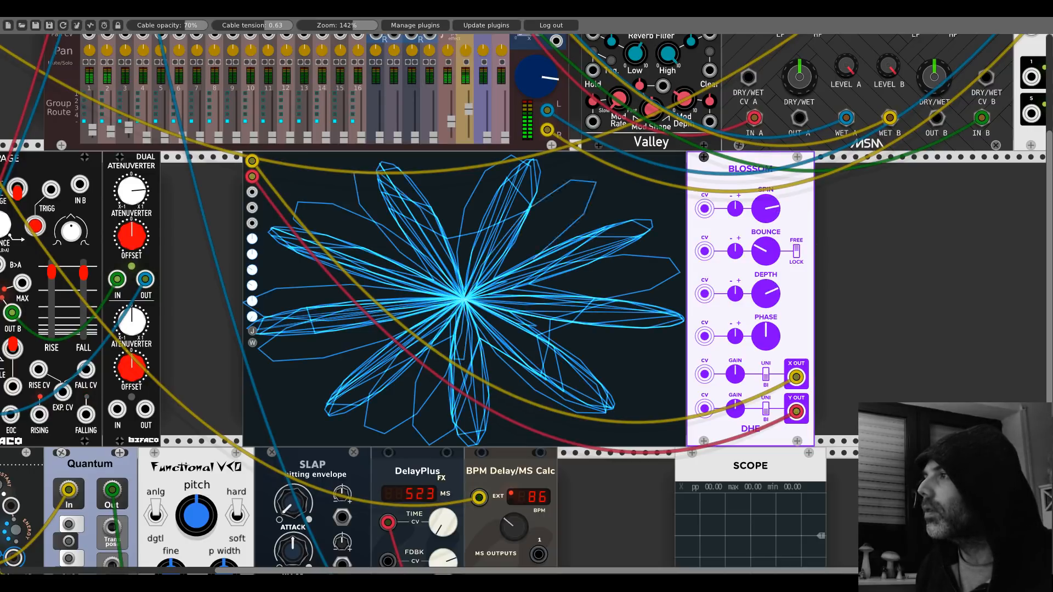